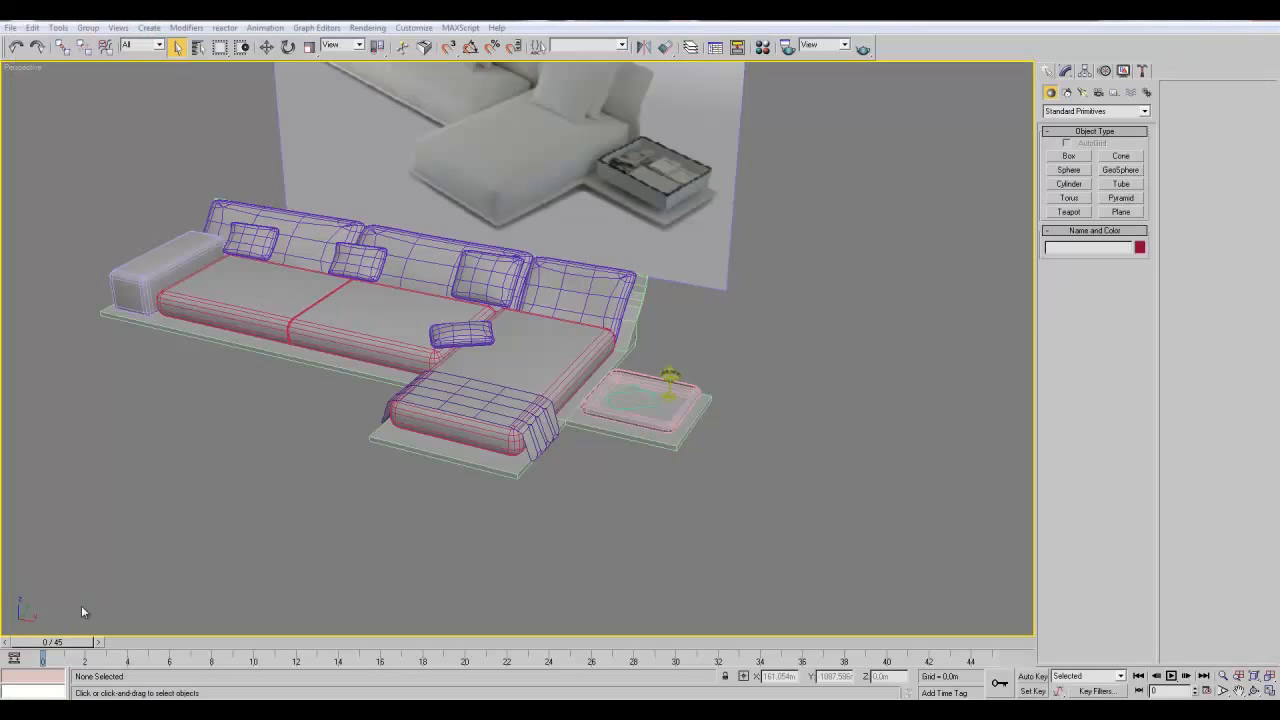
- Examine the corner sofa model against the reference image plane, ending close to the armrest
middle_click_drag(332, 517, 441, 519)
scroll(441, 519, "down", 3)
middle_click_drag(562, 441, 506, 509)
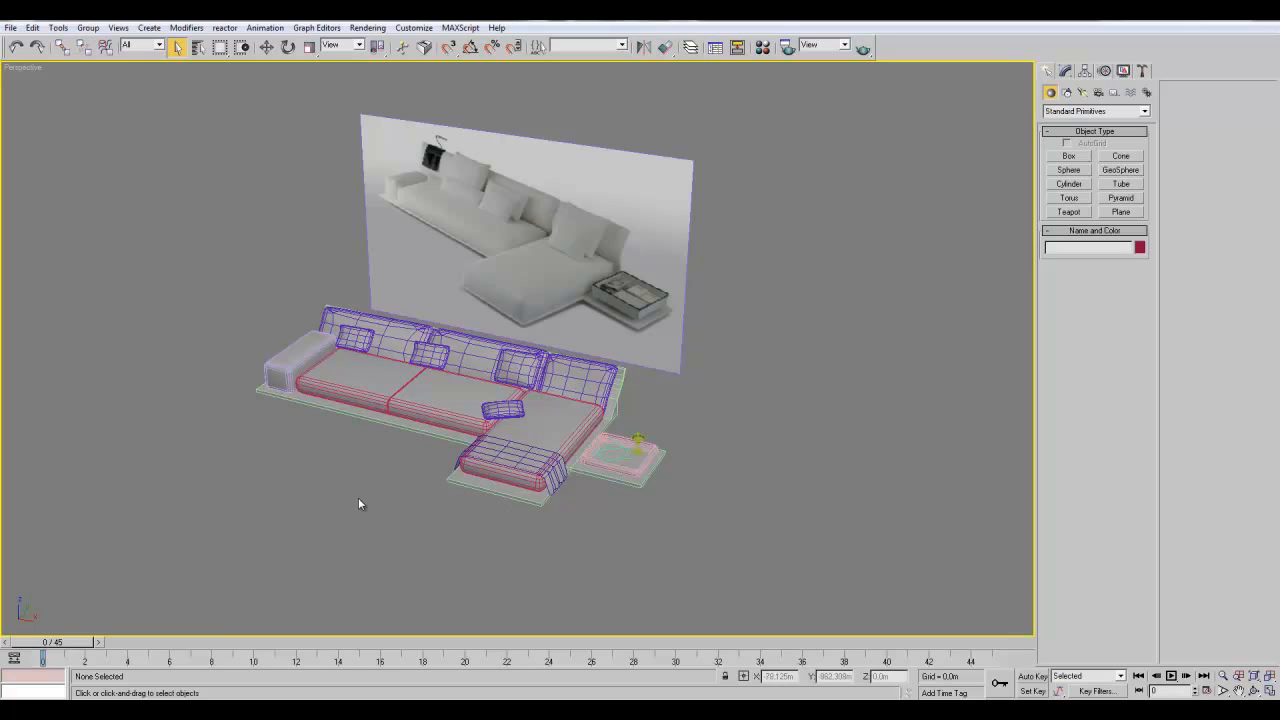
middle_click_drag(420, 567, 635, 540, "alt")
scroll(583, 512, "up", 5)
middle_click_drag(635, 540, 597, 560, "alt")
scroll(597, 560, "down", 5)
middle_click_drag(760, 560, 850, 553)
scroll(850, 553, "up", 5)
- Add an Edit Poly modifier to the armrest's chamfer box
left_click(578, 357)
middle_click_drag(577, 563, 471, 591)
scroll(471, 591, "up", 3)
middle_click_drag(625, 478, 672, 447, "alt")
left_click(1066, 71)
left_click(1090, 107)
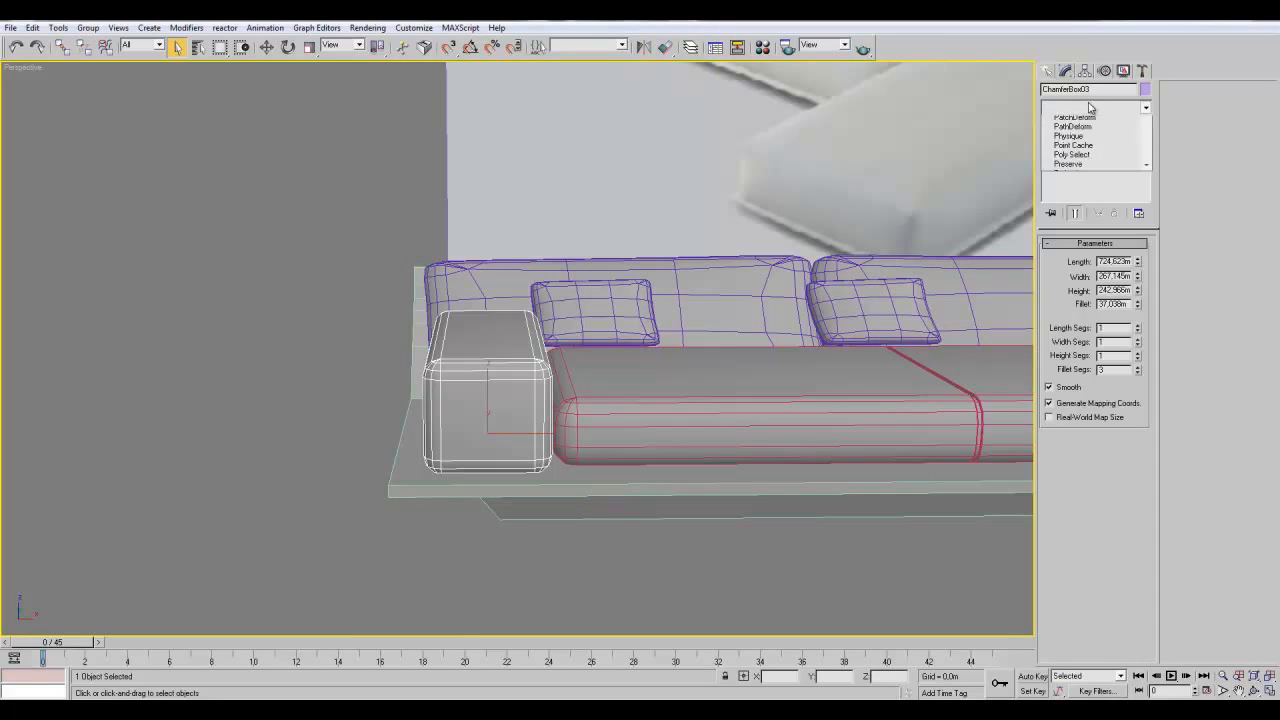
left_click(1092, 158)
left_click(1116, 210)
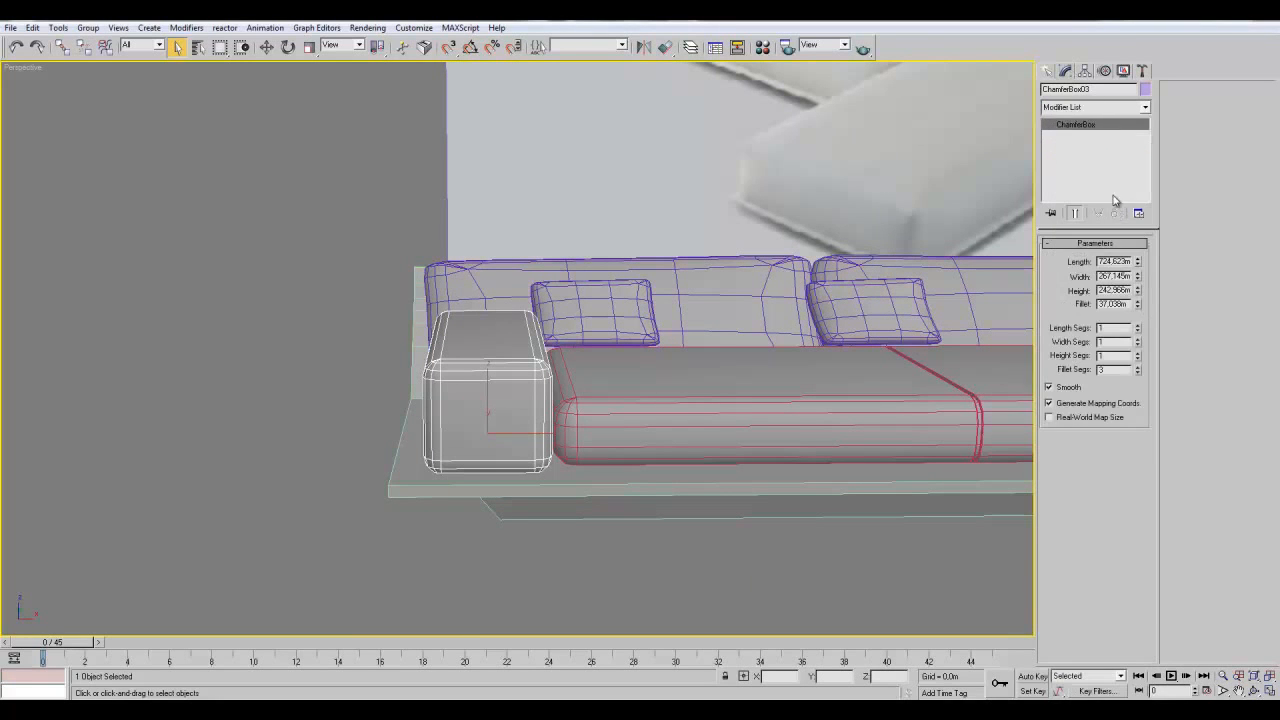
left_click(1105, 108)
left_click(1085, 141)
- Select the vertices along the armrest's upper edge beside the seat cushion and move them down to slope its top
left_click(1060, 350)
middle_click_drag(461, 333, 461, 297, "alt")
left_click_drag(580, 292, 535, 335)
mouse_move(510, 353)
middle_mouse_down("alt")
mouse_move(573, 360)
mouse_move(545, 420)
mouse_move(402, 438)
mouse_move(581, 438)
mouse_move(566, 430)
middle_mouse_up("alt")
key("F3")
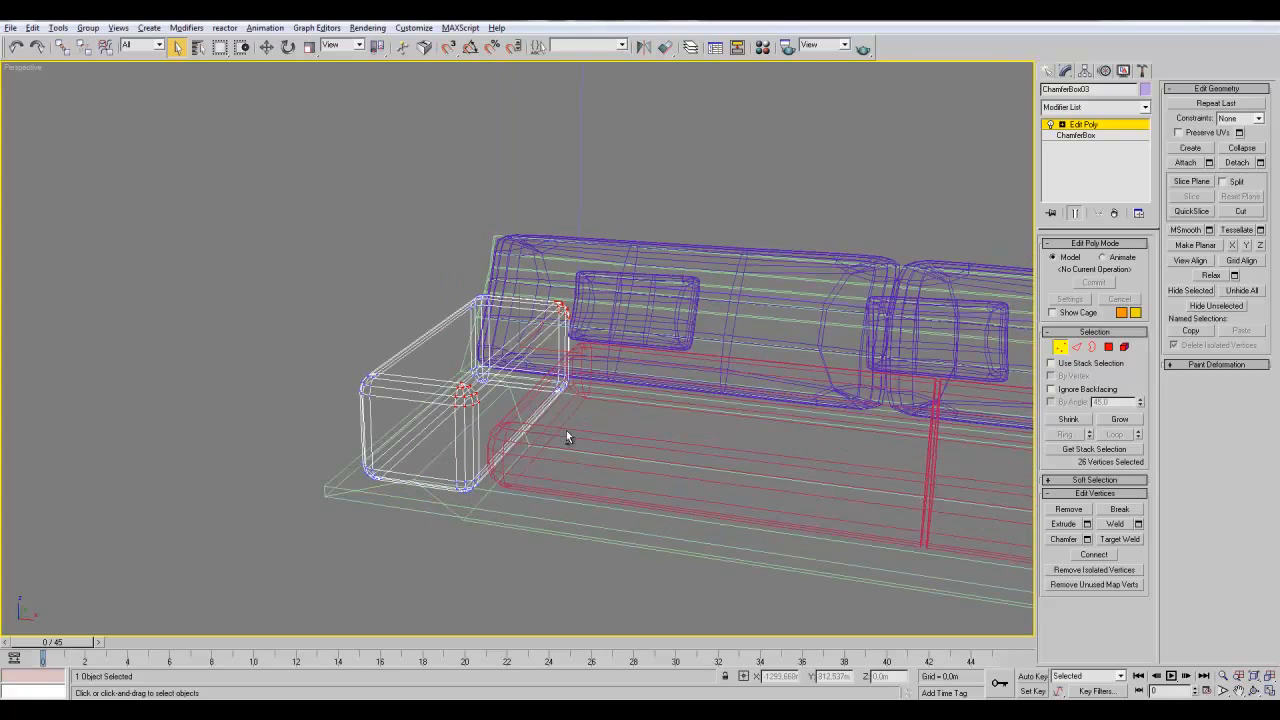
left_click(266, 47)
left_click_drag(520, 300, 532, 330)
- Select the vertices of the armrest's outer upper edge, move them slightly, and leave vertex editing
middle_click_drag(514, 301, 540, 290, "alt")
left_click_drag(480, 306, 376, 391)
left_click_drag(432, 309, 441, 312)
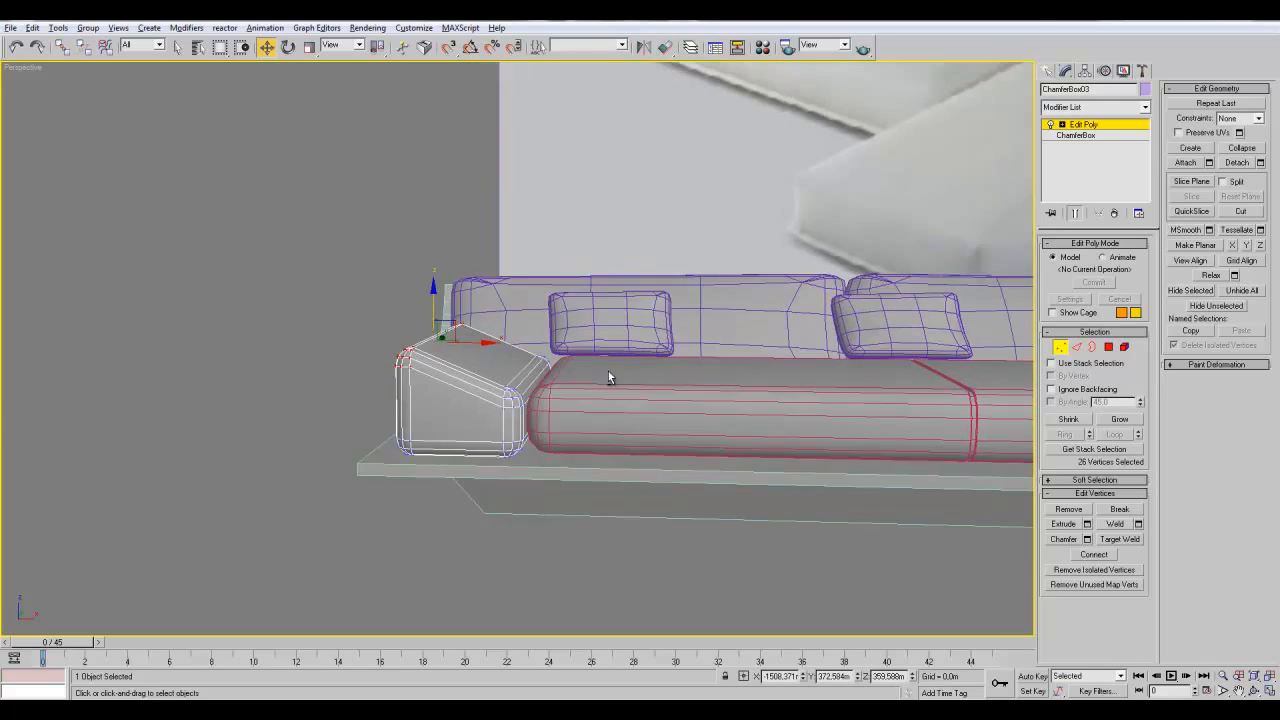
middle_click_drag(608, 371, 311, 384, "alt")
left_click(722, 524)
middle_click_drag(722, 524, 949, 524)
middle_click_drag(756, 505, 651, 458, "alt")
left_click(1079, 126)
- Delete the reference image plane behind the sofa
scroll(674, 509, "down", 2)
scroll(678, 492, "down", 2)
scroll(618, 530, "up", 3)
middle_click_drag(610, 506, 560, 499, "alt")
scroll(558, 508, "down", 3)
left_click(504, 244)
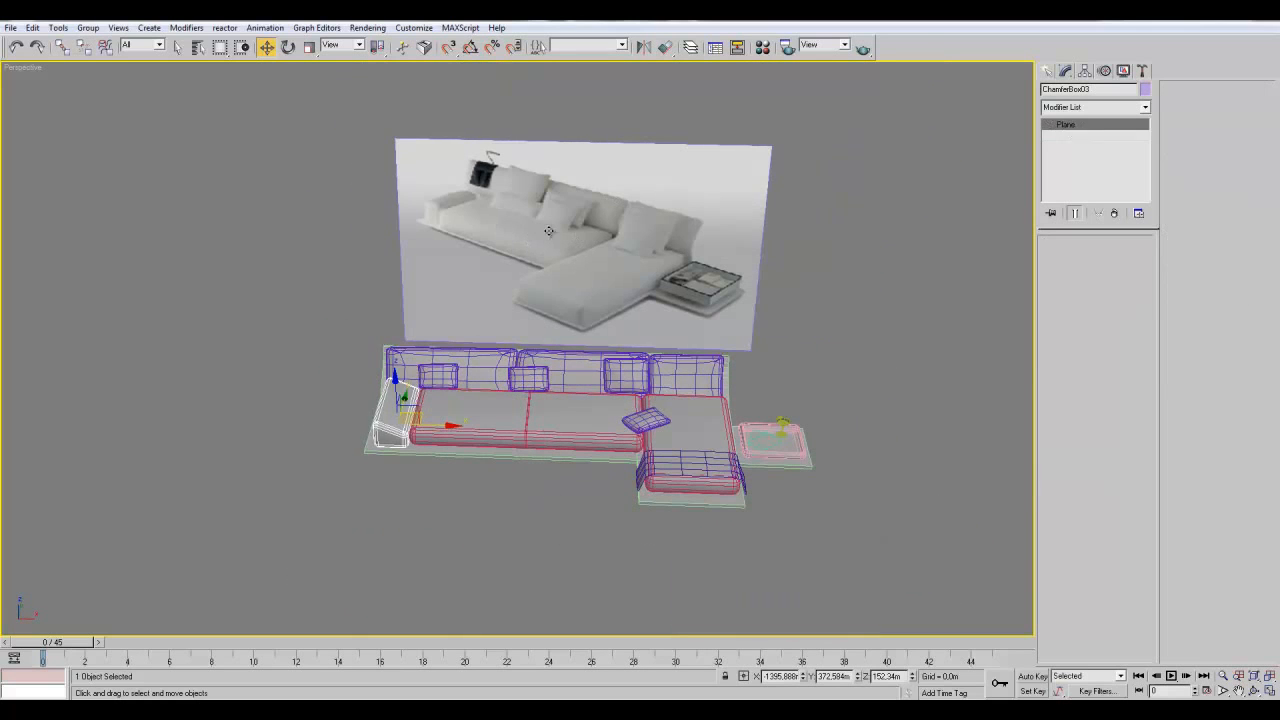
key("Delete")
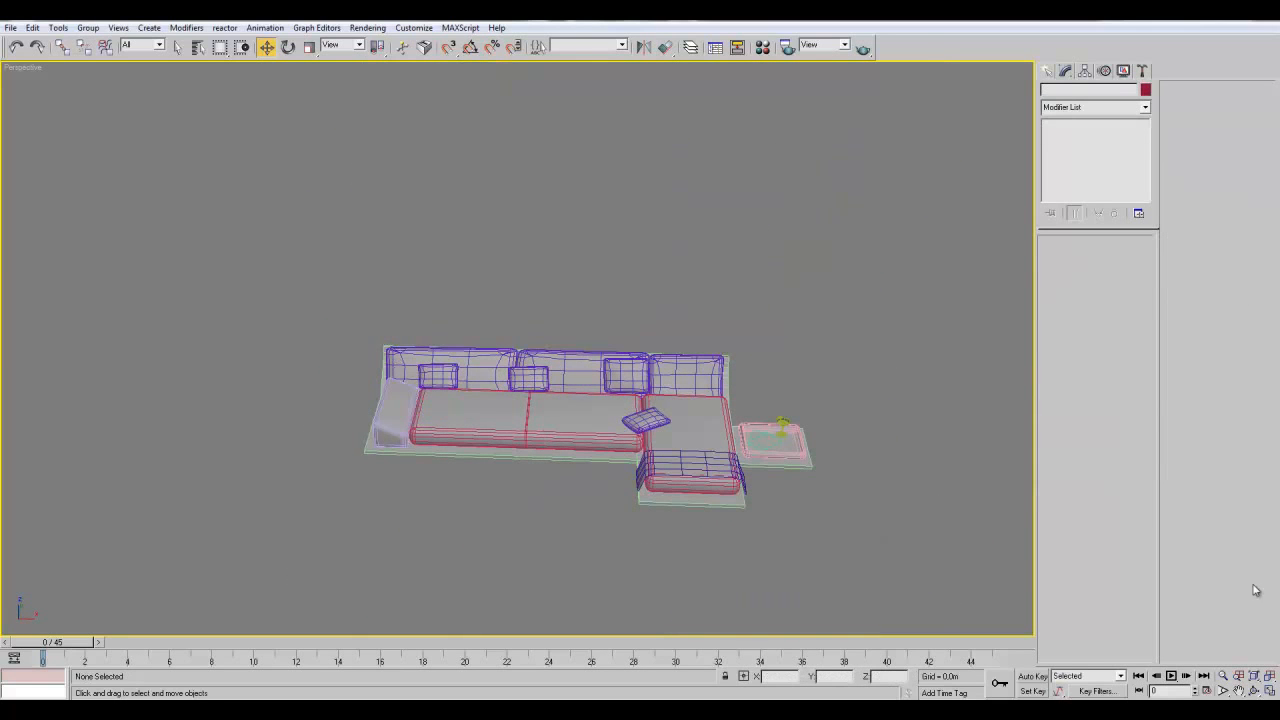
- Examine the whole sofa from several sides, including the armrest, back cushions and side table
left_click(1256, 677)
middle_click_drag(715, 468, 727, 506, "alt")
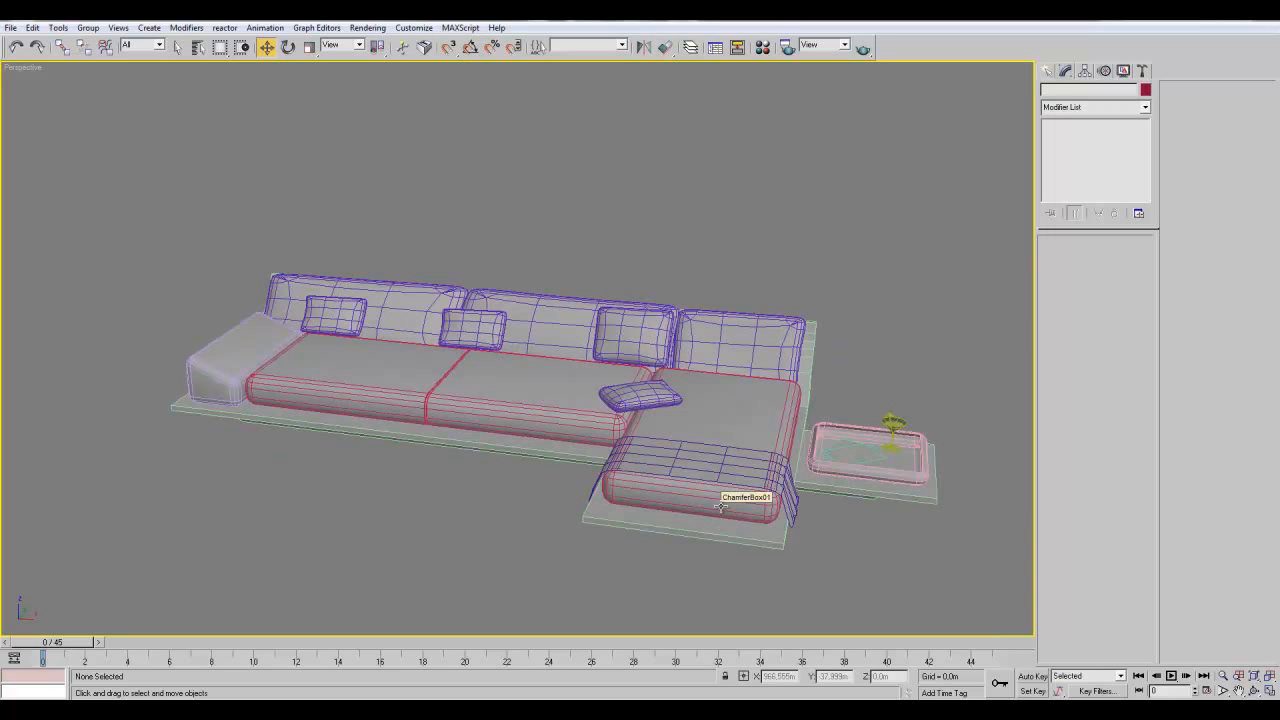
middle_click_drag(719, 507, 532, 575, "alt")
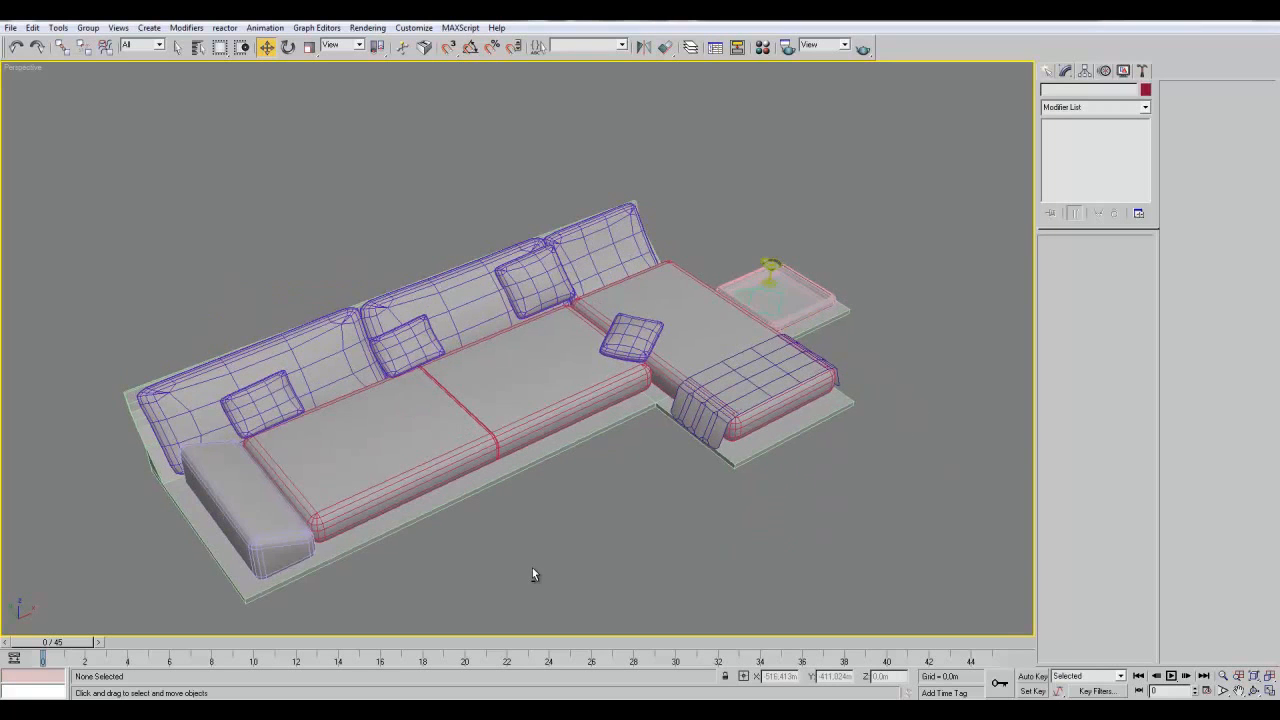
middle_click_drag(792, 601, 616, 512, "alt")
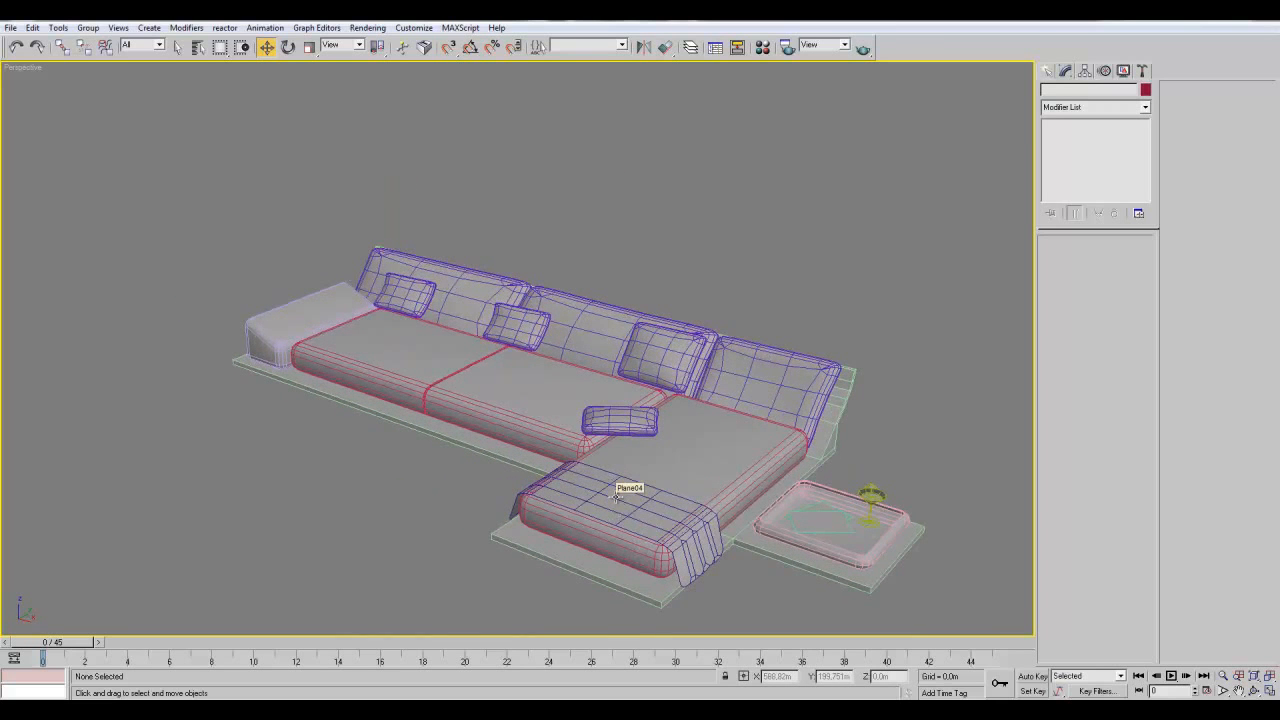
scroll(523, 453, "down", 3)
middle_click_drag(490, 484, 831, 510, "alt")
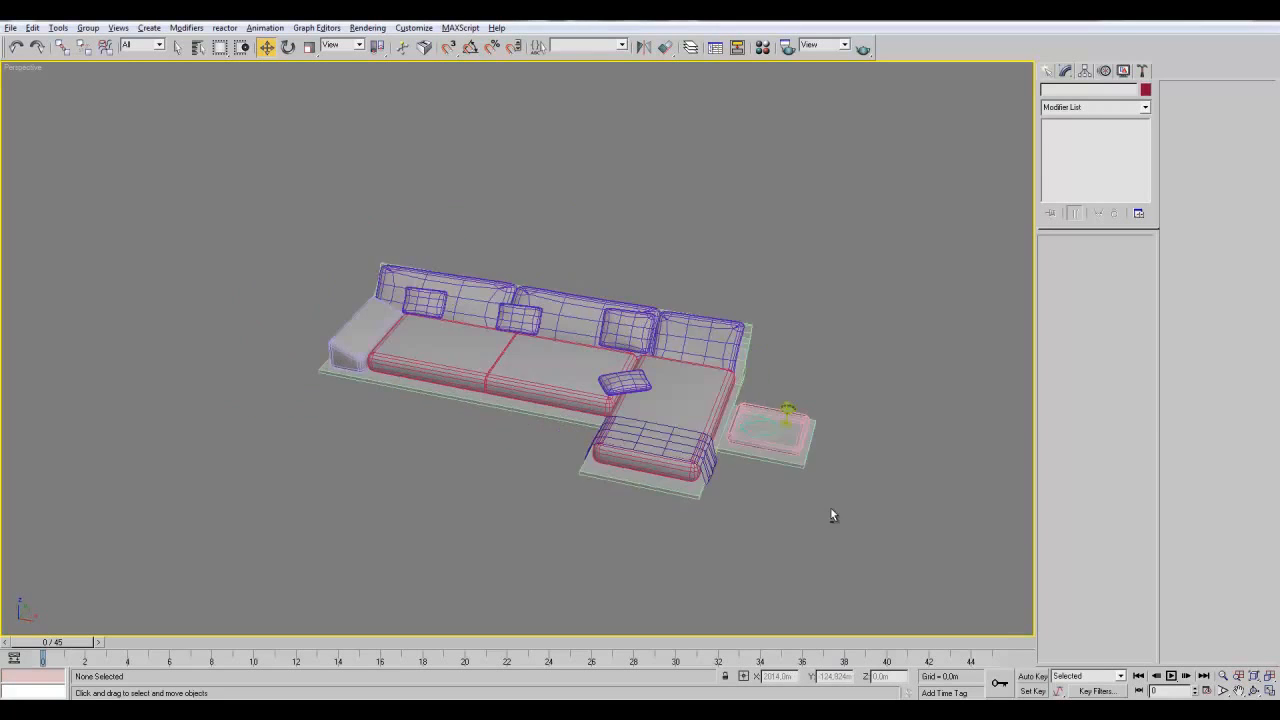
scroll(706, 510, "up", 6)
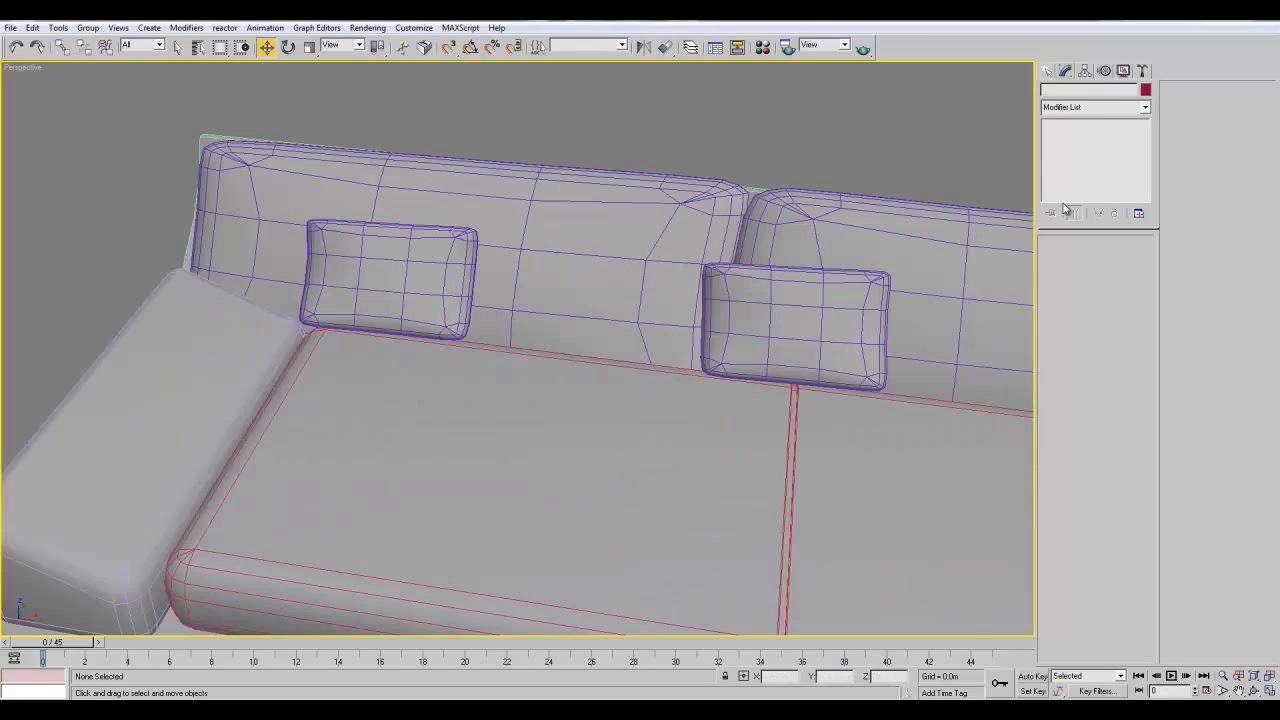
- Create a text shape reading "DS" on the floor in front of the sofa
left_click(1048, 71)
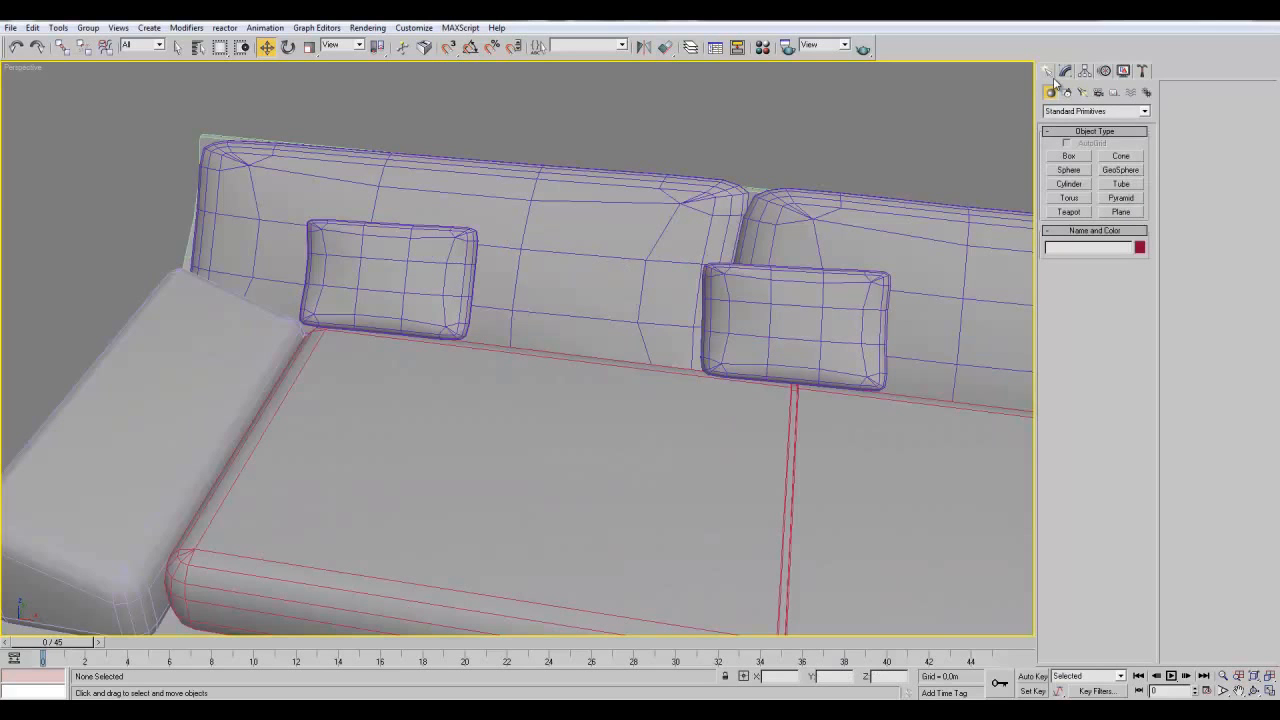
left_click(1067, 92)
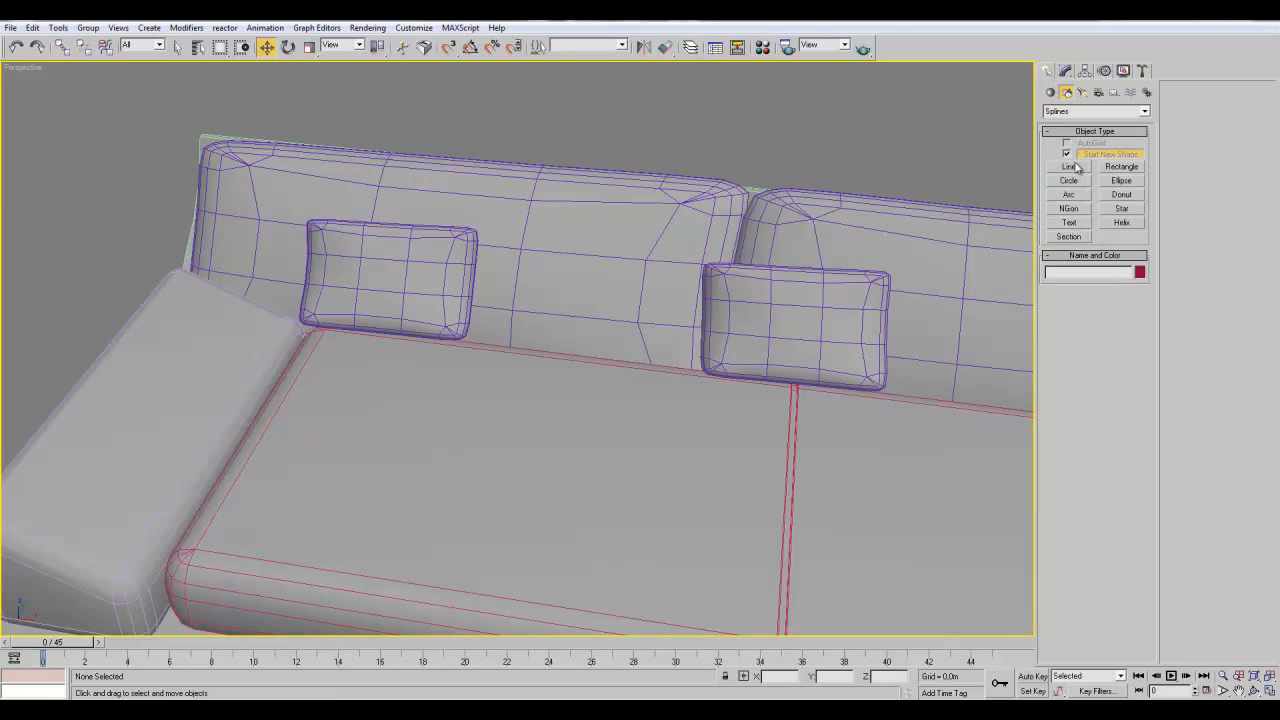
left_click(1069, 222)
scroll(686, 337, "down", 8)
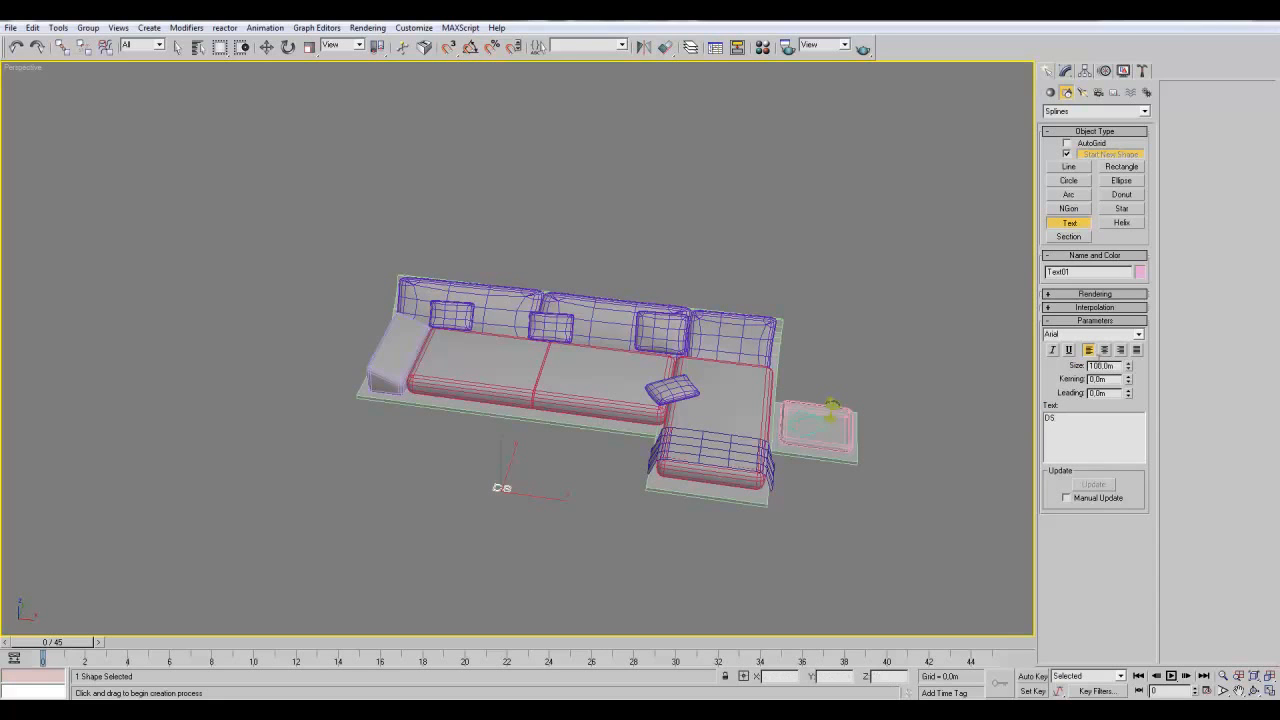
scroll(480, 430, "up", 5)
- Apply an Extrude modifier to the DS text with an amount of 2.0 m
left_click(1064, 72)
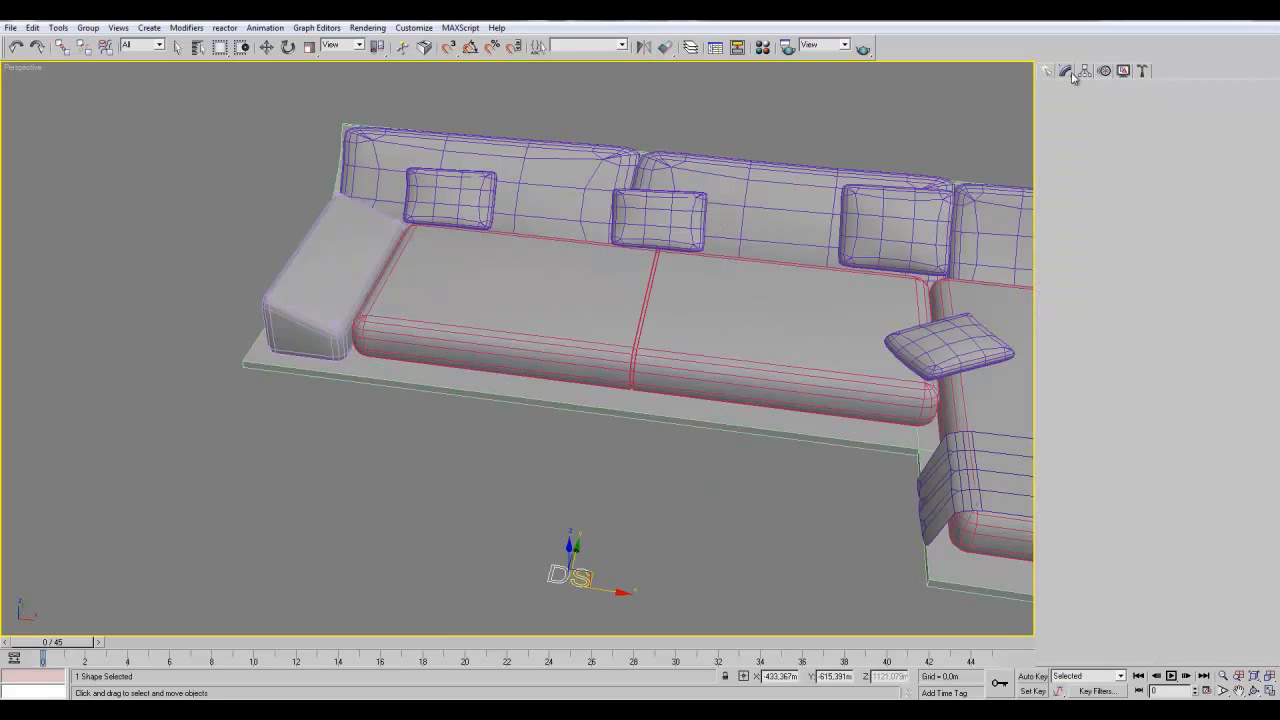
left_click(1080, 107)
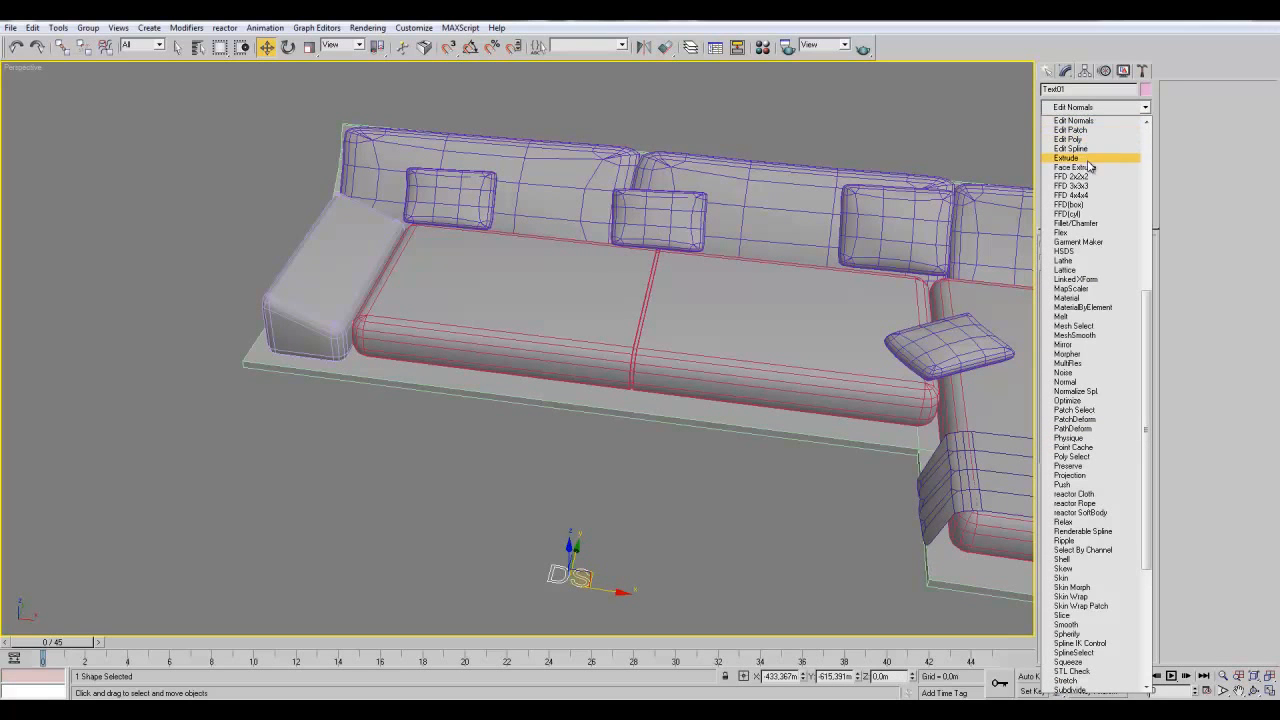
left_click(1064, 178)
key("z")
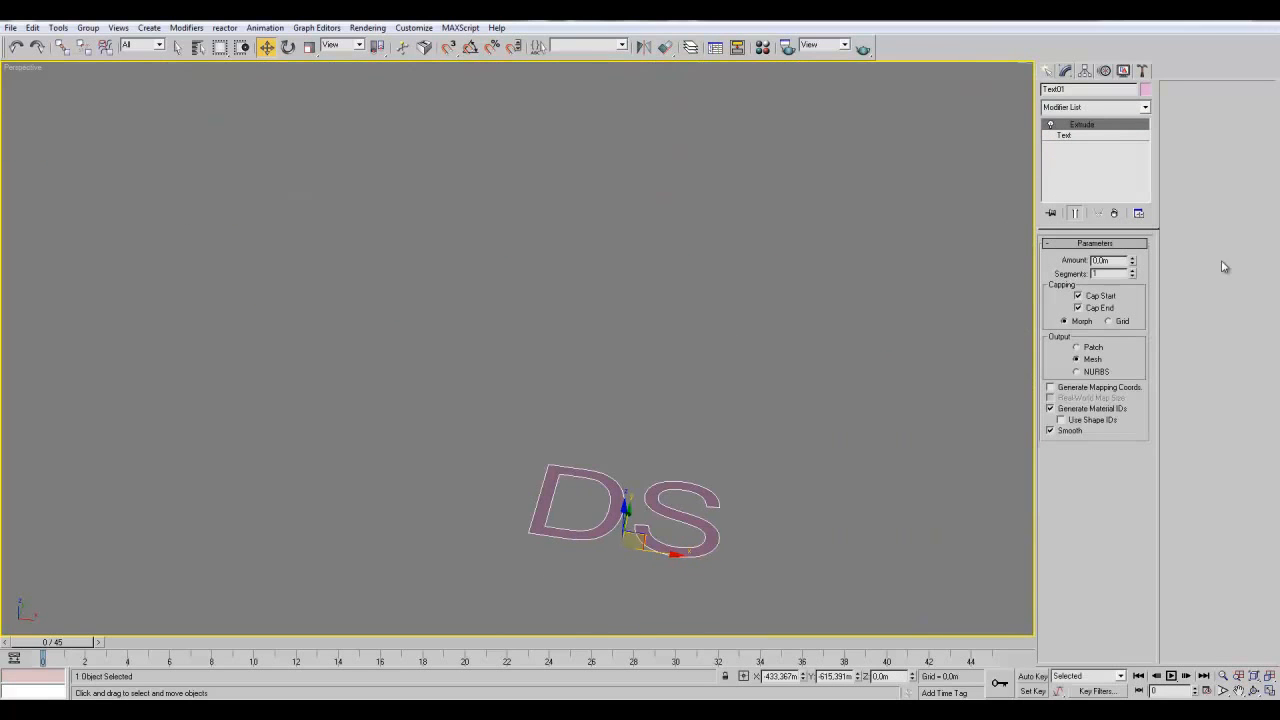
mouse_move(1133, 262)
left_mouse_down()
mouse_move(1133, 235)
mouse_move(1133, 262)
left_mouse_up()
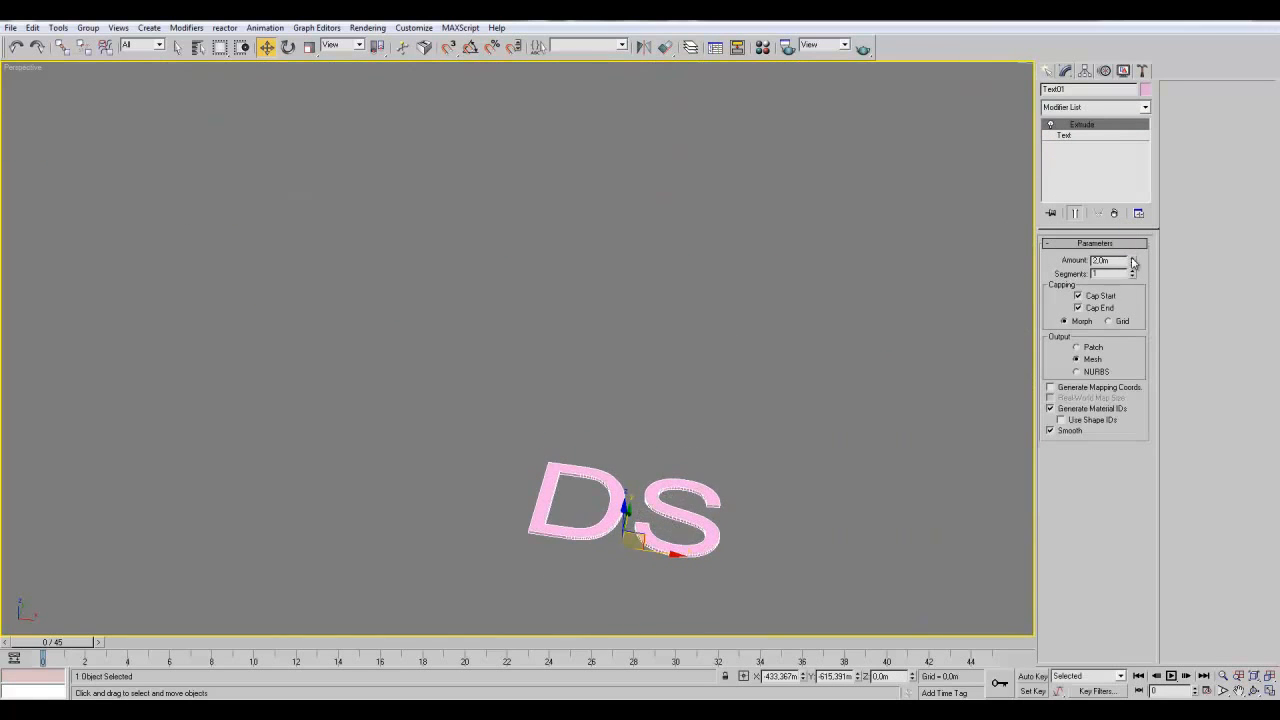
- Set the DS text's interpolation steps to 0 and return to its Extrude level
left_click(1064, 135)
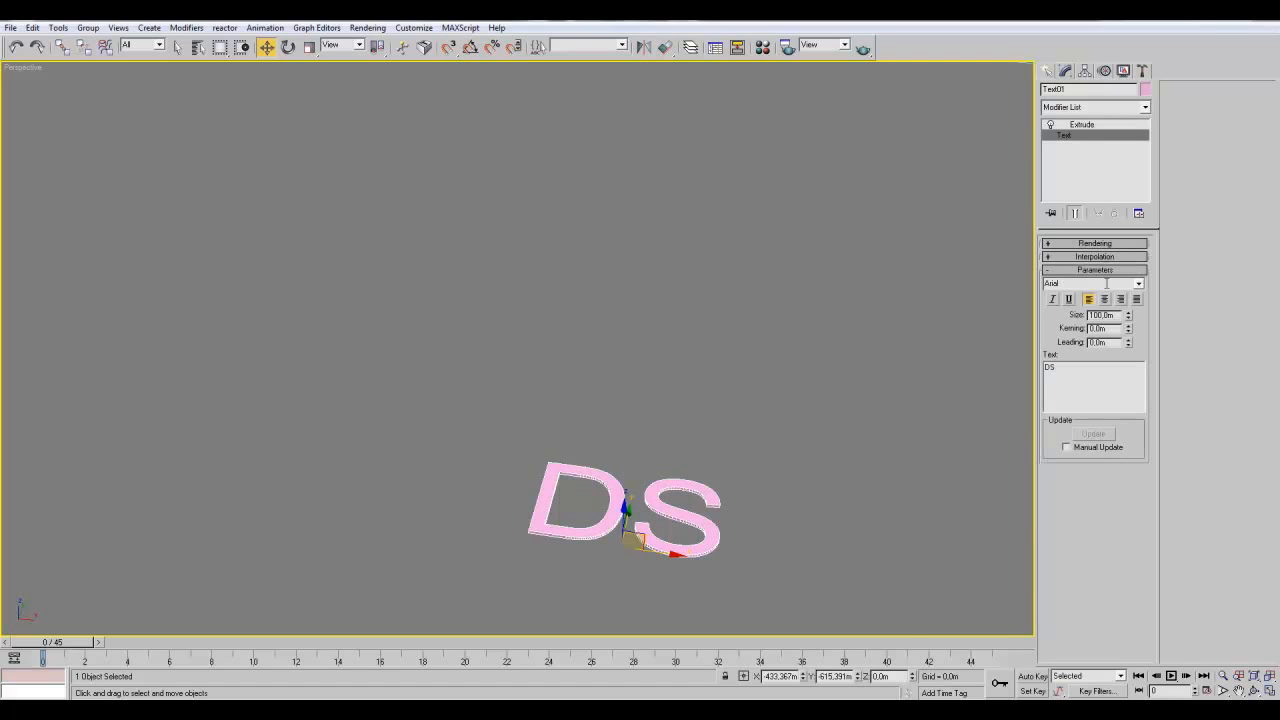
left_click(1052, 257)
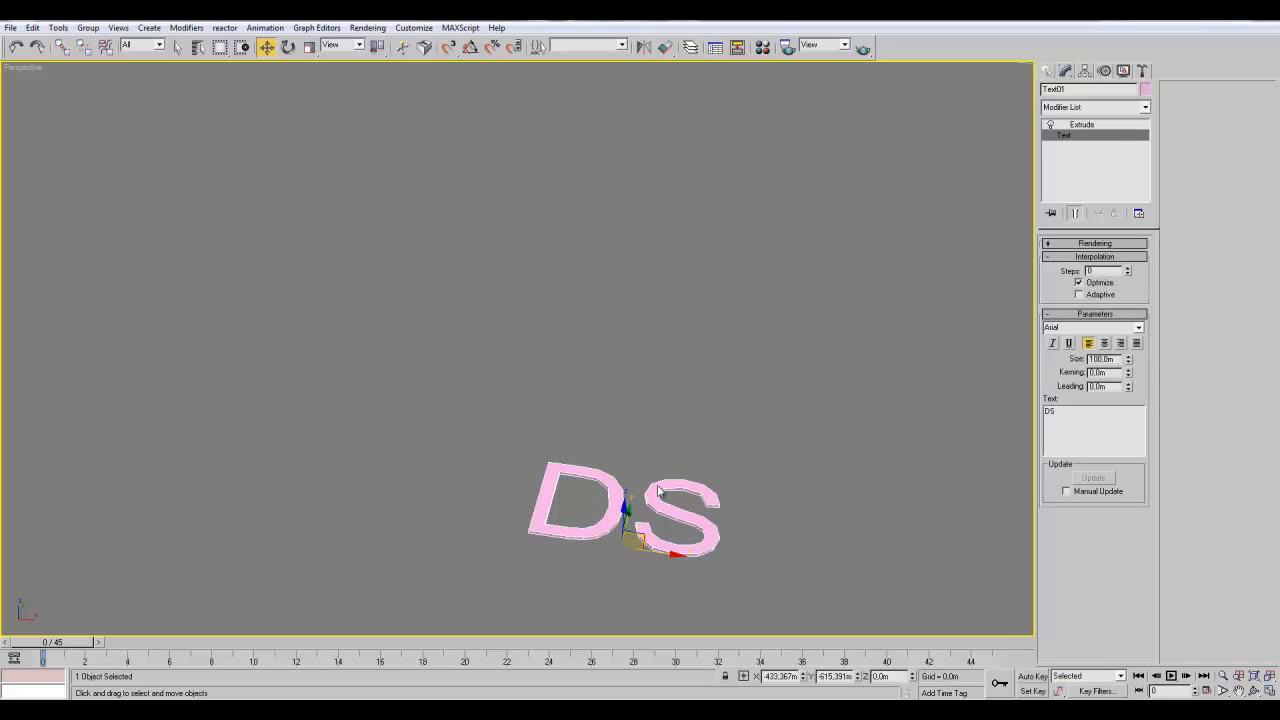
left_click(1088, 125)
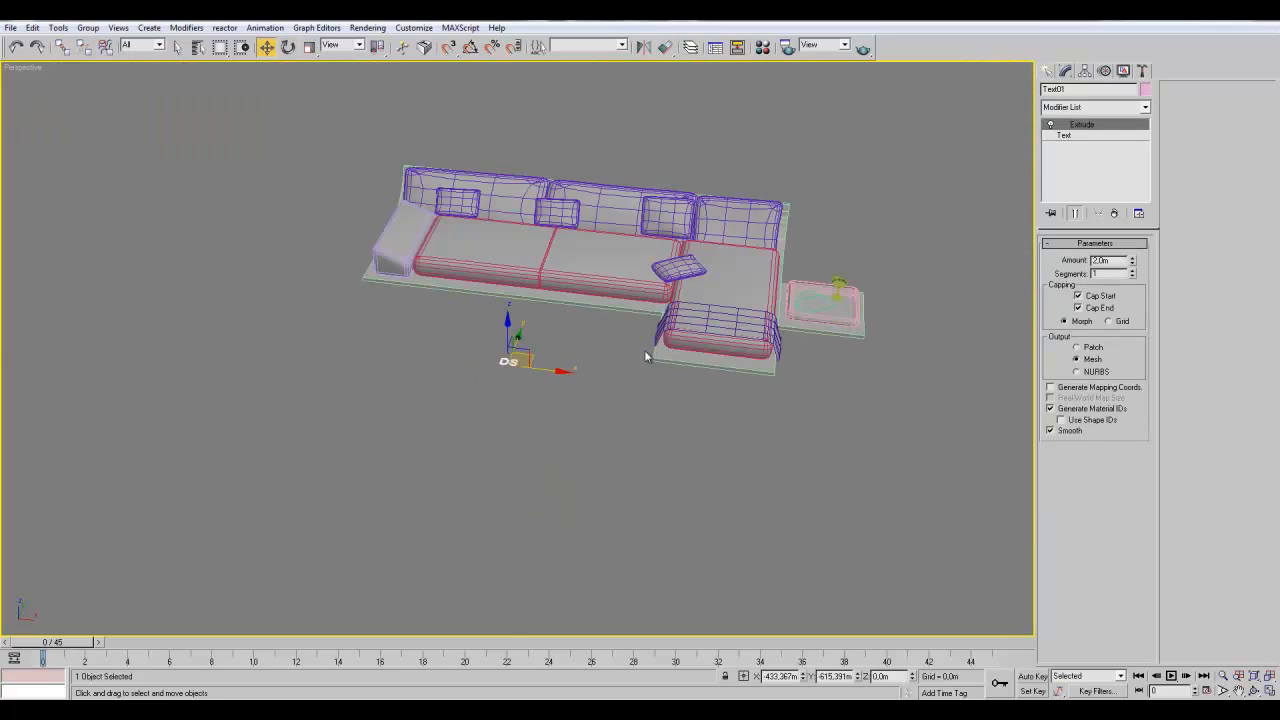
- In the Top view, move the DS text under the chaise near the side table, to about X 939, Y 494
key("alt+w")
middle_click_drag(284, 246, 254, 146)
scroll(254, 146, "down", 3)
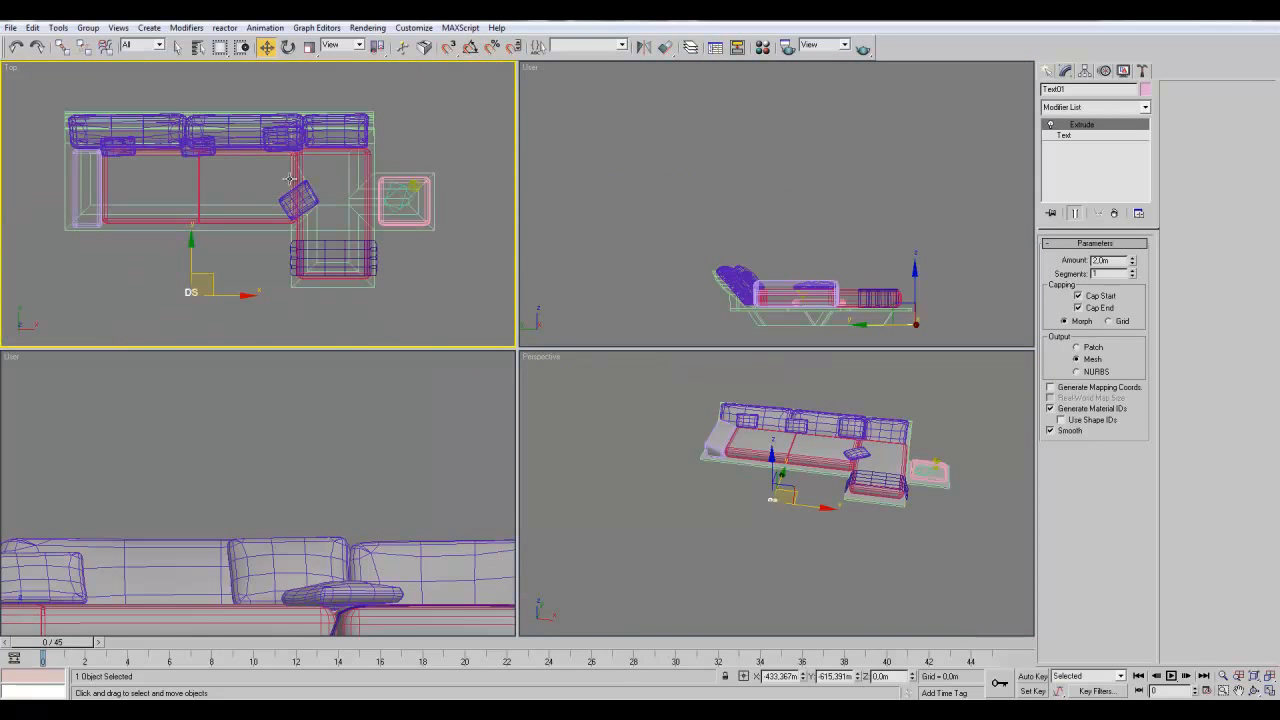
middle_click_drag(295, 252, 337, 244)
left_click_drag(254, 267, 405, 146)
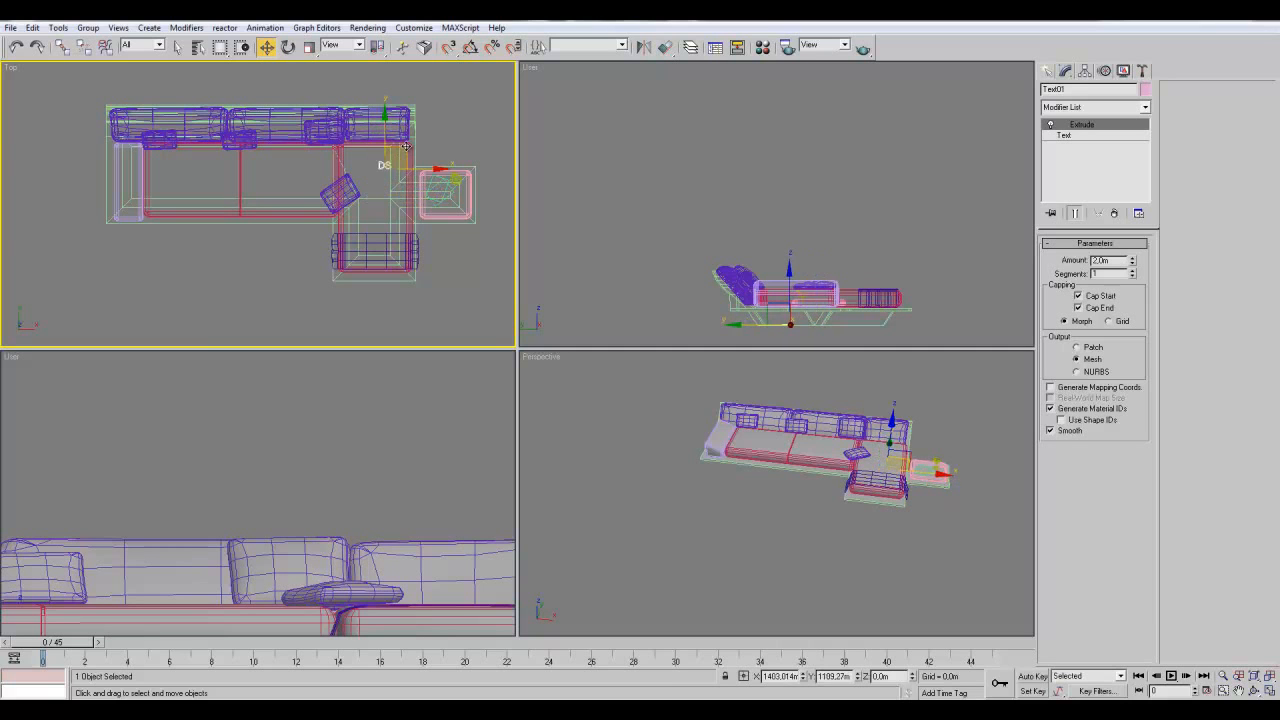
scroll(428, 216, "up", 3)
middle_click_drag(884, 499, 851, 494)
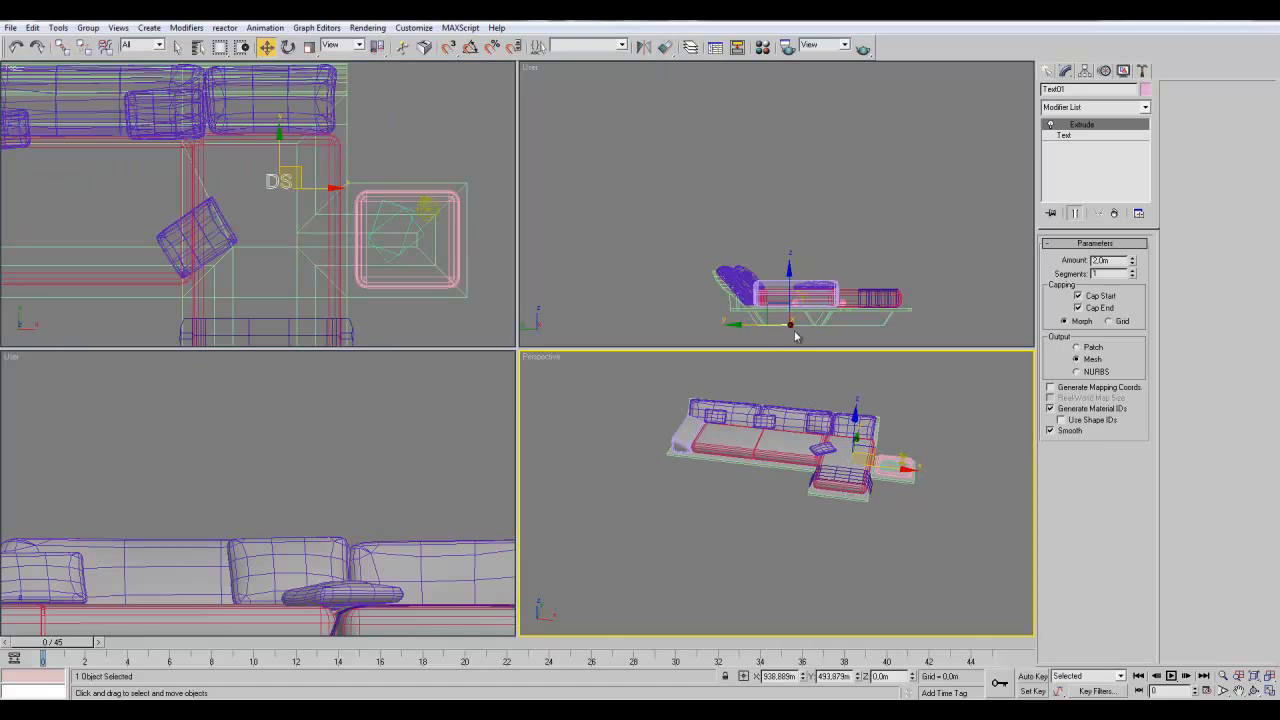
- In the side view, raise the DS text and shift it toward the slanted base support, to about Y 657, Z 63
scroll(796, 336, "up", 3)
middle_click_drag(846, 337, 846, 277)
scroll(825, 264, "up", 3)
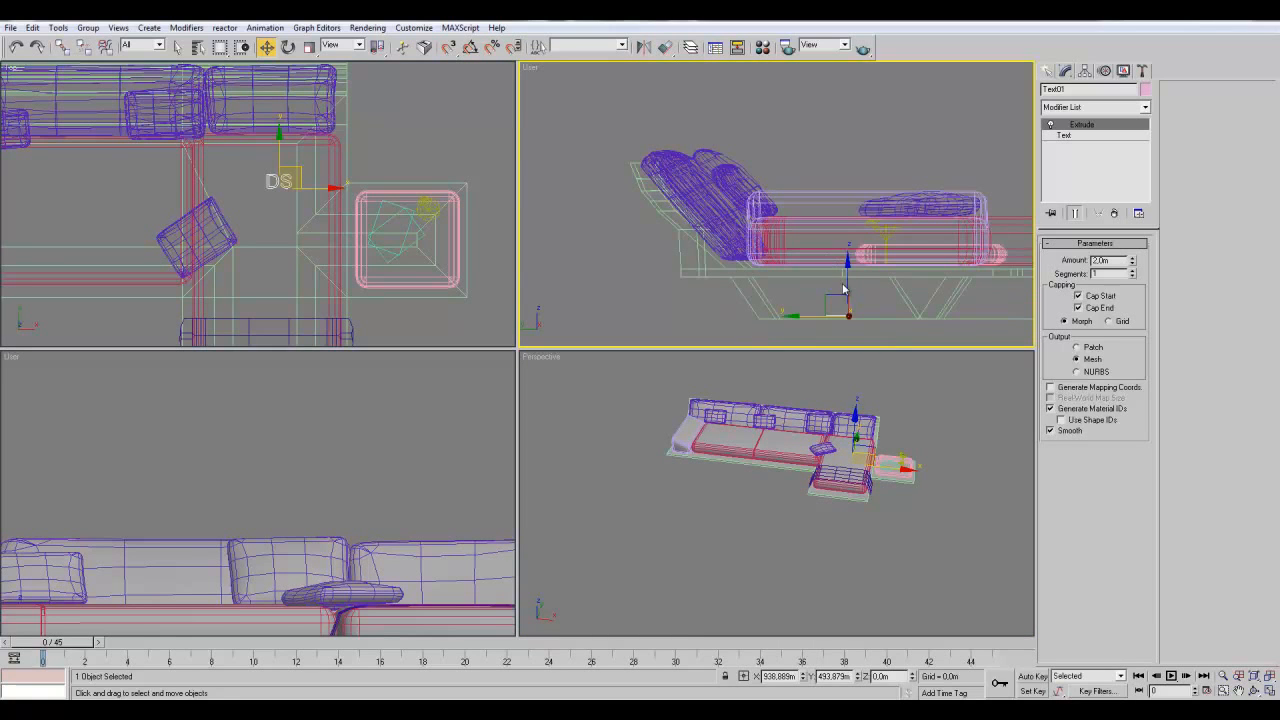
left_click(852, 290)
left_click(841, 318)
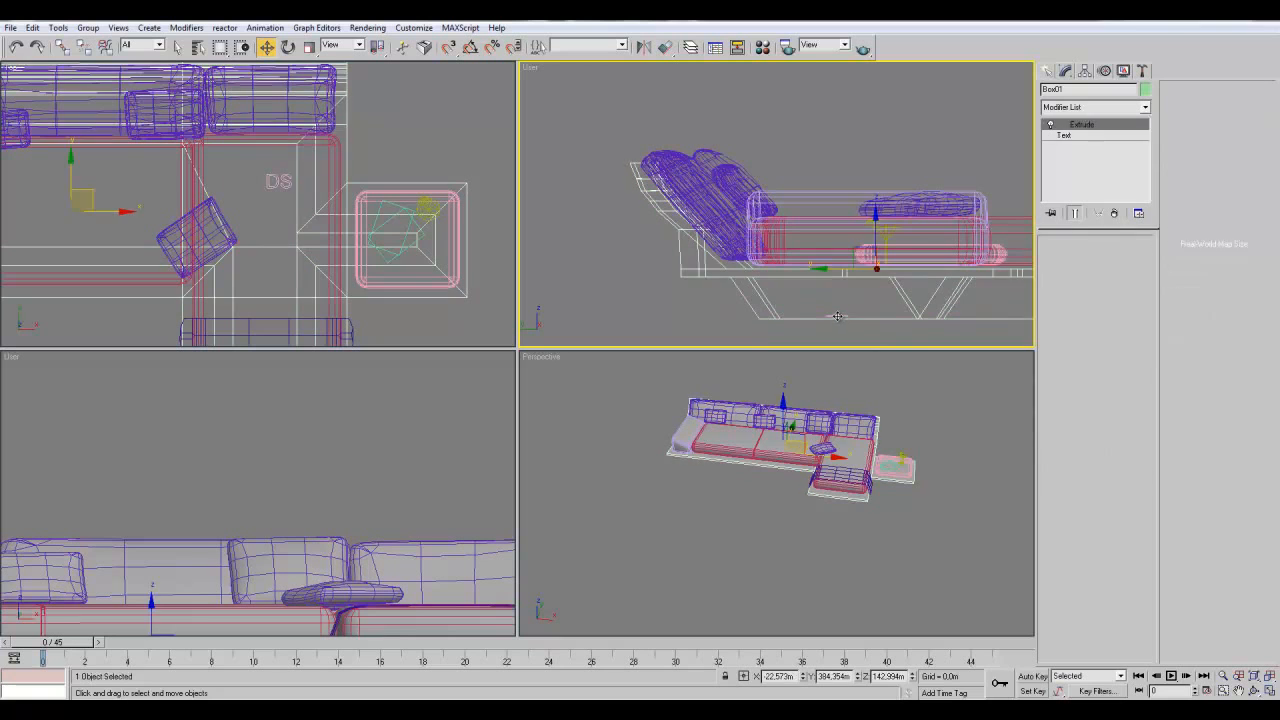
left_click_drag(820, 292, 766, 292)
- Rotate the DS text to match the base support's slant and move it to about Y 698, Z 20
key("e")
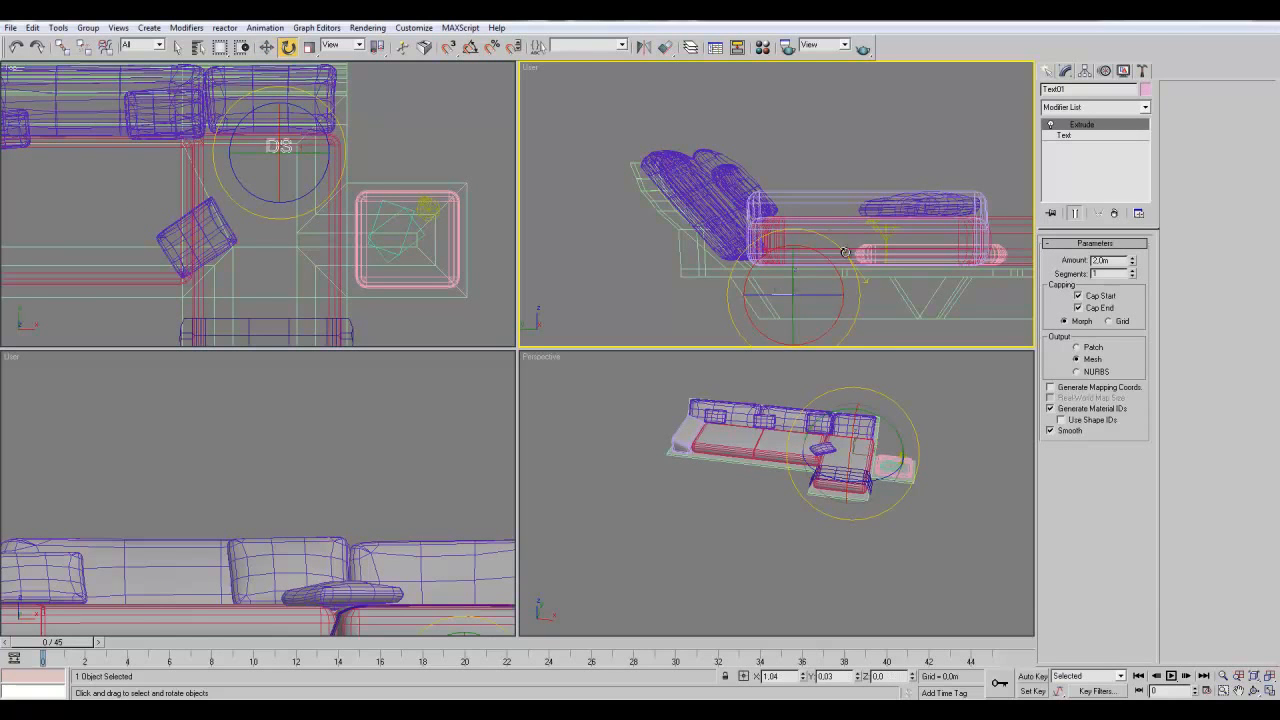
key("w")
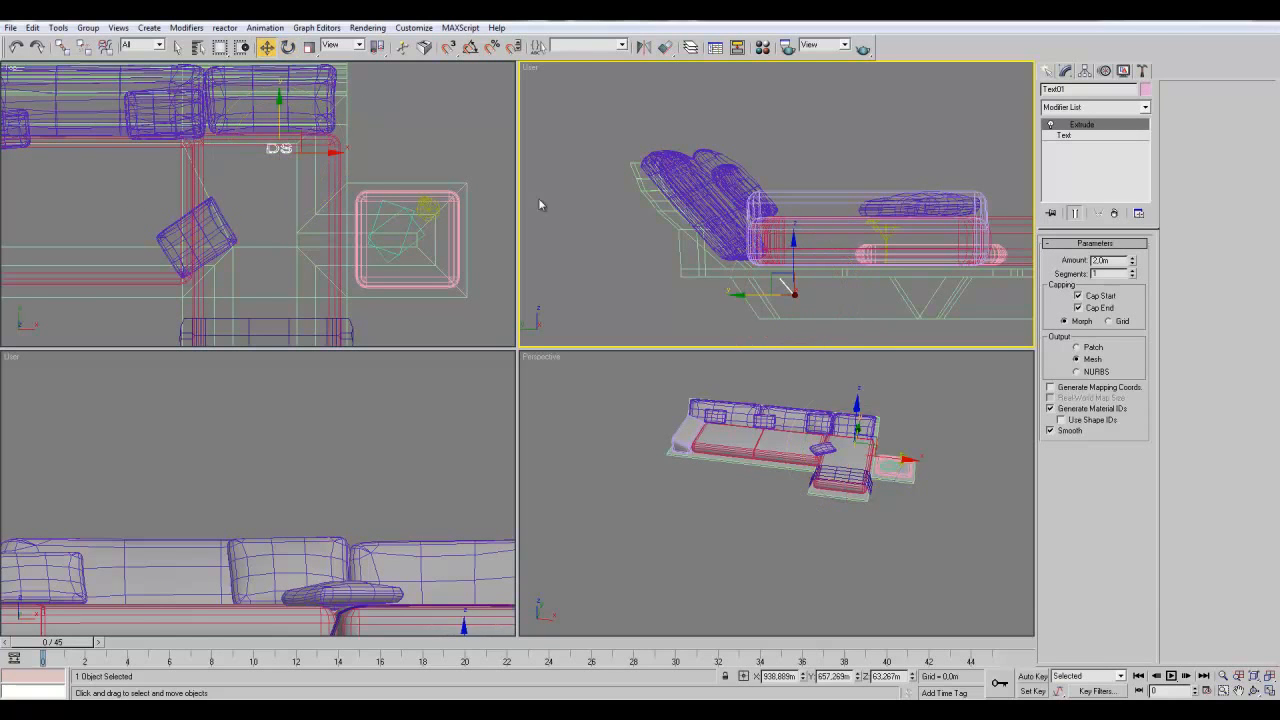
left_click_drag(778, 282, 762, 290)
- Examine the DS lettering and its placement under the sofa base from close up and from behind in the Perspective view
right_click(866, 536)
key("alt+w")
middle_click_drag(731, 457, 609, 420, "alt")
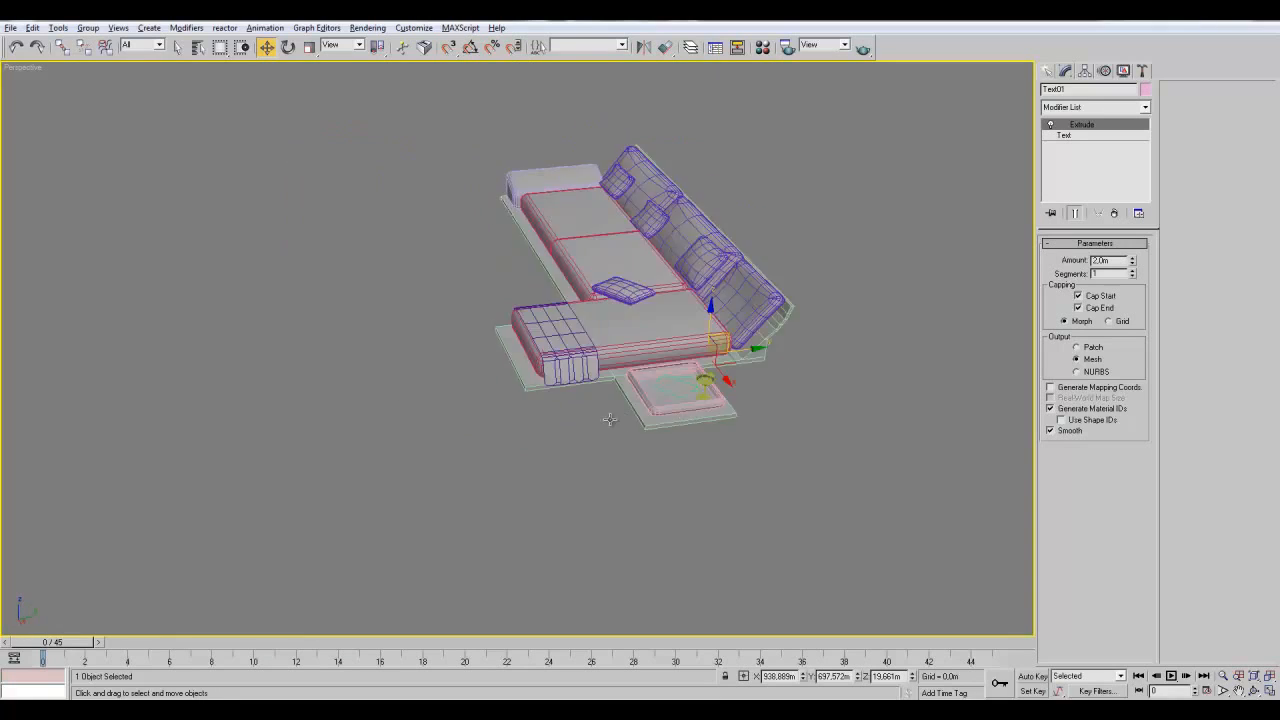
scroll(423, 429, "up", 15)
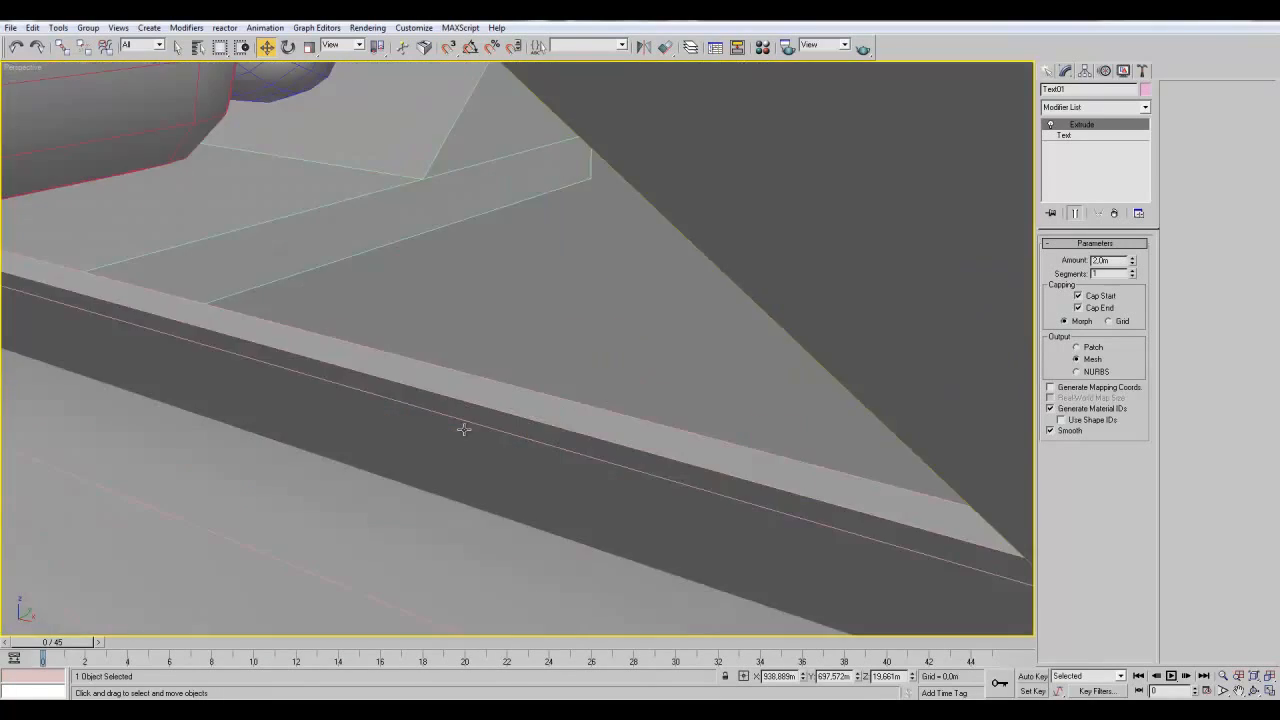
middle_click_drag(464, 429, 607, 469)
middle_click_drag(600, 408, 598, 347)
scroll(592, 399, "down", 5)
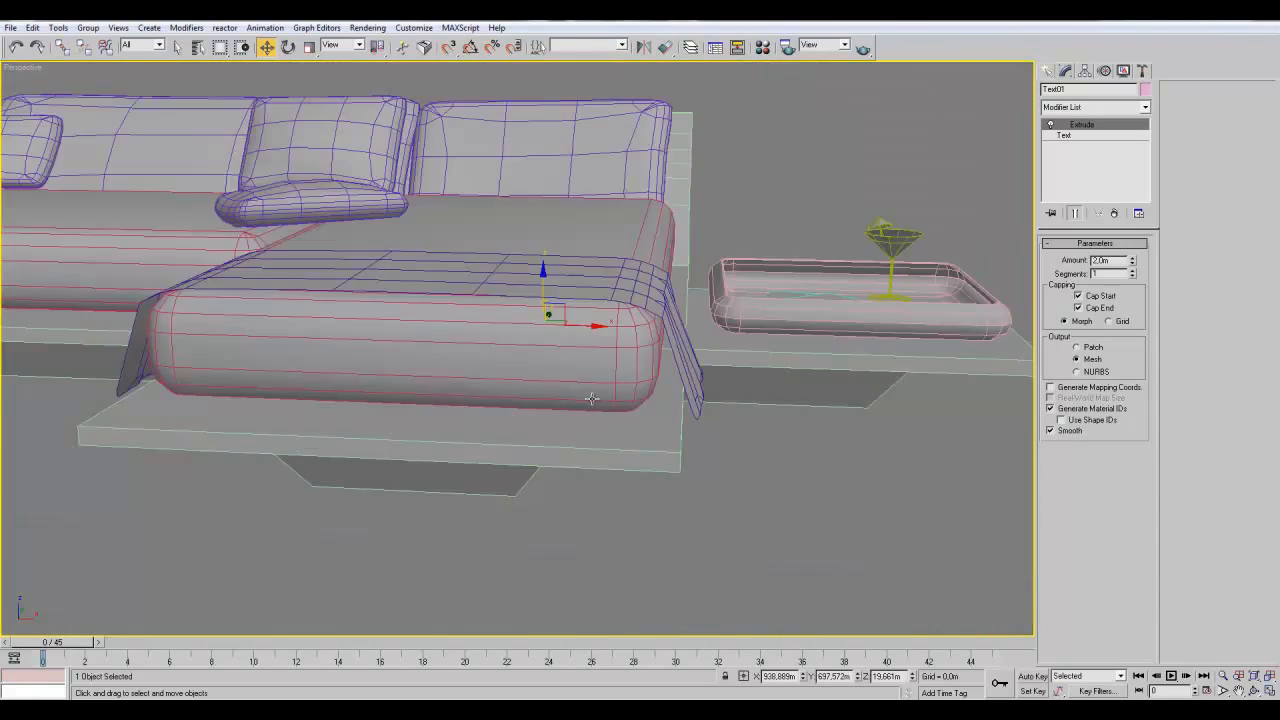
scroll(591, 399, "down", 10)
mouse_move(563, 466)
middle_mouse_down("alt")
mouse_move(540, 486)
mouse_move(682, 507)
mouse_move(552, 449)
mouse_move(697, 514)
mouse_move(749, 494)
mouse_move(580, 448)
middle_mouse_up("alt")
scroll(580, 450, "up", 4)
middle_click_drag(580, 452, 579, 608)
scroll(580, 487, "up", 2)
scroll(580, 610, "up", 3)
middle_click_drag(654, 546, 205, 443)
scroll(532, 465, "up", 2)
scroll(591, 441, "up", 2)
scroll(591, 441, "down", 2)
middle_click_drag(745, 443, 250, 436)
scroll(394, 433, "down", 4)
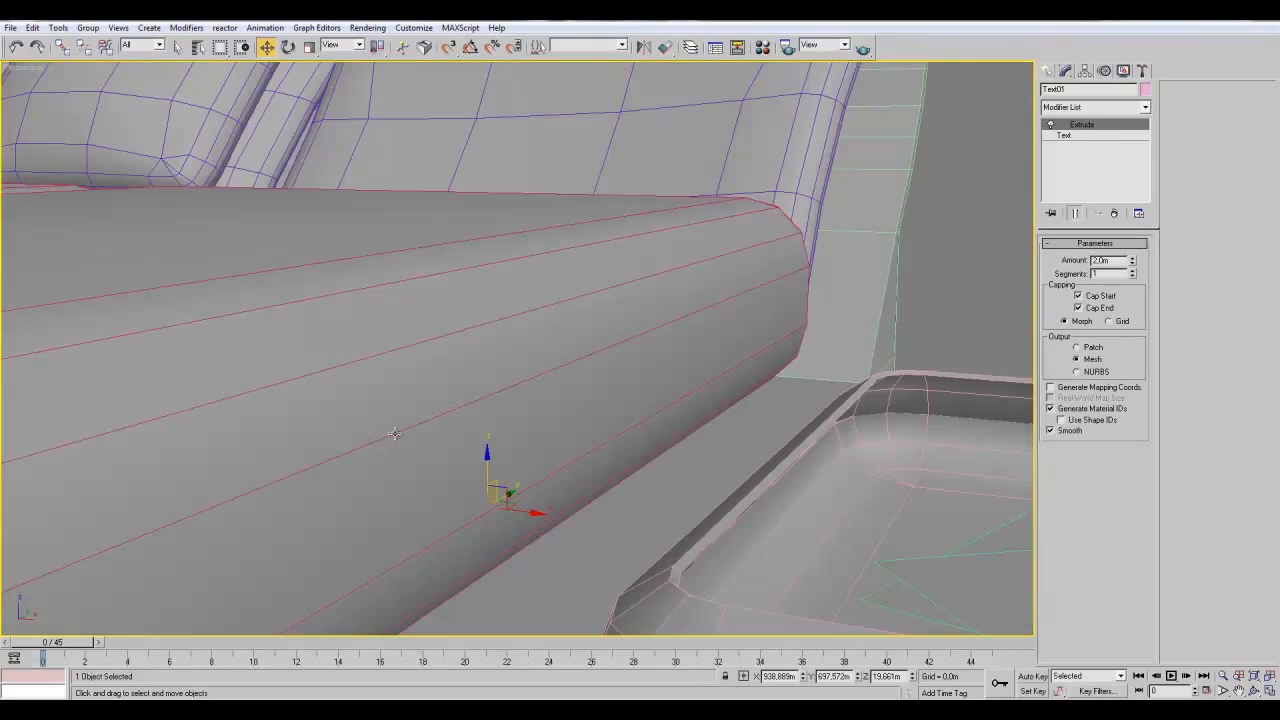
middle_click_drag(828, 474, 537, 377)
scroll(669, 371, "up", 4)
middle_click_drag(669, 371, 725, 383)
scroll(704, 304, "up", 1)
scroll(731, 417, "up", 1)
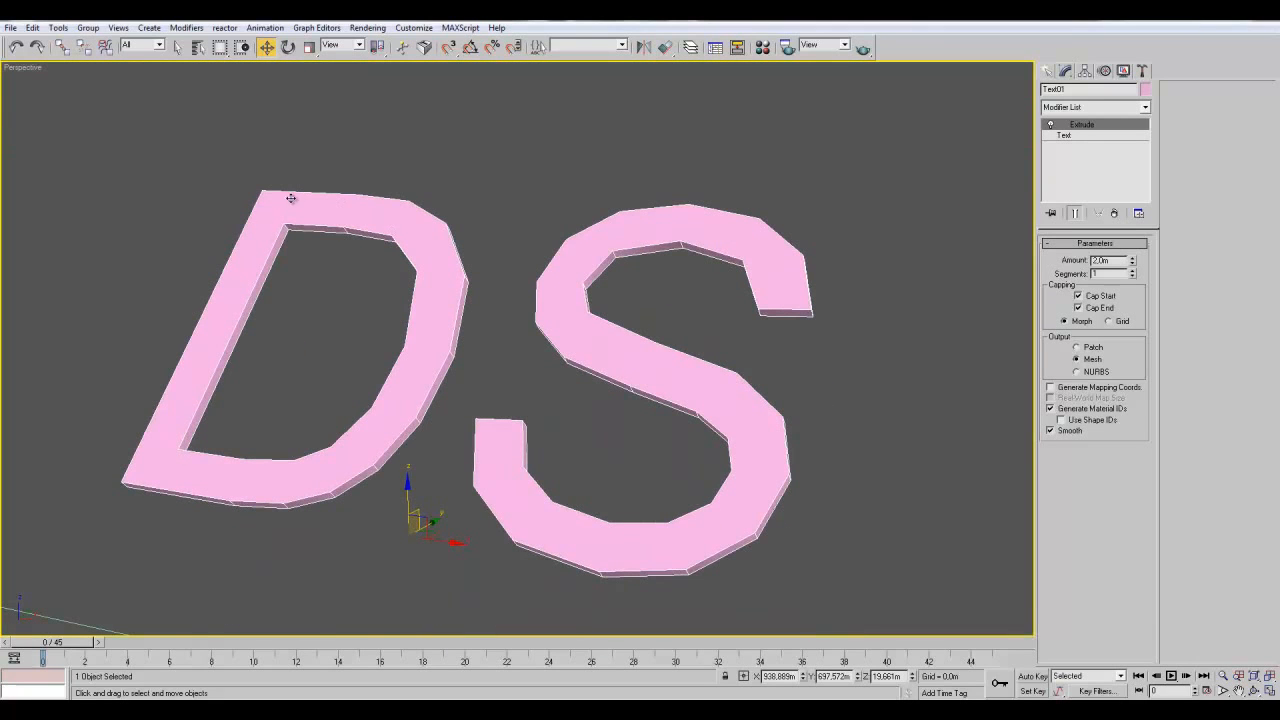
scroll(554, 483, "down", 4)
middle_click_drag(554, 483, 455, 495, "alt")
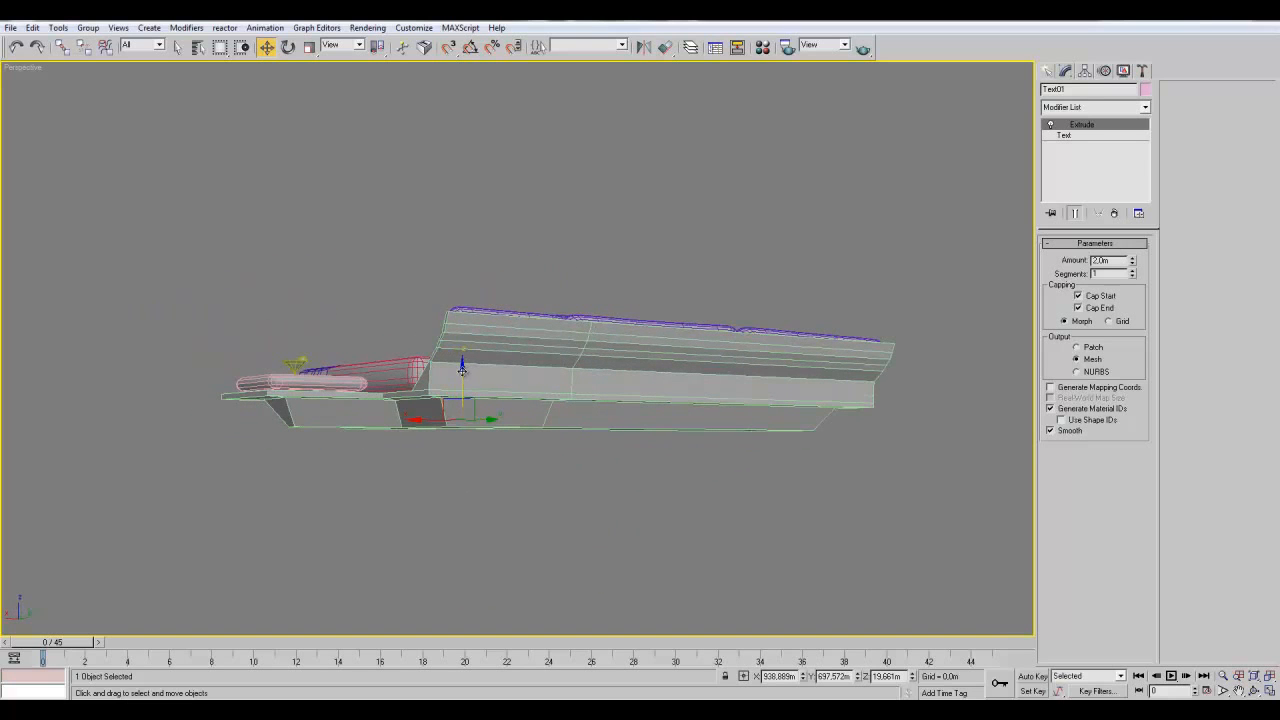
- Lower the DS text toward the bottom of the base and shift it outward past the support's end face
left_click_drag(462, 368, 467, 379)
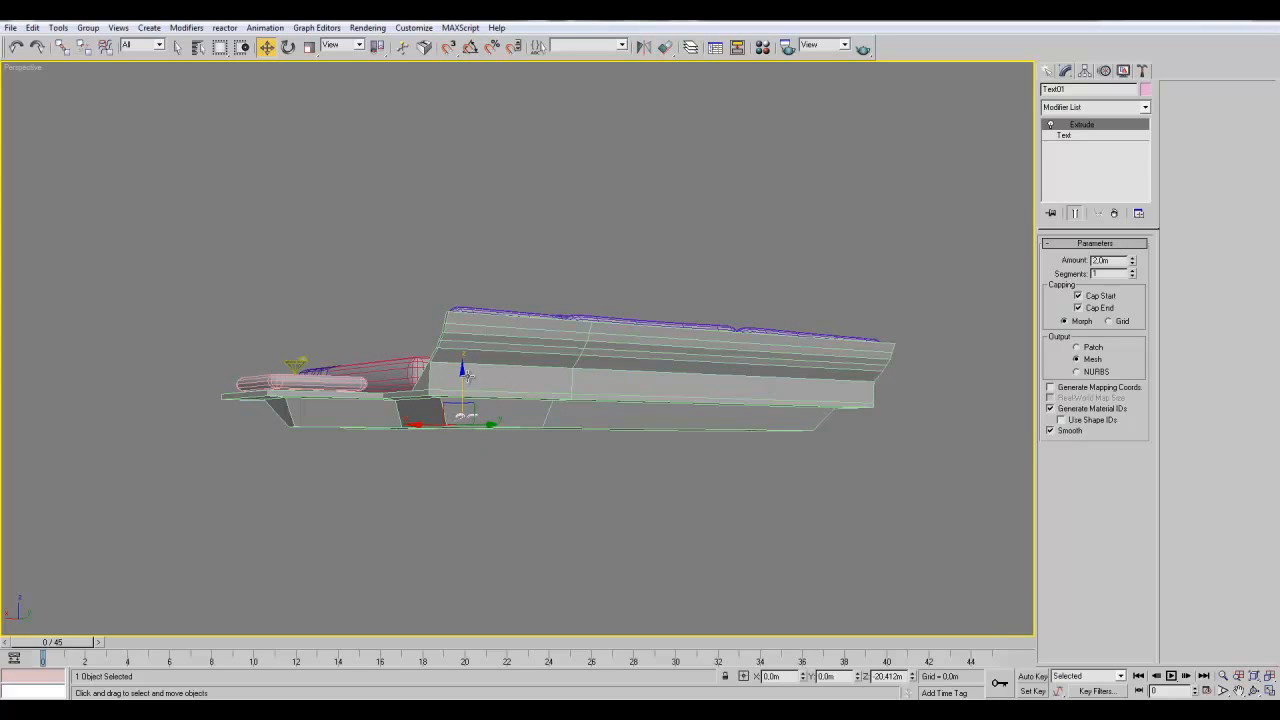
left_click_drag(418, 426, 381, 428)
middle_click_drag(479, 502, 645, 492, "alt")
- Rotate the DS text 90 degrees about the vertical axis with angle snap on, and start tilting it toward the support's end face
left_click(288, 47)
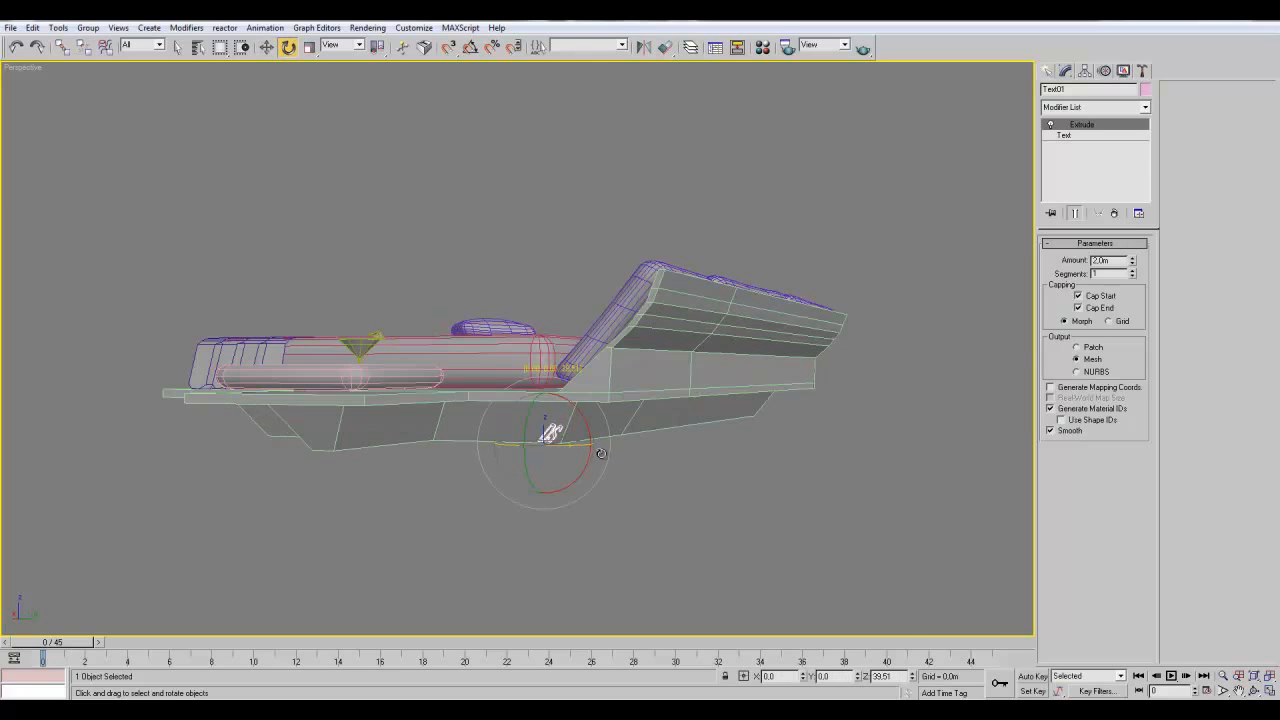
left_click_drag(543, 446, 549, 447)
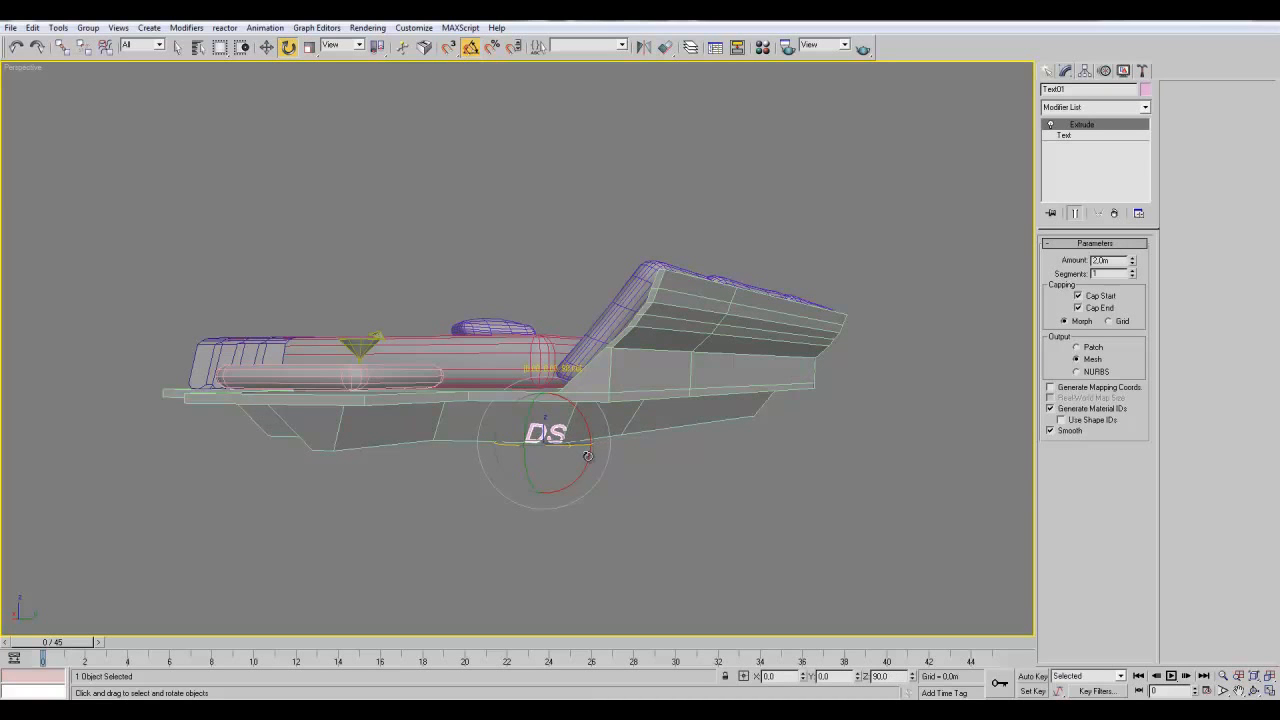
left_click_drag(587, 457, 588, 458)
middle_click_drag(610, 482, 597, 487, "alt")
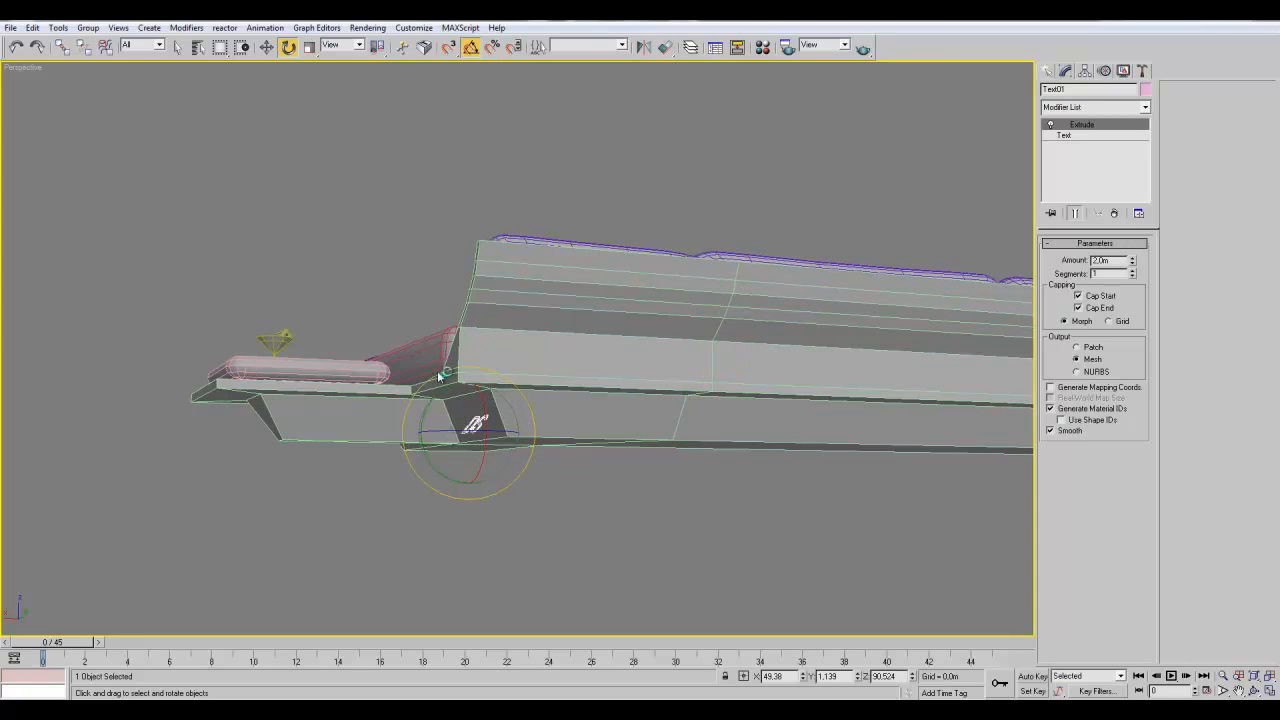
left_click_drag(430, 414, 430, 422)
- Stand the DS text upright in front of the base support's end face and raise it to about mid-height
left_click(267, 47)
middle_click_drag(430, 345, 534, 378, "alt")
middle_click_drag(578, 483, 491, 458, "alt")
left_click_drag(425, 440, 452, 435)
key("e")
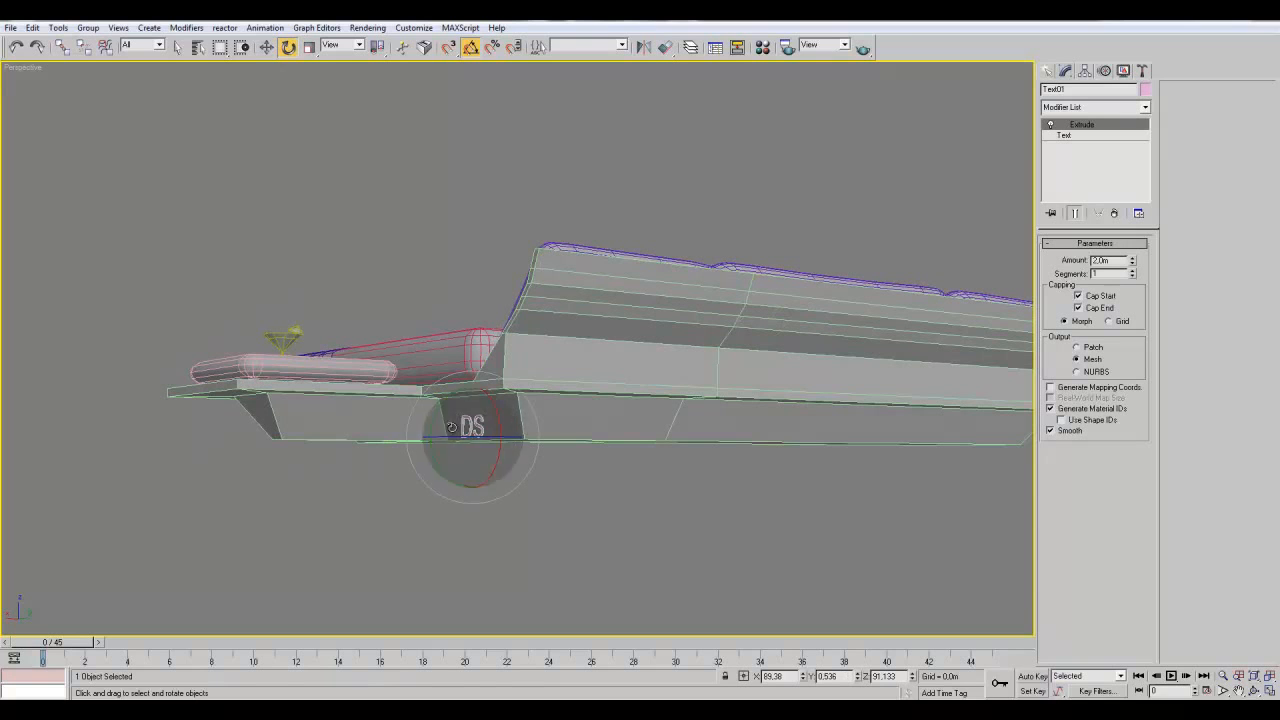
left_click(266, 46)
left_click_drag(474, 396, 467, 379)
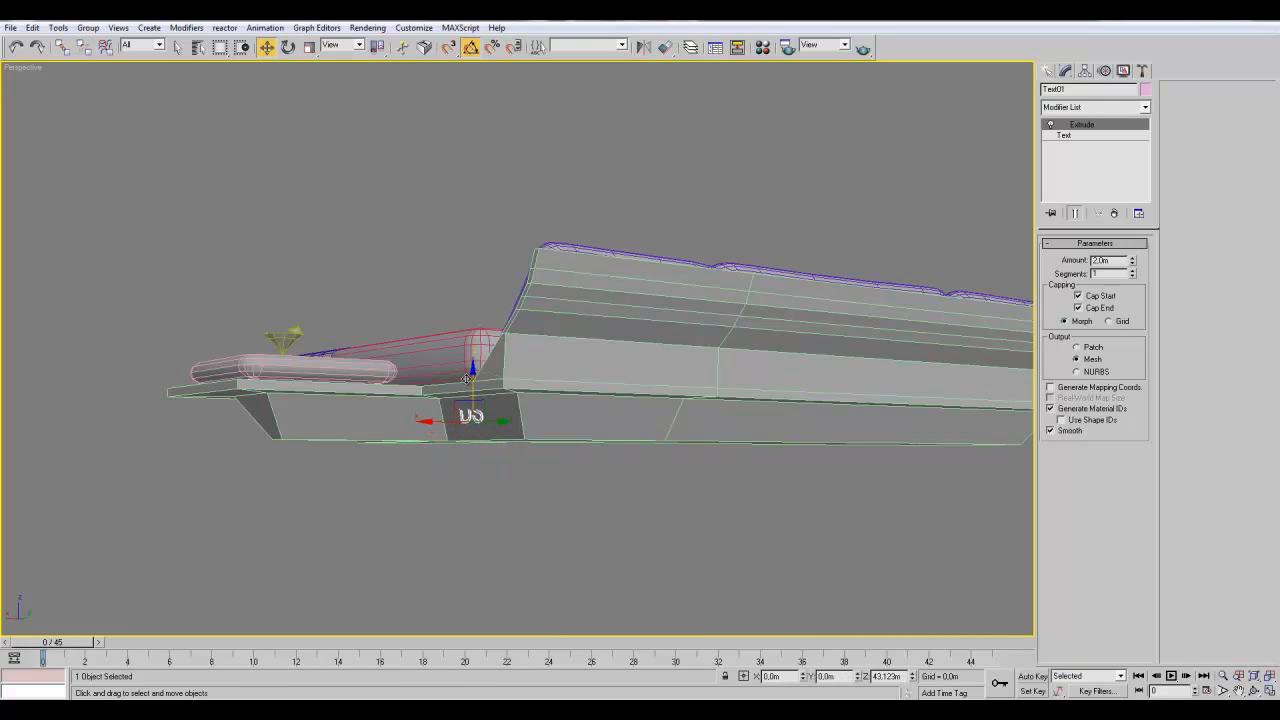
- Tilt the DS text to match the slope of the support's end face and move it up against that face
middle_click_drag(566, 460, 656, 377, "alt")
scroll(585, 441, "up", 5)
scroll(656, 377, "up", 2)
left_click(287, 47)
left_click_drag(518, 490, 503, 480)
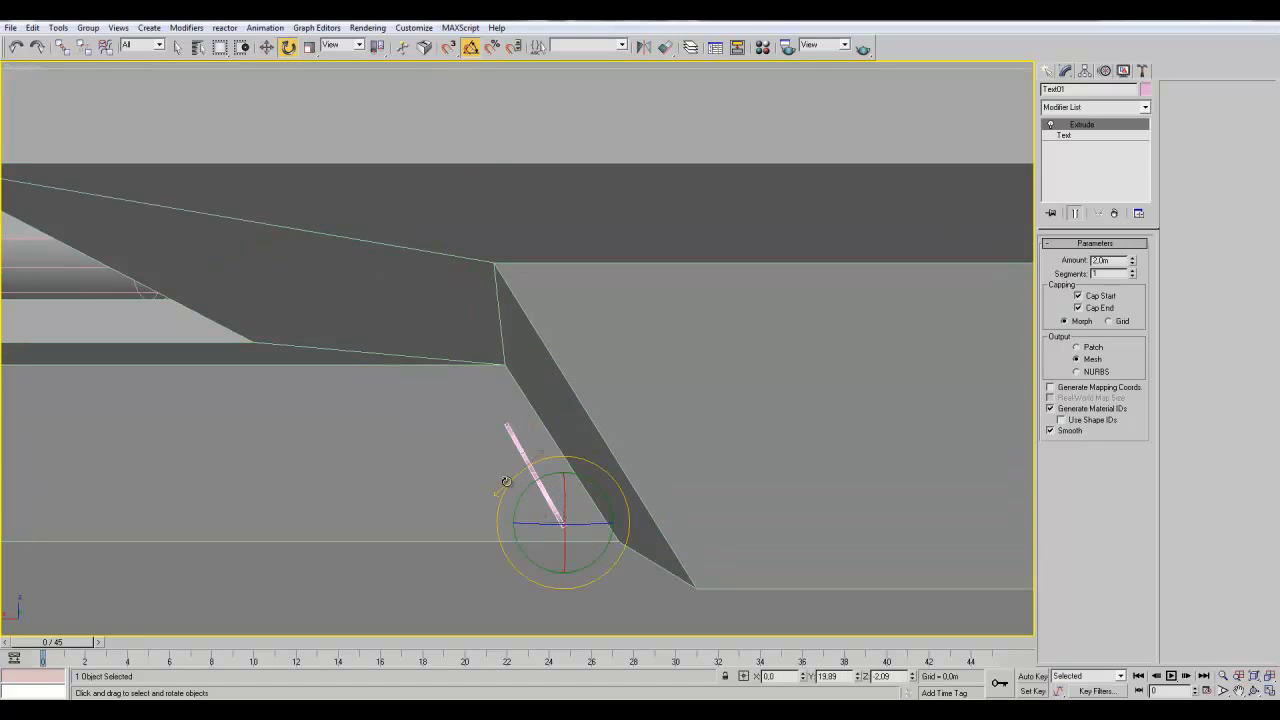
left_click(267, 48)
left_click_drag(511, 527, 561, 521)
middle_click_drag(577, 519, 646, 486, "alt")
- Turn off angle snap and fine-rotate the DS text to line up with the slanted face, undoing the unwanted rotations
left_click(475, 51)
left_click(289, 50)
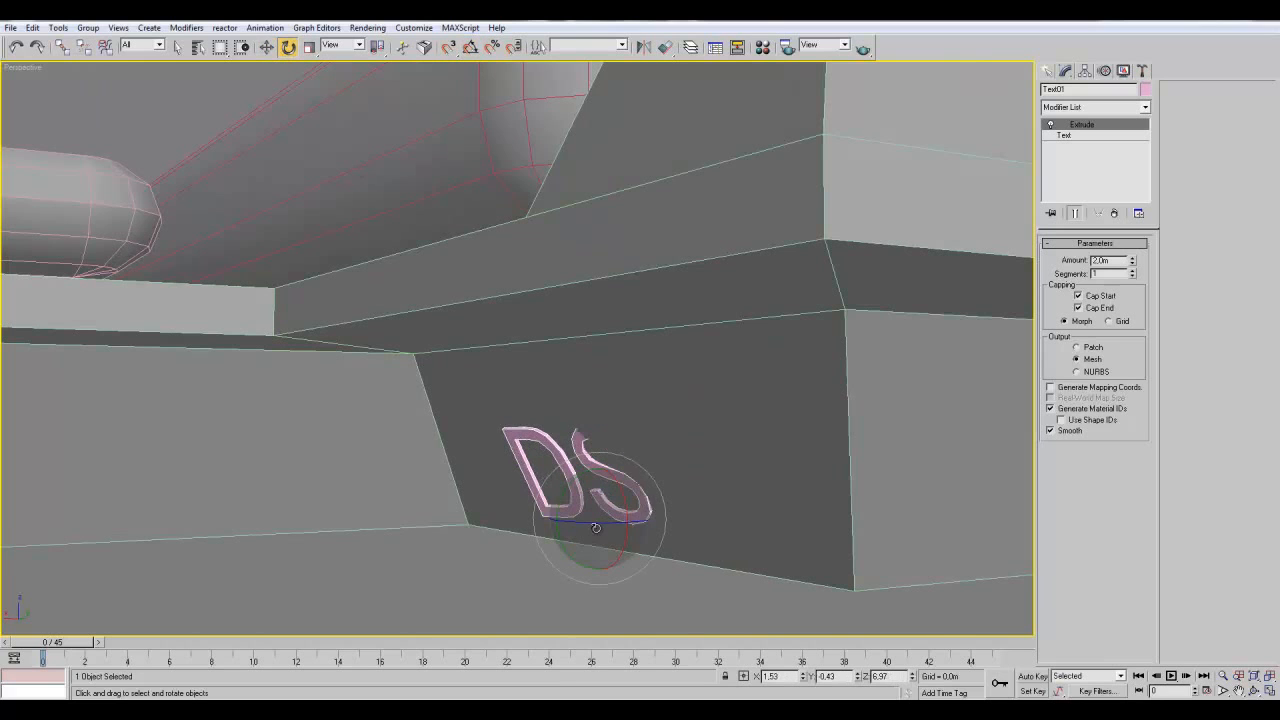
left_click_drag(609, 478, 595, 507)
key("ctrl+z")
key("ctrl+z")
middle_click_drag(595, 507, 731, 466, "alt")
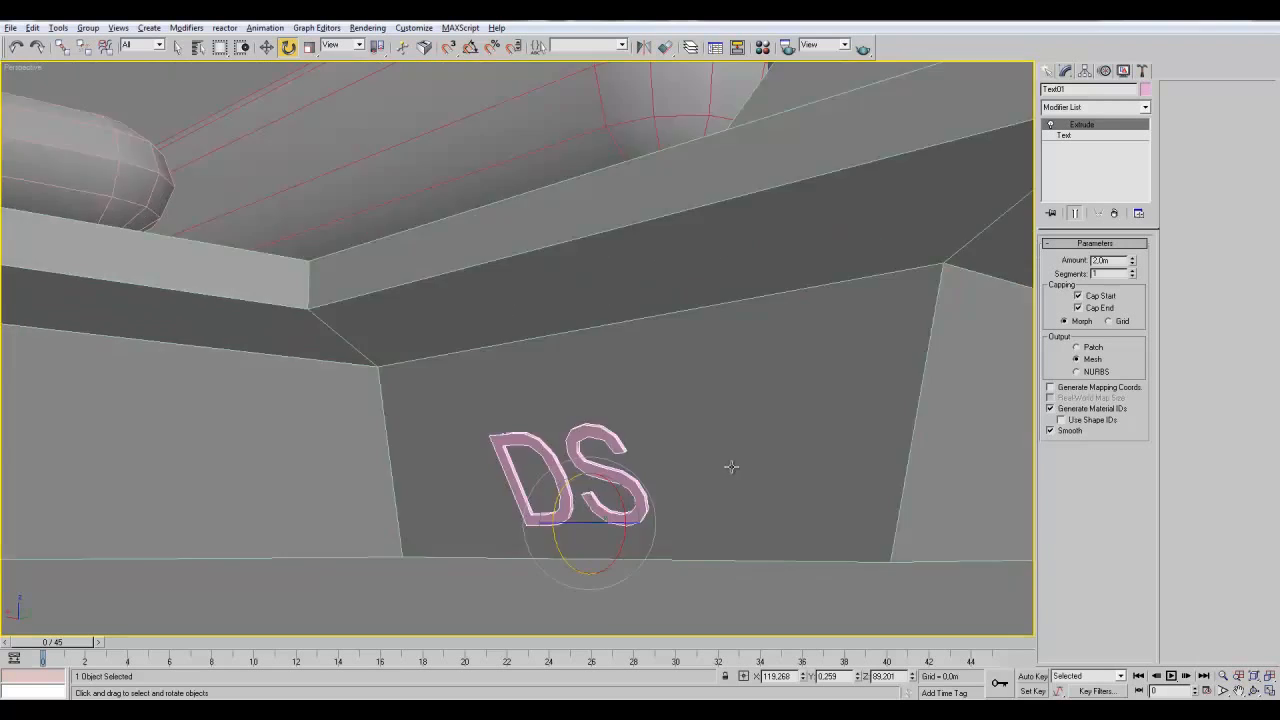
- Clear the selection and examine the DS lettering under the base and the whole sofa from several angles
scroll(700, 510, "down", 8)
middle_click_drag(700, 512, 600, 517, "alt")
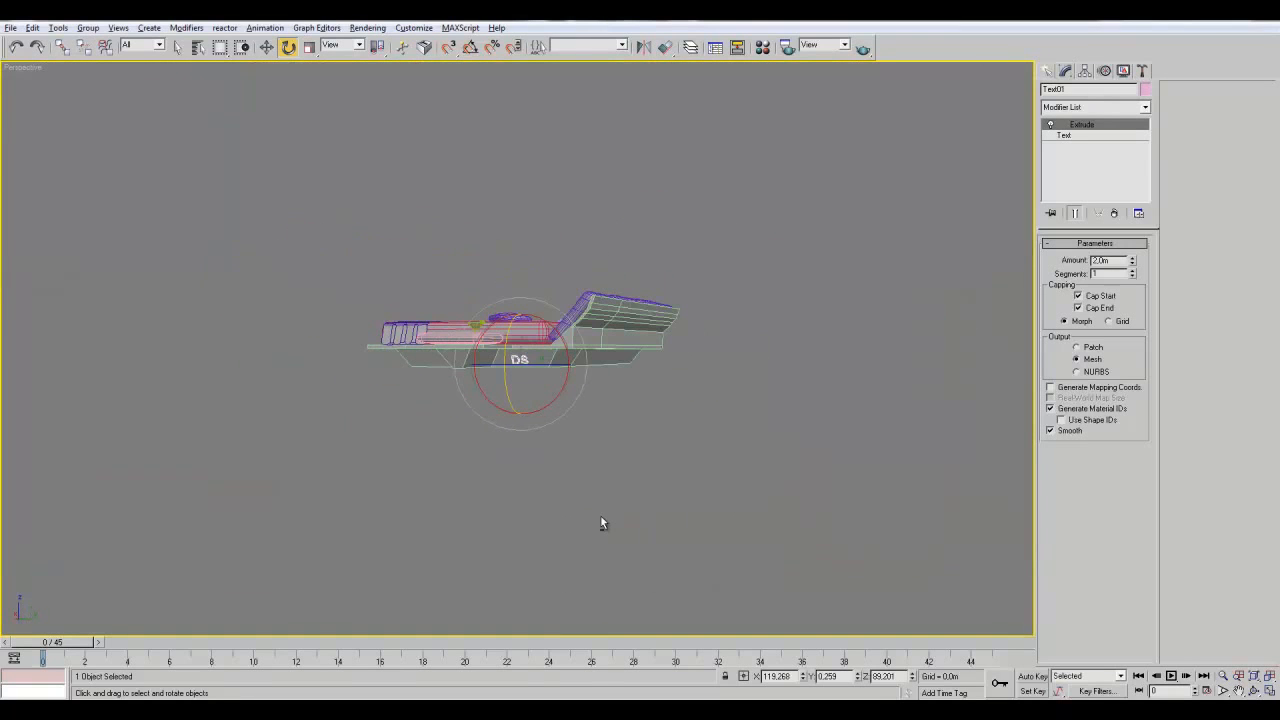
left_click(177, 47)
left_click(540, 432)
mouse_move(540, 432)
middle_mouse_down("alt")
mouse_move(491, 560)
mouse_move(585, 584)
mouse_move(593, 541)
mouse_move(523, 578)
mouse_move(649, 611)
mouse_move(671, 603)
mouse_move(511, 546)
mouse_move(603, 574)
mouse_move(529, 453)
mouse_move(508, 471)
mouse_move(474, 455)
mouse_move(440, 437)
mouse_move(432, 399)
mouse_move(410, 393)
mouse_move(401, 429)
mouse_move(540, 271)
mouse_move(595, 278)
mouse_move(514, 457)
mouse_move(526, 482)
mouse_move(409, 432)
mouse_move(577, 497)
mouse_move(526, 418)
middle_mouse_up("alt")
scroll(401, 429, "up", 3)
scroll(591, 306, "down", 4)
middle_click_drag(729, 419, 609, 451, "alt")
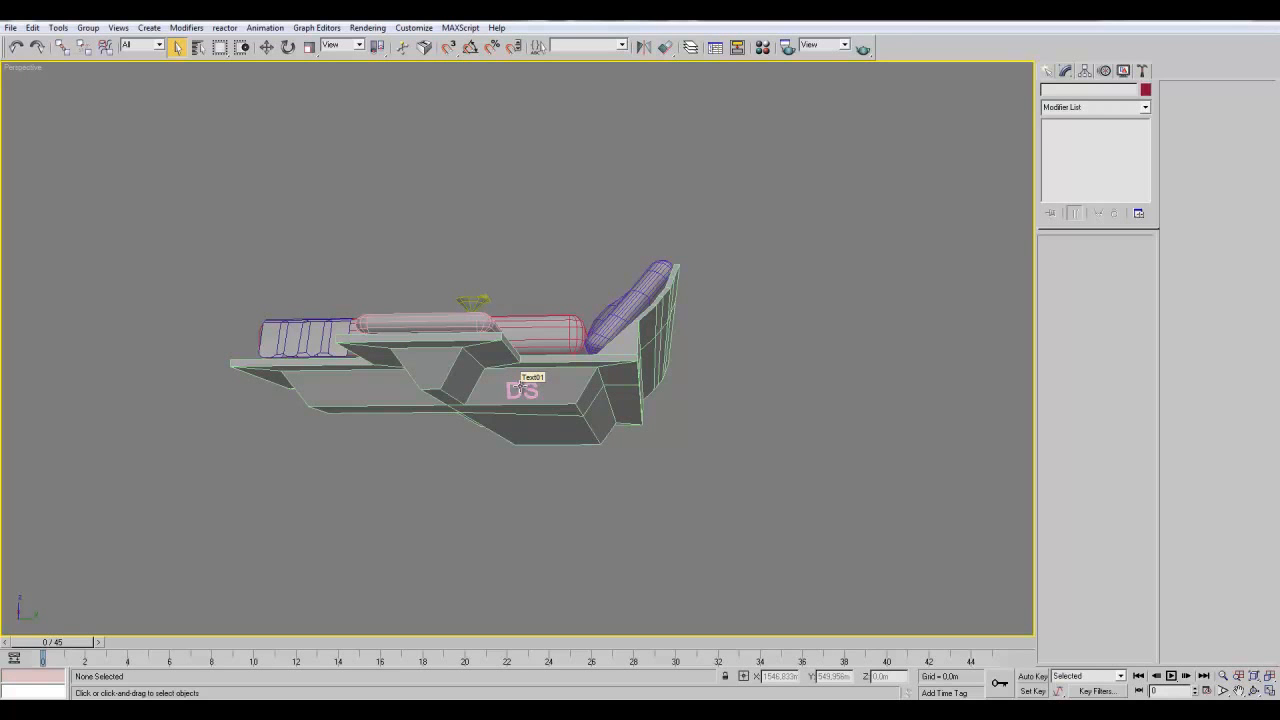
middle_click_drag(563, 392, 562, 492, "alt")
scroll(465, 503, "down", 3)
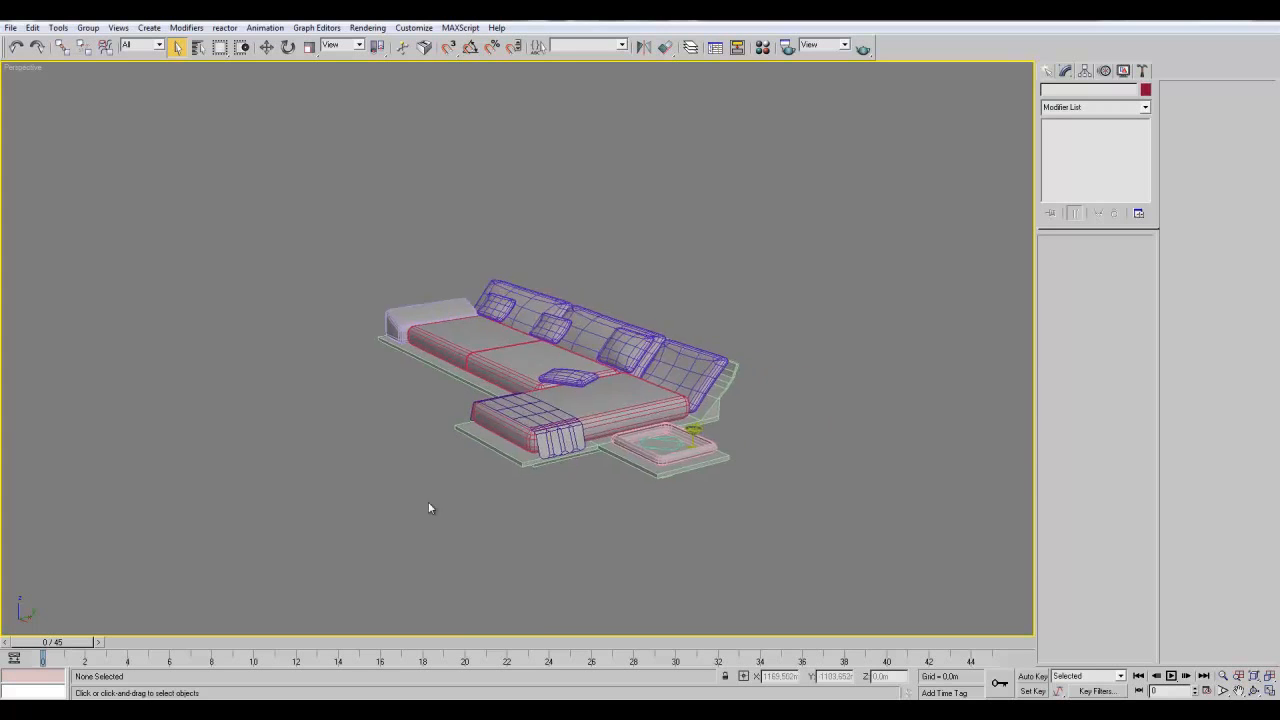
scroll(428, 505, "up", 6)
scroll(424, 495, "down", 2)
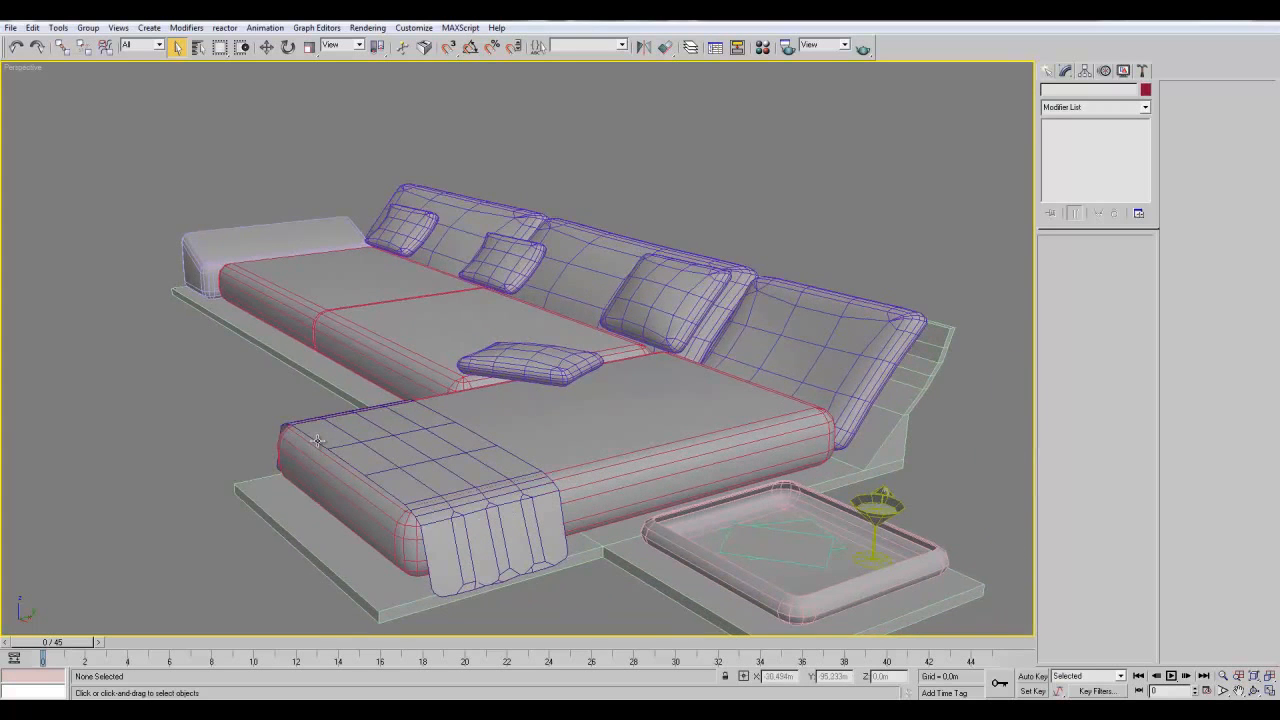
middle_click_drag(318, 441, 540, 510, "alt")
scroll(540, 510, "down", 2)
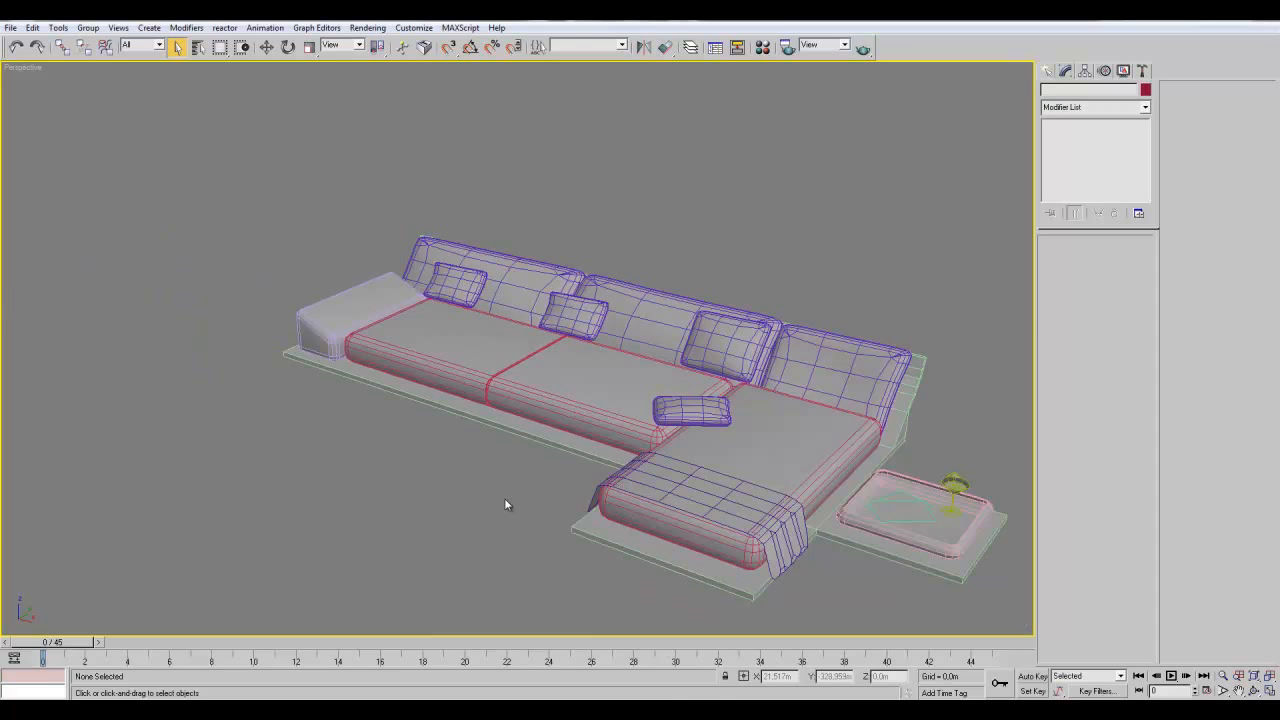
middle_click_drag(504, 498, 544, 501, "alt")
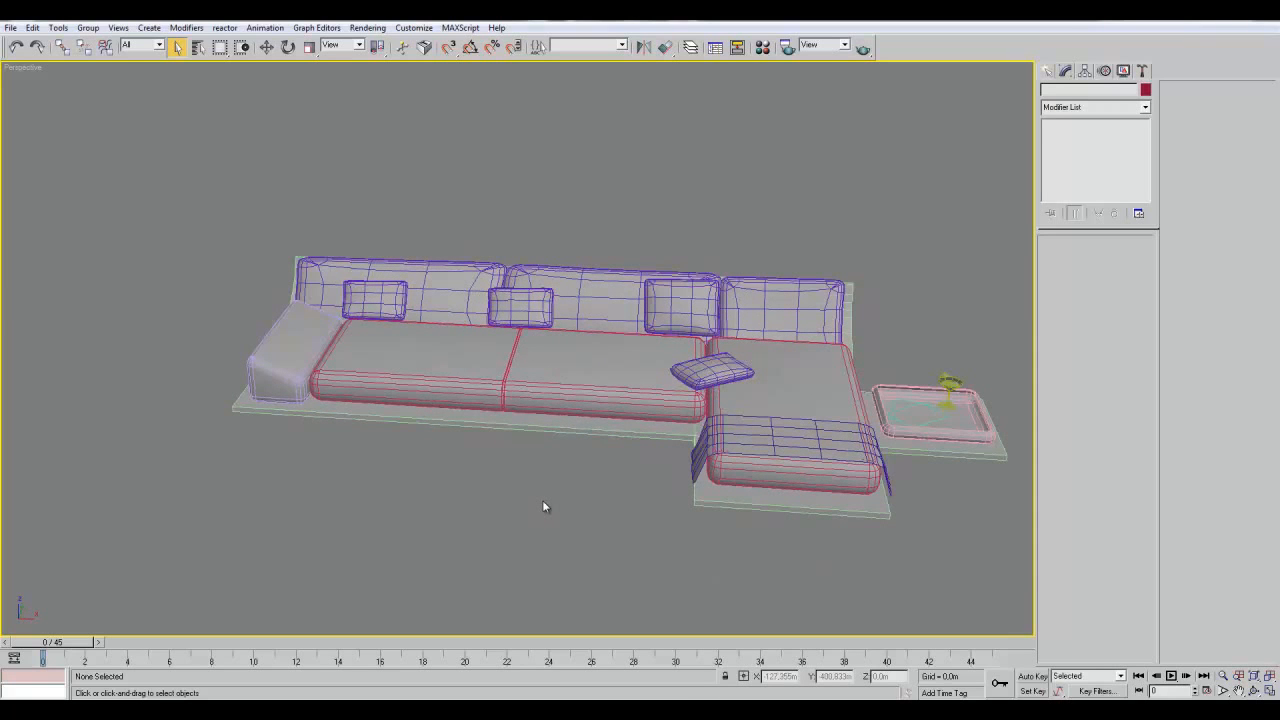
- Select the small pillows and back cushions in turn to review the modifiers used on each
left_click(377, 311)
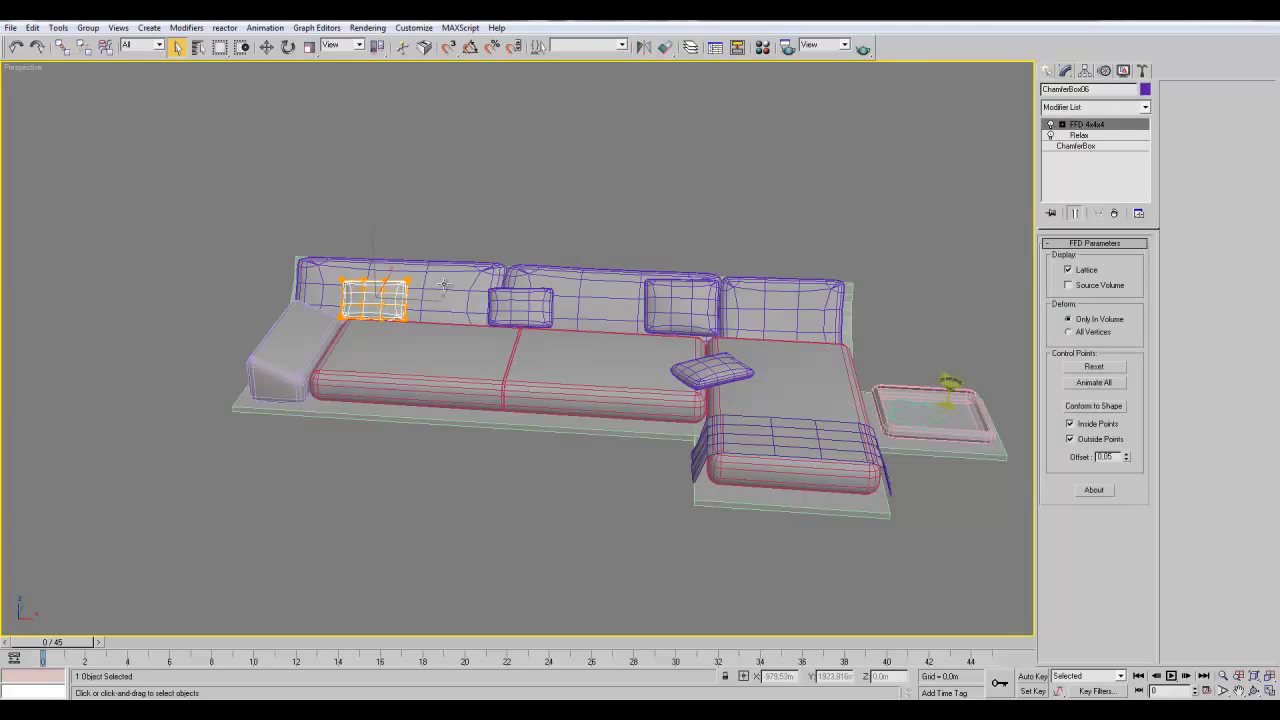
scroll(477, 374, "up", 4)
left_click(620, 335)
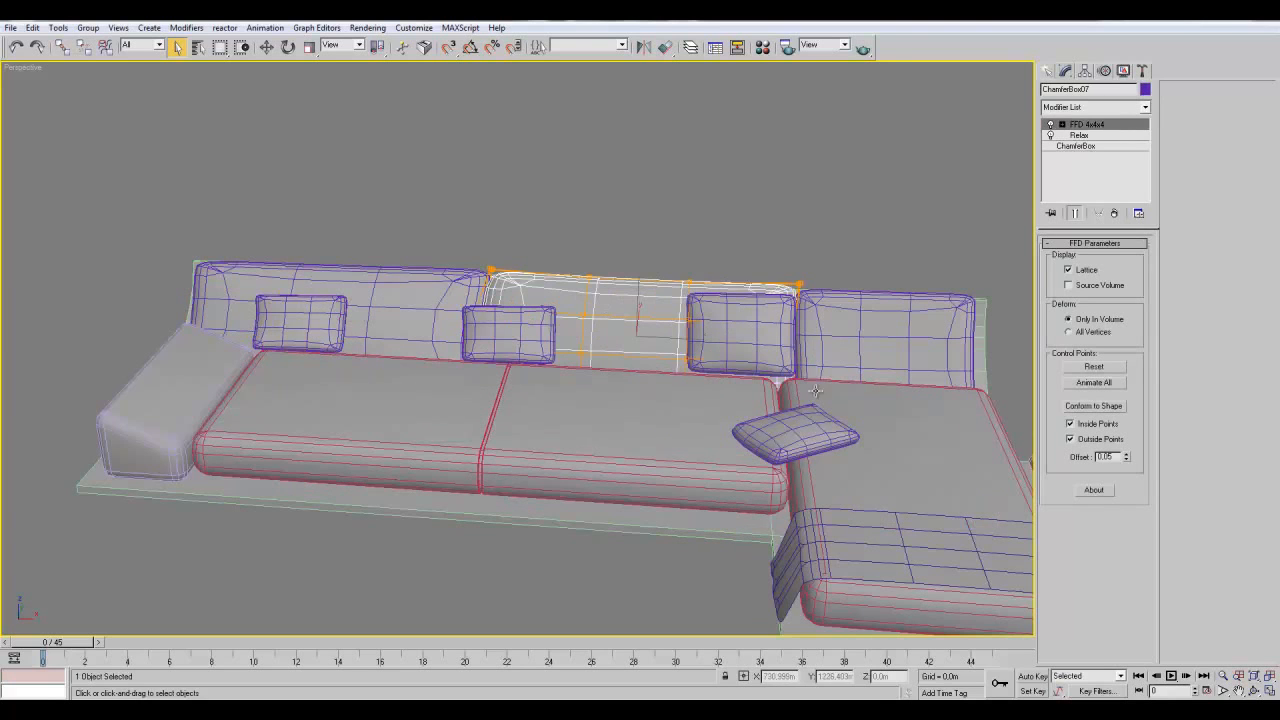
left_click(788, 440)
left_click(745, 344)
left_click(816, 352)
middle_click_drag(740, 417, 630, 422, "alt")
left_click(291, 327)
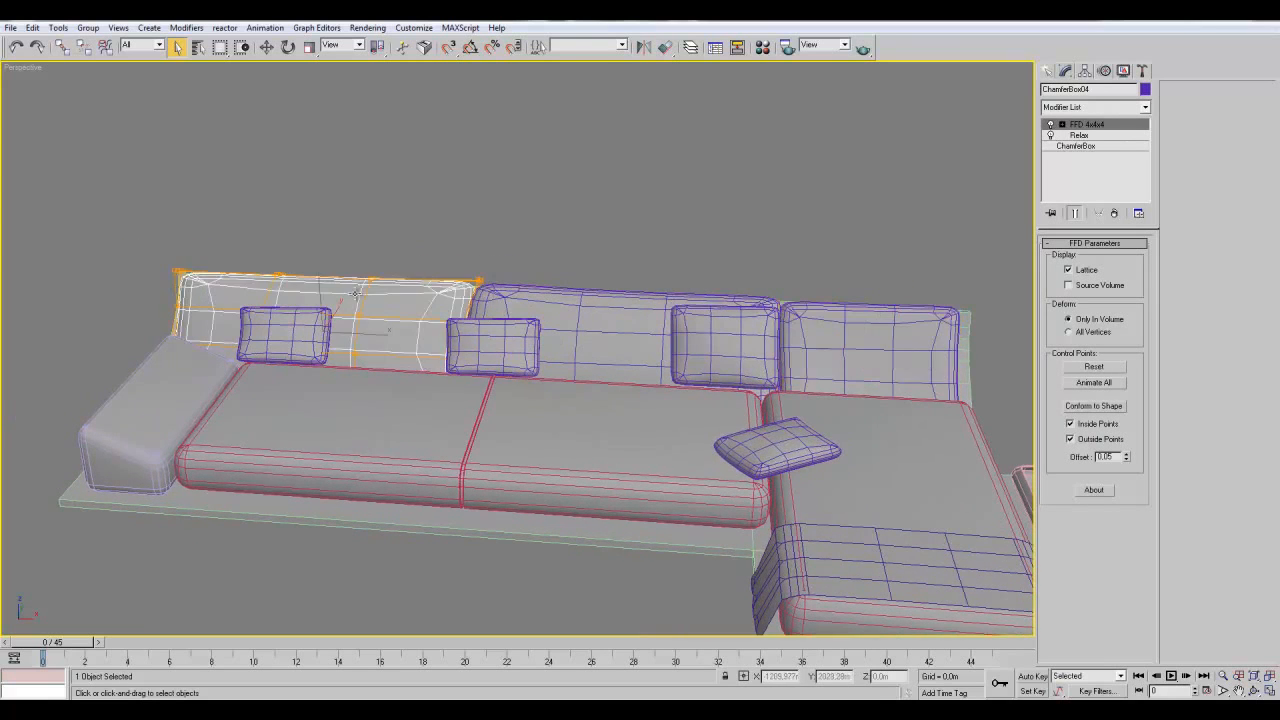
scroll(620, 240, "down", 5)
- Draw a box about 838 m long, 679 m wide and 662 m high in front of the side table
left_click(1049, 70)
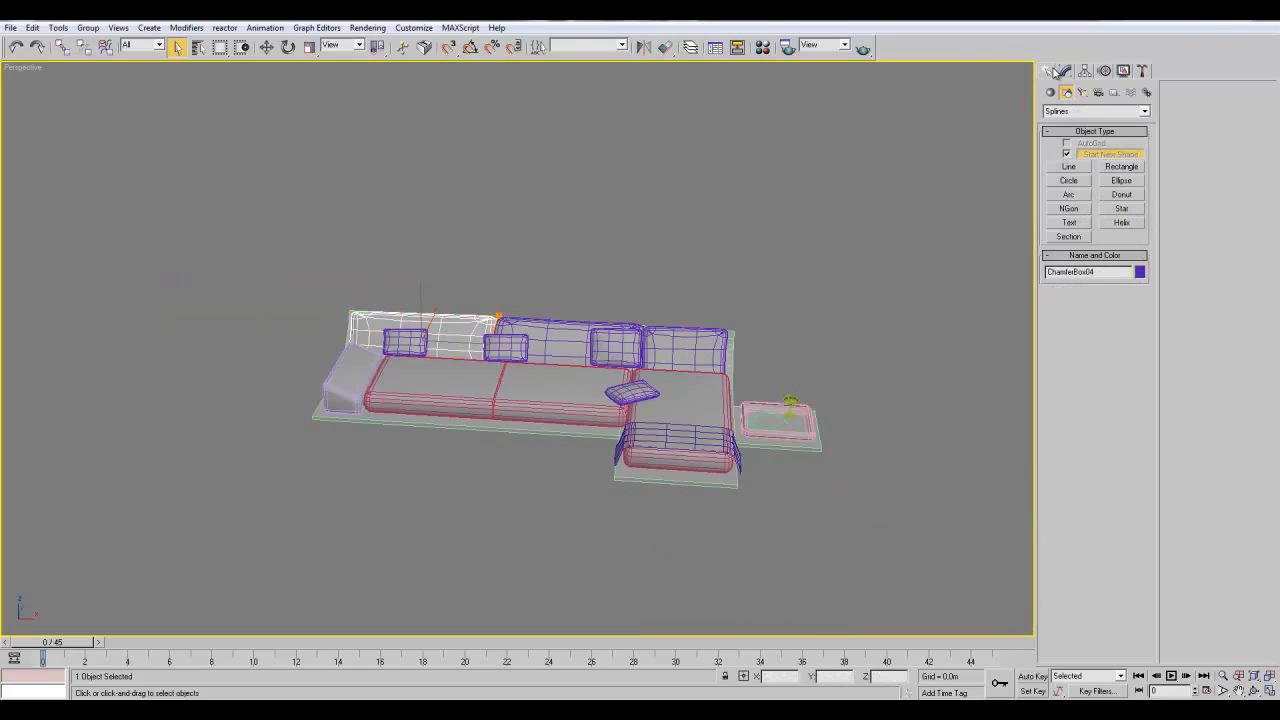
left_click(1050, 92)
left_click(1069, 156)
middle_click_drag(749, 543, 711, 466)
left_click_drag(712, 467, 839, 550)
left_click(829, 446)
middle_click_drag(812, 488, 666, 420)
scroll(727, 481, "up", 3)
- Apply the sd image material to the box, view it from another angle, and delete the box
key("m")
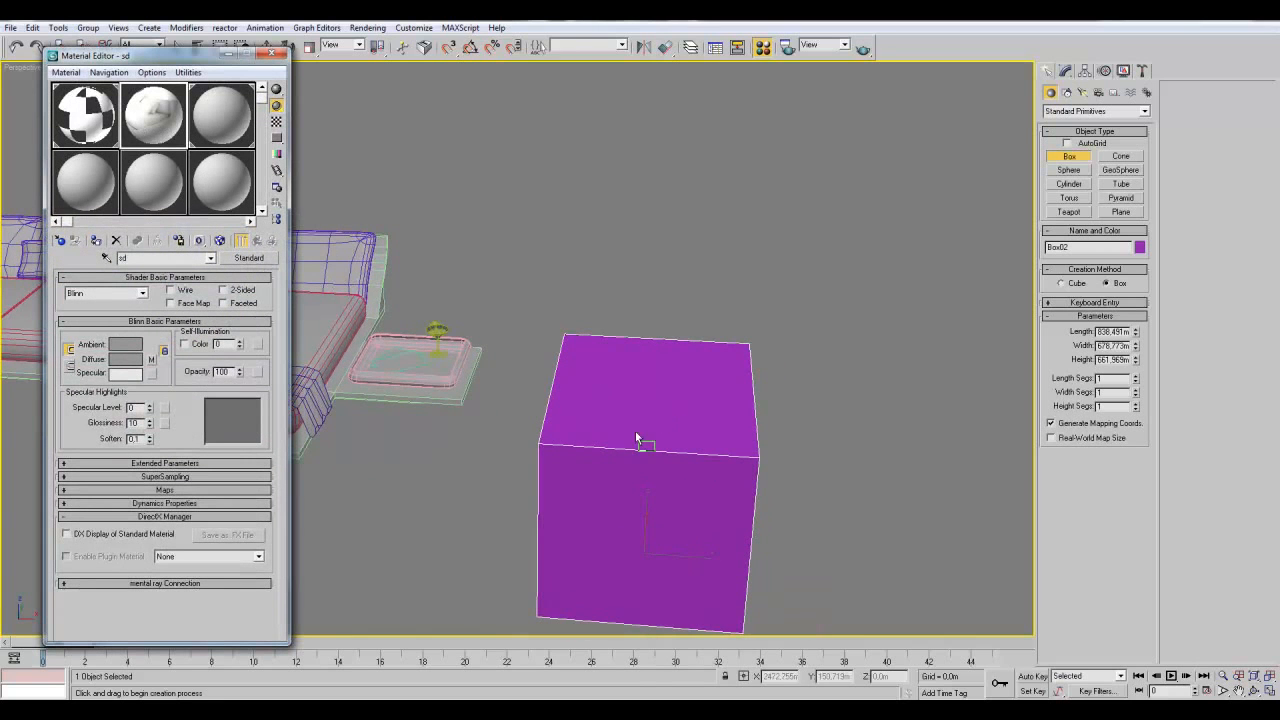
left_click_drag(287, 206, 600, 392)
middle_click_drag(815, 545, 734, 510, "alt")
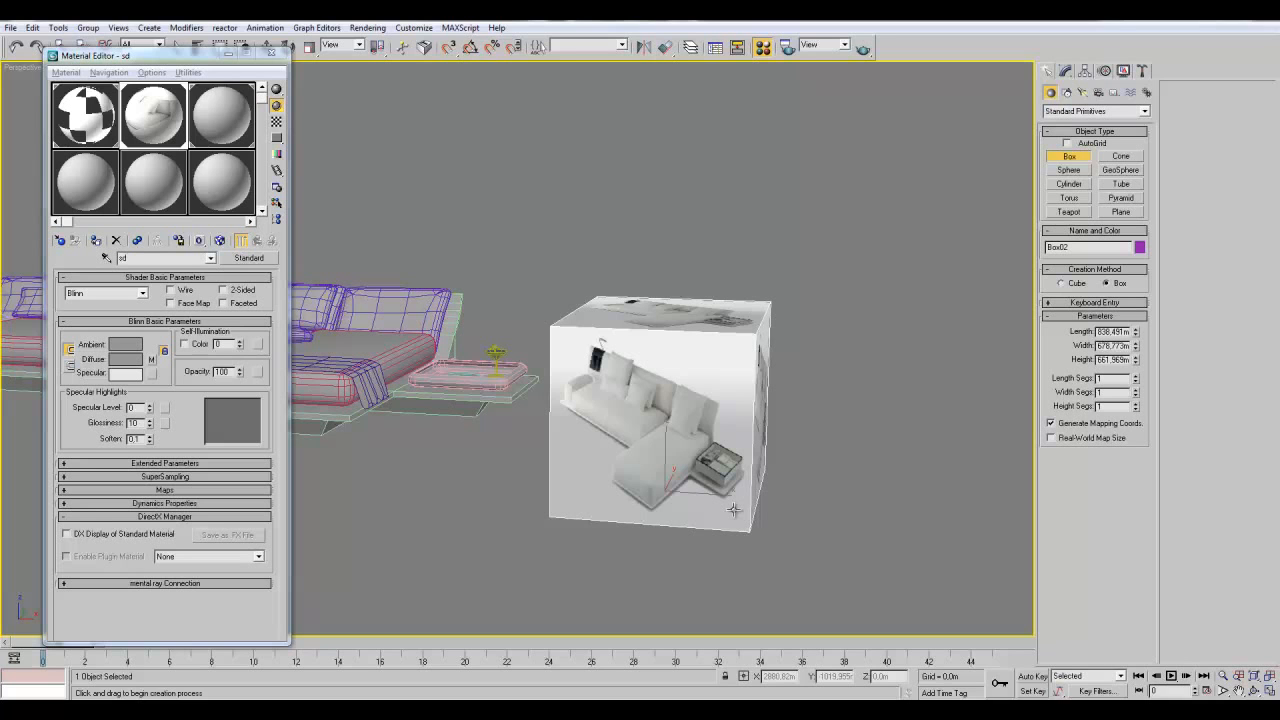
key("Delete")
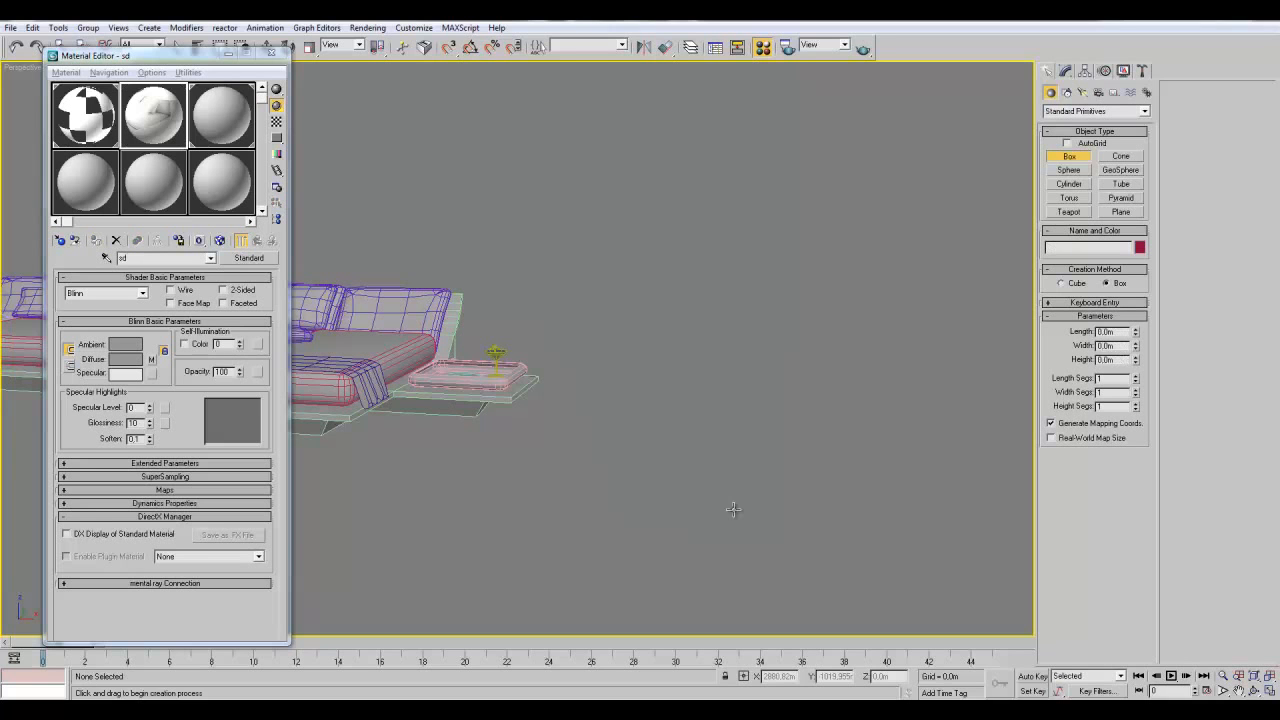
- Select the sofa base and apply the sd image material to it
middle_click_drag(629, 480, 829, 494)
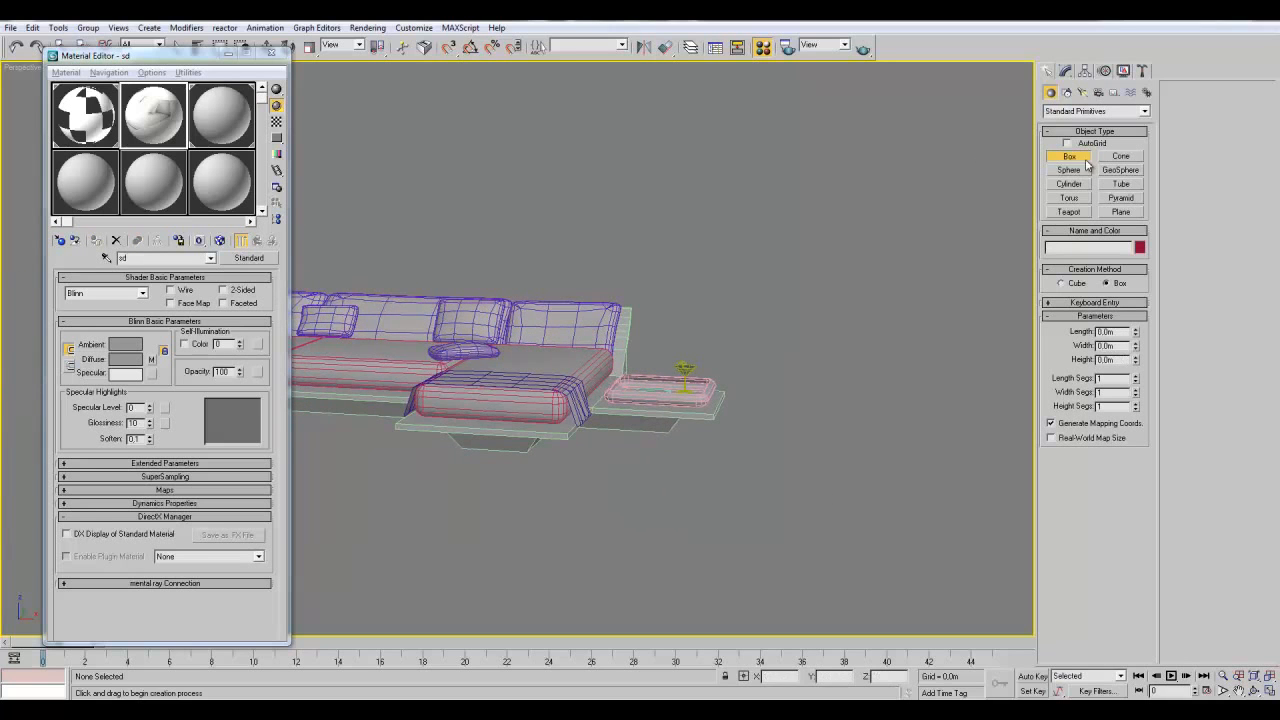
middle_click_drag(603, 503, 673, 508)
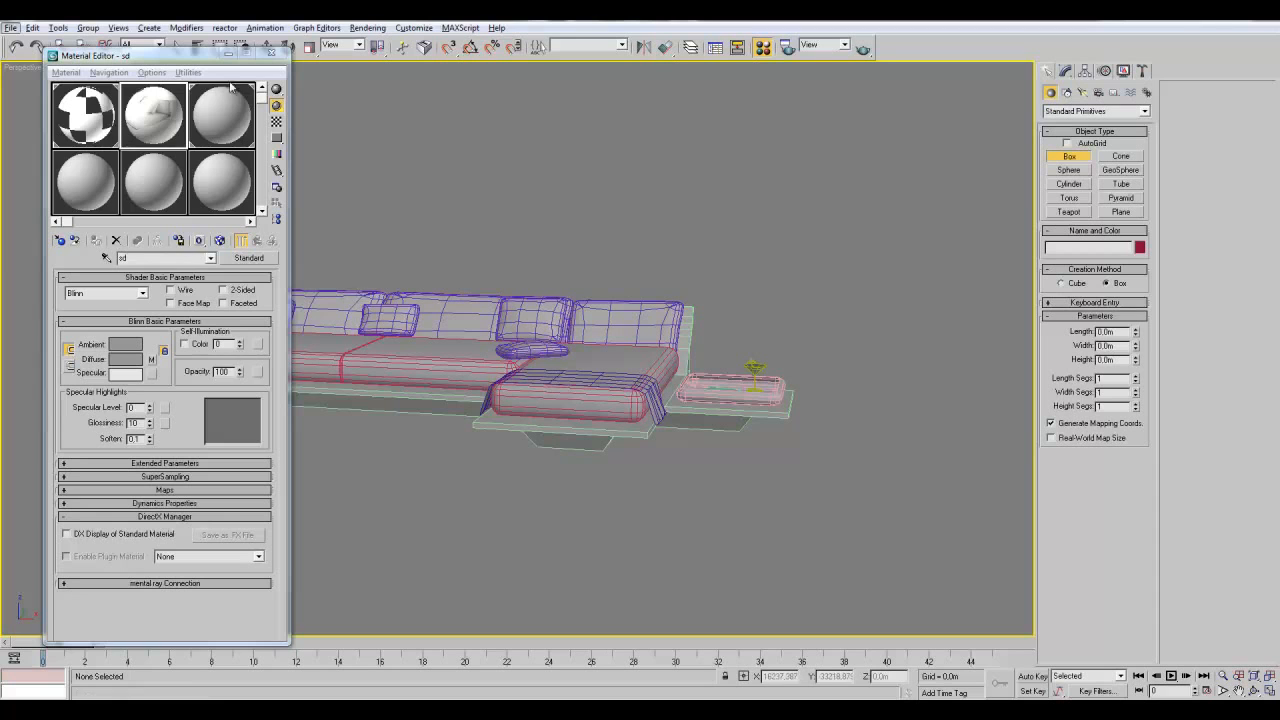
left_click(229, 53)
left_click(176, 48)
left_click(568, 424)
middle_click_drag(680, 503, 517, 322, "alt")
middle_click_drag(750, 374, 631, 447, "alt")
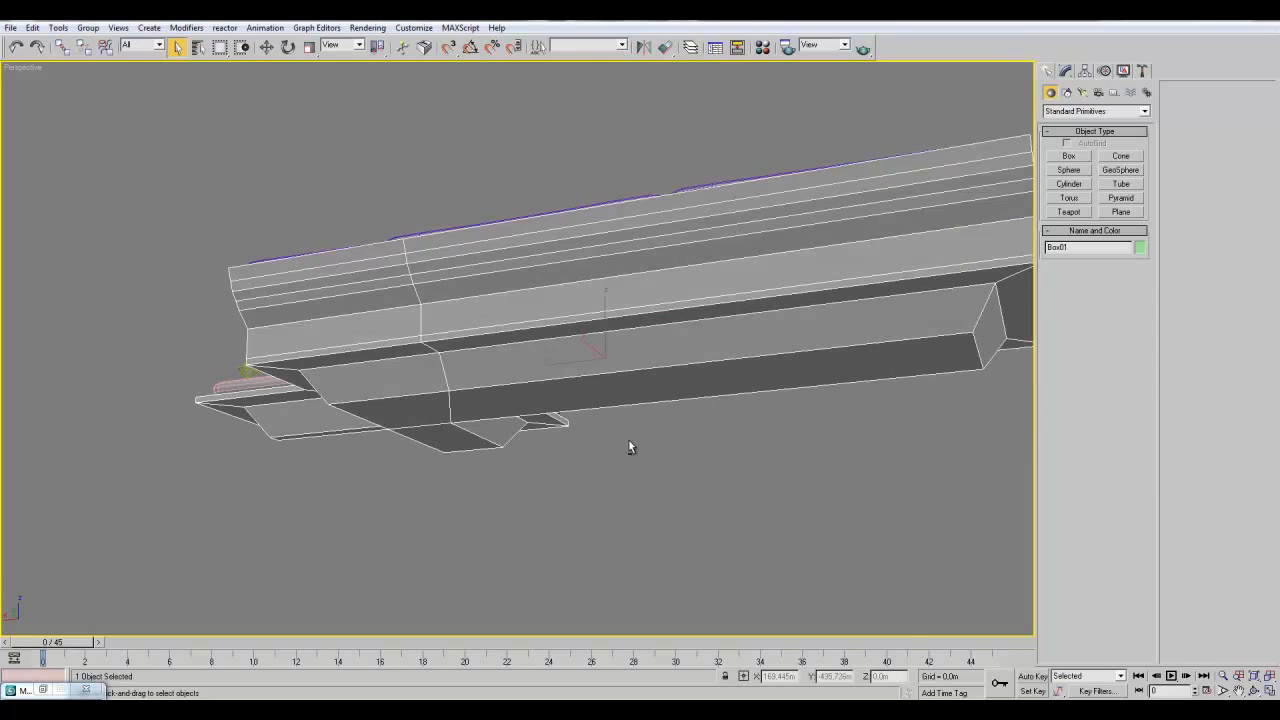
key("m")
left_click_drag(160, 123, 471, 391)
middle_click_drag(640, 454, 398, 457, "alt")
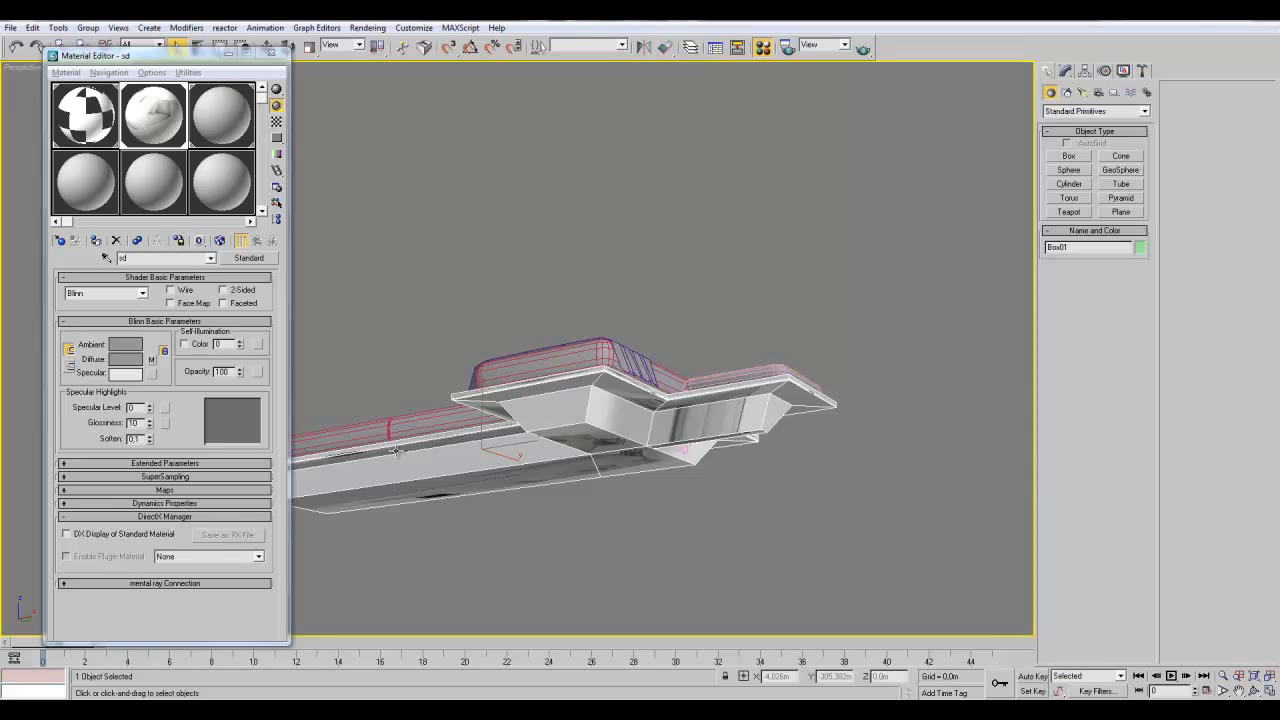
- Replace the base's image material with the plain grey material from the third sample slot and minimize the Material Editor
middle_click_drag(506, 485, 537, 517, "alt")
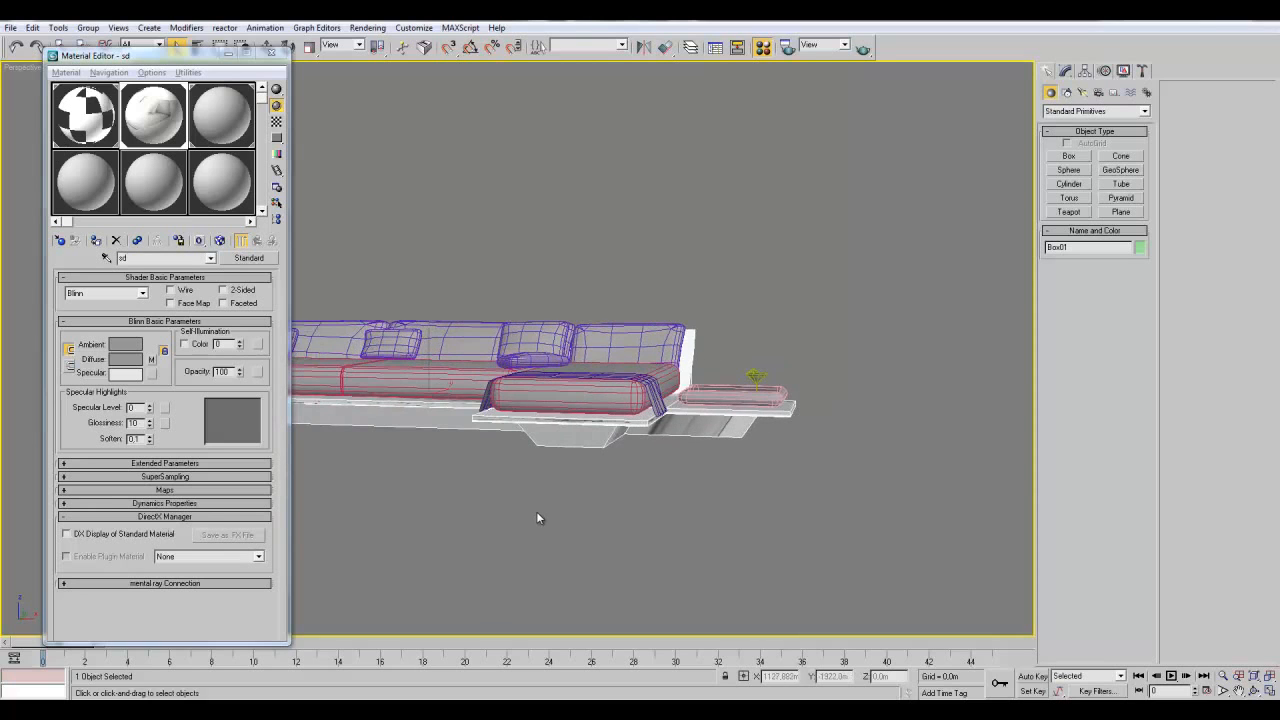
scroll(537, 513, "up", 3)
scroll(531, 492, "down", 2)
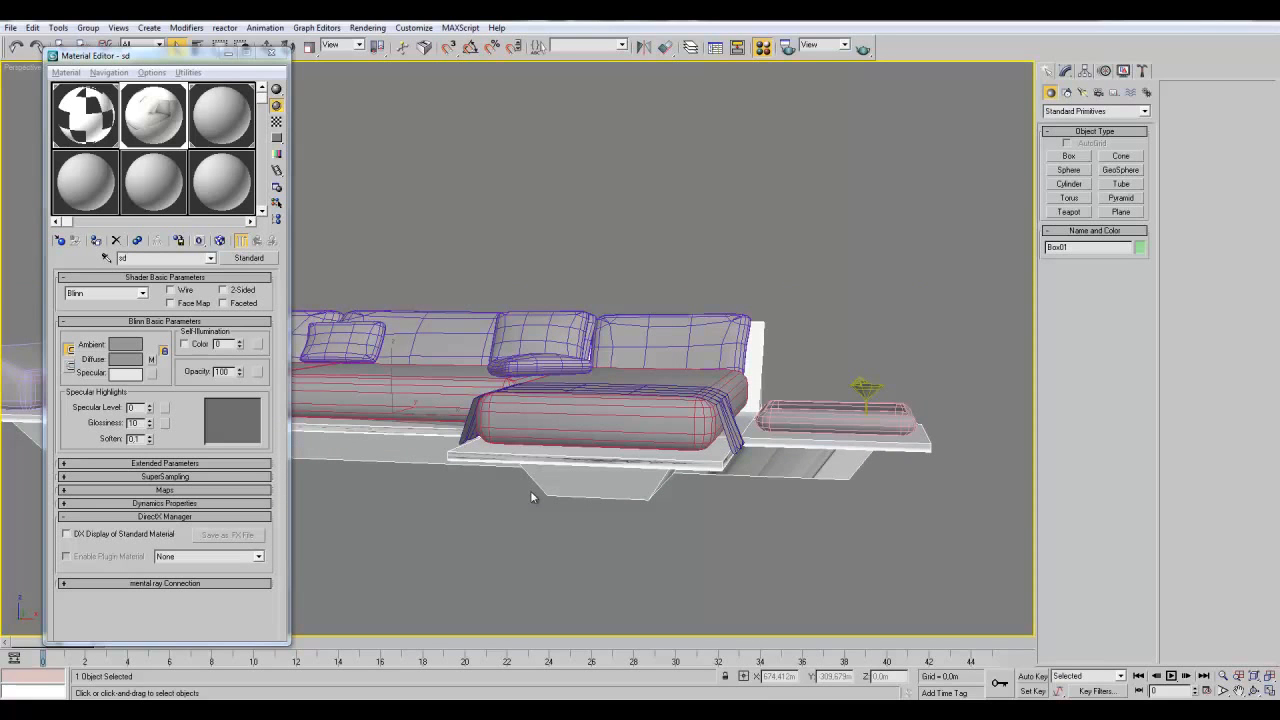
middle_click_drag(530, 490, 732, 474, "alt")
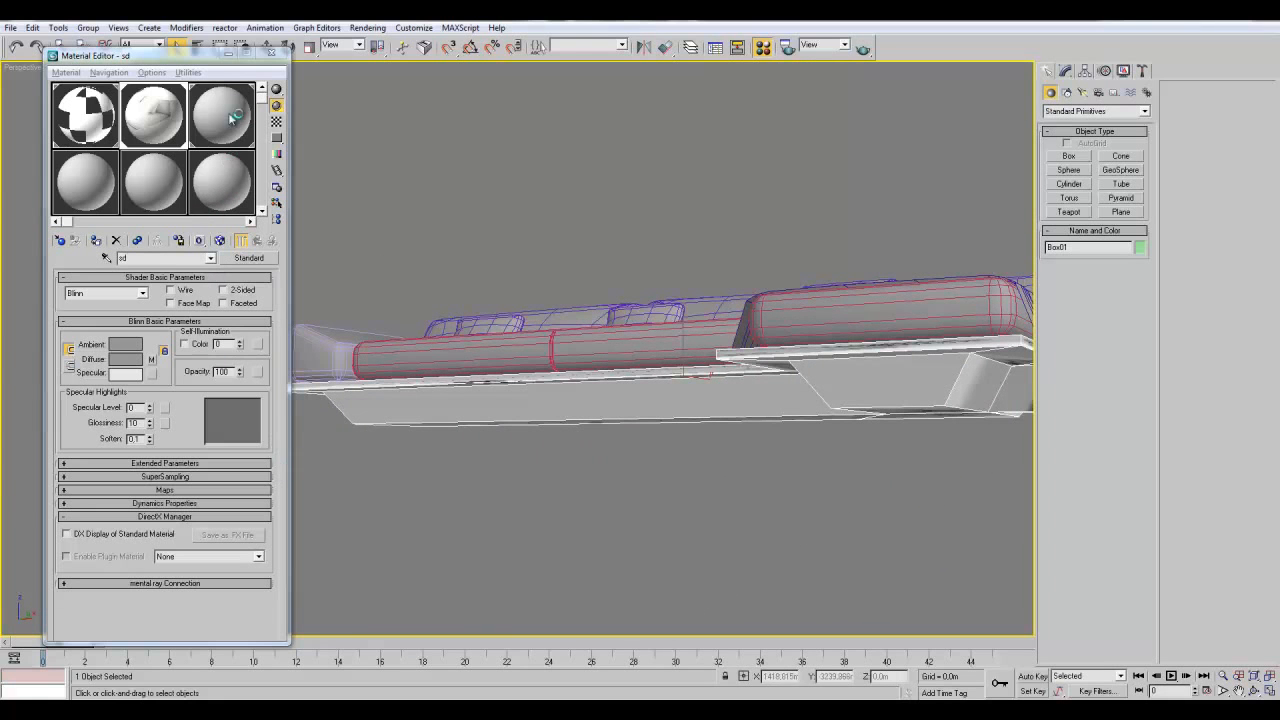
middle_click_drag(471, 411, 528, 374, "alt")
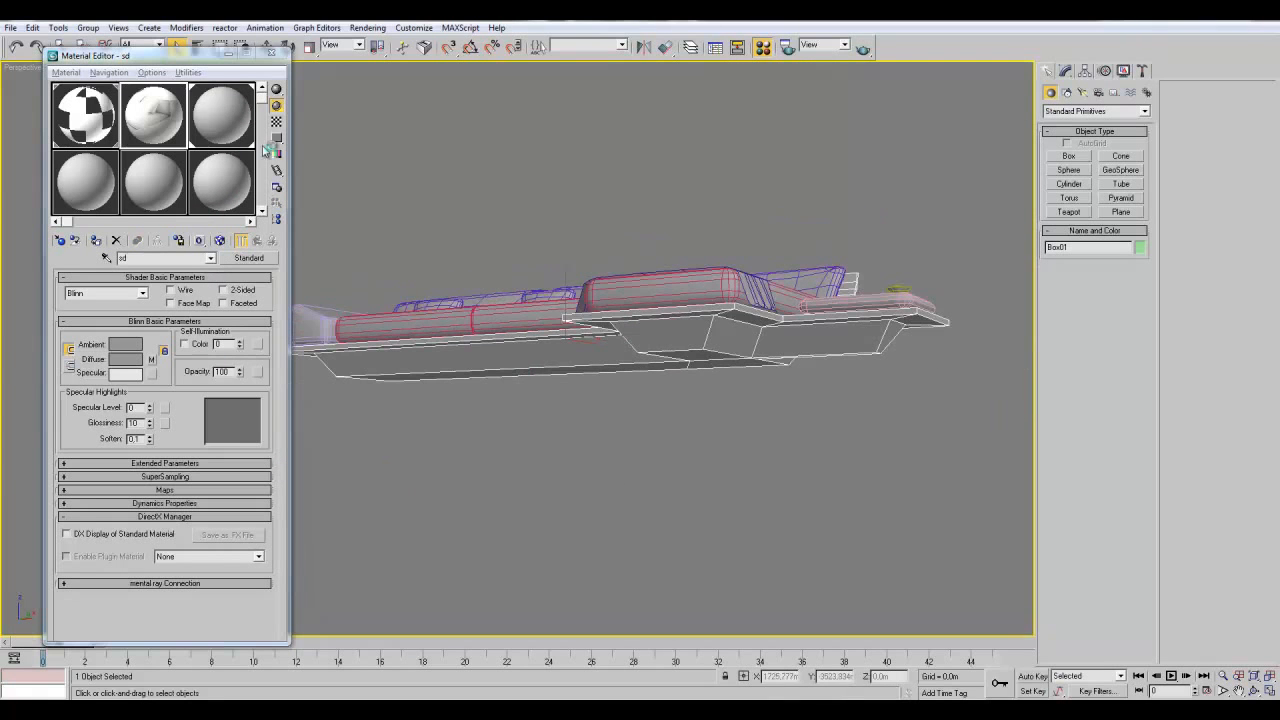
left_click(212, 111)
left_click(229, 55)
- Select the seat cushions, the armrest and the back cushion beside the armrest in turn, and open that back cushion's modifier stack
middle_click_drag(442, 378, 468, 442, "alt")
middle_click_drag(426, 357, 565, 423)
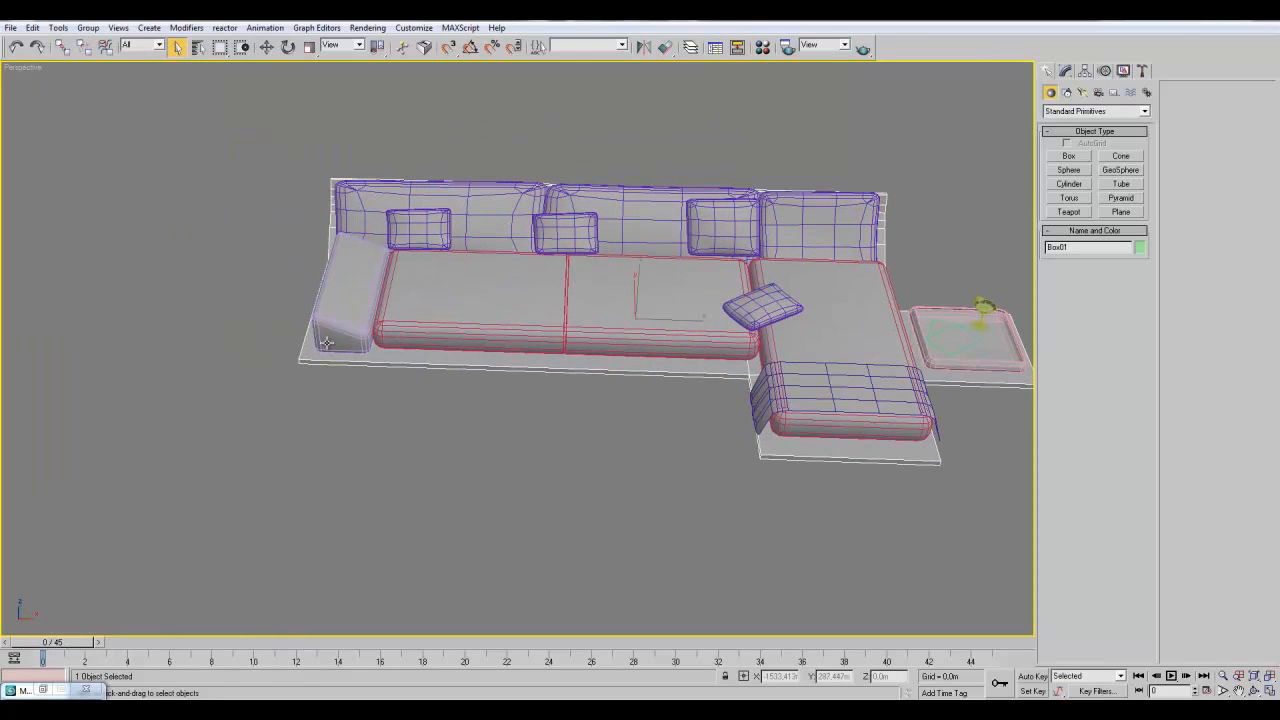
left_click(659, 326)
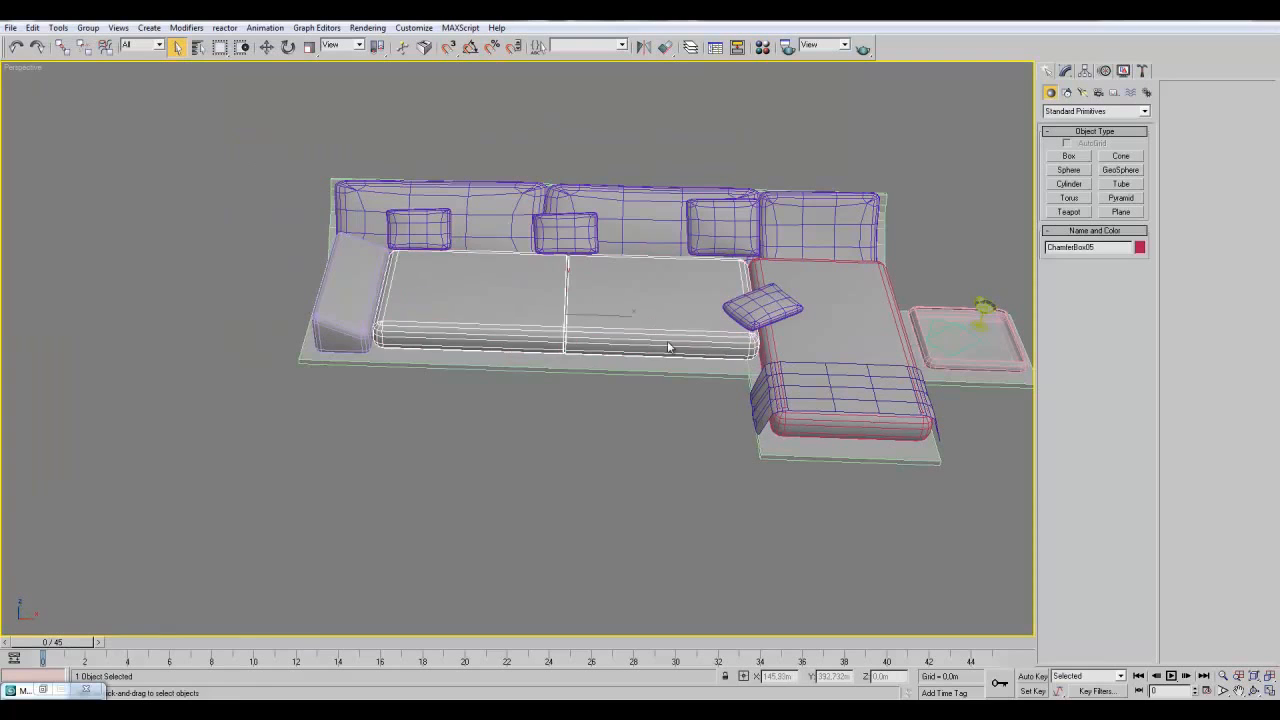
left_click(348, 306)
left_click(365, 198)
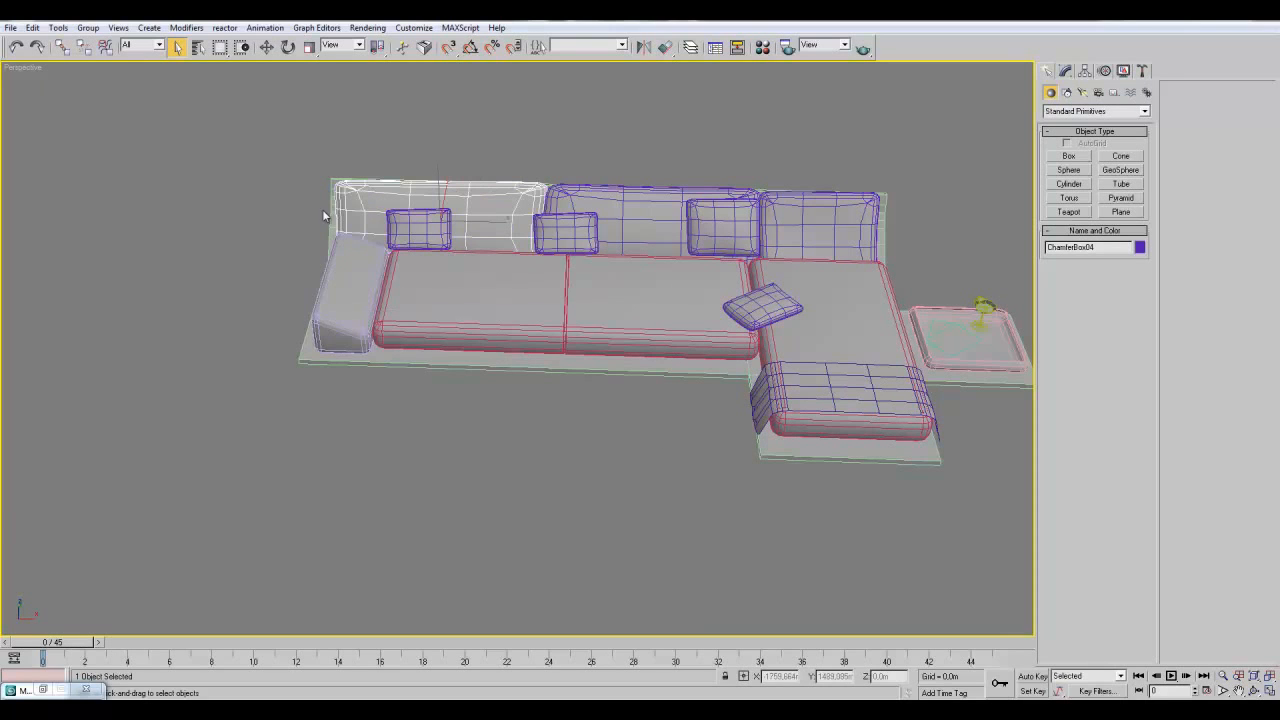
scroll(459, 410, "up", 2)
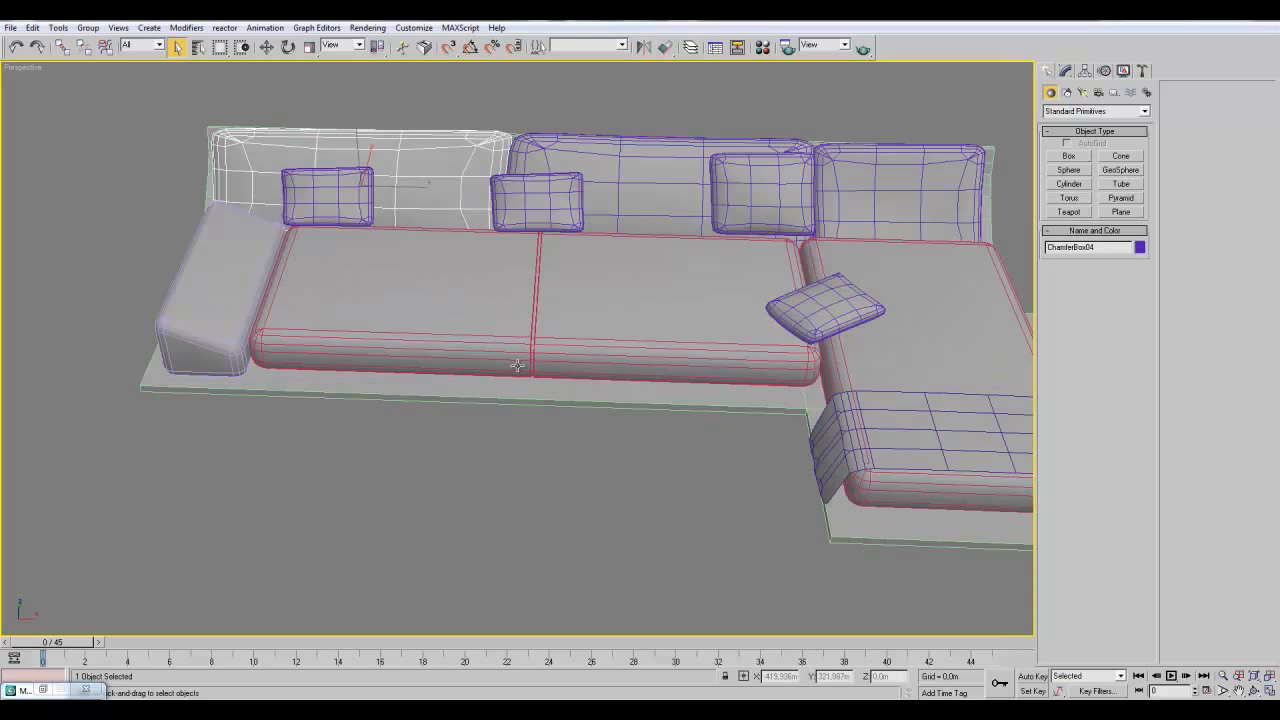
left_click(1064, 72)
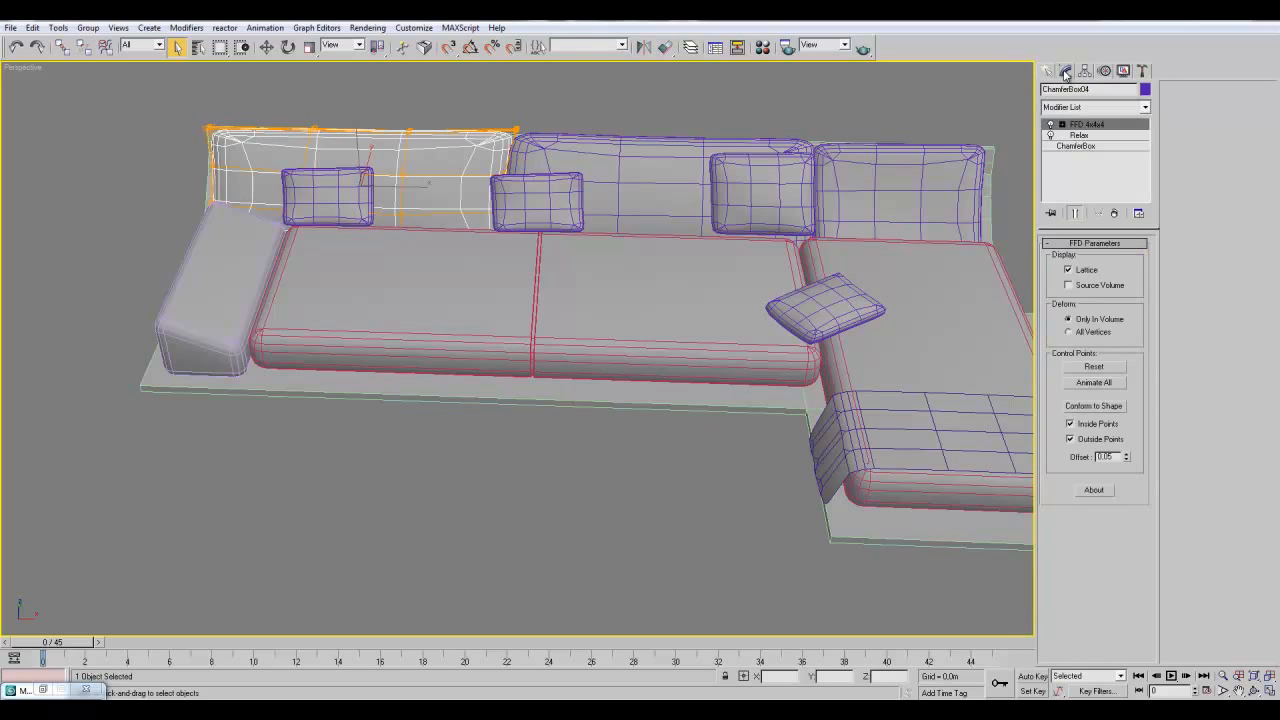
- Select the armrest, enter polygon editing, and select its front face and top face in turn to check their material IDs
left_click(245, 318)
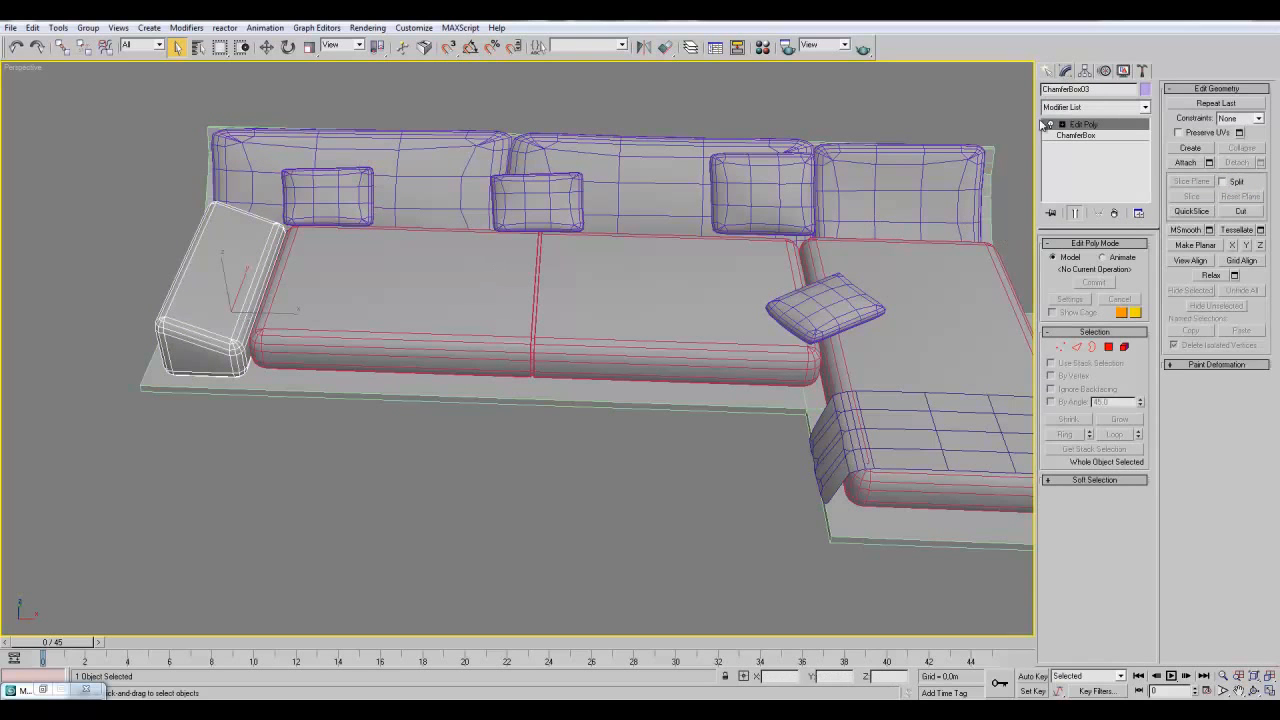
left_click(1108, 346)
left_click(212, 282)
middle_click_drag(212, 282, 404, 234)
scroll(400, 242, "up", 3)
left_click(360, 288)
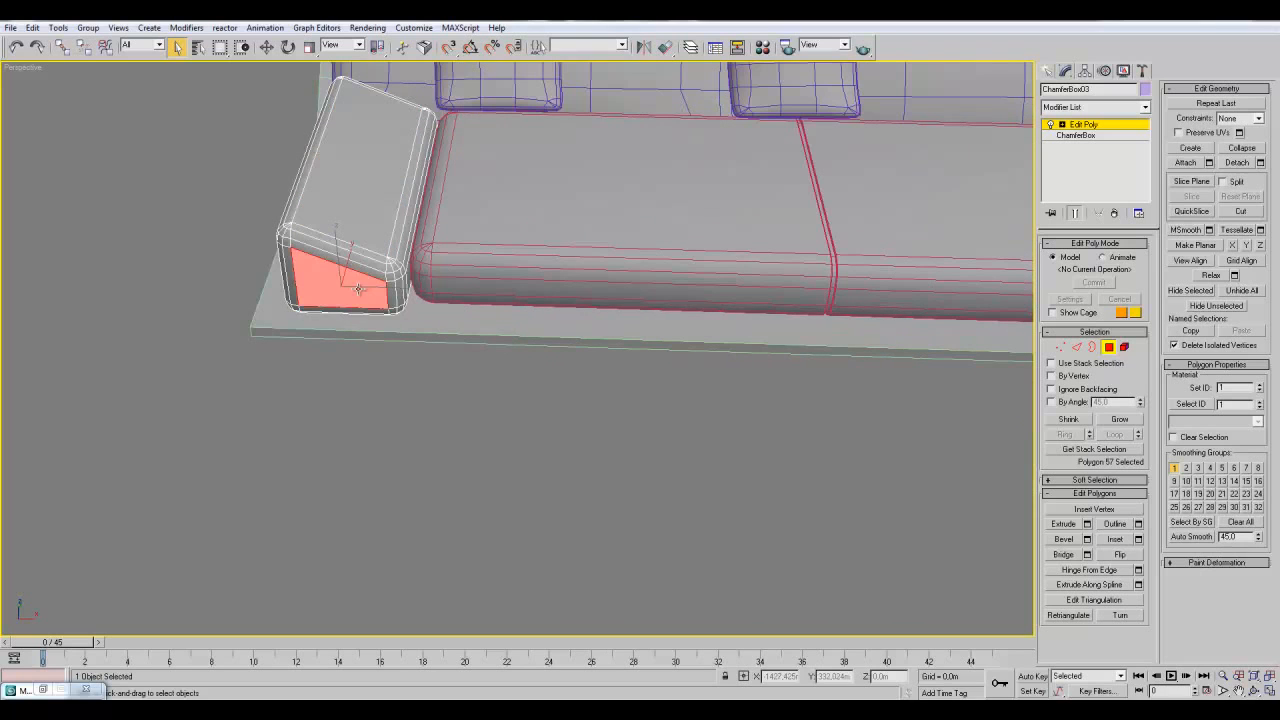
left_click(361, 216)
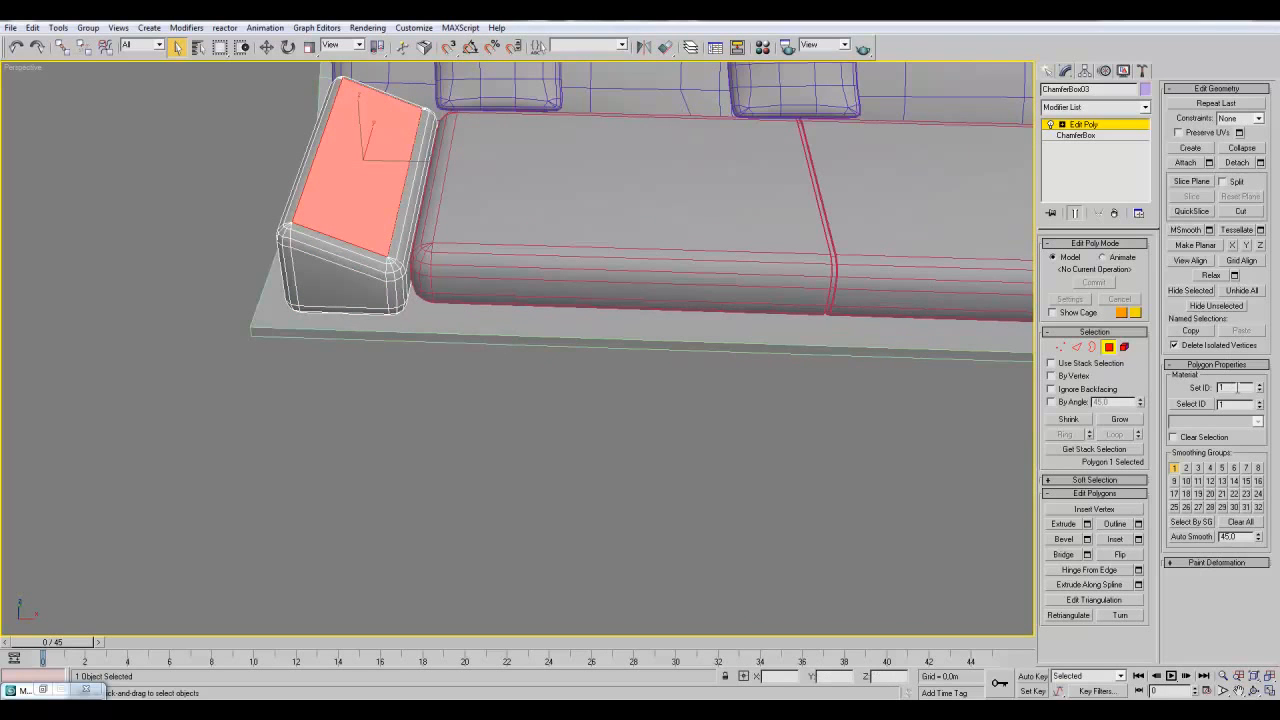
- Assign material ID 2 to the armrest's front face, then leave polygon editing and deselect the armrest
left_click(354, 265)
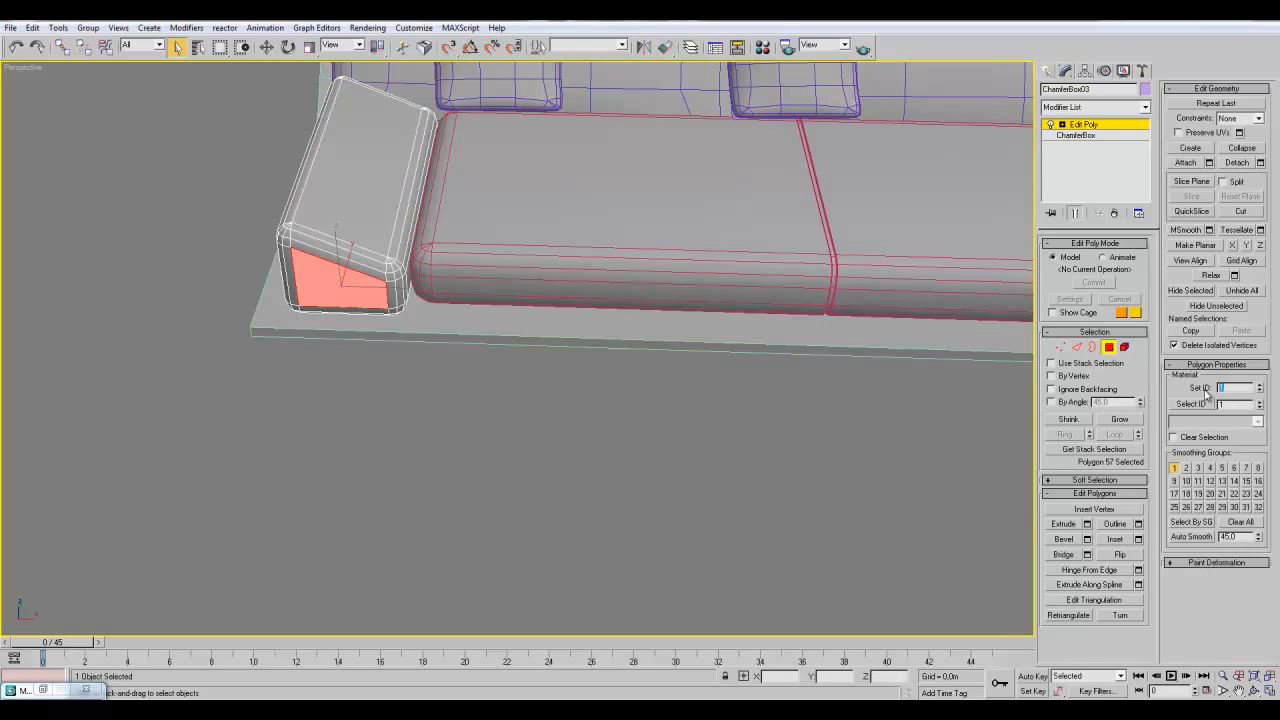
left_click(724, 477)
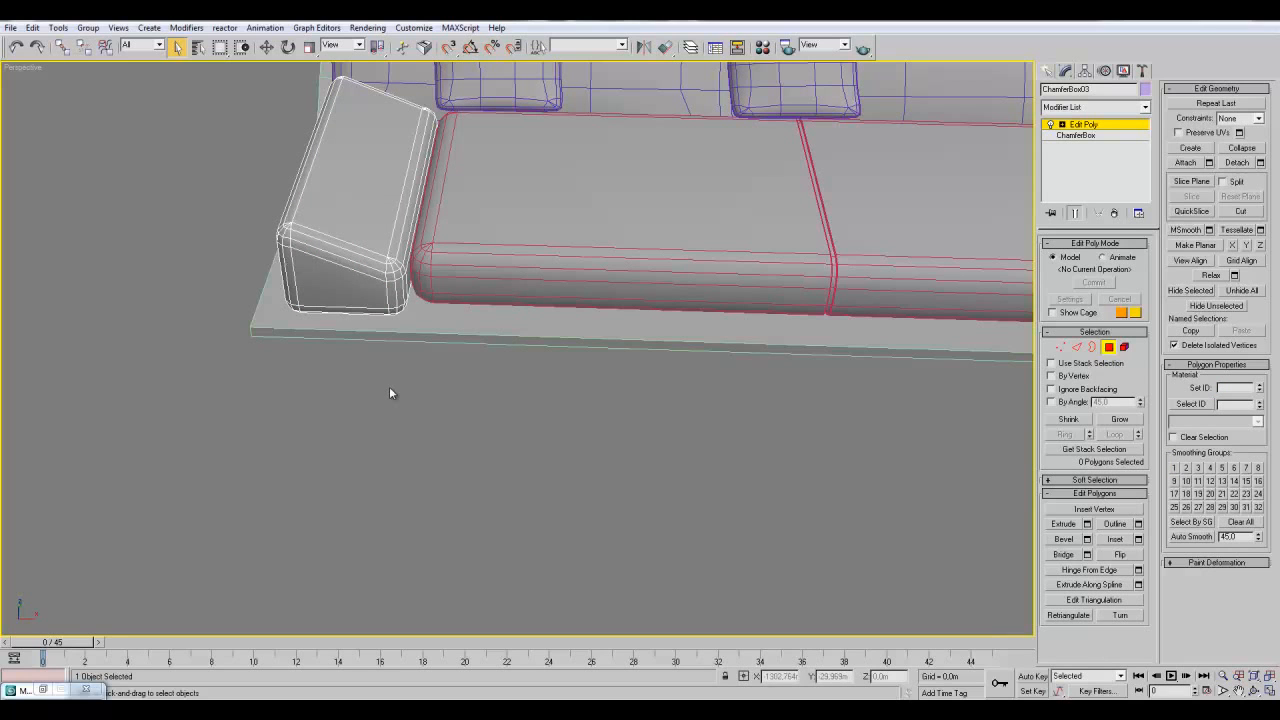
key("ctrl+z")
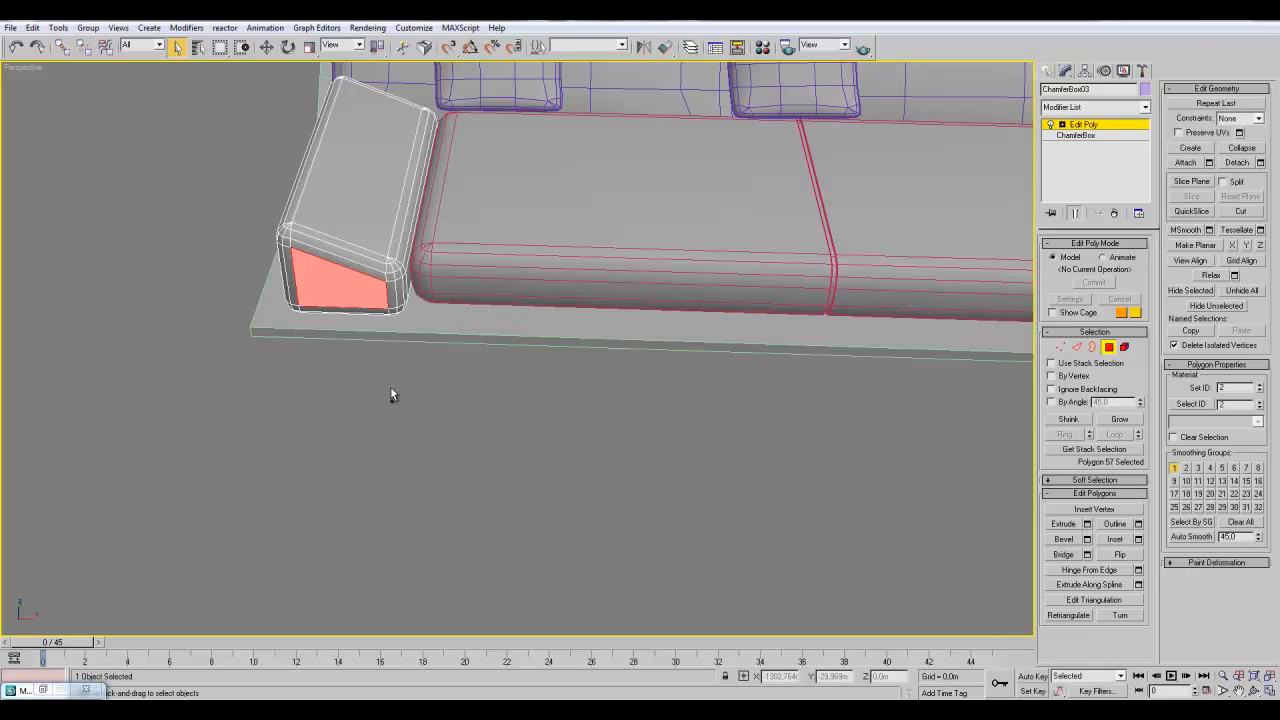
left_click(390, 402)
middle_click_drag(417, 425, 472, 442)
left_click(1082, 125)
left_click(632, 465)
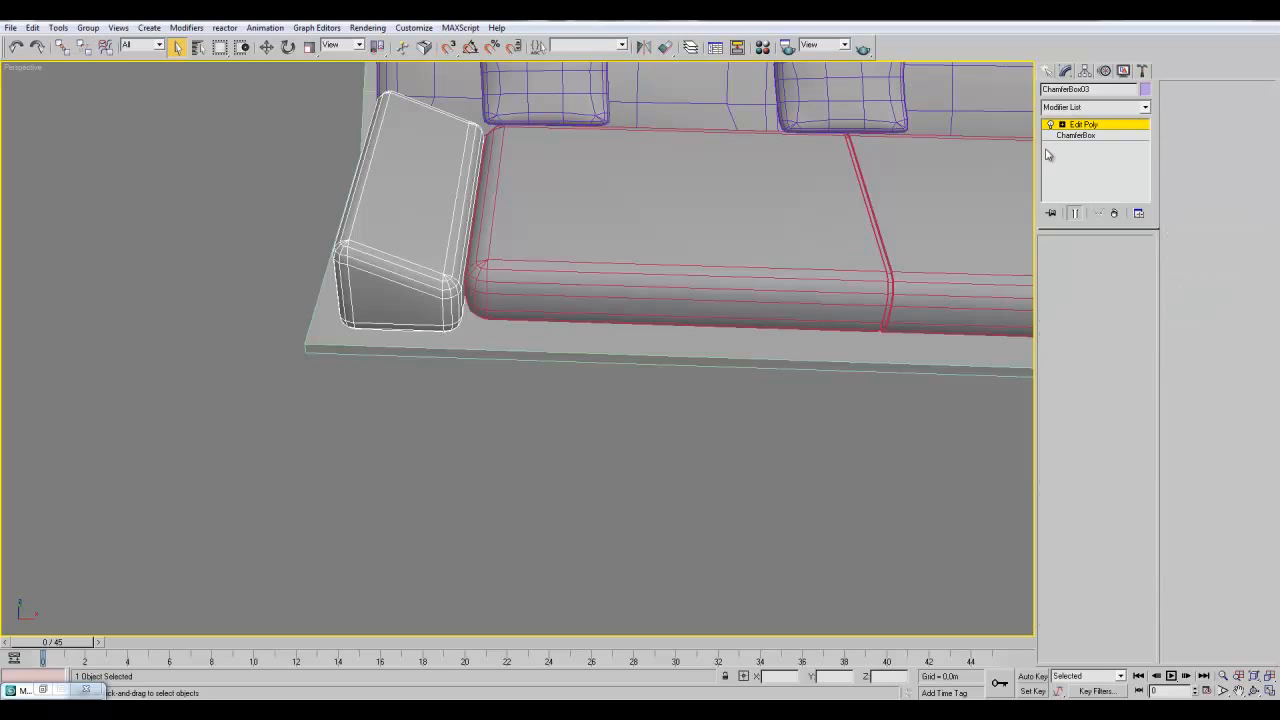
- Open the Material Editor and apply the Chair02 Multi/Sub-Object material to the armrest
key("m")
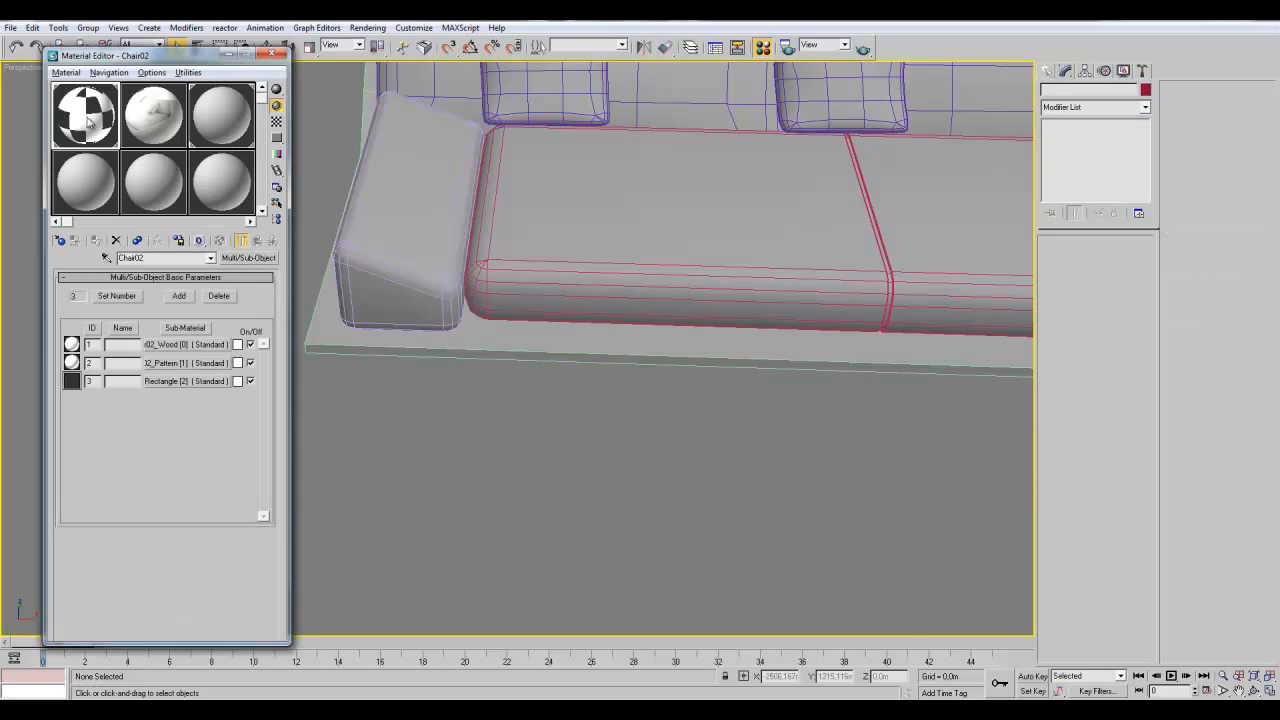
left_click_drag(418, 265, 416, 262)
middle_click_drag(369, 215, 399, 229)
- Replace the diffuse bitmap of Chair02's sub-material 2 with the M#00 image 0.jpg from the Numeros folder and return to the parent material
left_click(172, 363)
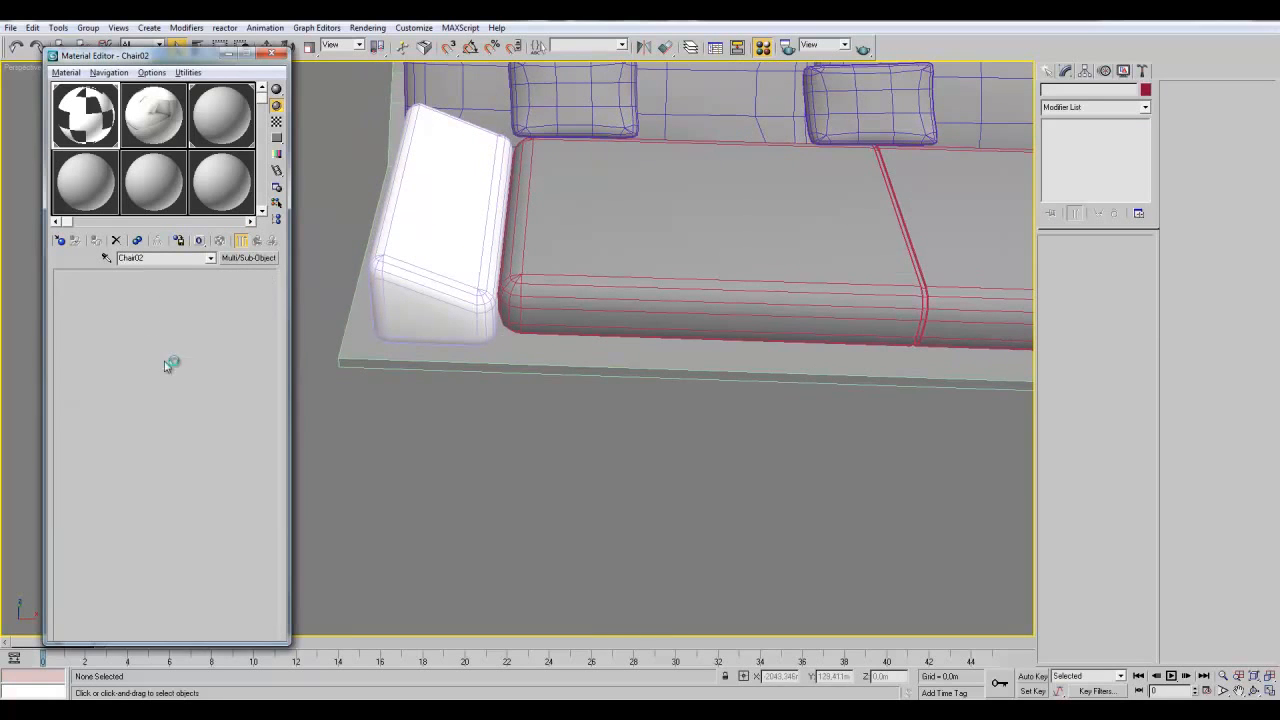
left_click(220, 357)
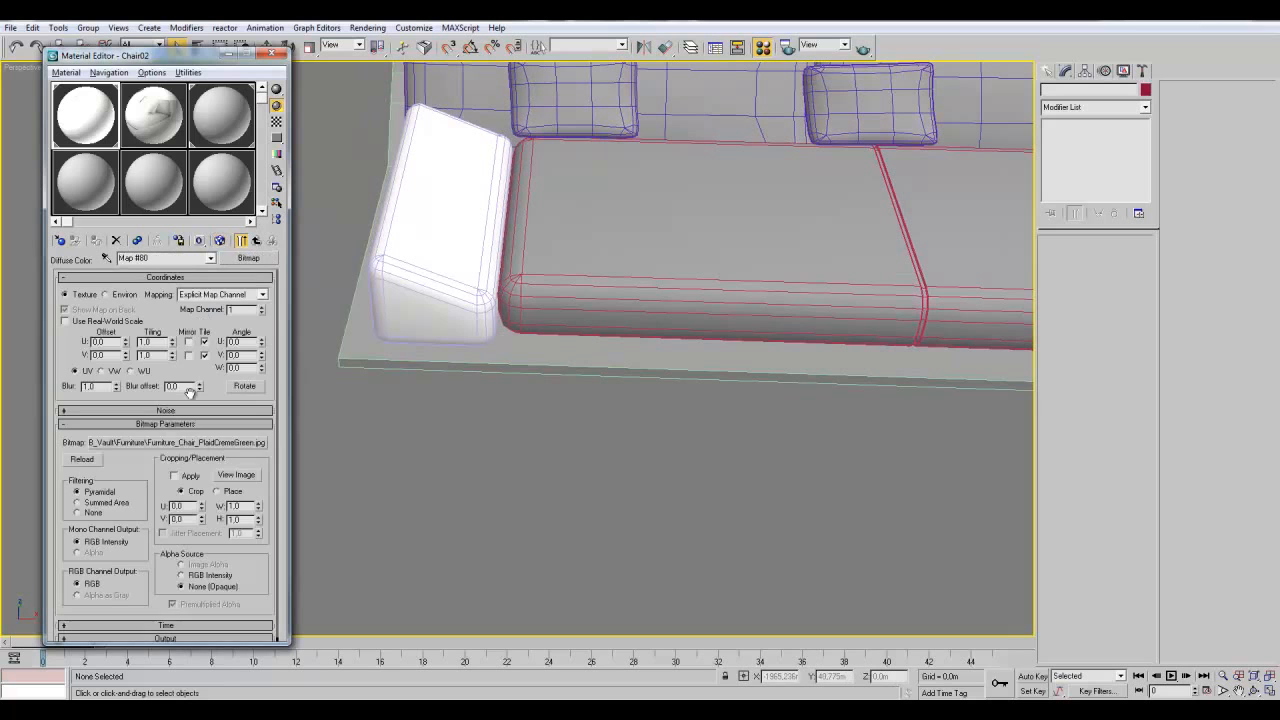
left_click(203, 443)
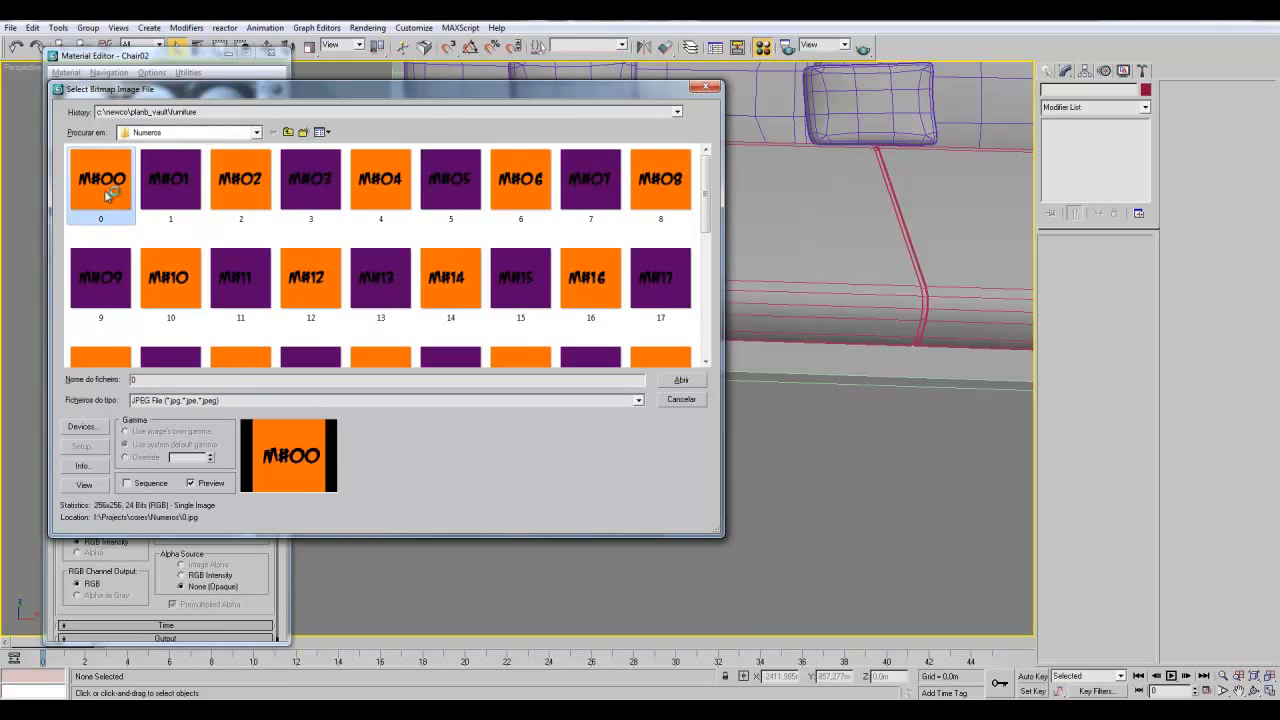
double_click(92, 180)
left_click(256, 241)
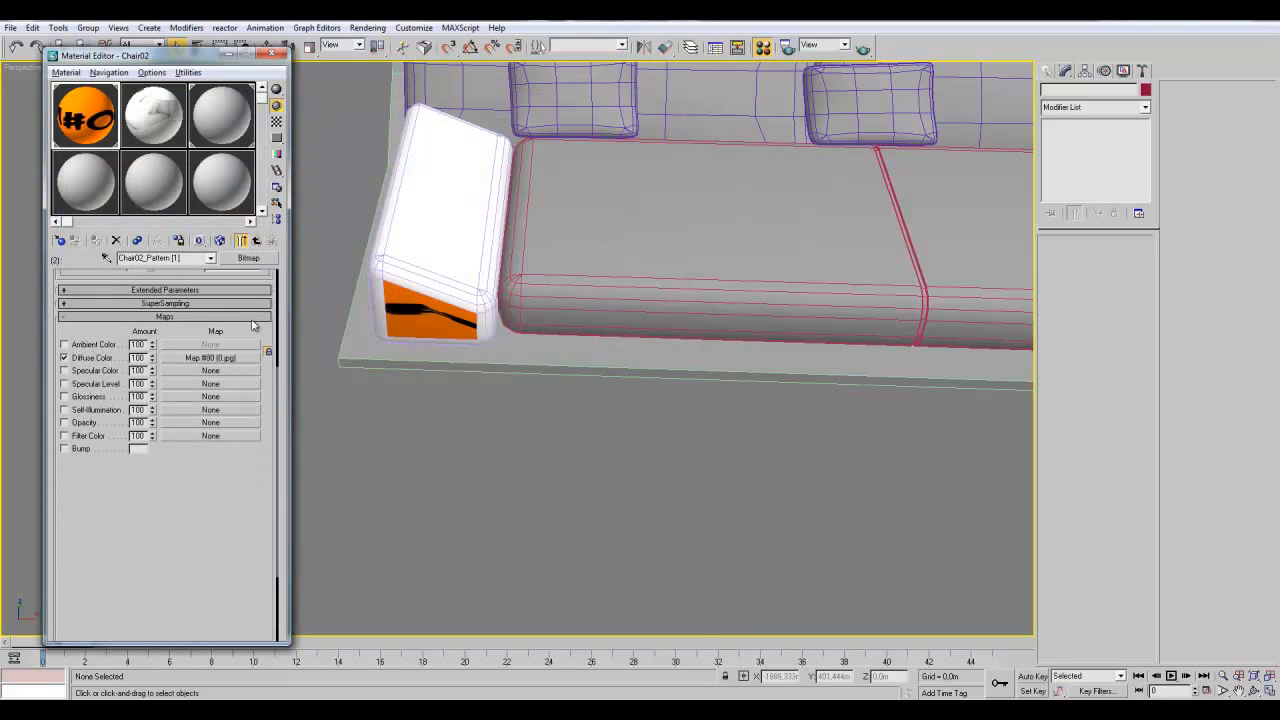
left_click(256, 241)
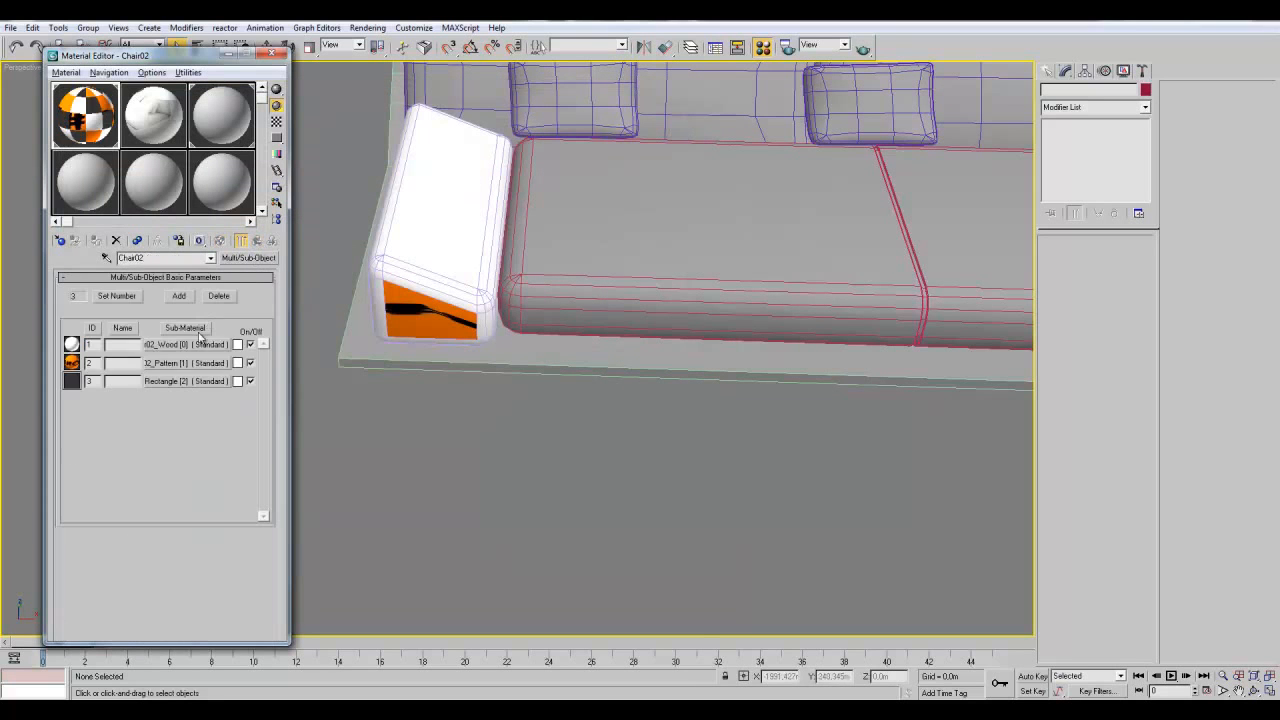
- Replace the diffuse bitmap of Chair02's sub-material 1 with the M#01 image 1.jpg and close the Material Editor
left_click(180, 344)
left_click(216, 357)
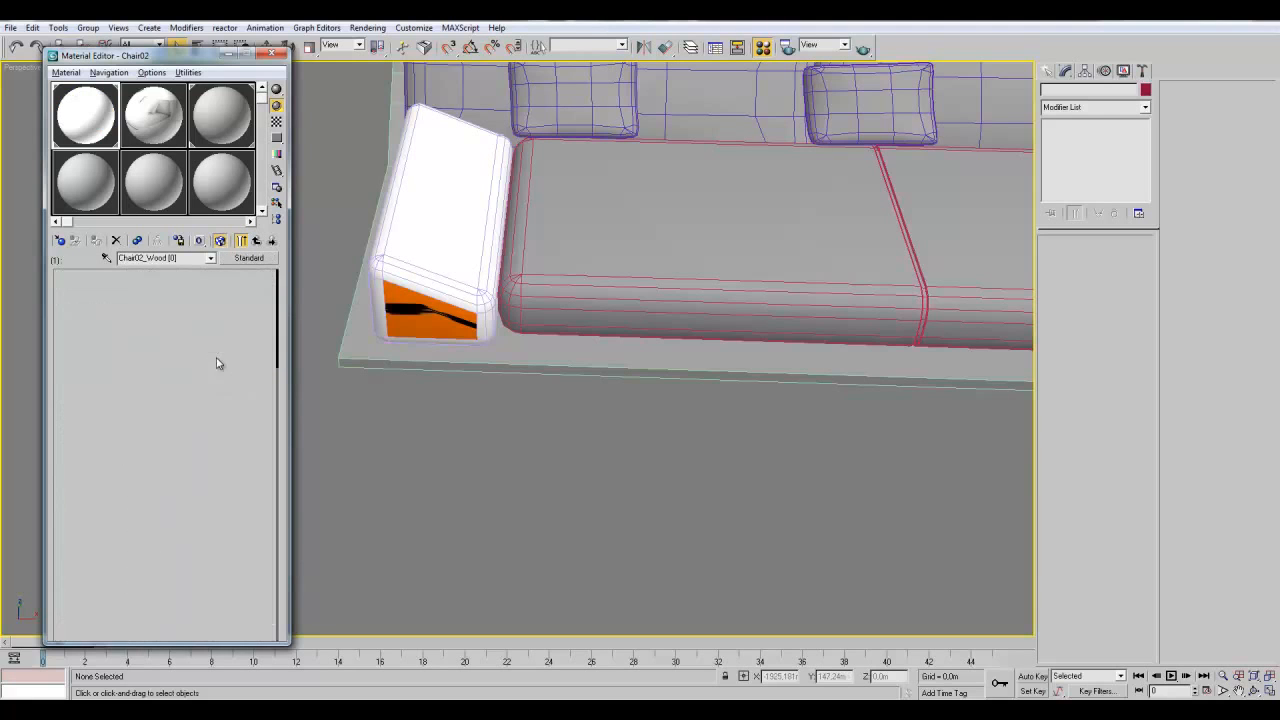
left_click(176, 442)
double_click(175, 156)
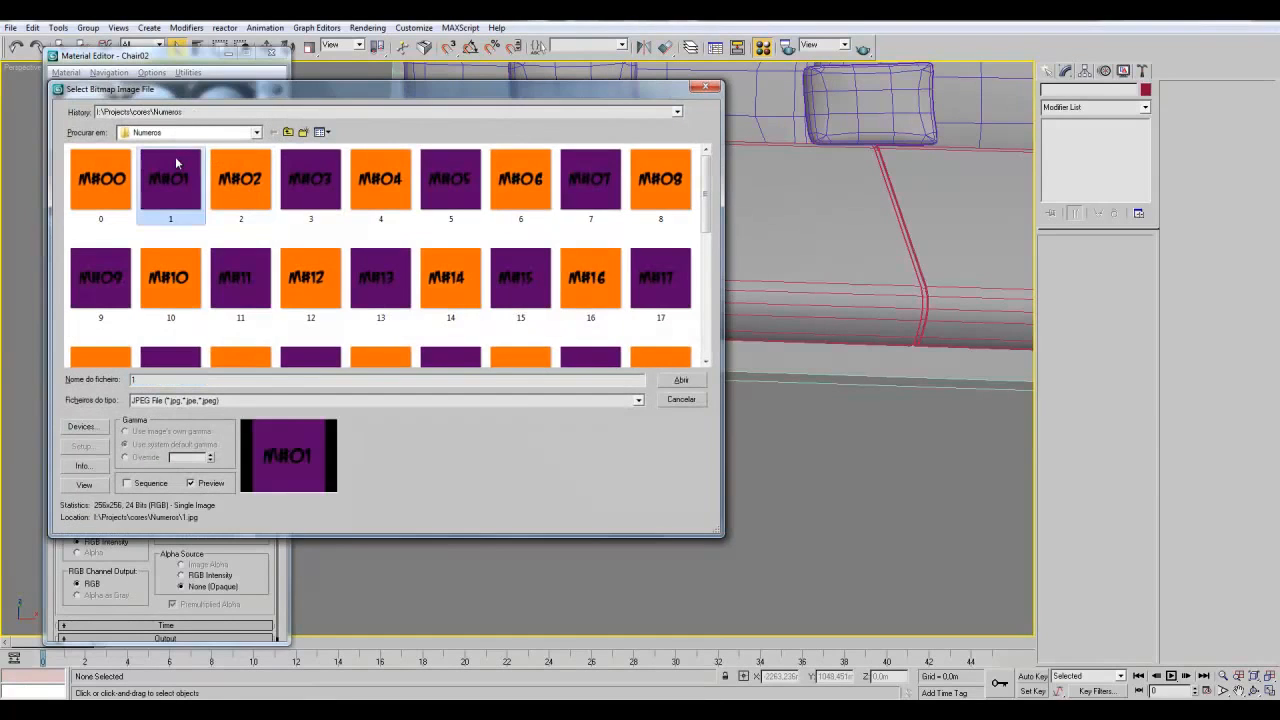
left_click(273, 54)
- Examine the textured armrest from the side and the front to see how the two images sit on its faces
middle_click_drag(406, 384, 605, 471)
scroll(429, 441, "up", 2)
left_click(477, 325)
left_click(477, 325)
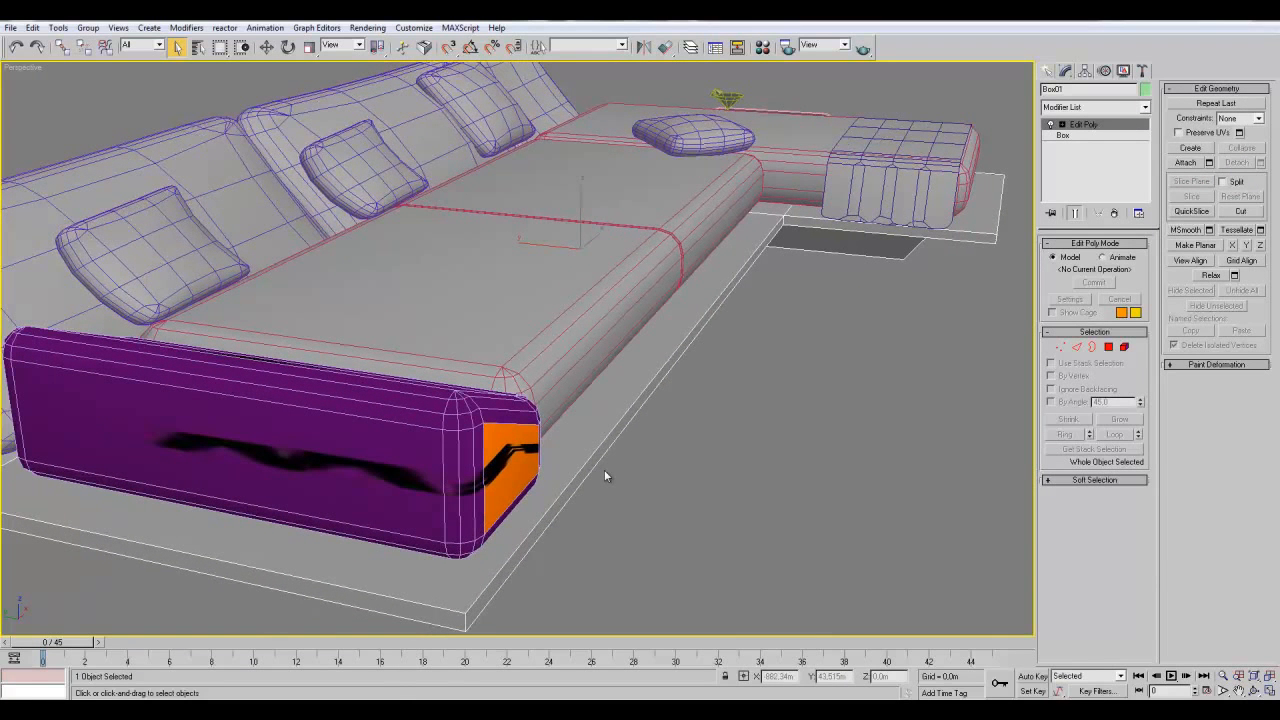
middle_click_drag(604, 476, 591, 511, "alt")
key("super")
key("super")
left_click(675, 515)
- Enter polygon editing on the armrest, select its top face to check its material ID, then leave polygon editing and deselect the armrest
left_click(547, 487)
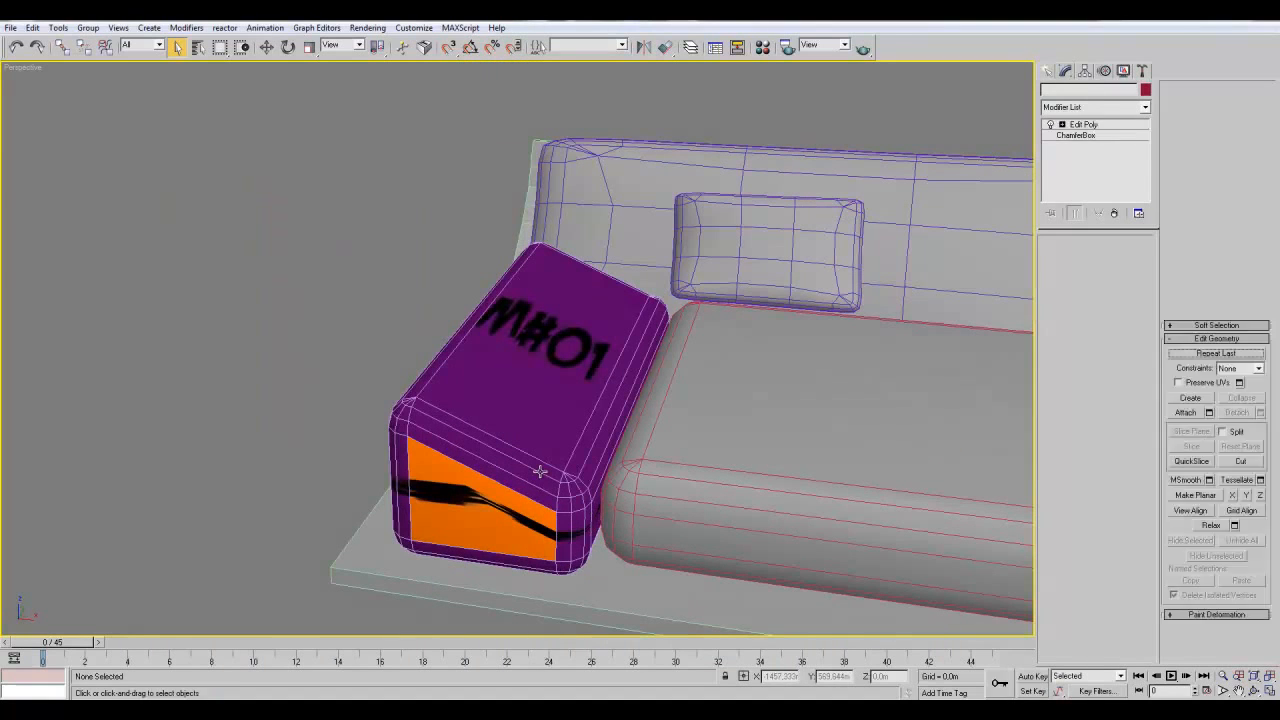
left_click(1109, 347)
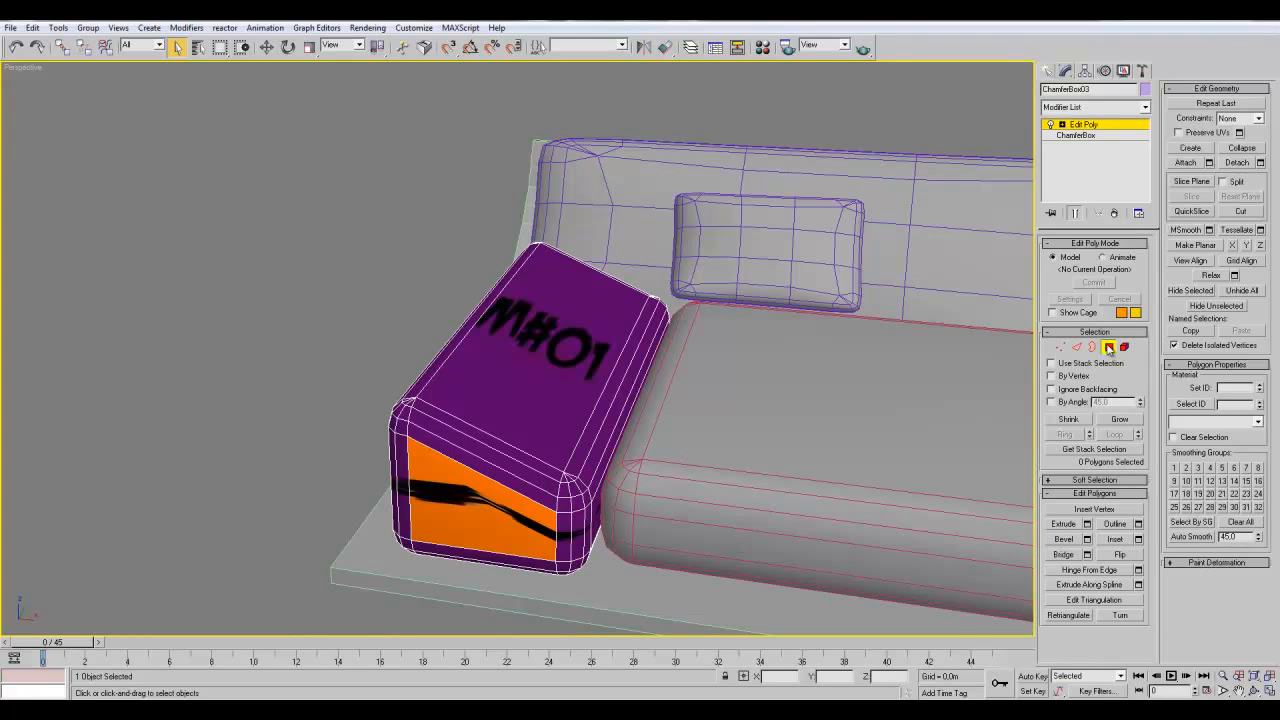
scroll(566, 308, "up", 4)
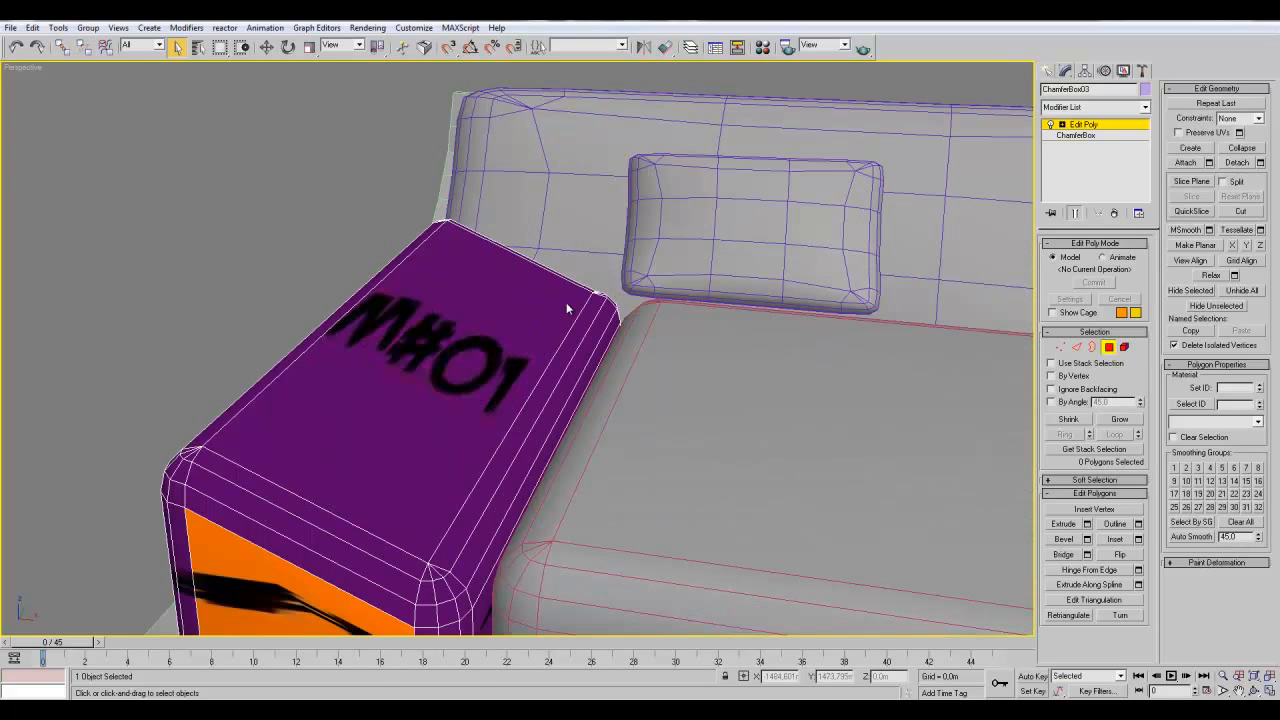
scroll(466, 330, "down", 6)
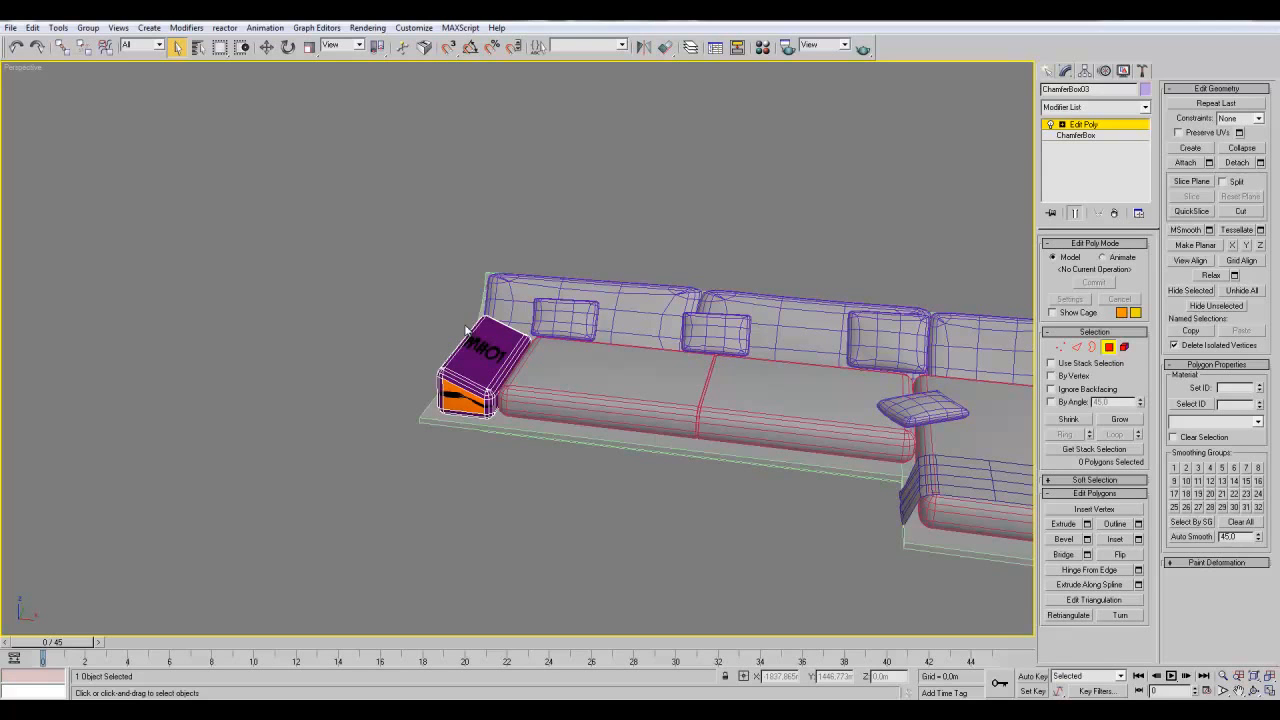
scroll(466, 331, "up", 5)
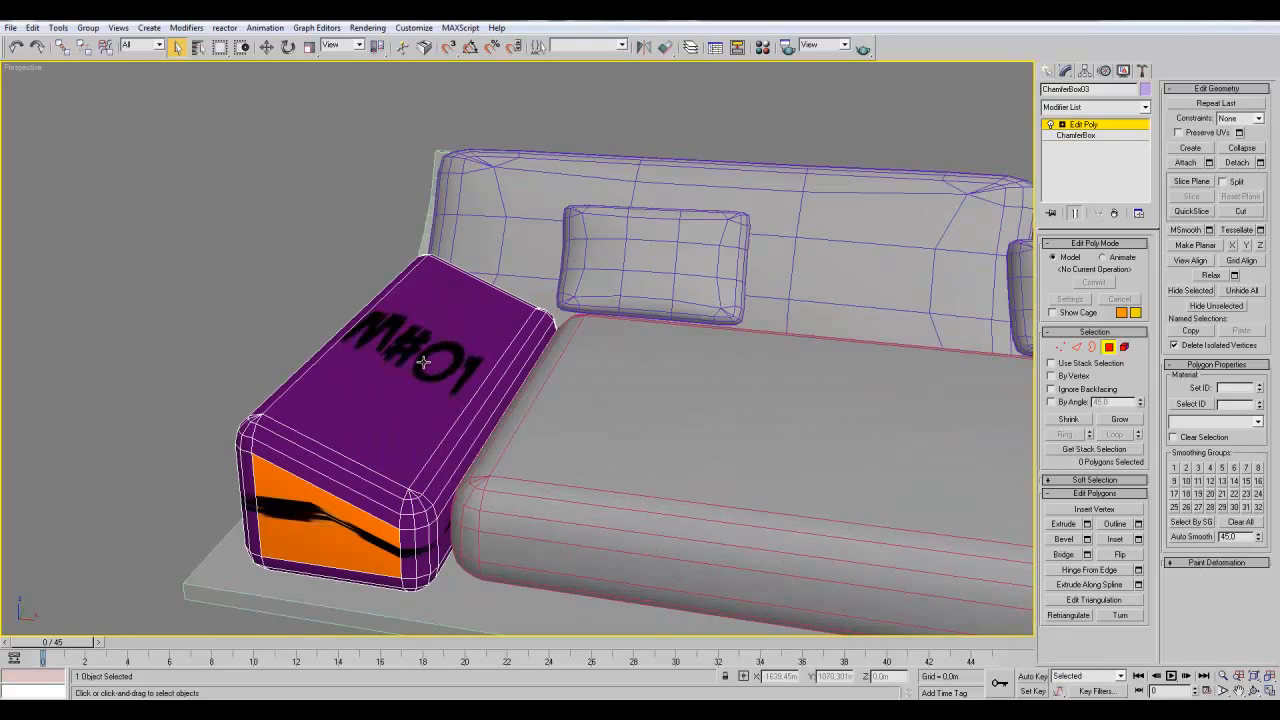
scroll(423, 362, "down", 10)
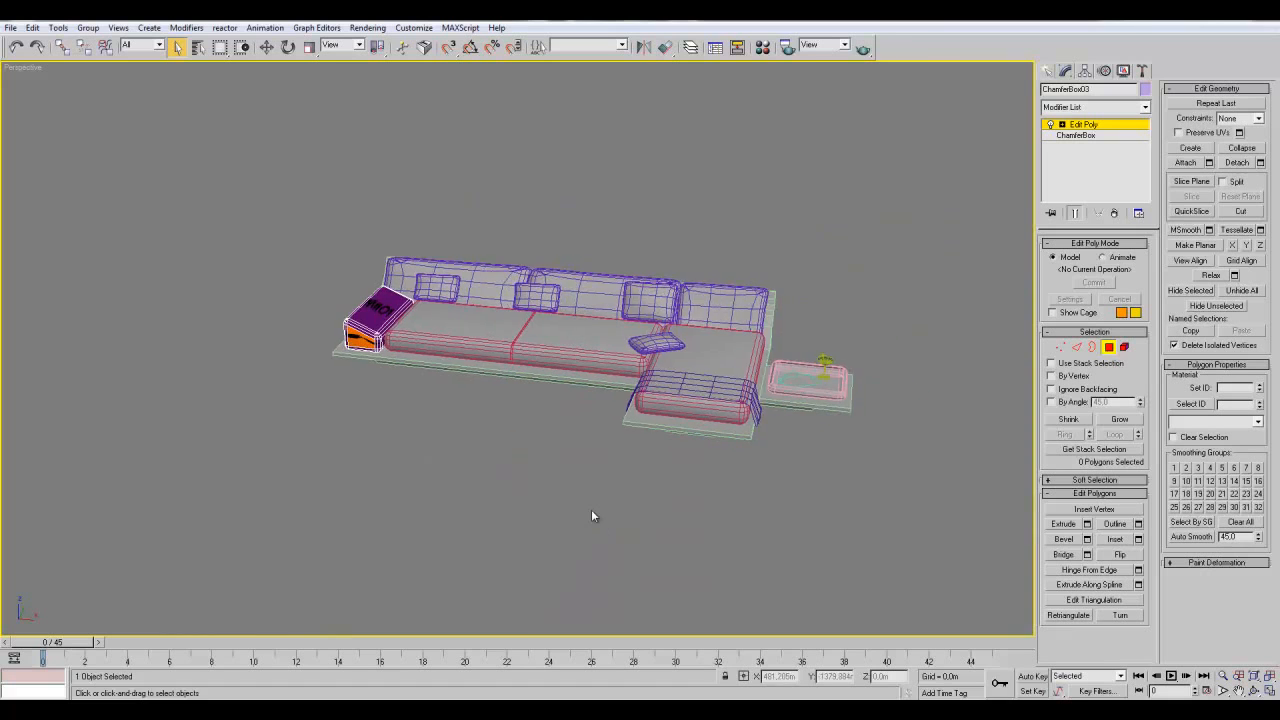
middle_click_drag(586, 510, 818, 548)
scroll(818, 548, "up", 3)
middle_click_drag(736, 512, 636, 516)
left_click(620, 389)
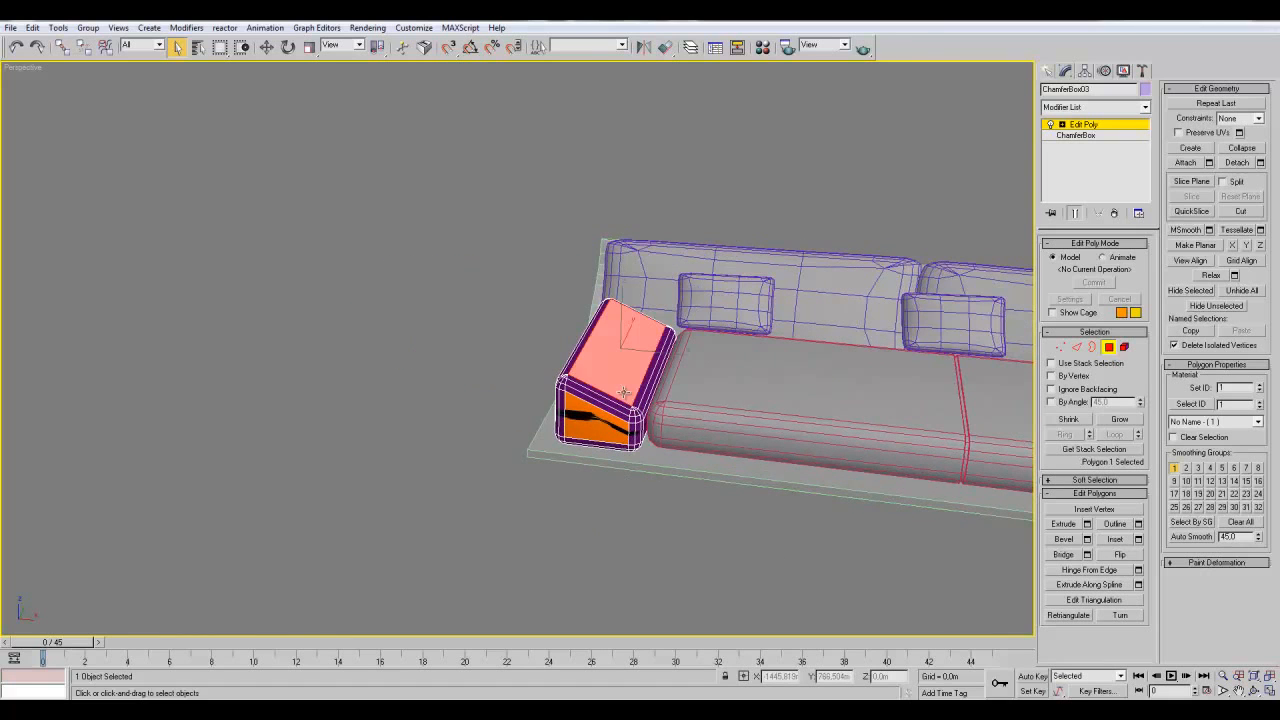
left_click(399, 423)
left_click(1105, 127)
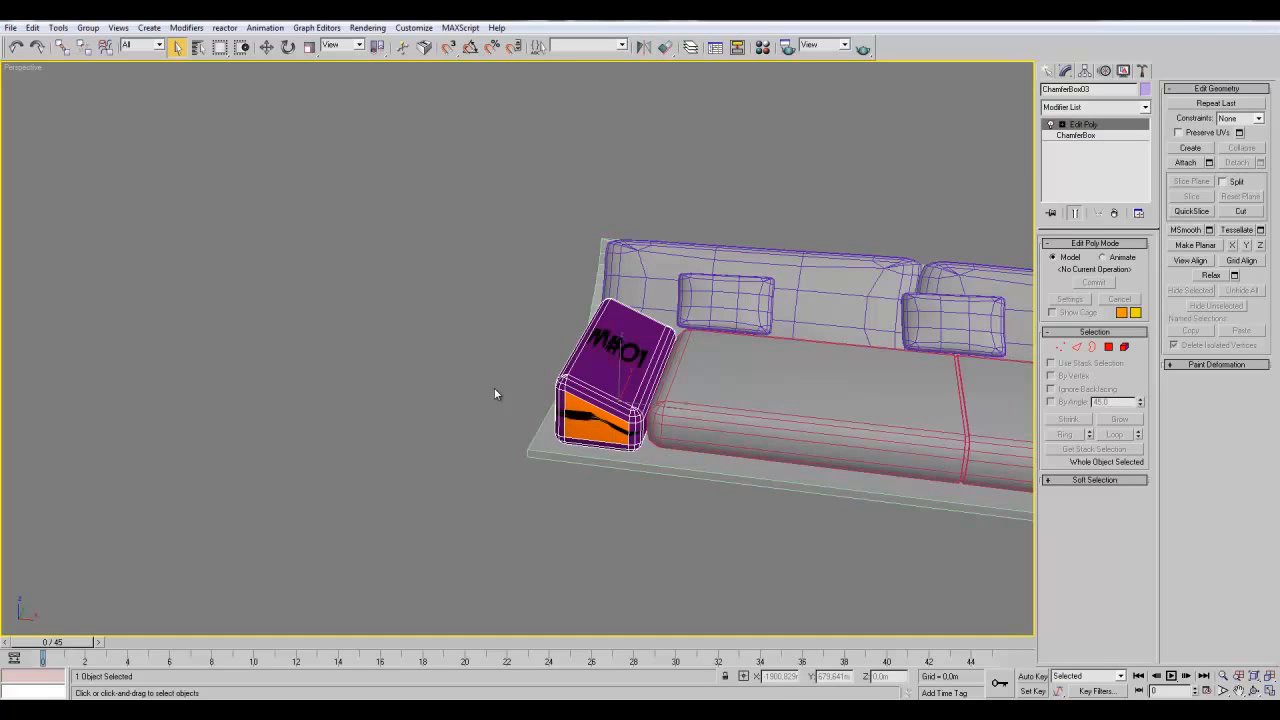
middle_click_drag(508, 389, 437, 392)
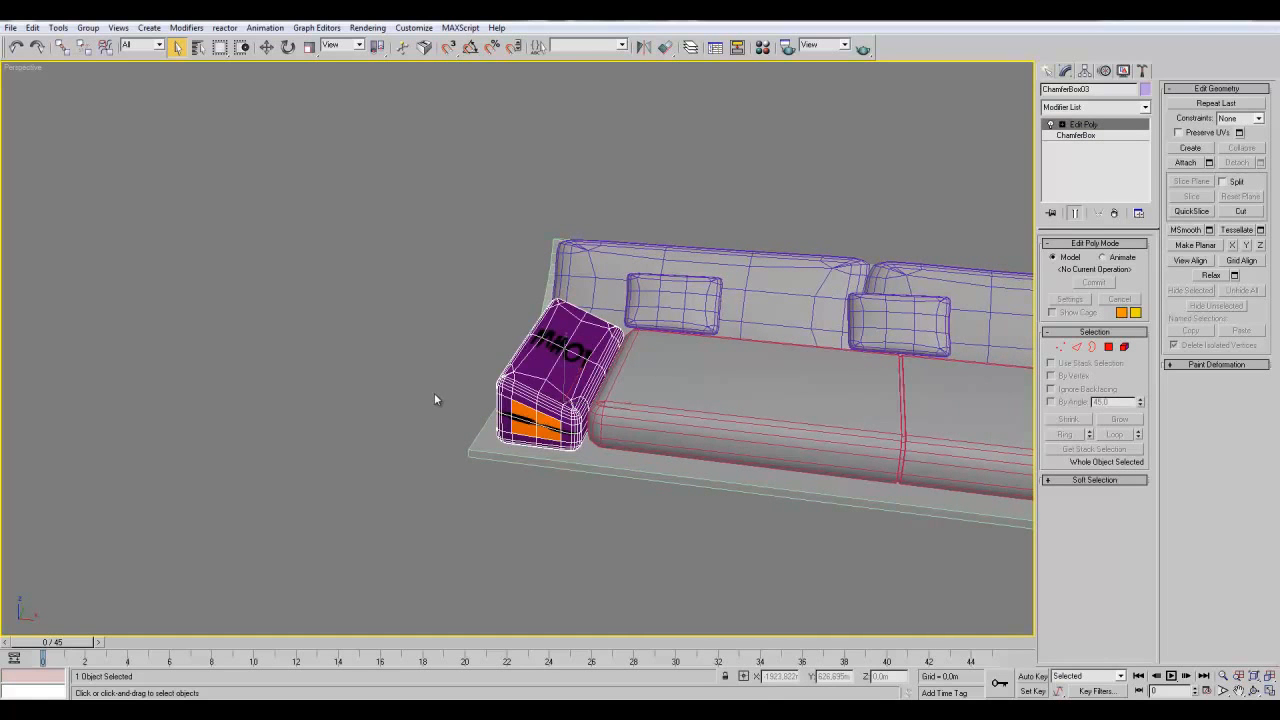
left_click(435, 395)
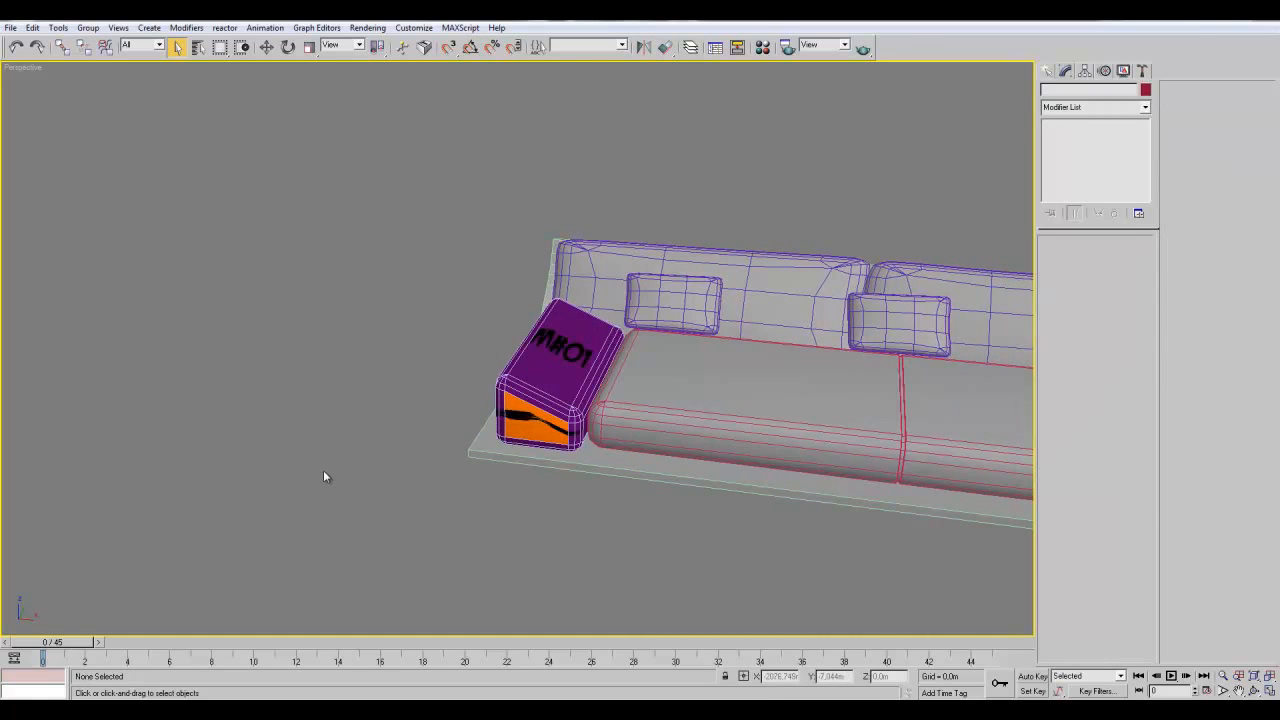
- Reopen the Material Editor and go up from the bitmap to the Chair02 material's Multi/Sub-Object level
key("m")
left_click_drag(214, 60, 200, 62)
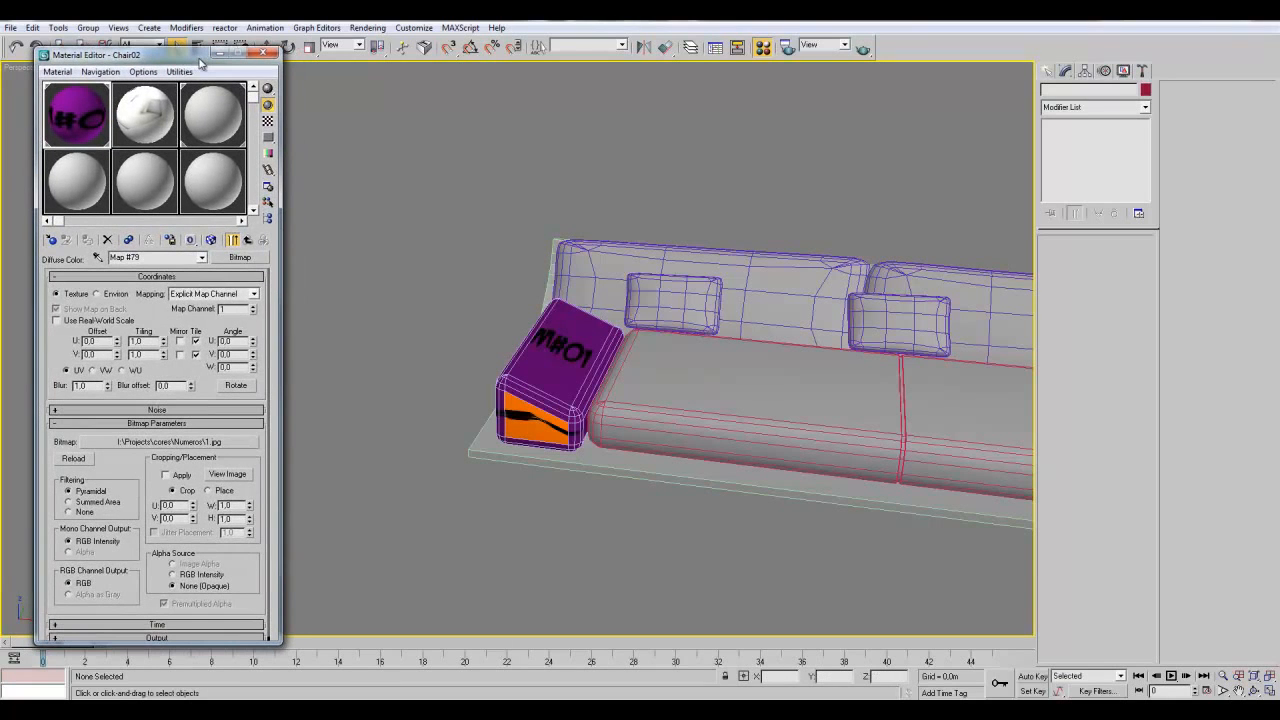
left_click(765, 50)
left_click(765, 50)
left_click(248, 240)
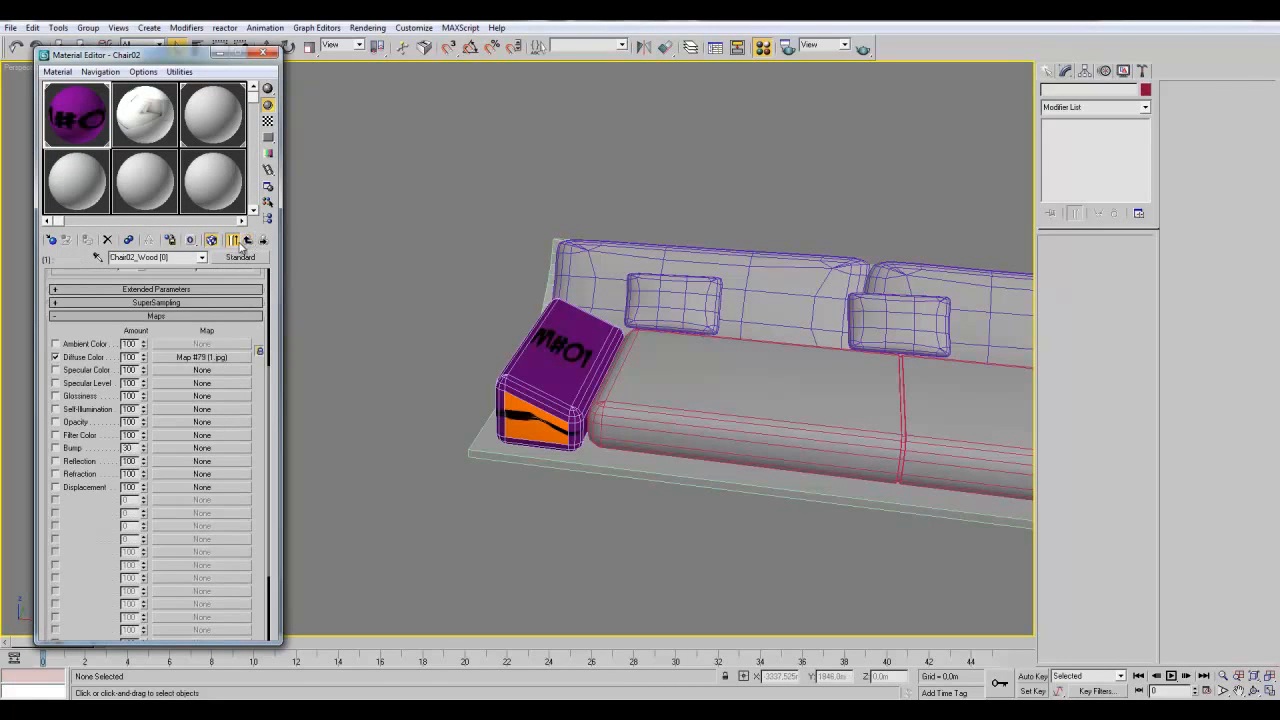
left_click(248, 240)
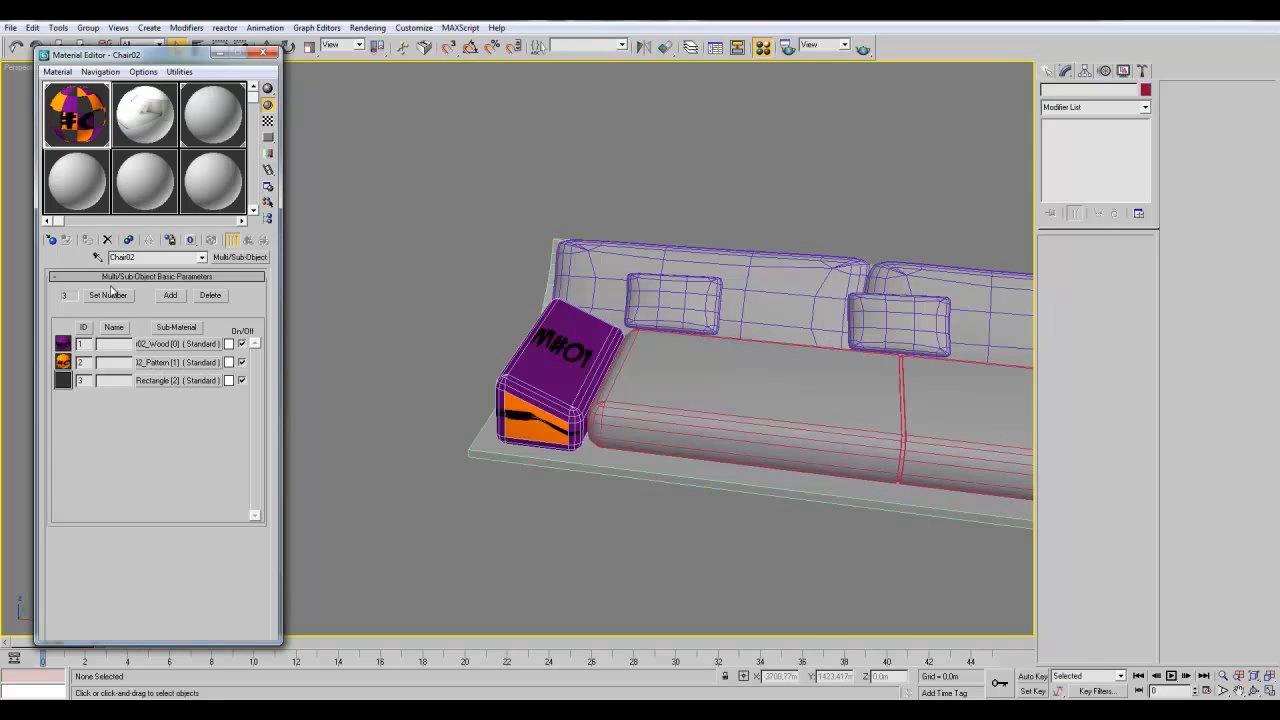
left_click(229, 259)
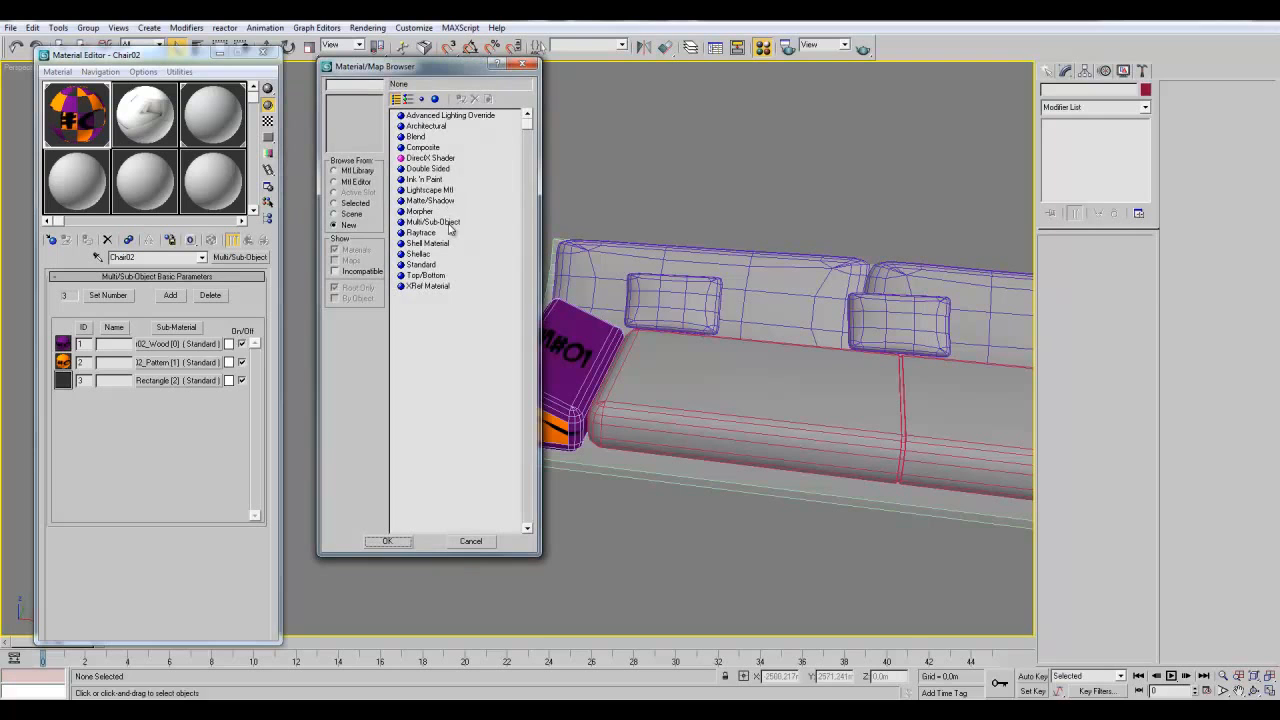
double_click(443, 223)
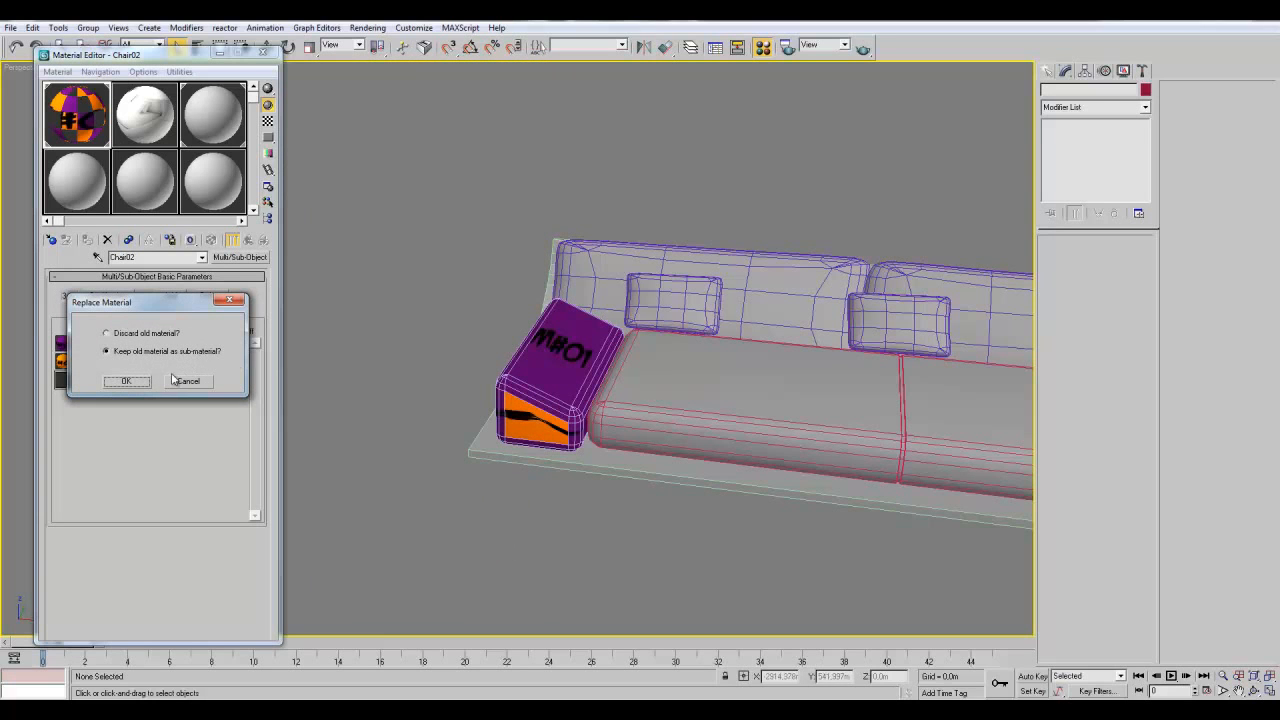
key("Return")
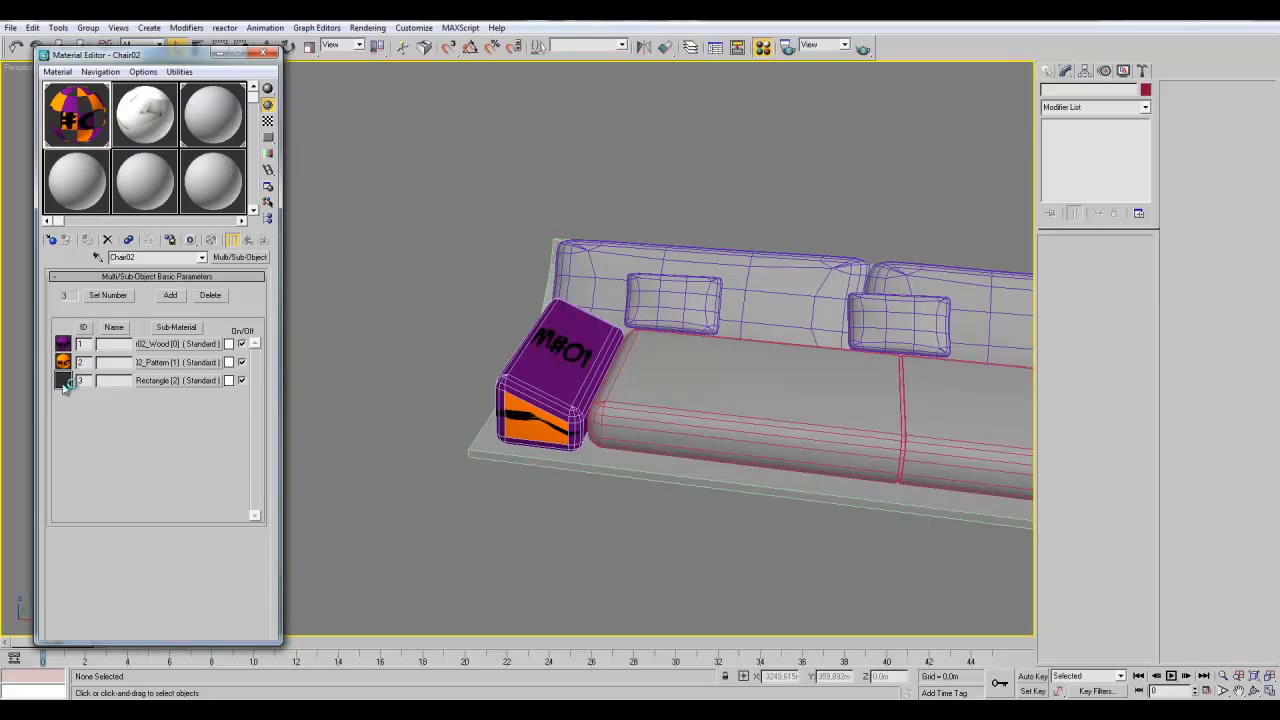
- Select the armrest and examine its two-image material up close and alongside the whole sofa
left_click(558, 424)
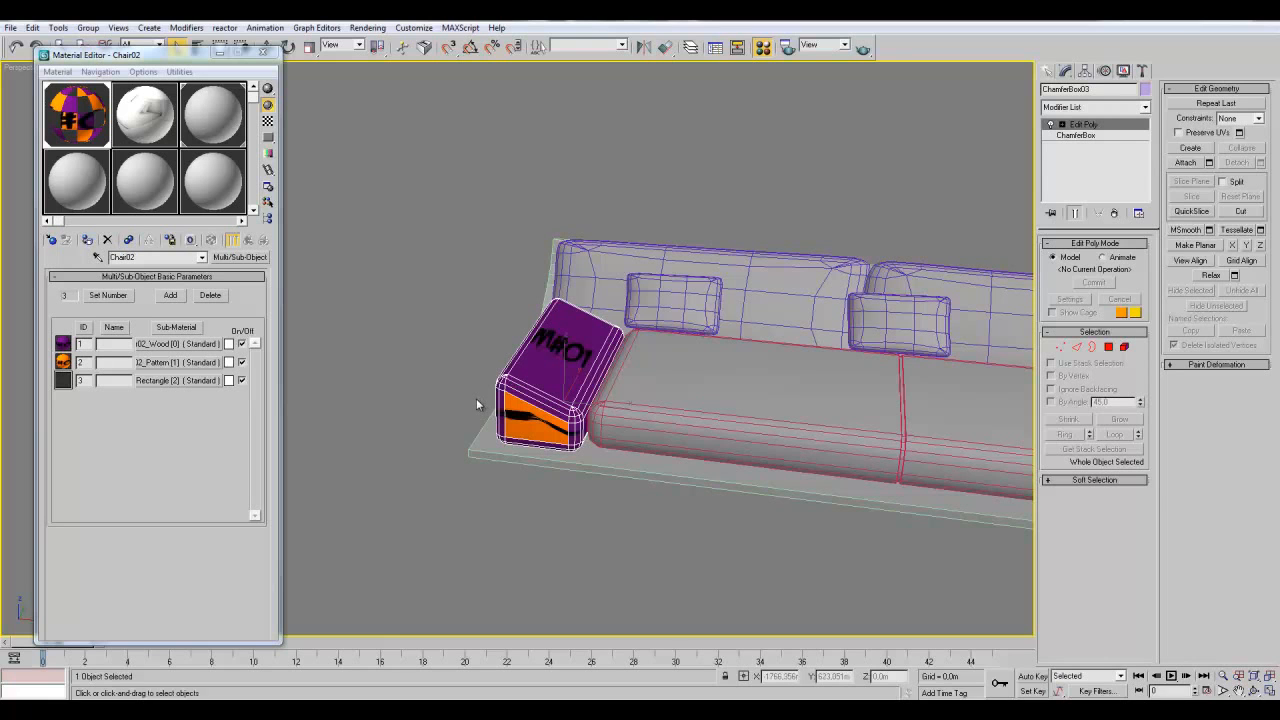
middle_click_drag(648, 432, 683, 430)
scroll(583, 422, "up", 2)
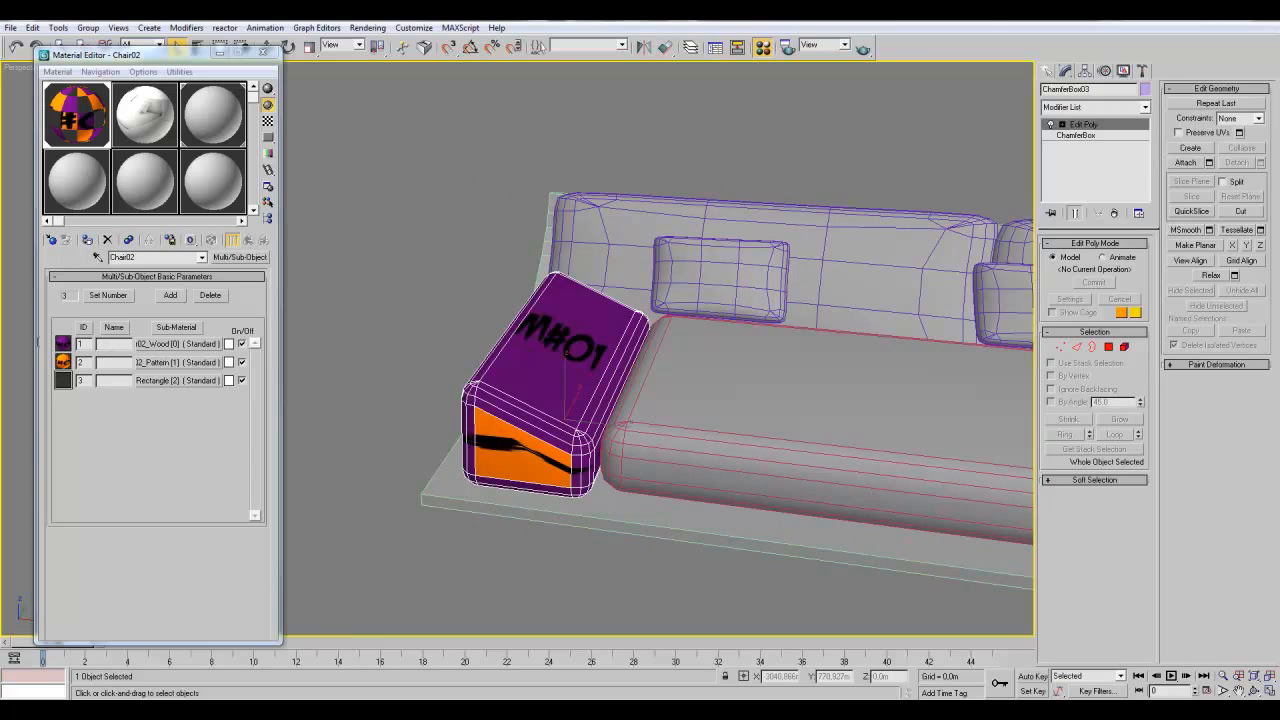
scroll(719, 420, "down", 3)
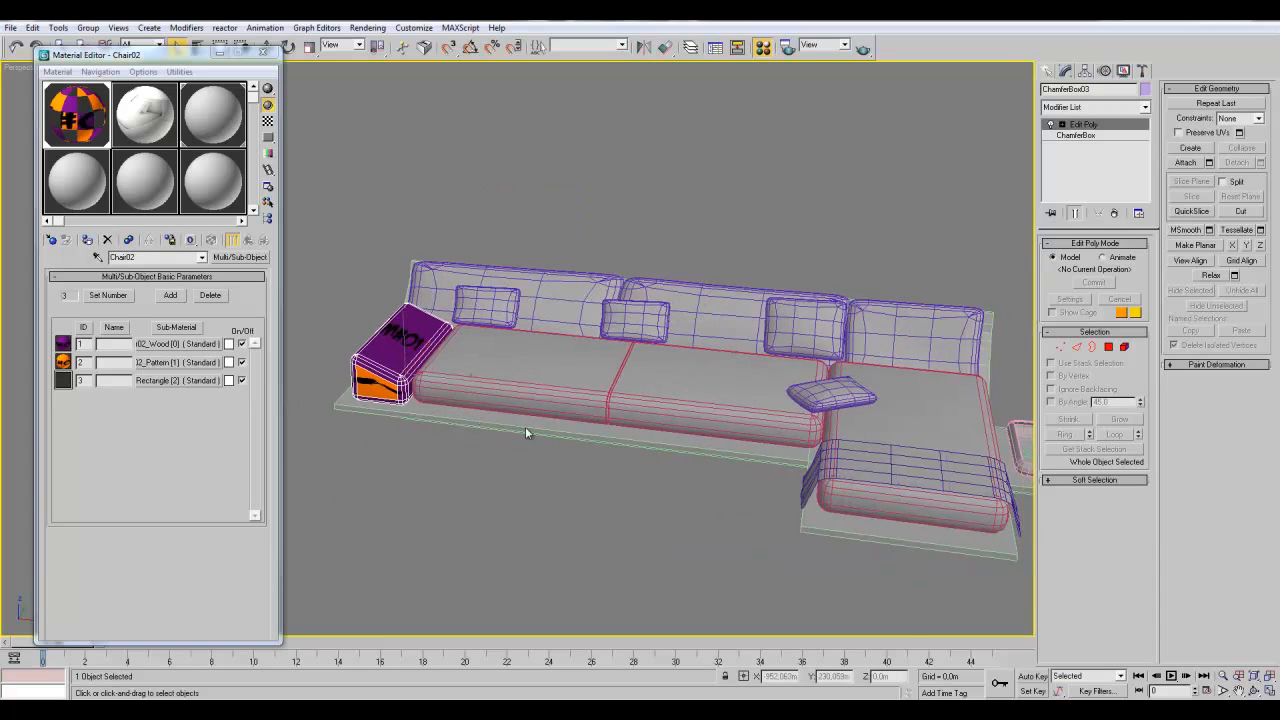
- Set the number of sub-materials in the Chair02 Multi/Sub-Object material to 20
scroll(697, 470, "up", 4)
left_click(121, 298)
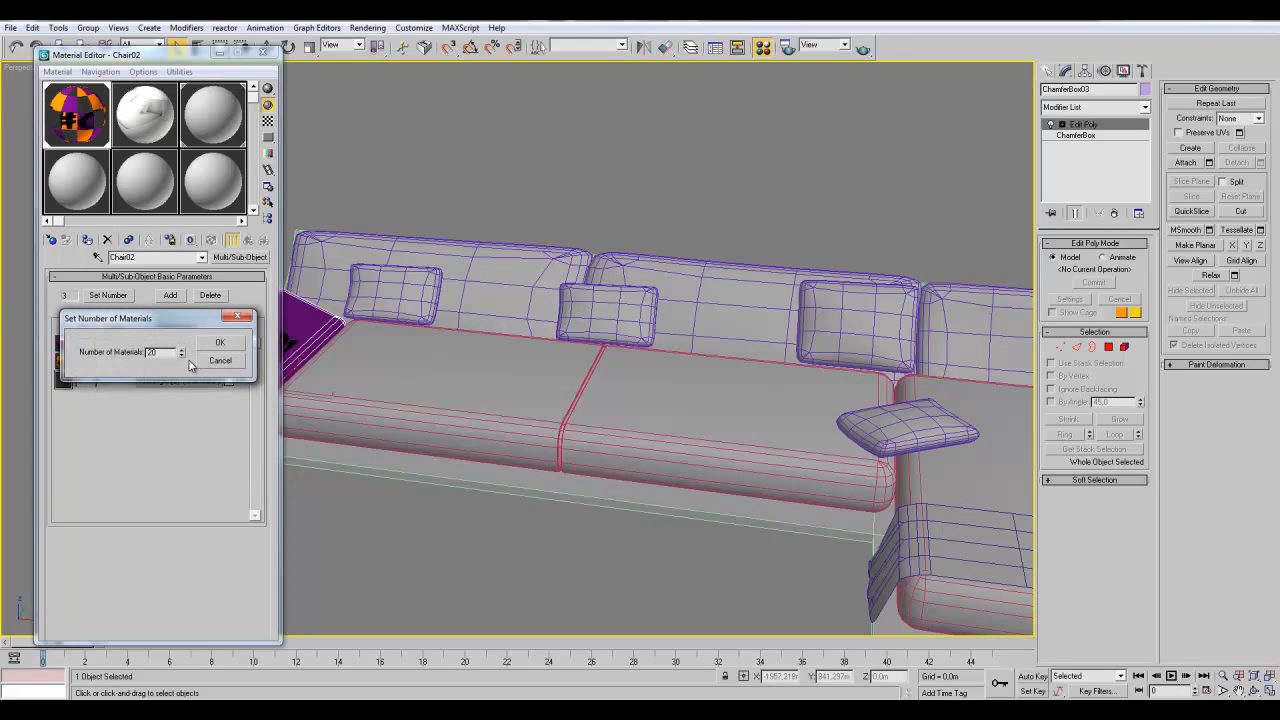
left_click(221, 343)
left_click_drag(258, 507, 262, 343)
middle_click_drag(402, 440, 632, 482)
- Shorten the name of the Chair02 sub-material with ID 1 to [0]
left_click(180, 345)
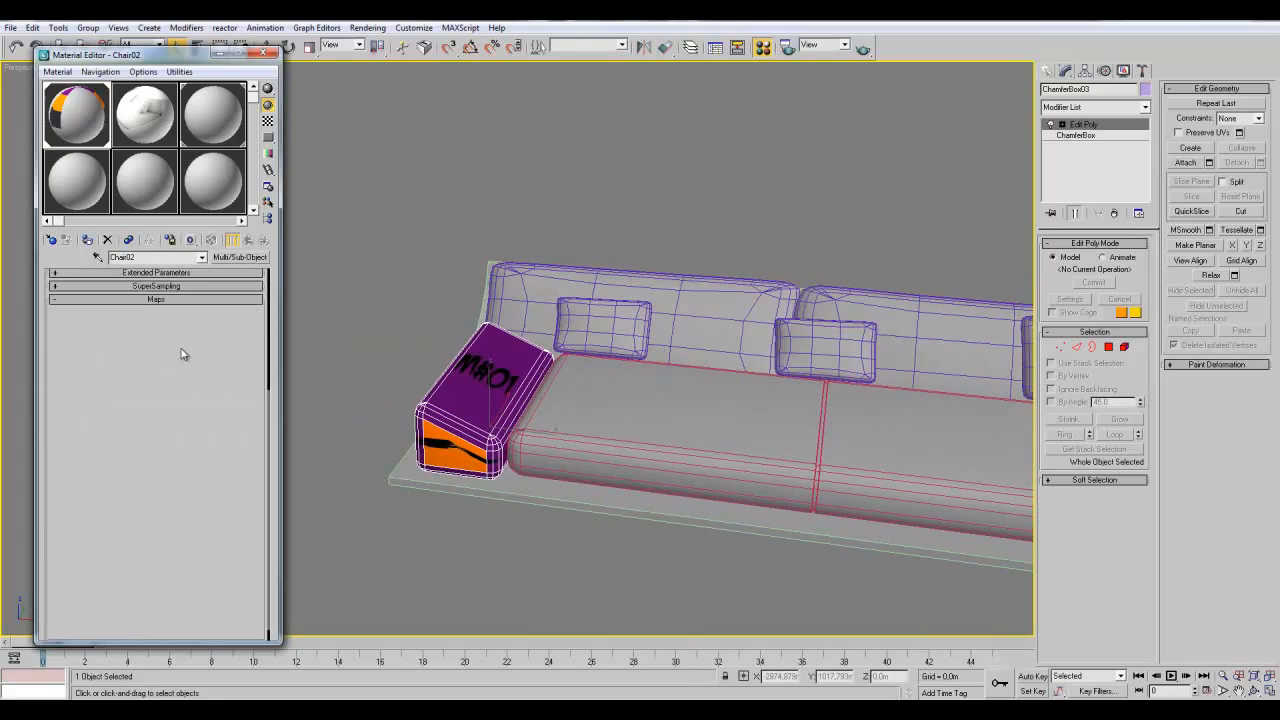
left_click_drag(159, 257, 100, 260)
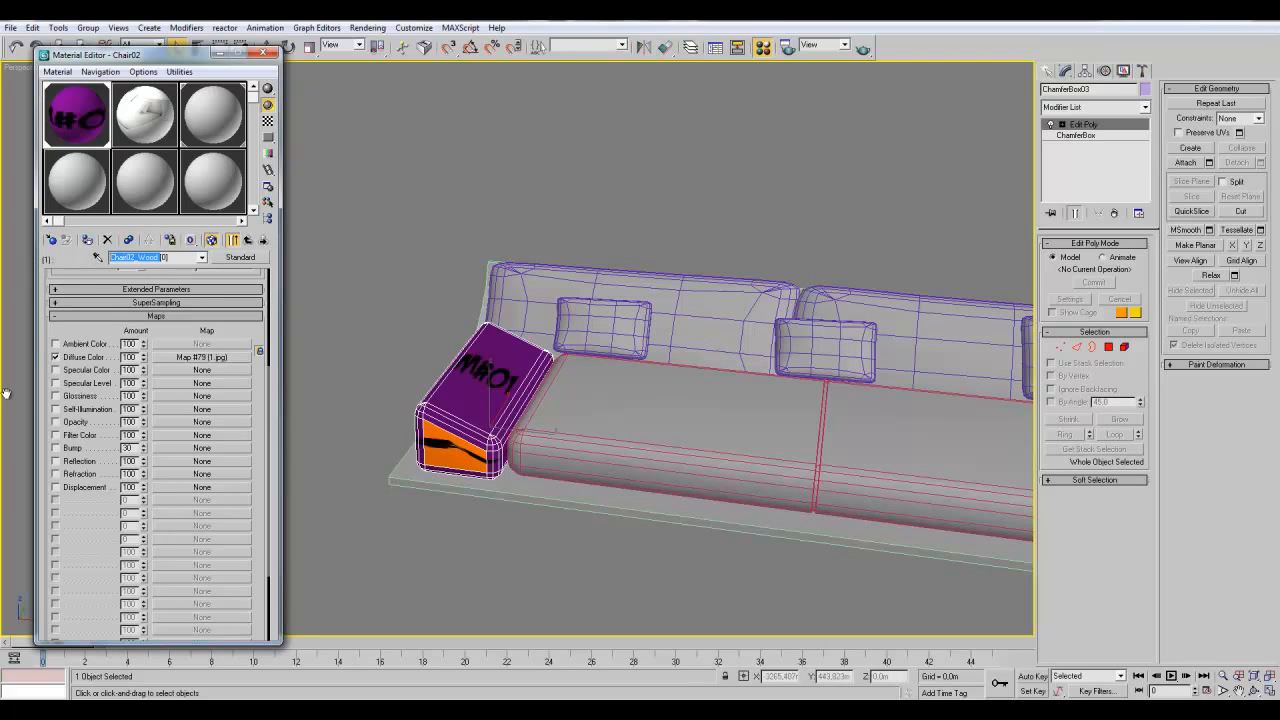
double_click(147, 257)
key("BackSpace")
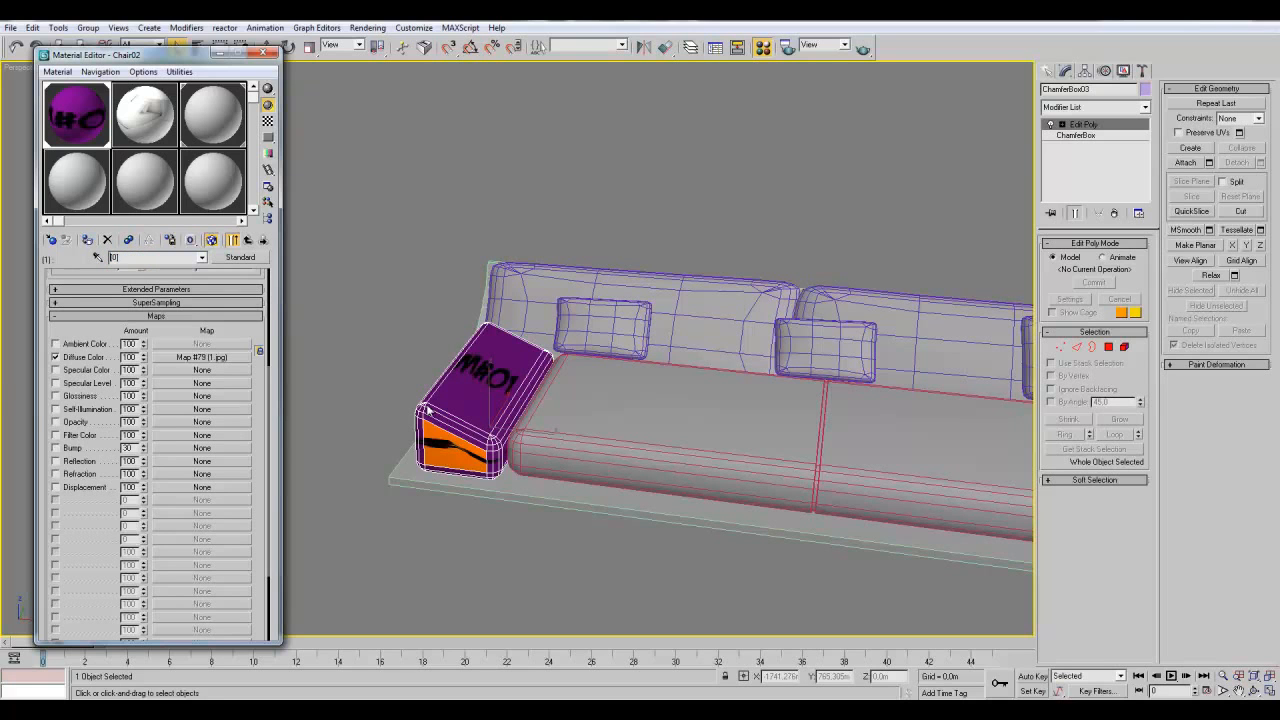
left_click(242, 258)
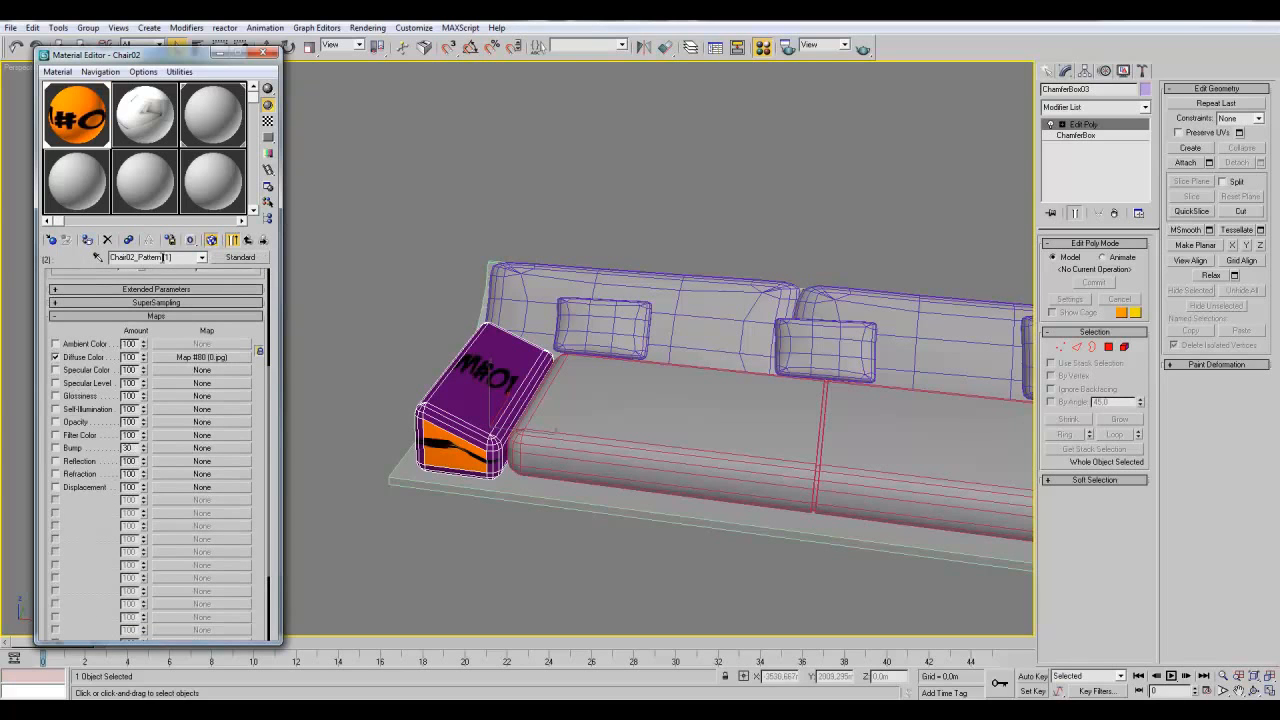
- Shorten the names of sub-materials 2 and 3 to [1] and [2], then return to the Chair02 level
left_click_drag(163, 257, 12, 260)
key("BackSpace")
left_click(249, 240)
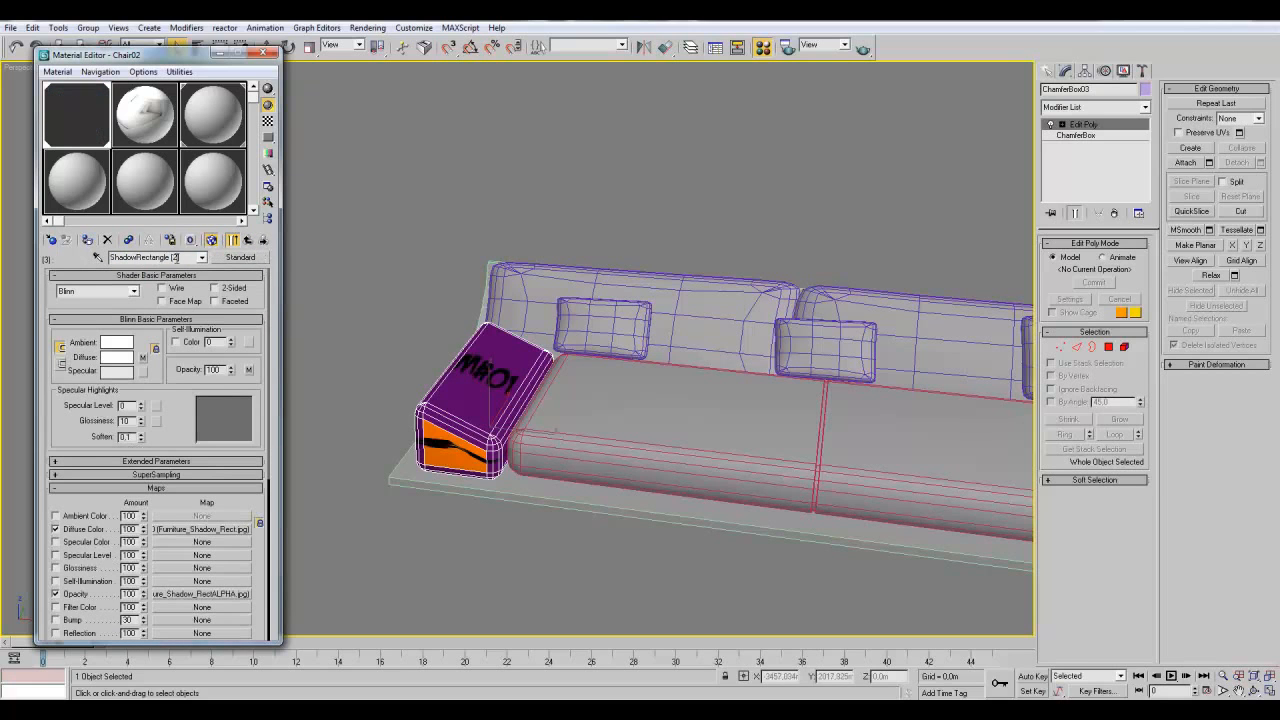
left_click_drag(171, 258, 27, 261)
key("BackSpace")
left_click(246, 243)
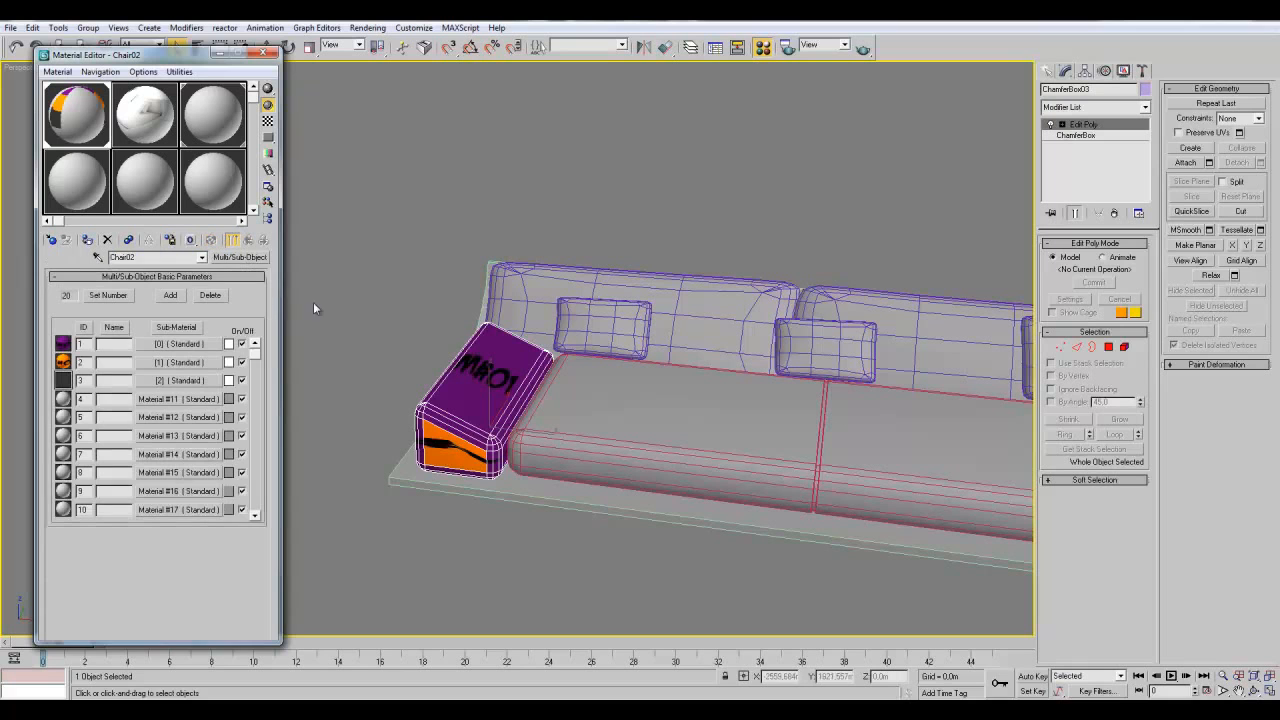
left_click(456, 389)
key("4")
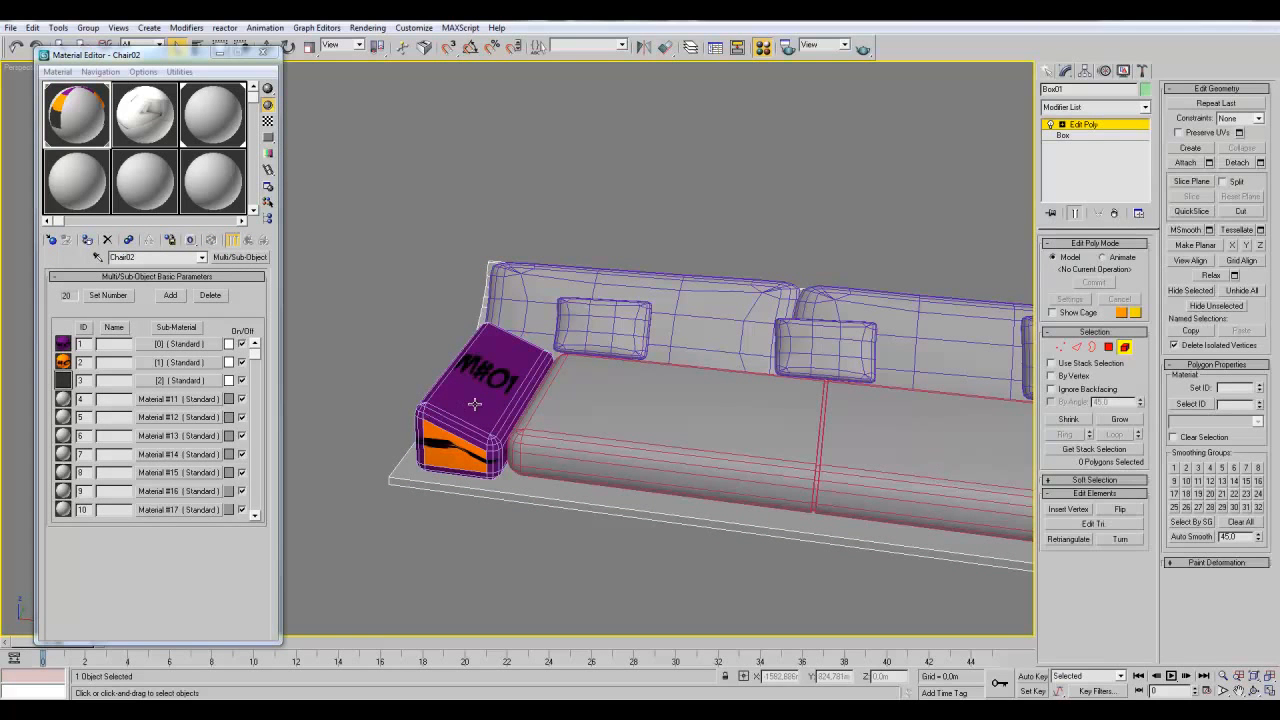
left_click(607, 175)
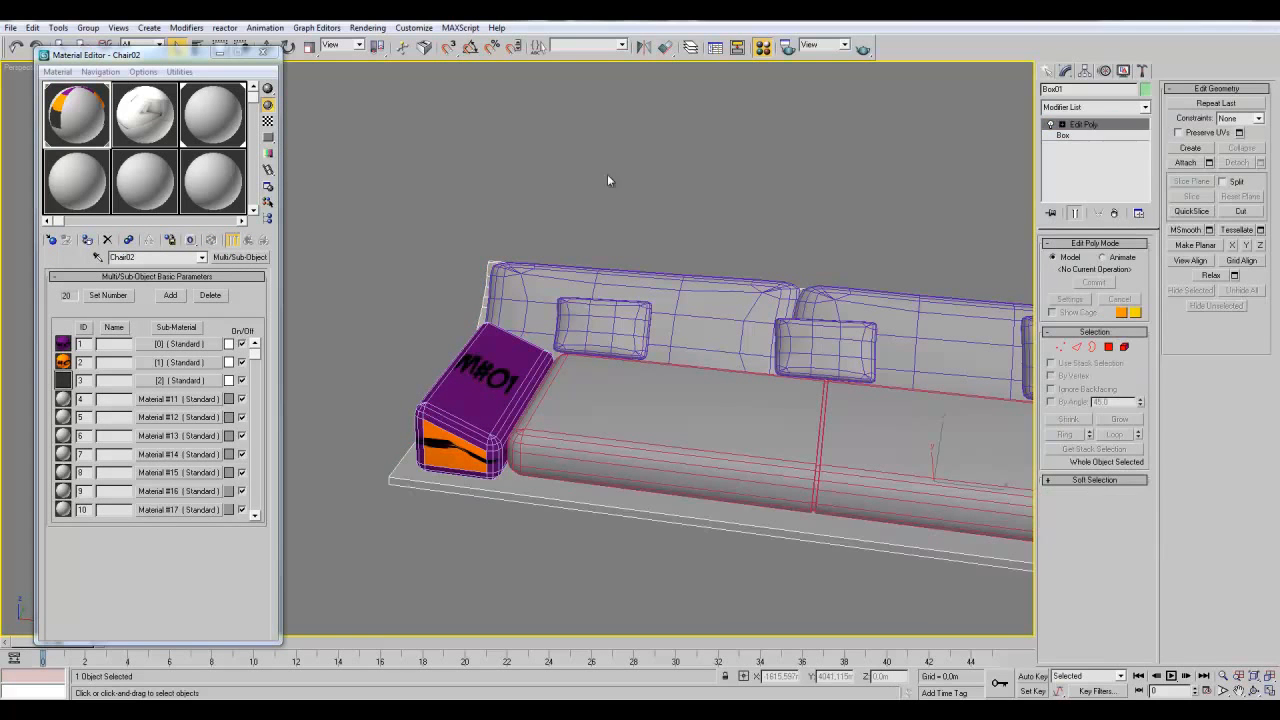
- Select the whole armrest element and set its material ID to 1
left_click(458, 381)
key("5")
left_click(455, 382)
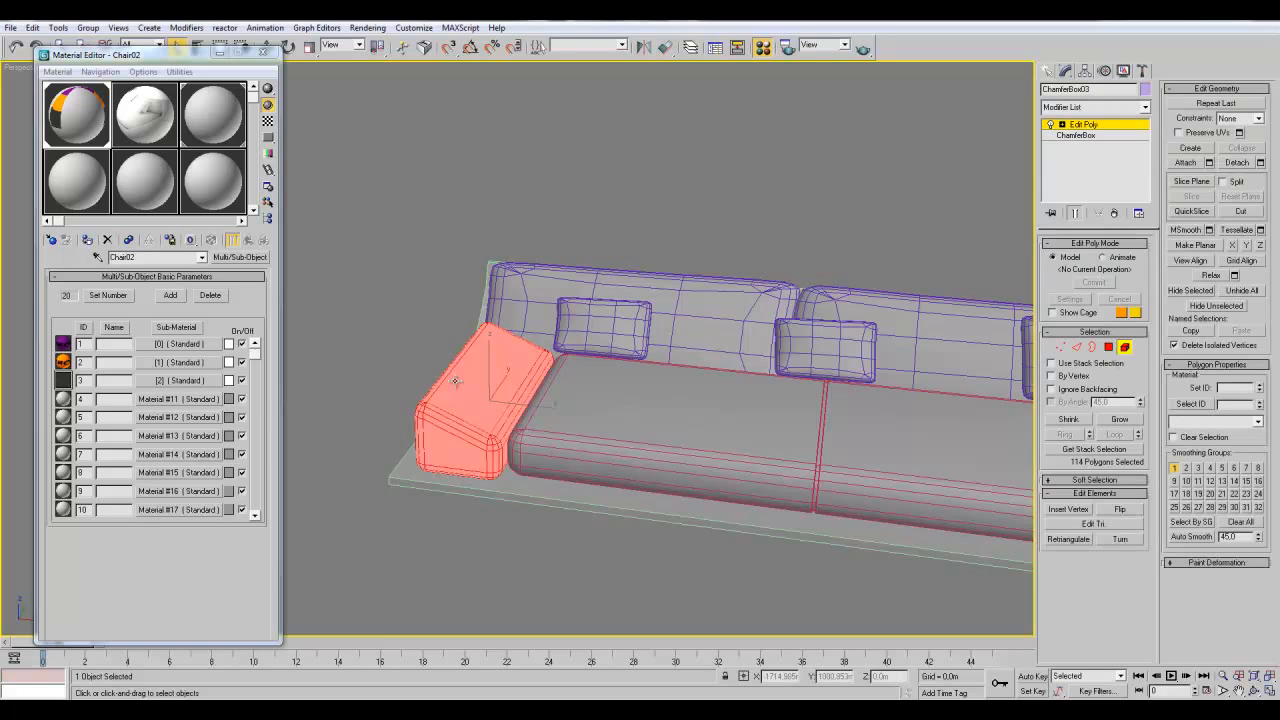
left_click(1221, 387)
type("1")
key("Return")
- Leave element editing and isolate the armrest
left_click(1117, 126)
key("alt+q")
scroll(690, 349, "down", 4)
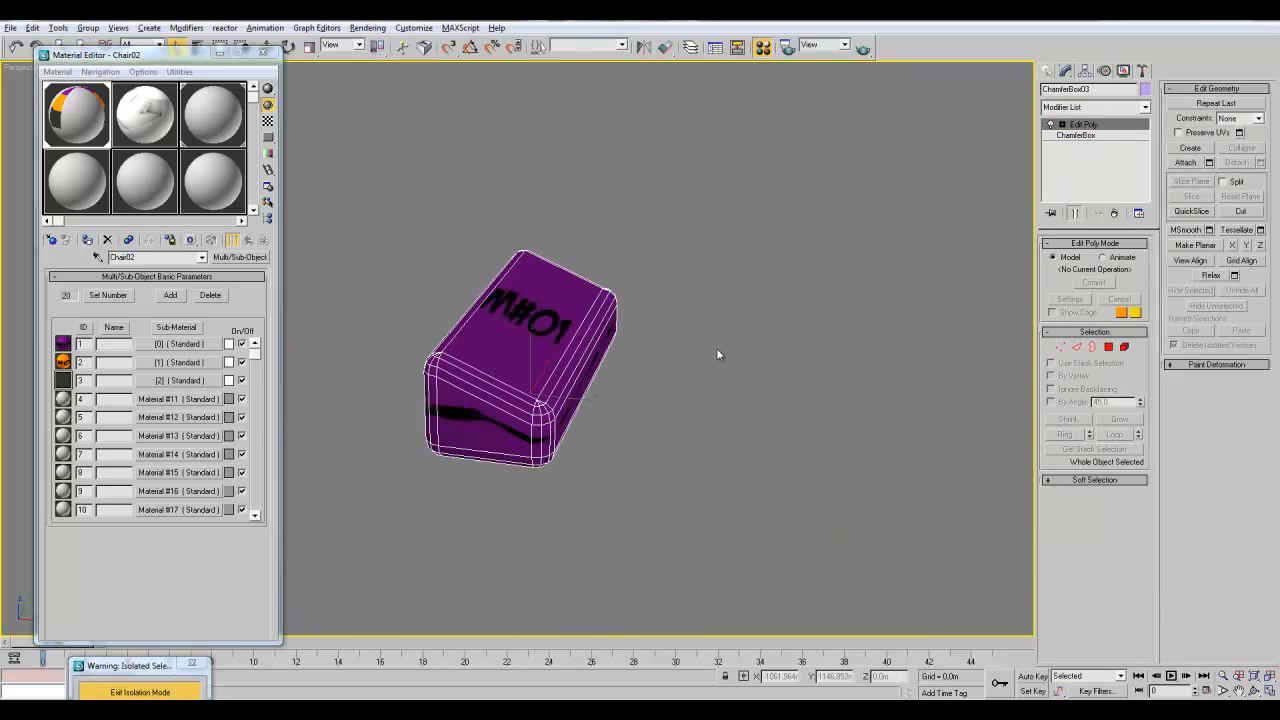
- Enter element editing on the isolated armrest, select all its polygons and check which material IDs it uses
left_click(1124, 346)
key("ctrl+a")
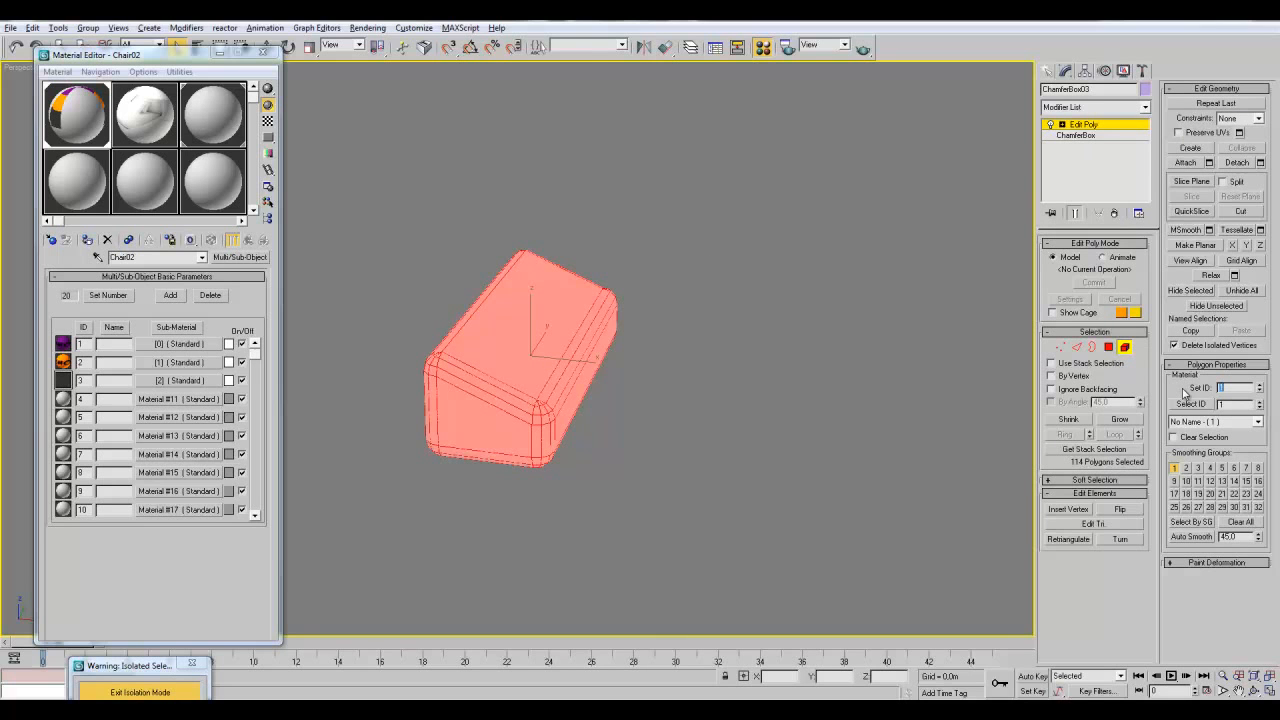
left_click(949, 432)
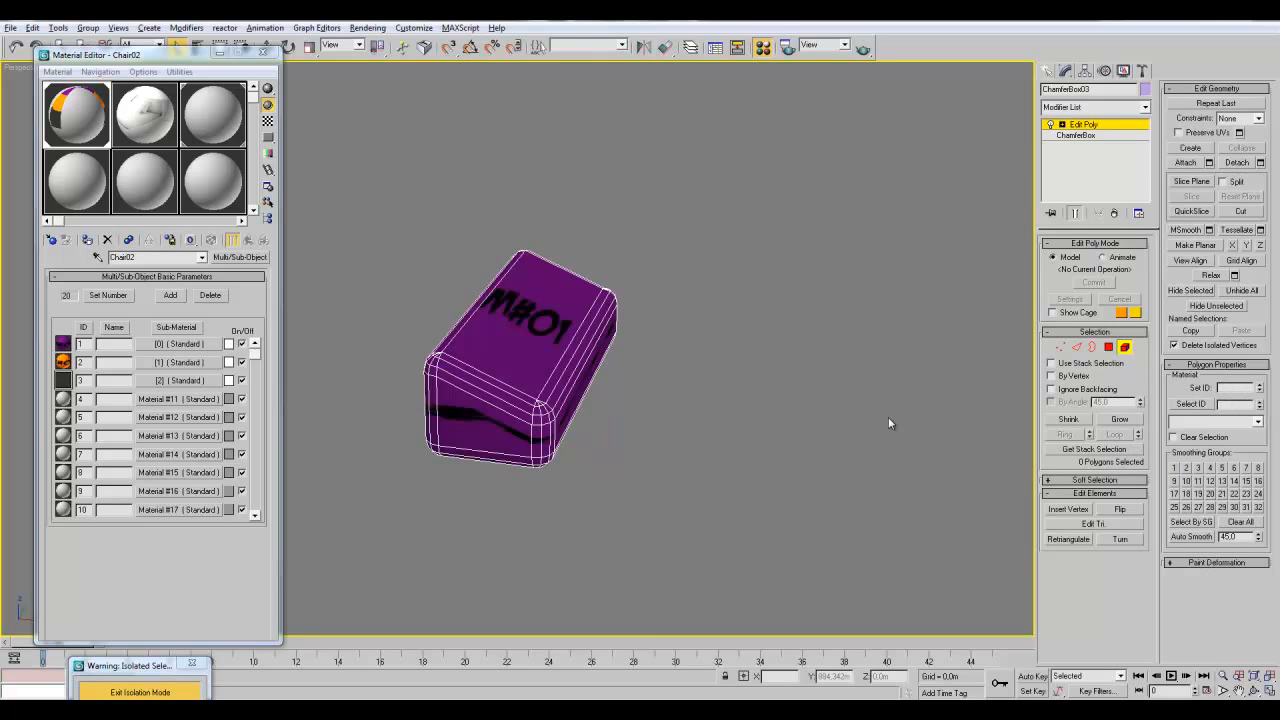
key("ctrl+a")
left_click(1257, 421)
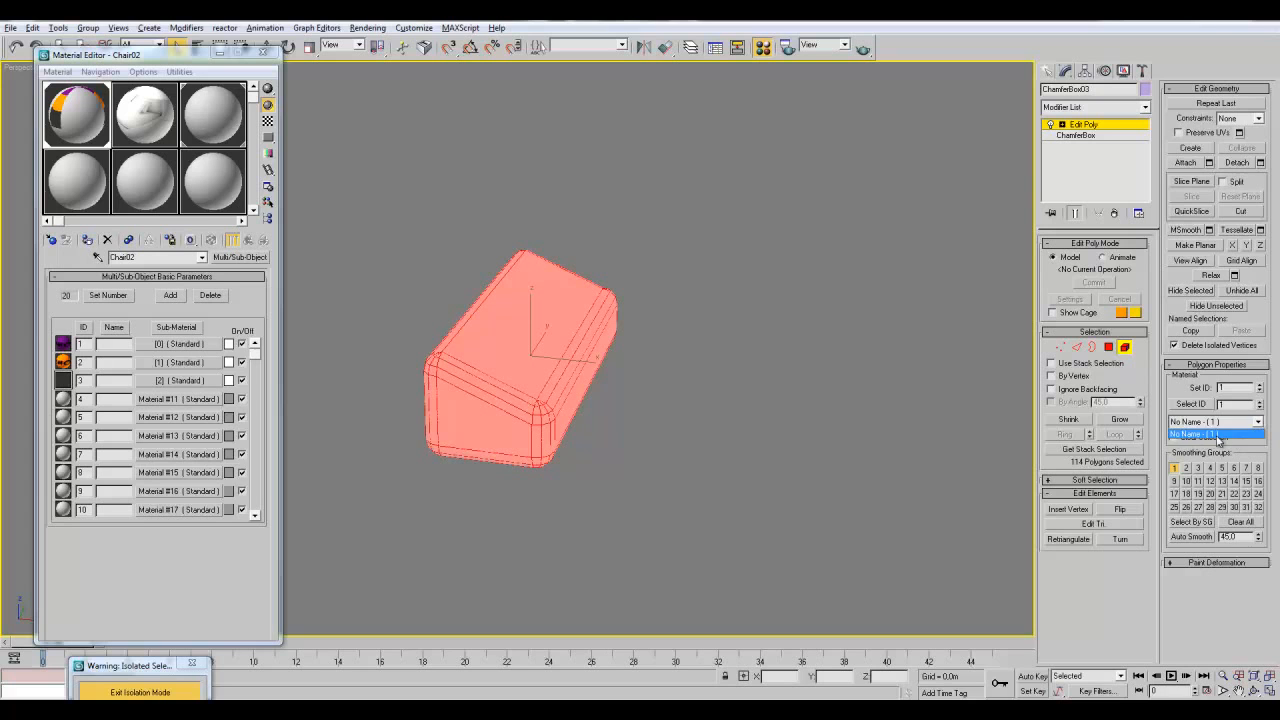
left_click(1218, 436)
- Rename the first sub-material to Arm Rest[0] and return to the Chair02 level
left_click(173, 346)
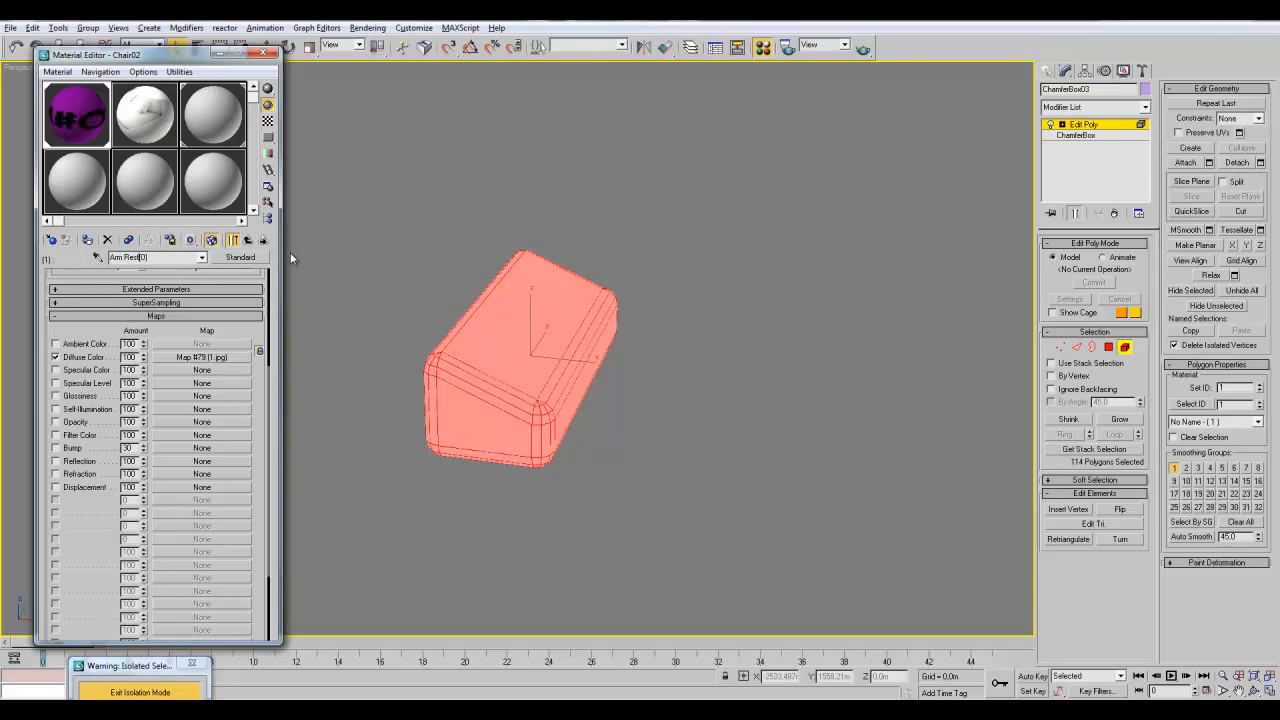
left_click(248, 240)
left_click(440, 266)
left_click(558, 288)
- Check the armrest element's material ID and its name in the ID list again, then deselect the element
left_click(1240, 398)
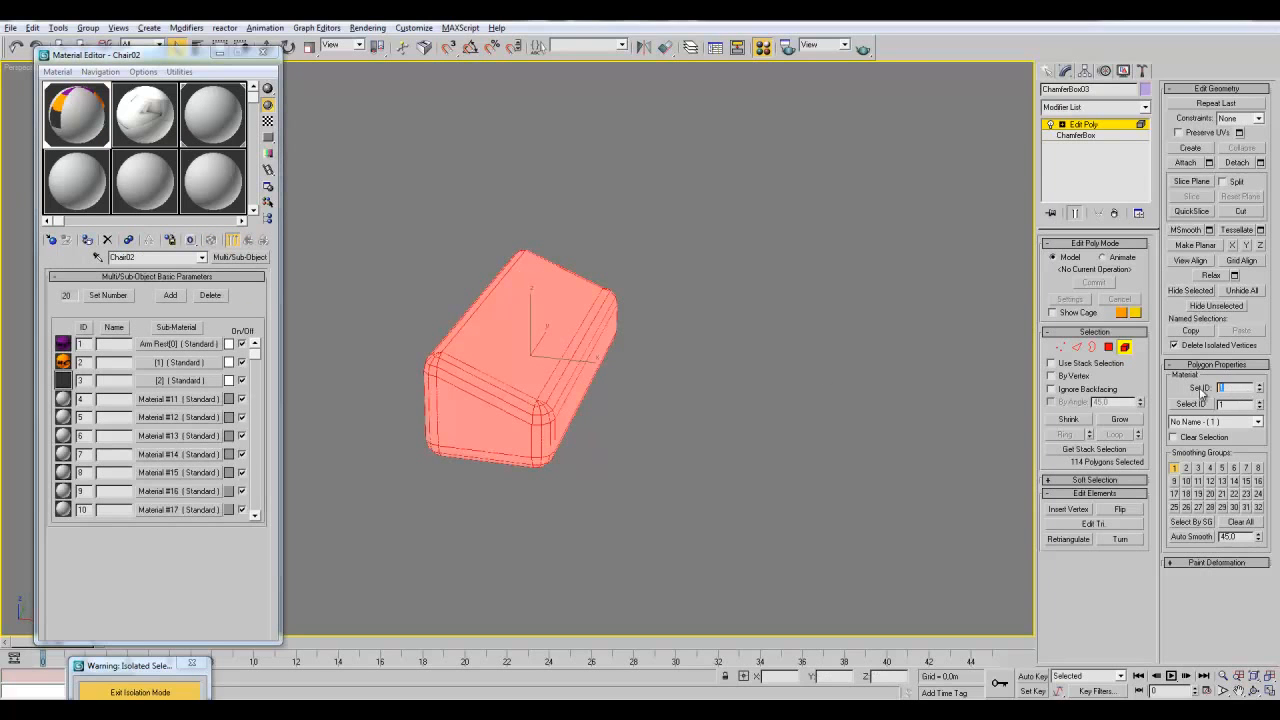
left_click(1212, 420)
left_click(1191, 433)
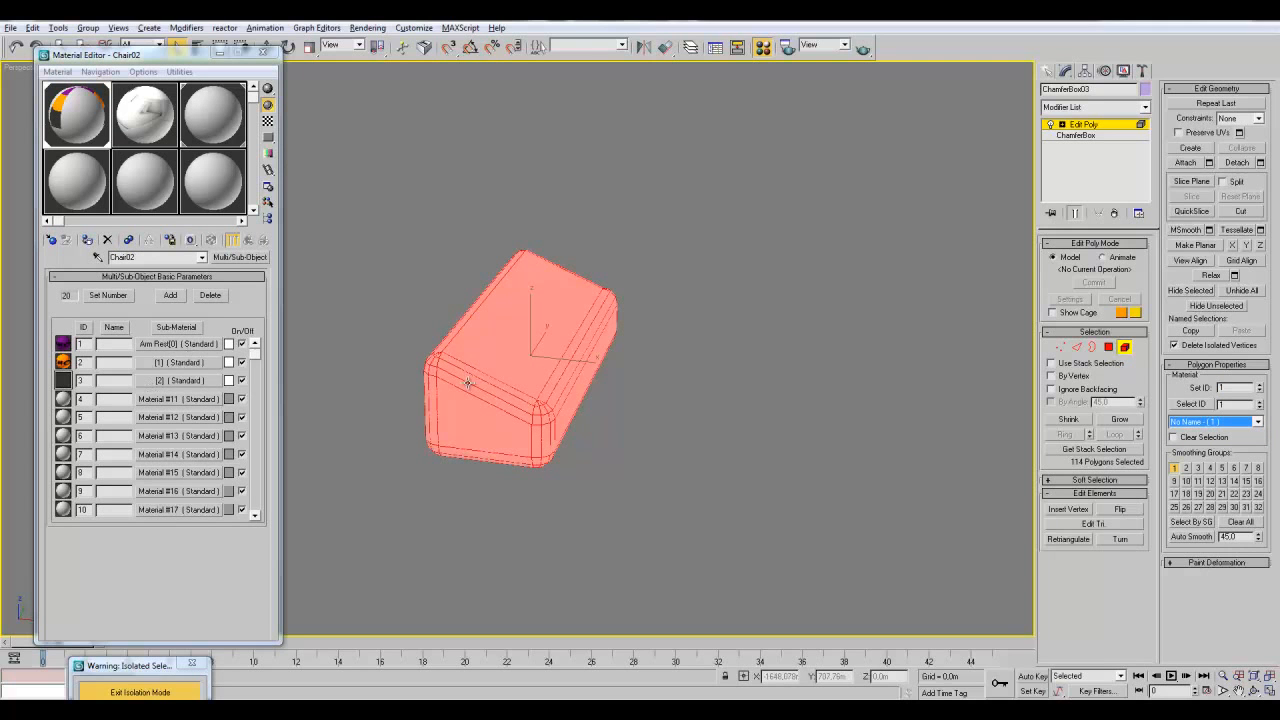
left_click(352, 374)
middle_click_drag(851, 517, 786, 547)
left_click(477, 394)
middle_click_drag(740, 370, 740, 399)
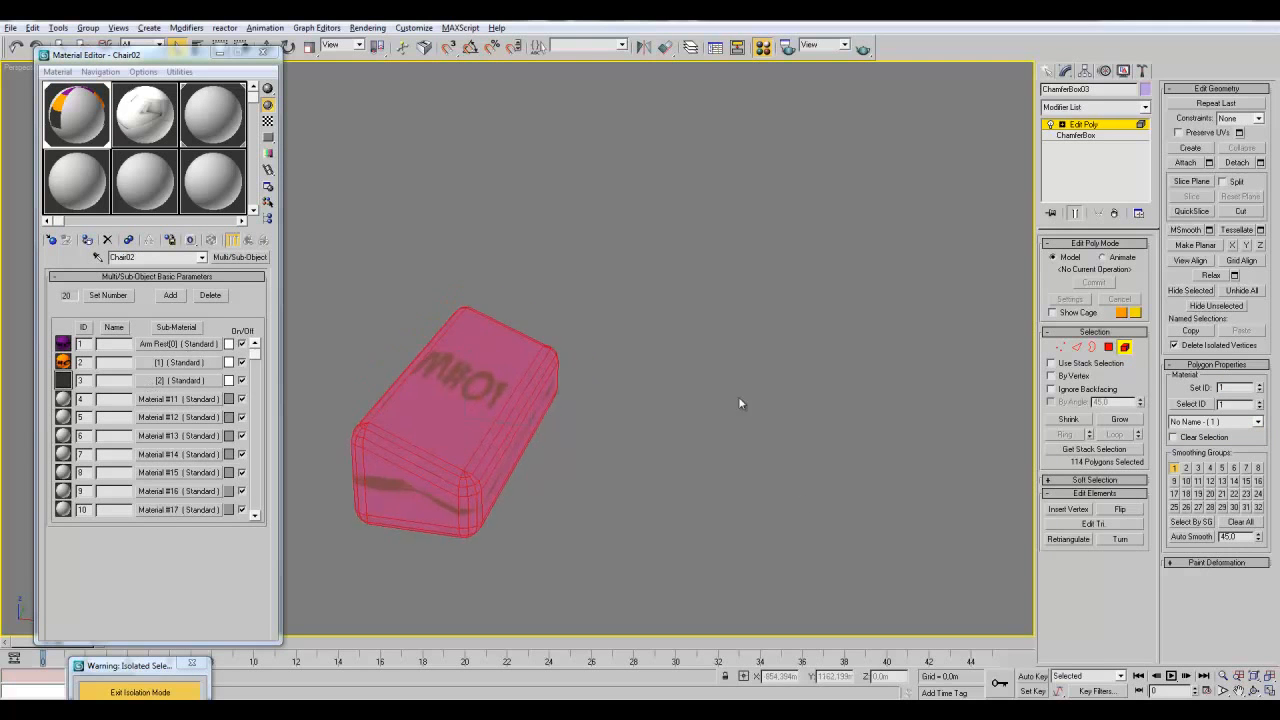
left_click(659, 388)
middle_click_drag(625, 409, 725, 390)
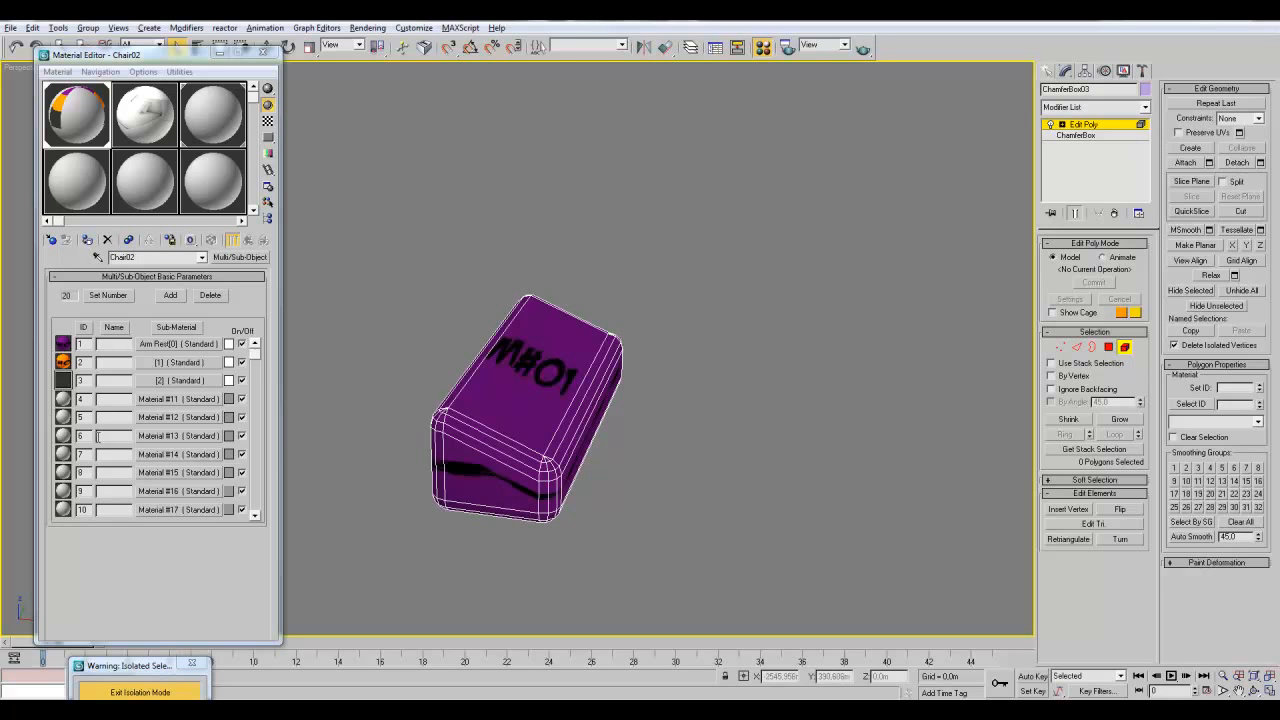
- Select and deselect the armrest element once more, then leave element editing
left_click(514, 383)
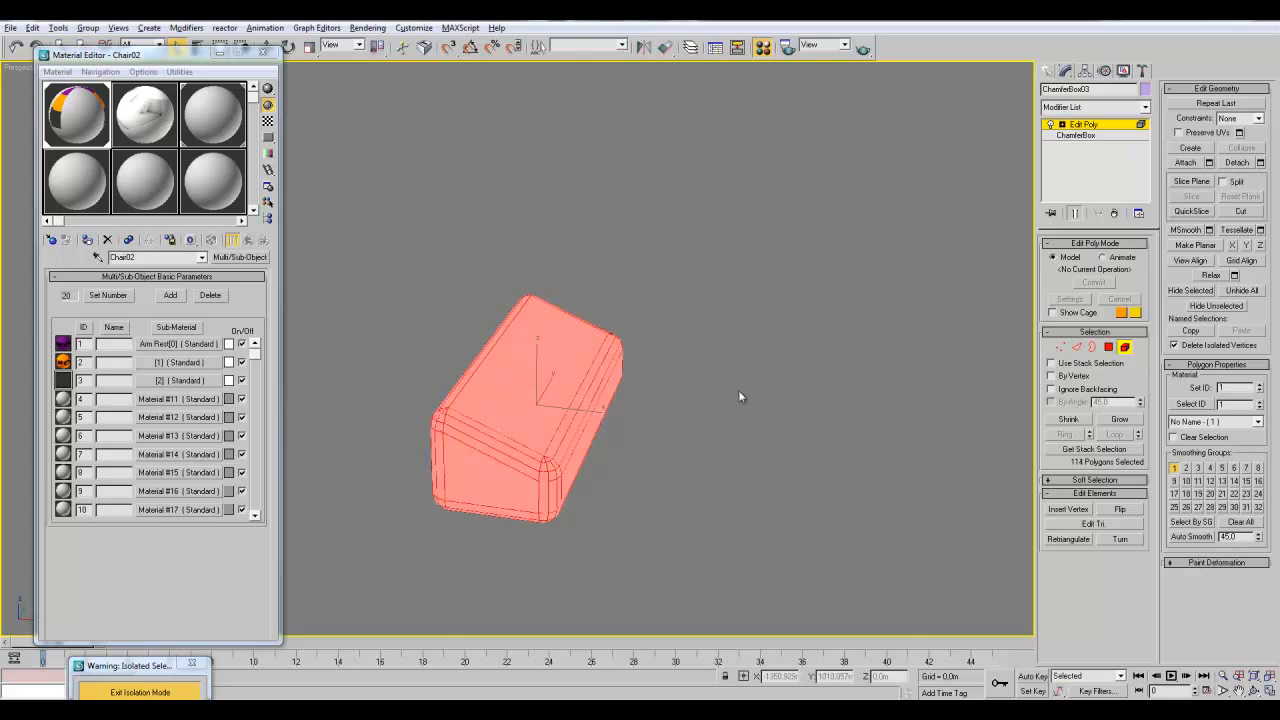
left_click(739, 392)
left_click(1099, 126)
left_click(676, 402)
left_click(598, 420)
left_click(628, 433)
left_click(503, 415)
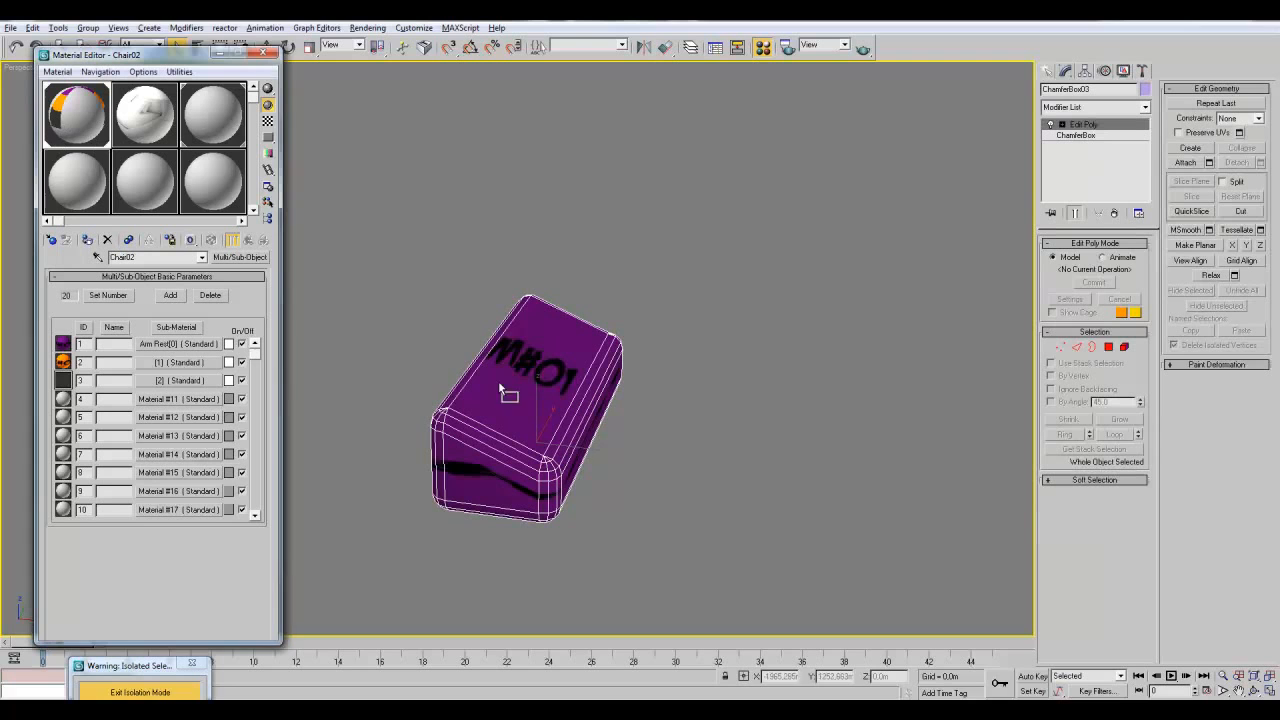
- Toggle the viewport display of the Arm Rest[0] sub-material's map, then return to the Chair02 level
left_click(174, 344)
left_click(210, 241)
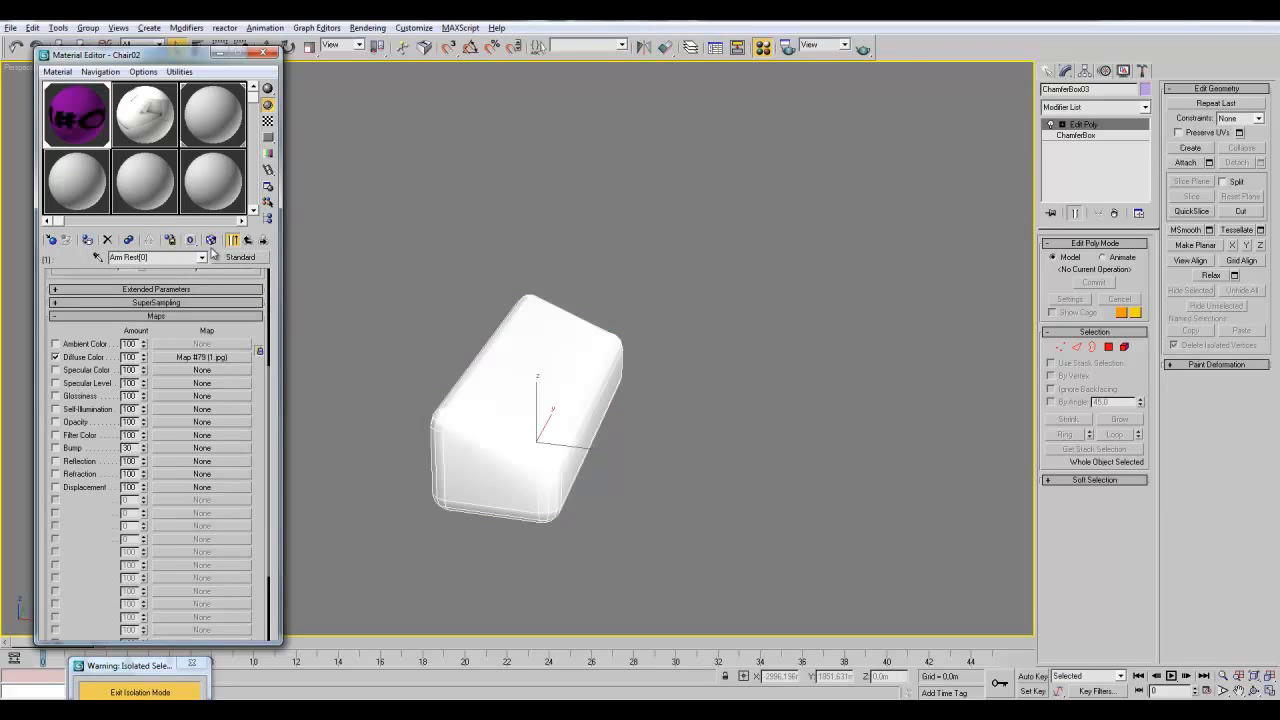
left_click(248, 240)
left_click(515, 351)
left_click(1061, 124)
left_click(1061, 124)
- Look into sub-material 2 and through the list of the Chair02 sub-materials
left_click(160, 362)
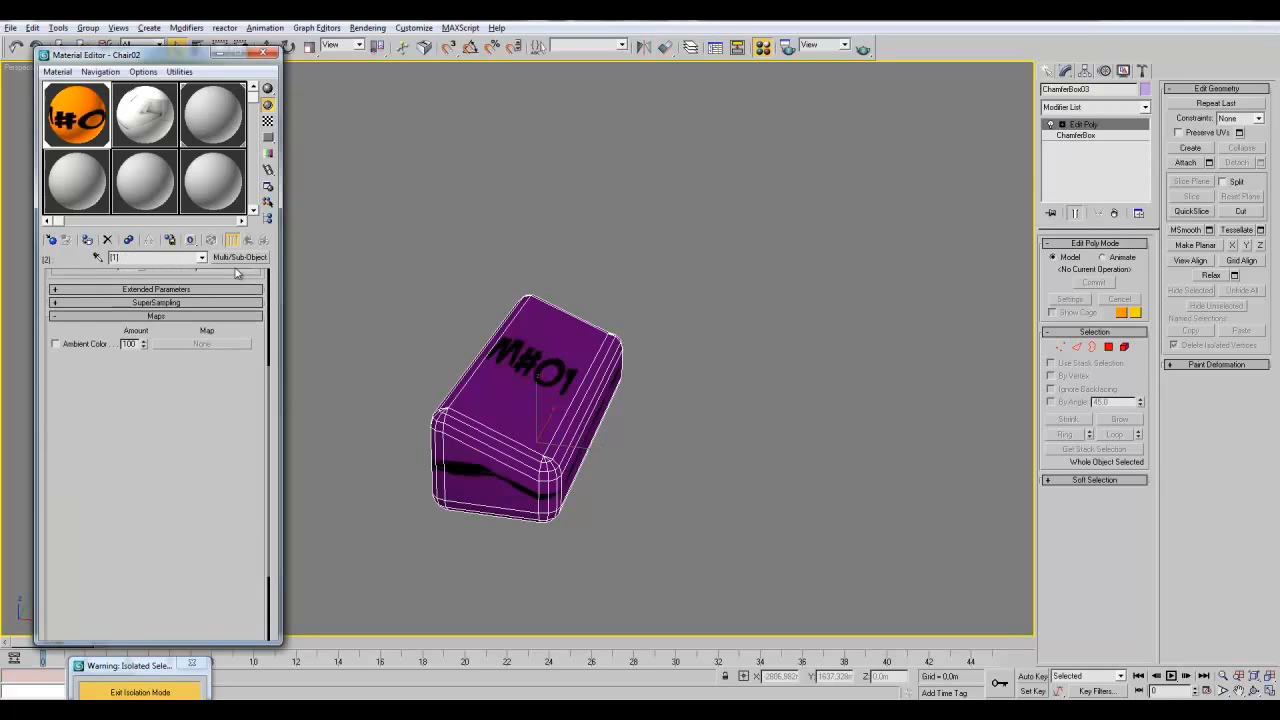
left_click(248, 240)
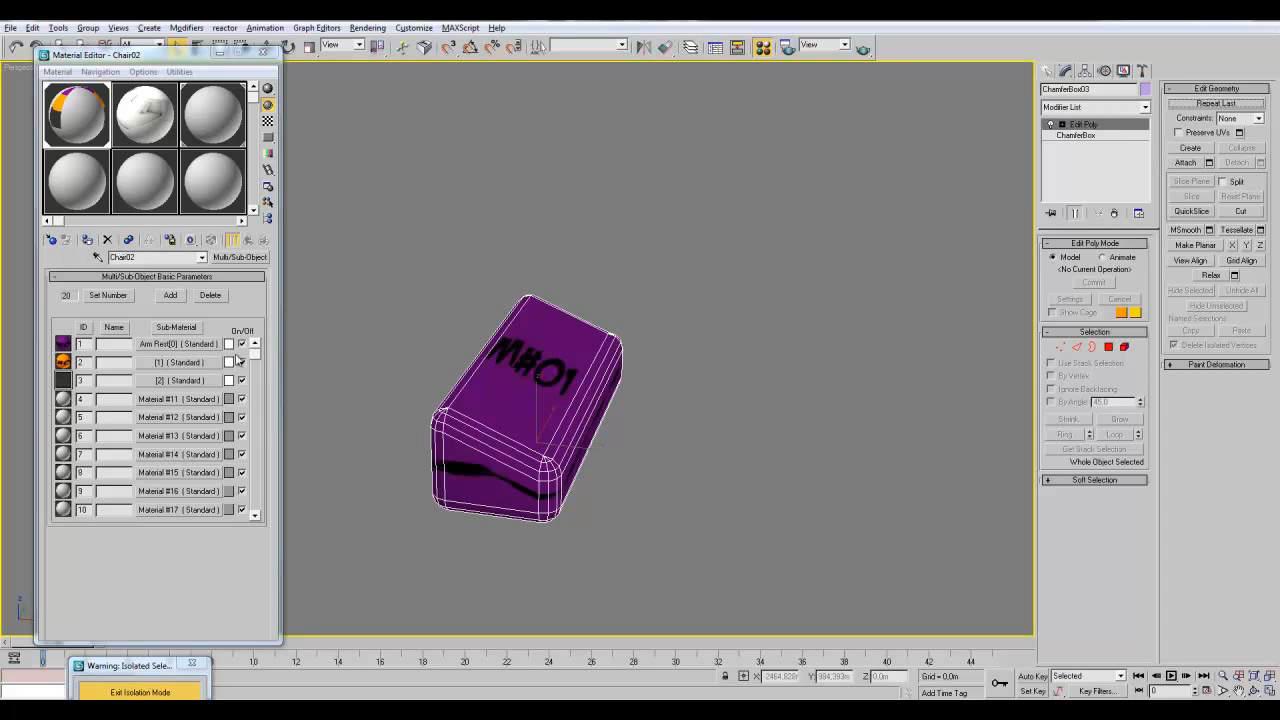
left_click_drag(255, 358, 257, 381)
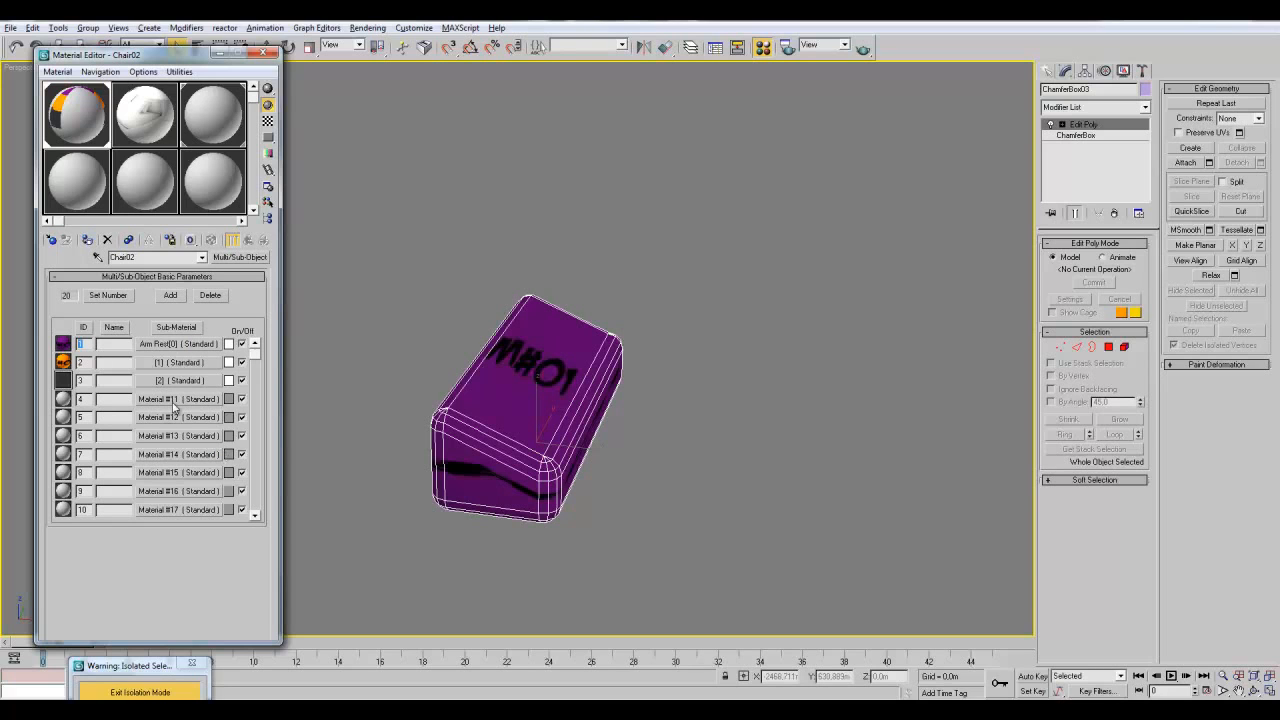
mouse_move(257, 355)
left_mouse_down()
mouse_move(264, 472)
mouse_move(272, 354)
left_mouse_up()
mouse_move(259, 355)
left_mouse_down()
mouse_move(269, 490)
mouse_move(276, 338)
left_mouse_up()
- Copy the first sub-material's white colour and paste it onto the sub-materials with IDs 4 to 7
right_click(230, 347)
left_click(239, 354)
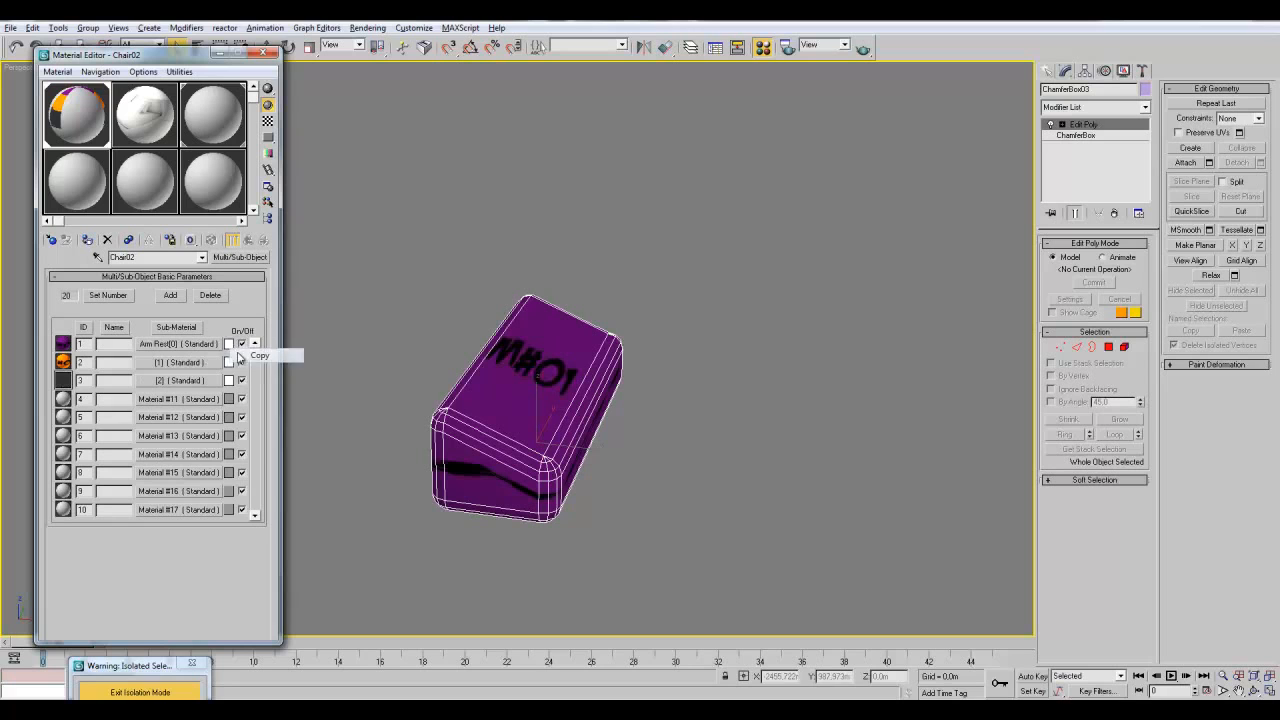
right_click(230, 343)
left_click(258, 353)
right_click(230, 345)
left_click(260, 354)
right_click(231, 399)
left_click(260, 421)
right_click(231, 415)
left_click(260, 438)
right_click(231, 442)
left_click(257, 468)
right_click(230, 455)
left_click(257, 479)
- Paste the copied white colour onto the sub-materials with IDs 8 to 11
left_click_drag(260, 353, 260, 388)
right_click(231, 441)
left_click(258, 465)
right_click(232, 455)
left_click(258, 480)
right_click(232, 472)
left_click(258, 497)
right_click(232, 491)
left_click(258, 516)
- Paste the copied white colour onto the sub-materials with IDs 12 to 16
left_click_drag(257, 385, 261, 453)
right_click(231, 441)
left_click(258, 462)
right_click(232, 454)
left_click(258, 478)
right_click(232, 472)
left_click(259, 496)
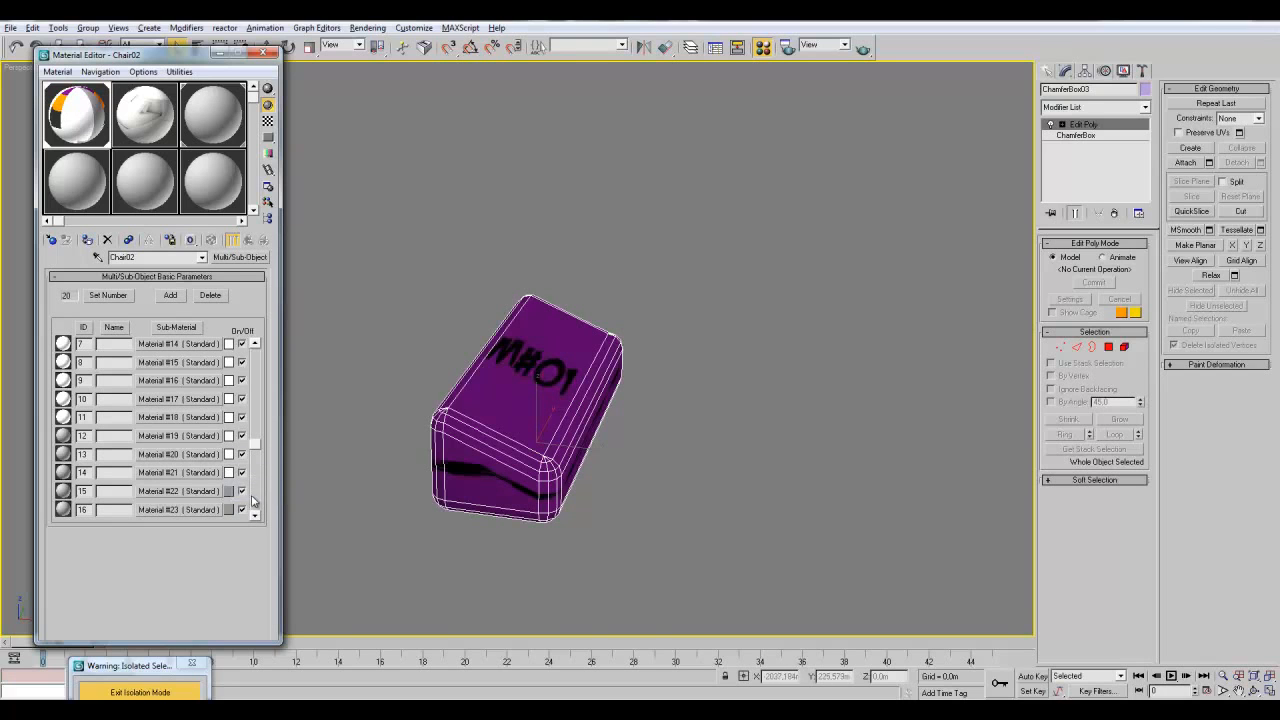
right_click(231, 493)
left_click(259, 516)
right_click(226, 508)
left_click(257, 533)
- Paste the copied white colour onto the remaining sub-materials that follow ID 16
left_click_drag(259, 446, 261, 508)
right_click(232, 454)
left_click(258, 478)
right_click(232, 472)
right_click(226, 484)
left_click(255, 466)
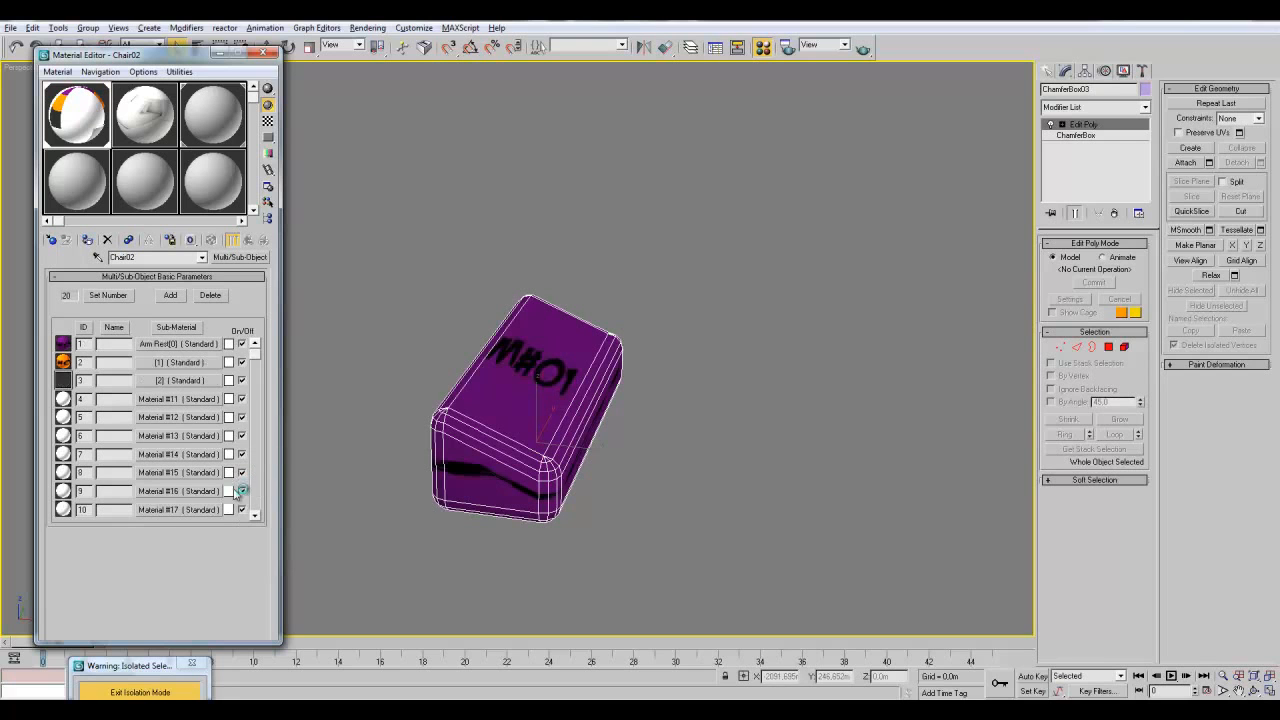
mouse_move(254, 358)
left_mouse_down()
mouse_move(257, 512)
mouse_move(270, 343)
left_mouse_up()
right_click(229, 488)
left_click(254, 509)
right_click(233, 509)
left_click(263, 532)
- Rename the sub-material with ID 4 to [3] and return to the Chair02 level
left_click(186, 400)
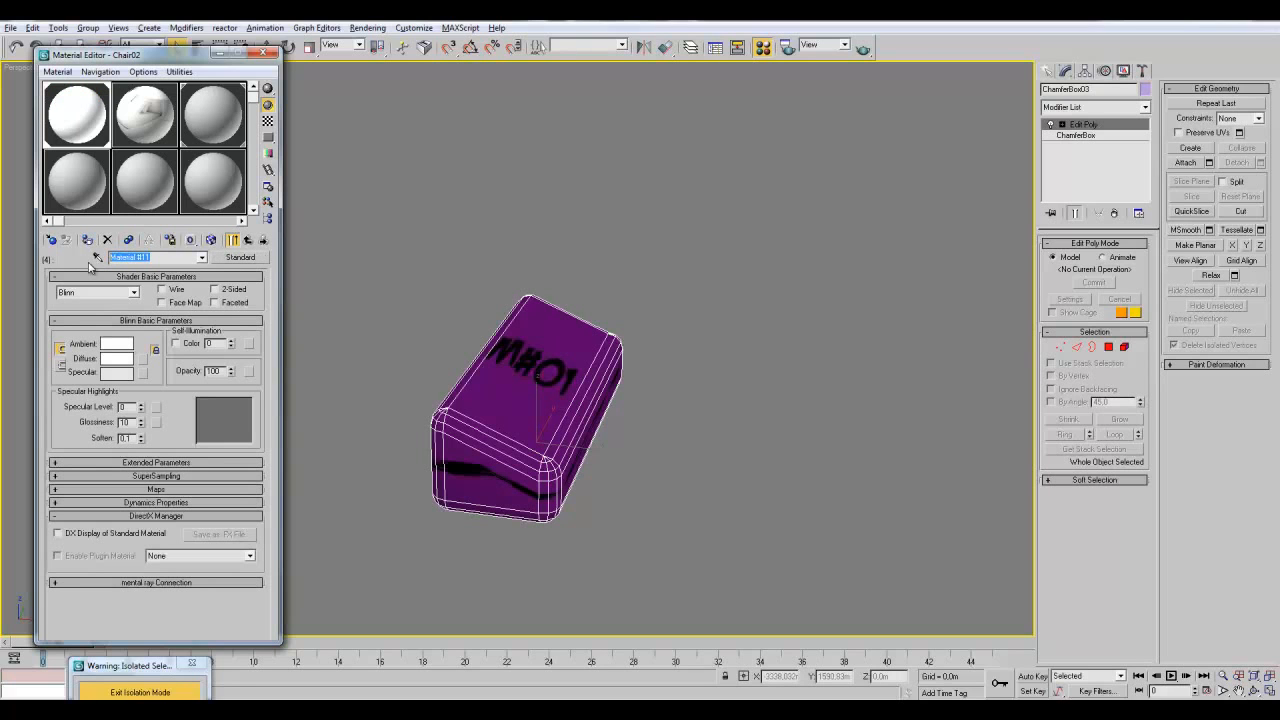
key("BackSpace")
left_click(248, 240)
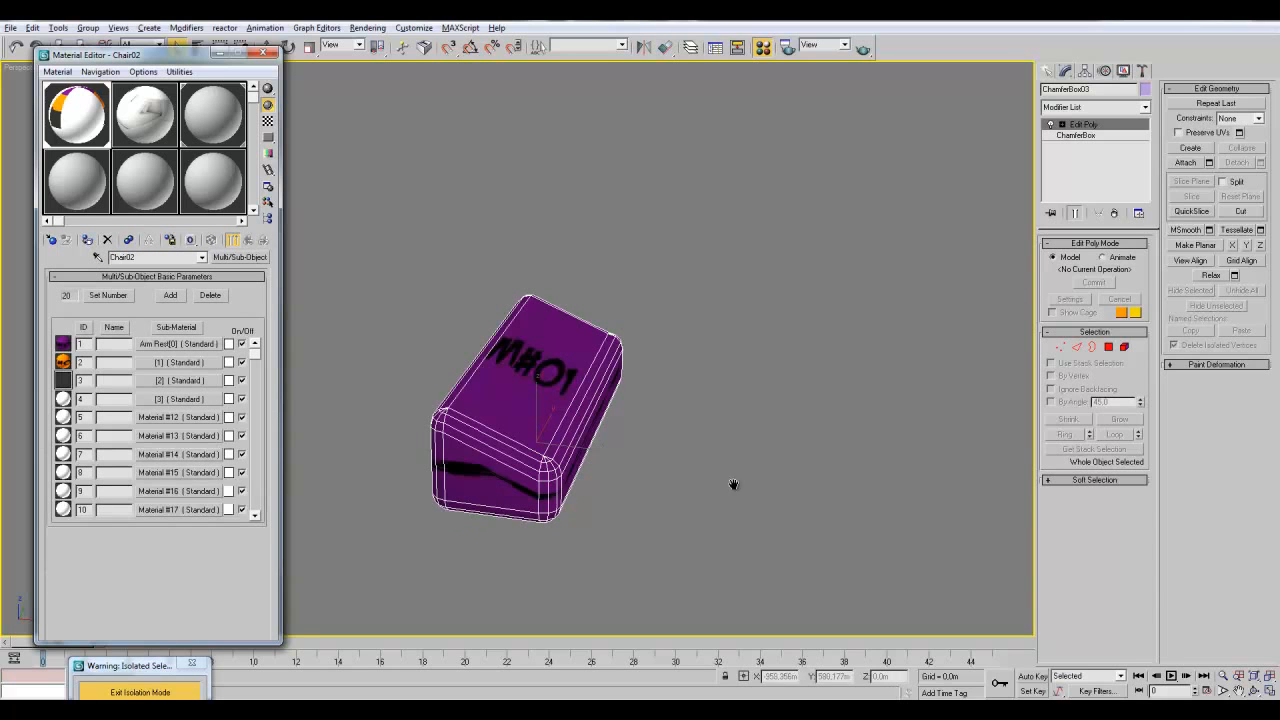
middle_click_drag(733, 485, 708, 502)
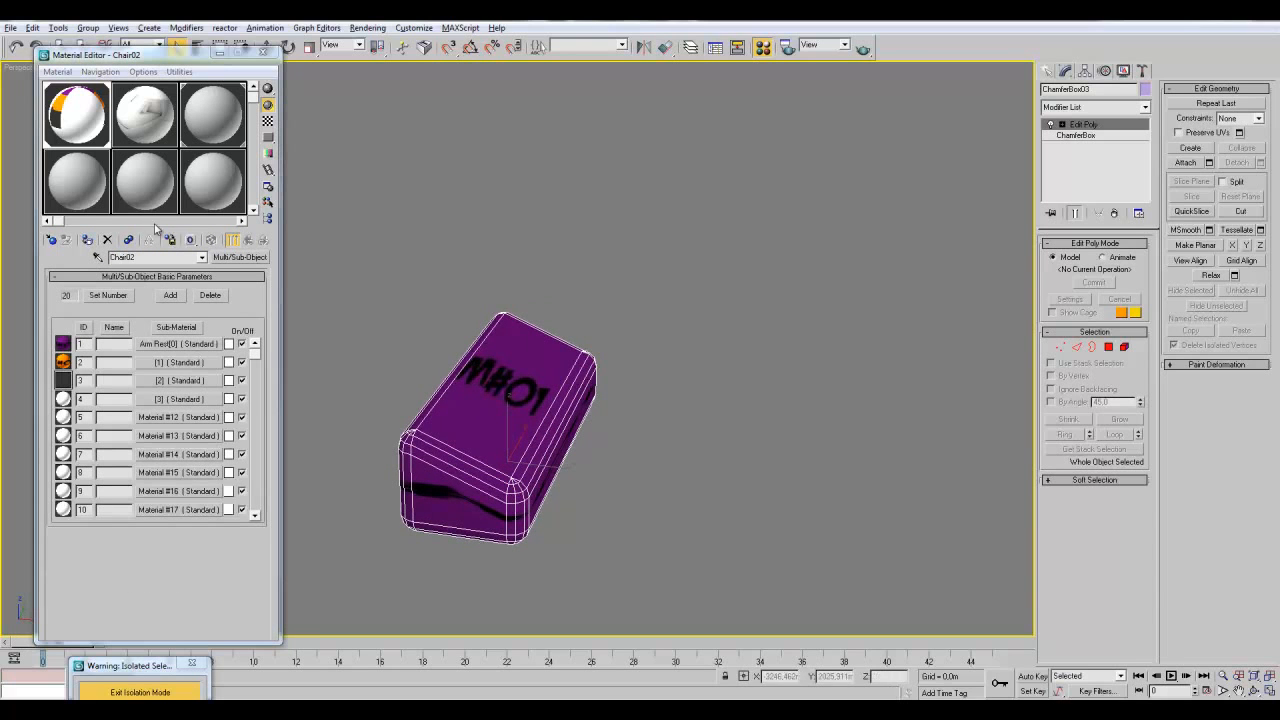
middle_click_drag(551, 506, 577, 510)
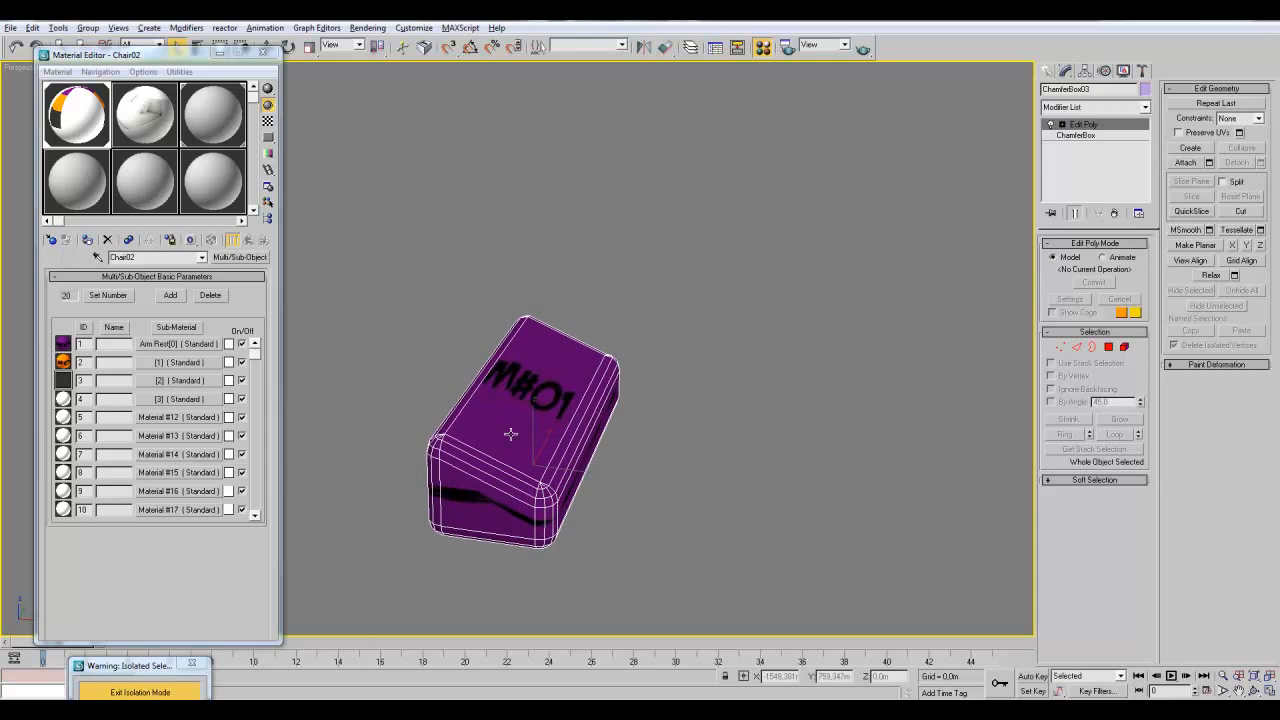
- Shorten the Arm Rest[0] sub-material's name to [0], then open the sd material
left_click(152, 344)
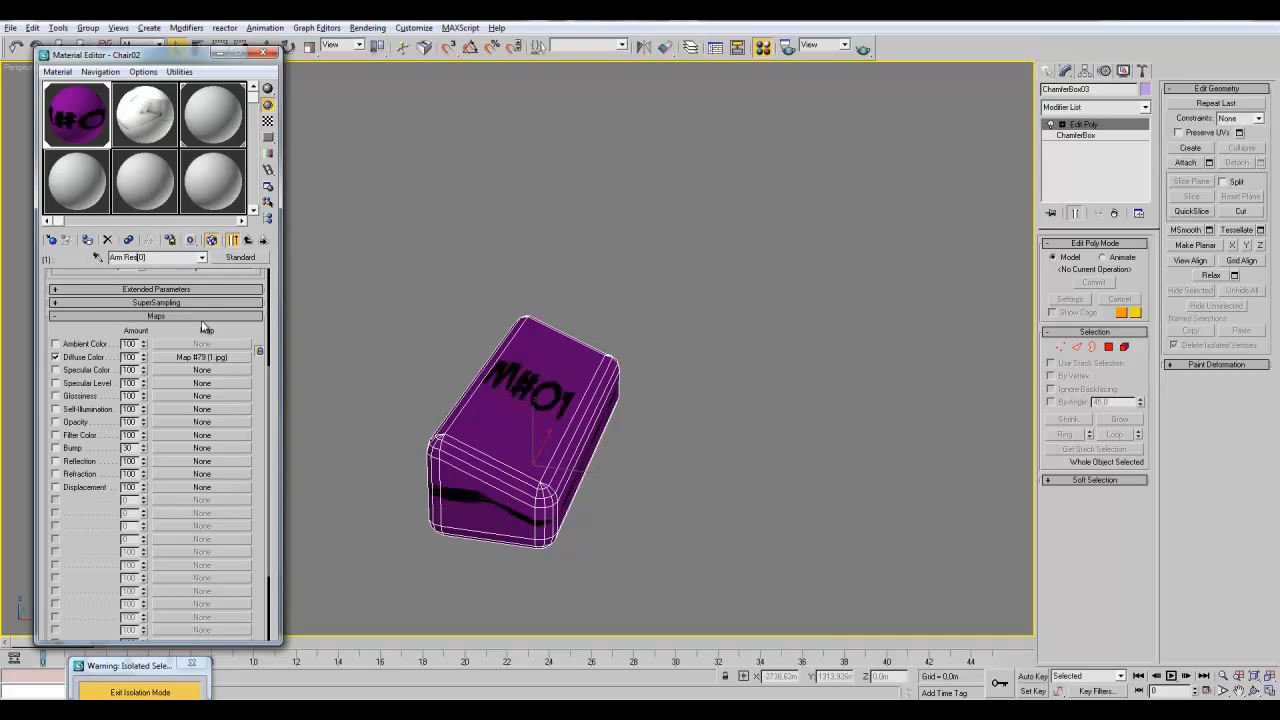
left_click(247, 241)
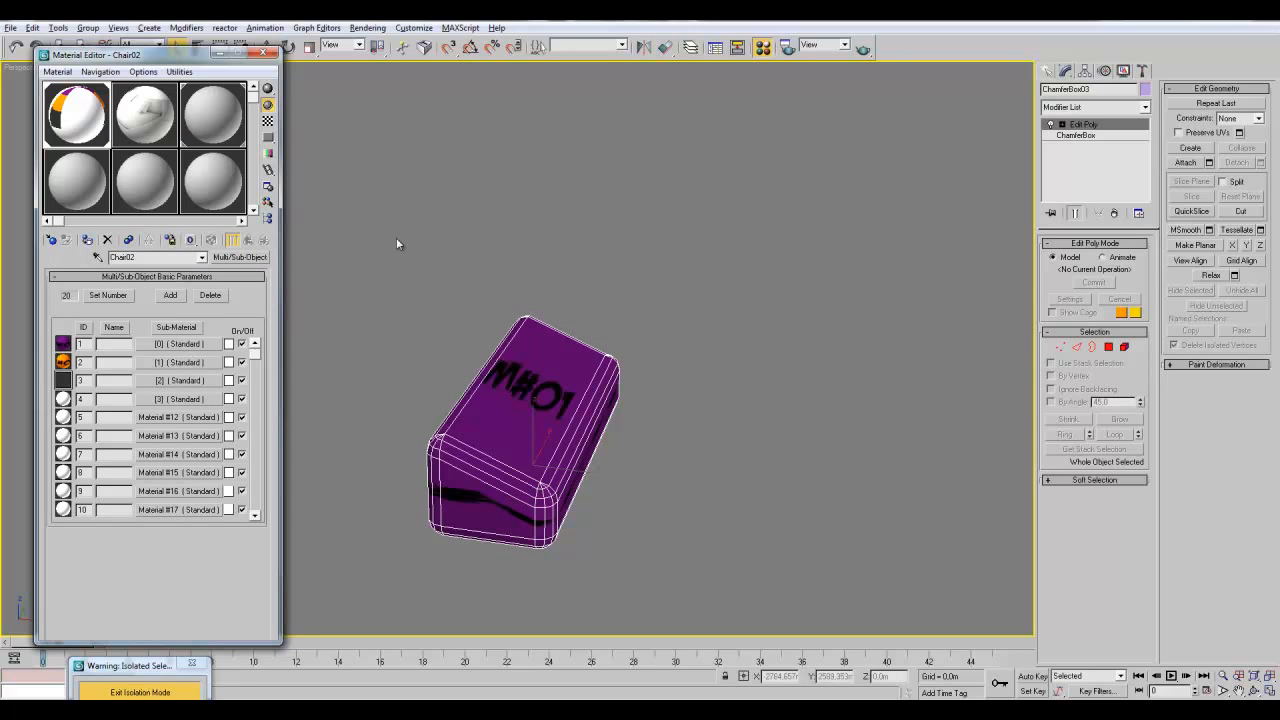
left_click(150, 111)
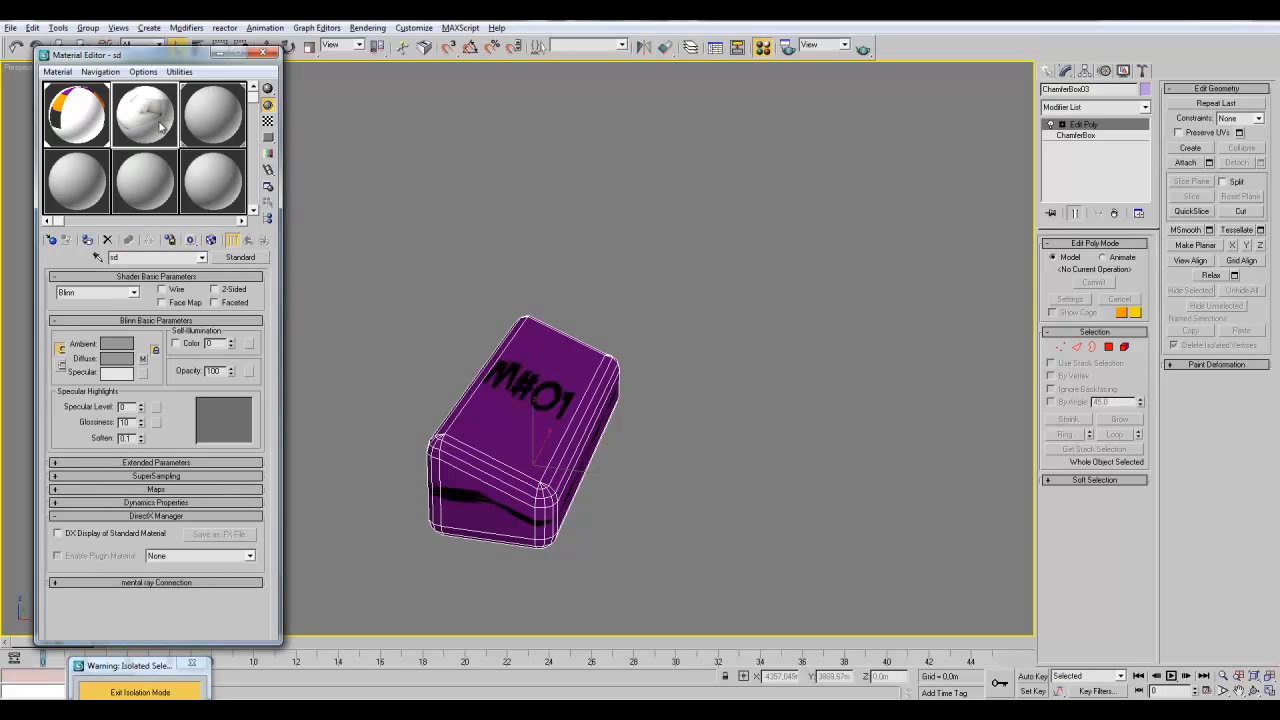
- Replace the sd material's diffuse bitmap with I:\Projects\cores\numeros2\7.jpg and apply the material to the armrest box
left_click(143, 358)
left_click(155, 445)
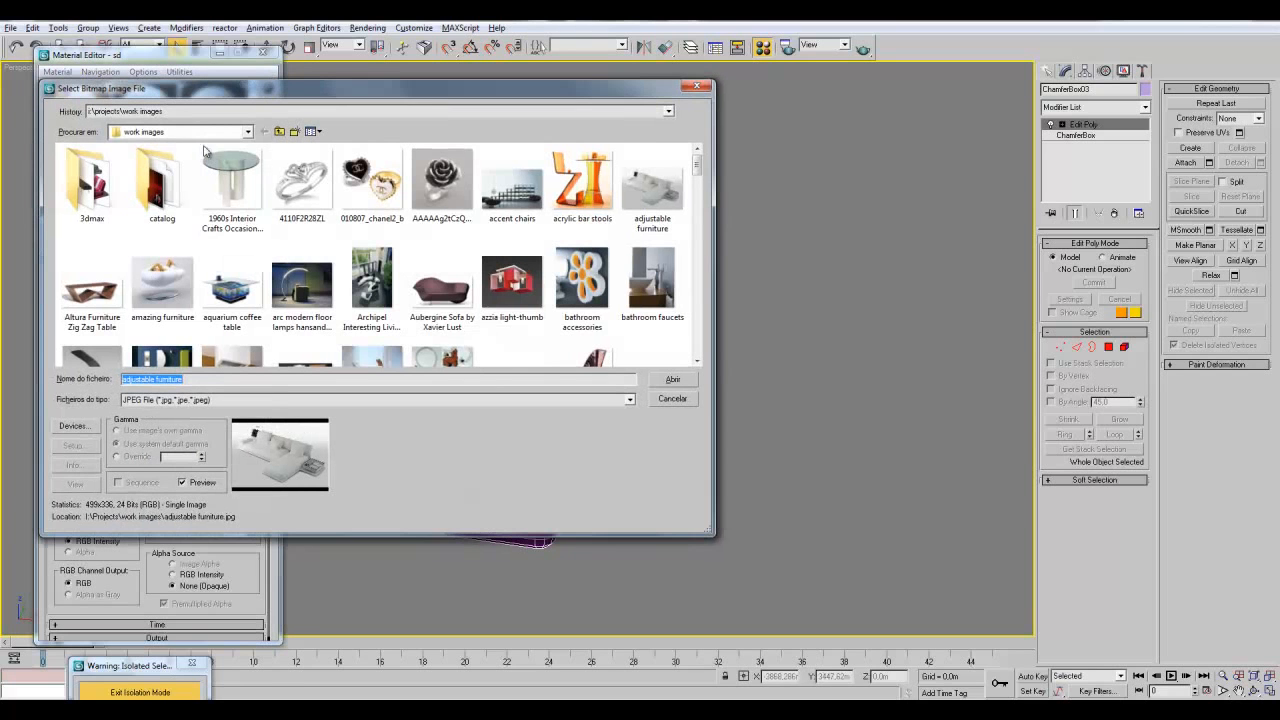
left_click(280, 132)
left_click(280, 132)
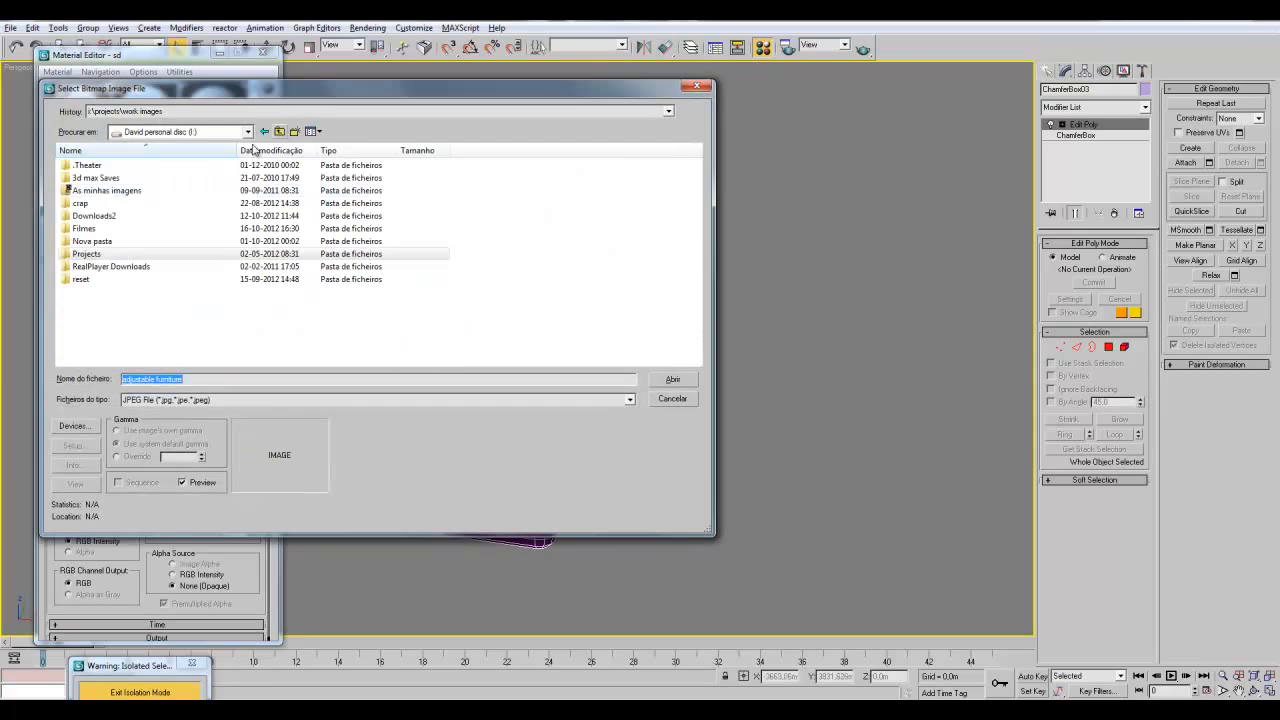
left_click(88, 254)
double_click(96, 256)
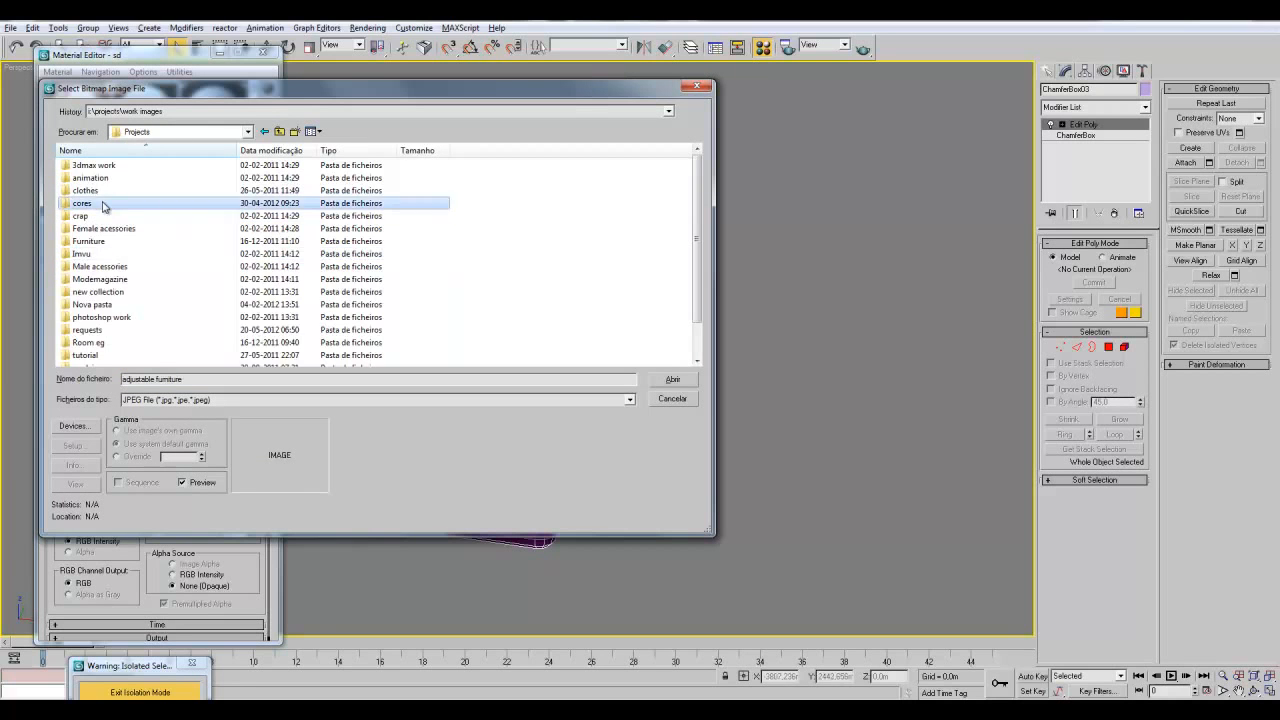
double_click(95, 204)
double_click(117, 180)
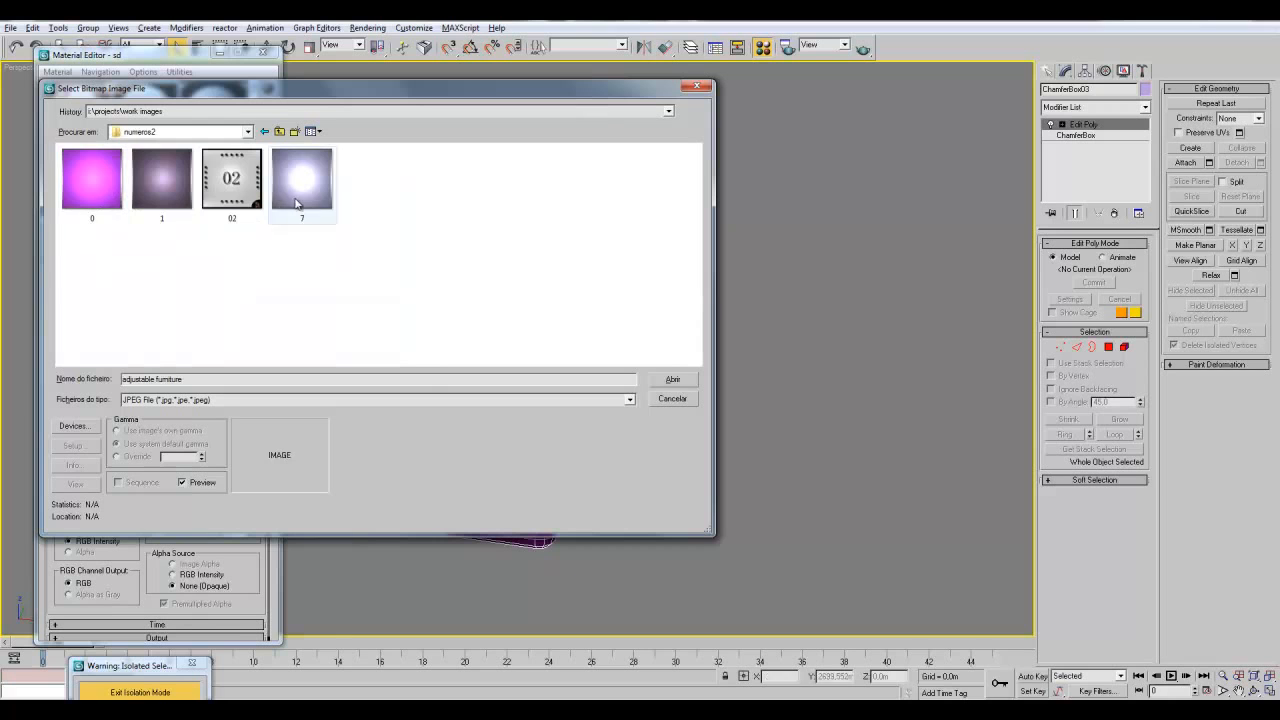
left_click(290, 202)
double_click(290, 202)
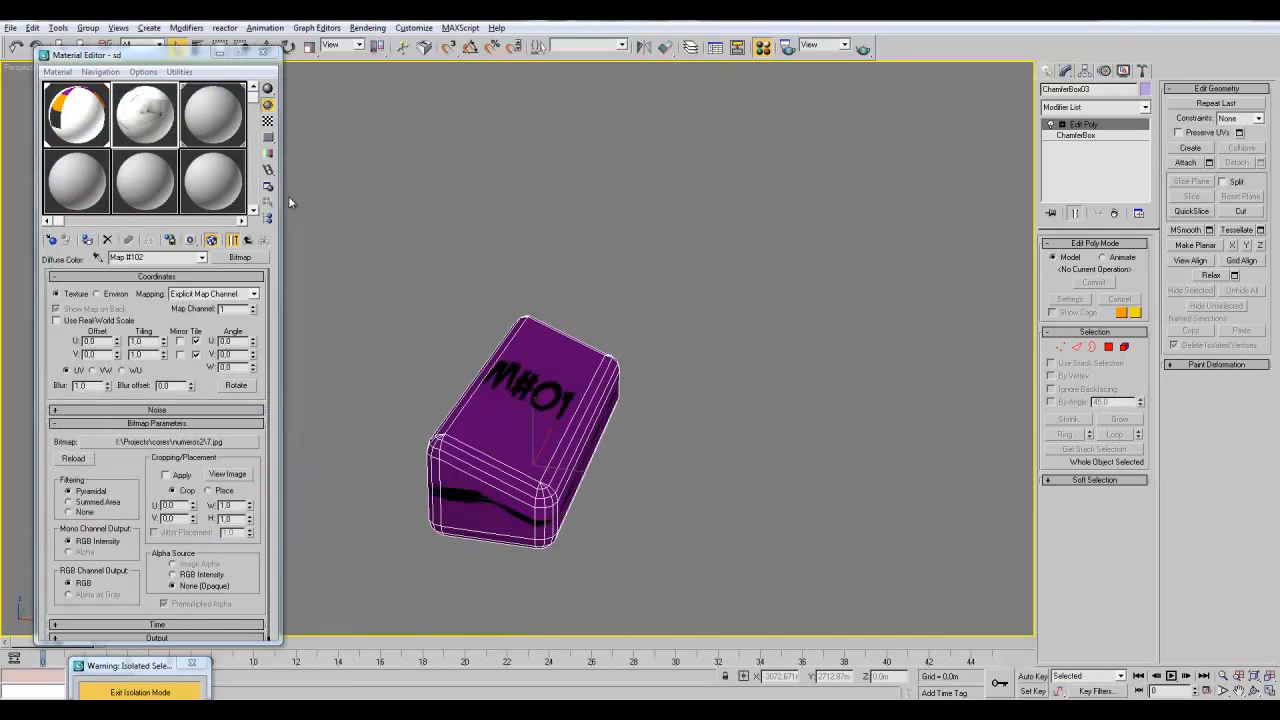
left_click_drag(148, 118, 515, 400)
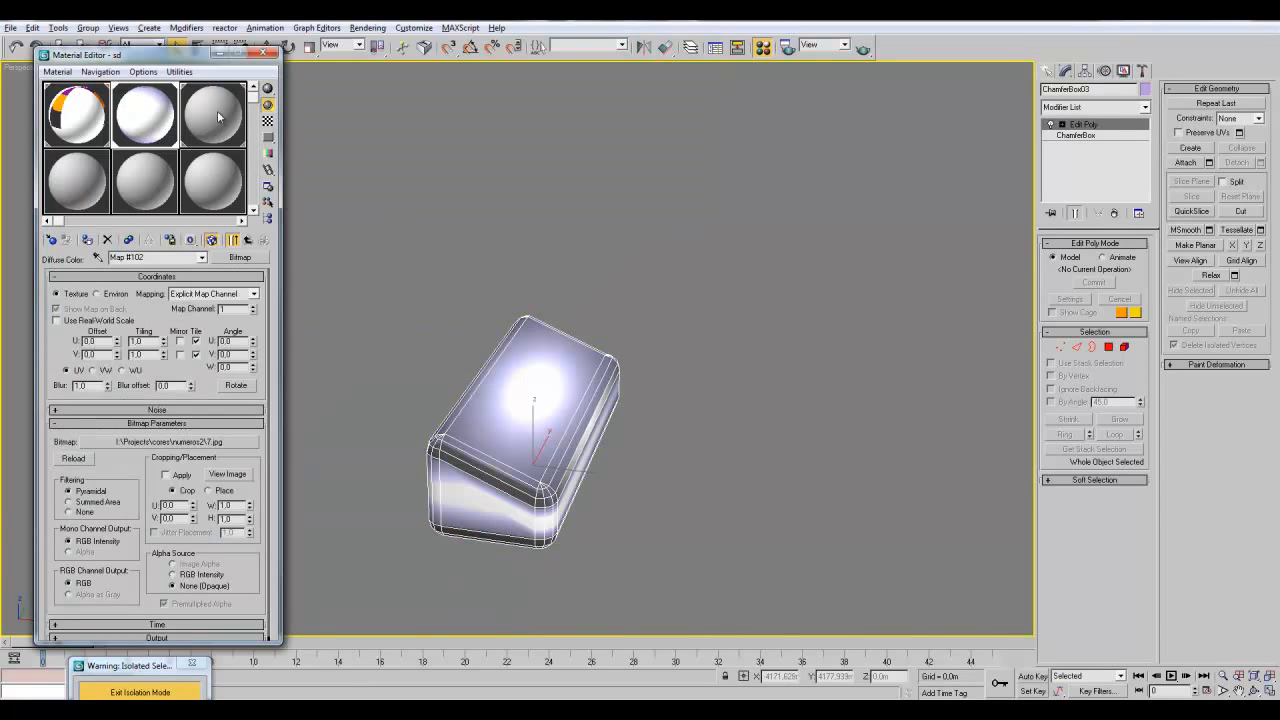
- Add a Bitmap to the 03 - Default material's diffuse colour and browse to the personal disc (I:) for the image
left_click(248, 240)
left_click(143, 356)
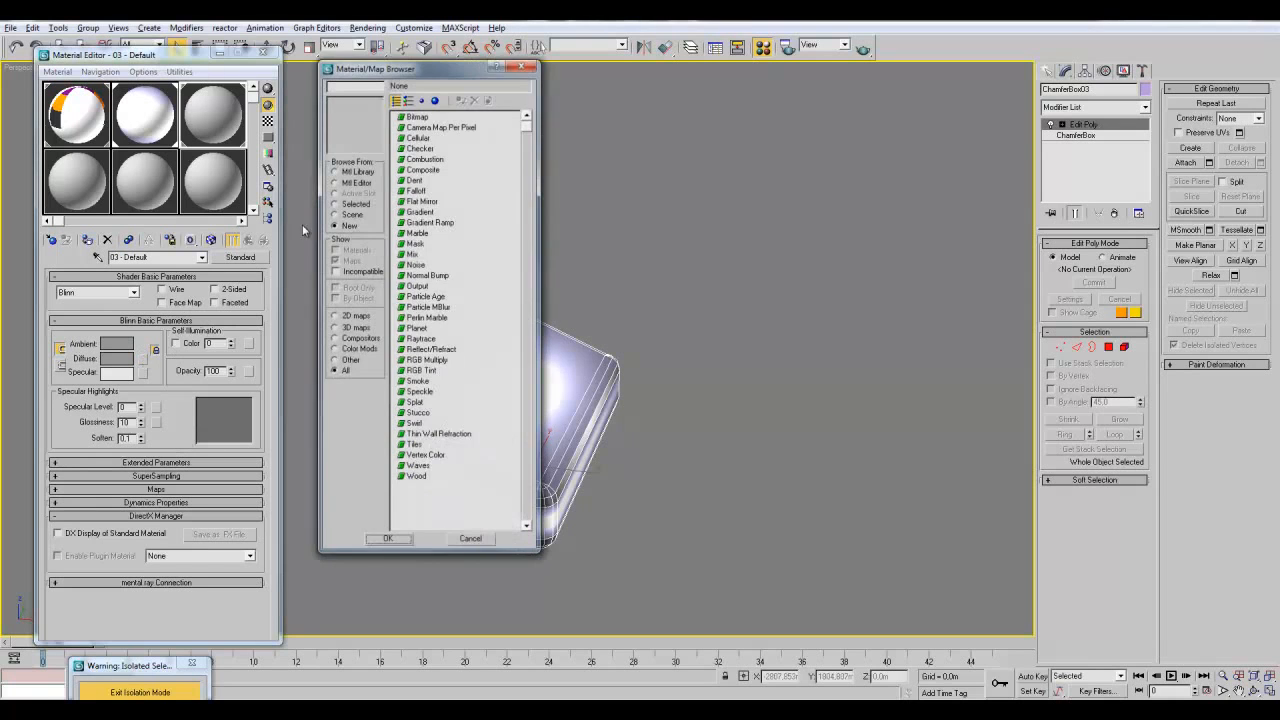
double_click(417, 123)
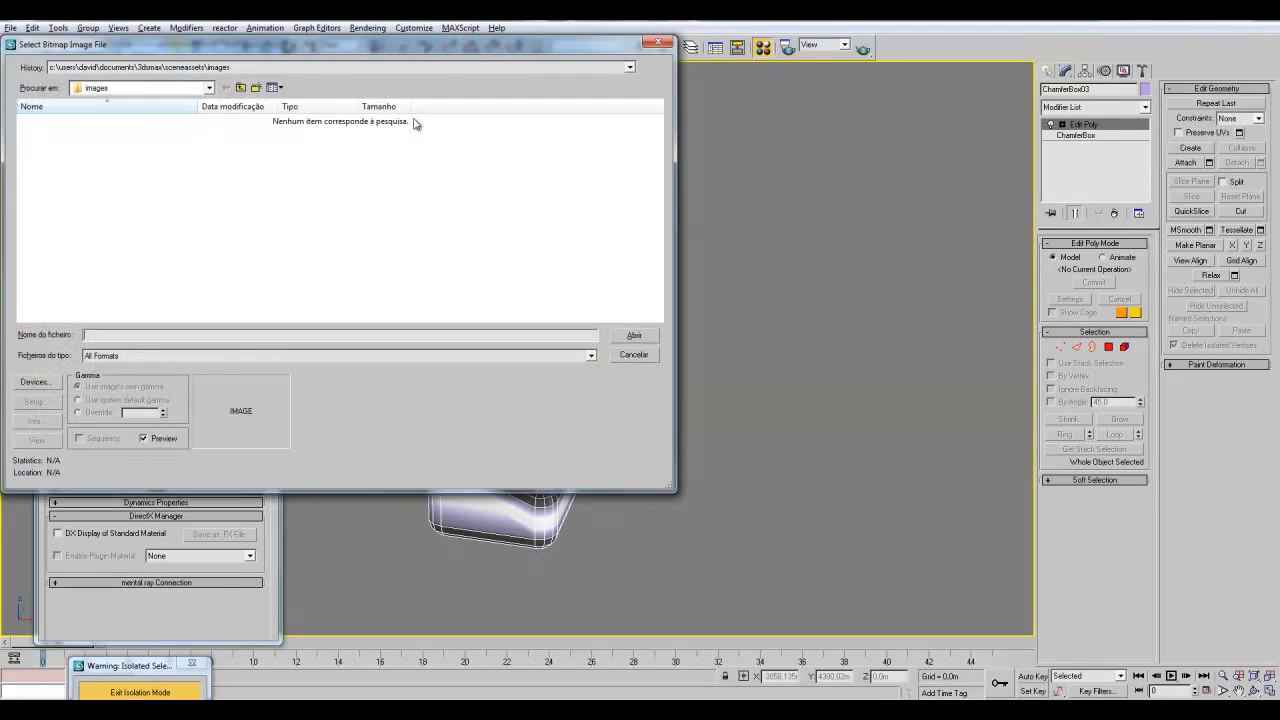
left_click(240, 87)
left_click(208, 87)
scroll(136, 148, "up", 3)
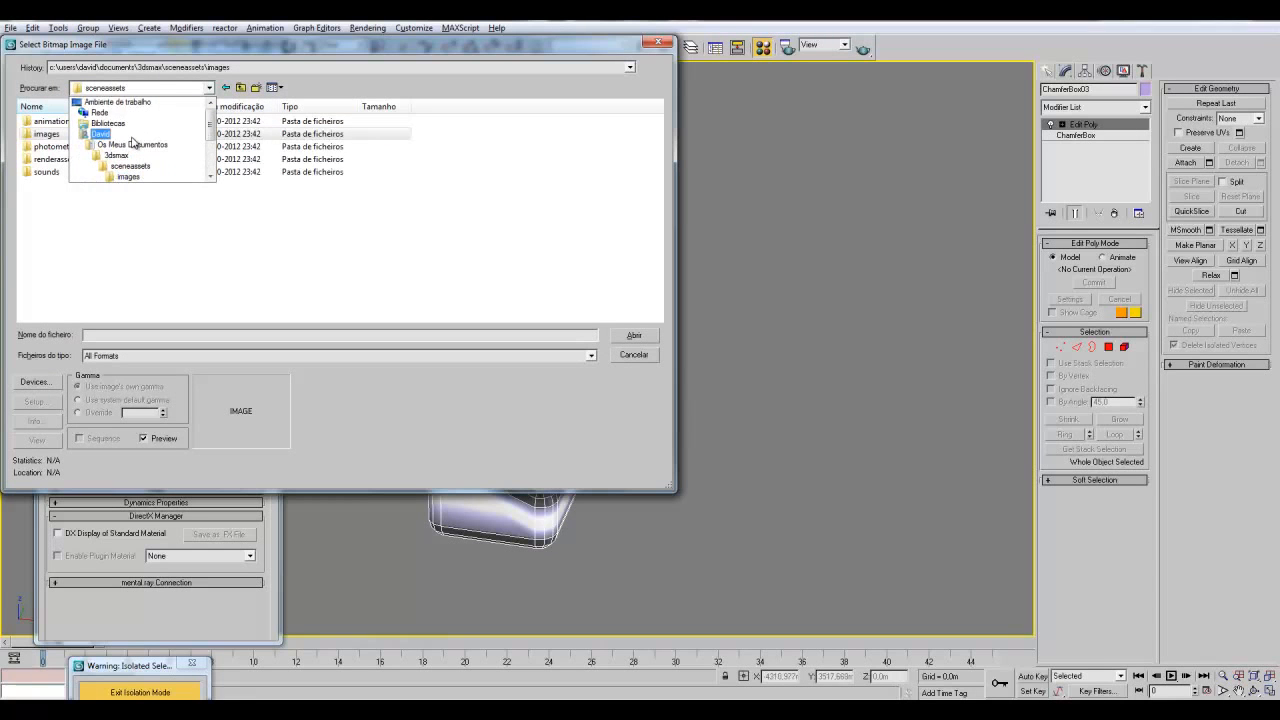
left_click(118, 103)
left_click(146, 89)
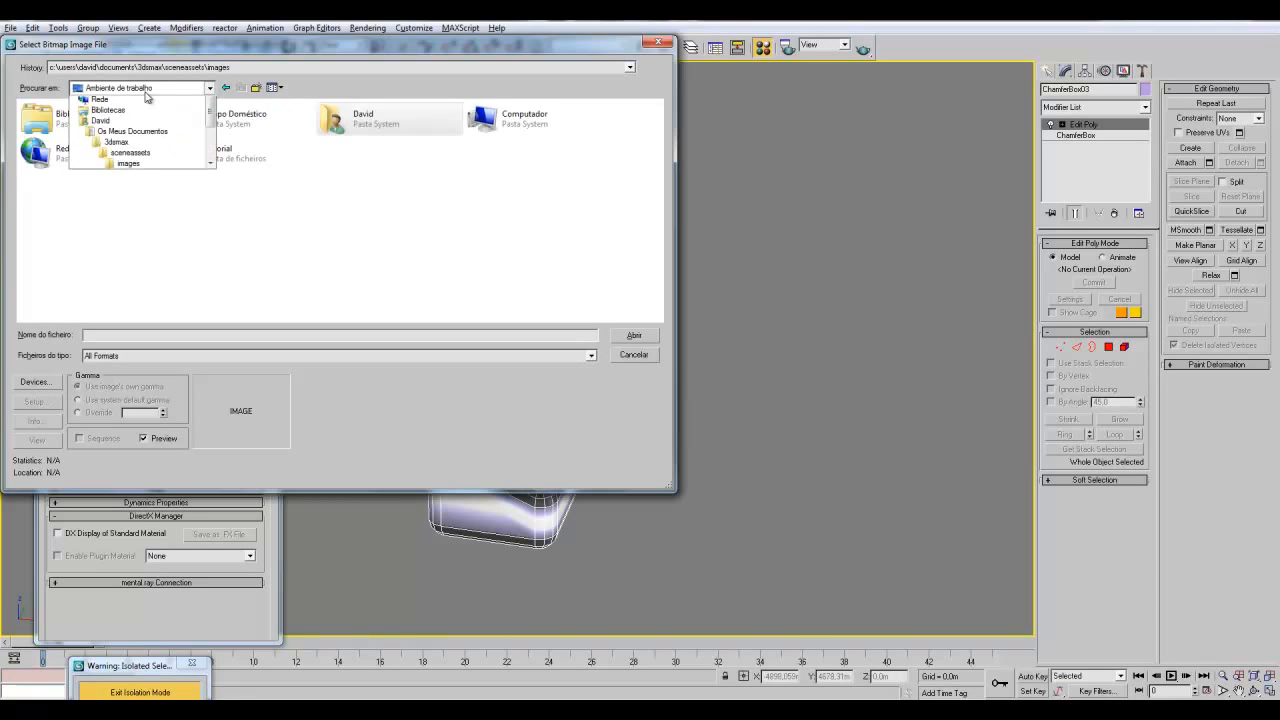
left_click(121, 184)
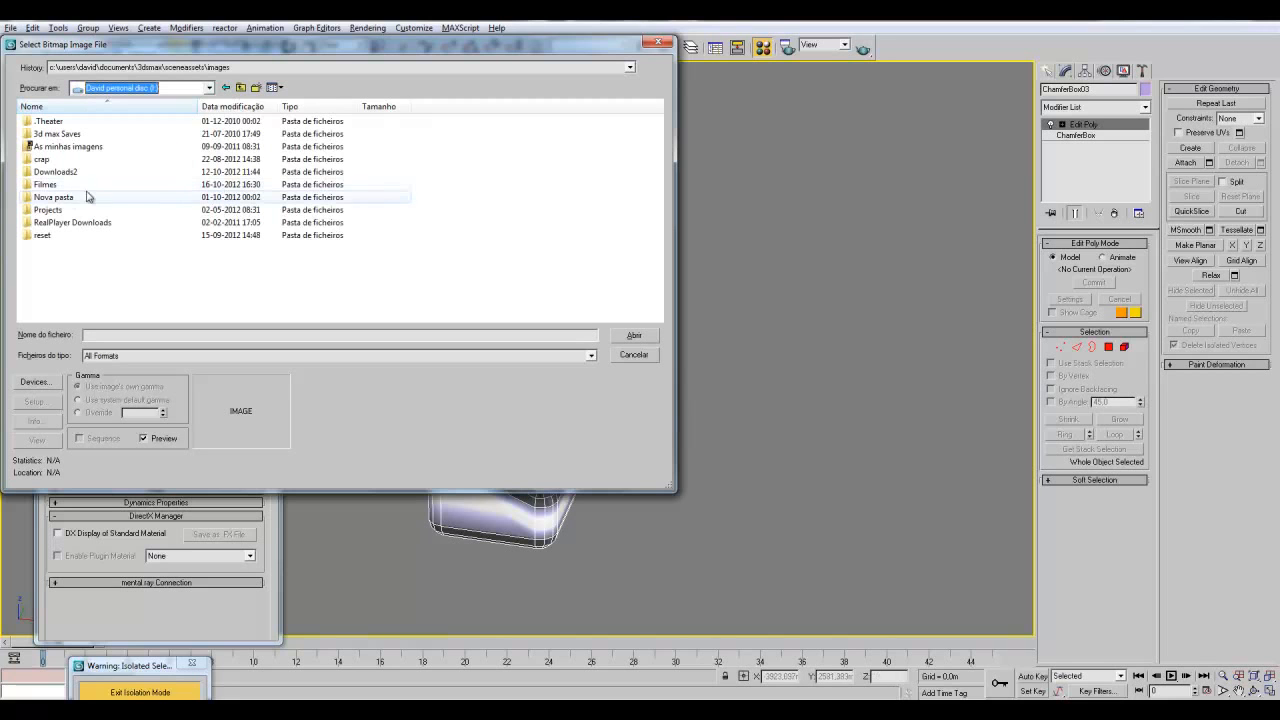
- Load Projects\cores\Numeros\0.jpg as the diffuse bitmap and show the M#00 map on the armrest in the viewport
double_click(60, 210)
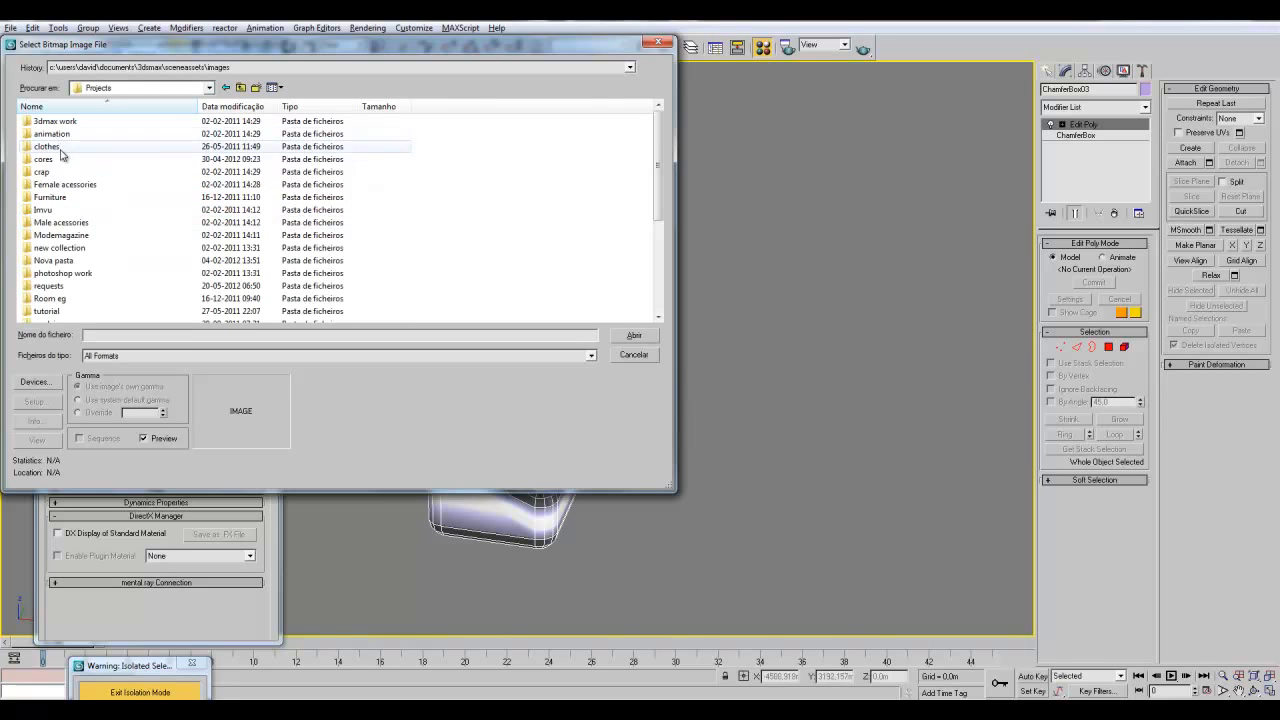
double_click(48, 159)
double_click(50, 121)
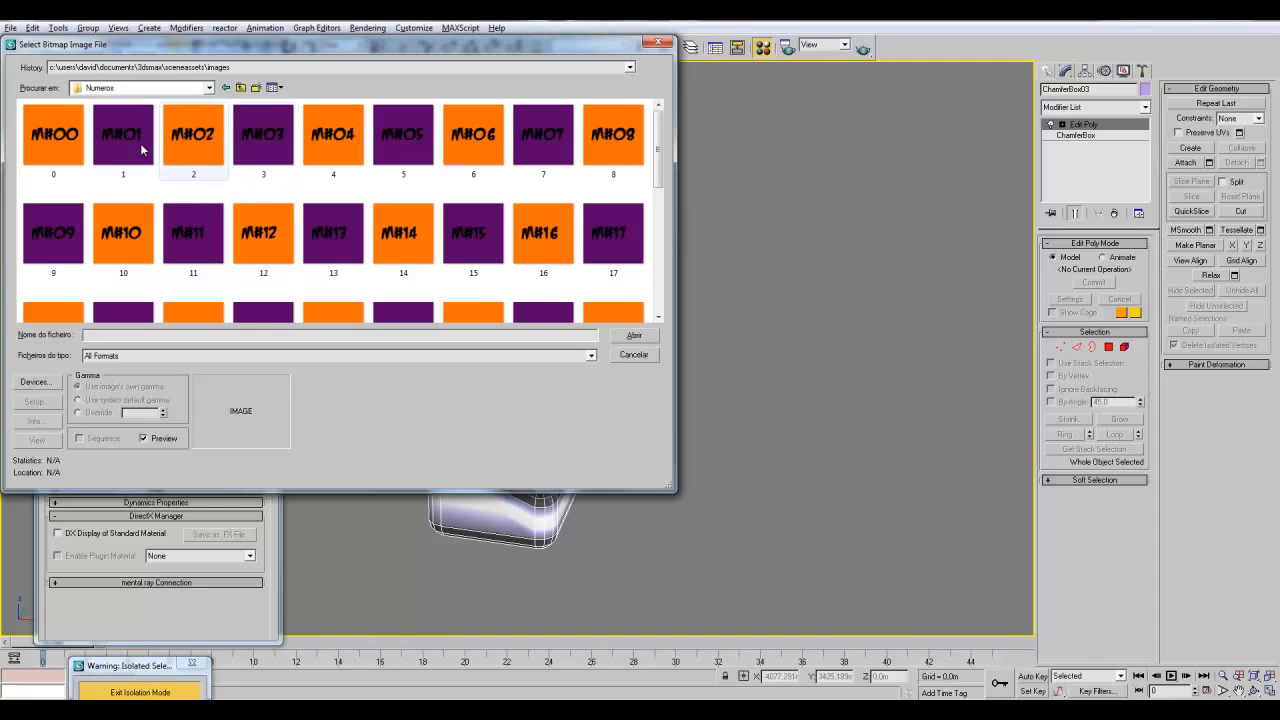
double_click(53, 134)
left_click(471, 573)
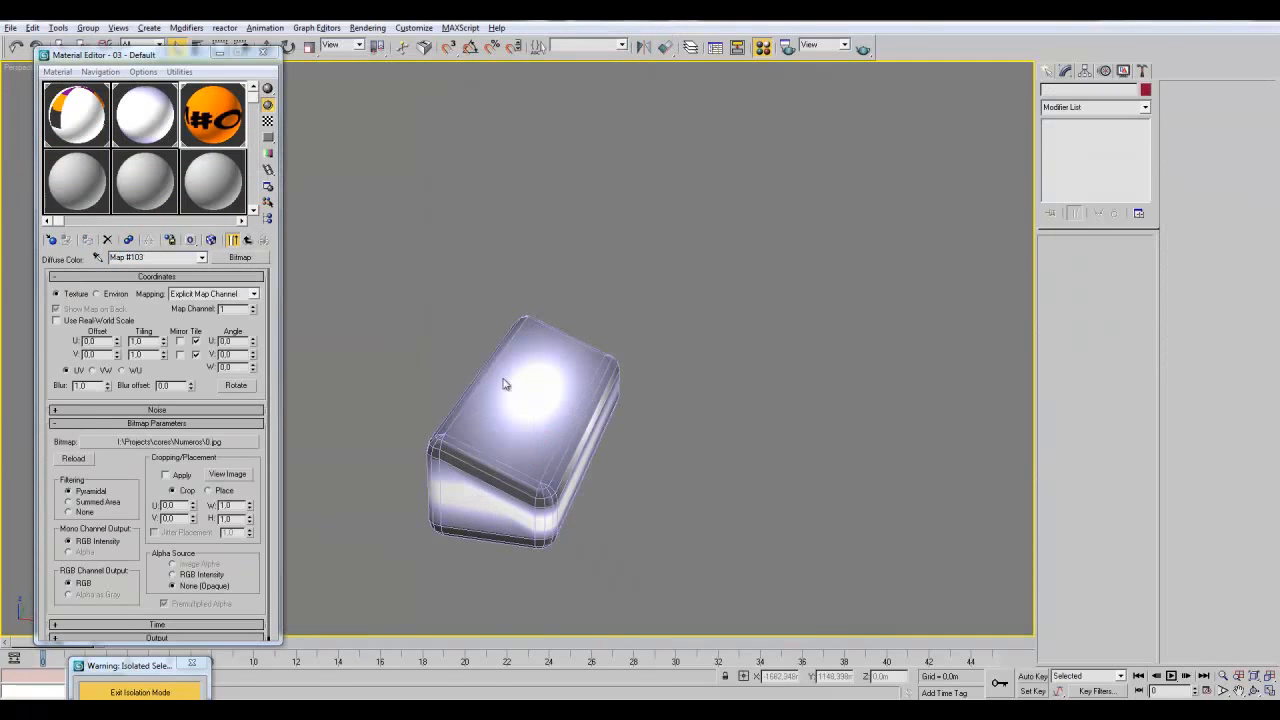
left_click(211, 240)
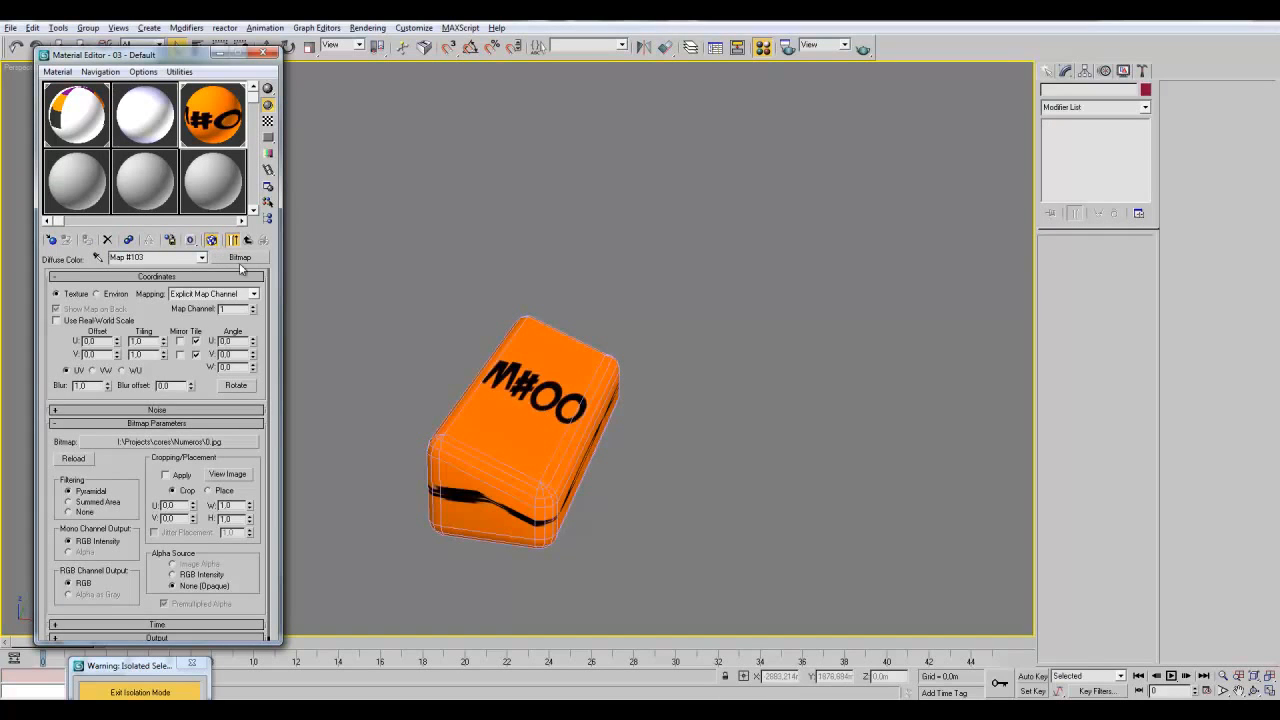
- Review the Chair02 sub-material list and apply the 03 - Default material to the selected armrest box
left_click(247, 241)
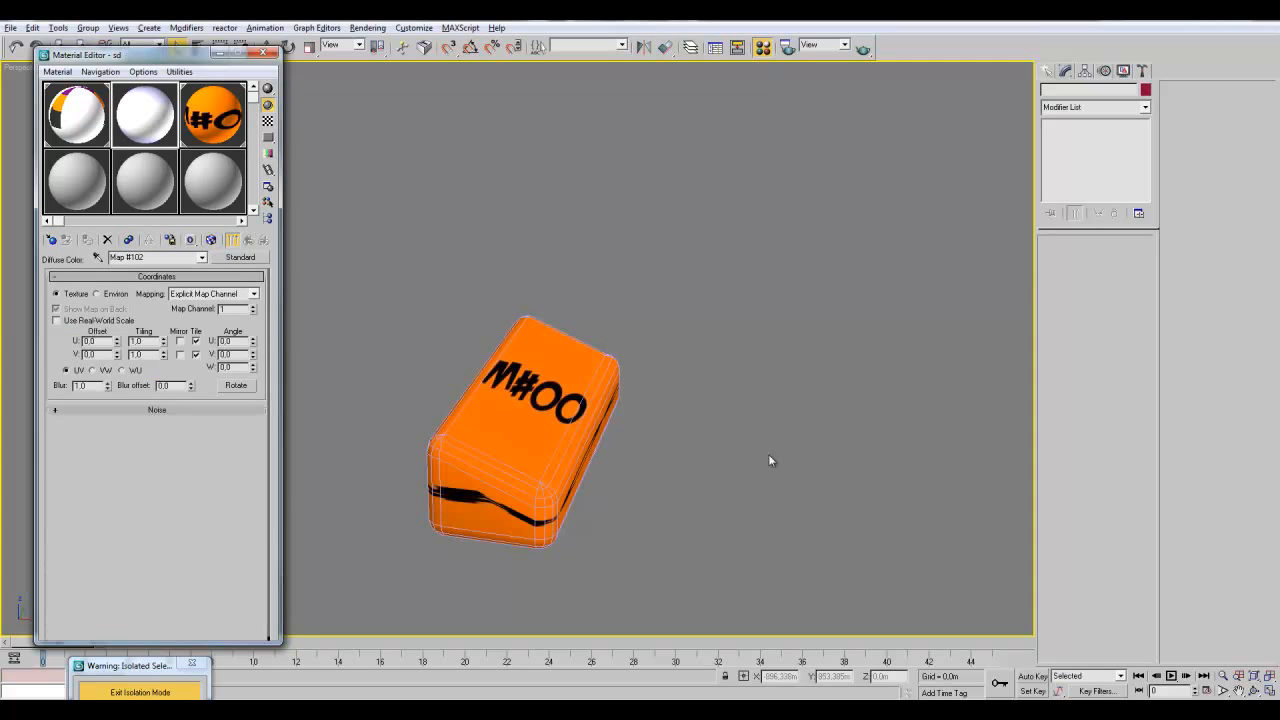
middle_click_drag(766, 457, 690, 434, "alt")
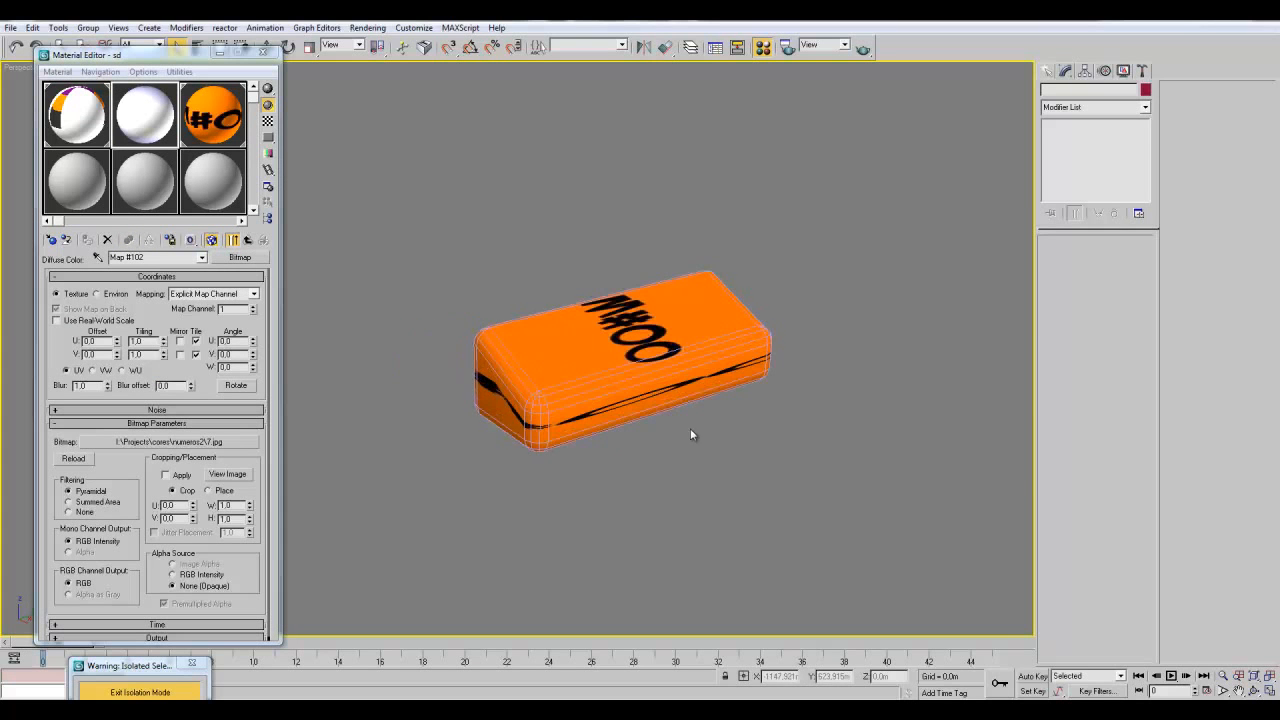
left_click(665, 385)
middle_click_drag(665, 390, 573, 408, "alt")
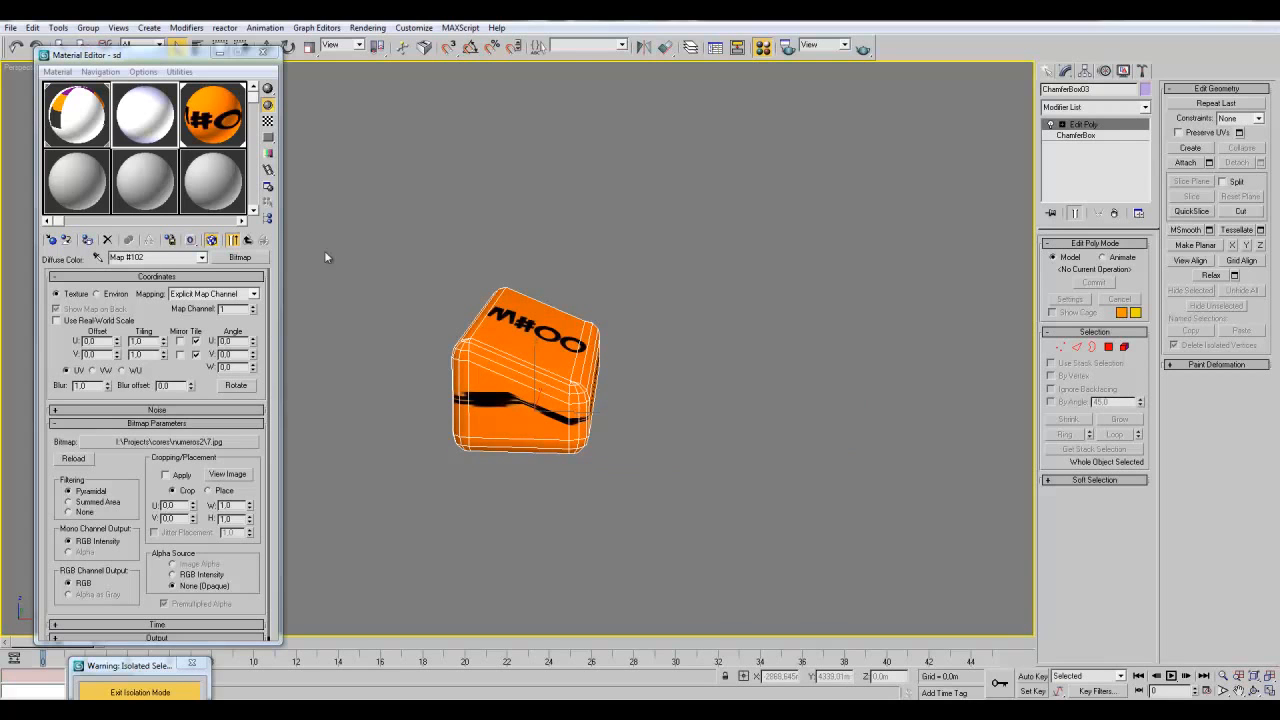
left_click(205, 140)
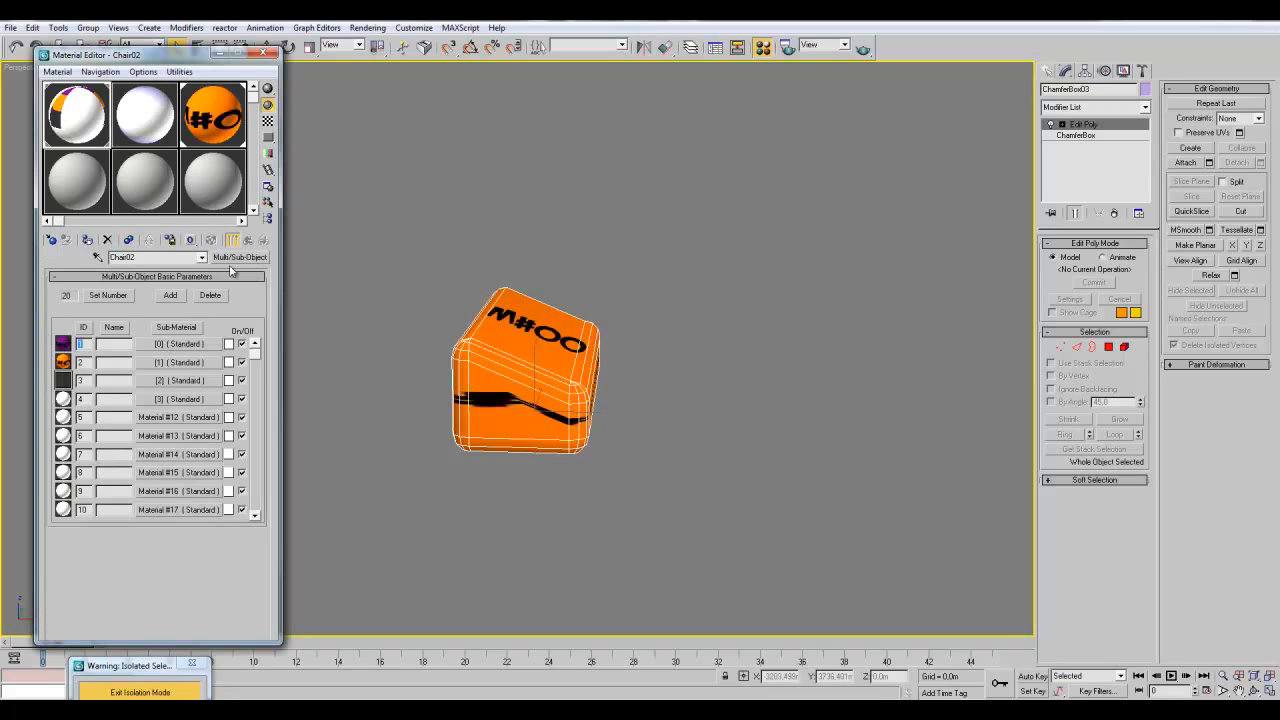
left_click(148, 381)
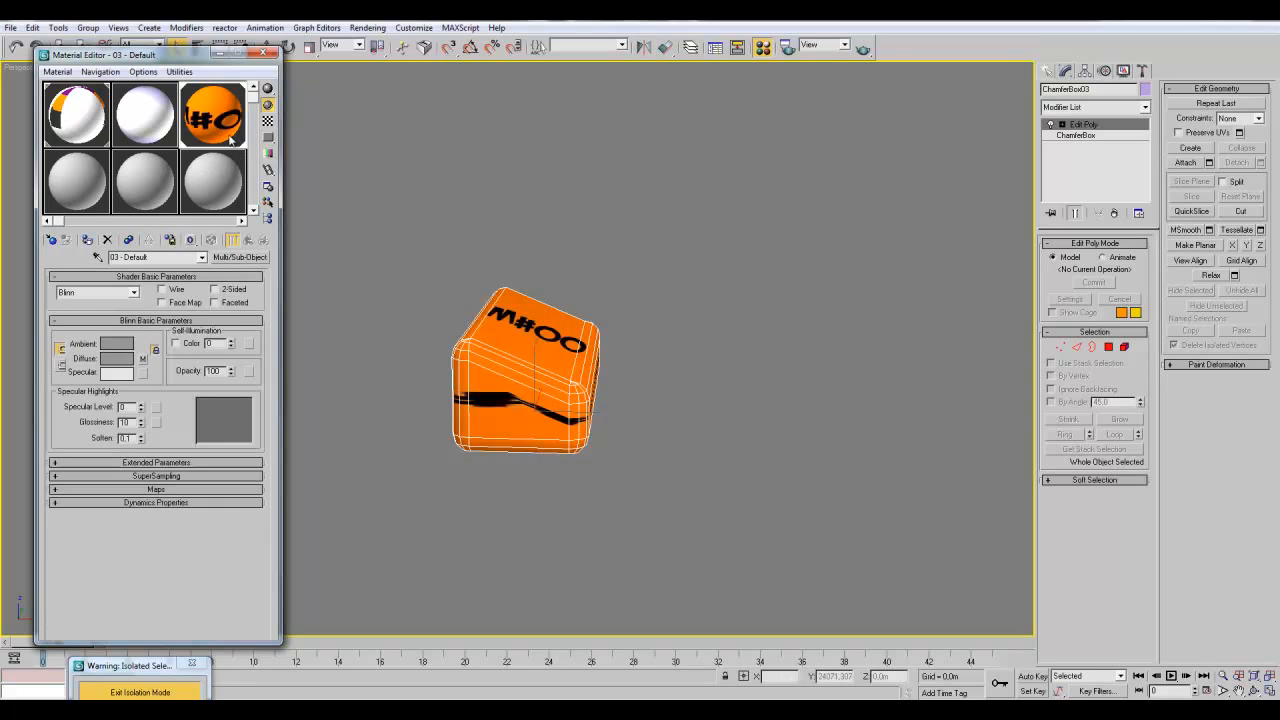
left_click_drag(229, 99, 528, 331)
middle_click_drag(545, 335, 520, 384, "alt")
scroll(520, 384, "up", 3)
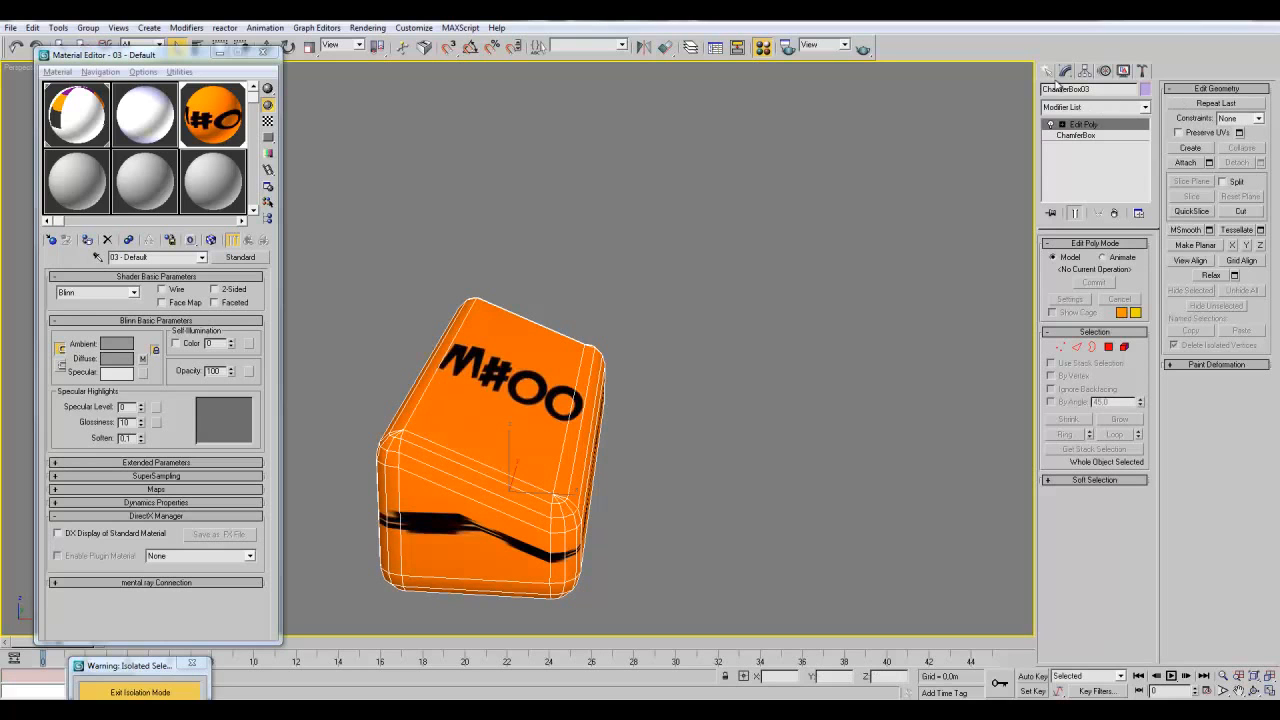
- Create a text spline reading 256x256 behind the armrest box
left_click(1050, 72)
left_click(1064, 72)
left_click(1050, 72)
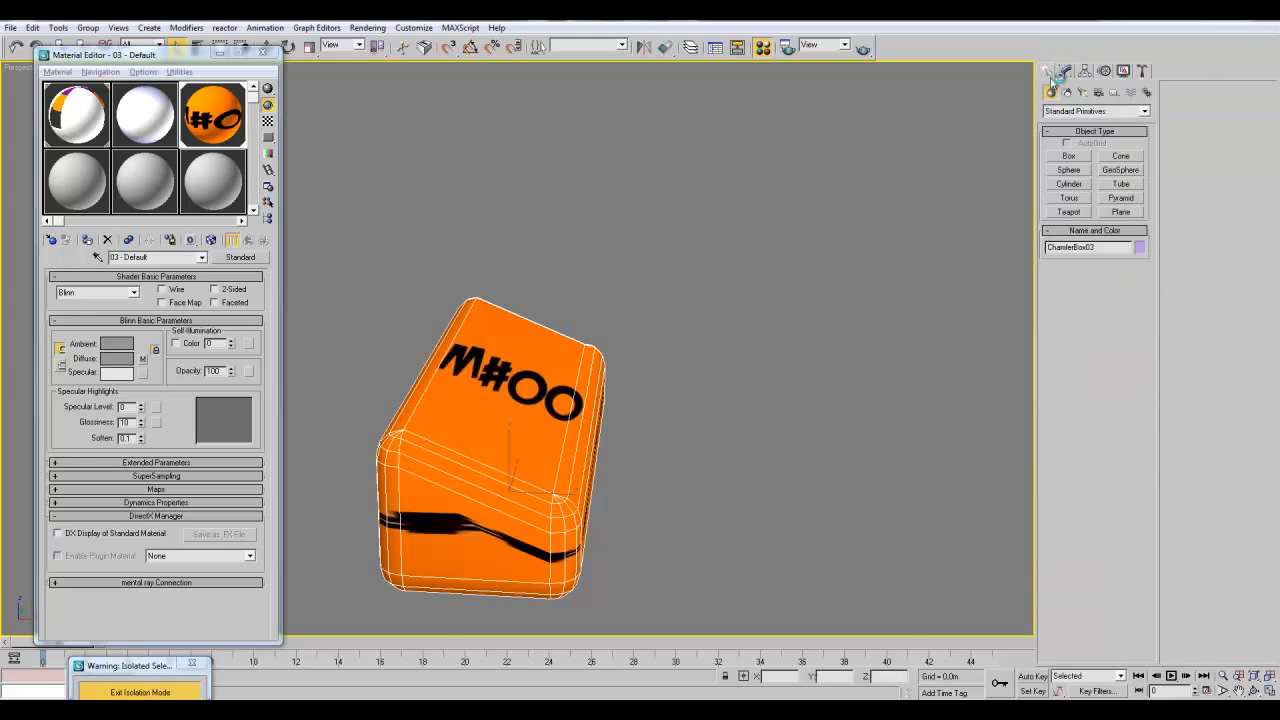
left_click(1066, 92)
left_click(1069, 222)
left_click(728, 246)
left_click_drag(1082, 421, 960, 426)
type("256")
key("BackSpace")
type("6x256")
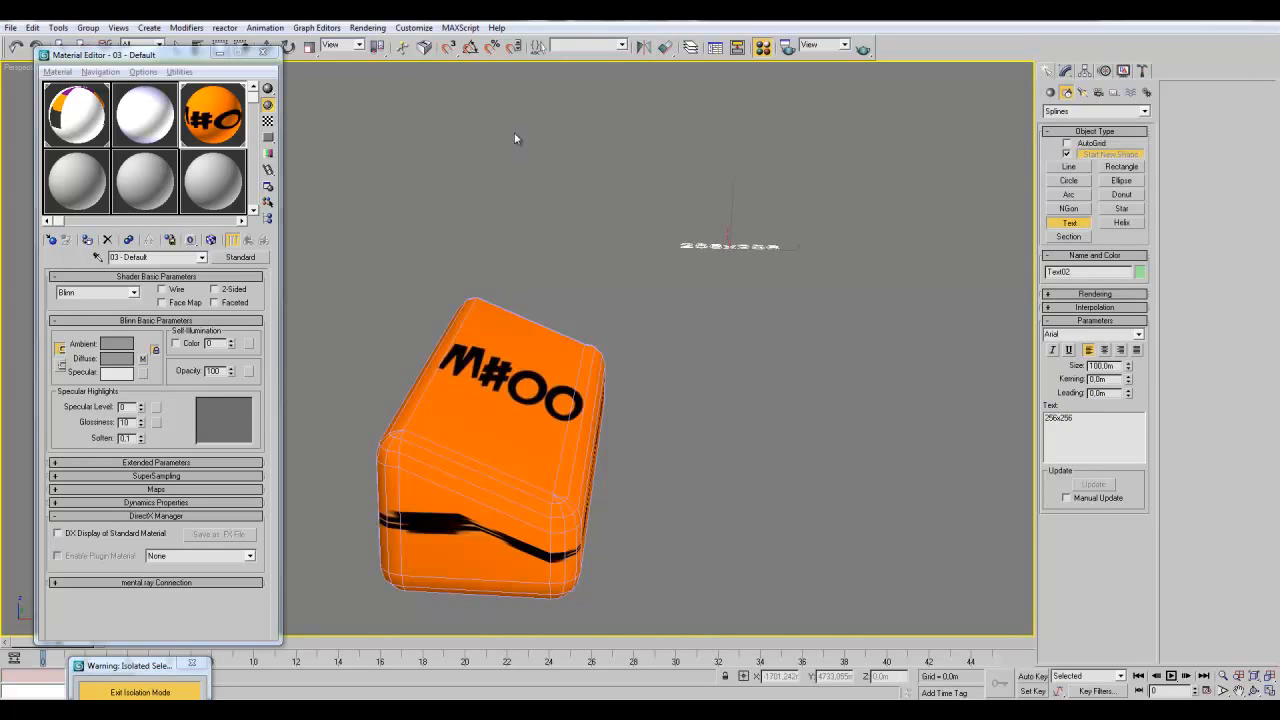
- Rotate the 256x256 text upright to about 79 degrees on X so it faces the view
type("e")
left_click_drag(733, 248, 744, 331)
left_click(869, 287)
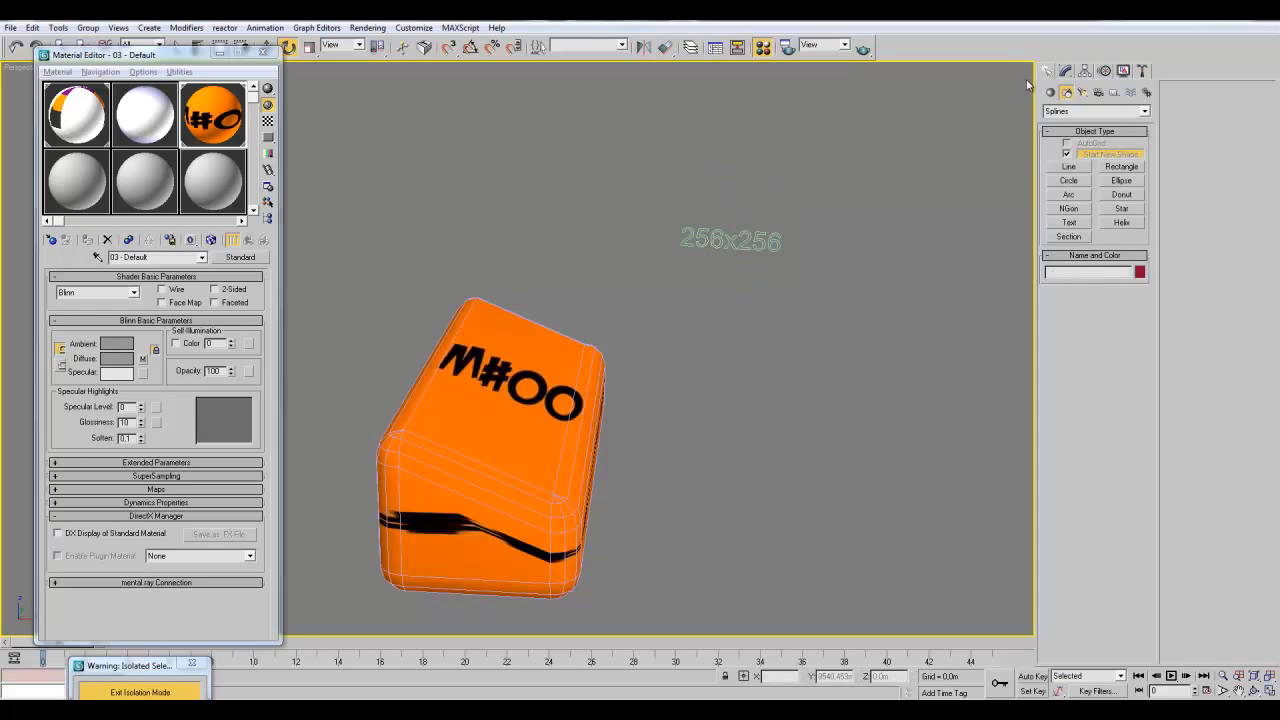
middle_click_drag(890, 266, 697, 303, "alt")
left_click(642, 283)
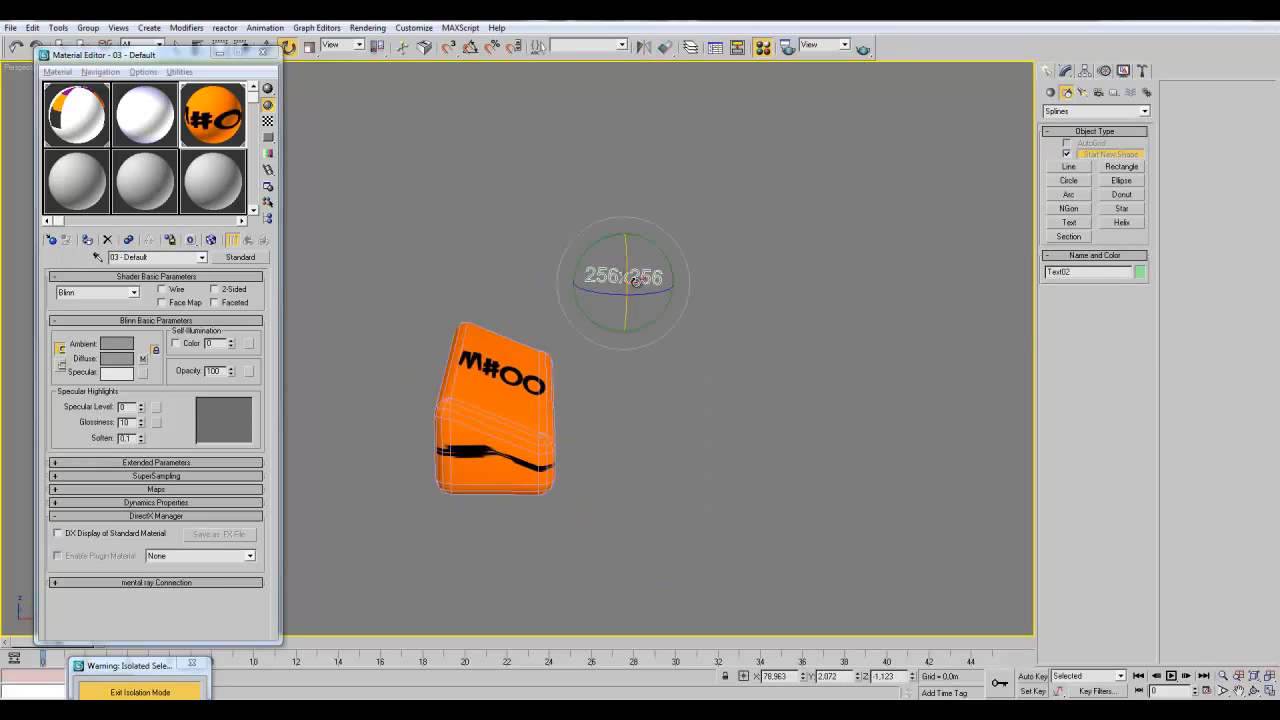
- Move the Material Editor off the transform tools and reposition the 256x256 text just above the armrest box
left_click_drag(157, 64, 155, 100)
left_click(267, 47)
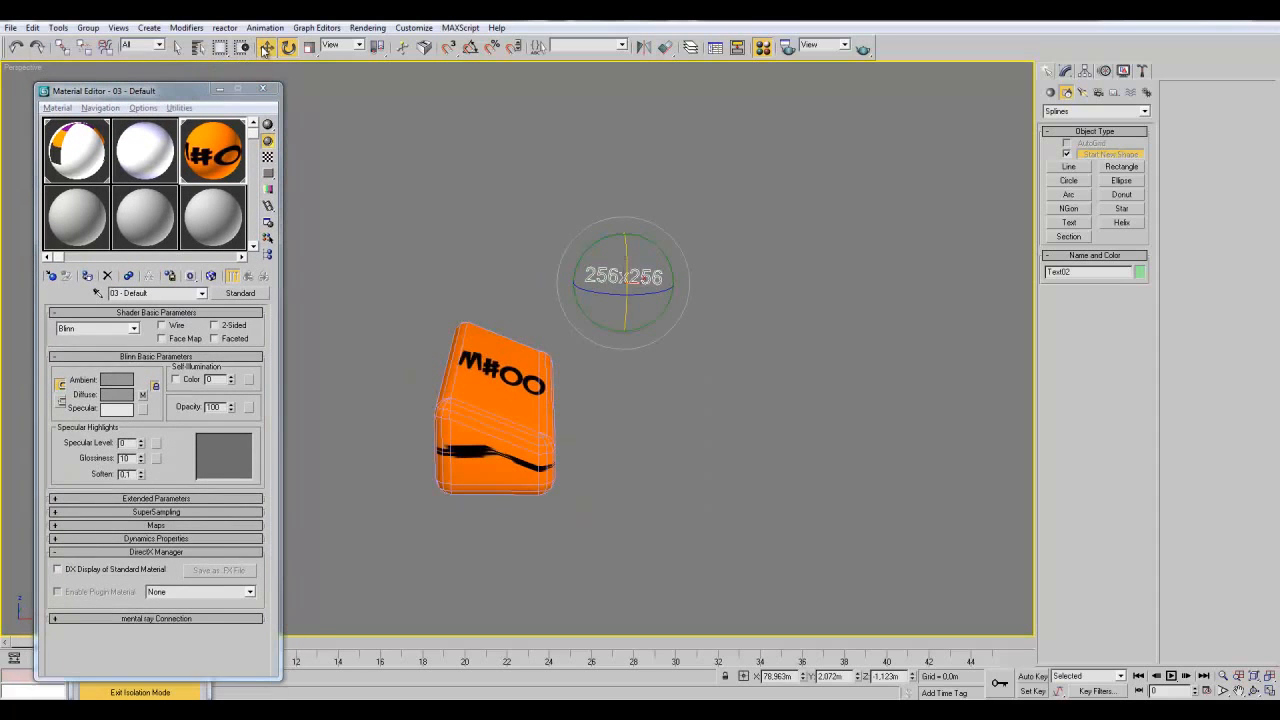
left_click_drag(668, 283, 568, 273)
middle_click_drag(660, 348, 604, 351, "alt")
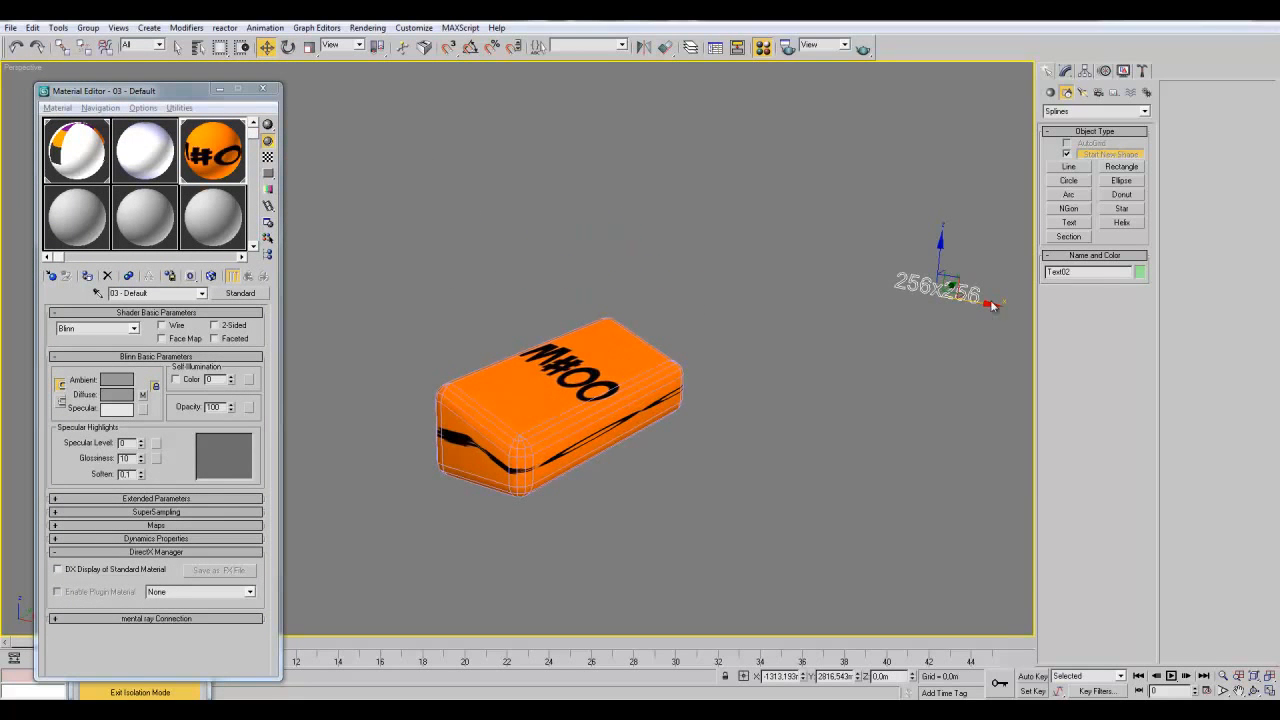
left_click_drag(988, 314, 664, 222)
left_click(288, 47)
left_click(178, 47)
left_click_drag(648, 228, 832, 346)
left_click(824, 312)
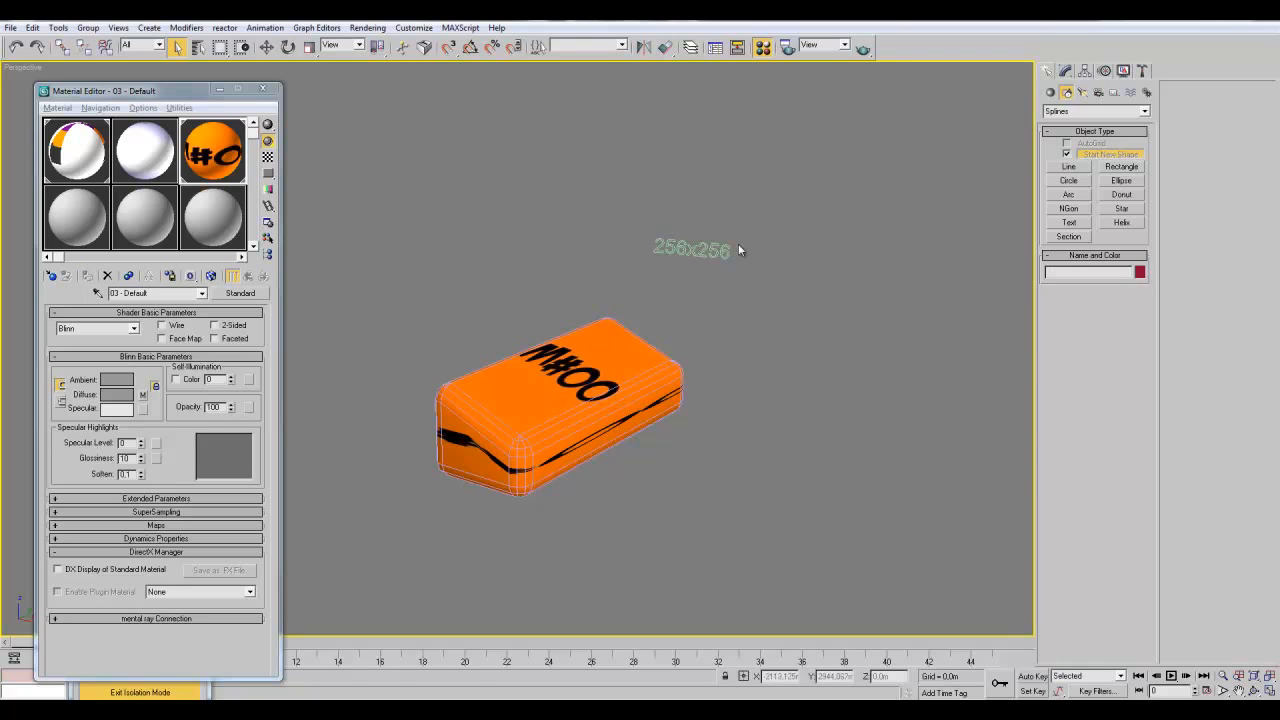
- Select the armrest box's whole mesh at Element level, open its material Set ID for editing, and leave sub-object mode
middle_click_drag(799, 416, 852, 422, "alt")
left_click(500, 424)
middle_click_drag(708, 539, 742, 545)
scroll(771, 547, "up", 4)
scroll(771, 548, "down", 5)
scroll(628, 552, "up", 3)
middle_click_drag(628, 509, 678, 484)
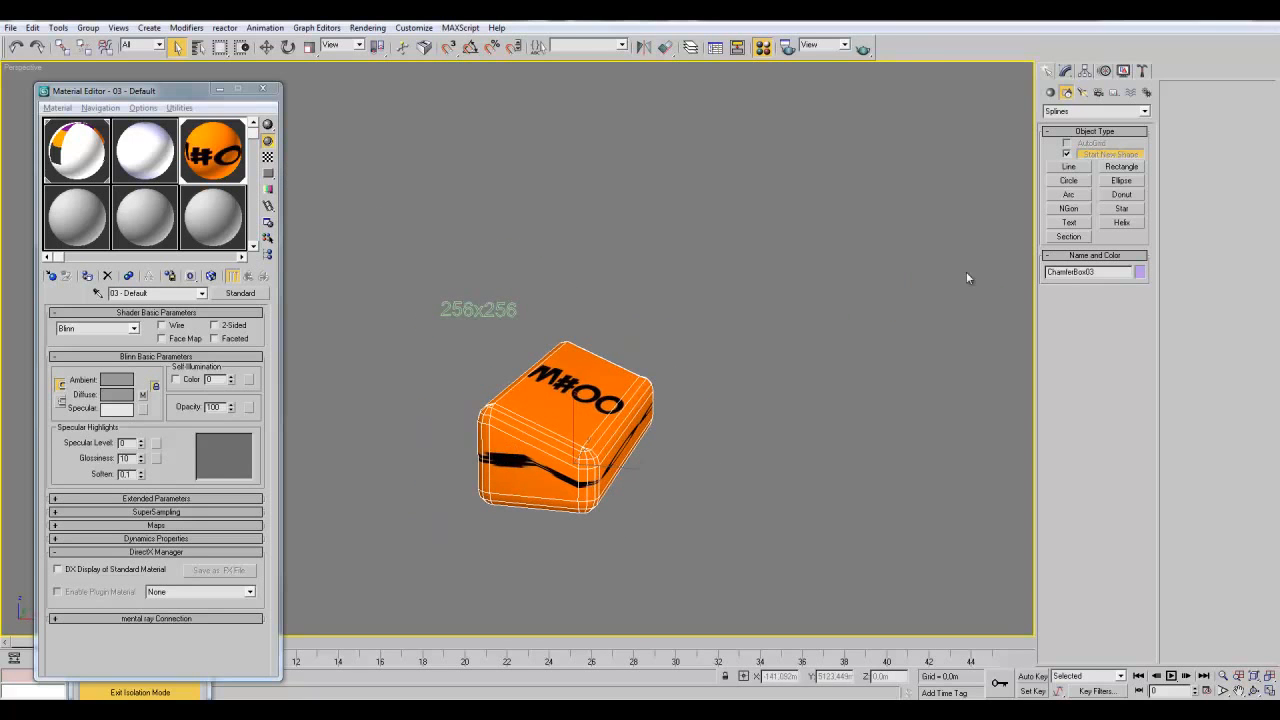
left_click(1065, 71)
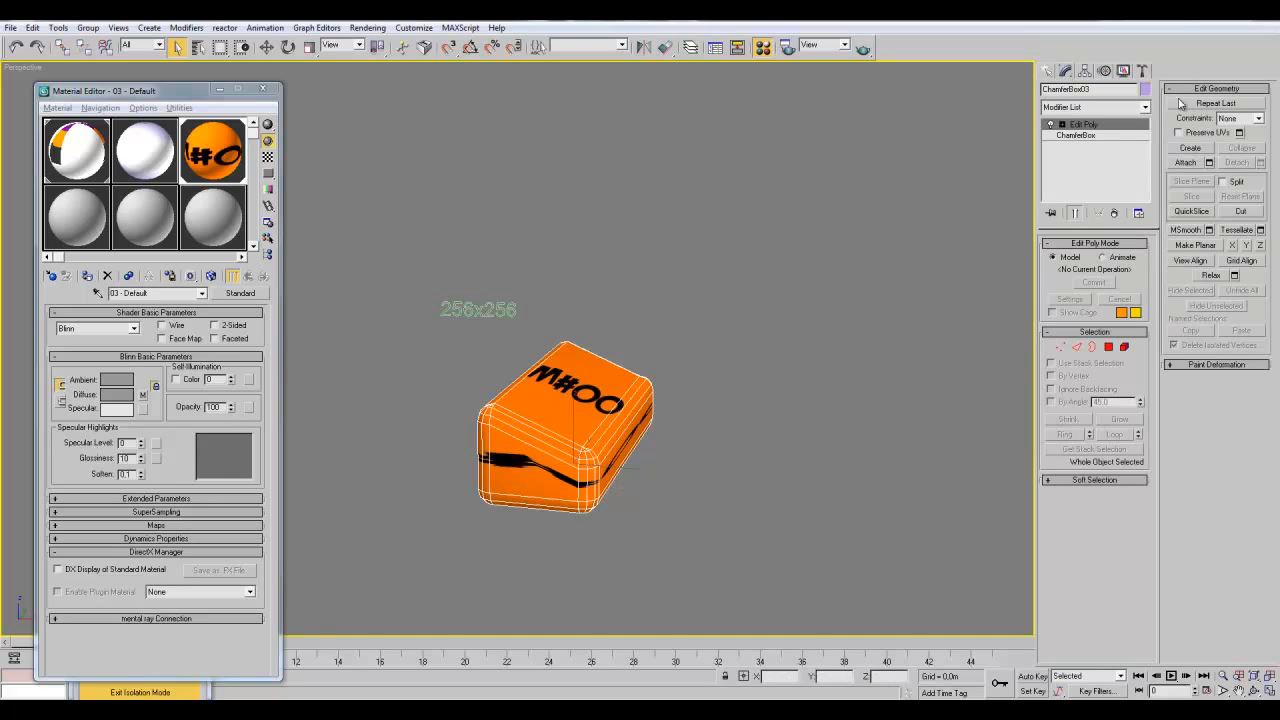
scroll(650, 447, "up", 1)
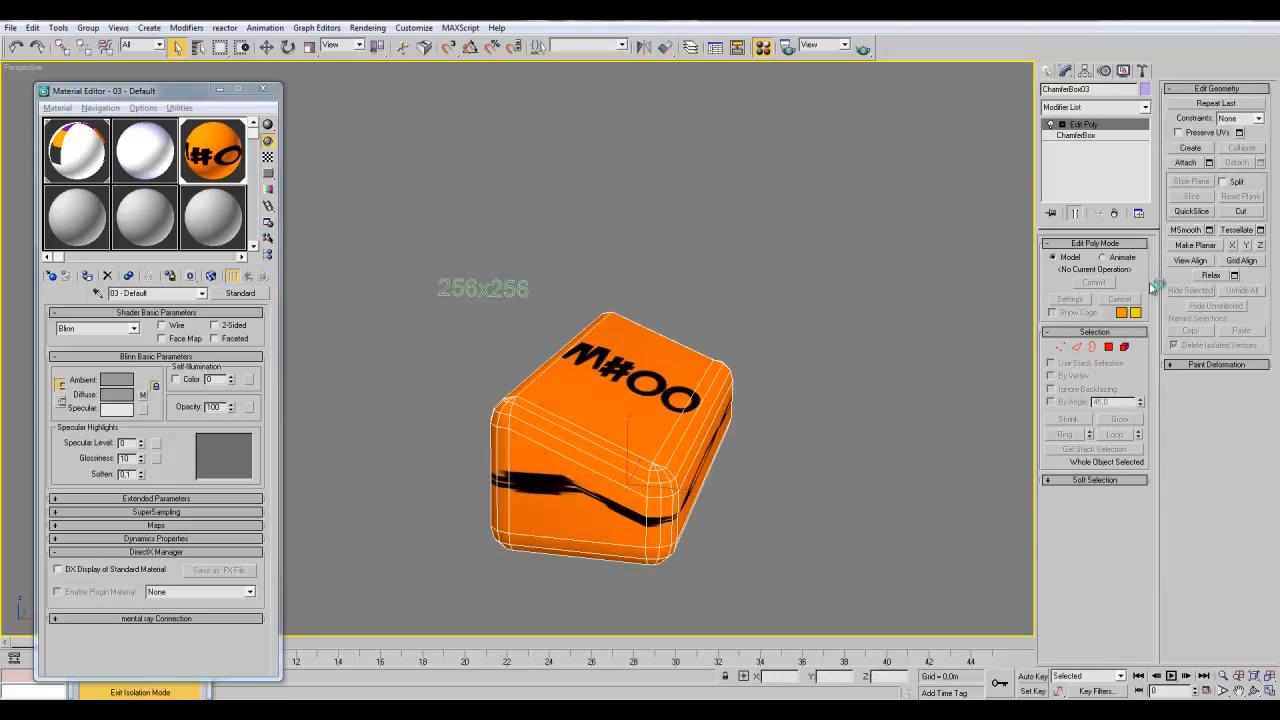
left_click(1124, 347)
key("ctrl+a")
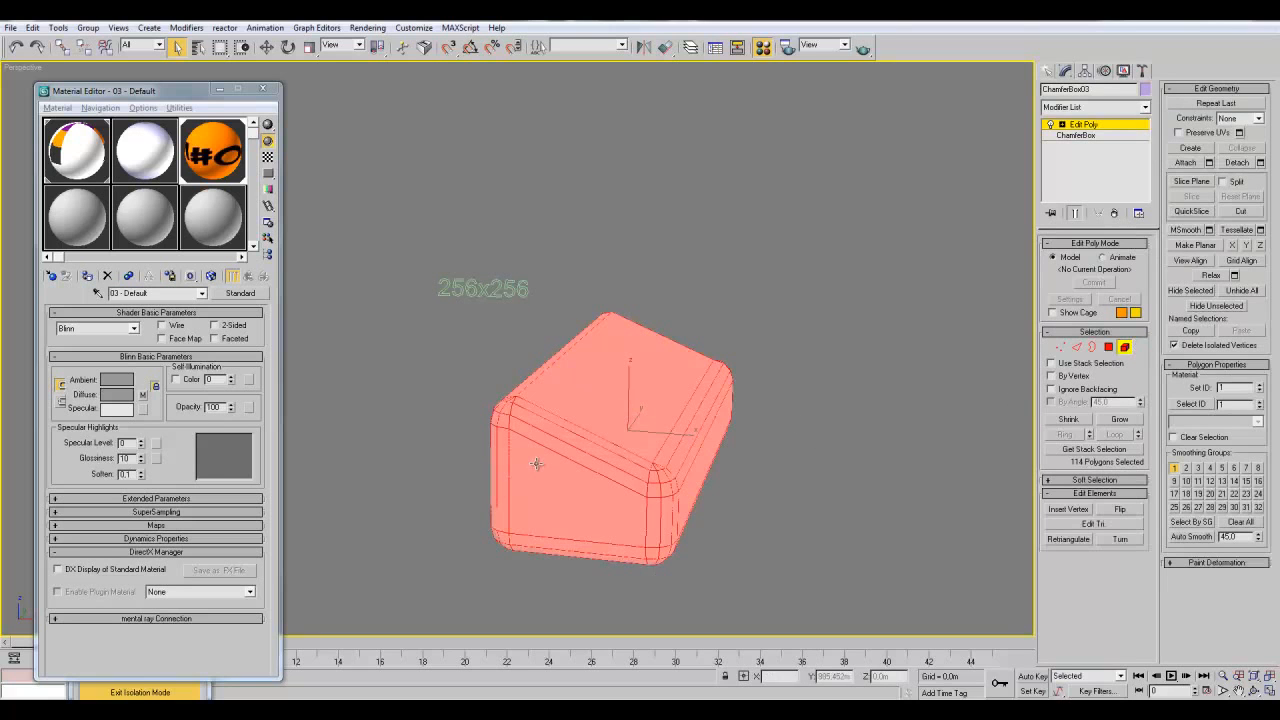
left_click_drag(1237, 388, 1166, 398)
left_click(1090, 127)
left_click(845, 245)
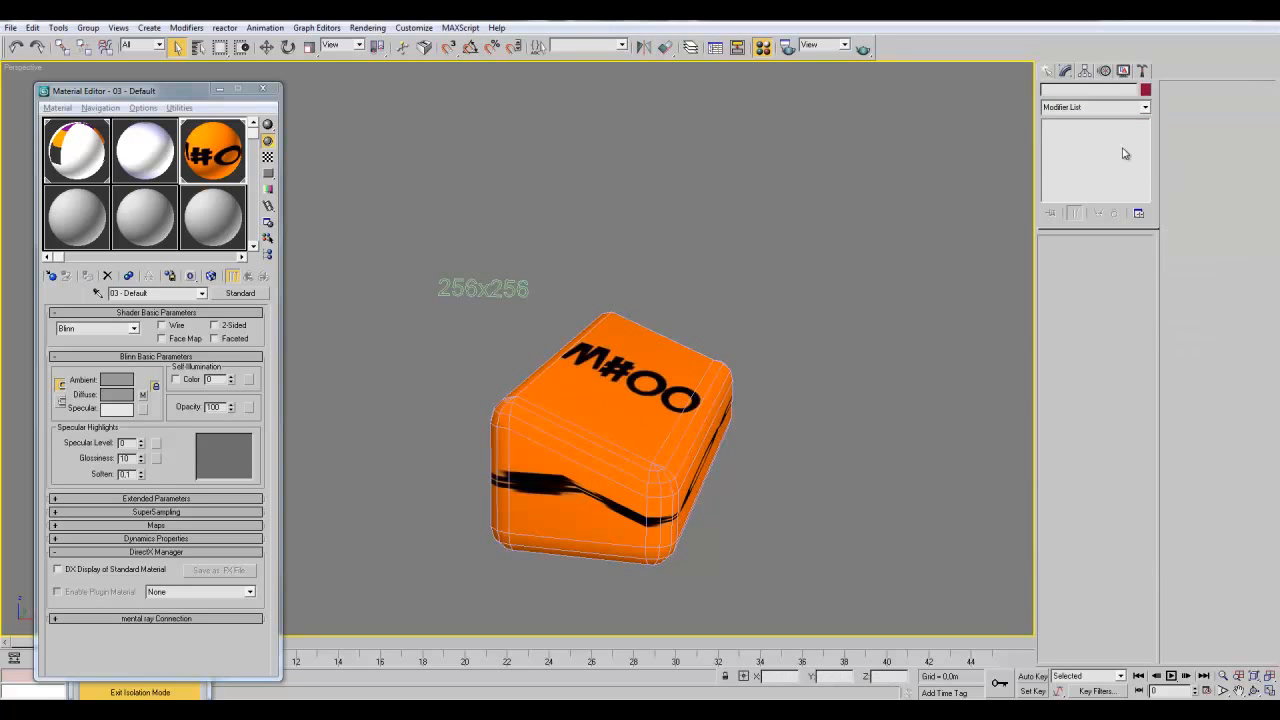
- Add an Unwrap UVW modifier to the armrest box
left_click(549, 516)
left_click(1144, 107)
left_click_drag(1147, 187, 1155, 465)
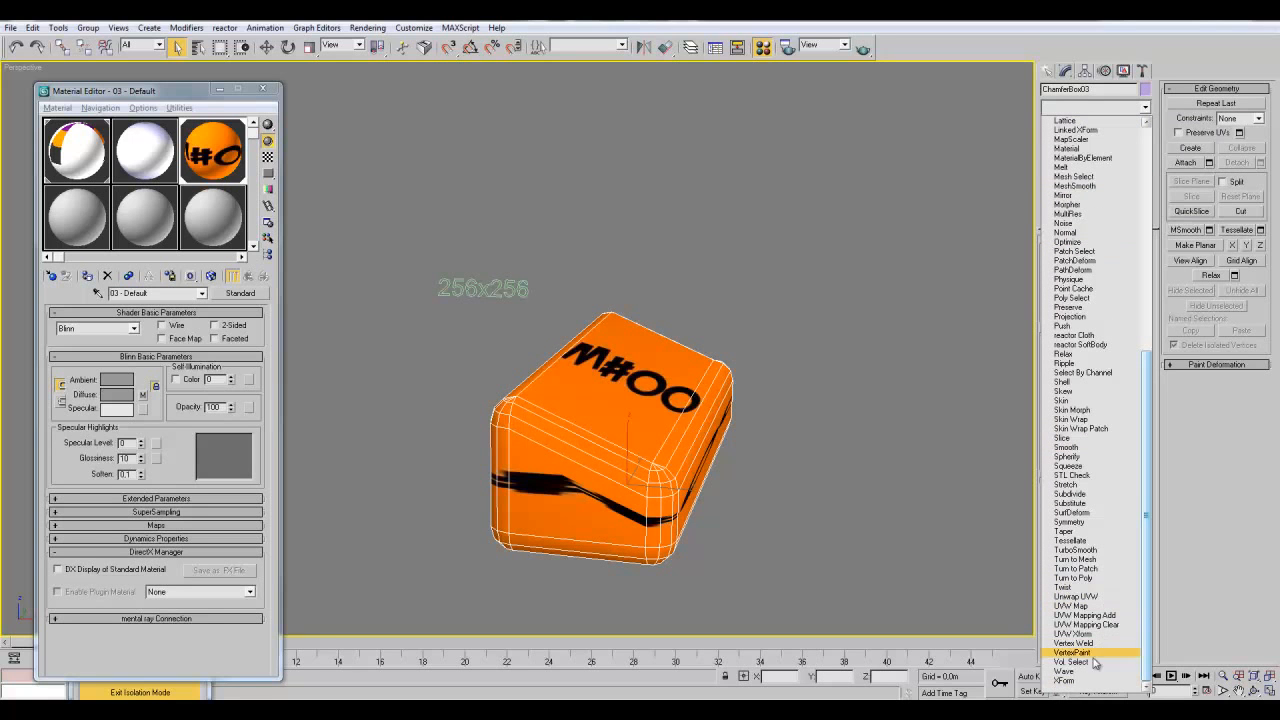
left_click(1076, 597)
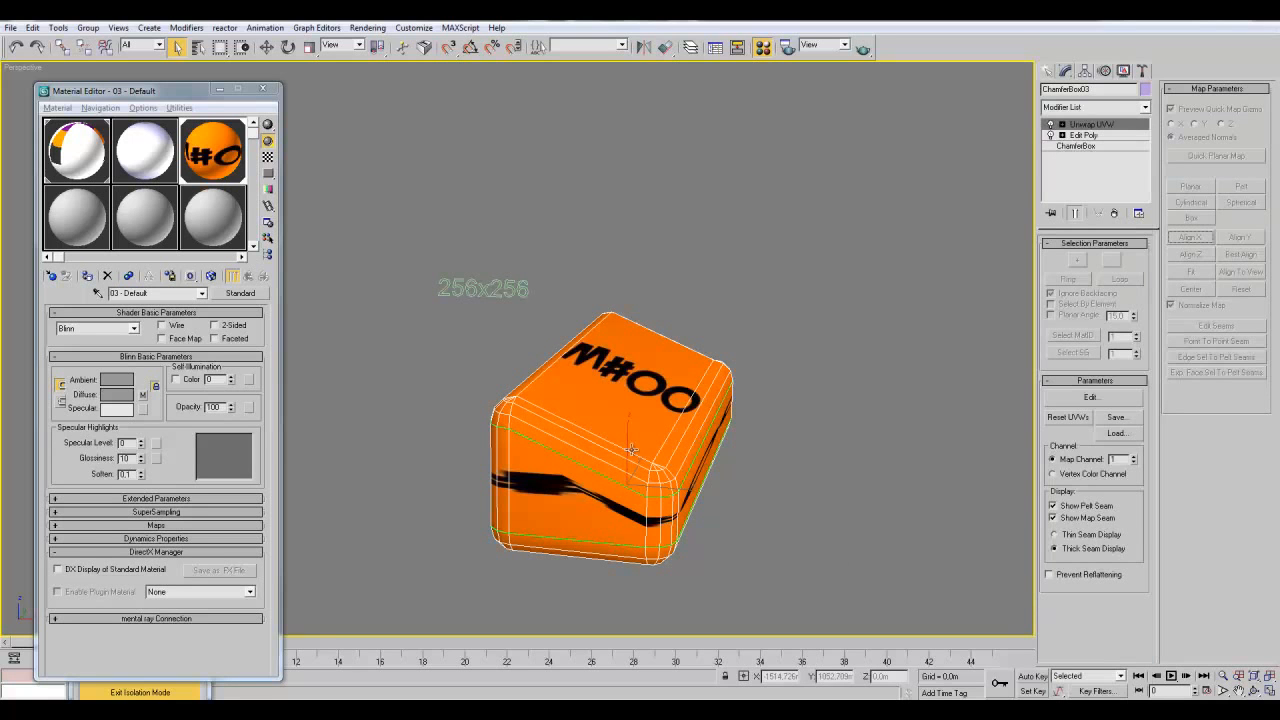
- Examine how the texture lies on the front, end and back sides of the armrest box
left_click(1062, 124)
middle_click_drag(819, 464, 710, 396, "alt")
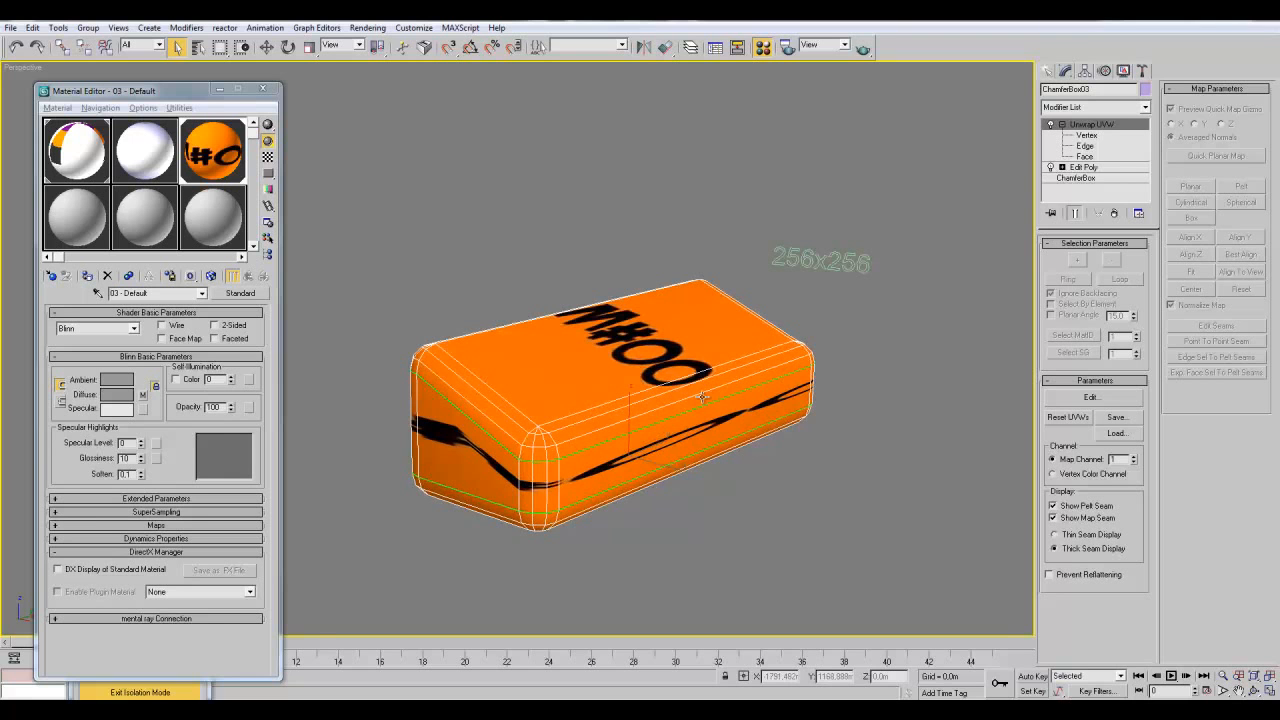
scroll(702, 397, "up", 4)
middle_click_drag(662, 416, 706, 430, "alt")
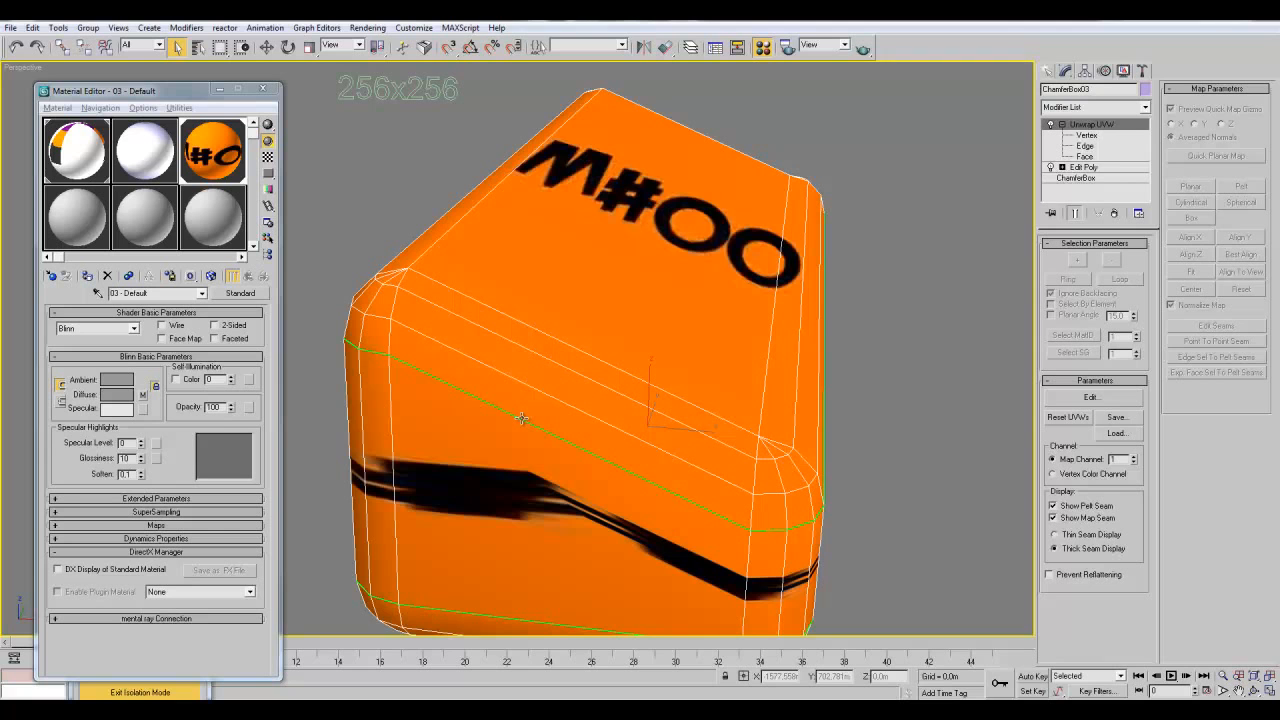
middle_click_drag(521, 418, 420, 301, "alt")
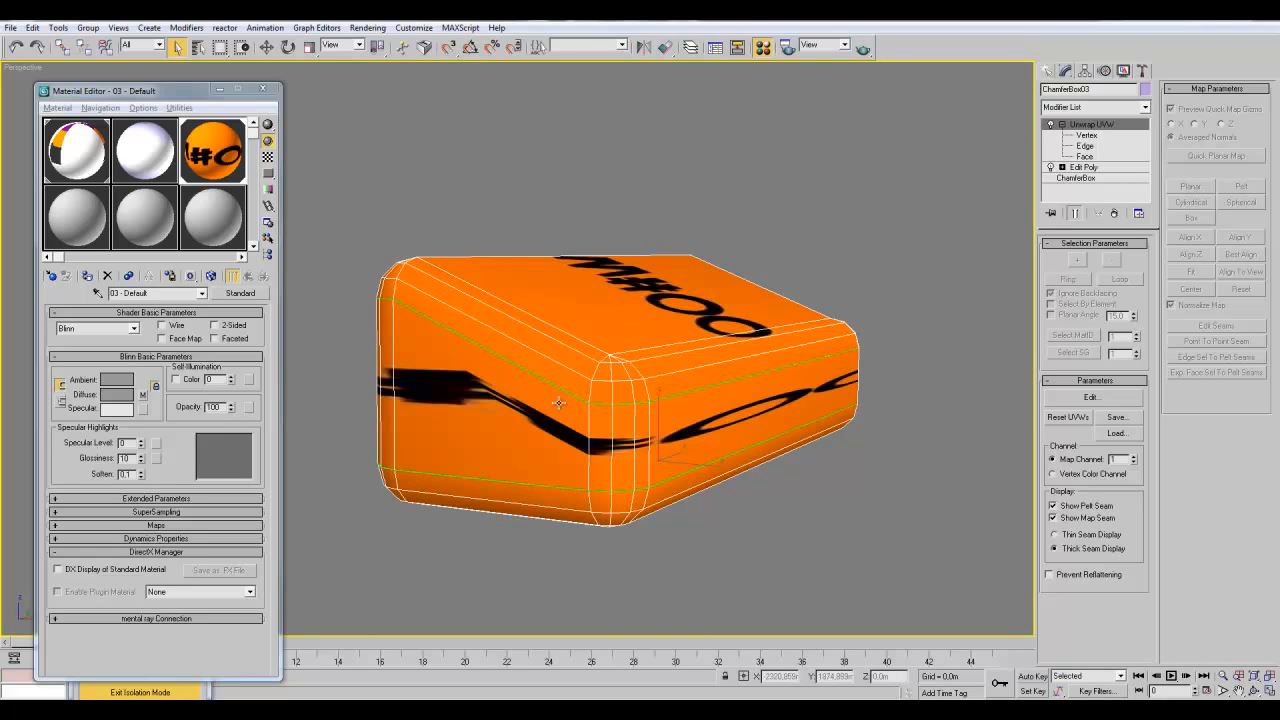
mouse_move(513, 467)
middle_mouse_down("alt")
mouse_move(520, 434)
mouse_move(519, 464)
middle_mouse_up("alt")
scroll(519, 464, "up", 2)
scroll(586, 469, "up", 2)
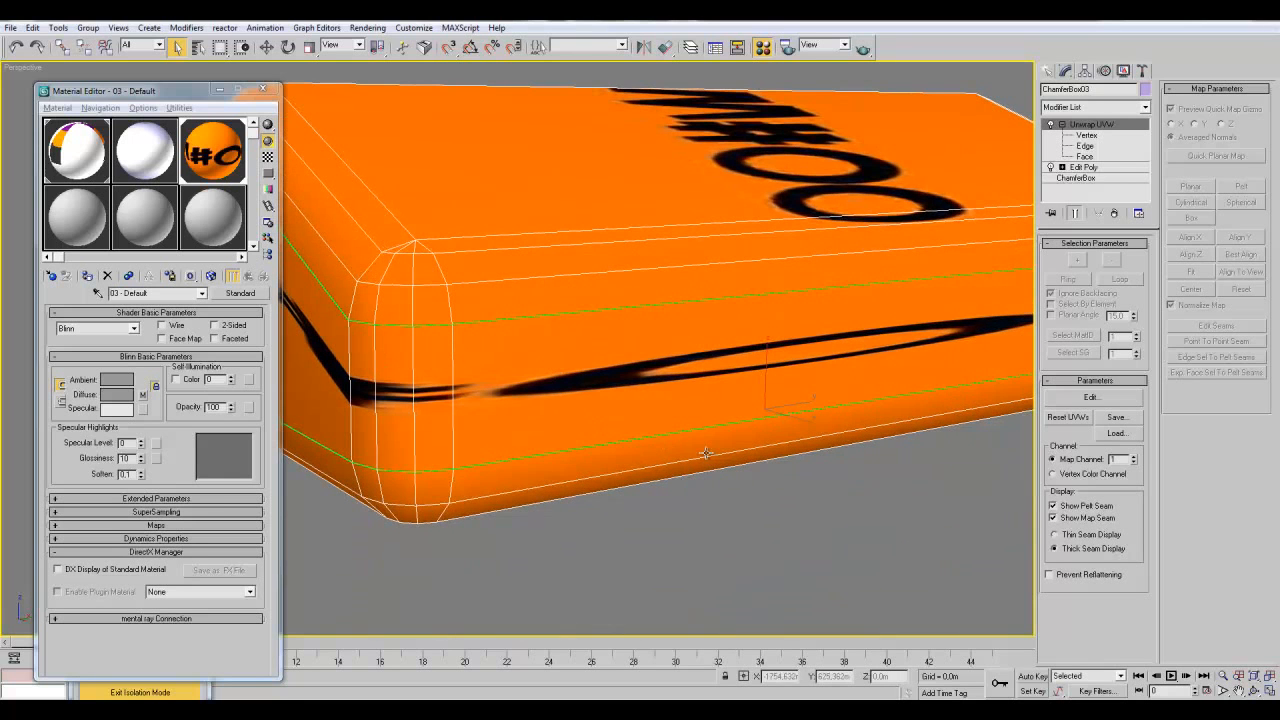
middle_click_drag(634, 422, 727, 496, "alt")
scroll(666, 486, "down", 2)
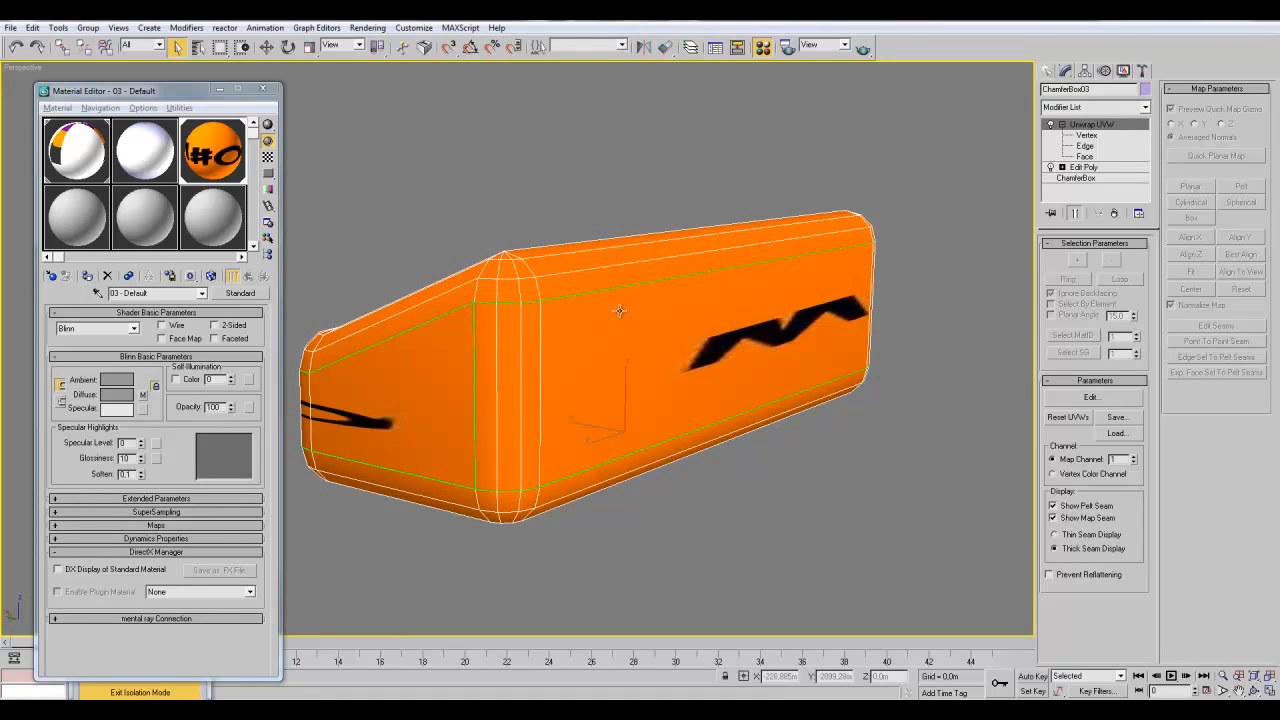
middle_click_drag(800, 407, 738, 404, "alt")
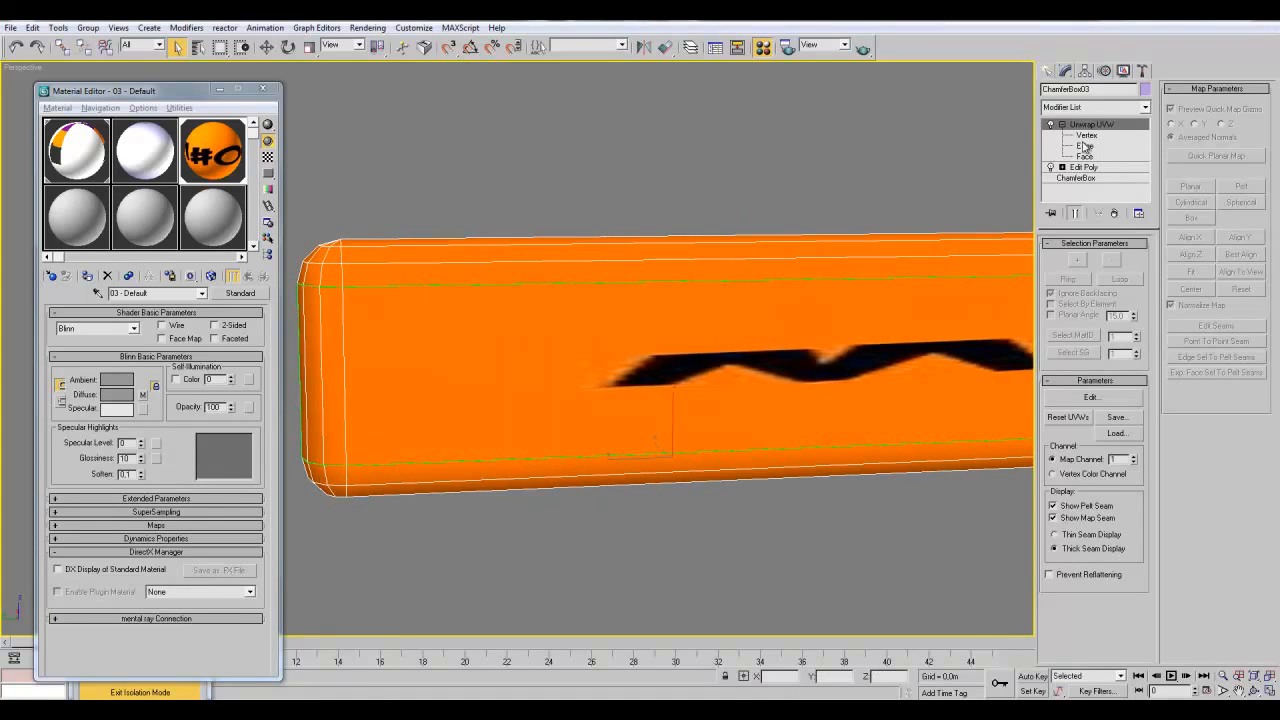
- Select the armrest box's long back face at the Unwrap UVW Face level and extend the selection to its bordering faces
left_click(1086, 157)
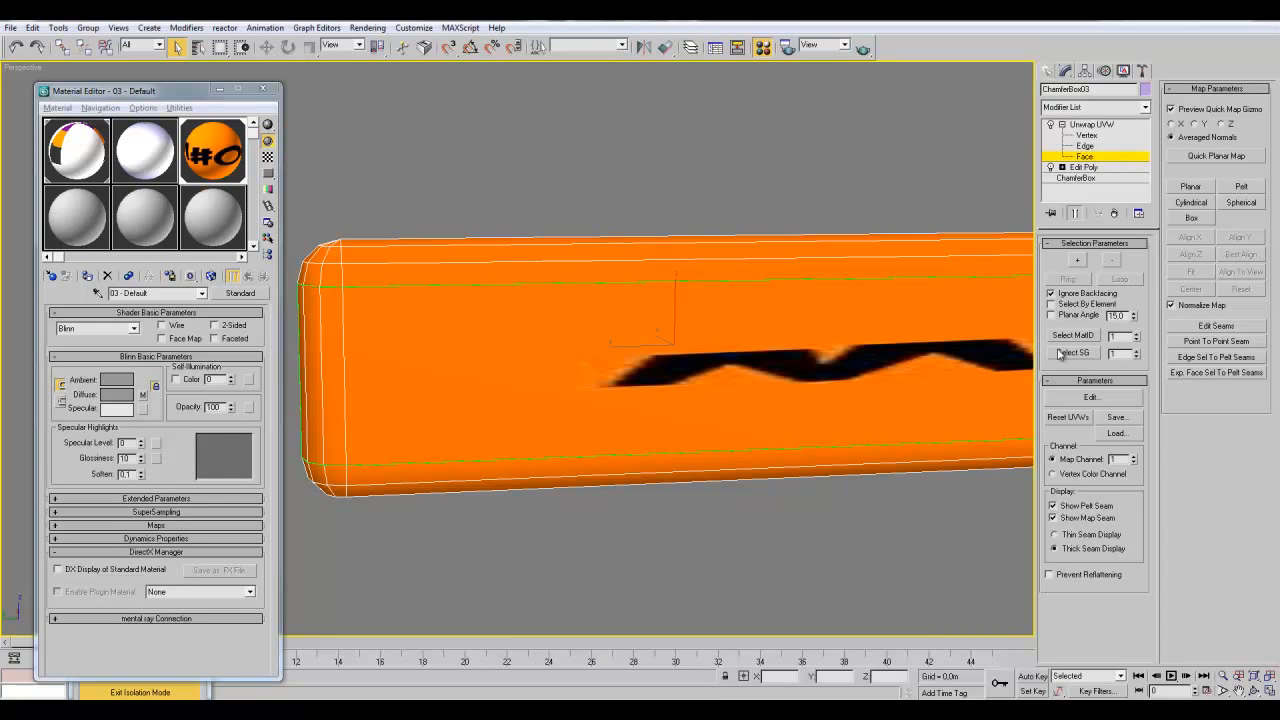
left_click(776, 376)
middle_click_drag(777, 375, 690, 385)
scroll(698, 440, "down", 3)
middle_click_drag(697, 438, 730, 437, "alt")
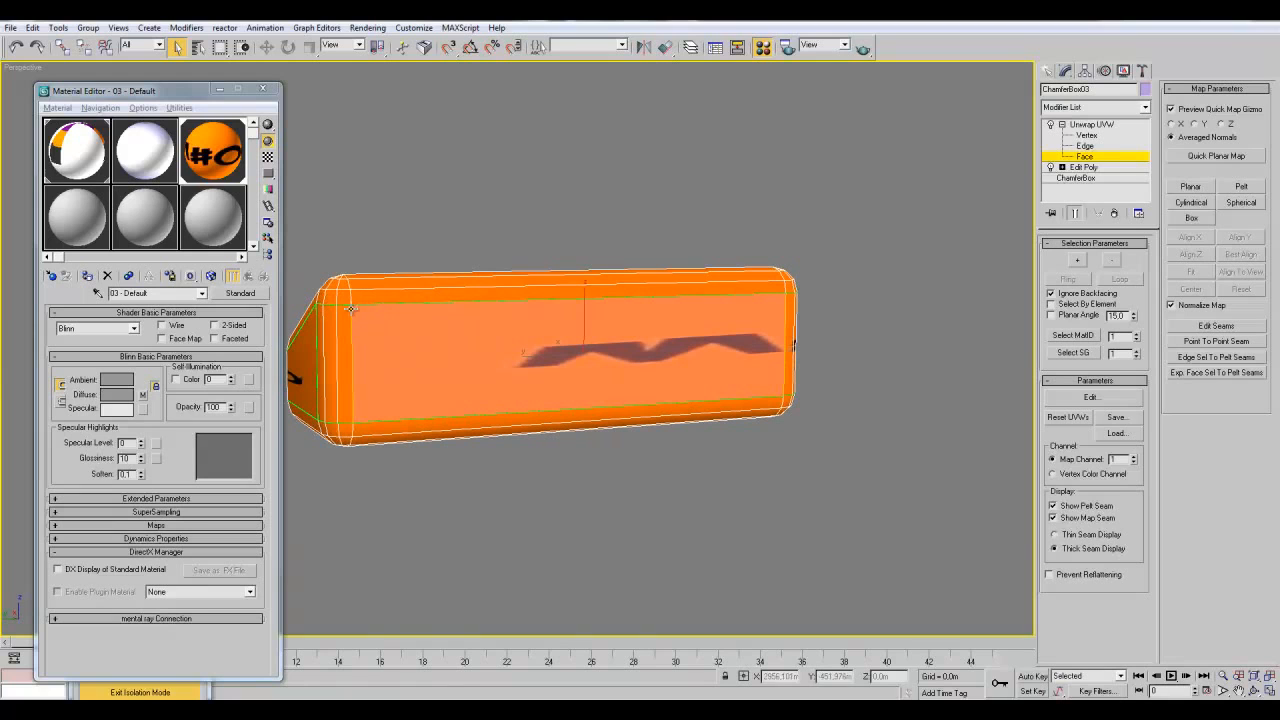
left_click(1079, 261)
mouse_move(790, 456)
middle_mouse_down("alt")
mouse_move(724, 463)
mouse_move(802, 444)
mouse_move(785, 455)
middle_mouse_up("alt")
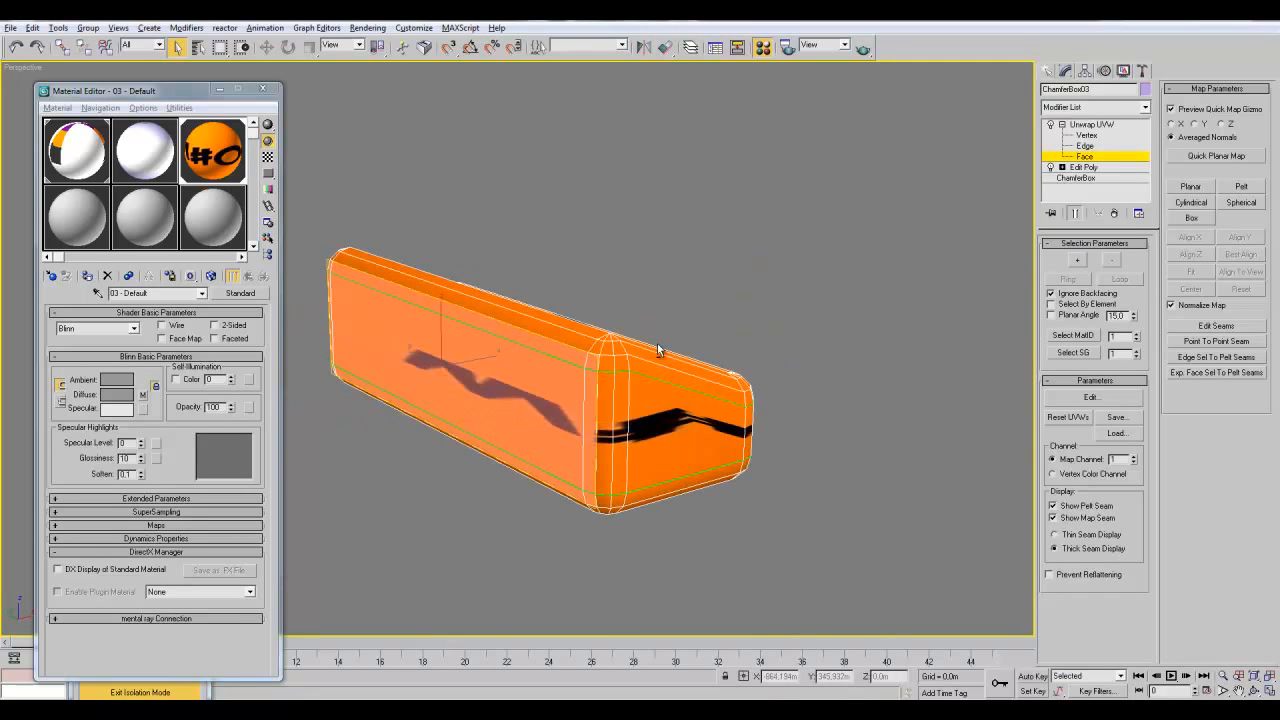
left_click(1079, 261)
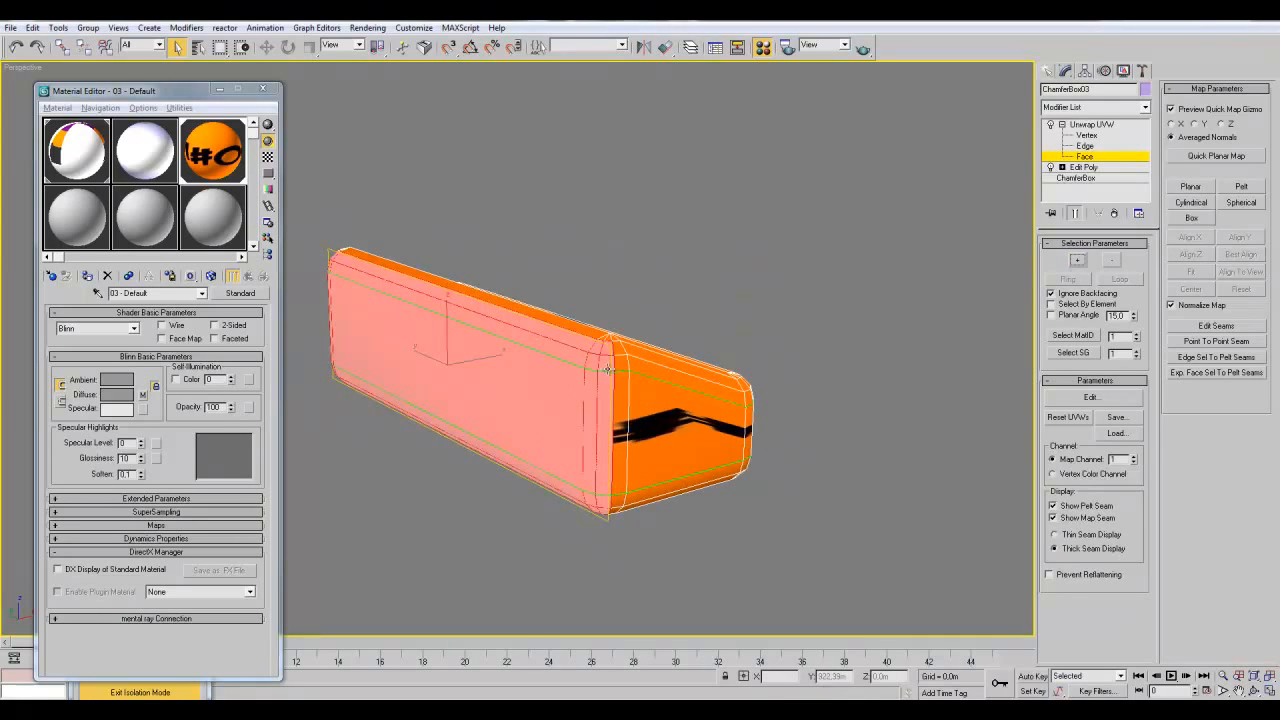
left_click(1110, 263)
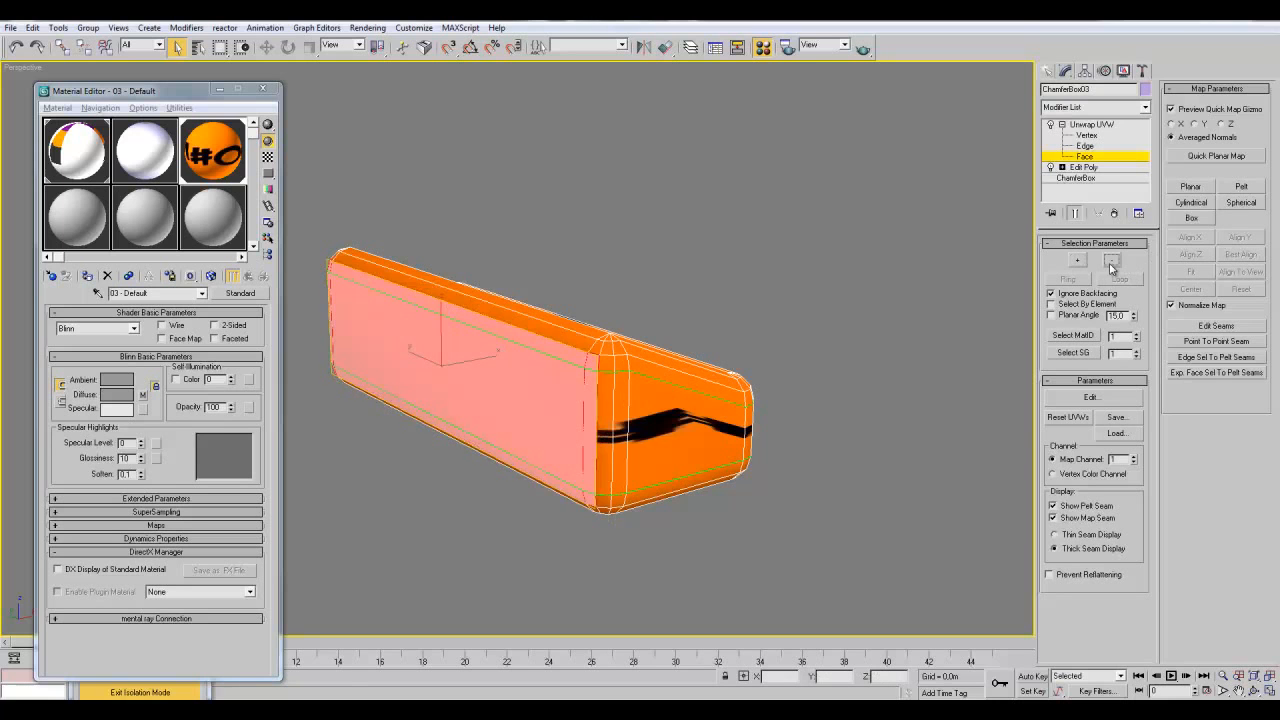
- Add the bevel and corner faces along the back side's upper edge to the face selection
middle_click_drag(811, 381, 862, 377, "alt")
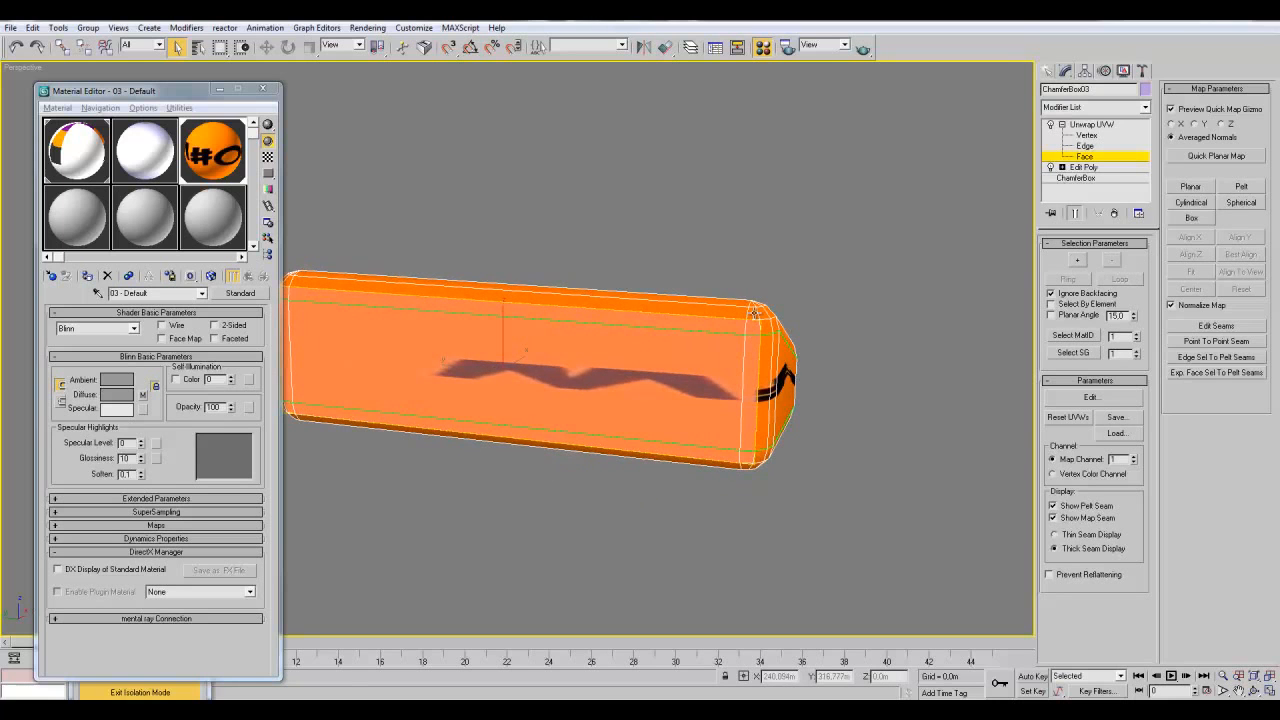
left_click(755, 313, "ctrl")
left_click(715, 316, "ctrl")
middle_click_drag(560, 420, 792, 444)
scroll(792, 444, "up", 2)
left_click(664, 322, "ctrl")
middle_click_drag(849, 514, 660, 455)
scroll(660, 455, "down", 2)
middle_click_drag(780, 460, 704, 466, "alt")
middle_click_drag(785, 497, 660, 495)
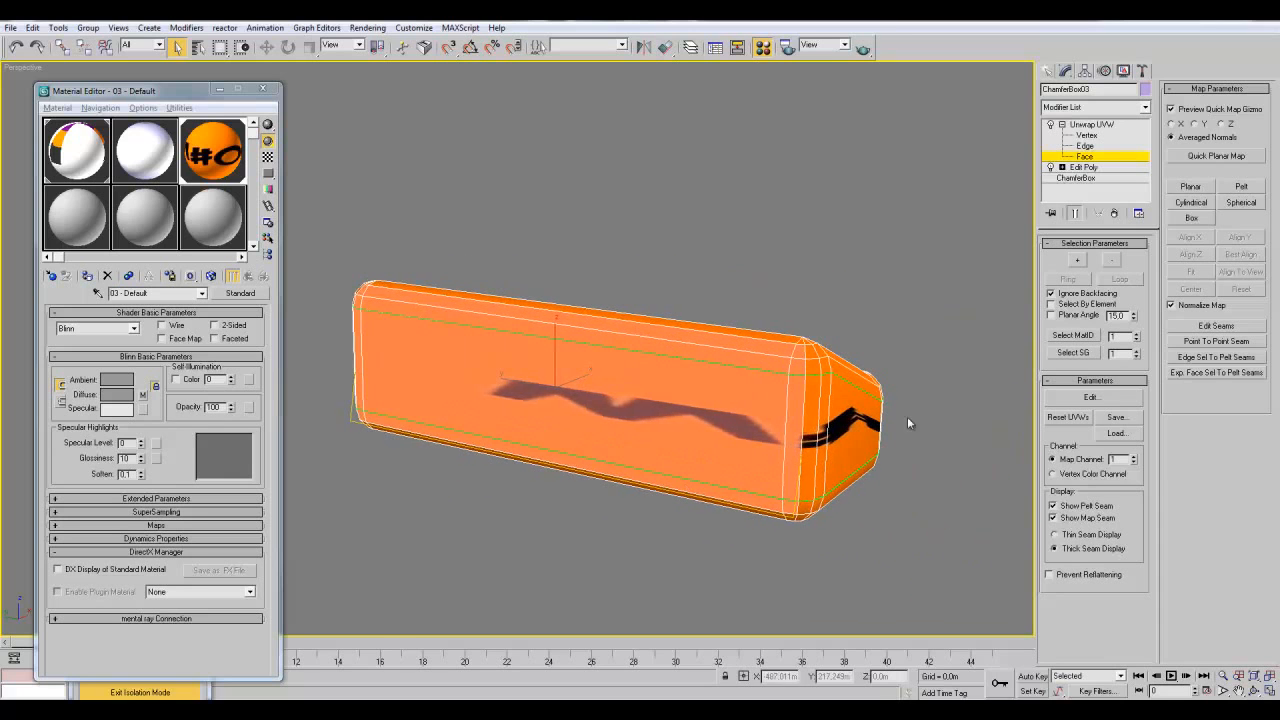
- Apply a planar map aligned to X to the selected back faces and finish the mapping
left_click(1190, 187)
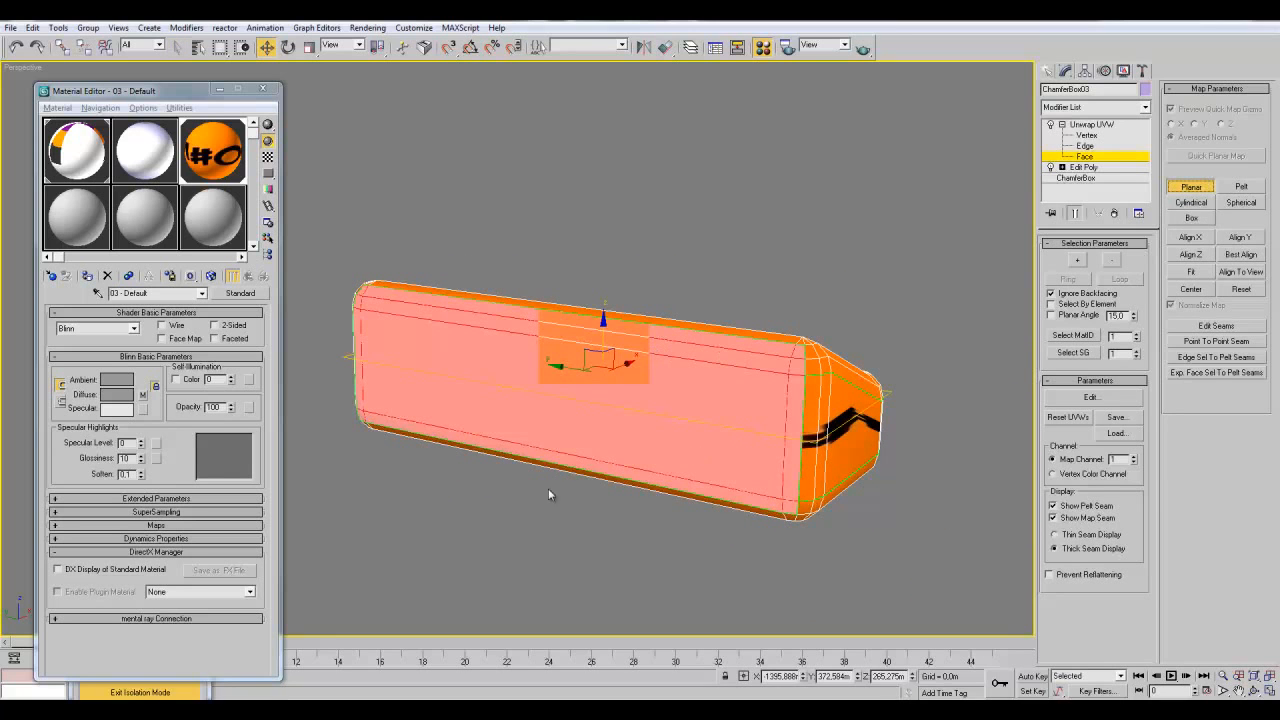
left_click(1196, 241)
middle_click_drag(540, 282, 452, 266, "alt")
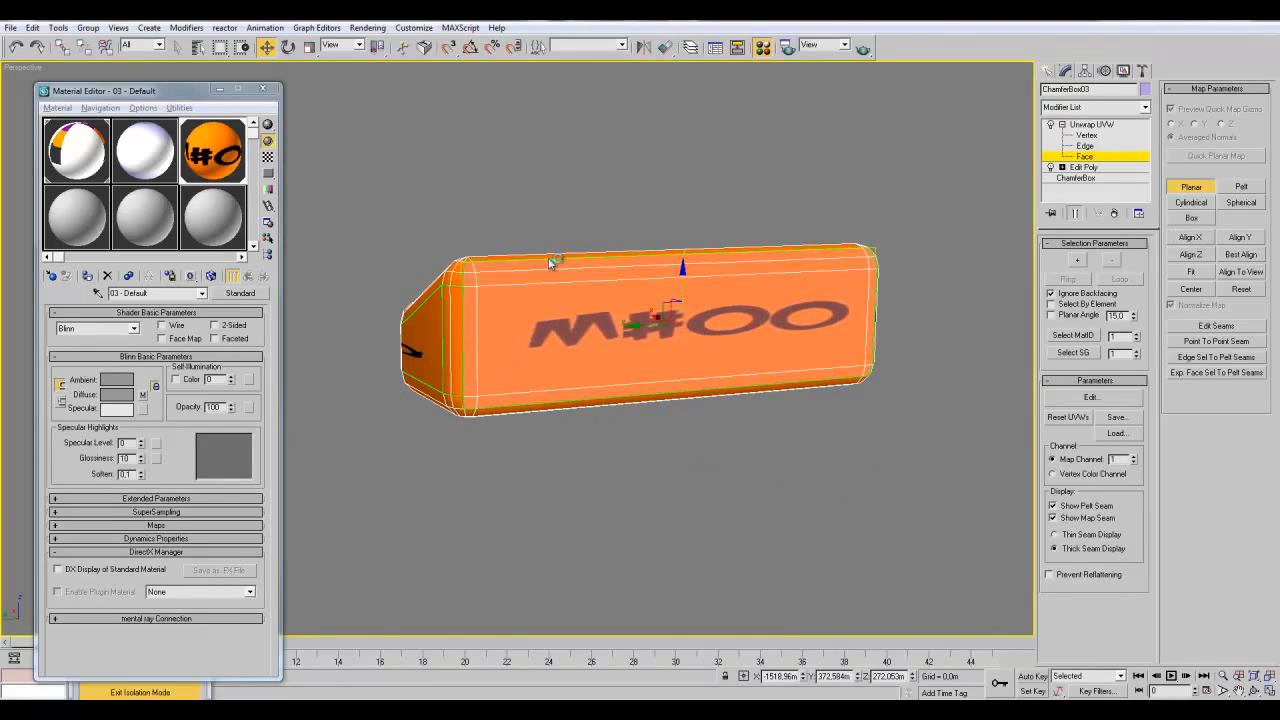
middle_click_drag(831, 388, 640, 397, "alt")
scroll(810, 385, "up", 3)
left_click(1205, 190)
- Select the armrest box's sloped end face and grow the selection once to include its surrounding faces
scroll(810, 531, "down", 3)
middle_click_drag(834, 500, 706, 427, "alt")
mouse_move(623, 446)
middle_mouse_down("alt")
mouse_move(544, 428)
mouse_move(533, 442)
mouse_move(553, 390)
mouse_move(600, 345)
mouse_move(703, 342)
mouse_move(514, 348)
mouse_move(485, 324)
middle_mouse_up("alt")
middle_click_drag(597, 340, 487, 237, "alt")
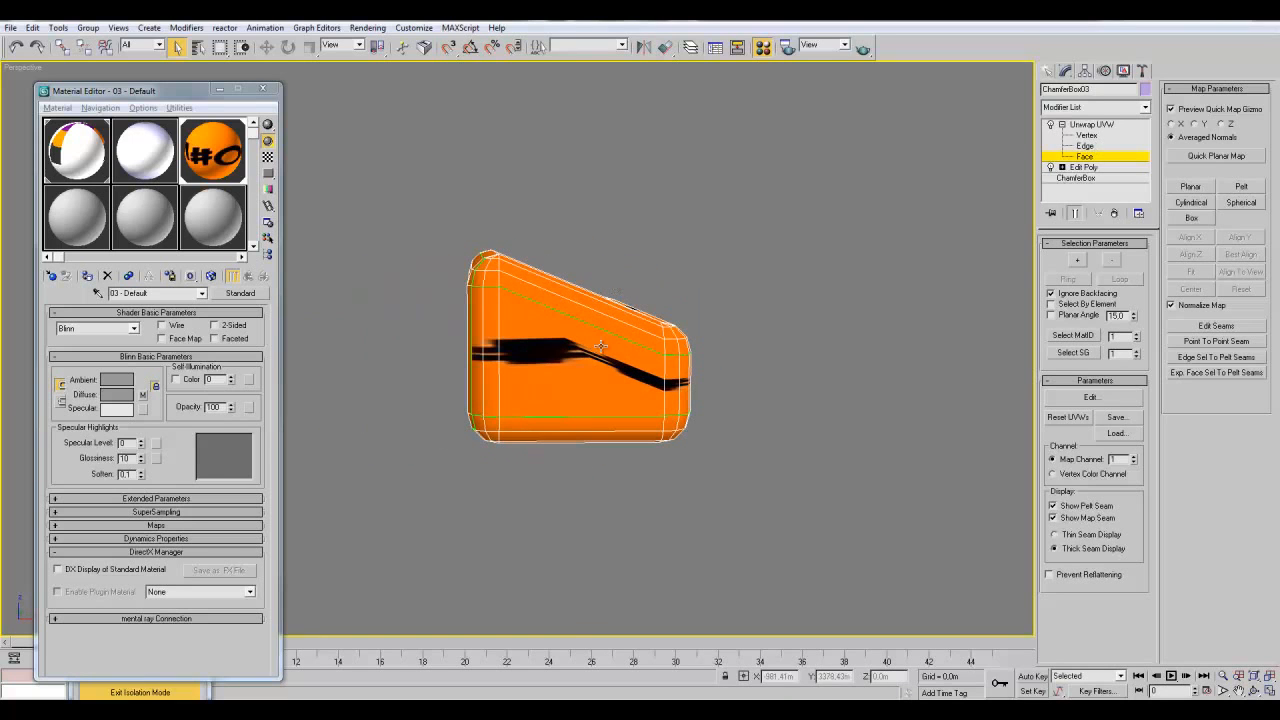
left_click(552, 368)
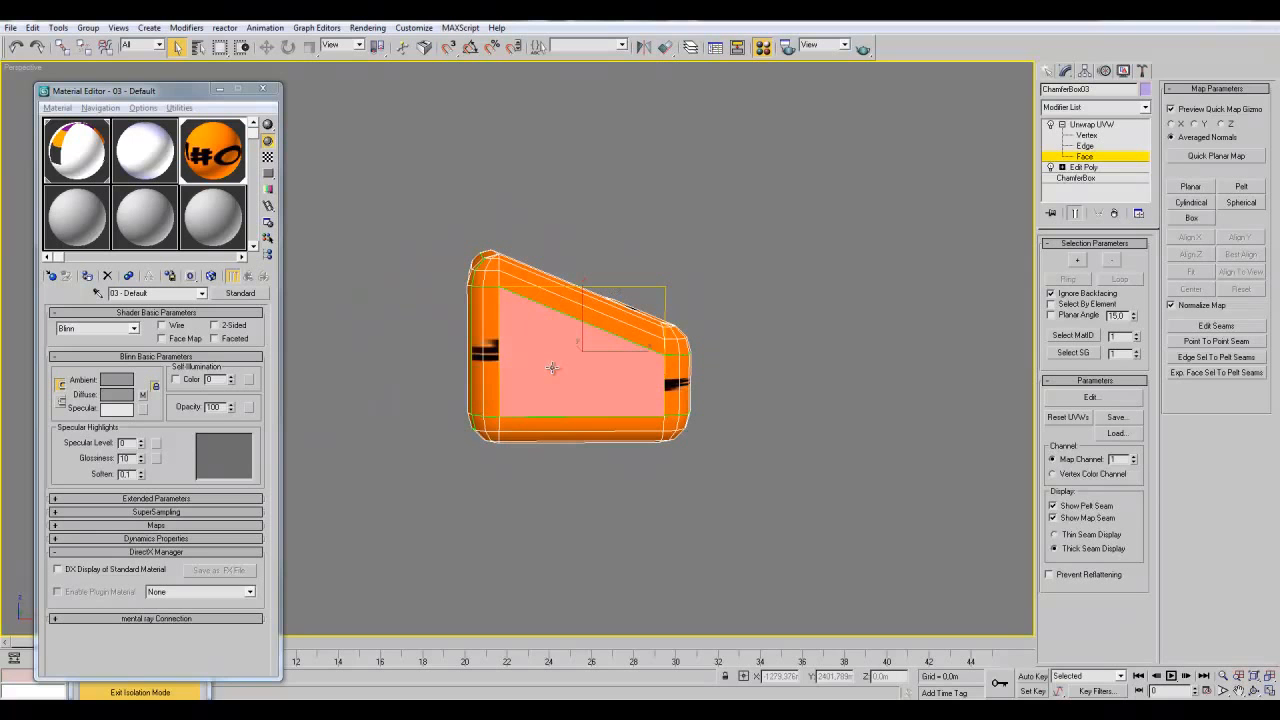
left_click(1078, 261)
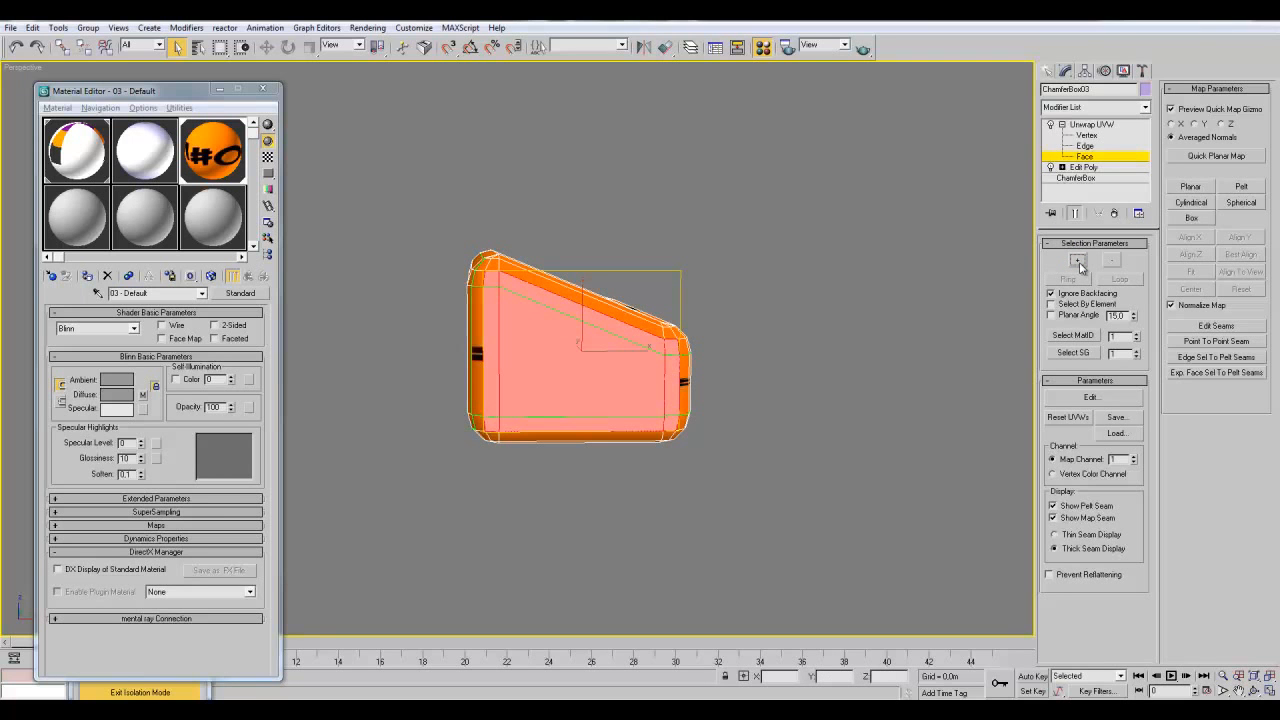
- Apply a planar map to the selected end faces, aligned to Y and fitted to the selection, and finish the mapping
middle_click_drag(838, 387, 716, 365, "alt")
left_click(1200, 187)
middle_click_drag(893, 300, 896, 364, "alt")
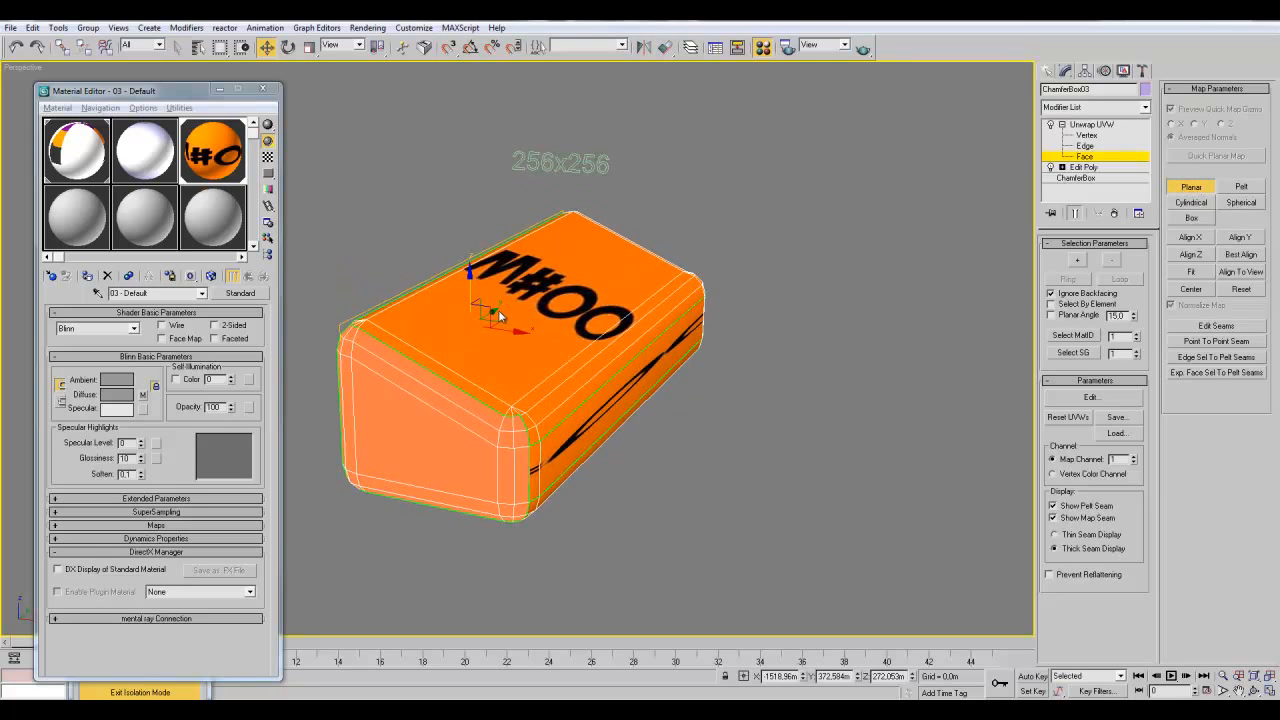
left_click(1242, 239)
middle_click_drag(722, 391, 788, 354)
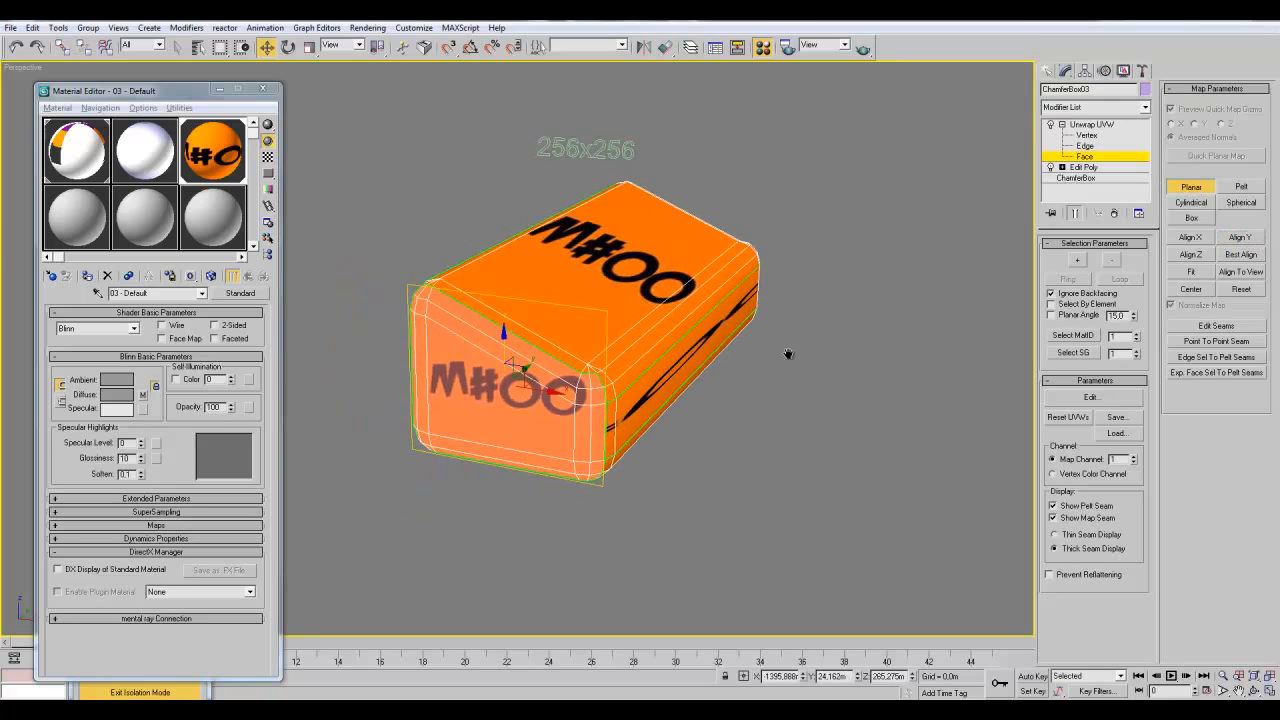
left_click(1191, 271)
scroll(826, 396, "down", 3)
middle_click_drag(826, 396, 787, 417, "alt")
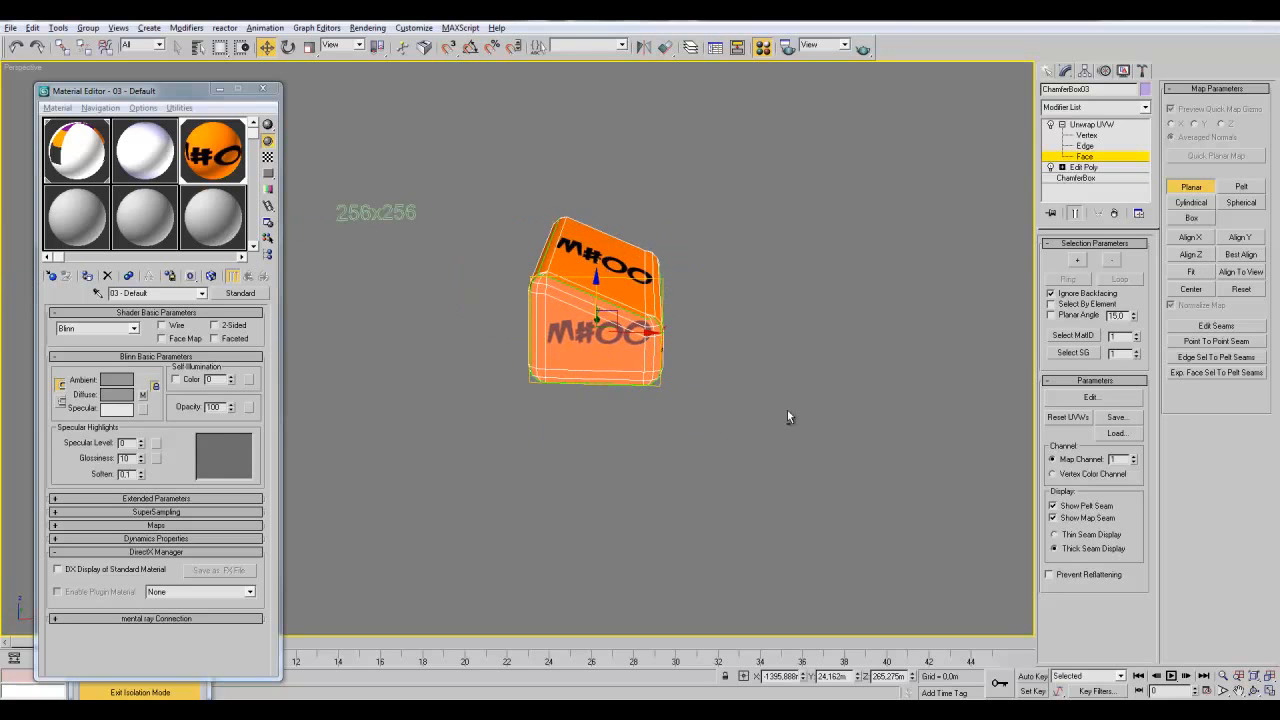
left_click(1191, 189)
left_click(854, 355)
- Select the armrest box's long, low front face and grow the selection once to its neighbouring faces
middle_click_drag(854, 355, 716, 361, "alt")
mouse_move(545, 351)
middle_mouse_down("alt")
mouse_move(528, 434)
mouse_move(543, 362)
mouse_move(568, 357)
middle_mouse_up("alt")
left_click(583, 340)
left_click(1191, 187)
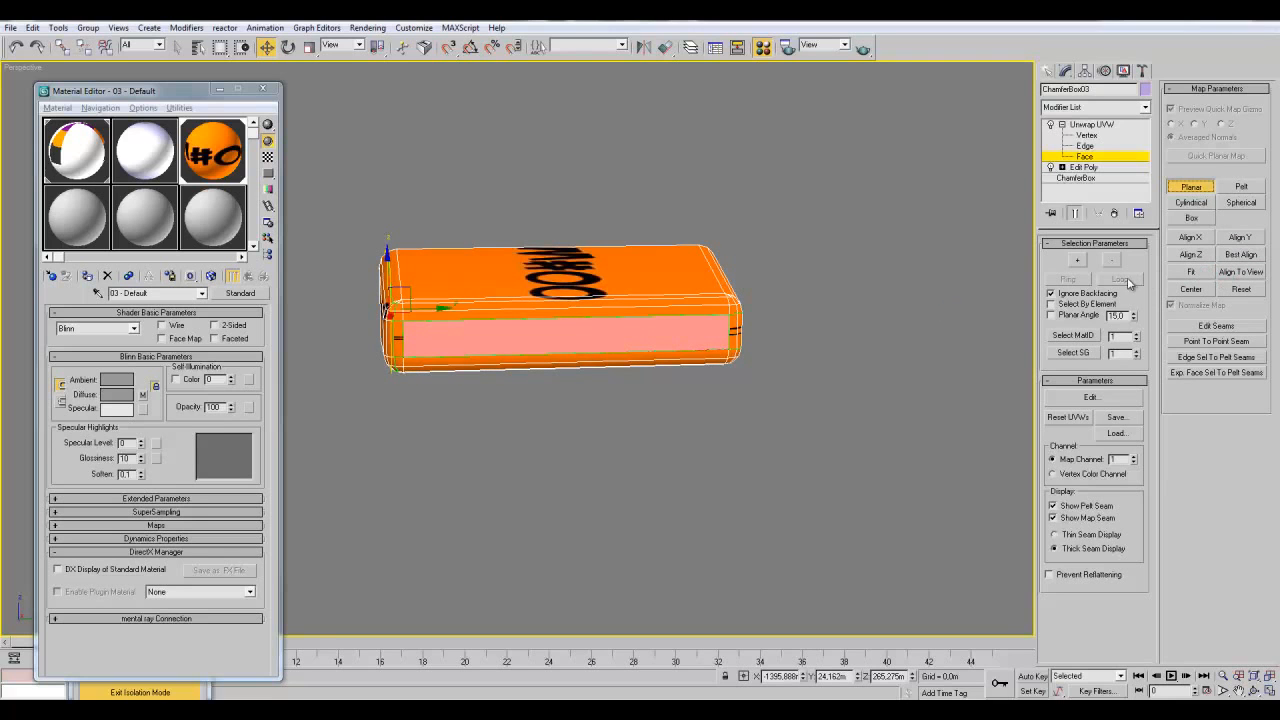
left_click(1079, 261)
scroll(660, 448, "up", 3)
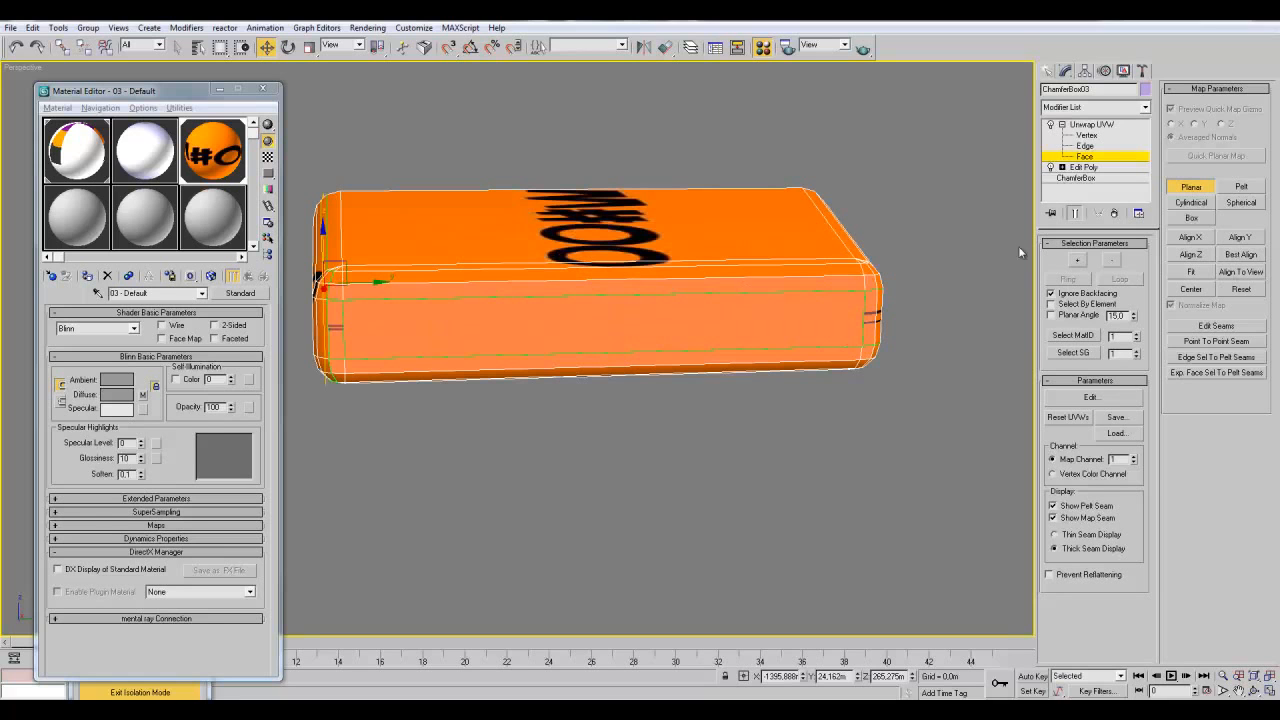
left_click(1191, 188)
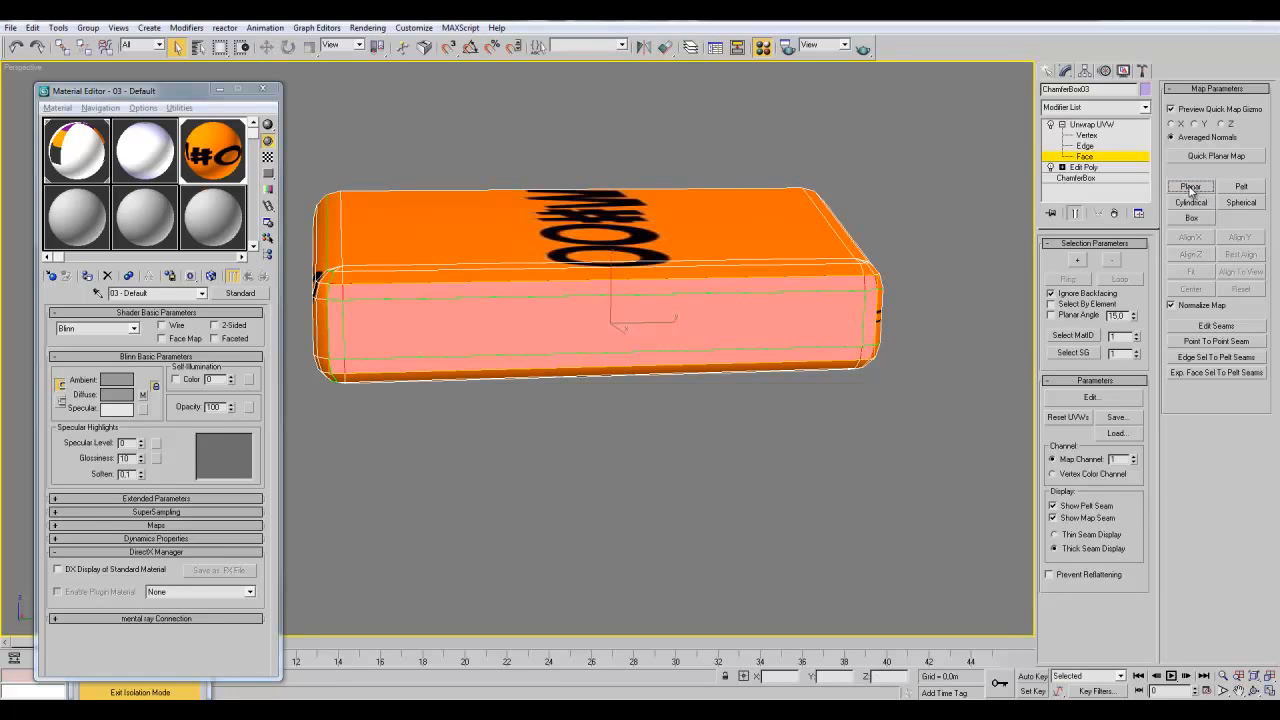
- Add the bevel strip and corner faces along the front side's upper edge to the selection
left_click(750, 270, "ctrl")
left_click(344, 282, "ctrl")
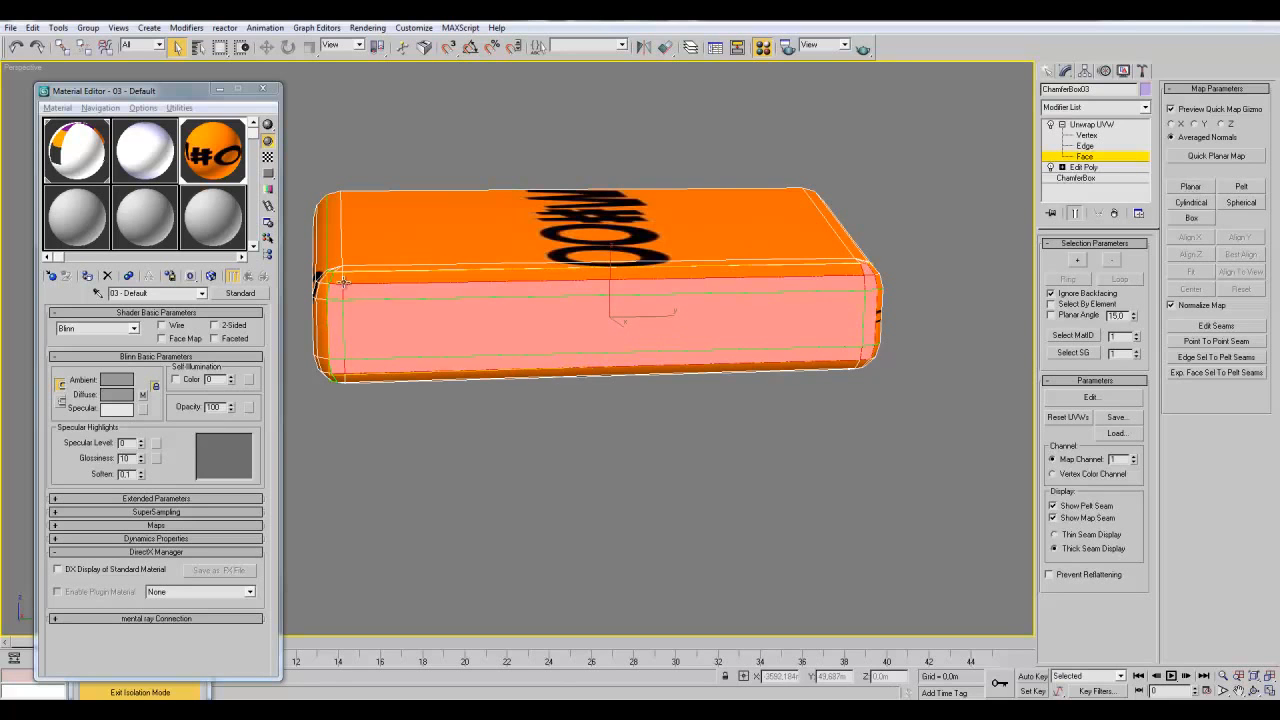
left_click(359, 280, "ctrl")
left_click(340, 277, "ctrl")
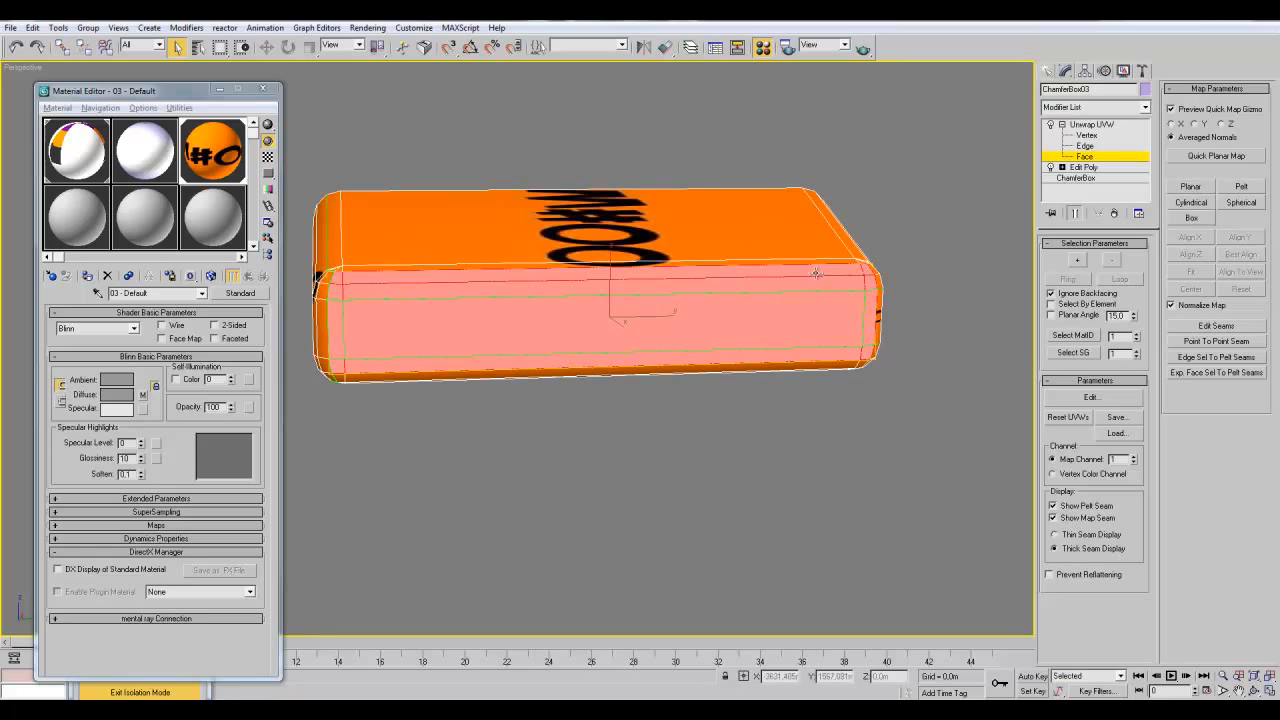
- Apply a planar map to the selected front faces, aligned to X and fitted to the selection
left_click(1190, 186)
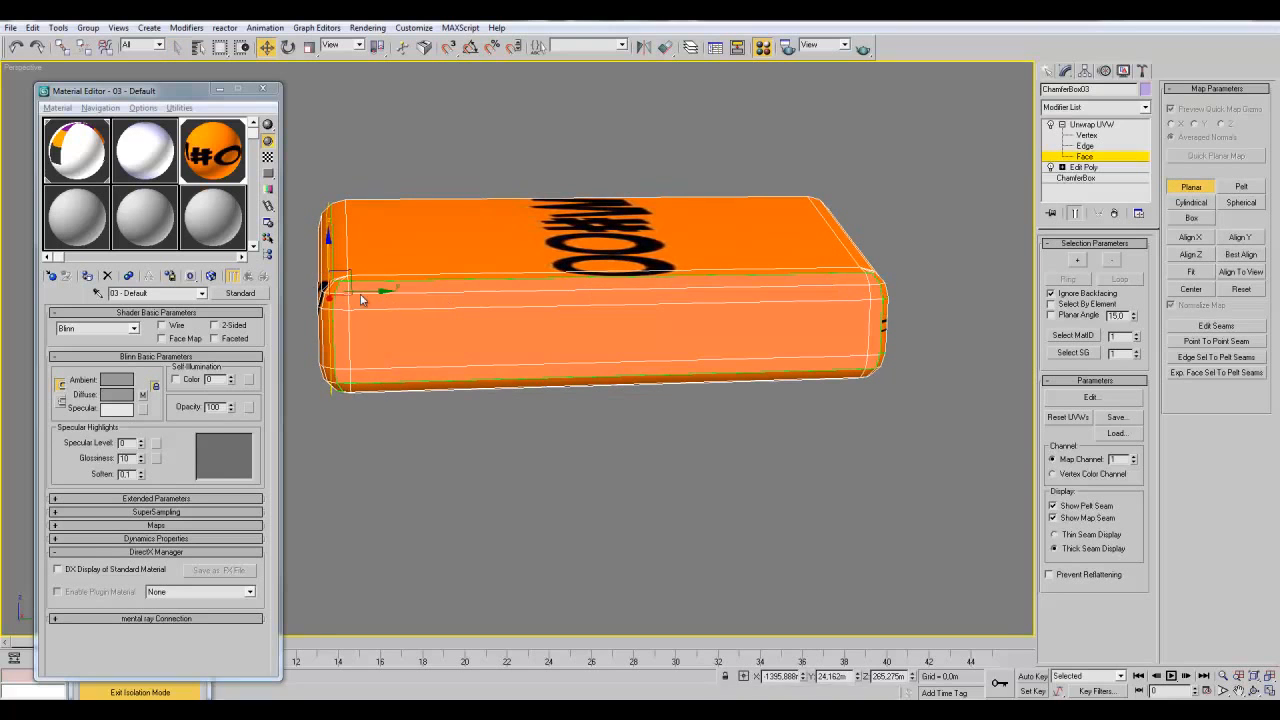
left_click(1194, 239)
left_click(1191, 270)
middle_click_drag(918, 342, 978, 312)
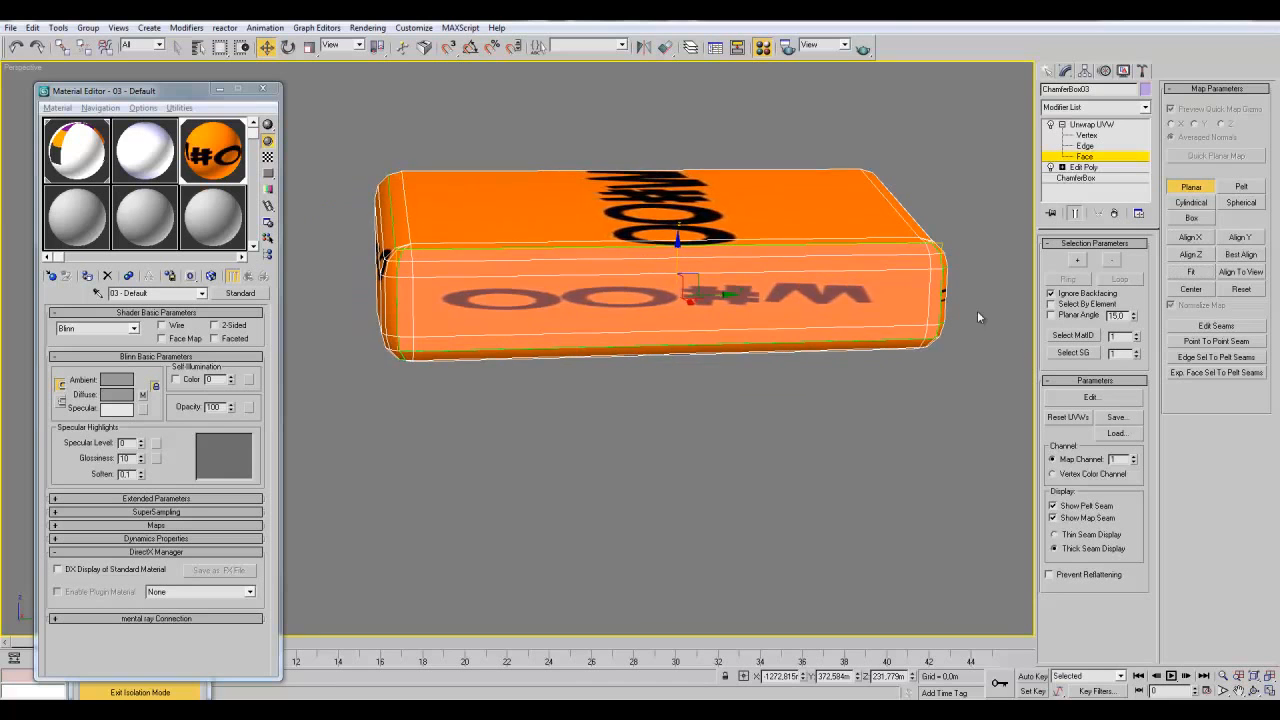
middle_click_drag(940, 392, 809, 297, "alt")
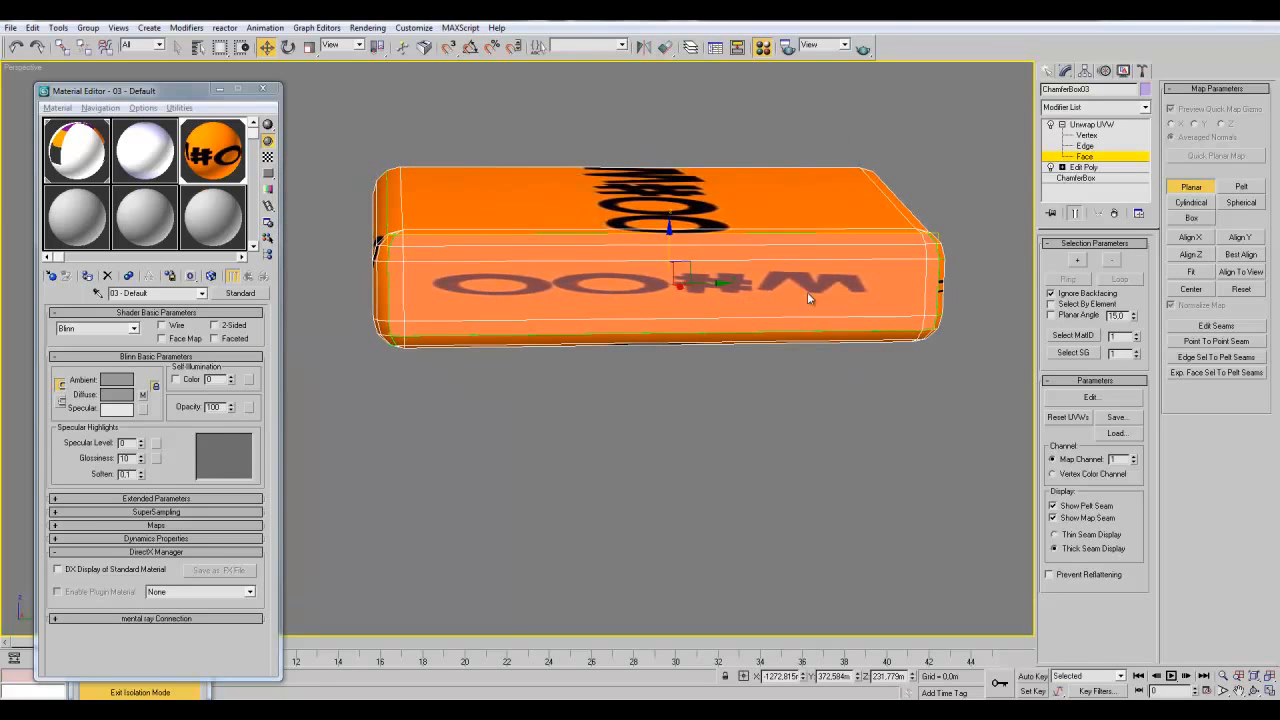
left_click(1196, 238)
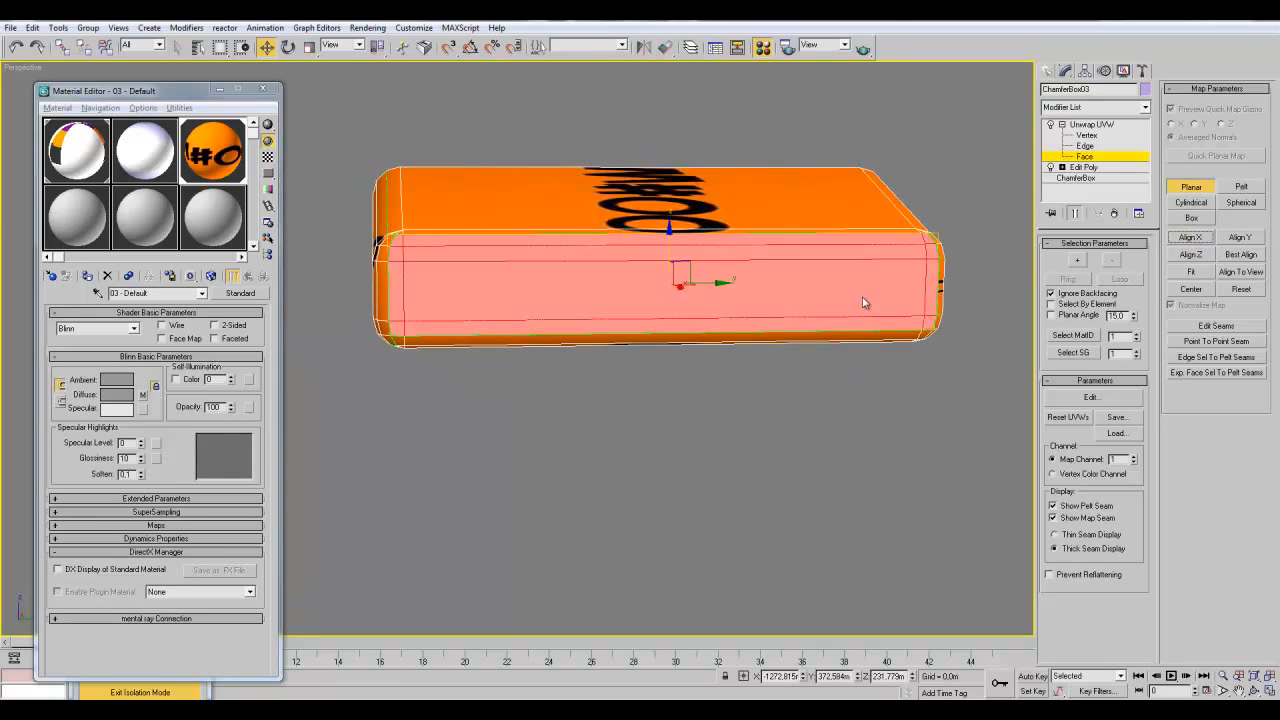
middle_click_drag(927, 397, 914, 405)
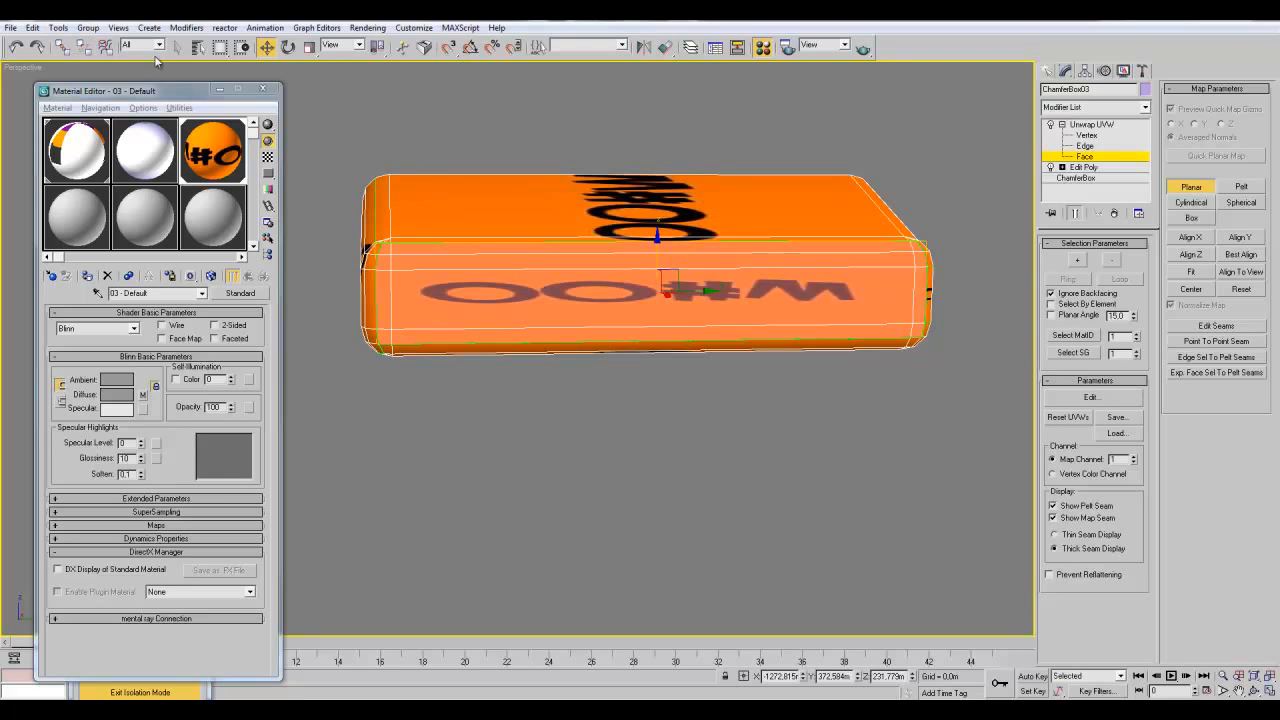
- Minimize the Material Editor and open the Edit UVWs window with the front faces' UVs and the box both in view
left_click(219, 91)
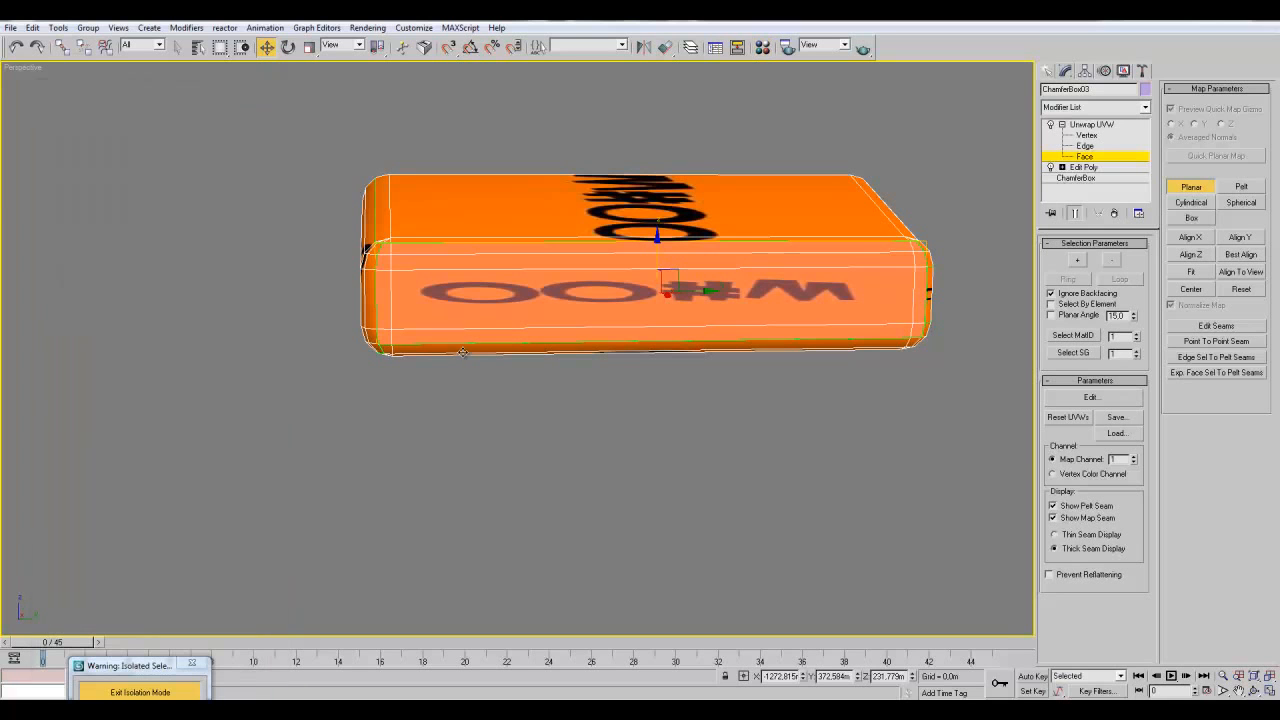
left_click(1090, 398)
scroll(320, 347, "down", 3)
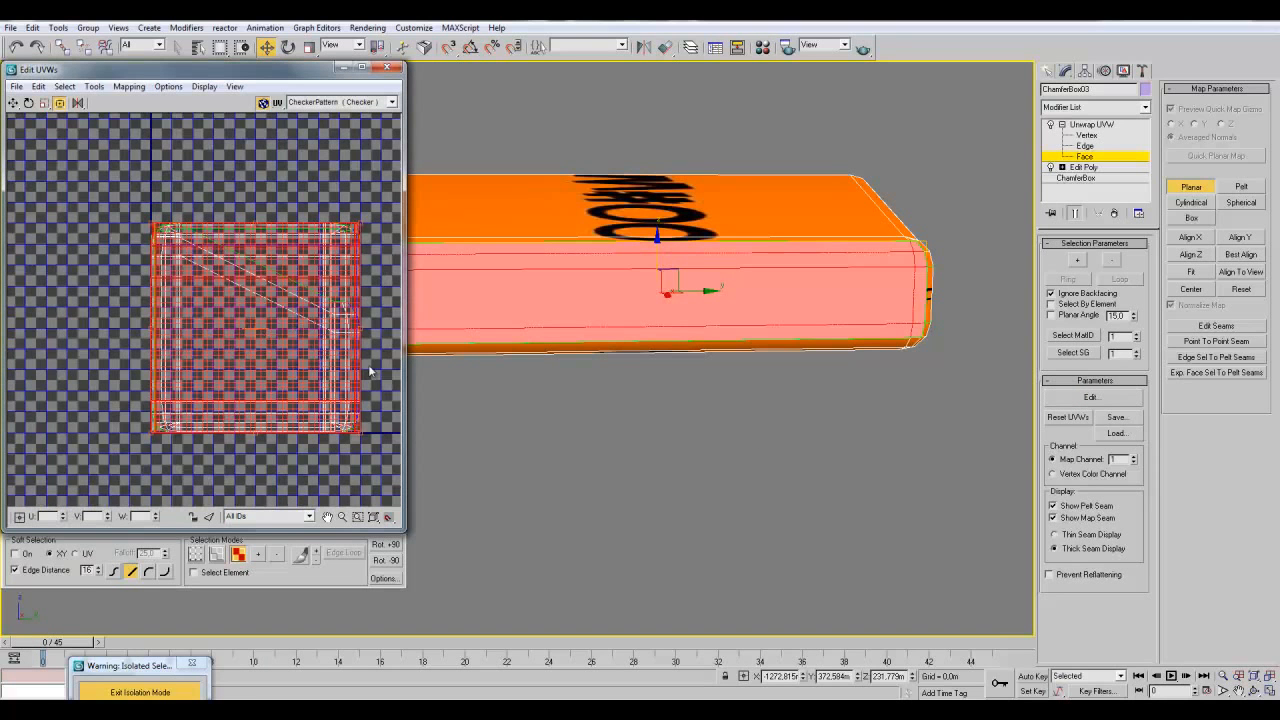
middle_click_drag(362, 347, 347, 328)
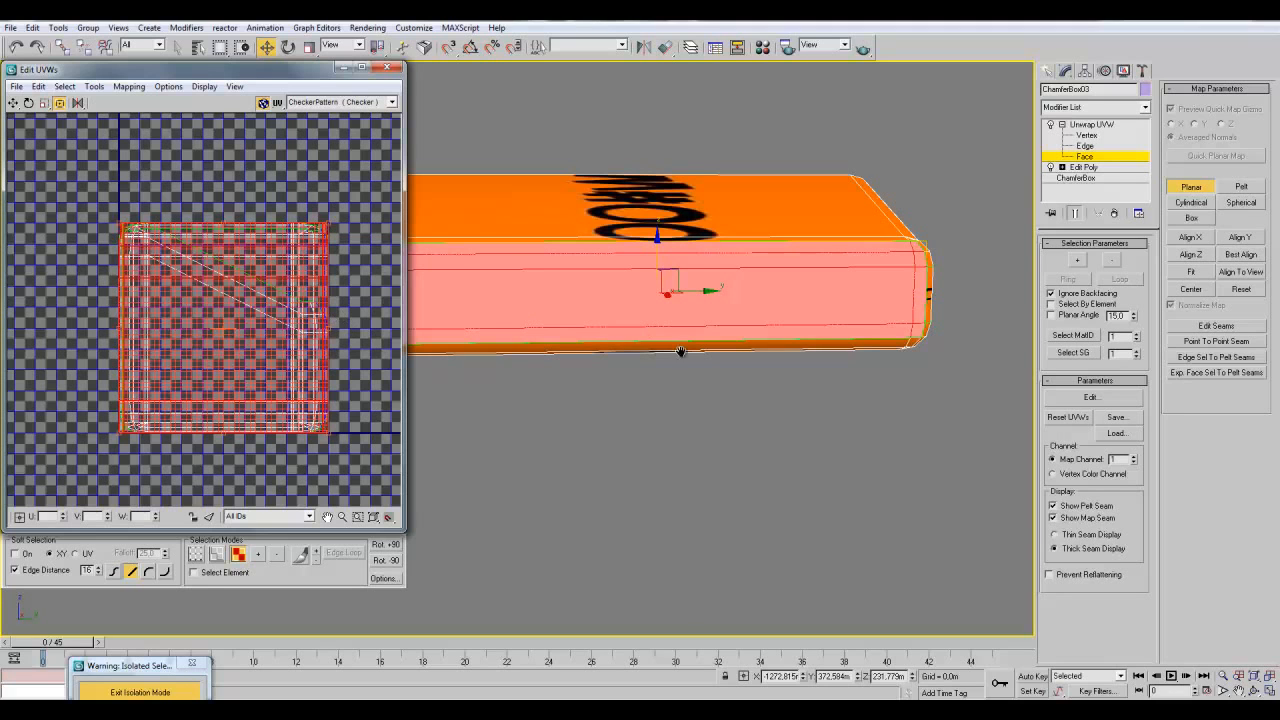
middle_click_drag(681, 352, 716, 361)
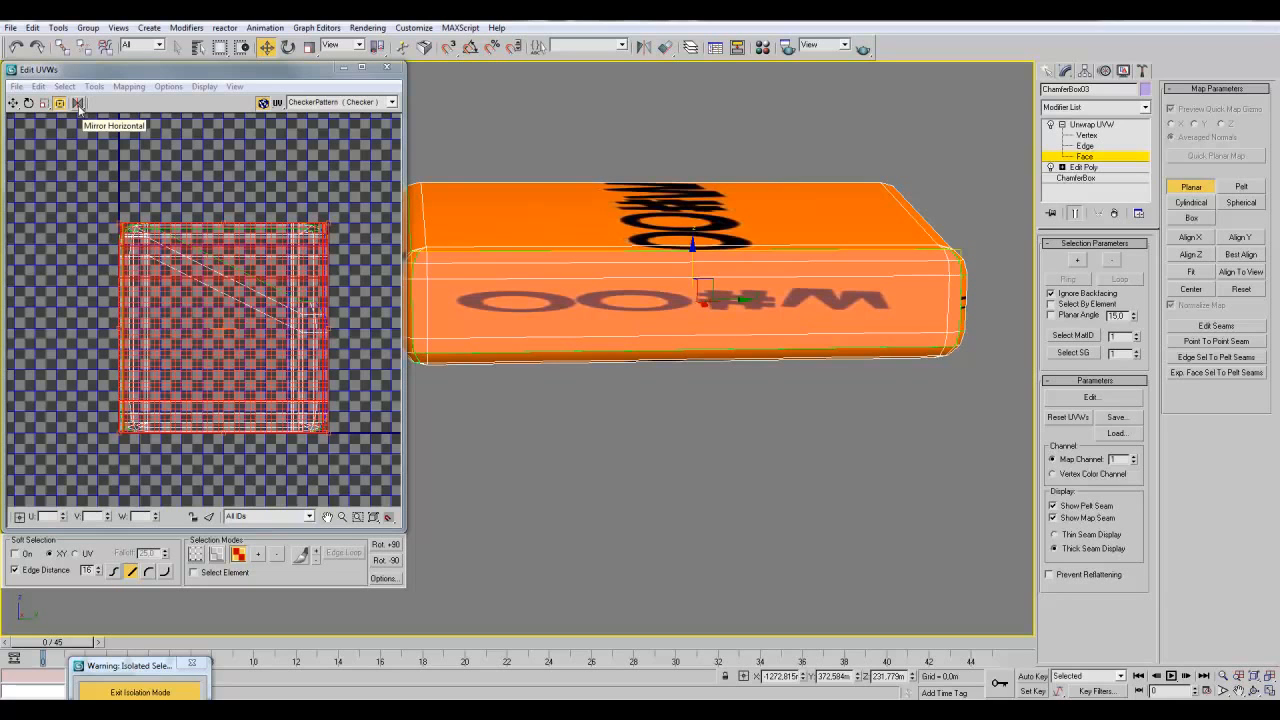
- Flip the front faces' UVs horizontally and end the planar mapping
right_click(219, 305)
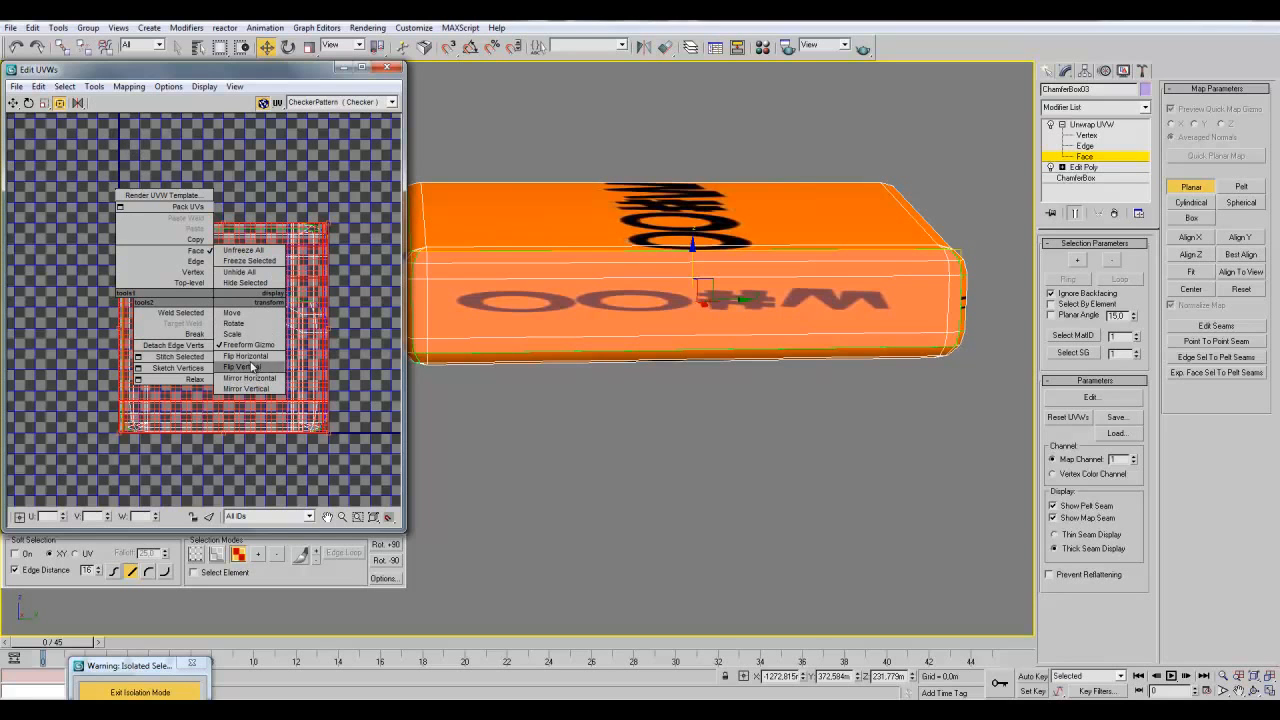
left_click(253, 237)
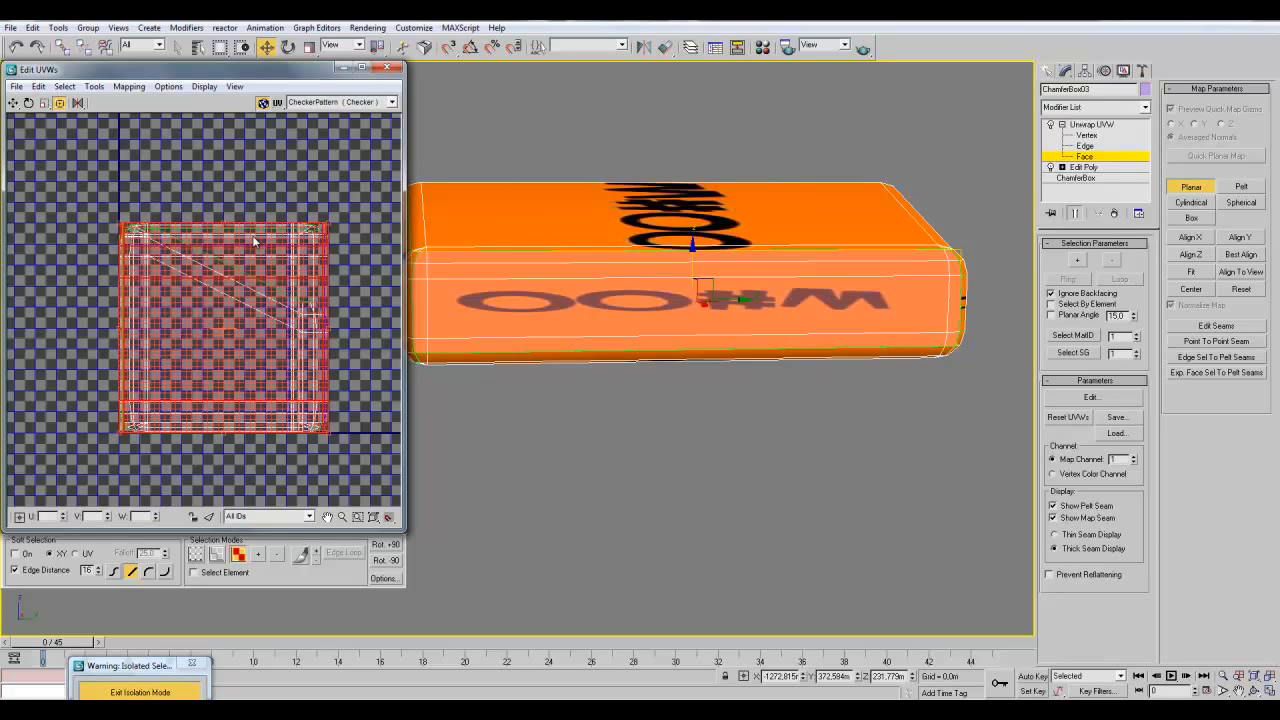
right_click(249, 233)
left_click(285, 291)
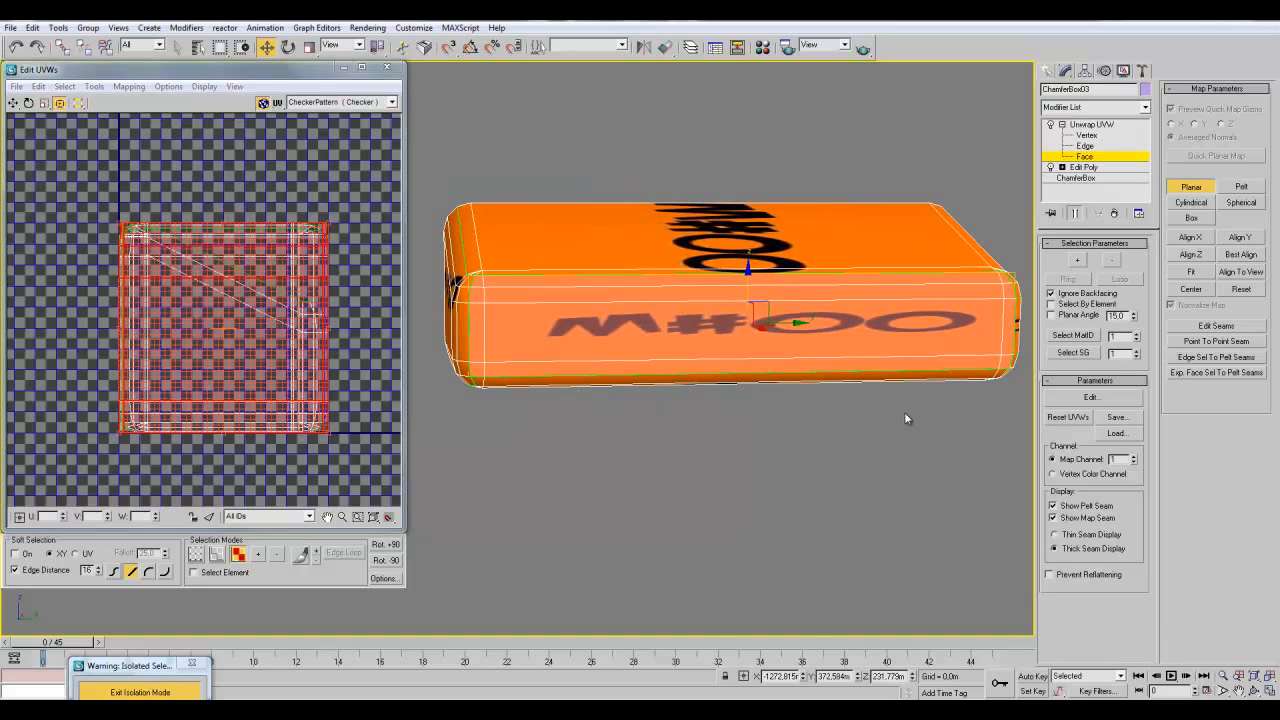
left_click(1191, 190)
- Select the armrest box's large sloped top face and grow the selection once to its bevel faces
middle_click_drag(868, 510, 949, 375)
left_click(725, 420)
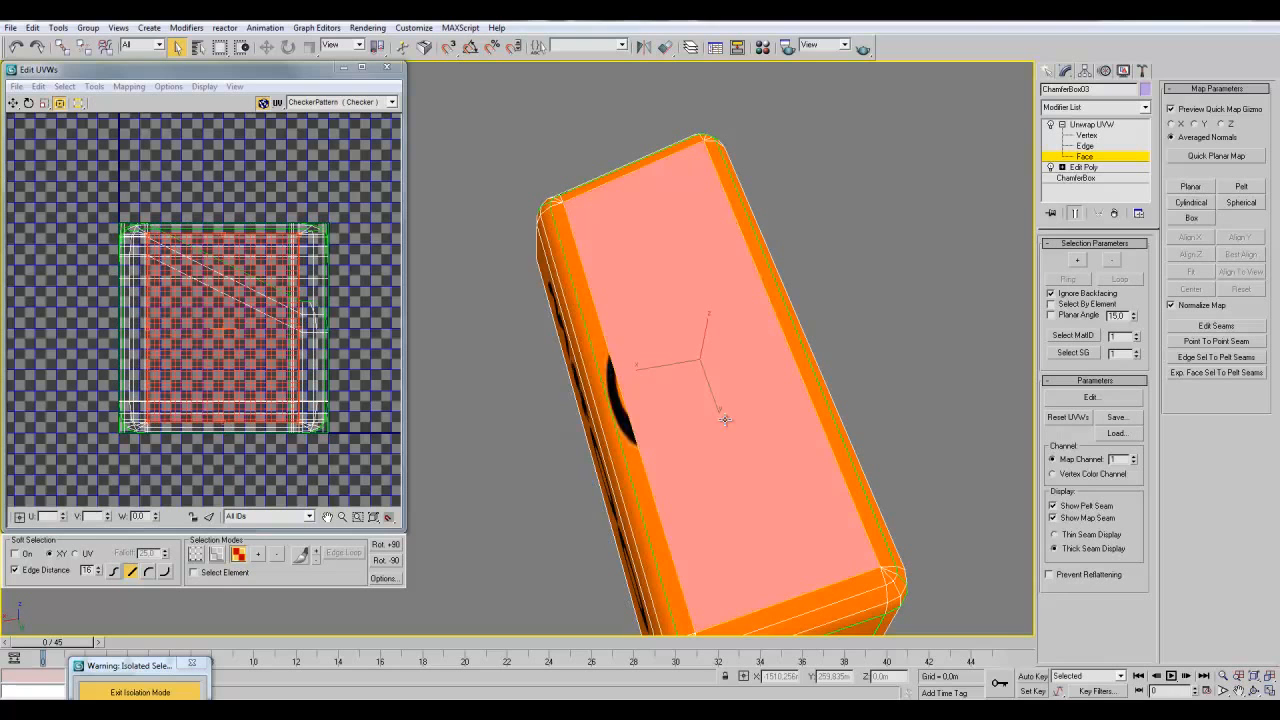
left_click(1080, 262)
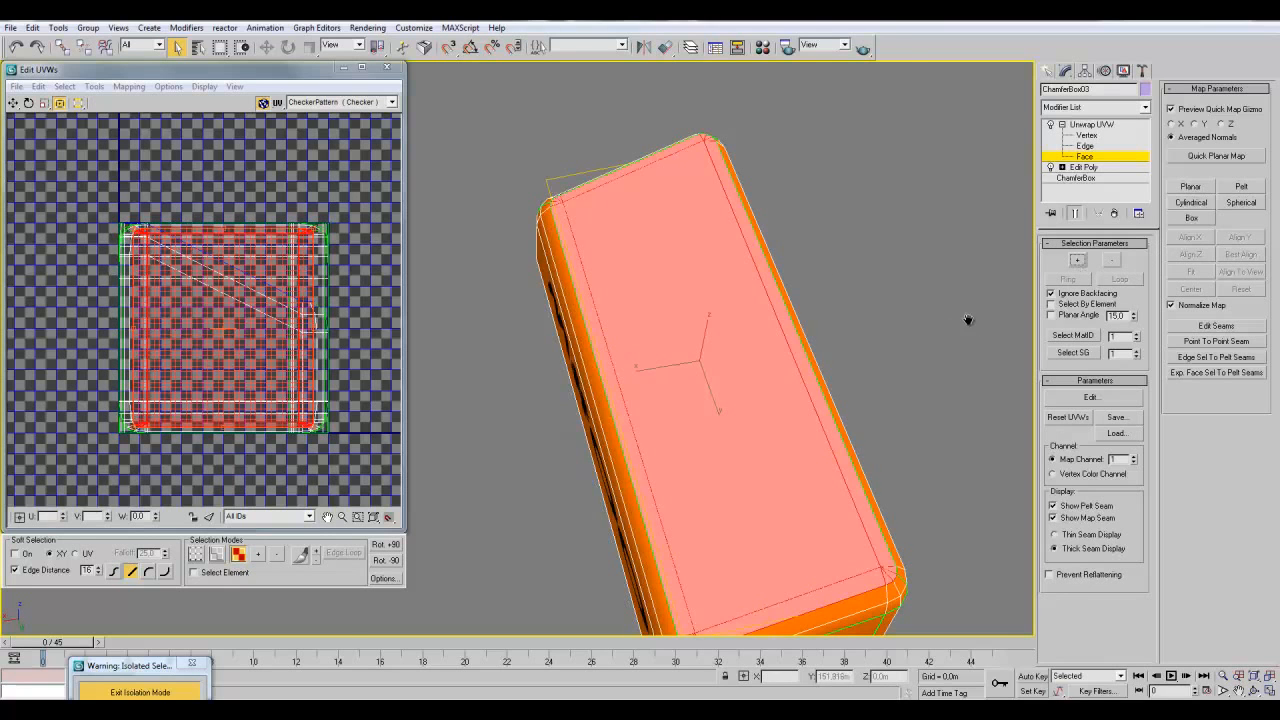
- Apply a planar map aligned to Z to the selected top faces
middle_click_drag(968, 320, 788, 357, "alt")
scroll(734, 463, "up", 4)
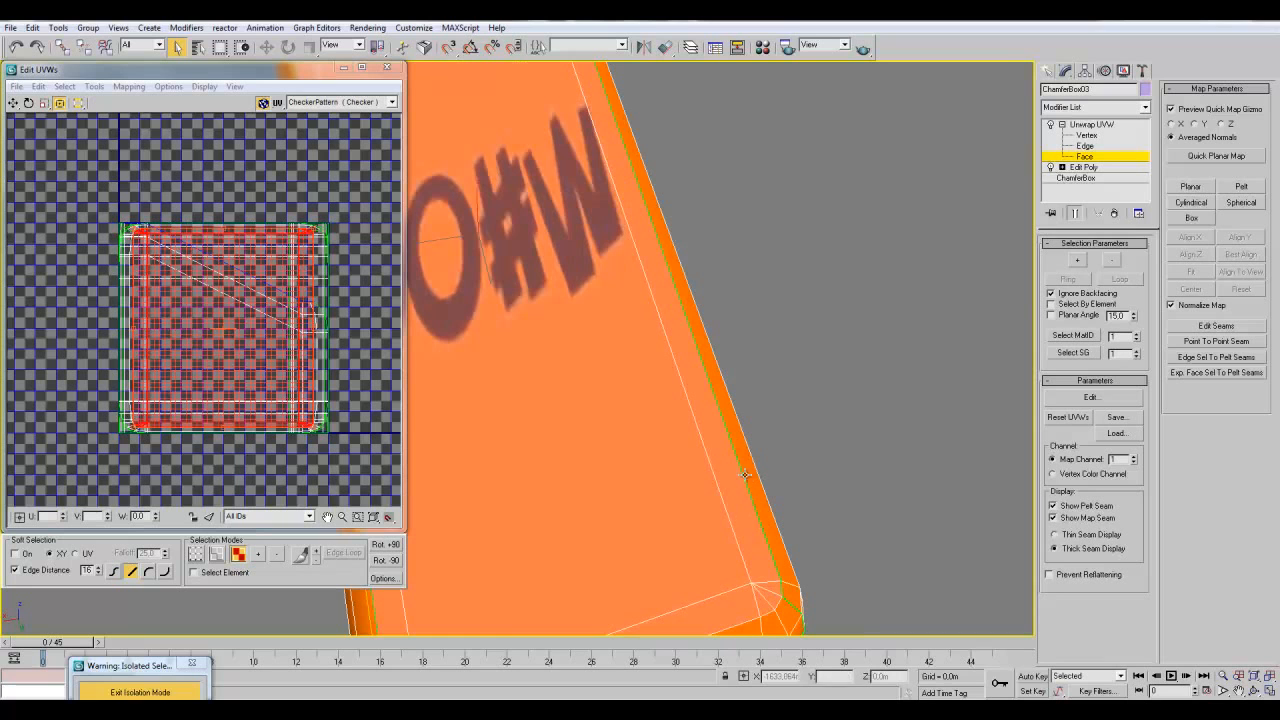
middle_click_drag(695, 339, 512, 329, "alt")
middle_click_drag(456, 203, 664, 262)
middle_click_drag(626, 465, 736, 379, "alt")
middle_click_drag(564, 438, 776, 397, "alt")
scroll(639, 452, "down", 3)
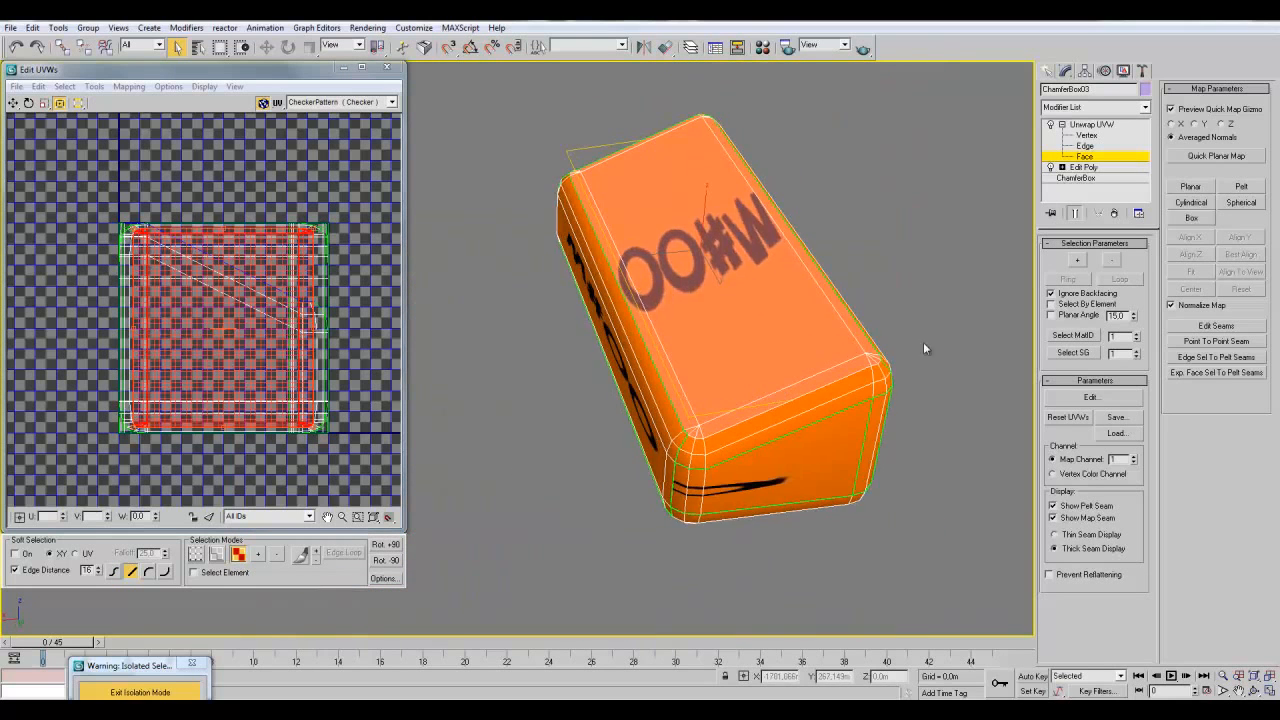
middle_click_drag(923, 342, 886, 362, "alt")
left_click(1183, 188)
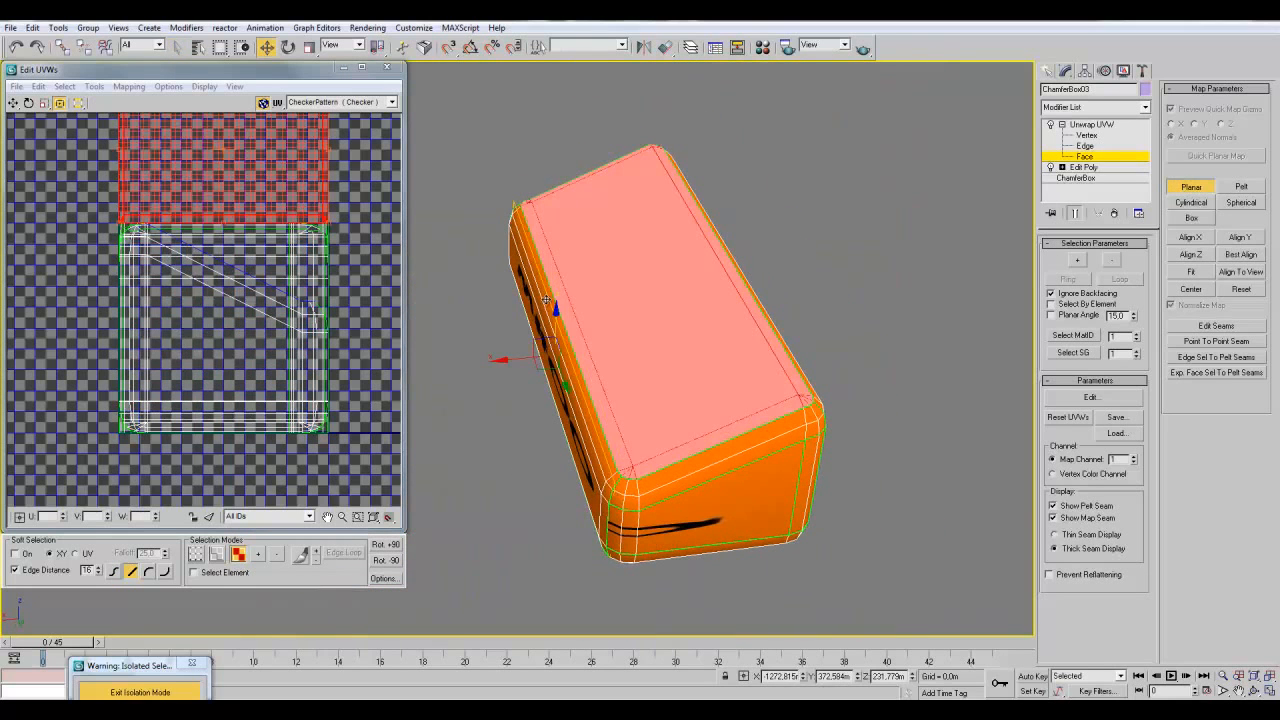
left_click(1189, 255)
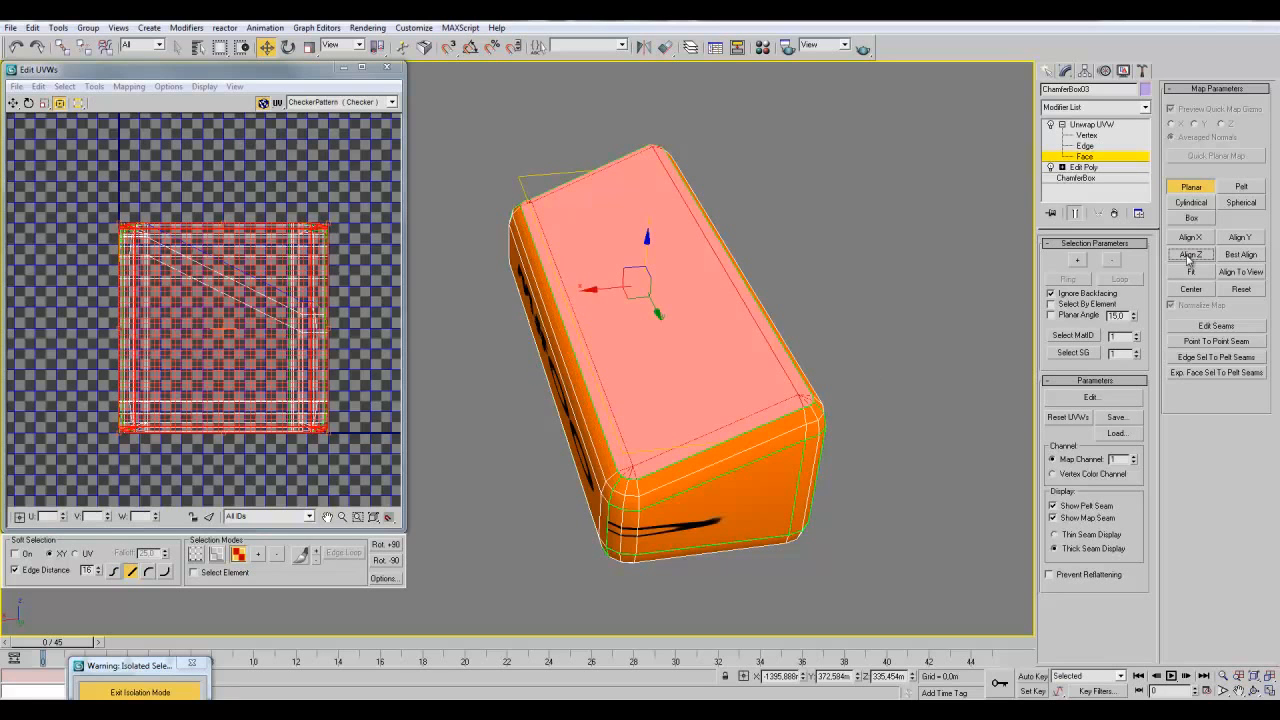
- Try to rotate the top faces' planar mapping gizmo to follow the slope, and end the planar mapping
middle_click_drag(855, 205, 866, 262, "alt")
middle_click_drag(763, 307, 751, 257, "alt")
left_click(288, 48)
left_click_drag(614, 233, 636, 256)
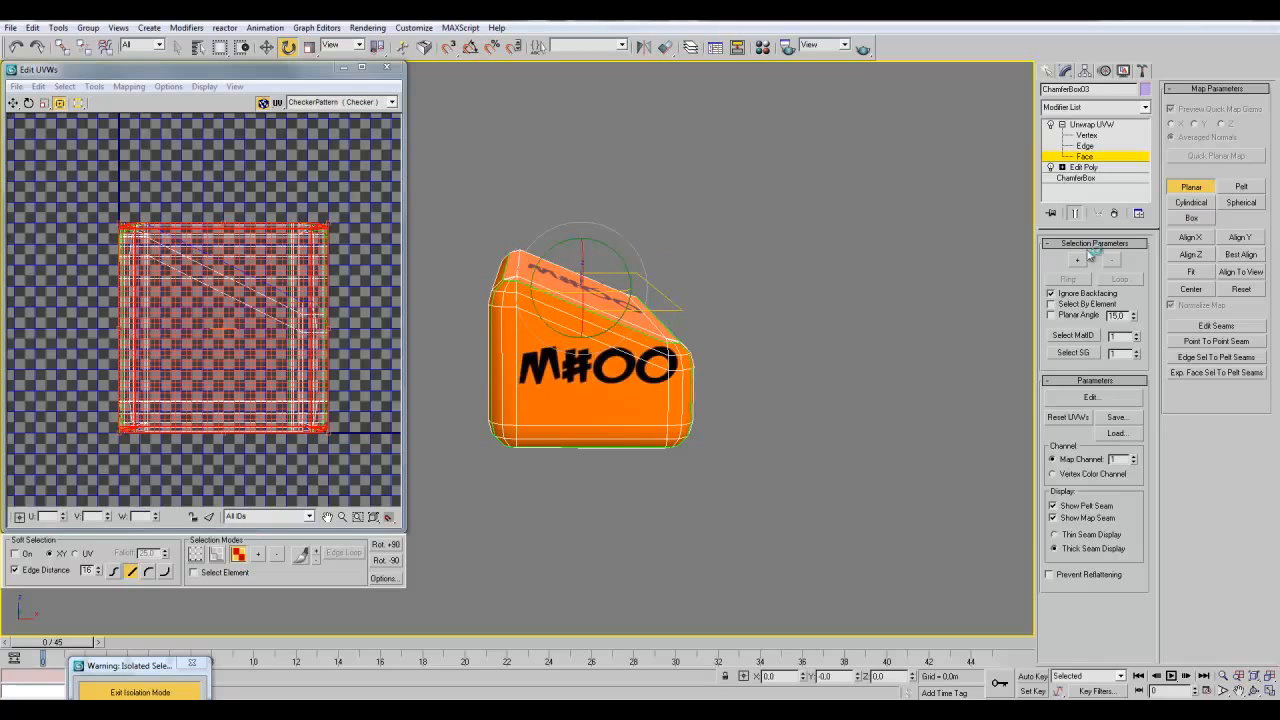
left_click(1190, 189)
left_click(1190, 188)
left_click(1197, 189)
- Start a planar map on the box's remaining stretched end face and grow the selection once to its bevel faces
left_click(858, 327)
middle_click_drag(860, 328, 803, 352, "alt")
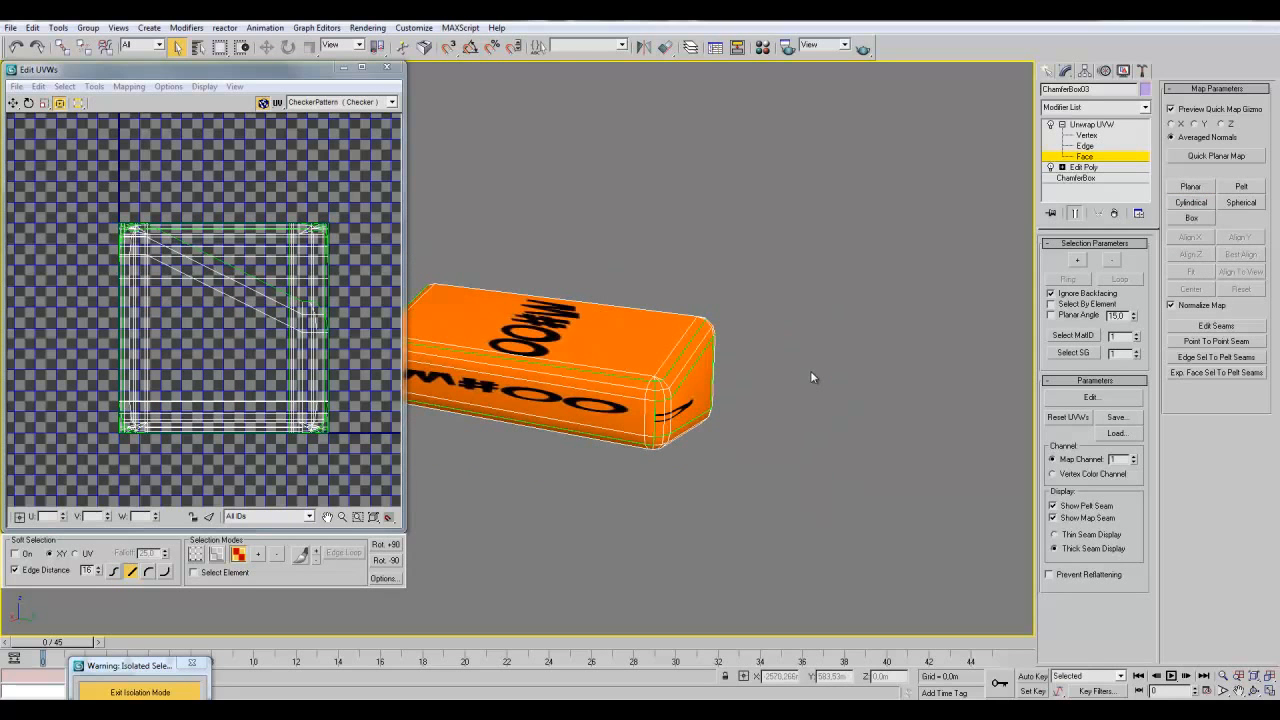
middle_click_drag(786, 400, 540, 390, "alt")
left_click(520, 365)
left_click(1199, 189)
middle_click_drag(826, 334, 880, 330)
scroll(880, 330, "up", 3)
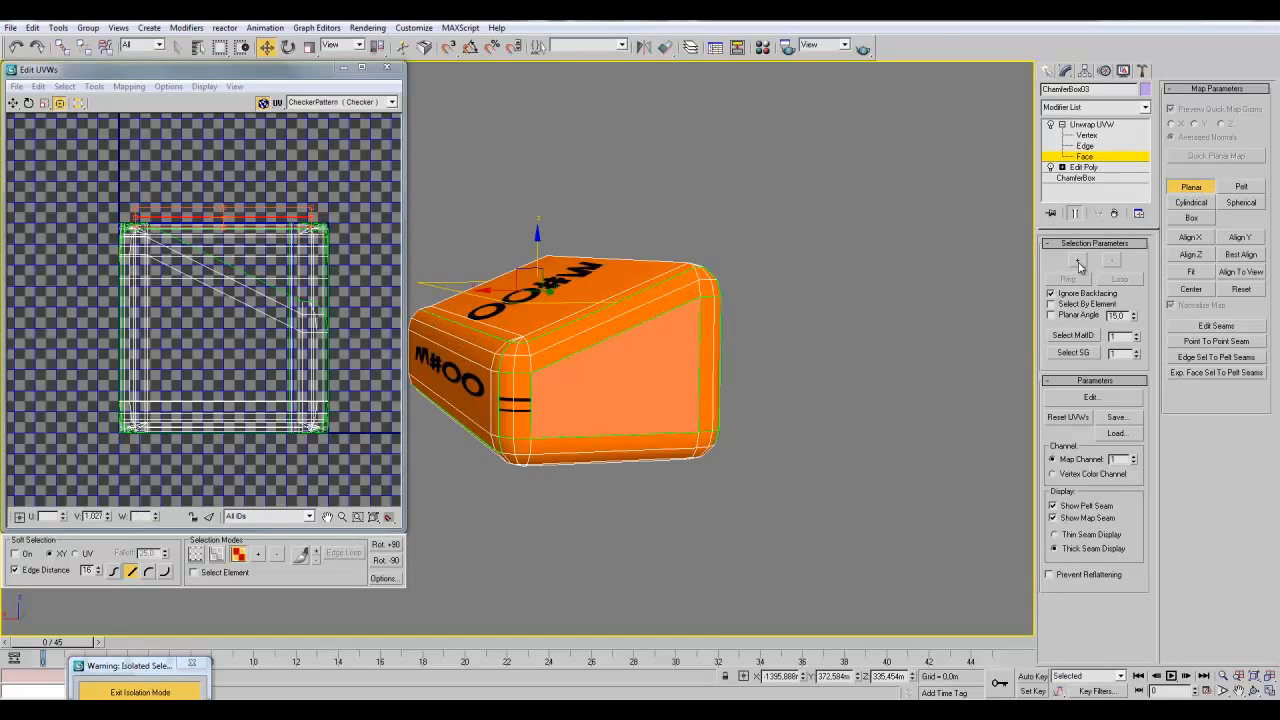
left_click(1078, 262)
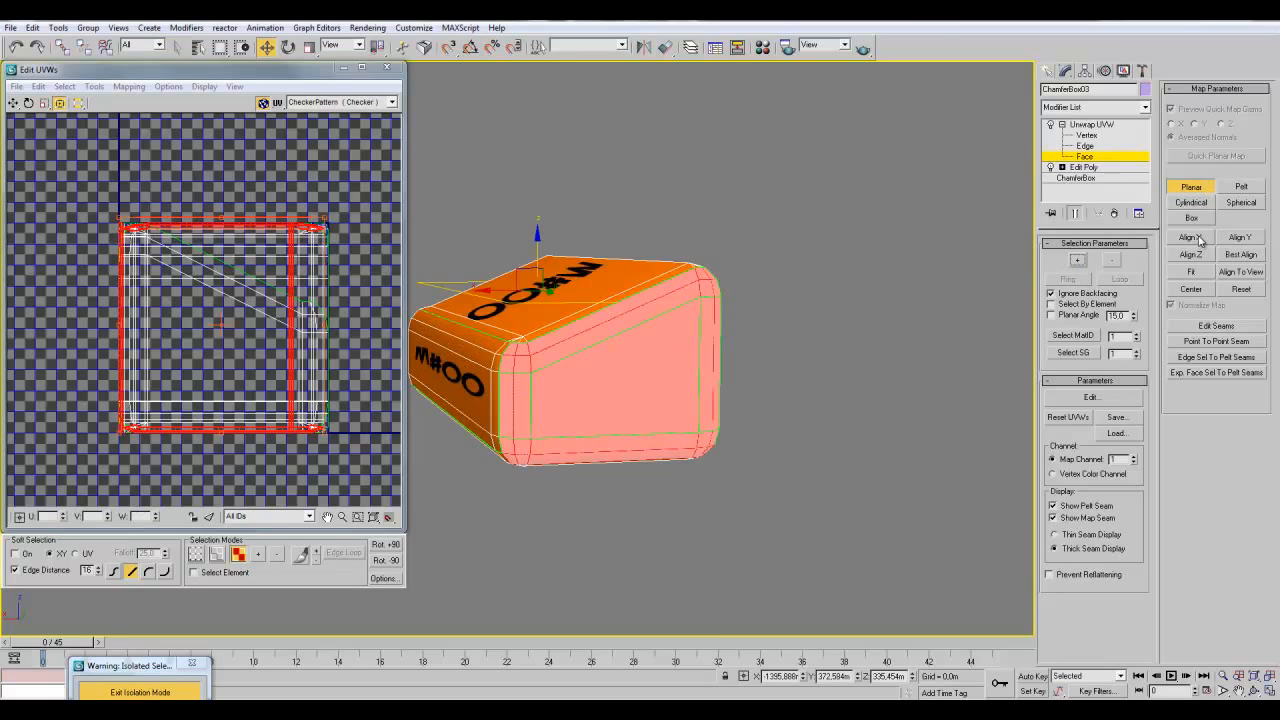
- Align the end faces' planar map to Y and fit it to the selection
left_click(1199, 241)
left_click(1203, 256)
left_click(1236, 242)
left_click(1201, 272)
- Flip the end faces' UVs horizontally and end their planar mapping
middle_click_drag(846, 360, 549, 400)
right_click(238, 314)
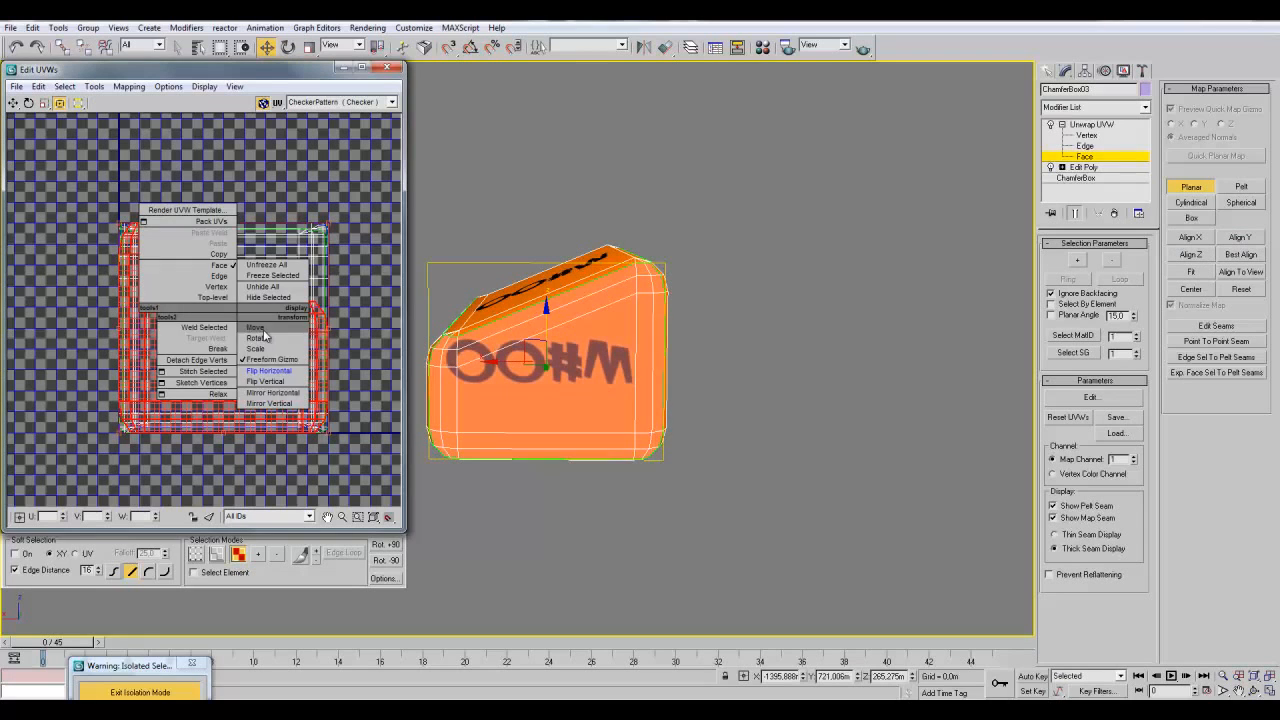
left_click(287, 381)
key("shift+z")
middle_click_drag(775, 516, 733, 452, "alt")
left_click(1201, 190)
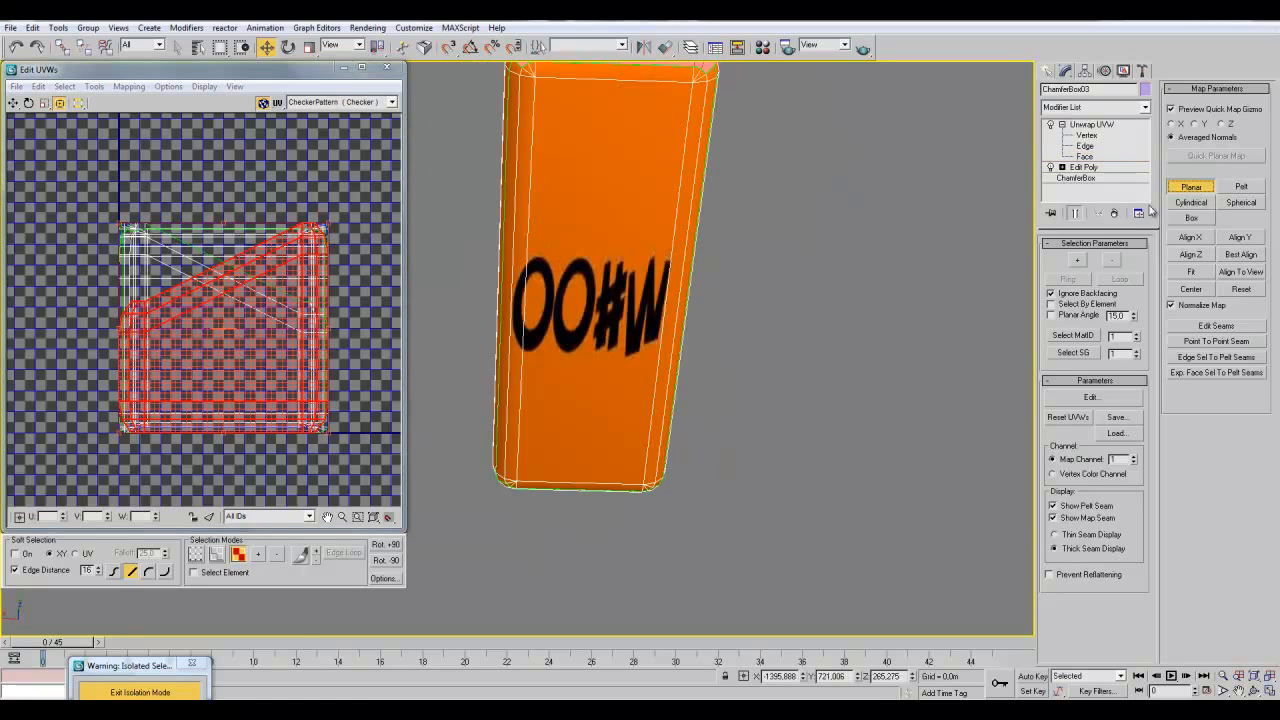
- Select the box's bottom face with its bevel faces and apply a planar map fitted to the selection
middle_click_drag(655, 285, 637, 325, "alt")
left_click(622, 328)
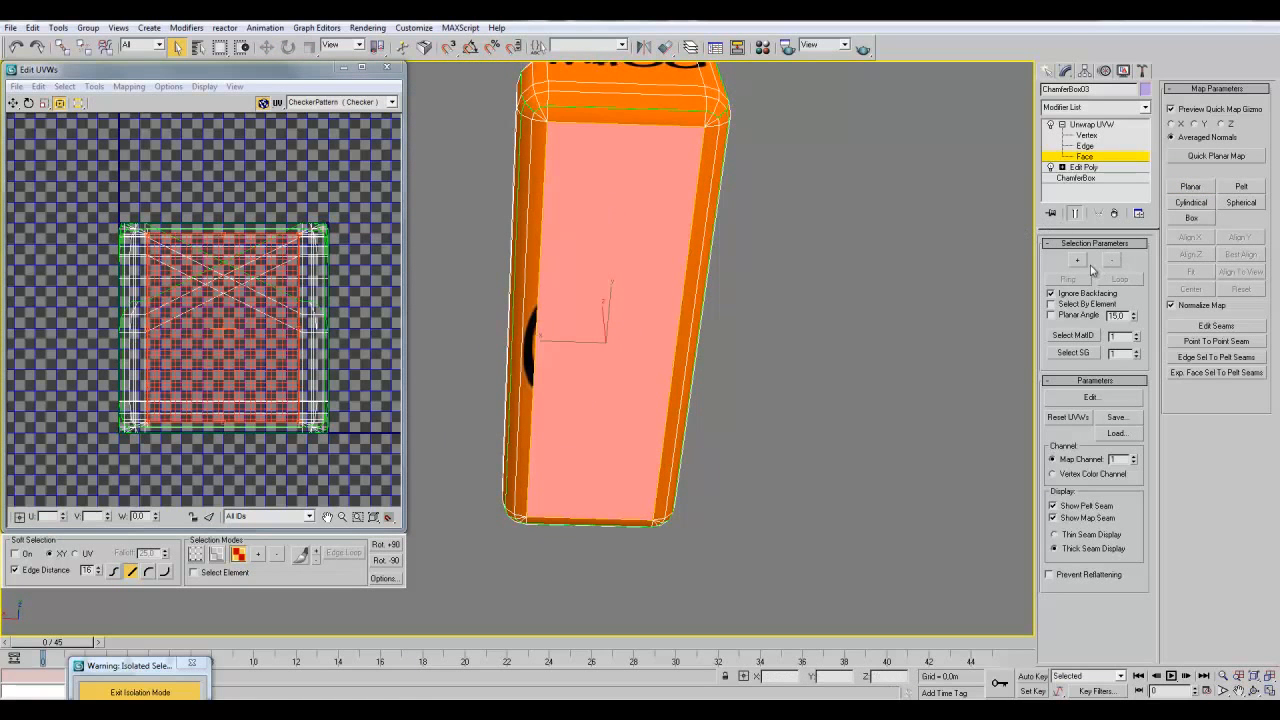
left_click(1192, 187)
left_click(1191, 272)
middle_click_drag(850, 300, 815, 410, "alt")
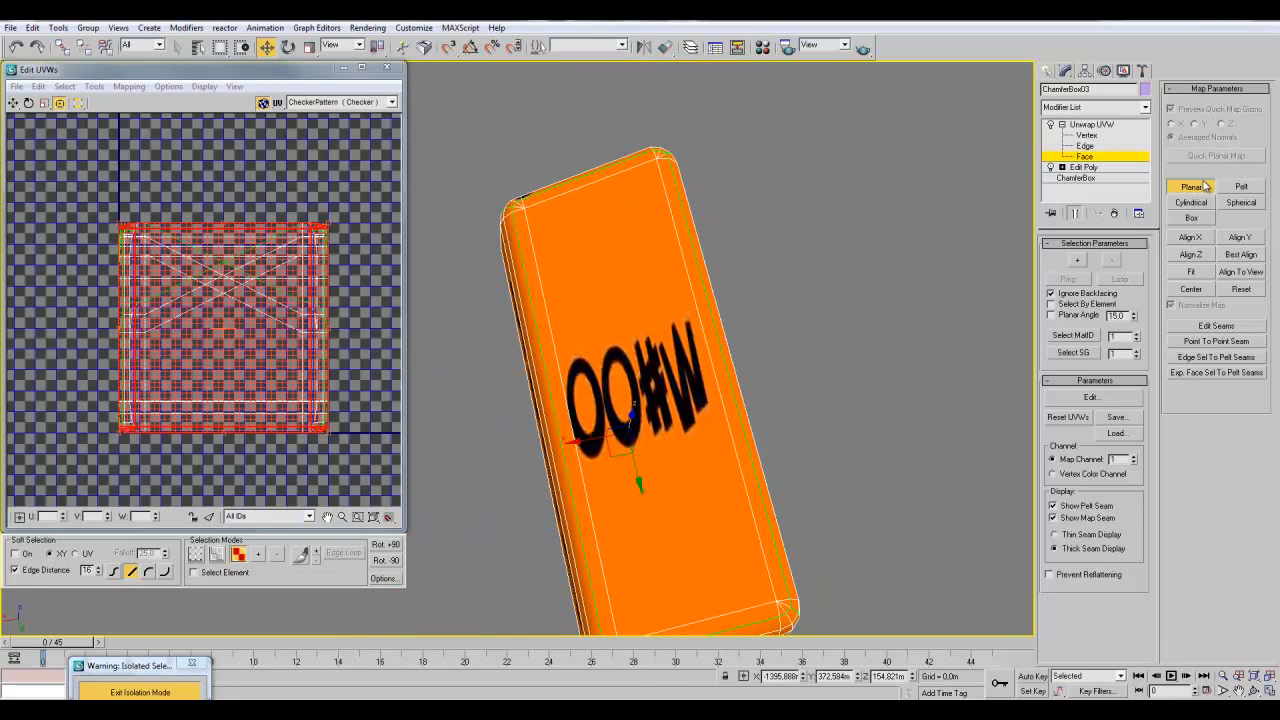
left_click(1192, 187)
middle_click_drag(837, 337, 366, 178, "alt")
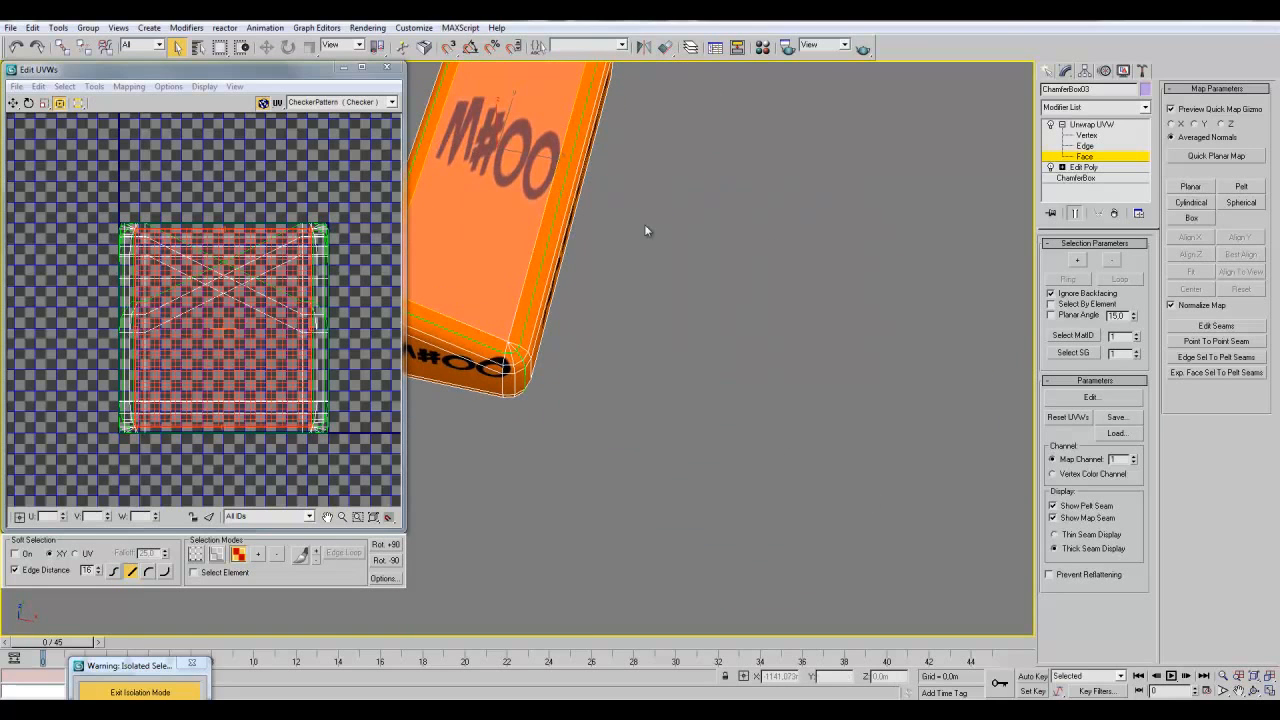
middle_click_drag(645, 231, 619, 201, "alt")
middle_click_drag(840, 280, 694, 279)
left_click(1077, 263)
middle_click_drag(738, 199, 808, 197)
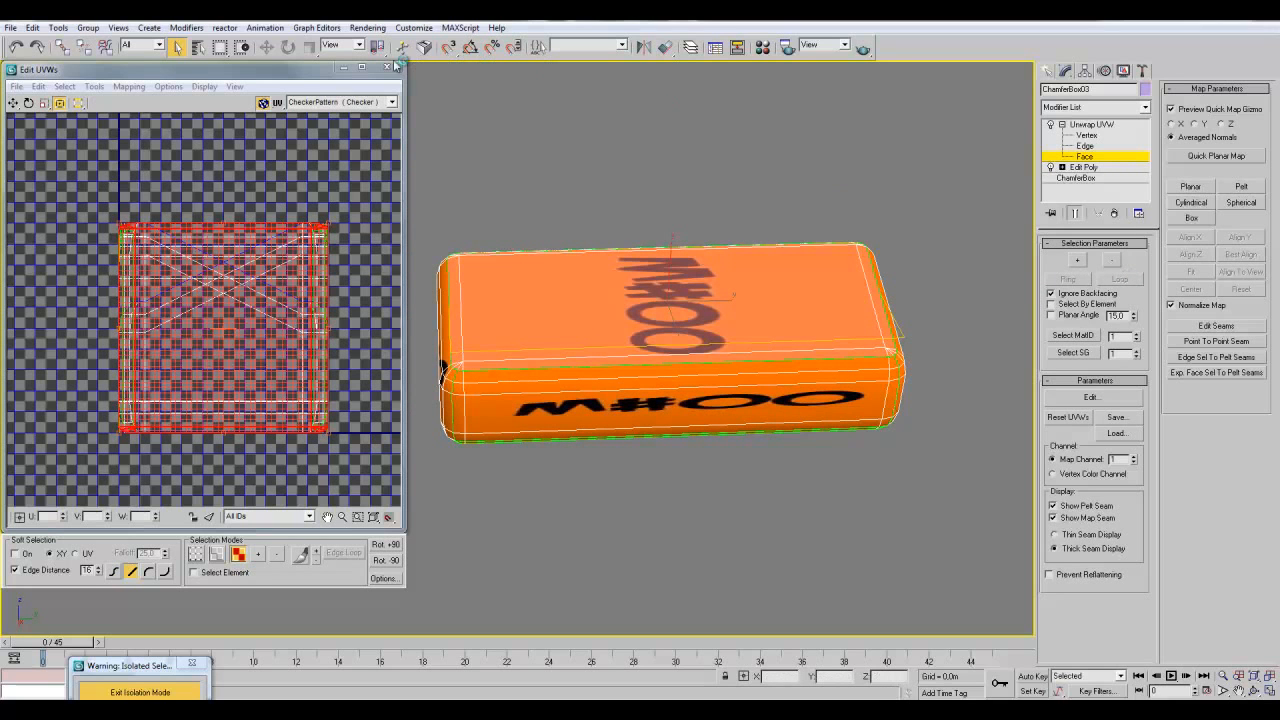
left_click(225, 332)
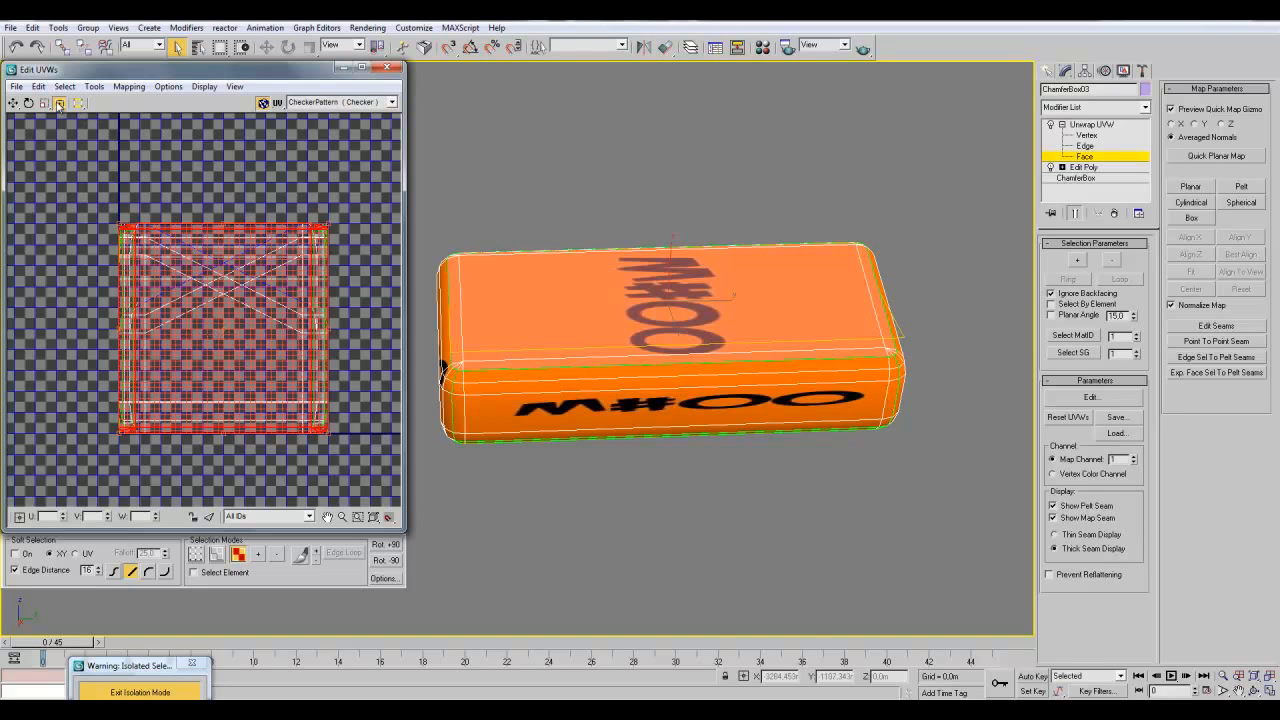
left_click(110, 131)
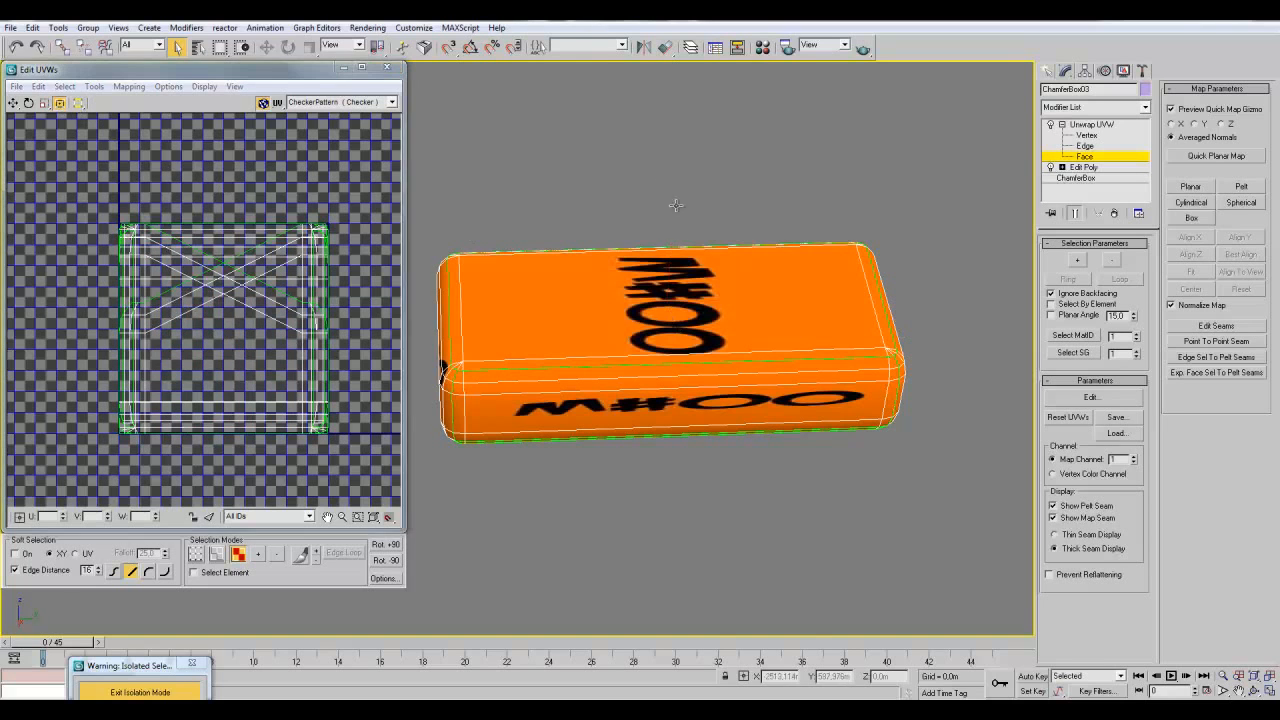
- Select the sloped top face, grow the selection once, and planar-map it aligned to Z and fitted
left_click(682, 266)
left_click(1084, 261)
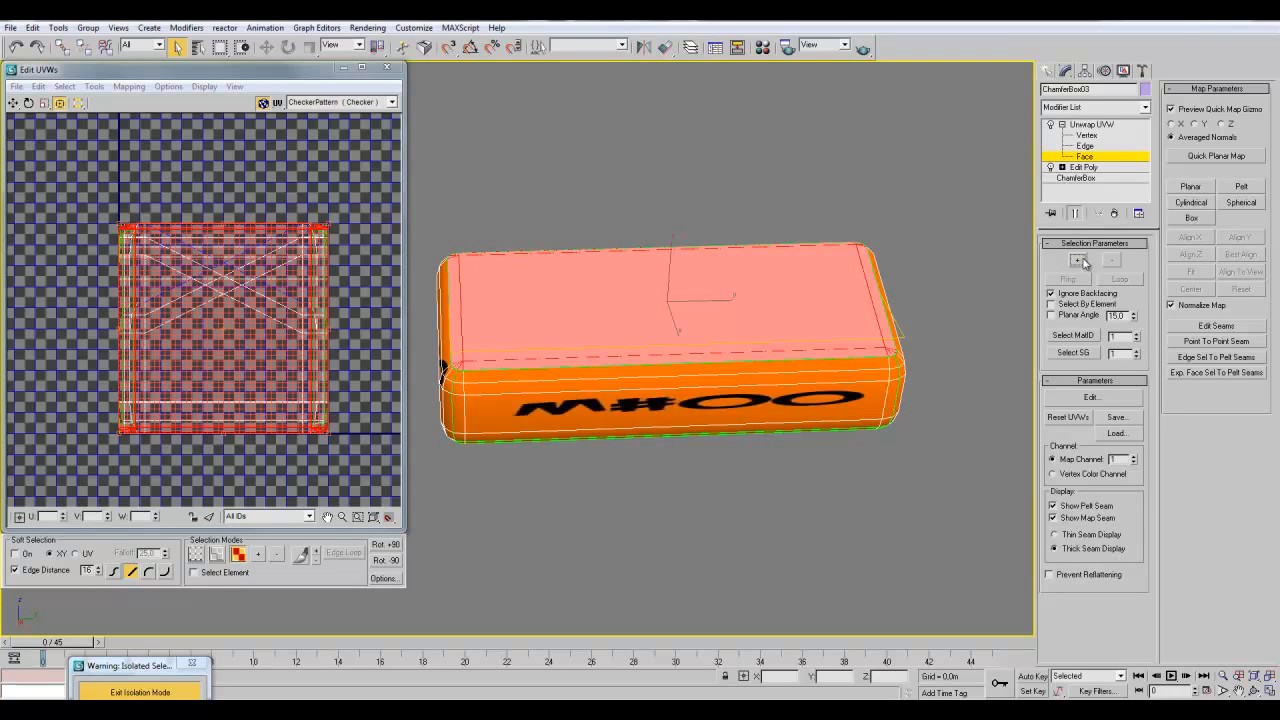
left_click(1206, 190)
left_click(1206, 259)
left_click(1201, 276)
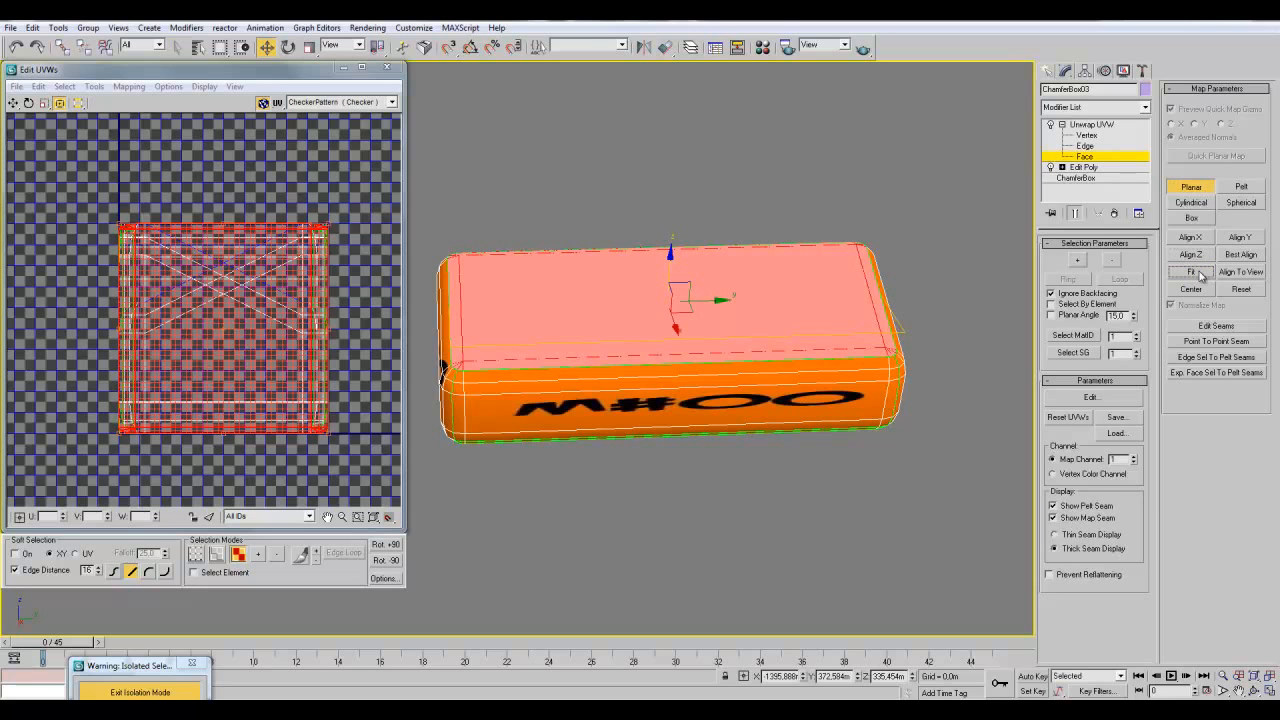
- Check the angle snap increment and turn on angle snap for rotating the top faces' planar gizmo
left_click(290, 50)
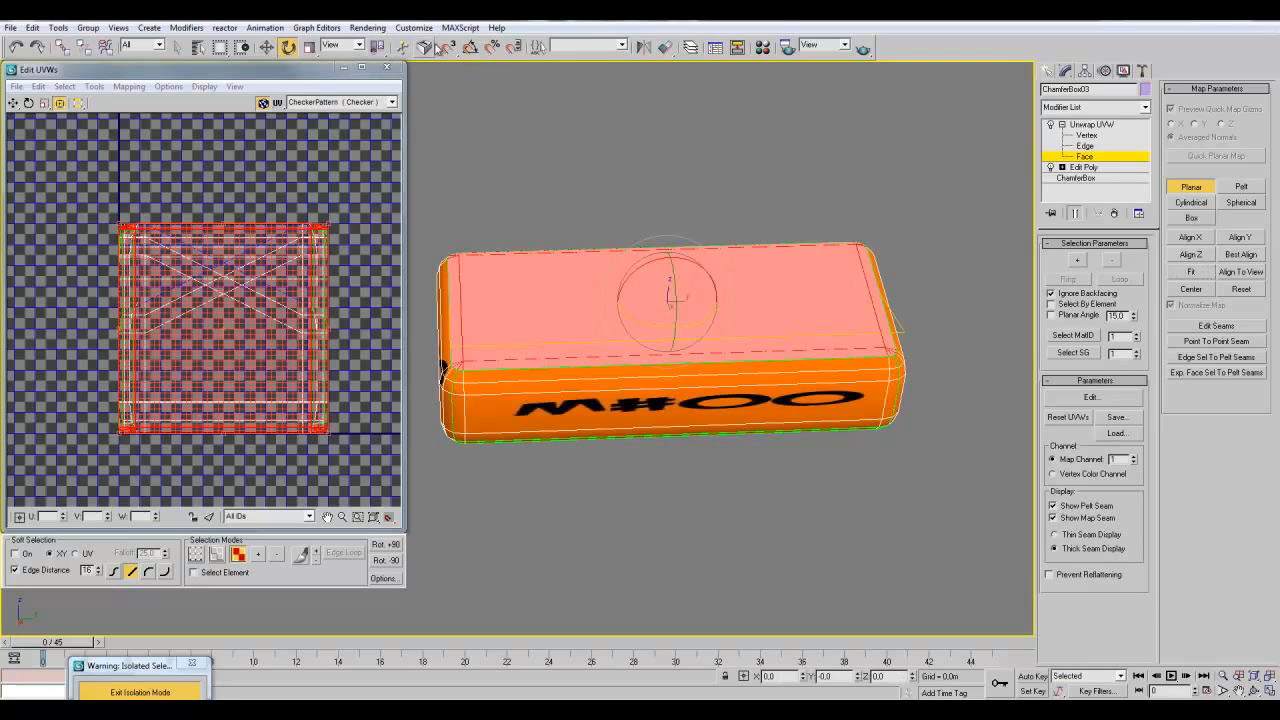
right_click(470, 50)
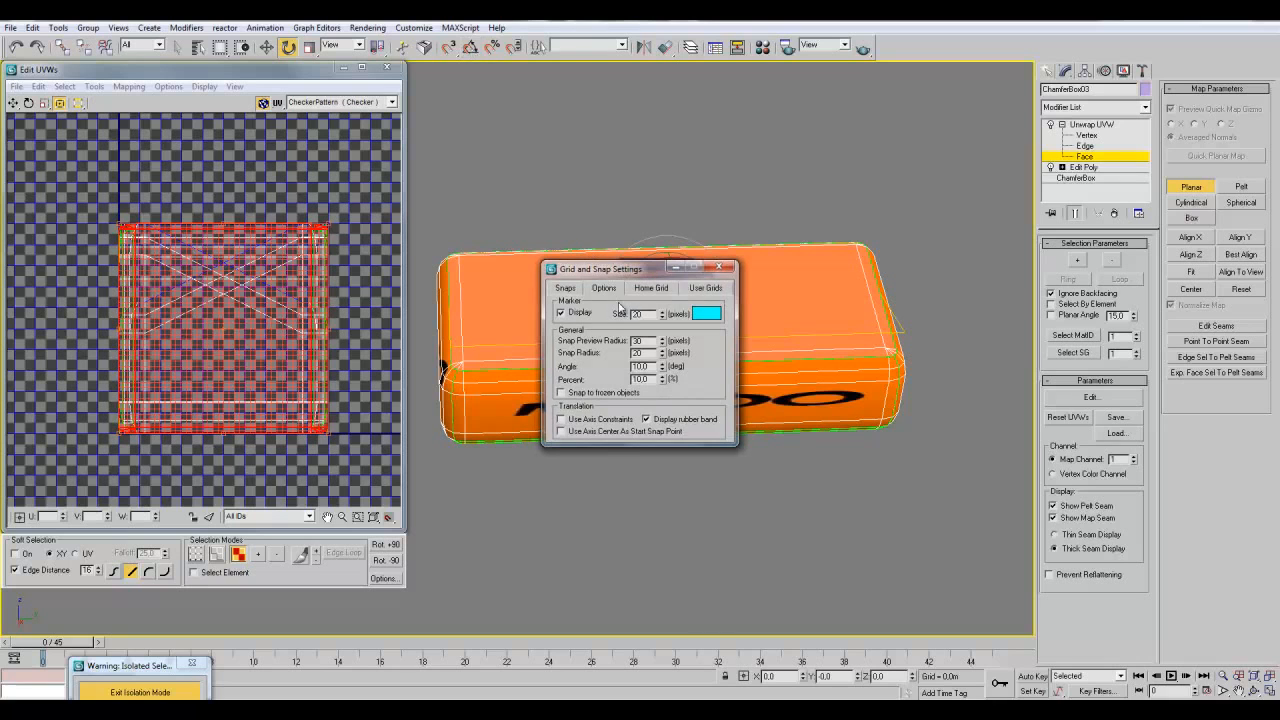
left_click(720, 267)
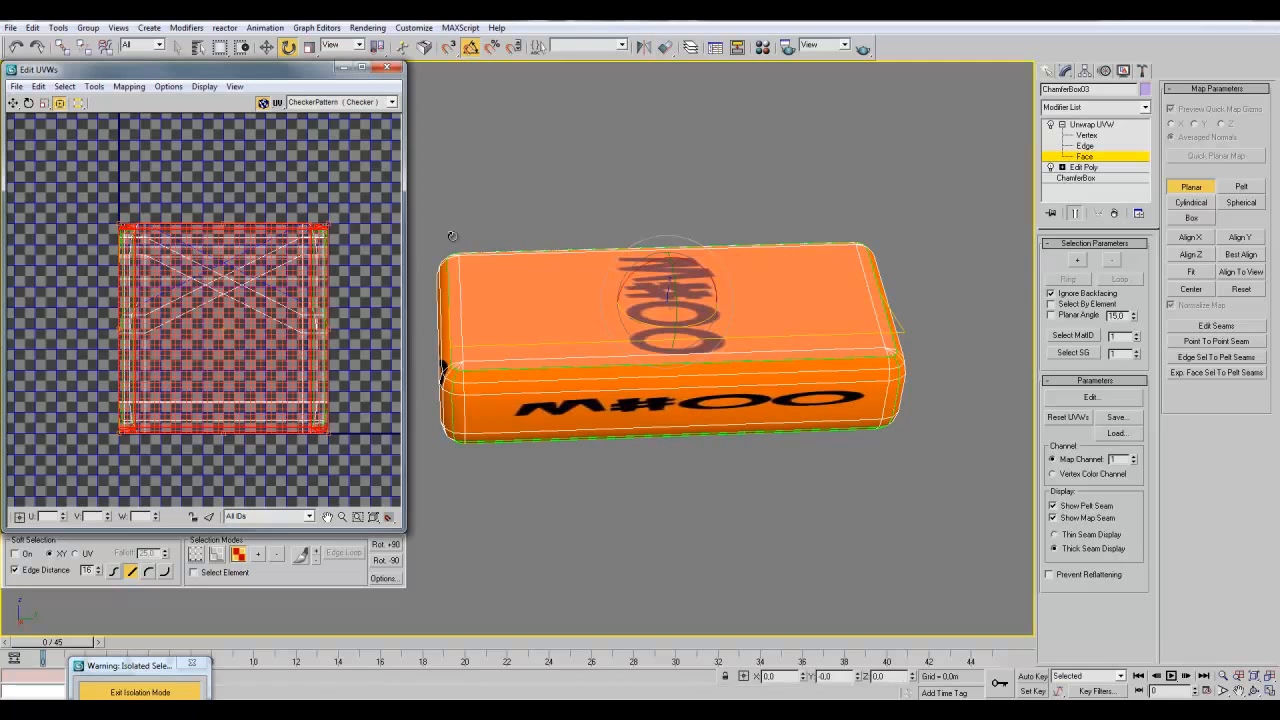
left_click(1190, 187)
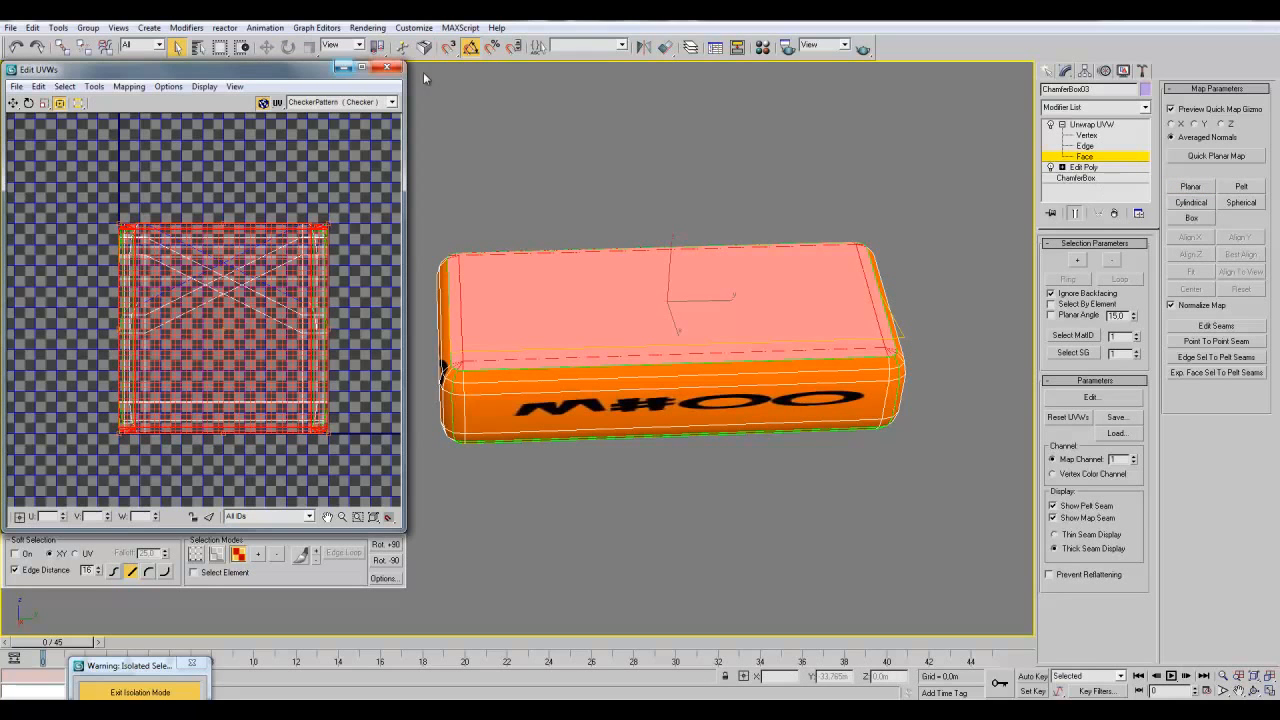
- Restart the planar map on the top faces and try to rotate its gizmo with angle snap on
left_click(1190, 187)
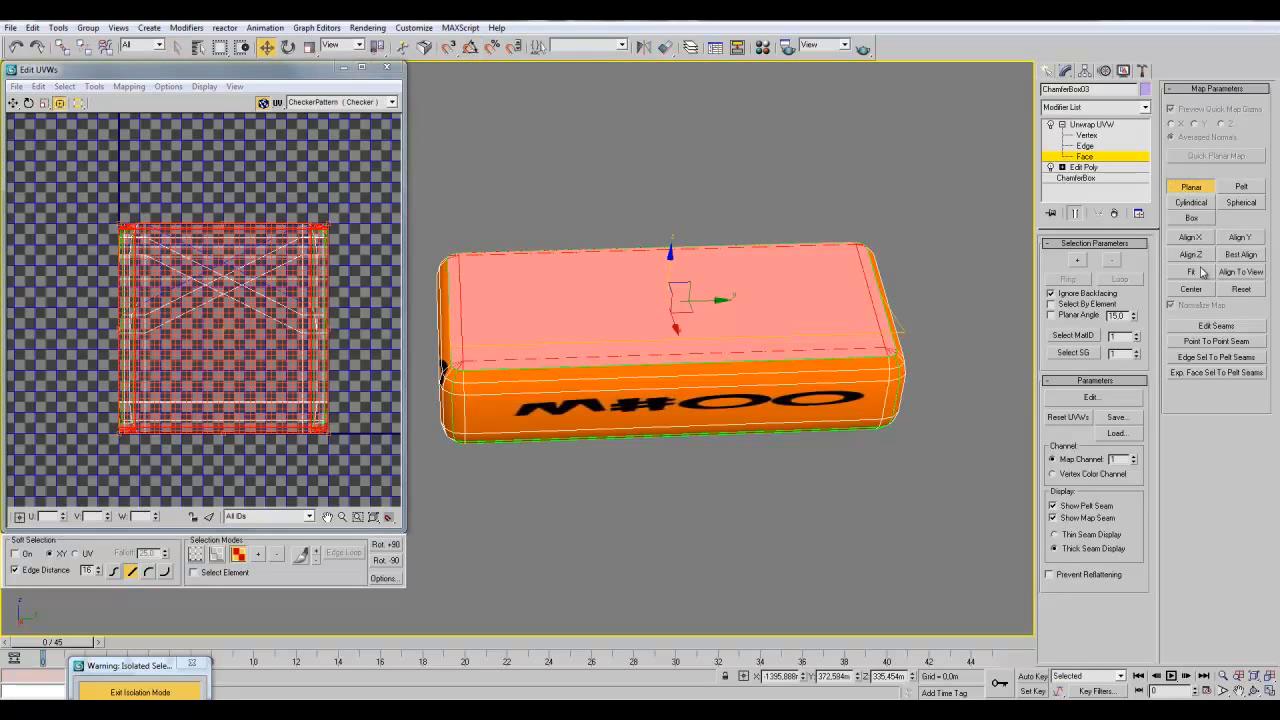
left_click(292, 48)
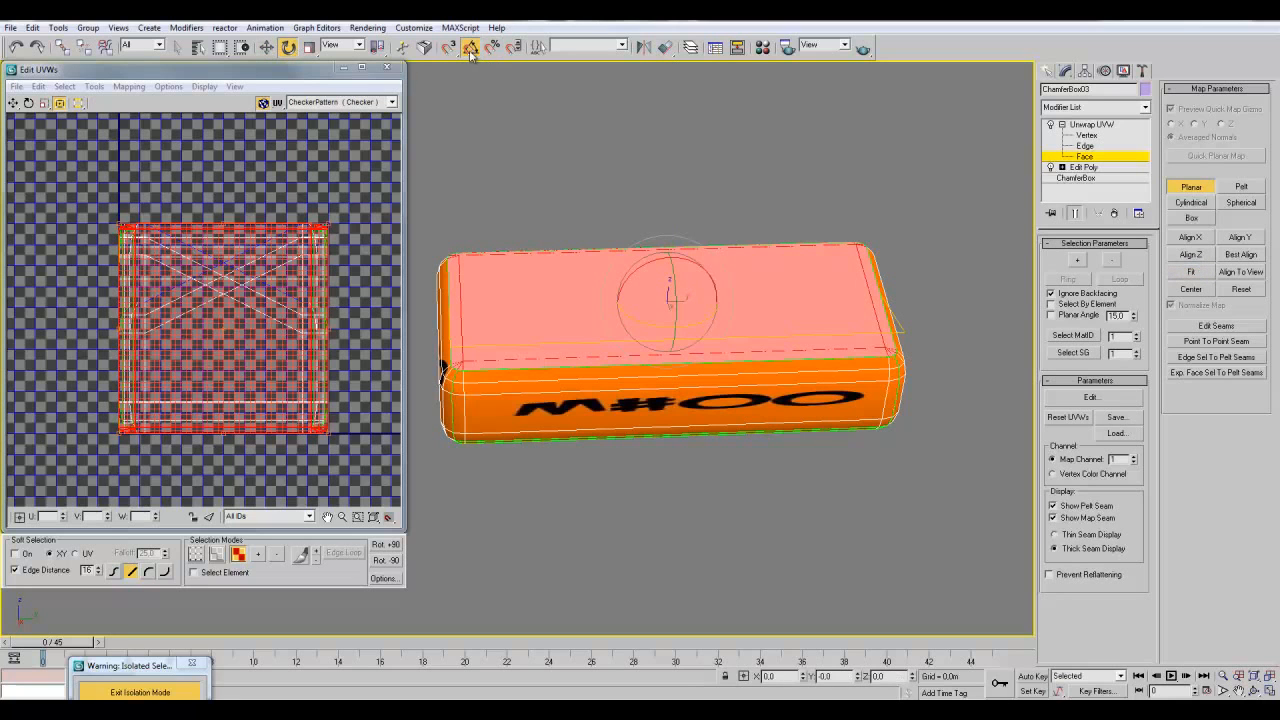
left_click(1178, 189)
- Activate the Rotate tool in the UV editor, then reselect the sloped top face and grow the selection once
left_click(211, 311)
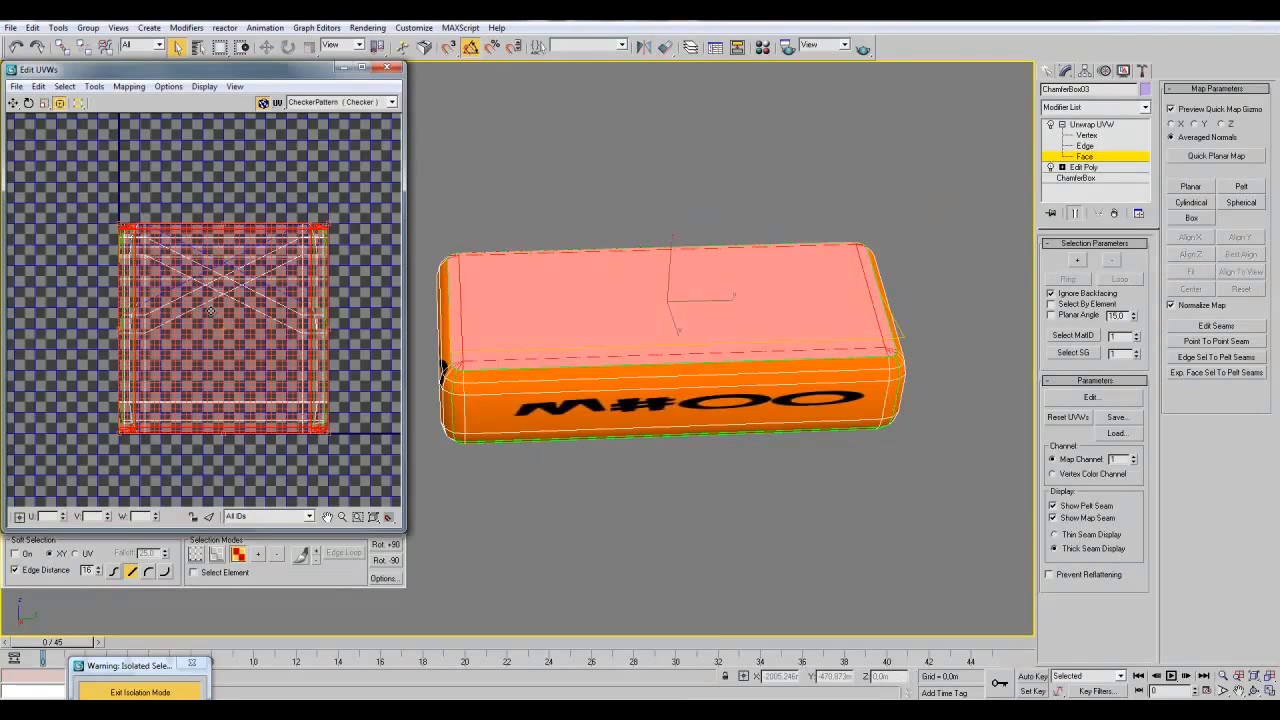
left_click(172, 204)
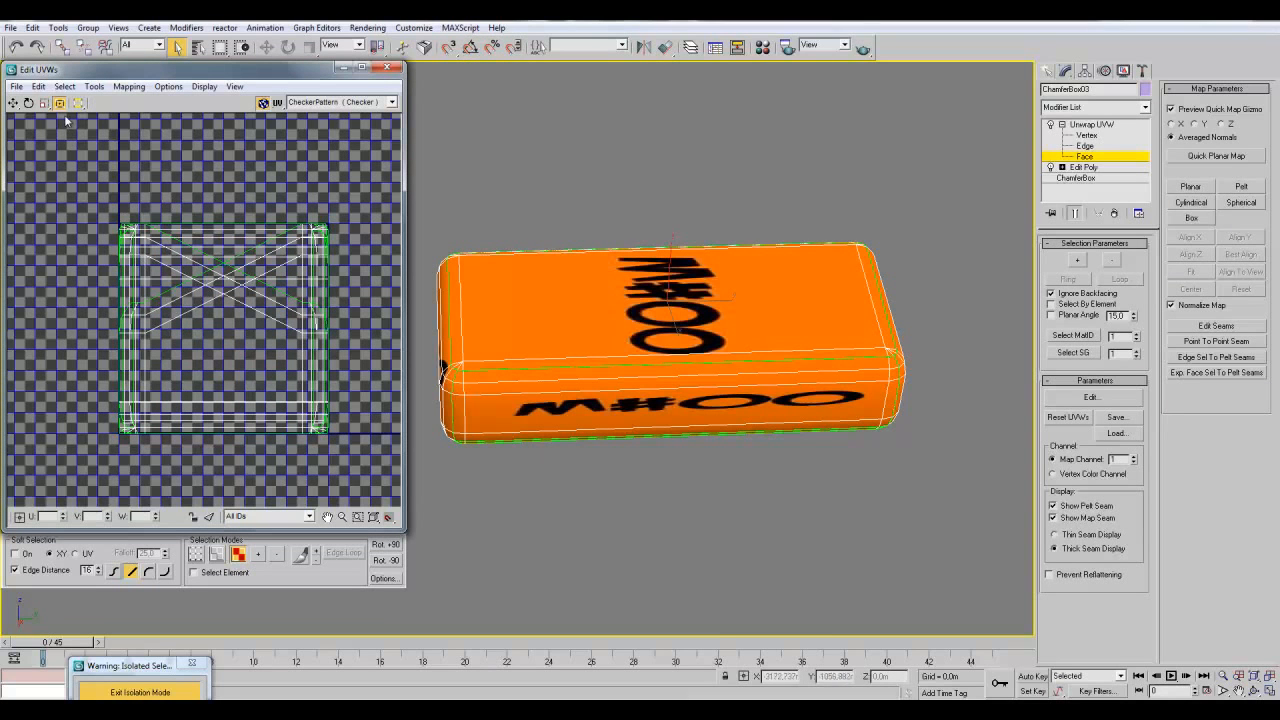
right_click(199, 295)
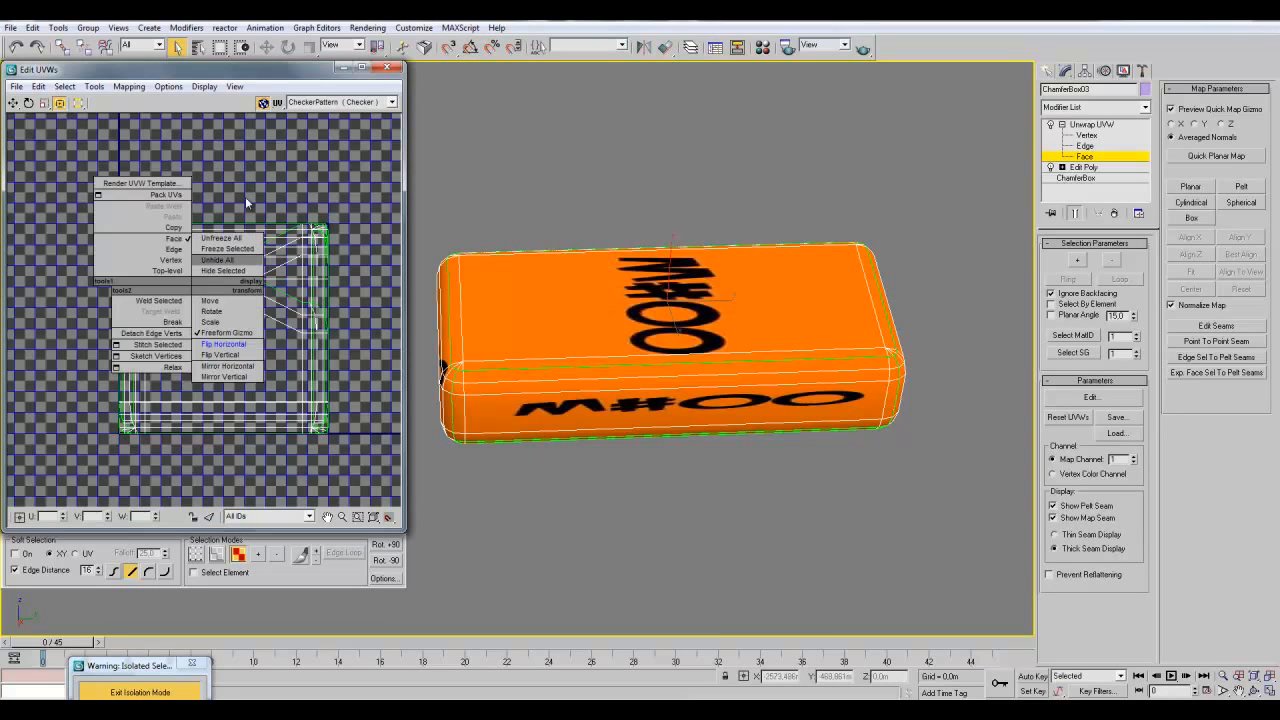
left_click(245, 196)
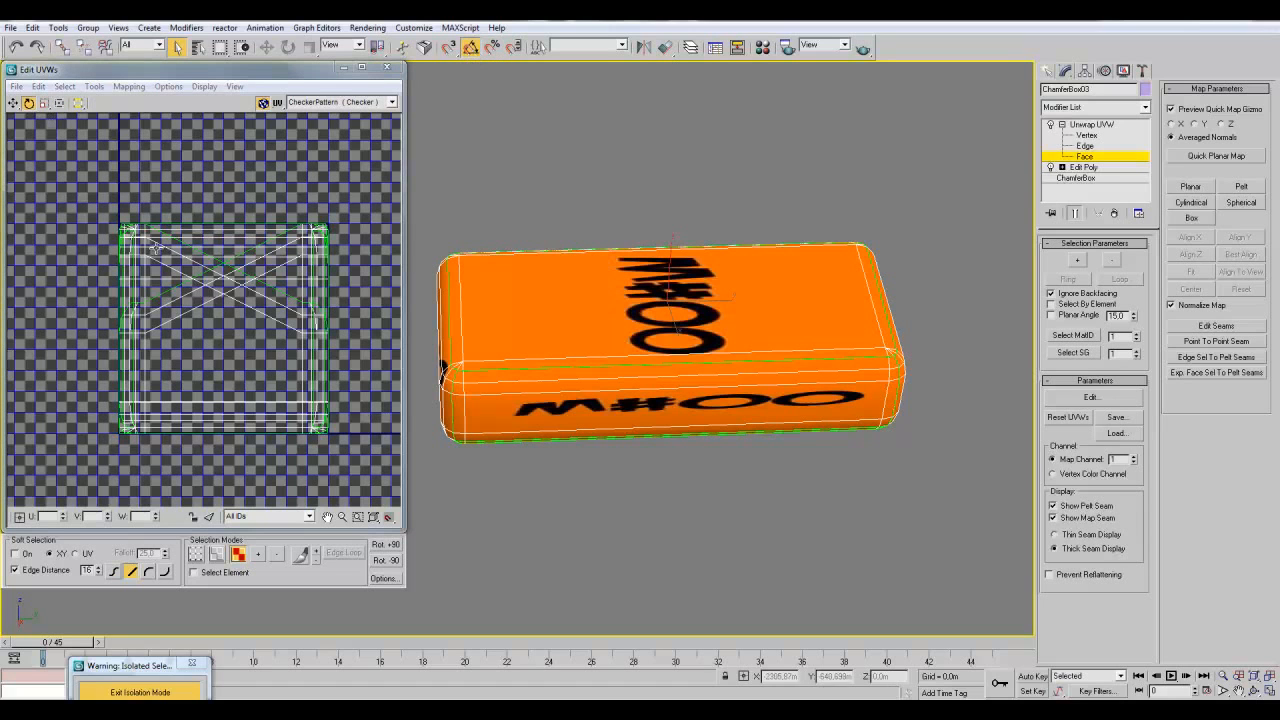
left_click(685, 323)
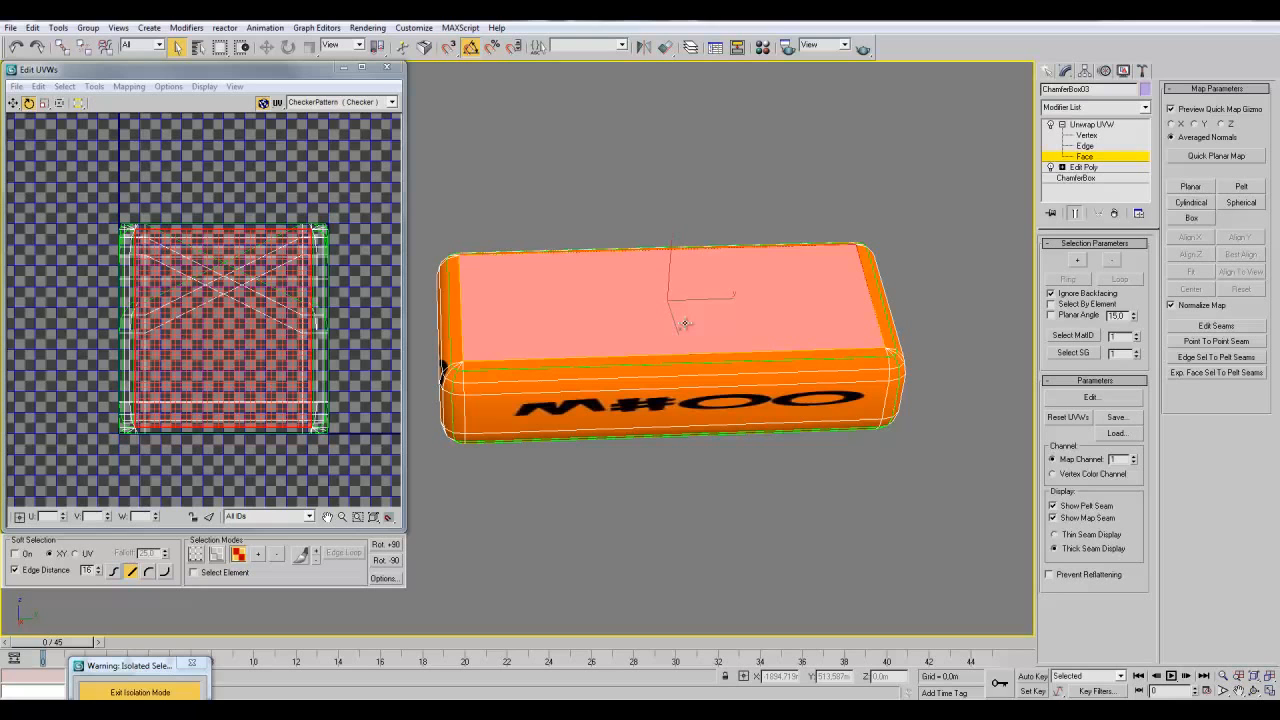
left_click(1076, 260)
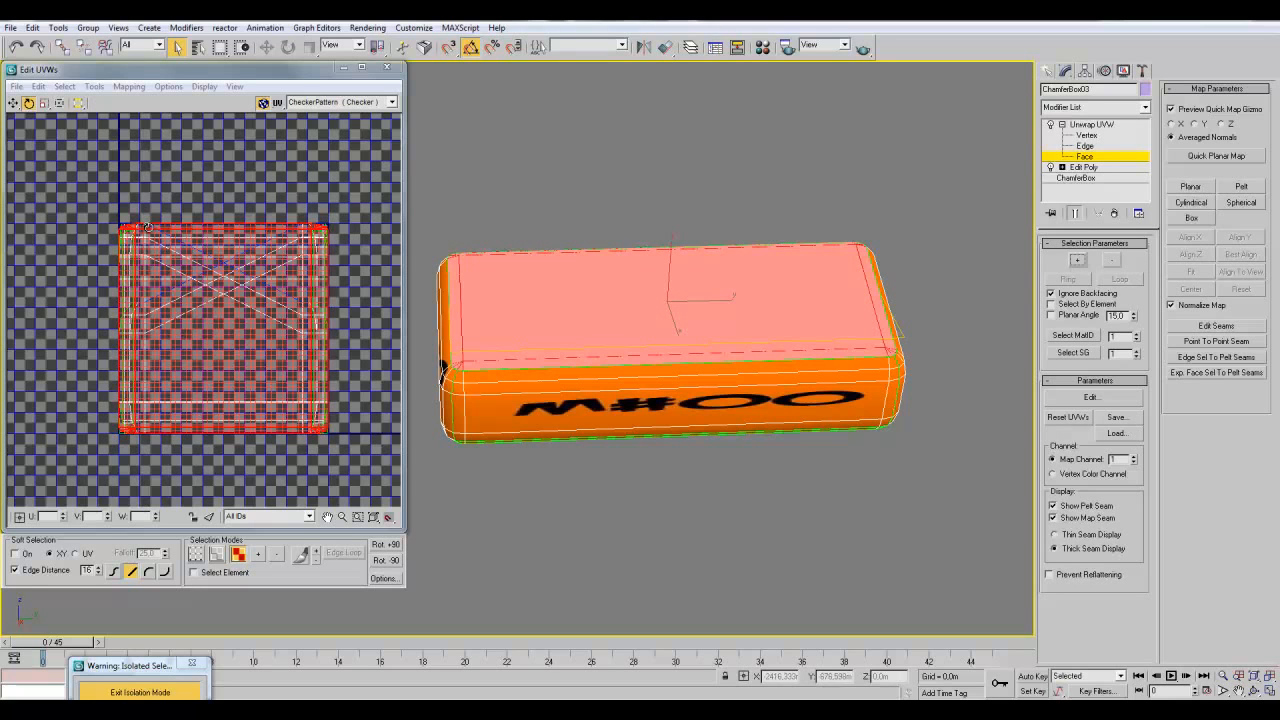
- Rotate the sloped top faces' UVs in the editor until the texture text reads the same way as on the front side
left_click_drag(148, 230, 216, 465)
middle_click_drag(598, 439, 642, 453, "alt")
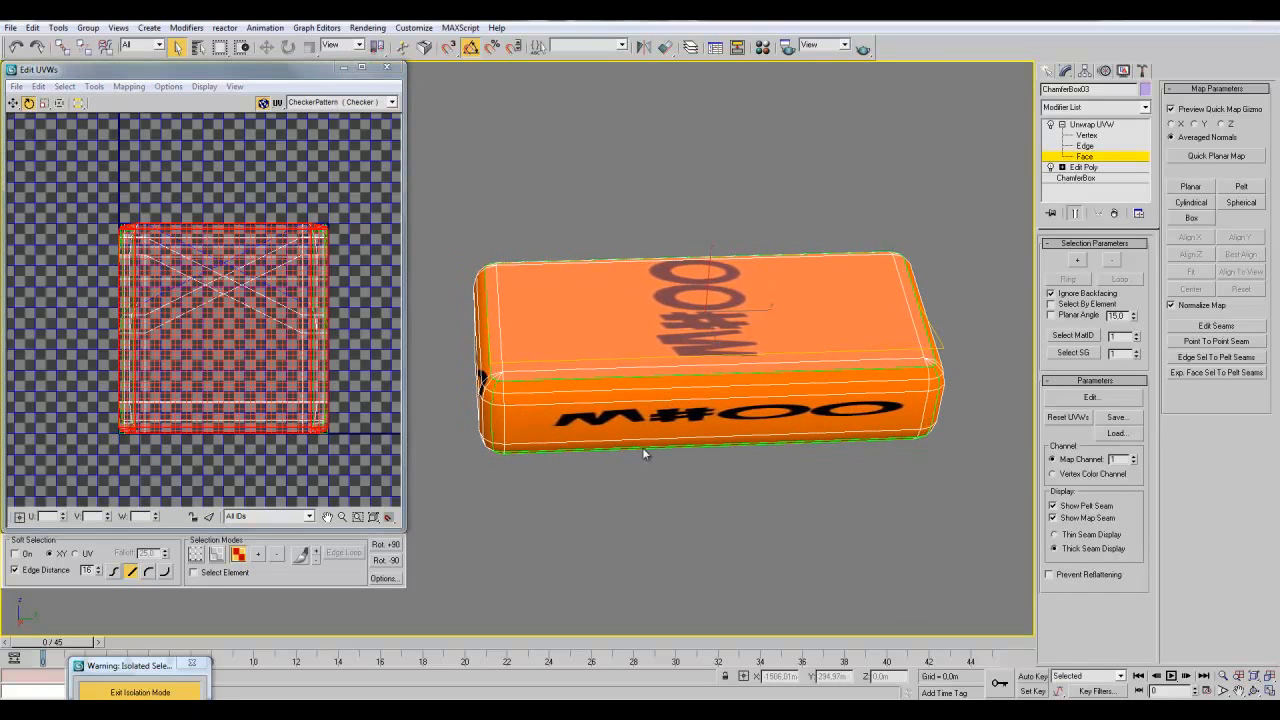
left_click_drag(304, 230, 268, 115)
middle_click_drag(593, 273, 605, 292)
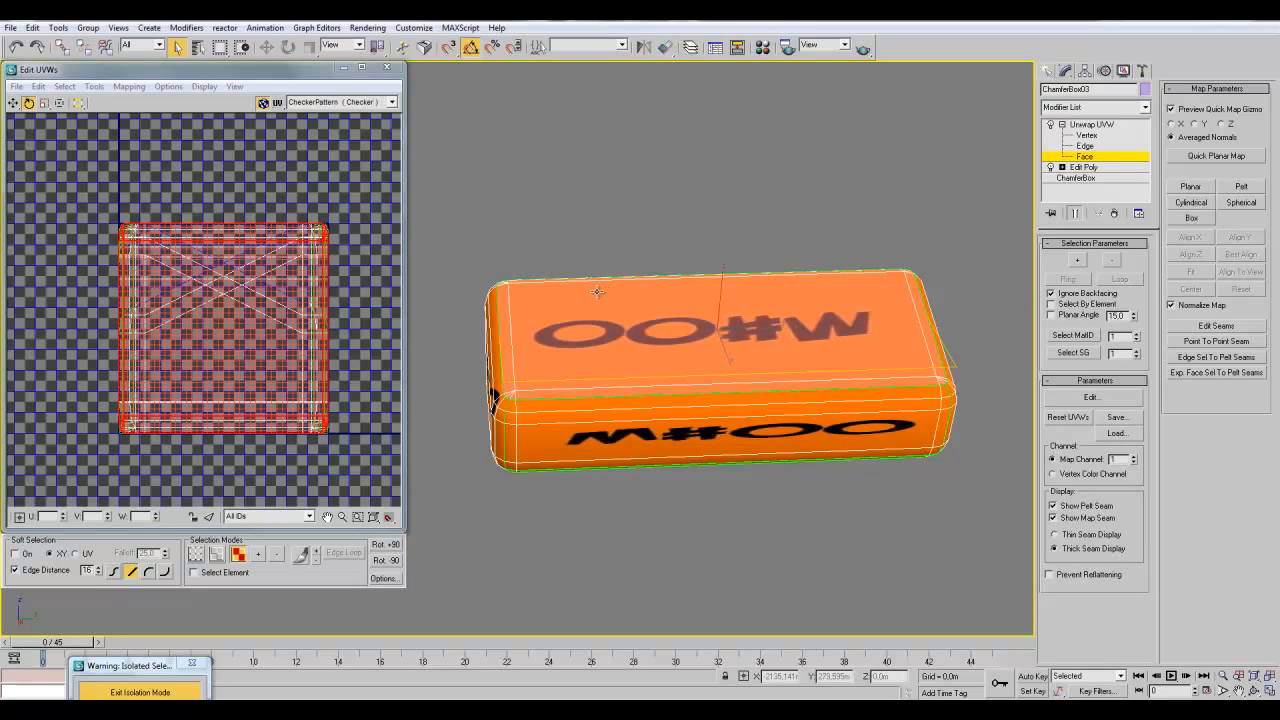
left_click_drag(302, 234, 308, 159)
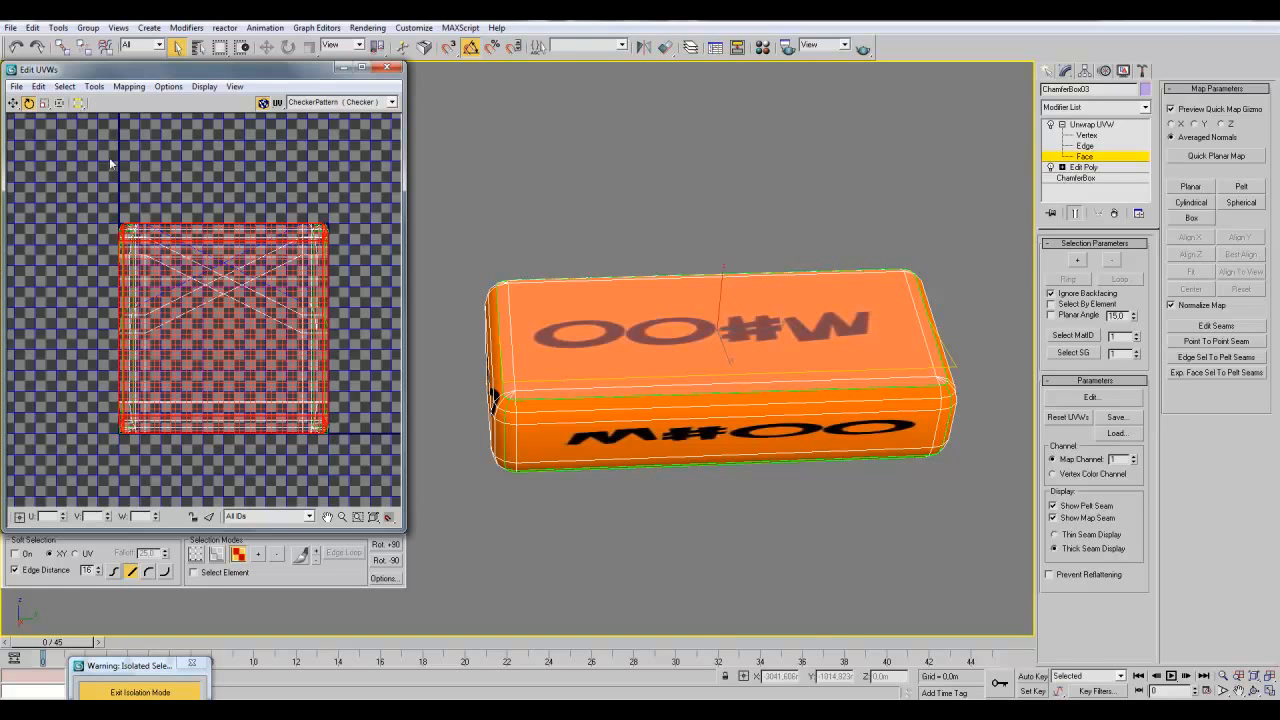
left_click_drag(136, 246, 168, 8)
middle_click_drag(615, 323, 622, 323)
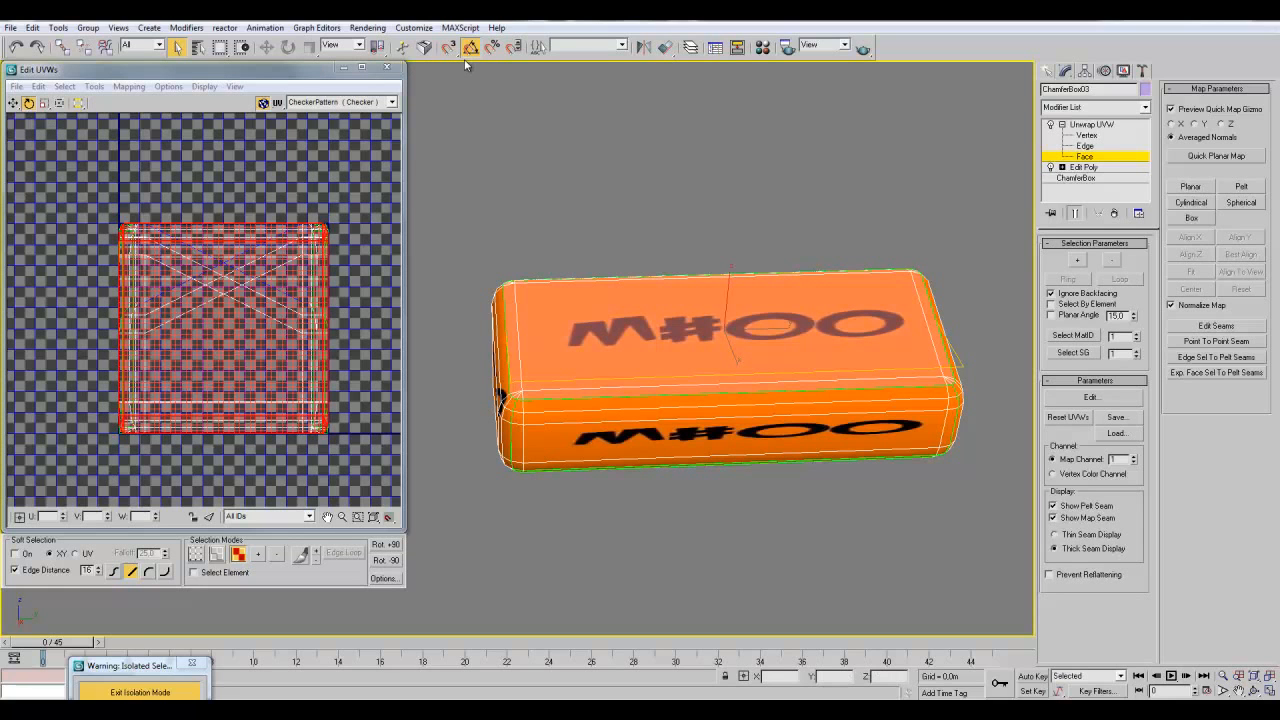
- Grow the selection on the box's underside, rotate its UVs with angle snap on, and leave face selection
middle_click_drag(665, 308, 615, 308)
scroll(611, 308, "down", 3)
mouse_move(720, 383)
middle_mouse_down("alt")
mouse_move(638, 340)
mouse_move(715, 378)
middle_mouse_up("alt")
middle_click_drag(762, 491, 786, 457, "alt")
left_click(1079, 264)
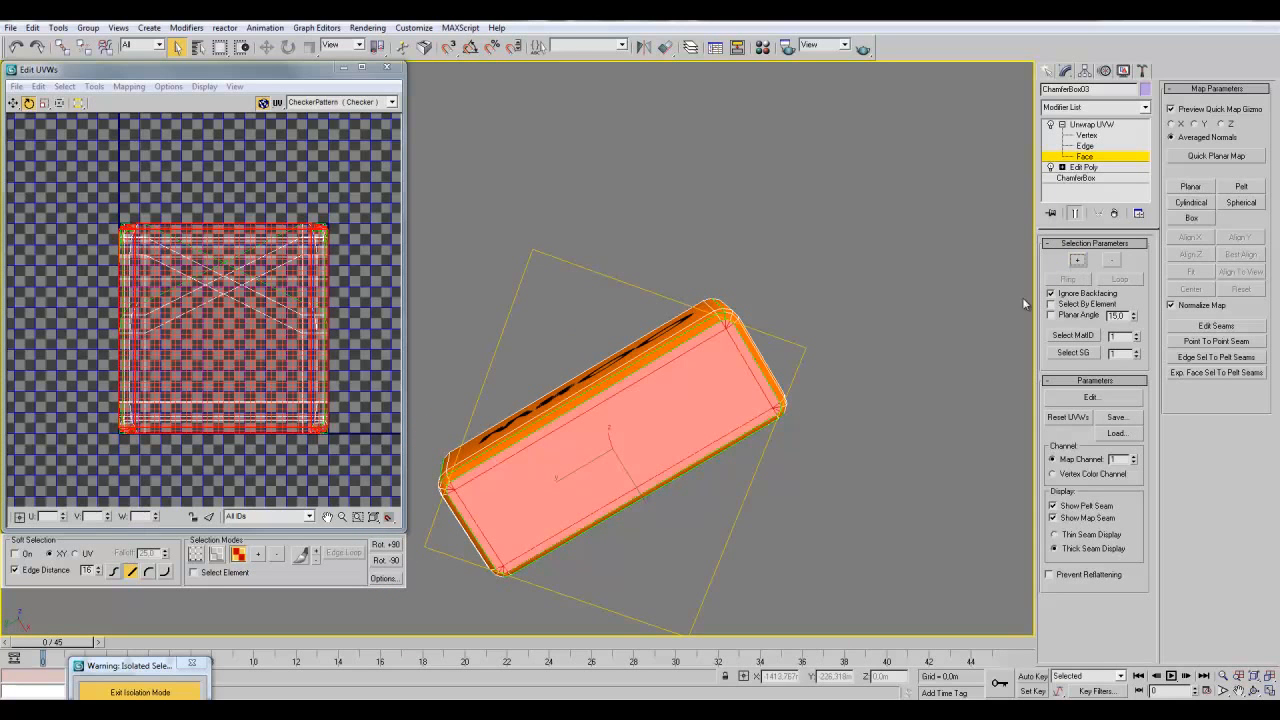
left_click_drag(198, 262, 145, 370)
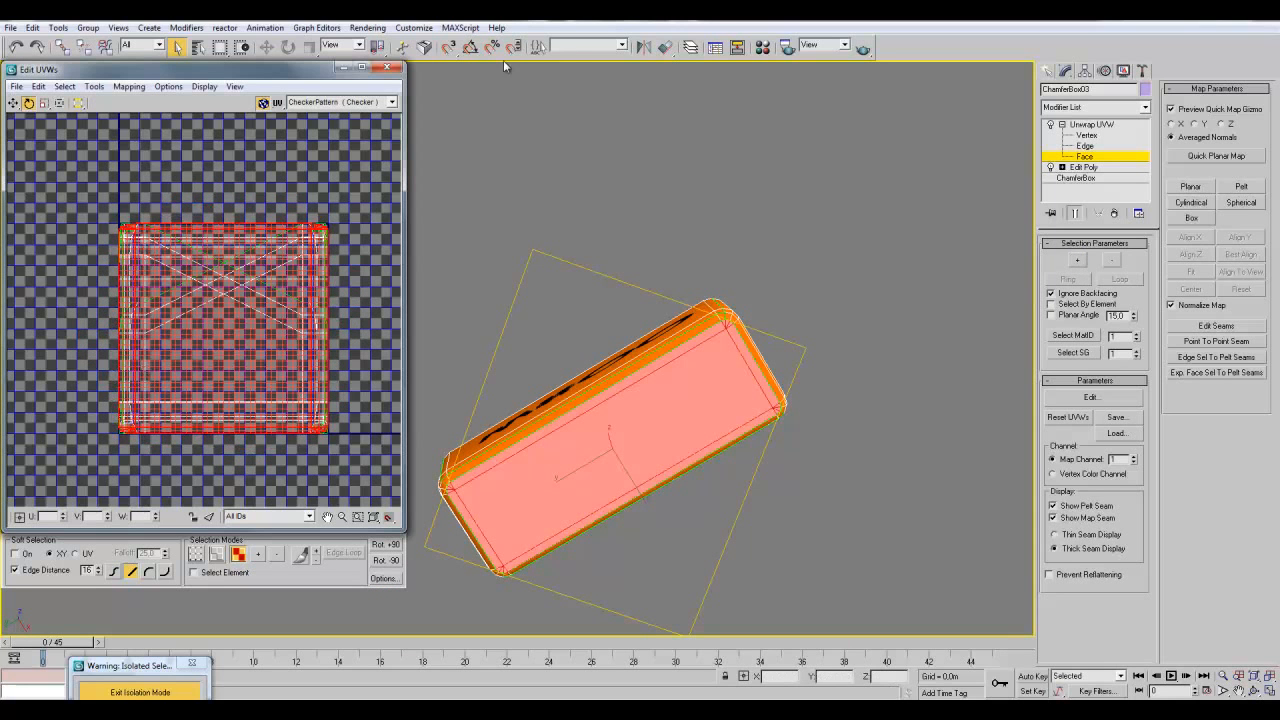
left_click(470, 47)
left_click_drag(143, 234, 135, 353)
middle_click_drag(514, 320, 450, 410, "alt")
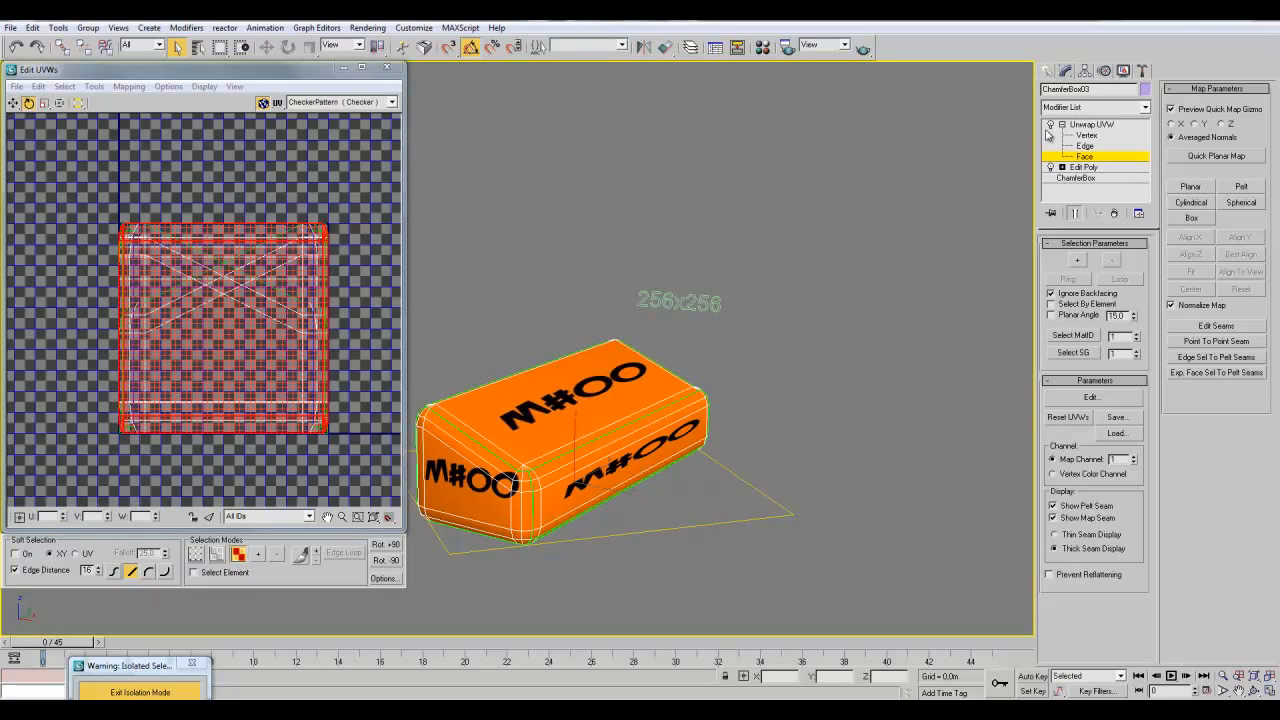
left_click(1050, 124)
middle_click_drag(890, 440, 697, 391, "alt")
middle_click_drag(782, 400, 463, 331, "alt")
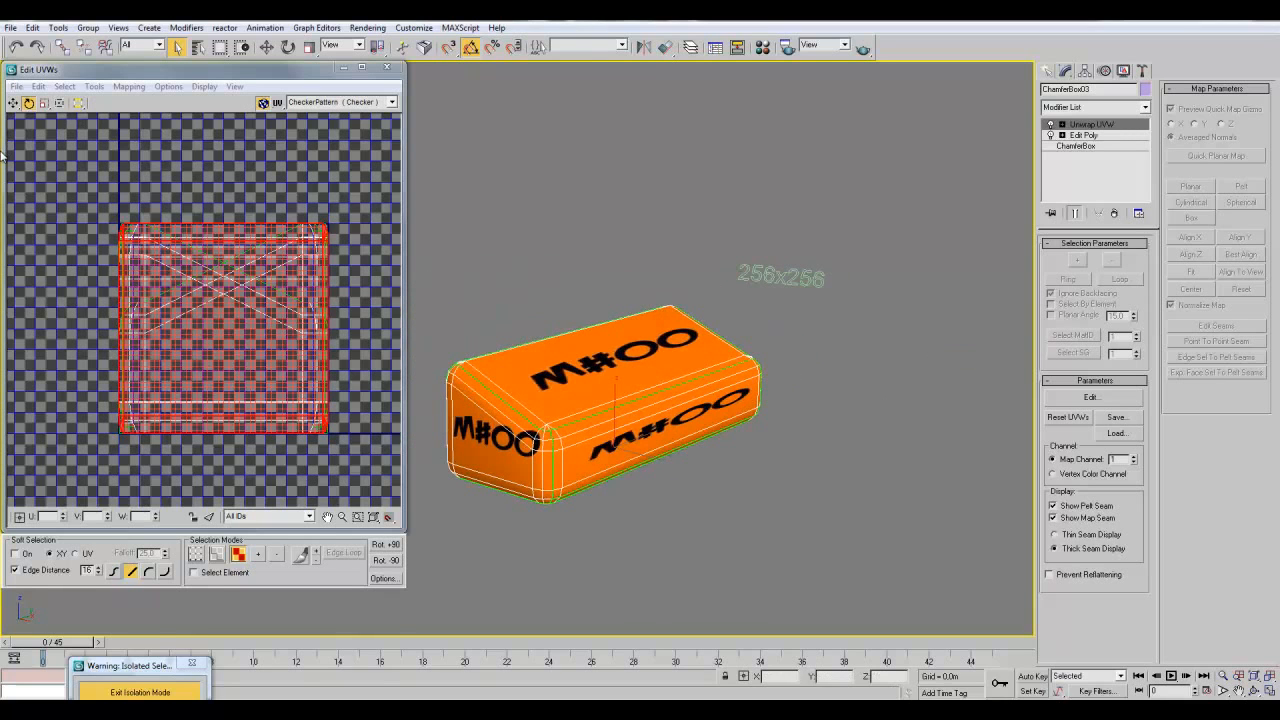
- Render the UVW template at 256 by 256 with seam edges turned off
right_click(153, 300)
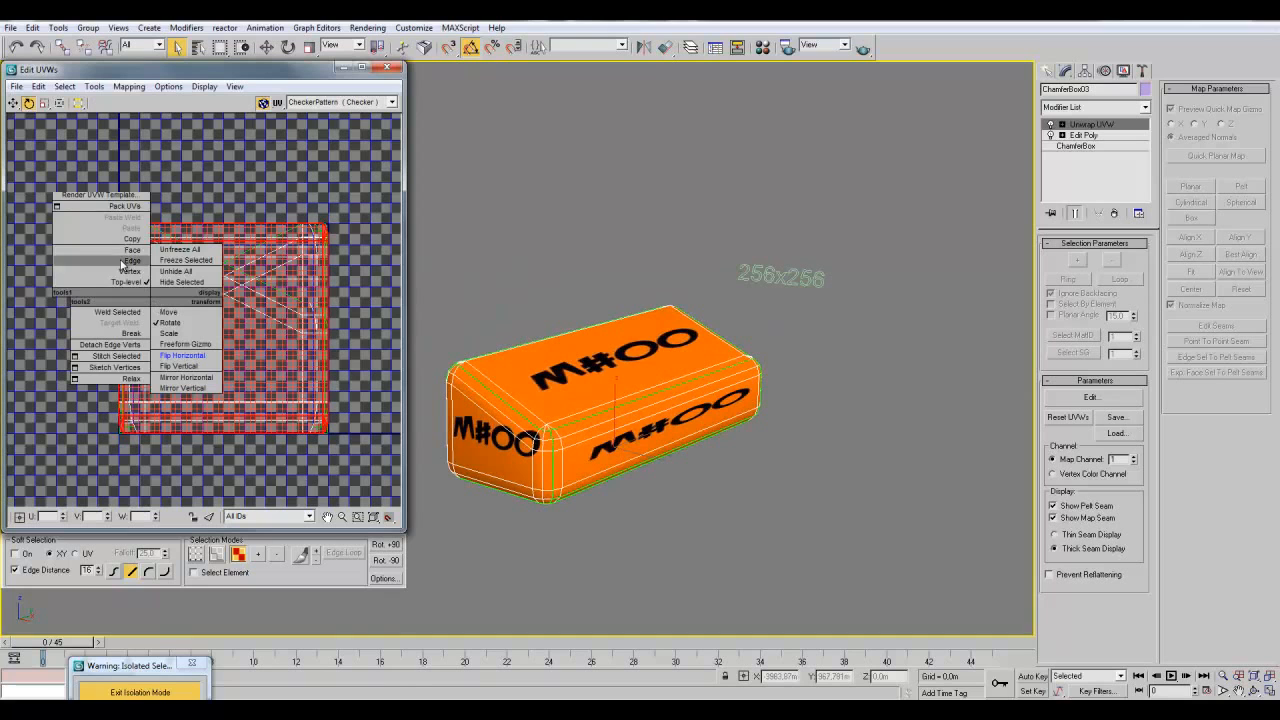
left_click(100, 195)
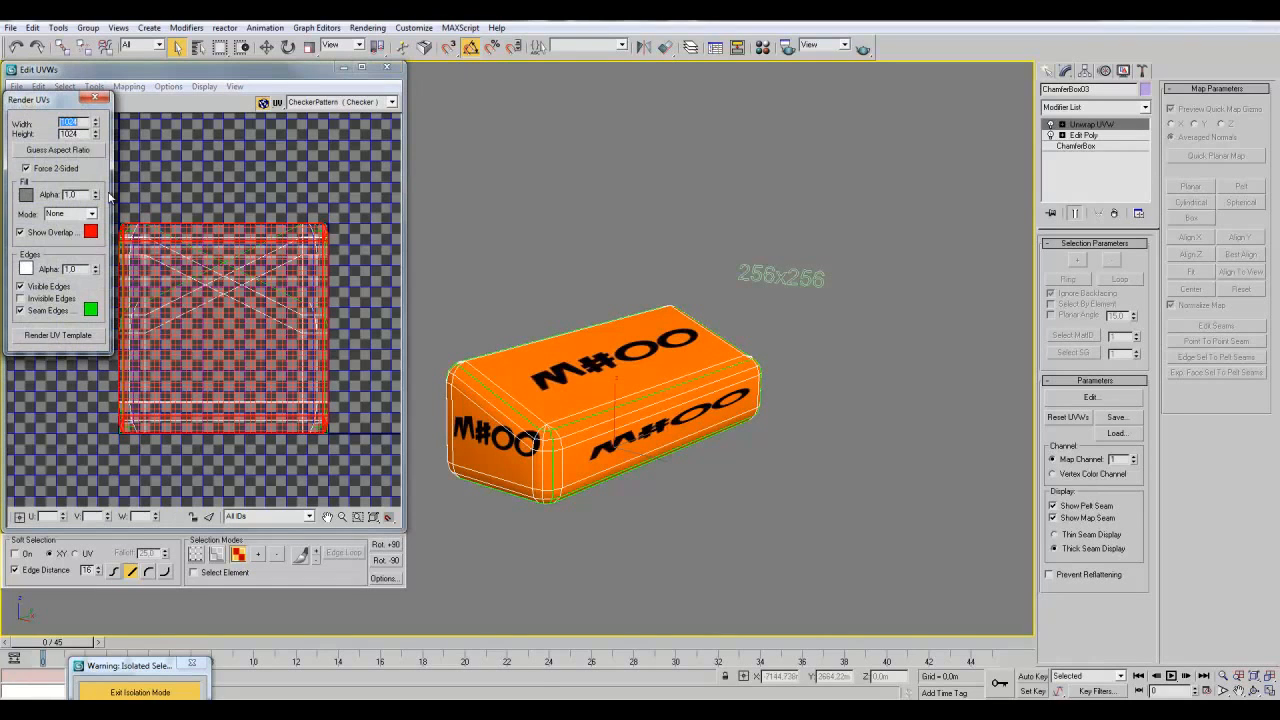
left_click(80, 123)
type("256")
key("Return")
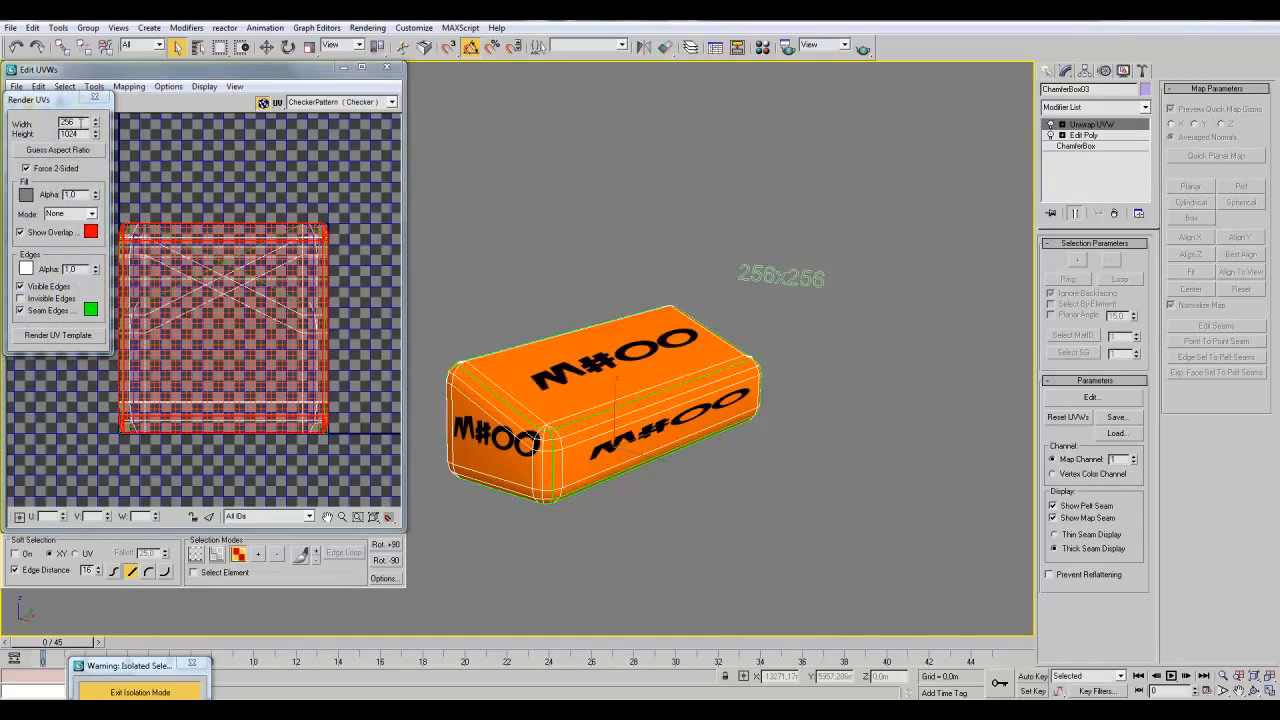
left_click_drag(79, 134, 12, 140)
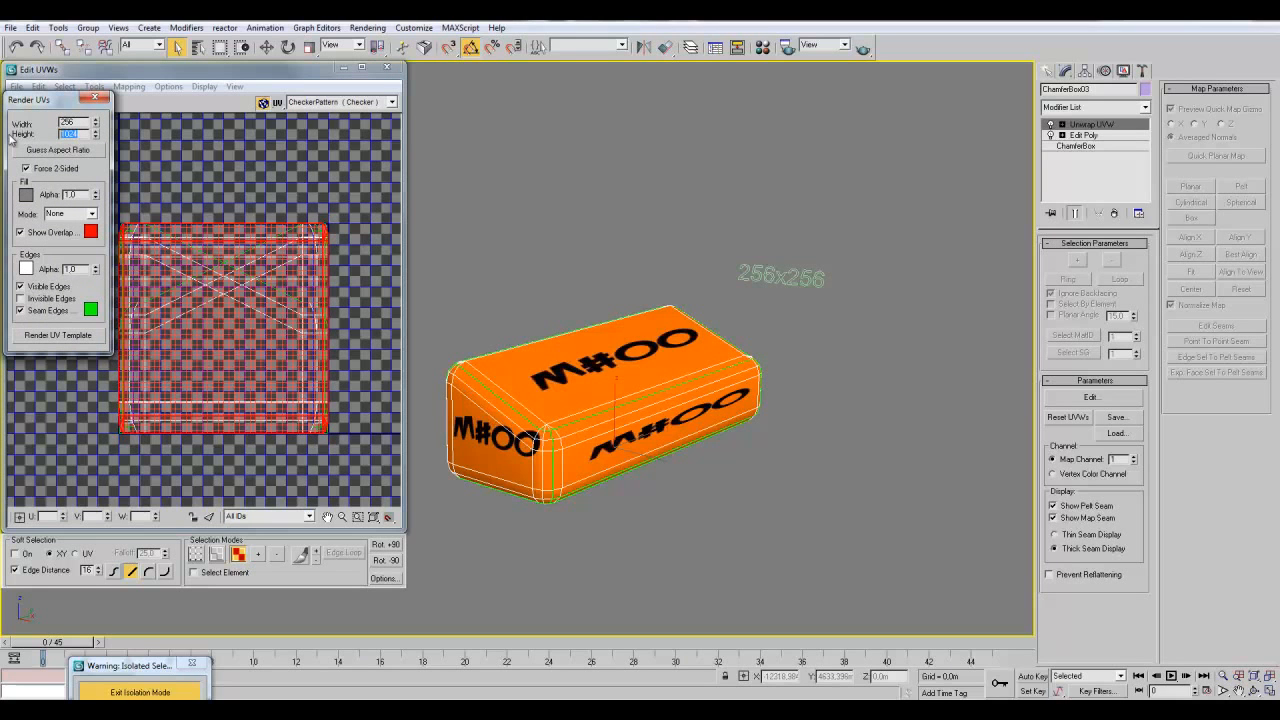
left_click(30, 311)
left_click(70, 336)
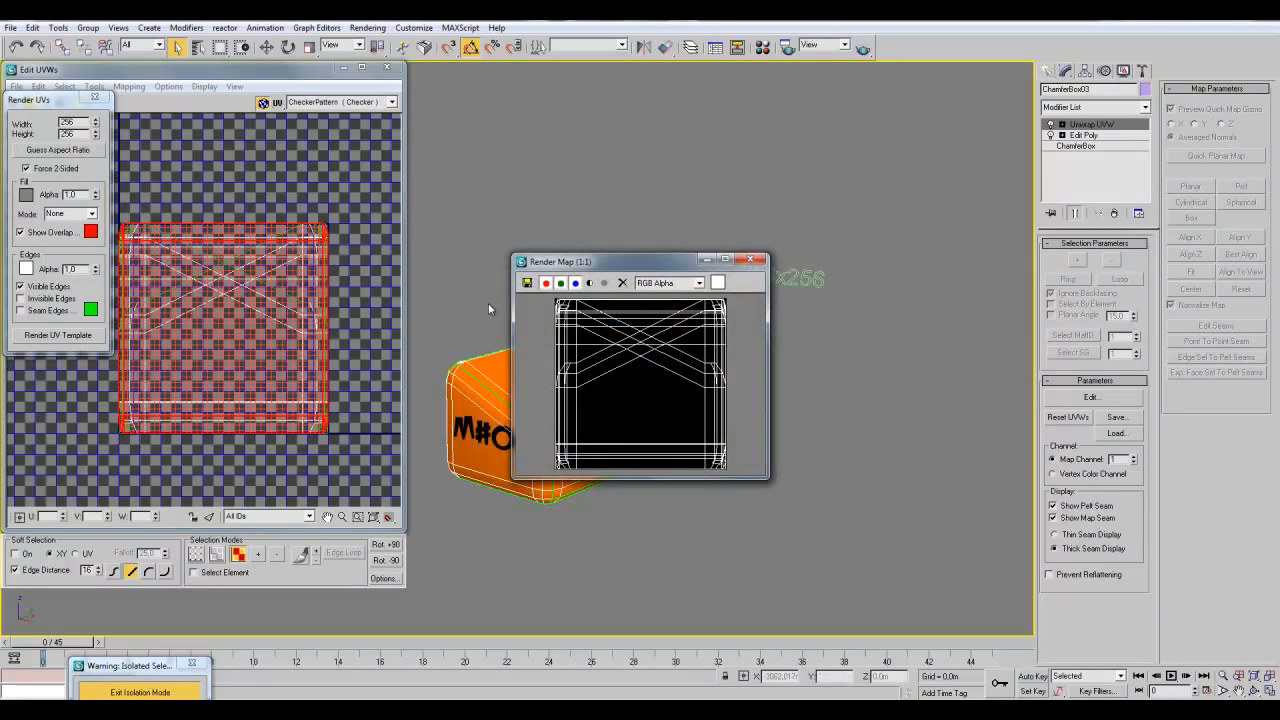
- Start saving the rendered template and create a Couch_final folder inside the desktop's Tutorial\couch folder
left_click(527, 284)
left_click(724, 293)
left_click(630, 308)
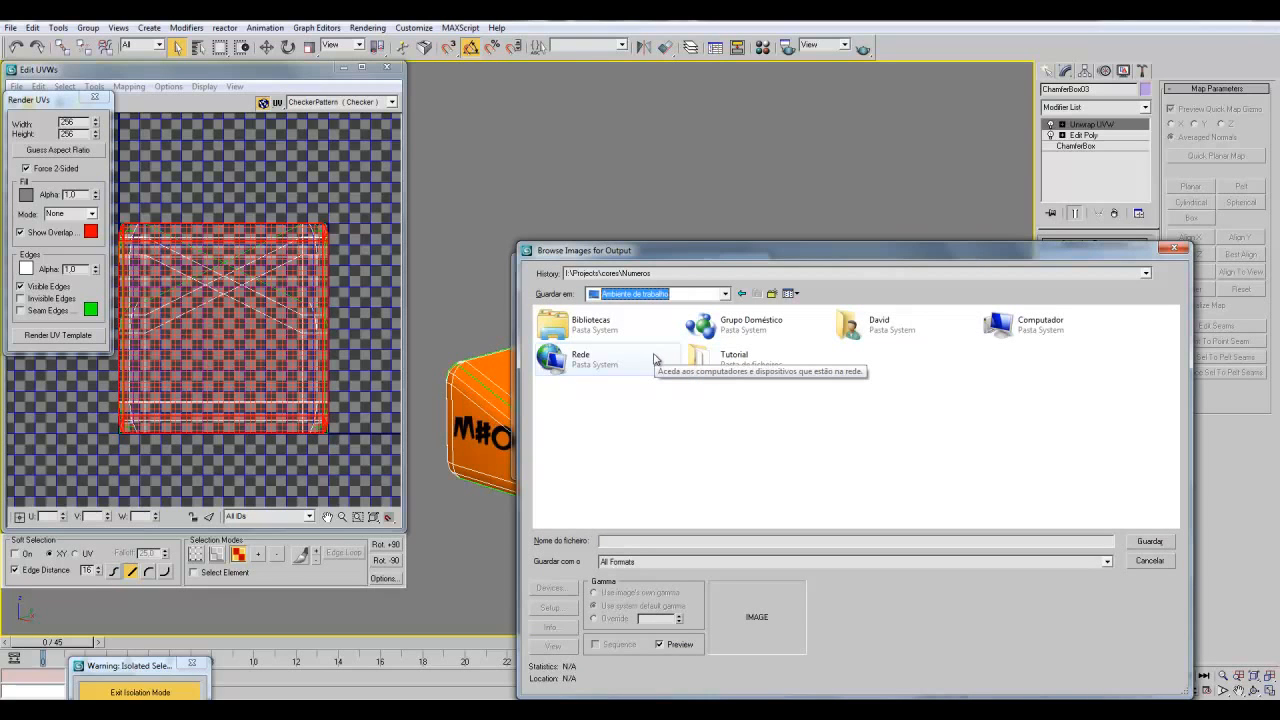
double_click(716, 360)
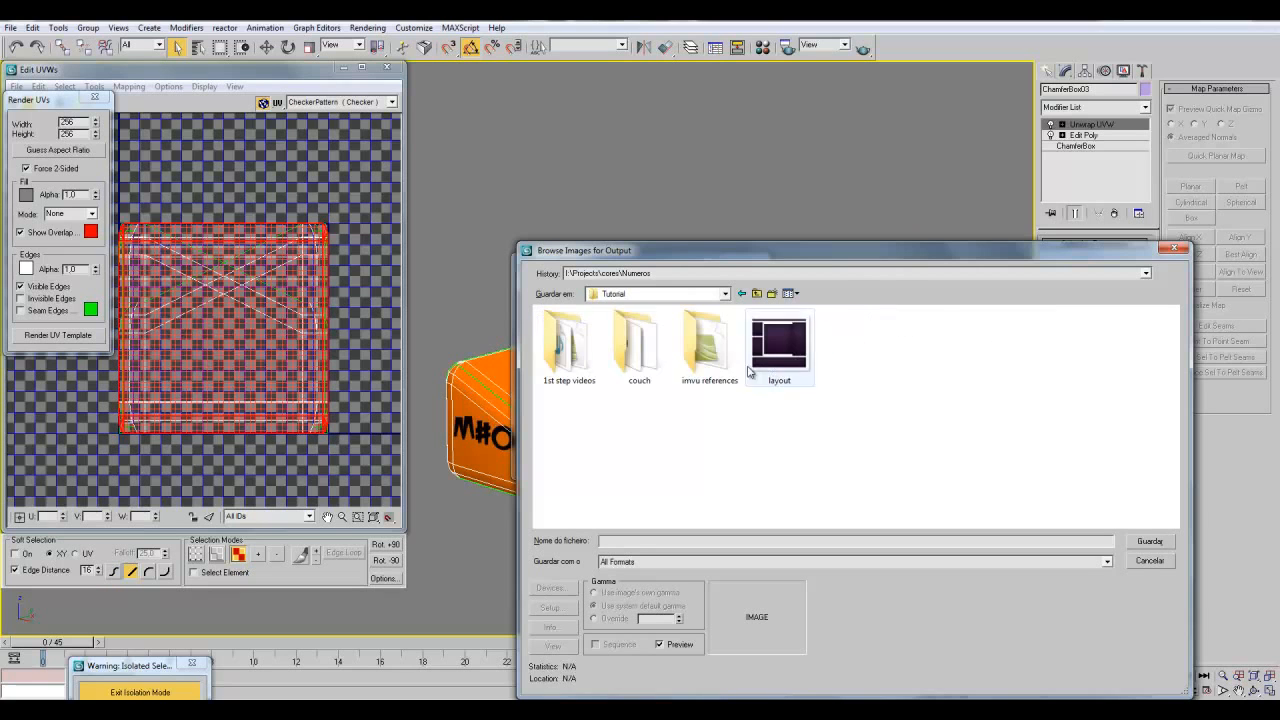
double_click(648, 358)
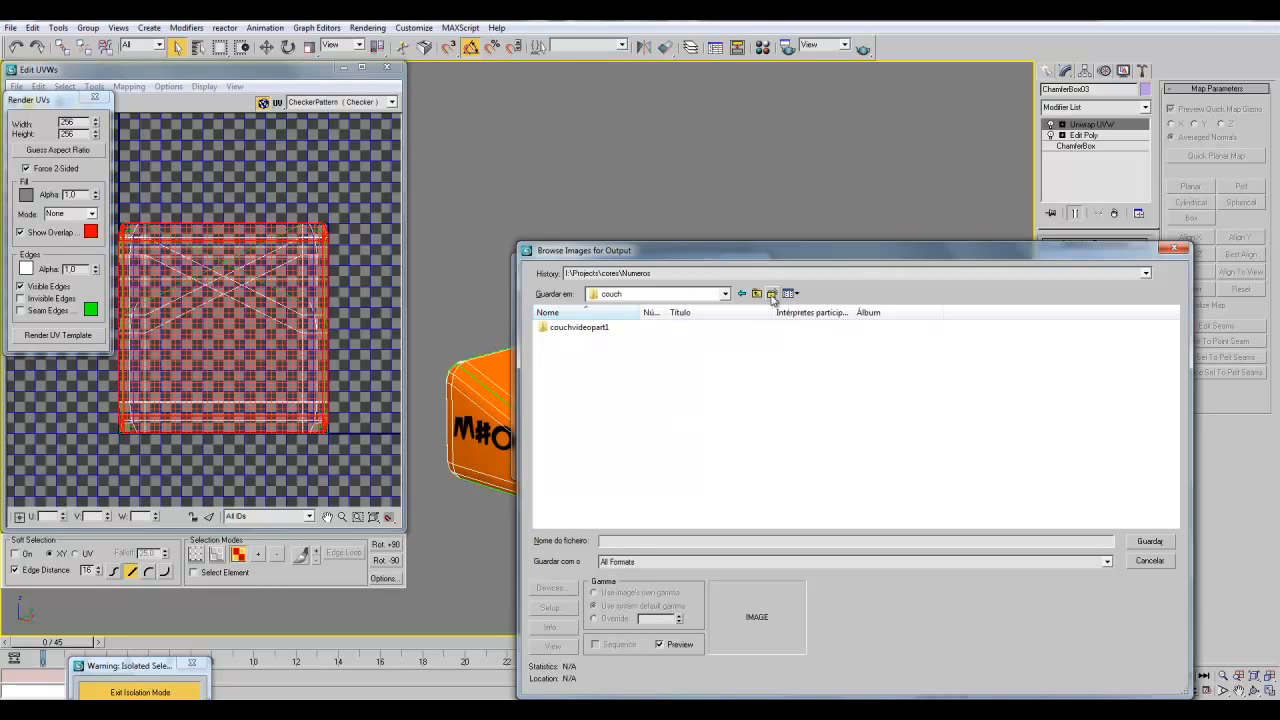
left_click(771, 293)
type("Couch")
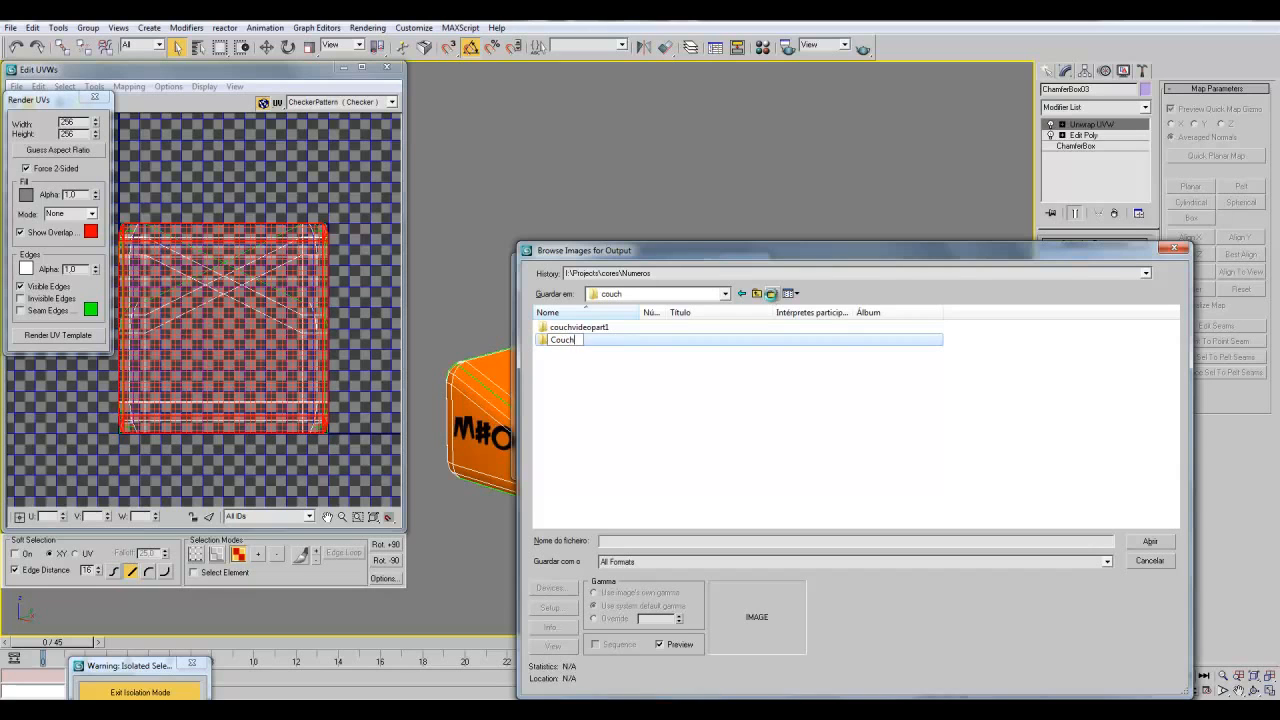
type("_final")
key("Return")
left_click(757, 414)
double_click(578, 341)
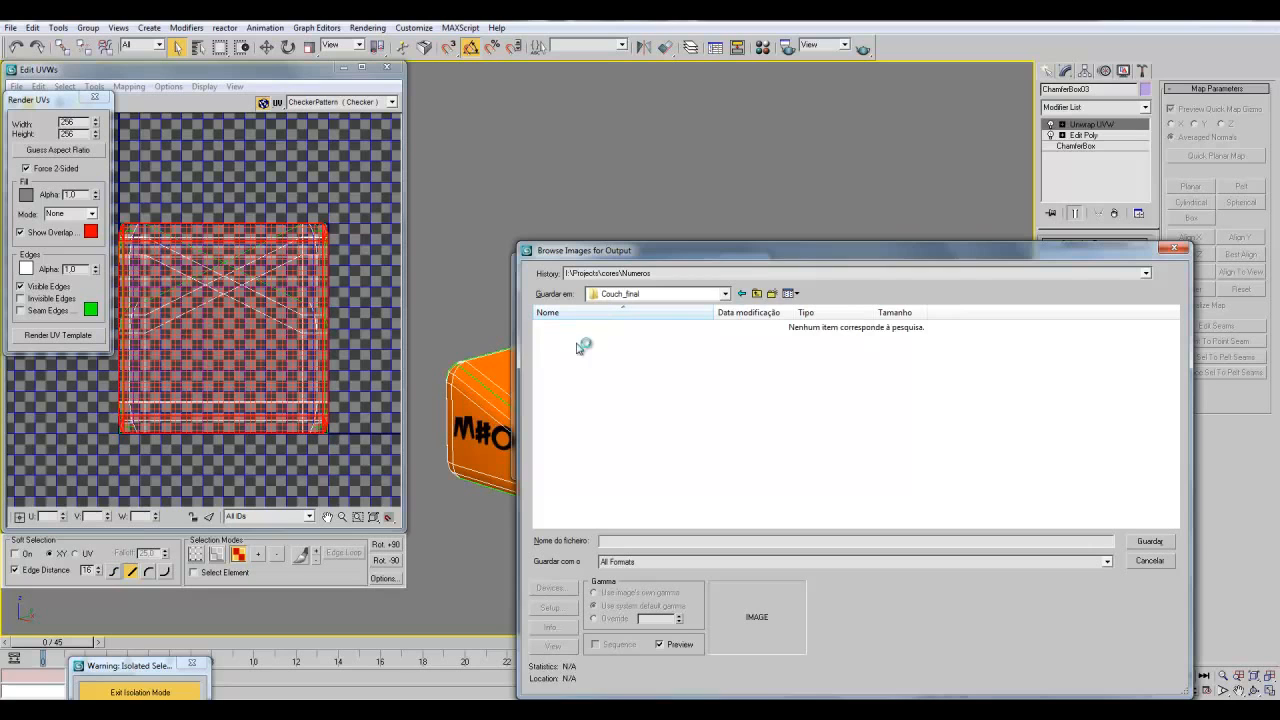
- Create a Maps folder inside Couch_final and open it as the save location
left_click(771, 293)
type("MAps")
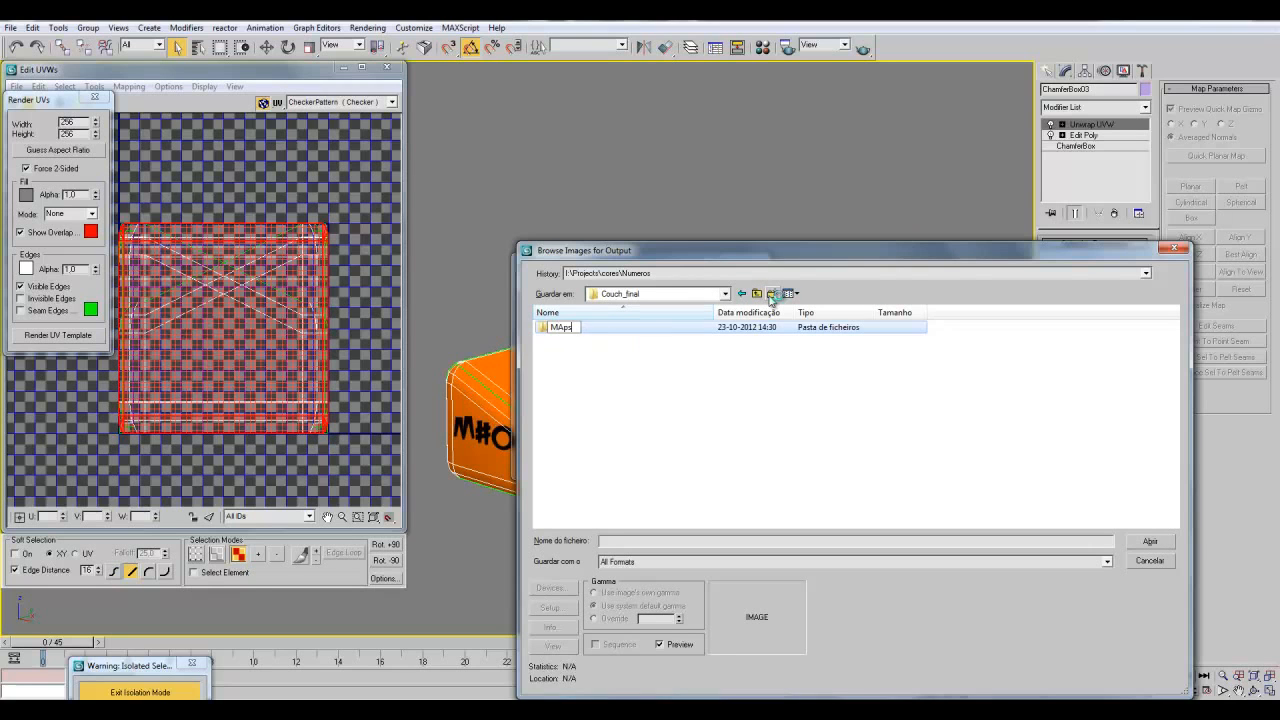
type("ps")
key("Return")
double_click(577, 328)
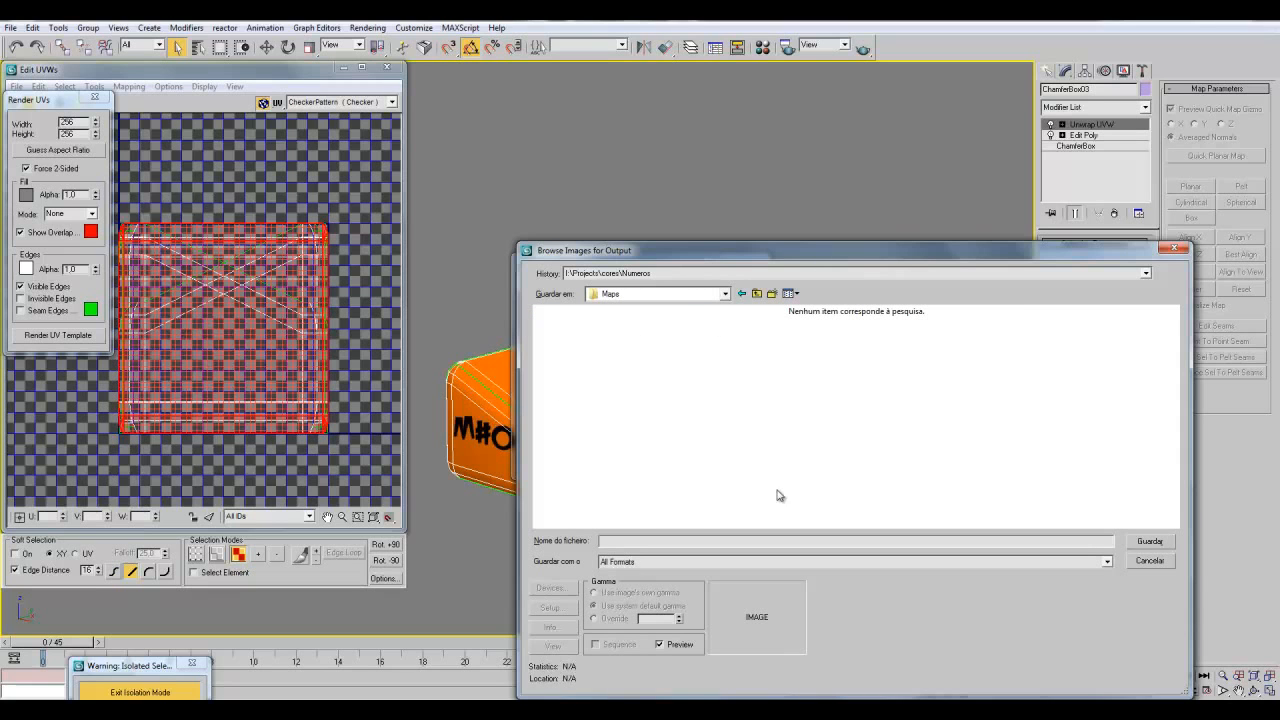
- Save the template as a JPEG file named 1, then close the Render UVs and Render Map windows
left_click(653, 562)
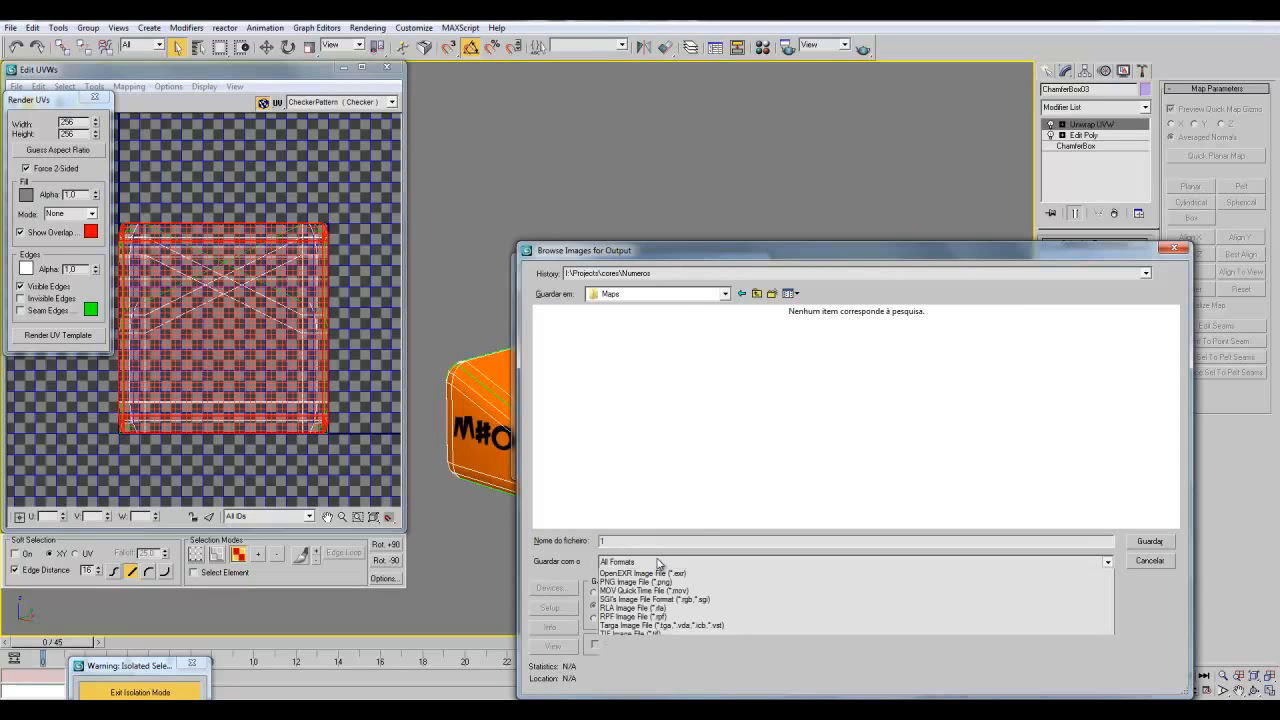
left_click(643, 626)
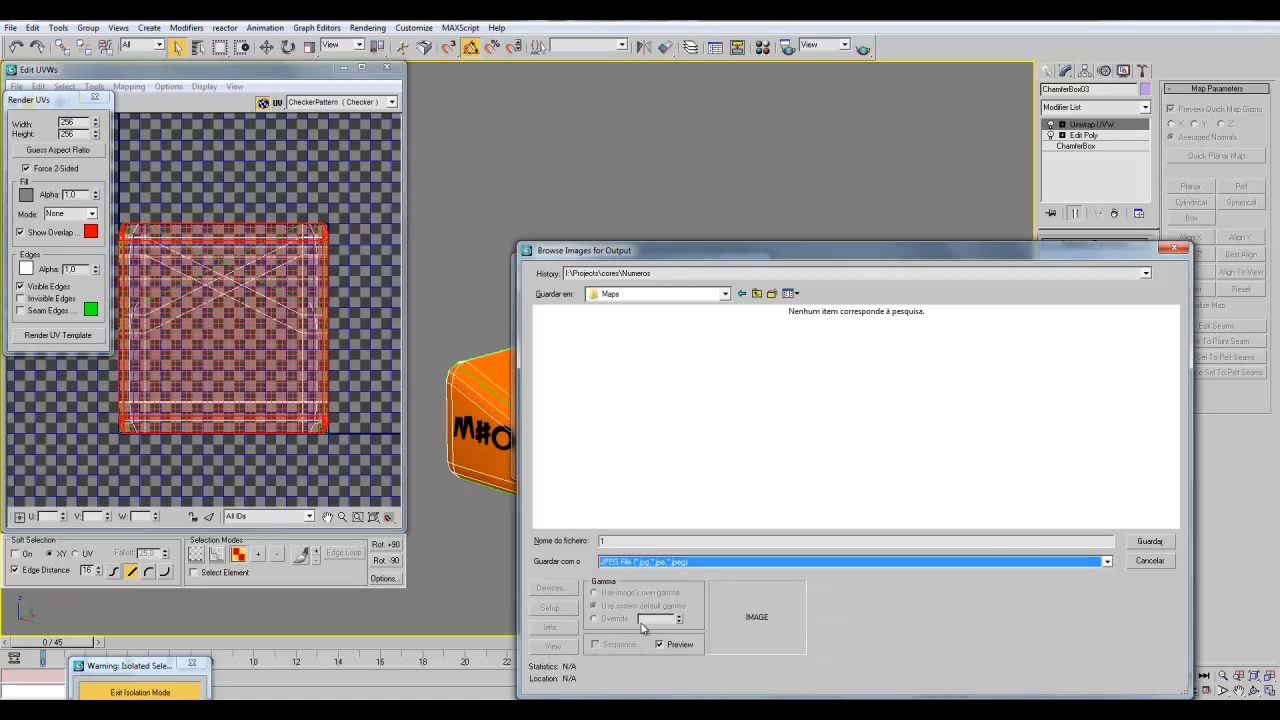
left_click(1149, 541)
left_click(826, 546)
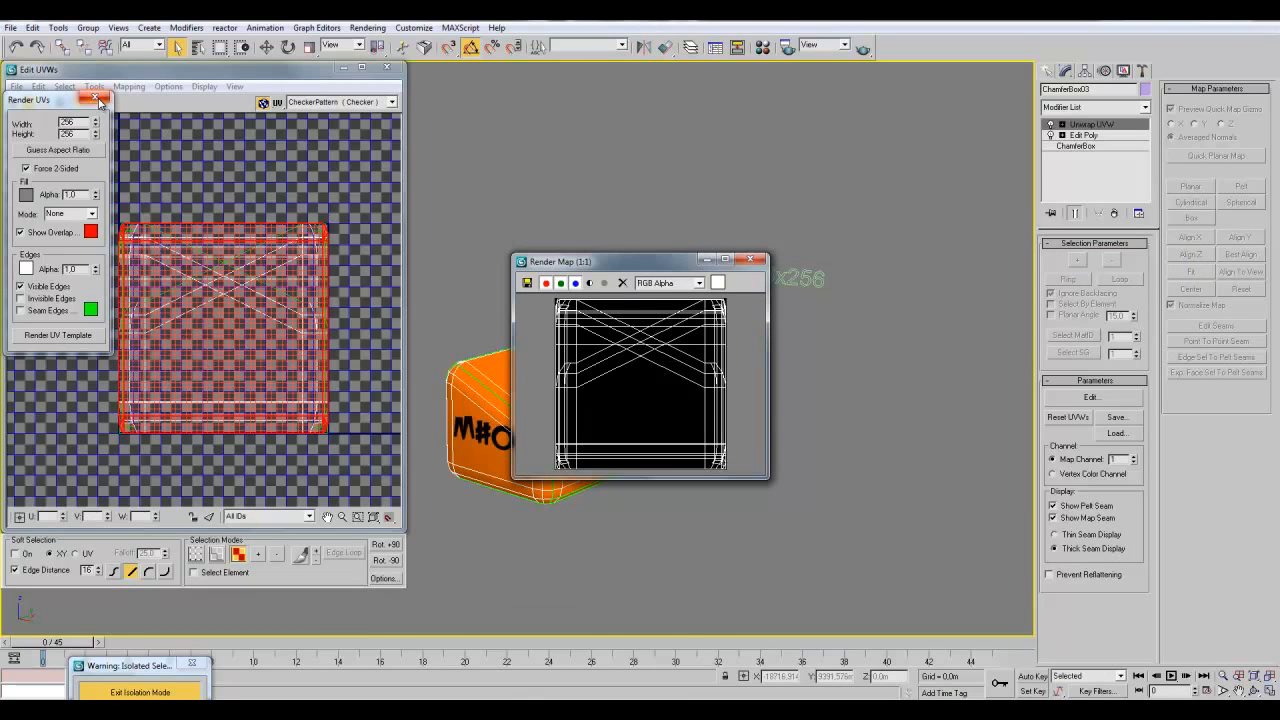
left_click(99, 101)
left_click_drag(590, 265, 645, 303)
left_click(801, 302)
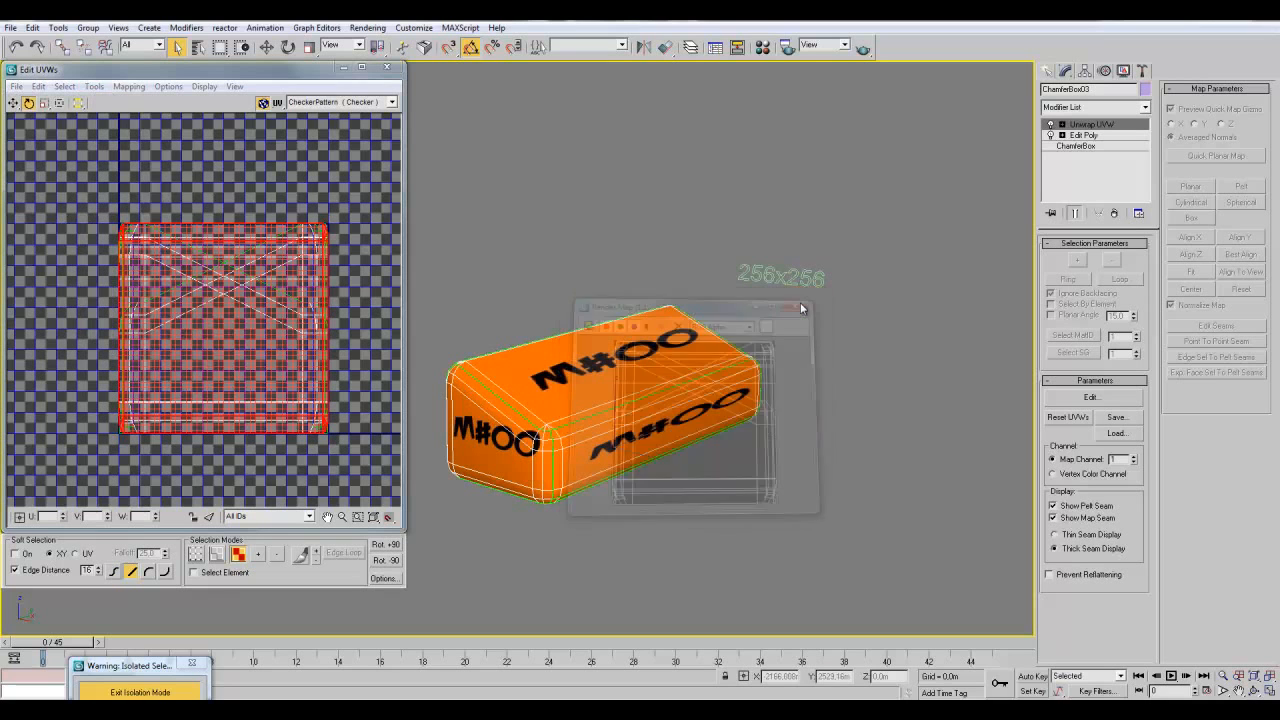
- Save the box's UVs as the UVW file 1uv in the Maps folder
left_click(15, 87)
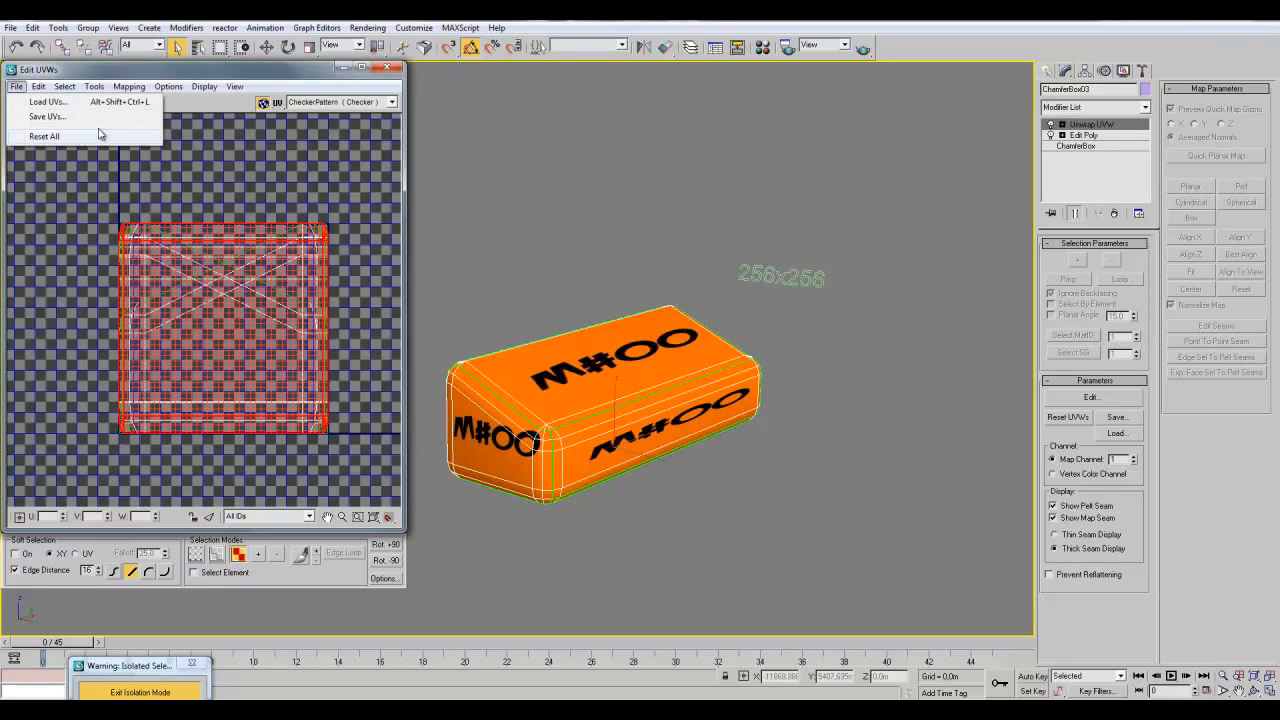
left_click(43, 117)
left_click(201, 65)
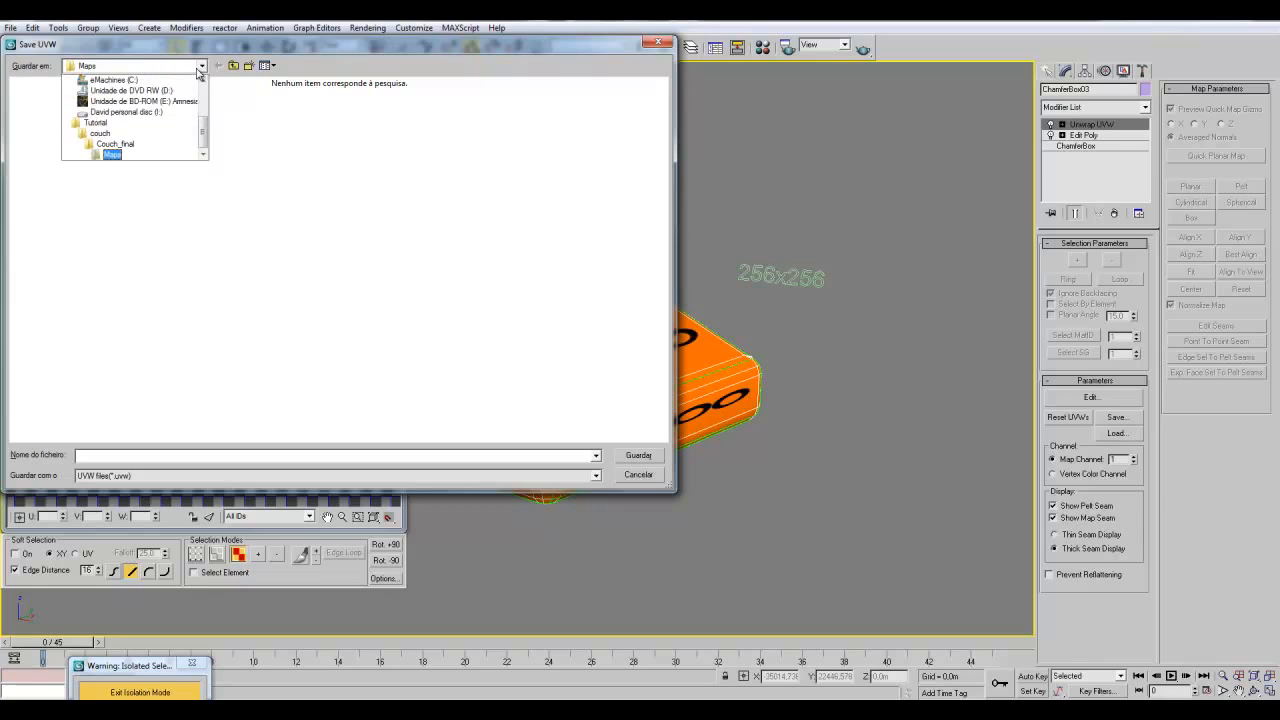
left_click(120, 160)
left_click(104, 458)
type("1")
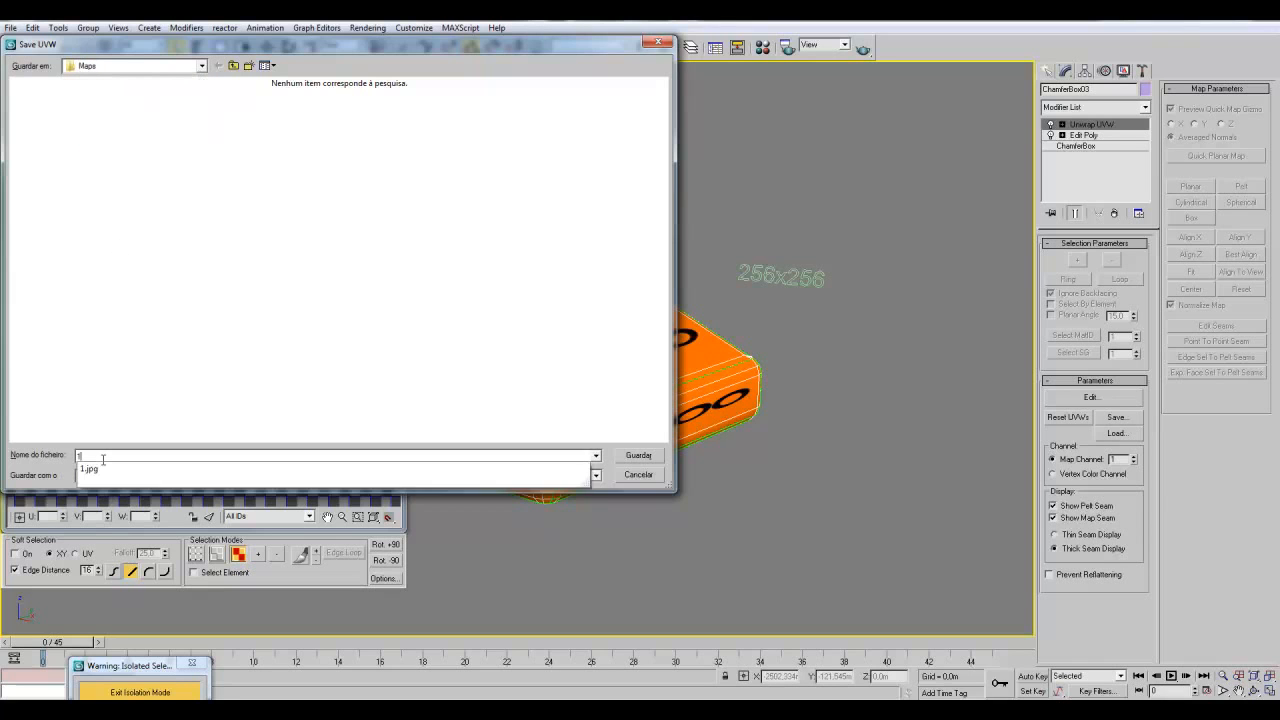
type("uv")
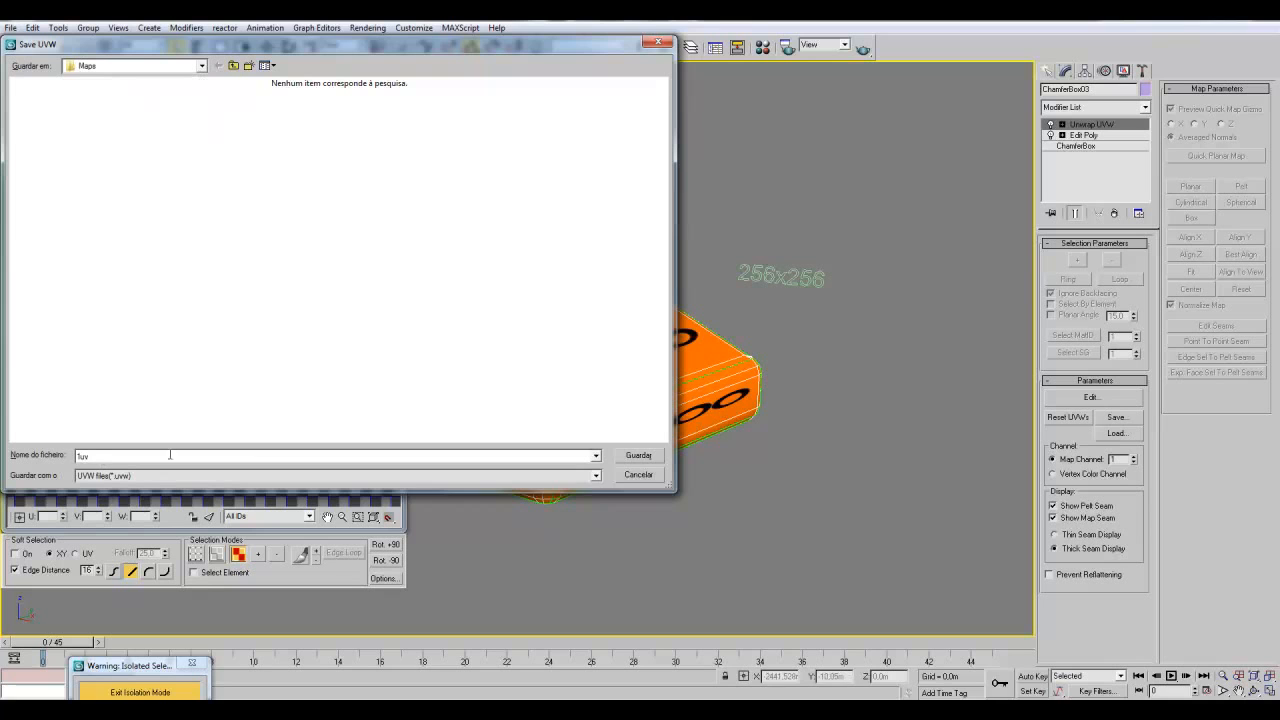
left_click(636, 456)
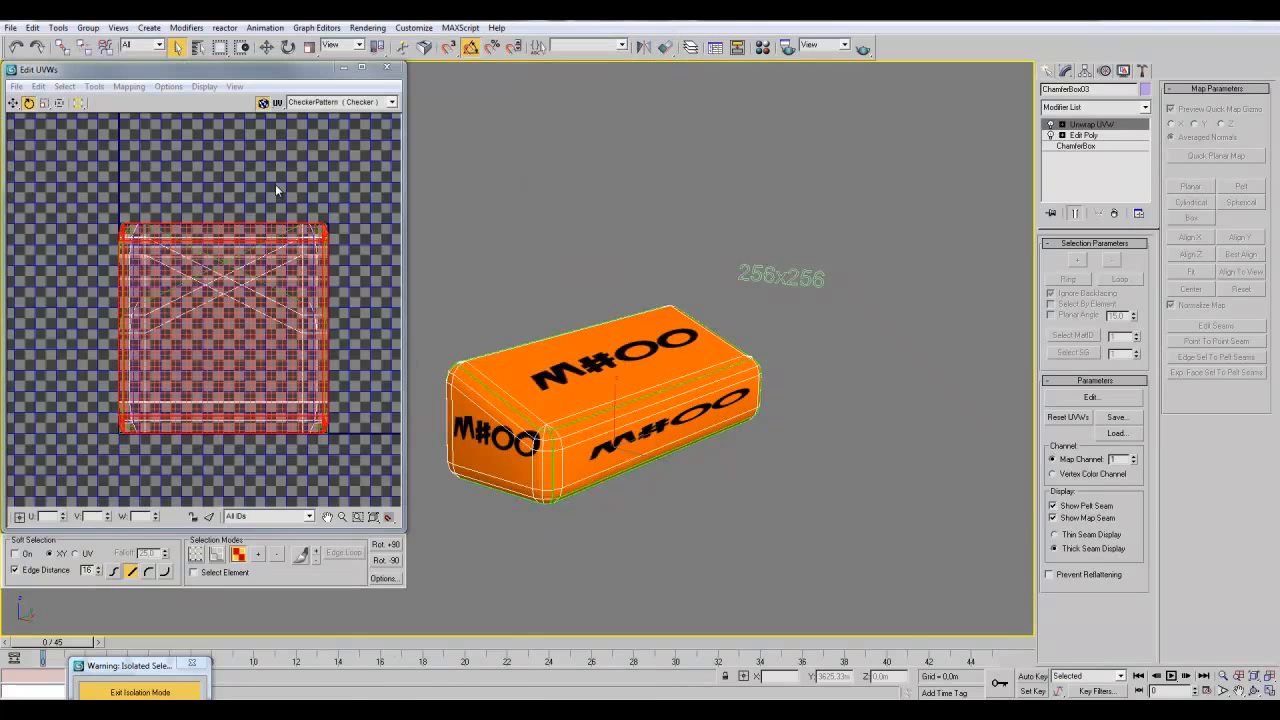
- Close the UV editor and exit isolation mode to bring back the whole sofa
left_click(386, 67)
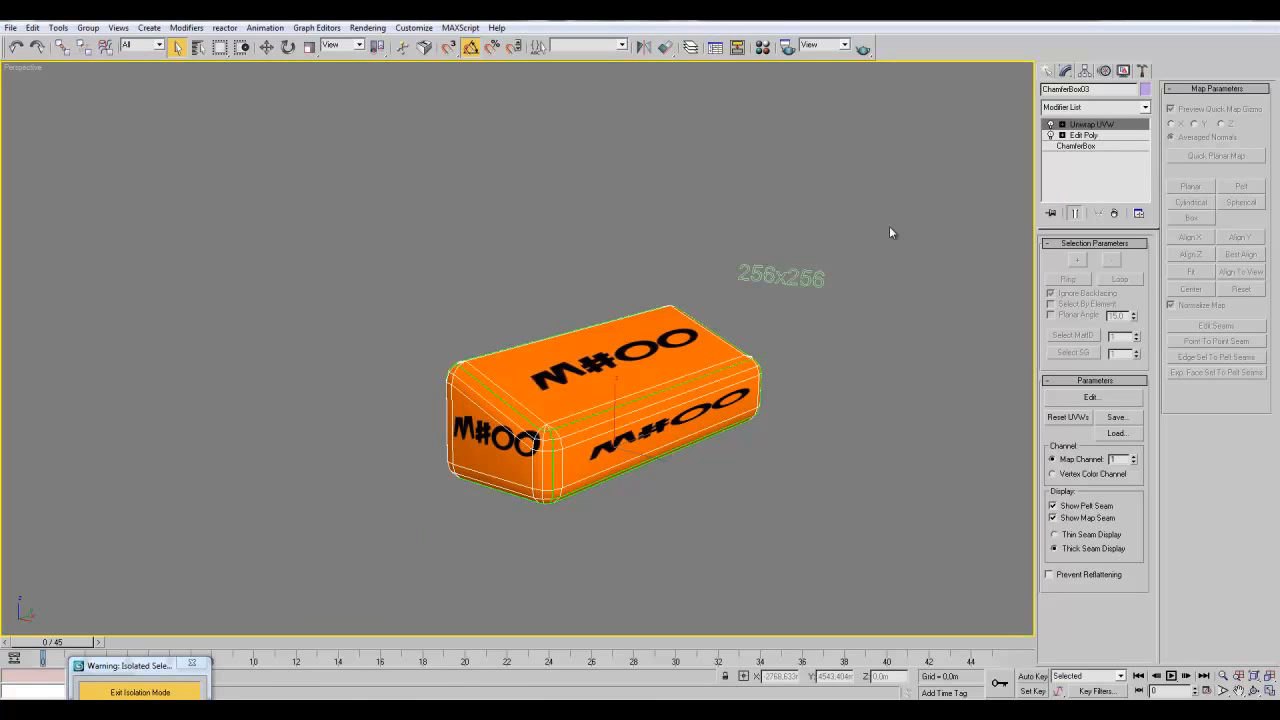
left_click(145, 692)
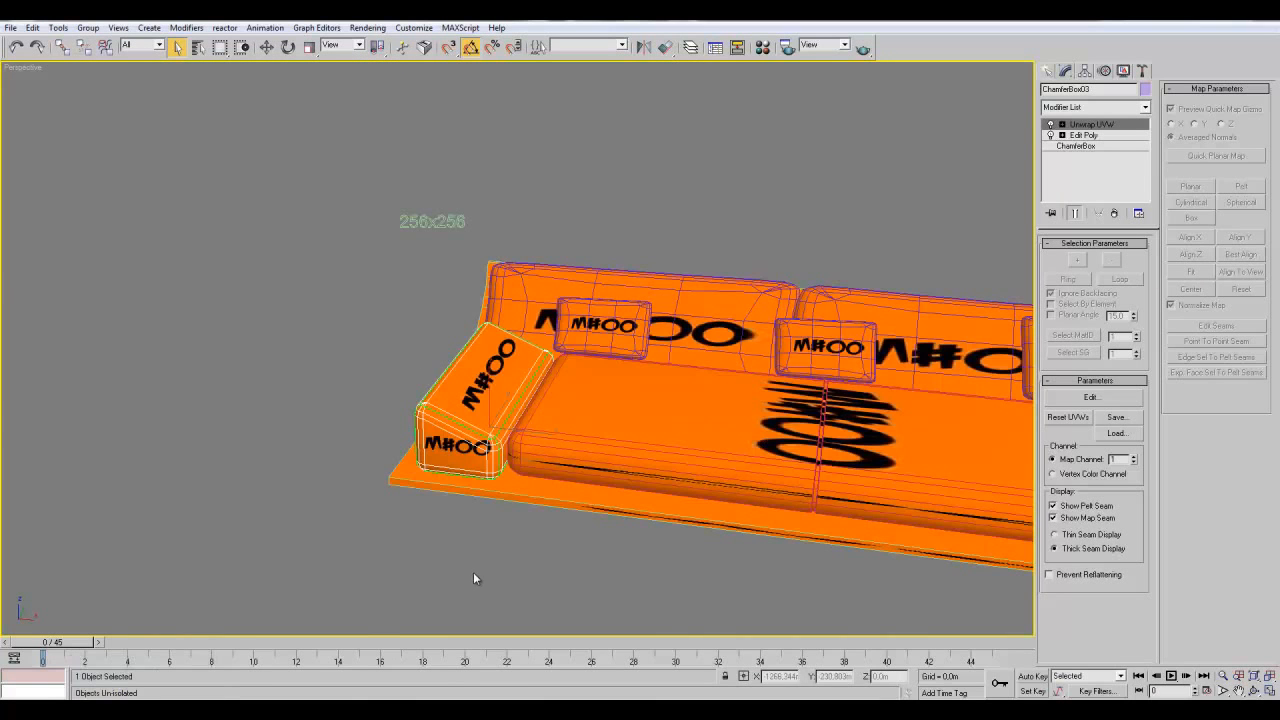
scroll(284, 539, "down", 5)
scroll(288, 536, "up", 6)
middle_click_drag(281, 535, 602, 550)
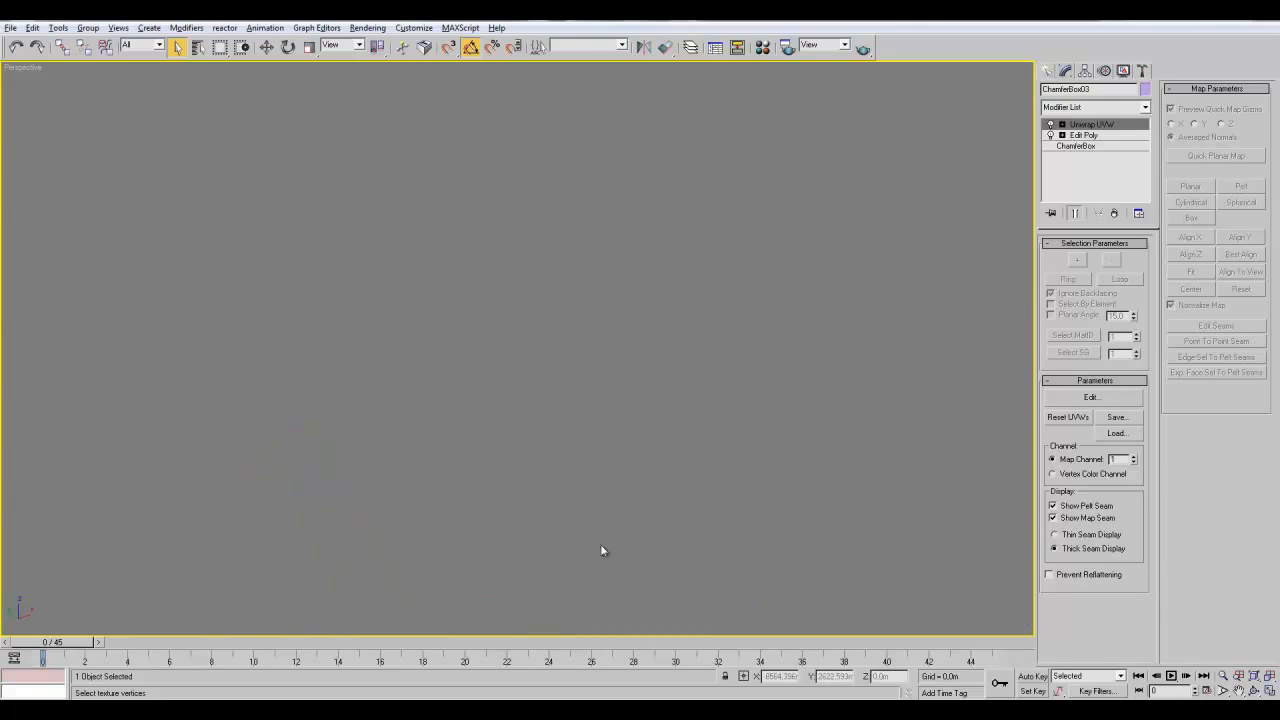
left_click(1268, 676)
- Select the long seat cushion beside the armrest and isolate it
scroll(666, 514, "up", 5)
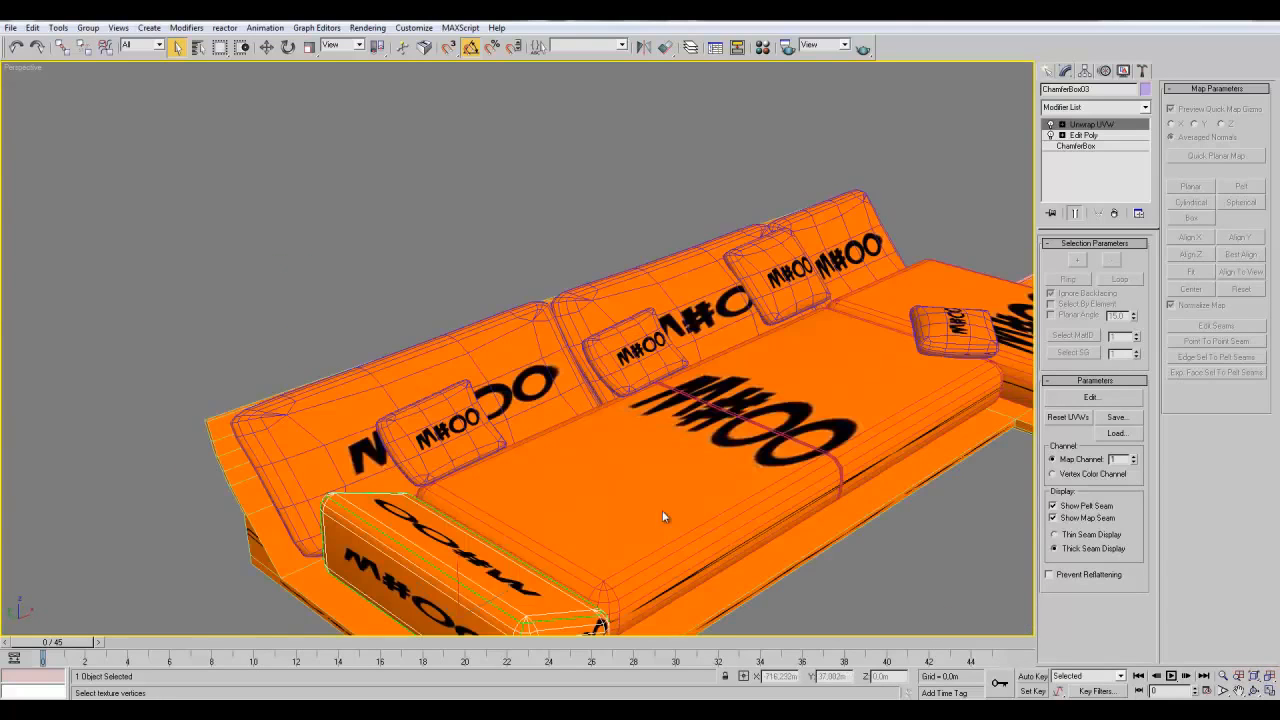
middle_click_drag(455, 470, 394, 360, "alt")
middle_click_drag(235, 260, 584, 379, "alt")
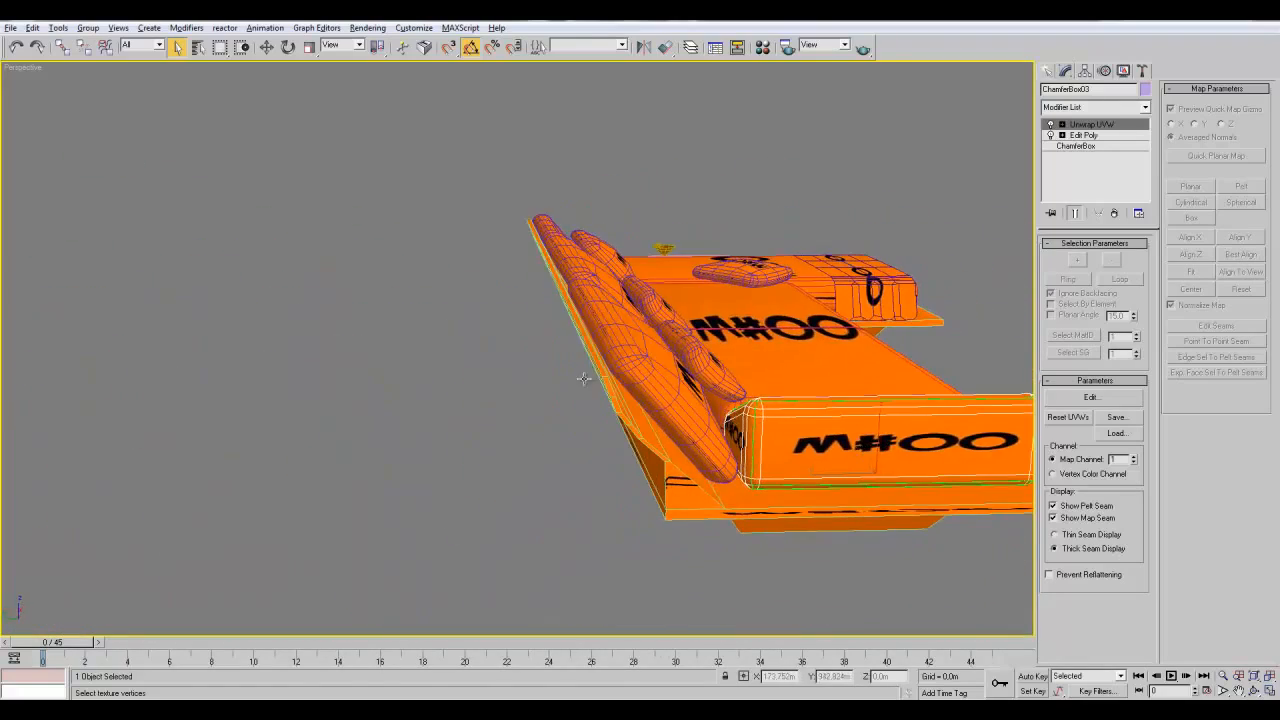
middle_click_drag(597, 320, 571, 540, "alt")
scroll(434, 477, "down", 4)
scroll(571, 540, "up", 4)
middle_click_drag(490, 519, 551, 519)
scroll(581, 485, "down", 4)
middle_click_drag(277, 352, 546, 405, "alt")
left_click(545, 420)
key("alt+q")
middle_click_drag(849, 500, 674, 510, "alt")
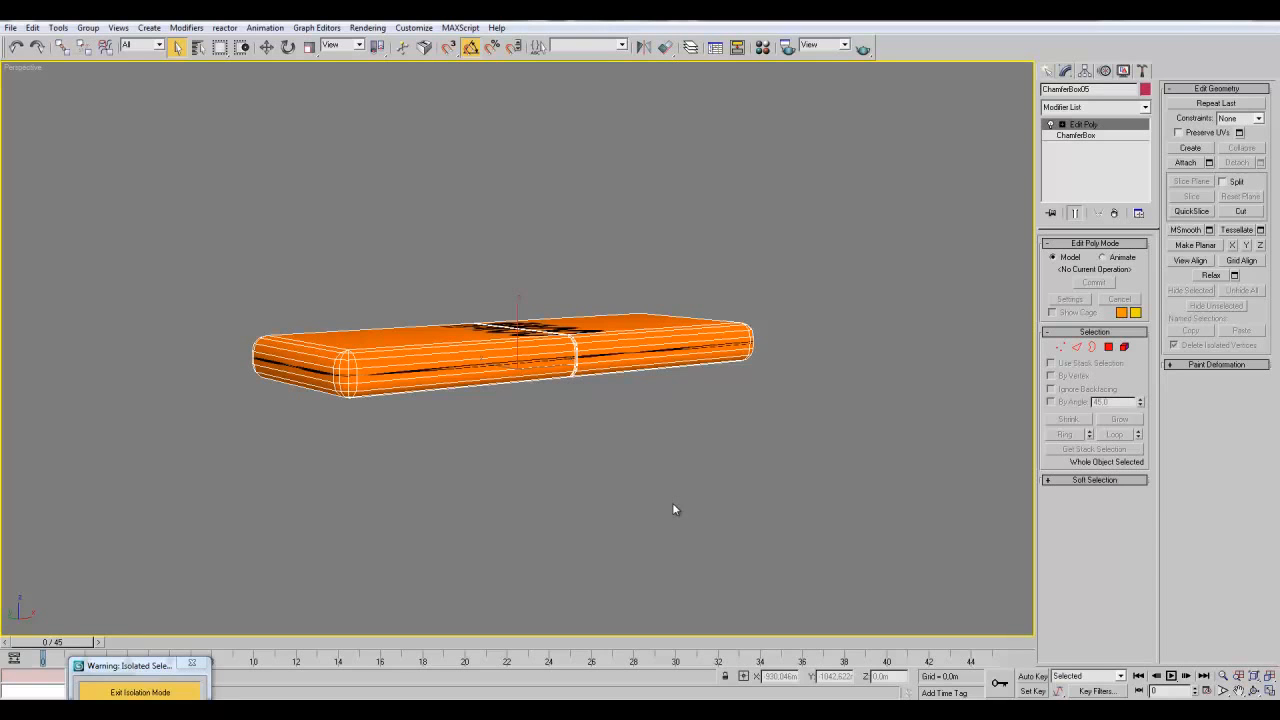
- Select the whole seat cushion at element level and assign it material ID 2
middle_click_drag(673, 509, 691, 540, "alt")
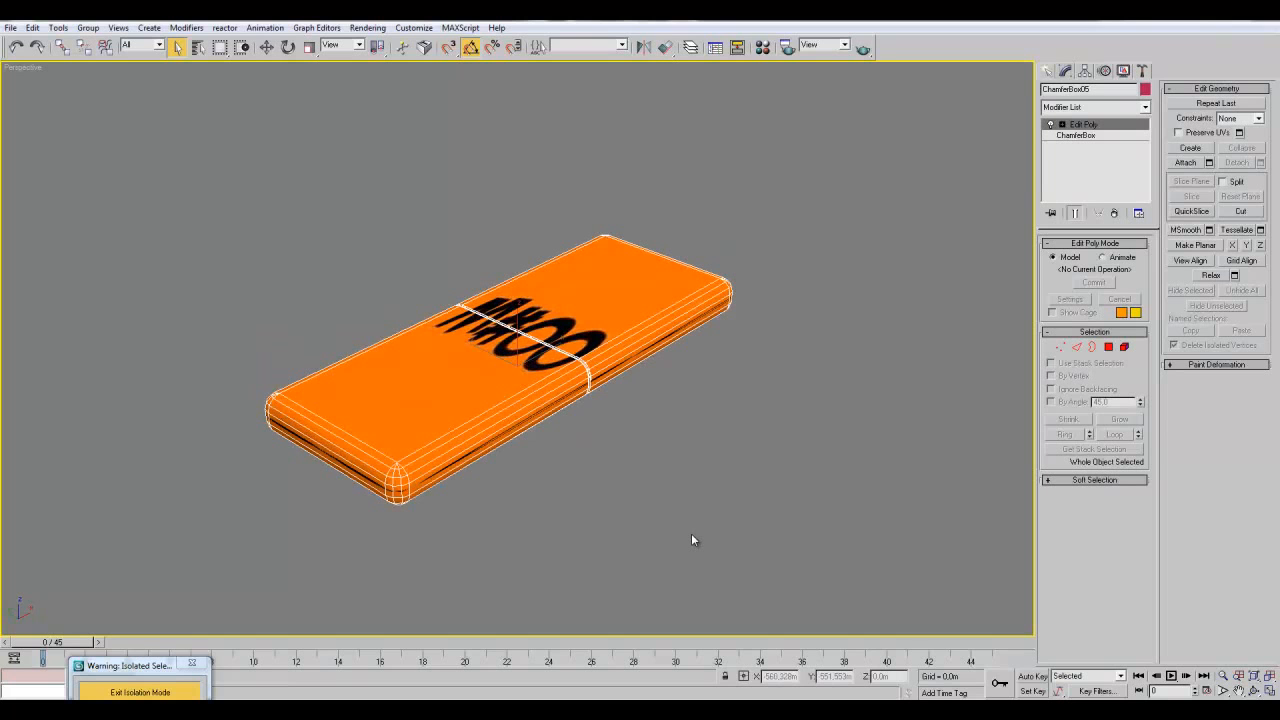
middle_click_drag(646, 526, 584, 547, "alt")
scroll(582, 541, "up", 5)
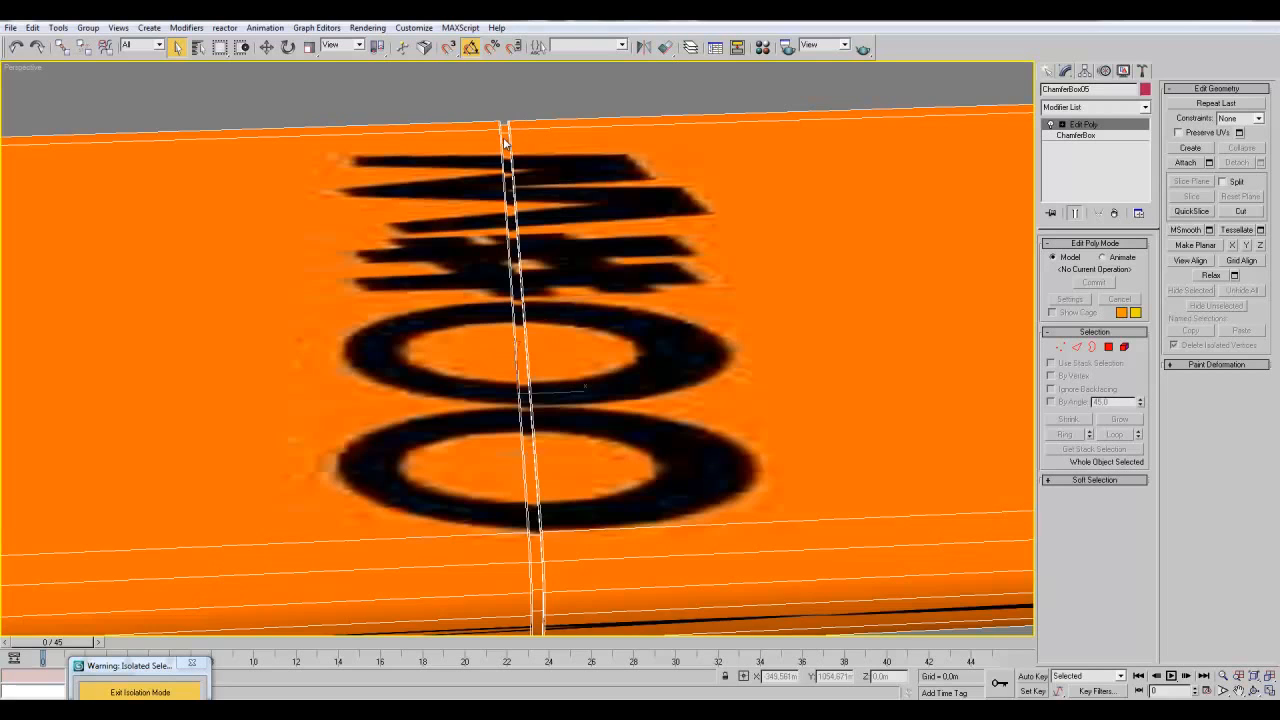
key("z")
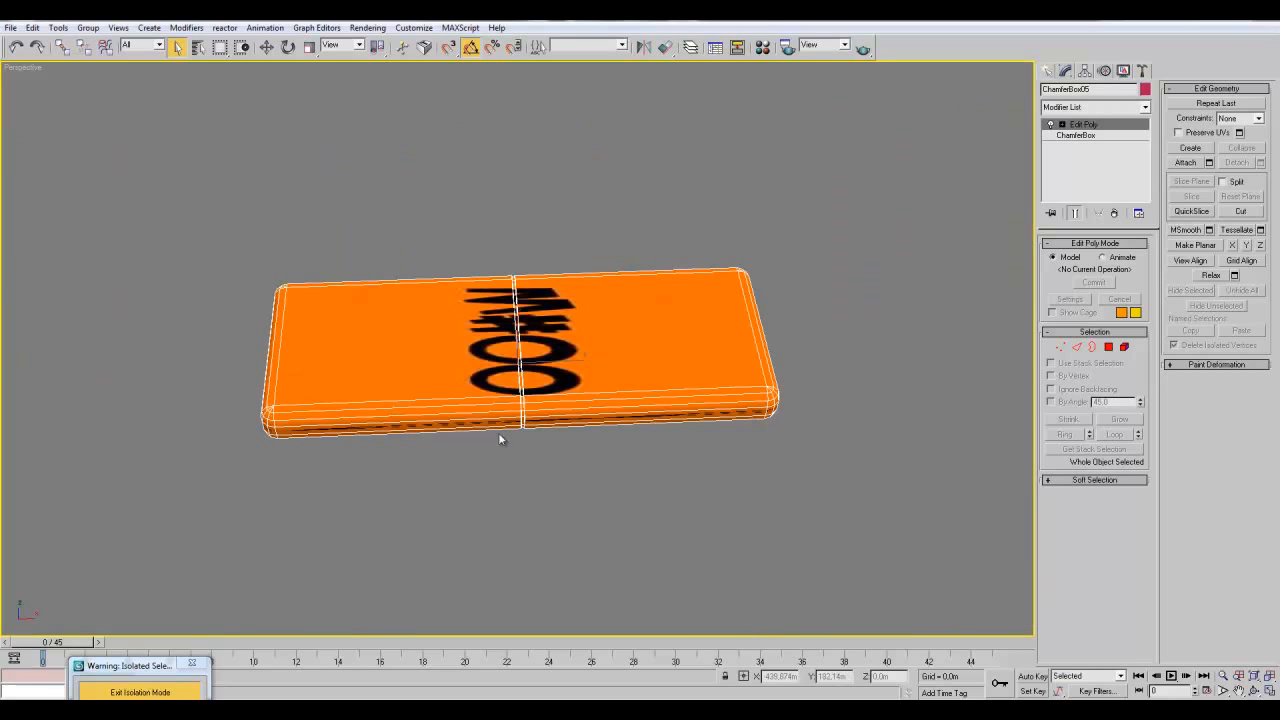
middle_click_drag(613, 540, 613, 511)
scroll(613, 511, "up", 2)
left_click(1124, 347)
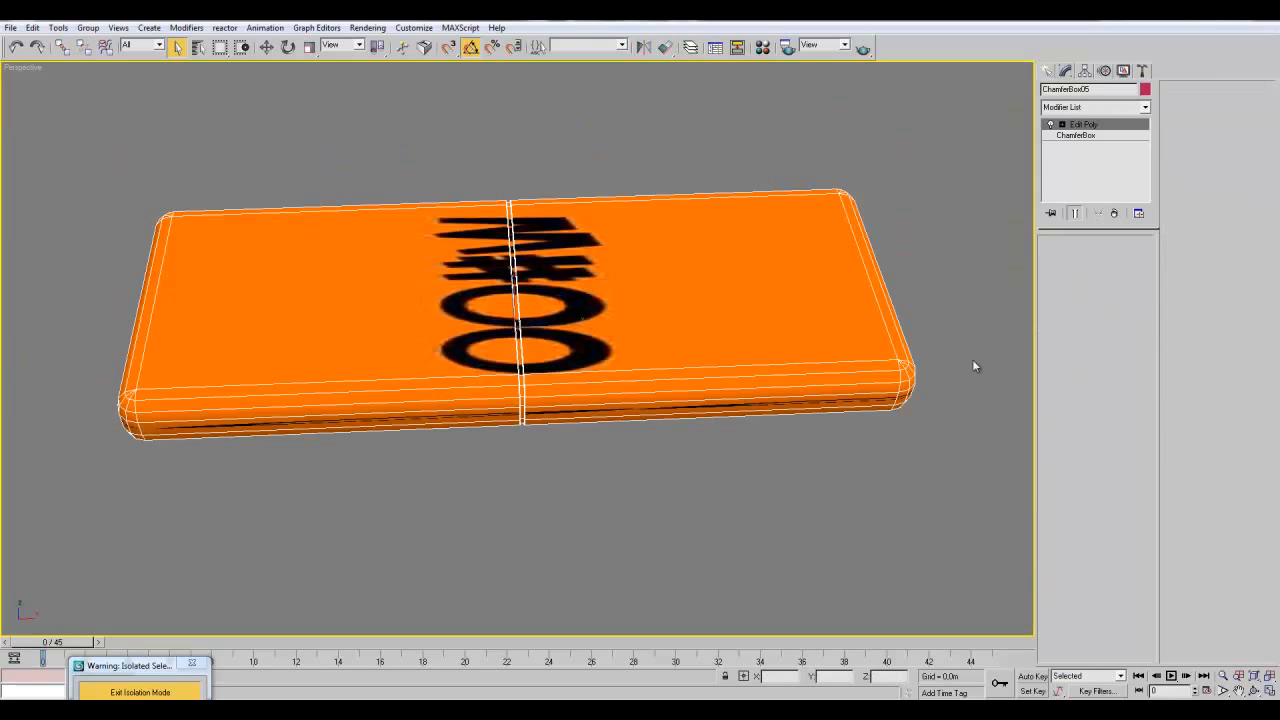
left_click(757, 357)
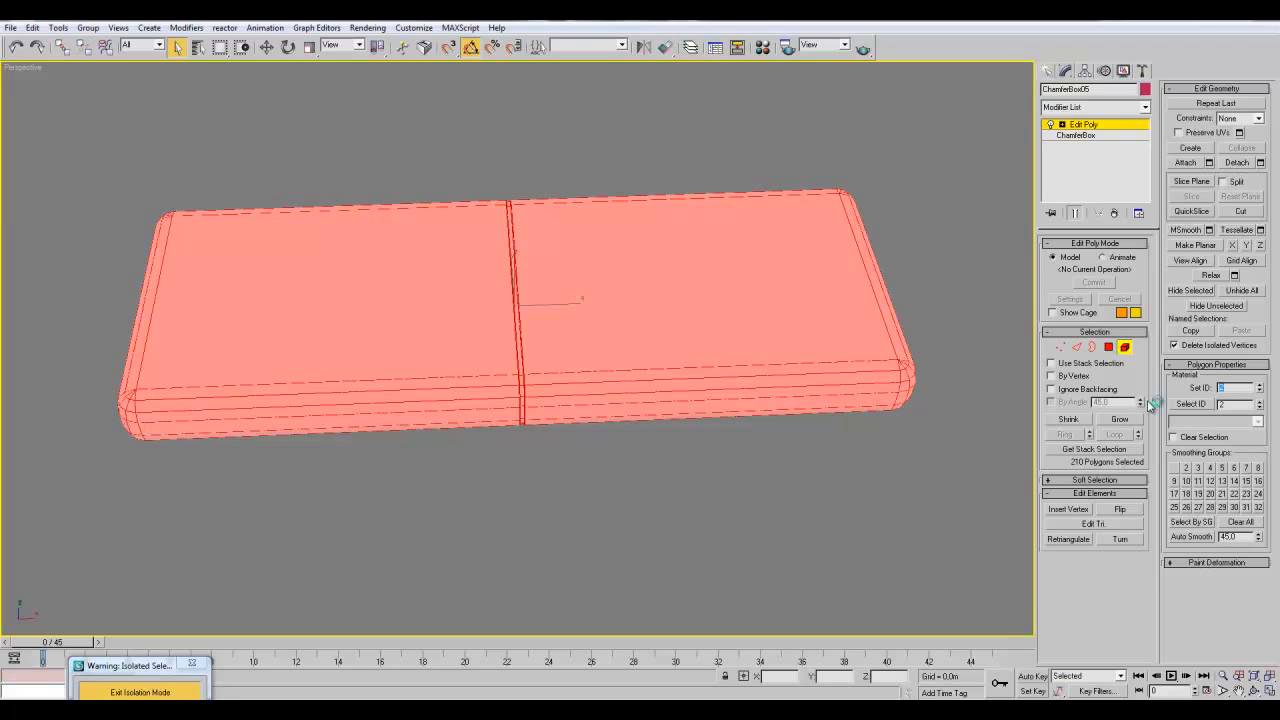
- Clear the selection, then select the ring of polygons along the floor of the cushion's centre groove using an edge ring converted to polygons
scroll(879, 411, "up", 3)
left_click(1108, 347)
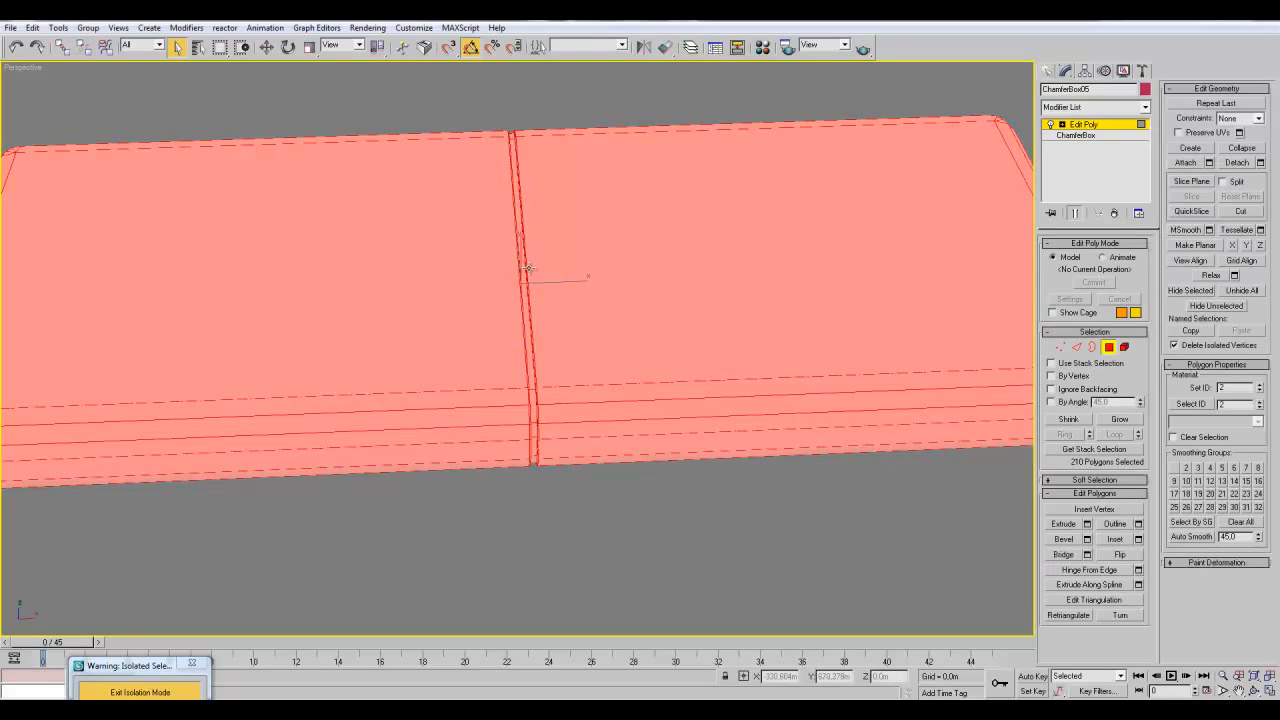
left_click(566, 124)
middle_click_drag(518, 127, 534, 302, "alt")
scroll(534, 165, "up", 3)
scroll(514, 163, "up", 3)
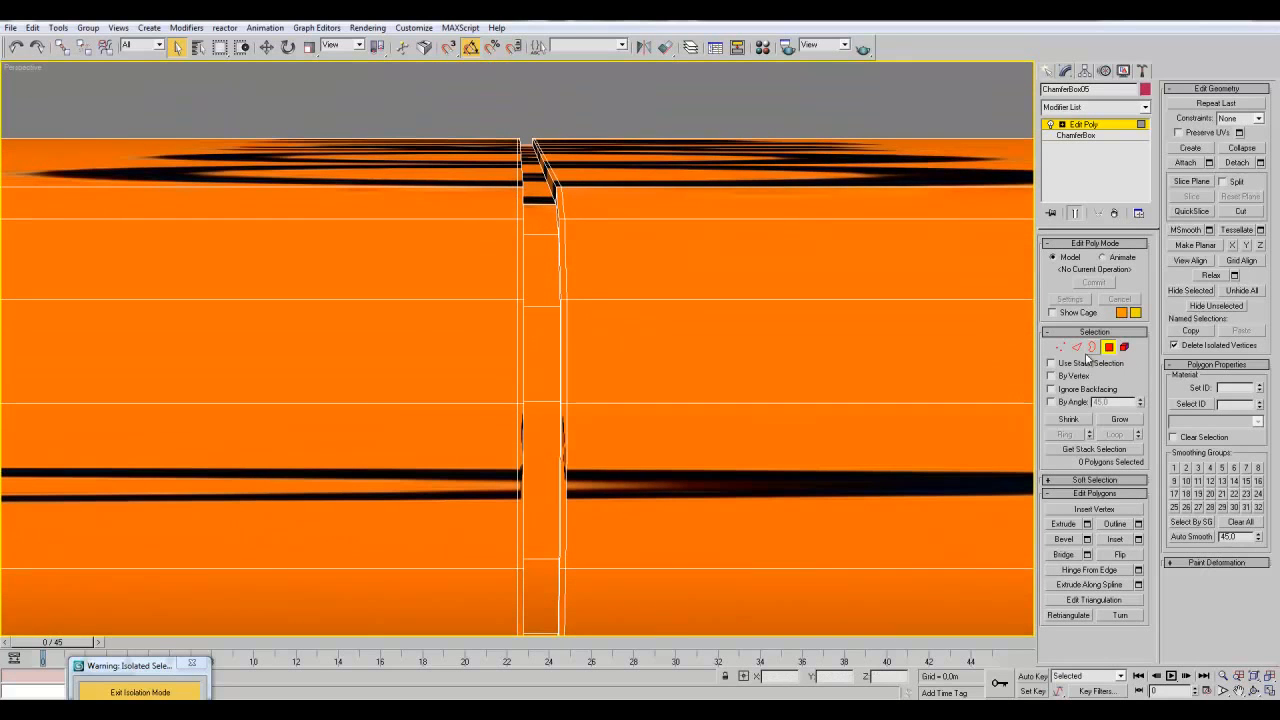
left_click(1076, 346)
left_click(540, 235)
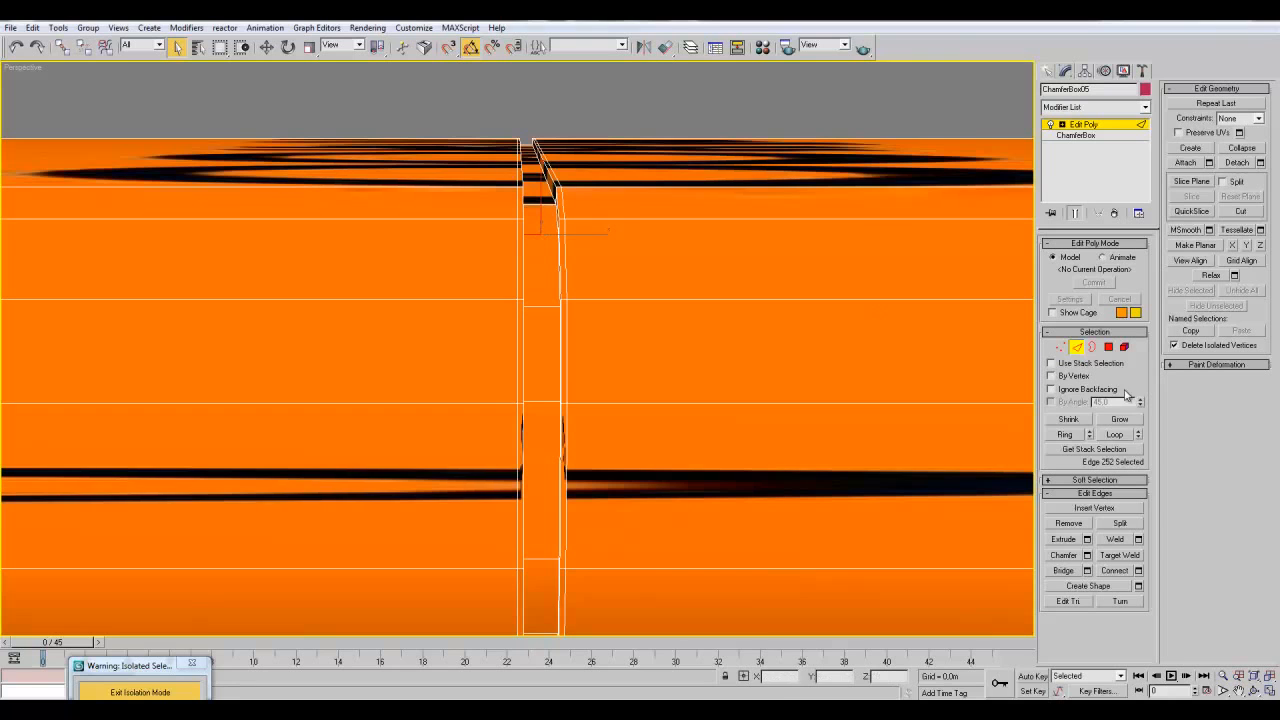
left_click(1066, 434)
middle_click_drag(685, 417, 580, 397)
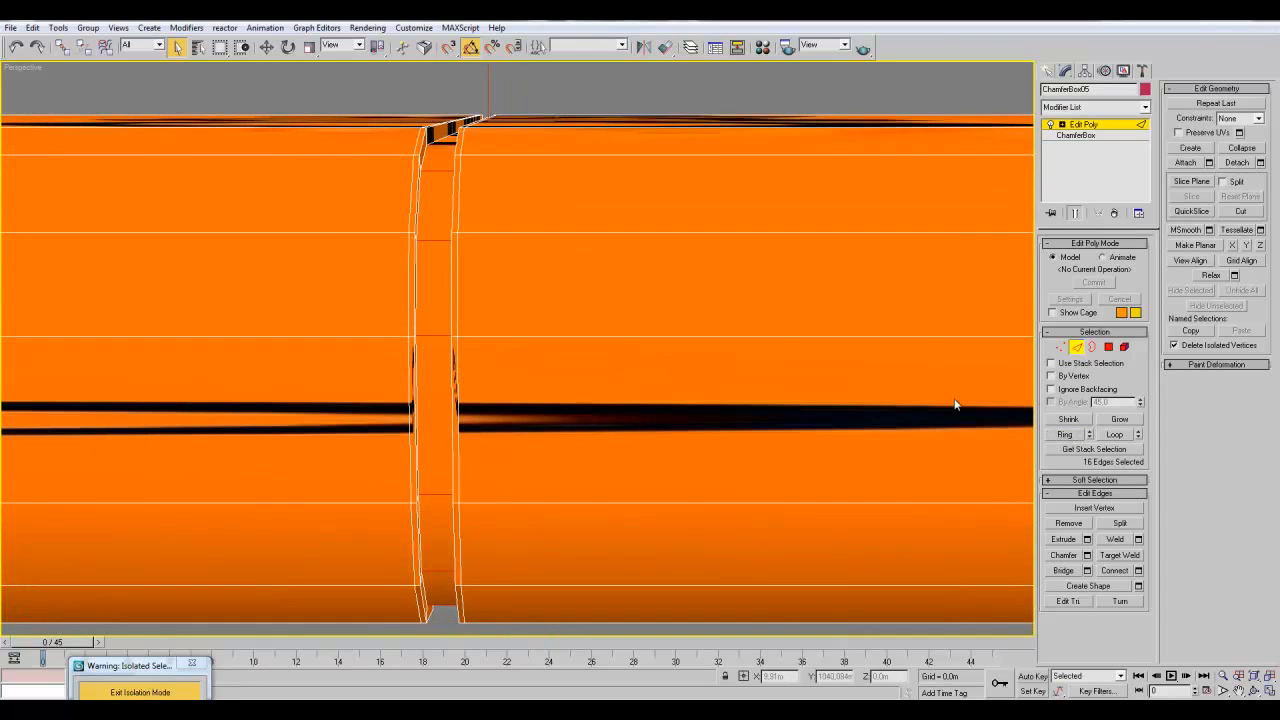
left_click(1108, 346, "ctrl")
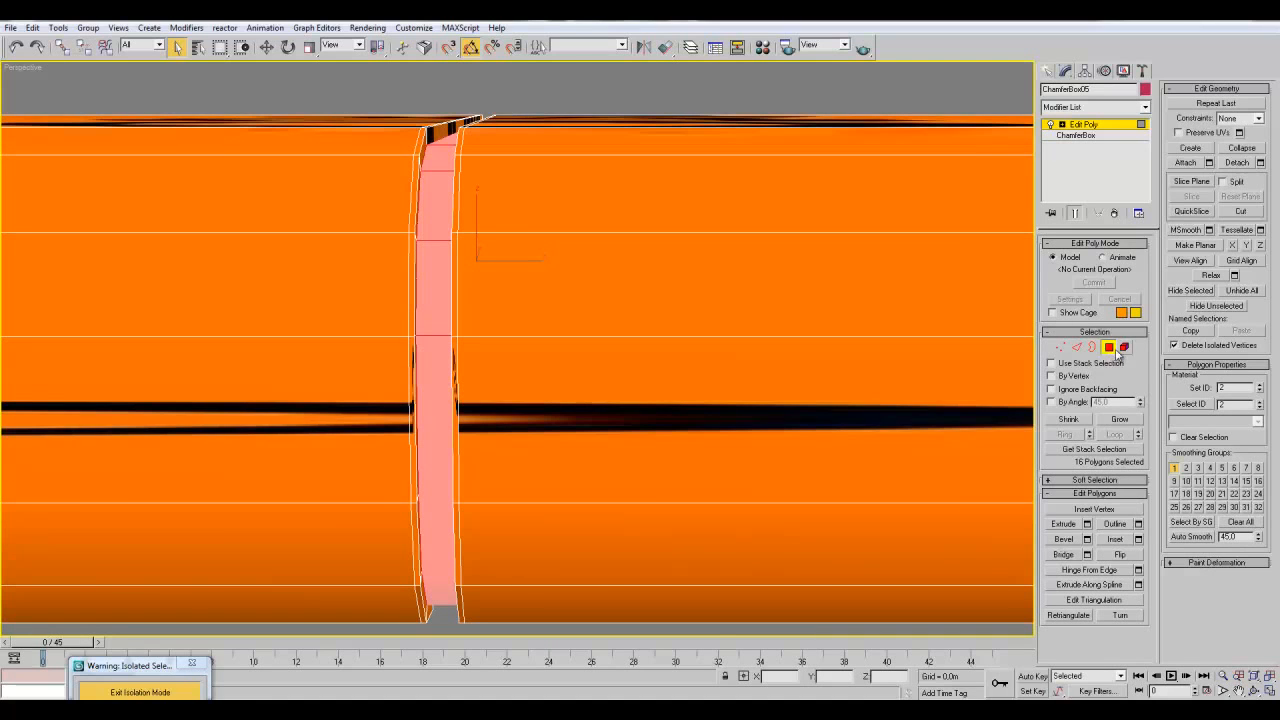
- Grow the groove selection once to include its side walls and assign these polygons material ID 3
scroll(608, 379, "down", 5)
middle_click_drag(574, 257, 353, 375, "alt")
scroll(384, 377, "up", 5)
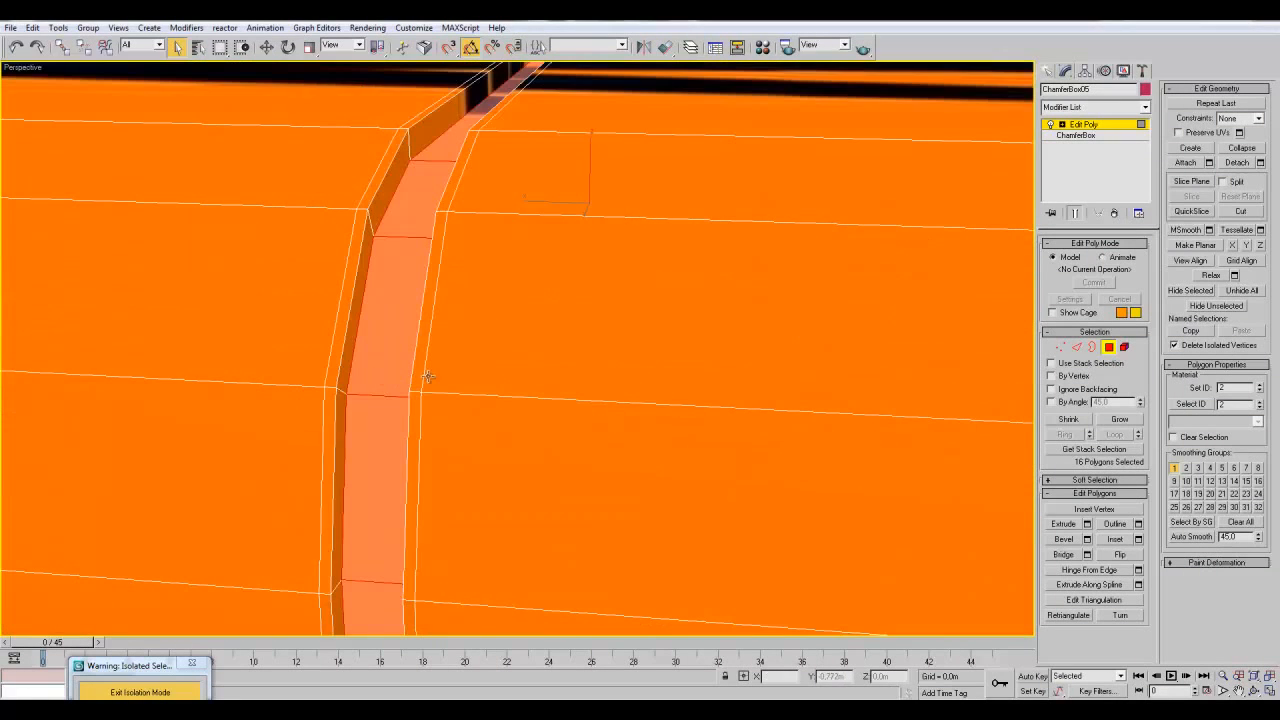
middle_click_drag(436, 371, 448, 432, "alt")
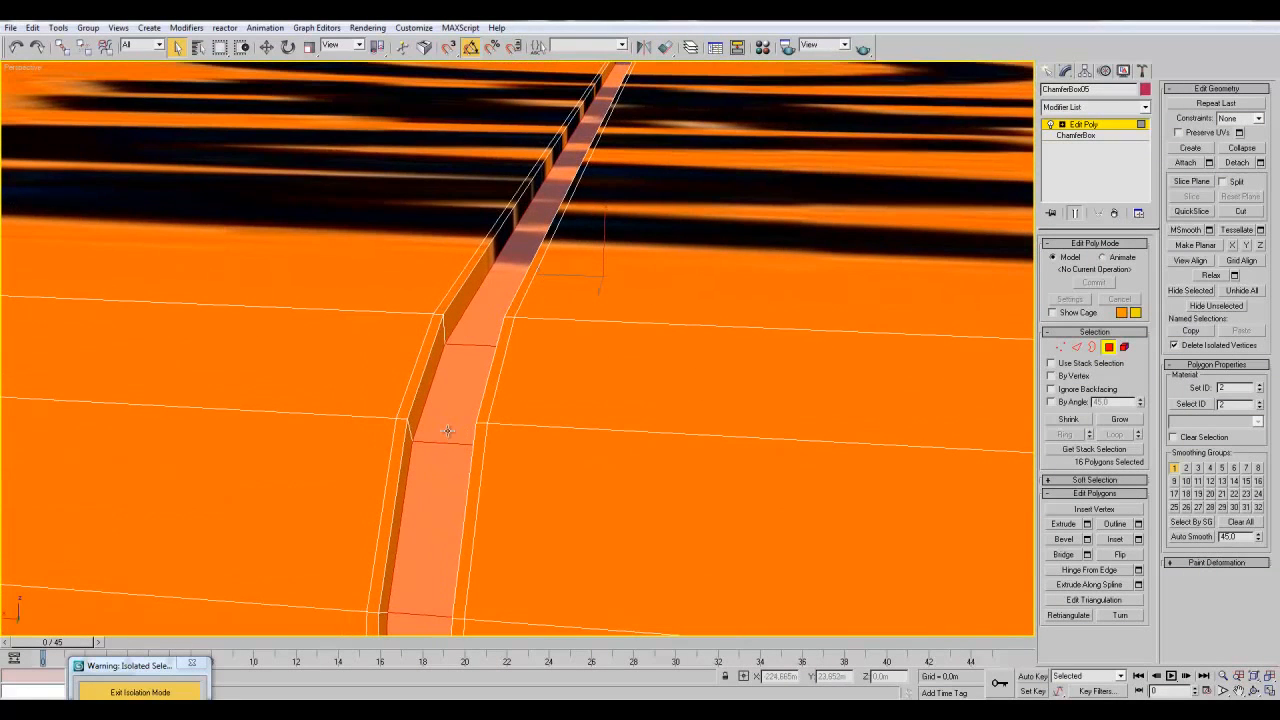
left_click(1118, 420)
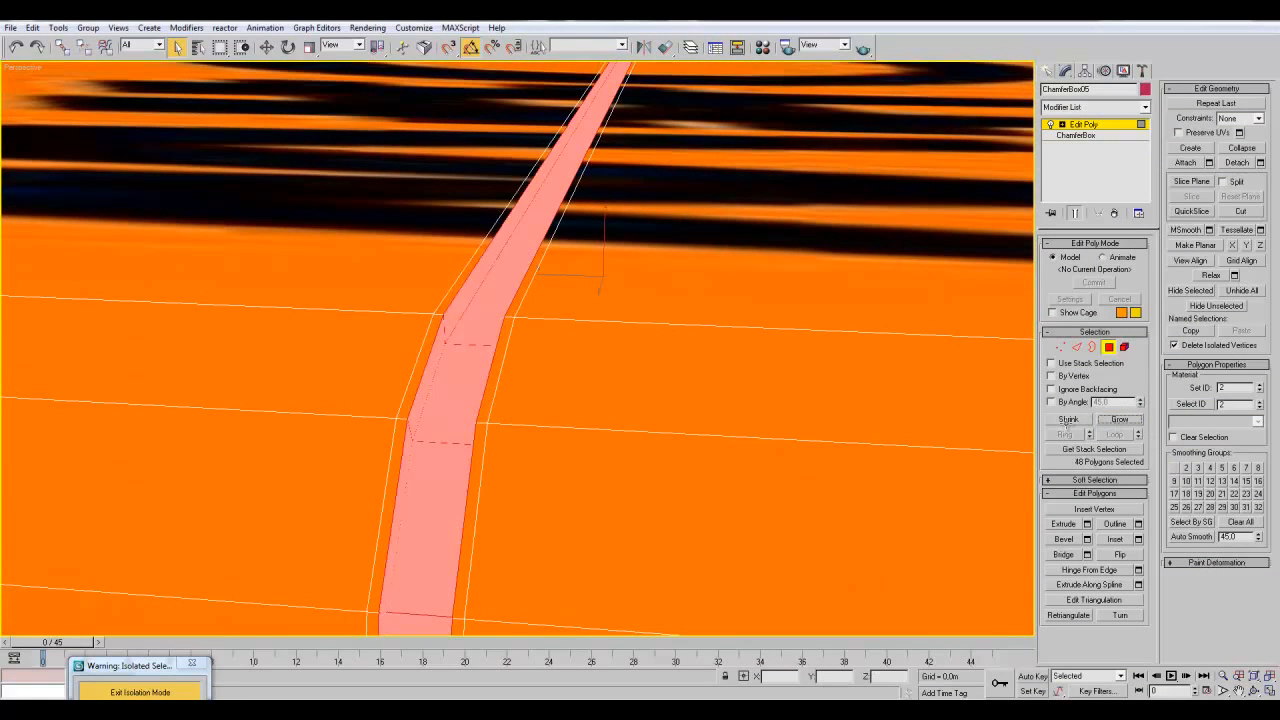
mouse_move(603, 437)
middle_mouse_down("alt")
mouse_move(625, 359)
mouse_move(654, 484)
mouse_move(633, 523)
mouse_move(580, 506)
mouse_move(417, 517)
mouse_move(590, 540)
middle_mouse_up("alt")
scroll(616, 445, "down", 4)
key("F3")
key("Return")
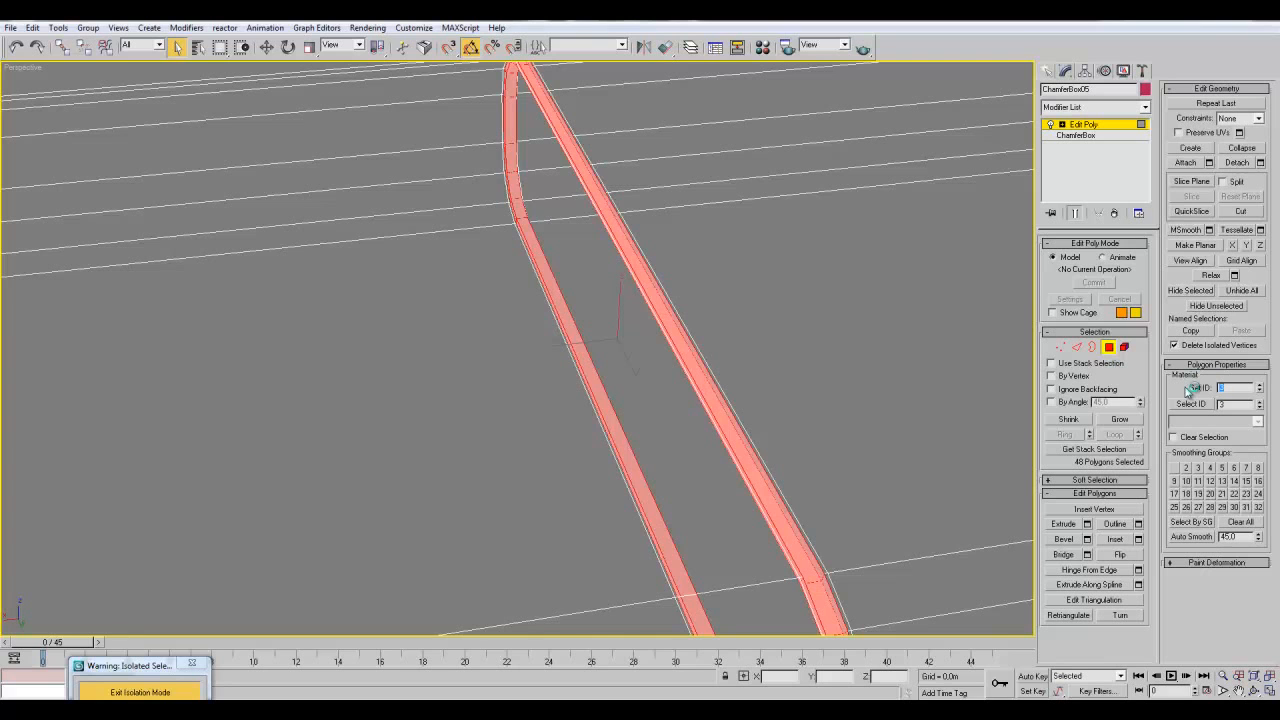
- Grow the groove selection once more to include its rim, assign material ID 3, and leave polygon level
middle_click_drag(731, 491, 634, 423, "alt")
scroll(634, 423, "up", 5)
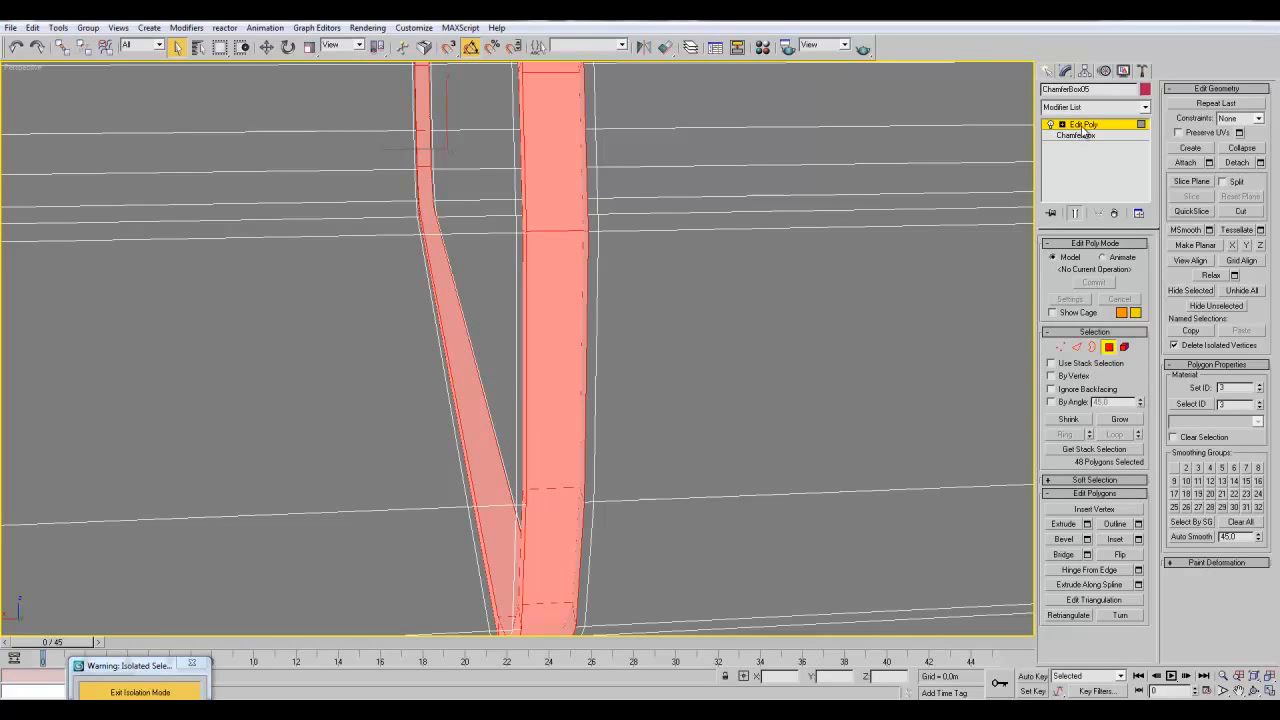
left_click(1119, 419)
scroll(706, 400, "down", 5)
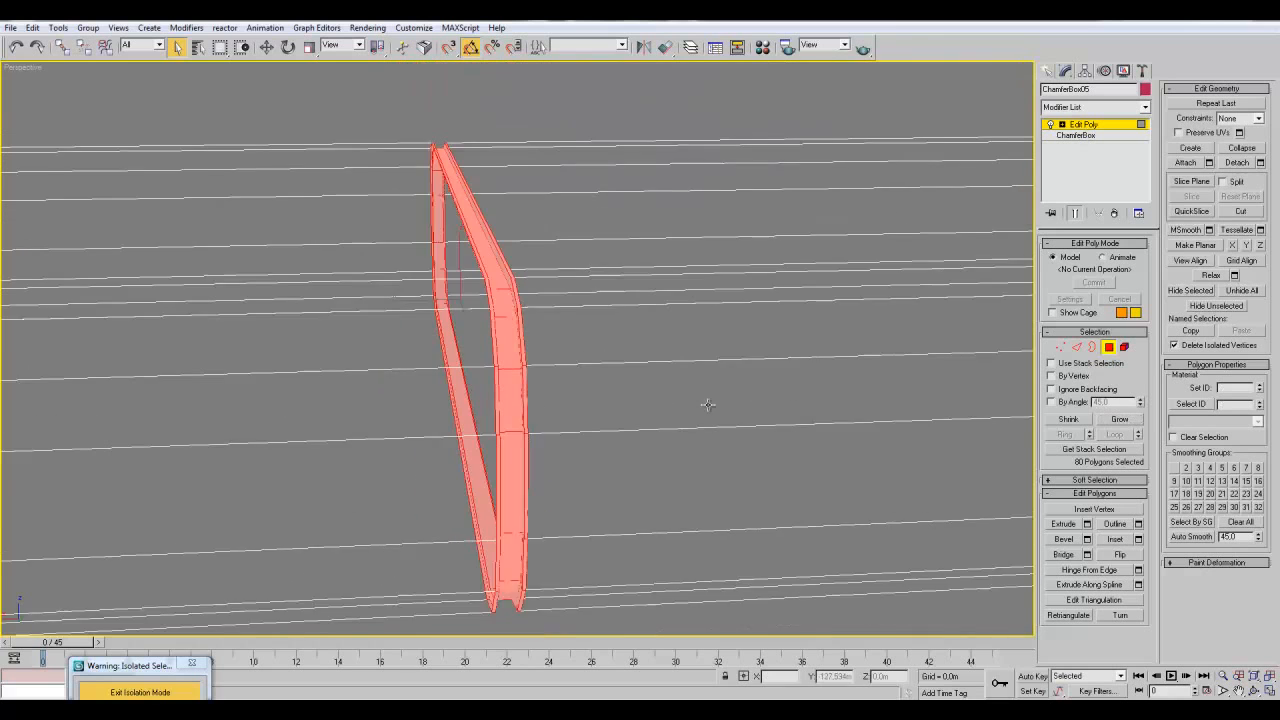
middle_click_drag(537, 300, 530, 266, "alt")
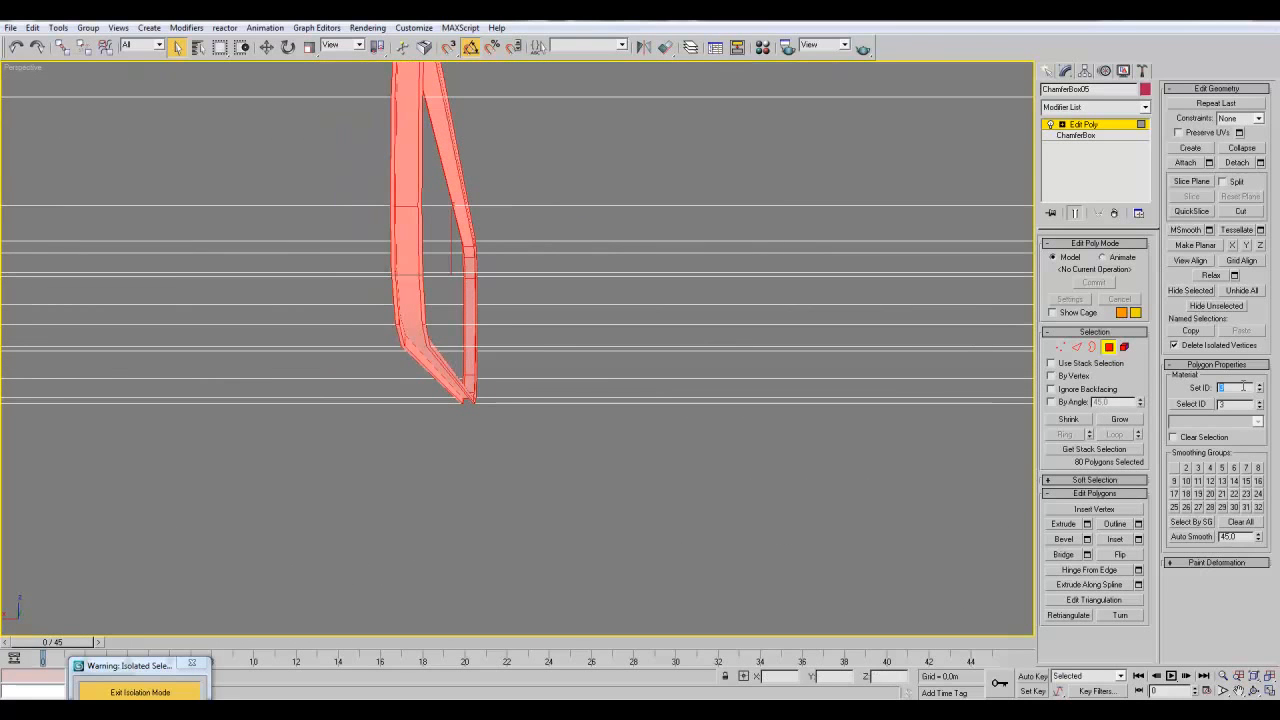
left_click(1083, 124)
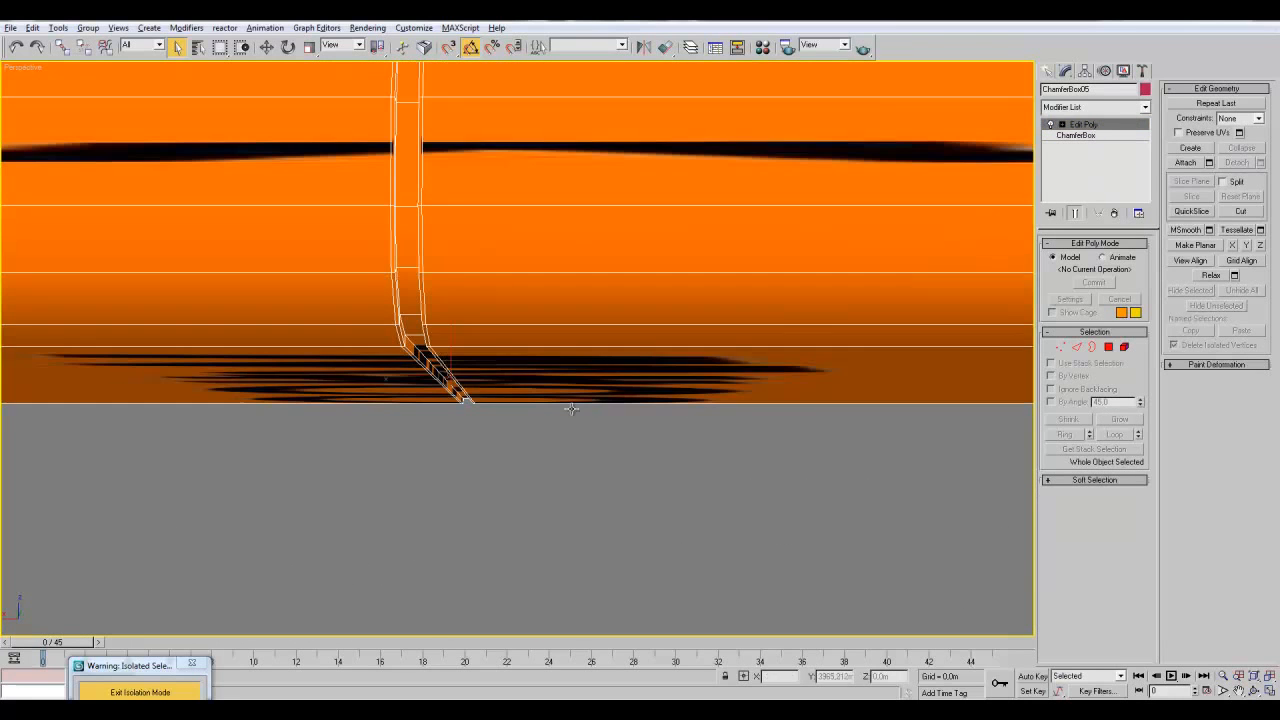
- Reselect the cushion as a whole object and add an Unwrap UVW modifier
scroll(517, 435, "up", 4)
scroll(517, 435, "down", 4)
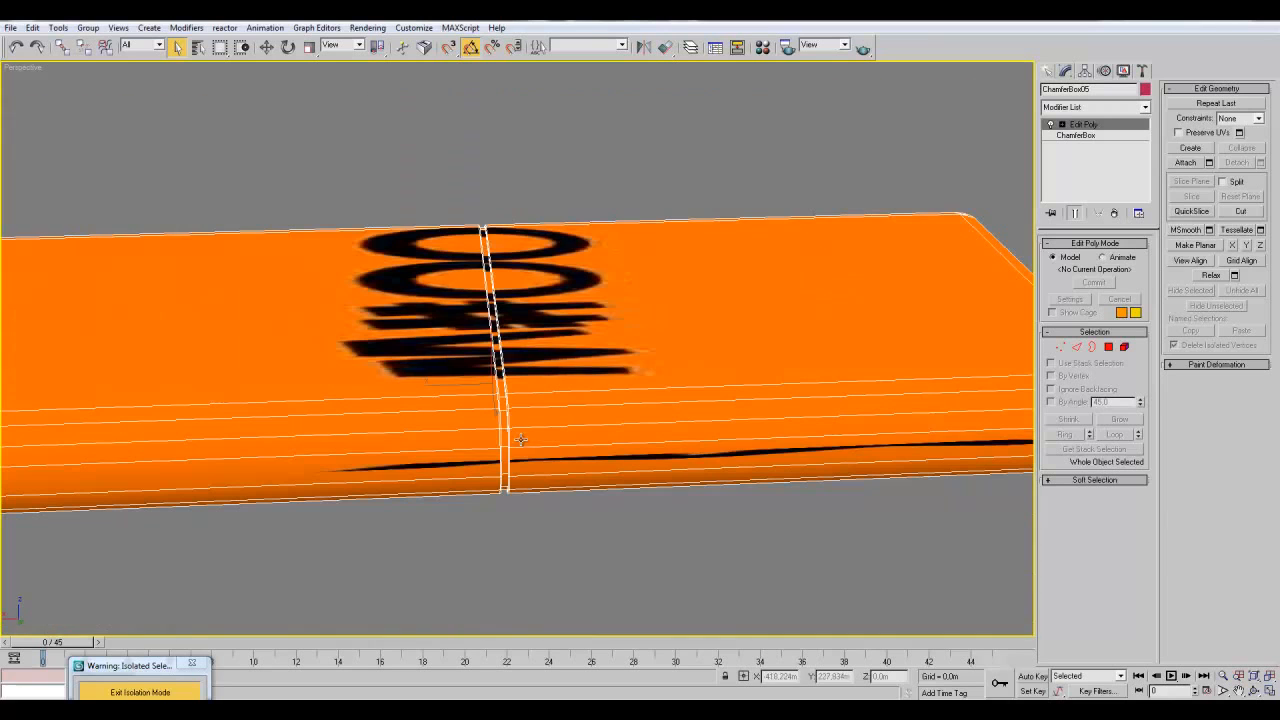
left_click(1124, 346)
left_click(667, 564)
middle_click_drag(667, 564, 724, 566)
left_click(871, 280)
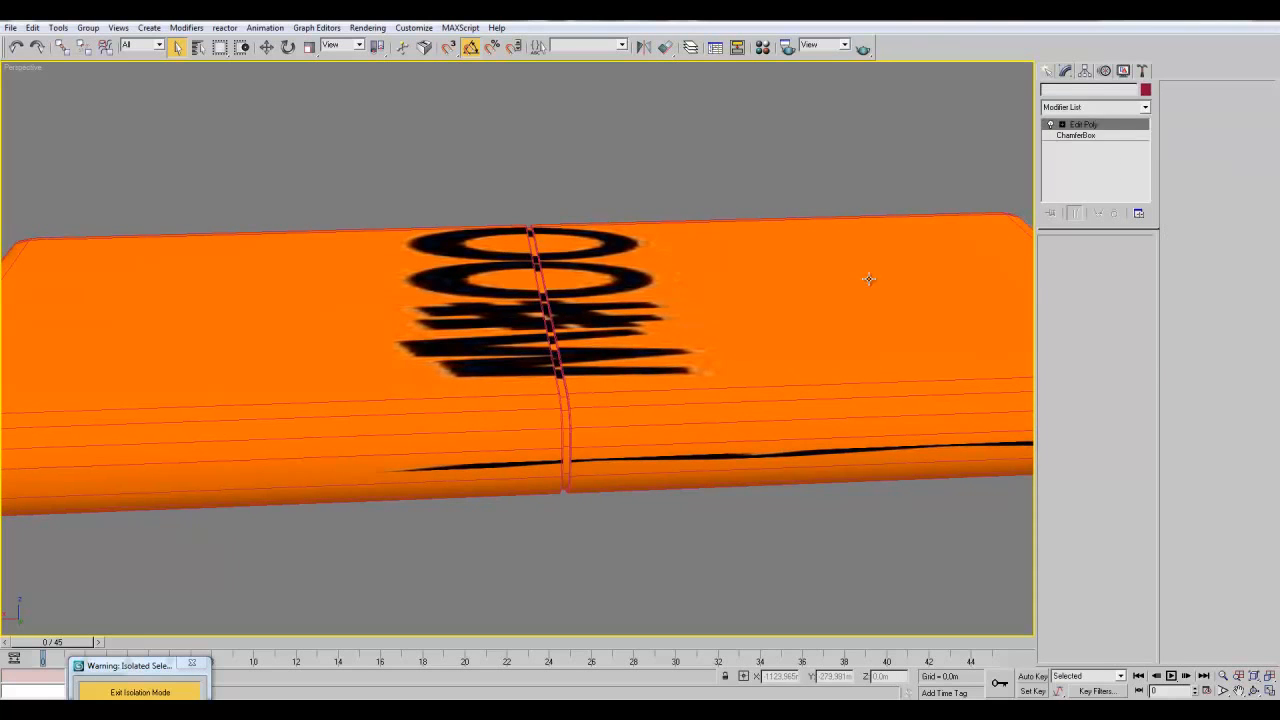
left_click(1096, 110)
key("e")
left_click_drag(1146, 325, 1160, 494)
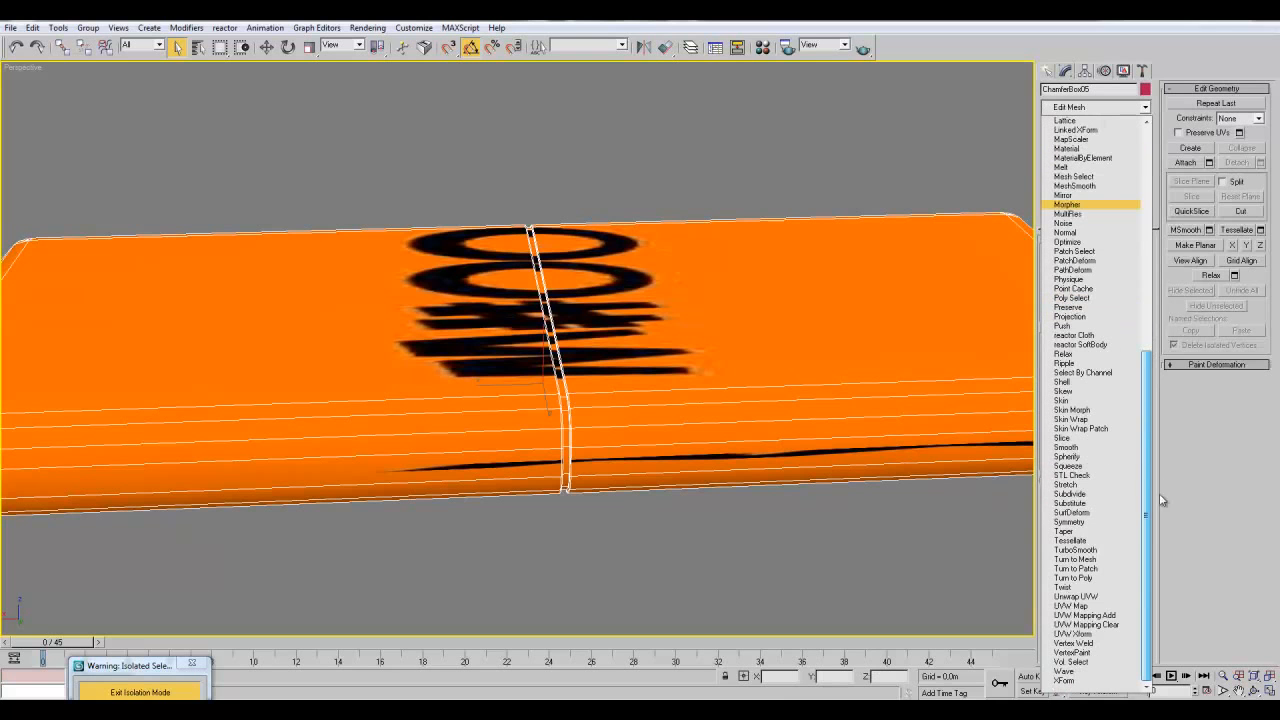
left_click(1073, 597)
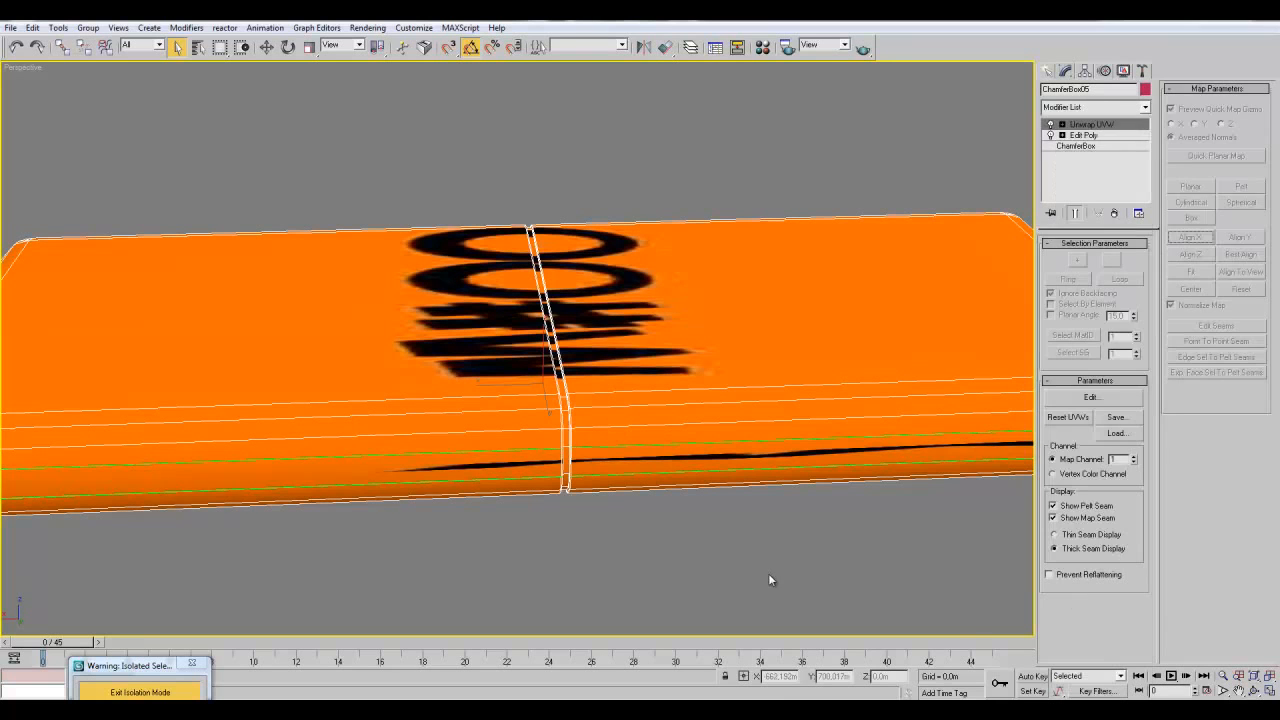
- Enter the Unwrap UVW face level and select the faces with material ID 3
scroll(702, 409, "down", 3)
middle_click_drag(620, 430, 402, 440)
middle_click_drag(690, 447, 510, 334, "alt")
middle_click_drag(510, 334, 583, 497, "alt")
scroll(475, 323, "up", 5)
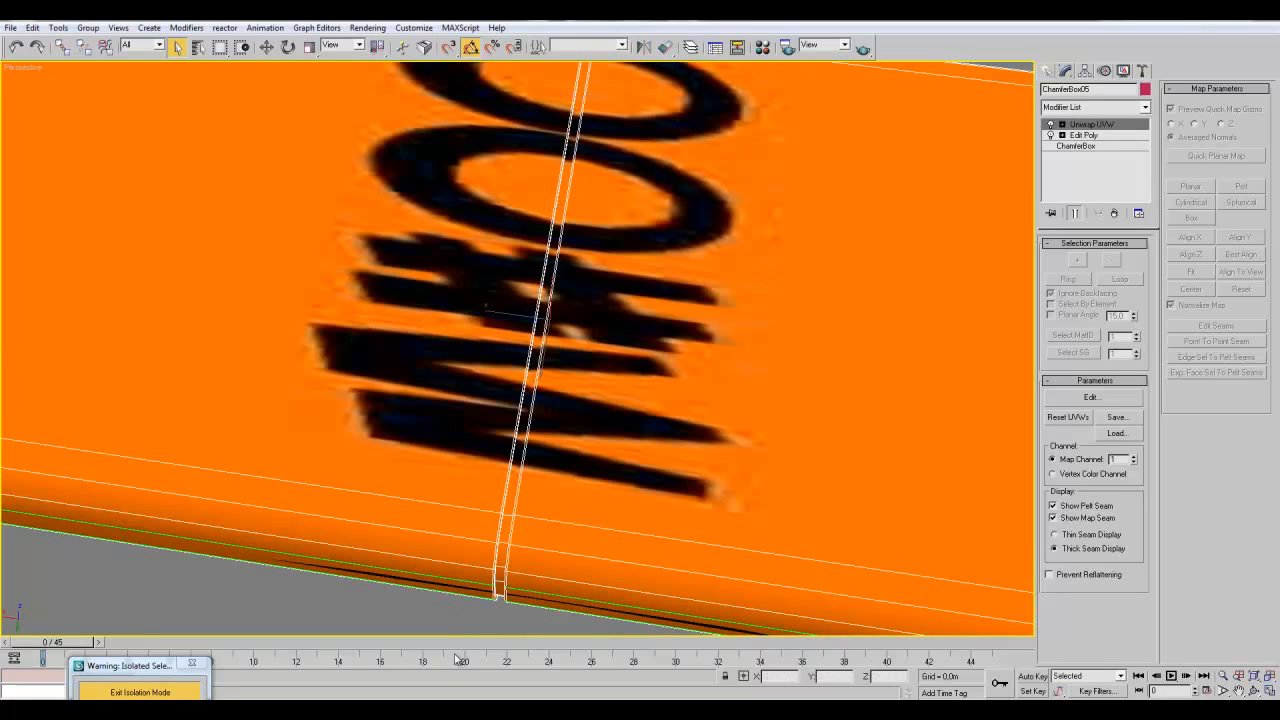
scroll(621, 325, "down", 3)
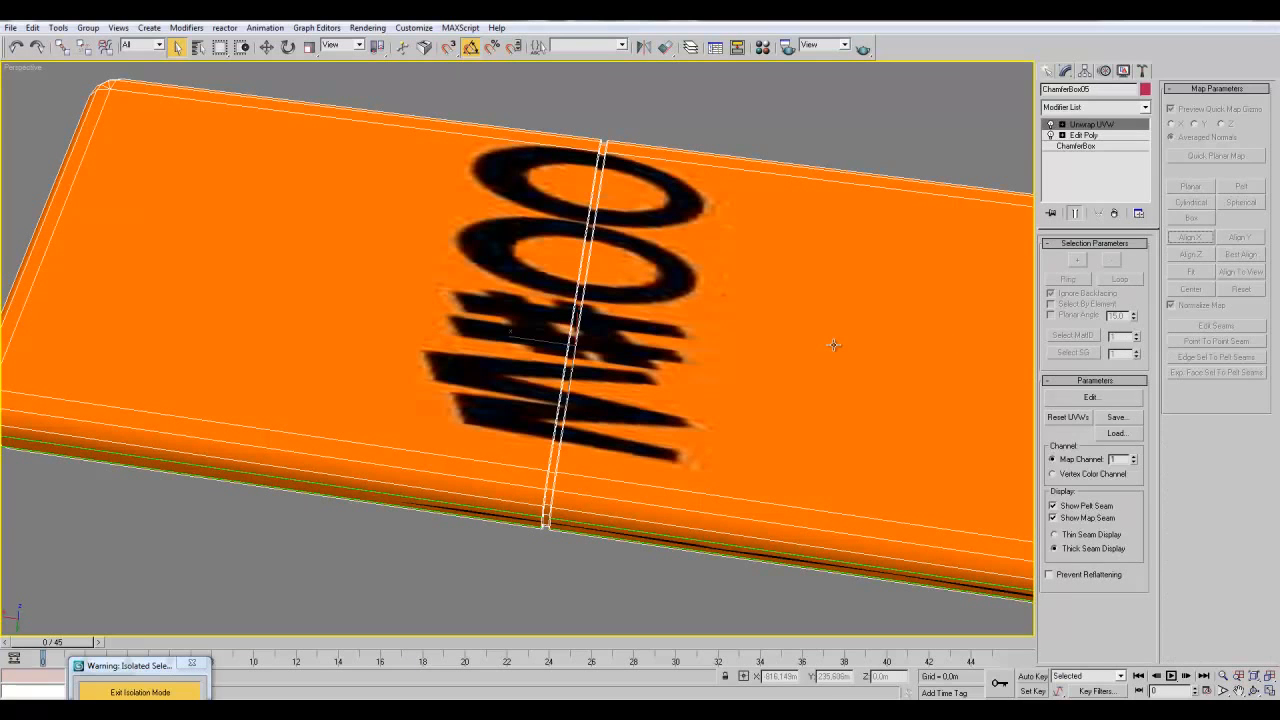
left_click(1062, 124)
left_click(1085, 156)
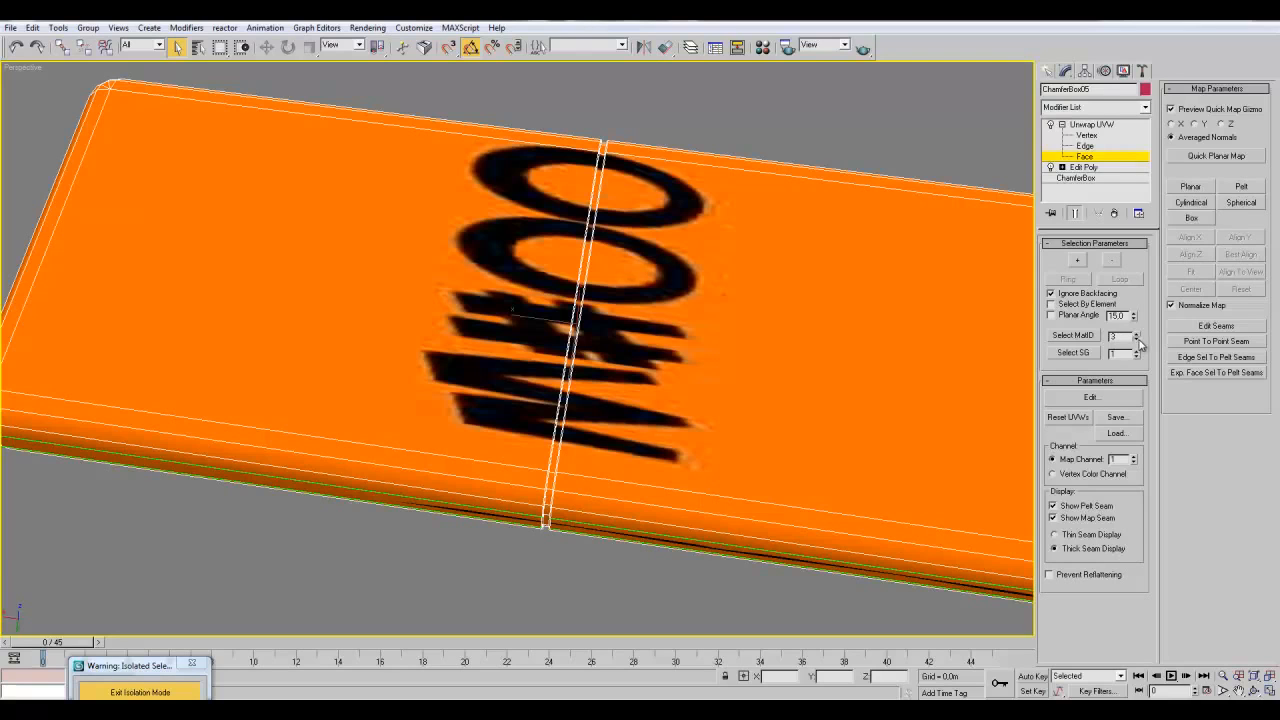
left_click(1074, 336)
middle_click_drag(688, 335, 803, 385, "alt")
- Restart the face selection and select both large top faces on either side of the cushion's groove
left_click(1085, 157)
mouse_move(800, 300)
middle_mouse_down("alt")
mouse_move(837, 294)
mouse_move(810, 322)
middle_mouse_up("alt")
left_click(1089, 158)
middle_click_drag(773, 206, 748, 268)
scroll(748, 268, "down", 3)
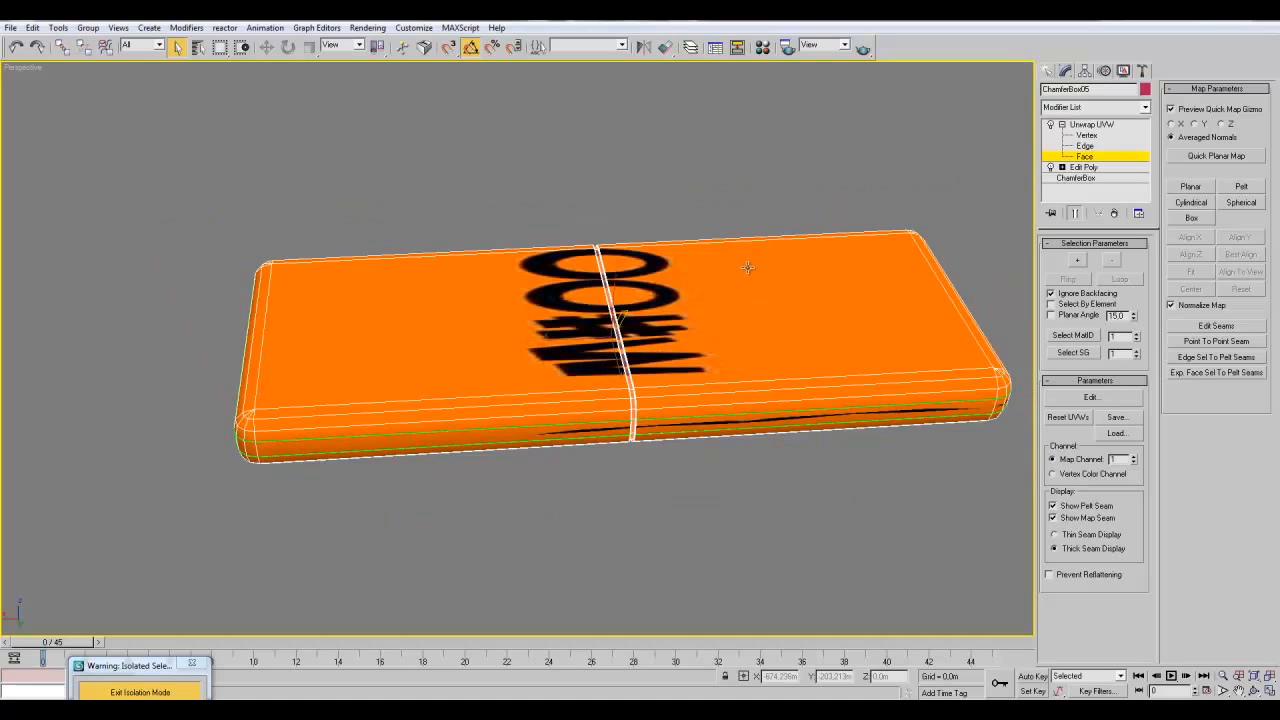
left_click(418, 332)
left_click(724, 319, "ctrl")
- Add the narrow border and corner faces around the cushion's top to the face selection
mouse_move(685, 562)
middle_mouse_down("alt")
mouse_move(555, 543)
mouse_move(514, 492)
mouse_move(448, 532)
mouse_move(676, 557)
mouse_move(678, 573)
middle_mouse_up("alt")
scroll(384, 535, "up", 3)
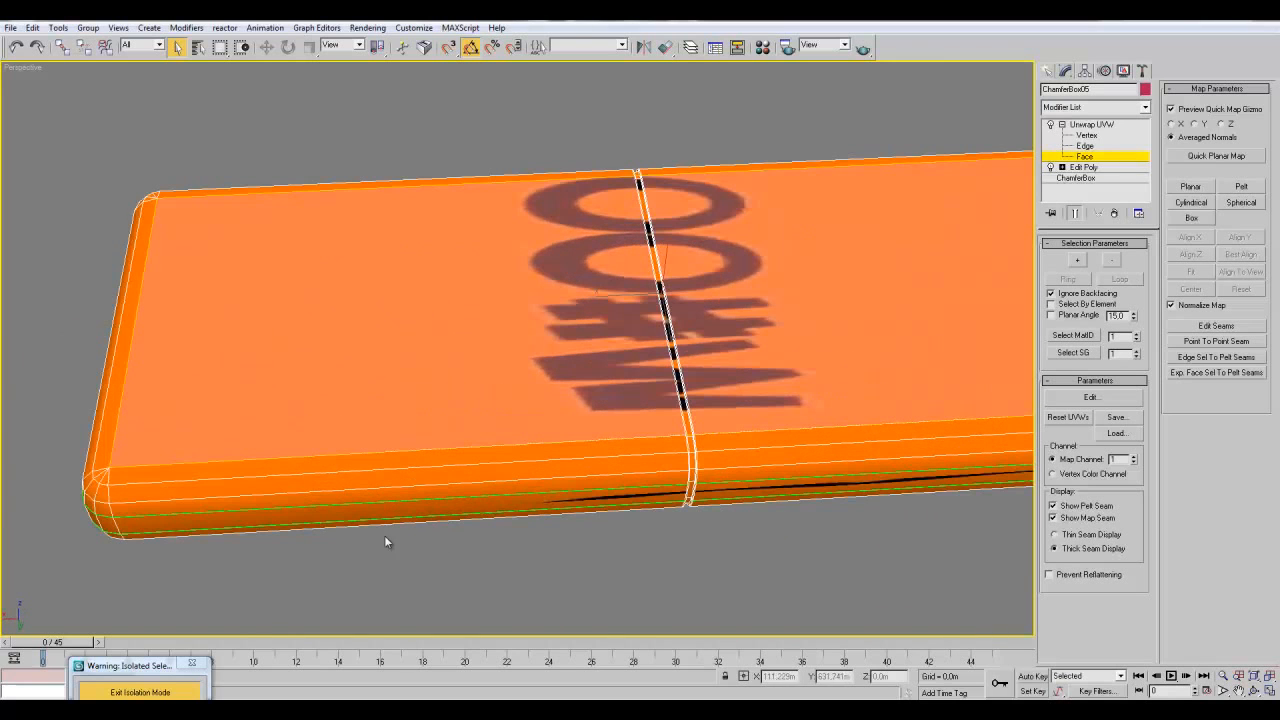
left_click(664, 444, "ctrl")
left_click(705, 440, "ctrl")
middle_click_drag(192, 463, 321, 455)
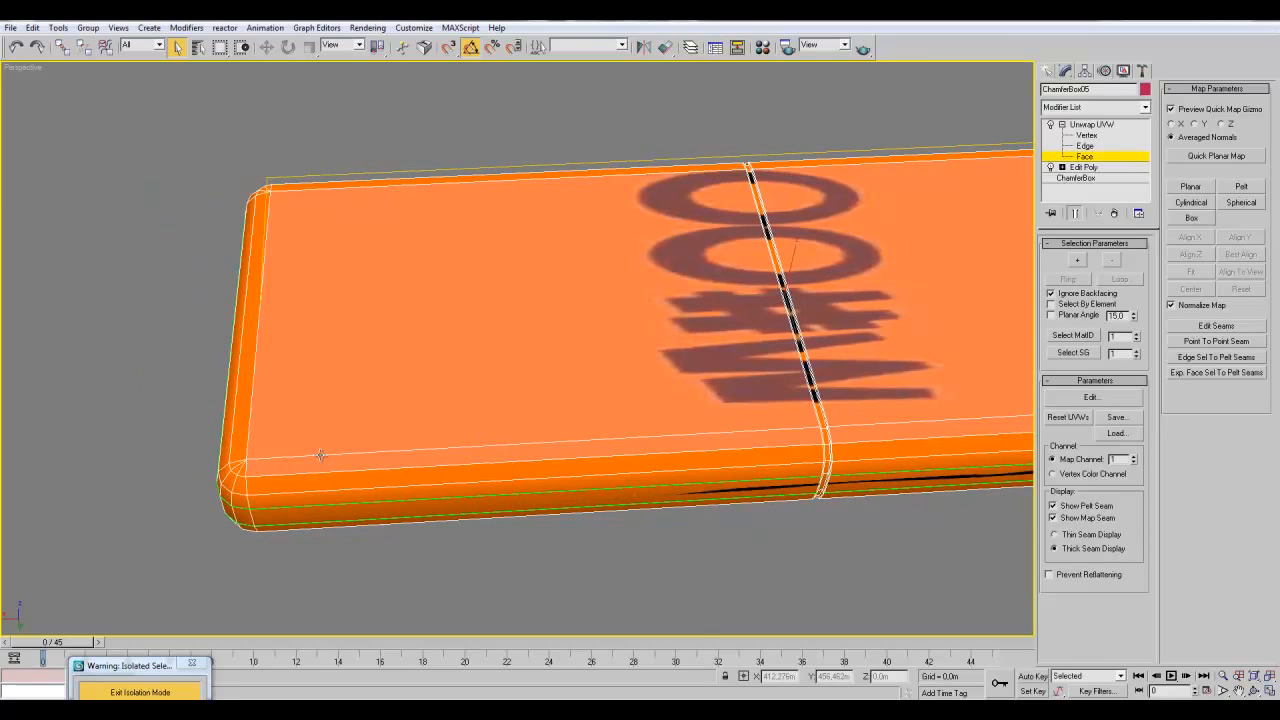
left_click(240, 467, "ctrl")
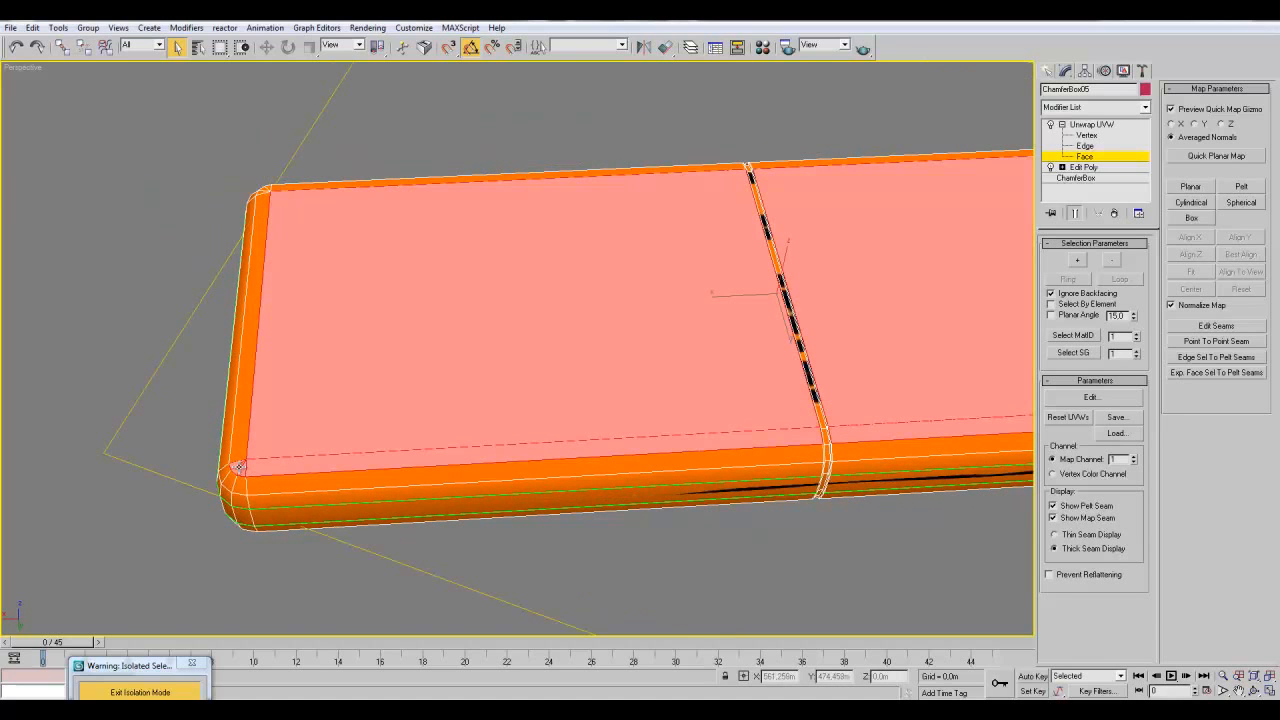
mouse_move(248, 425)
middle_mouse_down("alt")
mouse_move(491, 411)
mouse_move(480, 478)
middle_mouse_up("alt")
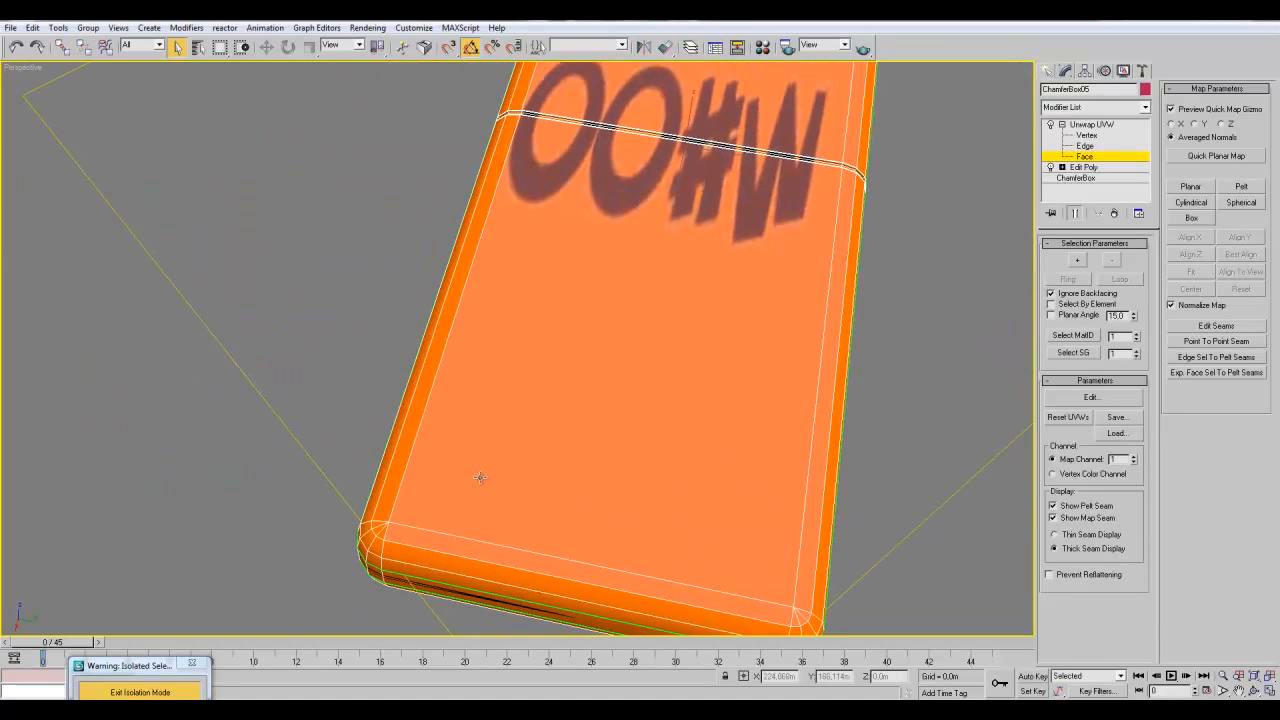
mouse_move(483, 360)
middle_mouse_down("alt")
mouse_move(551, 414)
mouse_move(516, 397)
mouse_move(533, 372)
middle_mouse_up("alt")
mouse_move(463, 284)
middle_mouse_down("alt")
mouse_move(343, 409)
mouse_move(474, 450)
mouse_move(457, 449)
mouse_move(458, 472)
mouse_move(477, 437)
mouse_move(566, 436)
middle_mouse_up("alt")
- Apply planar mapping to the selected top faces, aligned to Z and fitted to the selection
left_click(1202, 187)
left_click(1193, 254)
left_click(1184, 275)
middle_click_drag(672, 391, 750, 404)
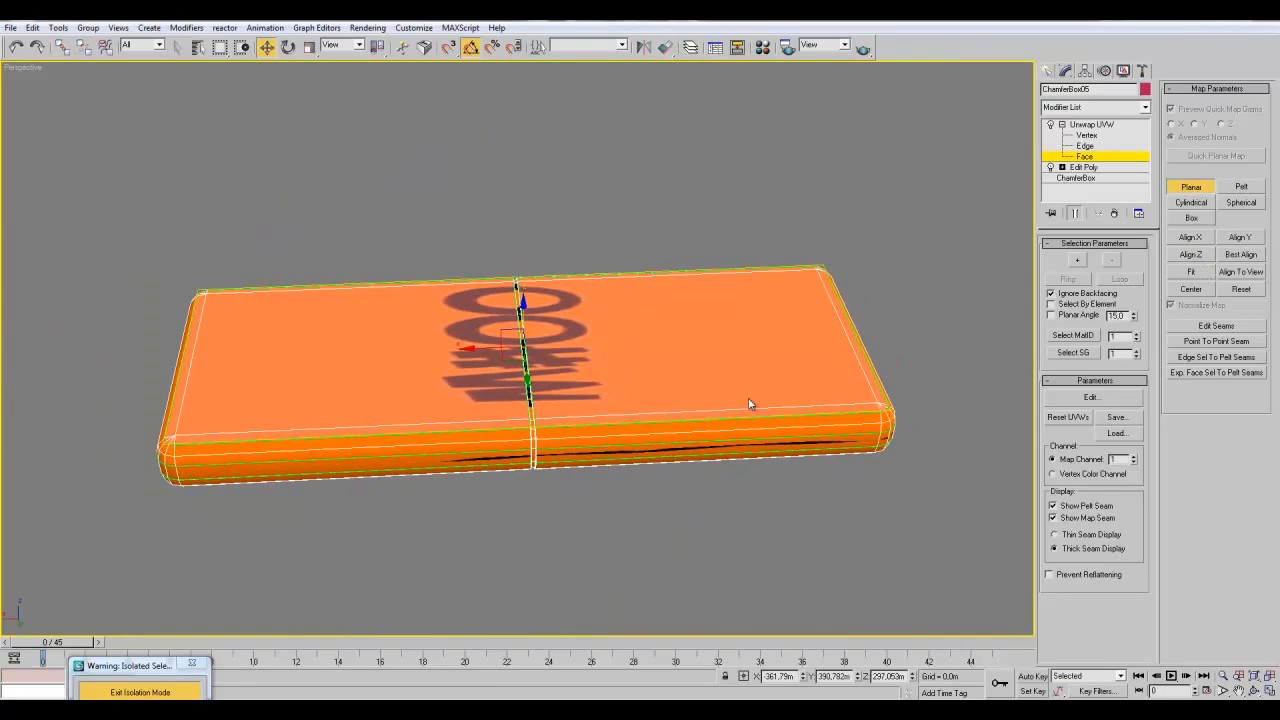
- Open the UV editor, finish the planar mapping, and rotate the top faces' UVs so the texture text runs along the cushion's length
left_click(1123, 400)
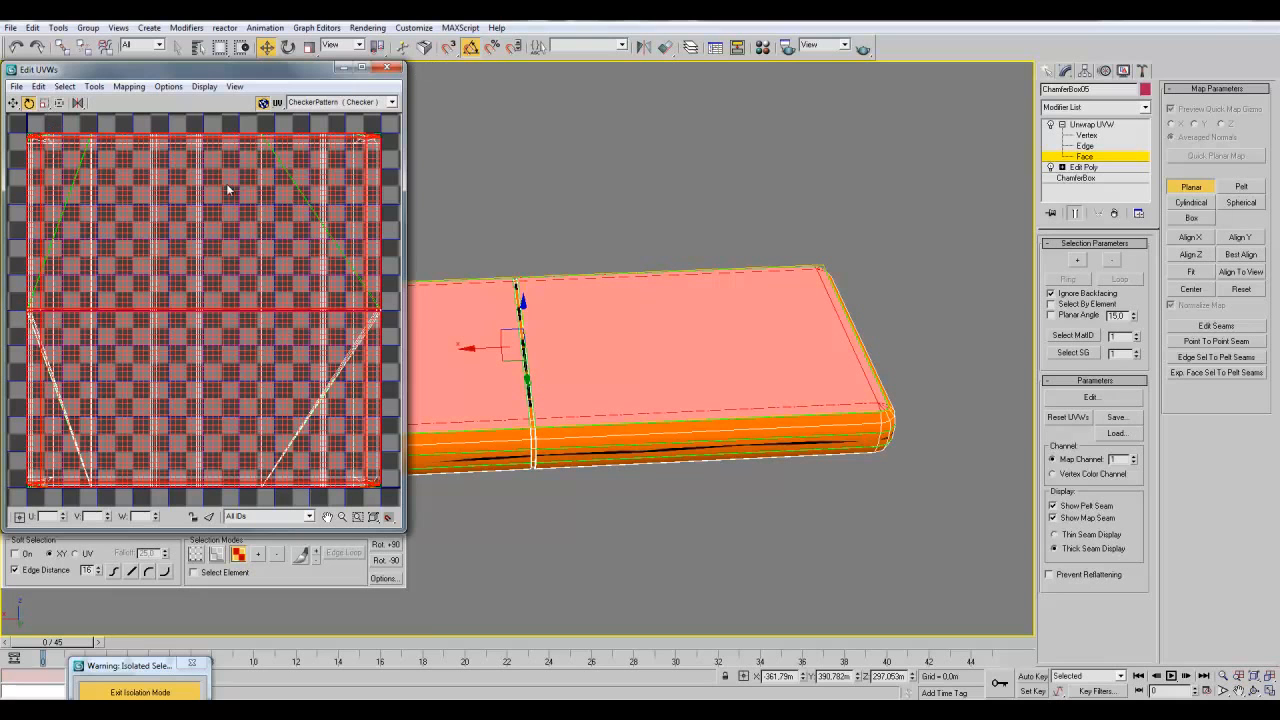
left_click(1190, 187)
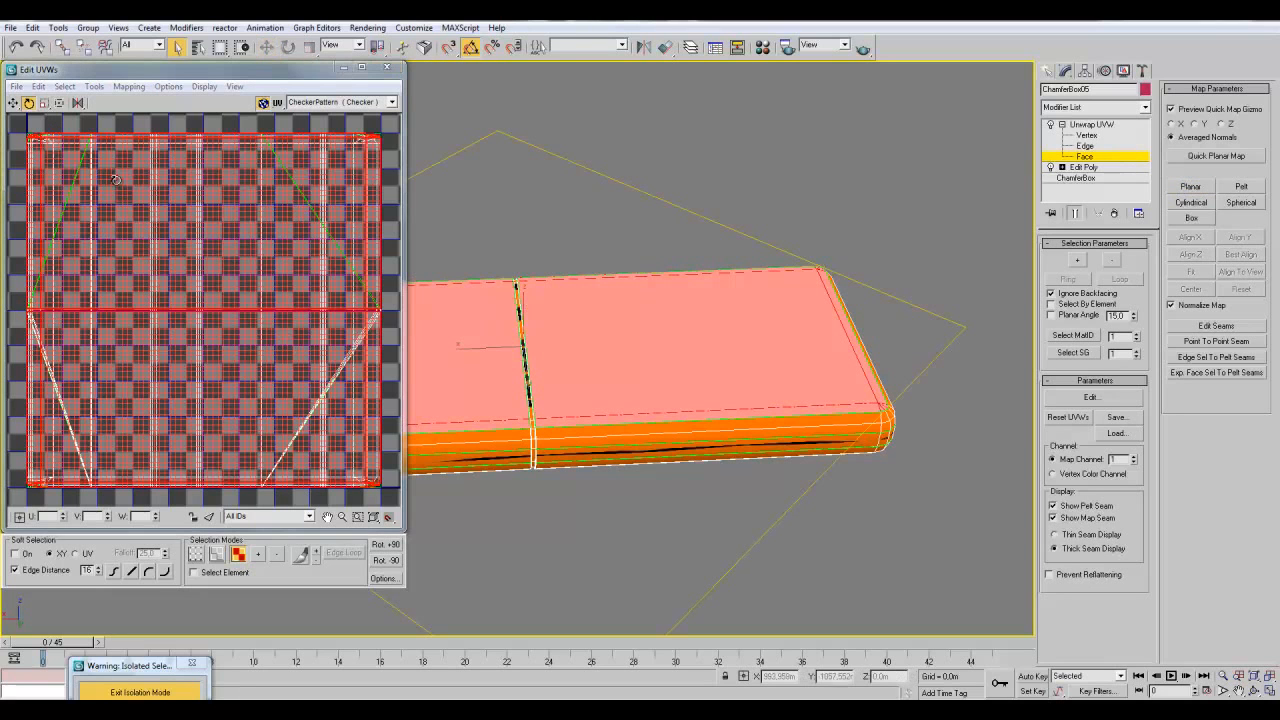
left_click_drag(90, 162, 98, 288)
middle_click_drag(705, 309, 902, 309)
scroll(902, 309, "down", 3)
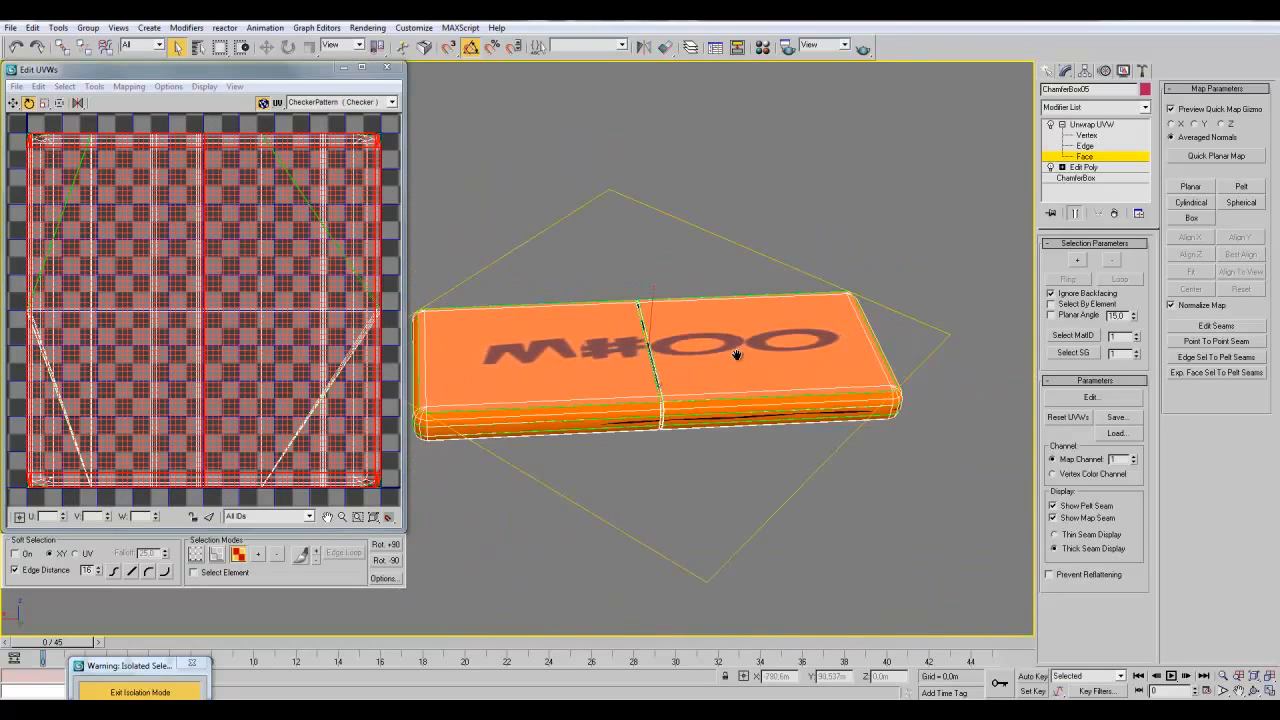
middle_click_drag(737, 355, 772, 387)
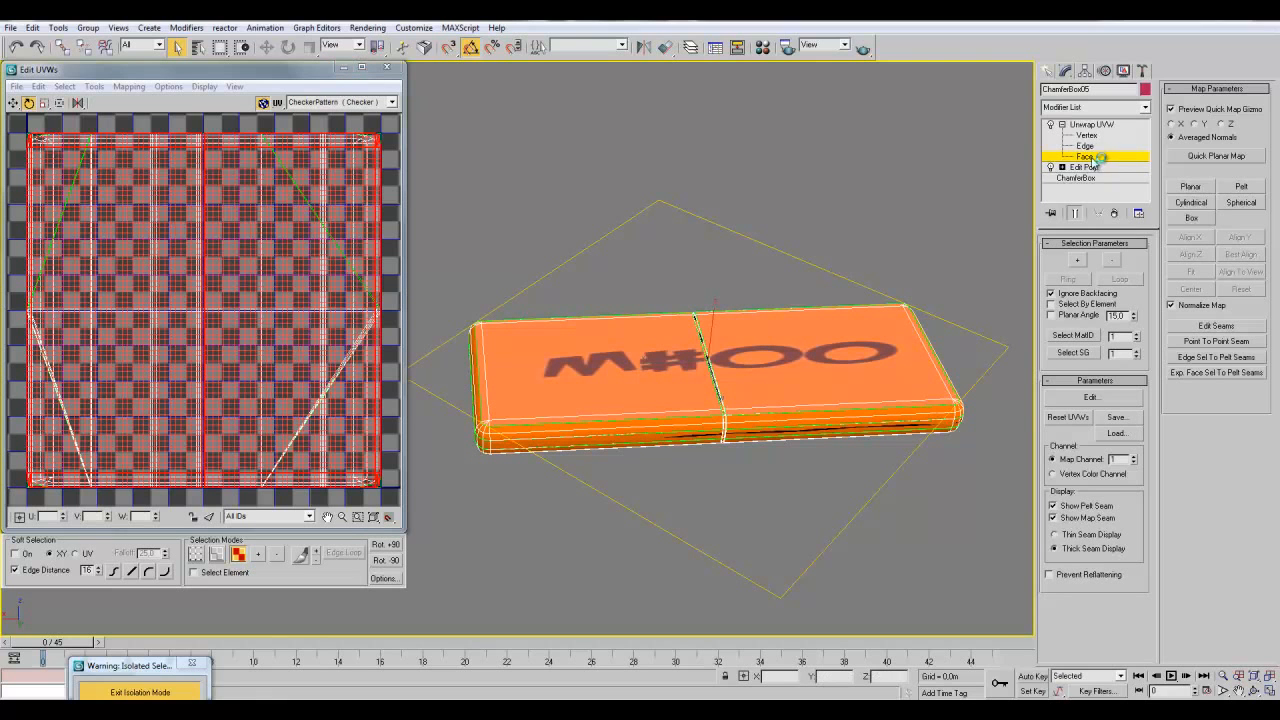
- Clear the top face selection and select the faces of the cushion's long front side up to the groove
left_click(871, 268)
middle_click_drag(766, 238, 736, 219, "alt")
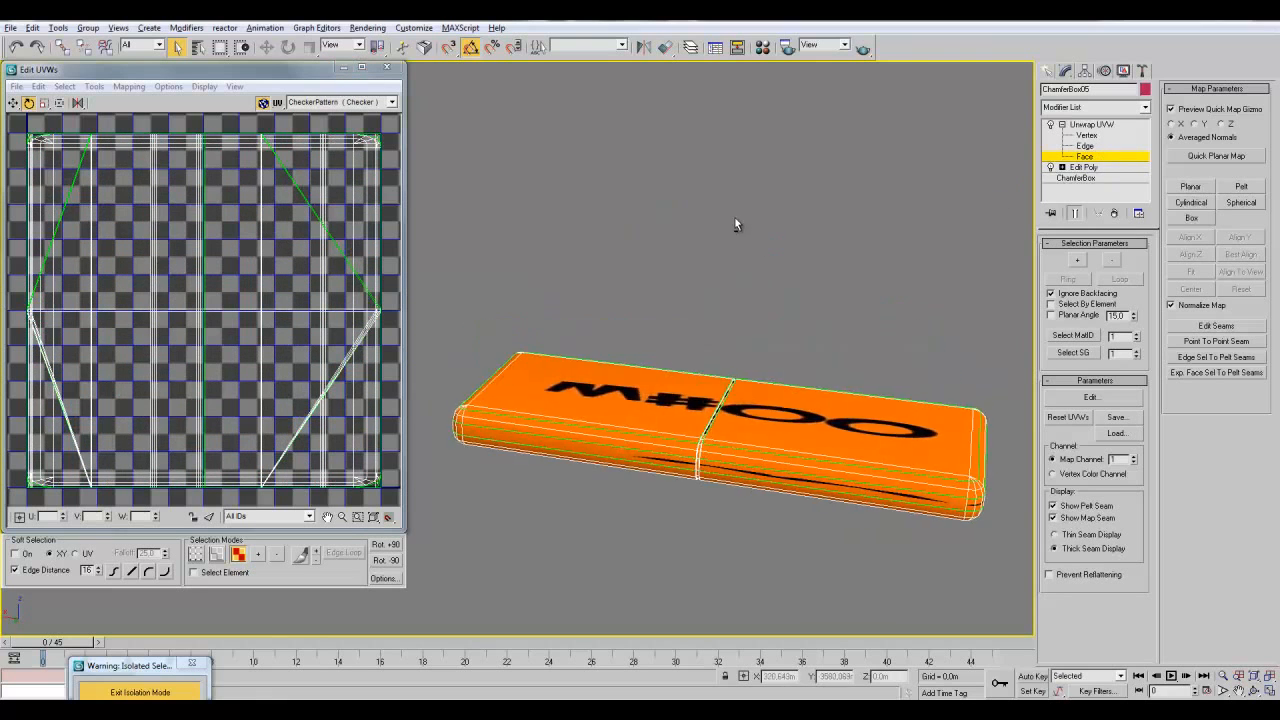
middle_click_drag(757, 362, 784, 269)
scroll(784, 269, "up", 4)
middle_click_drag(556, 405, 561, 420)
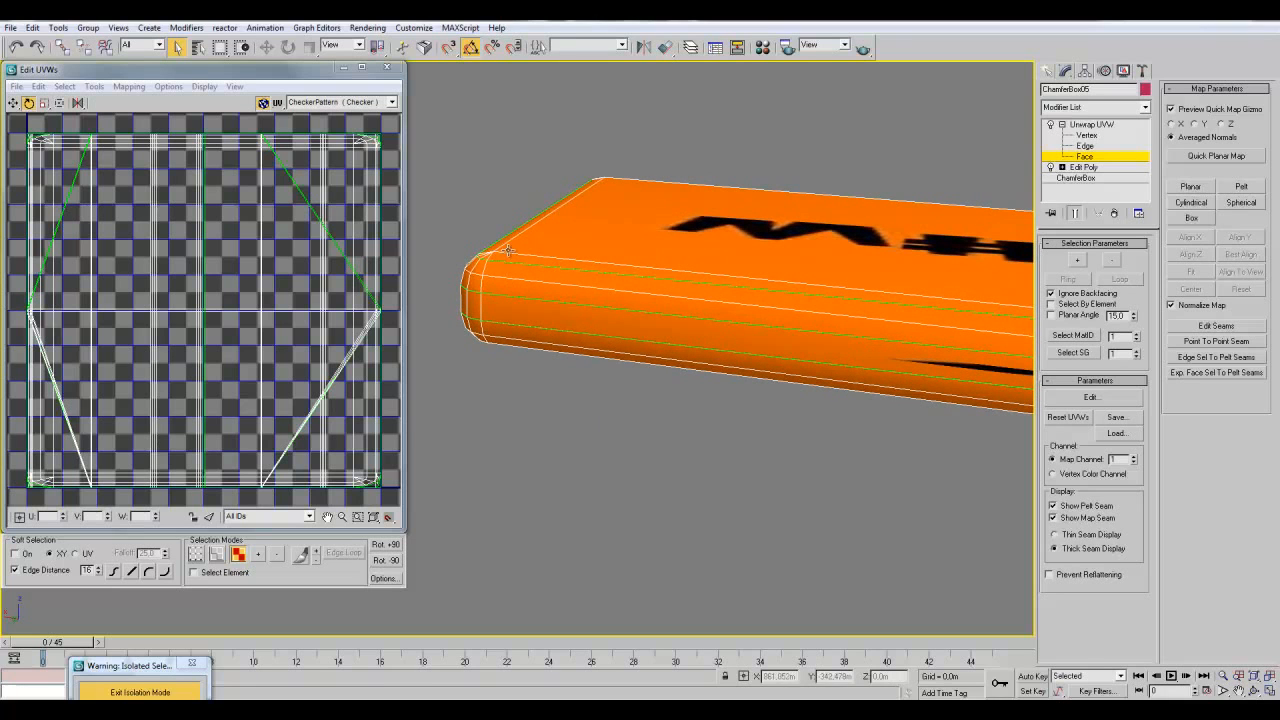
middle_click_drag(815, 444, 652, 441)
left_click(792, 327)
left_click(792, 341, "ctrl")
left_click(781, 360, "ctrl")
left_click(781, 382, "ctrl")
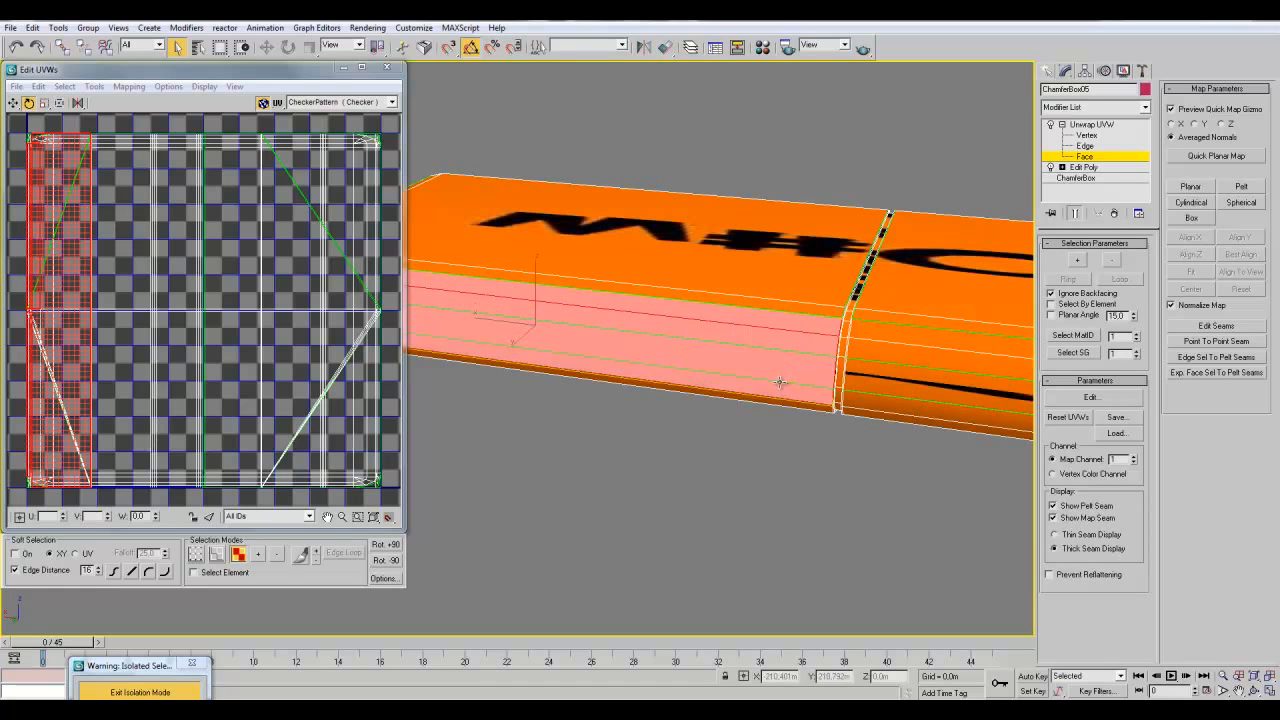
- Add the long front side's faces beyond the groove to the face selection
middle_click_drag(860, 434, 790, 434)
left_click(800, 404, "ctrl")
left_click(809, 383, "ctrl")
left_click(814, 356, "ctrl")
left_click(819, 337, "ctrl")
- Add the adjoining rounded corner faces at the end of the front side next to the double-O lettering
middle_click_drag(975, 424, 835, 428)
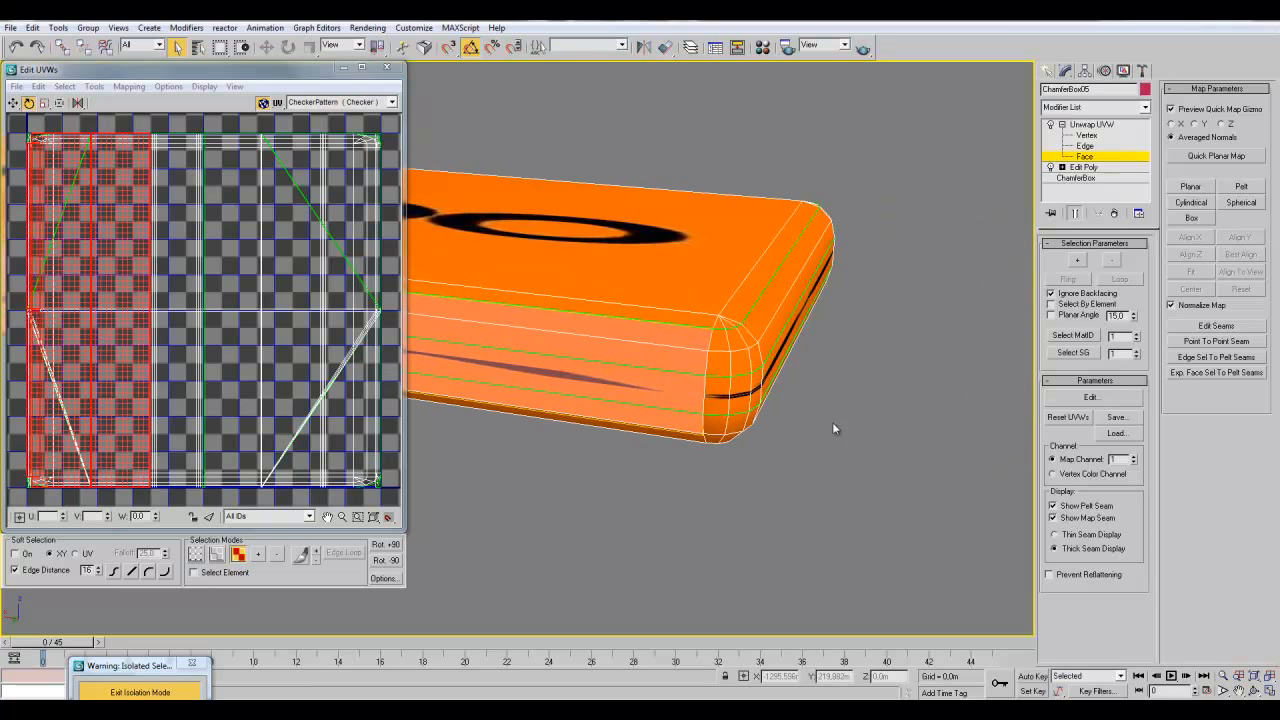
left_click(715, 430, "ctrl")
left_click(716, 402, "ctrl")
left_click(715, 396, "ctrl")
left_click(713, 366, "ctrl")
left_click(714, 397, "ctrl")
left_click(715, 345, "ctrl")
- Add the adjoining rounded corner faces at the opposite end of the long front side to the selection
middle_click_drag(621, 427, 1008, 361, "alt")
left_click(916, 230, "ctrl")
left_click(878, 231, "ctrl")
left_click(687, 277, "ctrl")
middle_click_drag(550, 350, 904, 366)
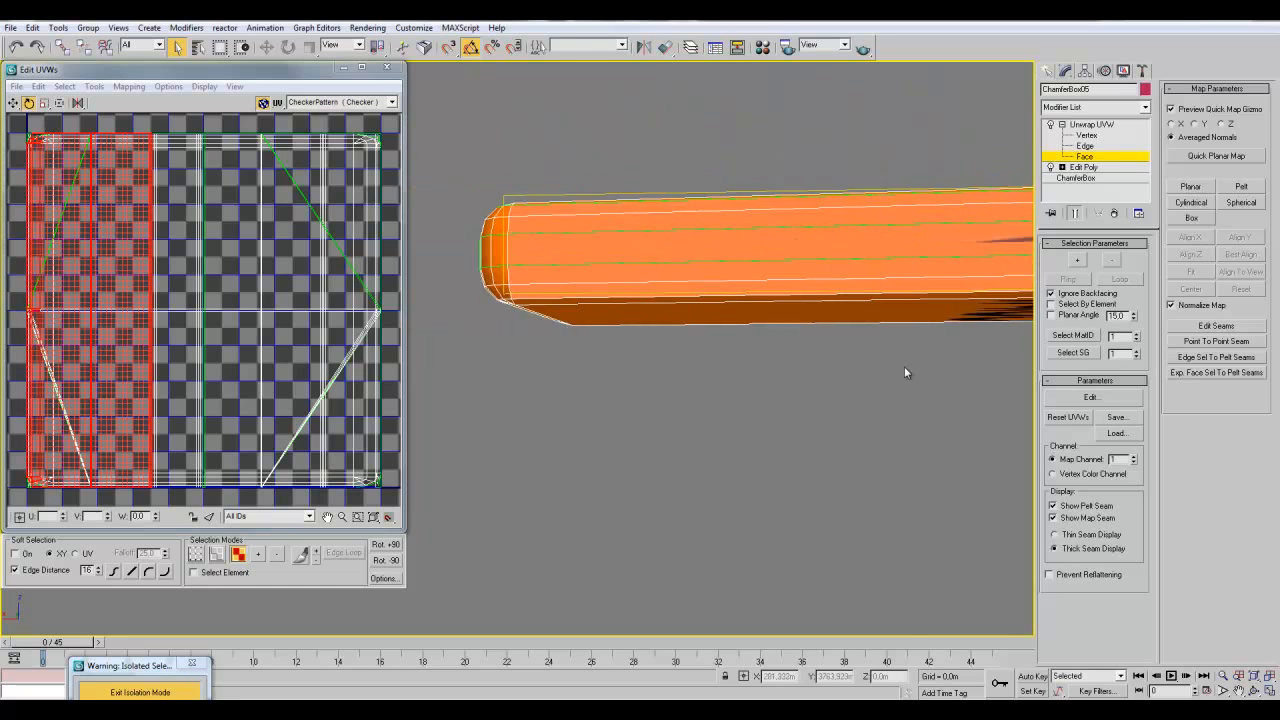
middle_click_drag(508, 318, 591, 291, "alt")
left_click(598, 268, "ctrl")
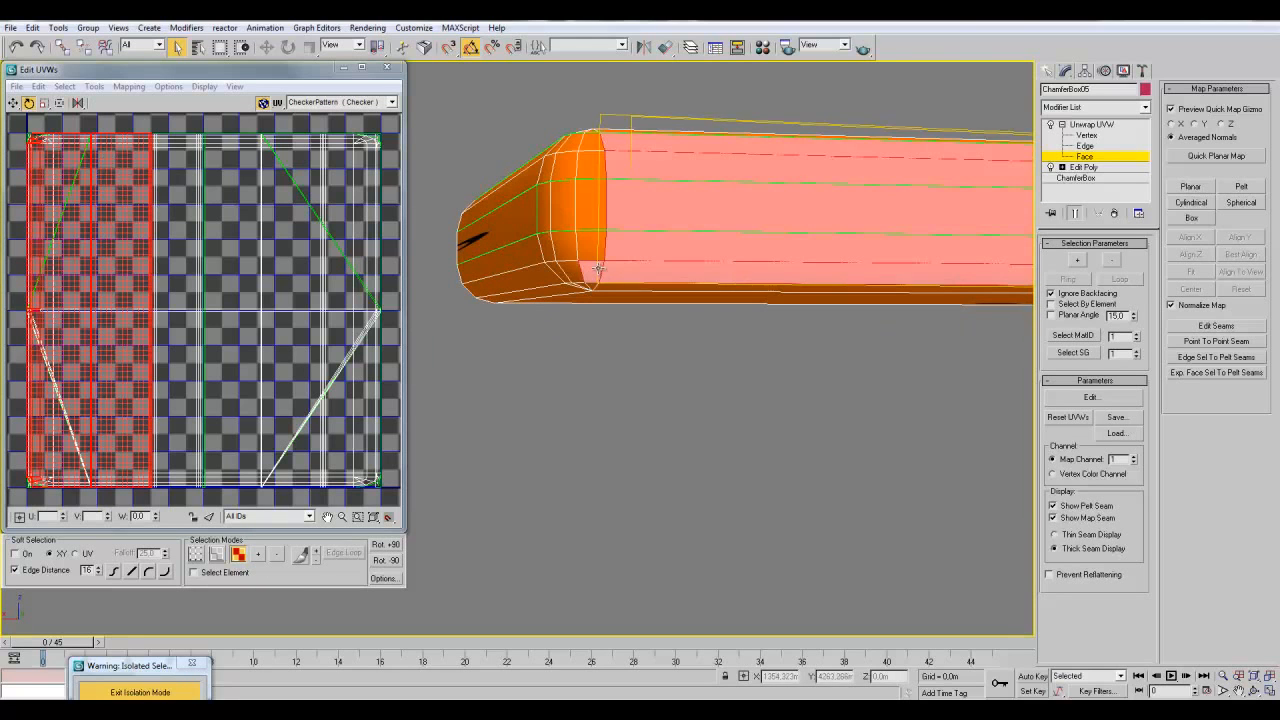
left_click(593, 240, "ctrl")
left_click(593, 207, "ctrl")
left_click(594, 170, "ctrl")
left_click(596, 143, "ctrl")
- Apply planar mapping aligned to X to the selected front side faces, then finish the mapping and clear the selection
middle_click_drag(694, 263, 645, 371, "alt")
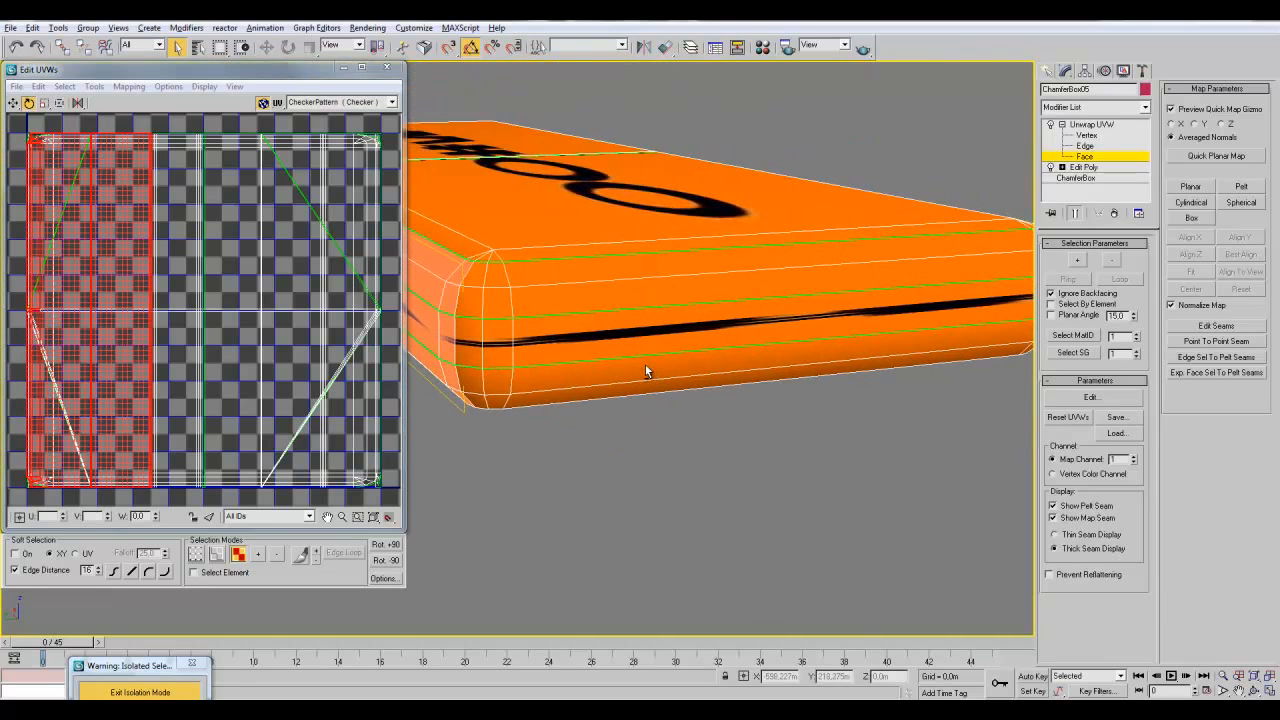
middle_click_drag(634, 440, 654, 476, "alt")
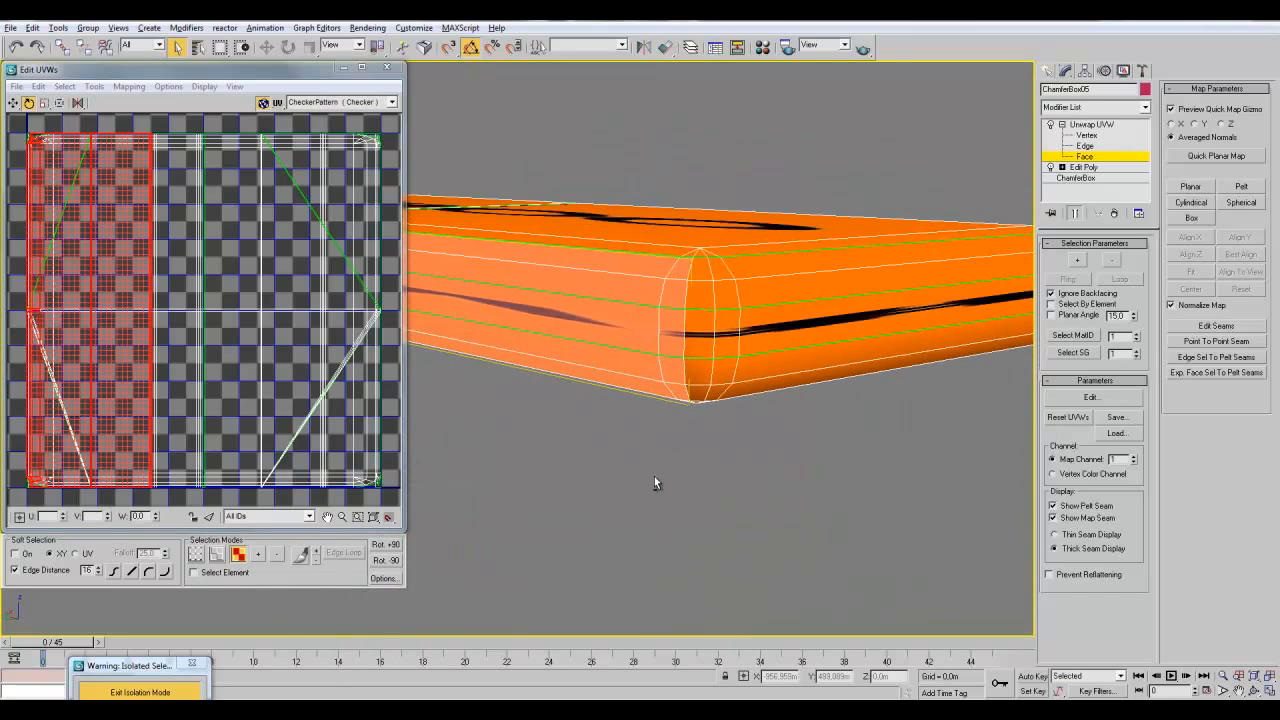
middle_click_drag(723, 385, 548, 421, "alt")
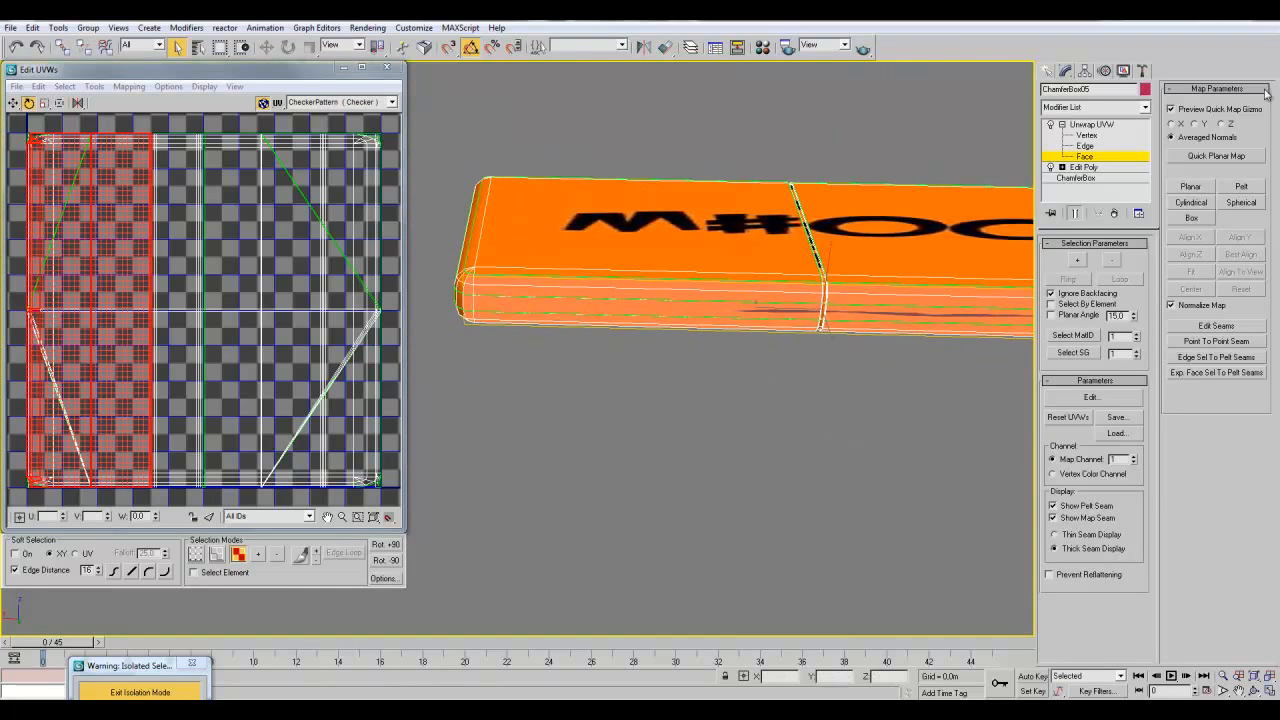
left_click(1191, 187)
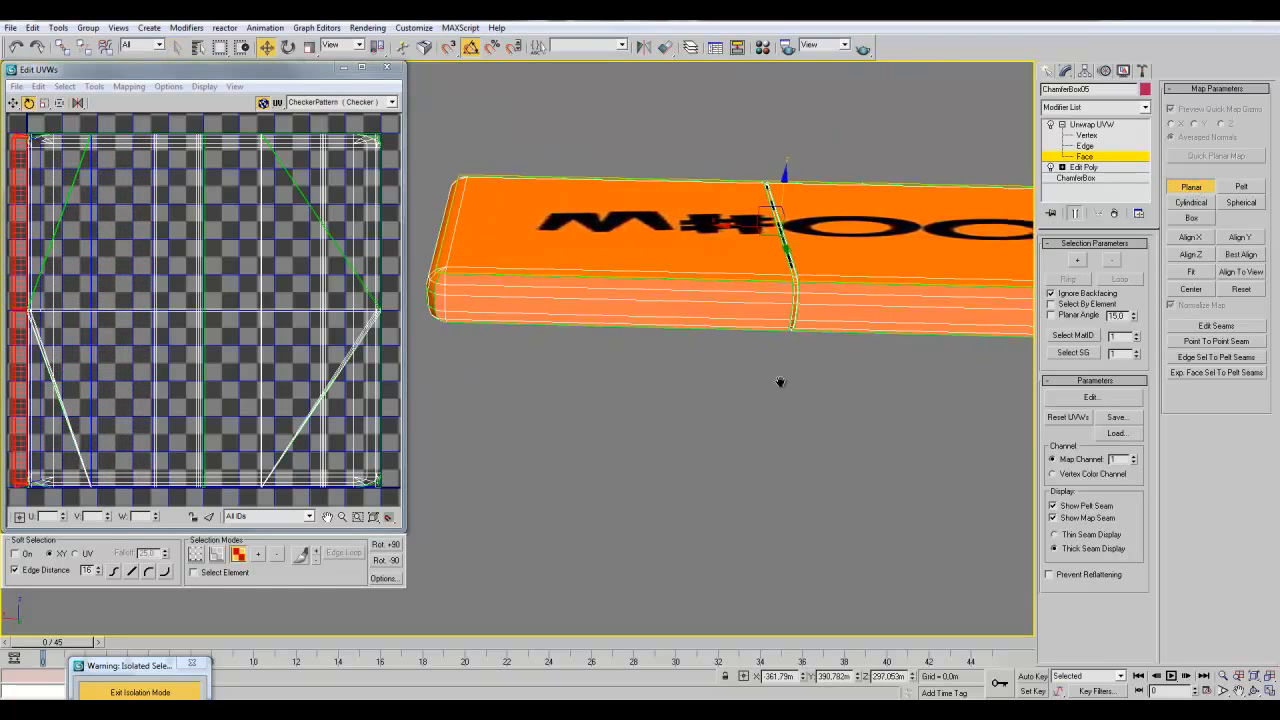
left_click(1189, 239)
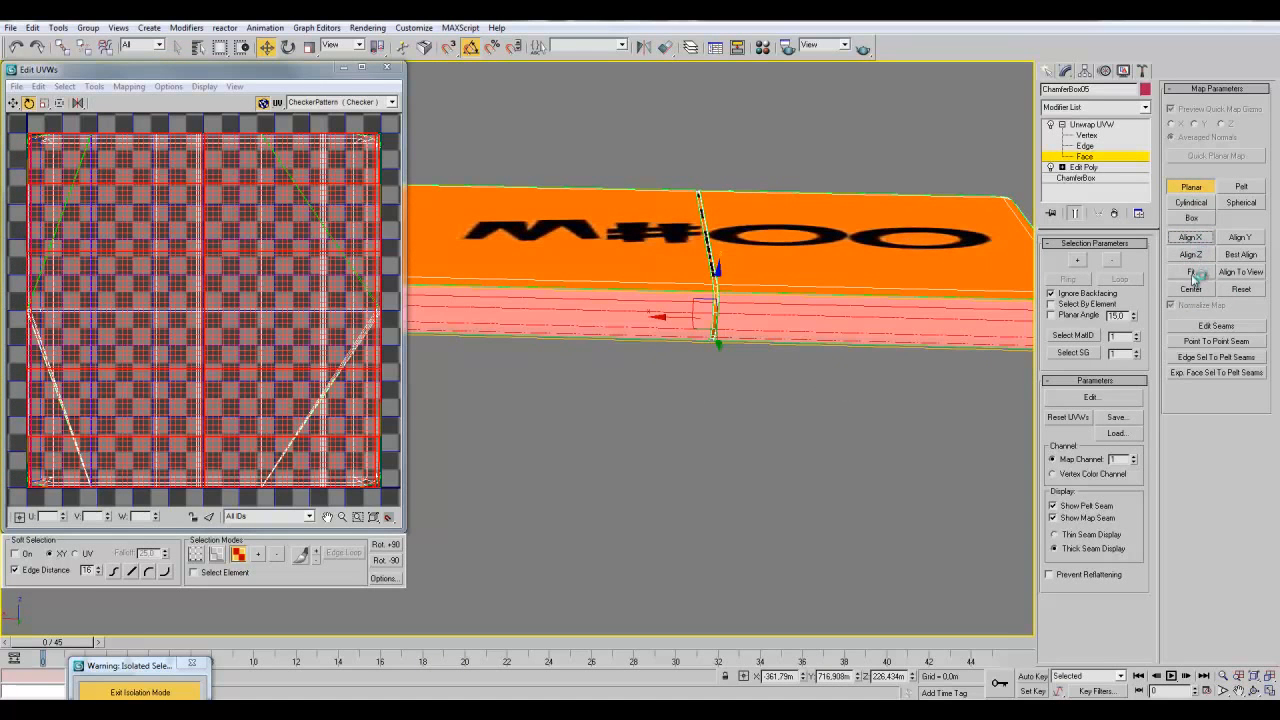
middle_click_drag(815, 475, 673, 470, "alt")
left_click(1189, 190)
left_click(876, 457)
middle_click_drag(876, 457, 651, 365, "alt")
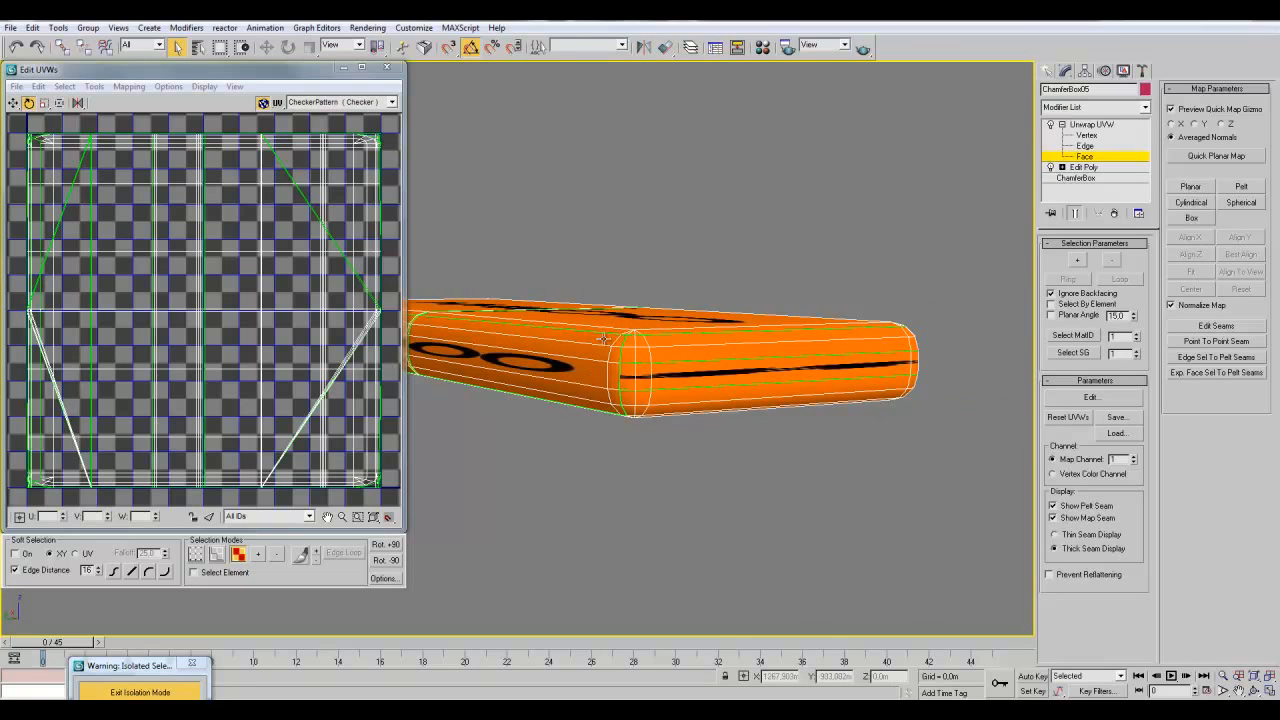
scroll(634, 330, "up", 5)
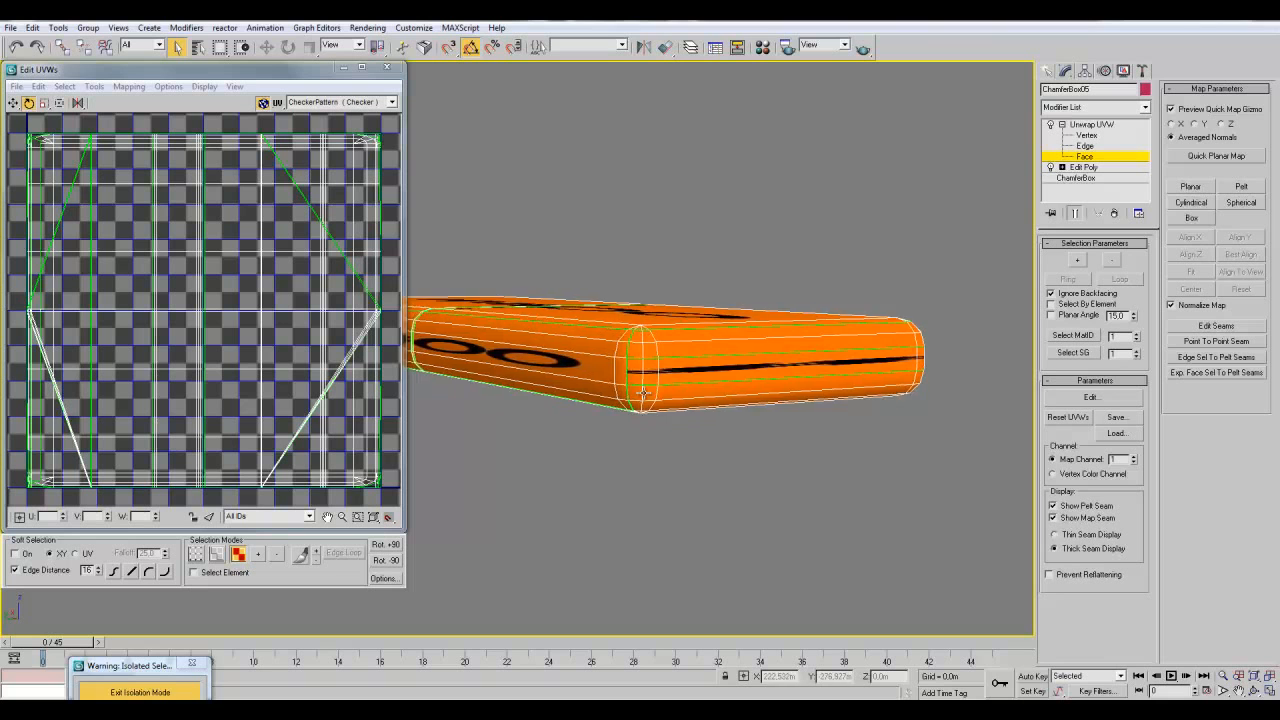
middle_click_drag(674, 352, 700, 406, "alt")
scroll(646, 383, "down", 3)
scroll(566, 369, "up", 3)
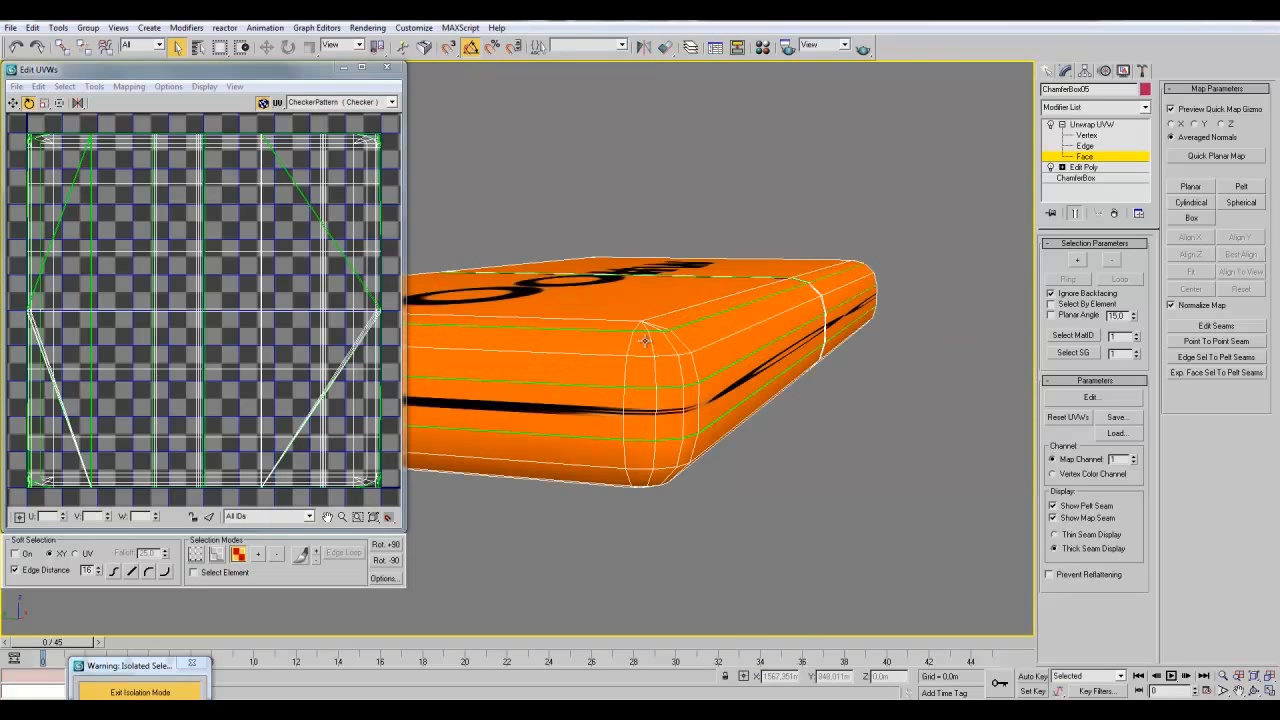
left_click(686, 374, "ctrl")
left_click(669, 374, "ctrl")
left_click(645, 376, "ctrl")
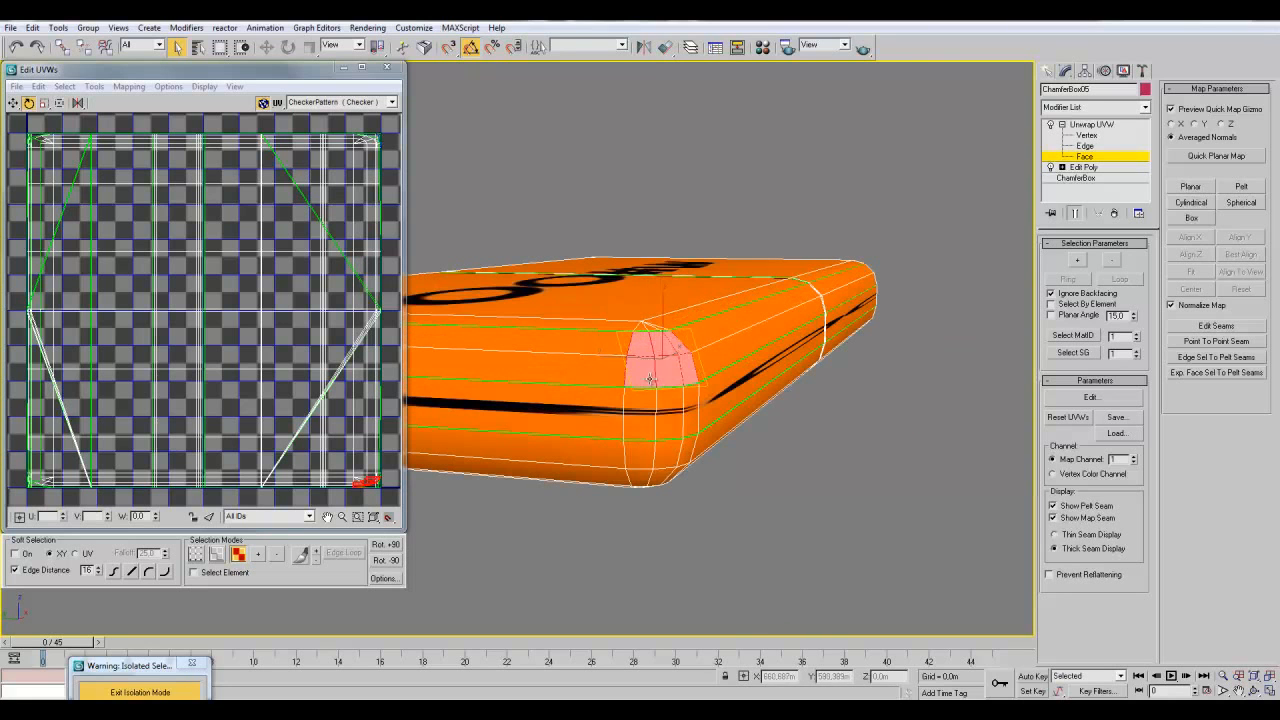
left_click(645, 406, "ctrl")
left_click(671, 411, "ctrl")
left_click(690, 414, "ctrl")
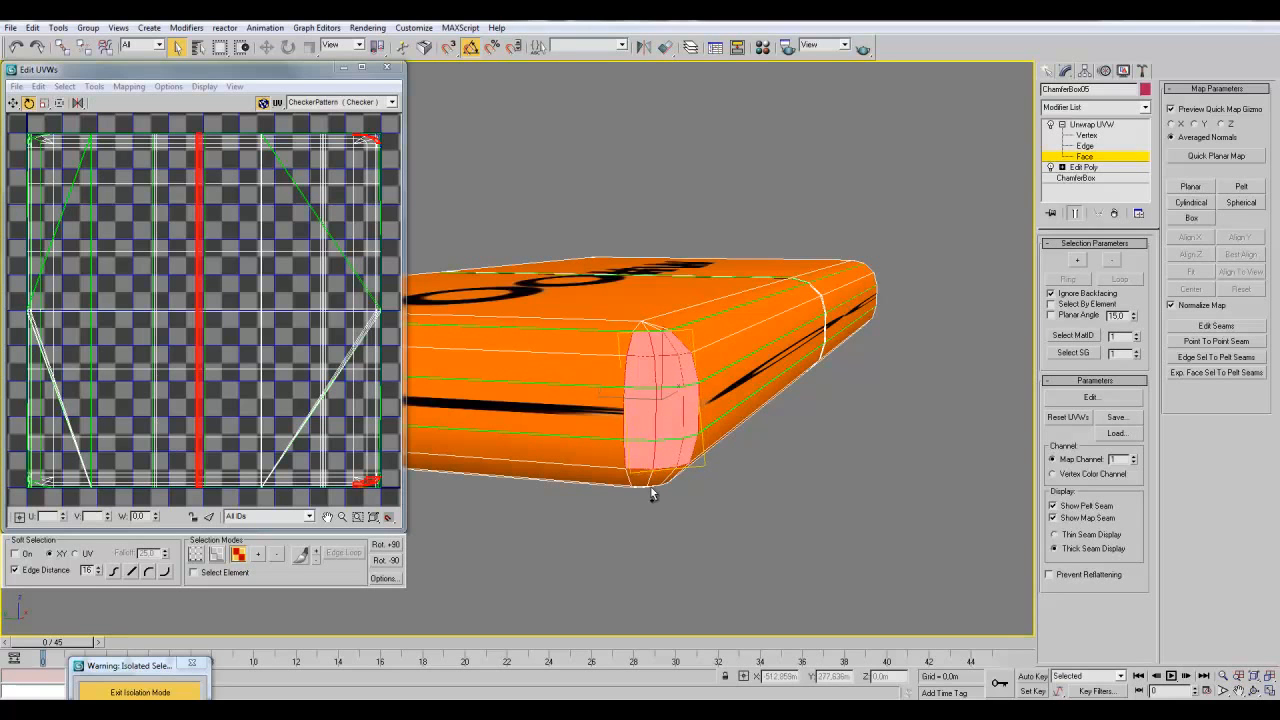
middle_click_drag(674, 475, 793, 455, "alt")
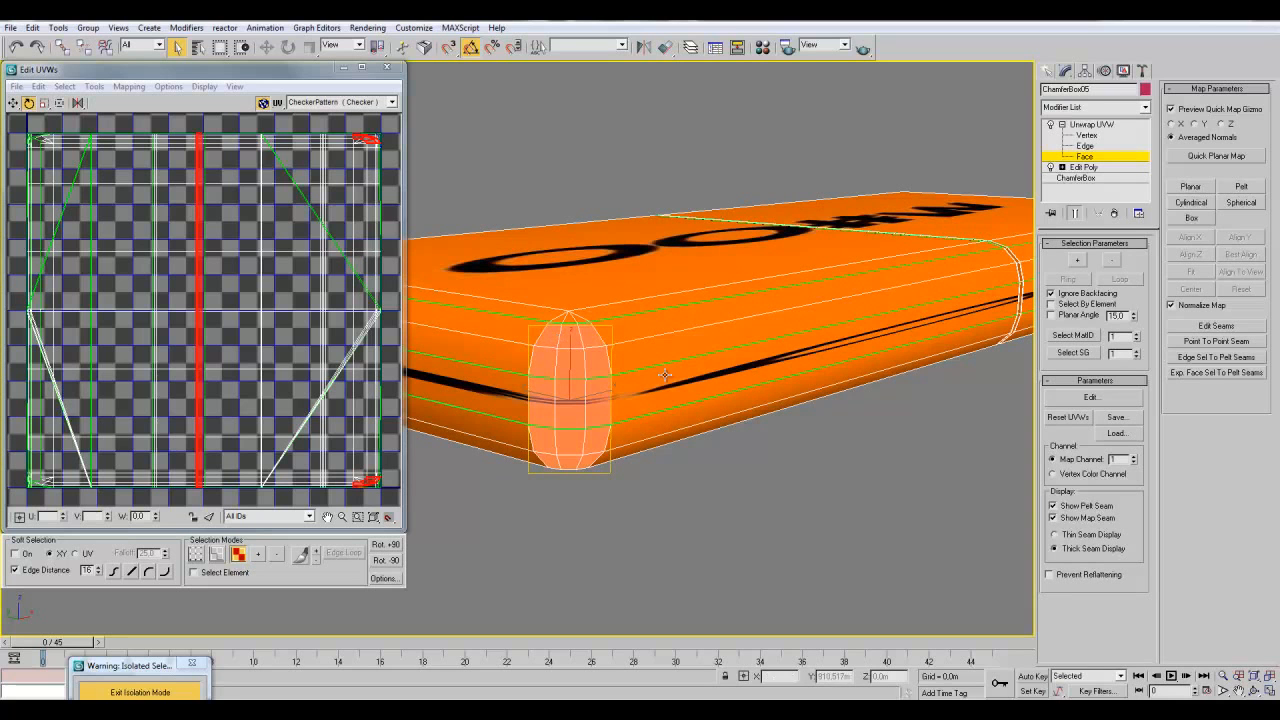
scroll(602, 368, "down", 5)
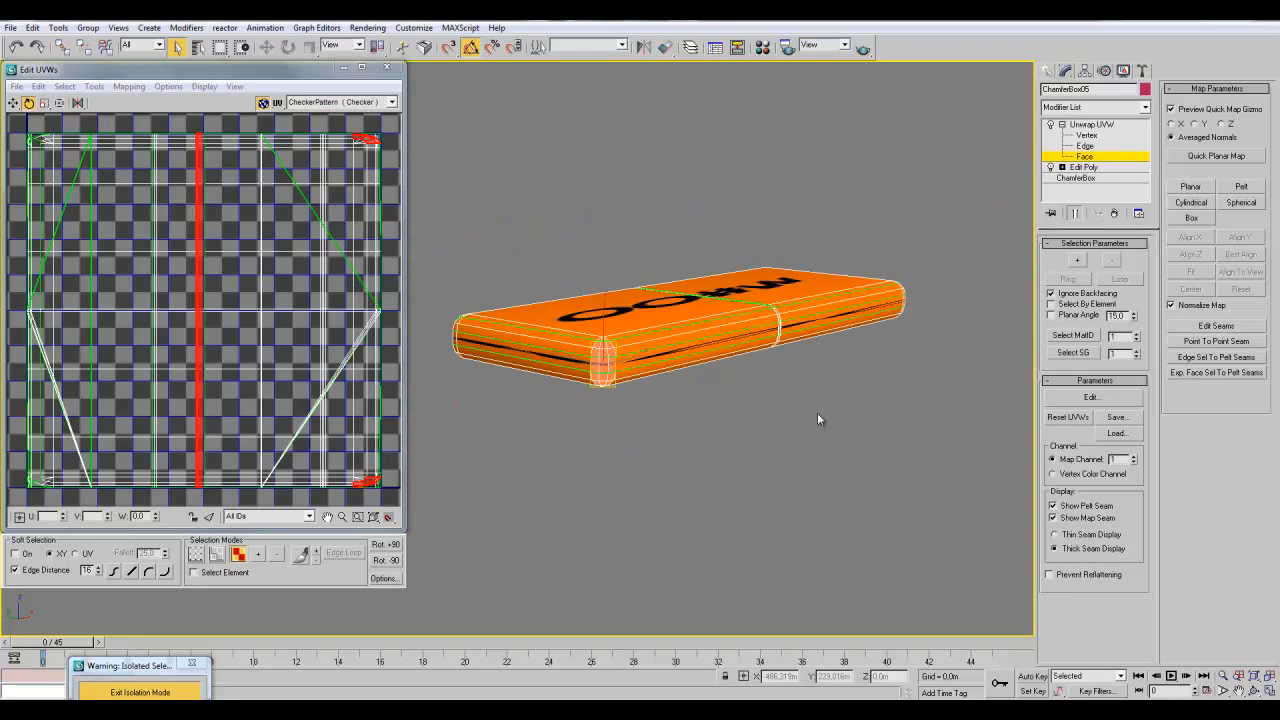
middle_click_drag(577, 461, 661, 391, "alt")
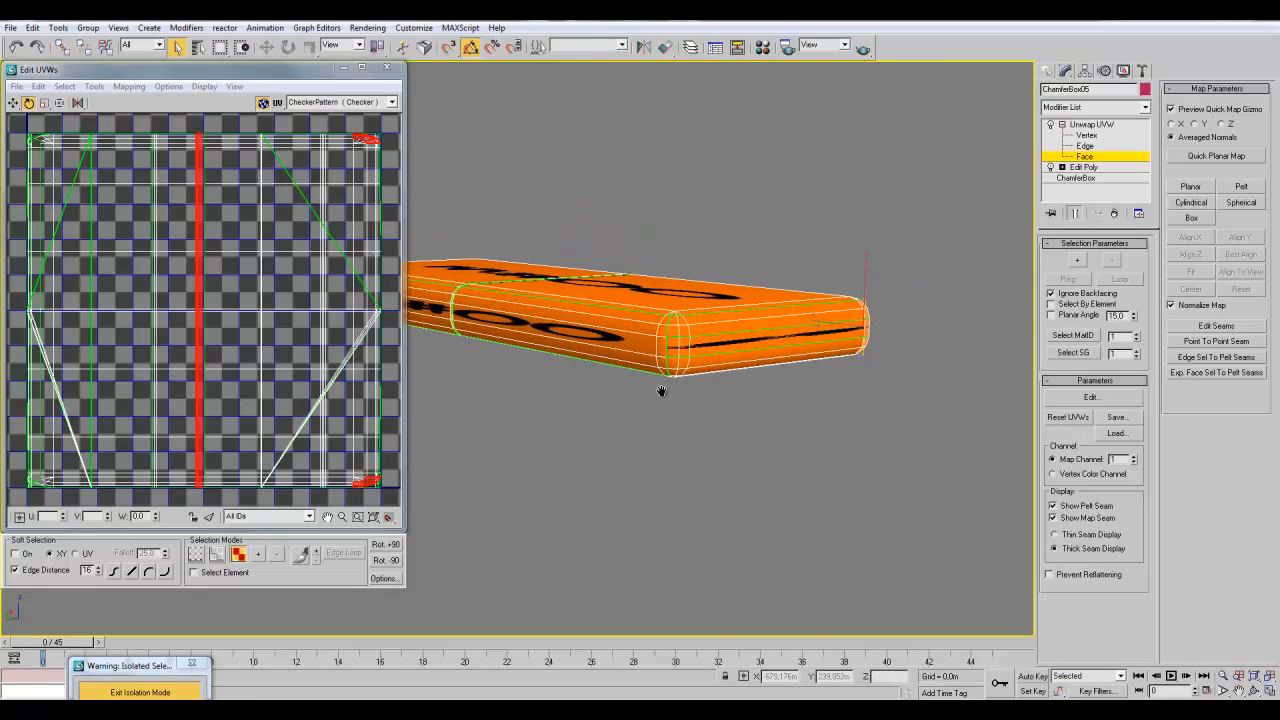
scroll(797, 393, "up", 3)
middle_click_drag(798, 394, 655, 415)
left_click(1092, 158)
middle_click_drag(844, 368, 830, 377)
scroll(829, 377, "up", 3)
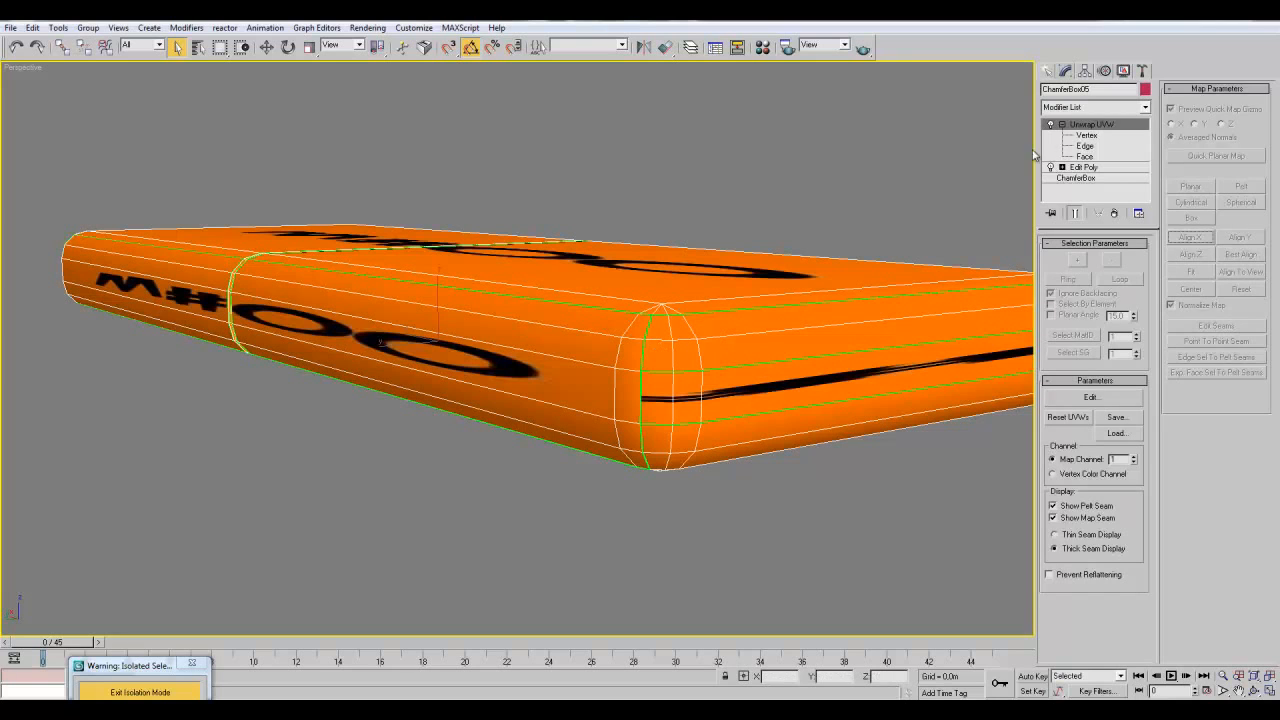
left_click(1084, 157)
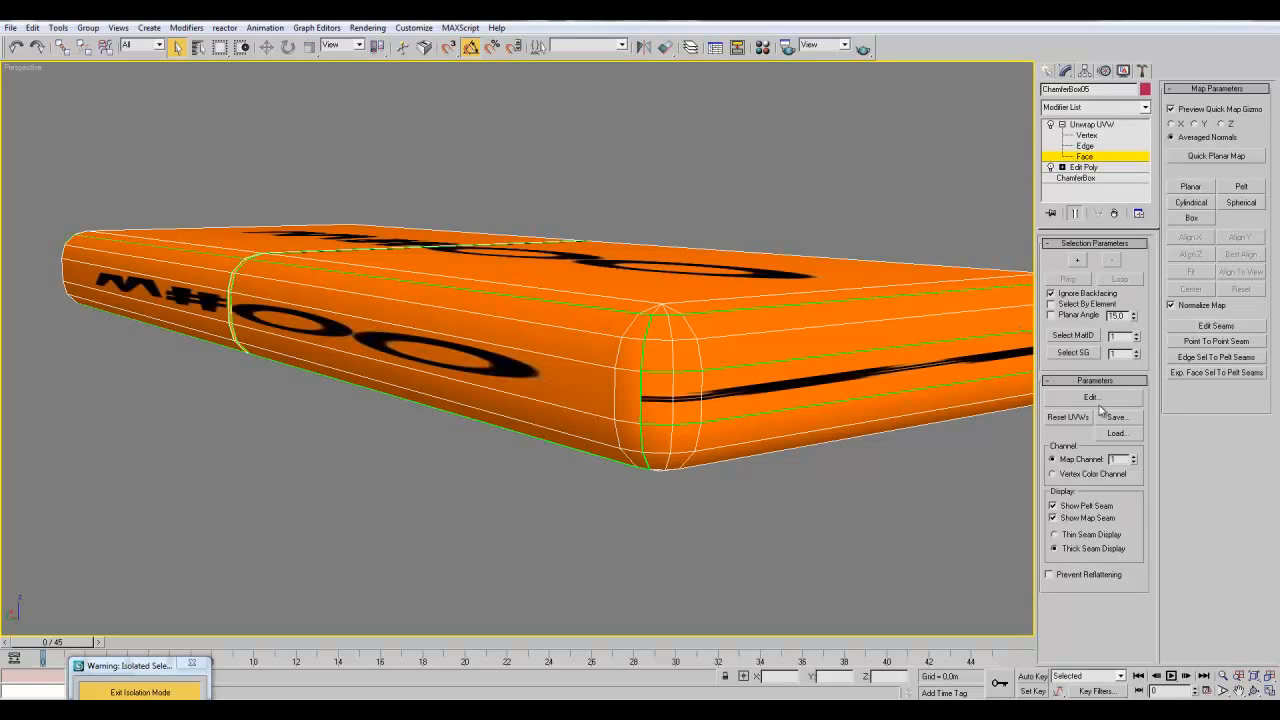
left_click(1096, 400)
left_click(659, 443)
left_click(655, 405)
left_click(658, 355)
left_click(659, 331)
- Select the unmapped rounded corner faces between the mapped front side and the cushion's short end
middle_click_drag(640, 397, 700, 455)
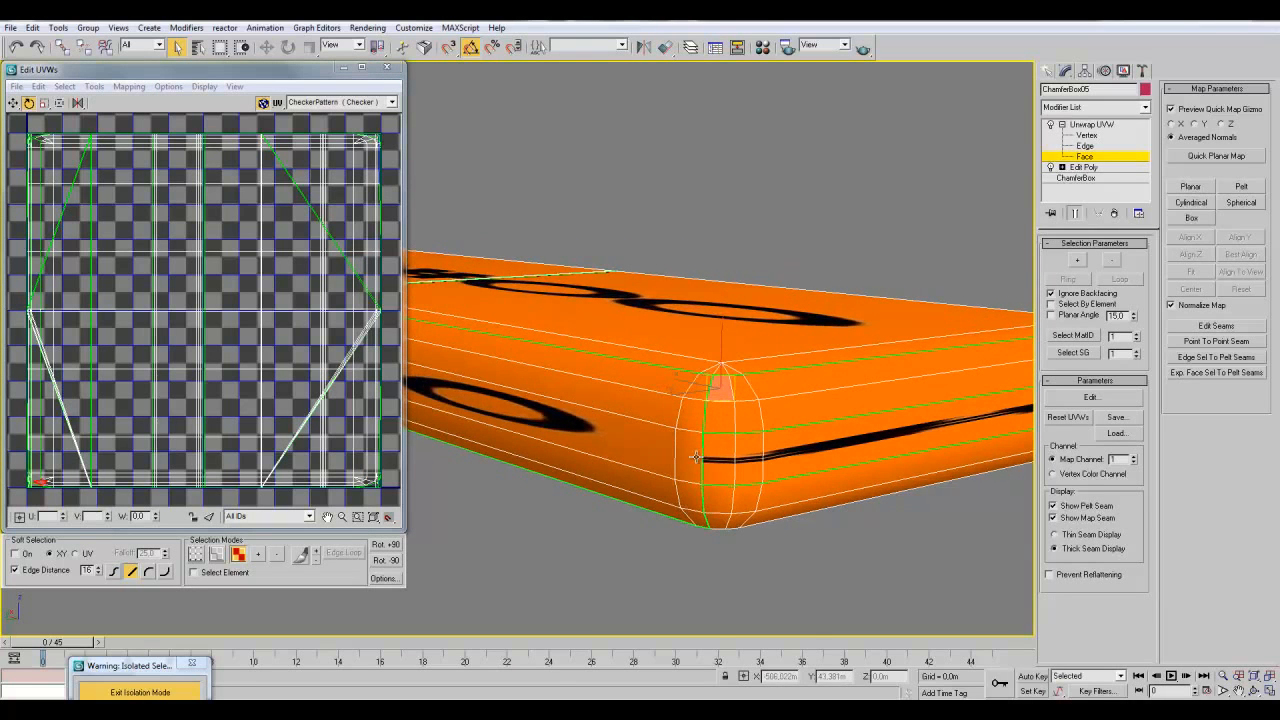
scroll(695, 457, "down", 3)
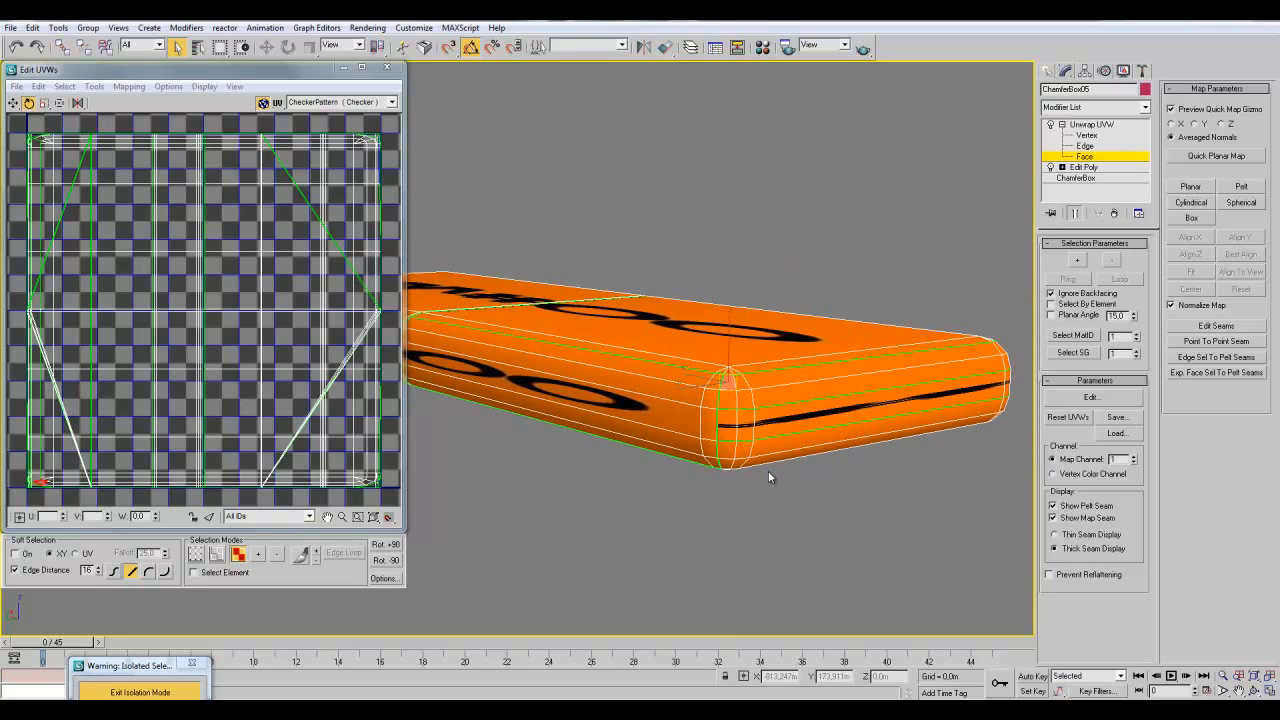
middle_click_drag(768, 471, 599, 469)
scroll(697, 473, "up", 3)
left_click(633, 396)
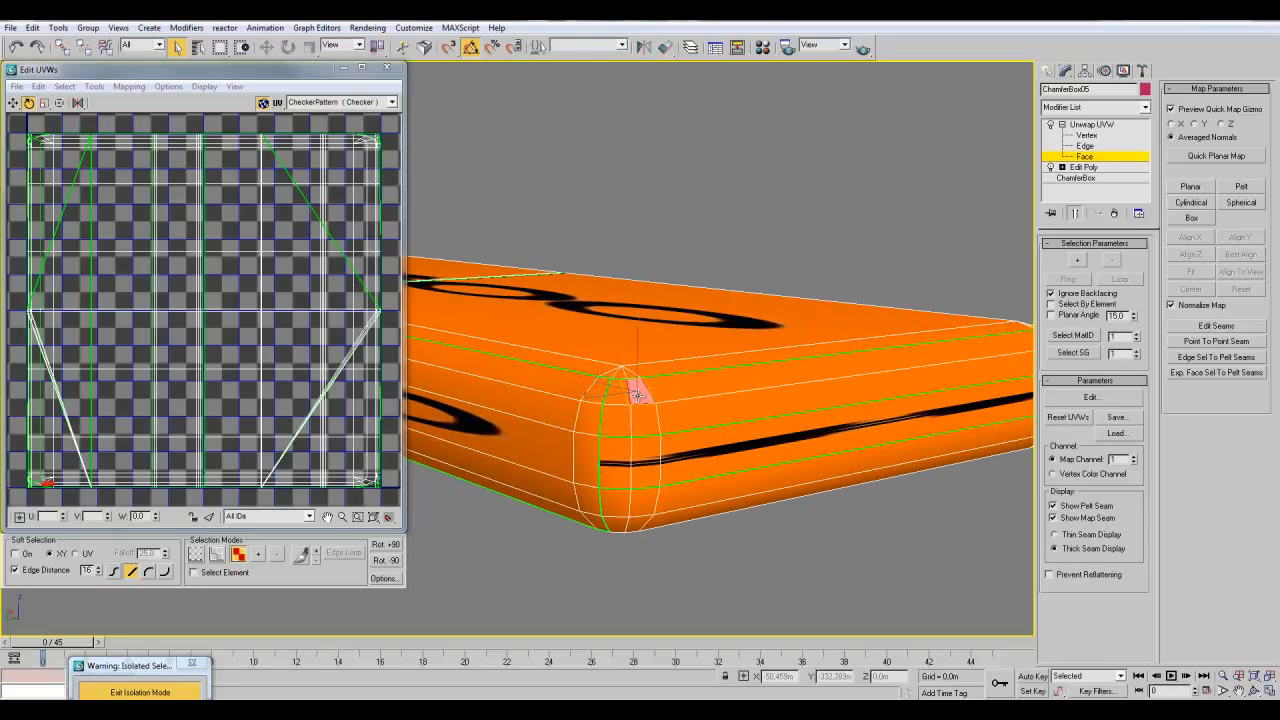
left_click(616, 419, "ctrl")
left_click(642, 423, "ctrl")
left_click(617, 461, "ctrl")
left_click(643, 471, "ctrl")
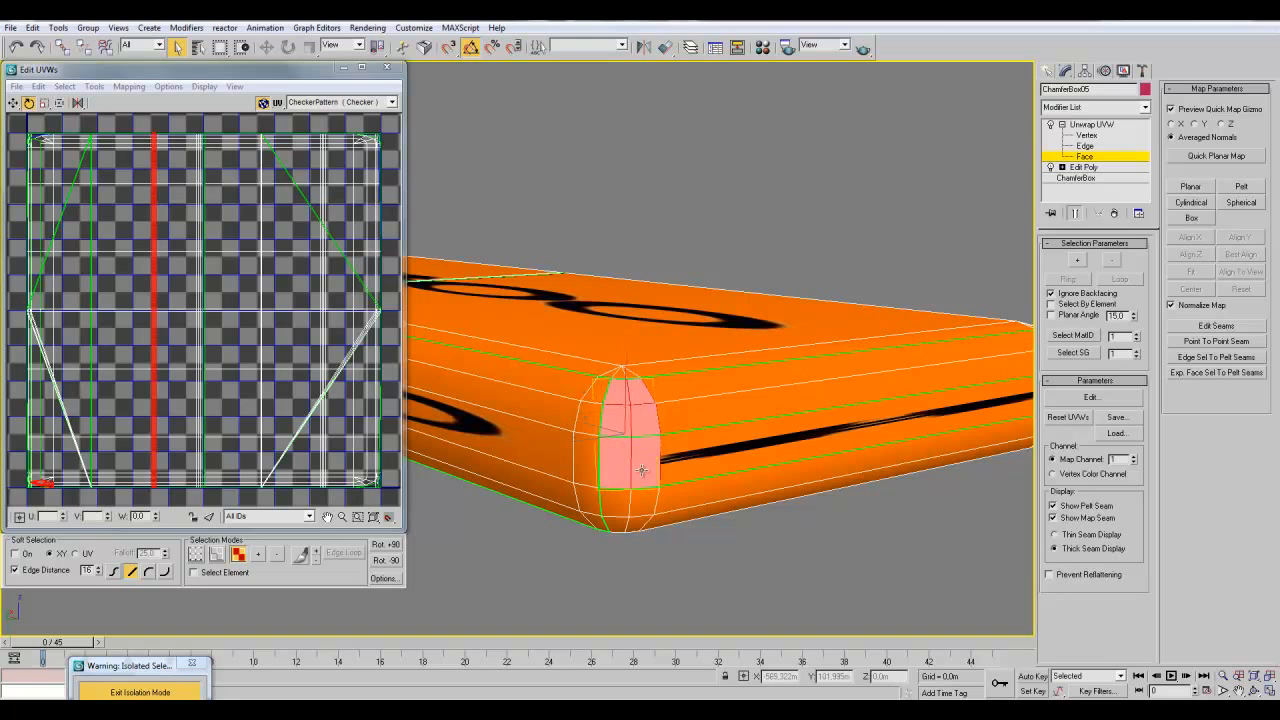
left_click(617, 510, "ctrl")
left_click(638, 515, "ctrl")
middle_click_drag(685, 539, 558, 536, "alt")
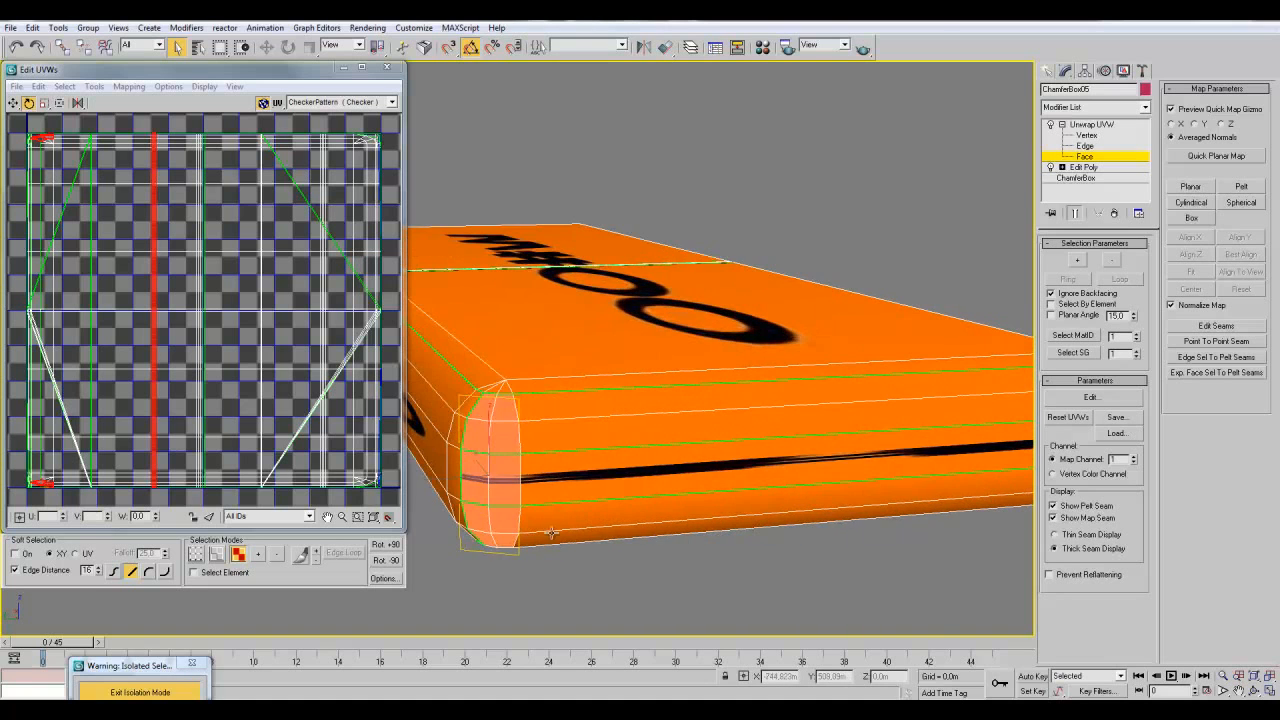
- Add the flat and border faces of the cushion's short end to the face selection
left_click(558, 535, "ctrl")
left_click(558, 513, "ctrl")
left_click(557, 484, "ctrl")
left_click(558, 454, "ctrl")
left_click(559, 439, "ctrl")
left_click(563, 466, "ctrl")
left_click(560, 405, "ctrl")
- Add the adjoining rounded corner faces at the short end's far corner to the selection
middle_click_drag(560, 405, 774, 493, "alt")
left_click(668, 473, "ctrl")
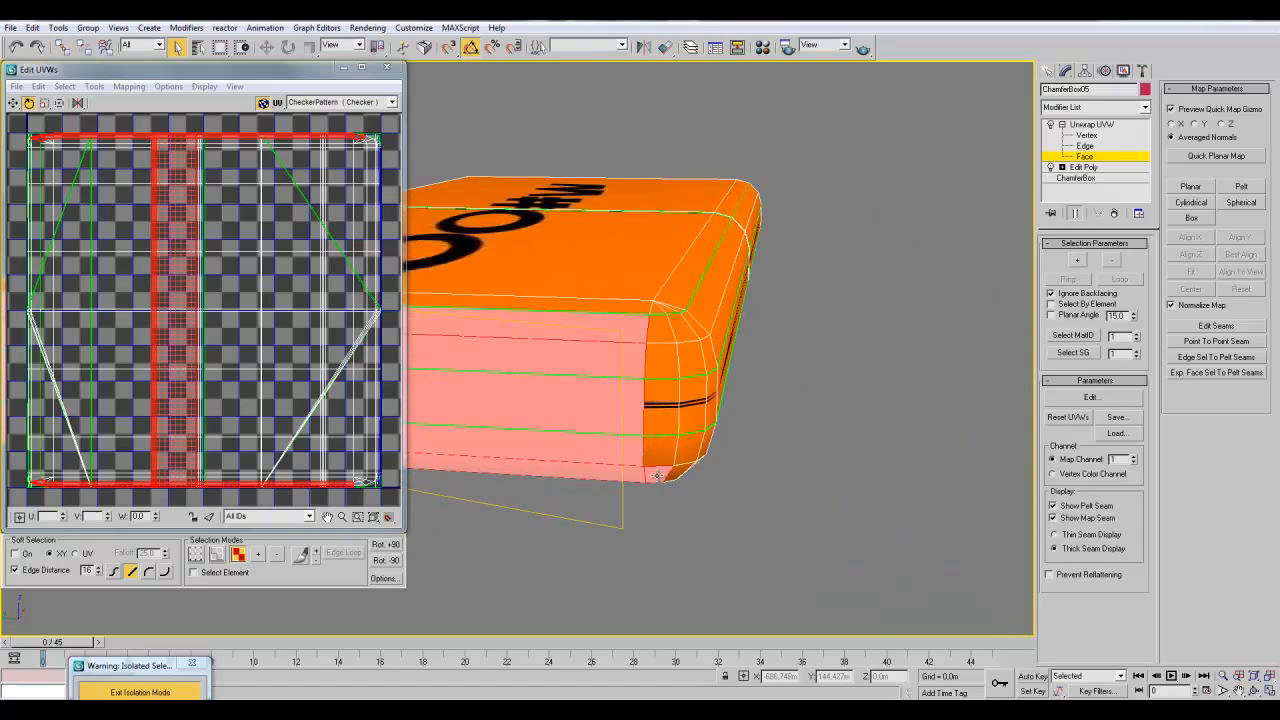
left_click(663, 450, "ctrl")
left_click(662, 407, "ctrl")
left_click(662, 360, "ctrl")
left_click(660, 326, "ctrl")
left_click(693, 360, "ctrl")
left_click(688, 398, "ctrl")
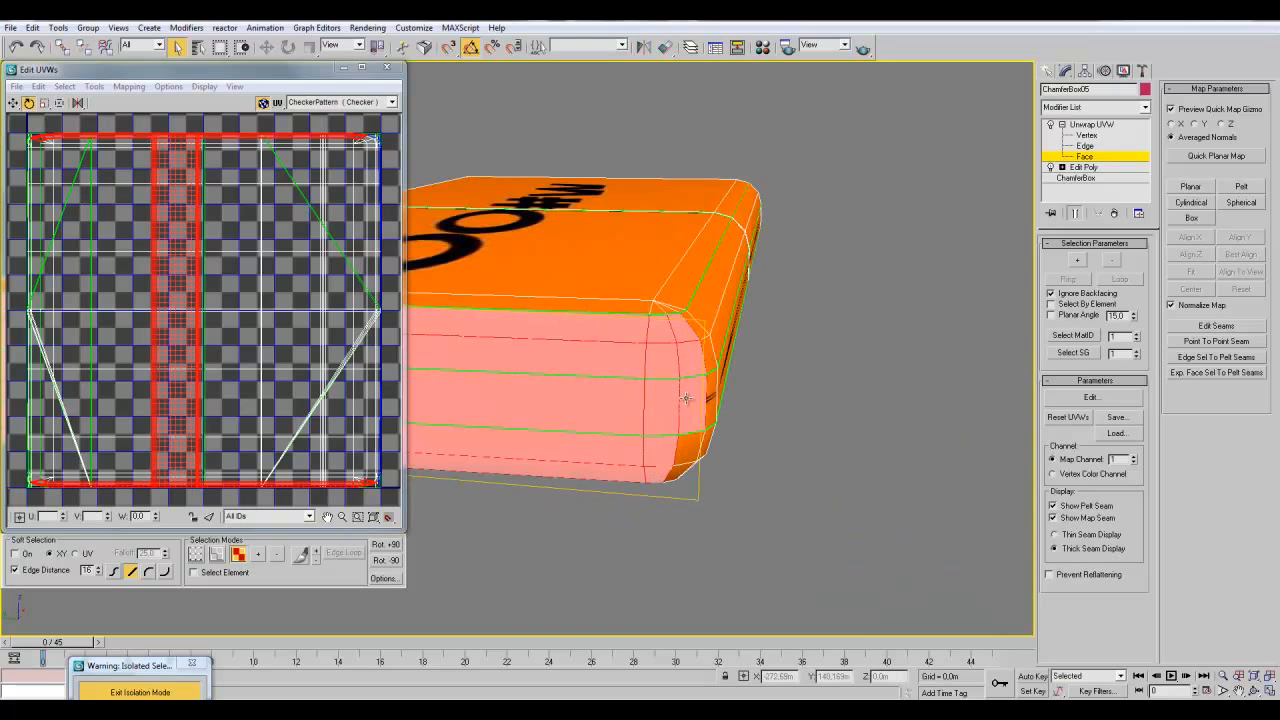
left_click(693, 457, "ctrl")
- Apply planar mapping aligned to Y to the selected short end faces and finish the mapping
middle_click_drag(774, 472, 840, 510, "alt")
left_click(1190, 190)
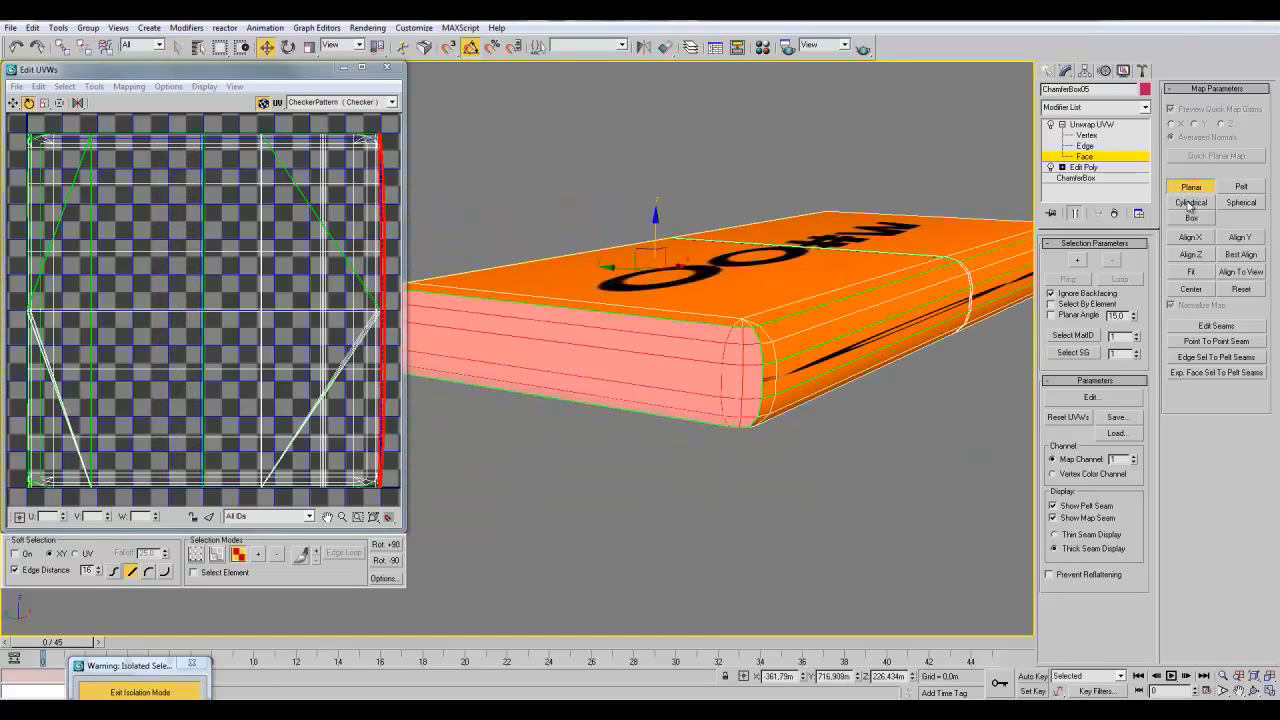
left_click(1194, 240)
left_click(1234, 239)
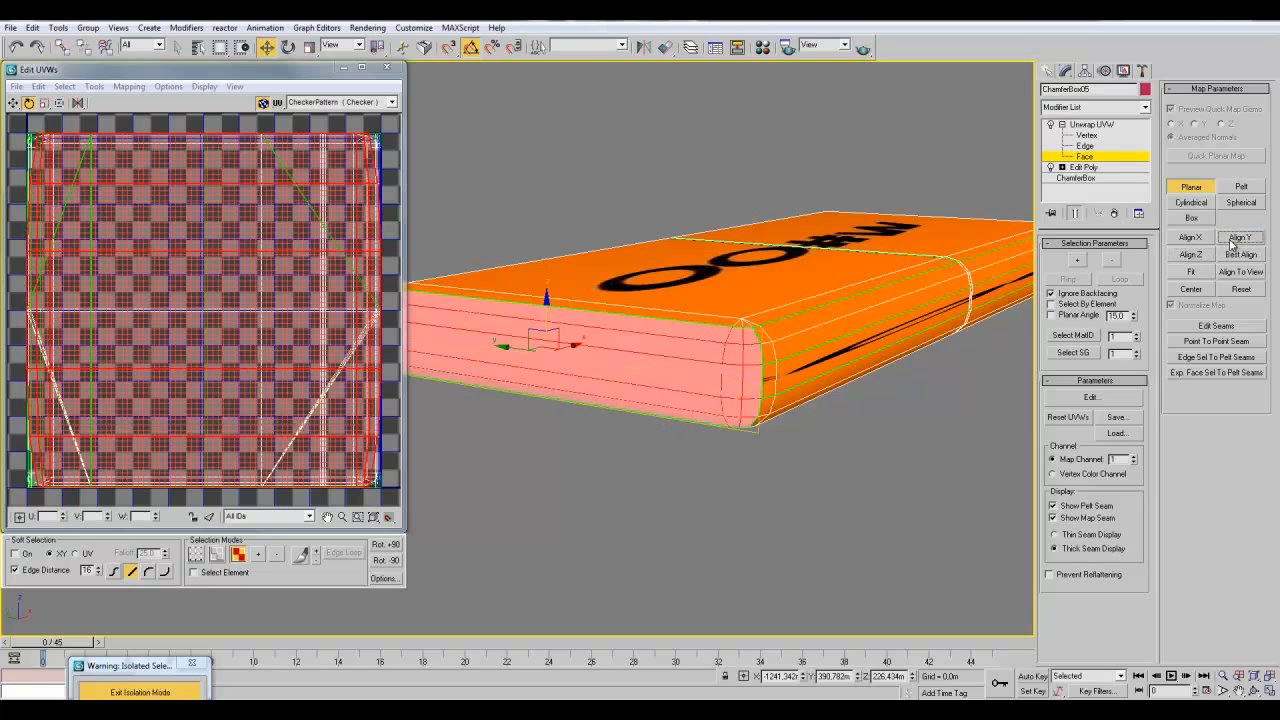
middle_click_drag(775, 437, 662, 473, "alt")
left_click(1192, 189)
- Select the remaining corner faces and the first half of the unmapped long back side up to the groove
middle_click_drag(979, 262, 671, 454, "alt")
left_click(473, 382)
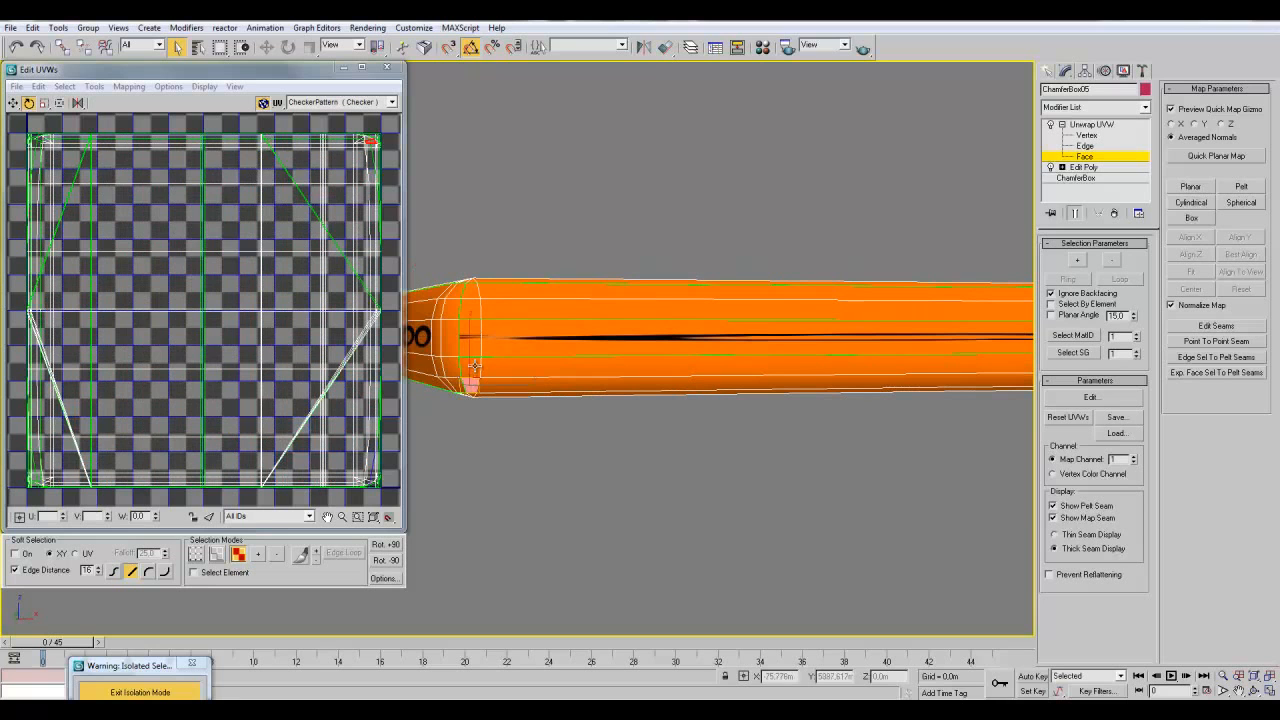
left_click(471, 333)
left_click(495, 304, "ctrl")
left_click(503, 330, "ctrl")
left_click(516, 369, "ctrl")
left_click(517, 386, "ctrl")
- Add the back side's faces beyond the groove and the adjoining rounded corner faces to the selection
middle_click_drag(891, 391, 358, 420)
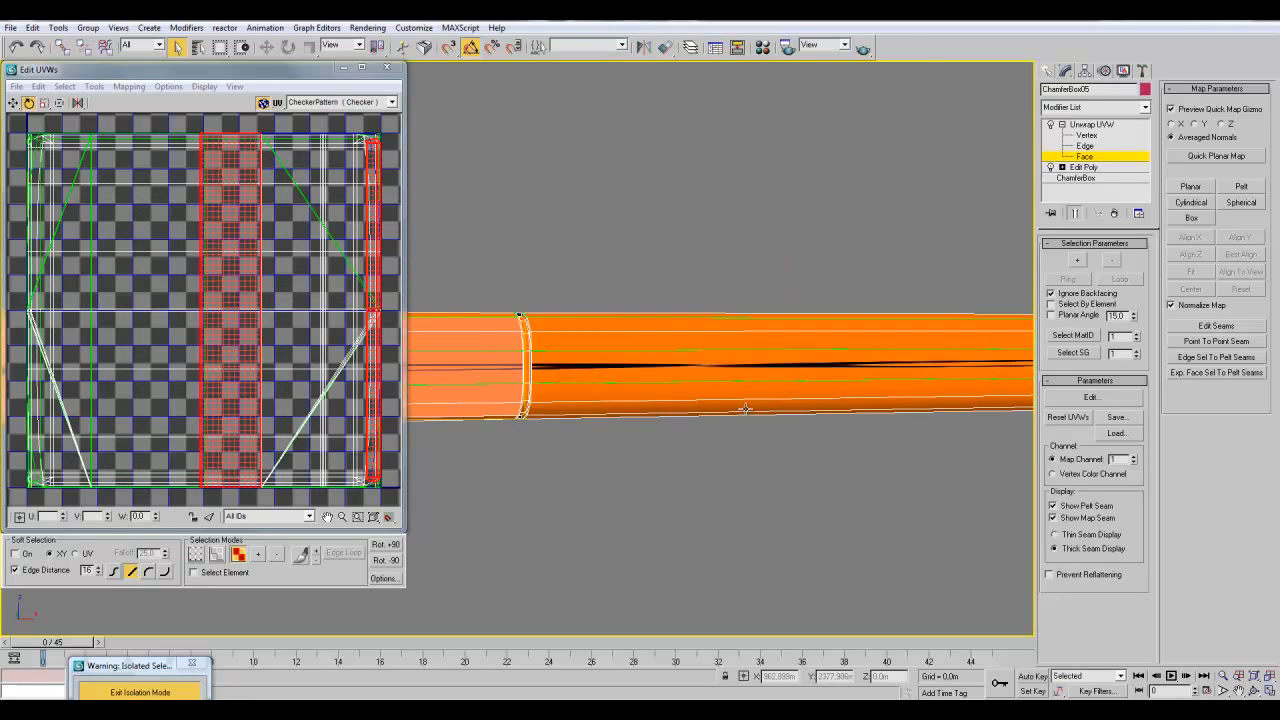
left_click(576, 410, "ctrl")
left_click(574, 391, "ctrl")
left_click(573, 369, "ctrl")
left_click(571, 344, "ctrl")
left_click(574, 324, "ctrl")
middle_click_drag(682, 404, 605, 418, "alt")
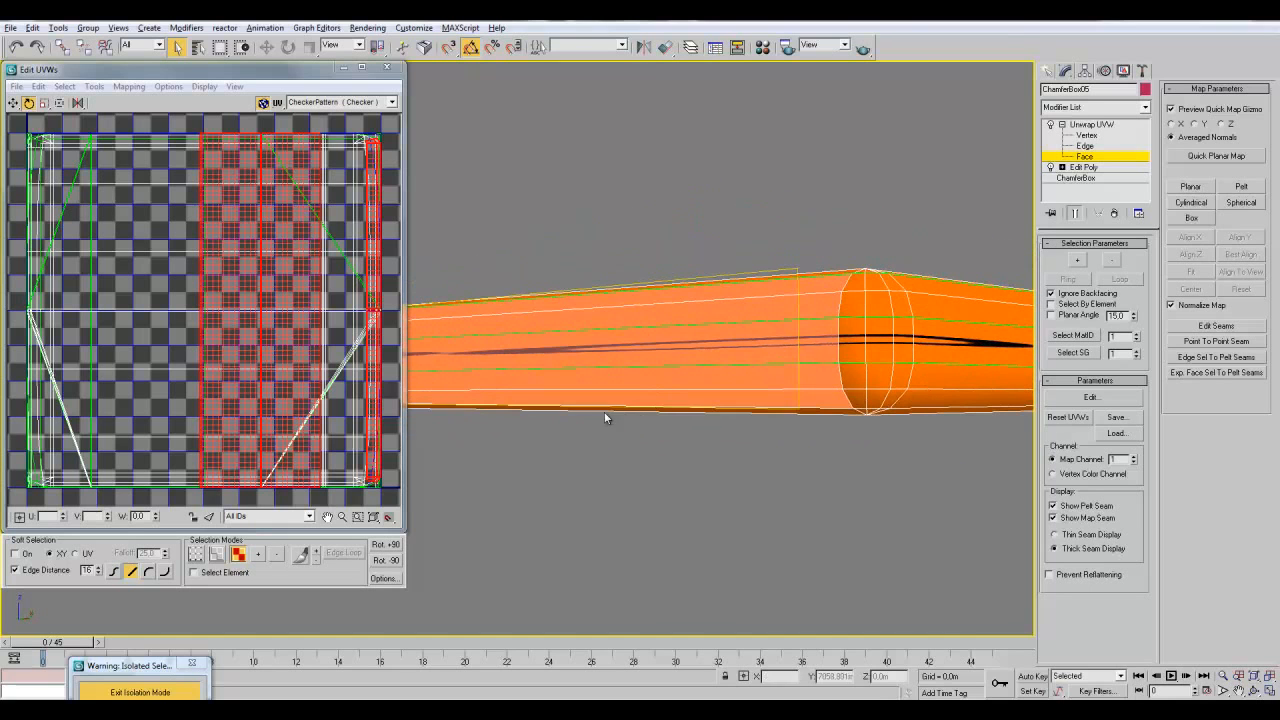
left_click(853, 403, "ctrl")
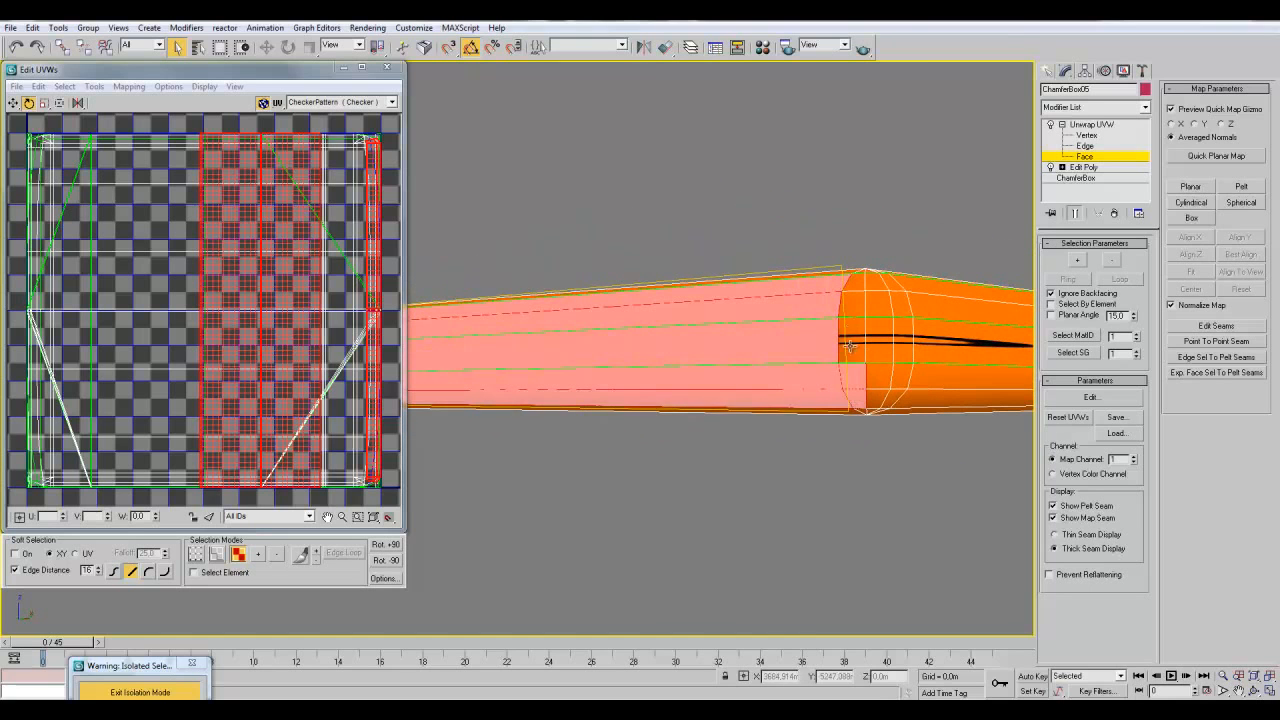
left_click(851, 292, "ctrl")
- Apply planar mapping aligned to X to the selected back side faces, flip their UVs and finish the mapping
middle_click_drag(774, 402, 776, 416, "alt")
left_click(1191, 187)
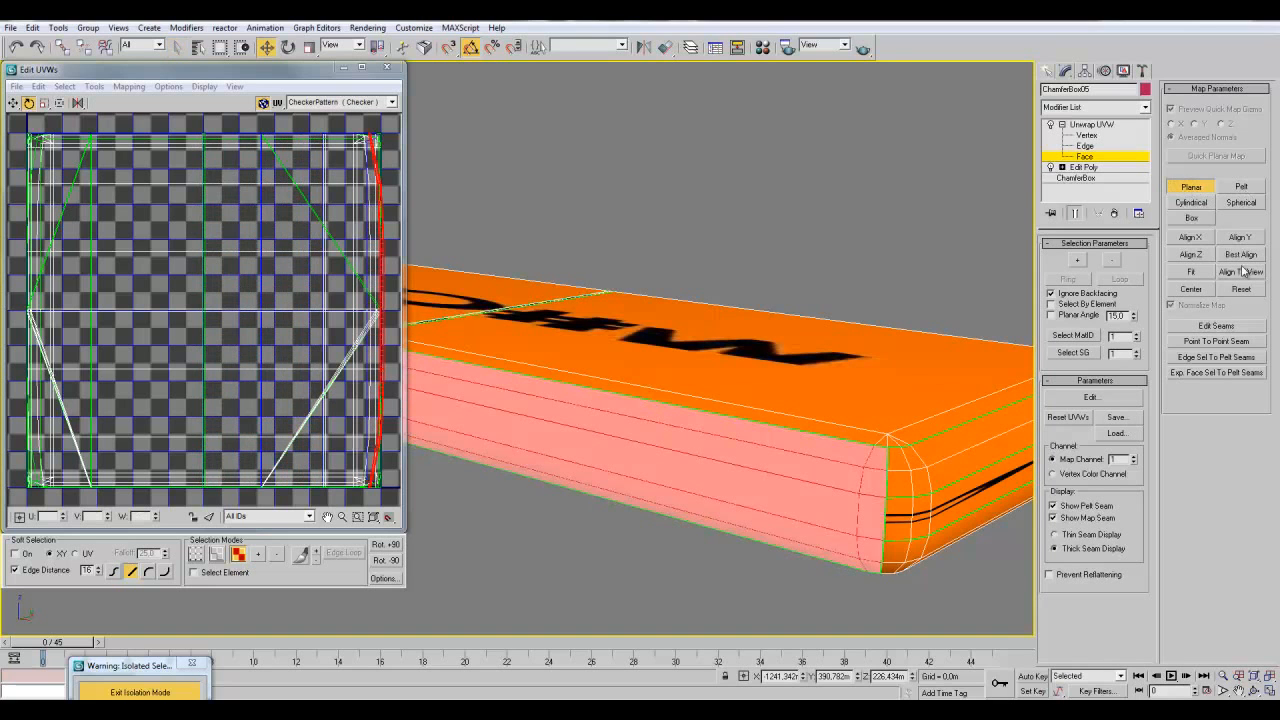
left_click(1191, 241)
middle_click_drag(590, 374, 769, 348)
scroll(769, 348, "down", 3)
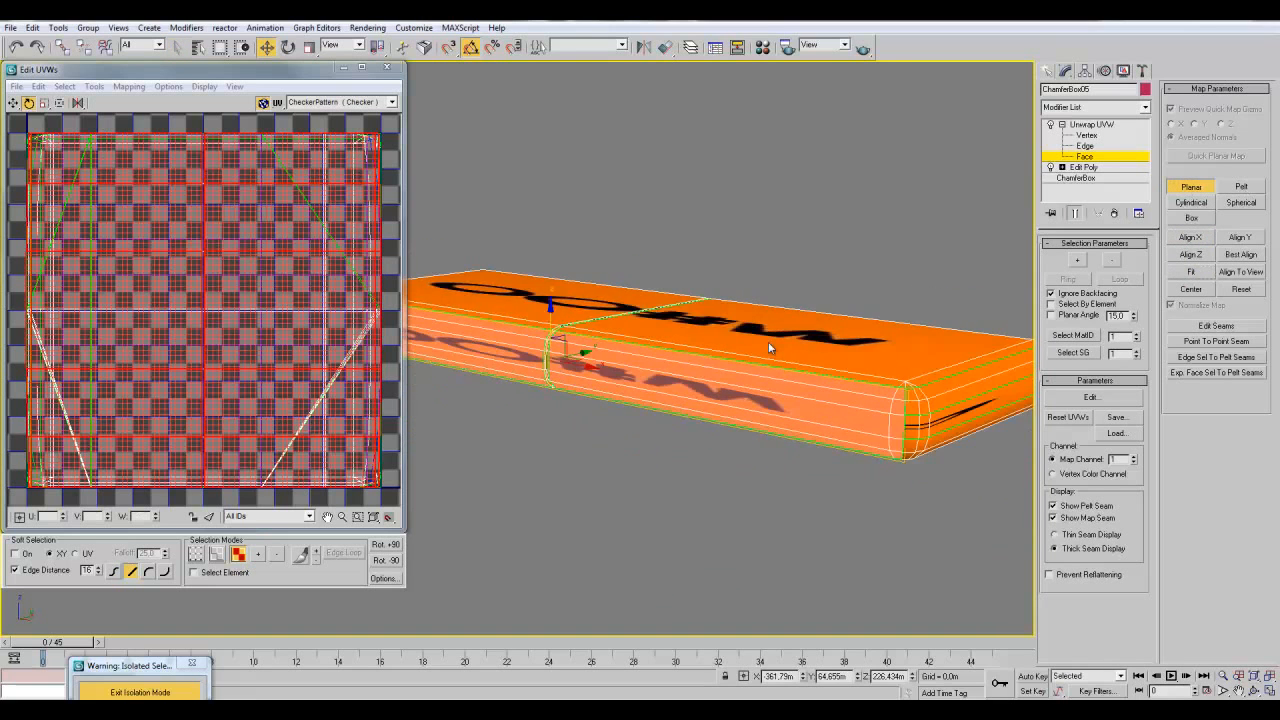
right_click(204, 257)
left_click(240, 318)
middle_click_drag(521, 436, 727, 444)
scroll(726, 443, "up", 3)
left_click(1195, 190)
- Select the rounded corner faces beside the mapped back side and the faces of the adjoining unmapped end
left_click(713, 456)
left_click_drag(711, 443, 716, 340)
left_click(729, 384, "ctrl")
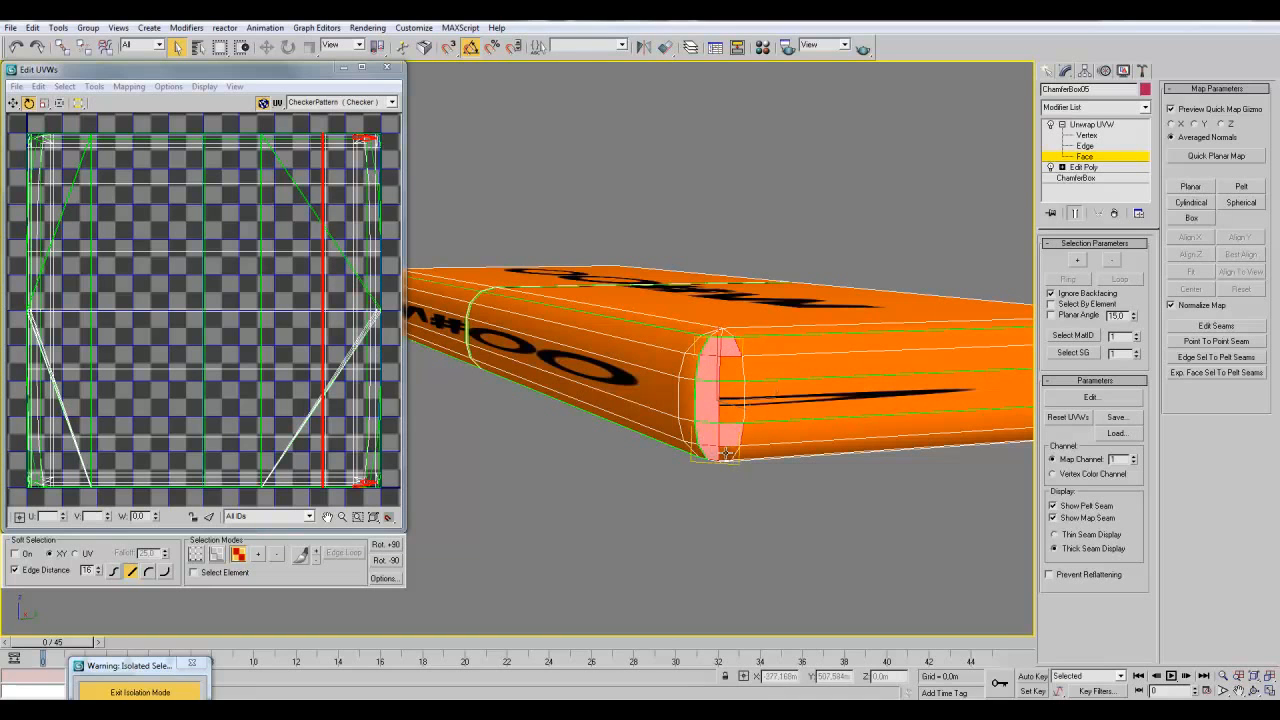
left_click(750, 366, "ctrl")
left_click(768, 391, "ctrl")
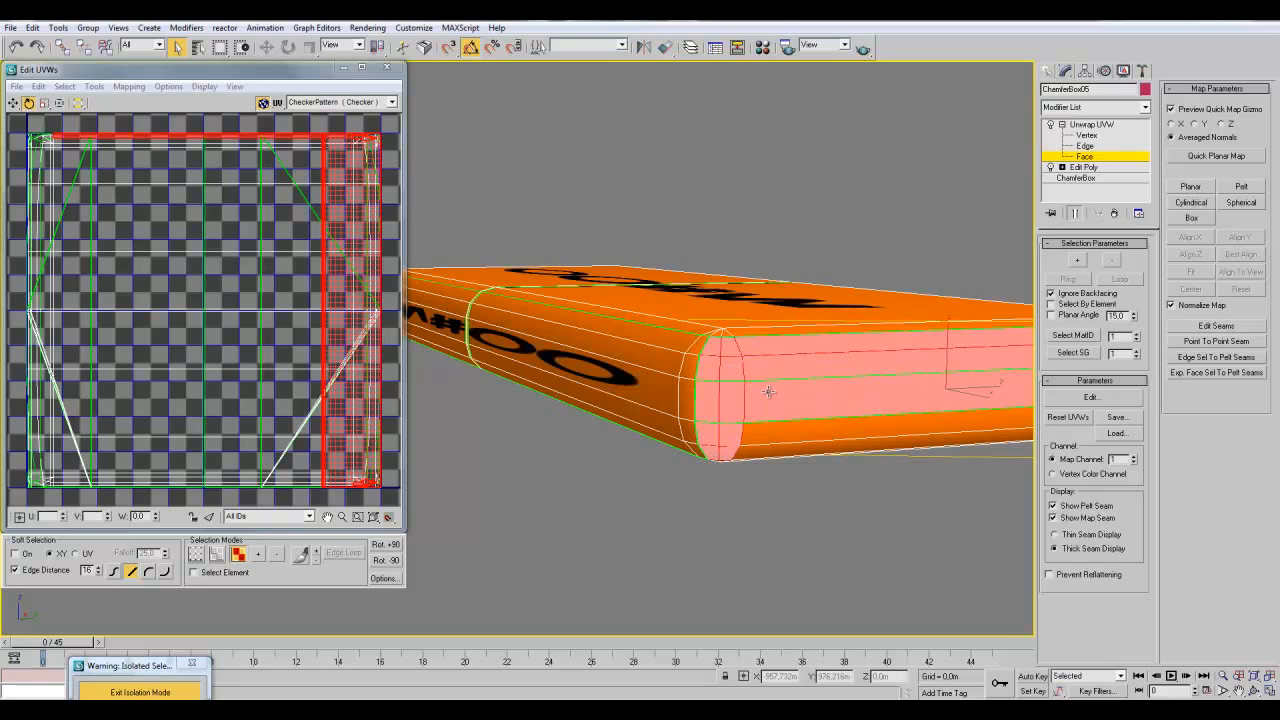
left_click(762, 436, "ctrl")
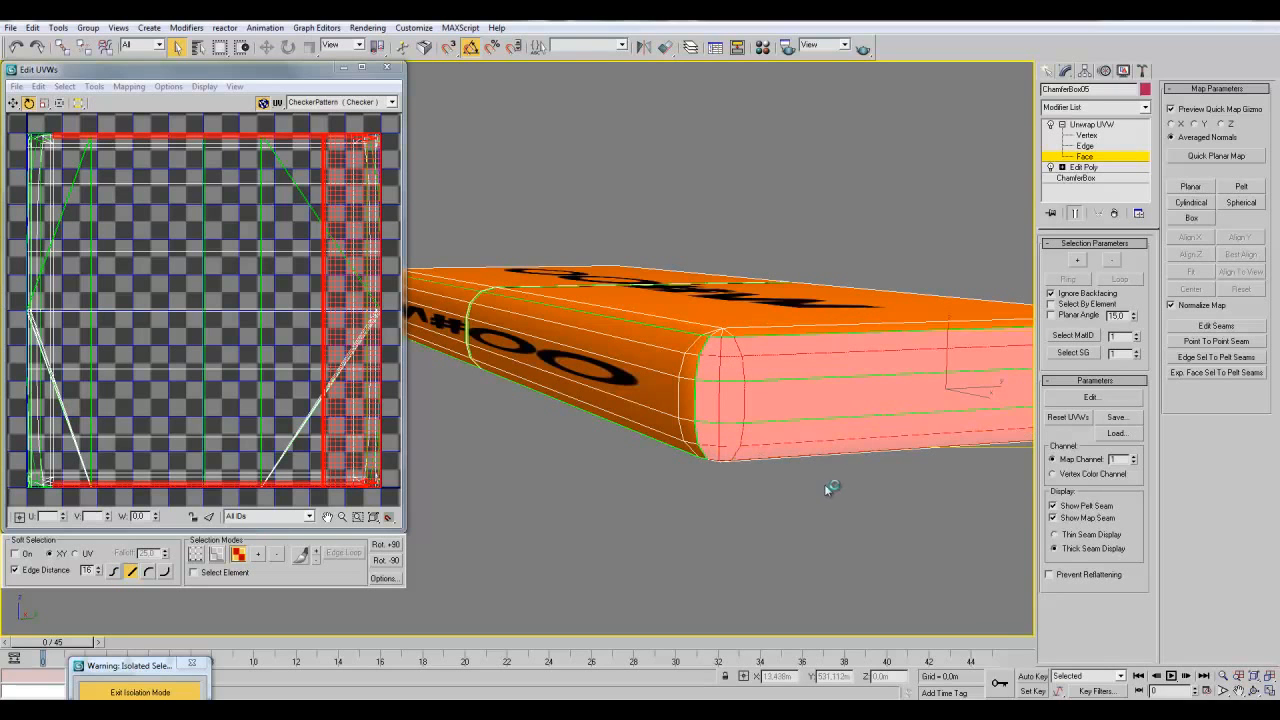
- Add the rounded corner faces at the other end of the unmapped end side to the selection
middle_click_drag(824, 485, 1048, 310, "alt")
mouse_move(968, 406)
middle_mouse_down("alt")
mouse_move(876, 397)
mouse_move(921, 413)
mouse_move(914, 429)
mouse_move(778, 413)
mouse_move(909, 383)
mouse_move(834, 417)
mouse_move(846, 374)
mouse_move(700, 385)
middle_mouse_up("alt")
key("F3")
left_click(706, 390, "ctrl")
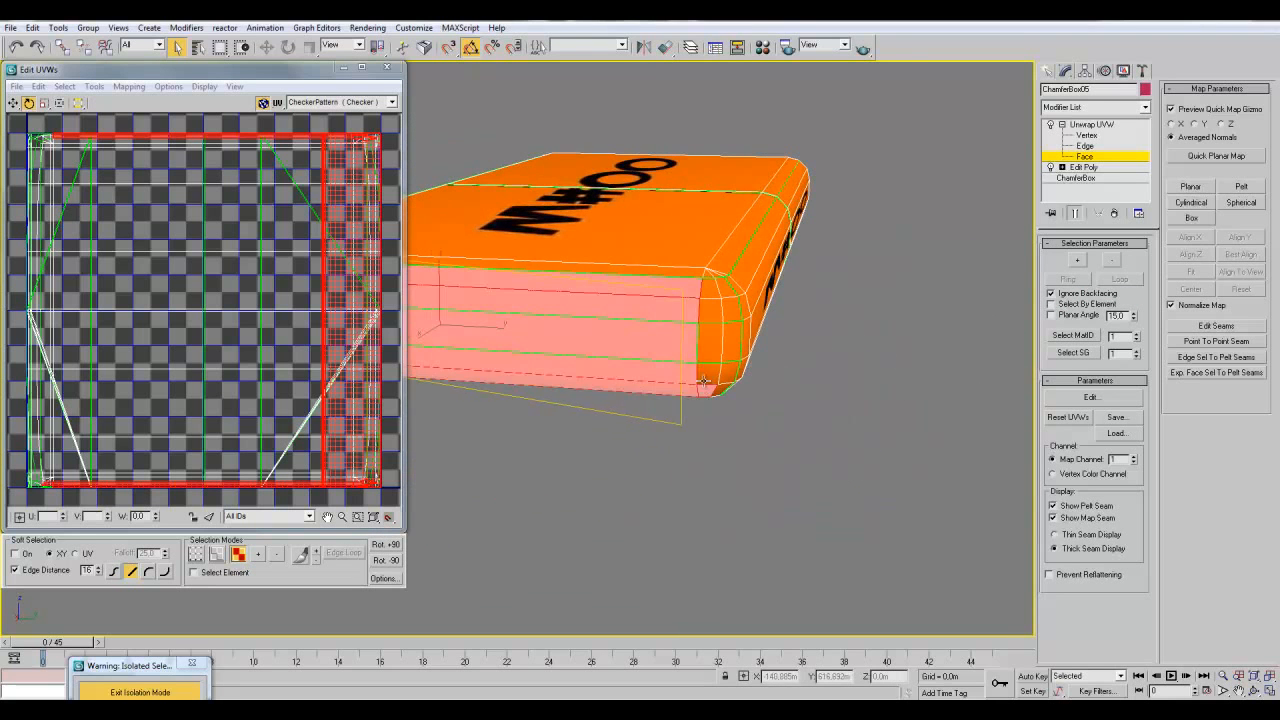
left_click(707, 374, "ctrl")
left_click(706, 340, "ctrl")
left_click(703, 293, "ctrl")
middle_click_drag(703, 293, 755, 346, "alt")
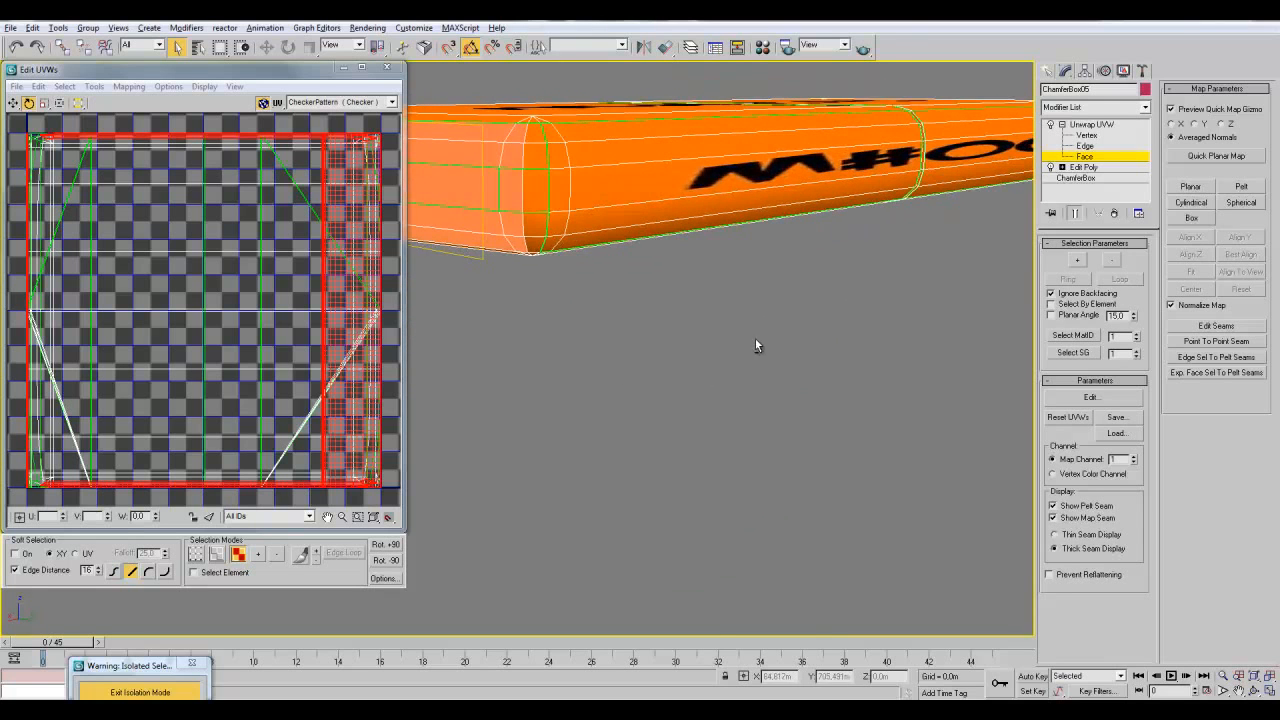
left_click(532, 247, "ctrl")
left_click(536, 217, "ctrl")
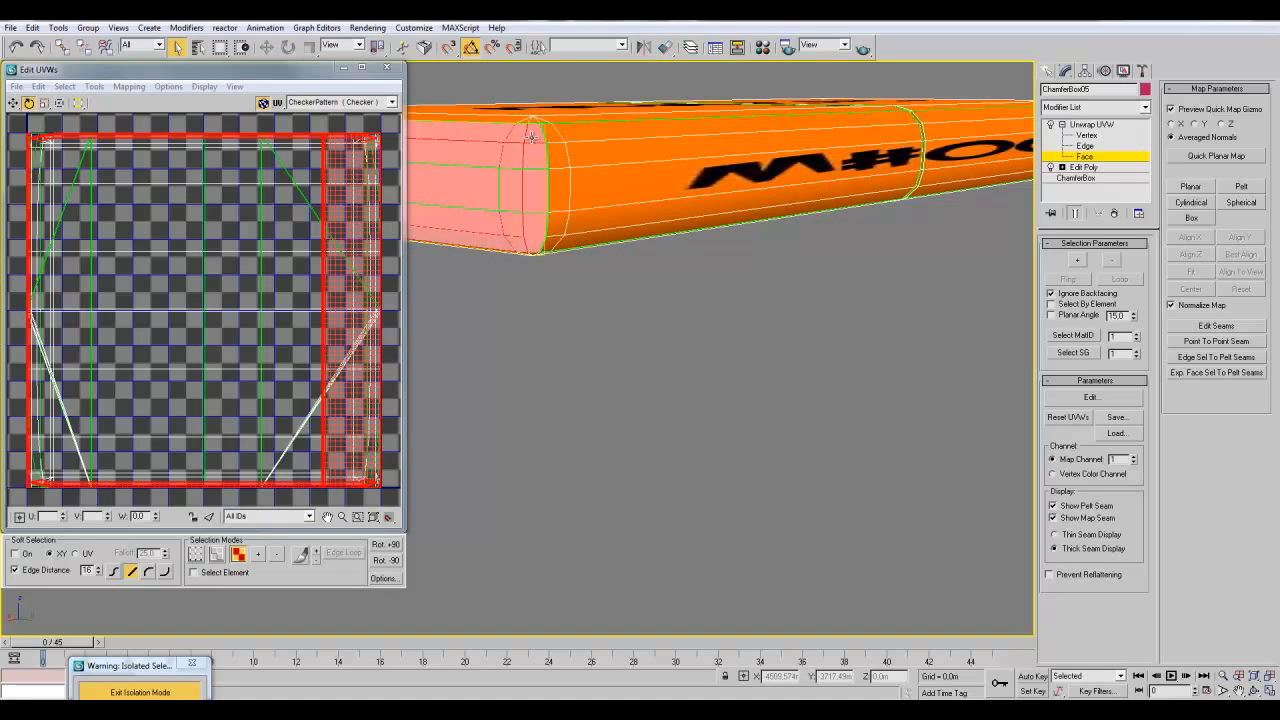
- Apply planar mapping aligned to Y to the selected end faces, flip their UVs and finish the mapping
middle_click_drag(518, 215, 727, 266, "alt")
left_click(1190, 186)
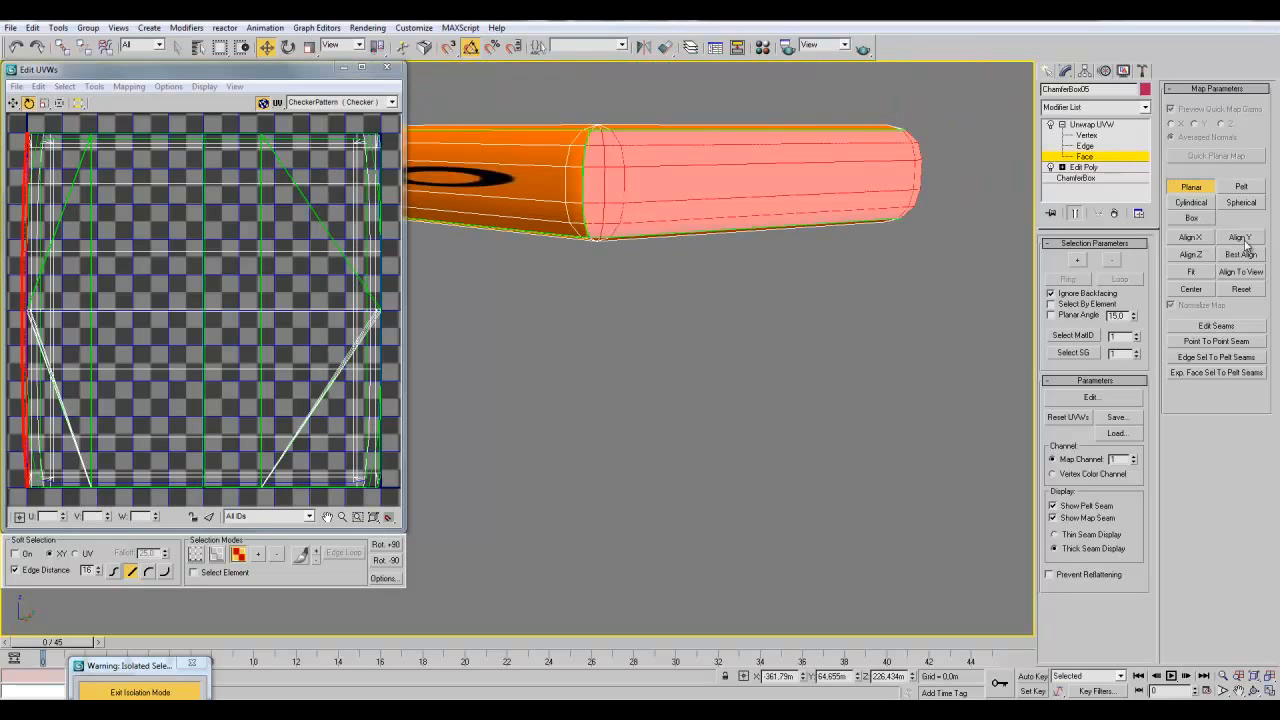
left_click(1244, 241)
middle_click_drag(662, 188, 643, 207, "alt")
right_click(211, 214)
left_click(236, 271)
middle_click_drag(900, 362, 690, 392, "alt")
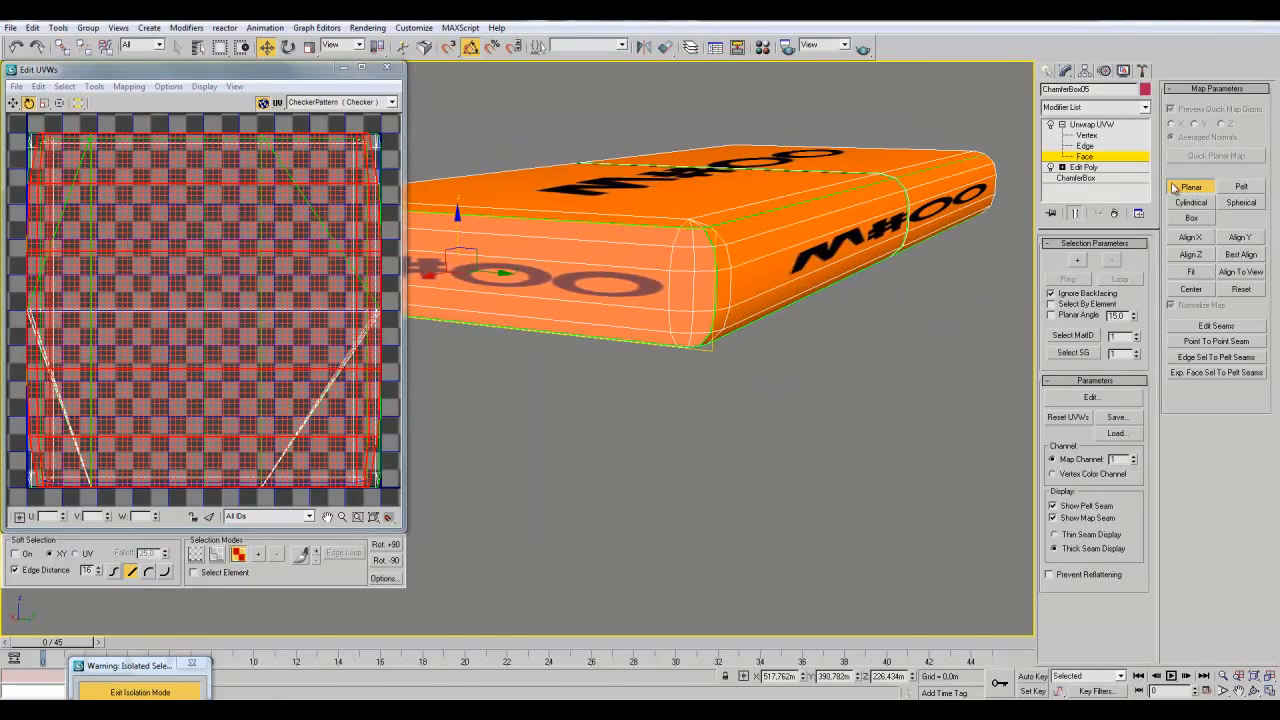
left_click(1191, 188)
- Select the underside's main faces on both sides of the groove, plus one side's edge strips and corner faces
middle_click_drag(771, 380, 718, 311, "alt")
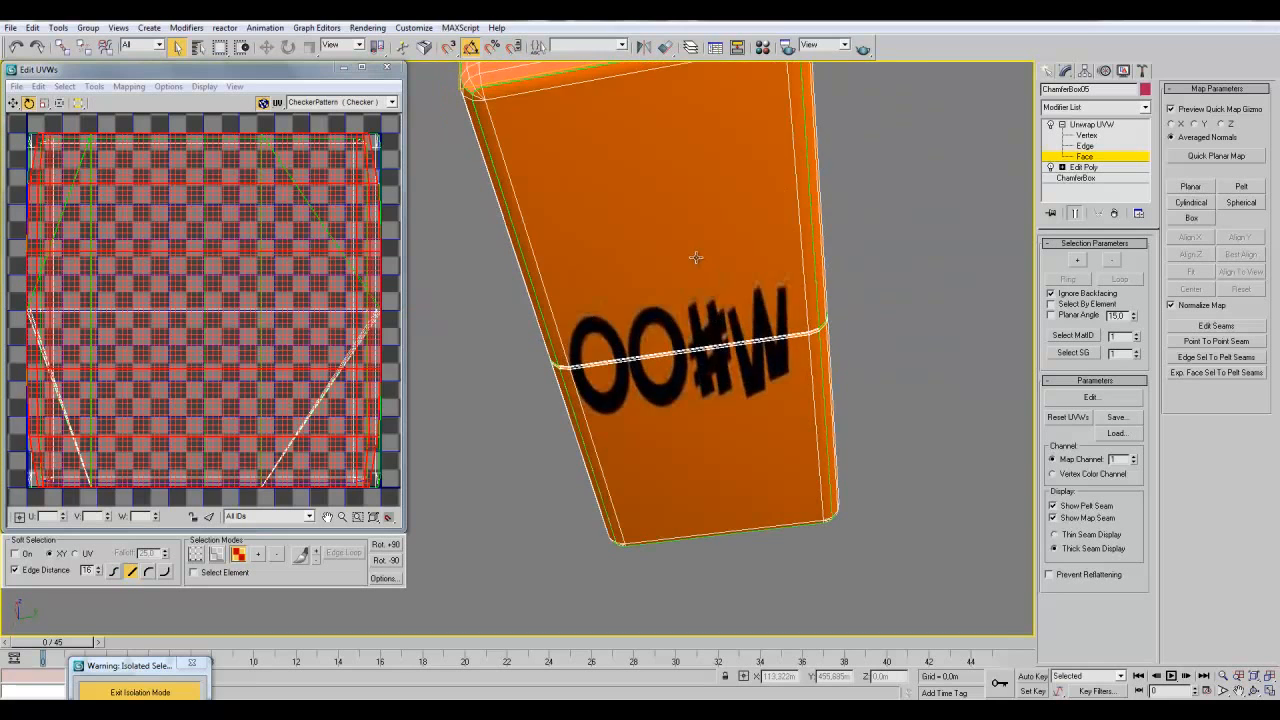
left_click(730, 350)
left_click(731, 409, "ctrl")
left_click(808, 339, "ctrl")
left_click(811, 295, "ctrl")
middle_click_drag(706, 217, 699, 293)
middle_click_drag(796, 132, 694, 263)
scroll(694, 263, "up", 3)
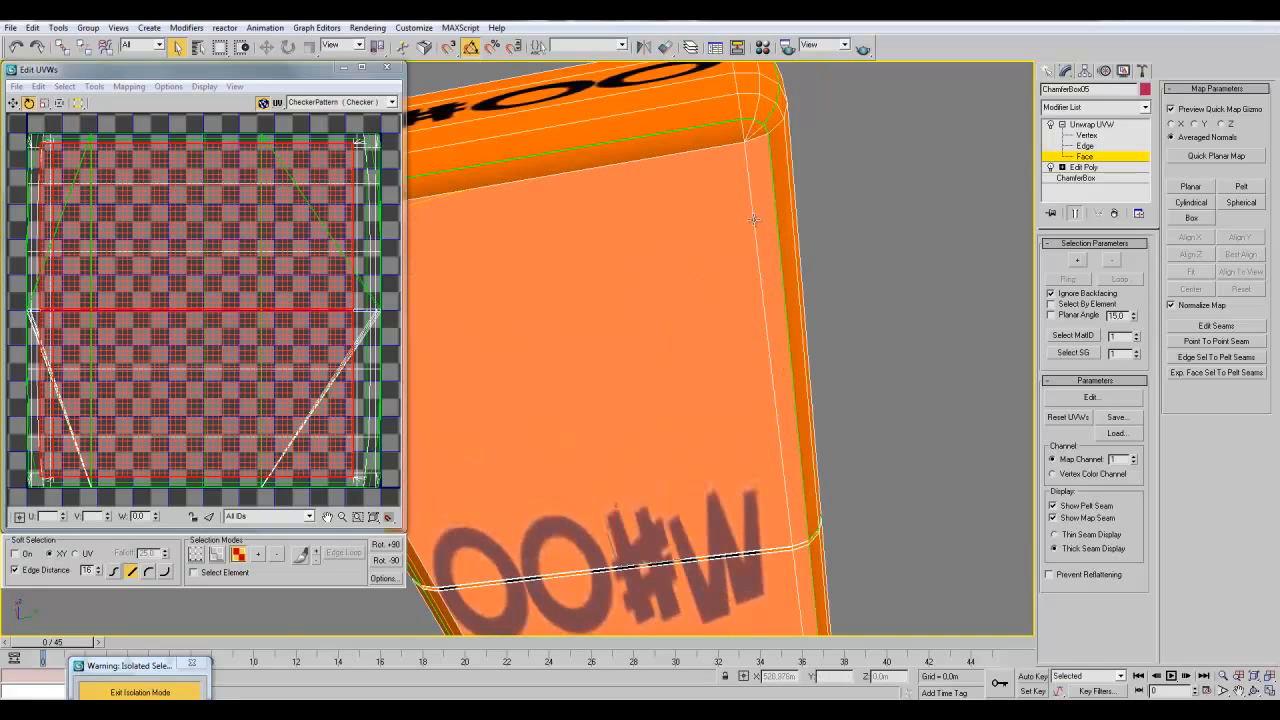
left_click(758, 133, "ctrl")
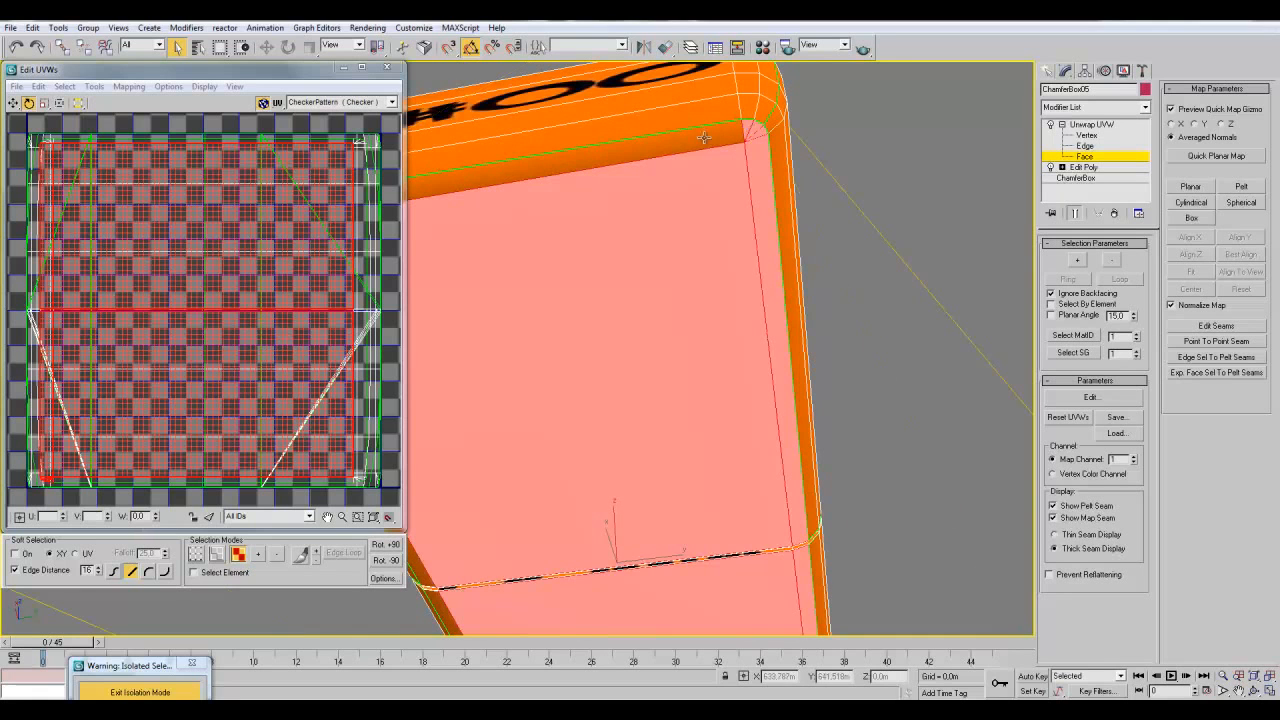
- Add the underside's second corner faces and the strip running across the groove's side to the selection
middle_click_drag(642, 260, 921, 240)
left_click(807, 145, "ctrl")
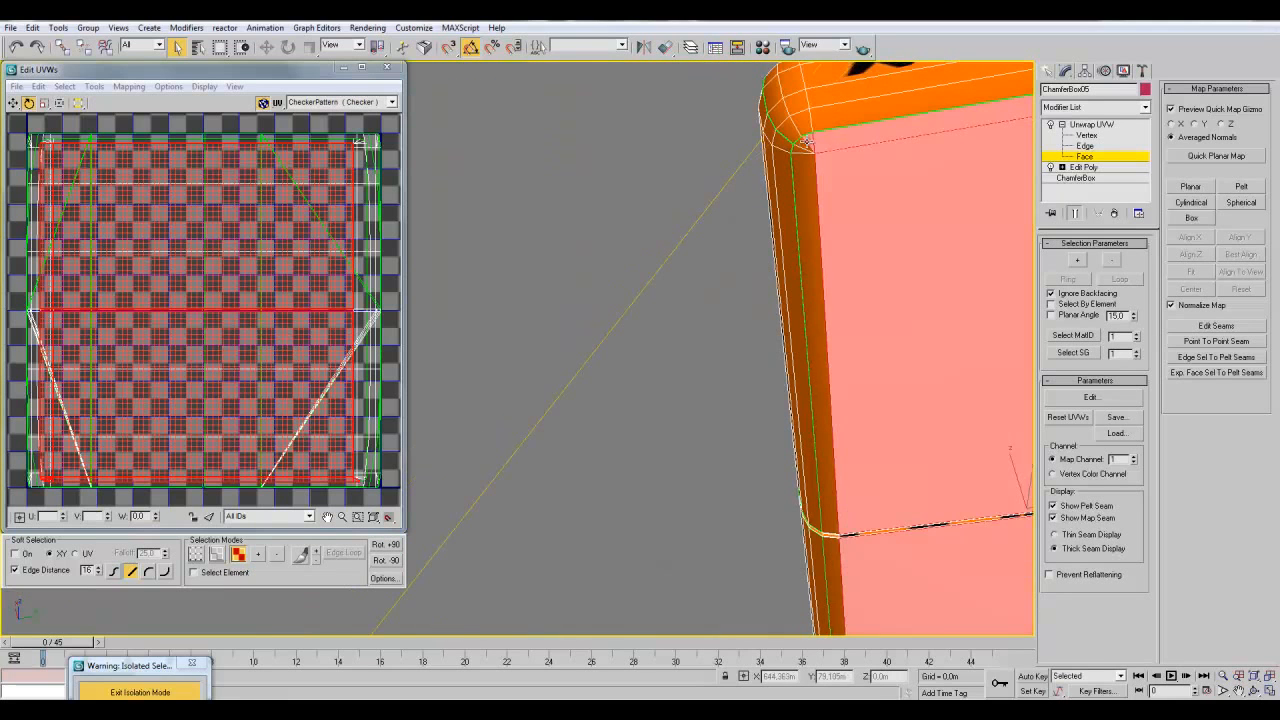
left_click(803, 163, "ctrl")
scroll(894, 368, "up", 1)
middle_click_drag(894, 368, 812, 131)
left_click(866, 375, "ctrl")
scroll(950, 464, "down", 1)
middle_click_drag(968, 610, 766, 230)
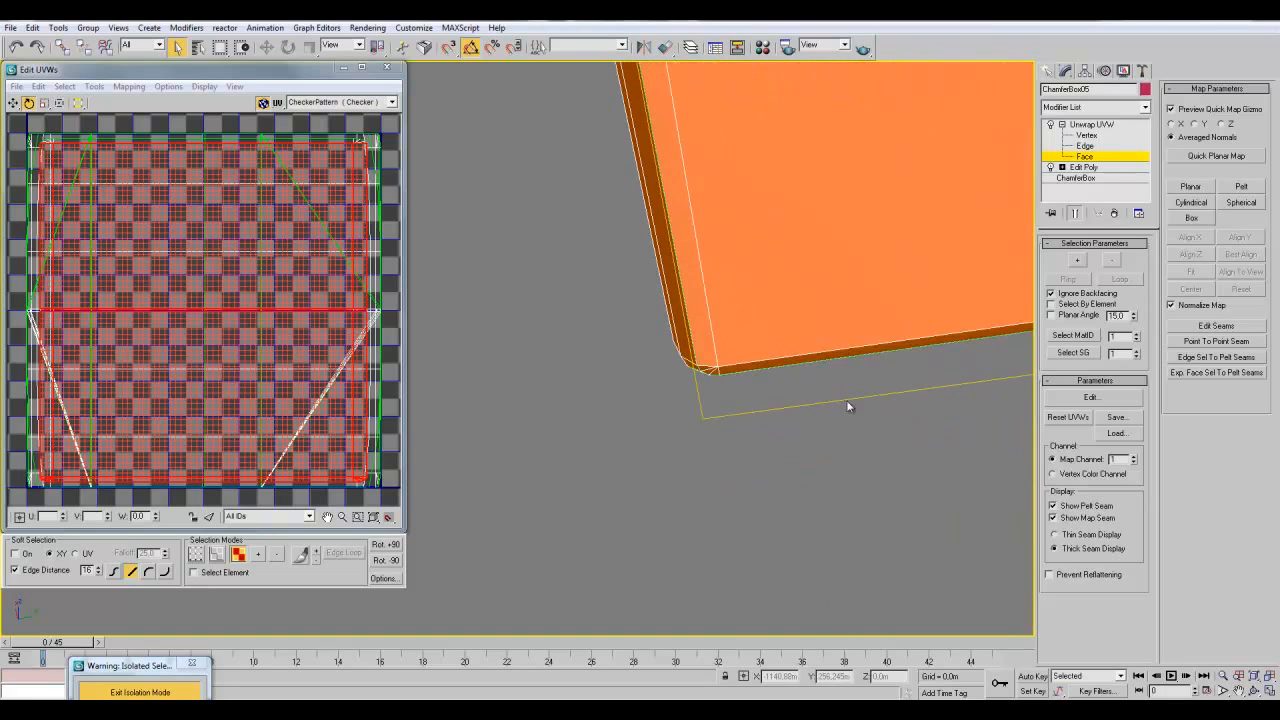
- Add the small rounded faces at the underside's far corner to the selection
scroll(988, 436, "up", 1)
middle_click_drag(991, 438, 873, 402)
scroll(700, 345, "up", 2)
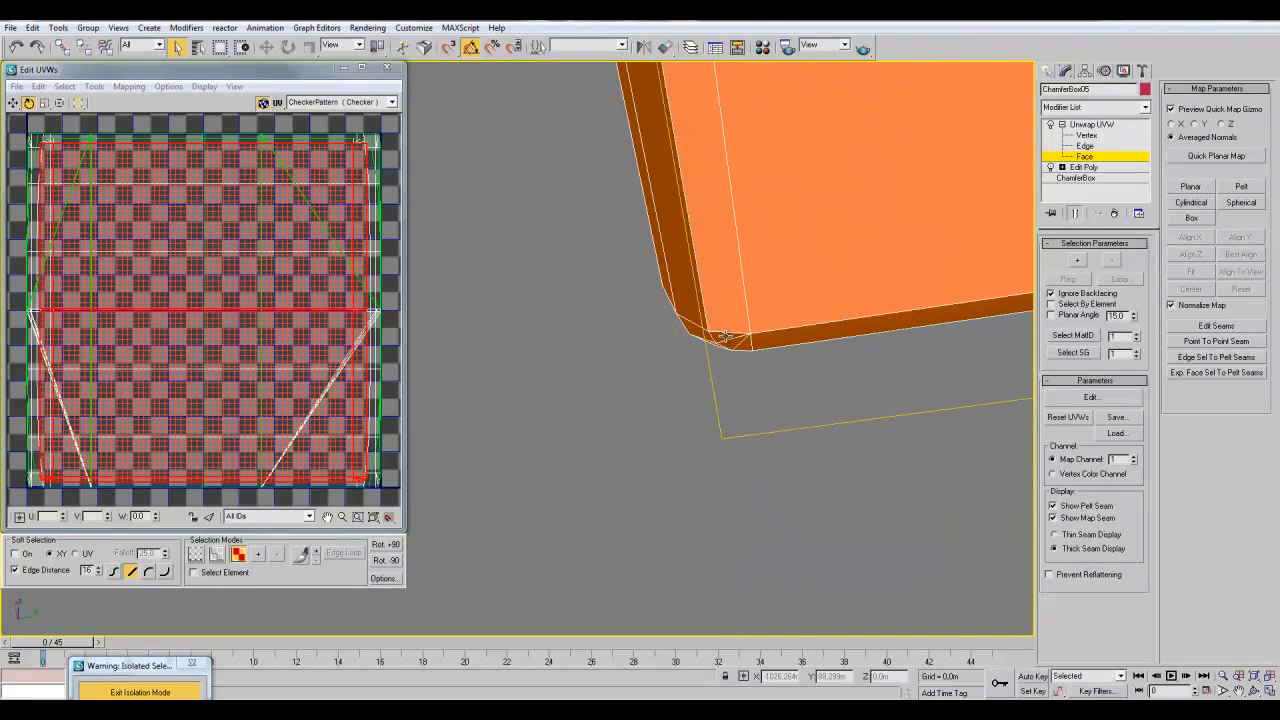
left_click(725, 337, "ctrl")
left_click(730, 343, "ctrl")
left_click(745, 345, "ctrl")
left_click(761, 343, "ctrl")
- Apply planar mapping aligned to Z and fitted to the selected underside faces, and rotate their UVs by 90 degrees
scroll(881, 343, "down", 1)
mouse_move(881, 341)
middle_mouse_down("alt")
mouse_move(800, 437)
mouse_move(786, 409)
mouse_move(631, 437)
mouse_move(735, 443)
mouse_move(912, 416)
mouse_move(878, 396)
mouse_move(720, 412)
mouse_move(650, 360)
mouse_move(580, 354)
mouse_move(1100, 343)
middle_mouse_up("alt")
left_click(1201, 187)
left_click(1198, 255)
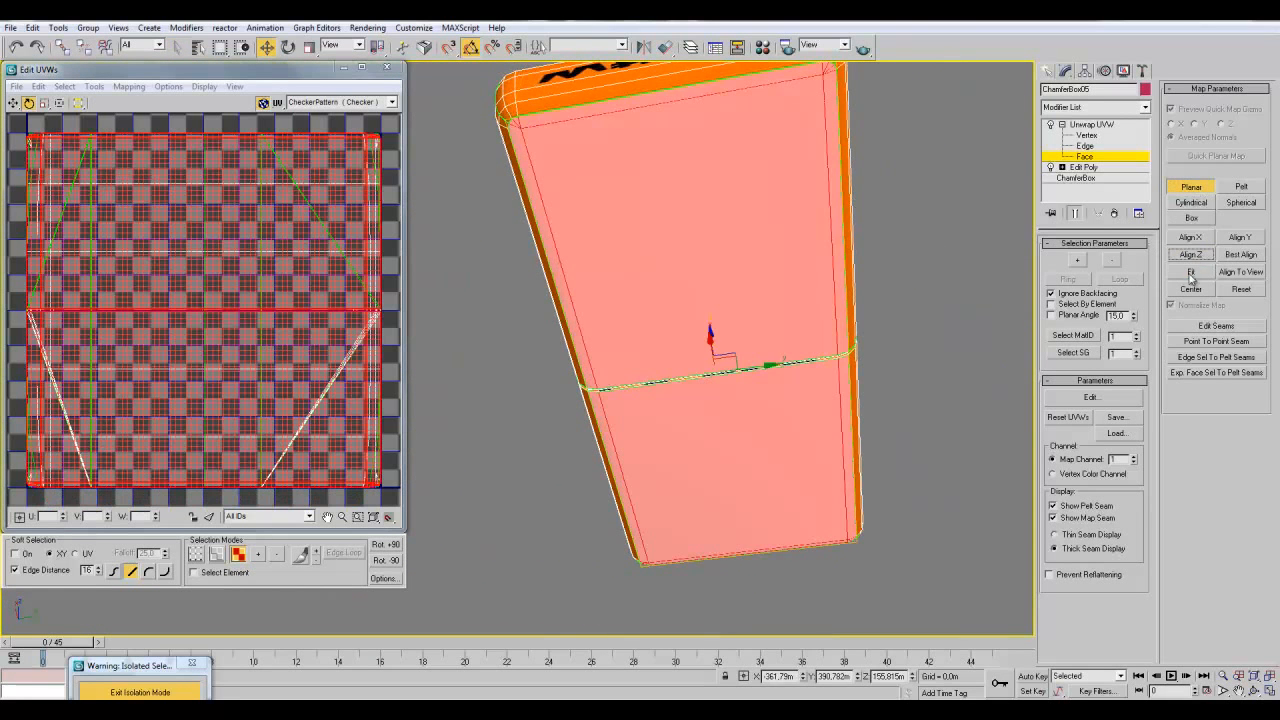
left_click(1192, 272)
middle_click_drag(932, 319, 894, 346)
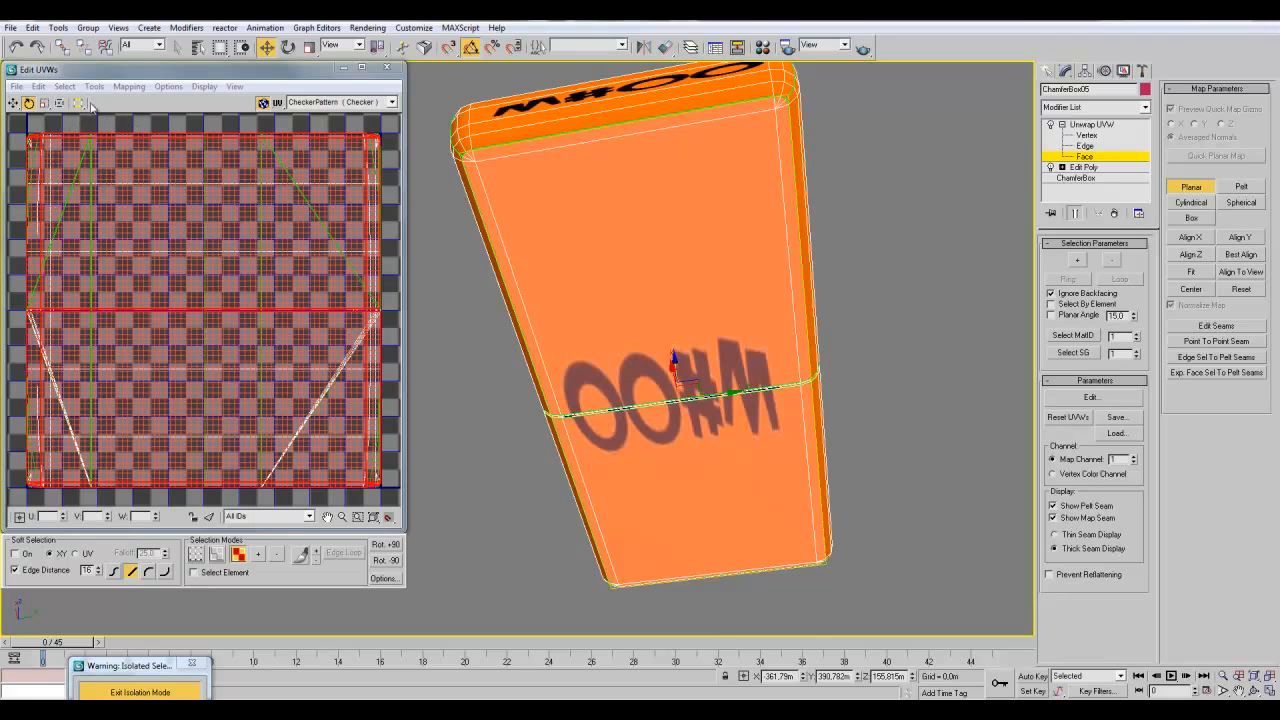
left_click(1204, 193)
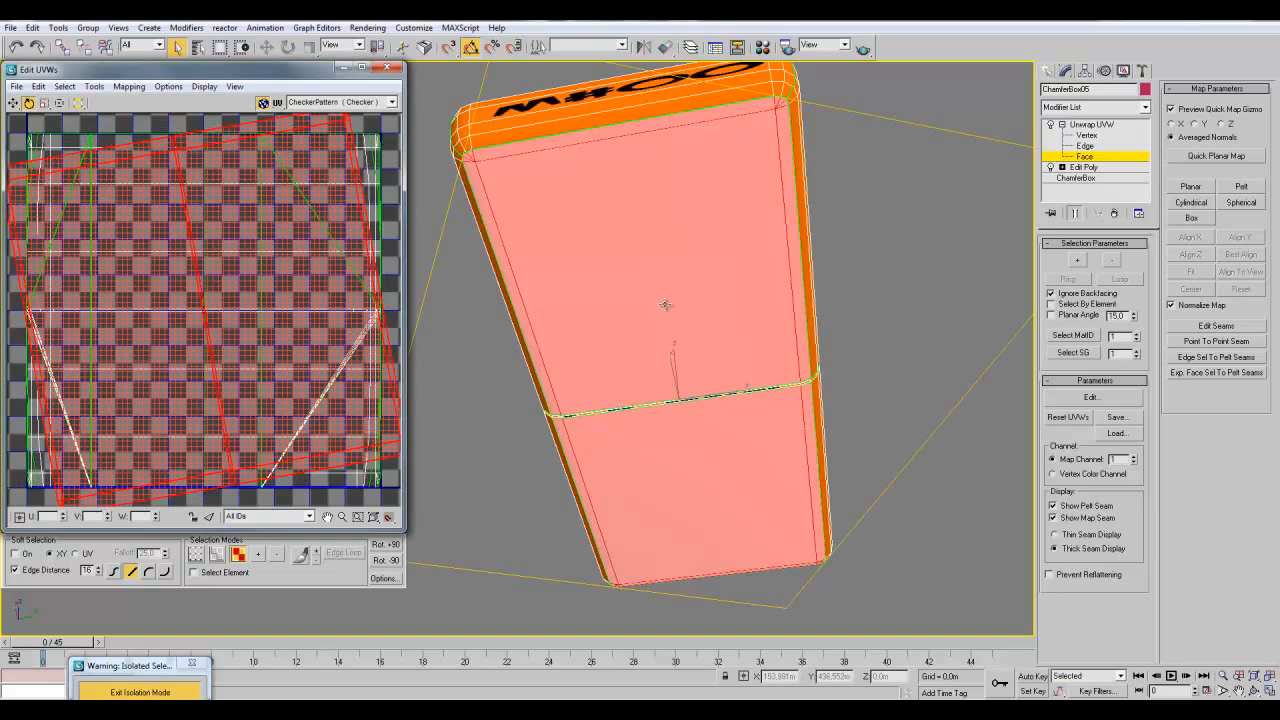
mouse_move(327, 181)
left_mouse_down()
mouse_move(333, 192)
mouse_move(326, 163)
left_mouse_up()
- Leave face sub-object level in the Unwrap UVW modifier and minimise the Edit UVWs window
middle_click_drag(645, 304, 1125, 128)
scroll(650, 316, "down", 4)
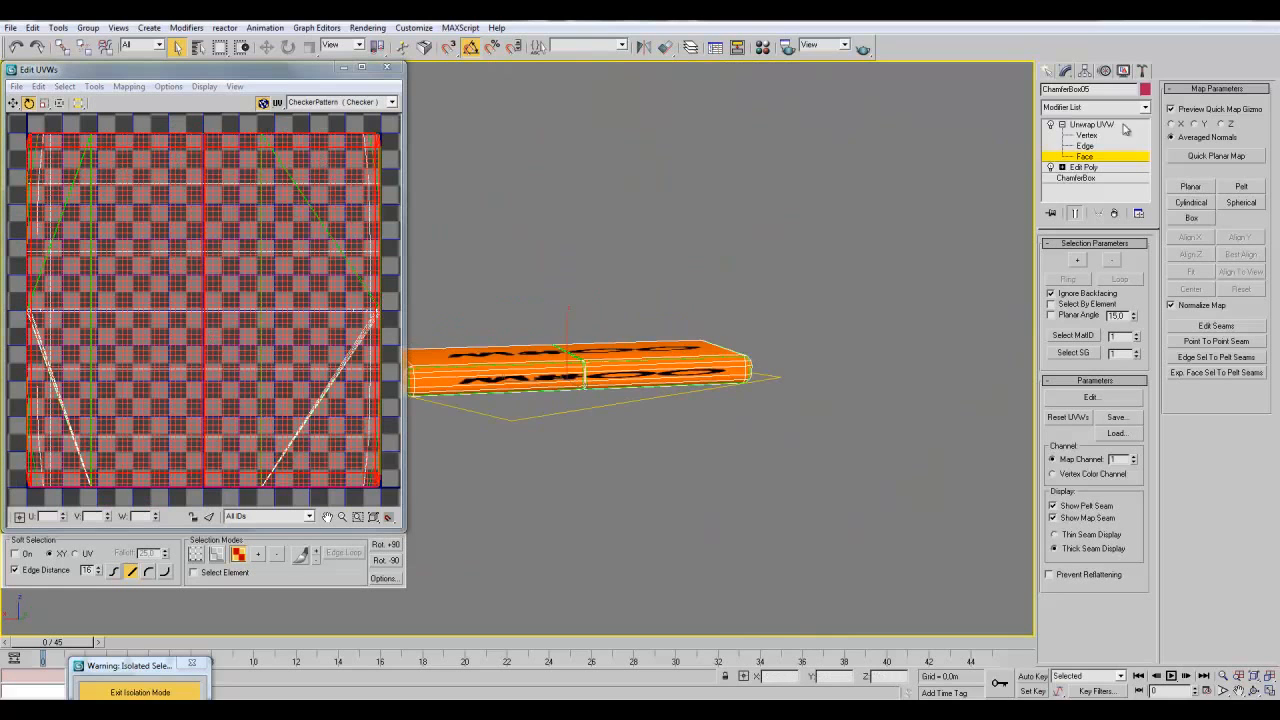
left_click(1078, 125)
left_click(1077, 126)
left_click(1062, 124)
left_click(1081, 125)
scroll(677, 452, "up", 4)
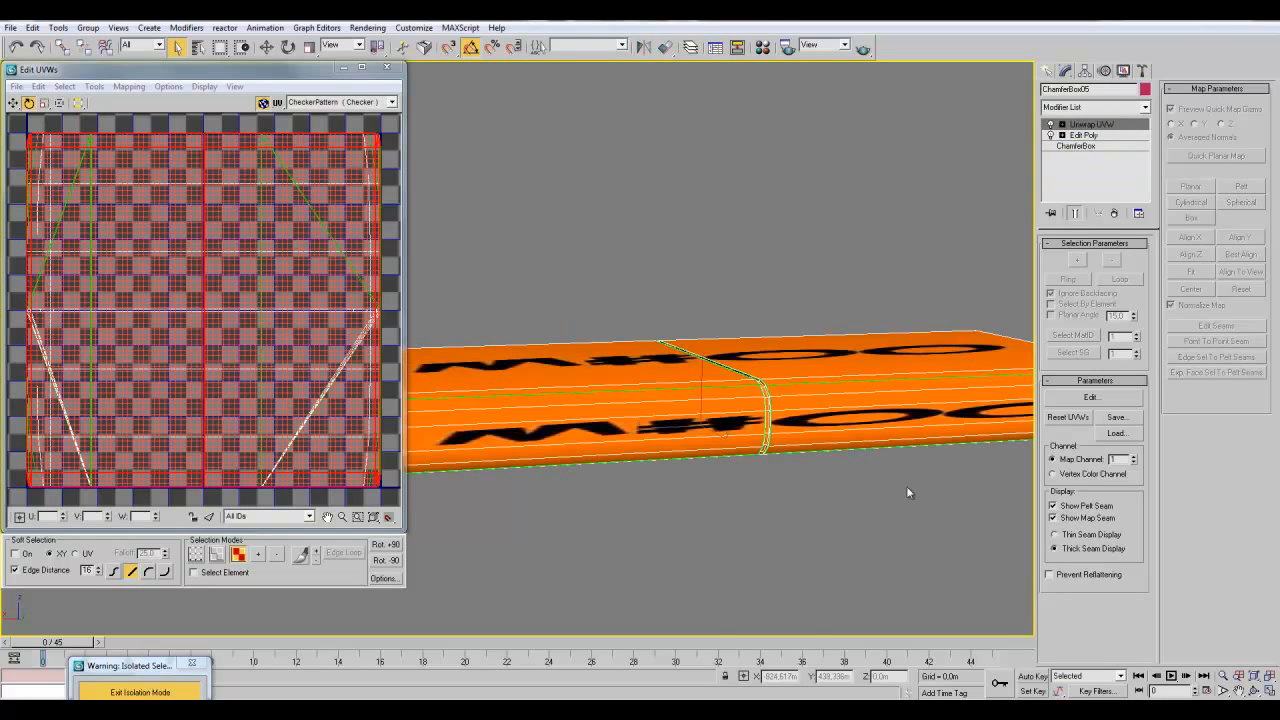
left_click(343, 67)
- Return to face level and select the groove's inner faces around the rounded upper edge of the long side
middle_click_drag(760, 372, 452, 372)
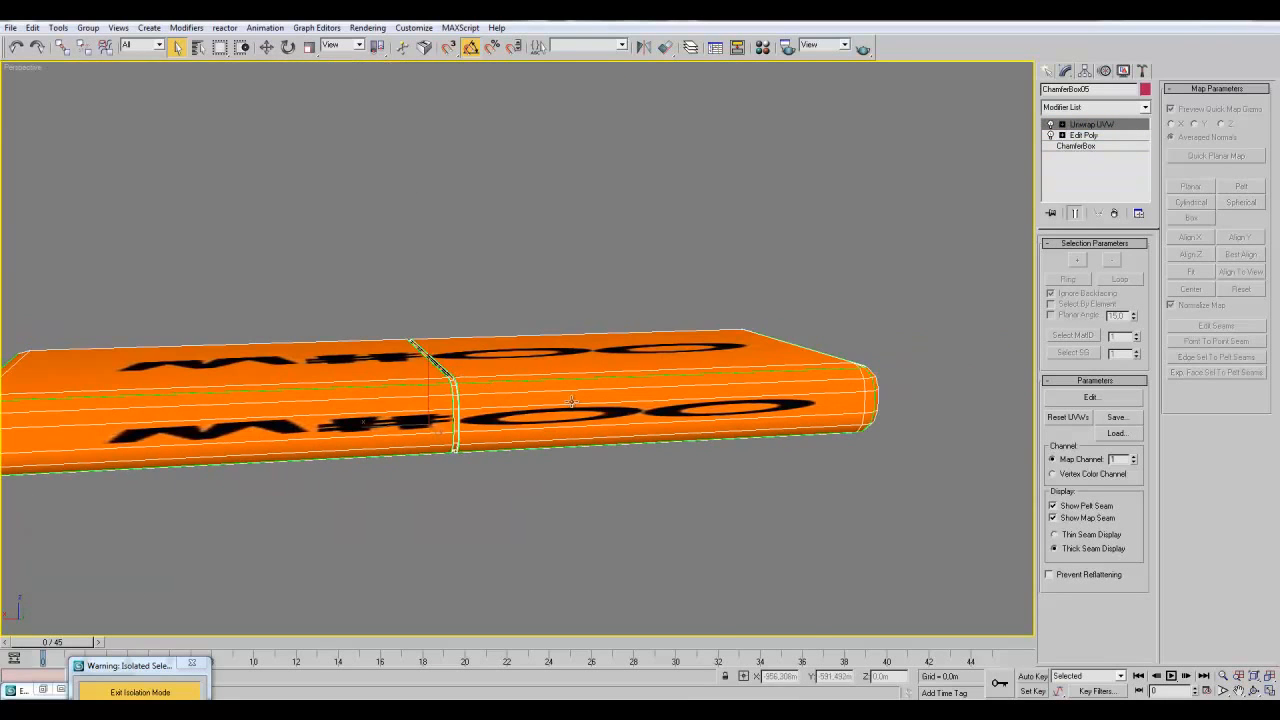
middle_click_drag(560, 401, 766, 438)
scroll(766, 439, "up", 4)
middle_click_drag(845, 504, 651, 504)
middle_click_drag(414, 424, 483, 474, "alt")
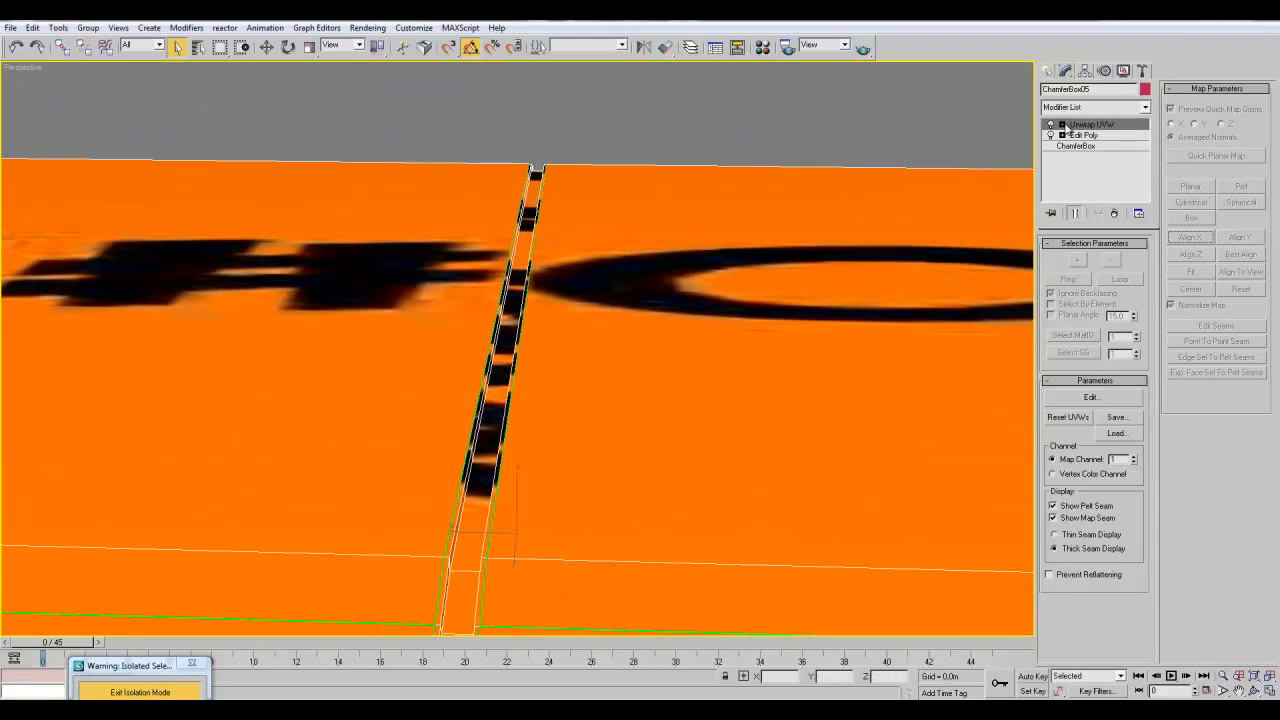
left_click(1062, 124)
left_click(1084, 156)
left_click(479, 411)
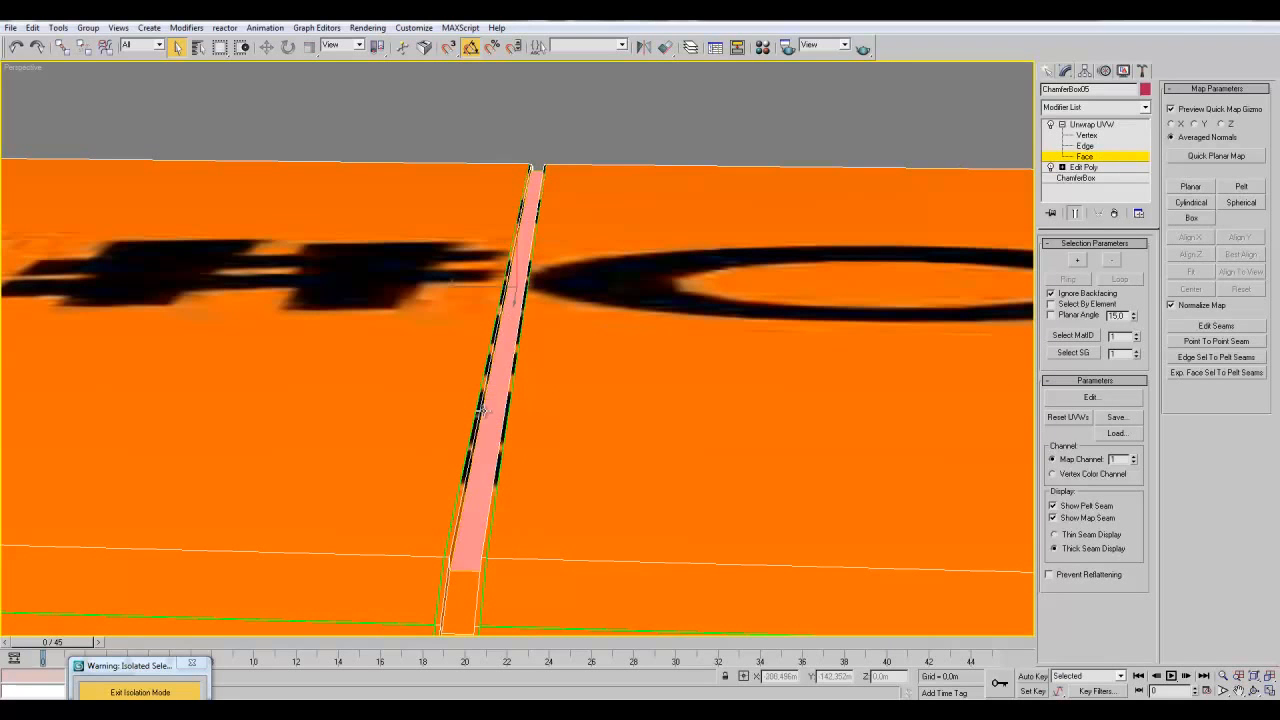
middle_click_drag(499, 451, 506, 421, "alt")
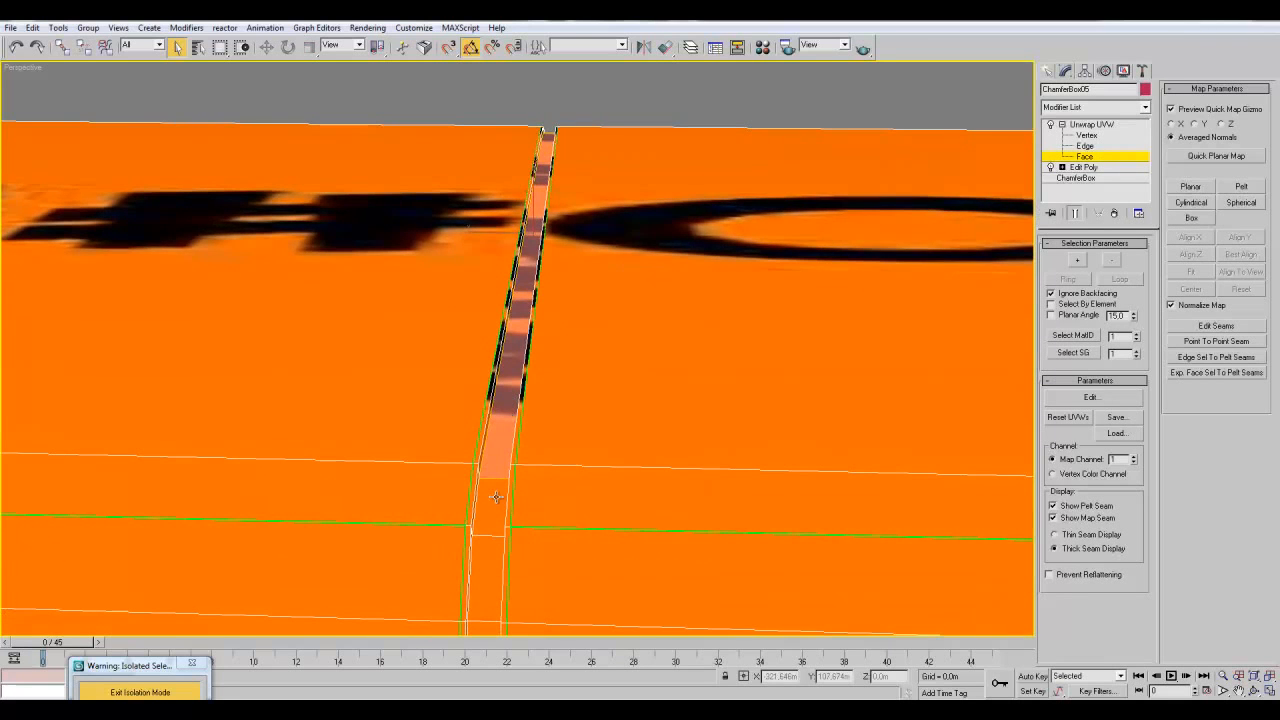
middle_click_drag(496, 497, 509, 337, "alt")
left_click(477, 169)
left_click(473, 216, "ctrl")
left_click(480, 280, "ctrl")
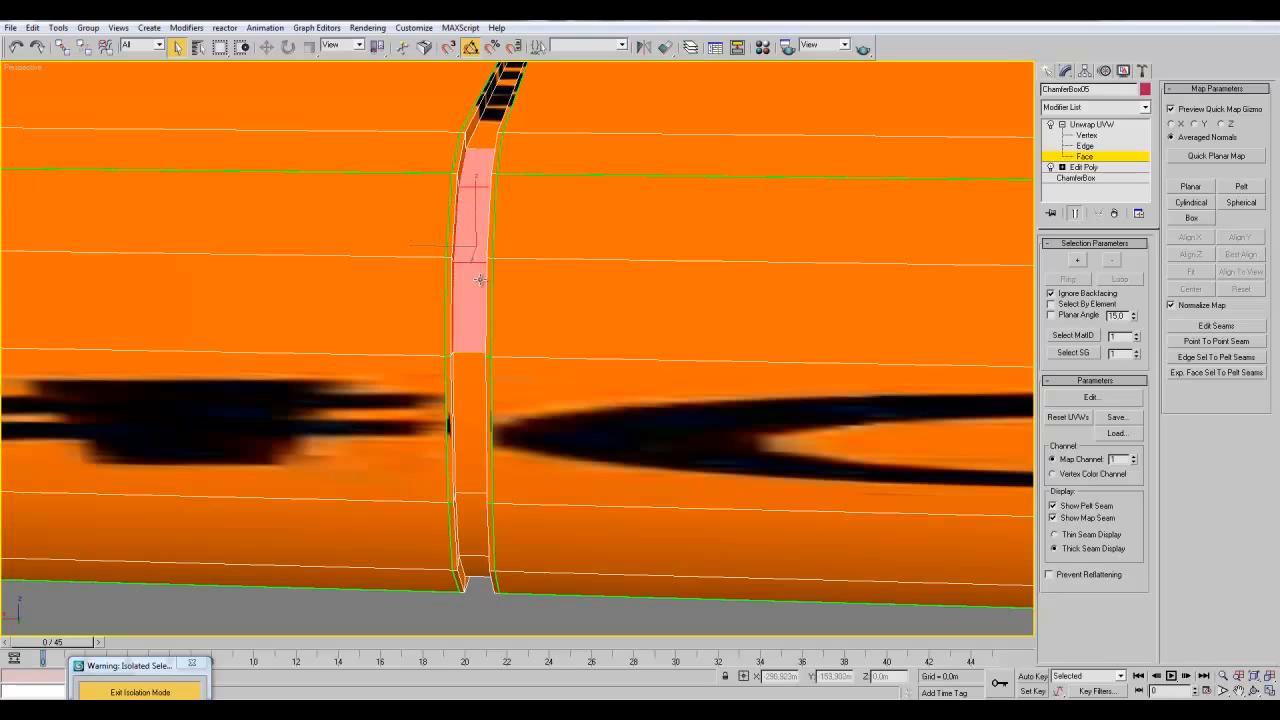
- Add the remaining front faces of the narrow groove strip, down to its lower rounded edge, to the face selection
left_click(476, 414, "ctrl")
left_click(471, 507, "ctrl")
middle_click_drag(536, 504, 559, 413, "alt")
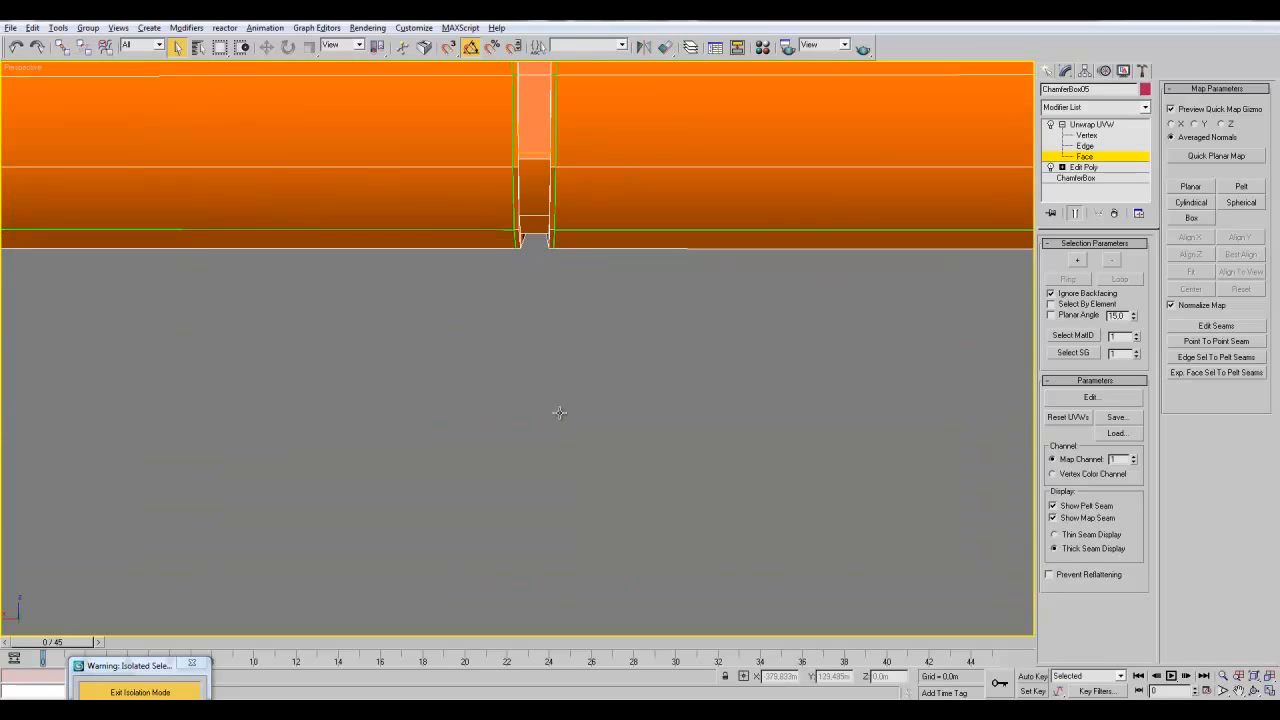
left_click(535, 207, "ctrl")
left_click(528, 228, "ctrl")
middle_click_drag(555, 292, 1079, 324, "alt")
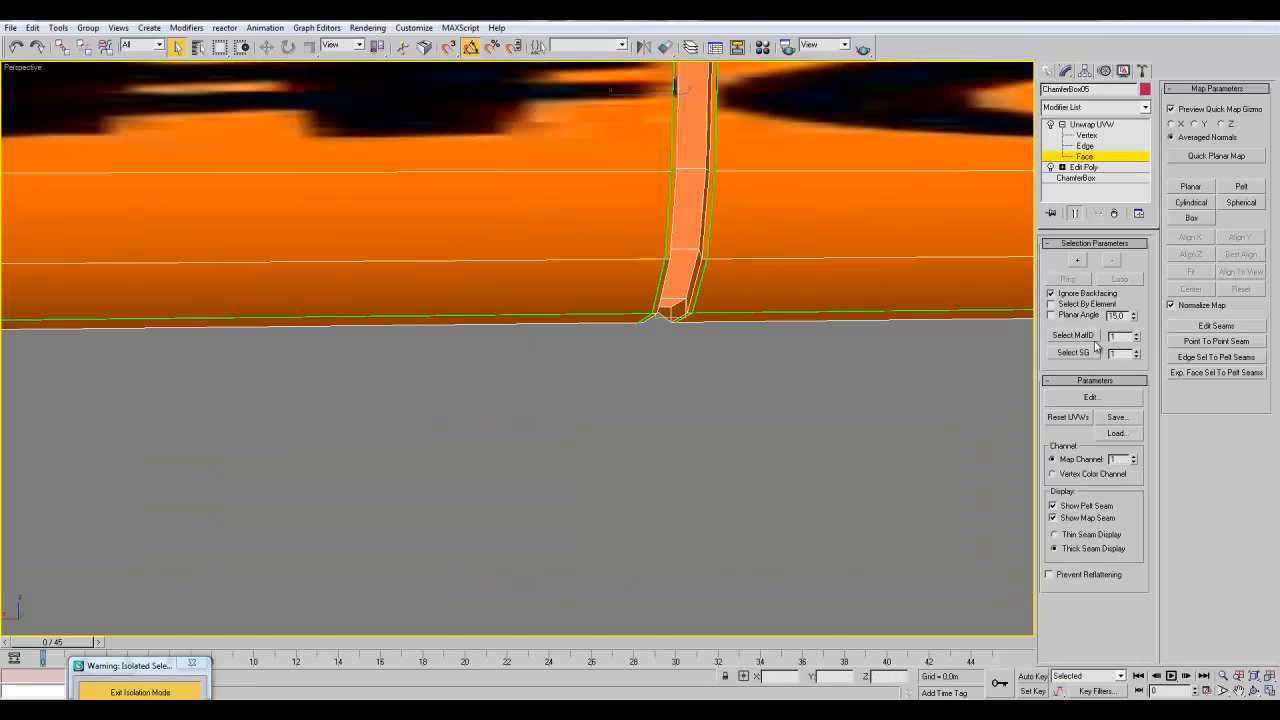
middle_click_drag(714, 340, 710, 428, "alt")
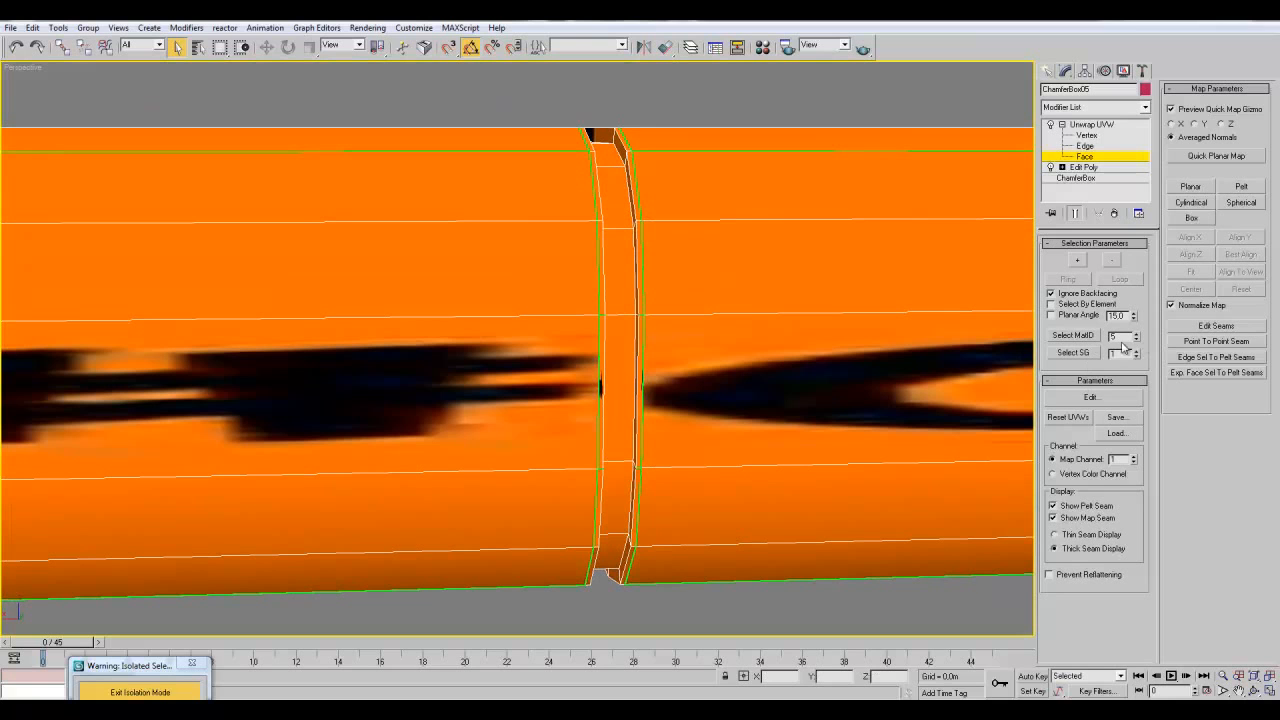
- Try a planar mapping with Best Align on the groove faces selected by material ID 3
middle_click_drag(900, 370, 669, 410, "alt")
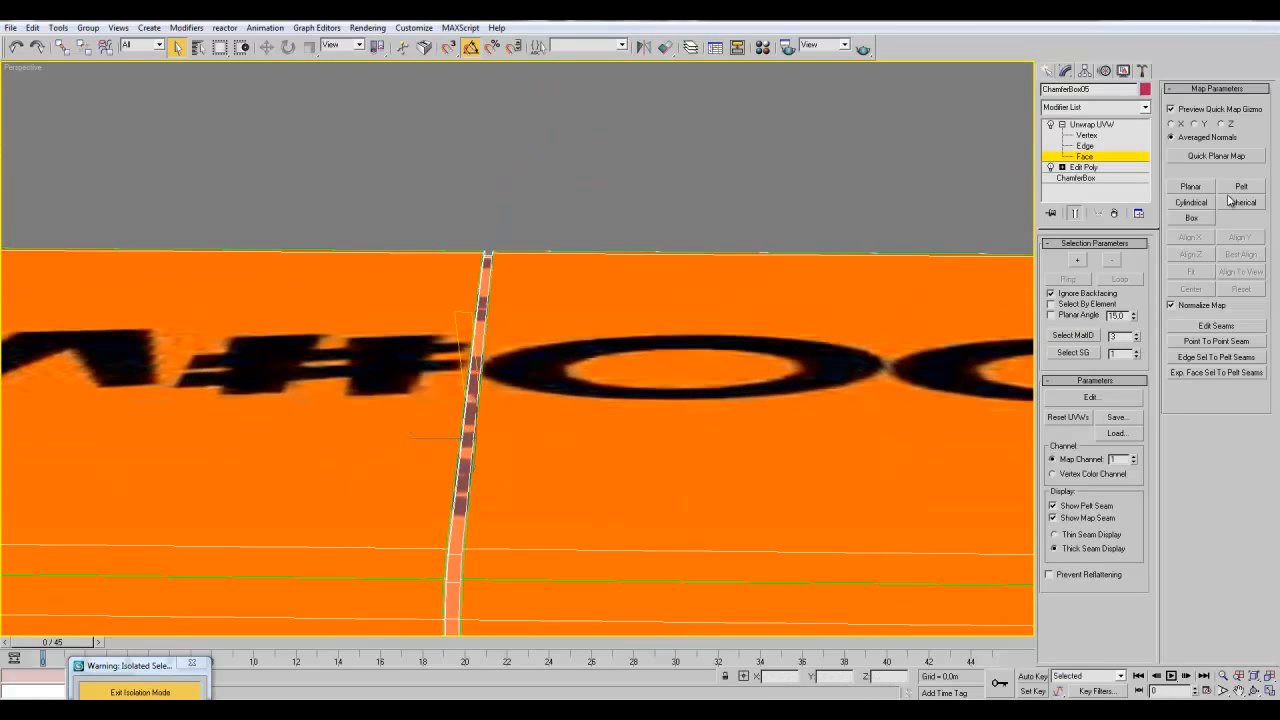
left_click(1191, 187)
left_click(1226, 259)
middle_click_drag(657, 332, 660, 306, "alt")
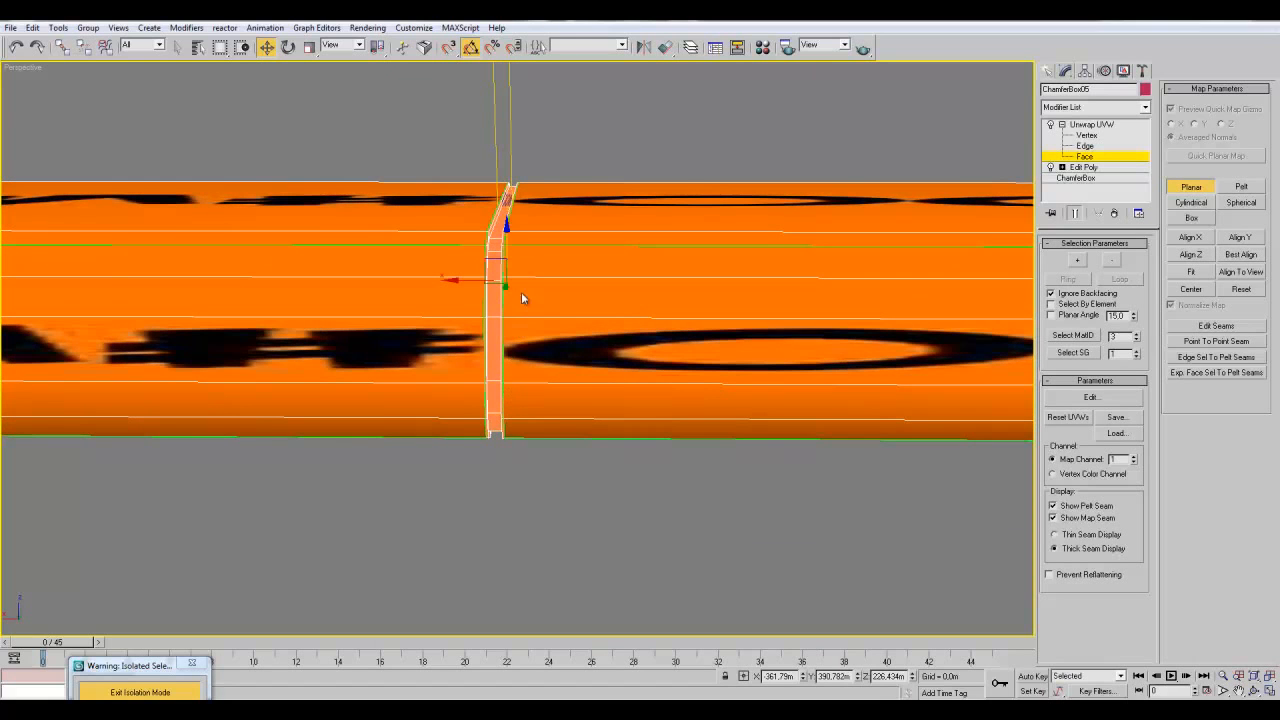
left_click(1198, 187)
middle_click_drag(600, 275, 555, 313, "alt")
middle_click_drag(843, 310, 659, 305, "alt")
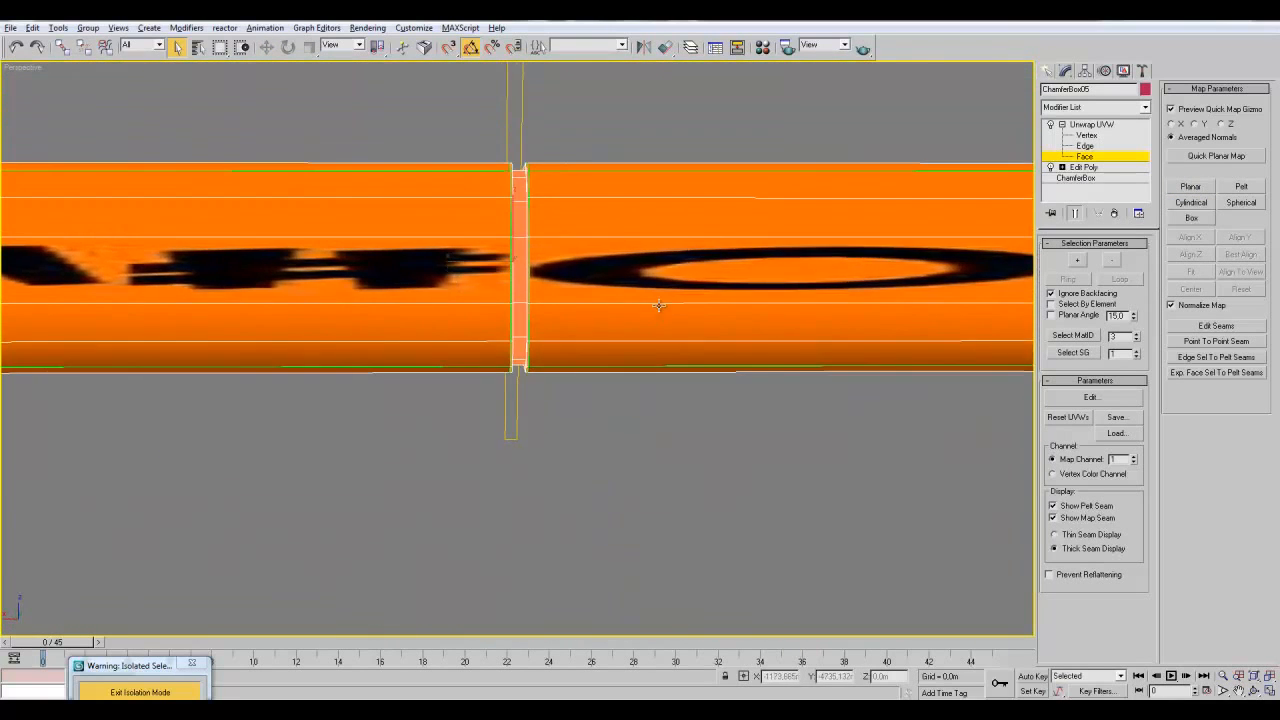
middle_click_drag(619, 236, 621, 261, "alt")
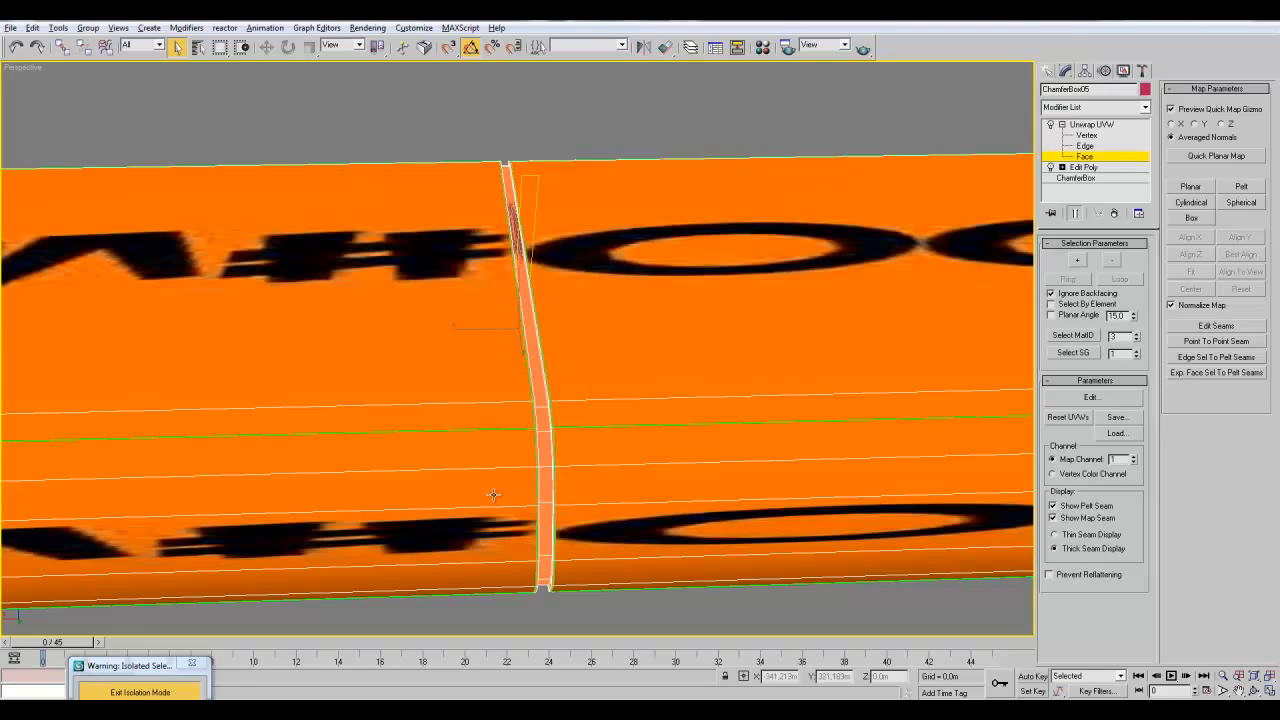
mouse_move(527, 318)
middle_mouse_down("alt")
mouse_move(506, 306)
mouse_move(522, 258)
mouse_move(514, 163)
mouse_move(520, 334)
mouse_move(514, 277)
mouse_move(526, 303)
middle_mouse_up("alt")
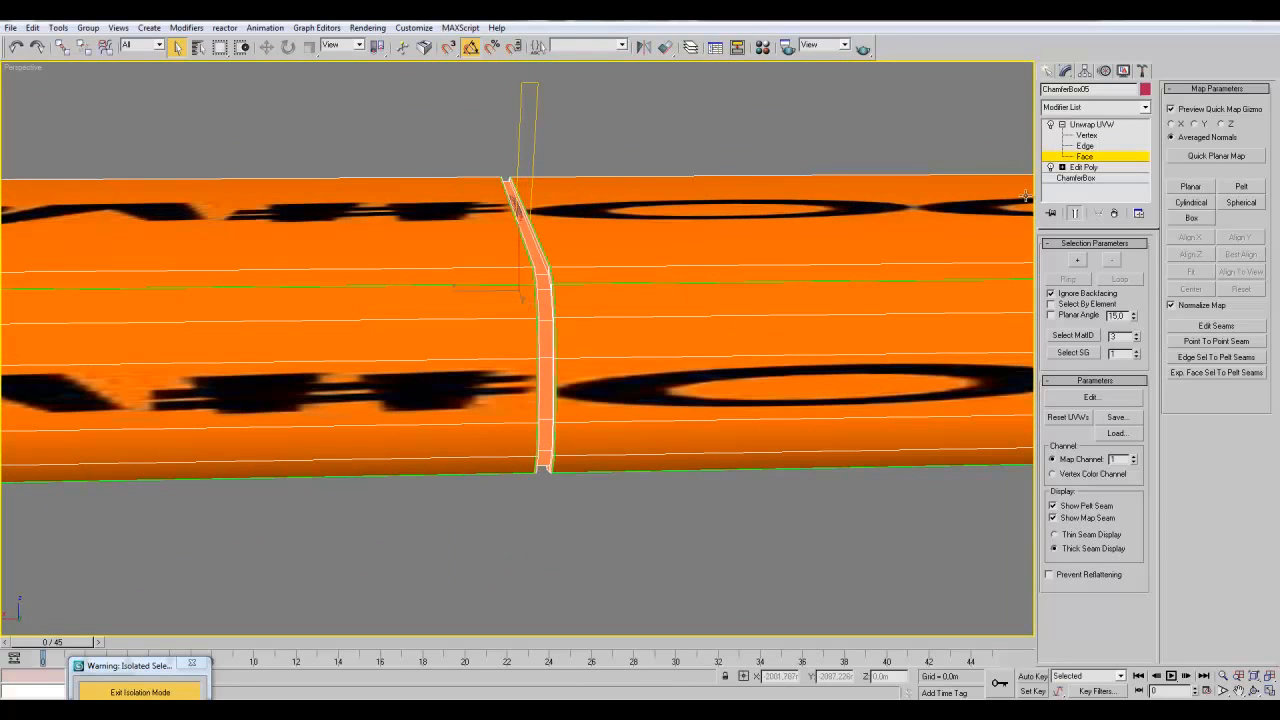
- Restart Face selection and select the floor faces along the groove's front side down to its lower rounded edge
left_click(1085, 157)
scroll(530, 307, "up", 3)
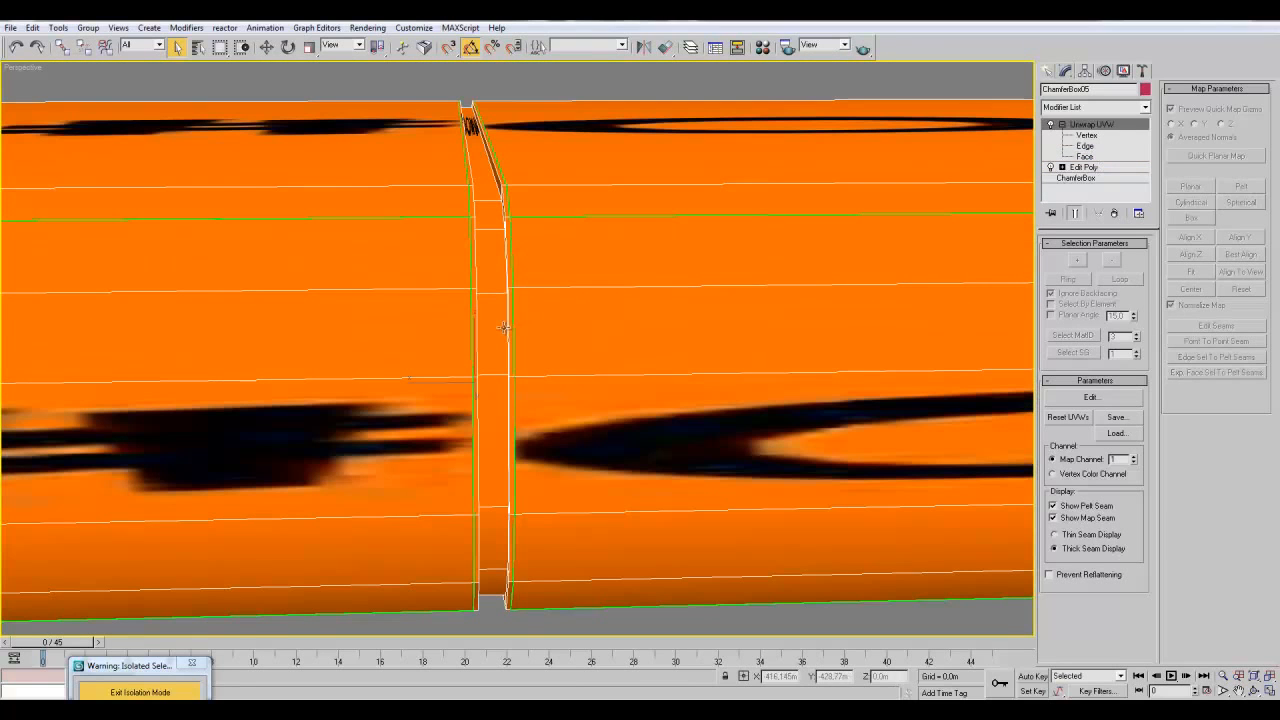
left_click(1110, 157)
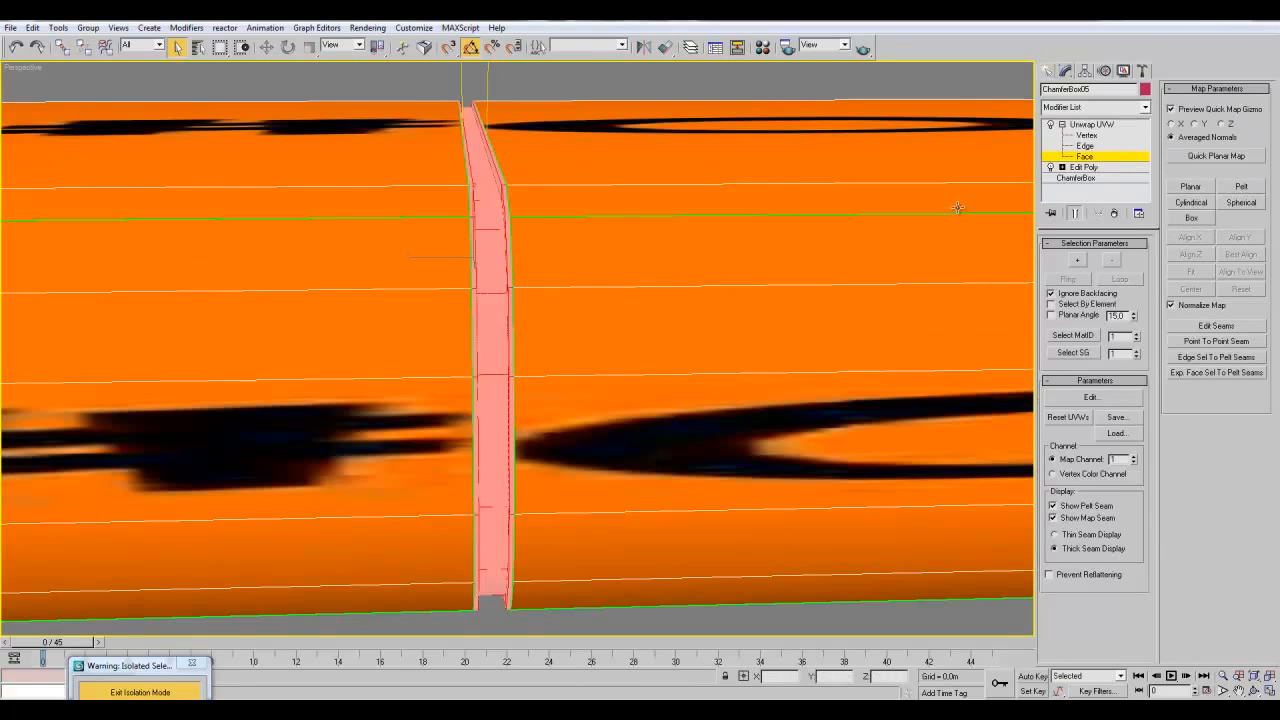
left_click(485, 232)
left_click(487, 223)
left_click(486, 262, "ctrl")
left_click(482, 313, "ctrl")
left_click(500, 400, "ctrl")
left_click(485, 528, "ctrl")
left_click(491, 582, "ctrl")
middle_click_drag(543, 523, 569, 417, "alt")
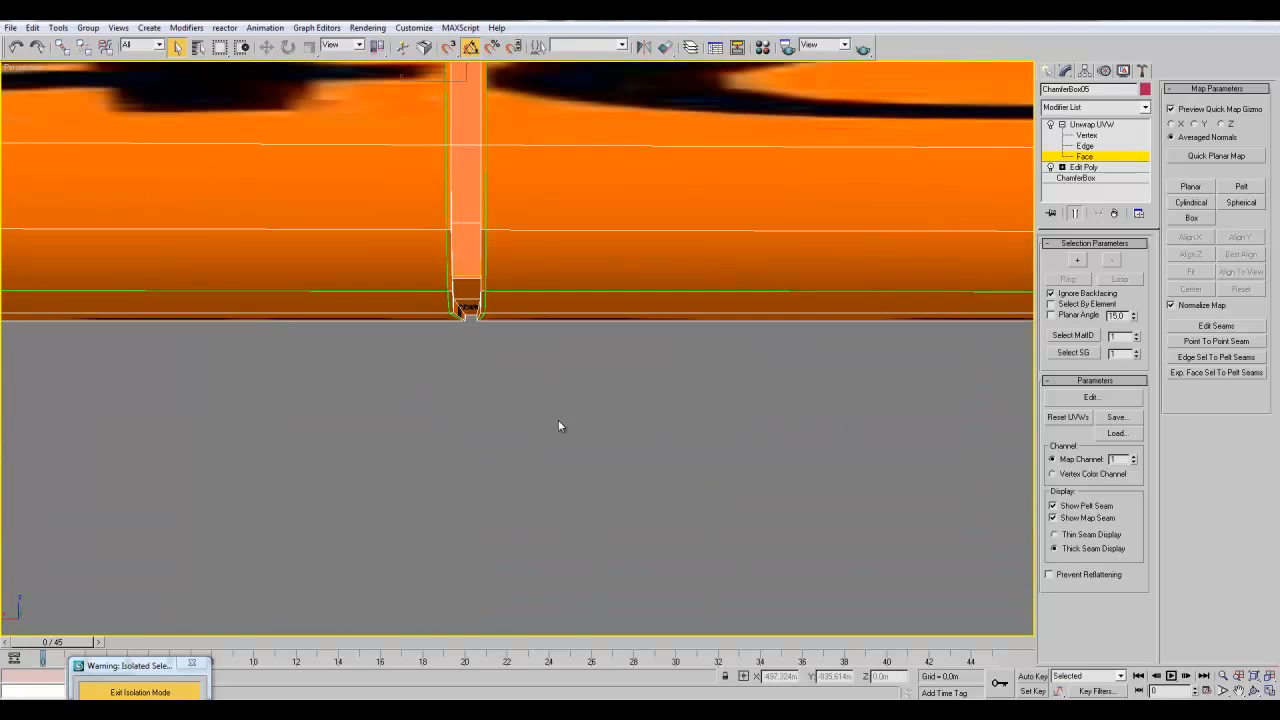
left_click(471, 284, "ctrl")
- Apply planar mapping to the selected front groove faces, aligned to X and fitted
scroll(468, 282, "down", 4)
middle_click_drag(490, 304, 515, 414)
left_click(1195, 189)
left_click(1208, 241)
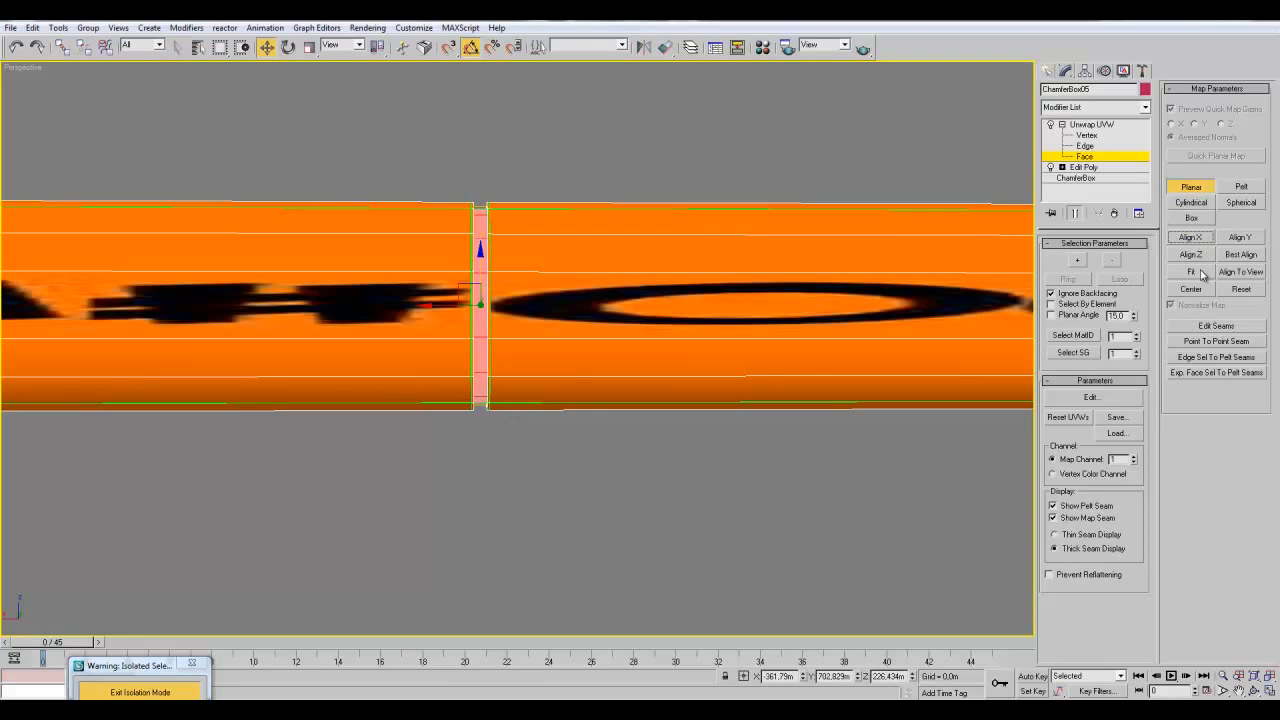
middle_click_drag(653, 341, 675, 355)
scroll(656, 364, "up", 5)
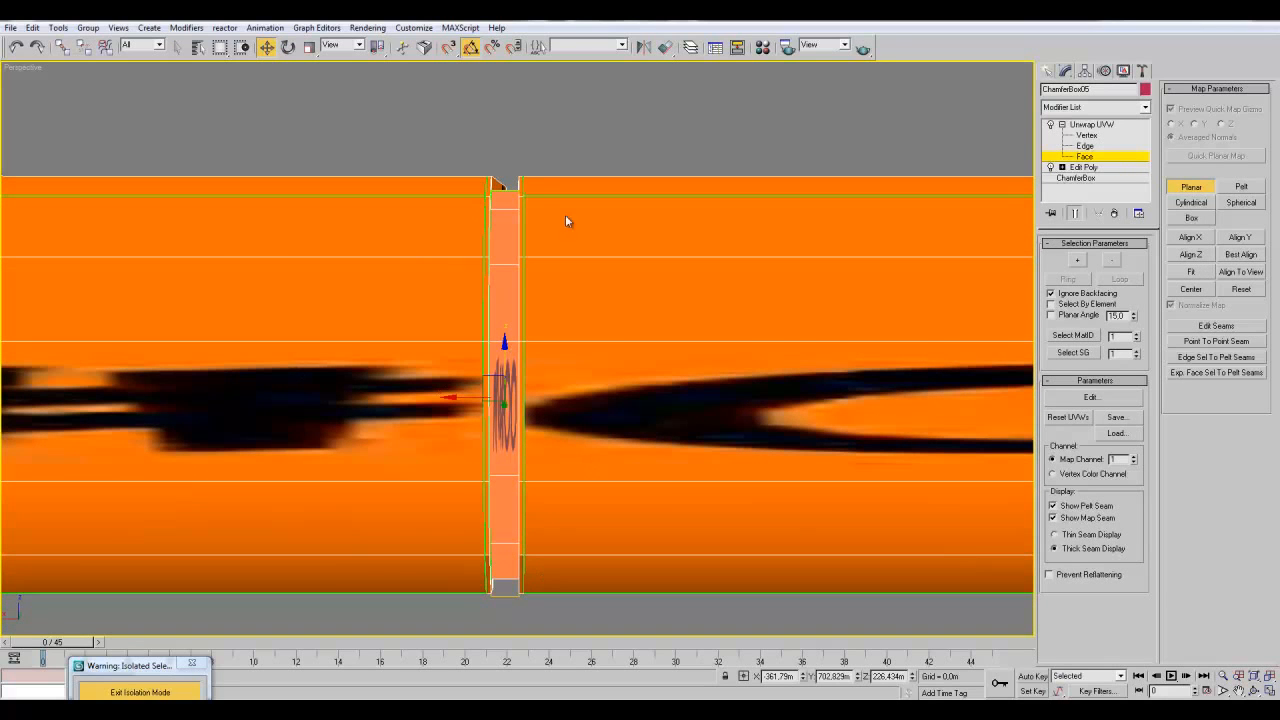
- Open the Edit UVWs editor, leave planar mapping and rotate the selected front-strip UVs by 90 degrees
left_click(1121, 404)
left_click(50, 690)
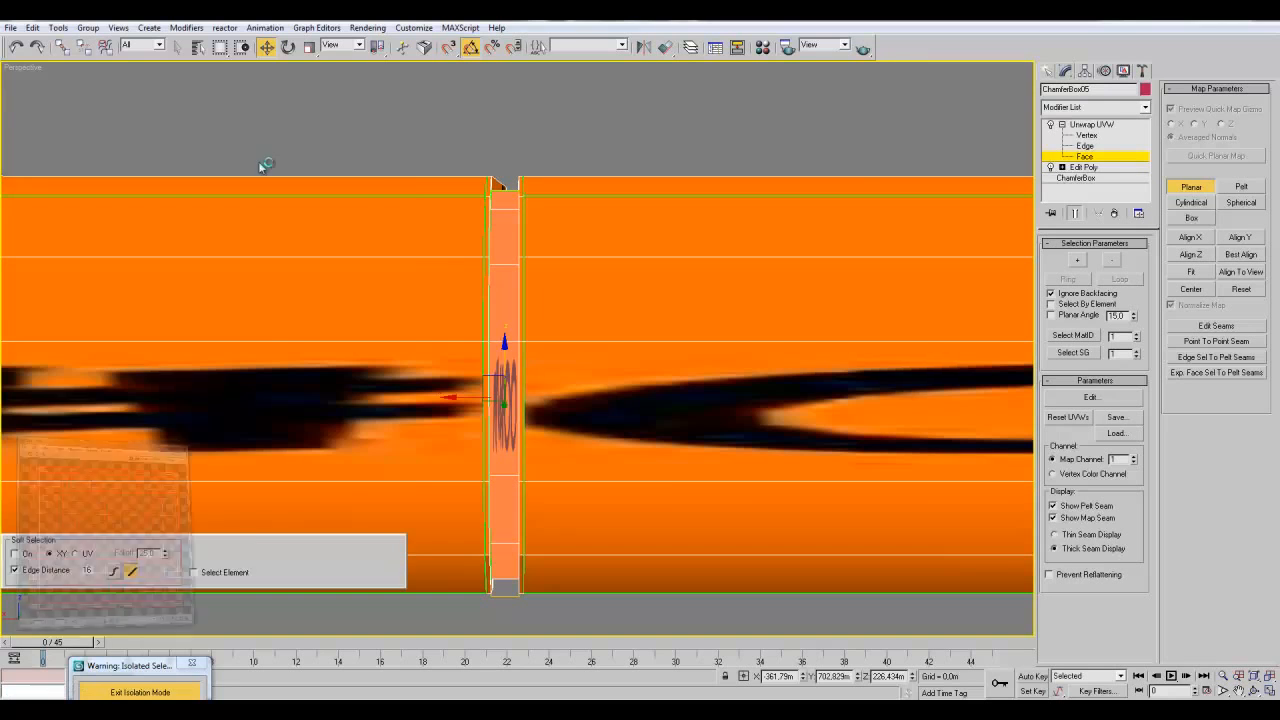
left_click(1188, 188)
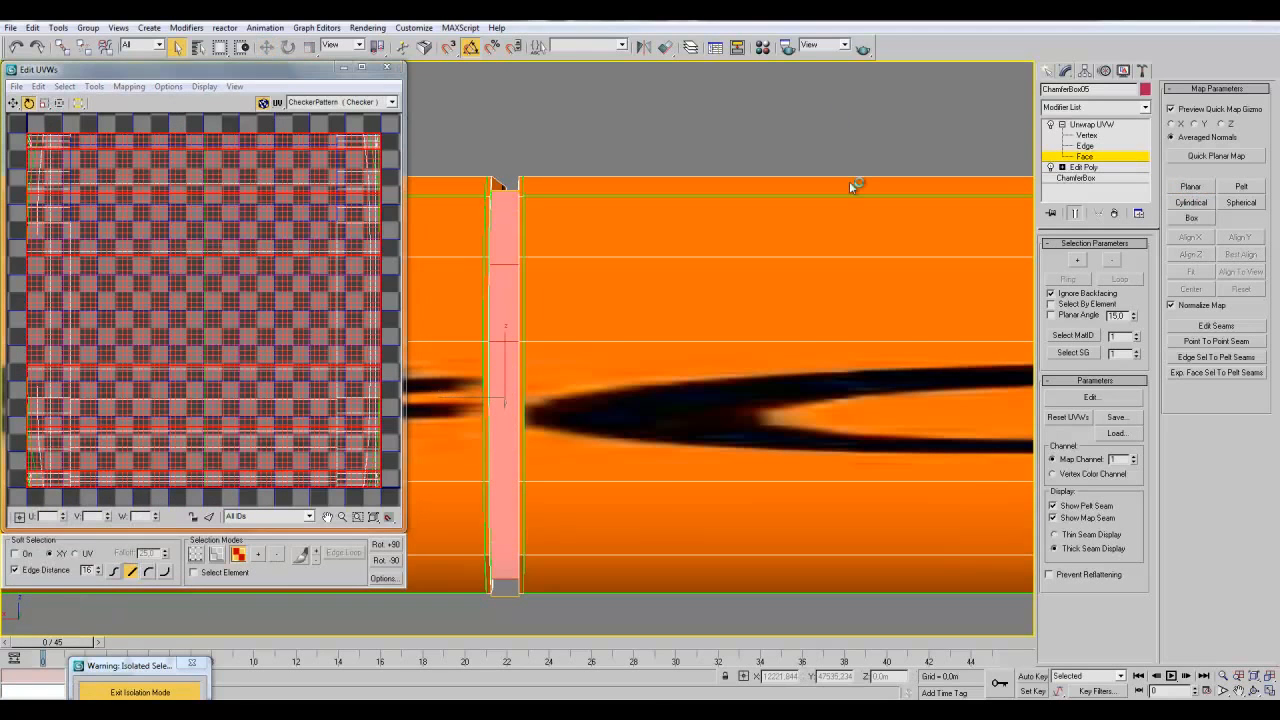
left_click_drag(59, 164, 59, 280)
- Select the groove's long floor face on the underside and give it a fitted planar mapping
middle_click_drag(528, 295, 575, 171)
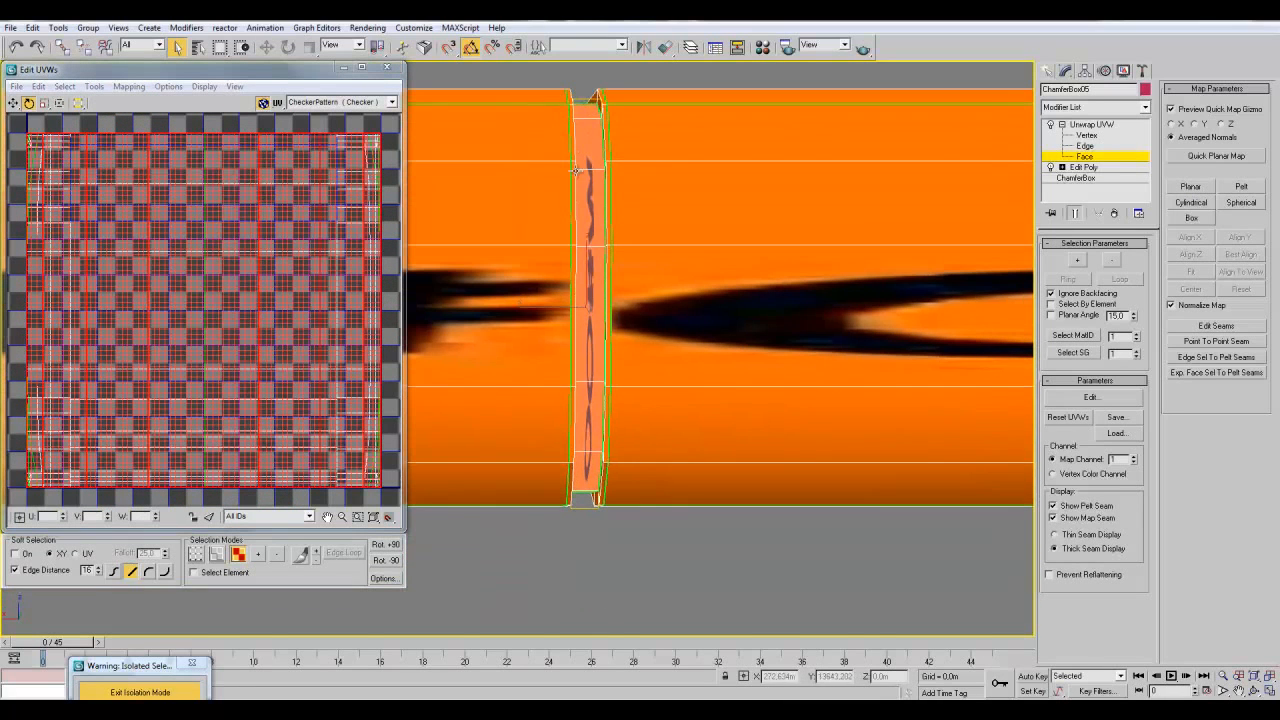
middle_click_drag(604, 402, 607, 366, "alt")
left_click(562, 258)
middle_click_drag(562, 258, 553, 313, "alt")
left_click(1210, 186)
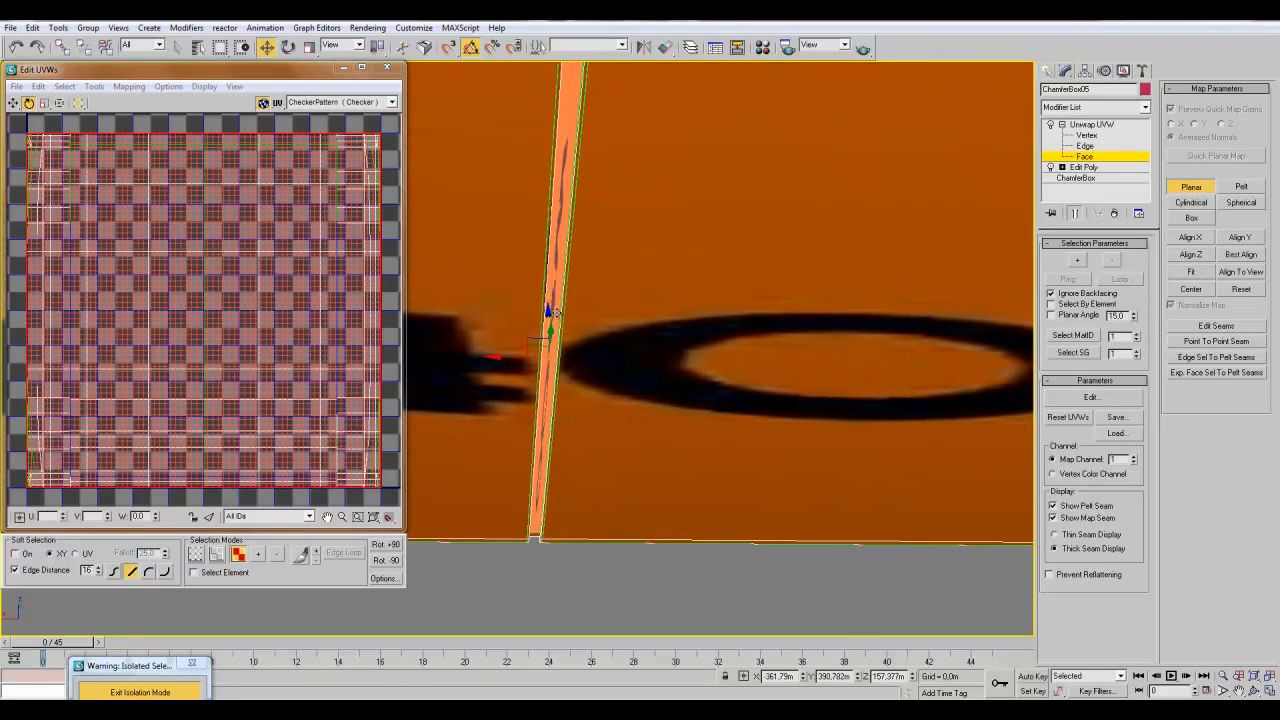
middle_click_drag(561, 438, 728, 355, "alt")
middle_click_drag(888, 340, 539, 417, "alt")
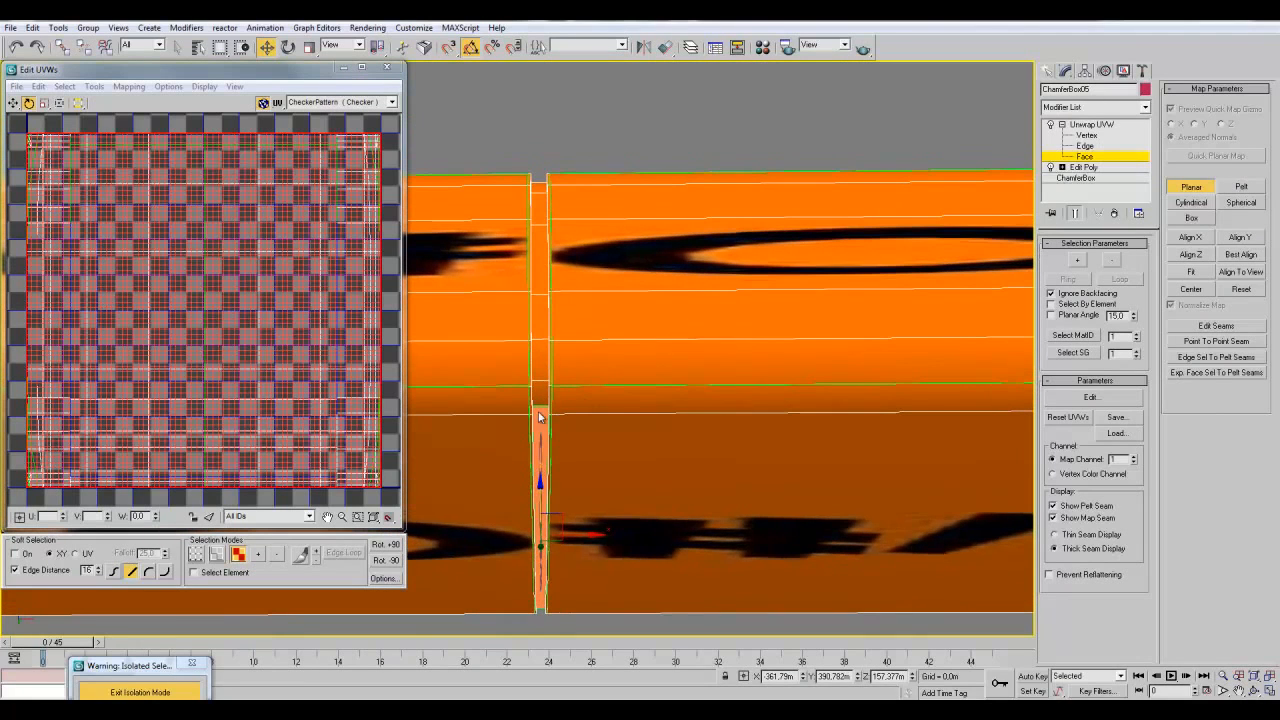
left_click(1191, 186)
- Select the groove floor faces running up the opposite side of the box
left_click(553, 411)
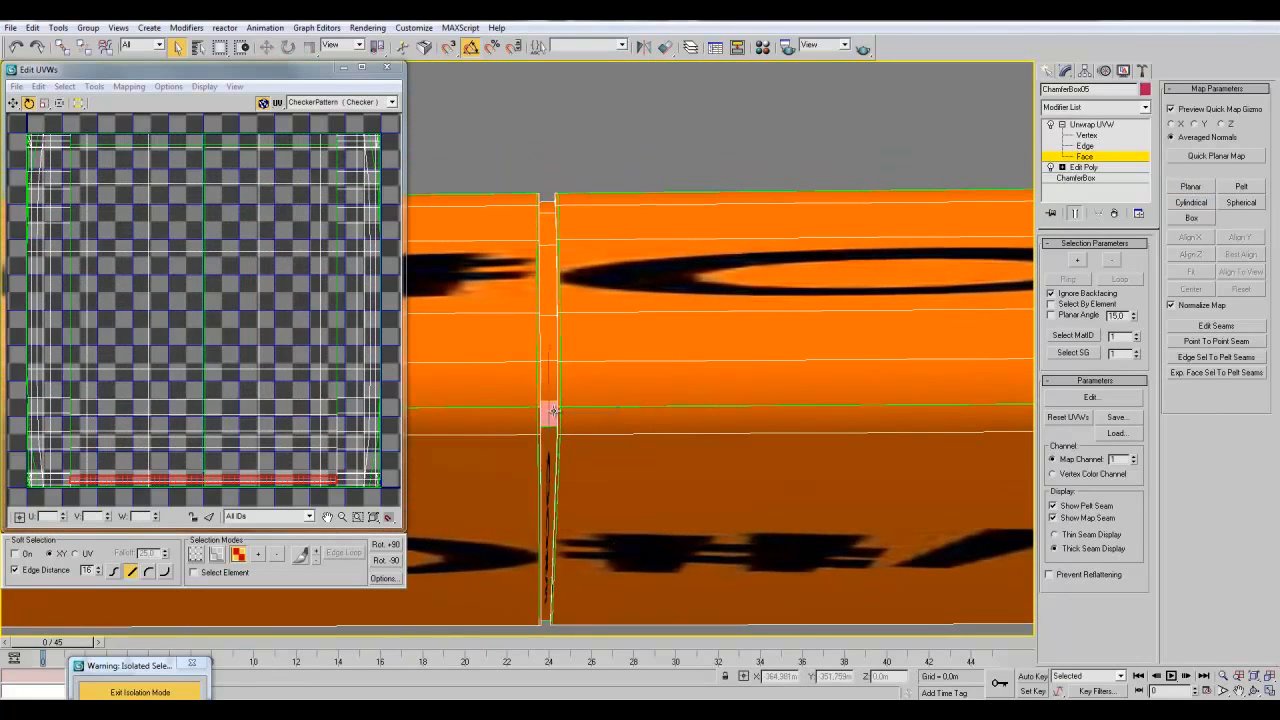
left_click(553, 339, "ctrl")
left_click(555, 284, "ctrl")
middle_click_drag(563, 256, 548, 399, "alt")
left_click(538, 449, "ctrl")
left_click(538, 418, "ctrl")
left_click(539, 389, "ctrl")
- Apply planar mapping to the selected opposite-side groove faces, aligned to X and fitted
middle_click_drag(622, 418, 715, 385, "alt")
left_click(1192, 187)
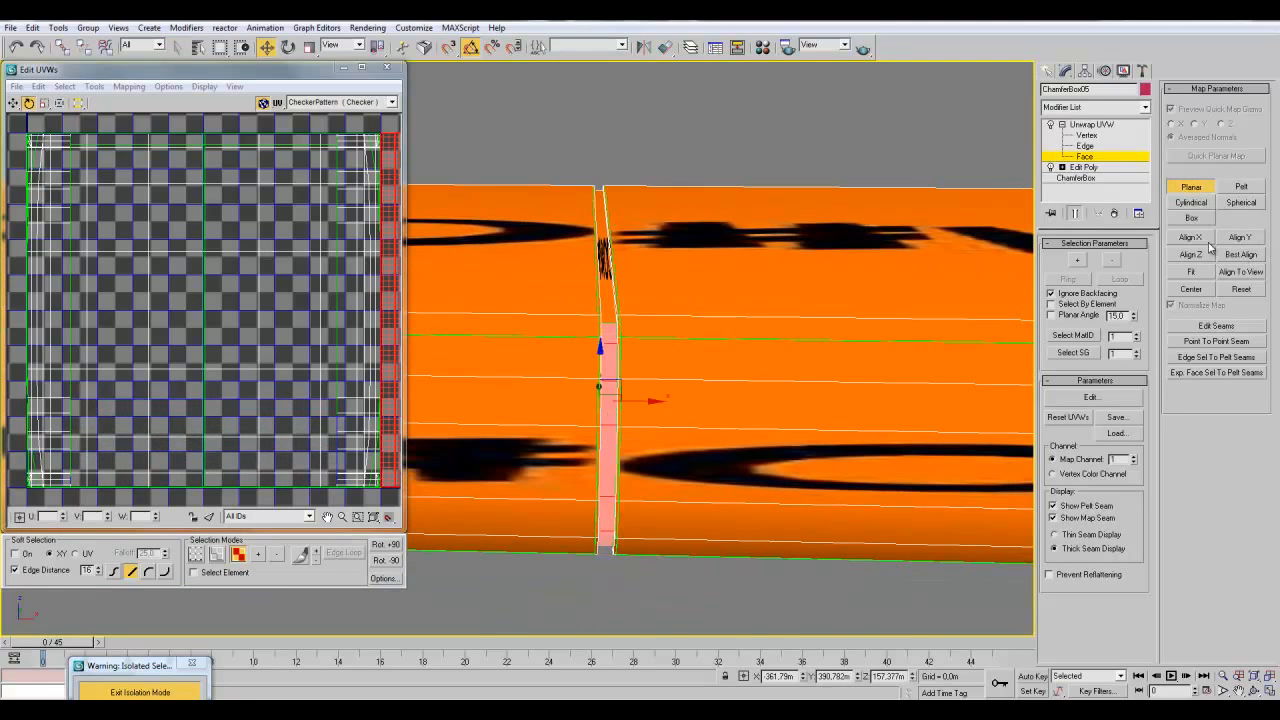
left_click(1208, 240)
left_click(1205, 272)
middle_click_drag(788, 325, 802, 296, "alt")
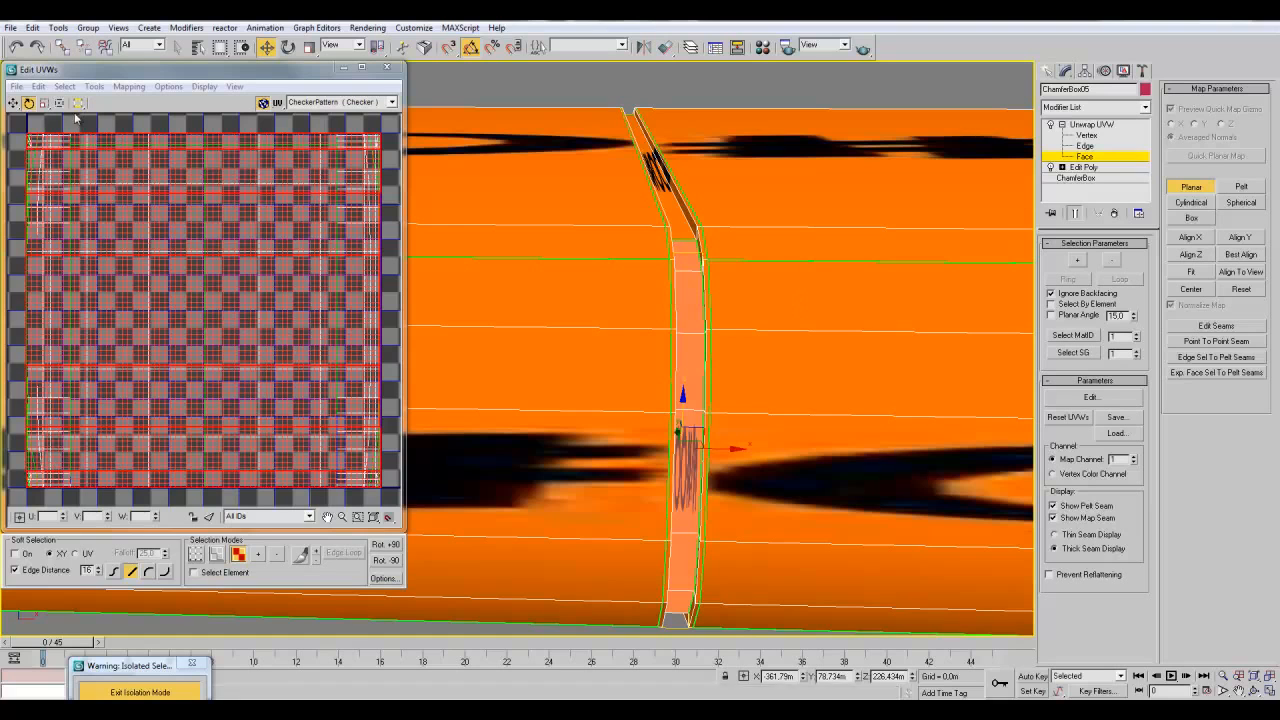
left_click(1197, 194)
left_click(1197, 194)
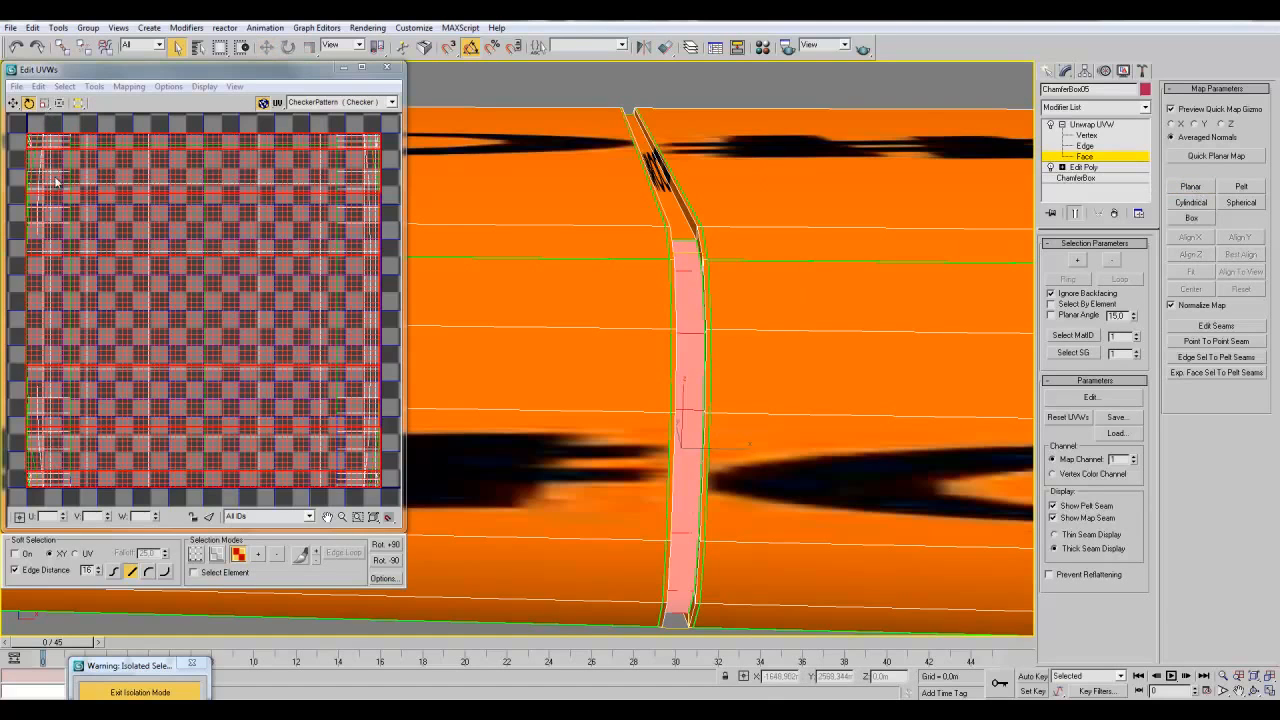
- Select the groove's long floor face on the top side and planar-map it, aligned to Z and fitted
middle_click_drag(700, 289, 668, 385)
left_click(683, 261)
left_click(1190, 188)
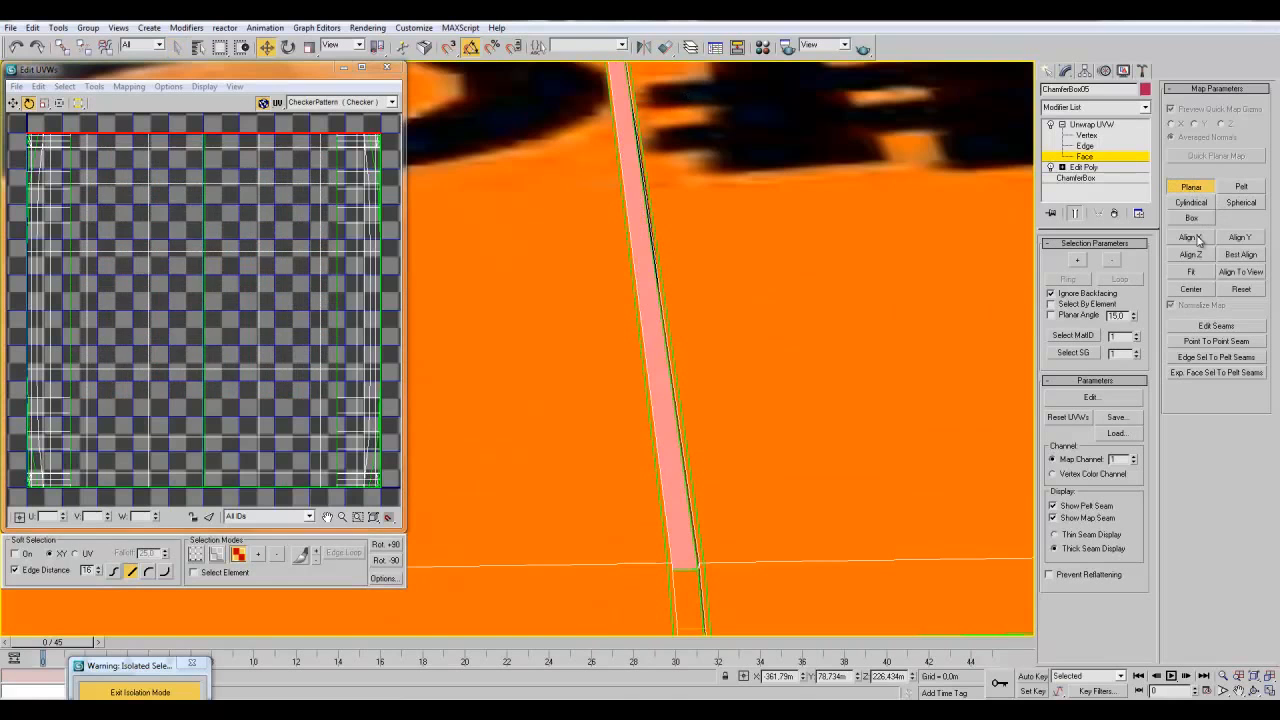
left_click(1190, 260)
left_click(1190, 271)
middle_click_drag(746, 234, 673, 322)
scroll(675, 323, "down", 2)
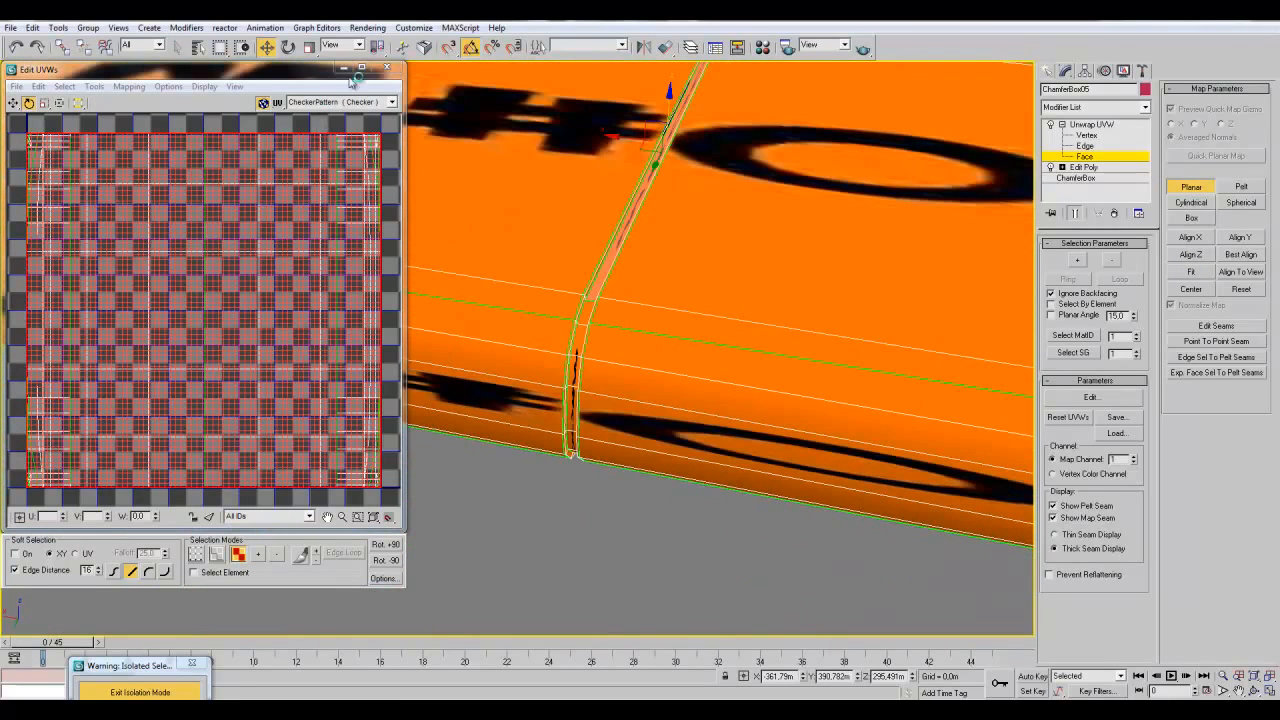
middle_click_drag(709, 224, 631, 316)
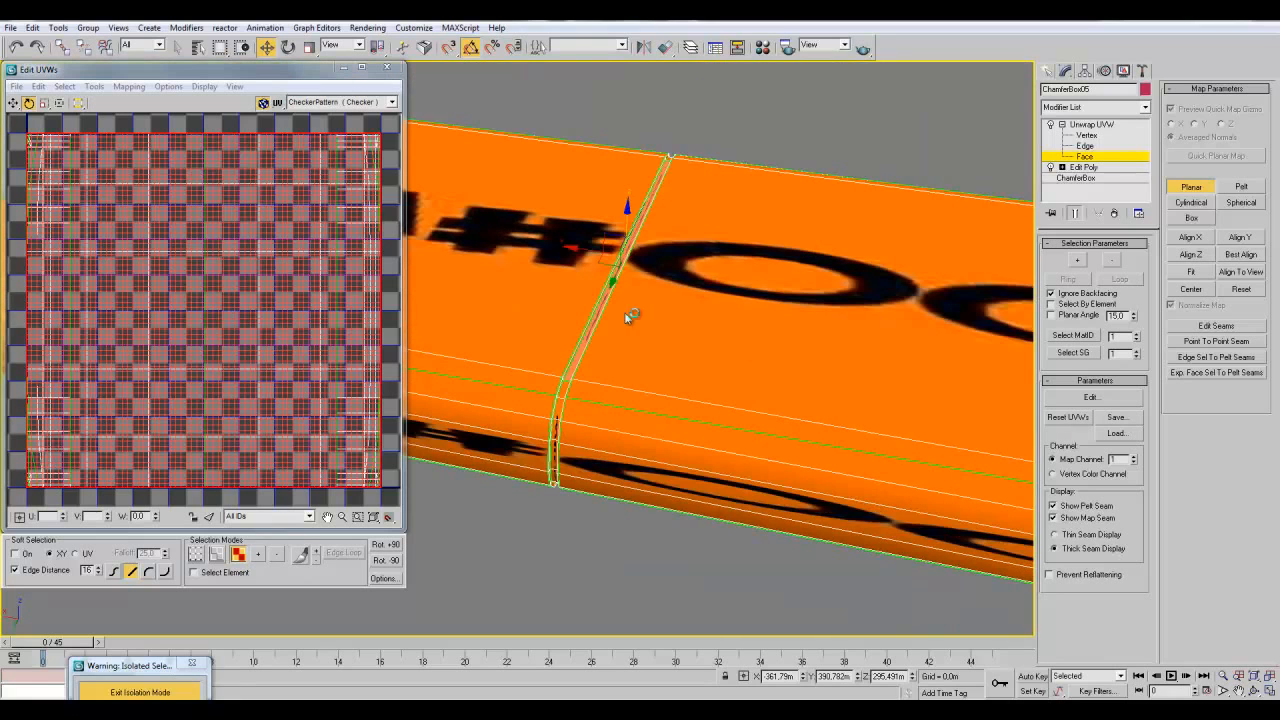
left_click(1192, 187)
scroll(647, 478, "down", 3)
scroll(640, 340, "up", 8)
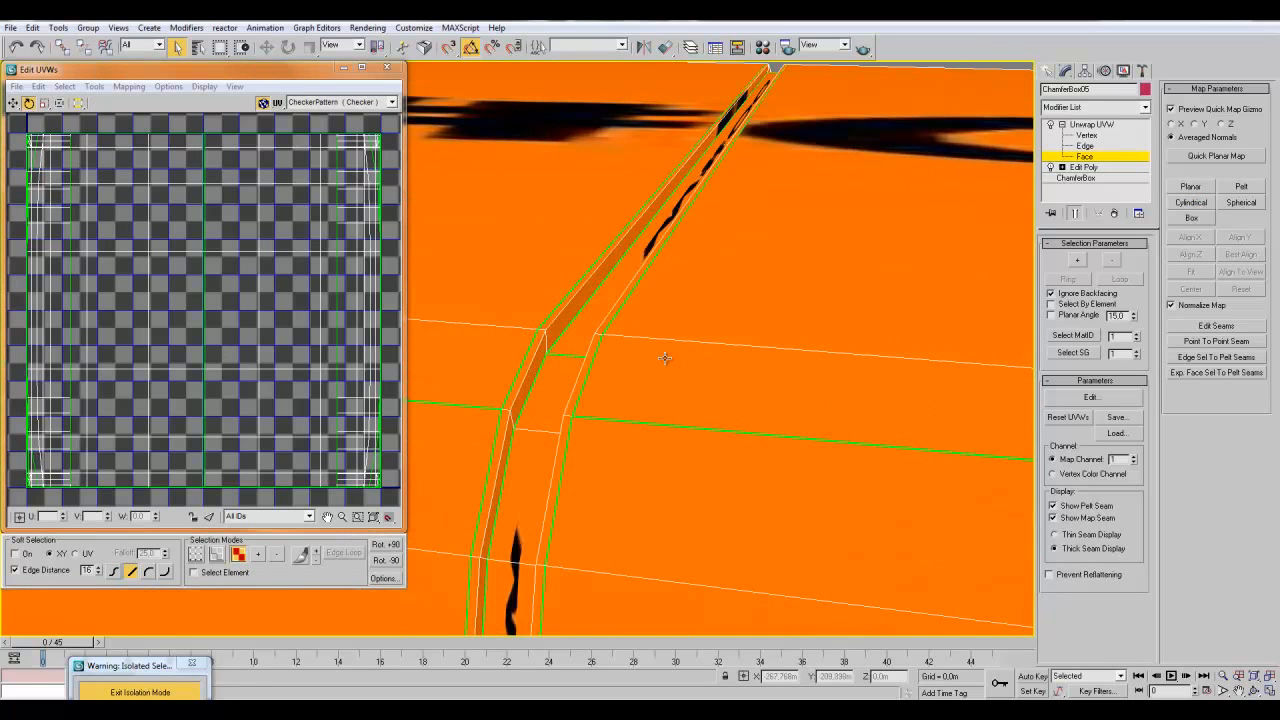
left_click(551, 321)
left_click(561, 320)
left_click(556, 315)
left_click(564, 319)
left_click(554, 315)
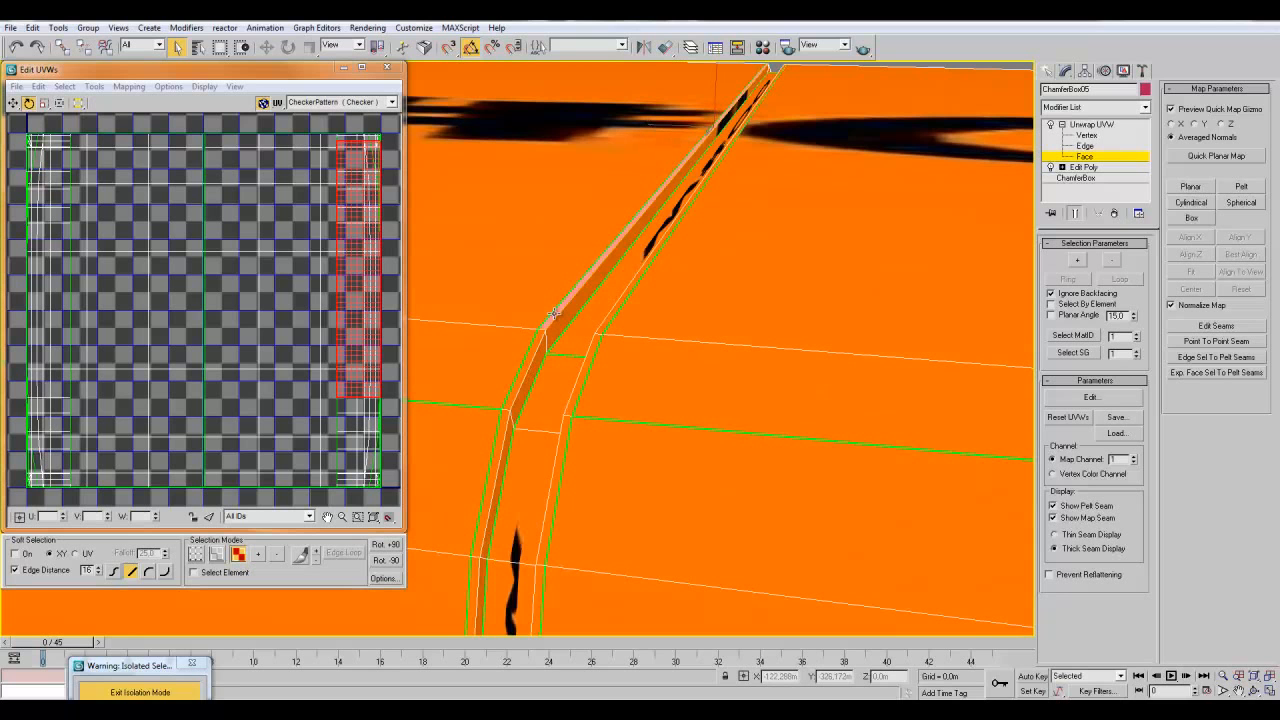
left_click(564, 315)
middle_click_drag(549, 353, 645, 200)
- Select the faces of one groove side wall along the front, from the upper rounded edge to the lower one
left_click(743, 152)
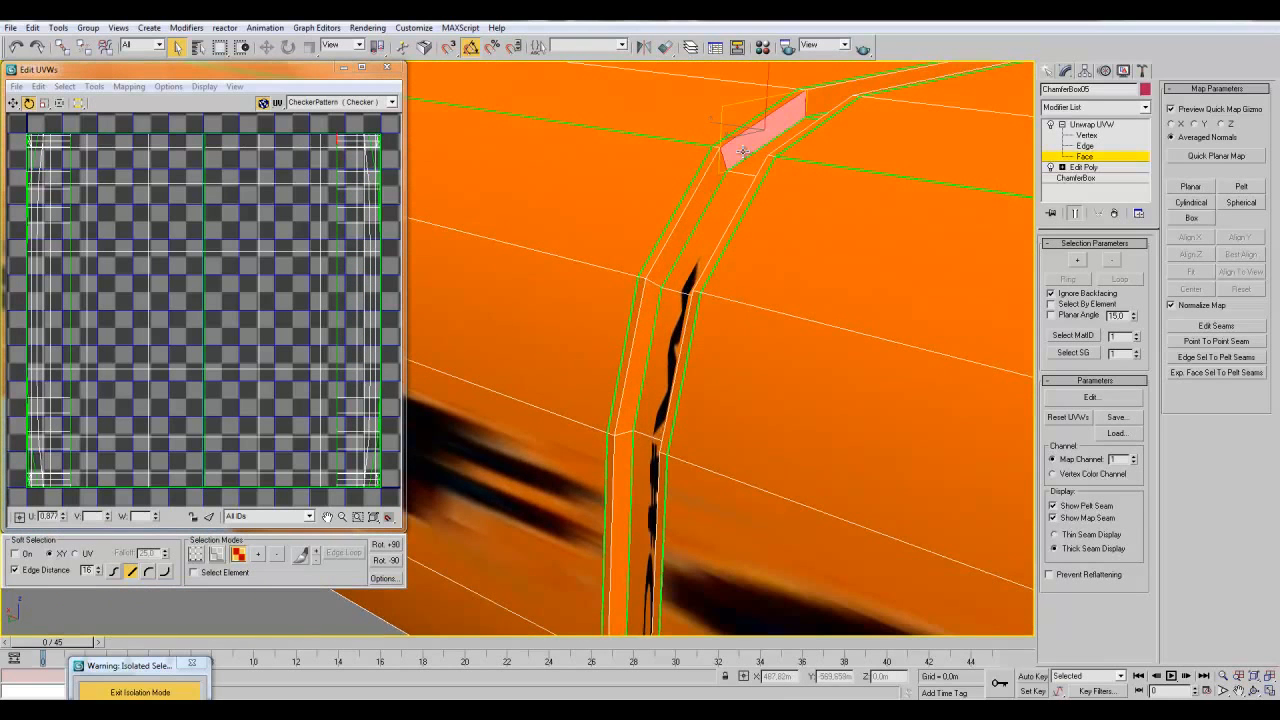
left_click(700, 197, "ctrl")
left_click(644, 322, "ctrl")
left_click(629, 458, "ctrl")
middle_click_drag(644, 426, 662, 256)
left_click(636, 541, "ctrl")
middle_click_drag(708, 460, 686, 279)
left_click(664, 489, "ctrl")
- Try a planar mapping aligned to Y on the selected front side-wall faces
left_click(1191, 186)
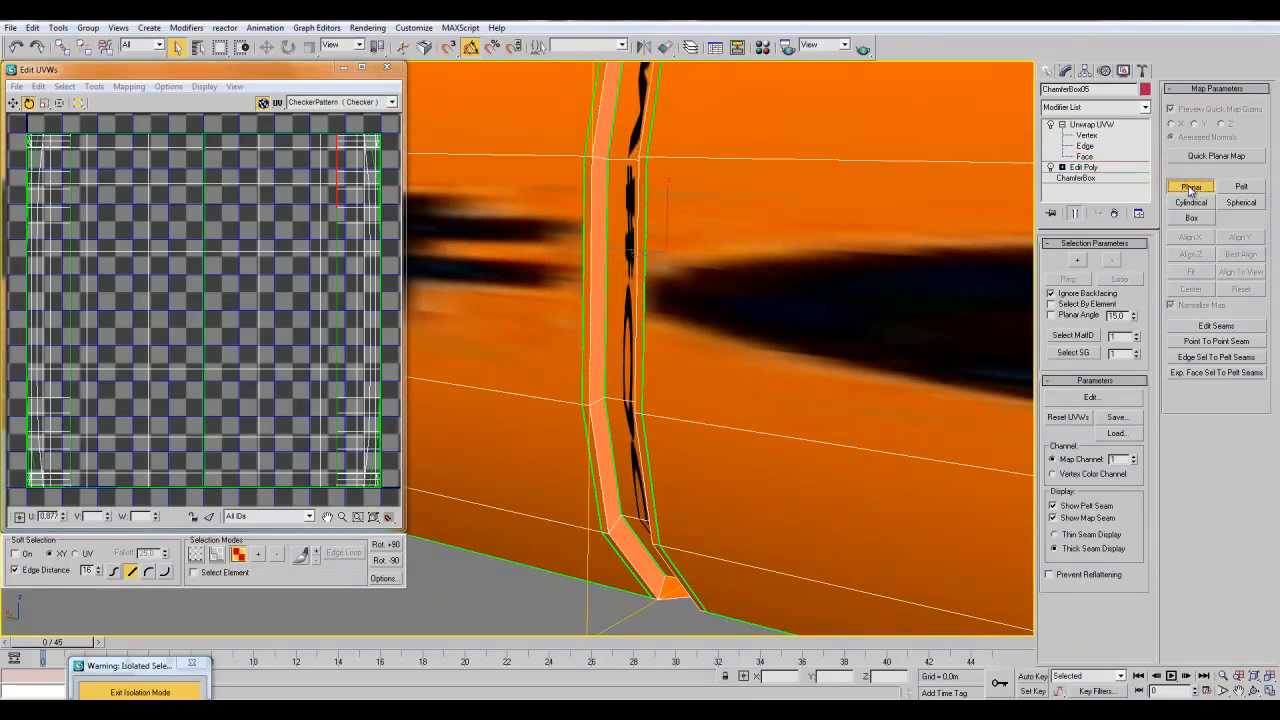
left_click(1240, 237)
middle_click_drag(860, 275, 680, 591)
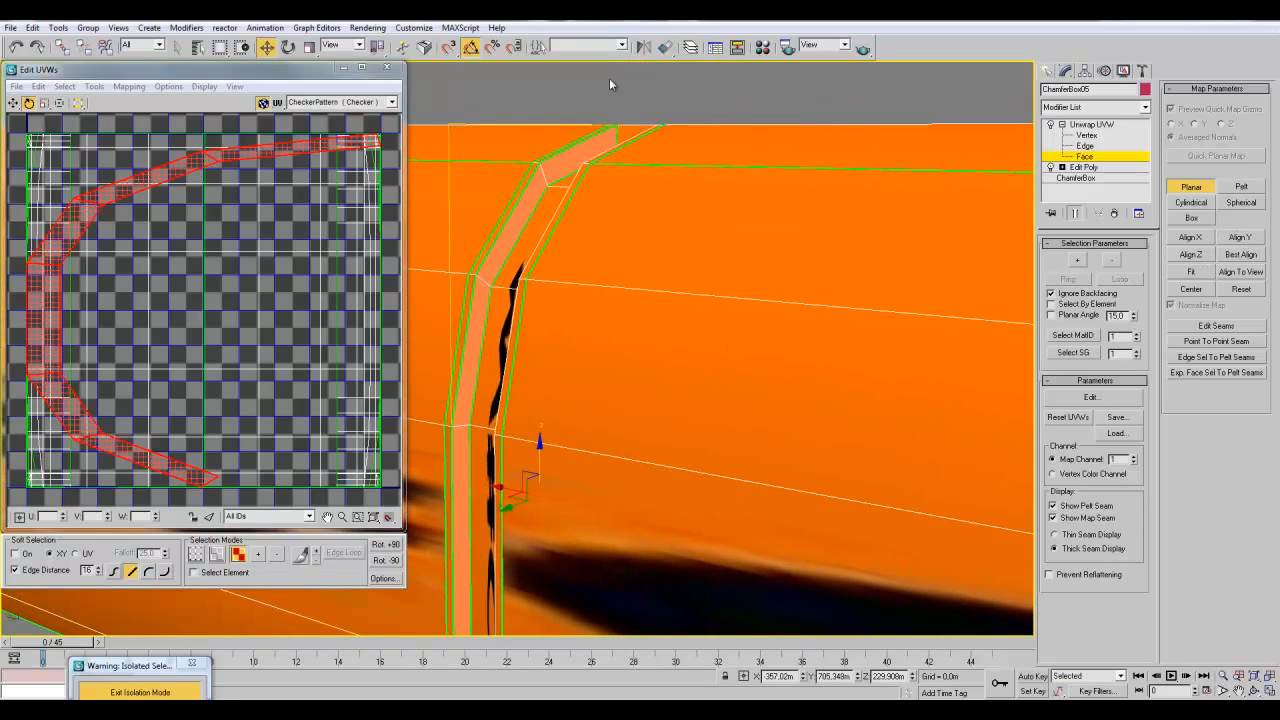
left_click(1186, 192)
- Extend the side-wall selection across the top and over the upper rounded edge of the opposite side
middle_click_drag(643, 305, 518, 282)
left_click(574, 284, "ctrl")
middle_click_drag(851, 286, 436, 443, "alt")
middle_click_drag(880, 320, 510, 393)
left_click(704, 321, "ctrl")
middle_click_drag(850, 374, 582, 285, "alt")
left_click(590, 340, "ctrl")
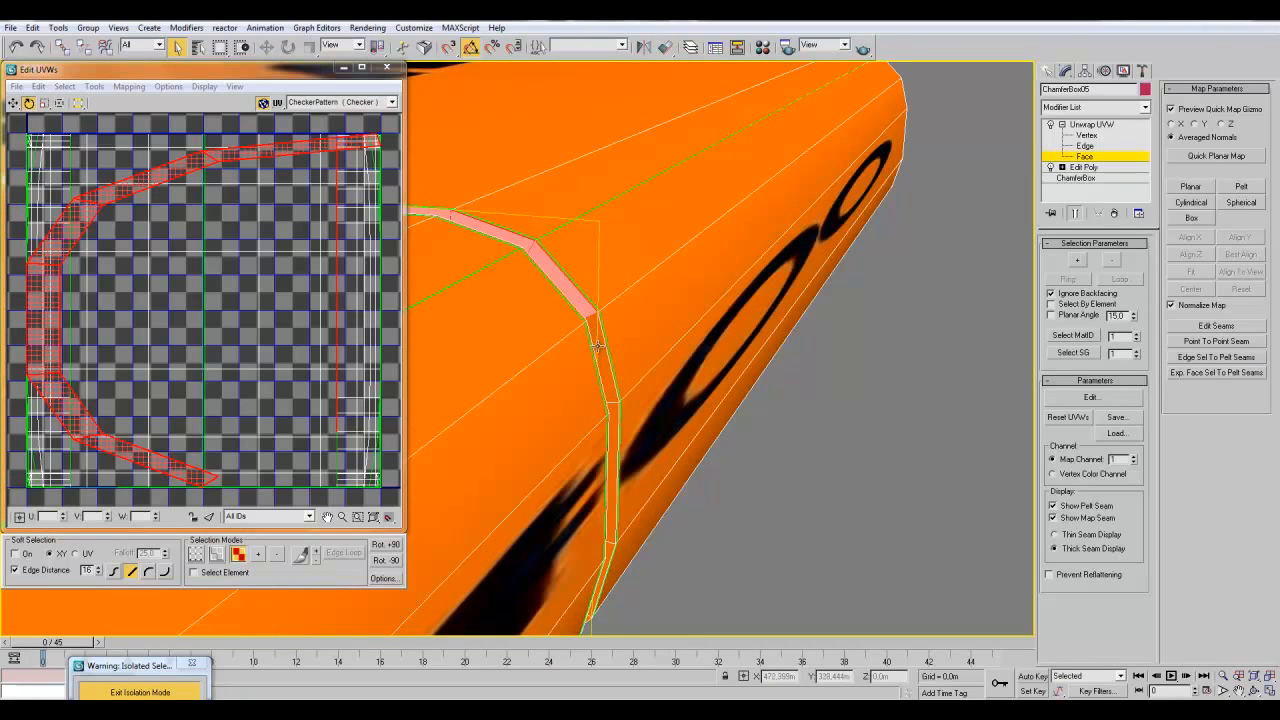
left_click(598, 346, "ctrl")
left_click(612, 423, "ctrl")
- Add the side-wall faces on the lower opposite side and along the underside to the selection
middle_click_drag(707, 387, 624, 154, "alt")
middle_click_drag(580, 274, 690, 262)
left_click(624, 326, "ctrl")
left_click(641, 266, "ctrl")
left_click(624, 296, "ctrl")
middle_click_drag(627, 353, 640, 240, "alt")
middle_click_drag(640, 240, 945, 228)
left_click(652, 248, "ctrl")
middle_click_drag(680, 300, 977, 387, "alt")
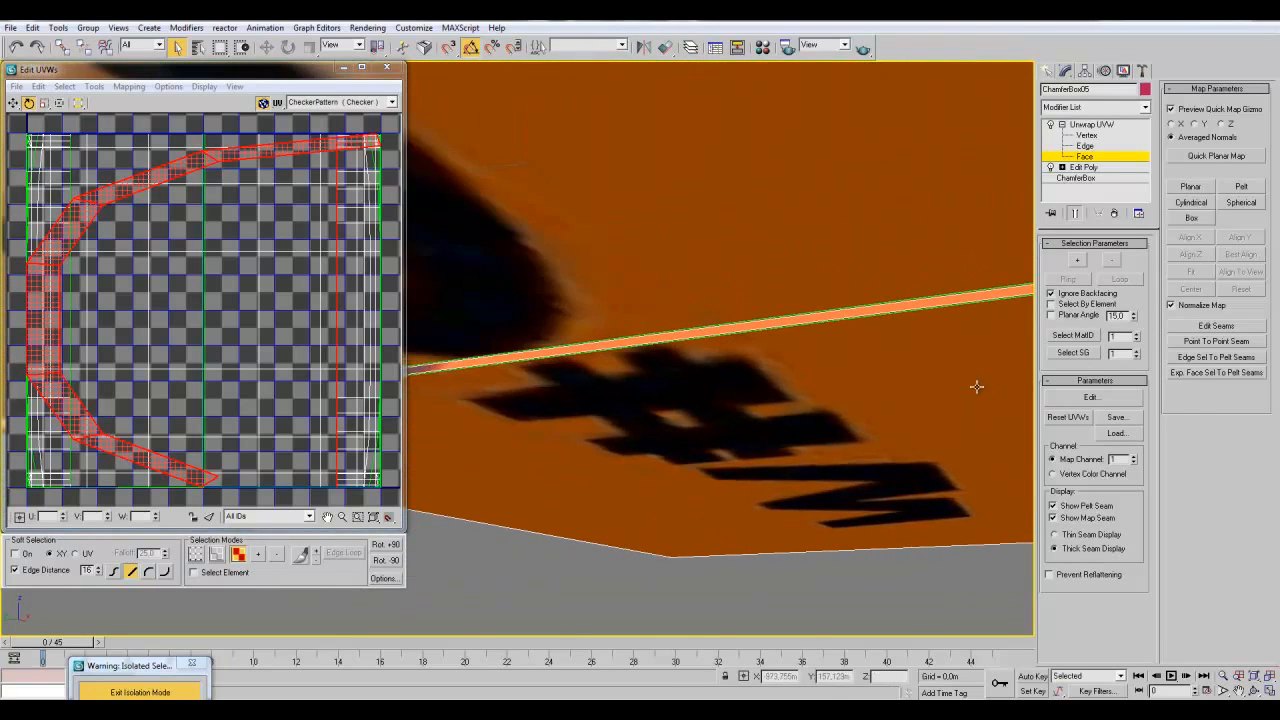
- Apply a planar mapping aligned to Y to the faces selected around the groove's first side wall
middle_click_drag(660, 397, 920, 343, "alt")
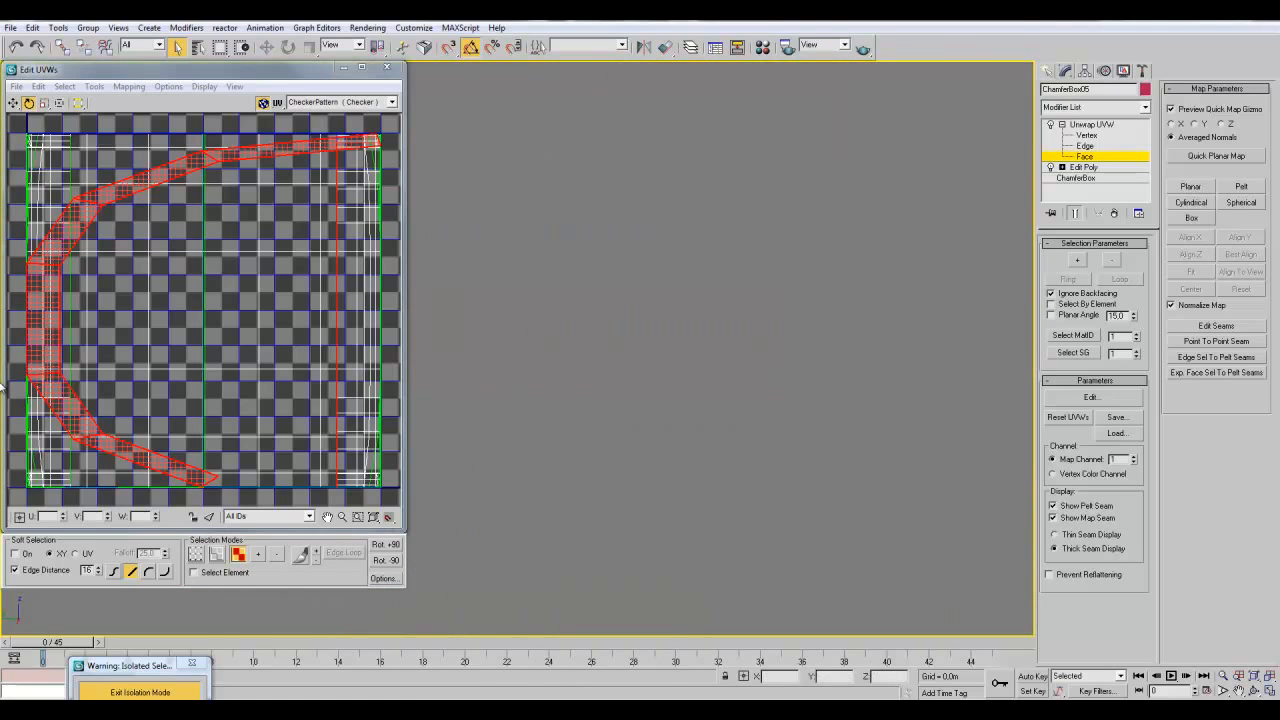
middle_click_drag(400, 357, 276, 360)
middle_click_drag(868, 506, 624, 436)
scroll(650, 442, "up", 5)
middle_click_drag(746, 466, 609, 455)
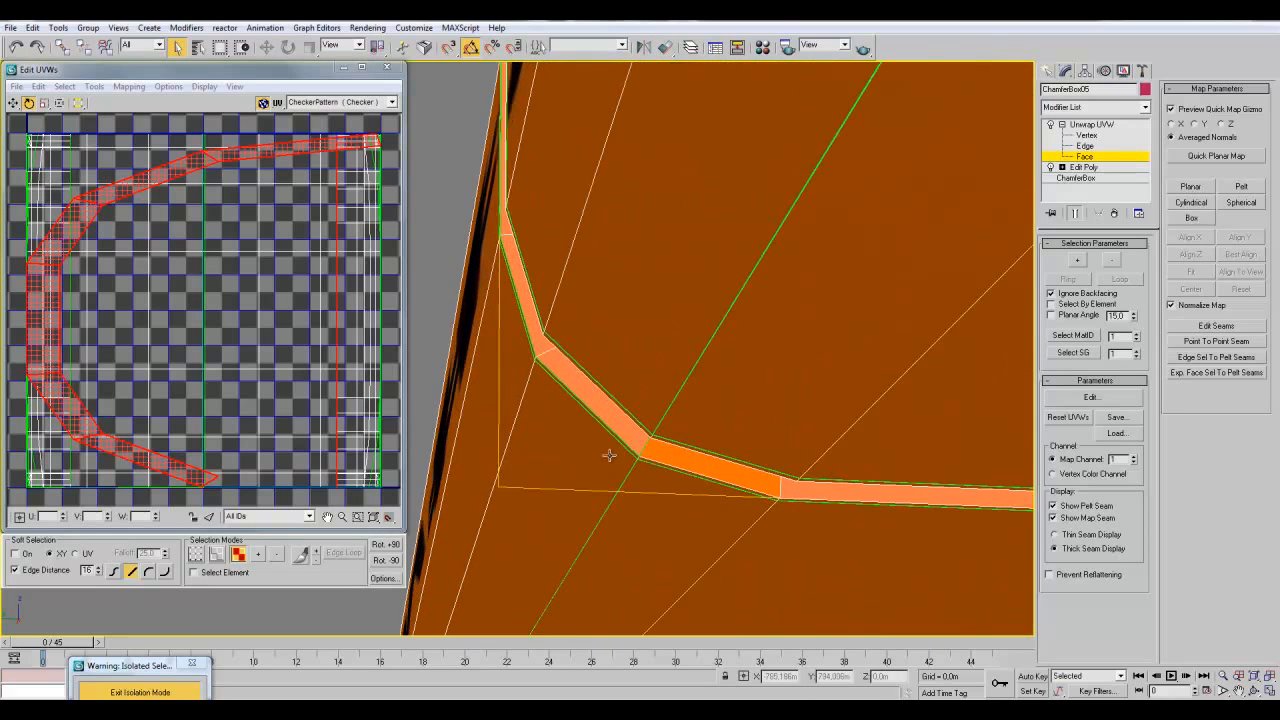
middle_click_drag(709, 466, 571, 186, "alt")
left_click(1191, 186)
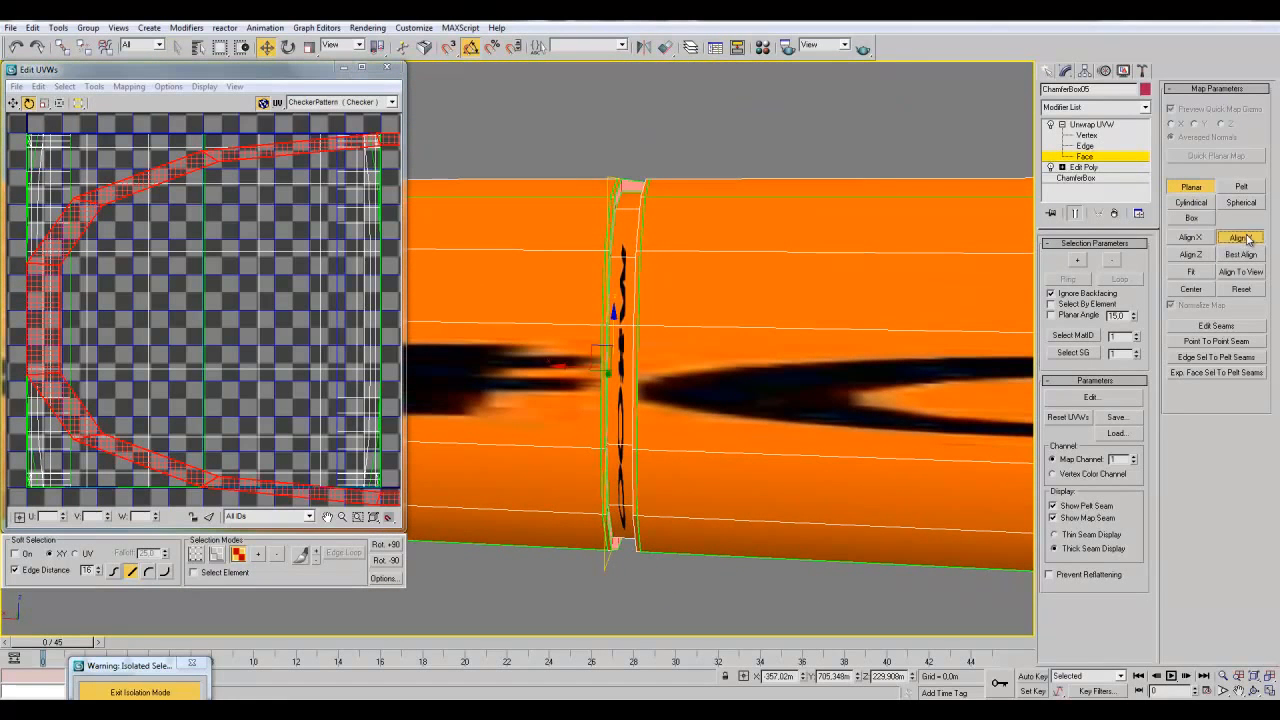
left_click(1240, 237)
left_click(1191, 191)
- Select the front faces of the groove's other side wall, from the upper rounded edge to the lower one
middle_click_drag(650, 206, 597, 264, "alt")
left_click(565, 245)
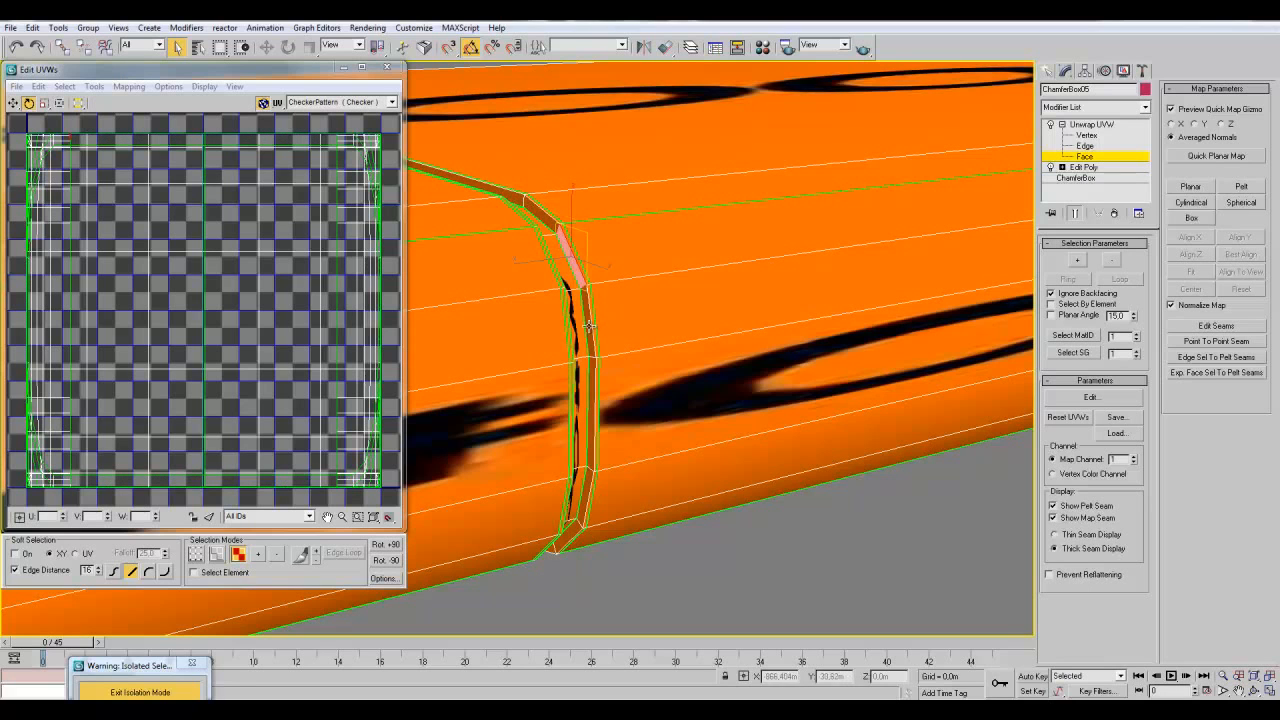
left_click(590, 328, "ctrl")
left_click(592, 372, "ctrl")
left_click(589, 486, "ctrl")
left_click(570, 535, "ctrl")
left_click(544, 214, "ctrl")
- Add the same wall's faces on the opposite side of the box, from its upper rounded edge downward
middle_click_drag(598, 249, 832, 384, "alt")
middle_click_drag(493, 263, 16, 305, "alt")
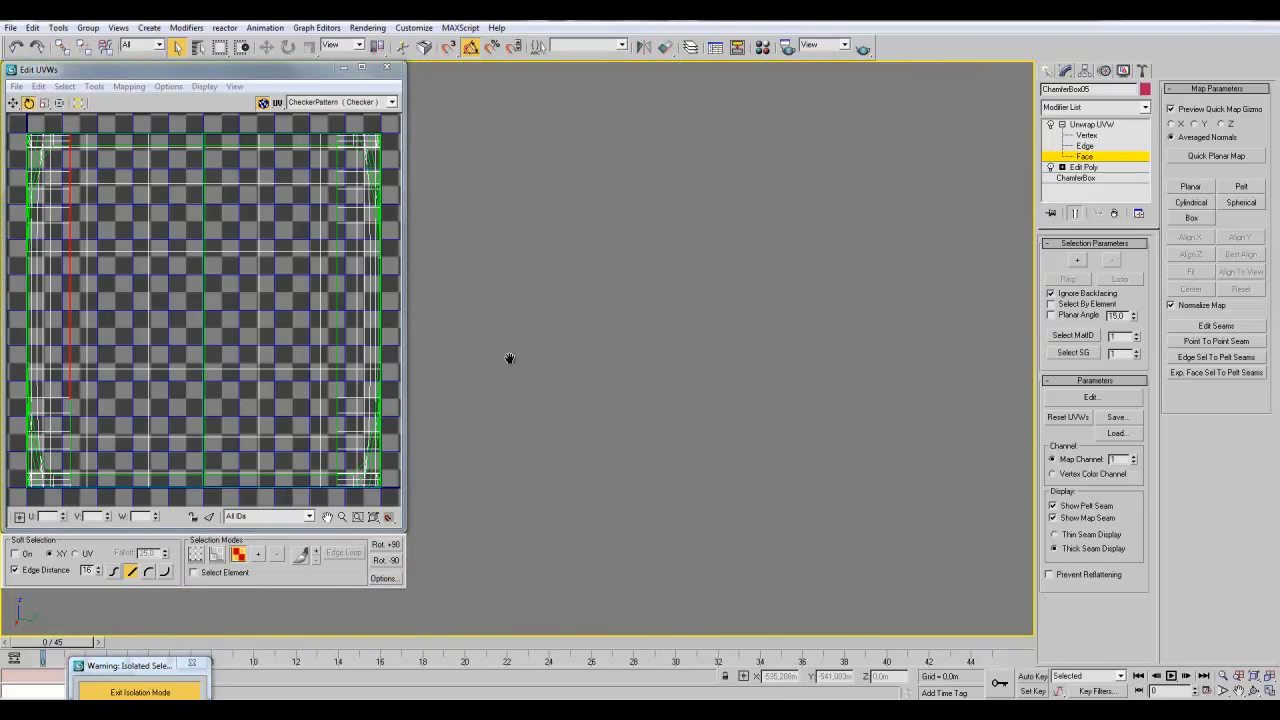
left_click(1257, 677)
middle_click_drag(870, 480, 1053, 533)
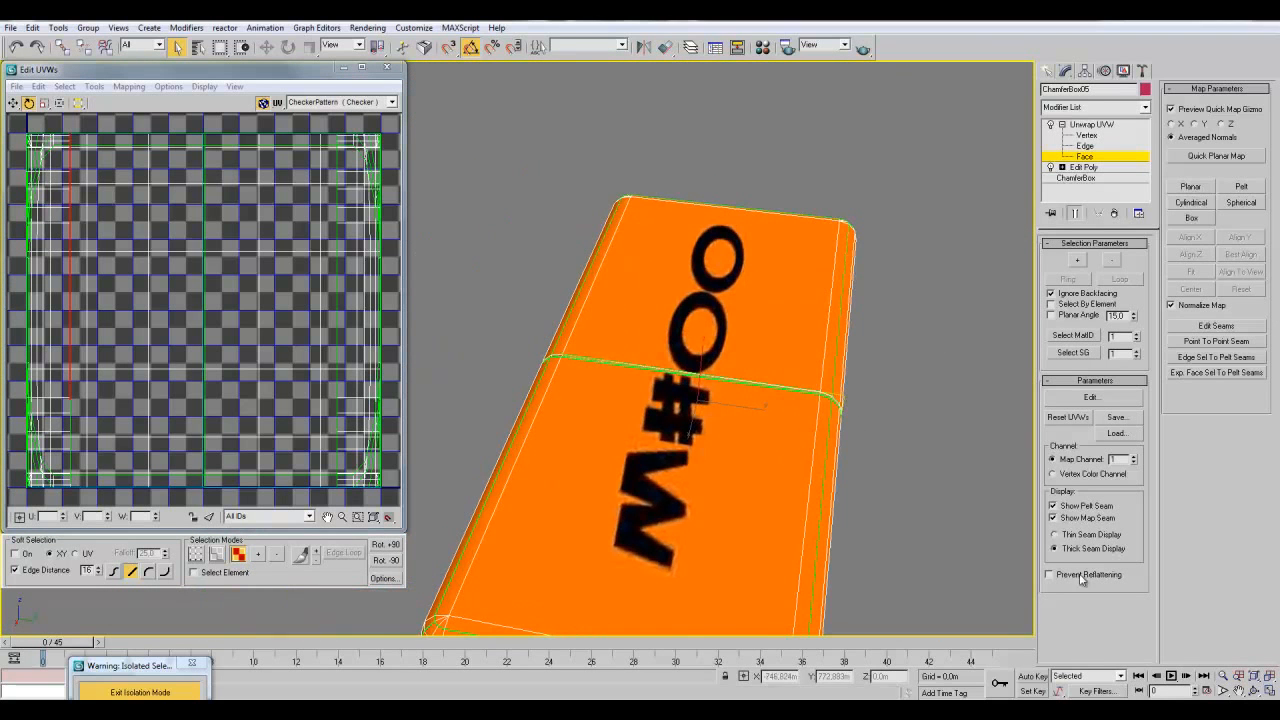
left_click(1254, 677)
scroll(677, 366, "up", 5)
mouse_move(619, 314)
middle_mouse_down()
mouse_move(677, 366)
mouse_move(573, 314)
mouse_move(643, 297)
mouse_move(600, 297)
mouse_move(620, 309)
mouse_move(592, 316)
mouse_move(625, 333)
middle_mouse_up()
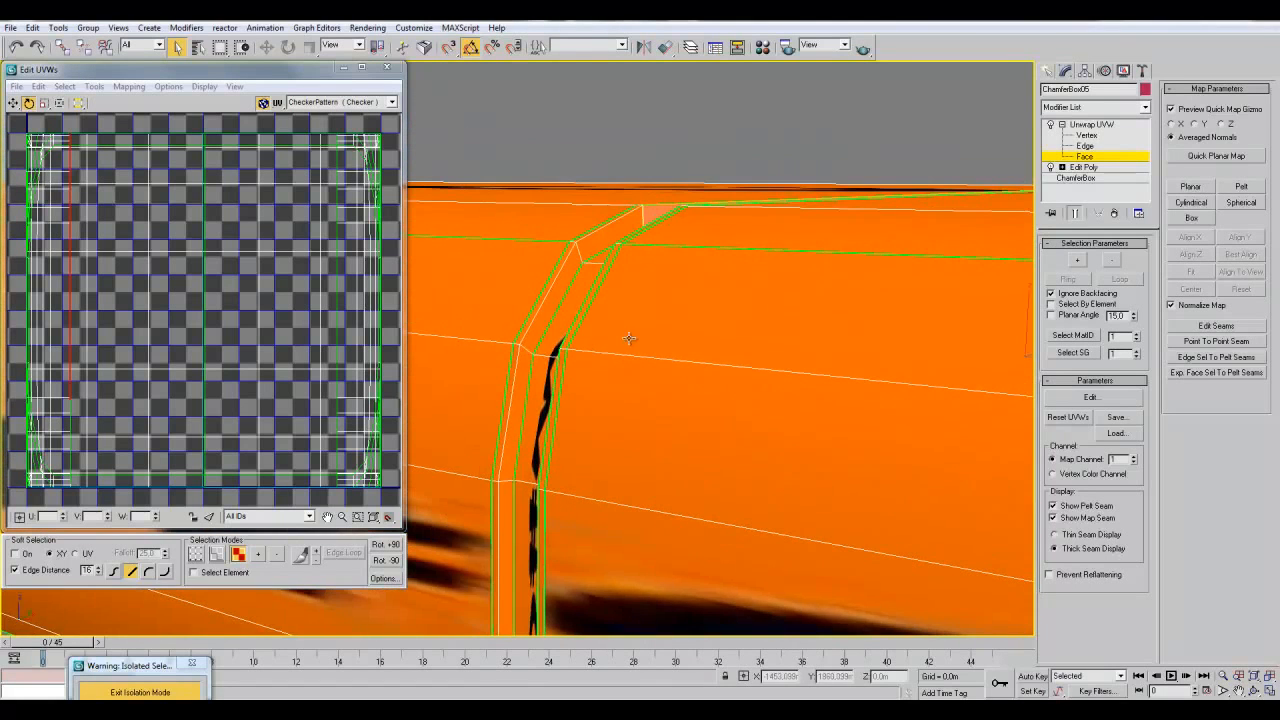
left_click(577, 265)
left_click(516, 388, "ctrl")
middle_click_drag(565, 392, 599, 165)
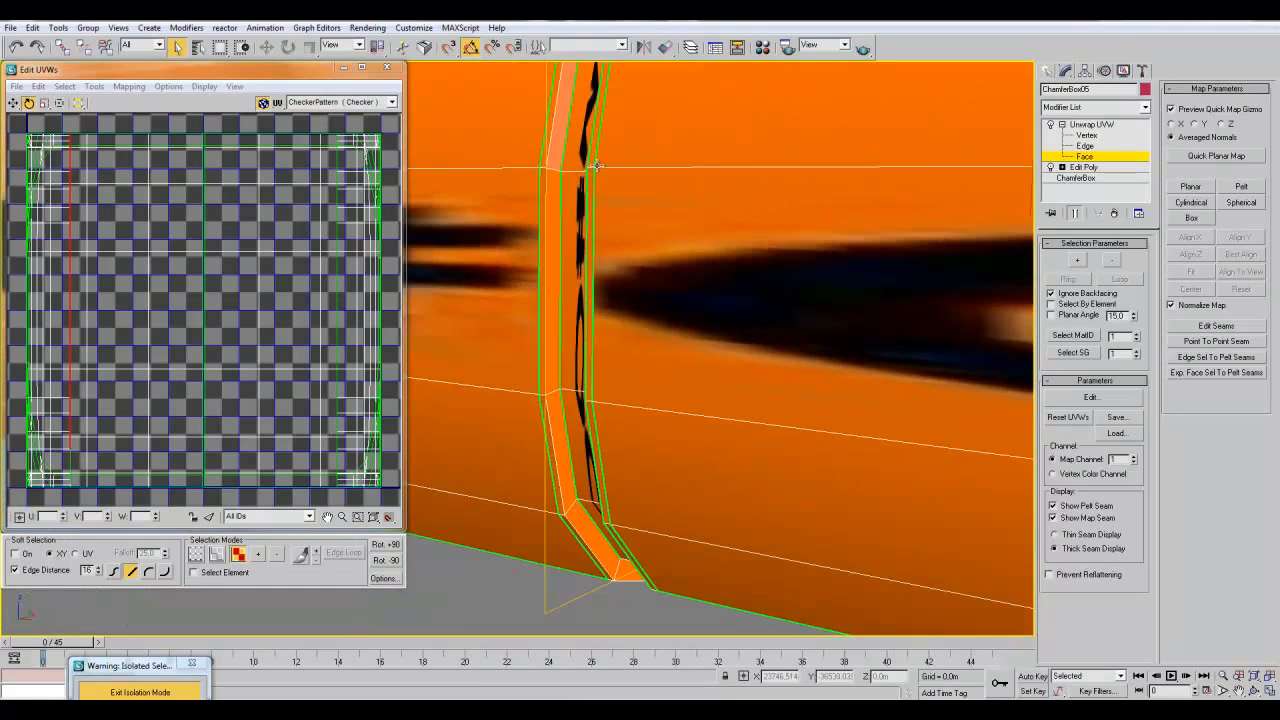
left_click(560, 303, "ctrl")
left_click(556, 422, "ctrl")
left_click(586, 521, "ctrl")
- Add the wall's faces at the lower rounded edge and along the underside to complete the ring selection
middle_click_drag(598, 455, 565, 115)
left_click(590, 244, "ctrl")
middle_click_drag(674, 340, 677, 398, "alt")
left_click(547, 292, "ctrl")
middle_click_drag(737, 357, 732, 387, "alt")
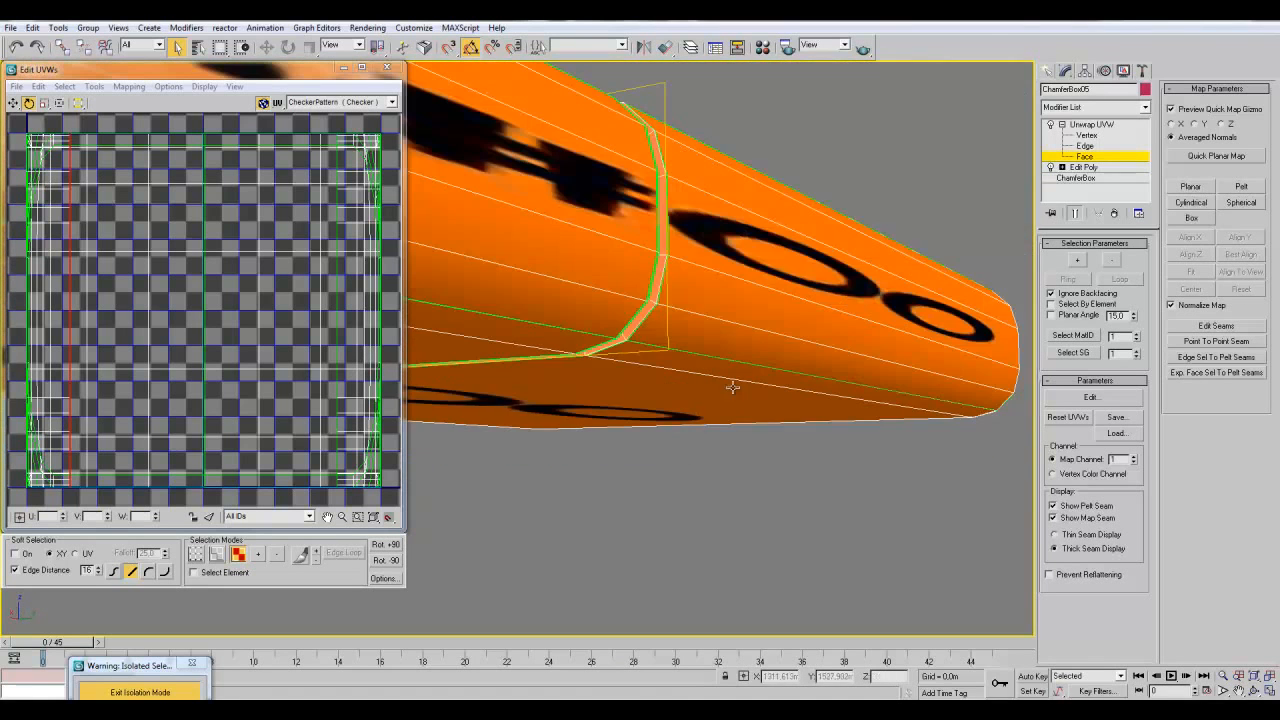
- Planar-map the second ring of side-wall faces with the mapping aligned to Y
left_click(1190, 187)
left_click(1238, 256)
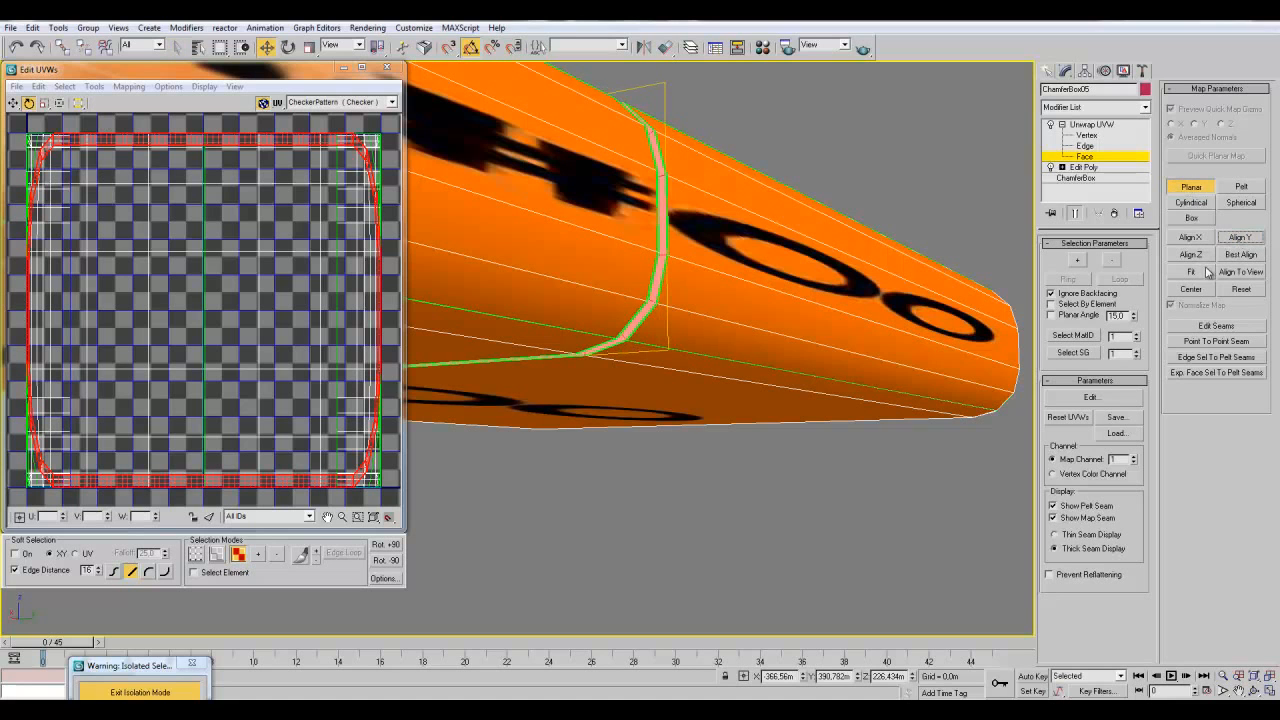
middle_click_drag(731, 271, 846, 308, "alt")
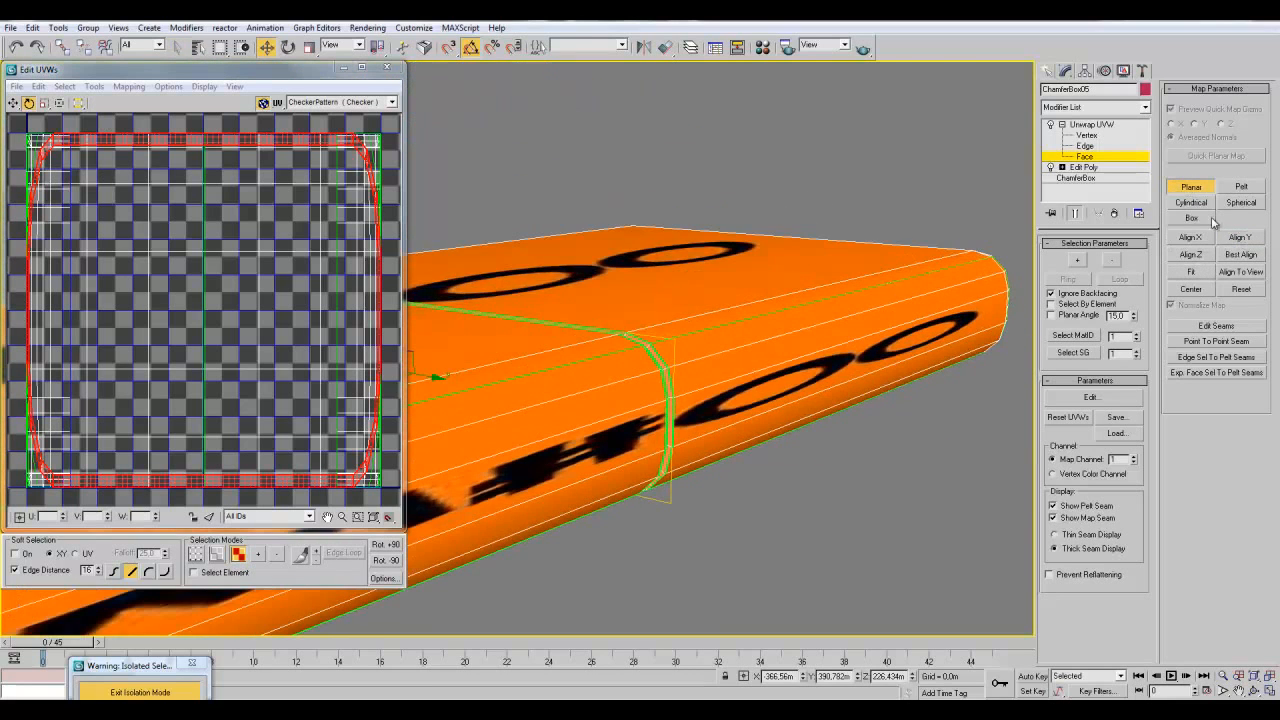
left_click(1183, 190)
middle_click_drag(563, 244, 655, 288, "alt")
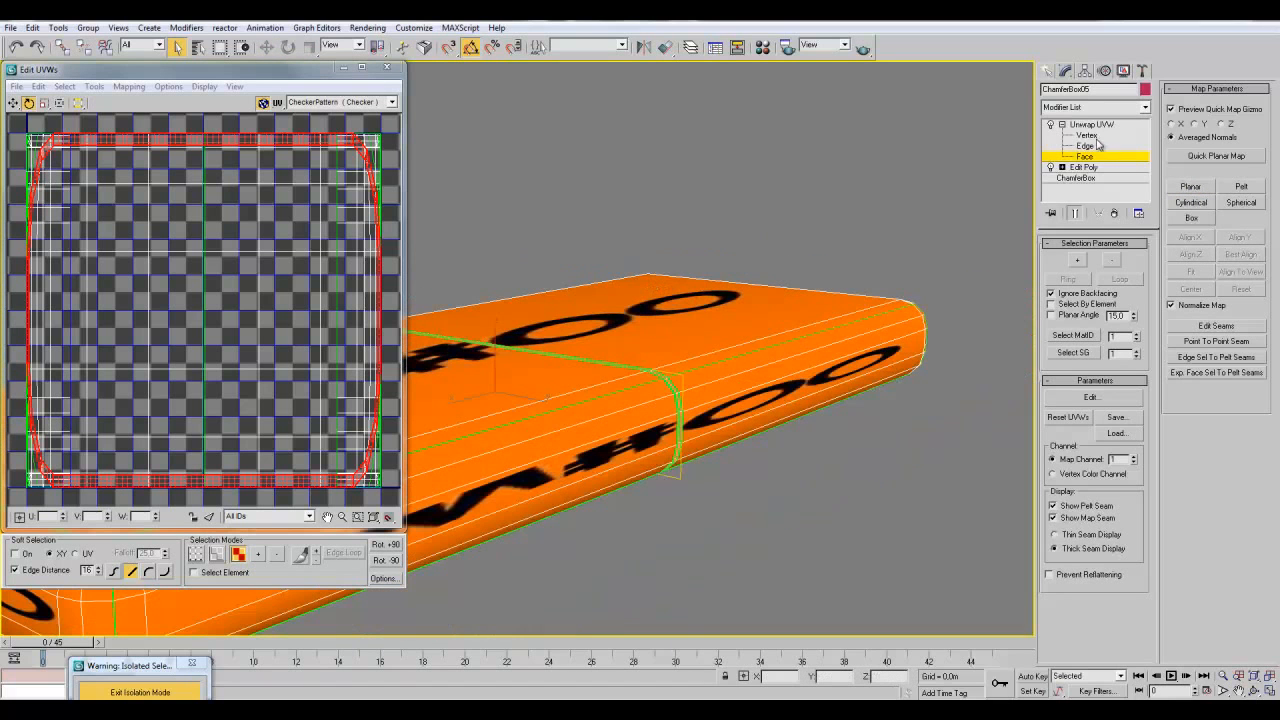
- Return Unwrap UVW to its top level and set the UVW template render size to 256 × 256
left_click(1063, 130)
left_click(1084, 126)
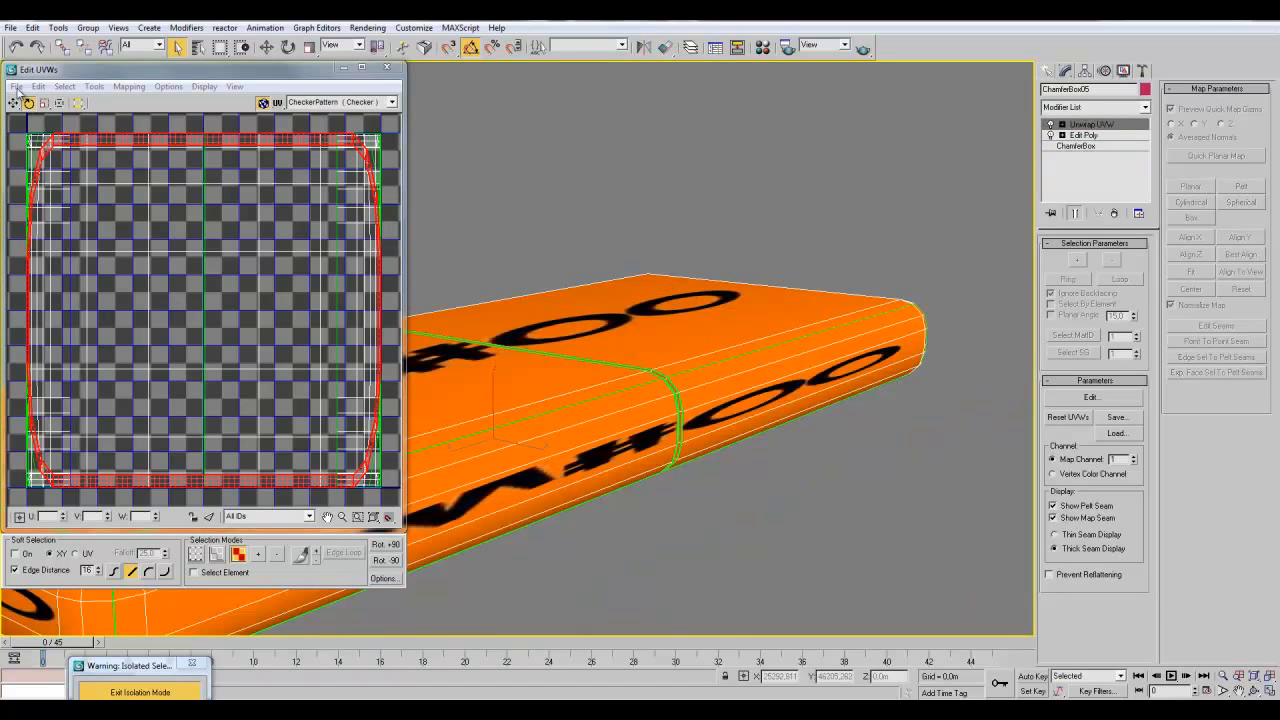
right_click(136, 213)
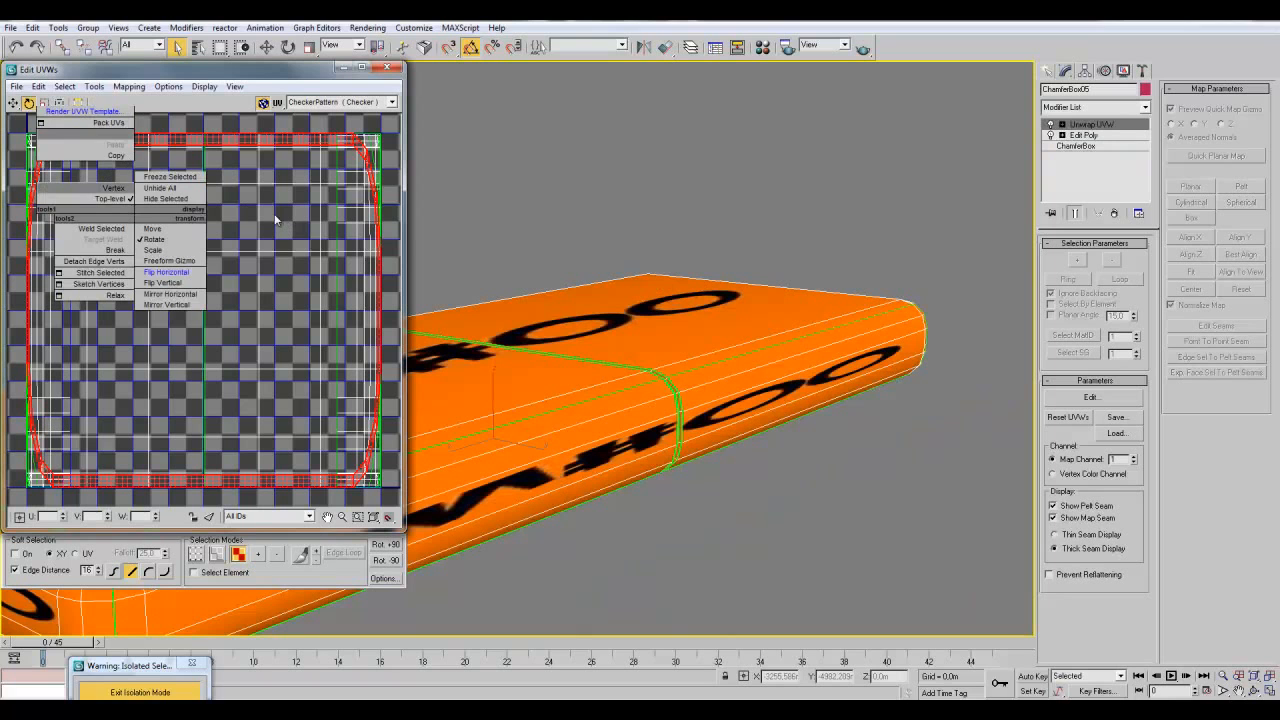
left_click(83, 111)
type("256")
key("Return")
left_click_drag(78, 134, 70, 134)
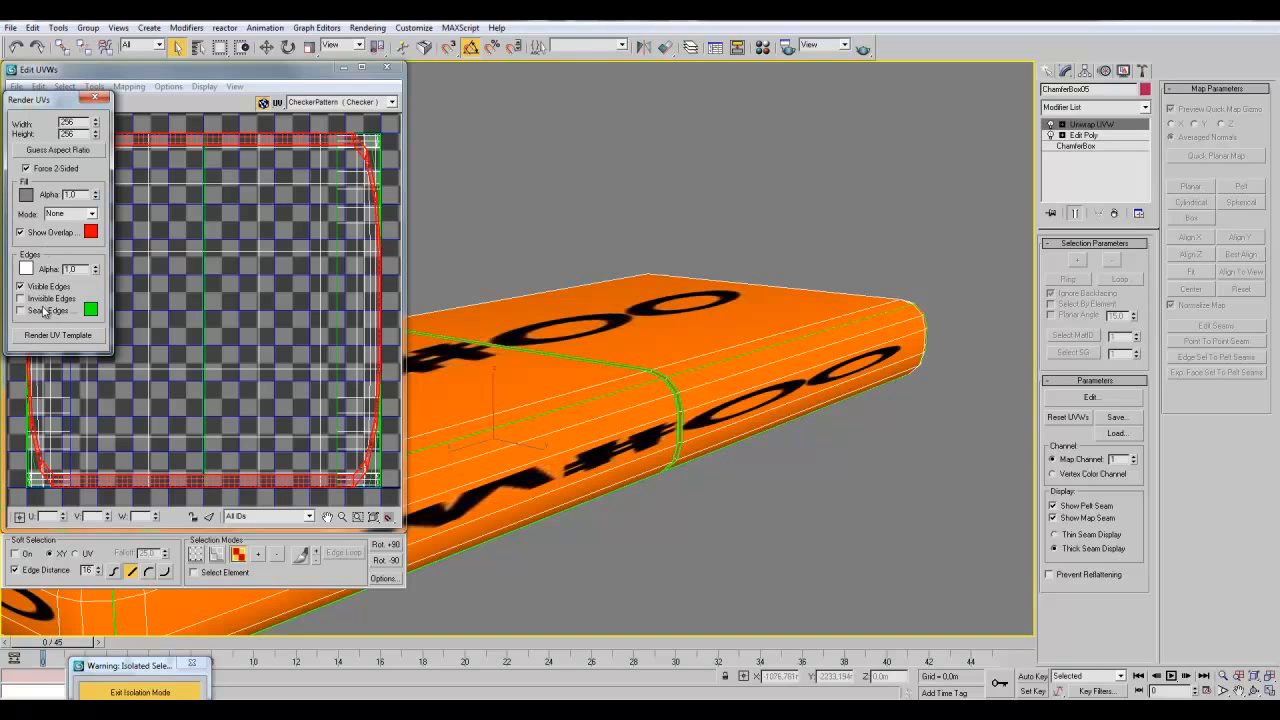
- Render the UV template and save the image as JPEG file 2 in the Maps folder
left_click(58, 335)
left_click(528, 284)
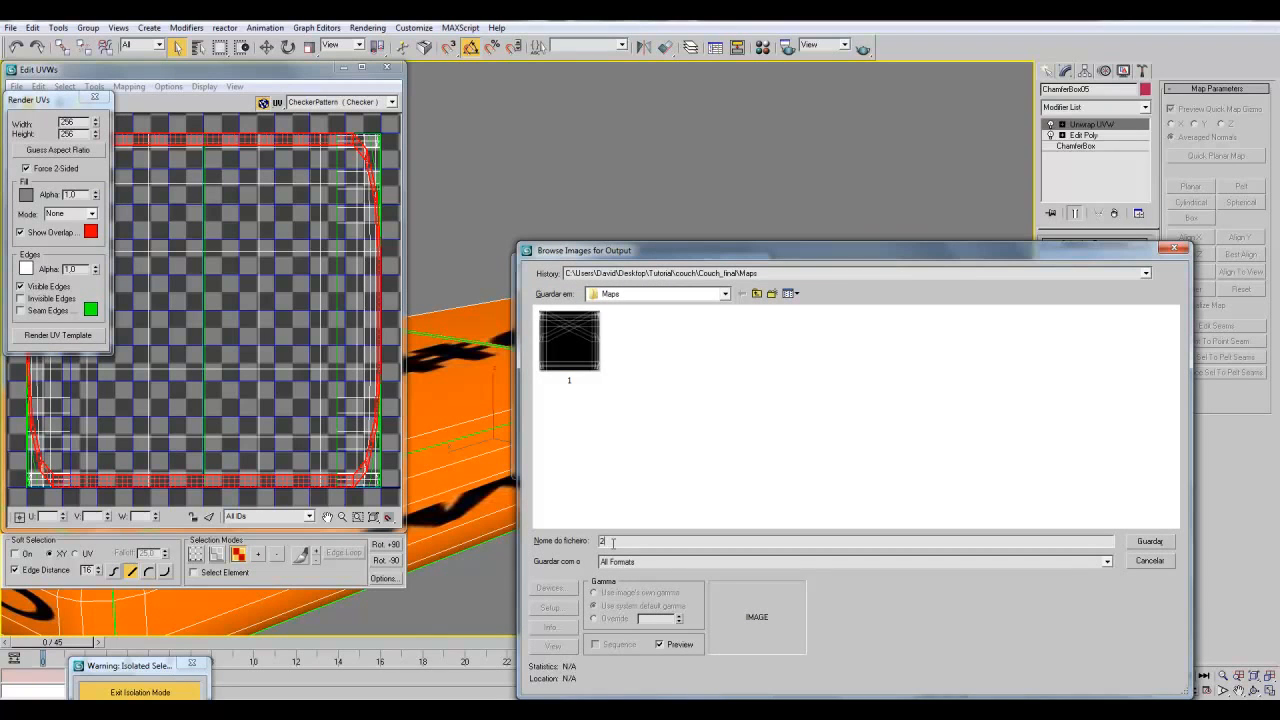
key("Tab")
key("j")
left_click(1150, 543)
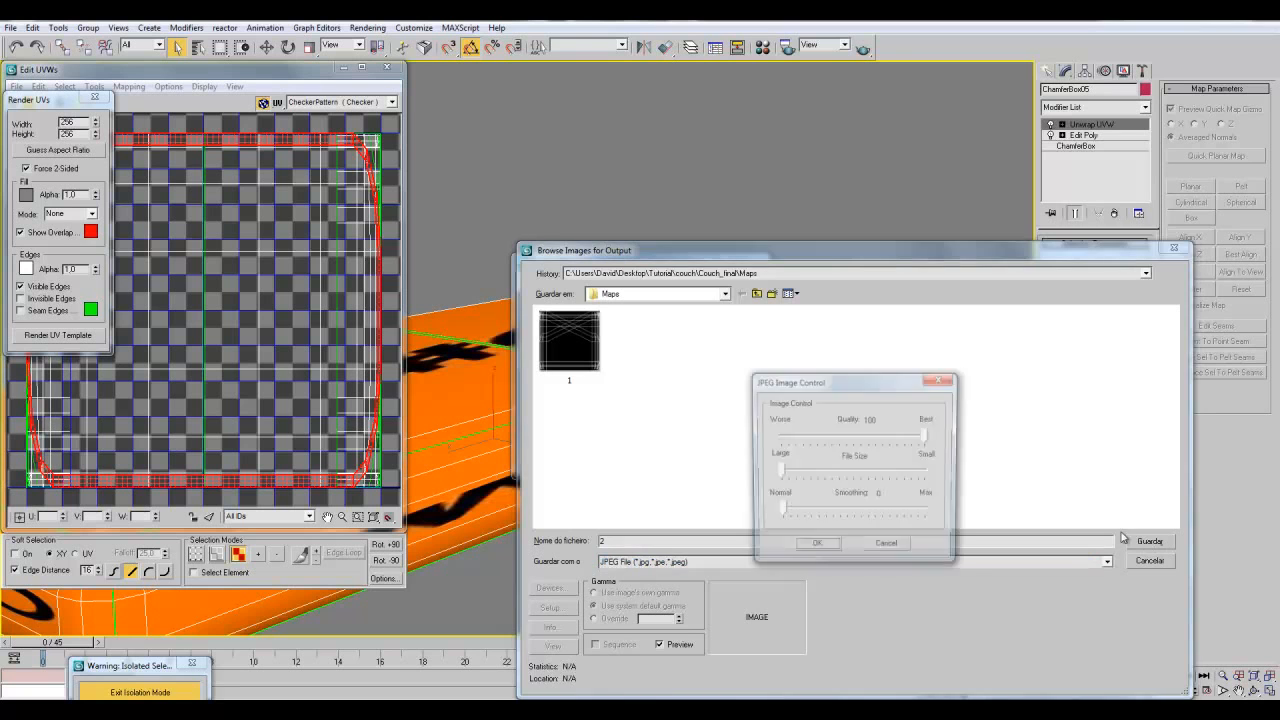
left_click(833, 548)
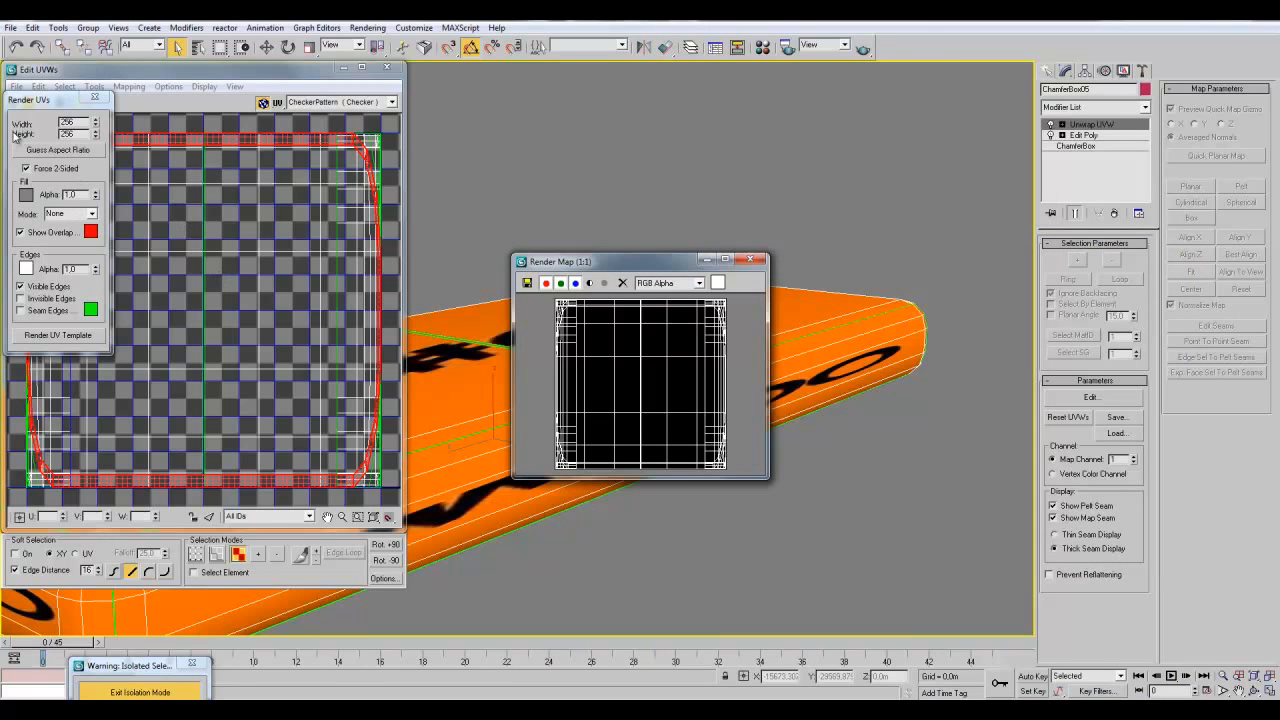
- Save the rendered template again as JPEG file 3 in the Maps folder and close the render window
left_click(527, 284)
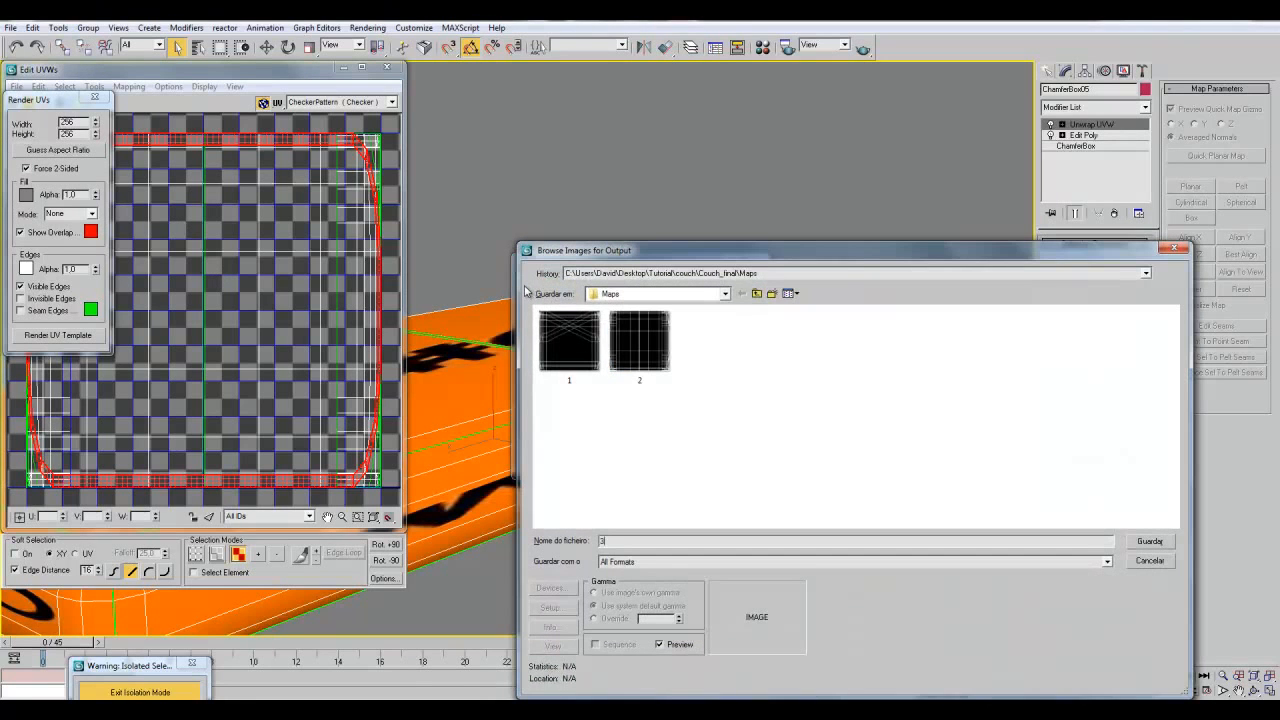
key("Tab")
key("j")
left_click(1166, 542)
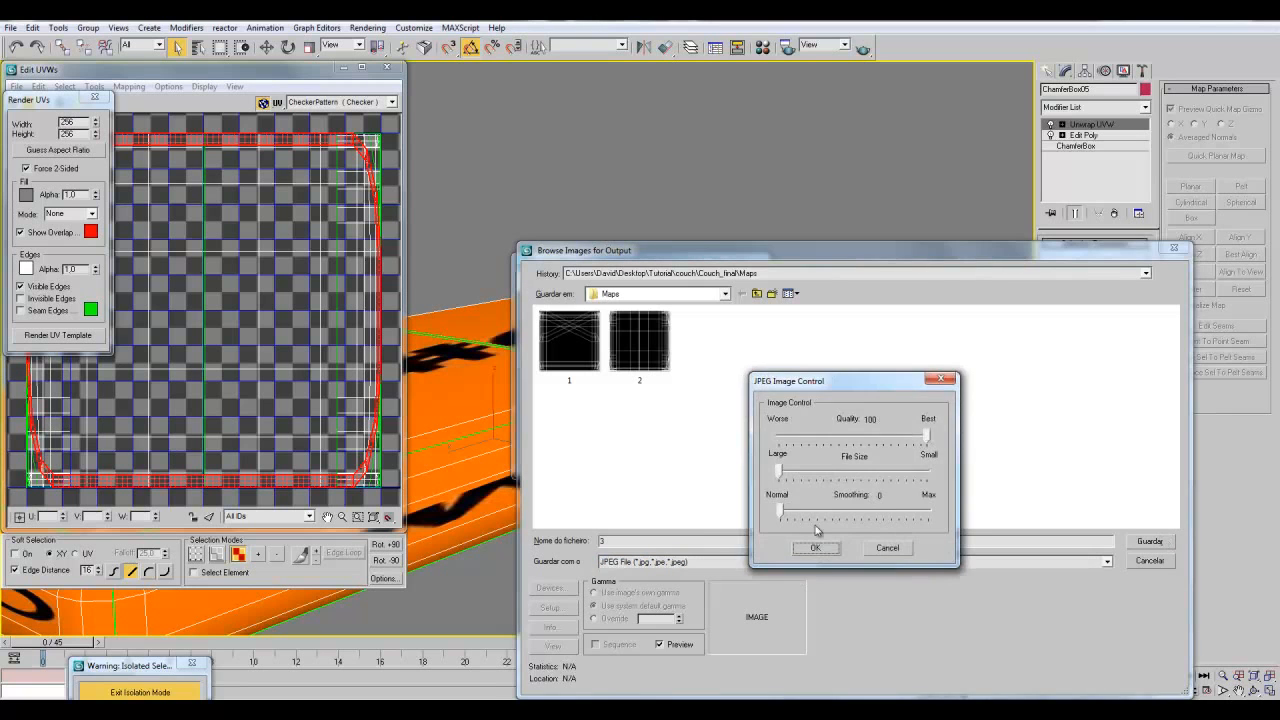
left_click(818, 548)
left_click(750, 261)
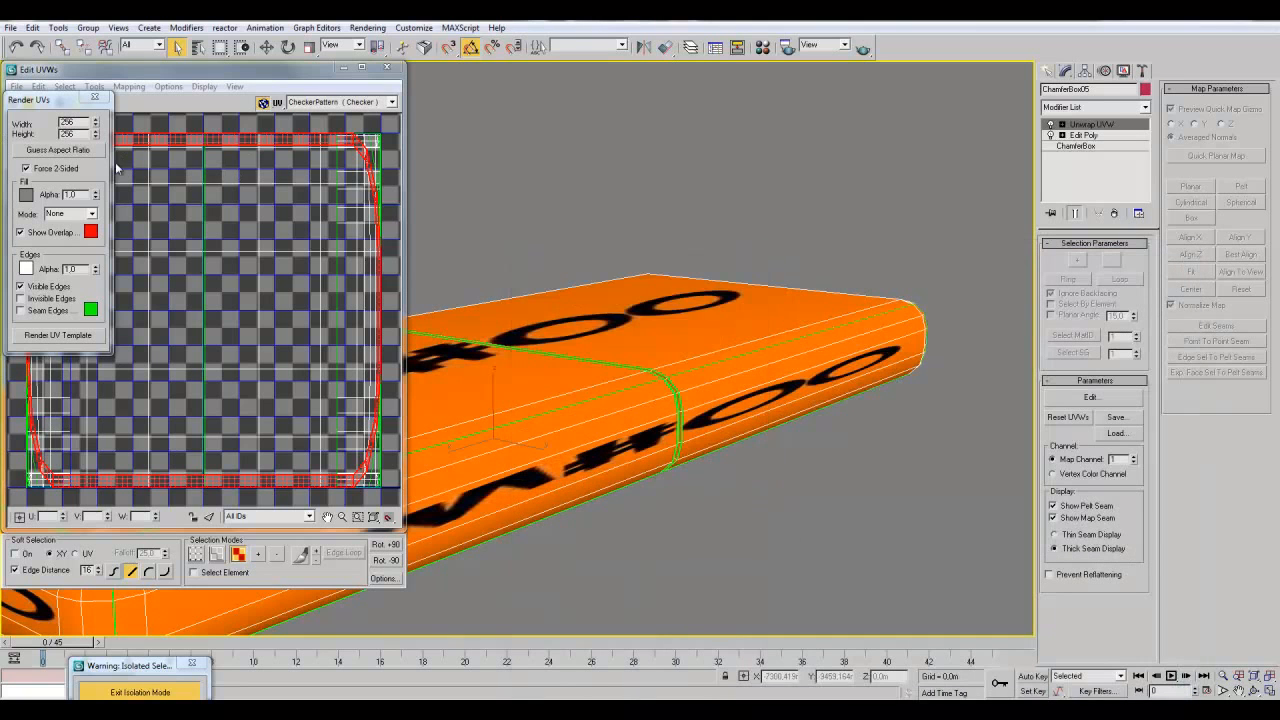
- Save the box's UVs to a UVW file in the Maps folder and close the UV editor
left_click(94, 99)
left_click(16, 86)
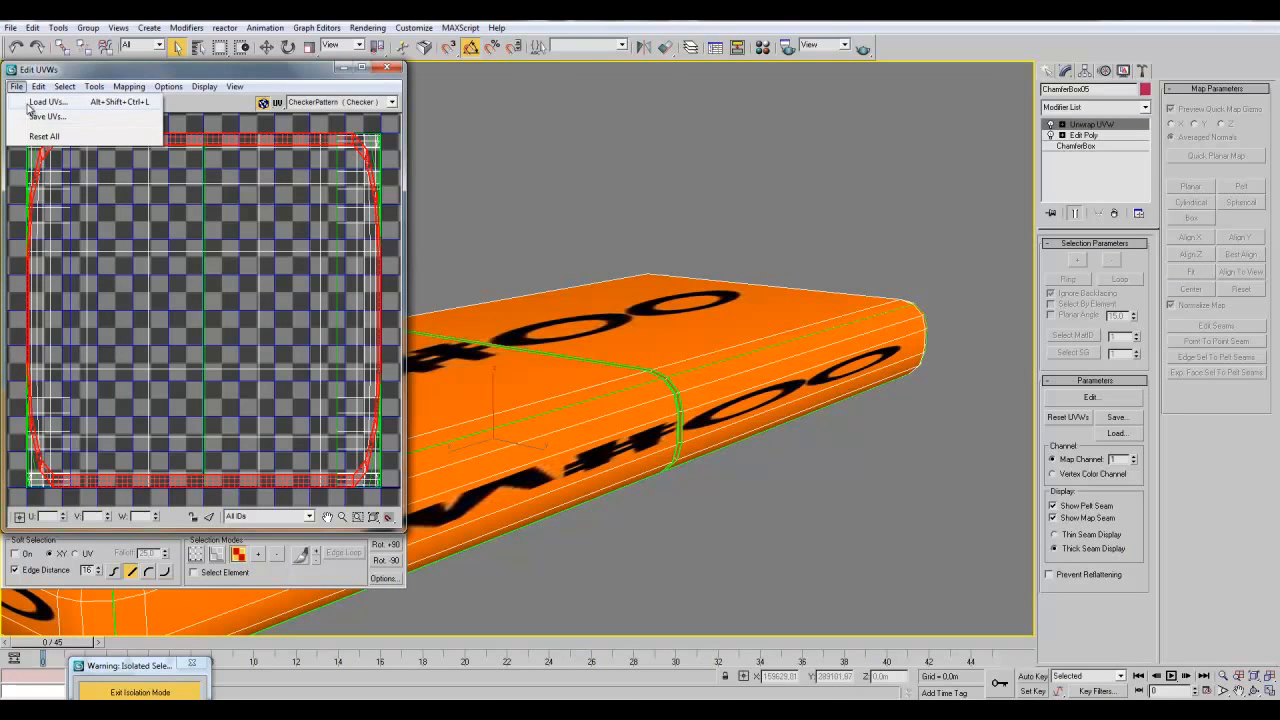
left_click(42, 117)
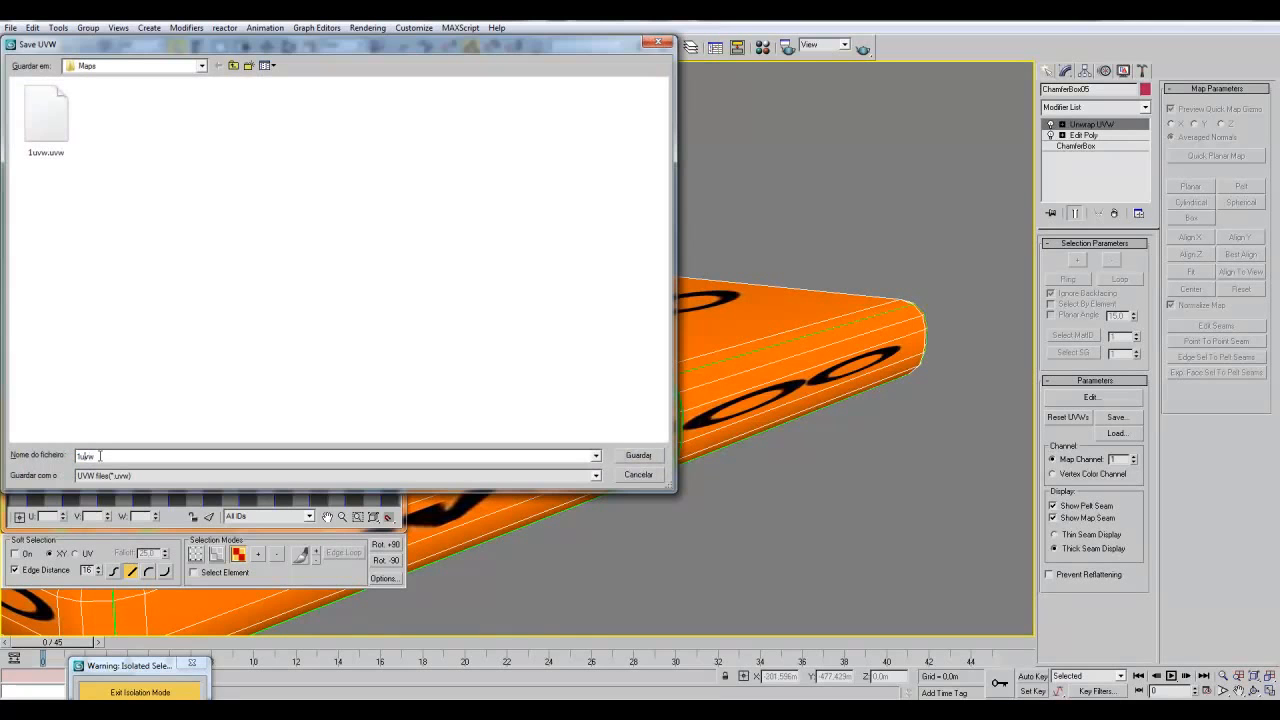
key("Return")
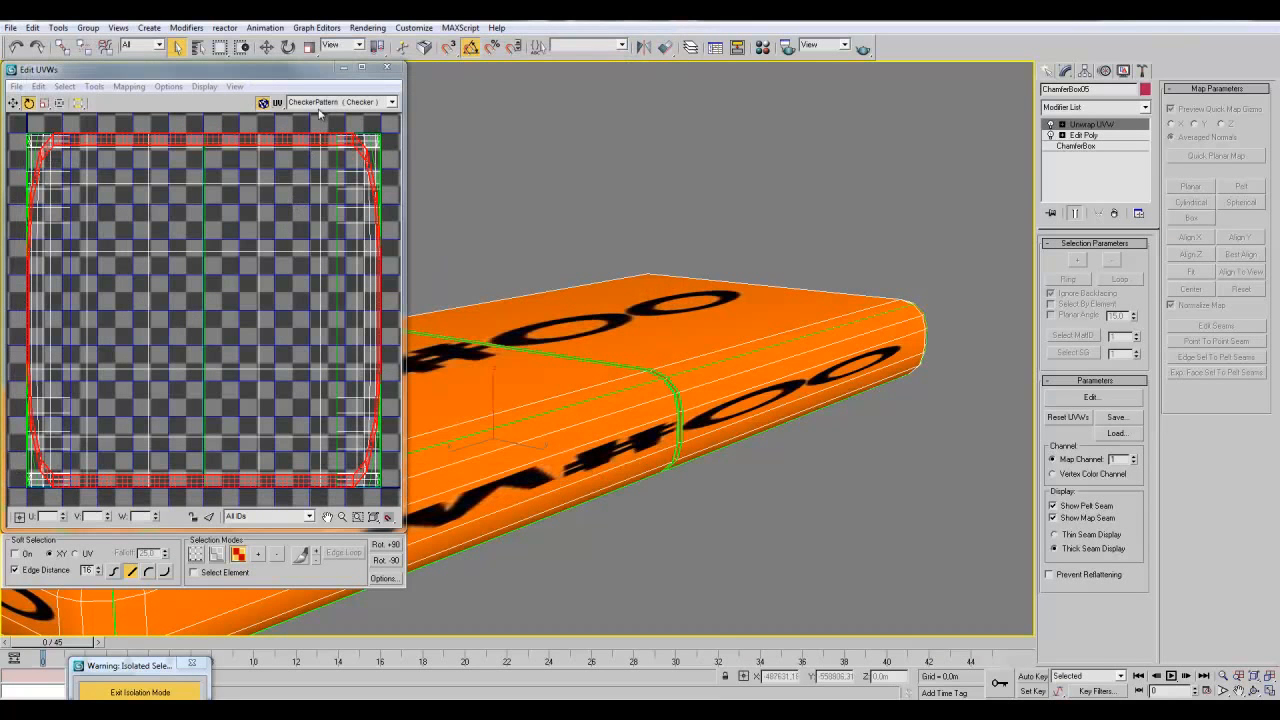
left_click(387, 68)
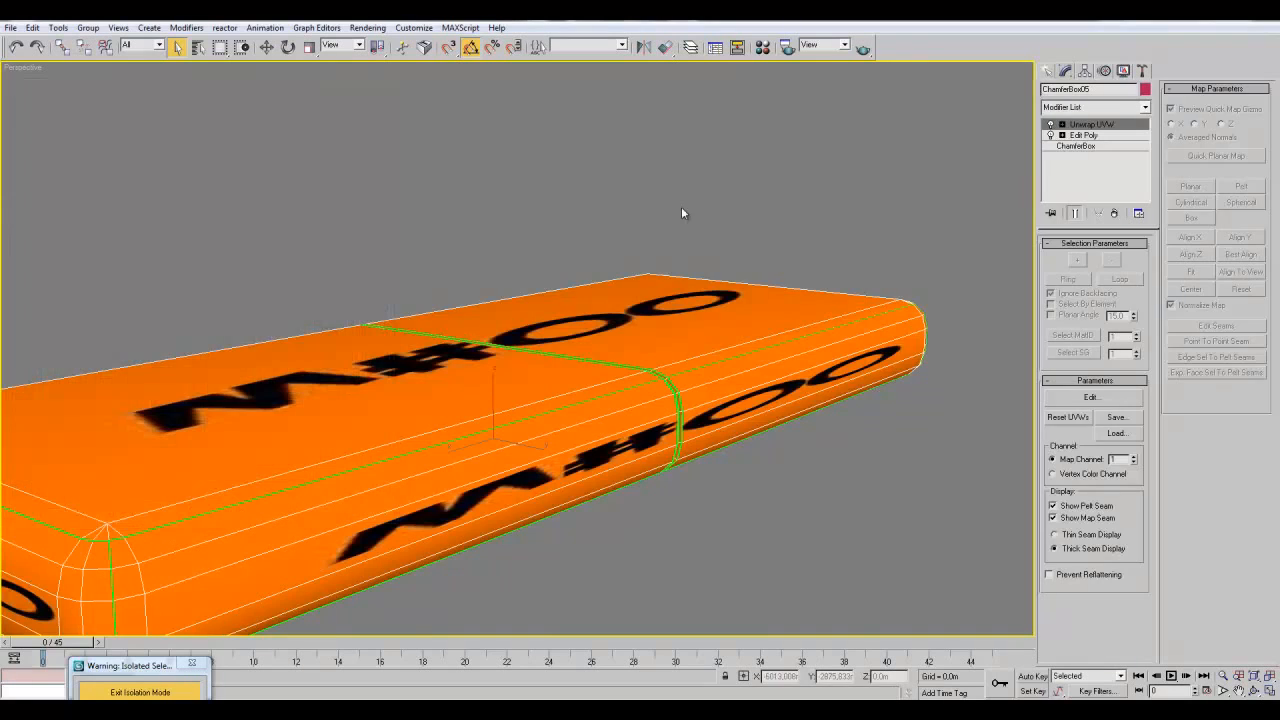
- Exit isolation mode to bring back the whole couch scene
left_click(681, 206)
scroll(726, 304, "down", 5)
left_click(165, 690)
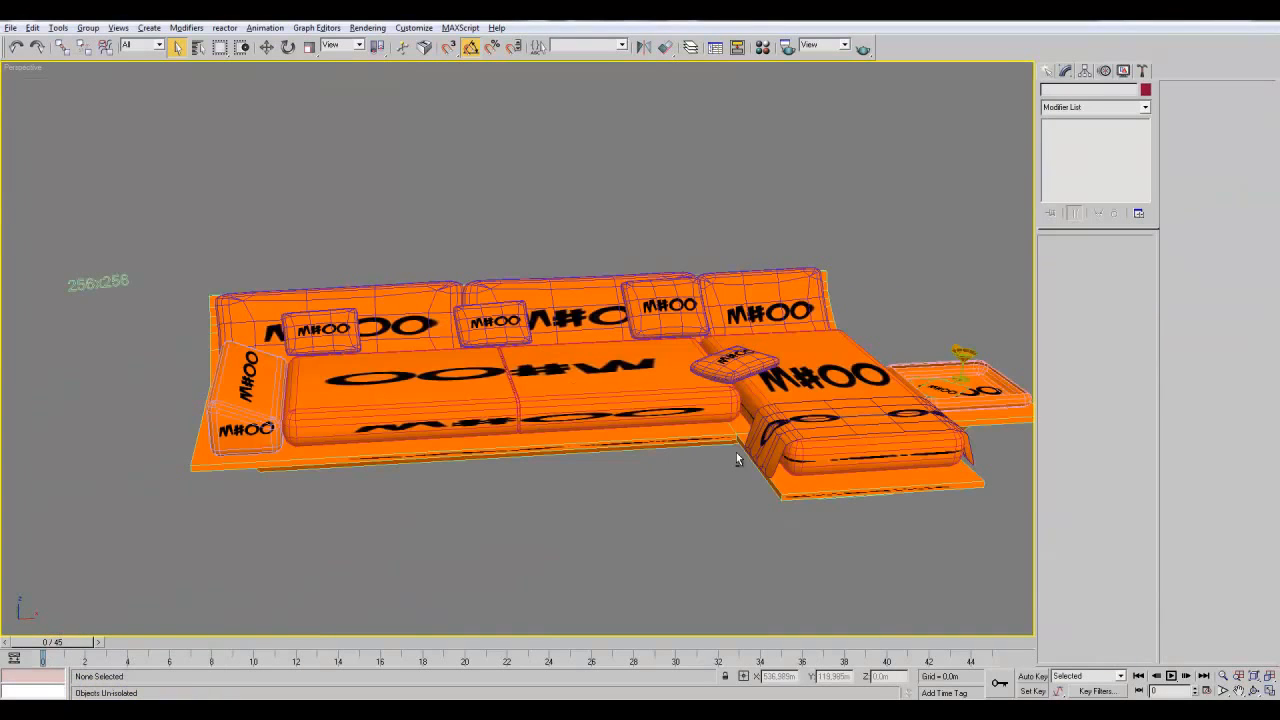
scroll(690, 460, "up", 5)
left_click(1267, 677)
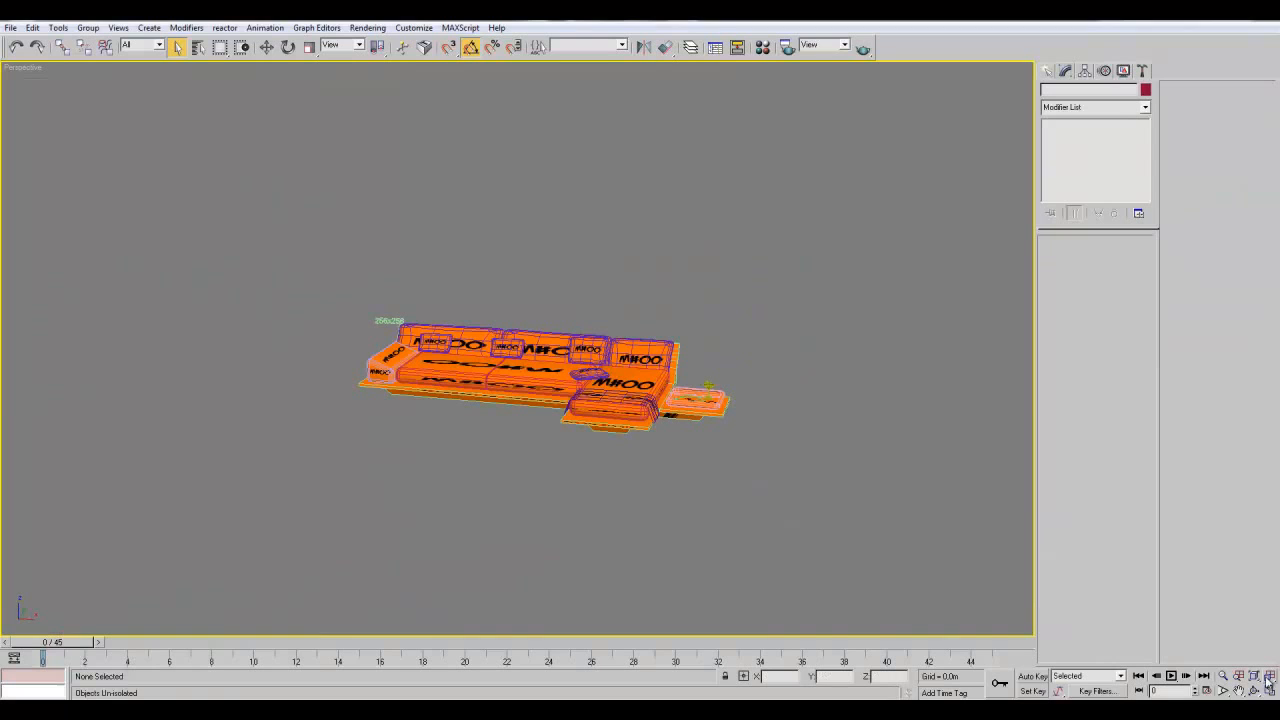
- Move the 256x256 text label away from the couch's back corner, turn off angle snap and deselect the label
left_click(388, 321)
left_click(267, 48)
left_click_drag(428, 325, 384, 320)
left_click(449, 48)
left_click(512, 158)
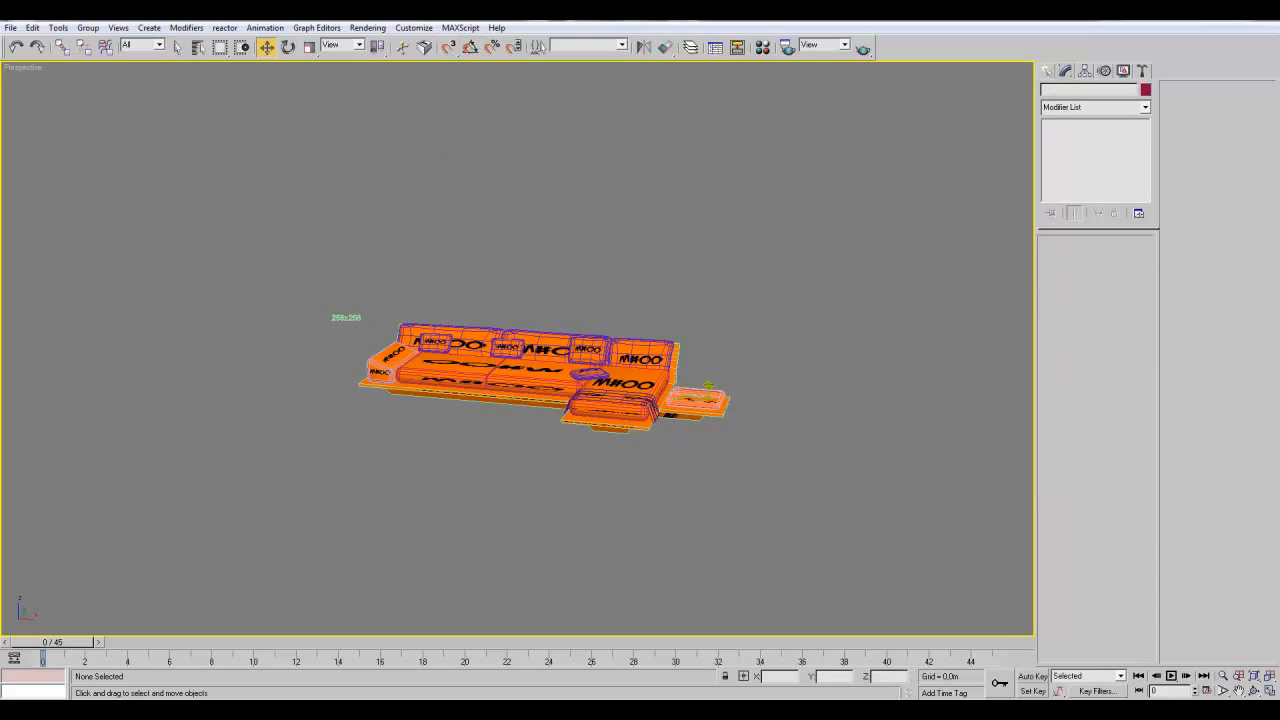
- Save a copy of the scene in the Couch_final folder
left_click(10, 27)
left_click(62, 121)
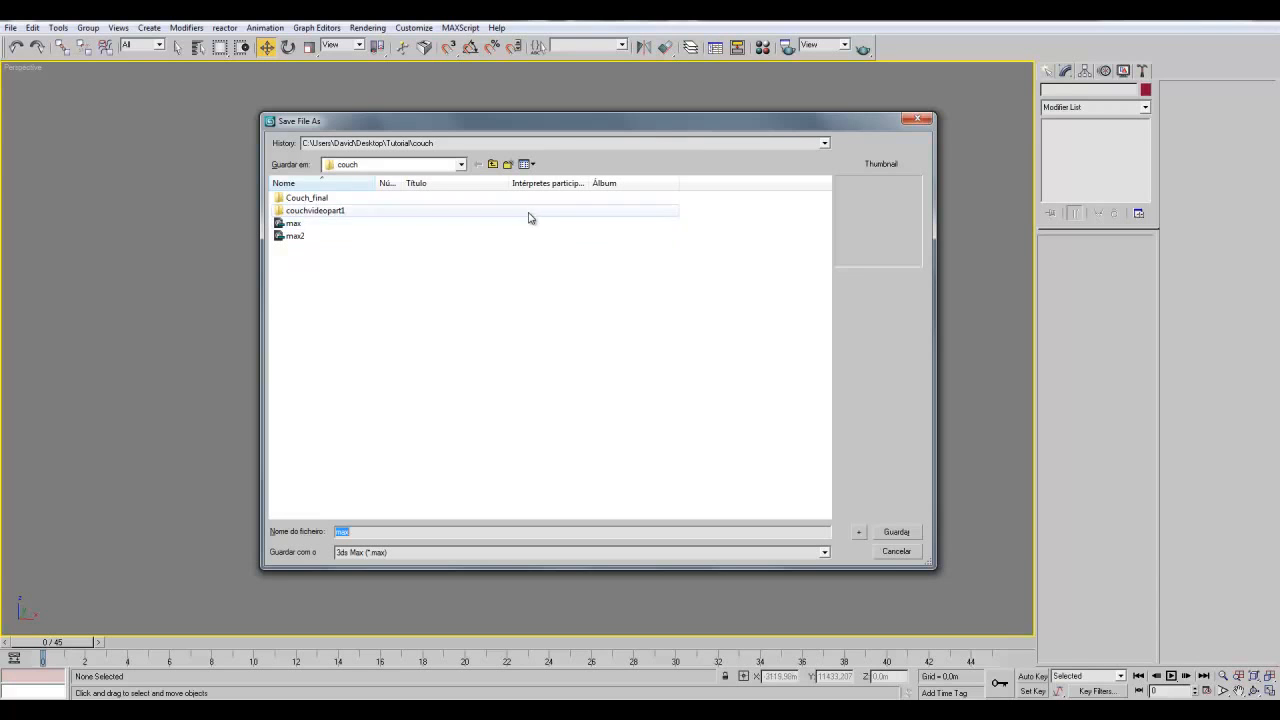
double_click(326, 198)
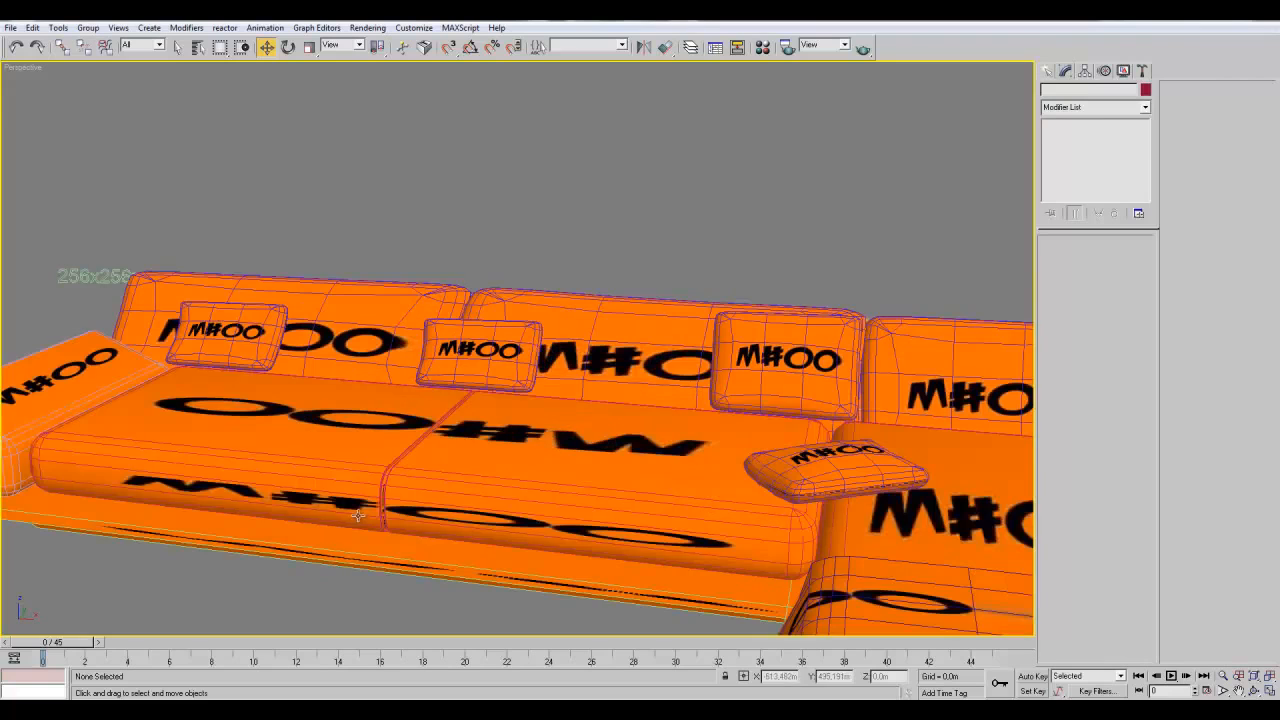
- Inspect the couch parts around the scene, checking a back pillow, the draped throw and the long seat cushion
left_click(107, 405)
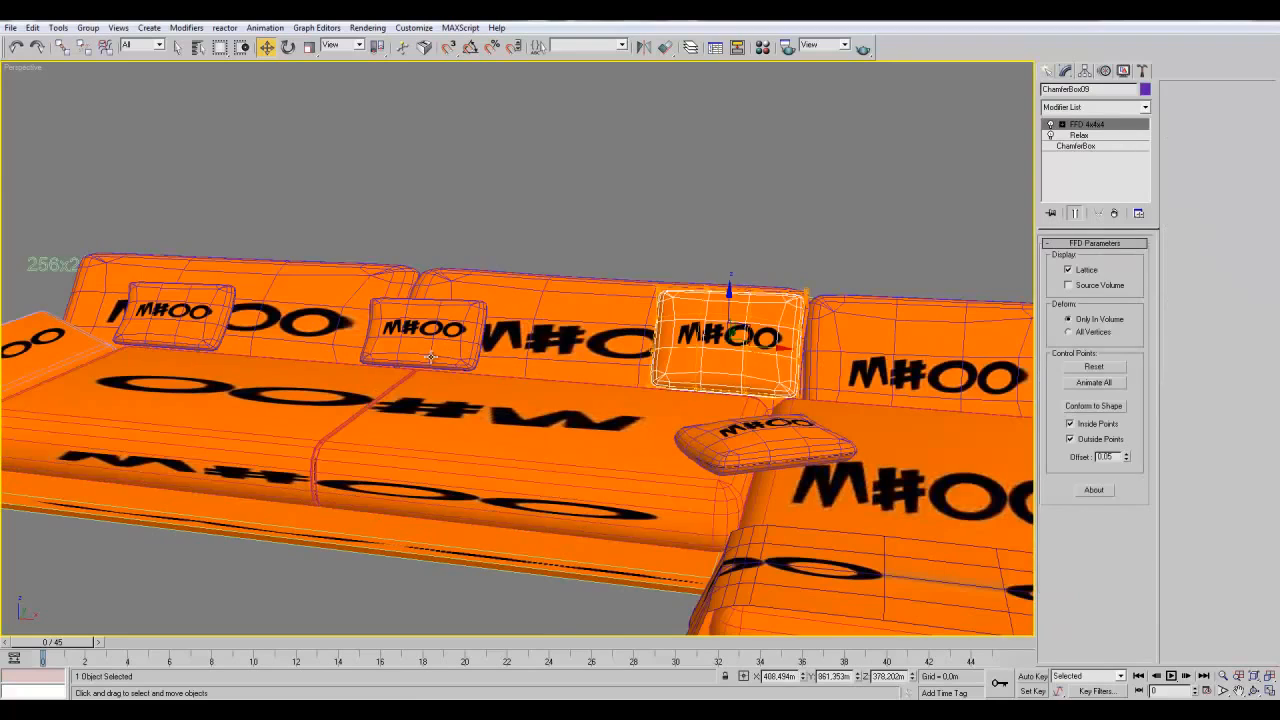
middle_click_drag(430, 357, 770, 343, "alt")
scroll(770, 343, "down", 4)
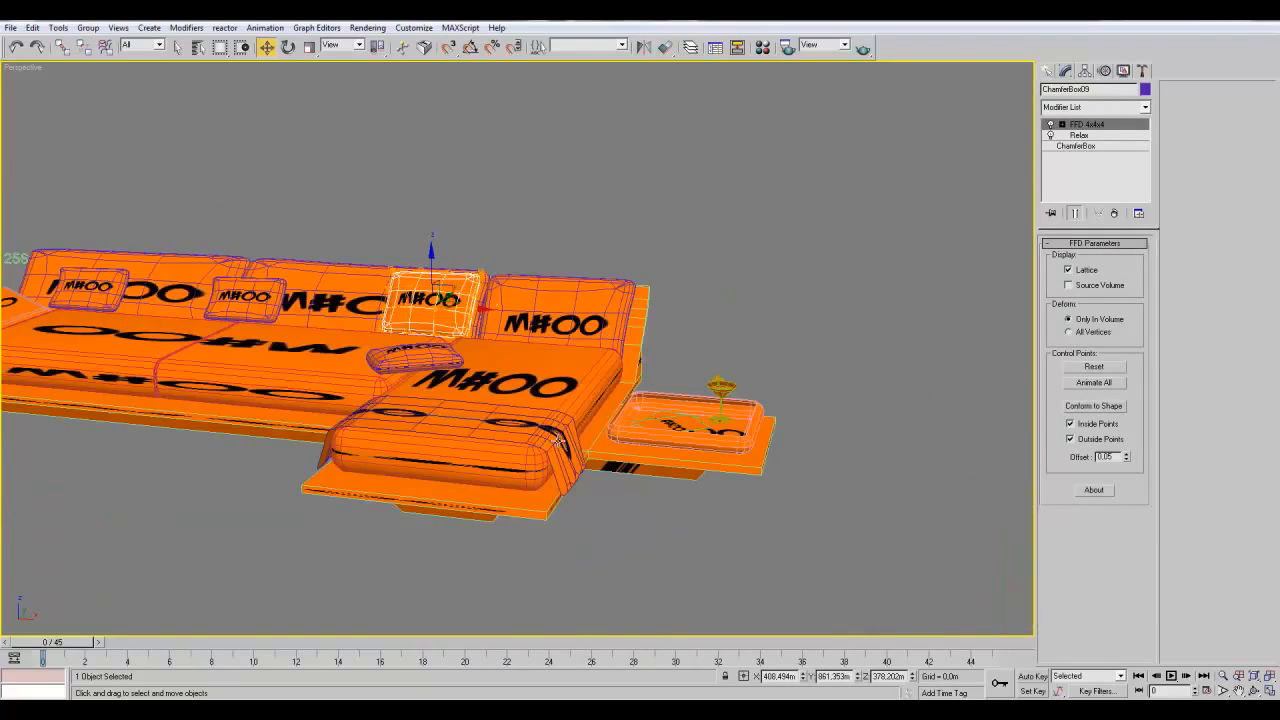
left_click(519, 433)
middle_click_drag(519, 433, 600, 415, "alt")
scroll(544, 467, "up", 3)
scroll(544, 467, "down", 6)
middle_click_drag(390, 463, 659, 486)
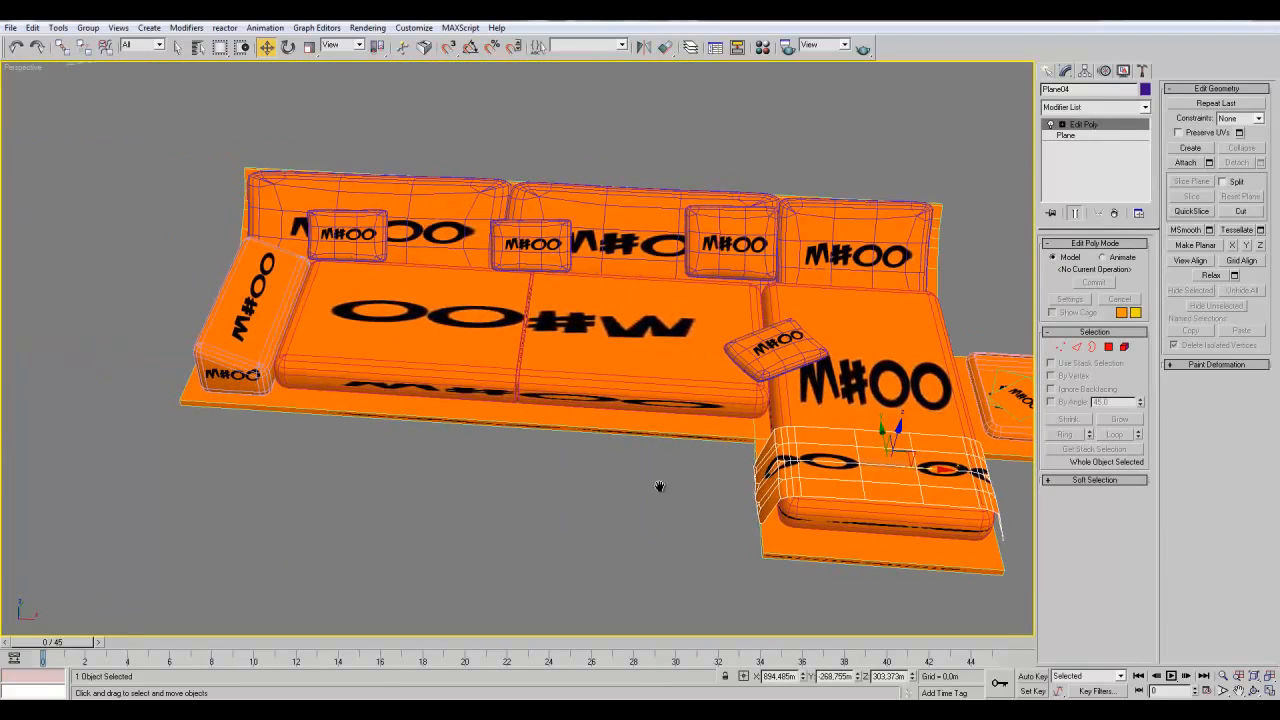
left_click(237, 324)
left_click(456, 347)
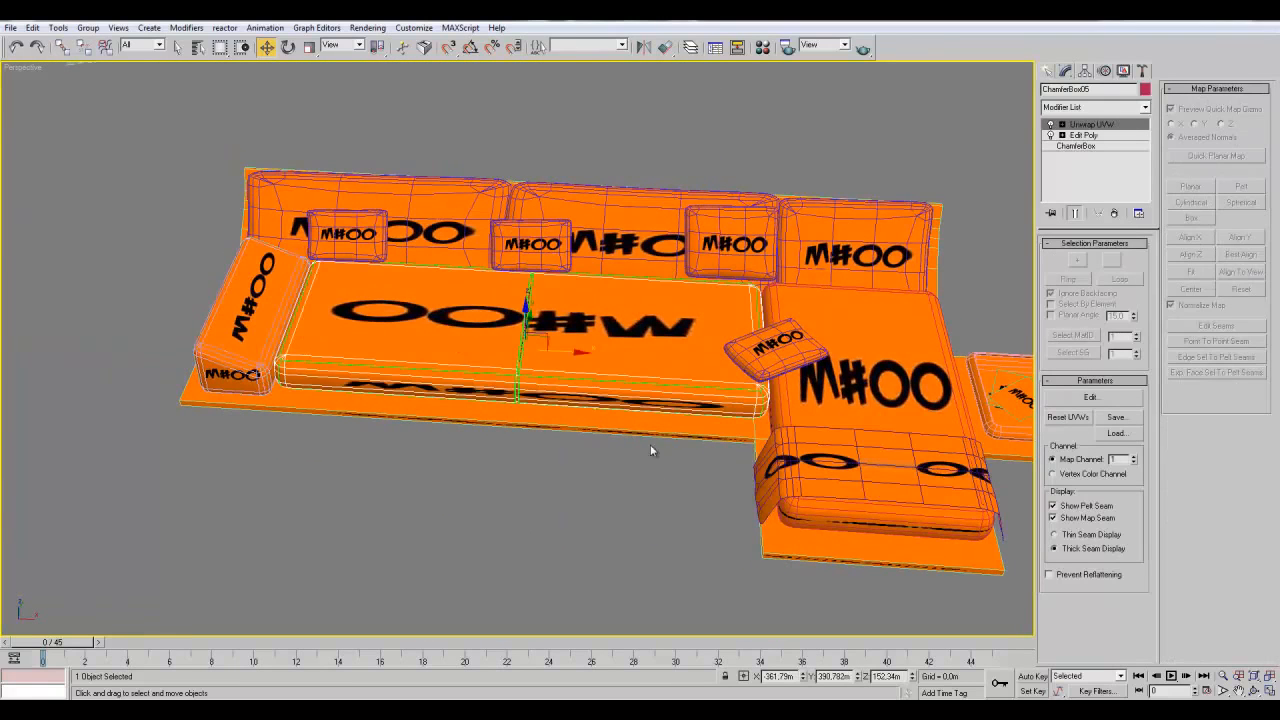
middle_click_drag(744, 467, 658, 463)
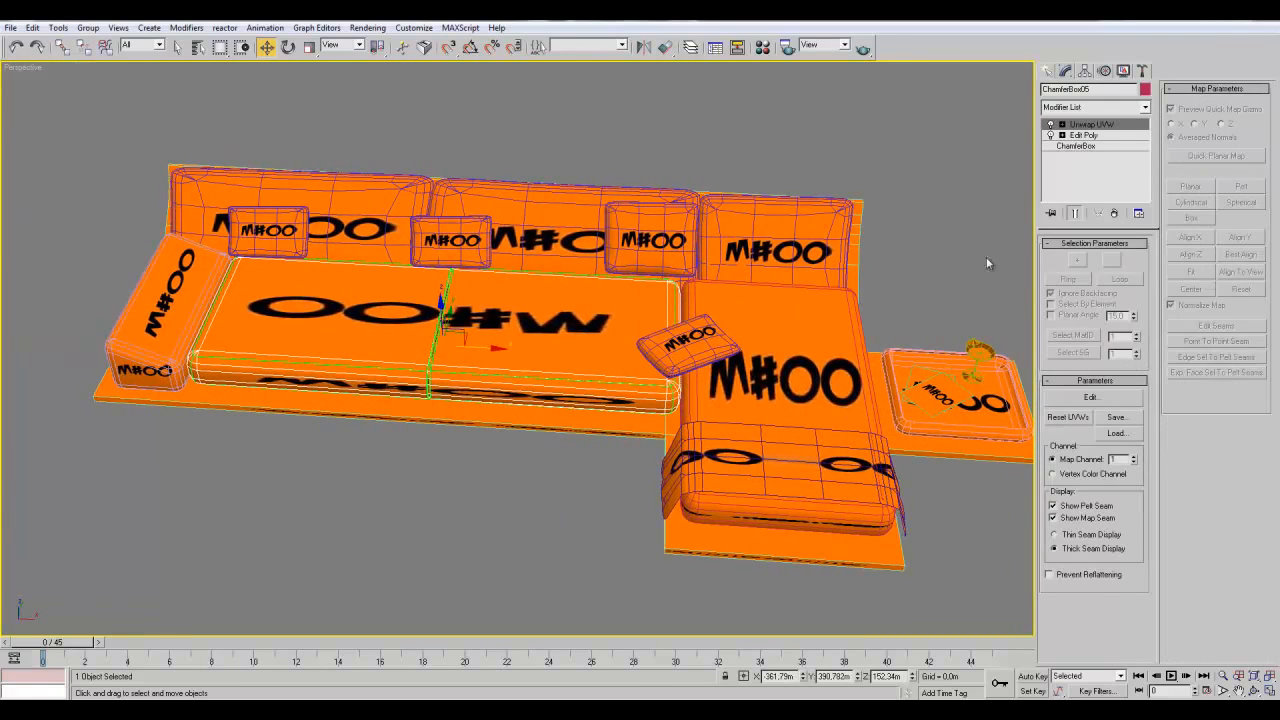
- Select the whole element of the throw draped over the chaise and set its material ID to 4
left_click(980, 229)
middle_click_drag(956, 249, 862, 239)
left_click(697, 449)
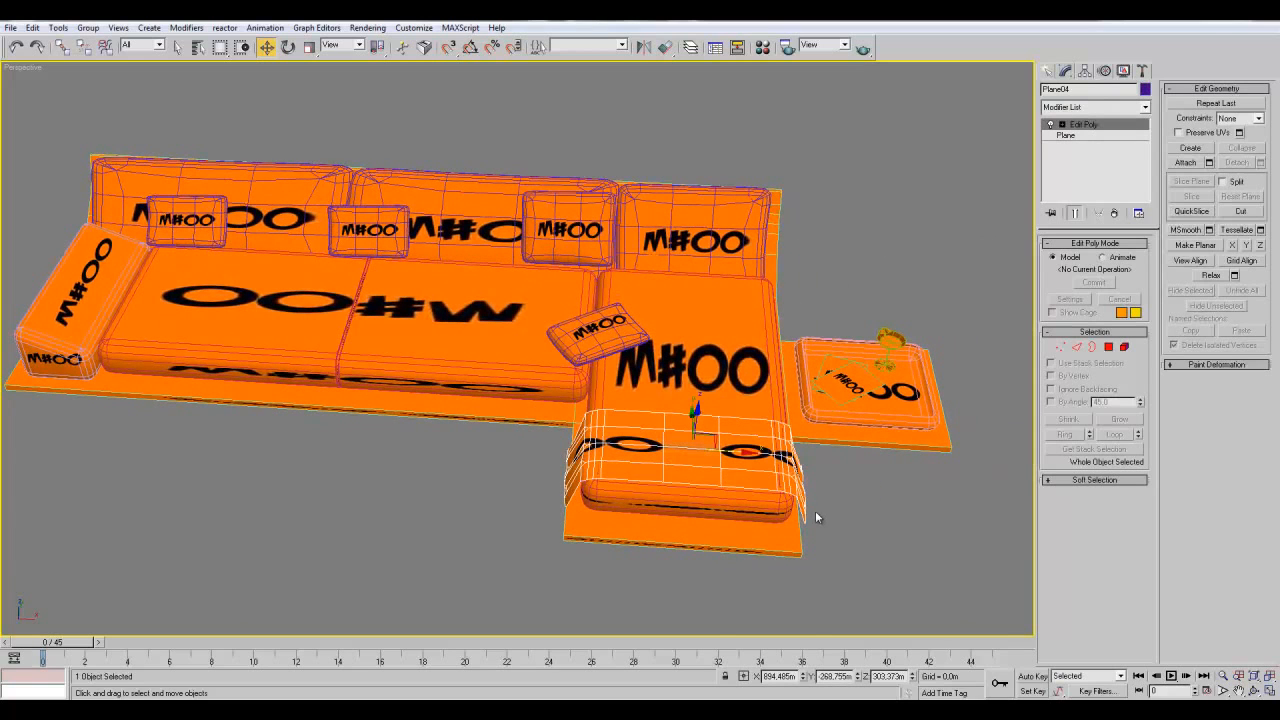
left_click(1124, 346)
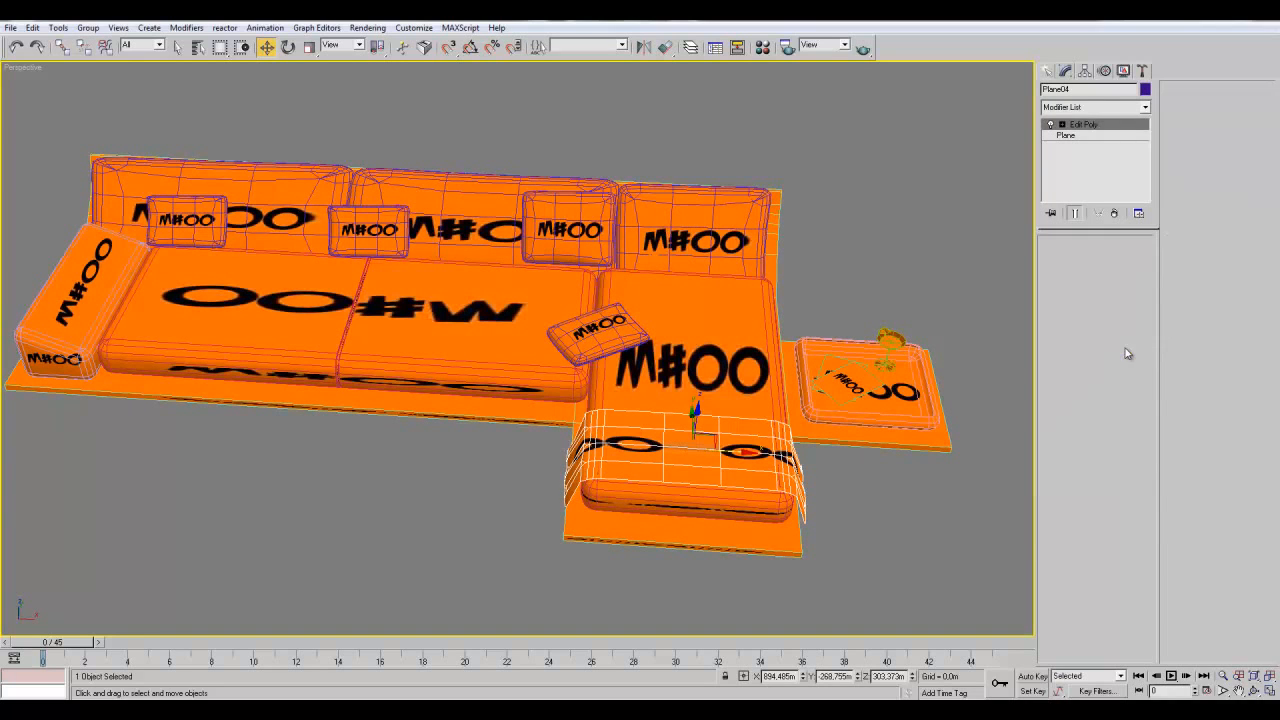
left_click(700, 475)
middle_click_drag(841, 524, 797, 449)
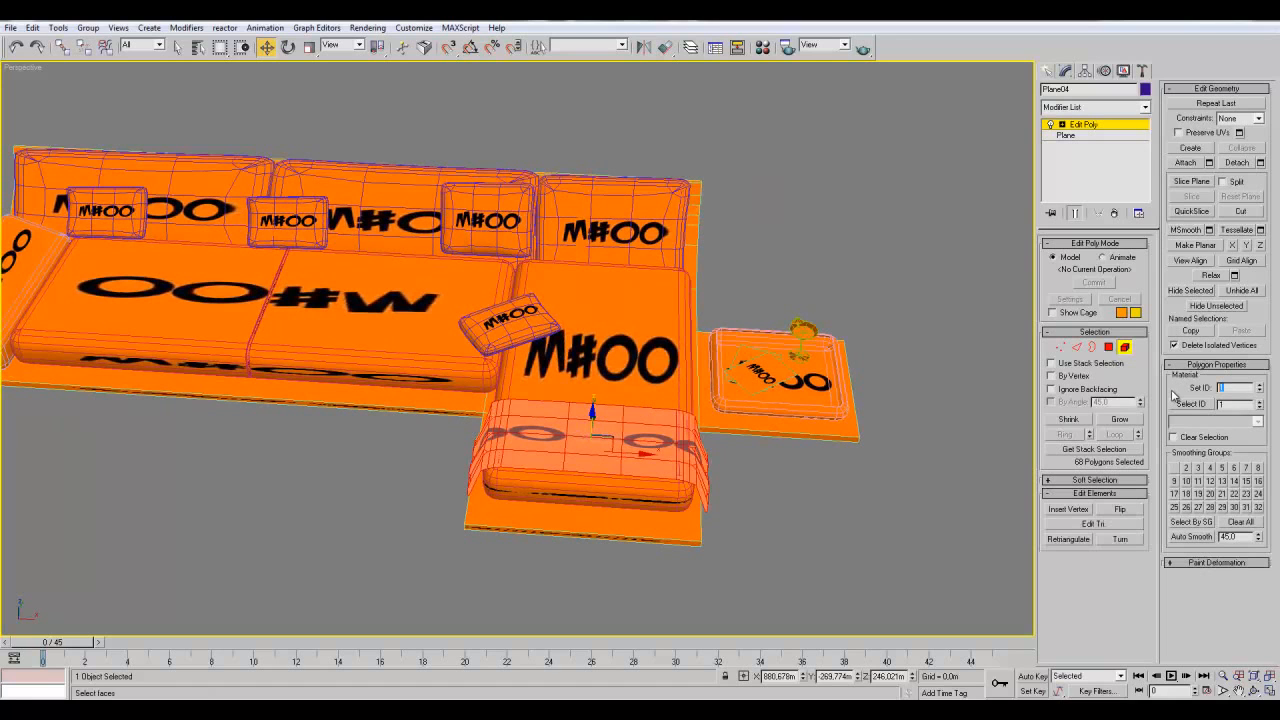
type("4")
key("Return")
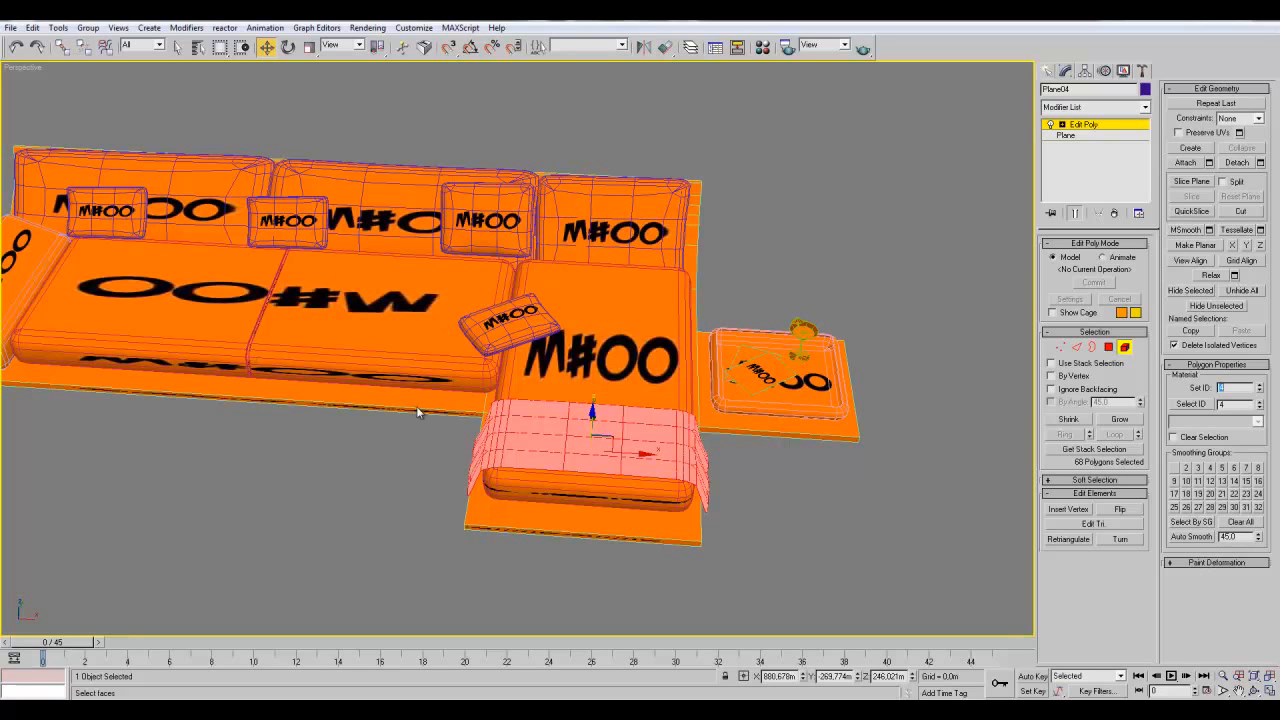
- Isolate the throw, add an Unwrap UVW modifier to it and enter the modifier's Face level
middle_click_drag(550, 412, 437, 375)
key("alt+q")
middle_click_drag(509, 395, 464, 396, "alt")
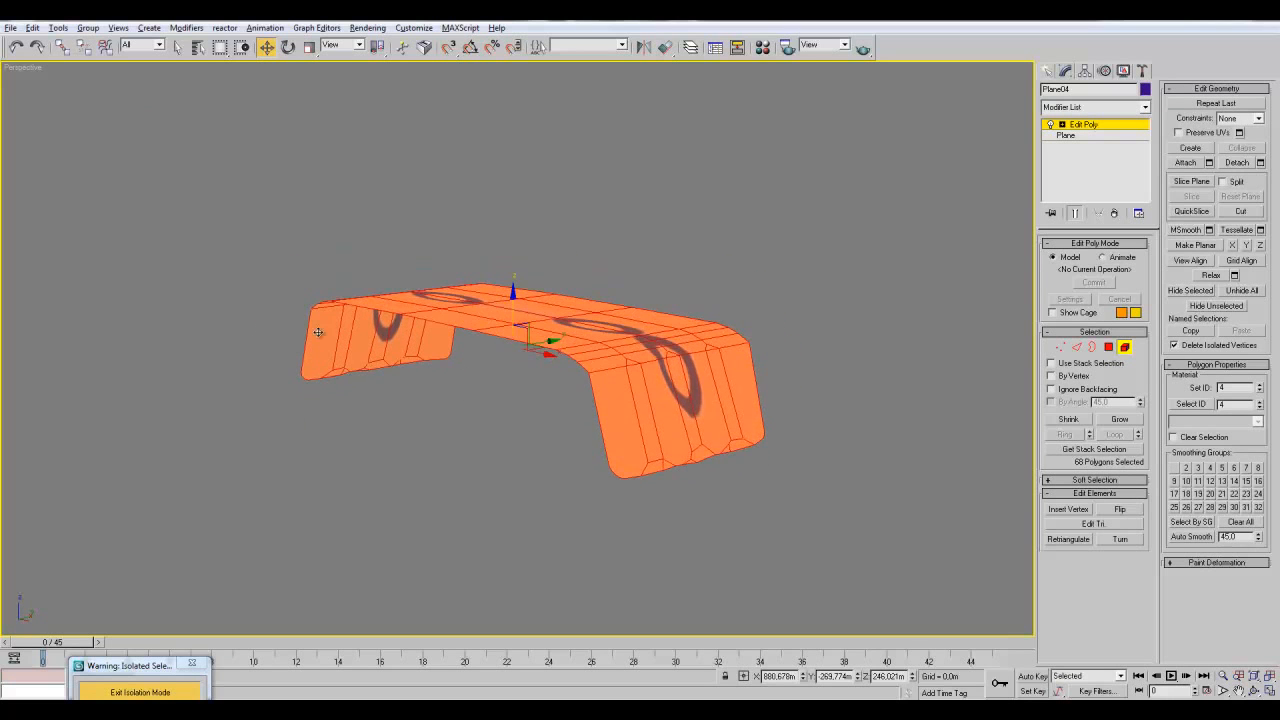
left_click(1093, 127)
left_click(1095, 107)
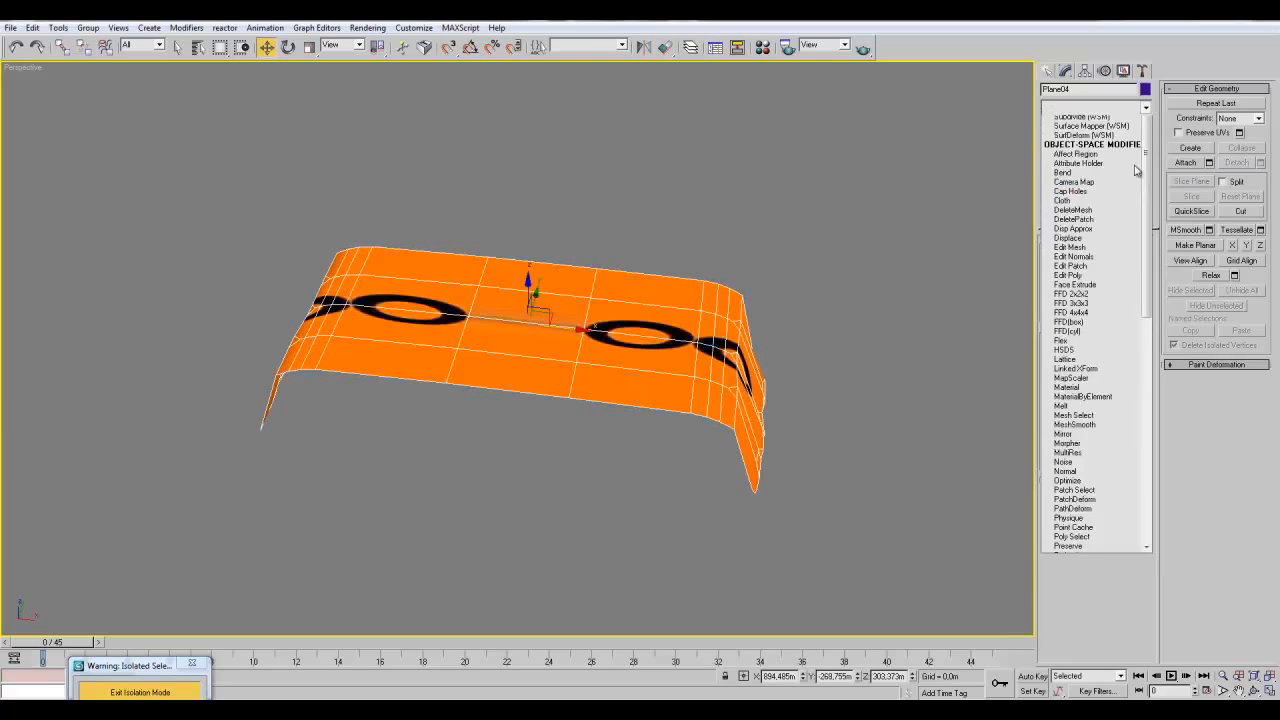
scroll(1095, 400, "down", 10)
left_click(1076, 596)
left_click(1064, 125)
left_click(1062, 124)
left_click(1085, 157)
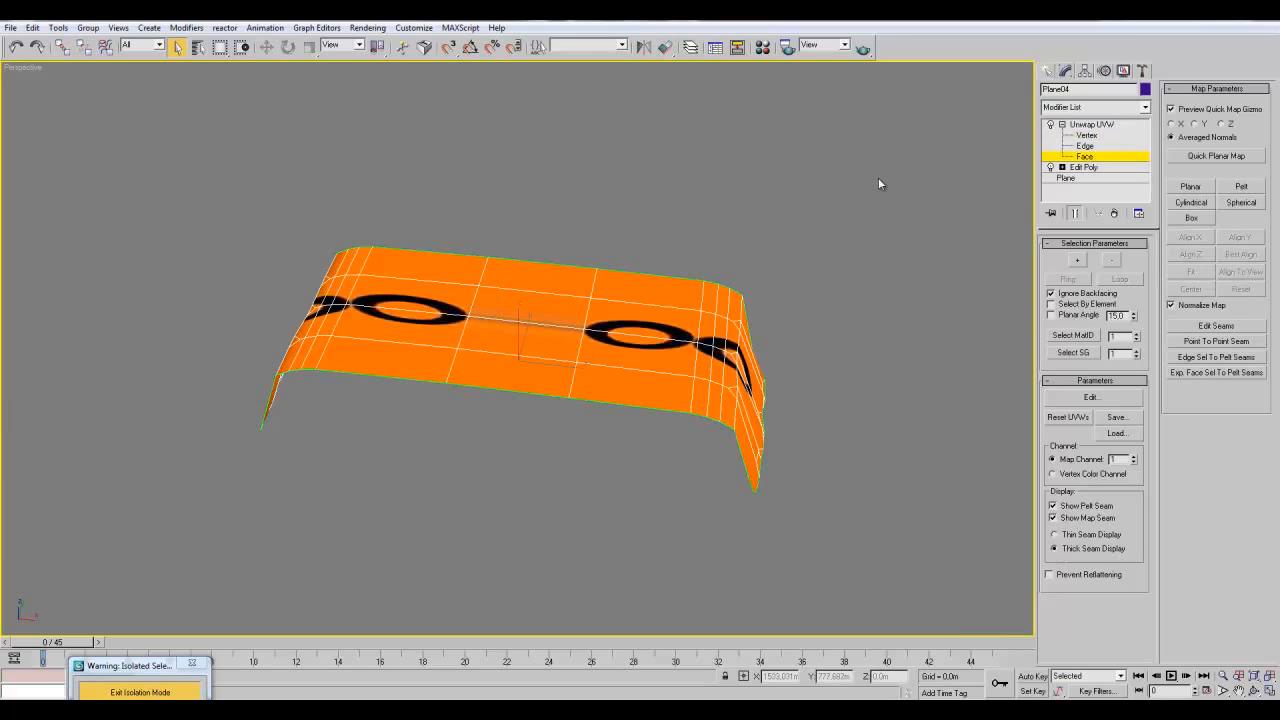
- Select all the throw's faces by element and apply a planar map aligned to Z and fitted to the faces
left_click(552, 337)
scroll(554, 339, "down", 5)
left_click(722, 195)
left_click_drag(722, 195, 605, 425)
left_click(1190, 188)
left_click(1201, 256)
left_click(1195, 272)
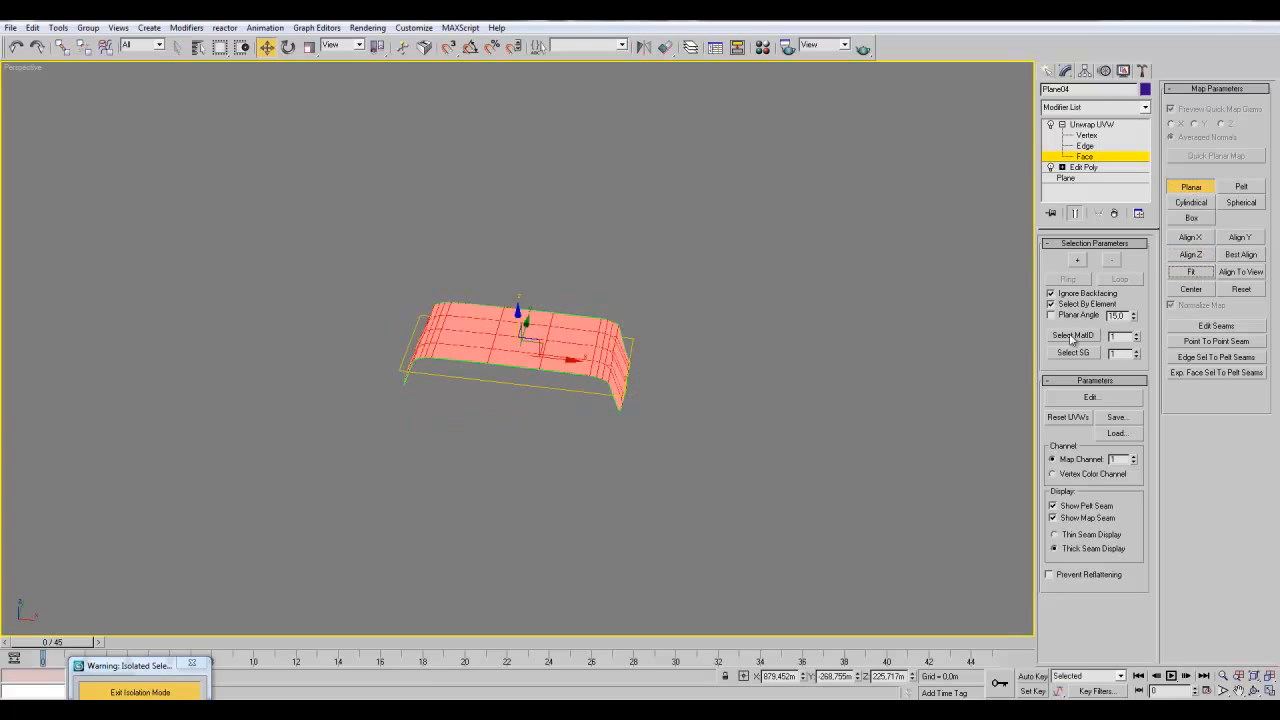
middle_click_drag(609, 374, 645, 408)
middle_click_drag(703, 454, 645, 445, "alt")
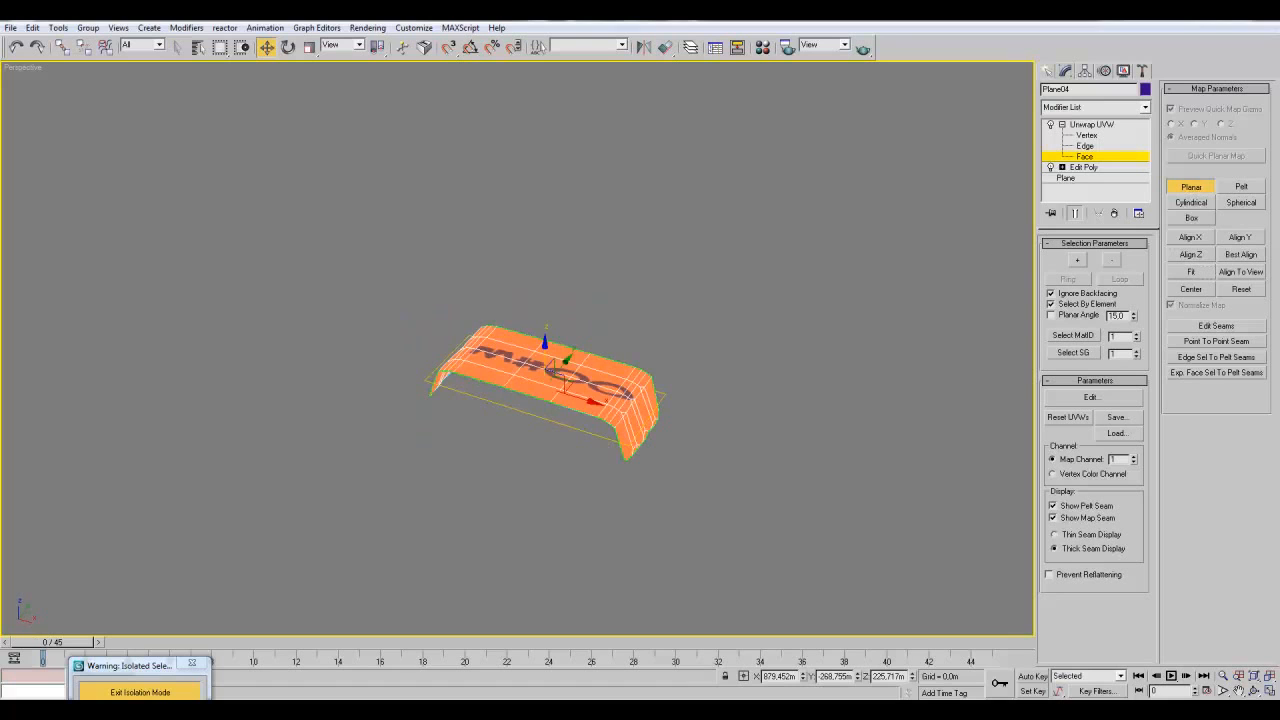
left_click(1188, 190)
left_click(897, 320)
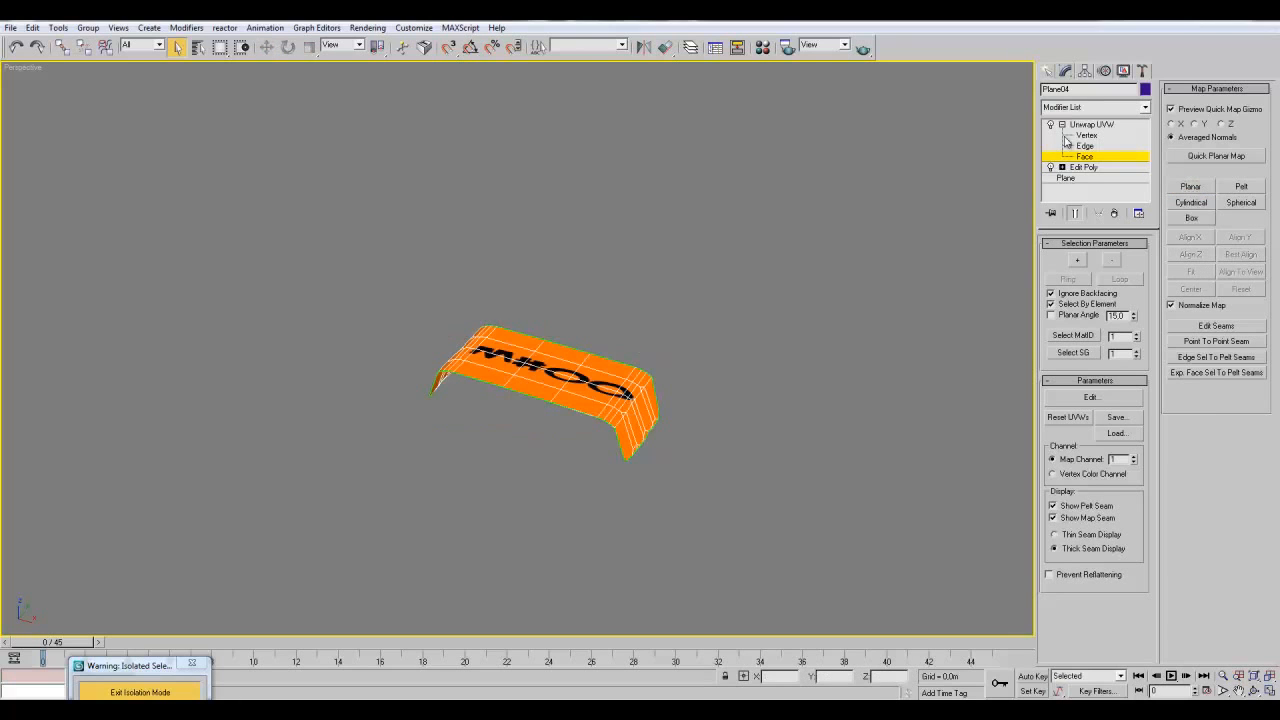
- Open the throw's UVs for editing and render their UV template at 256 by 256
left_click(1062, 125)
left_click(1091, 125)
left_click(1091, 397)
right_click(113, 186)
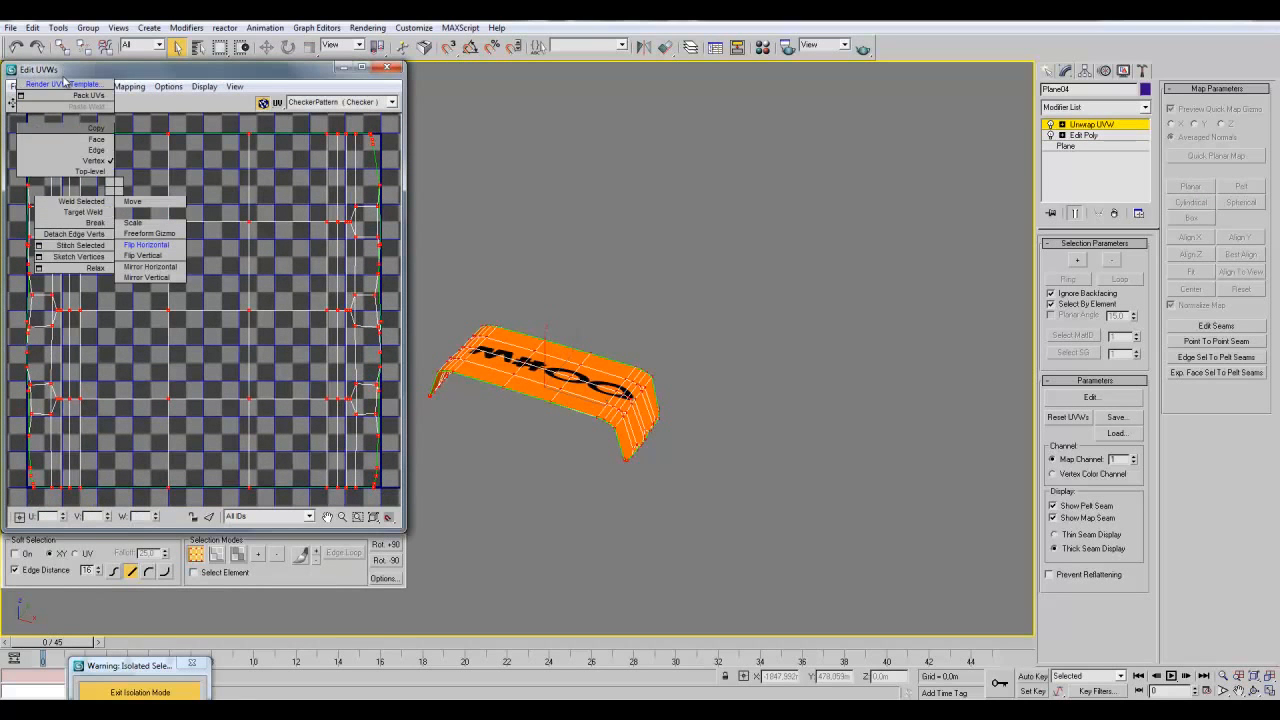
left_click(64, 83)
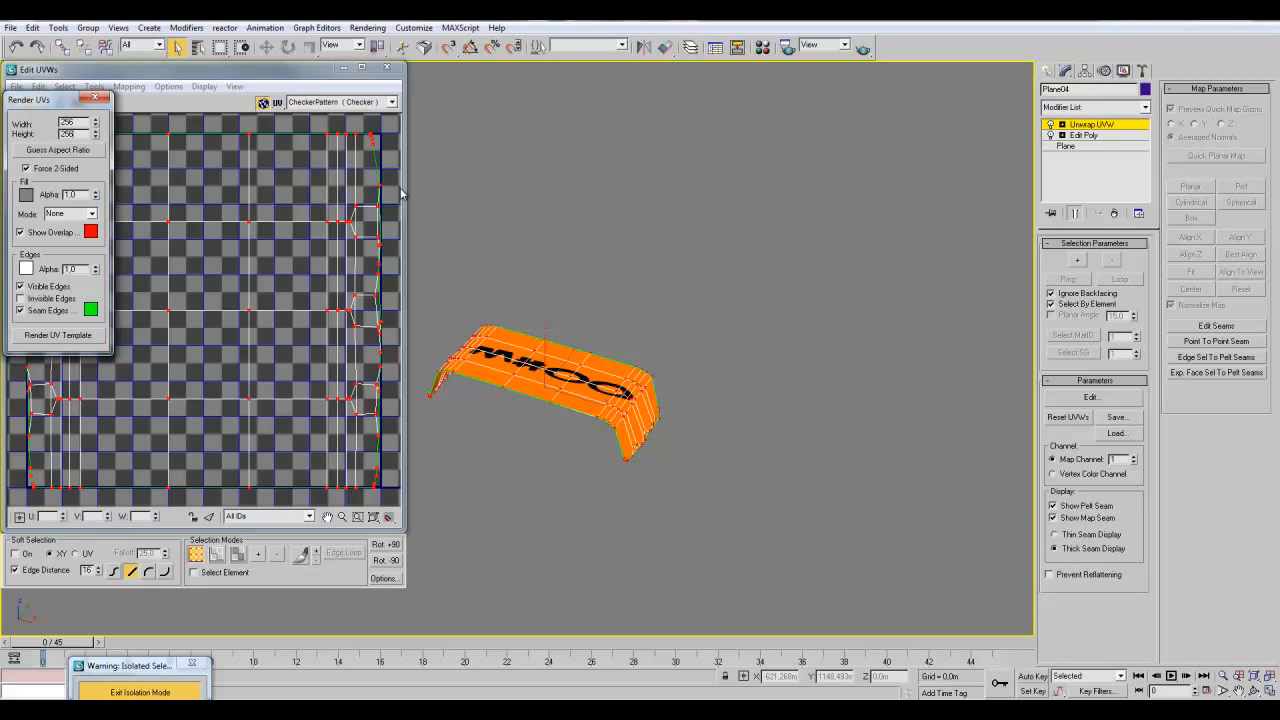
left_click(57, 335)
- Save the rendered UV template as JPEG file 4 in the Maps folder and close the render windows
left_click(527, 284)
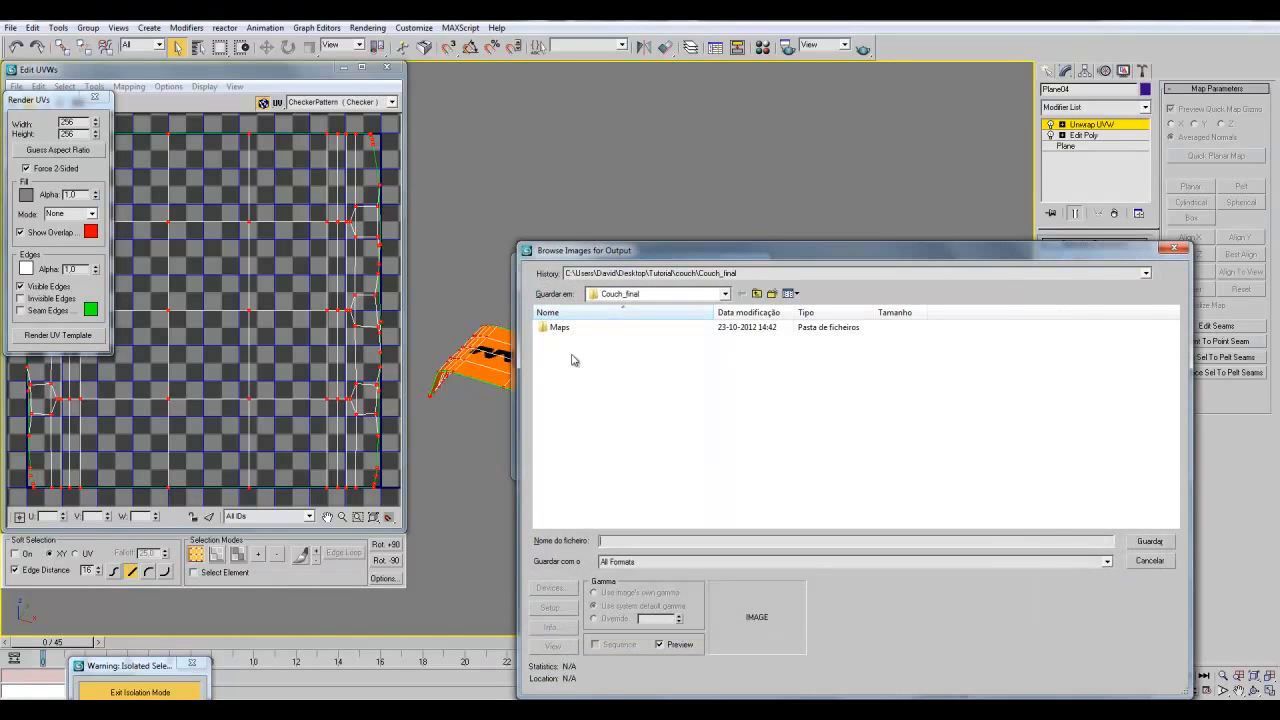
double_click(560, 328)
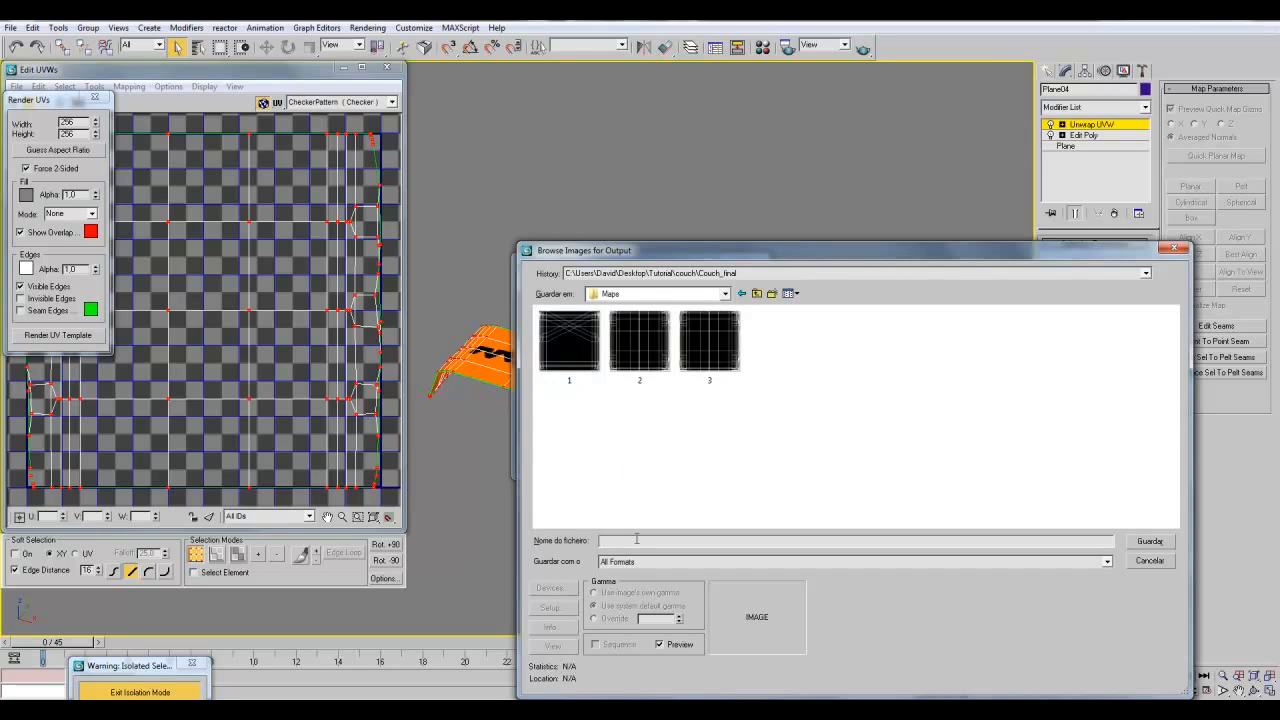
key("Tab")
key("j")
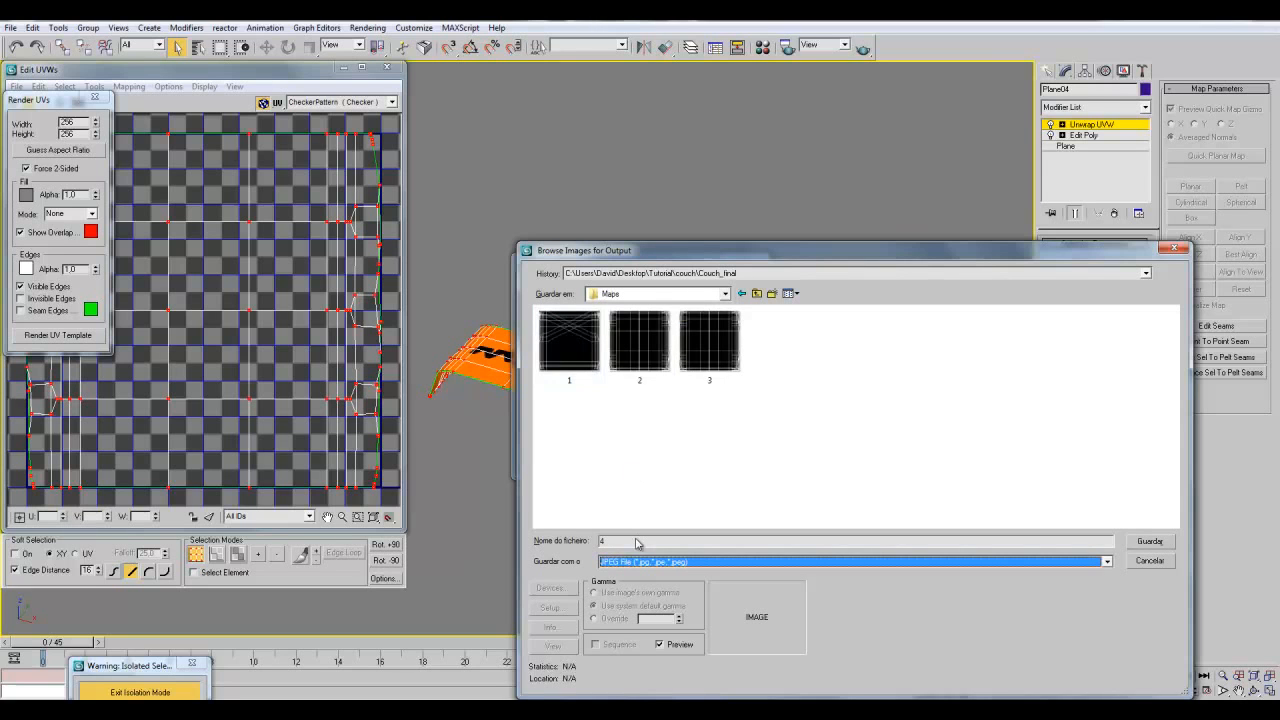
left_click(1172, 543)
left_click(806, 550)
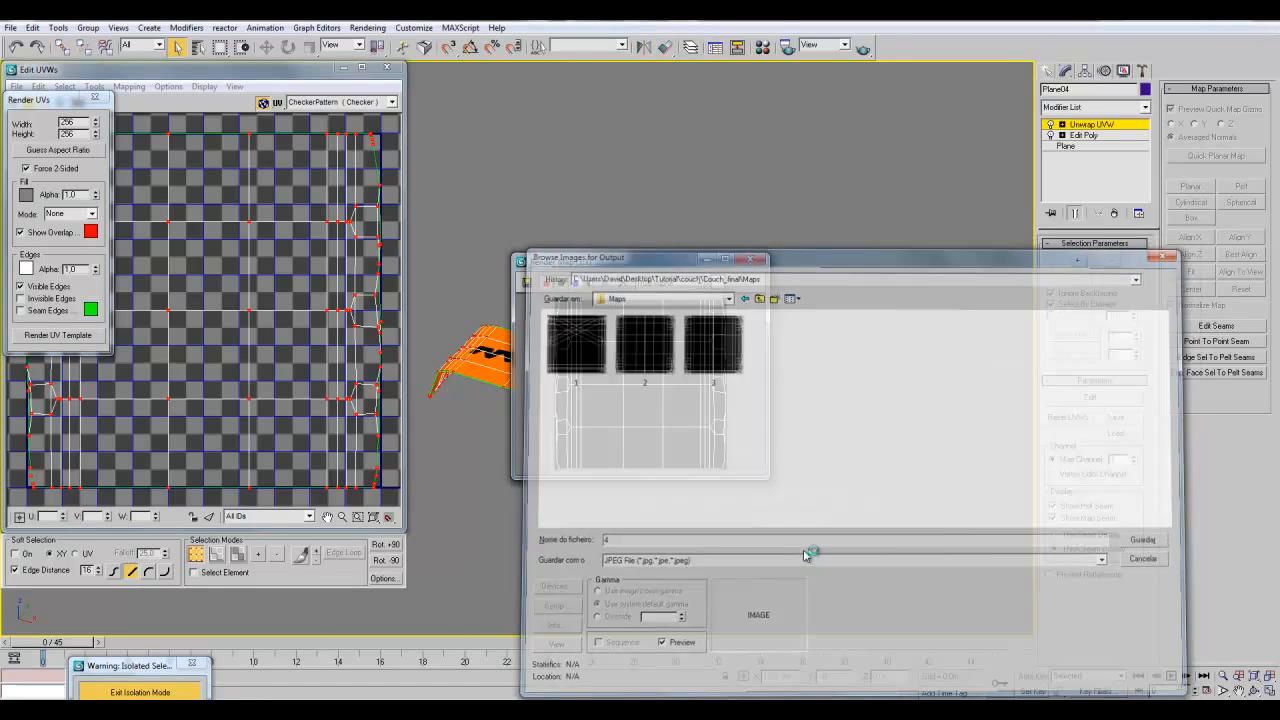
left_click(752, 261)
left_click(95, 98)
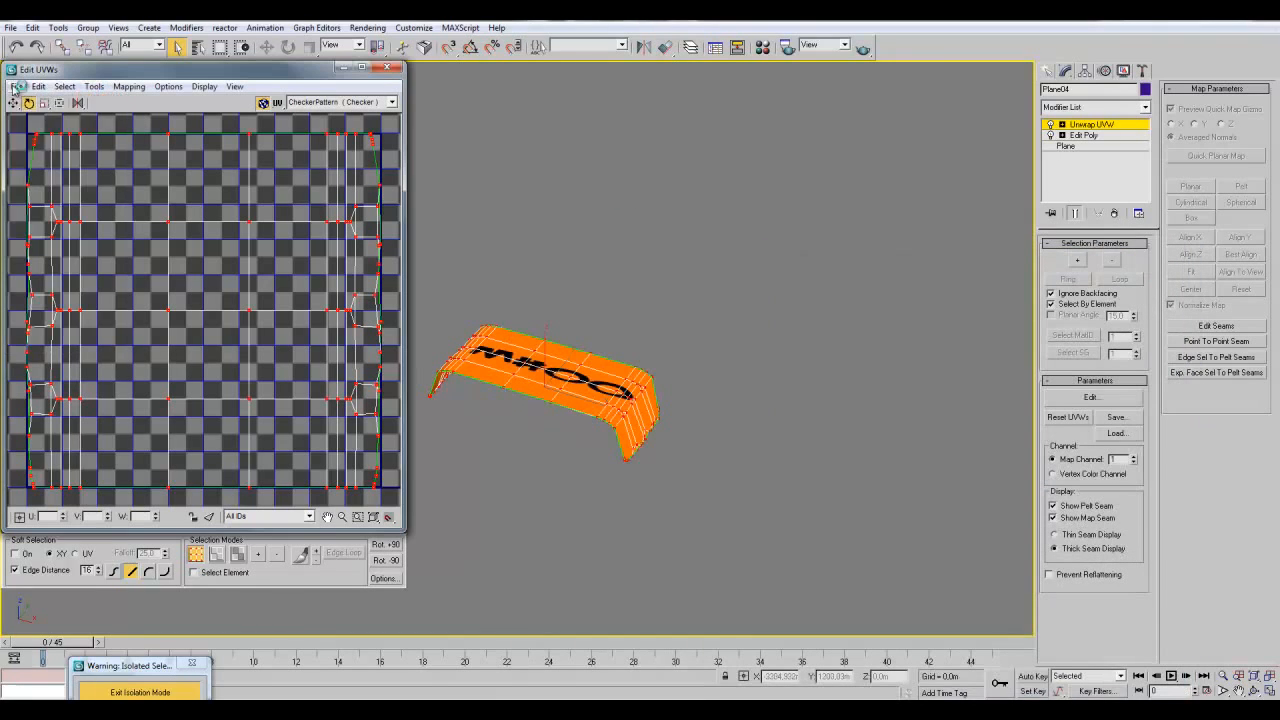
- Save the throw's UV layout as 3uvw in the Maps folder and close the UV editor
left_click(15, 87)
left_click(63, 117)
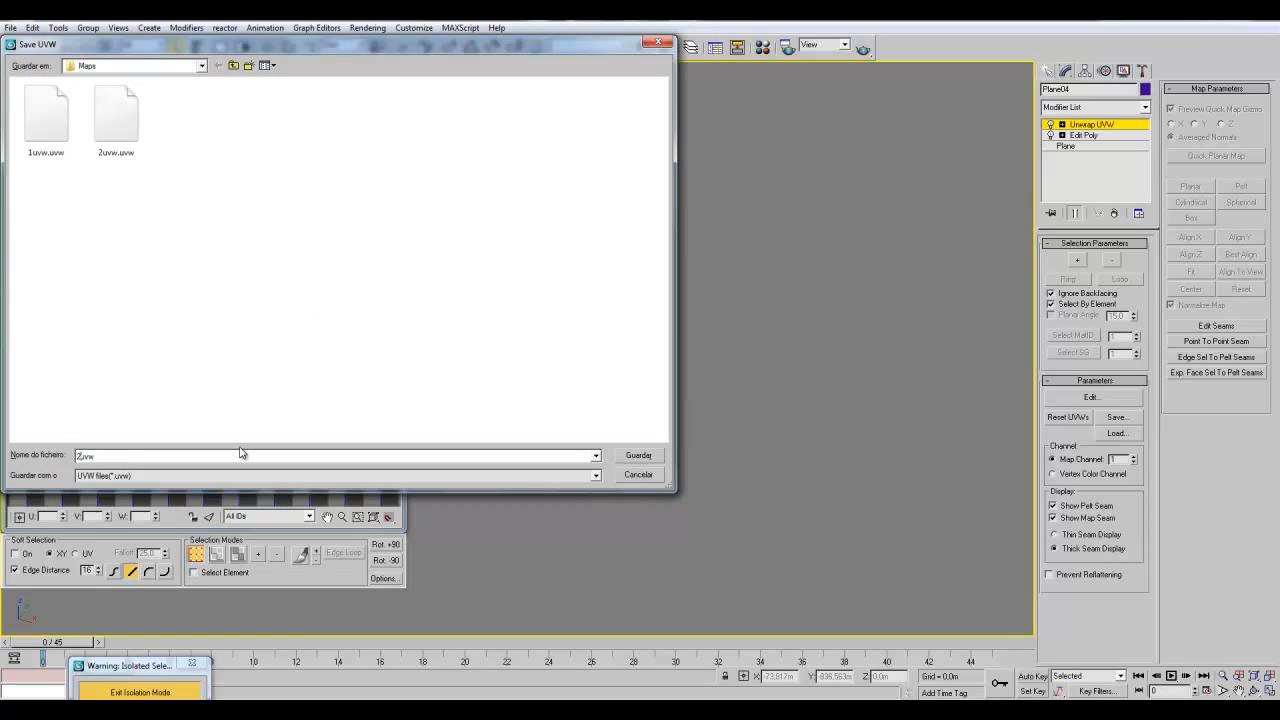
type("3uvw")
left_click(638, 456)
left_click(389, 68)
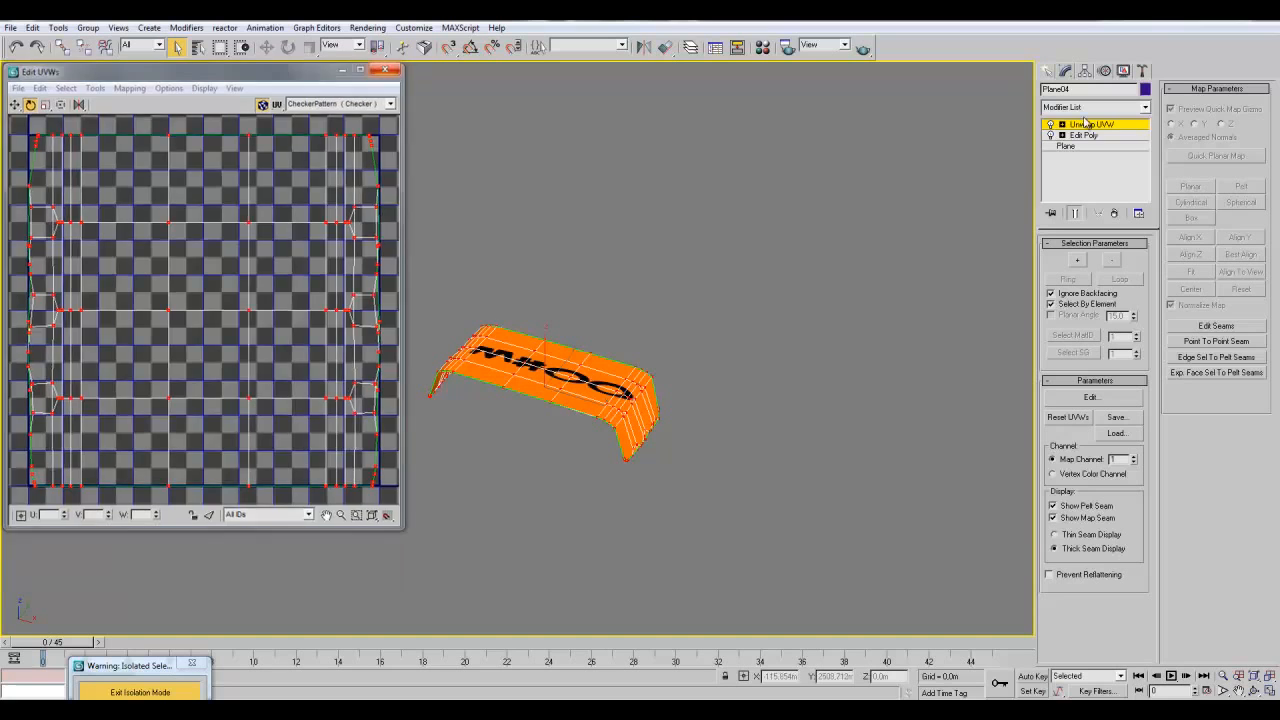
- Deselect the throw and exit isolation mode to bring back the whole couch scene
left_click(388, 519)
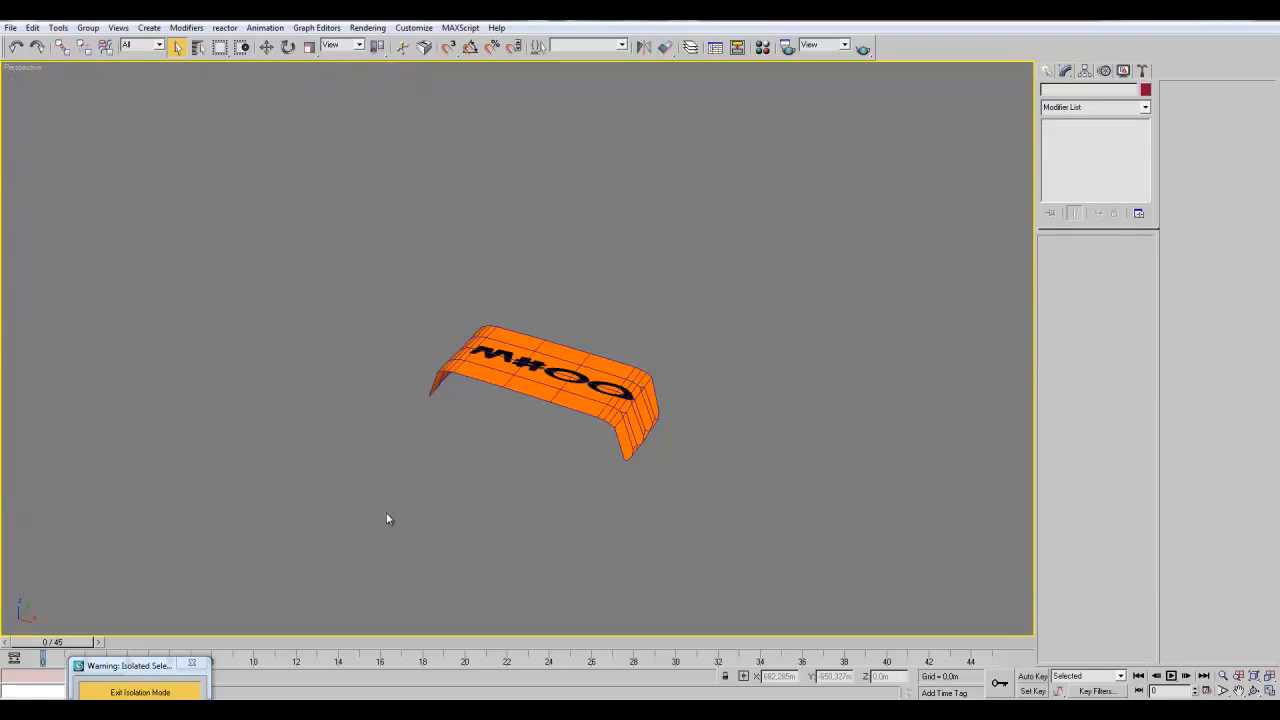
left_click(118, 693)
middle_click_drag(386, 511, 474, 513)
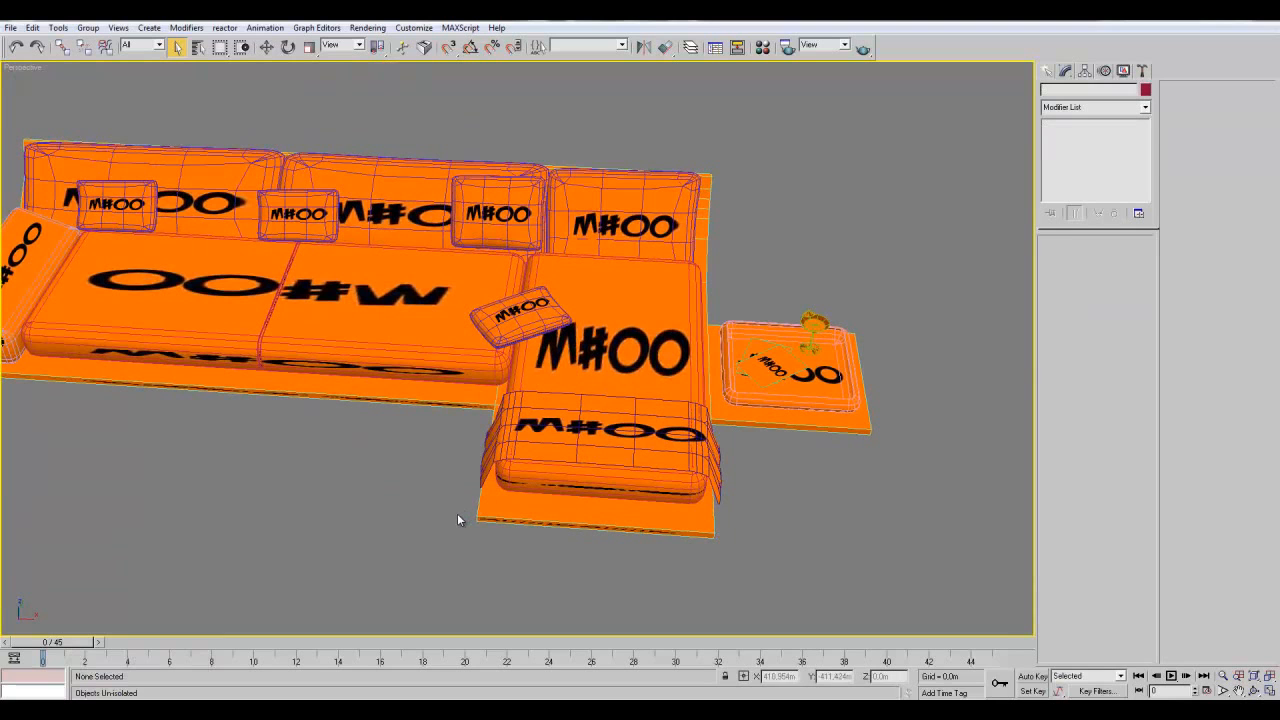
- Inspect the textured couch around the scene, checking the base and the tray on its side extension
middle_click_drag(786, 551, 591, 550)
scroll(604, 558, "up", 5)
scroll(591, 550, "down", 6)
middle_click_drag(387, 466, 660, 580)
scroll(466, 514, "up", 3)
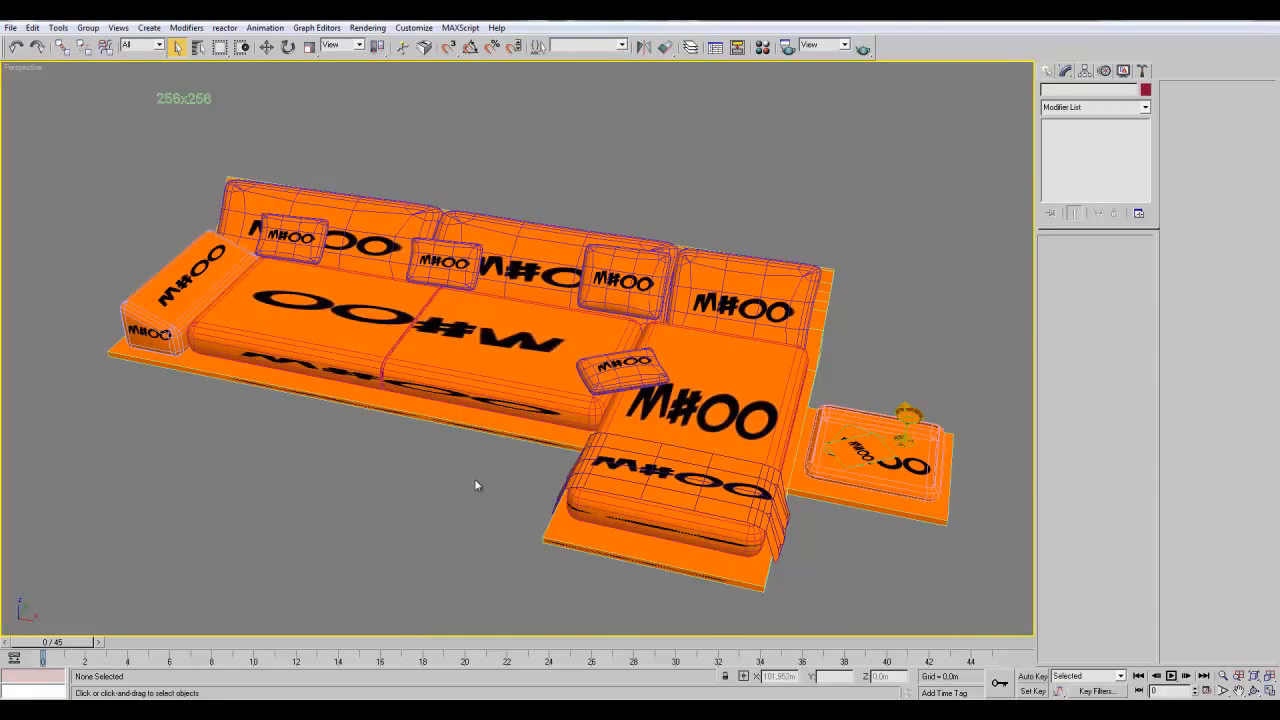
middle_click_drag(477, 486, 399, 451)
left_click(300, 213)
left_click(268, 48)
mouse_move(411, 292)
left_mouse_down()
mouse_move(390, 323)
mouse_move(412, 558)
mouse_move(409, 294)
left_mouse_up()
middle_click_drag(813, 493, 688, 464)
scroll(688, 464, "up", 4)
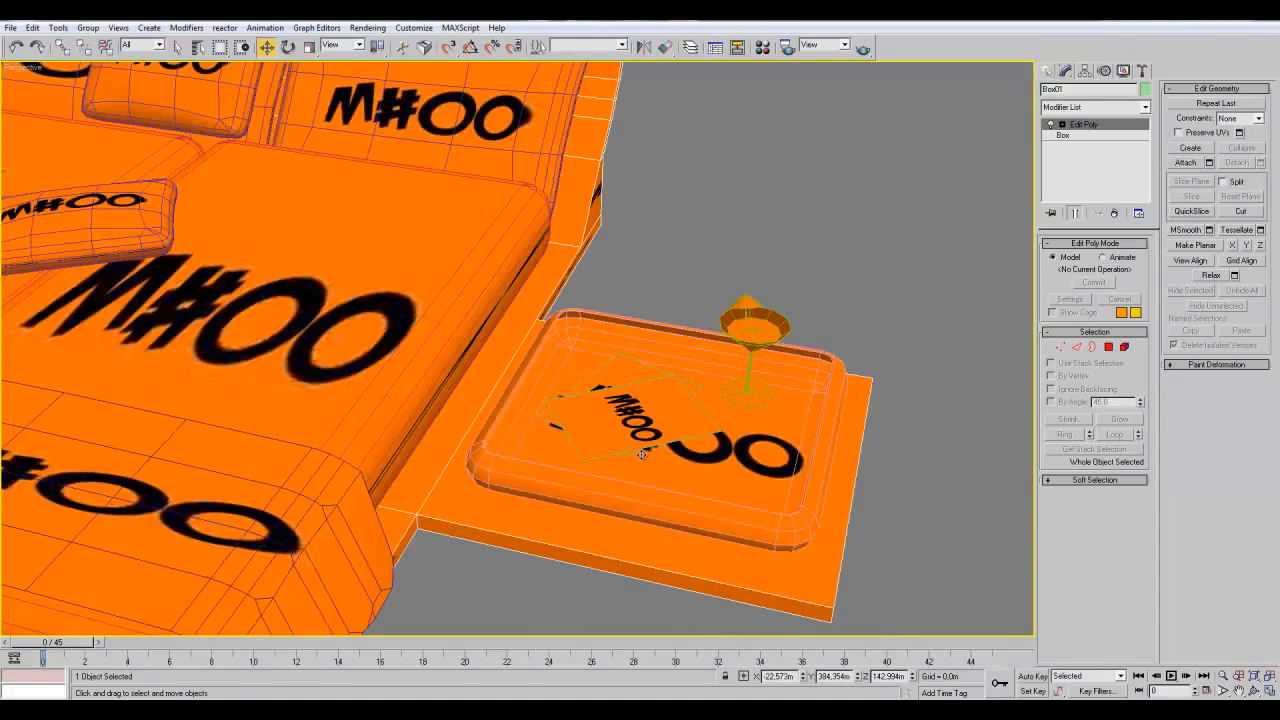
middle_click_drag(641, 416, 622, 442)
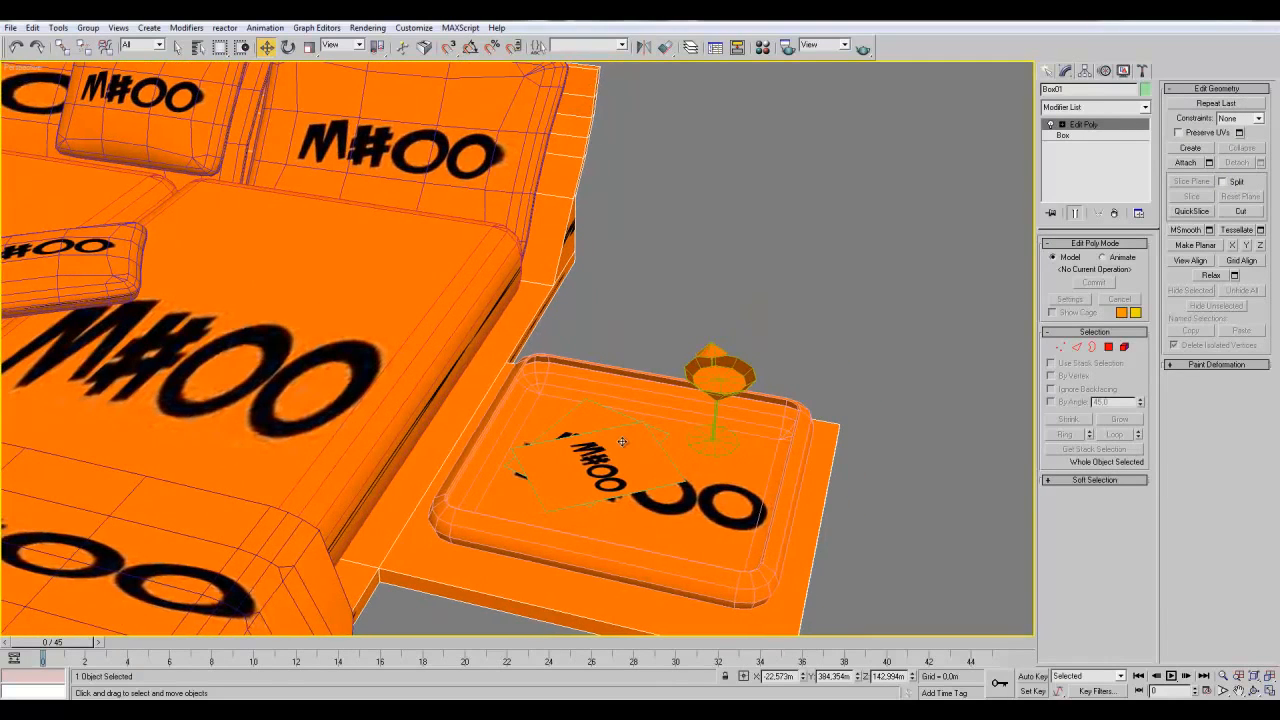
left_click(705, 498)
middle_click_drag(705, 498, 660, 489, "alt")
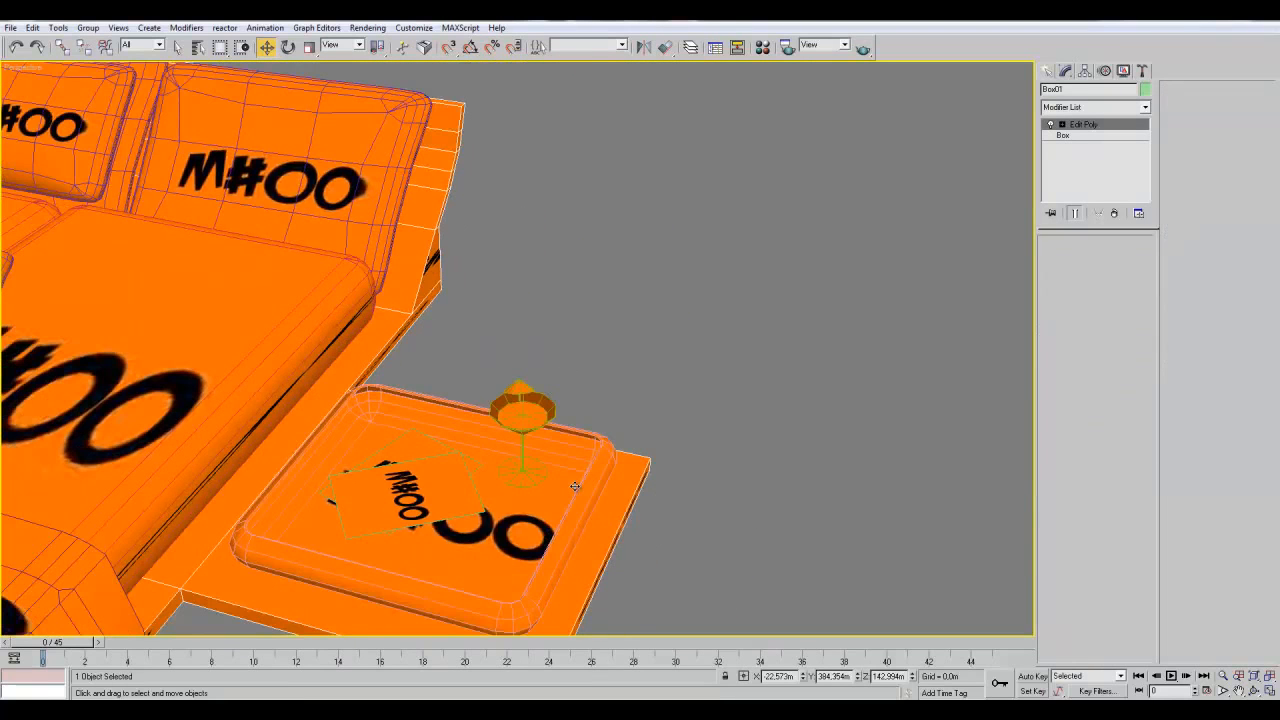
middle_click_drag(560, 505, 589, 492)
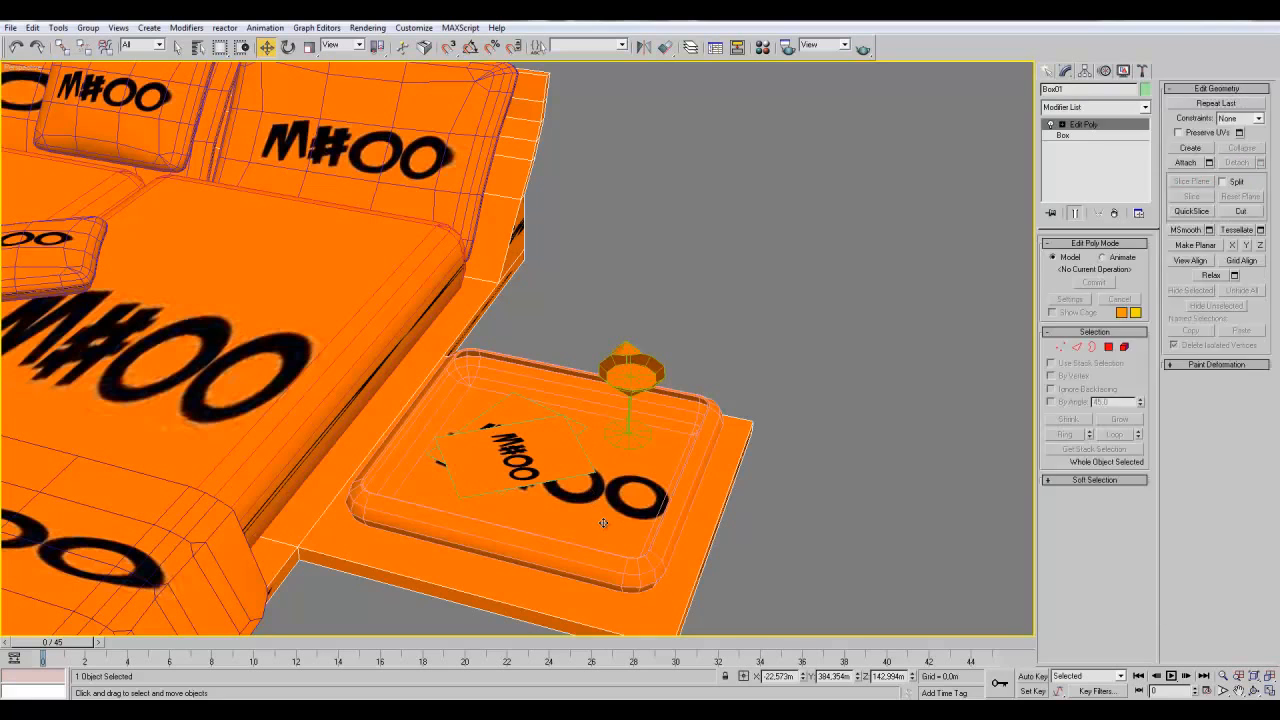
left_click(603, 522)
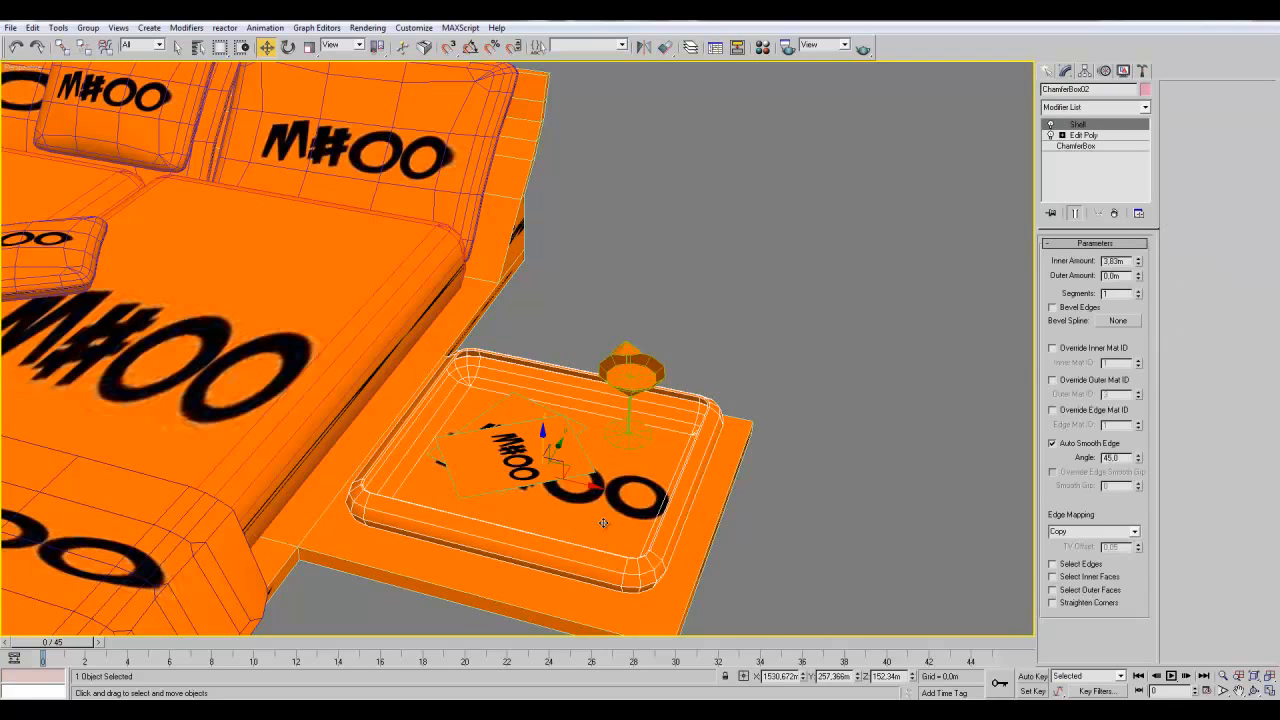
left_click(634, 392)
left_click_drag(634, 392, 610, 408)
right_click(610, 408)
left_click(645, 361)
mouse_move(644, 362)
left_mouse_down()
mouse_move(697, 374)
mouse_move(639, 367)
left_mouse_up()
right_click(639, 367)
middle_click_drag(588, 562, 658, 481)
scroll(649, 502, "down", 6)
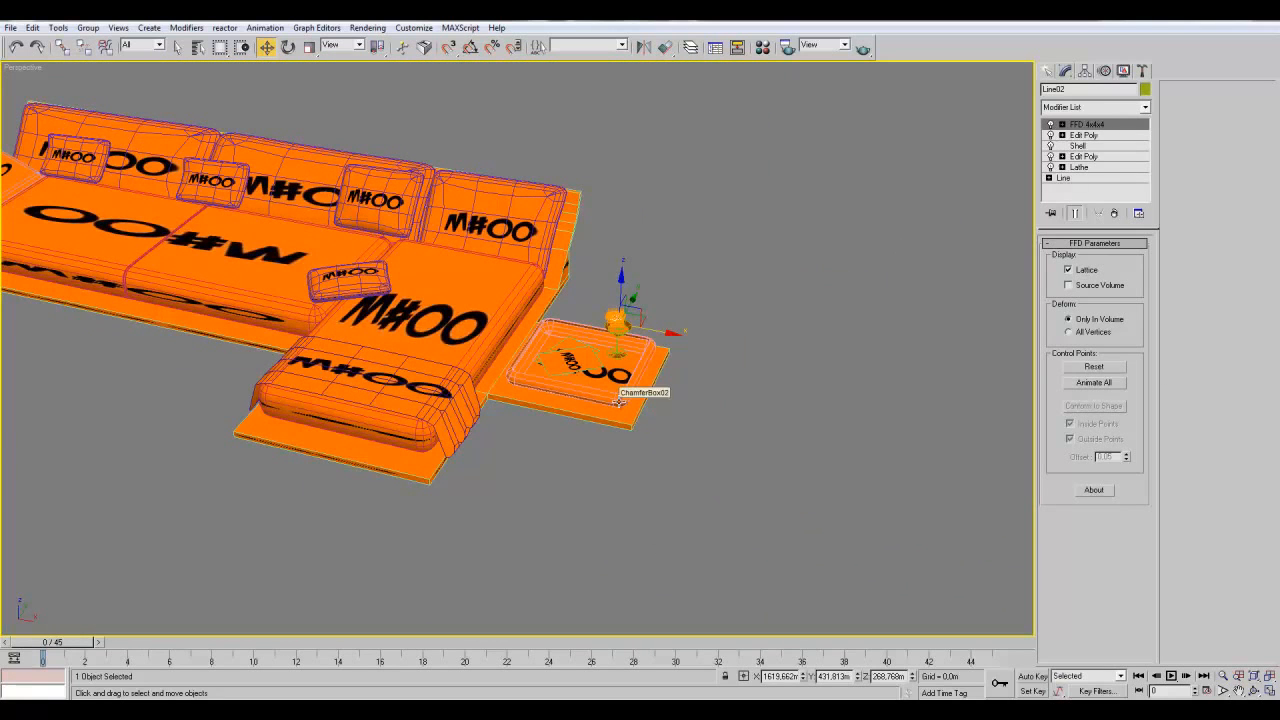
- Isolate the couch base and check the material IDs of its seat, chaise and side table polygons
left_click(615, 425)
key("alt+q")
middle_click_drag(470, 462, 408, 440, "alt")
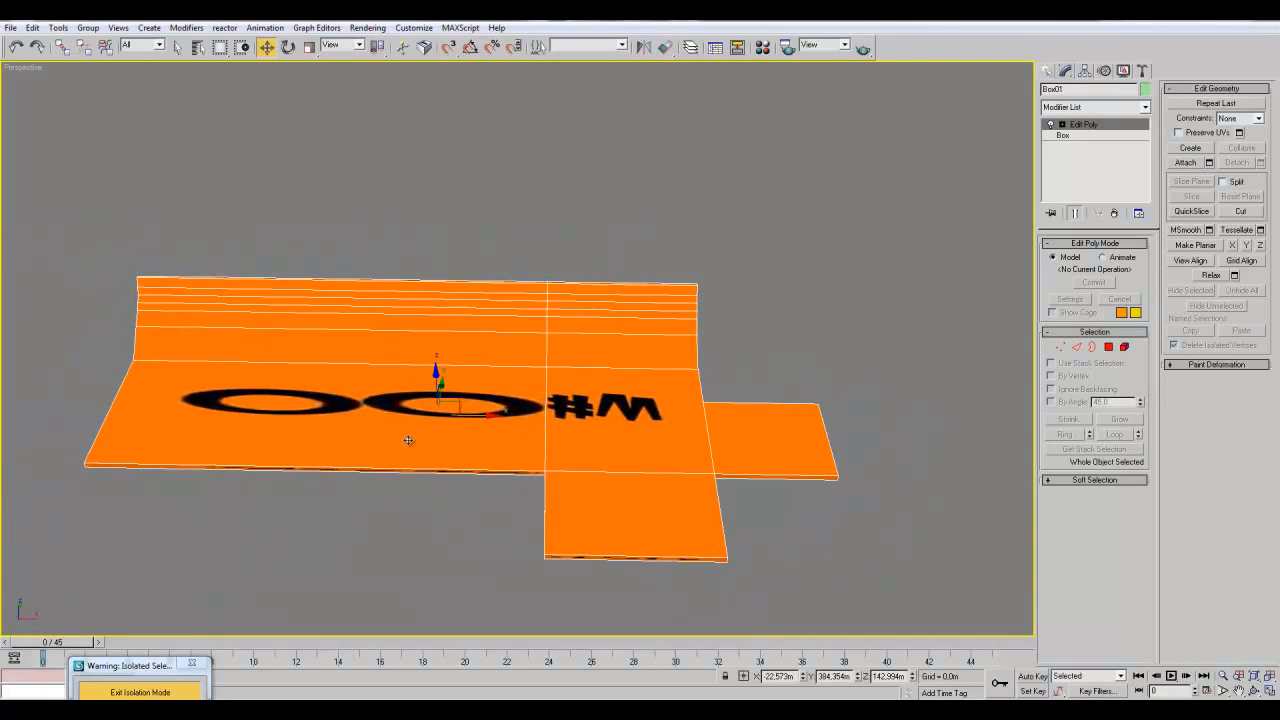
left_click(1108, 346)
left_click(814, 566)
left_click(620, 472)
left_click(610, 449)
left_click(741, 450)
left_click(637, 510)
left_click(614, 419)
left_click(761, 443)
left_click(630, 510)
left_click(615, 420)
left_click(400, 437)
left_click(600, 509)
left_click(620, 420)
left_click(547, 437)
left_click(632, 427)
left_click(745, 435)
left_click(600, 407)
left_click(605, 505)
left_click(560, 440)
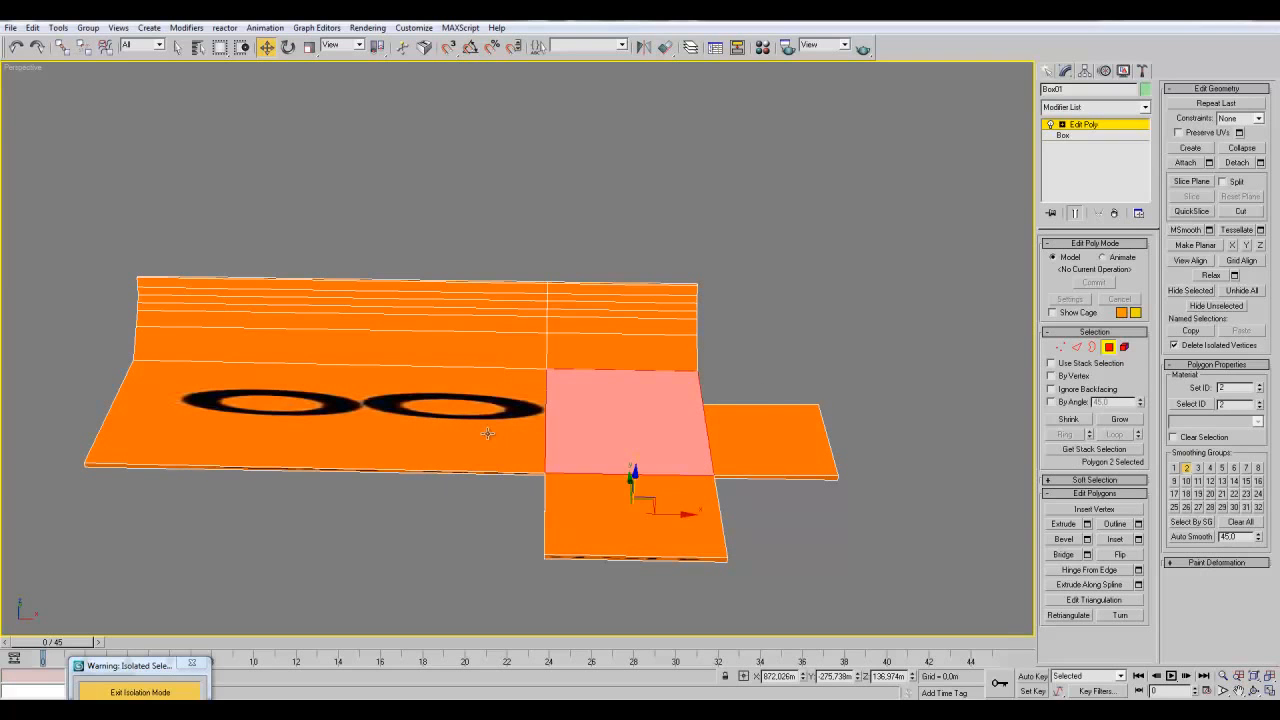
- Exit isolation mode and examine the base polygons' material IDs beneath the cushions and the side tray
left_click(150, 692)
middle_click_drag(540, 514, 588, 538)
left_click(595, 445)
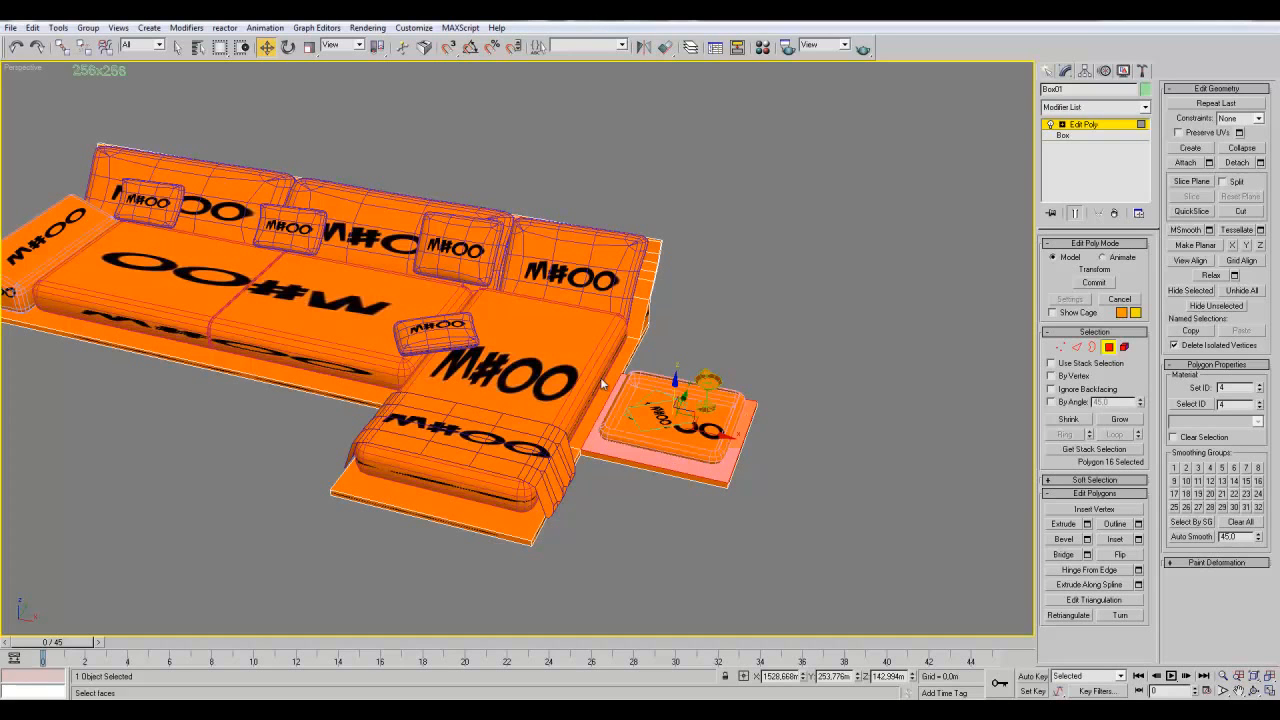
middle_click_drag(526, 535, 611, 545)
left_click(611, 545)
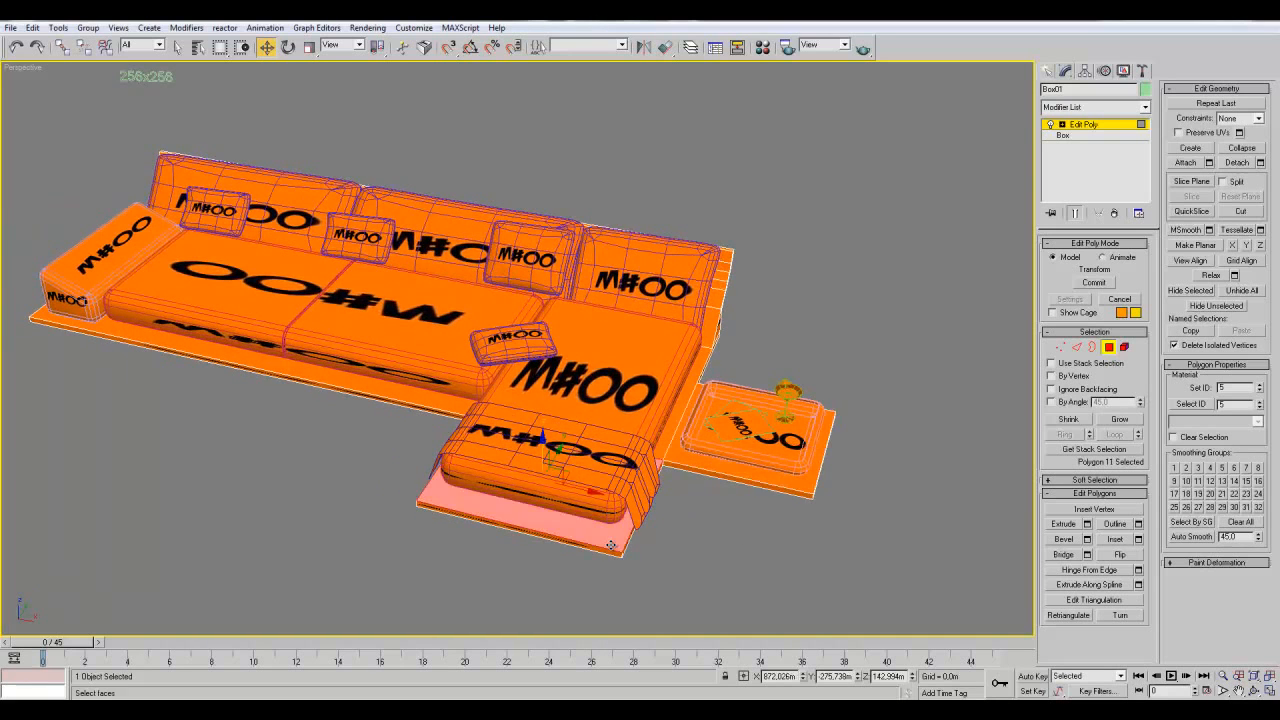
left_click(677, 413)
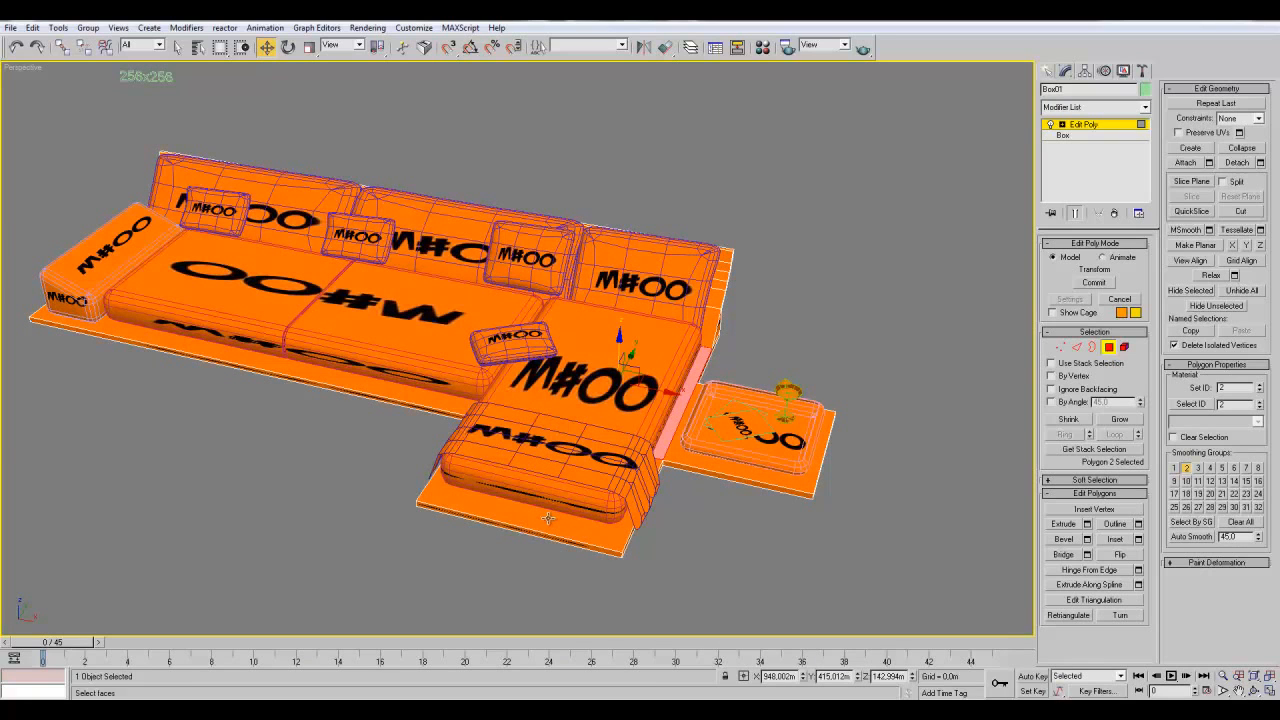
left_click(679, 448)
left_click(659, 436)
left_click(615, 525)
left_click(433, 412)
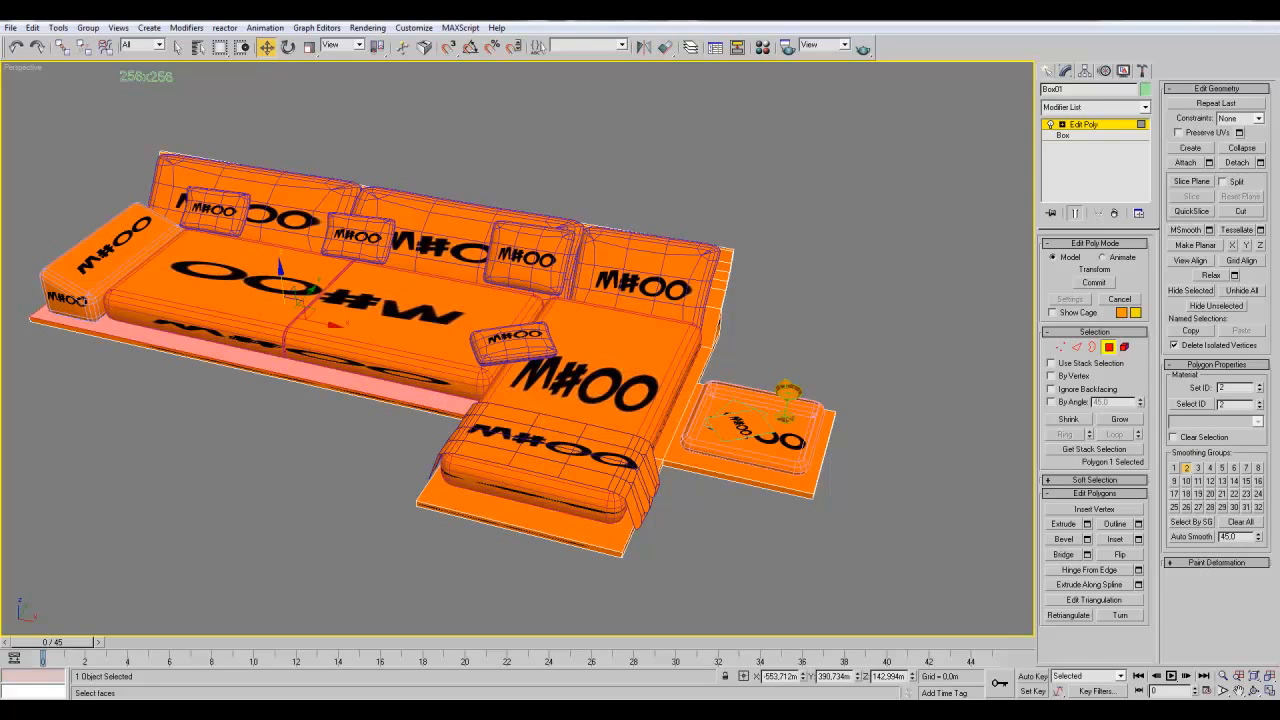
- Isolate the couch base and check the material IDs of its long seat, chaise and side table top polygons
left_click(1085, 124)
key("alt+q")
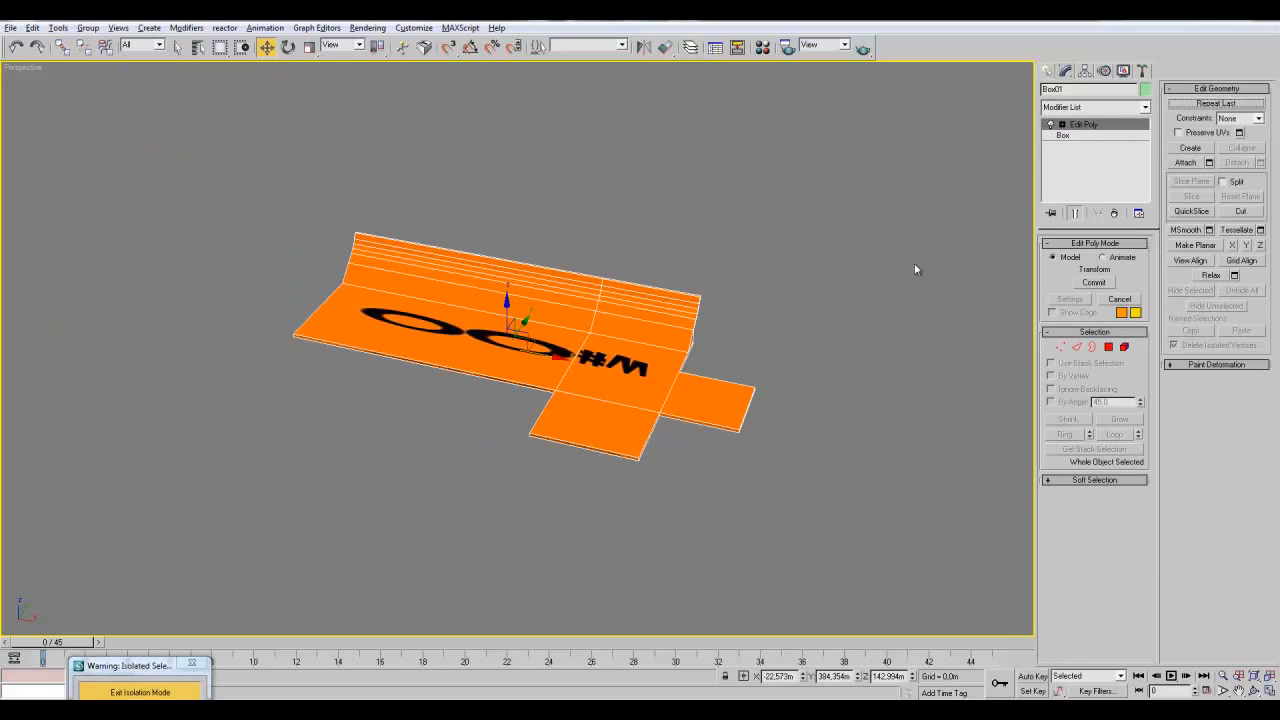
middle_click_drag(836, 358, 860, 392, "alt")
scroll(861, 392, "up", 3)
left_click(699, 365)
left_click(1108, 346)
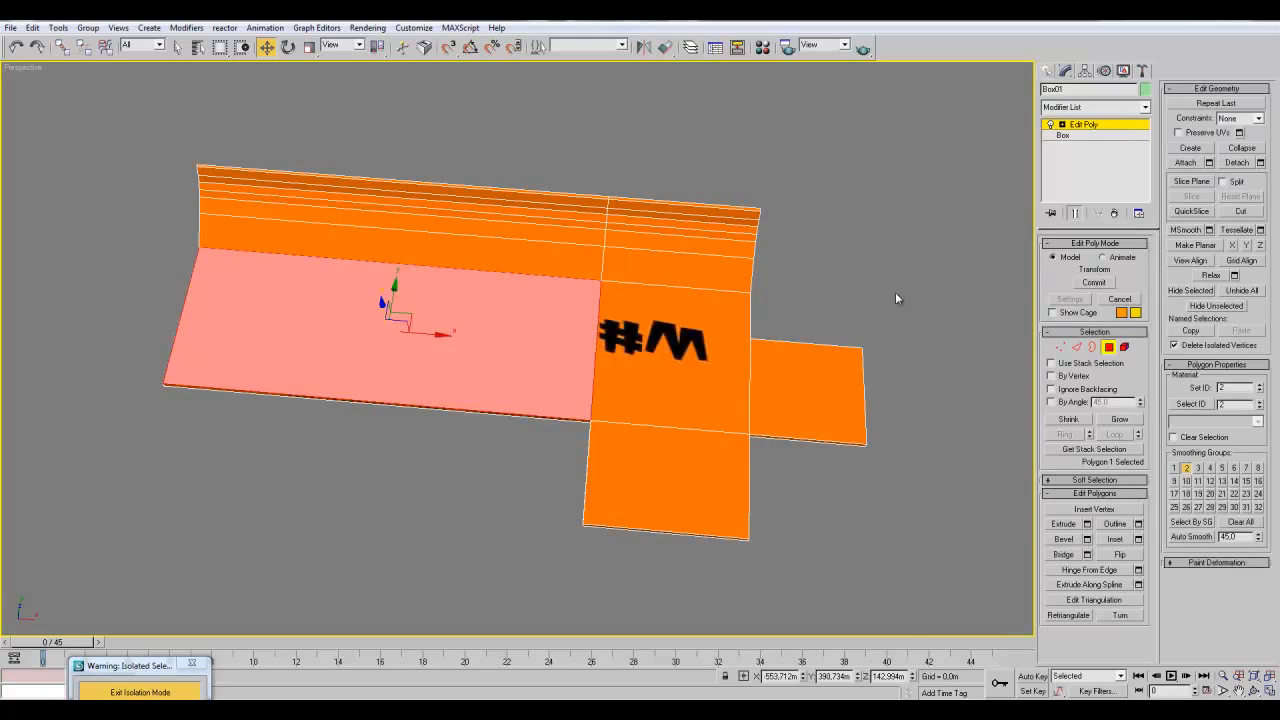
left_click(668, 355)
left_click(660, 466, "ctrl")
middle_click_drag(898, 301, 834, 278, "alt")
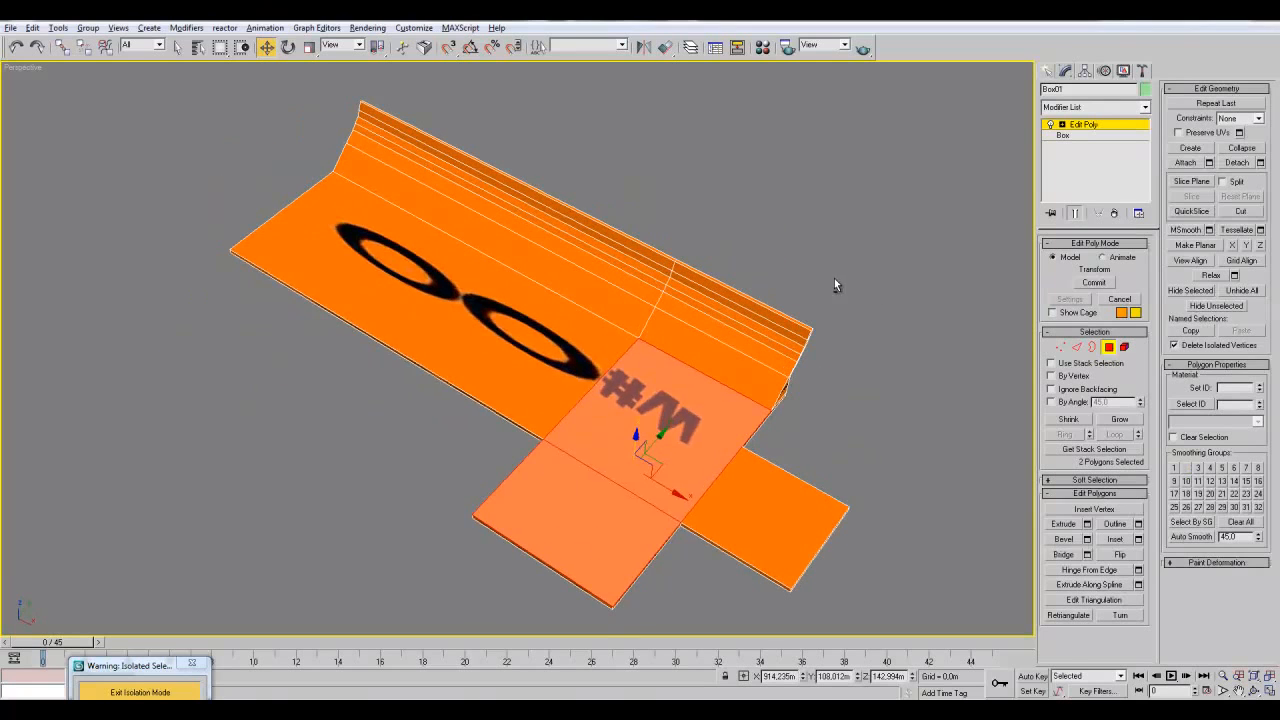
left_click(469, 373)
left_click(800, 535)
middle_click_drag(800, 535, 867, 470, "alt")
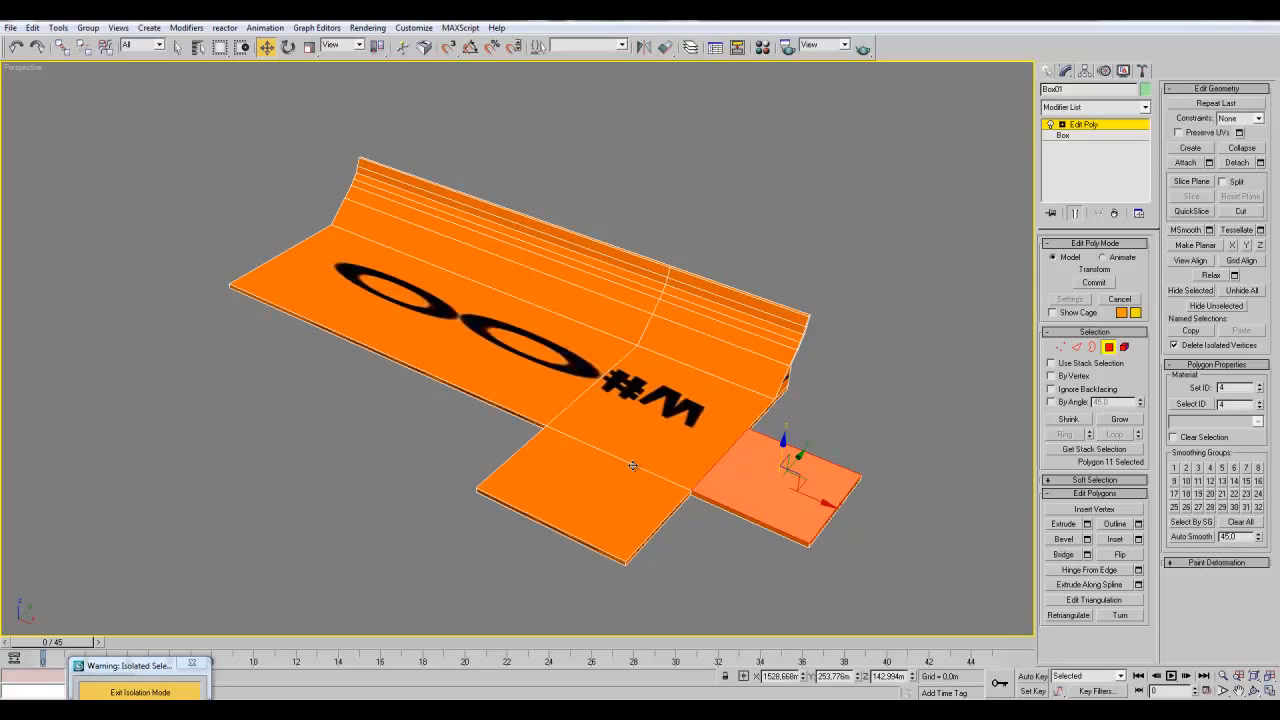
- Compare the material IDs of the chaise's rear and front polygons with those of the side table and long seat
left_click(649, 436)
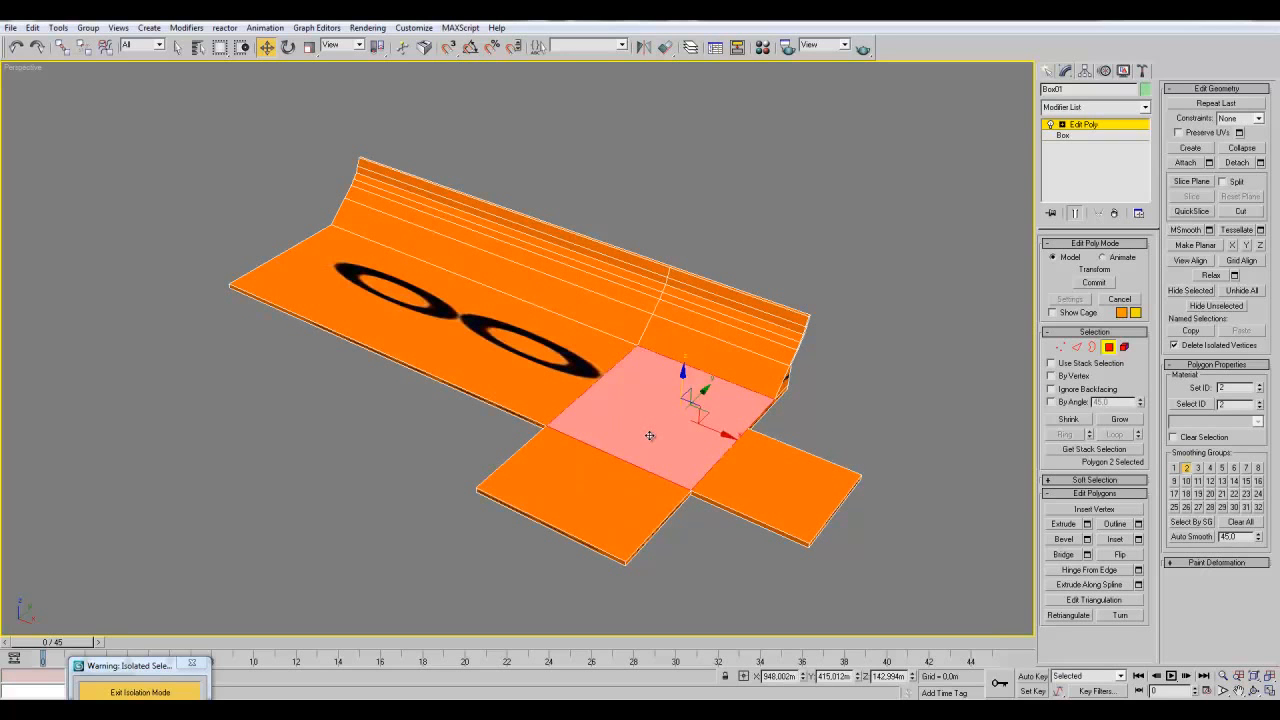
left_click(857, 406)
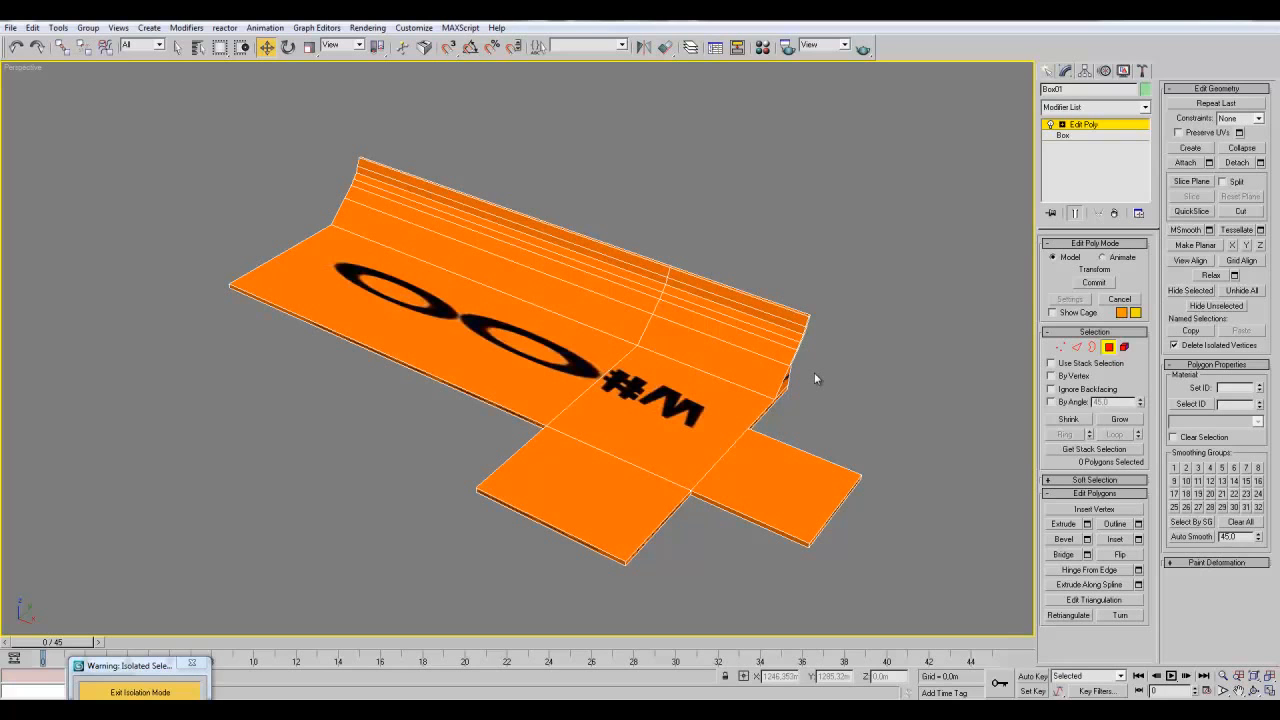
left_click(765, 440)
left_click(638, 472)
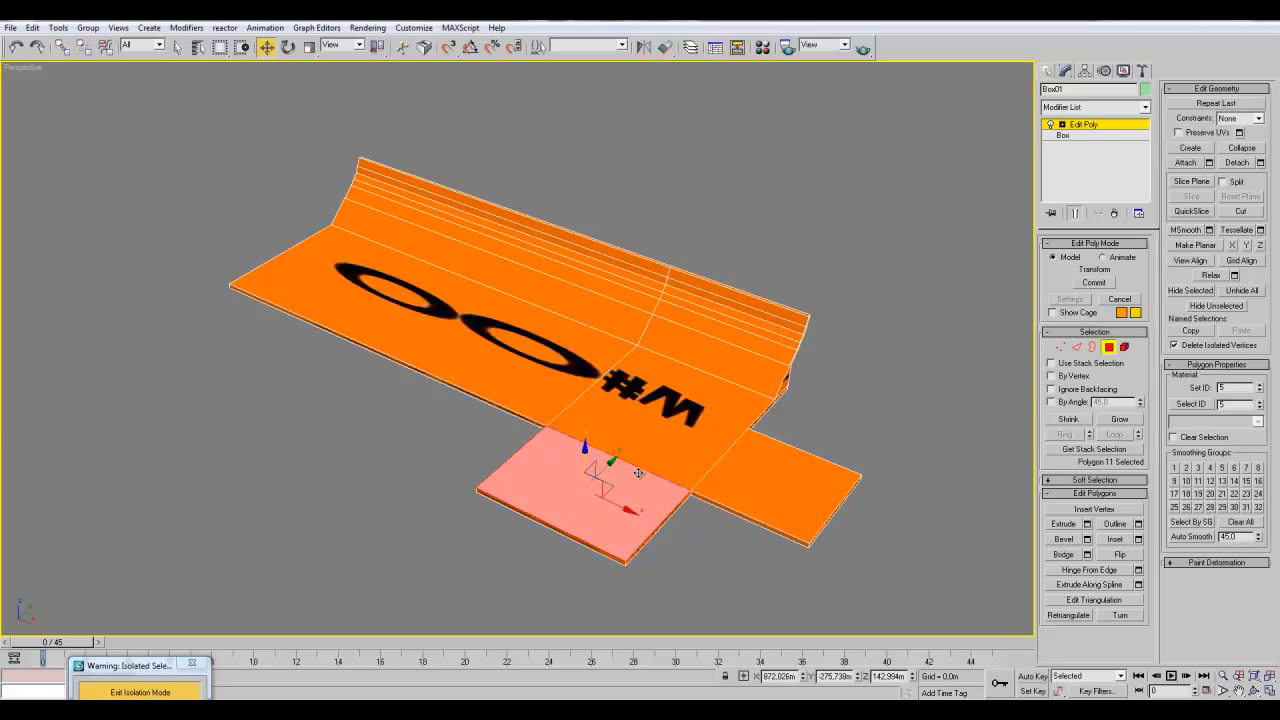
left_click(634, 430)
left_click(481, 358)
left_click(647, 438)
left_click(644, 484)
left_click(752, 478)
left_click(676, 432)
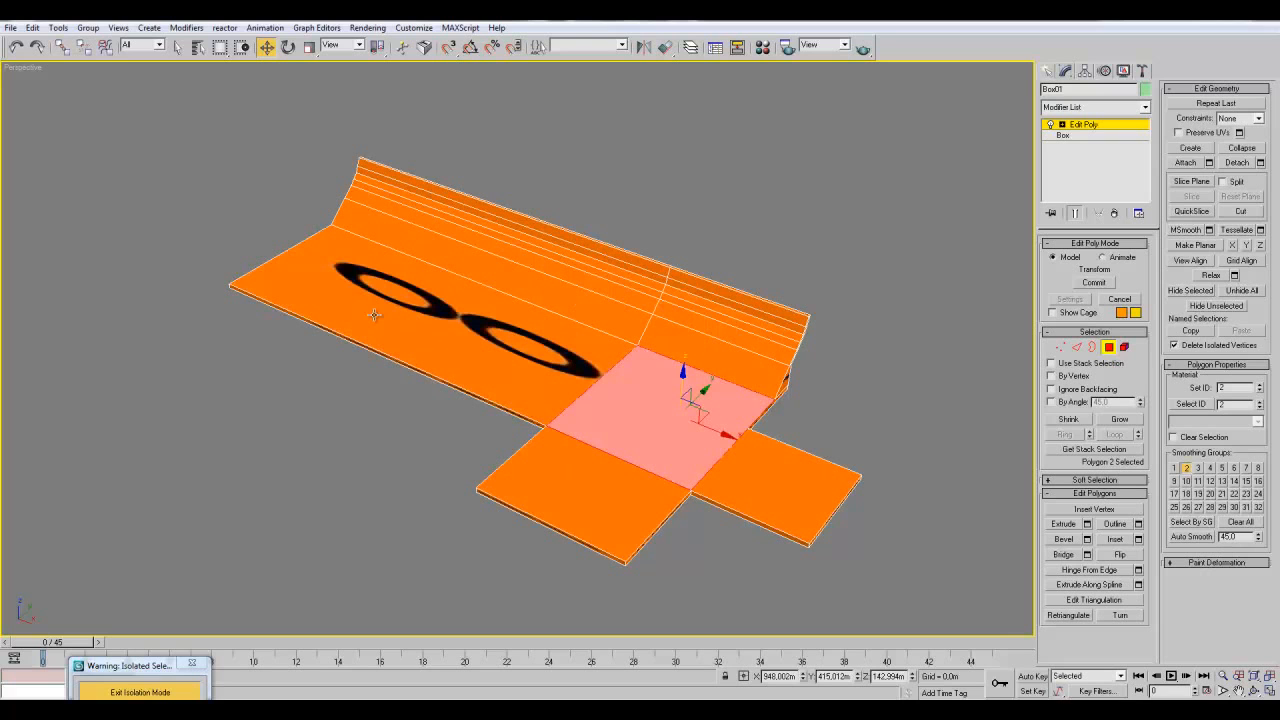
left_click(552, 455)
left_click(666, 458)
left_click(734, 491)
left_click(606, 484)
left_click(654, 428)
left_click(766, 490)
left_click(680, 430)
left_click(737, 506)
left_click(697, 457)
left_click(630, 490)
left_click(766, 496)
- Undo the recent operations on the base polygons and exit isolation mode
key("ctrl+z")
key("ctrl+z")
key("ctrl+z")
key("ctrl+z")
key("ctrl+z")
key("ctrl+z")
key("ctrl+z")
key("ctrl+z")
key("ctrl+z")
key("ctrl+z")
key("ctrl+z")
key("ctrl+z")
key("ctrl+z")
key("ctrl+z")
key("ctrl+z")
key("ctrl+z")
key("ctrl+z")
key("ctrl+z")
left_click(180, 692)
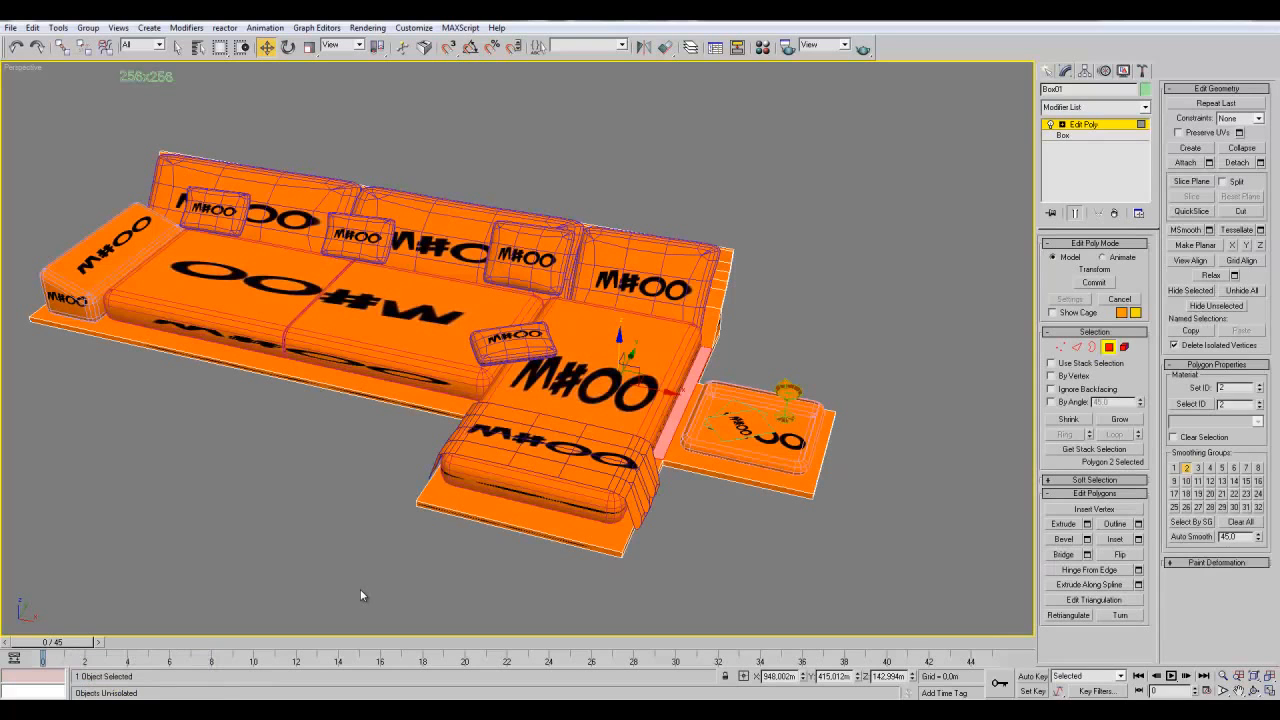
left_click(40, 52)
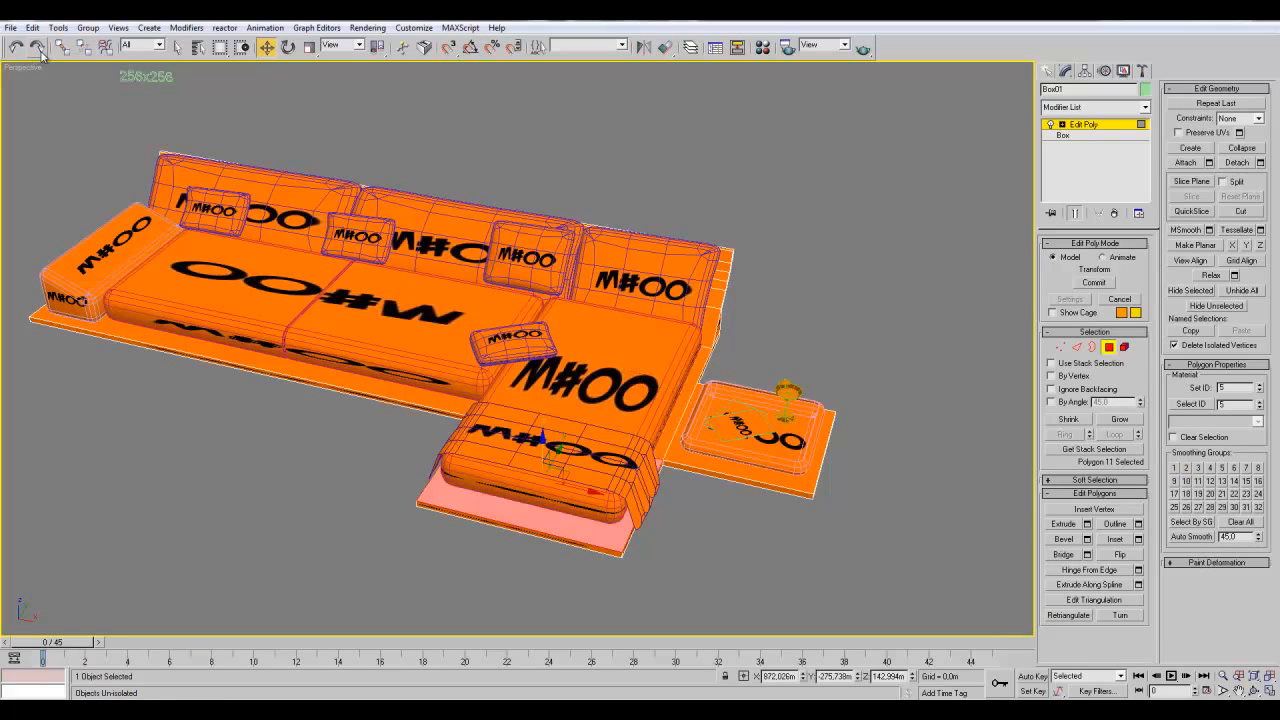
key("ctrl+z")
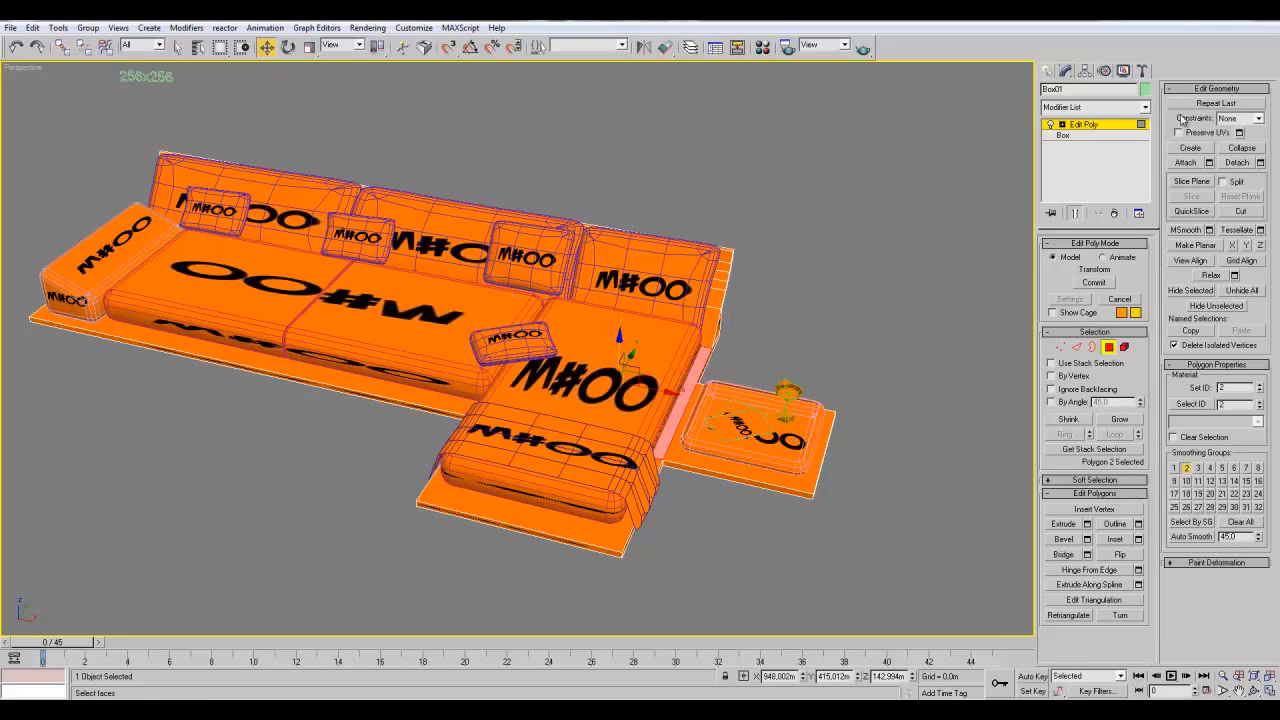
- Isolate the couch base and assign material ID 5 to its whole element
left_click(1120, 126)
key("alt+q")
scroll(785, 532, "up", 3)
middle_click_drag(786, 420, 822, 436)
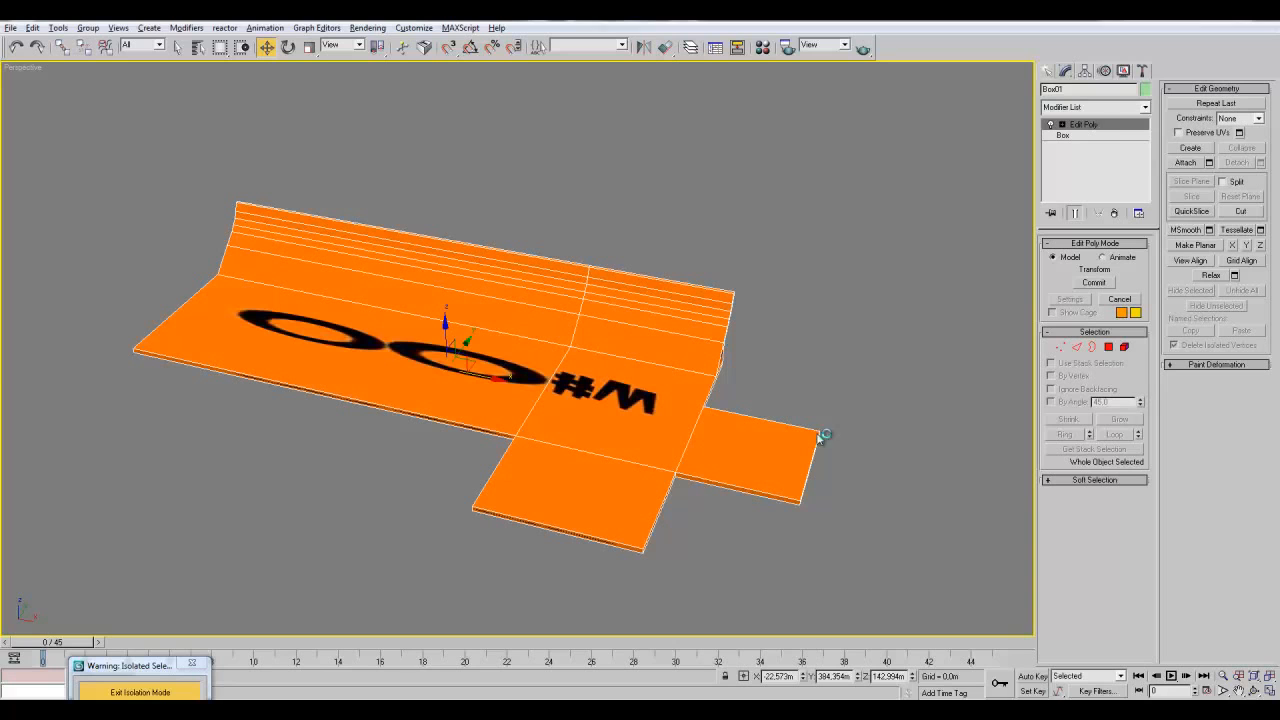
left_click(1124, 346)
left_click(602, 404)
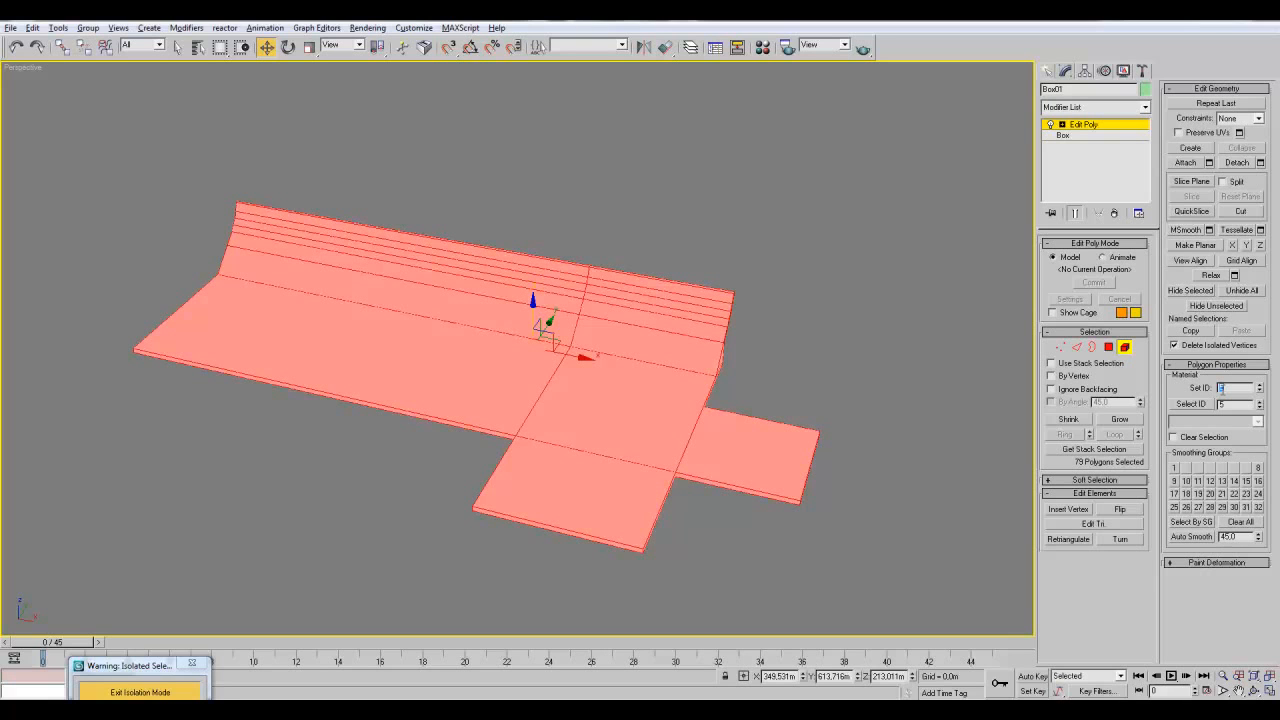
left_click(1090, 130)
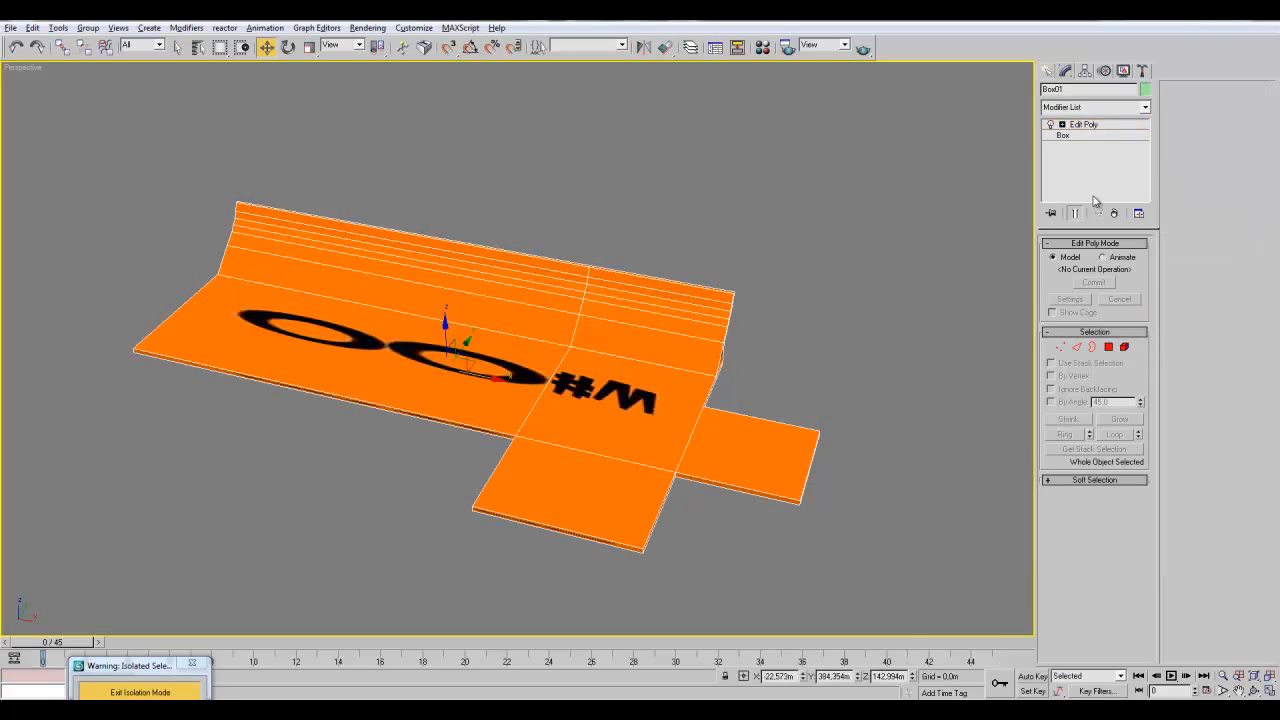
- Give the side table's top polygon material ID 6 and the long seat ID 8, with a separate ID for the two chaise polygons
left_click(1109, 348)
middle_click_drag(870, 277, 918, 245)
left_click(828, 321)
middle_click_drag(825, 327, 810, 391, "alt")
left_click(795, 462)
left_click(620, 493)
left_click(820, 470)
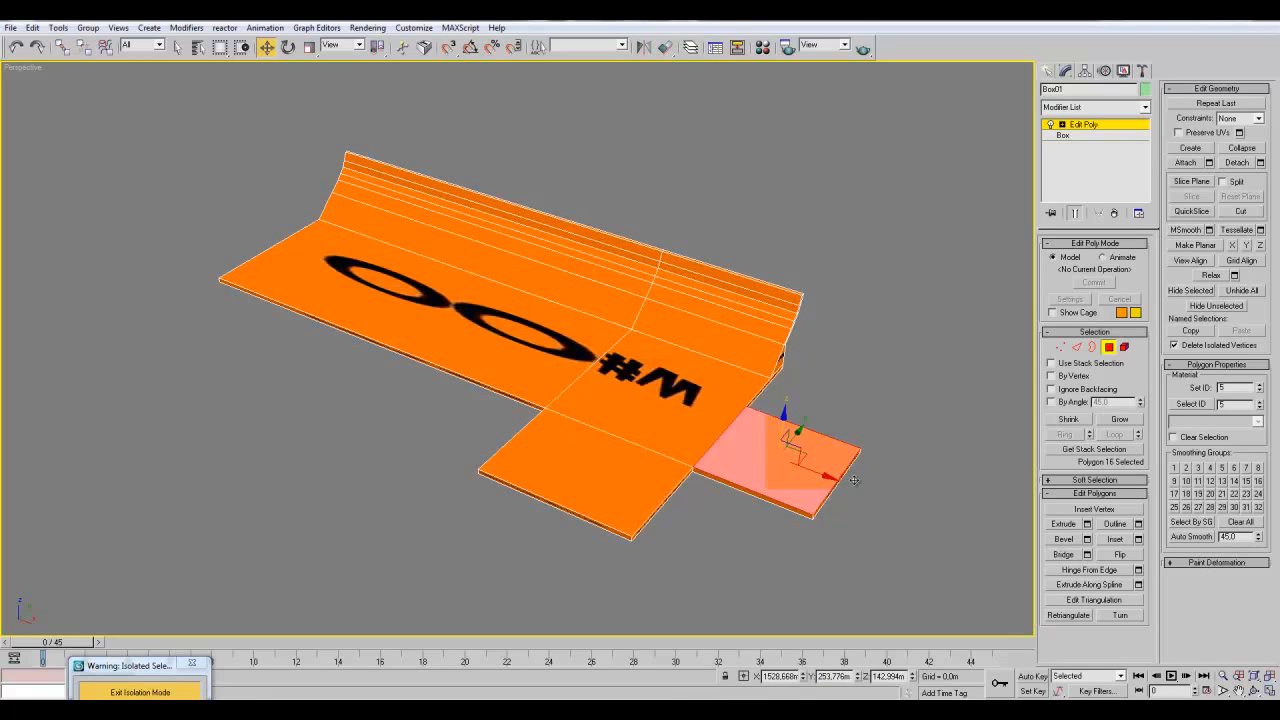
left_click(1189, 403)
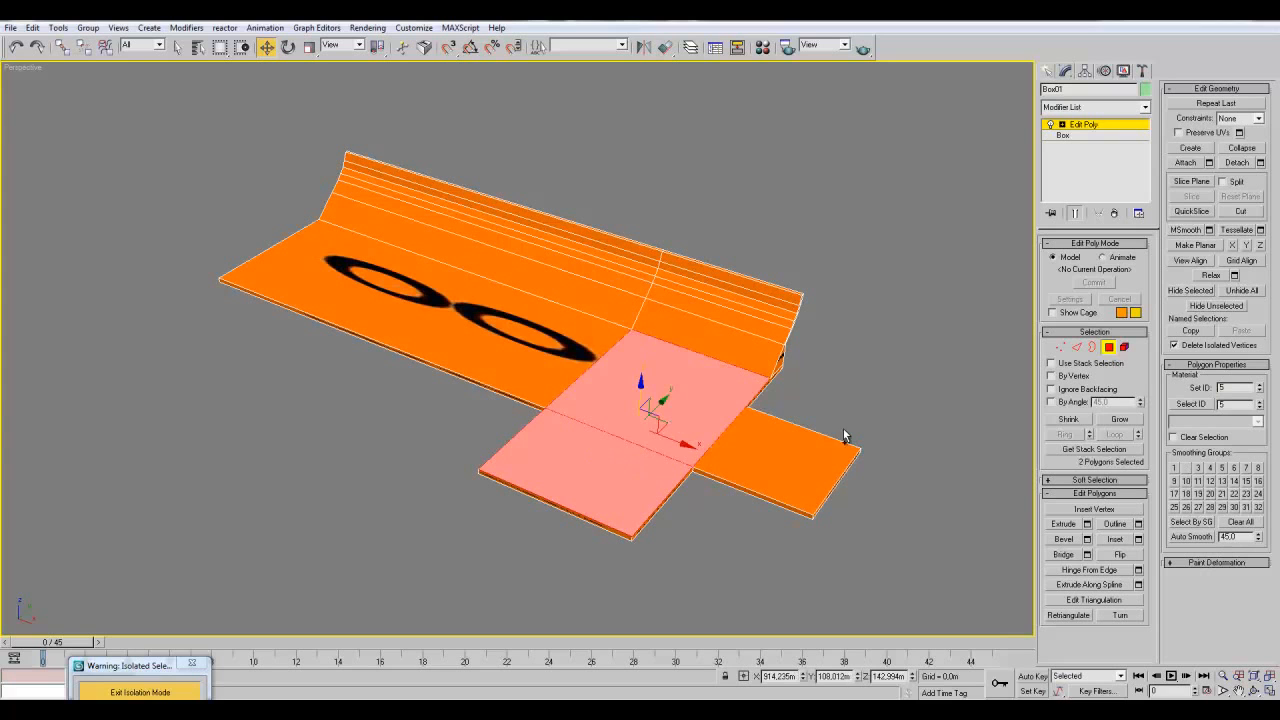
left_click(581, 321)
middle_click_drag(1010, 360, 840, 432, "alt")
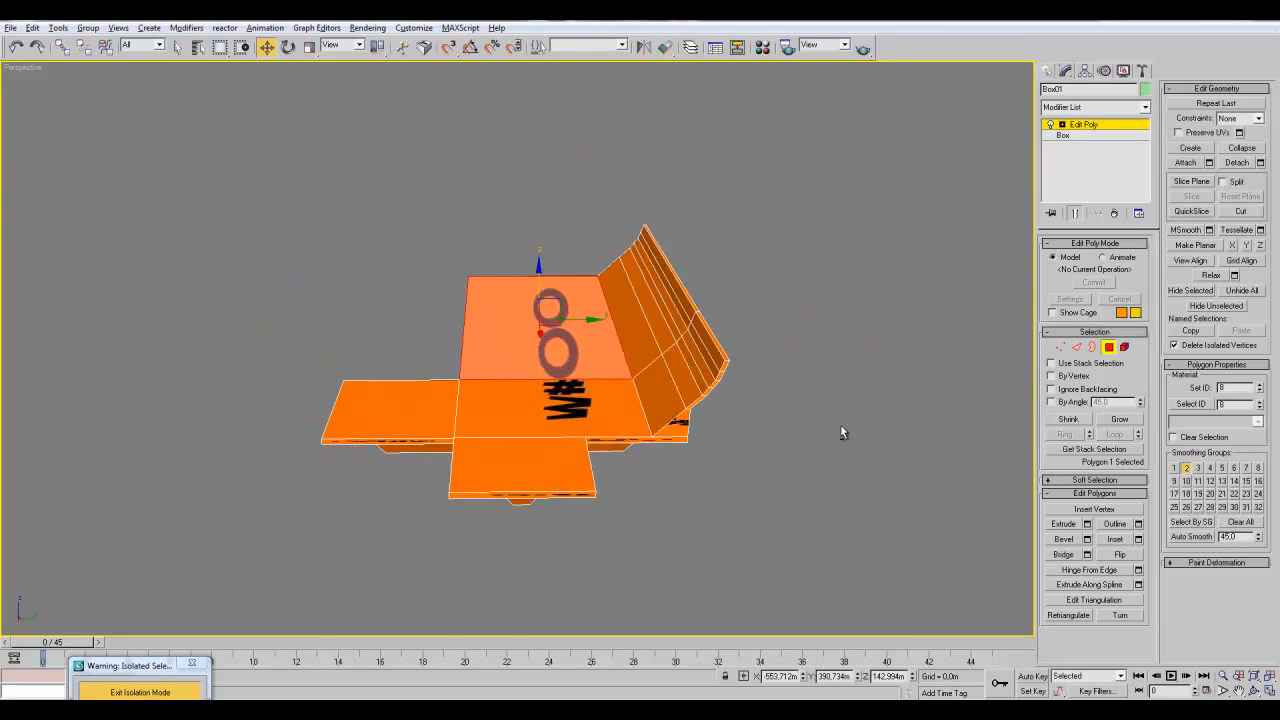
- Verify the material IDs of the base's seat, chaise and side table polygons one by one, and clear the selection
left_click(573, 425)
left_click(525, 444)
left_click(490, 420)
left_click(448, 415)
left_click(490, 417)
left_click(543, 461)
left_click(636, 491)
middle_click_drag(636, 492, 686, 515, "alt")
left_click(705, 440)
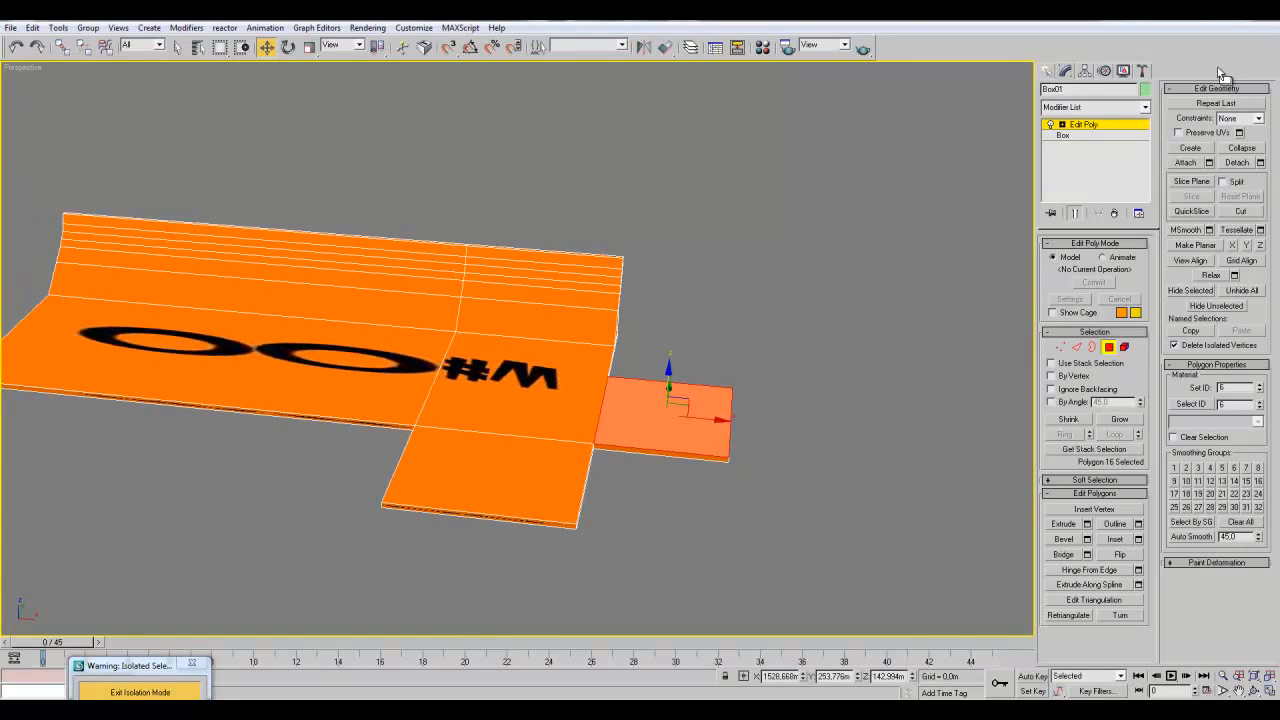
left_click(1098, 124)
left_click(862, 295)
middle_click_drag(449, 406, 529, 395)
left_click(591, 358)
key("4")
left_click(390, 333)
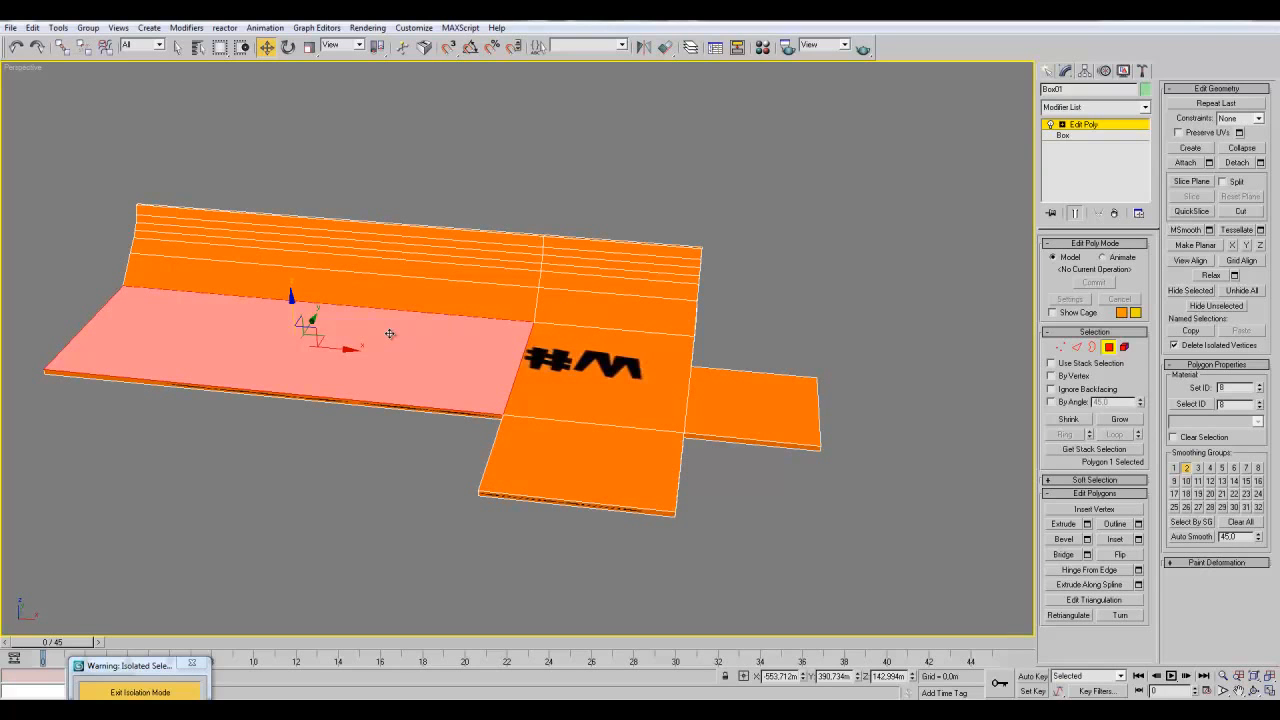
left_click(594, 365)
left_click(590, 455)
left_click(750, 405)
left_click(885, 280)
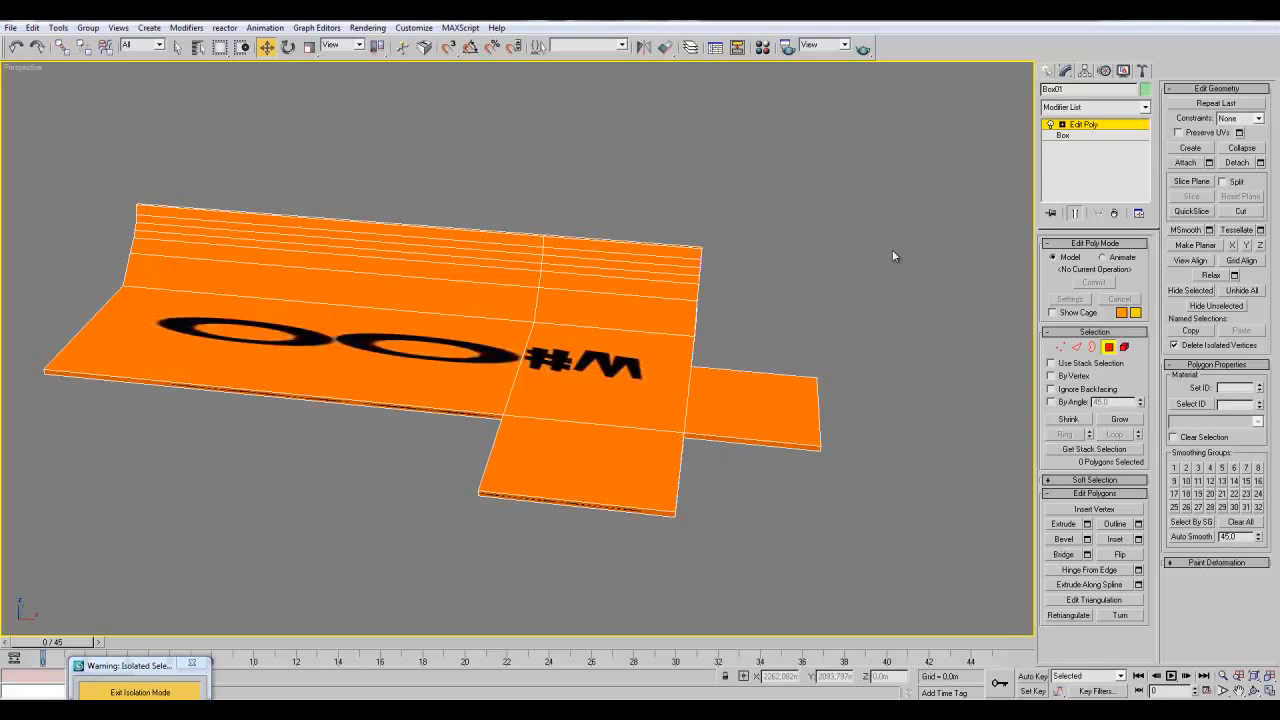
- Add an Unwrap UVW modifier to the couch base
left_click(1120, 127)
left_click(1145, 107)
left_click_drag(1150, 160, 1153, 632)
left_click(1106, 597)
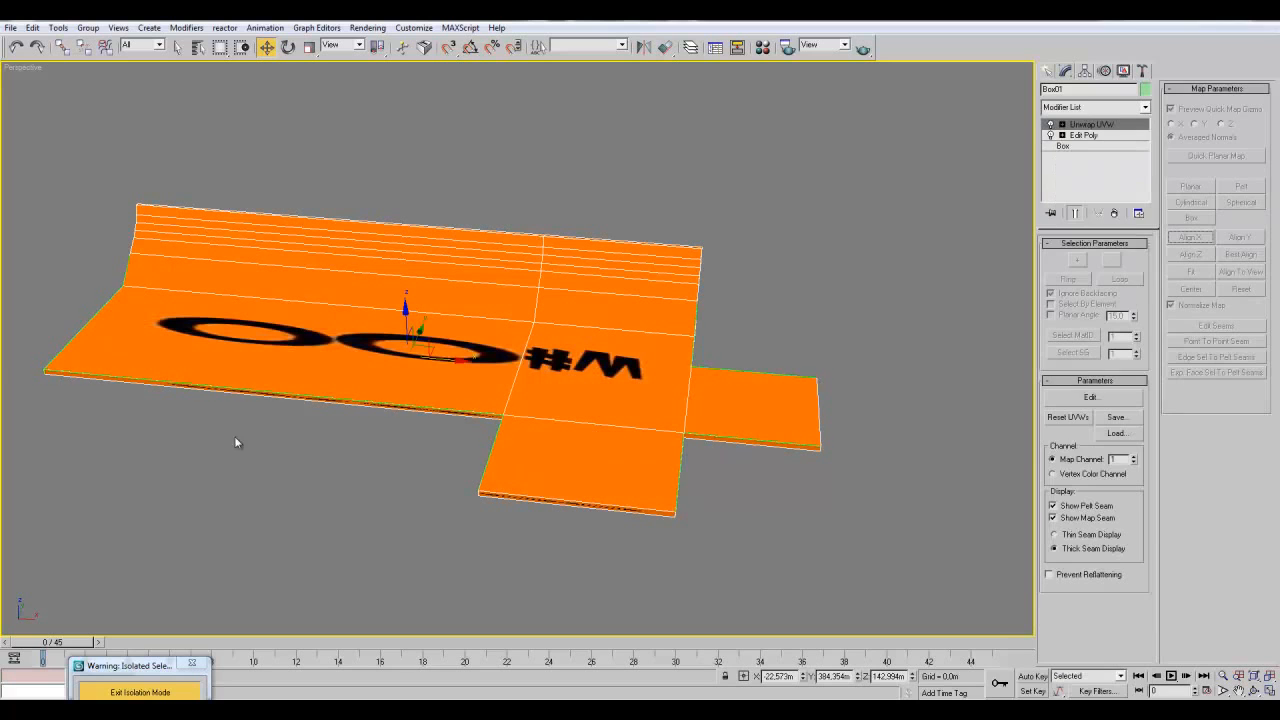
- Apply planar mapping to the side table's top face
left_click(1062, 124)
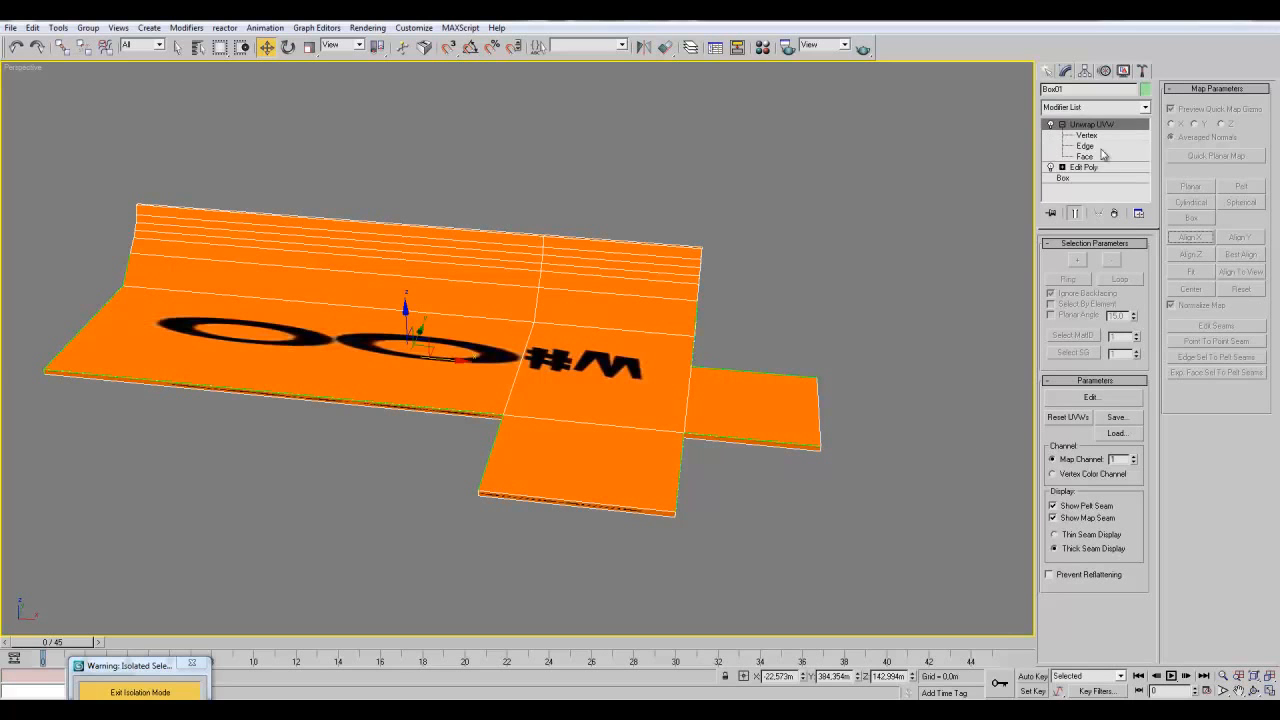
left_click(1085, 156)
left_click(782, 396)
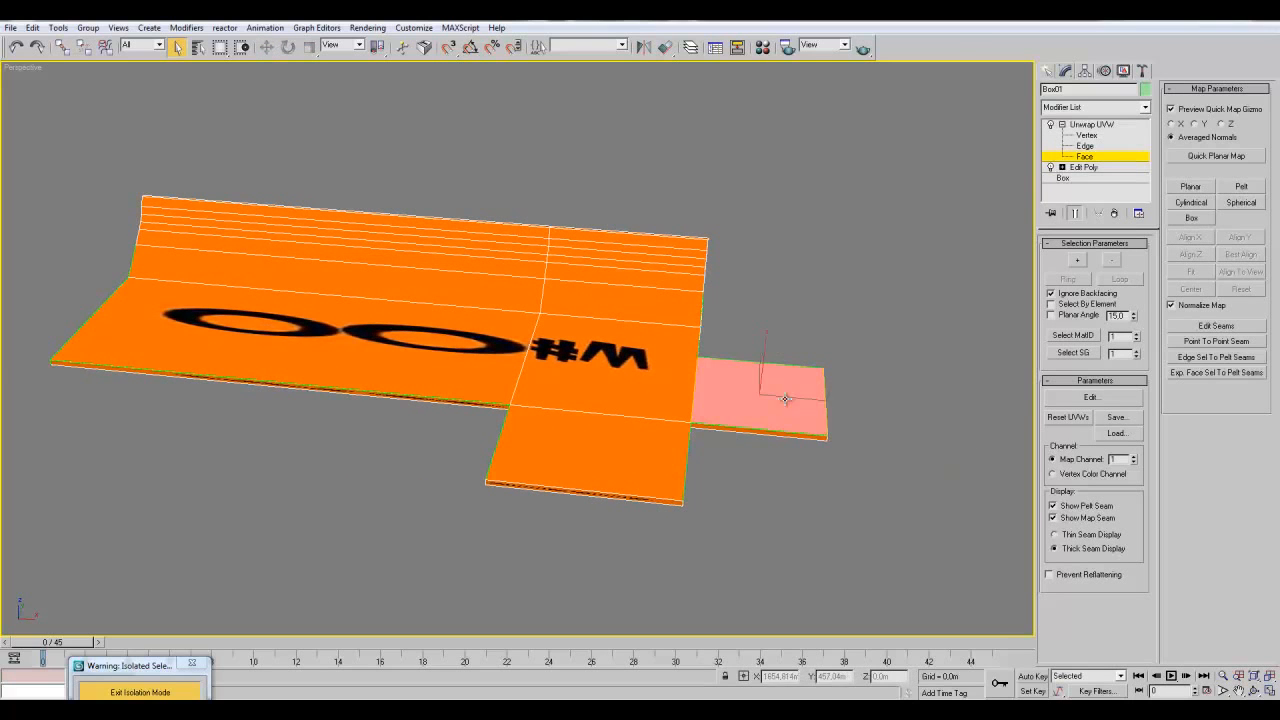
left_click(1190, 187)
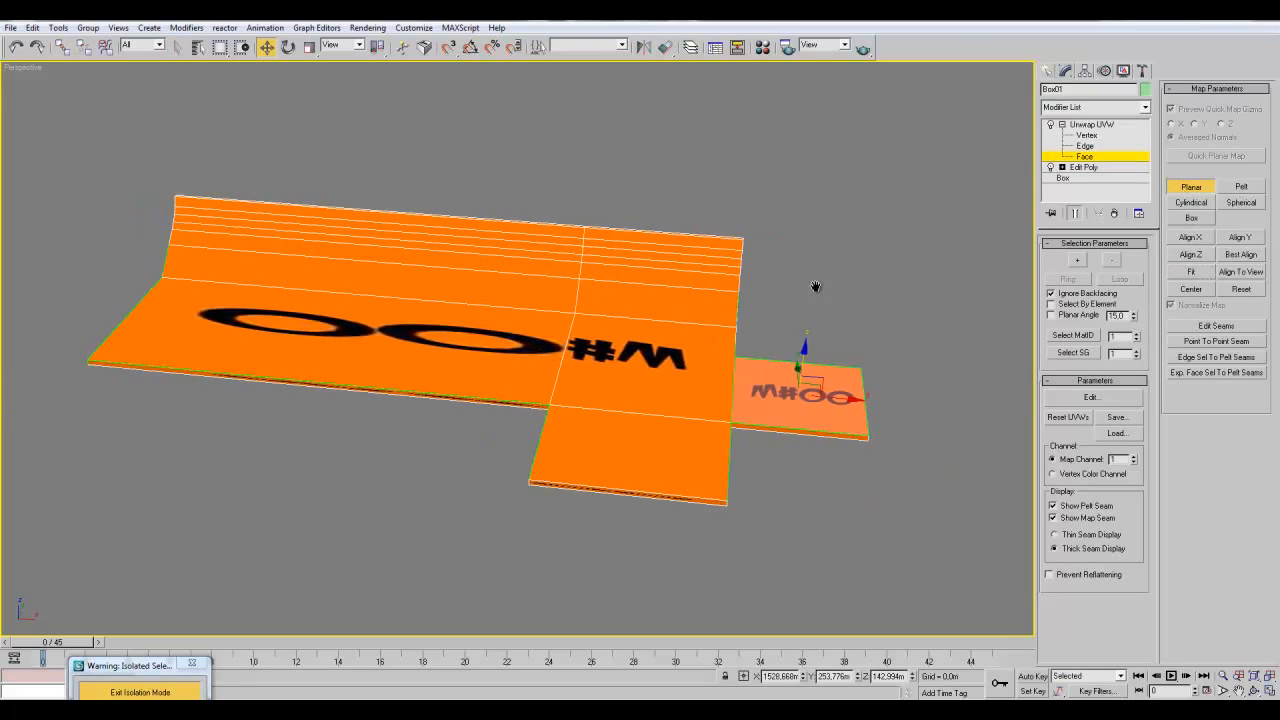
left_click(1190, 187)
- Apply planar mapping to the two top faces of the chaise together
left_click(626, 413)
left_click(630, 444, "ctrl")
left_click(1190, 187)
left_click(1190, 187)
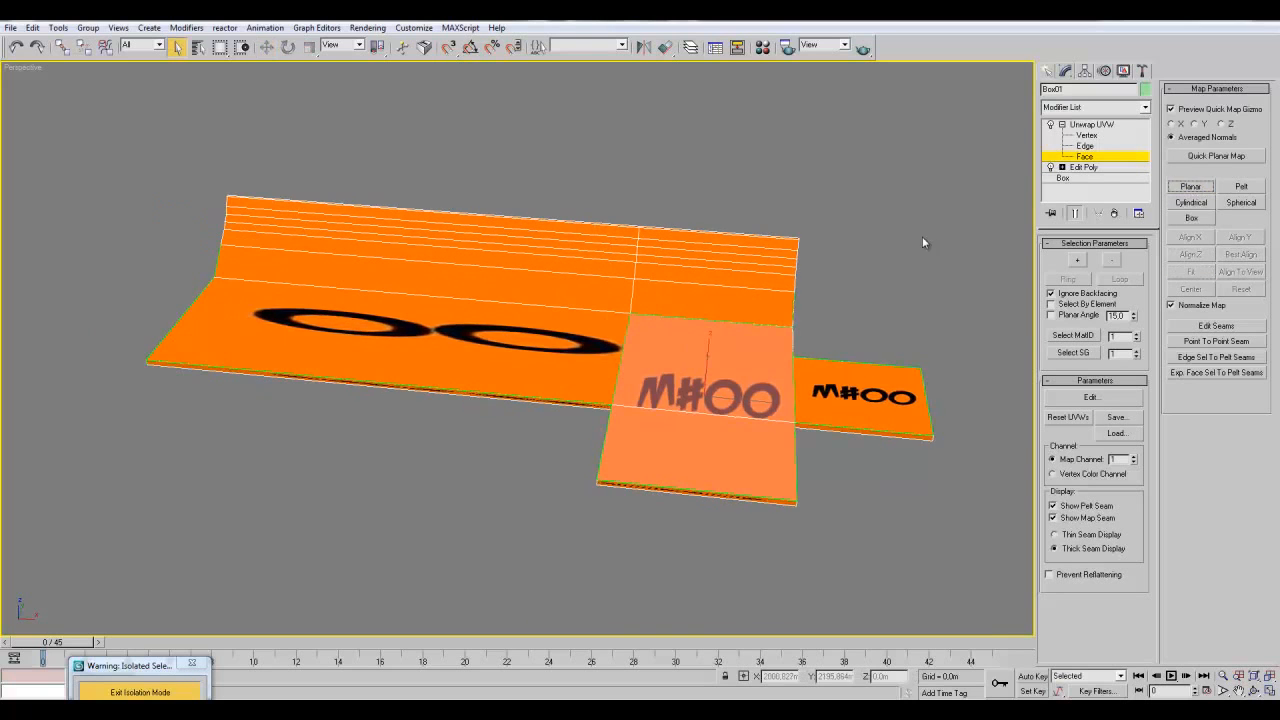
- Apply planar mapping to the long seat's top face, aligned to Z and fitted to the face
left_click(501, 386)
left_click(1190, 187)
left_click(1195, 268)
left_click(1195, 202)
left_click(1190, 187)
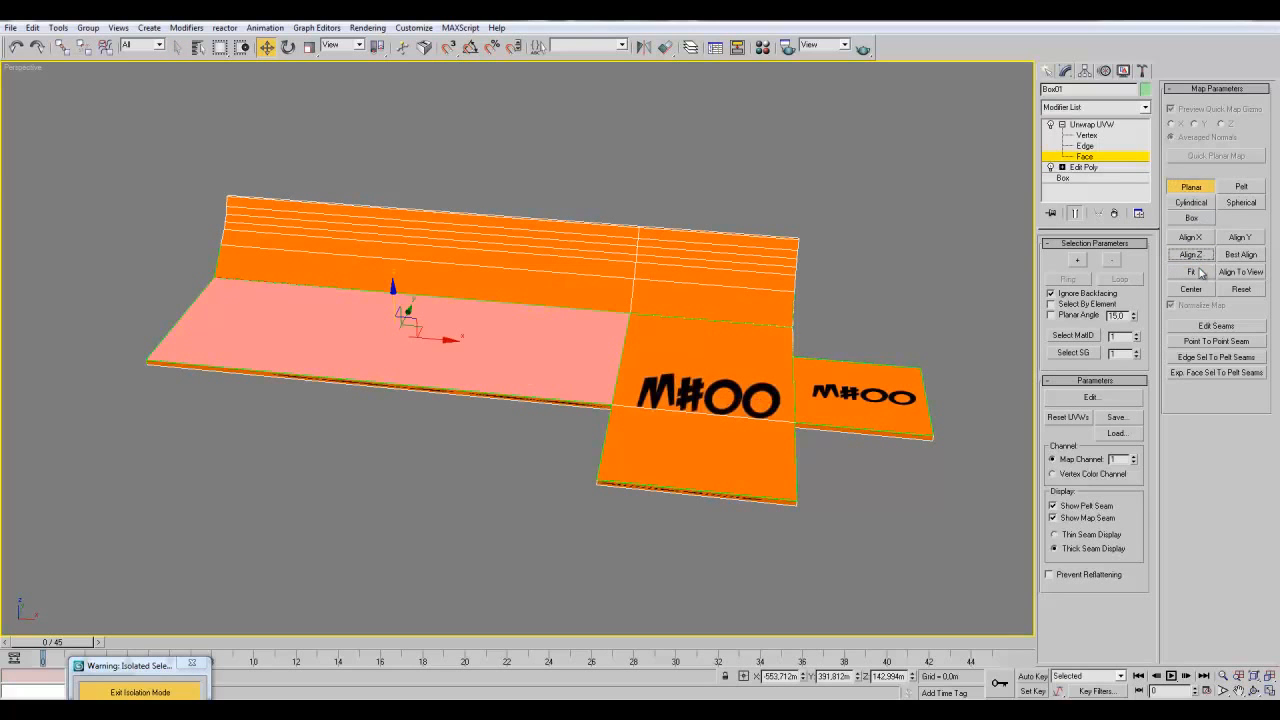
left_click(1190, 187)
- Inspect the texture mapping on the seat, chaise and side table tops from several sides
middle_click_drag(526, 537, 553, 291, "alt")
middle_click_drag(369, 316, 608, 473, "alt")
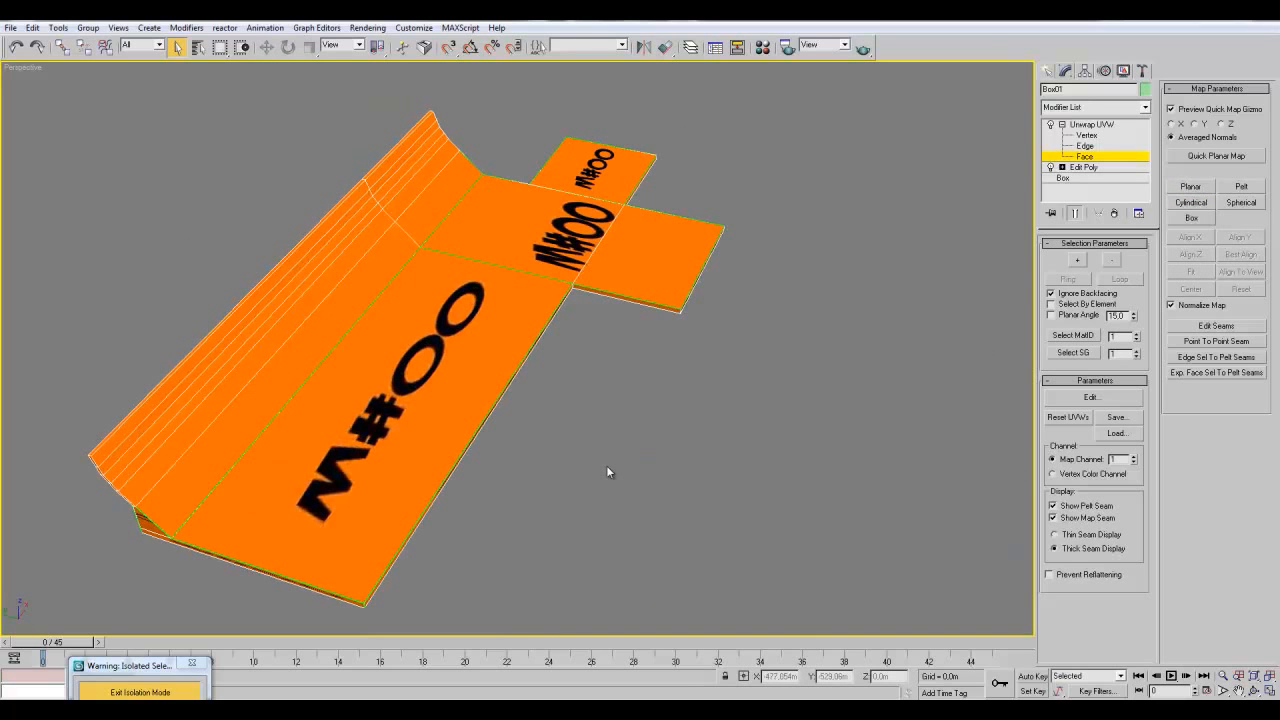
middle_click_drag(608, 471, 417, 507, "alt")
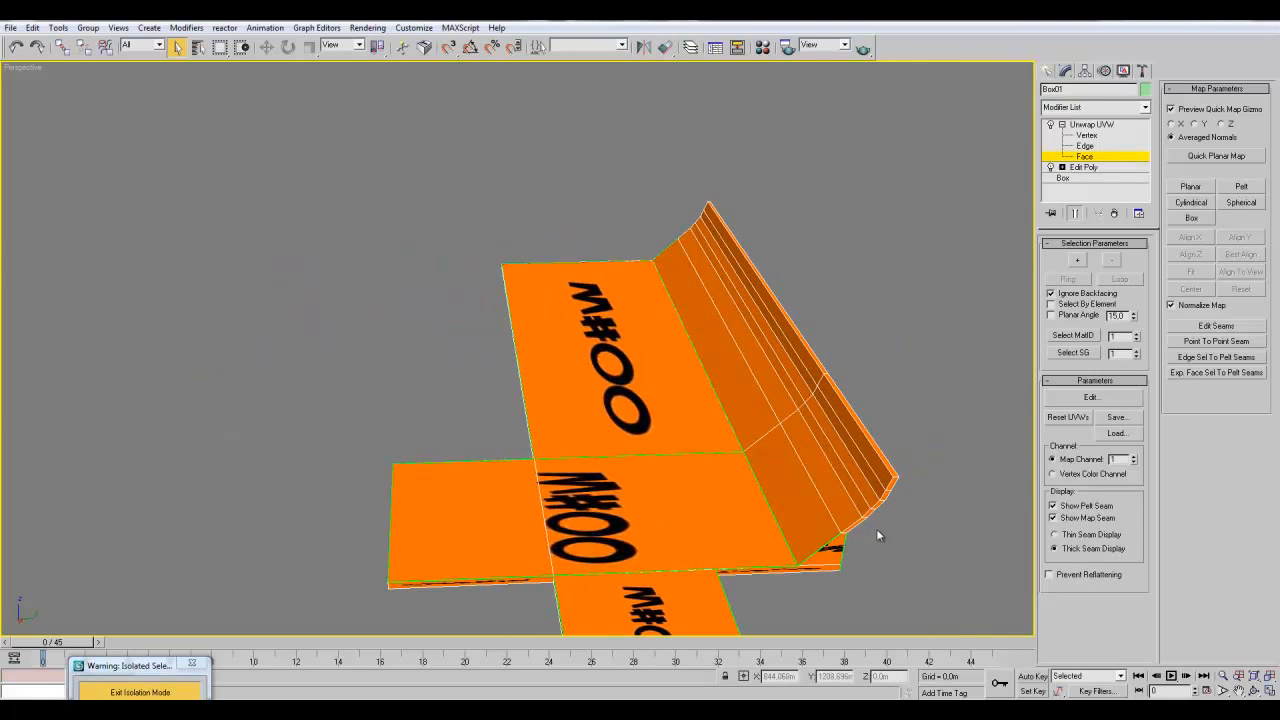
middle_click_drag(772, 530, 915, 536, "alt")
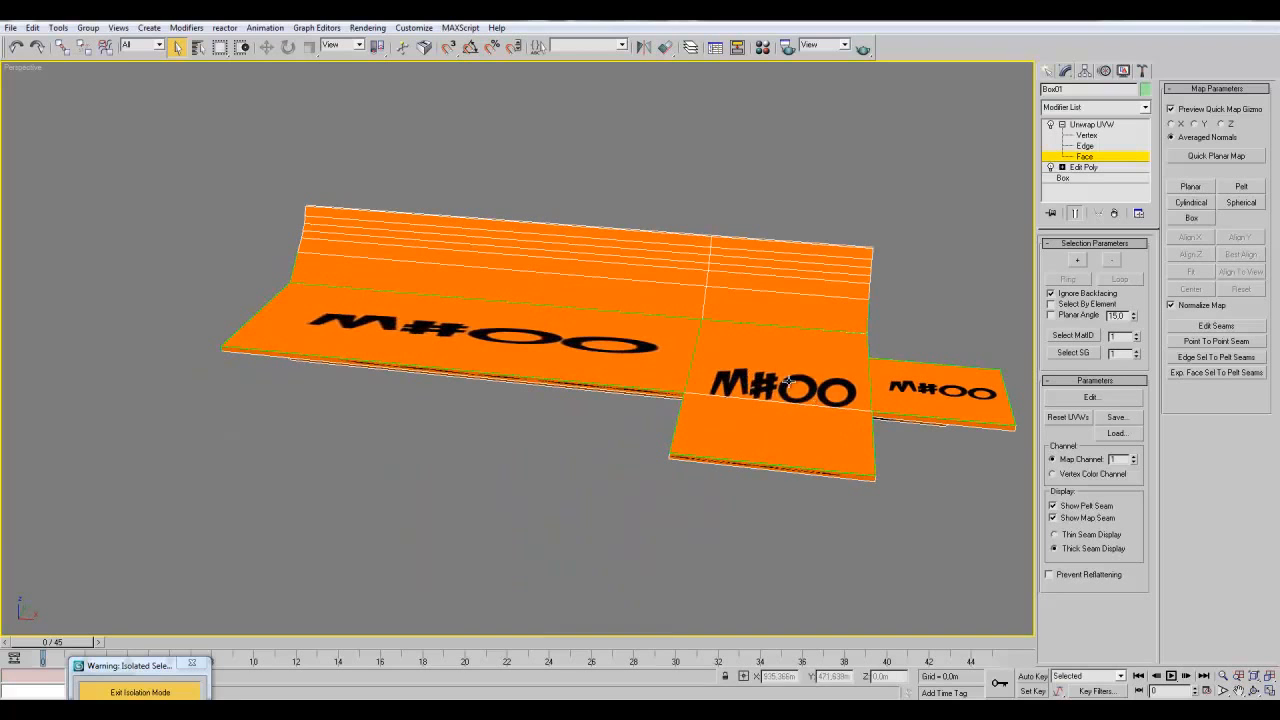
middle_click_drag(681, 566, 331, 358, "alt")
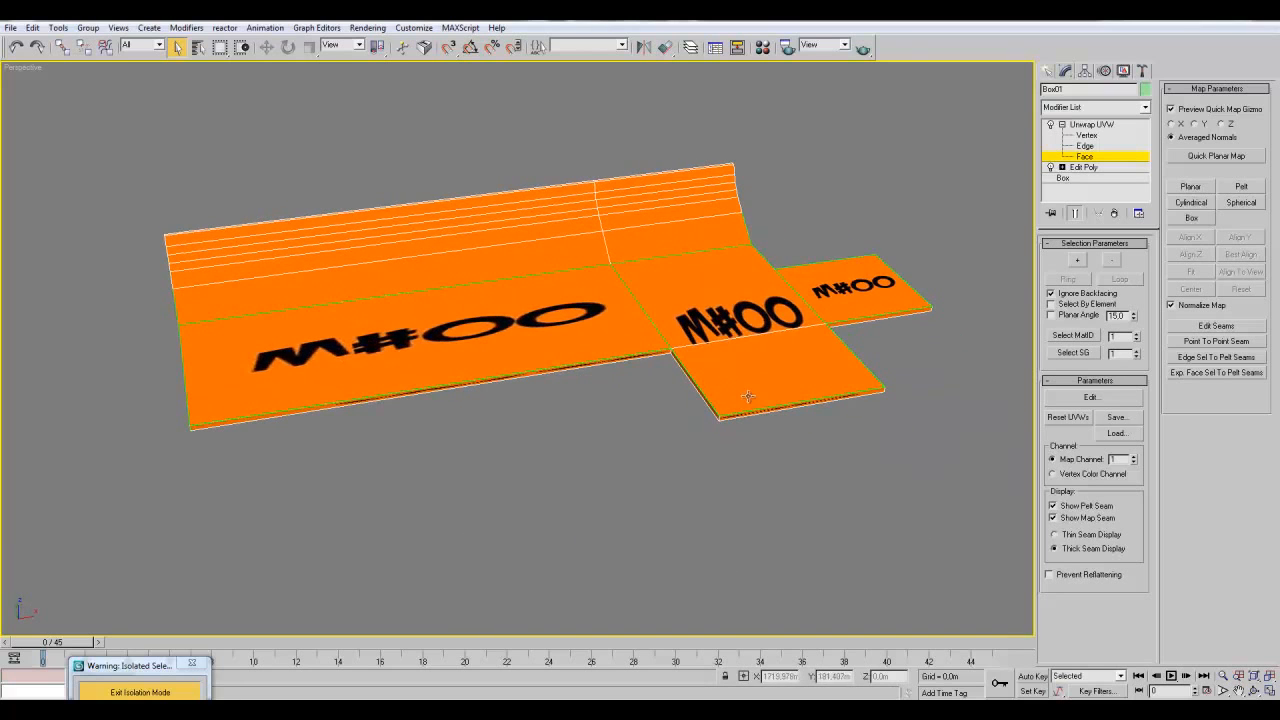
middle_click_drag(1002, 327, 397, 419, "alt")
- Planar-map the two lowest strips along the full length of the backrest together, using Best Align and Fit
left_click(513, 380)
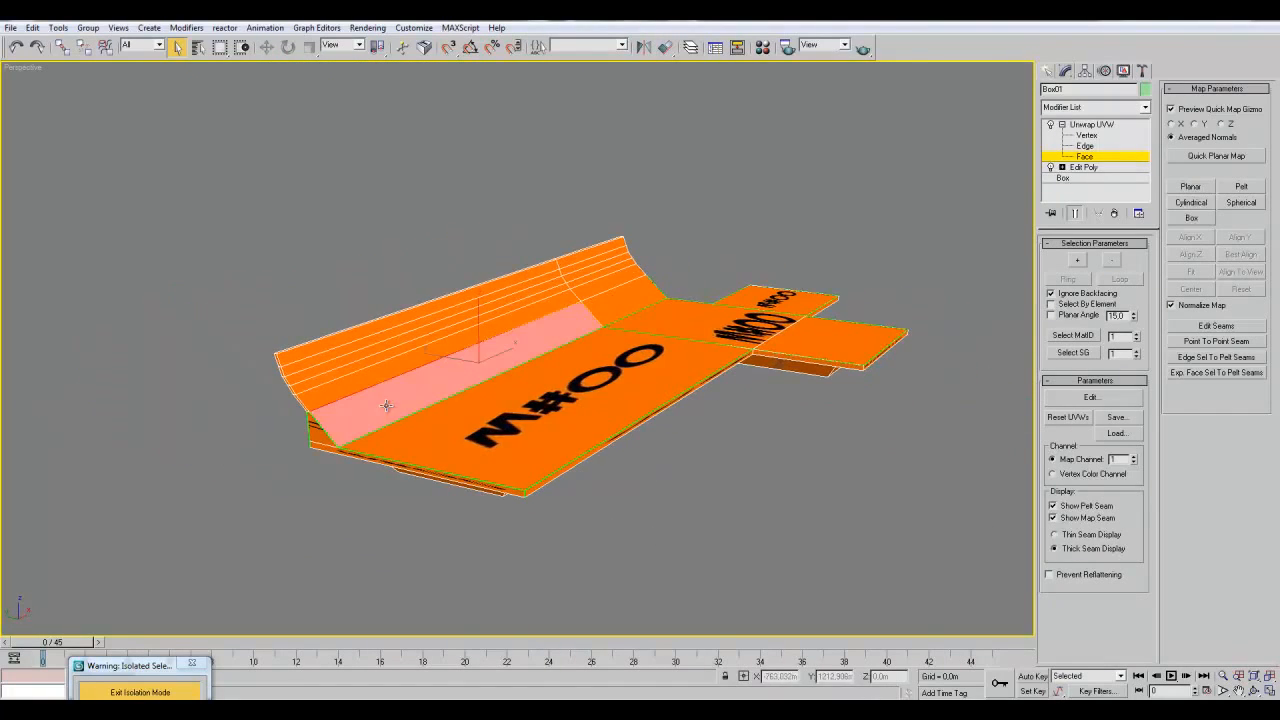
middle_click_drag(549, 358, 569, 344, "alt")
left_click(557, 308)
left_click(526, 352)
left_click(525, 336)
left_click(556, 288, "ctrl")
left_click(542, 272, "ctrl")
left_click(503, 303, "ctrl")
middle_click_drag(503, 371, 556, 384, "alt")
scroll(556, 384, "up", 2)
left_click(1190, 186)
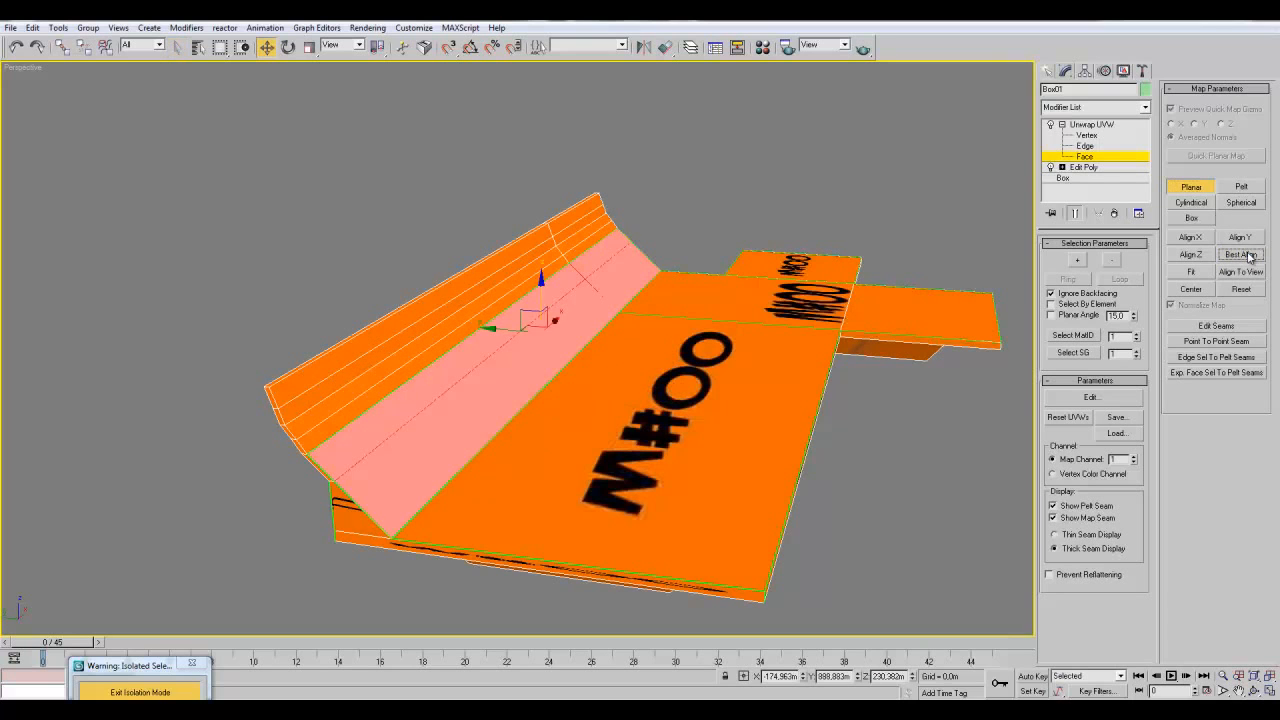
left_click(1249, 257)
middle_click_drag(831, 366, 800, 342, "alt")
scroll(798, 357, "up", 2)
scroll(798, 357, "down", 2)
left_click(1189, 273)
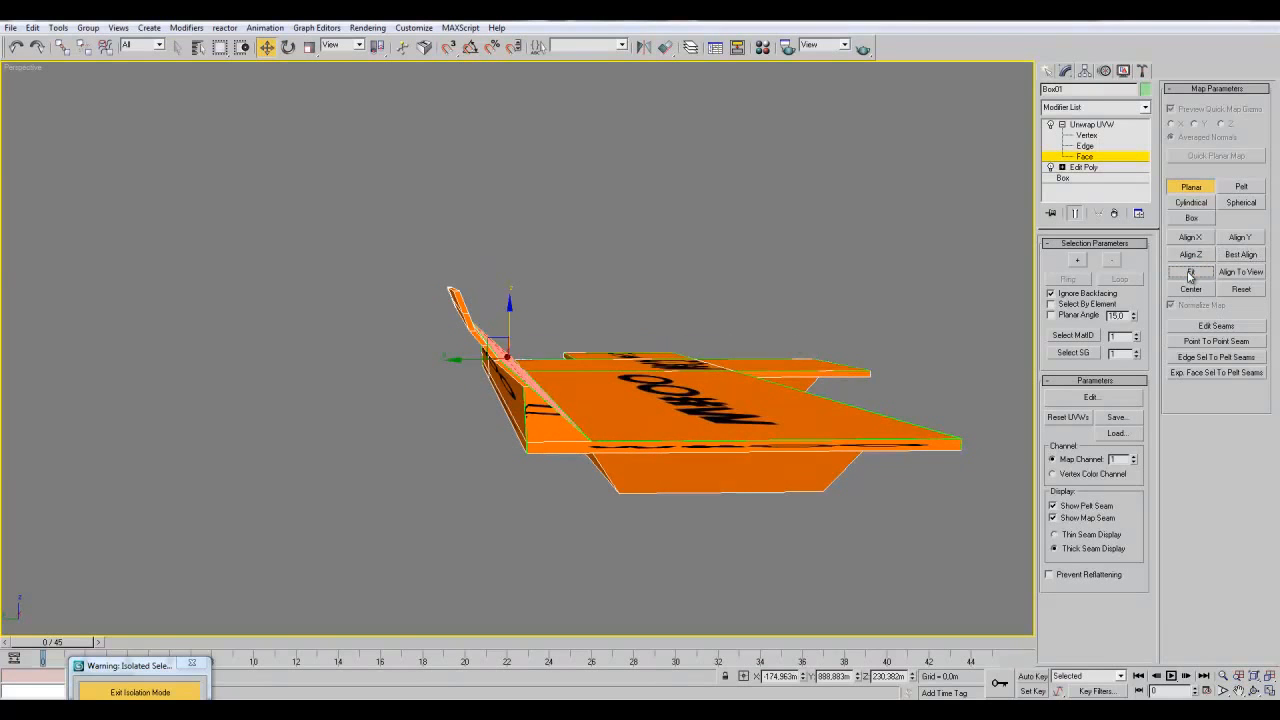
middle_click_drag(941, 352, 903, 364, "alt")
left_click(1192, 188)
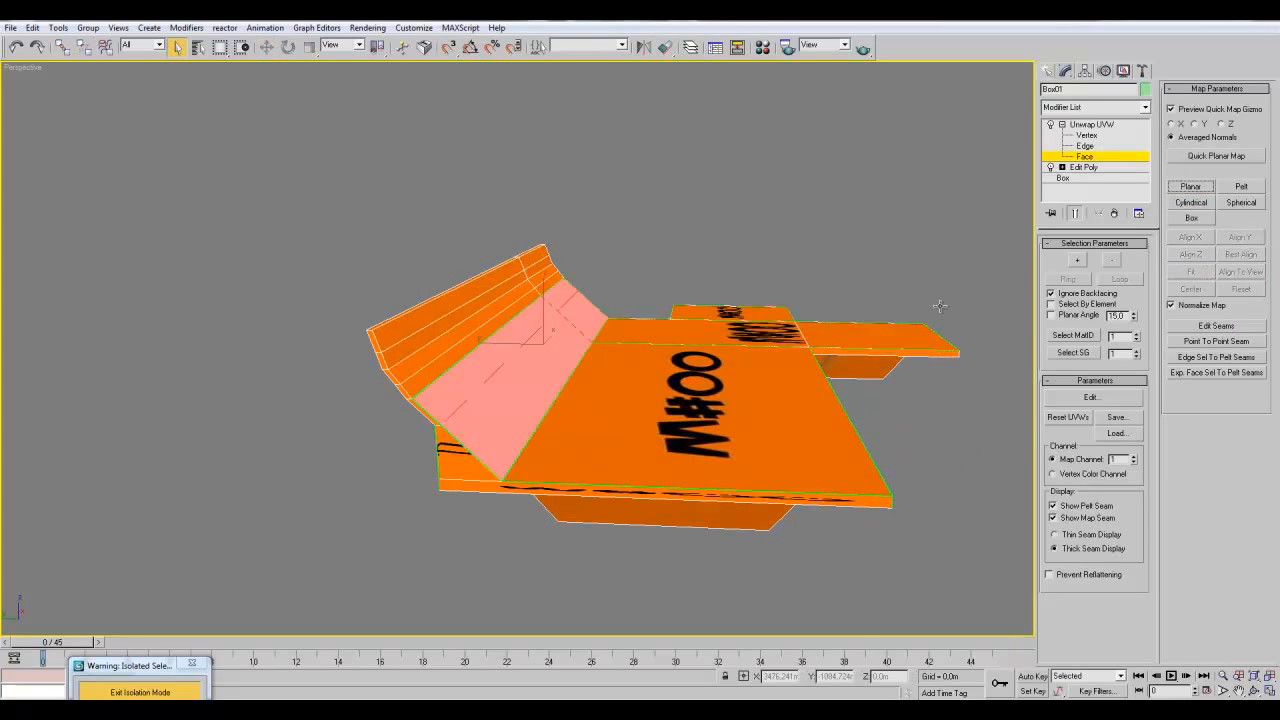
- Planar-map all front strips along the full length of the backrest together, using Best Align and Fit
middle_click_drag(940, 306, 966, 299, "alt")
scroll(616, 353, "up", 3)
left_click(464, 439)
left_click(466, 420, "ctrl")
left_click(453, 390, "ctrl")
left_click(443, 367, "ctrl")
middle_click_drag(696, 355, 598, 375, "alt")
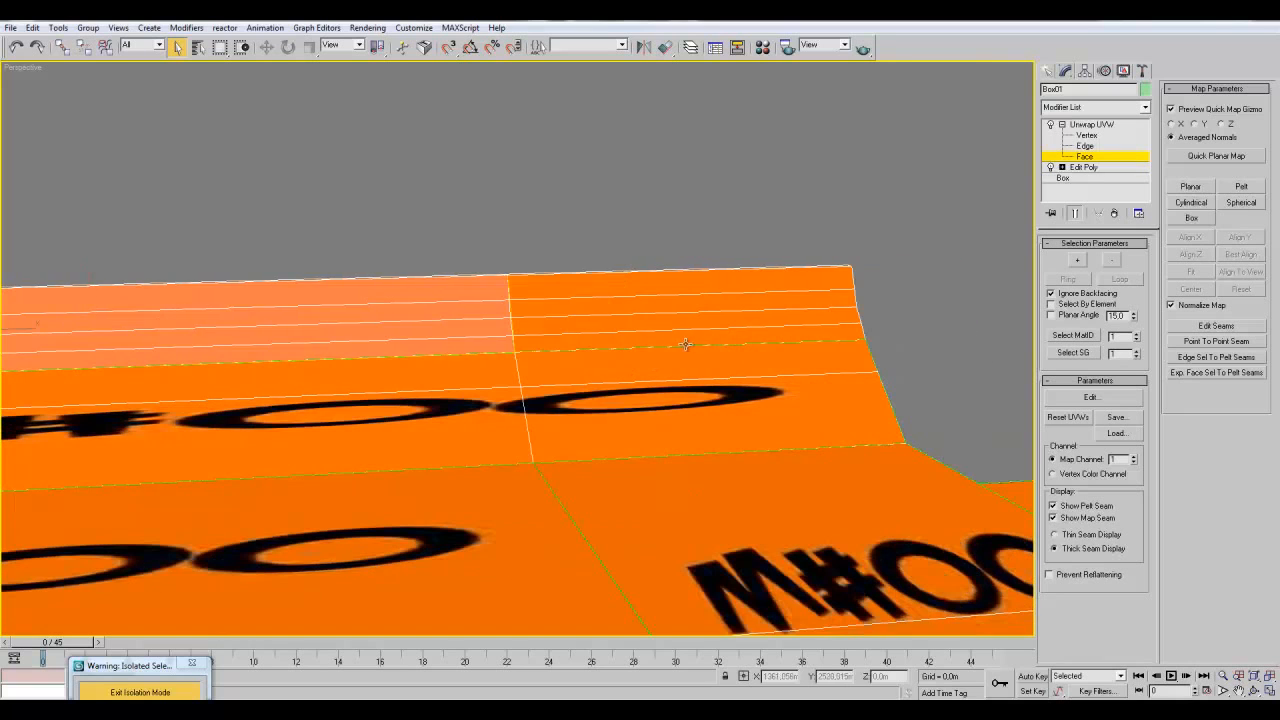
left_click(681, 339, "ctrl")
left_click(674, 323, "ctrl")
left_click(670, 308, "ctrl")
left_click(666, 290, "ctrl")
left_click(641, 371, "ctrl")
left_click(553, 428, "ctrl")
left_click(453, 398, "ctrl")
left_click(450, 377, "ctrl")
middle_click_drag(525, 438, 652, 446)
scroll(678, 442, "down", 4)
scroll(652, 446, "up", 3)
left_click(1188, 190)
left_click(1240, 255)
middle_click_drag(965, 370, 915, 371, "alt")
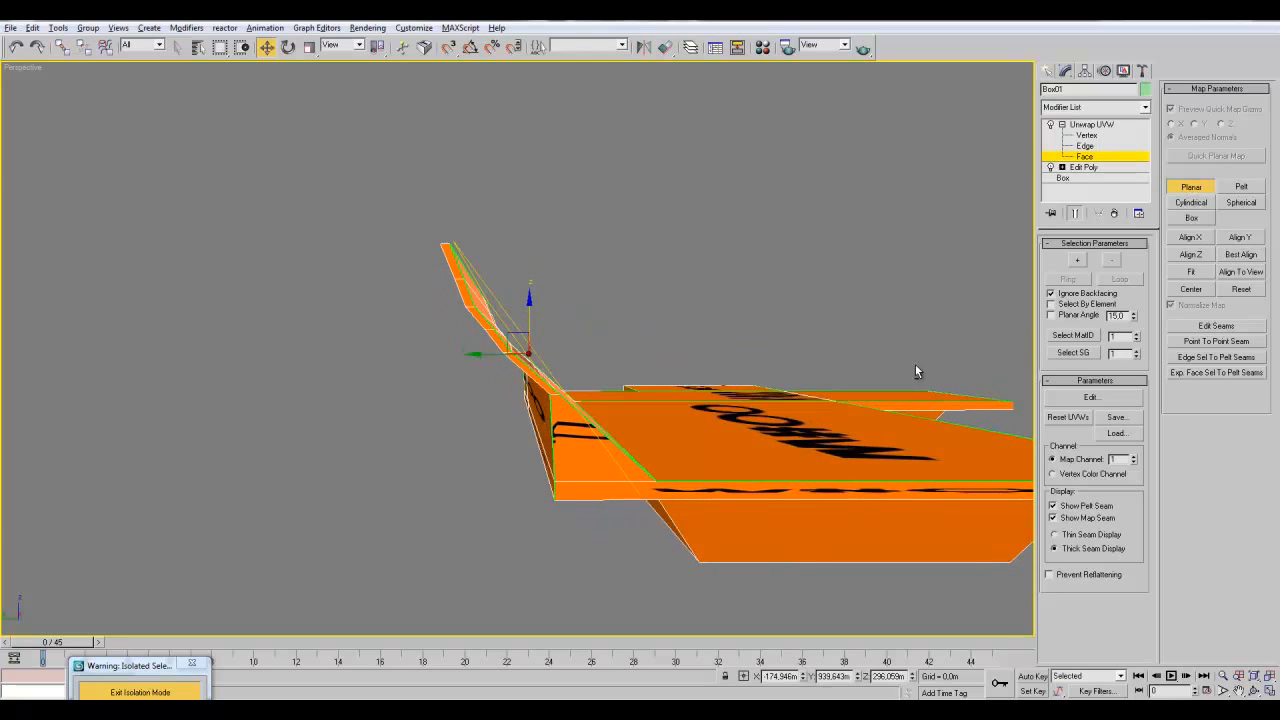
left_click(1244, 270)
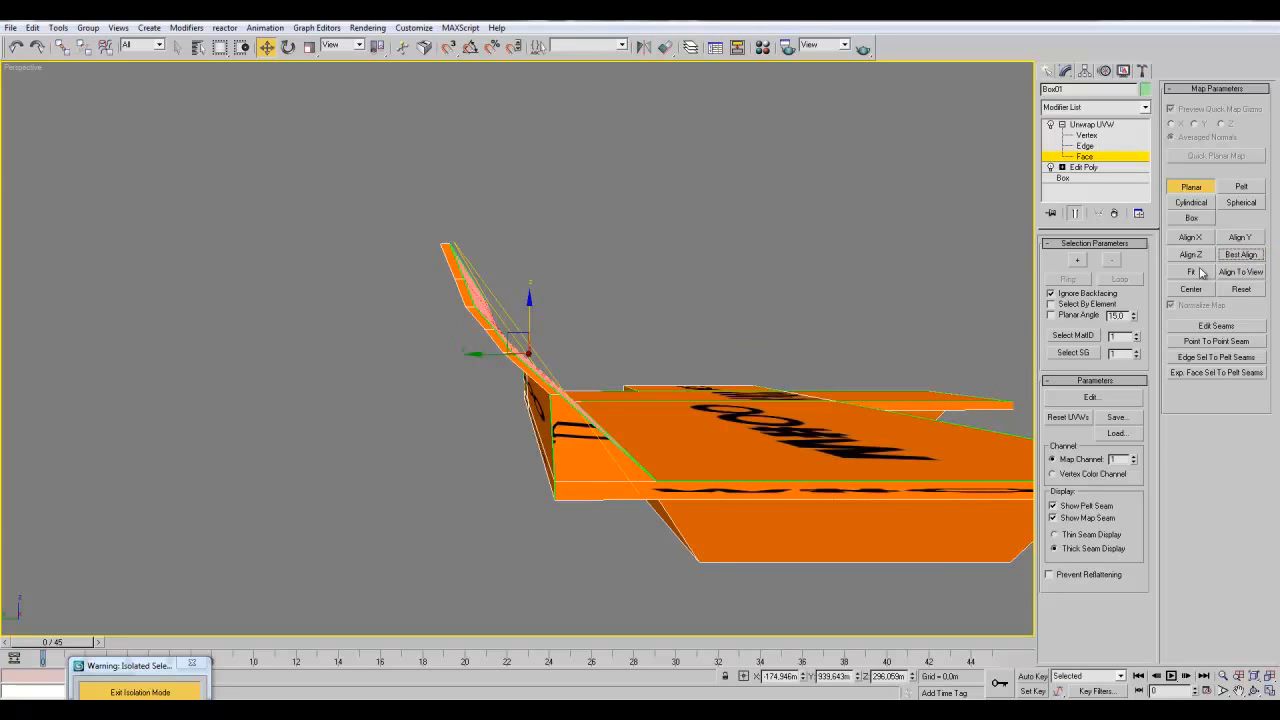
left_click(1190, 187)
- Apply planar mapping to the narrow seat edge between the side table and the backrest, fitting the projection to it
middle_click_drag(700, 360, 532, 511, "alt")
scroll(782, 469, "up", 3)
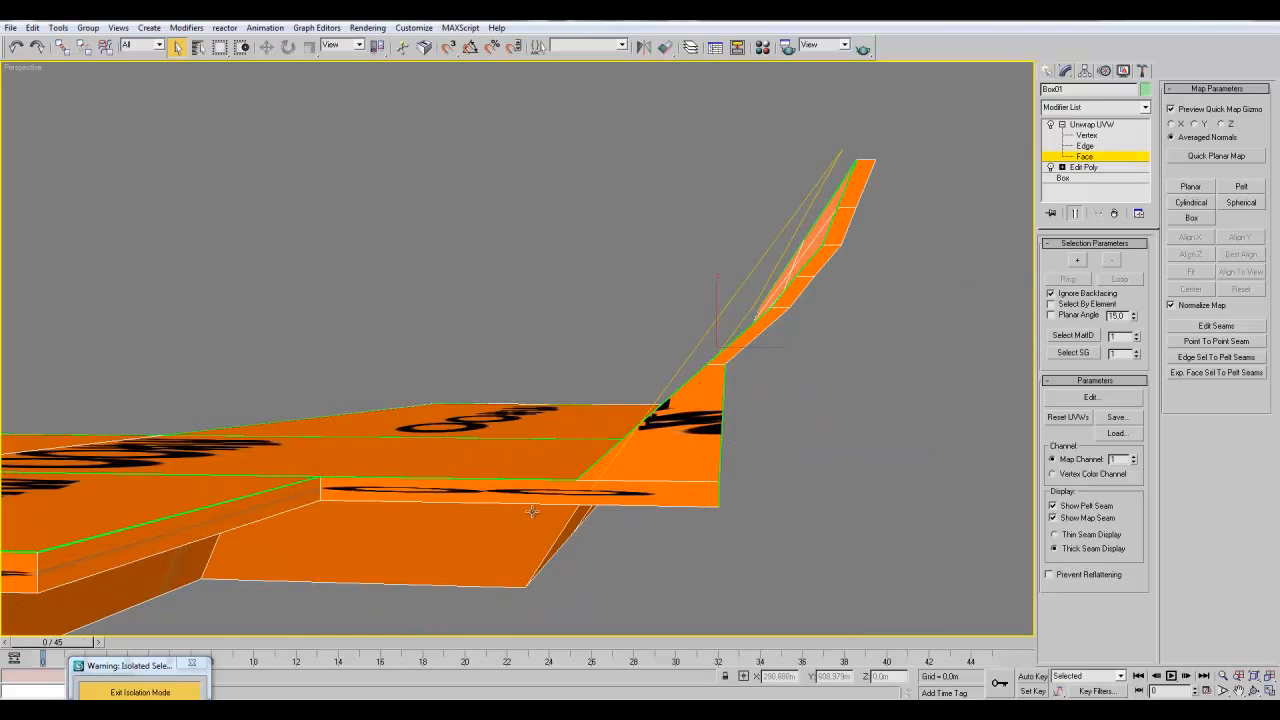
left_click(387, 505)
middle_click_drag(387, 505, 803, 440, "alt")
left_click(453, 424)
left_click(603, 405)
middle_click_drag(334, 432, 472, 387, "alt")
left_click(1191, 187)
left_click(1190, 271)
left_click(1191, 187)
left_click(1191, 187)
key("w")
middle_click_drag(830, 400, 895, 395, "alt")
left_click(1203, 276)
middle_click_drag(811, 431, 650, 411, "alt")
left_click(1191, 187)
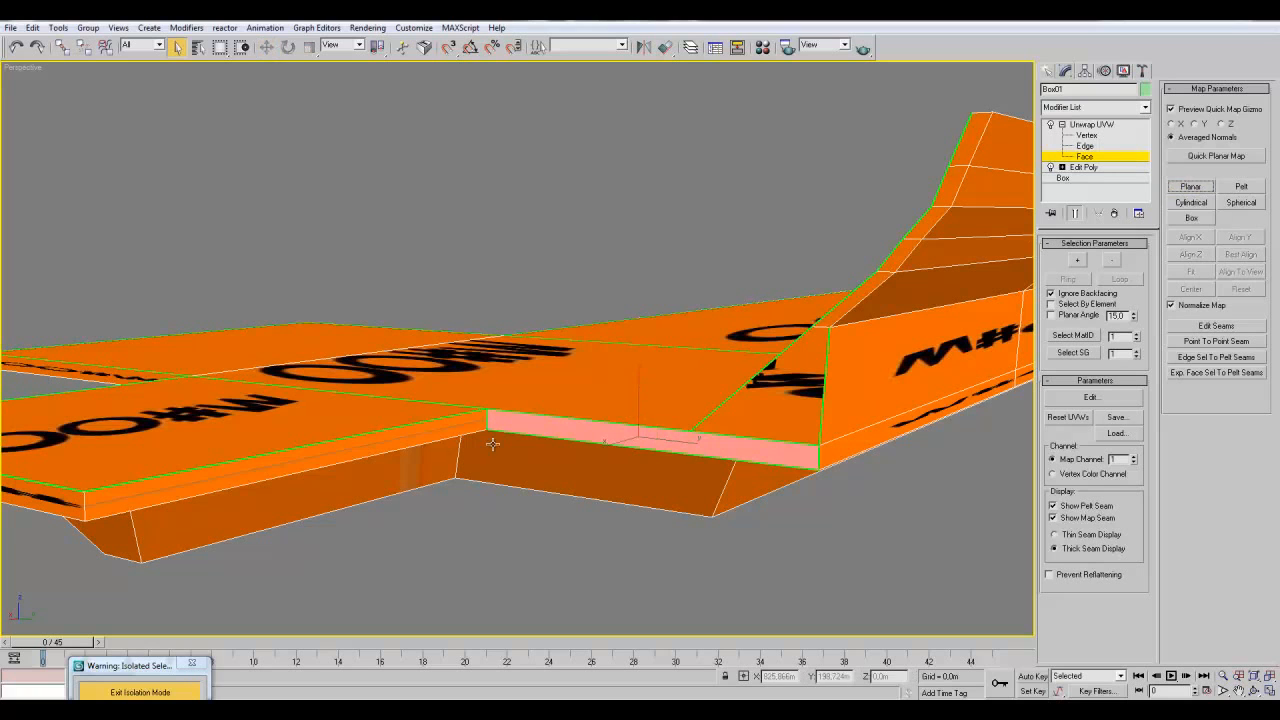
- Planar-map the side table's narrow rear edge, aligning the projection with the edge and fitting it
left_click(442, 436)
left_click(1189, 187)
left_click(1237, 256)
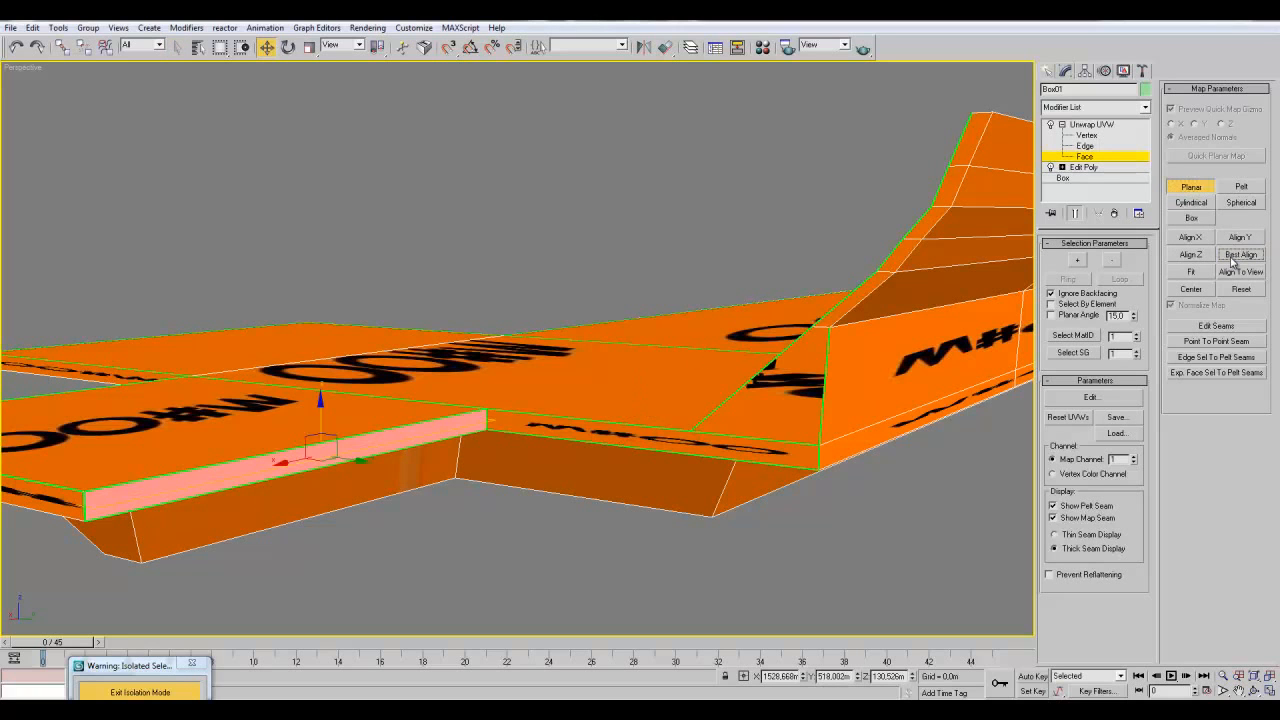
middle_click_drag(482, 387, 683, 362)
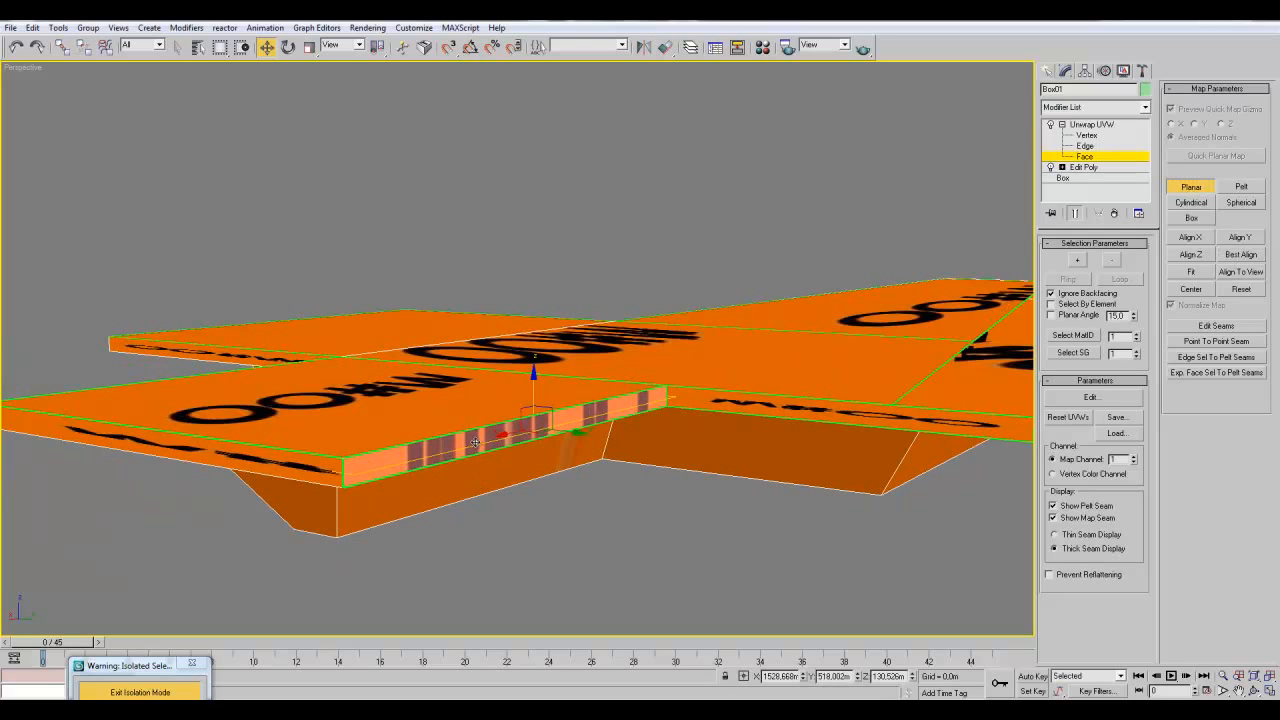
left_click(1191, 271)
middle_click_drag(745, 487, 790, 462)
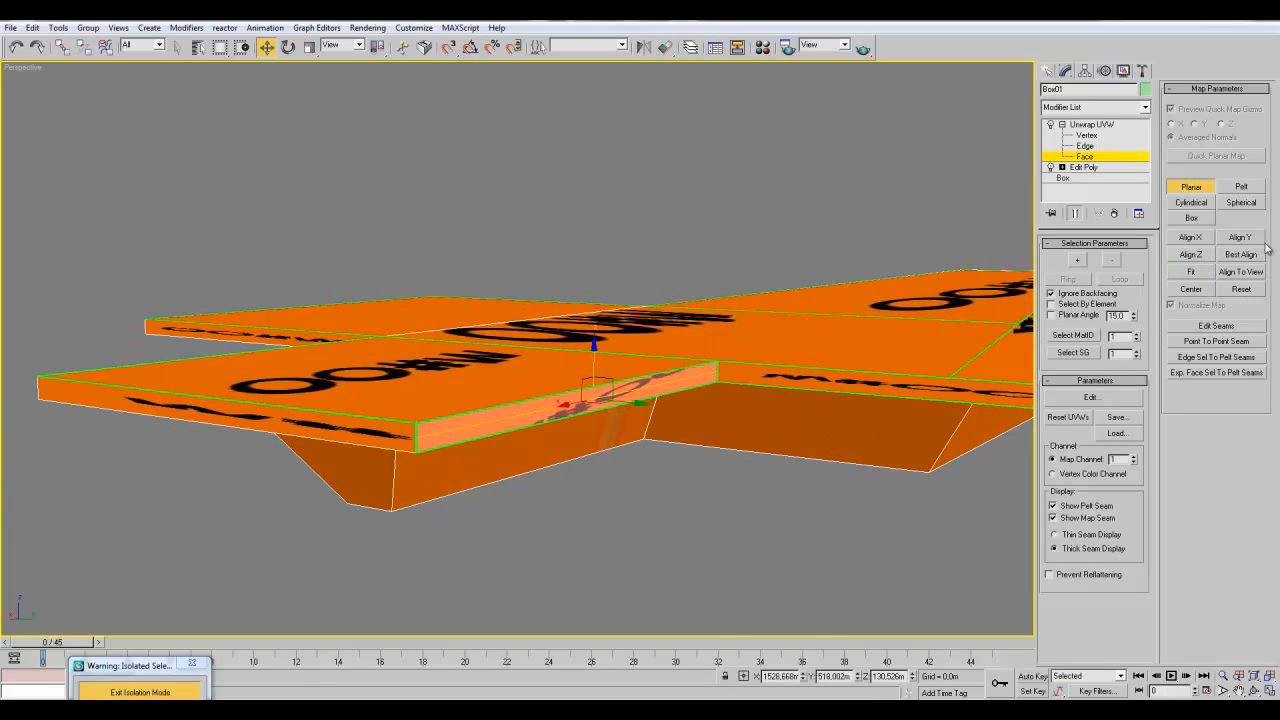
left_click(1192, 238)
mouse_move(836, 397)
middle_mouse_down()
mouse_move(843, 383)
mouse_move(824, 417)
middle_mouse_up()
left_click(1186, 256)
left_click(1198, 271)
mouse_move(820, 465)
middle_mouse_down()
mouse_move(829, 457)
mouse_move(797, 465)
middle_mouse_up()
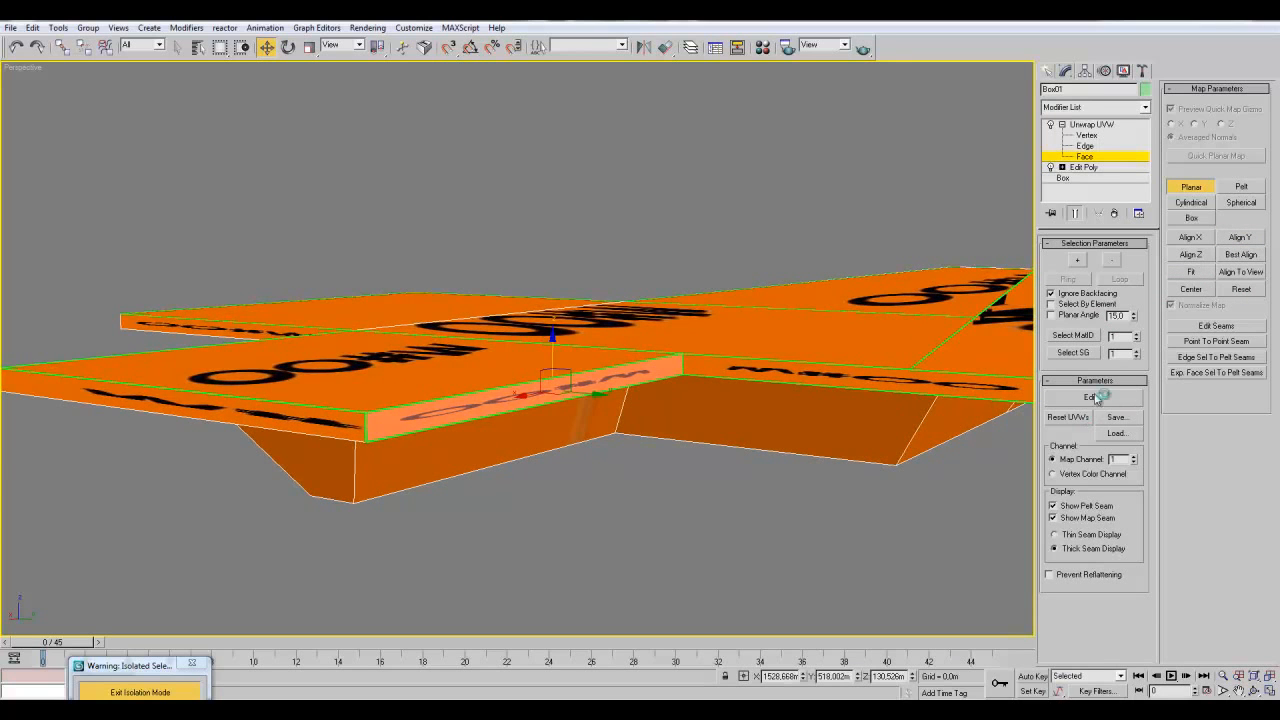
- Flip the UVs of the side table's rear edge horizontally and make the UV editor window narrower
right_click(180, 272)
left_click(221, 326)
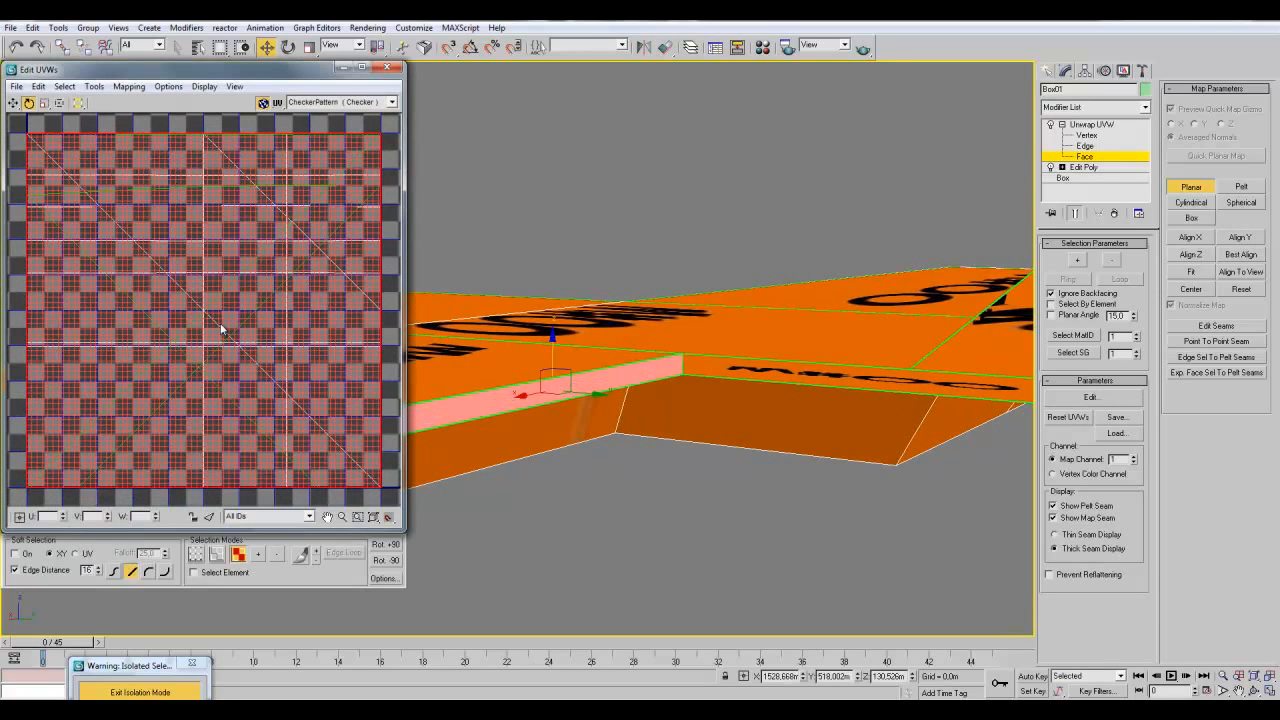
middle_click_drag(560, 362, 612, 360)
middle_click_drag(827, 404, 640, 400, "alt")
left_click_drag(405, 119, 333, 119)
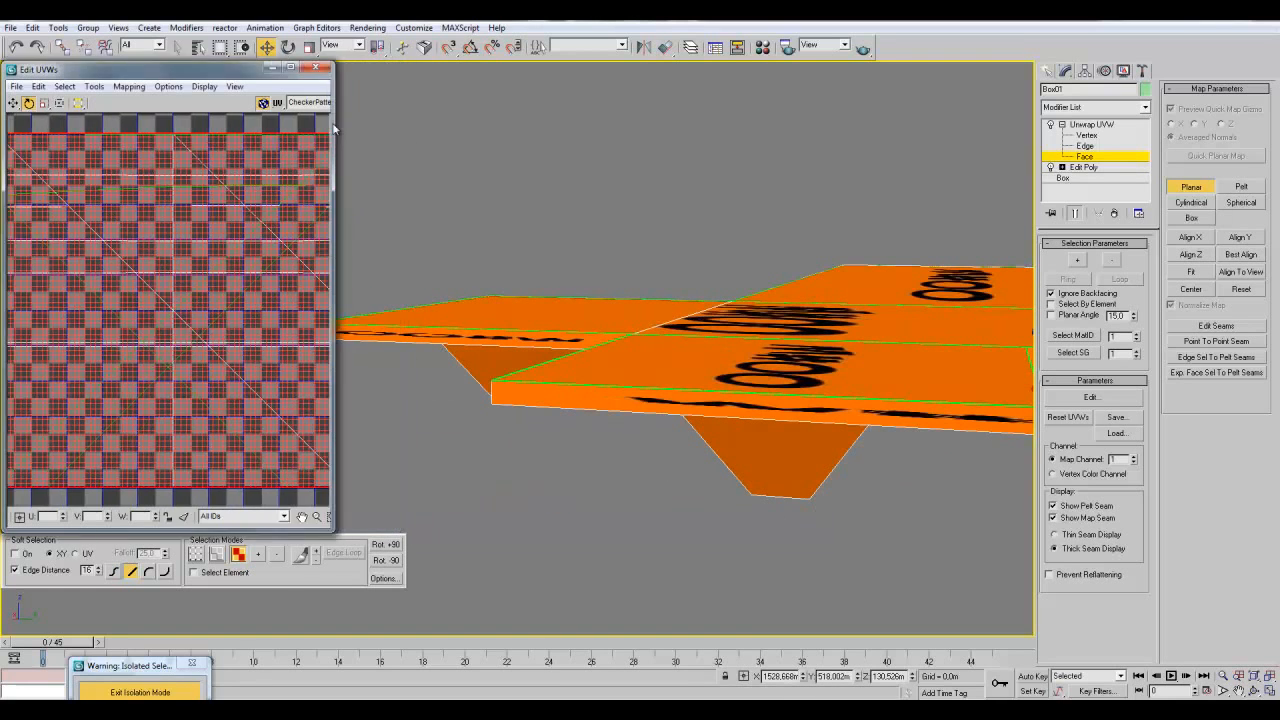
middle_click_drag(560, 330, 620, 375, "alt")
left_click(1193, 187)
- Apply planar mapping to the side table's outer end edge, aligned to X and fitted to the face
middle_click_drag(680, 432, 740, 436, "alt")
left_click(626, 363)
middle_click_drag(628, 363, 725, 368, "alt")
left_click(1189, 190)
left_click(1242, 256)
middle_click_drag(608, 367, 596, 365)
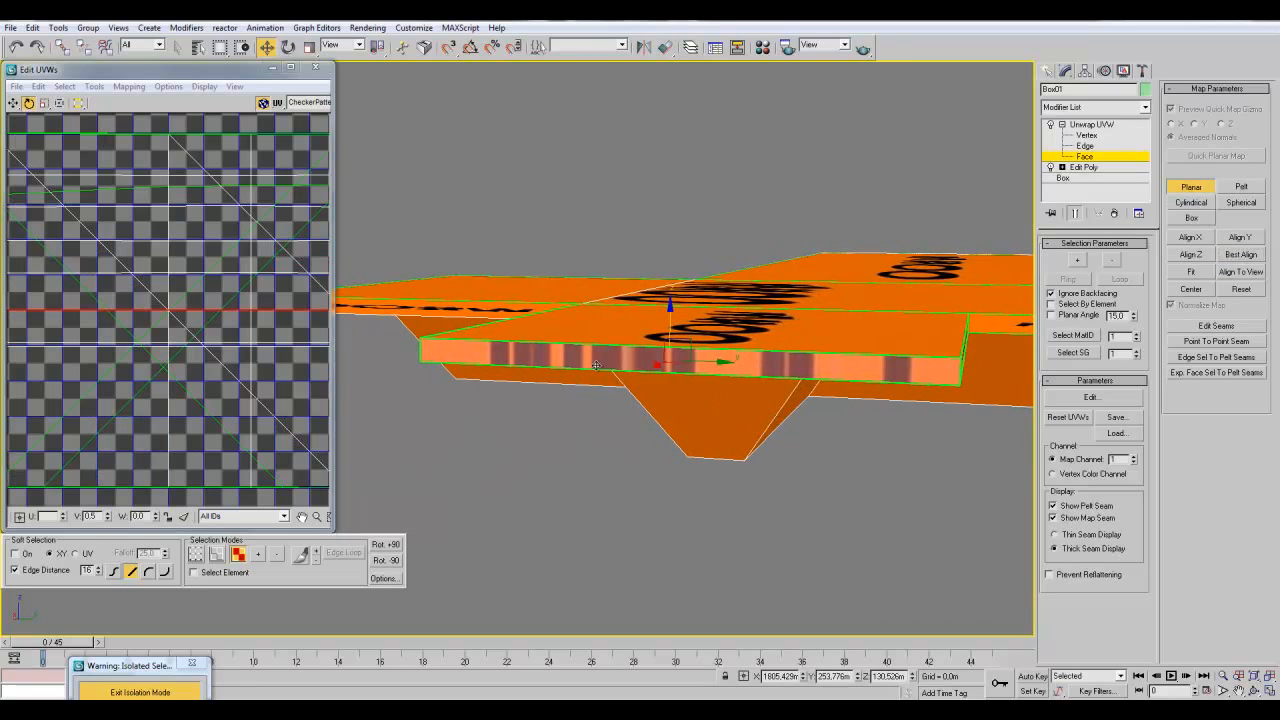
left_click(1193, 243)
middle_click_drag(746, 434, 788, 424)
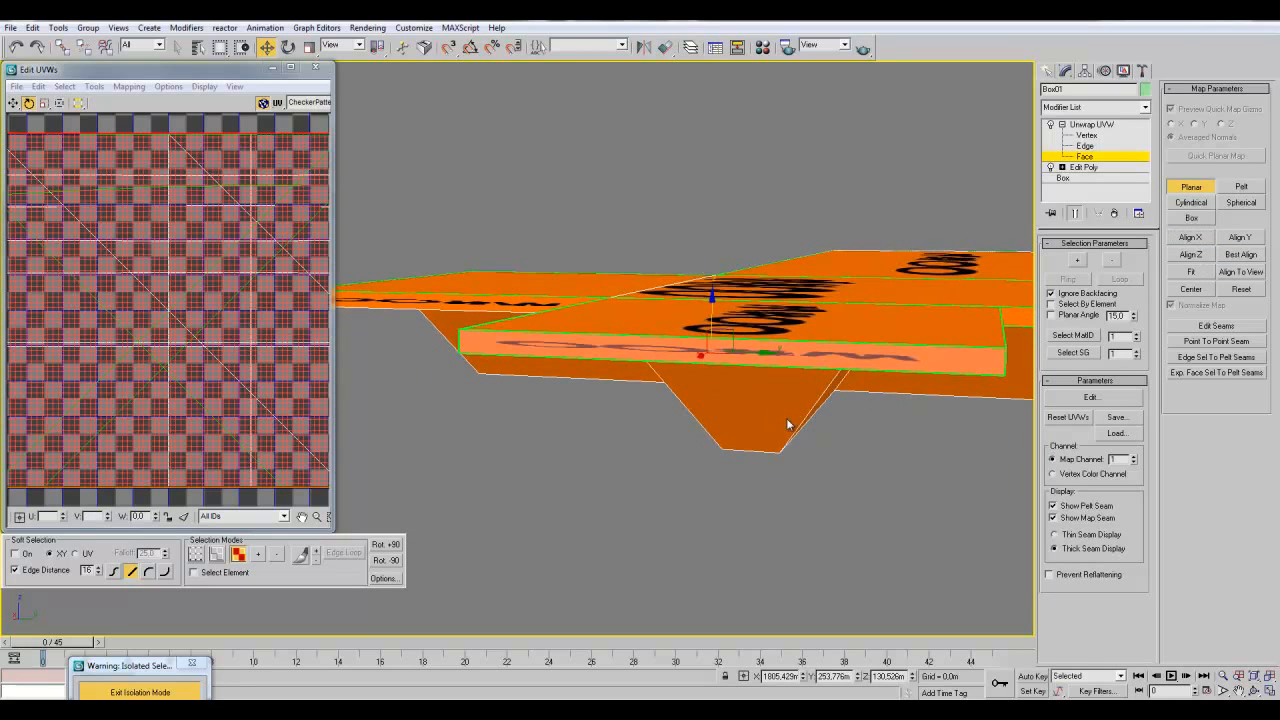
left_click(1182, 239)
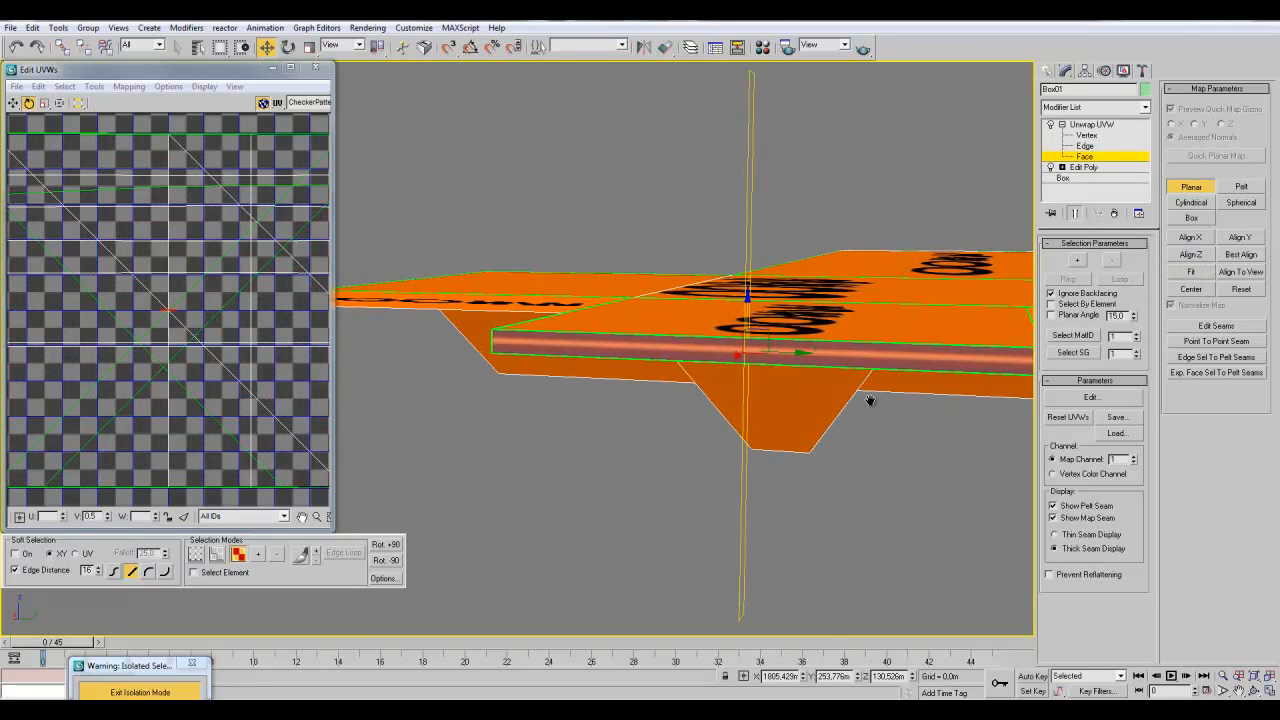
left_click(1191, 254)
left_click(1192, 272)
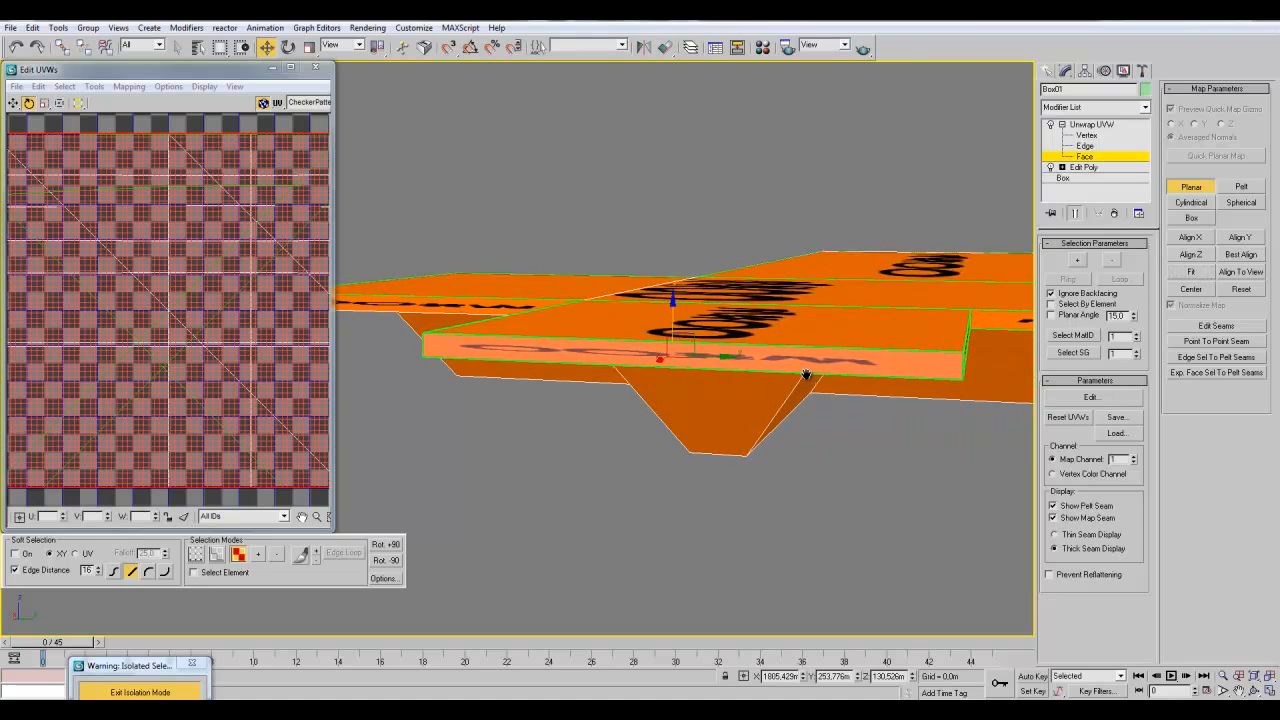
- Flip the UVs of the side table's outer end edge horizontally and finish its planar mapping
right_click(197, 206)
left_click(238, 238)
middle_click_drag(450, 349, 591, 349)
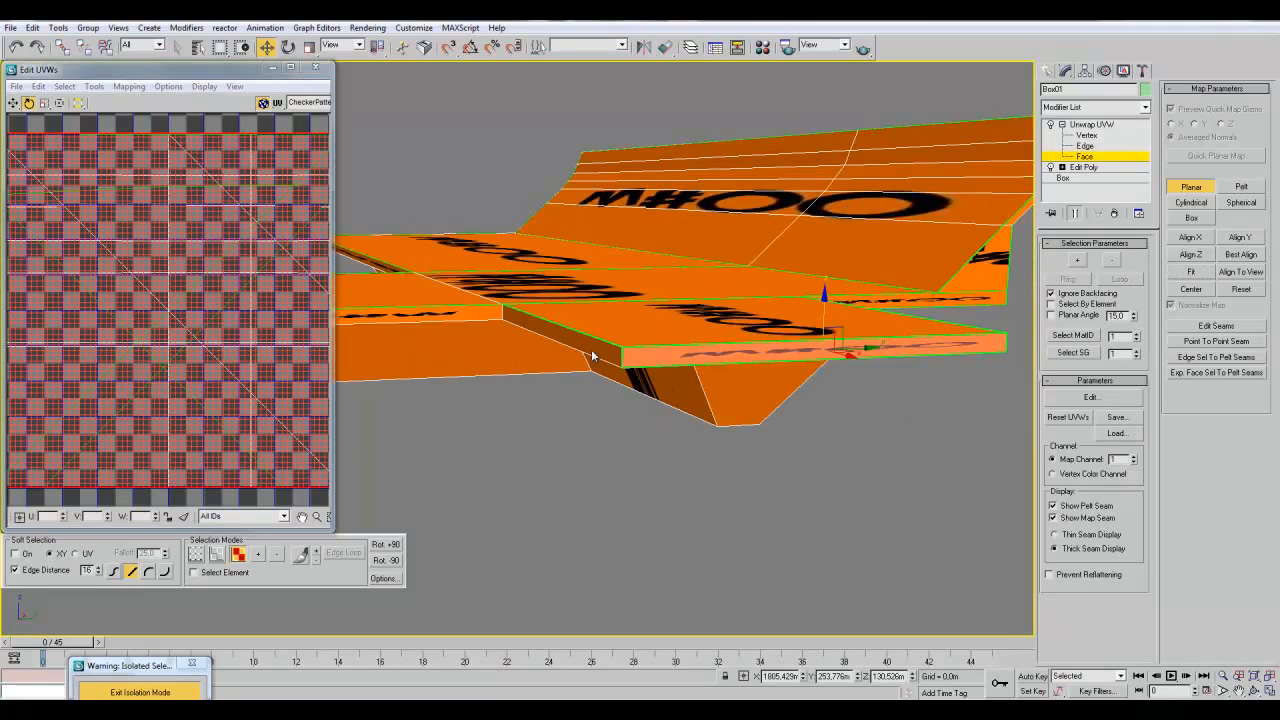
left_click(1196, 190)
- Planar-map the side table's narrow front edge, aligned to Y and fitted to the face
middle_click_drag(635, 475, 700, 447, "alt")
left_click(676, 320)
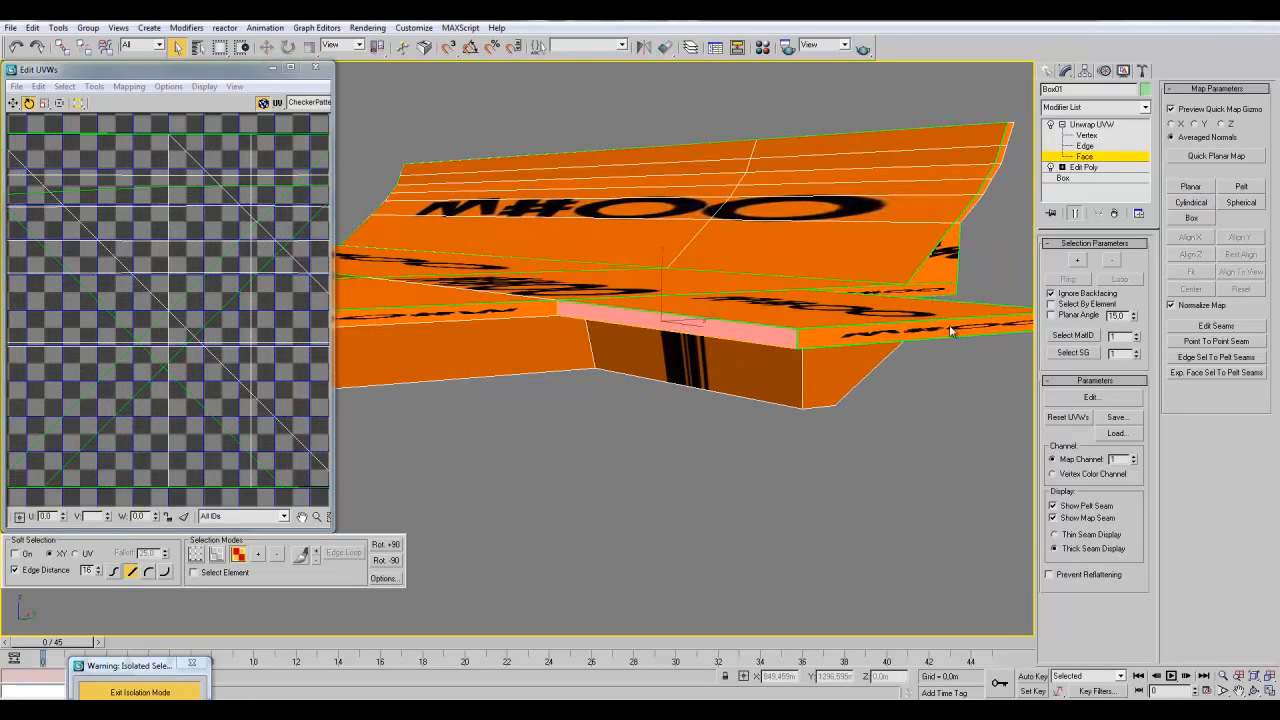
left_click(1189, 188)
left_click(1241, 254)
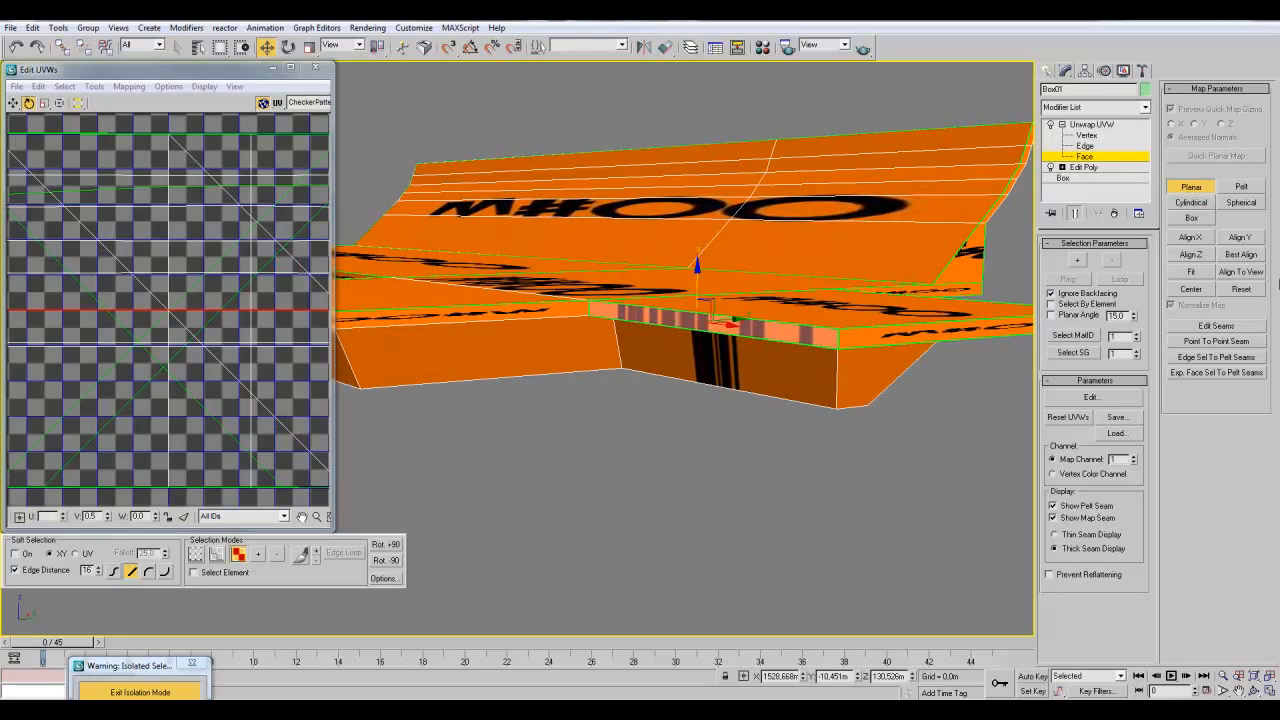
left_click(1241, 238)
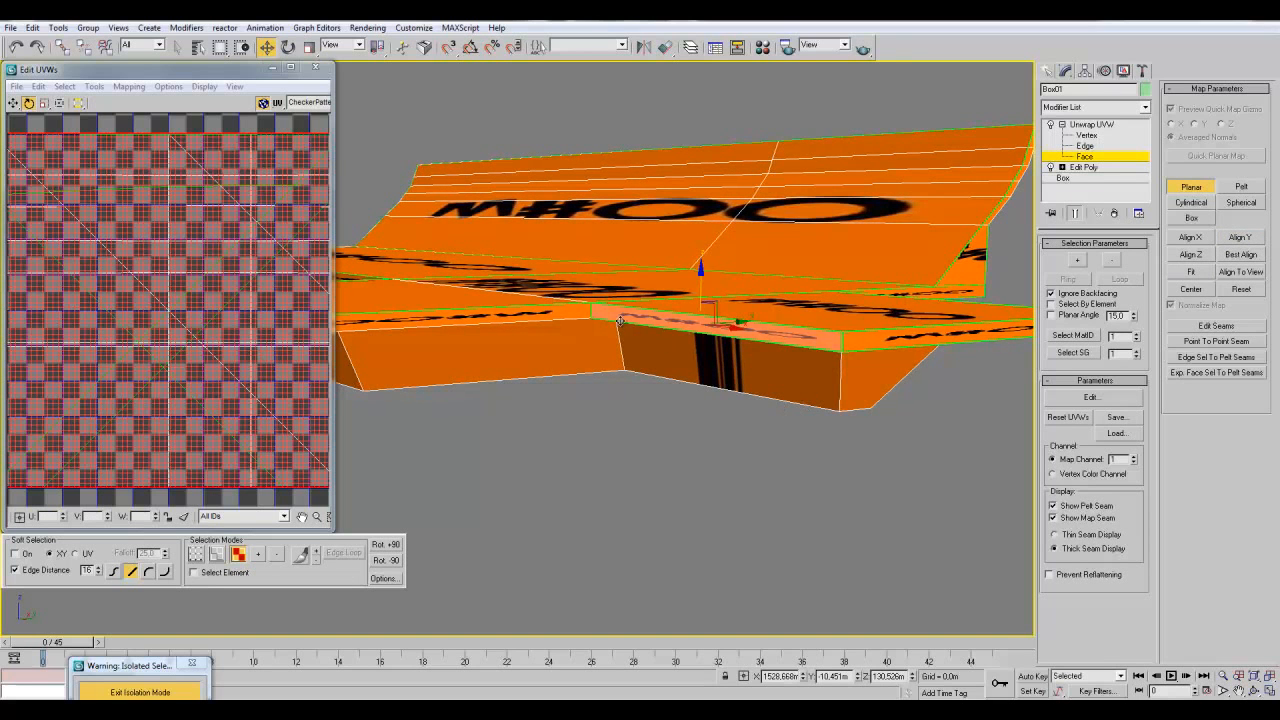
left_click(1248, 238)
left_click(1194, 272)
middle_click_drag(755, 367, 829, 367)
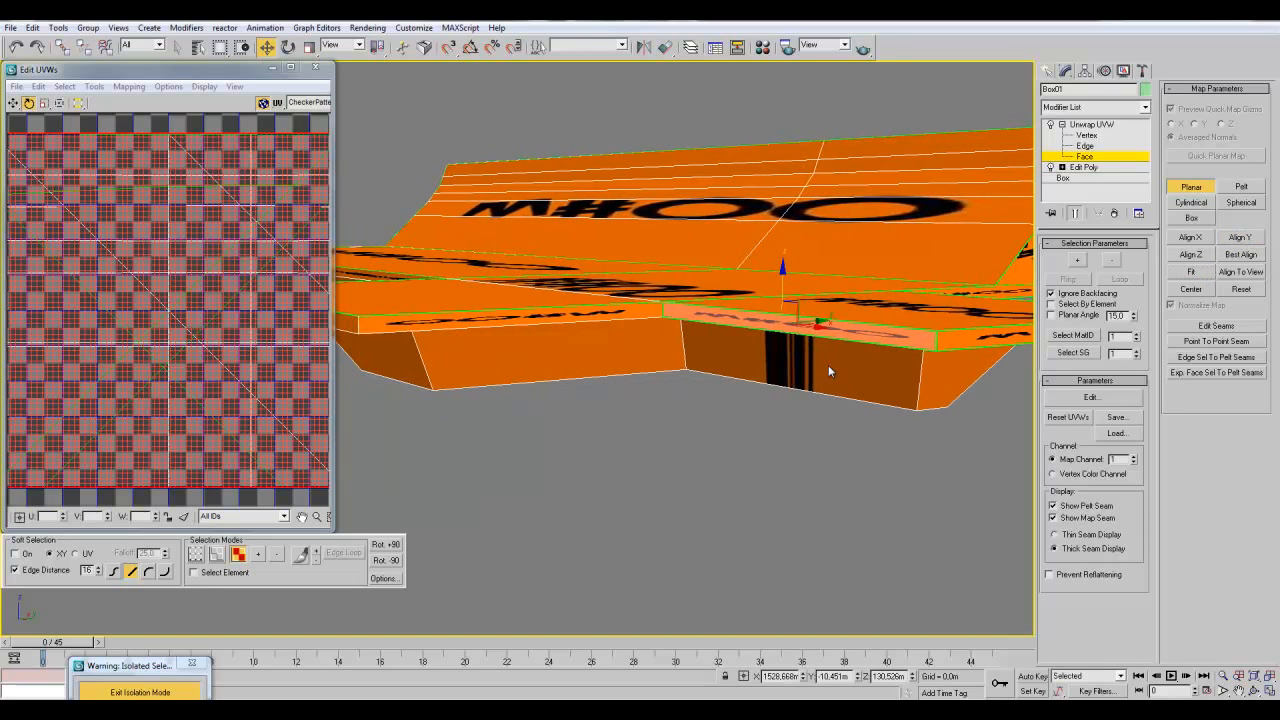
left_click(1188, 191)
- Apply planar mapping to the chaise's narrow side edge next to the side table, aligned to X
middle_click_drag(535, 393, 643, 397)
left_click(652, 325)
left_click(1187, 194)
left_click(1238, 240)
left_click(1248, 270)
middle_click_drag(818, 335, 766, 386)
left_click(1200, 240)
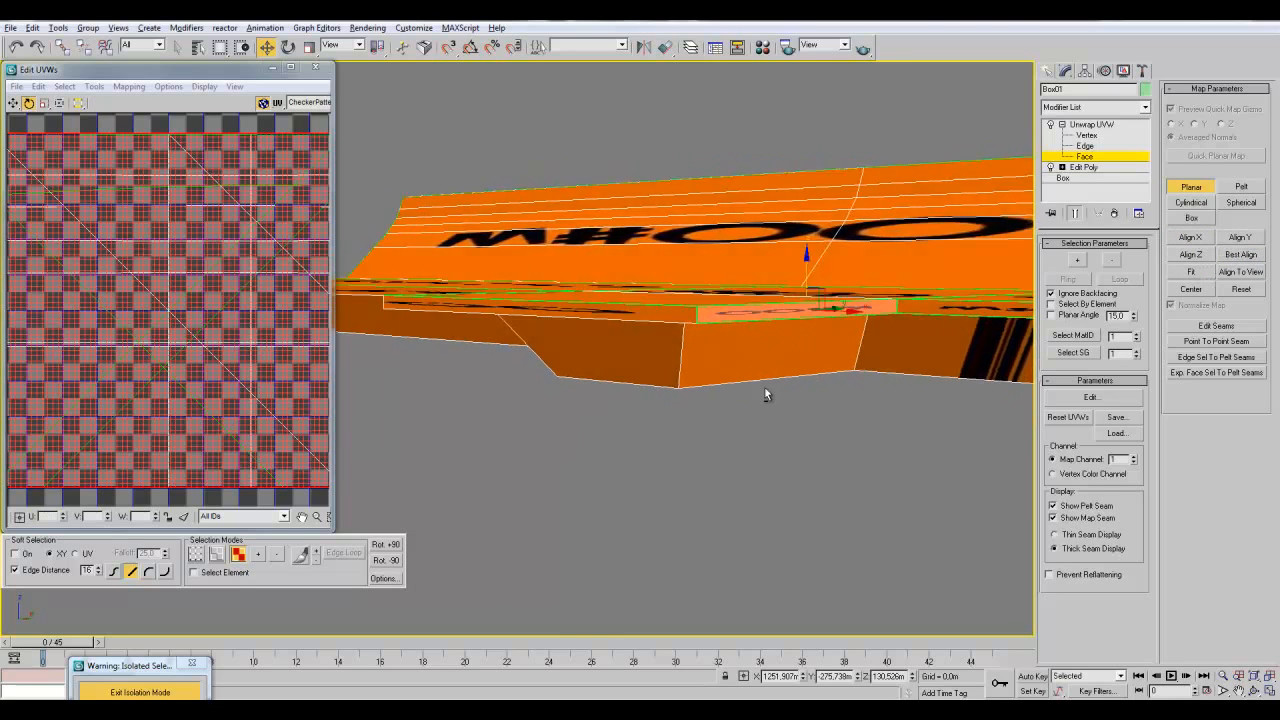
- Flip the UVs of the chaise's side edge horizontally and finish its planar mapping
right_click(164, 228)
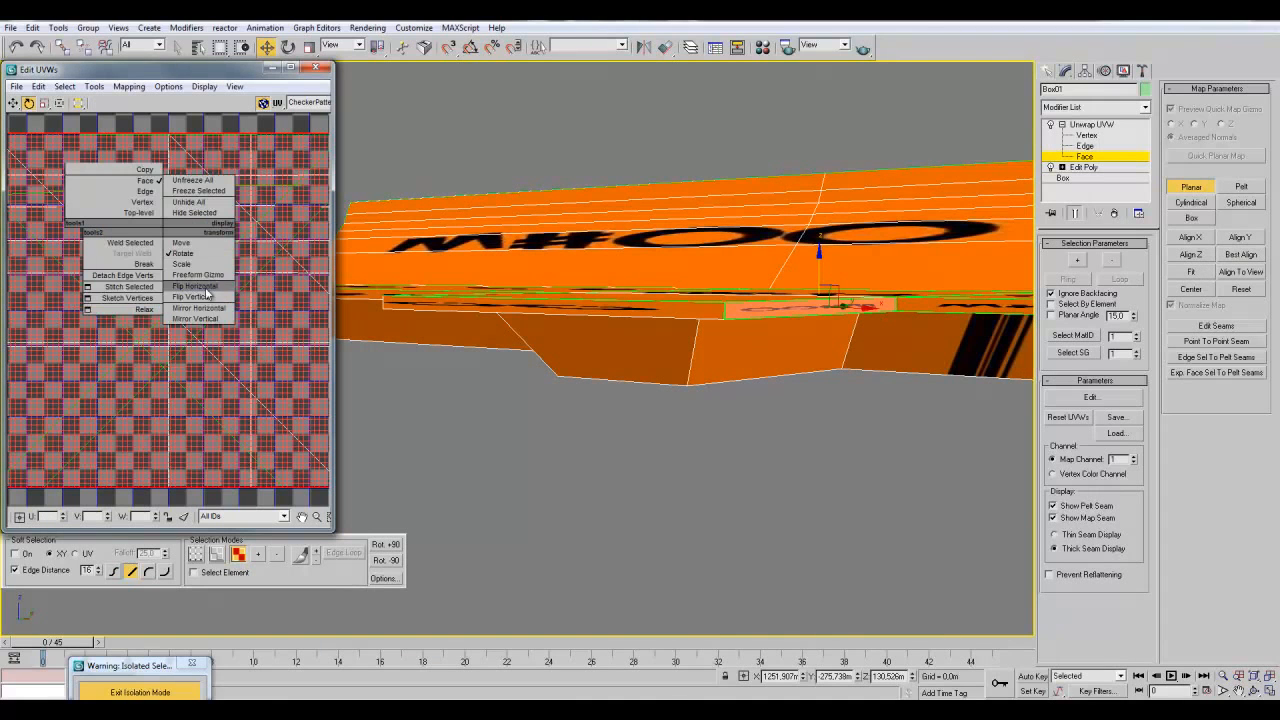
left_click(214, 288)
middle_click_drag(698, 388, 664, 390, "alt")
left_click(1204, 192)
- Planar-map the chaise's narrow front edge, aligned to Y and fitted to the face
middle_click_drag(600, 342, 714, 338, "alt")
left_click(723, 332)
left_click(1190, 190)
left_click(1238, 257)
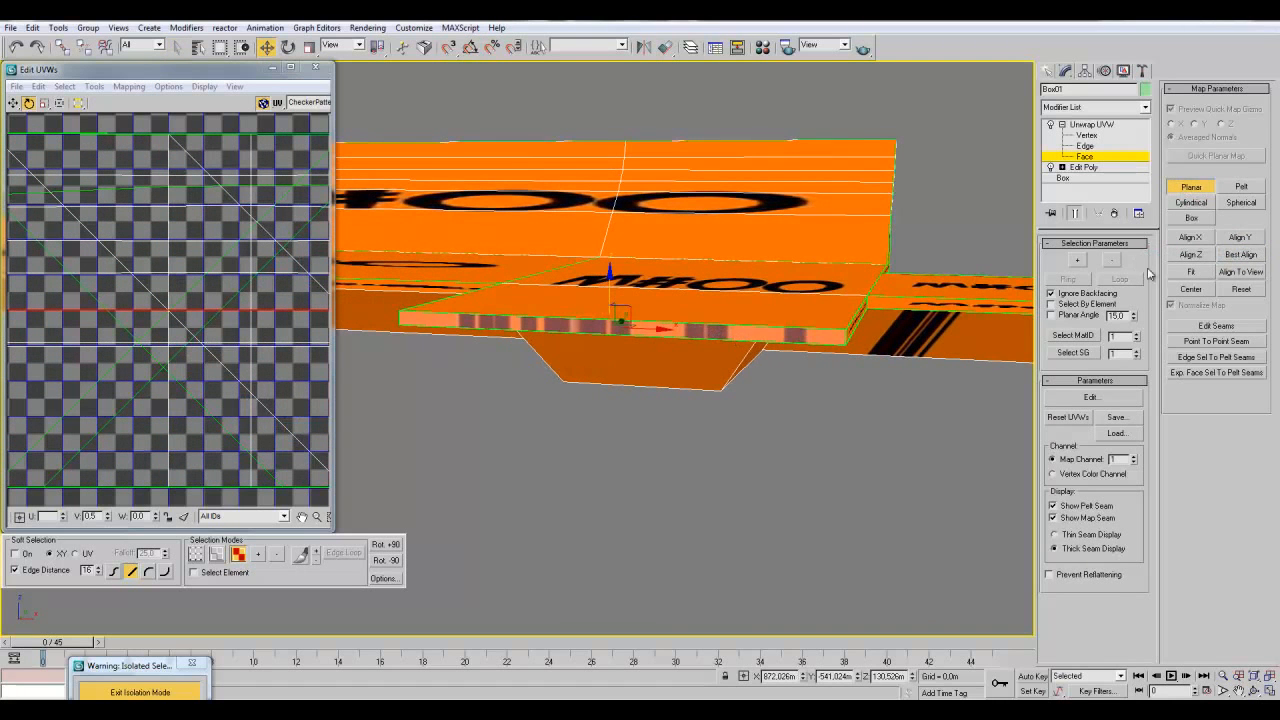
left_click(1225, 242)
left_click(1186, 274)
middle_click_drag(800, 364, 651, 321, "alt")
scroll(696, 346, "up", 3)
left_click(1192, 190)
- Apply planar mapping to the chaise's opposite side edge facing the long seat, aligned to X and fitted
middle_click_drag(905, 350, 630, 405, "alt")
left_click(682, 315)
left_click(1191, 186)
left_click(1241, 254)
left_click(1185, 240)
left_click(1200, 273)
middle_click_drag(800, 368, 849, 369, "alt")
left_click(1192, 190)
- Planar-map the long seat's narrow front edge, aligned to Y and fitted to the face
middle_click_drag(686, 340, 868, 382, "alt")
left_click(654, 327)
scroll(740, 364, "down", 2)
middle_click_drag(659, 362, 857, 334)
left_click(1192, 189)
left_click(1243, 240)
left_click(1199, 273)
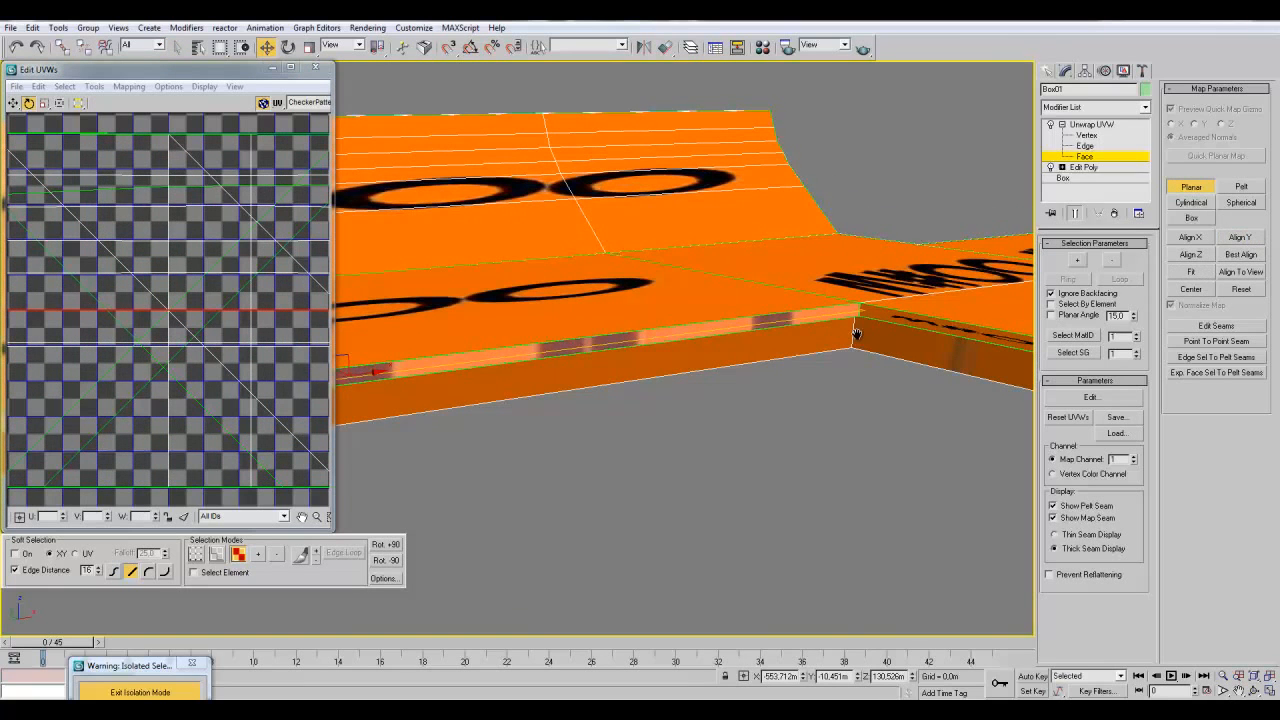
left_click(1226, 250)
middle_click_drag(912, 398, 607, 396, "alt")
scroll(857, 380, "up", 3)
middle_click_drag(743, 444, 709, 436, "alt")
middle_click_drag(588, 437, 768, 300)
left_click(1193, 187)
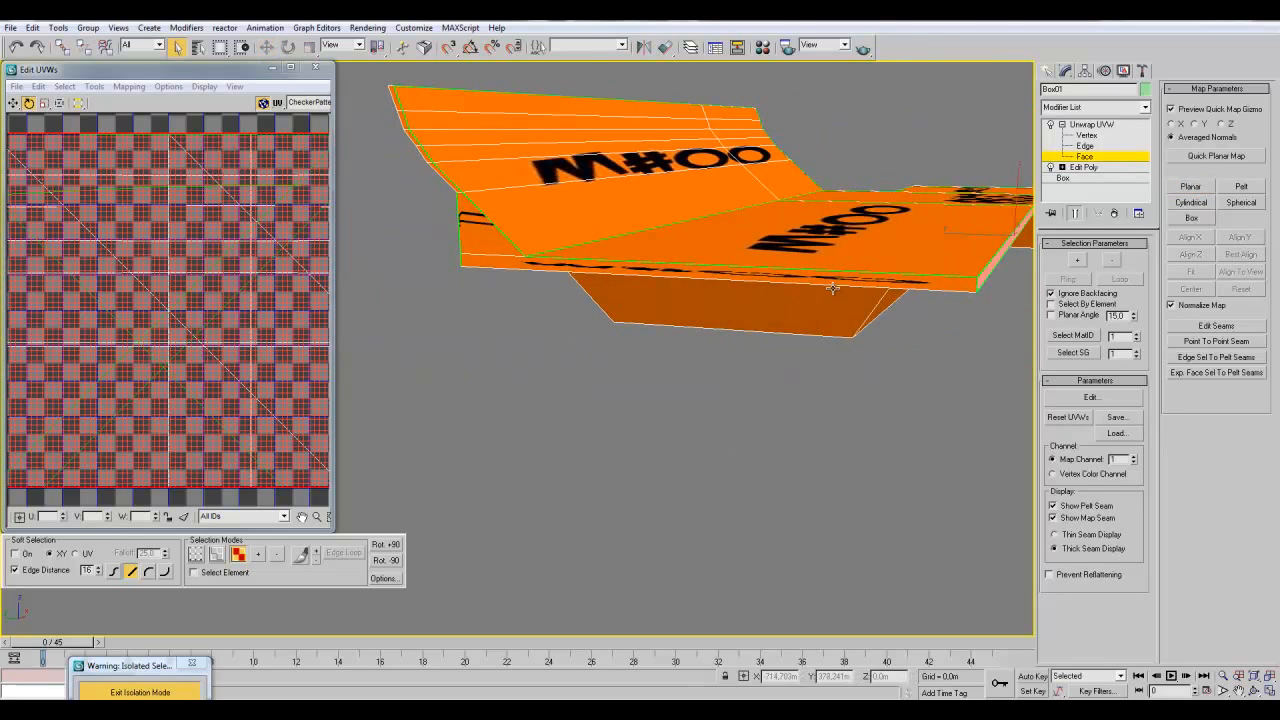
- Apply planar mapping to the narrow edge at the long seat's free end, aligned to X and fitted
left_click(1198, 240)
left_click(1197, 272)
middle_click_drag(916, 353, 666, 462)
scroll(910, 376, "up", 3)
left_click(1192, 190)
- Planar-map the triangular end face beneath the backrest at the long seat's end, using Best Align and Fit
middle_click_drag(730, 350, 600, 380, "alt")
scroll(604, 386, "up", 3)
scroll(615, 389, "down", 3)
left_click(605, 362)
left_click(1190, 188)
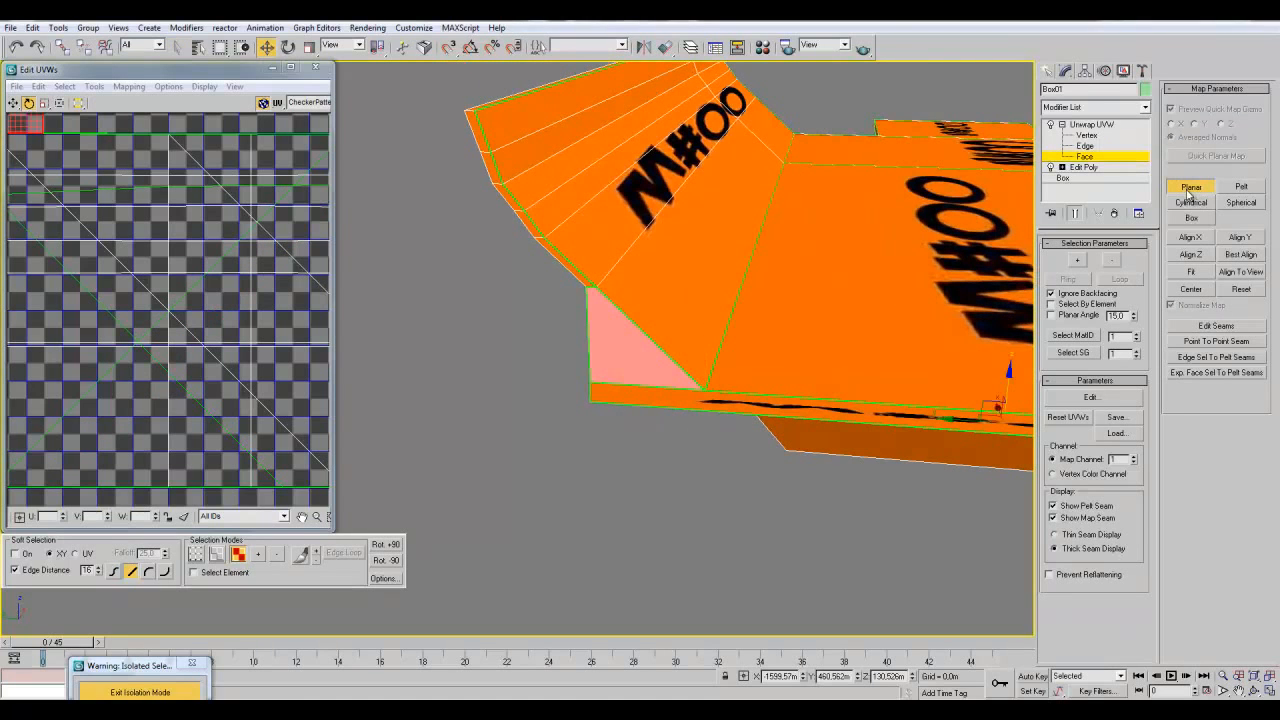
left_click(1233, 258)
mouse_move(908, 299)
middle_mouse_down("alt")
mouse_move(931, 304)
mouse_move(902, 320)
middle_mouse_up("alt")
left_click(1190, 272)
left_click(1185, 188)
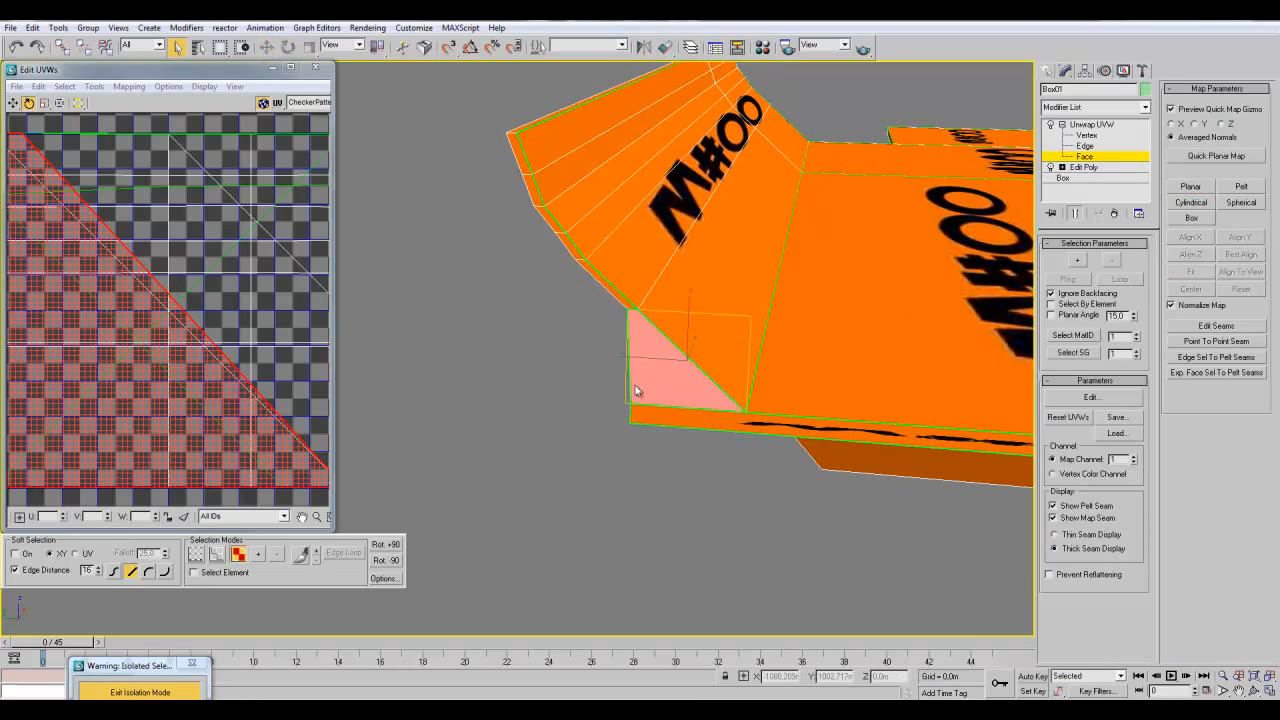
- Try other axis alignments for the triangular end face's planar projection and set it to Align X
middle_click_drag(636, 390, 560, 448, "alt")
left_click(560, 448)
left_click(715, 404)
left_click(1191, 187)
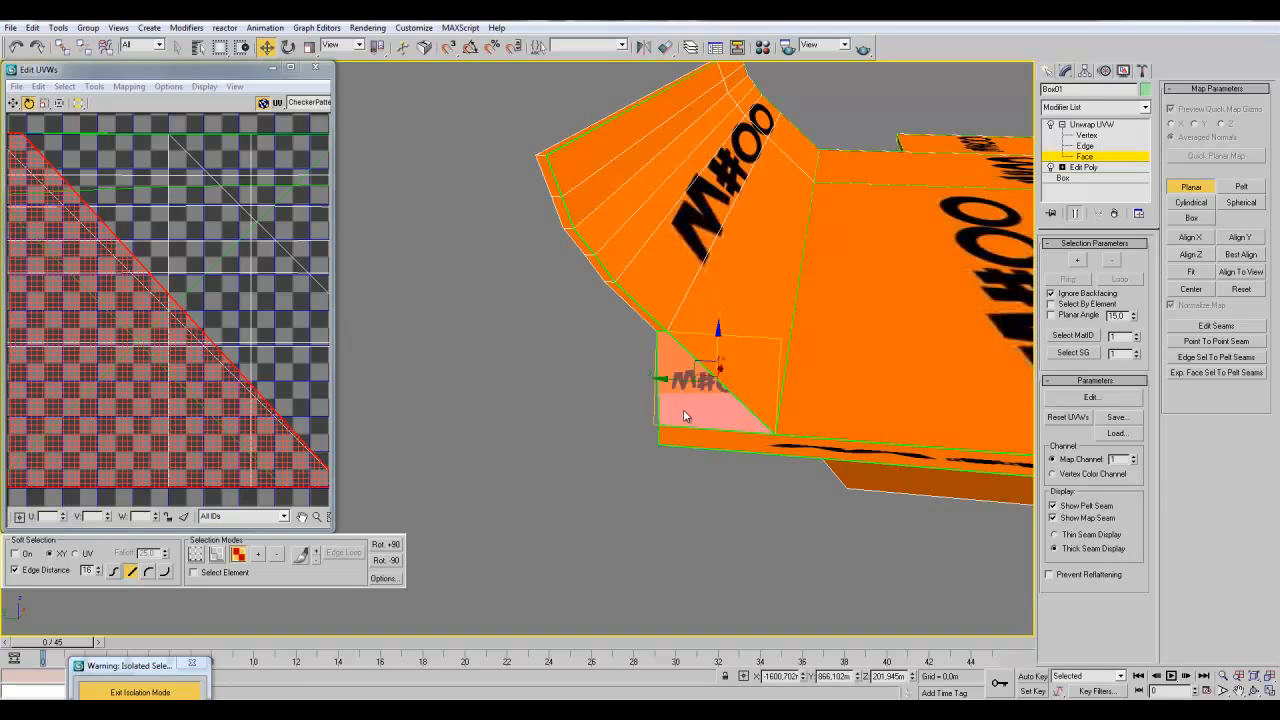
scroll(193, 388, "down", 2)
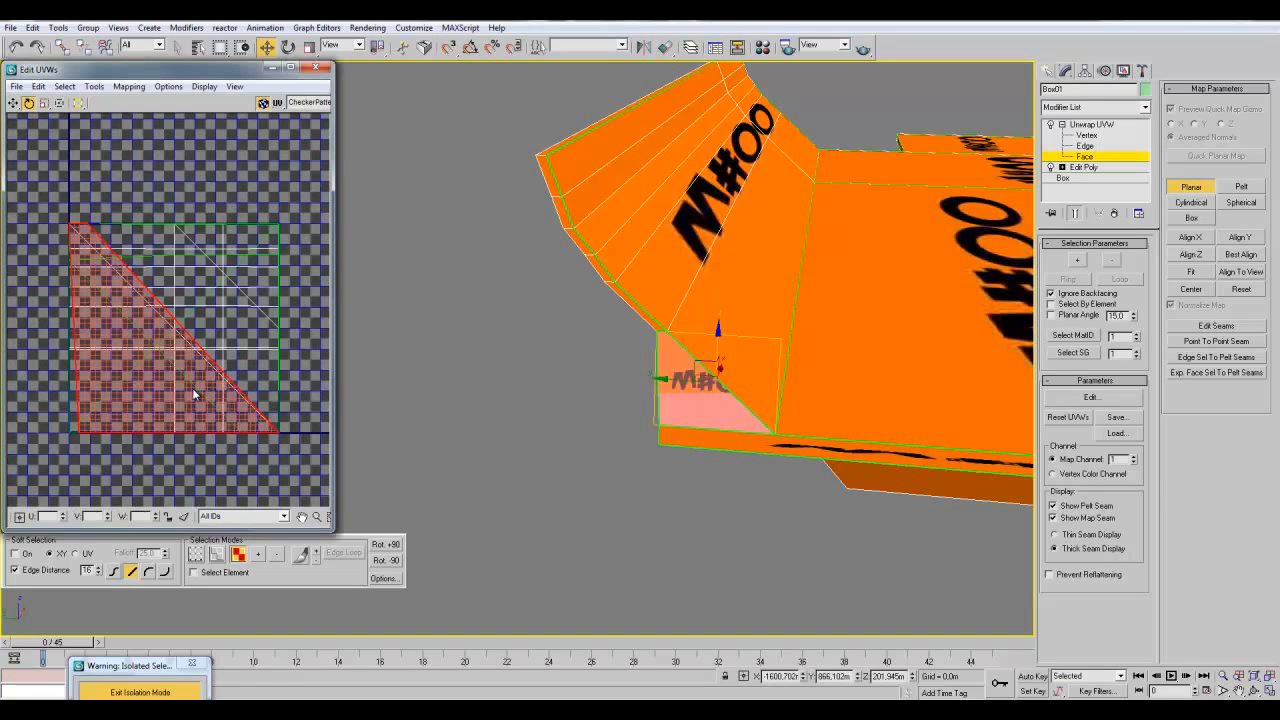
scroll(182, 340, "up", 1)
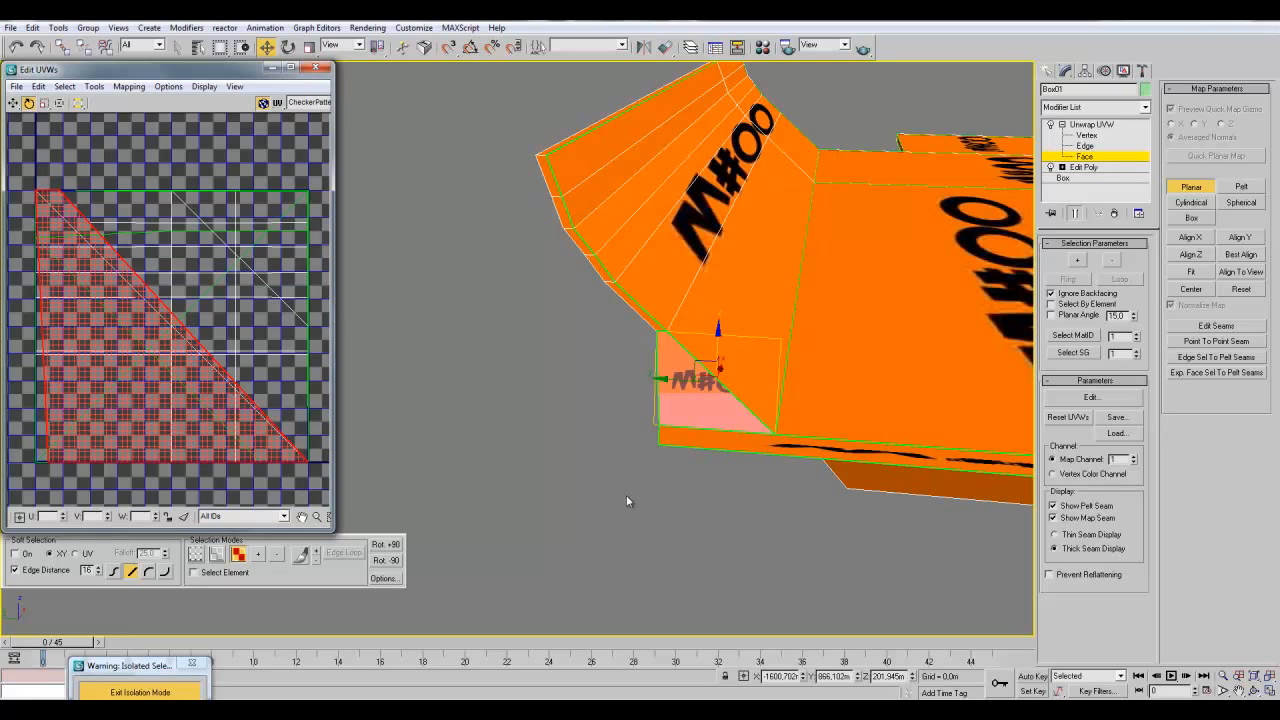
left_click(1200, 241)
left_click(1200, 254)
left_click(1200, 241)
left_click(1228, 240)
left_click(1189, 241)
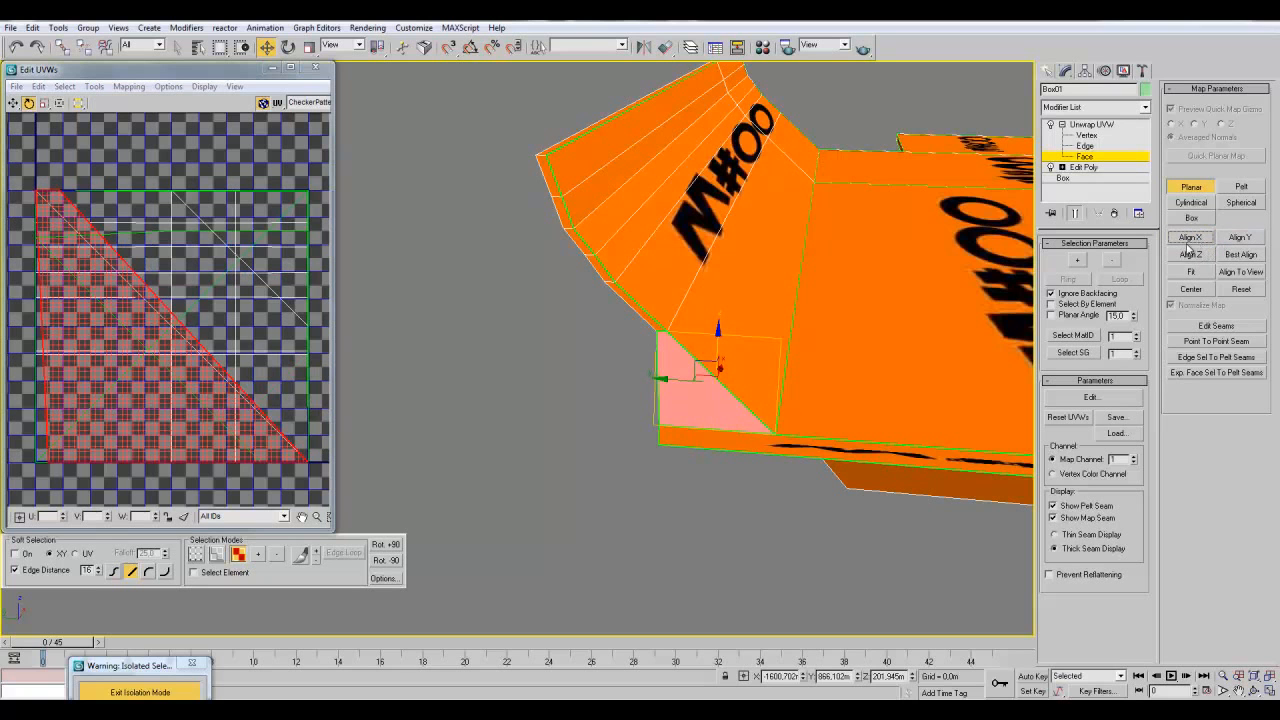
middle_click_drag(770, 352, 876, 353, "alt")
middle_click_drag(922, 316, 970, 286, "alt")
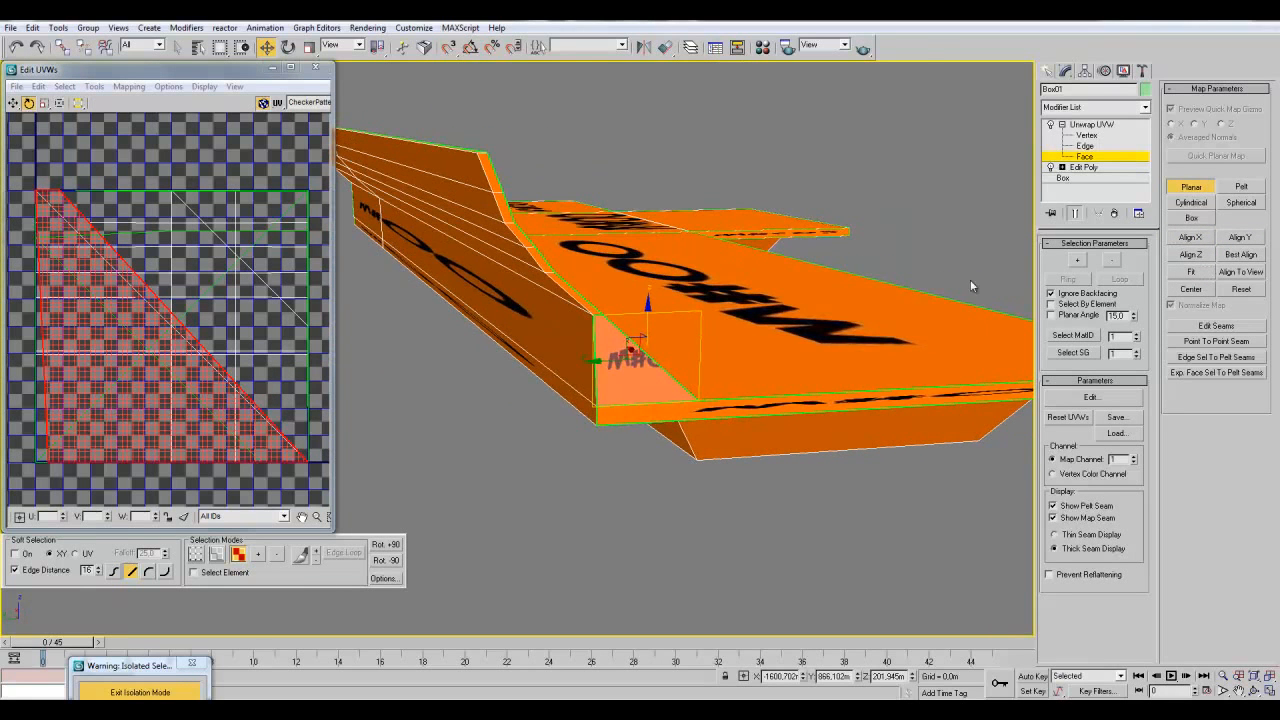
left_click(1191, 188)
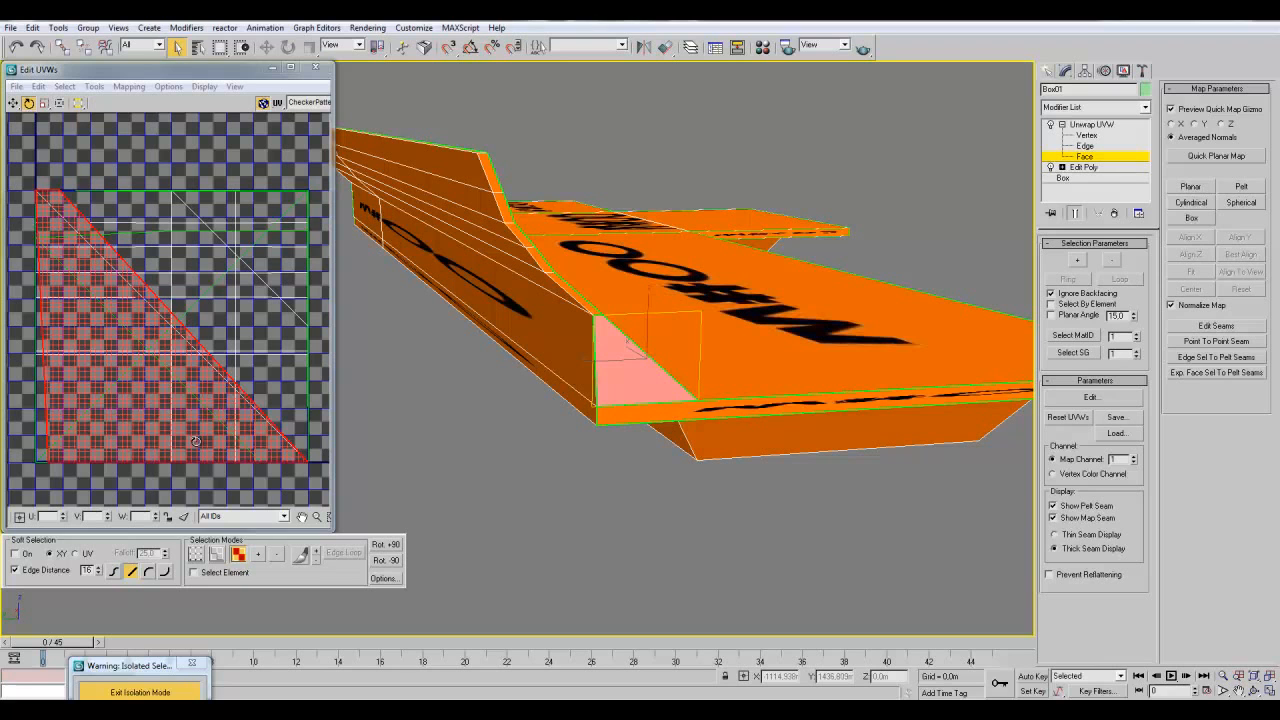
- Turn on Select Element in the UV editor and return to face selection mode
left_click(196, 441)
left_click(195, 555)
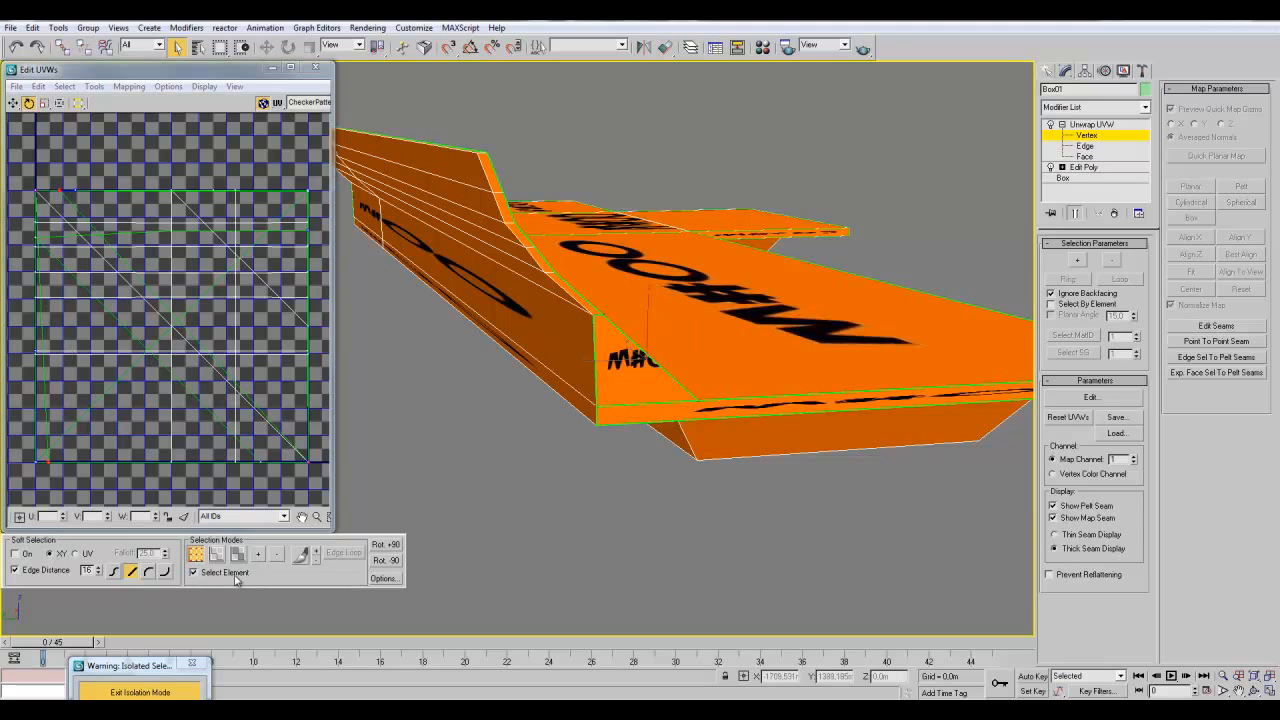
left_click(238, 556)
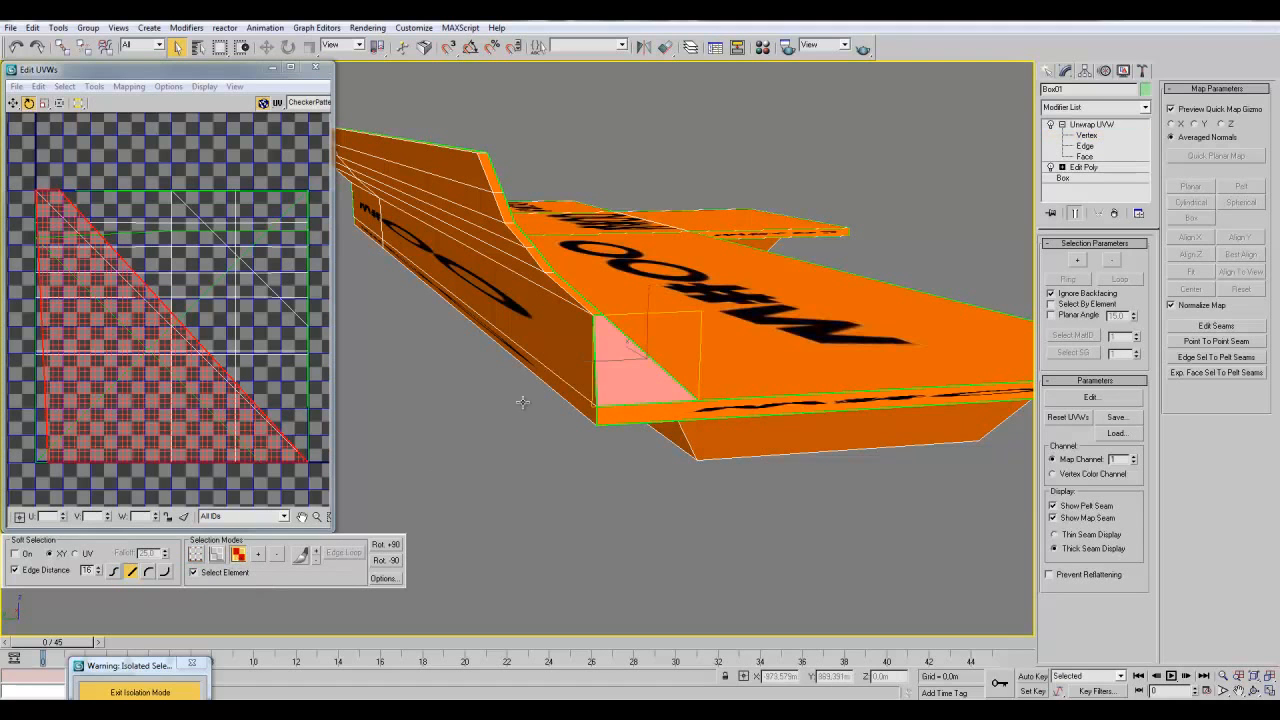
- Check the triangular face's layout in the UV editor, close the editor and leave face selection
middle_click_drag(93, 360, 162, 355)
scroll(150, 335, "up", 2)
middle_click_drag(172, 198, 98, 199)
scroll(98, 199, "down", 2)
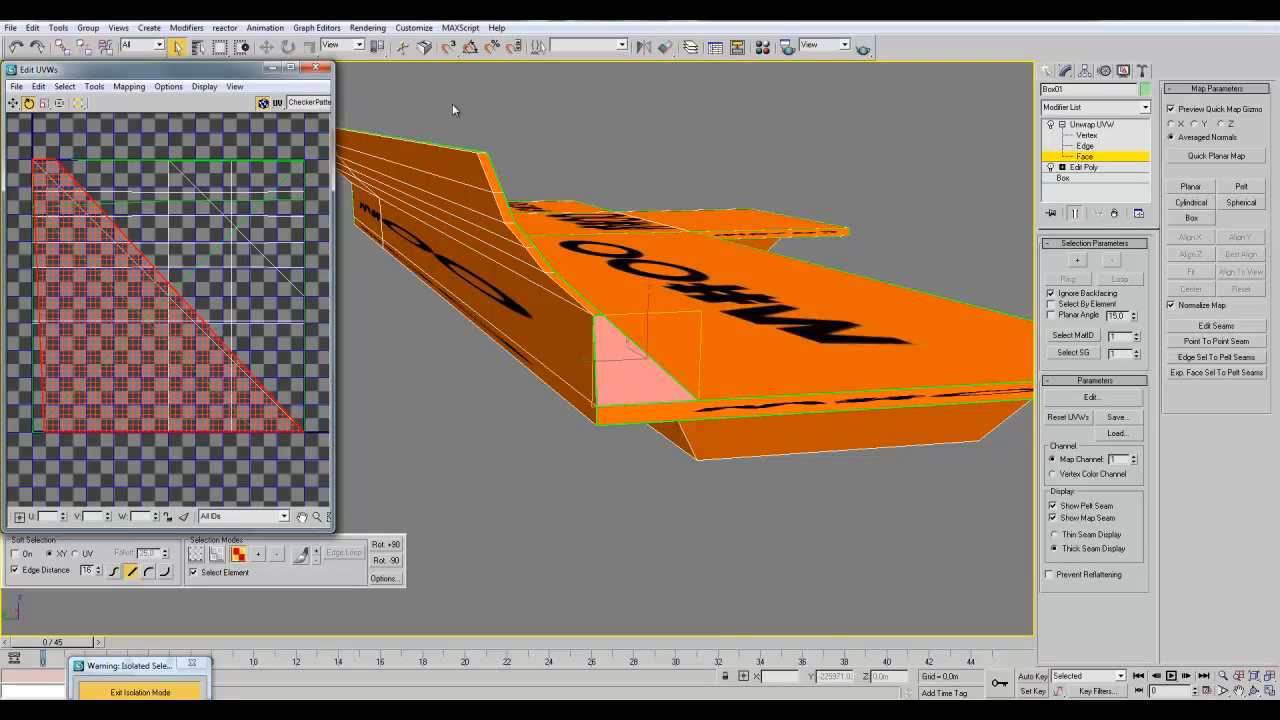
left_click(321, 66)
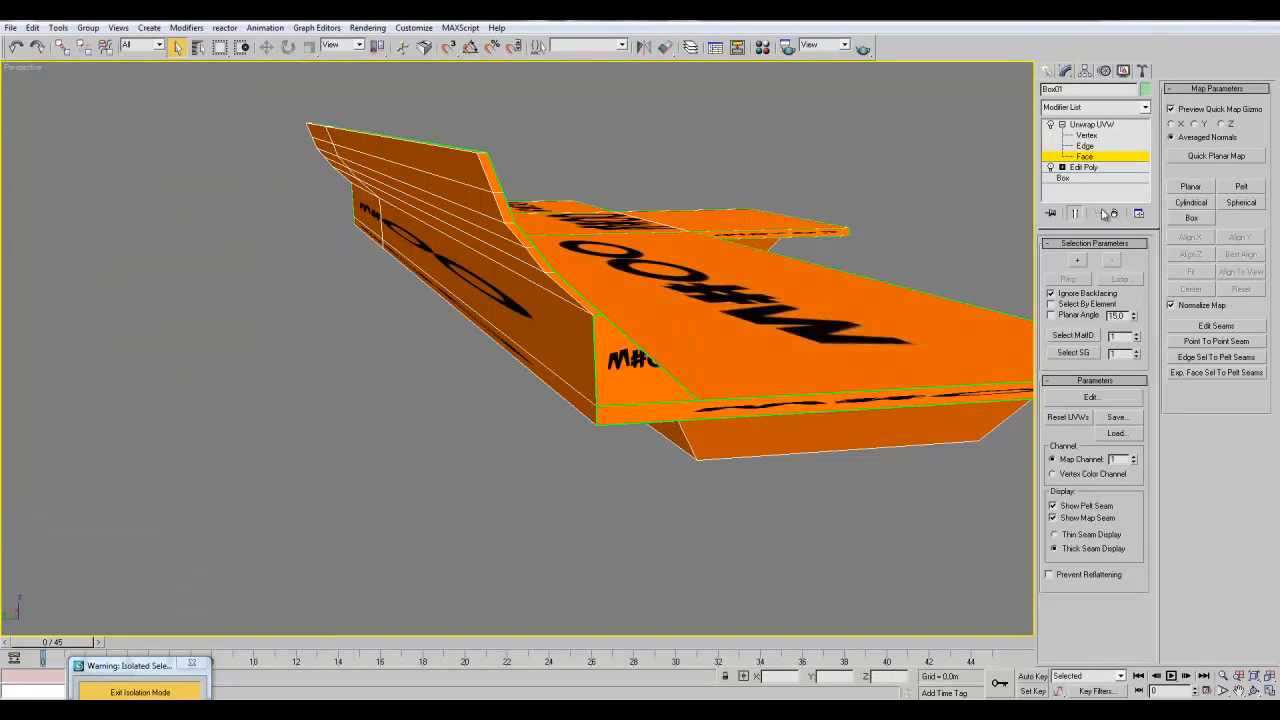
left_click(1084, 157)
middle_click_drag(789, 358, 572, 400, "alt")
middle_click_drag(603, 447, 567, 333, "alt")
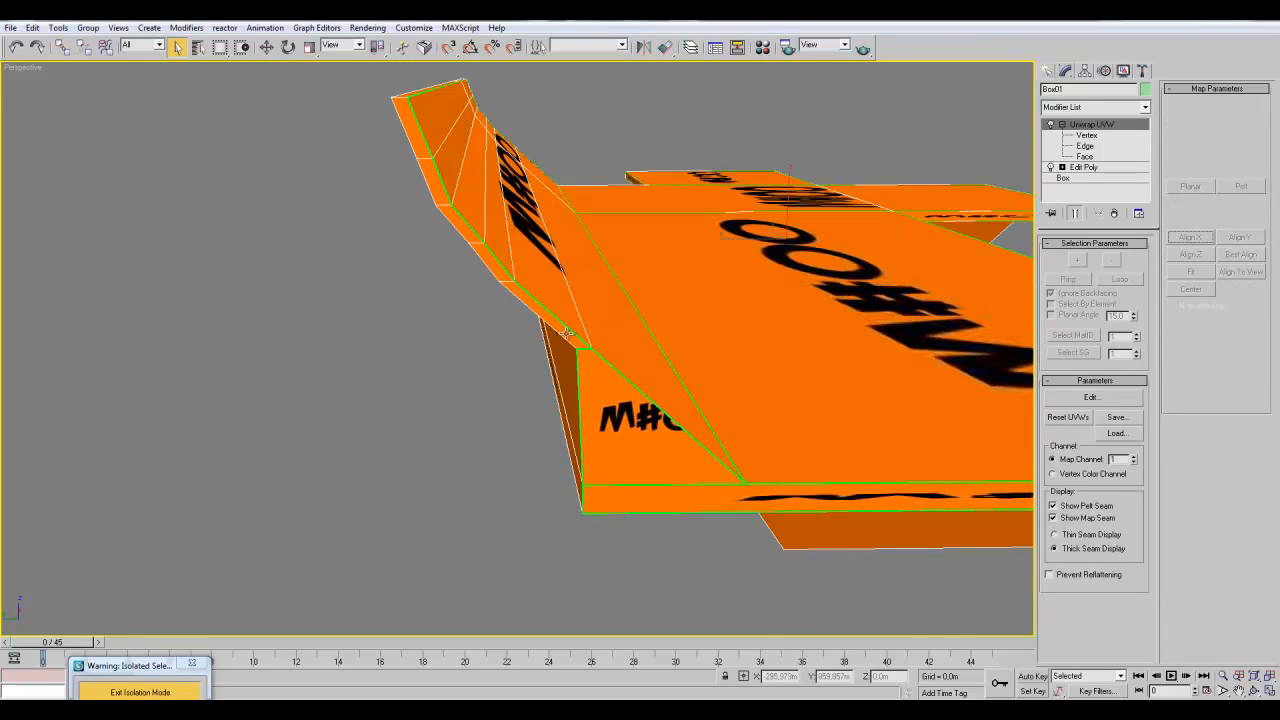
- In face mode, select the lowest face of the backrest's narrow end strip
left_click(1085, 157)
left_click(535, 302)
left_click(487, 256, "ctrl")
left_click(461, 218, "ctrl")
left_click(441, 189, "ctrl")
left_click(418, 145, "ctrl")
left_click(428, 509)
left_click(520, 298)
left_click(489, 259)
left_click(462, 238)
left_click(553, 320)
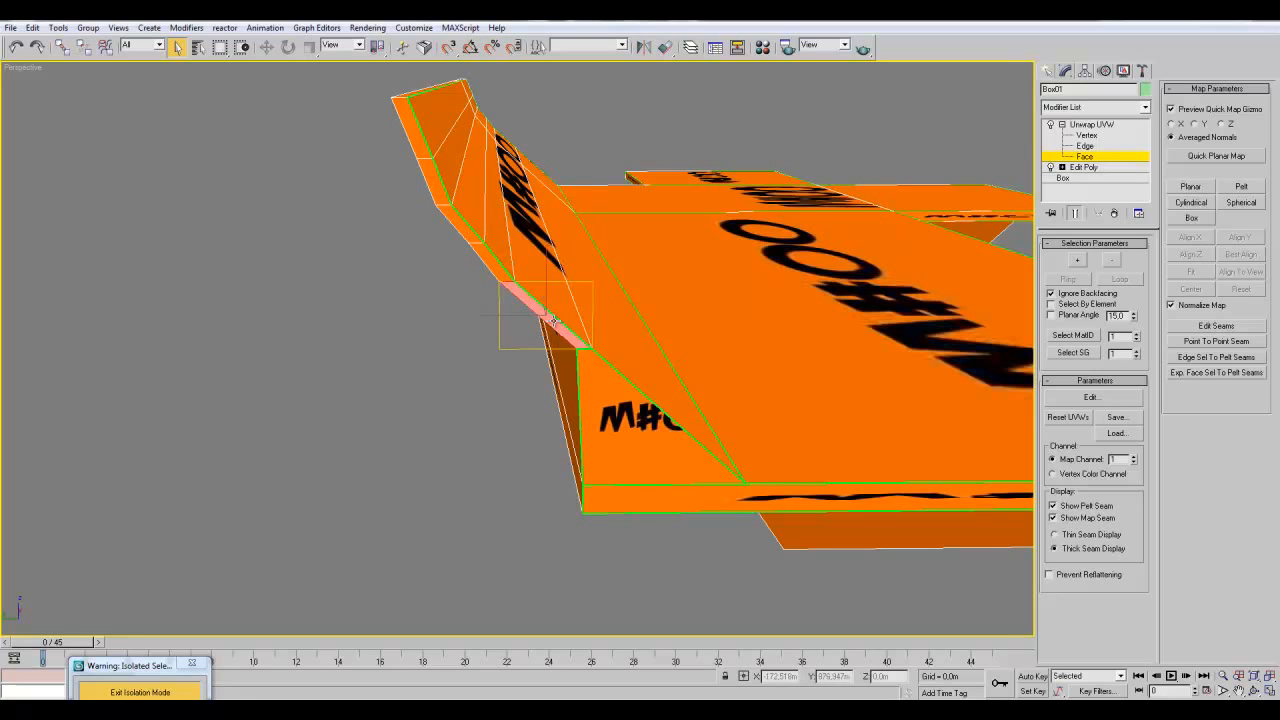
- Try a planar projection on the lowest strip face with Align X, the gizmo rotated about 52° and Fit
left_click(1190, 187)
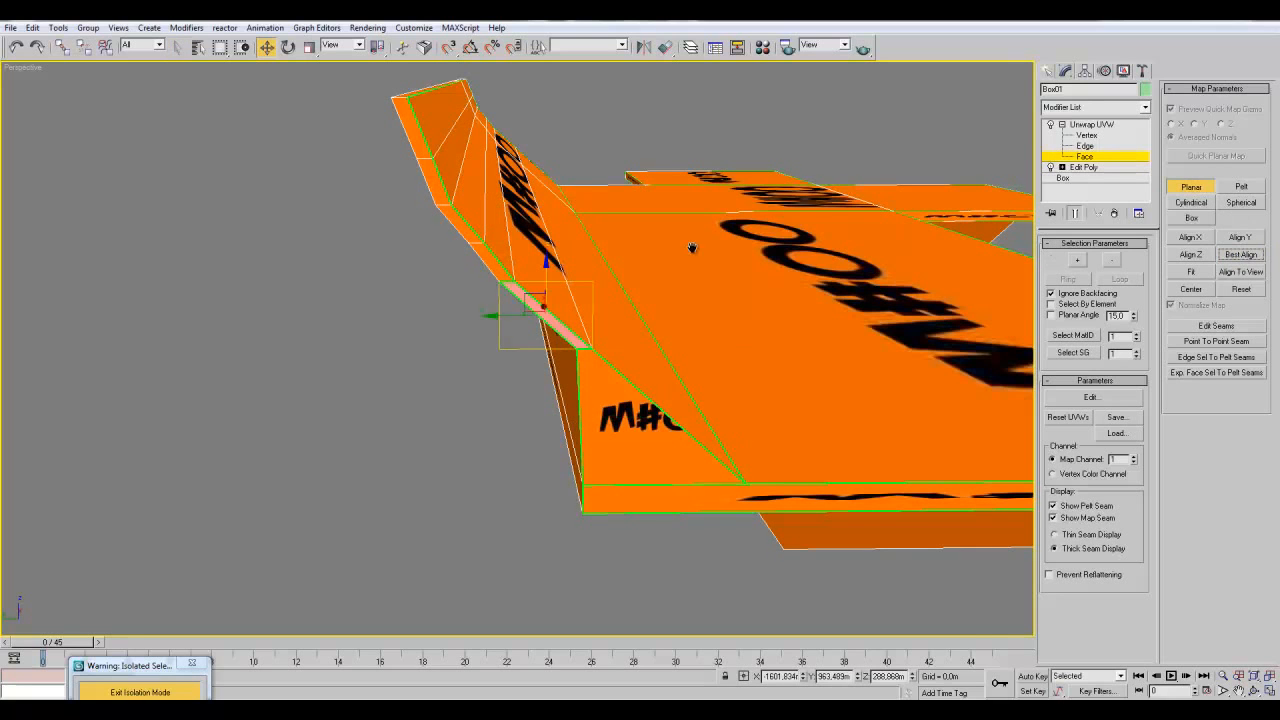
middle_click_drag(691, 246, 710, 252, "alt")
left_click(1199, 254)
left_click(1198, 239)
left_click(1193, 271)
middle_click_drag(800, 285, 819, 290)
left_click(288, 47)
left_click_drag(673, 284, 687, 296)
key("ctrl+z")
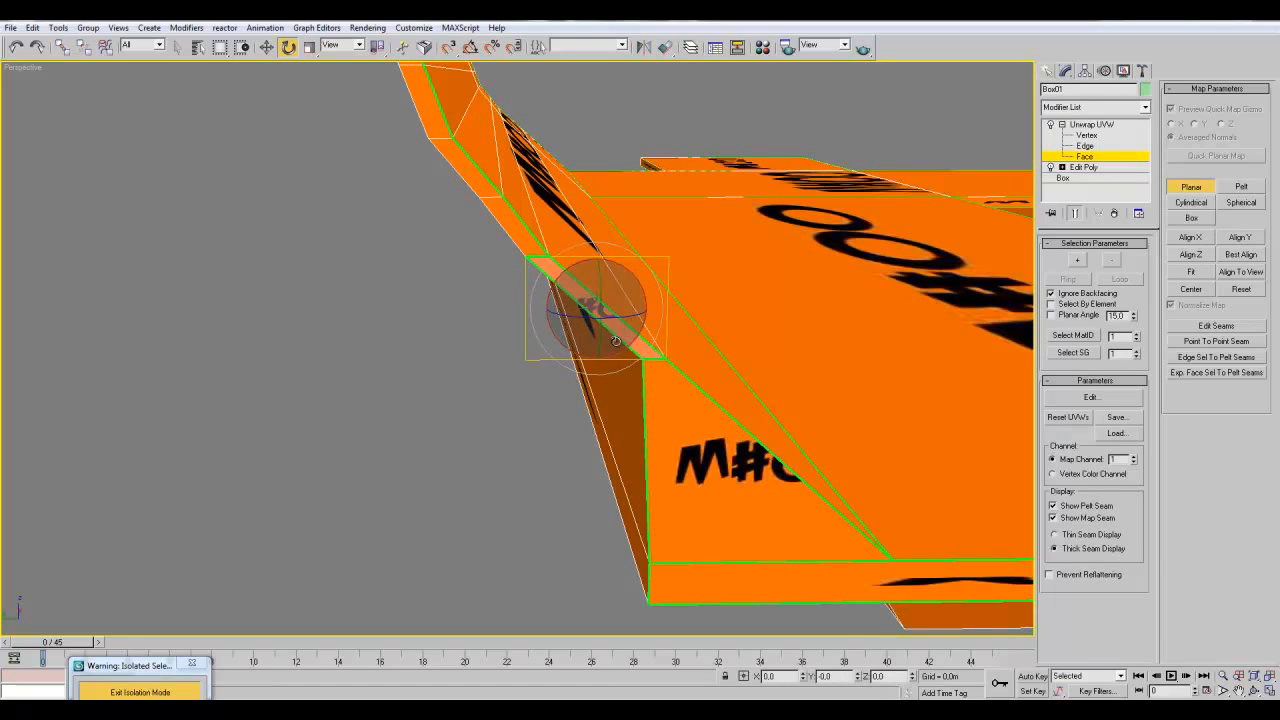
left_click_drag(652, 304, 660, 368)
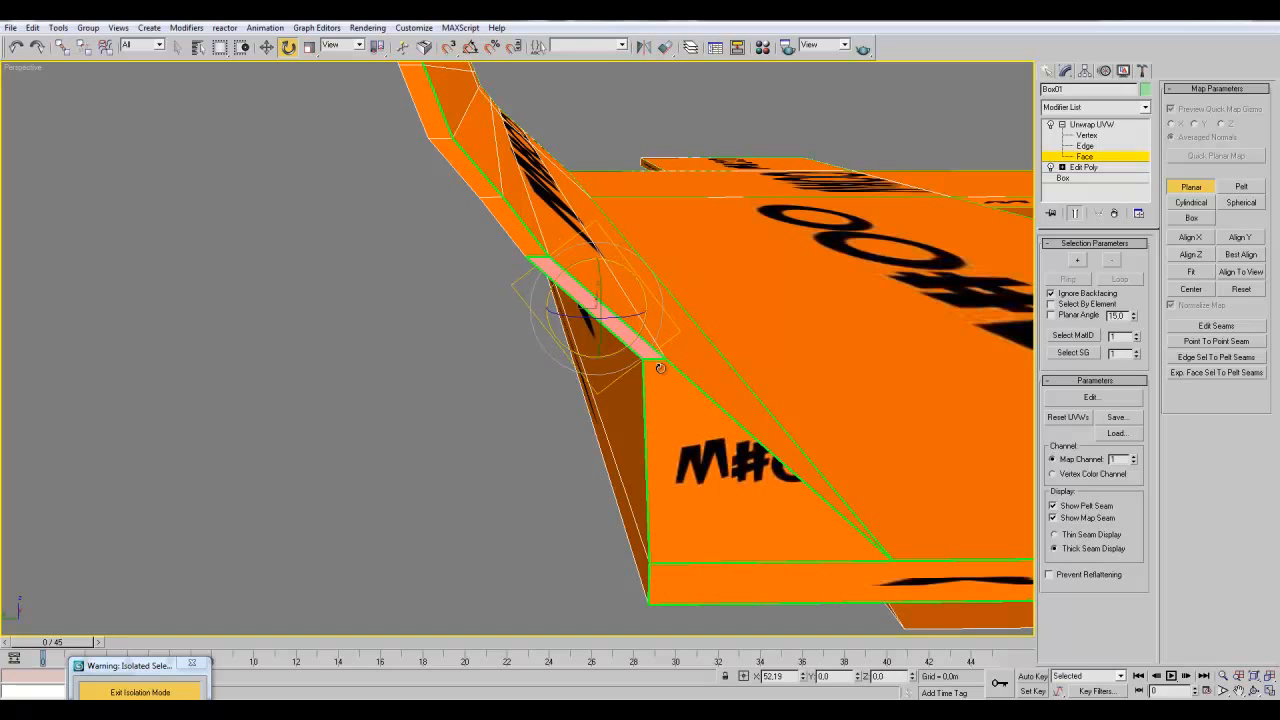
left_click(1191, 276)
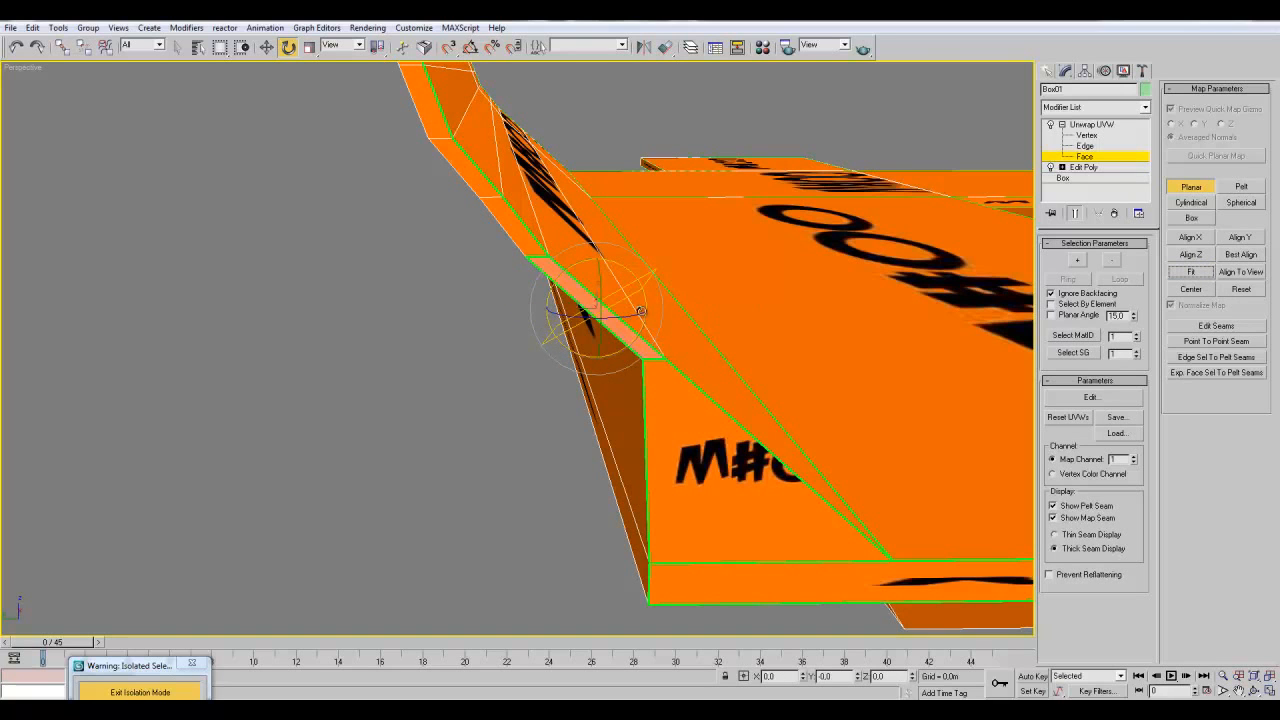
- Restart the lowest strip face's planar projection with Align X and try rotating its gizmo along the slope in the perspective view
right_click(1184, 194)
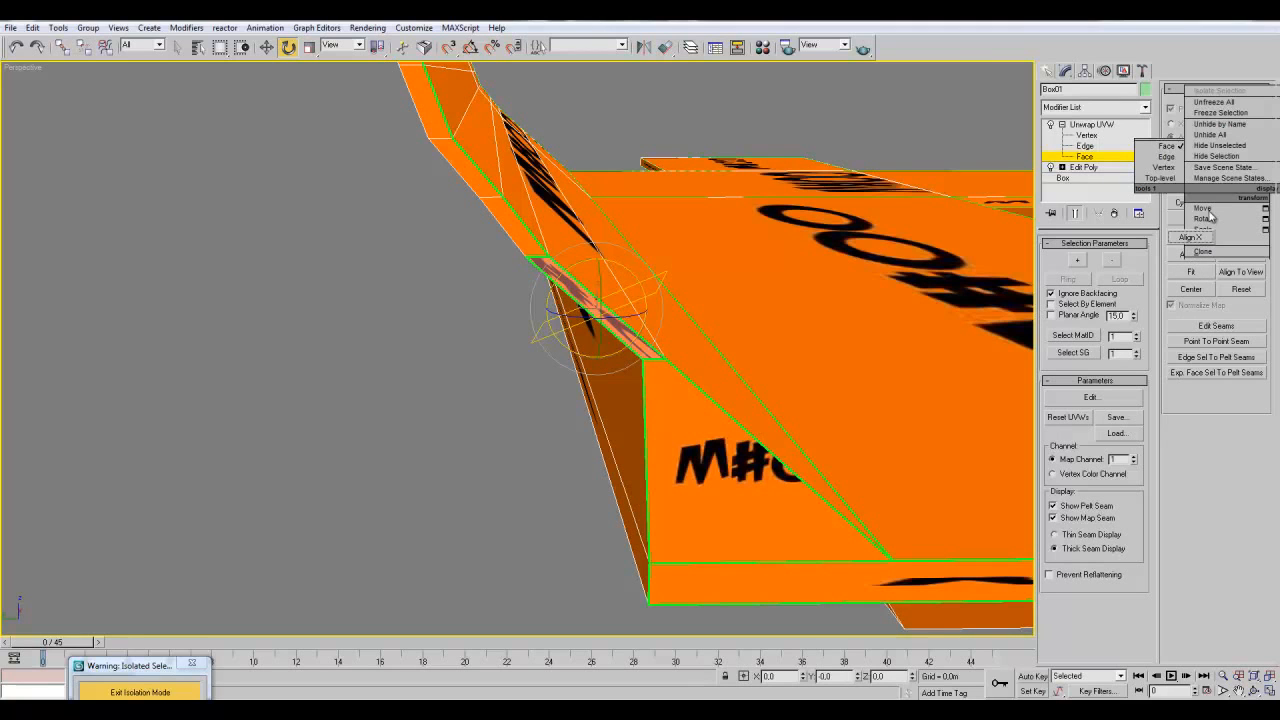
right_click(877, 384)
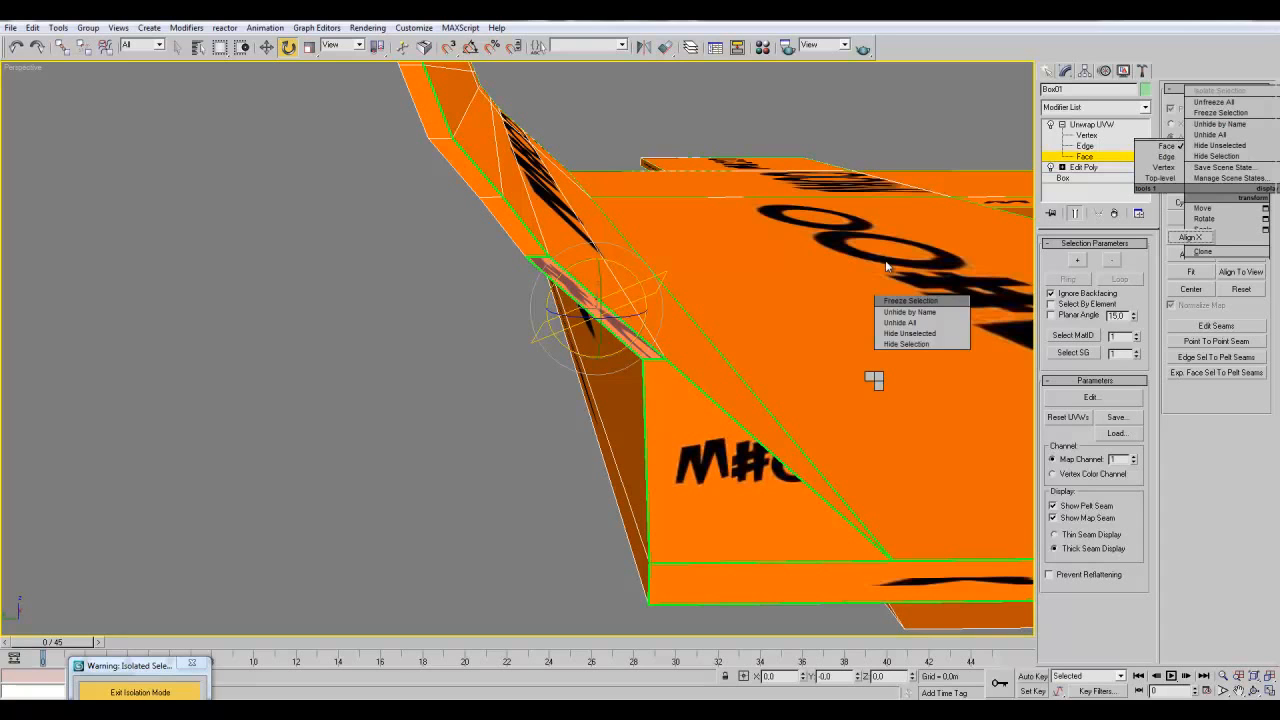
left_click(1180, 204)
left_click(1192, 187)
left_click(1257, 256)
middle_click_drag(912, 277, 872, 287)
scroll(872, 287, "up", 2)
left_click(1194, 257)
left_click(1198, 239)
middle_click_drag(669, 278, 679, 294)
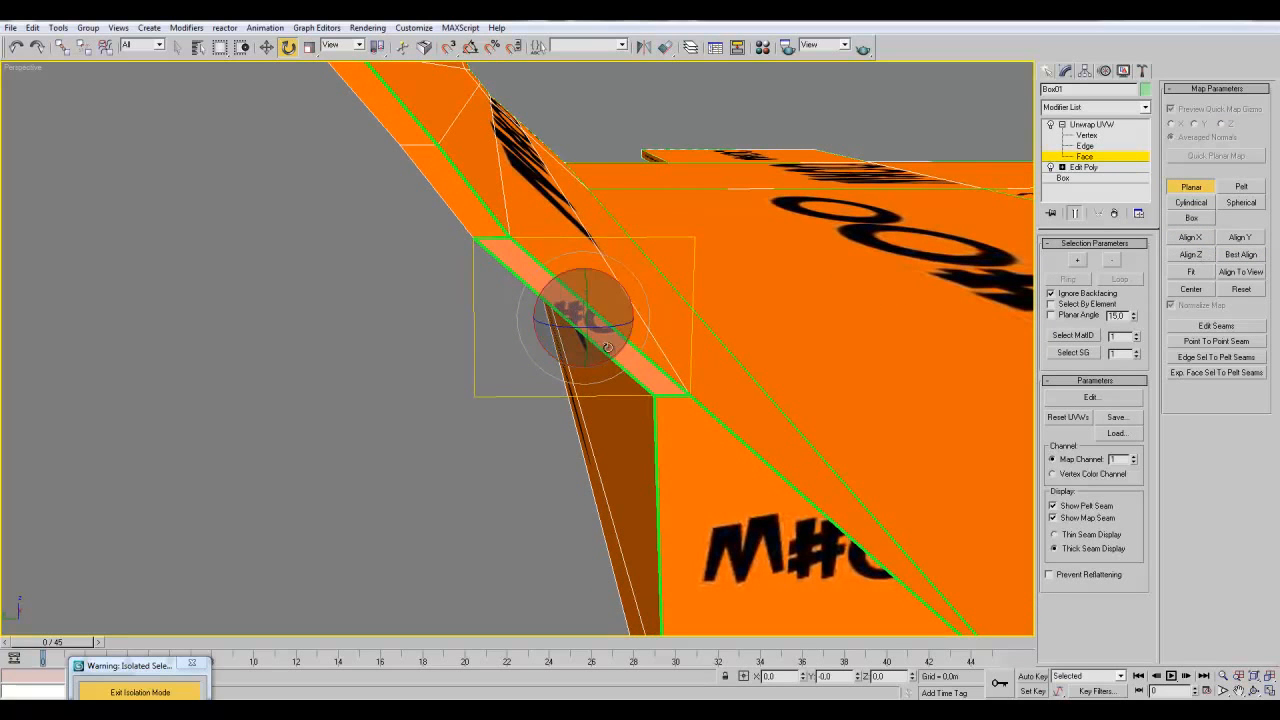
left_click_drag(606, 272, 666, 360)
right_click(666, 360)
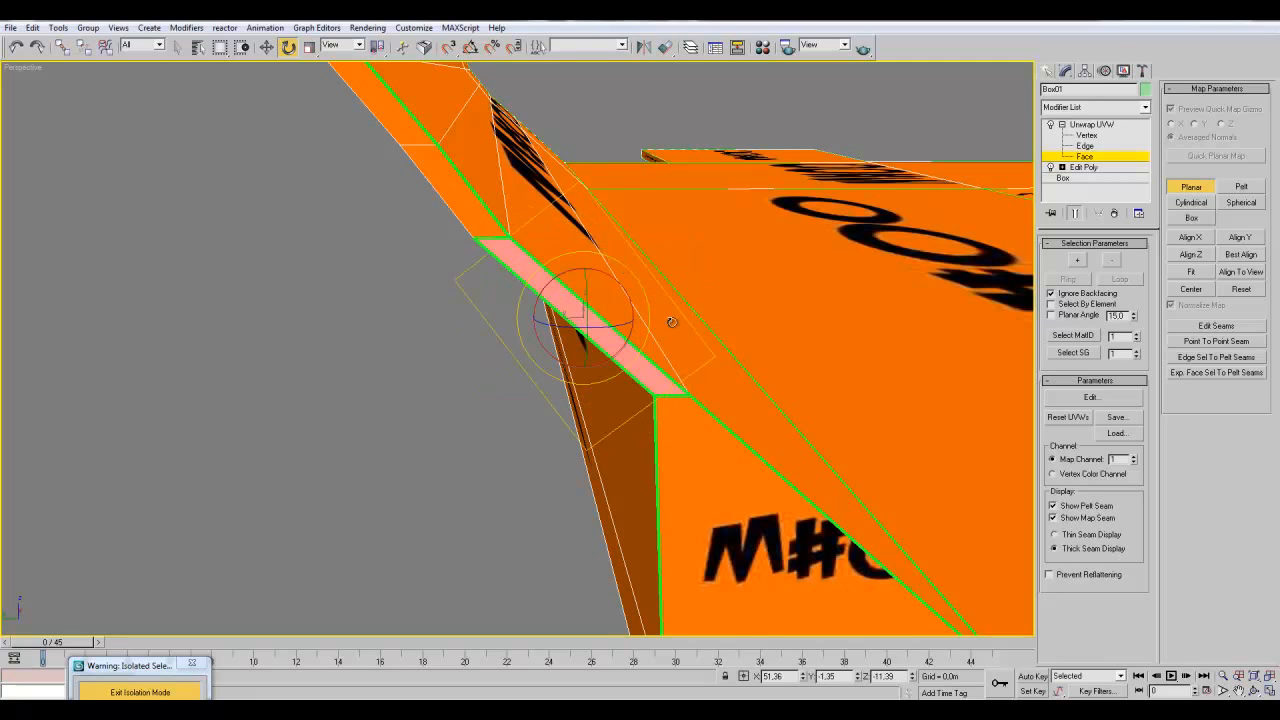
- Rotate the planar gizmo in the side wireframe view to follow the lowest strip face's slope, and fit it
key("alt+w")
scroll(309, 220, "down", 3)
scroll(677, 277, "up", 4)
left_click_drag(742, 190, 797, 251)
left_click(1190, 271)
mouse_move(774, 195)
left_mouse_down()
mouse_move(759, 201)
mouse_move(772, 218)
left_mouse_up()
left_click(1190, 271)
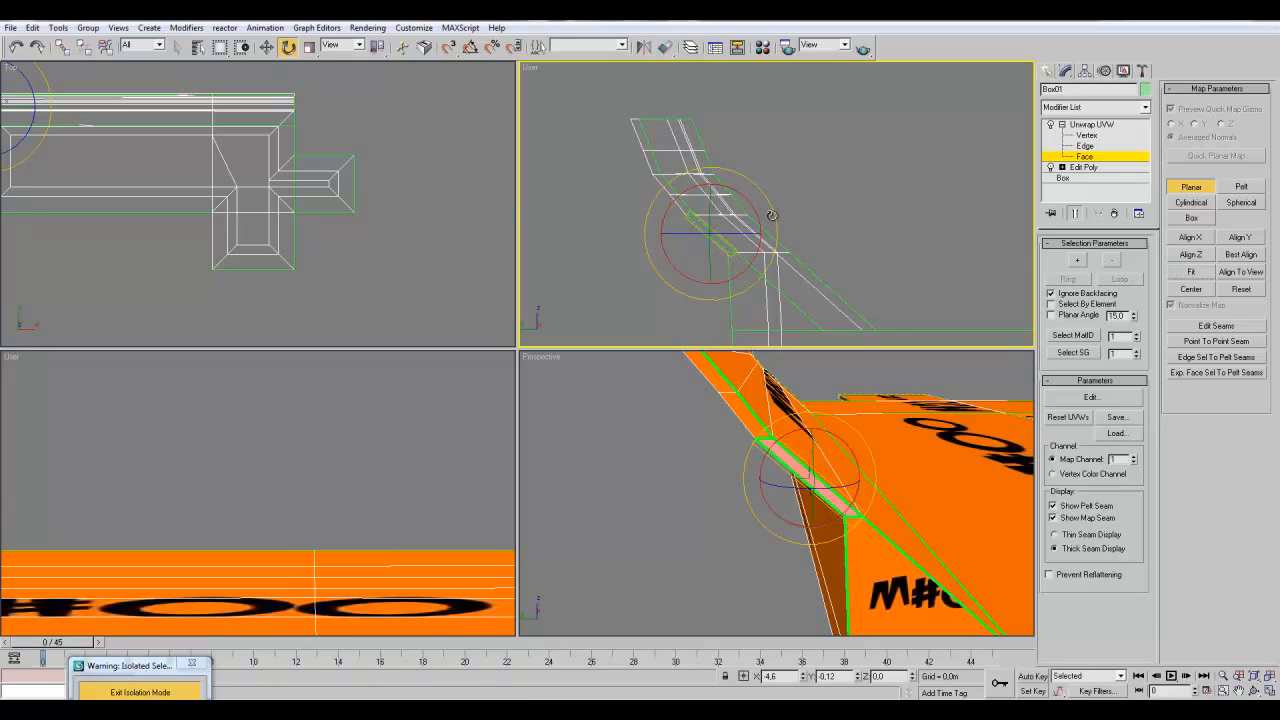
left_click(1184, 274)
- Fine-tune the rotation of the lowest strip face's gizmo, refit it and finish the planar mapping
middle_click_drag(1013, 457, 946, 432)
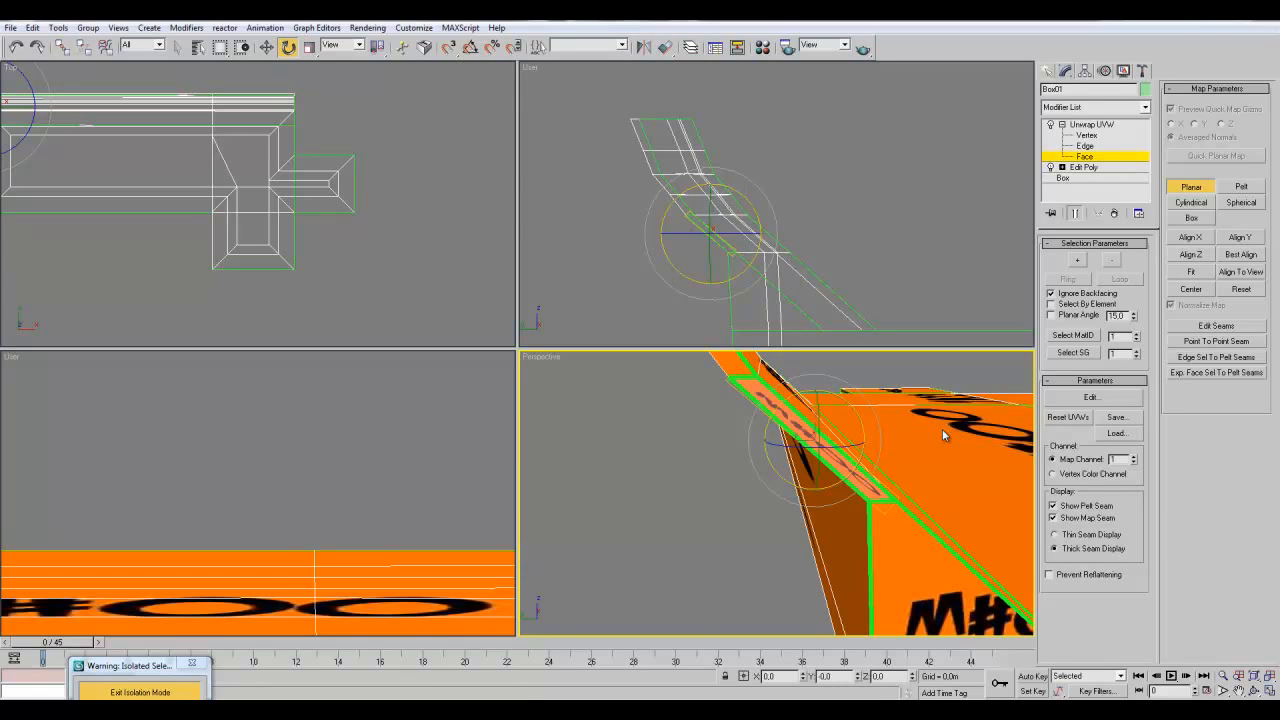
key("alt+w")
middle_click_drag(686, 420, 436, 261, "alt")
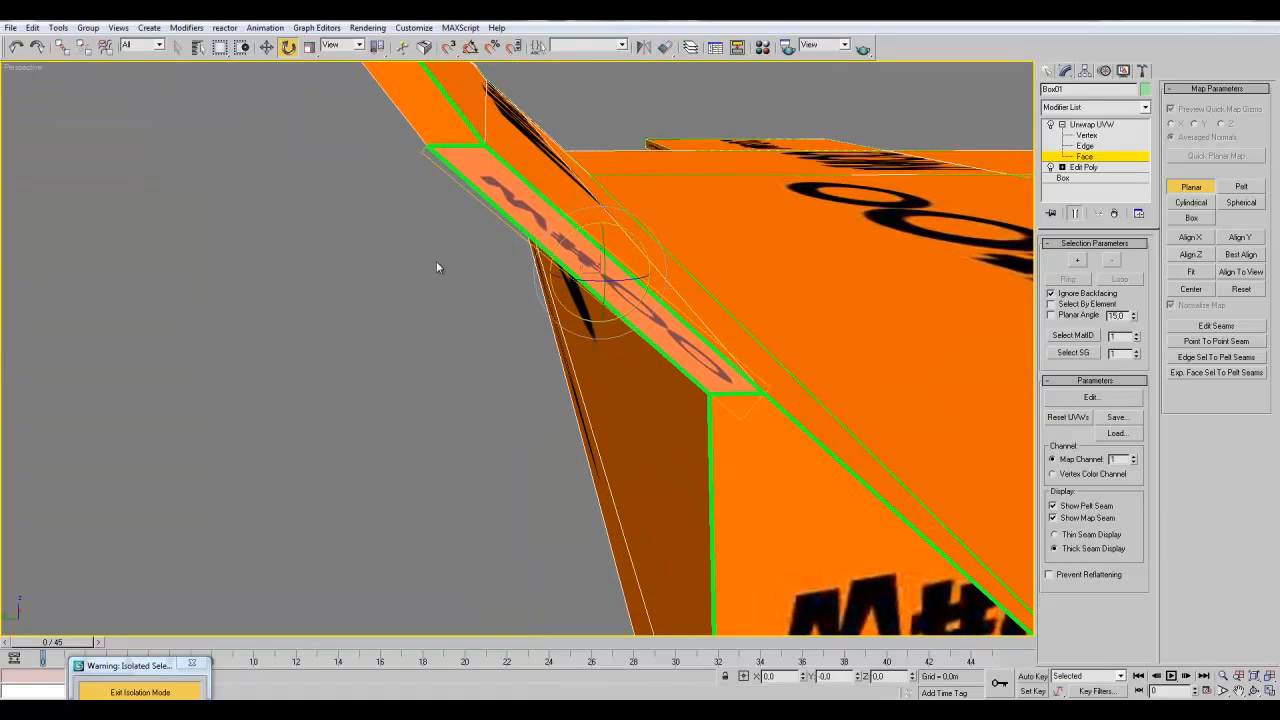
middle_click_drag(735, 271, 745, 288)
left_click_drag(661, 256, 660, 252)
left_click(1201, 271)
middle_click_drag(785, 269, 762, 328)
scroll(777, 296, "down", 6)
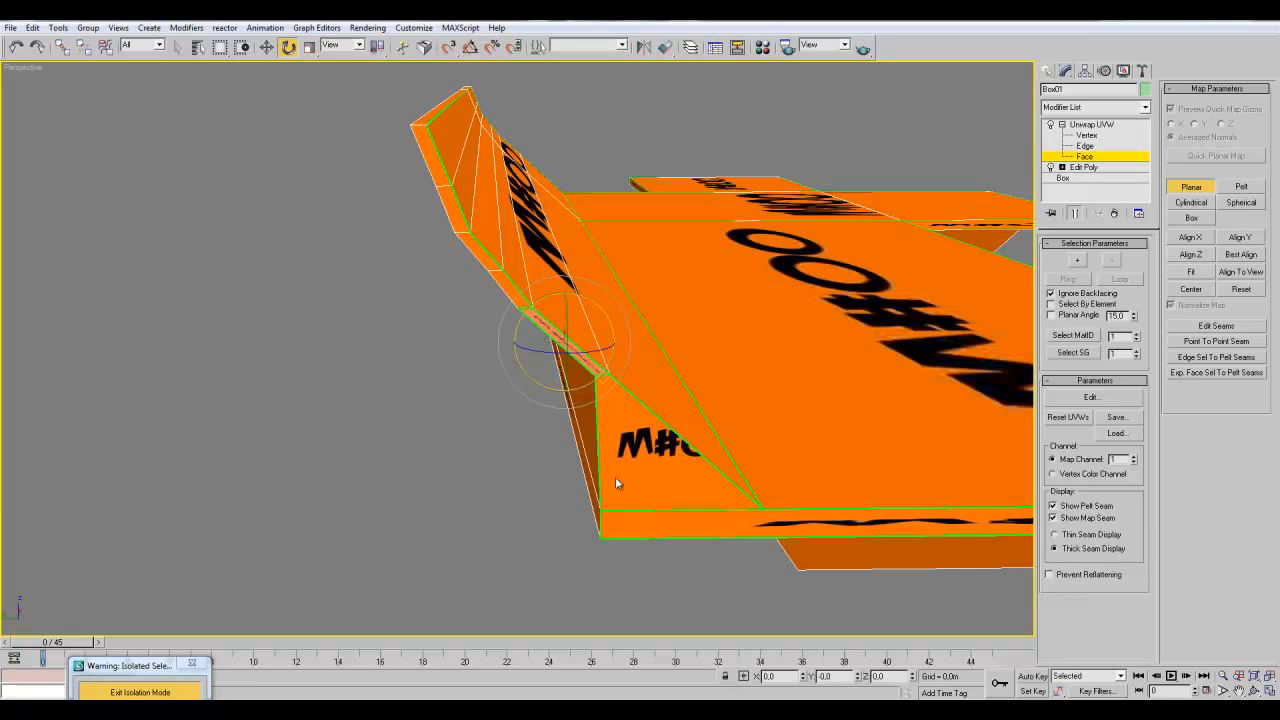
middle_click_drag(670, 452, 766, 358, "alt")
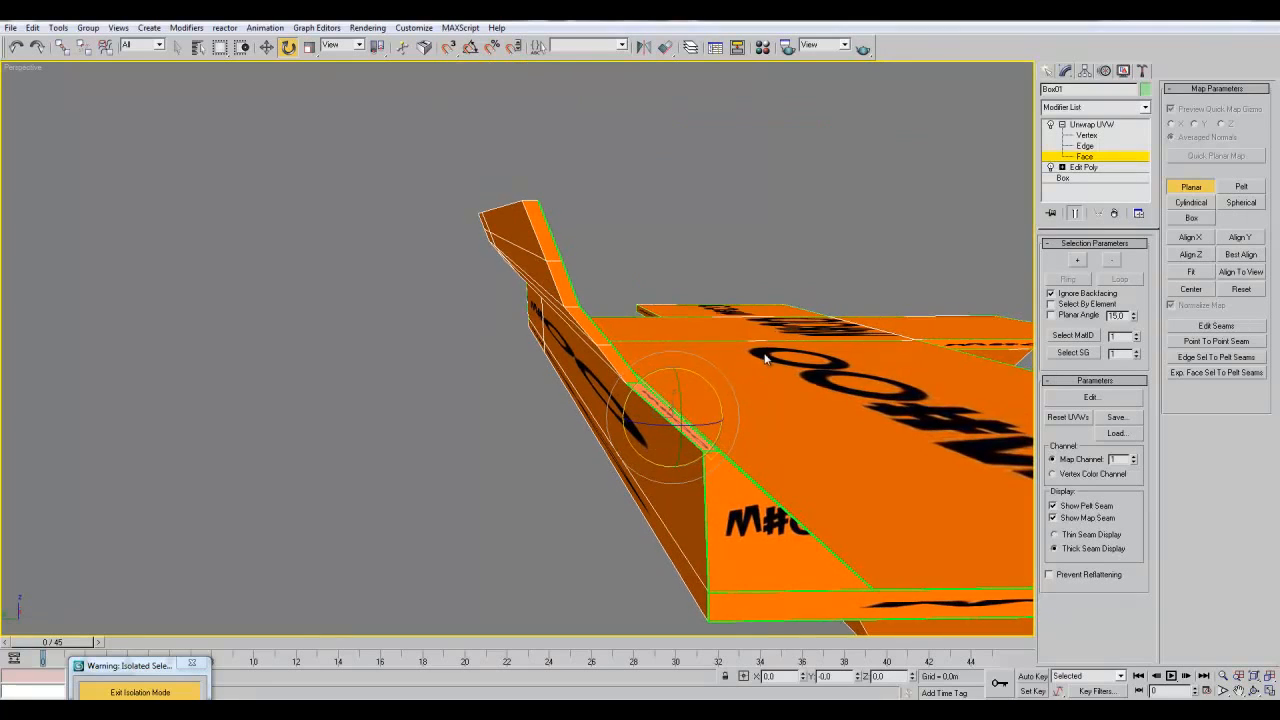
left_click(1198, 191)
- Apply planar mapping to the second face up on the backrest's end strip, aligned to X
scroll(720, 344, "up", 2)
left_click(661, 373)
left_click(1201, 187)
left_click(1231, 257)
middle_click_drag(954, 276, 926, 280, "alt")
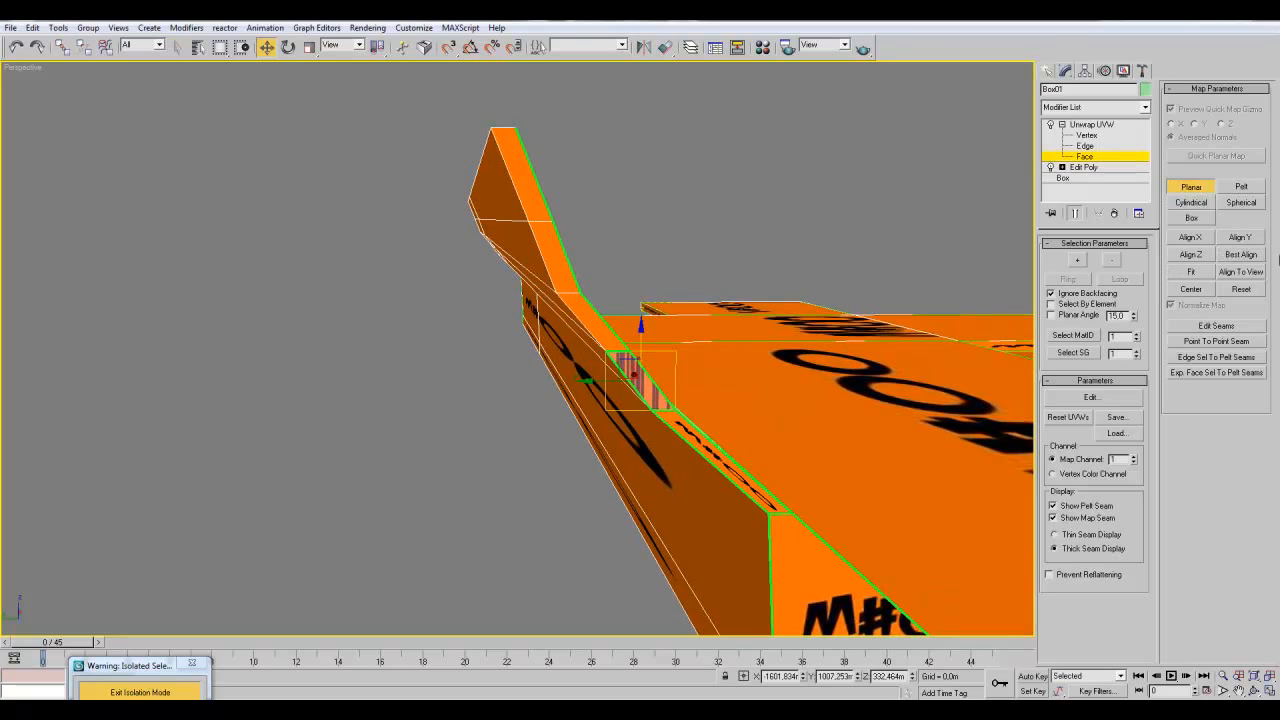
left_click(1199, 241)
scroll(797, 337, "up", 2)
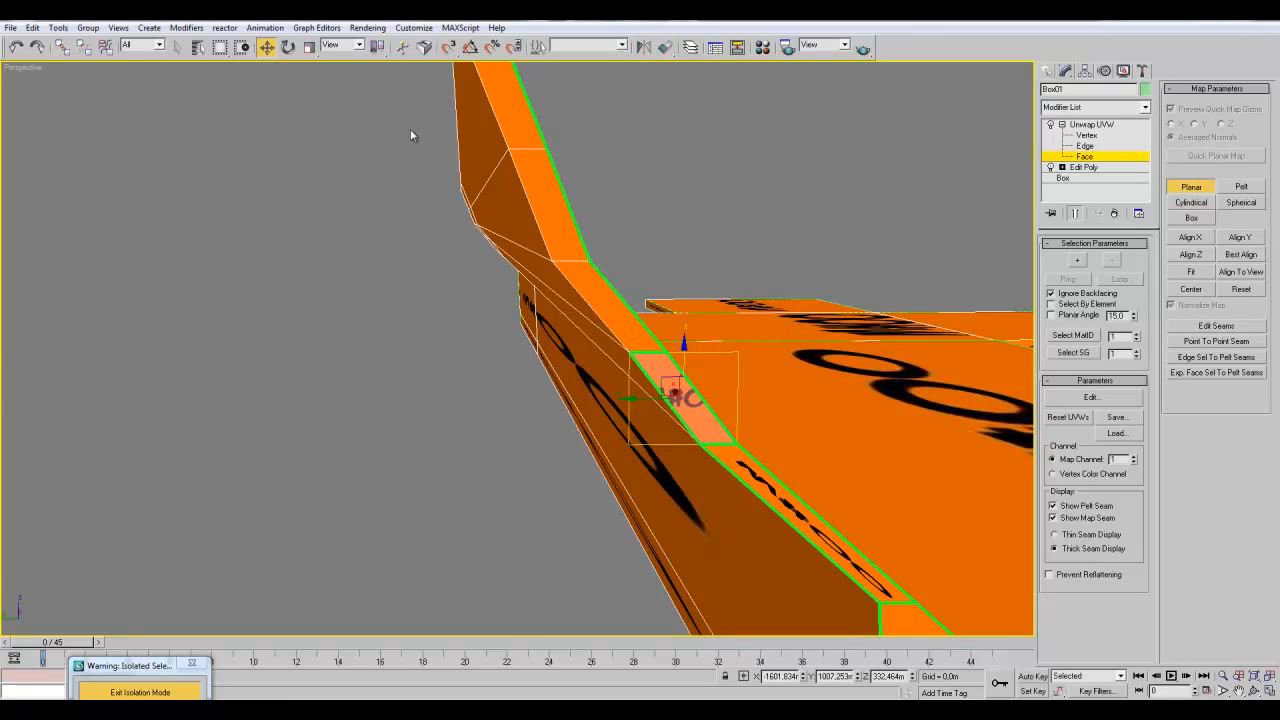
- Try rotating and fitting the second face's planar gizmo in the Left view, and realign it to X
key("alt+w")
middle_click(654, 243)
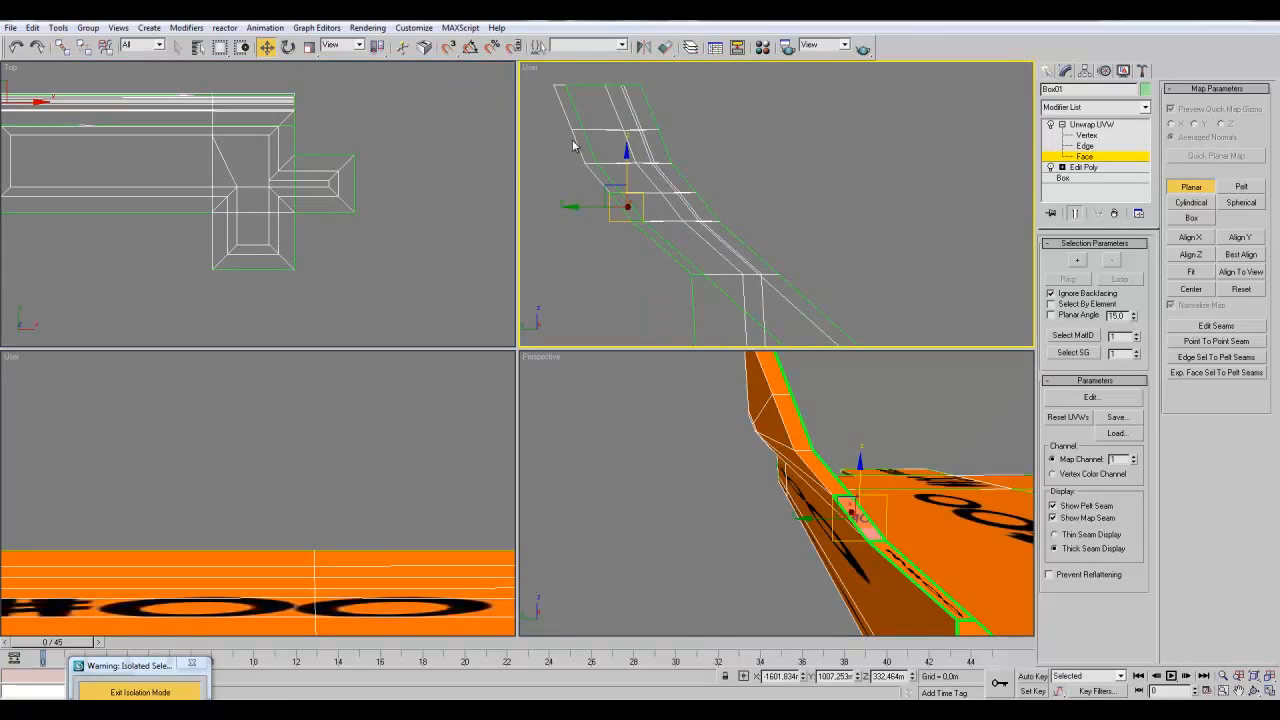
key("l")
scroll(708, 206, "down", 2)
scroll(797, 288, "up", 2)
scroll(865, 238, "up", 4)
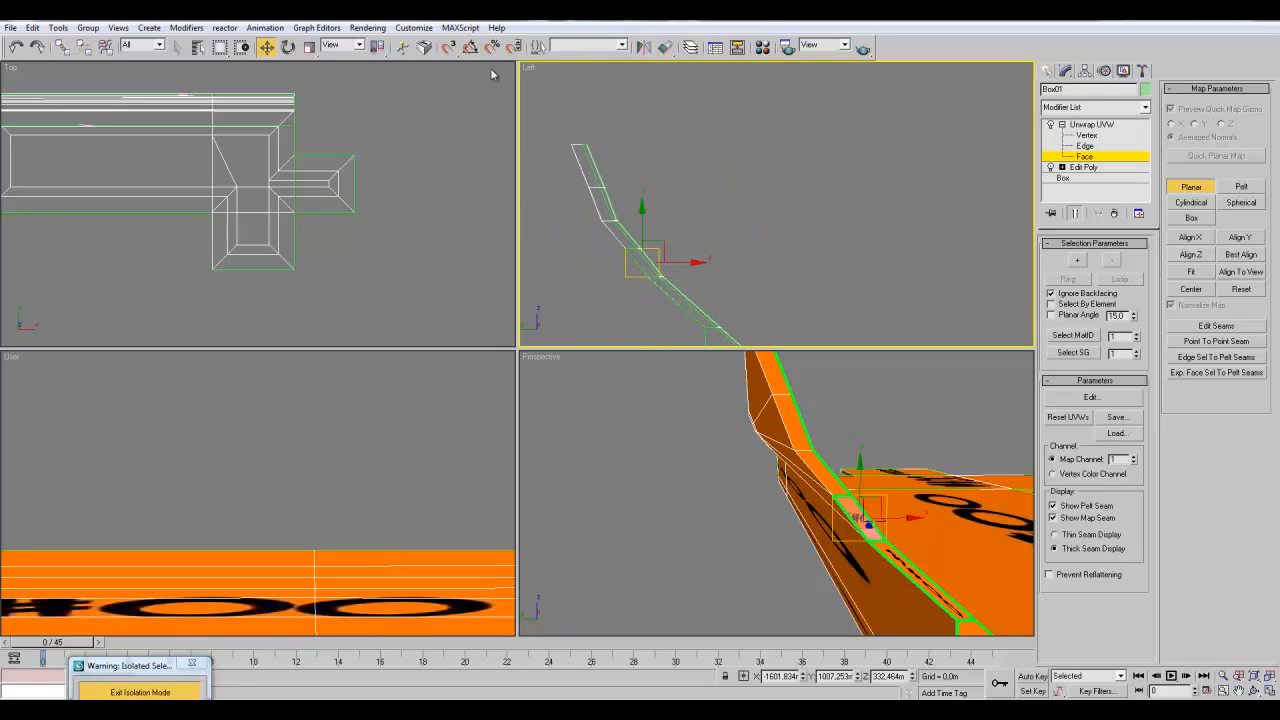
left_click(289, 48)
middle_click_drag(717, 240, 720, 228)
left_click_drag(702, 211, 740, 277)
left_click(1190, 272)
left_click(1192, 238)
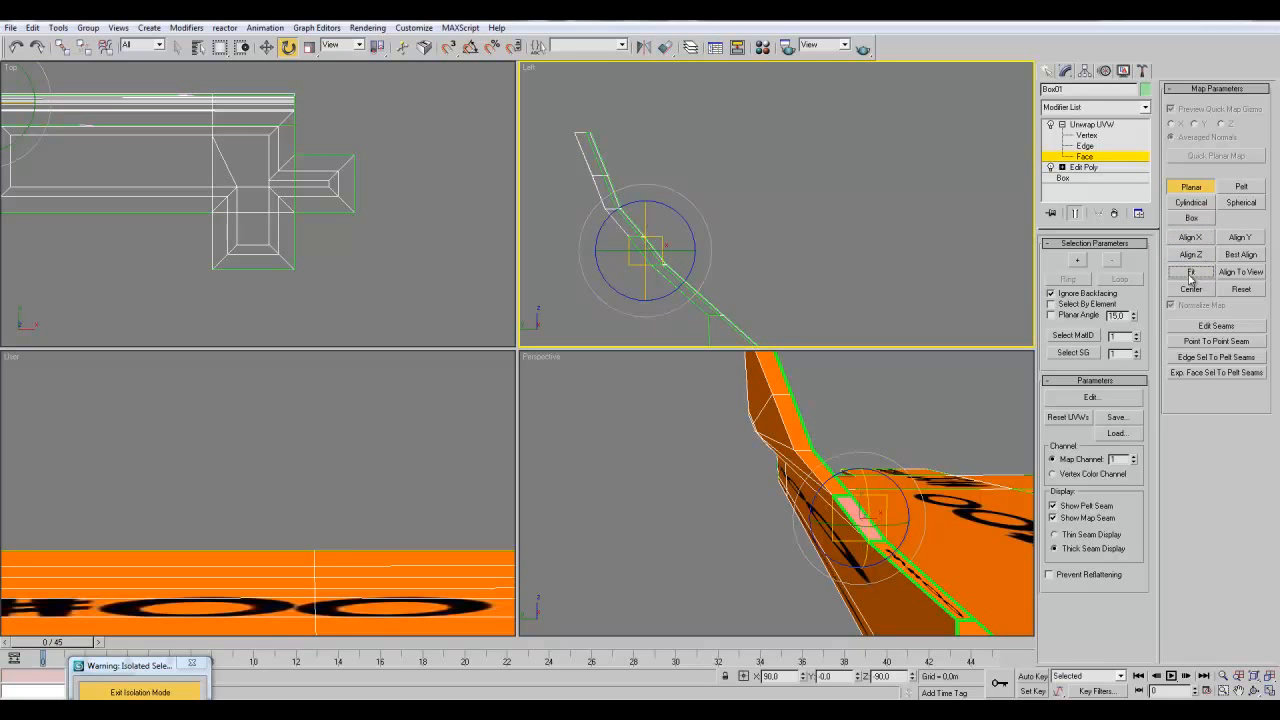
- Try rotating the second face's gizmo about 54° with Fit, and repeat from an X-aligned projection
left_click_drag(678, 211, 723, 282)
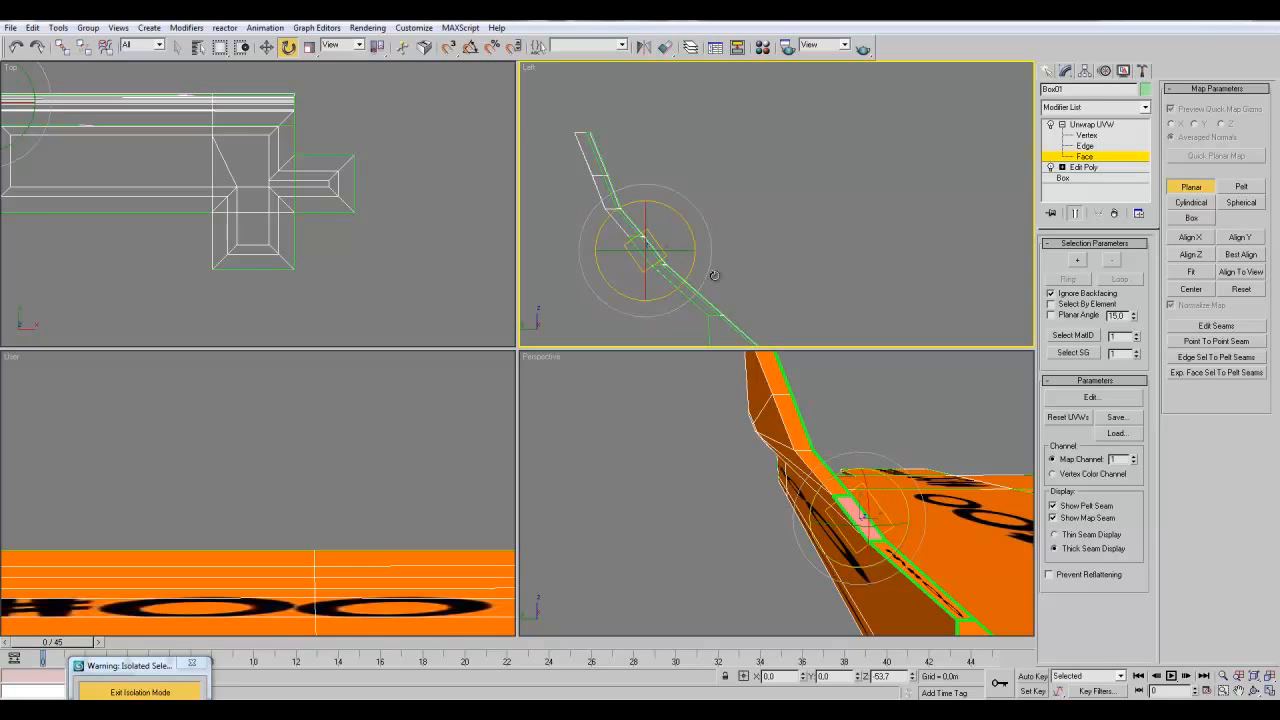
left_click(1183, 274)
left_click(1191, 257)
left_click(1194, 239)
left_click(1196, 273)
left_click_drag(679, 195, 705, 213)
left_click(1190, 237)
left_click(1192, 273)
- Restart planar mapping on the second strip face with a rotated, fitted gizmo, close it and reselect the face
left_click(1187, 187)
left_click(1190, 187)
key("e")
left_click_drag(673, 217, 737, 294)
left_click(1196, 276)
left_click(1200, 186)
left_click(799, 266)
left_click(810, 518)
left_click(868, 514)
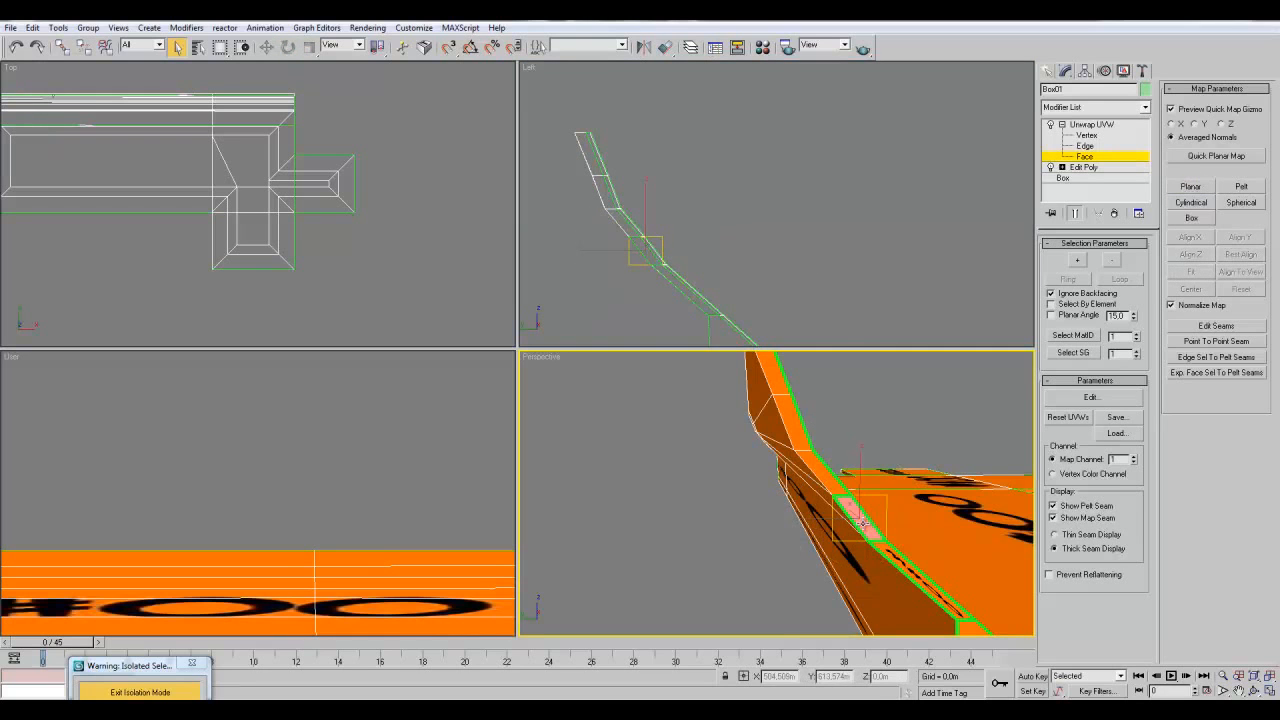
- Try once more to planar-map the second strip face with the gizmo rotated along its slope and fitted
middle_click_drag(868, 514, 783, 353, "alt")
left_click(1189, 187)
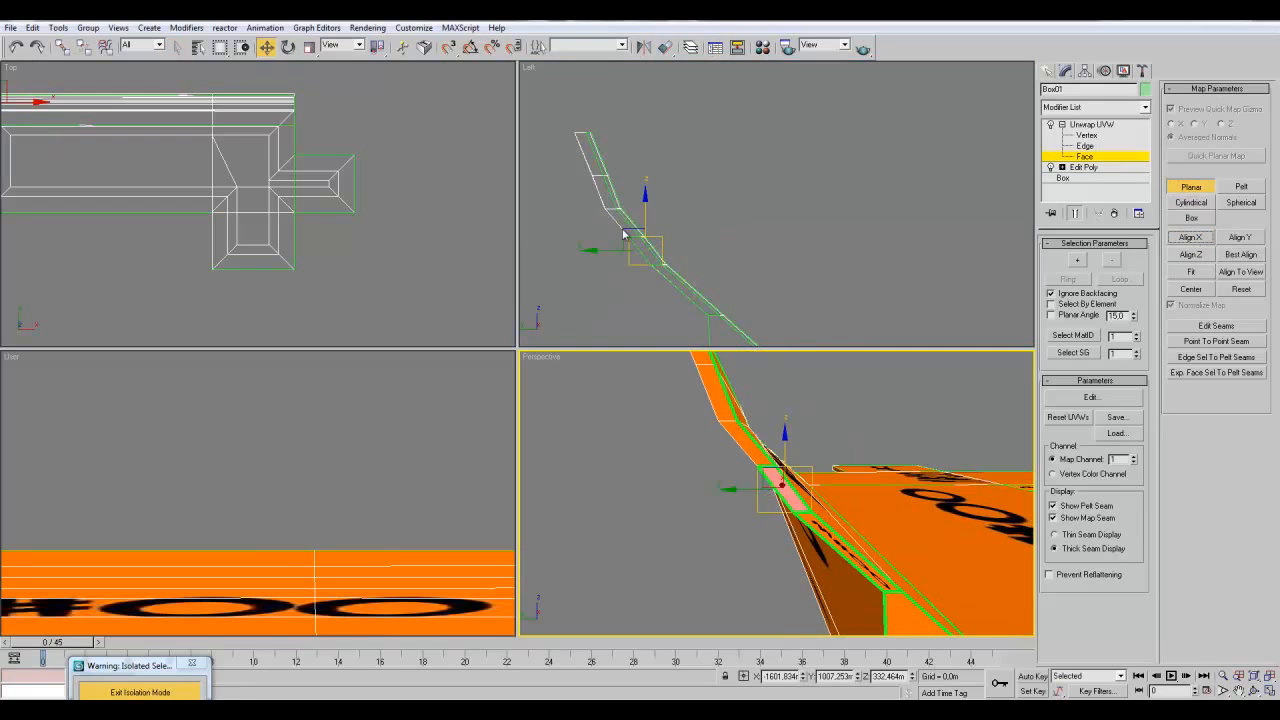
key("e")
left_click_drag(695, 209, 741, 267)
left_click(1206, 279)
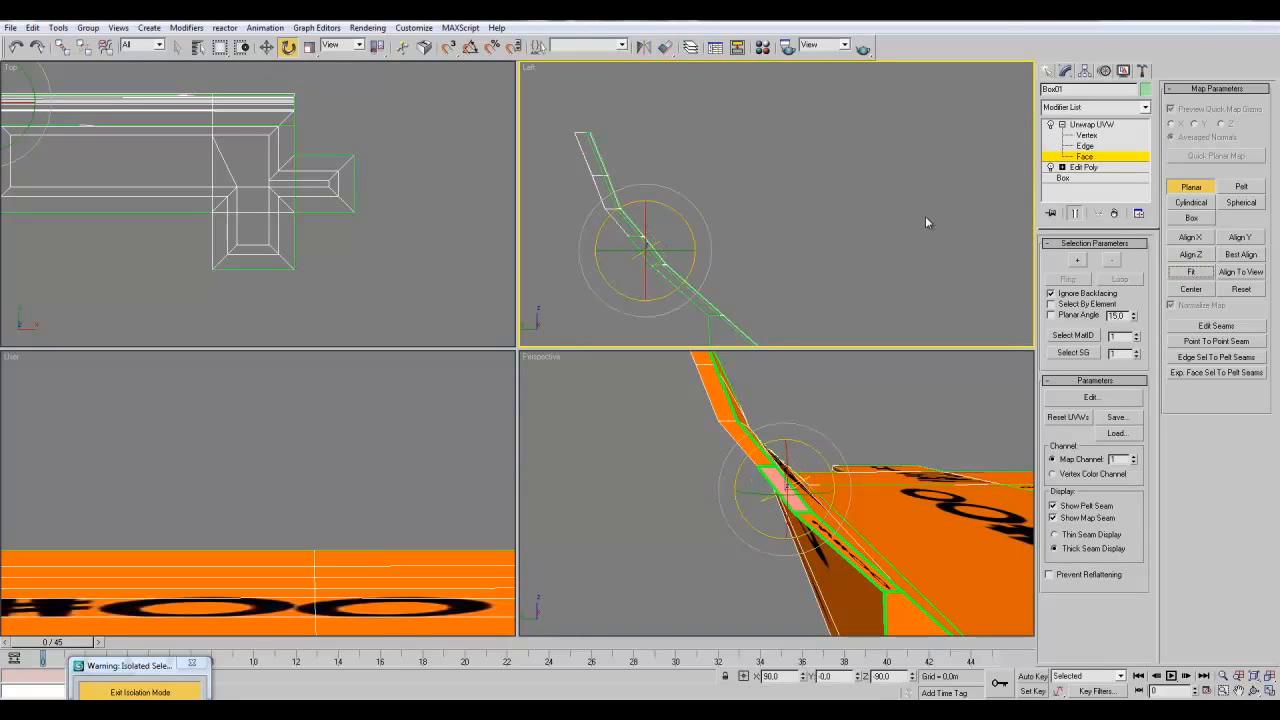
left_click(1202, 191)
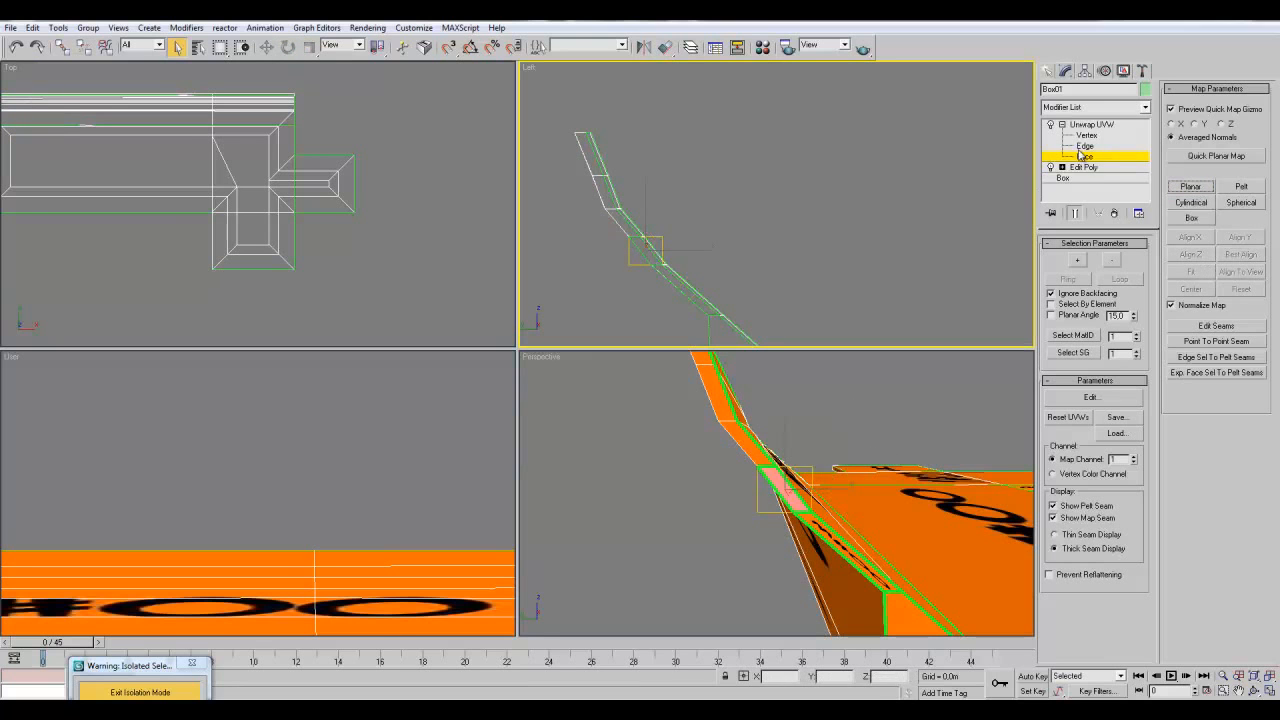
- Select all five faces of the backrest's narrow end strip, from the lowest face to the top
left_click(1088, 157)
right_click(863, 457)
key("alt+w")
middle_click_drag(750, 443, 701, 427, "alt")
left_click(621, 457)
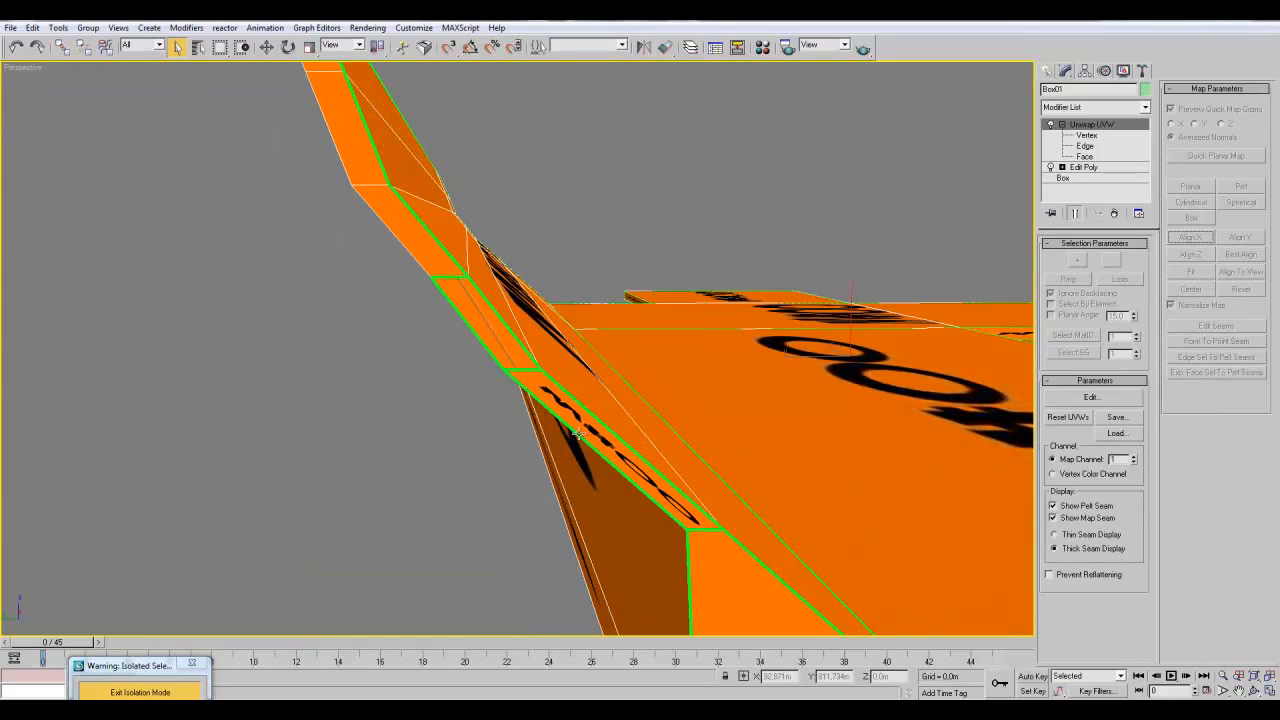
left_click(1086, 157)
left_click(605, 458)
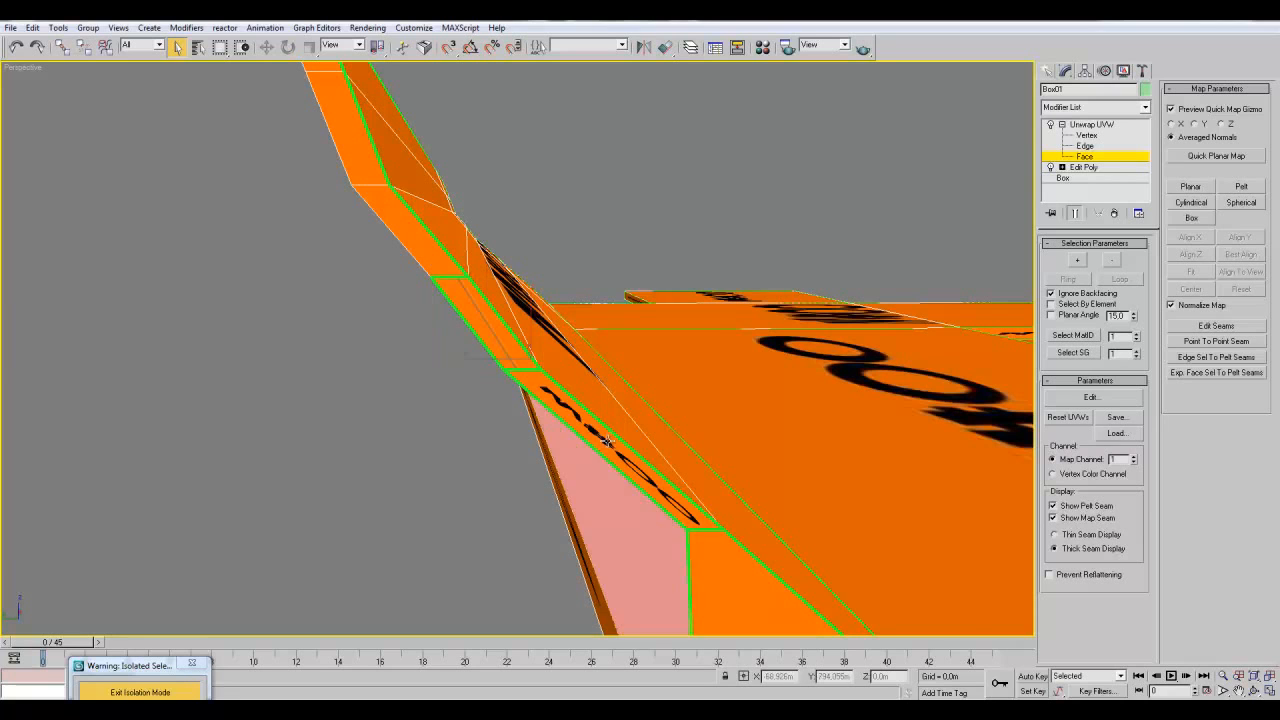
left_click(625, 460)
middle_click_drag(625, 460, 638, 365, "alt")
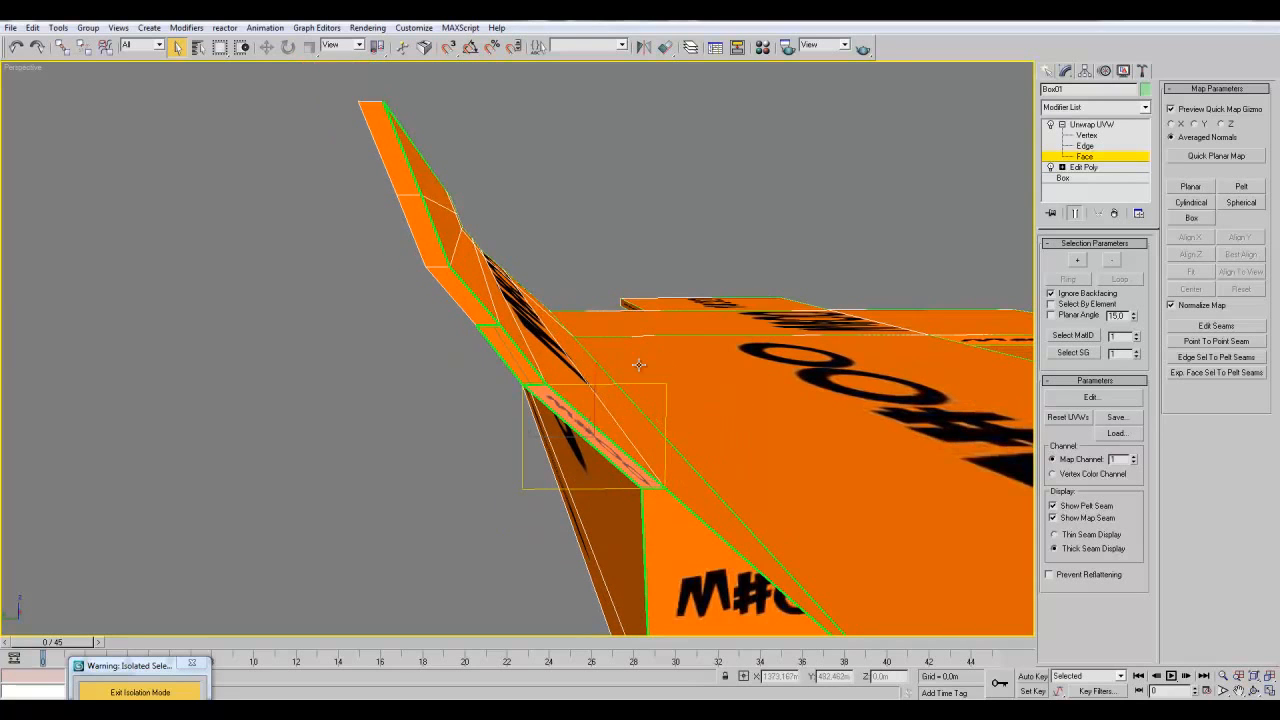
left_click(513, 362, "ctrl")
left_click(460, 282, "ctrl")
left_click(432, 233, "ctrl")
left_click(389, 167, "ctrl")
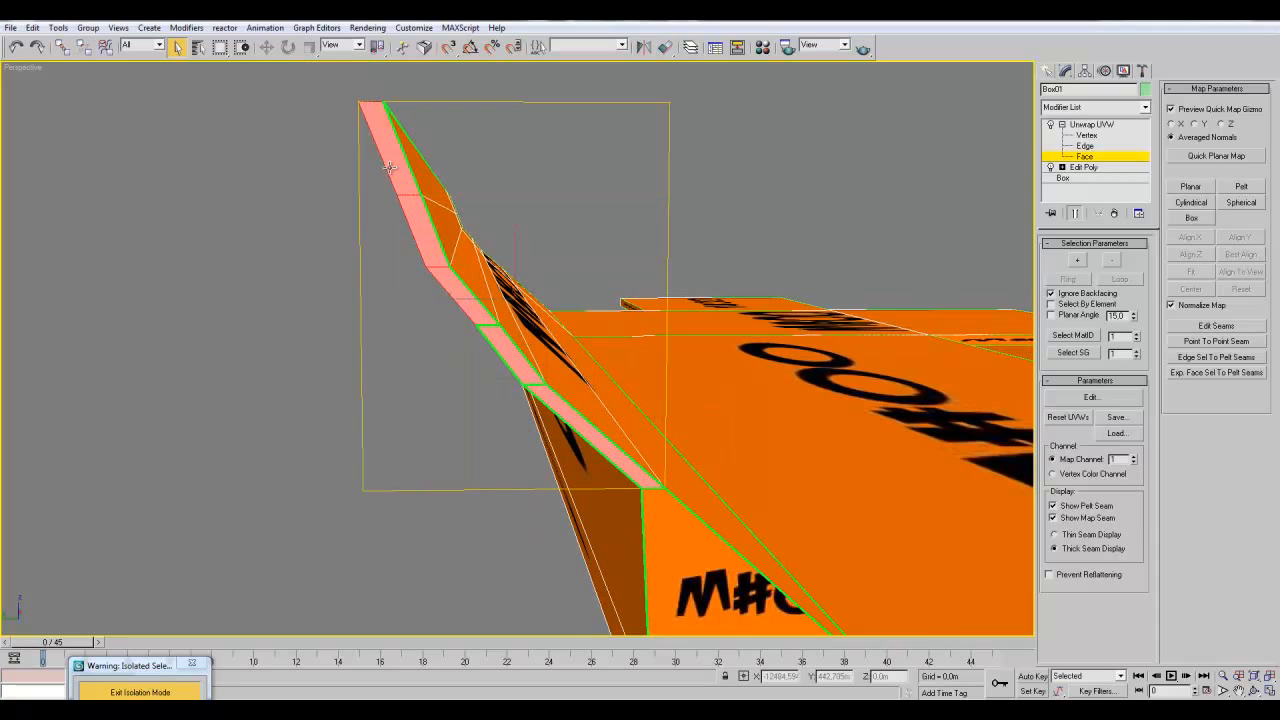
- Try planar mapping on the whole backrest end strip using Fit, Align X and Center
left_click(1191, 187)
left_click(1205, 273)
middle_click_drag(774, 230, 824, 250)
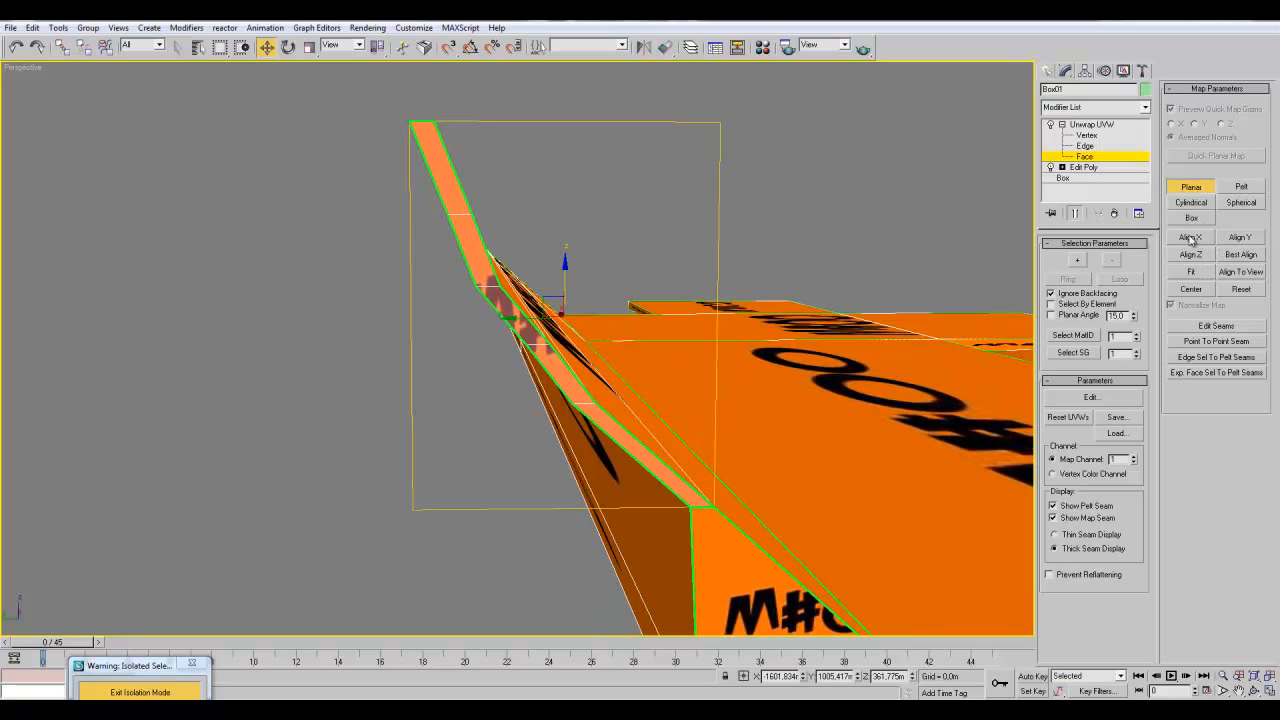
left_click(1196, 240)
left_click(1203, 289)
middle_click_drag(1020, 288, 1070, 308)
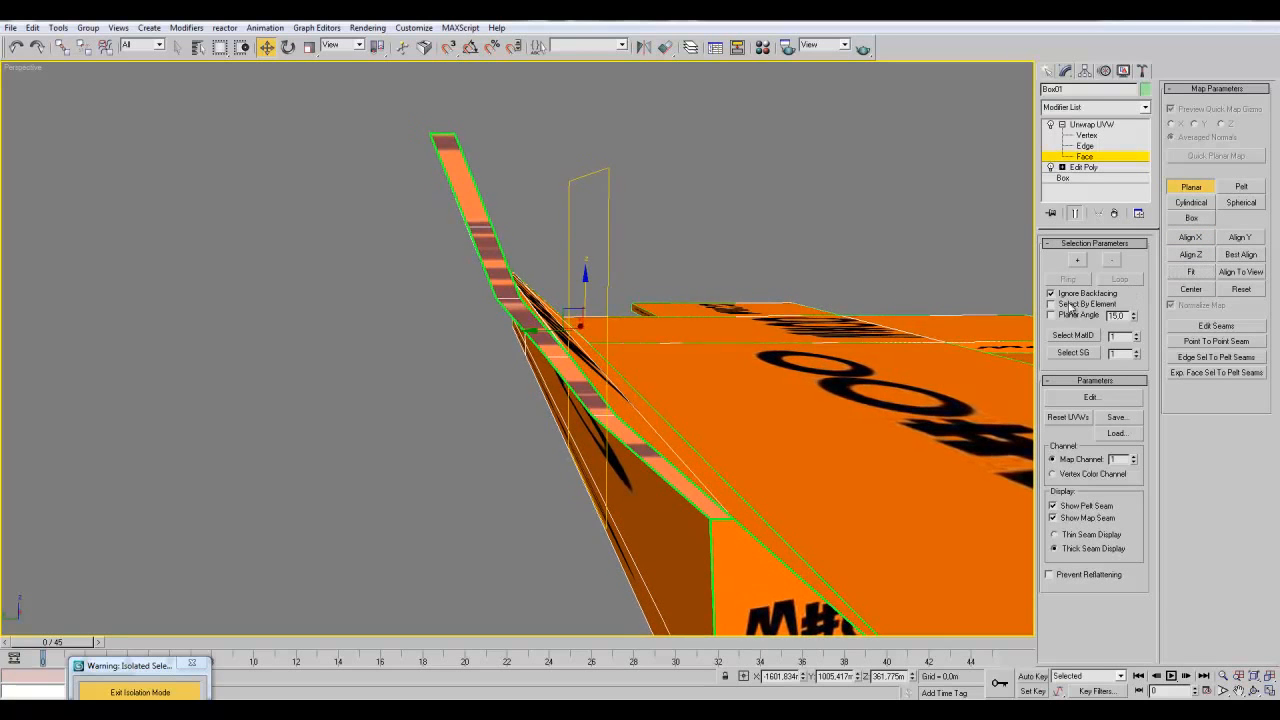
- Realign the whole strip's planar projection using Best Align, Fit and Align X
left_click(1248, 259)
left_click(1202, 274)
middle_click_drag(962, 292, 978, 299)
left_click(1239, 258)
middle_click_drag(764, 263, 789, 267)
left_click(1199, 240)
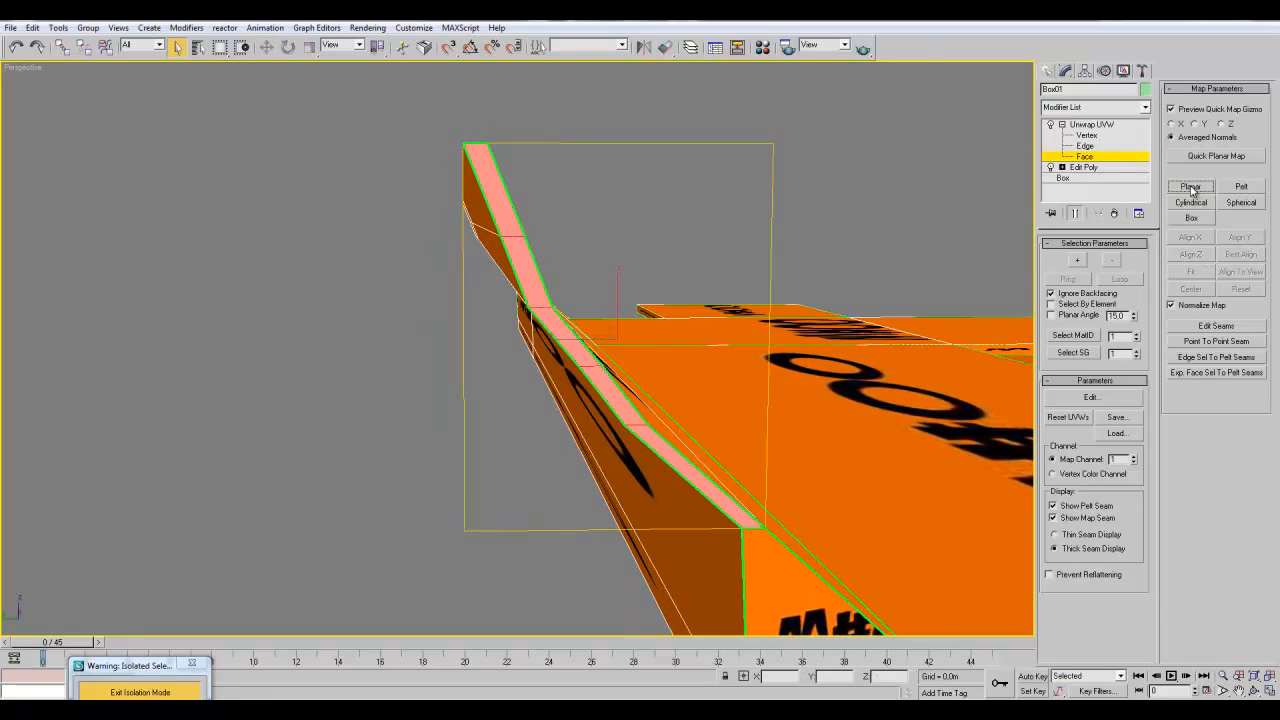
- Fit and best-align the backrest end strip's planar projection, and finish the mapping
left_click(1191, 272)
left_click(1243, 256)
middle_click_drag(875, 314, 869, 323)
scroll(869, 324, "down", 1)
scroll(868, 325, "up", 1)
left_click(1191, 187)
- Planar-map the base's end face beneath the backrest at the couch's opposite end, using Fit
middle_click_drag(783, 346, 663, 457, "alt")
left_click(525, 539)
left_click(1189, 189)
left_click(1203, 280)
middle_click_drag(1000, 300, 940, 302, "alt")
left_click(1191, 188)
- Select all the faces of the backrest's opposite narrow end strip and planar-map them using Best Align and Fit
left_click(657, 337)
left_click(720, 273, "ctrl")
left_click(743, 240, "ctrl")
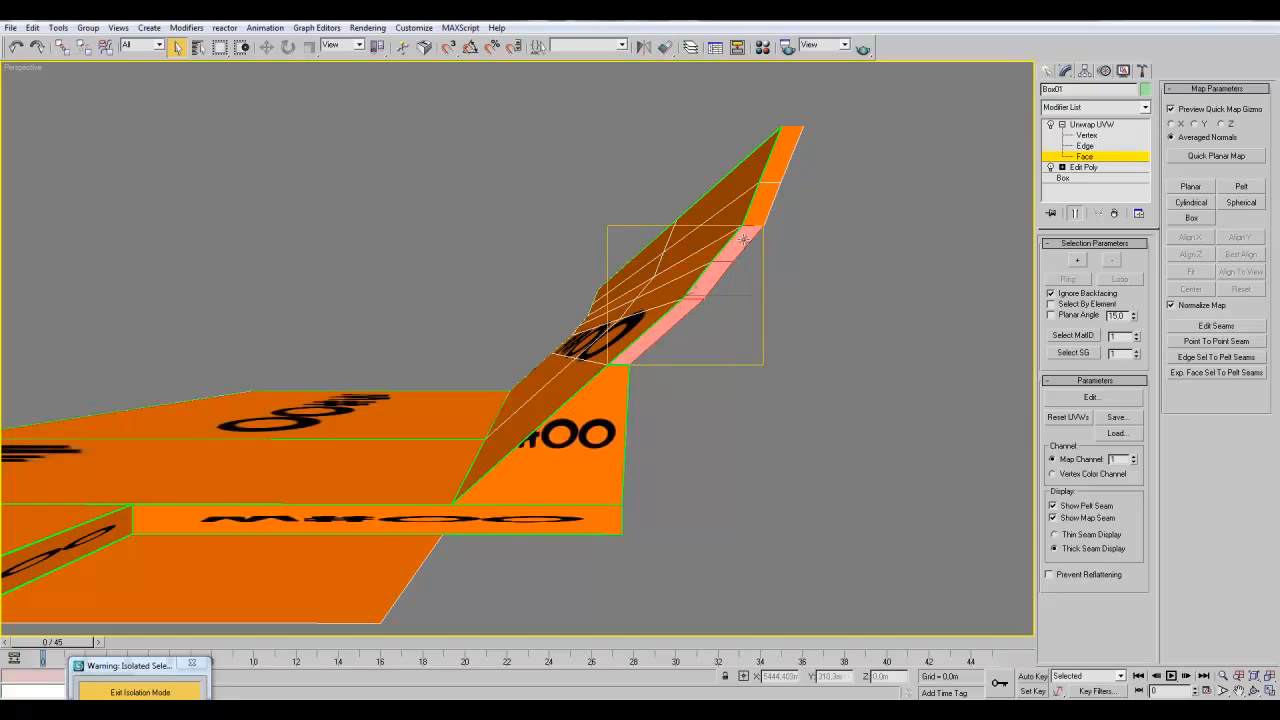
left_click(768, 170, "ctrl")
left_click(1198, 190)
left_click(1242, 253)
left_click(1199, 274)
left_click(1194, 188)
- Planar-map a section of the backrest's narrow top edge using Best Align
middle_click_drag(945, 110, 928, 174, "alt")
scroll(928, 174, "up", 1)
middle_click_drag(645, 447, 988, 262, "alt")
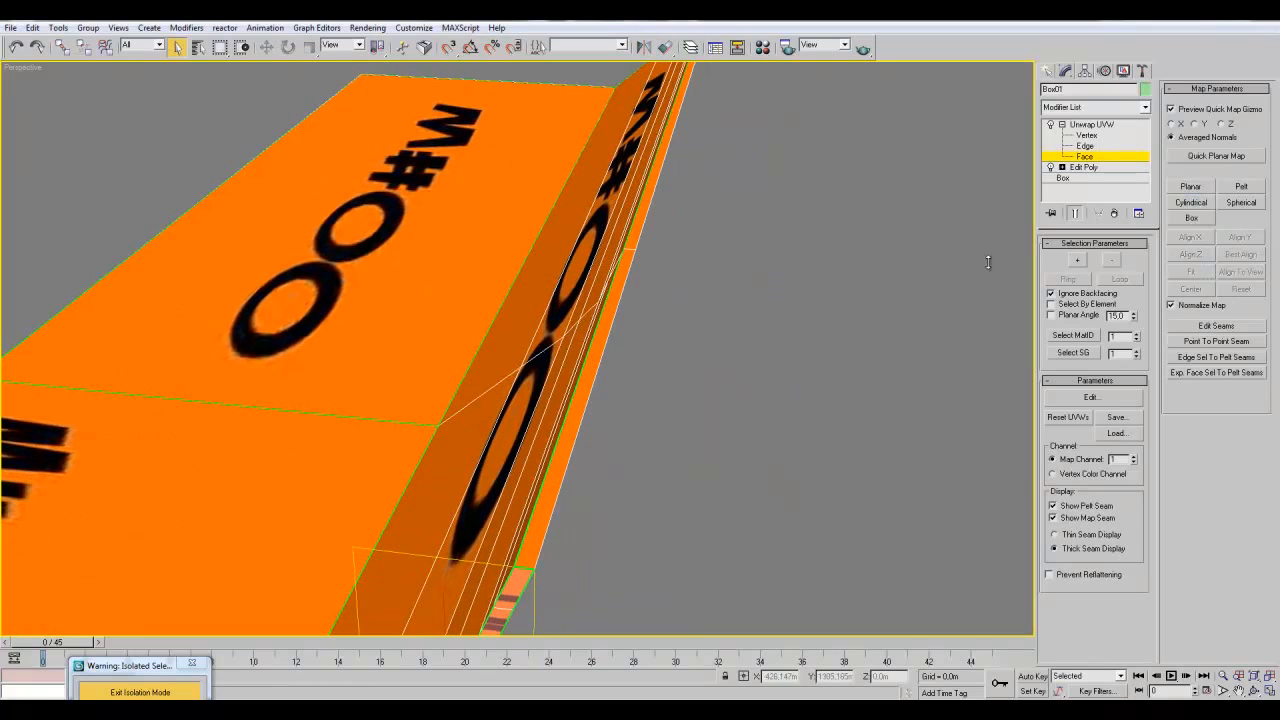
middle_click_drag(692, 312, 632, 392, "alt")
left_click(617, 374)
left_click(1191, 187)
left_click(1240, 254)
mouse_move(856, 286)
middle_mouse_down("alt")
mouse_move(886, 257)
mouse_move(874, 272)
middle_mouse_up("alt")
left_click(1191, 187)
- Apply planar mapping along the full length of the backrest's narrow top edge
middle_click_drag(914, 192, 699, 399, "alt")
middle_click_drag(592, 432, 651, 360, "alt")
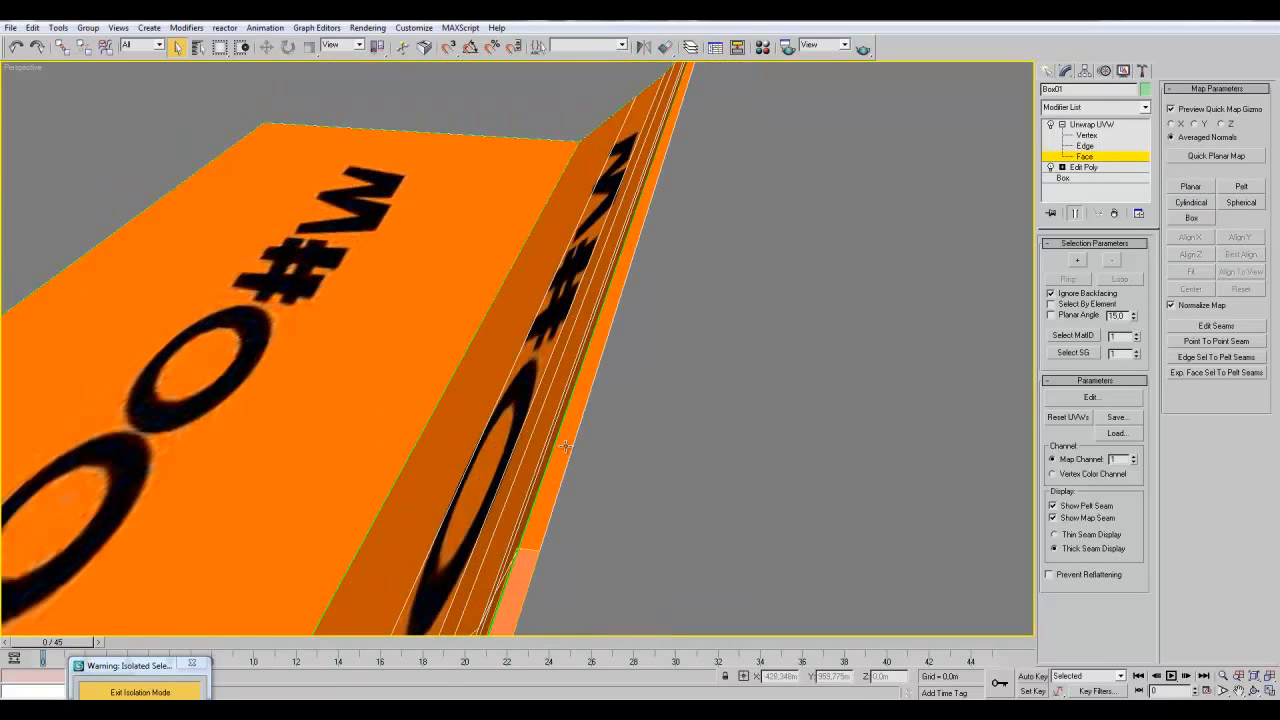
middle_click_drag(743, 243, 708, 511, "alt")
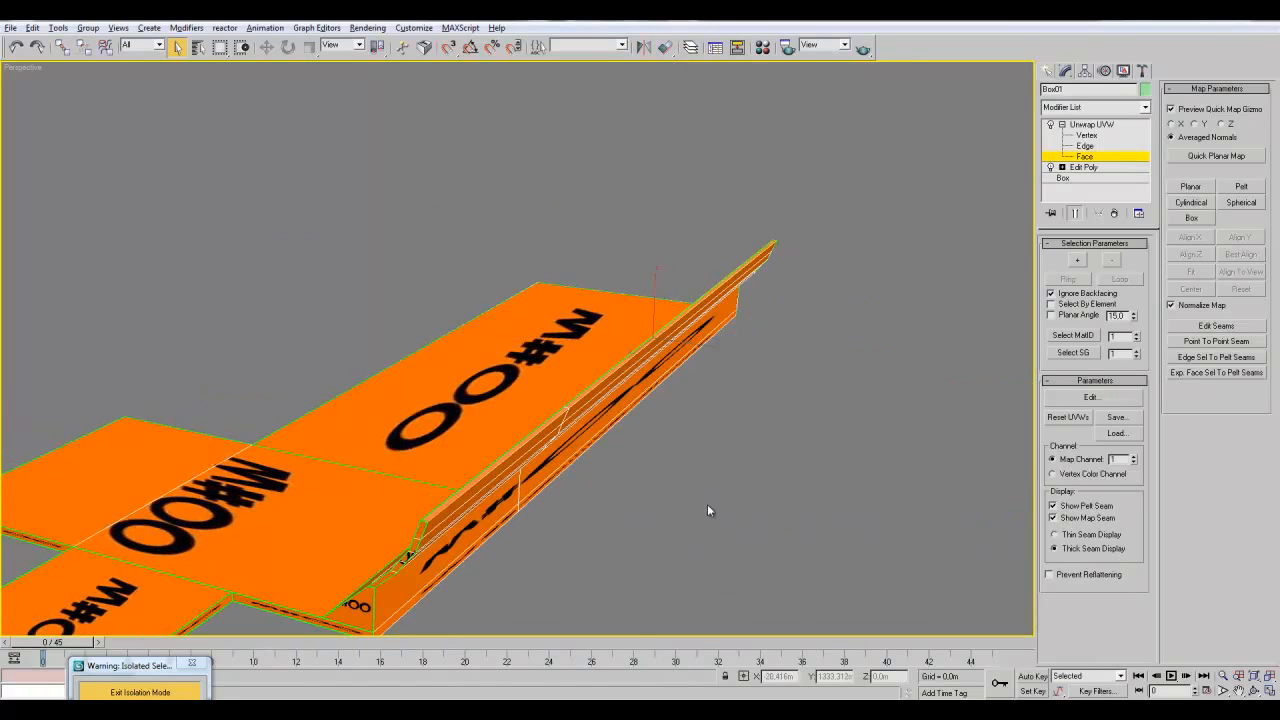
left_click(1191, 187)
middle_click_drag(838, 346, 610, 251, "alt")
scroll(866, 339, "up", 2)
scroll(610, 251, "up", 1)
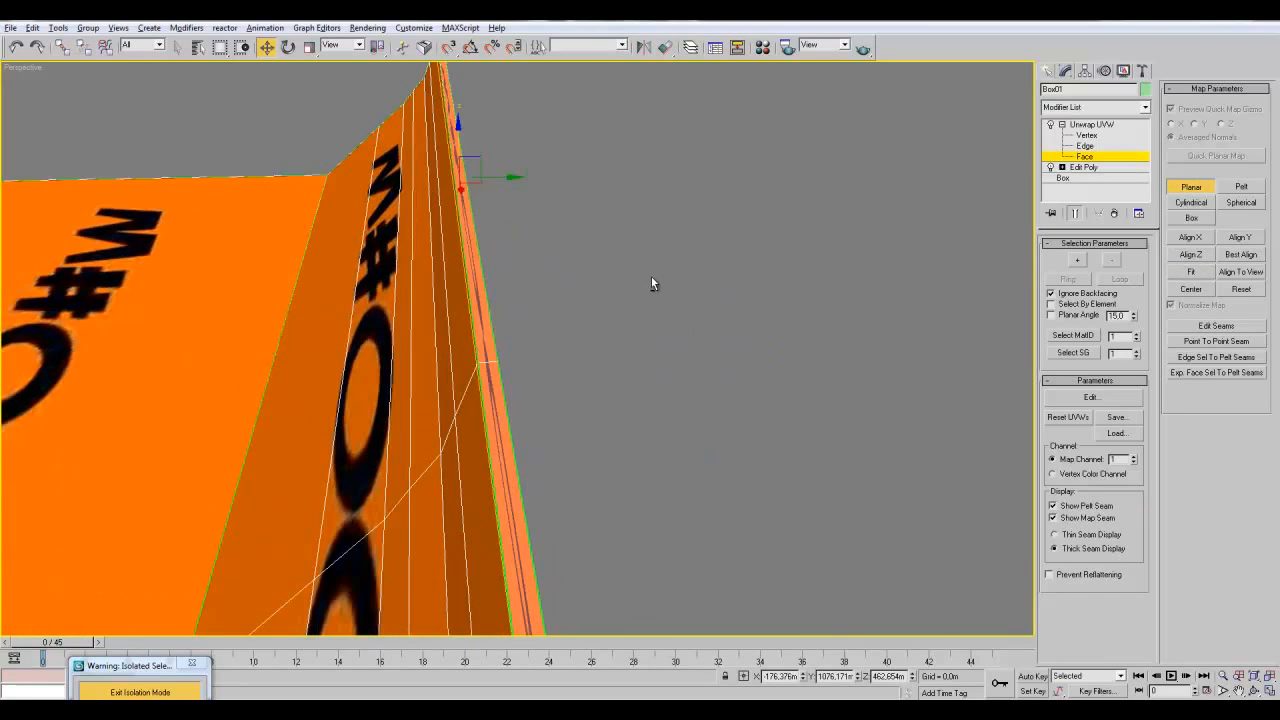
scroll(651, 284, "down", 5)
left_click(1192, 189)
- Examine the mapping on the backrest's end strips and the adjoining base faces from both ends of the couch
middle_click_drag(832, 346, 791, 234, "alt")
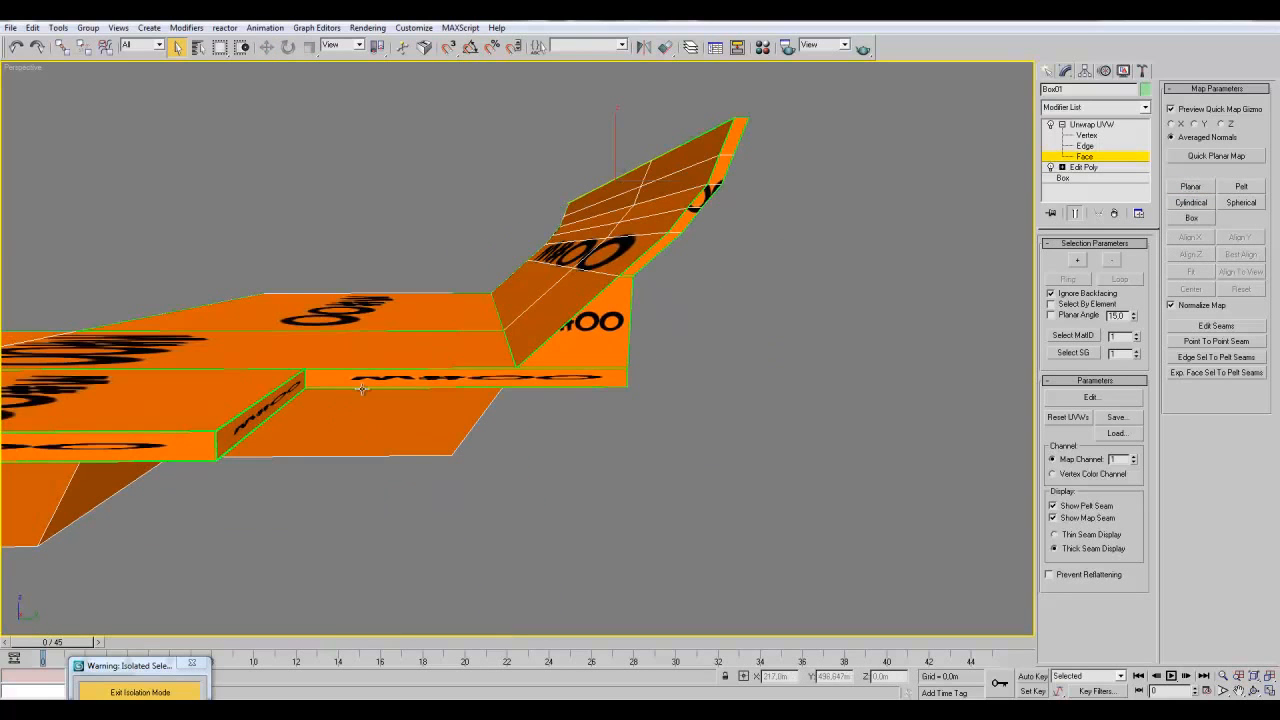
middle_click_drag(679, 296, 580, 310, "alt")
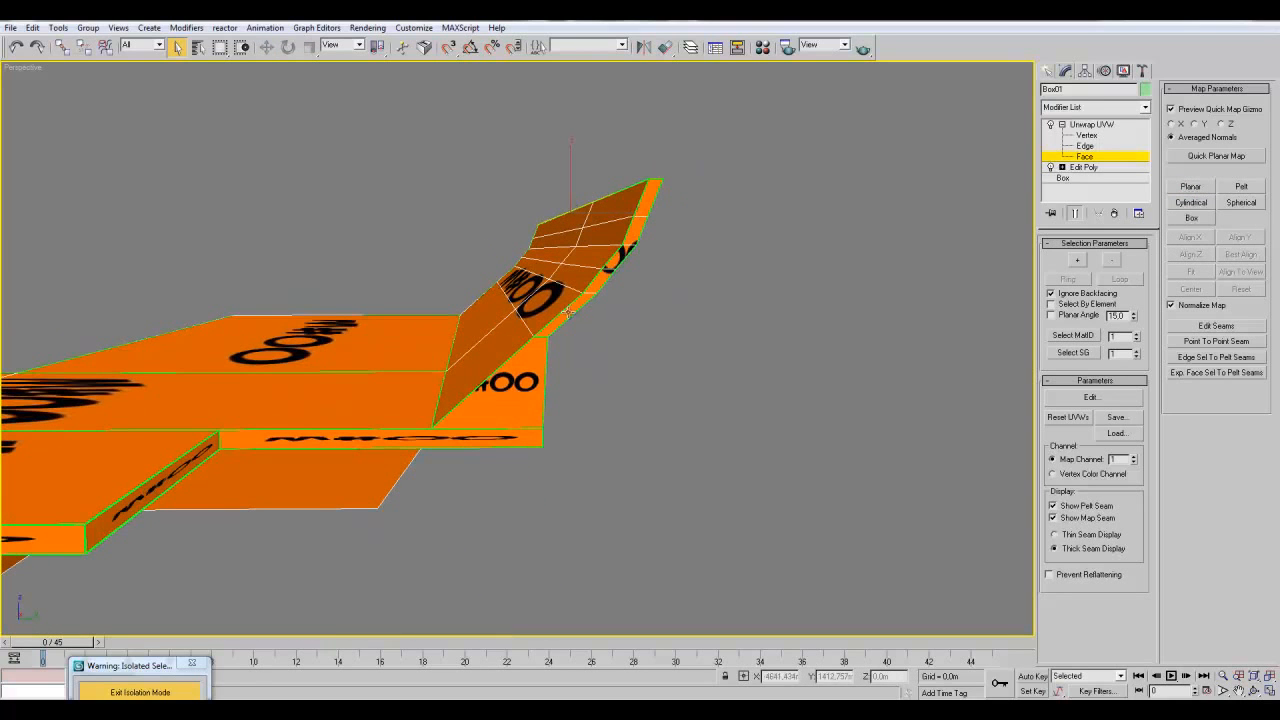
left_click(563, 318)
scroll(723, 326, "up", 3)
scroll(612, 330, "down", 1)
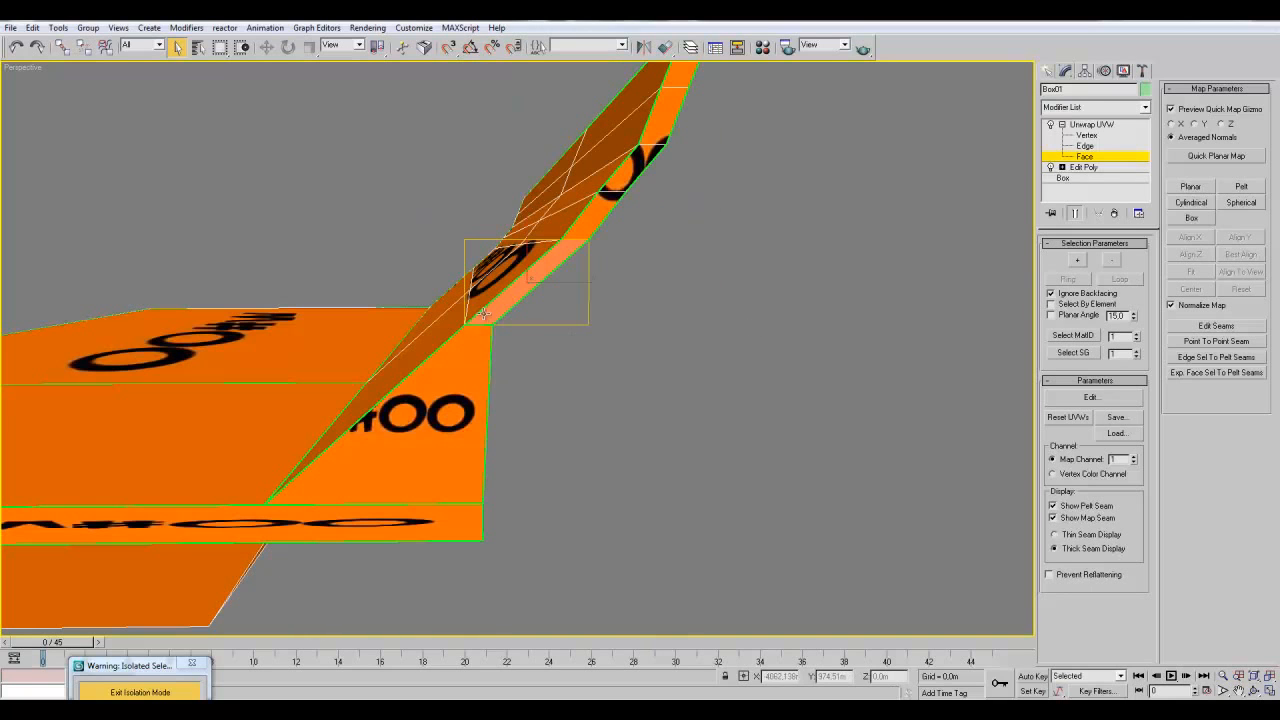
middle_click_drag(676, 112, 529, 224, "alt")
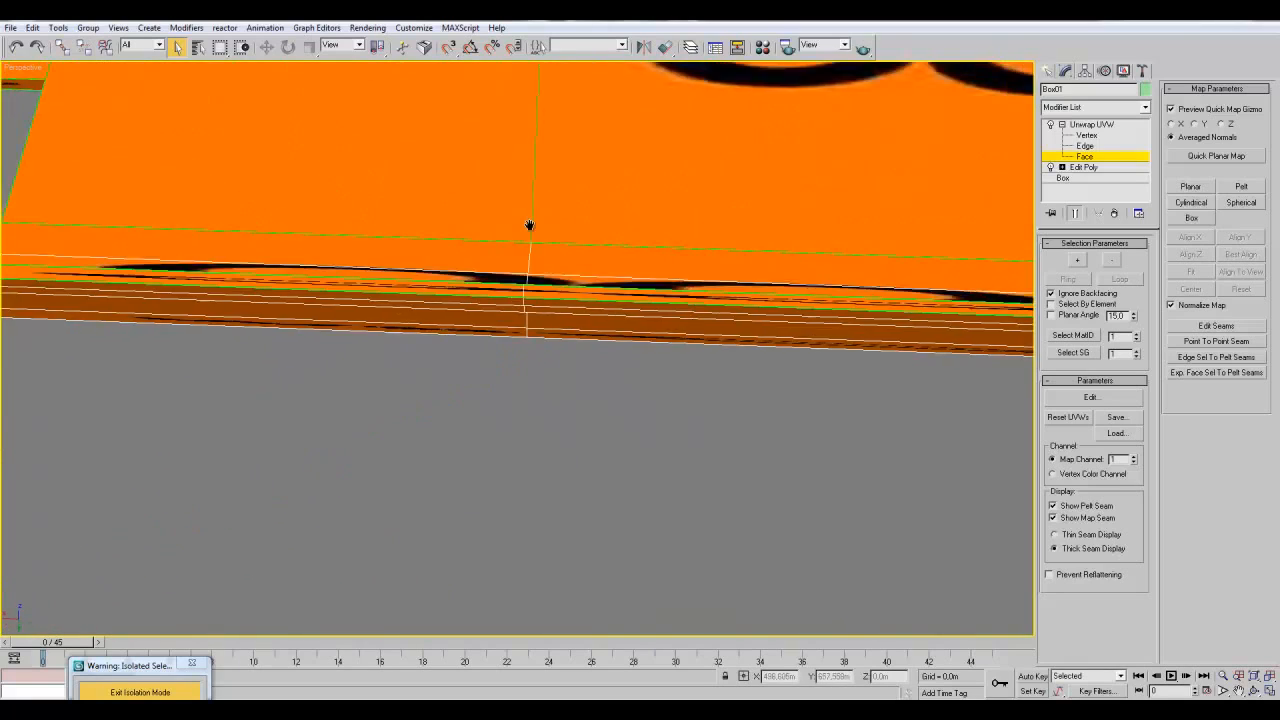
scroll(529, 224, "down", 4)
middle_click_drag(851, 310, 725, 215, "alt")
scroll(682, 322, "up", 3)
middle_click_drag(617, 337, 572, 300, "alt")
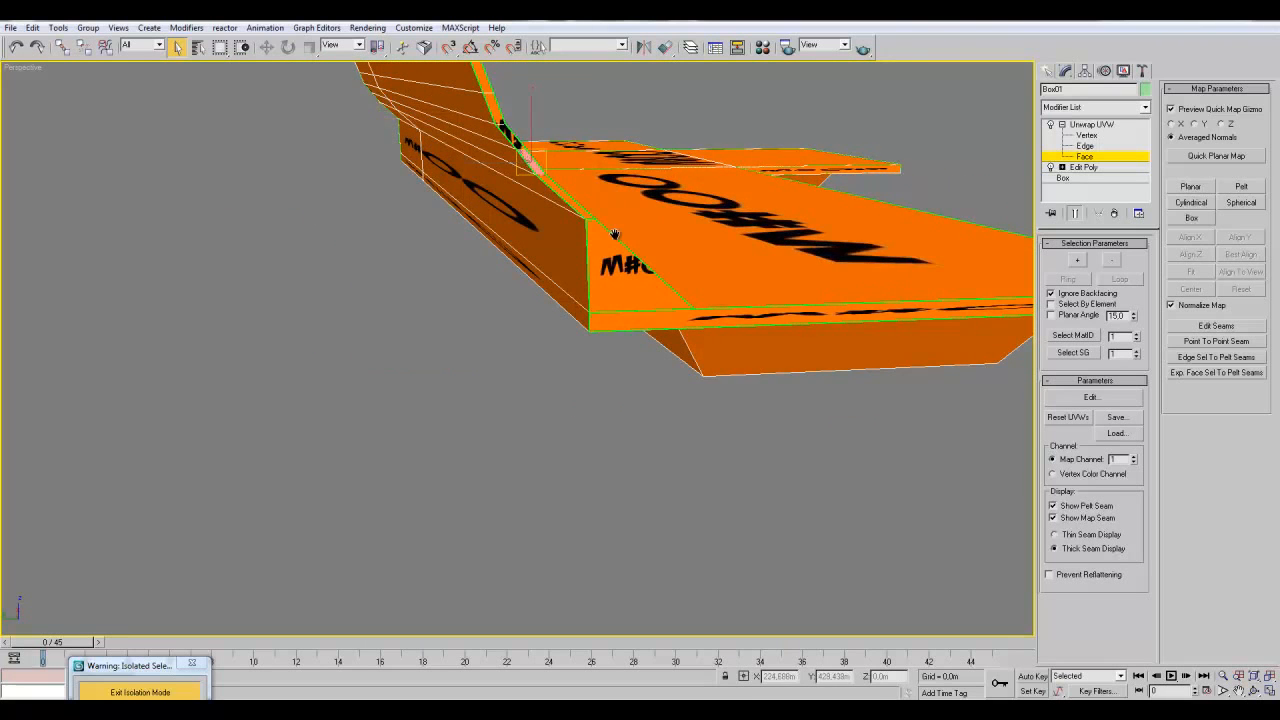
middle_click_drag(614, 234, 484, 243, "alt")
left_click(534, 315)
left_click(553, 331)
left_click(489, 233)
middle_click_drag(503, 283, 522, 245, "alt")
left_click(467, 170)
middle_click_drag(591, 286, 629, 266, "alt")
- Select both rear base faces beneath the backrest and planar-map them using Fit
left_click(448, 222)
left_click(662, 217, "ctrl")
middle_click_drag(870, 325, 624, 332)
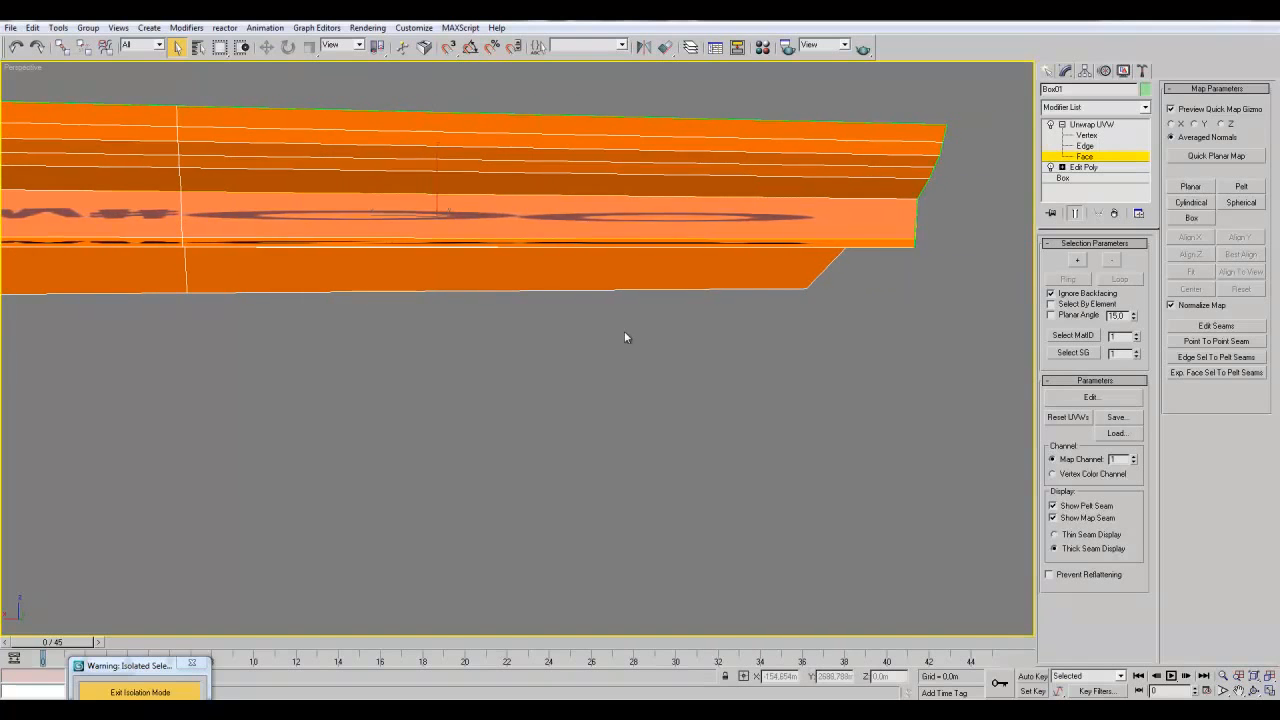
left_click(1190, 187)
middle_click_drag(1000, 275, 747, 316, "alt")
left_click(1191, 272)
middle_click_drag(880, 369, 716, 325, "alt")
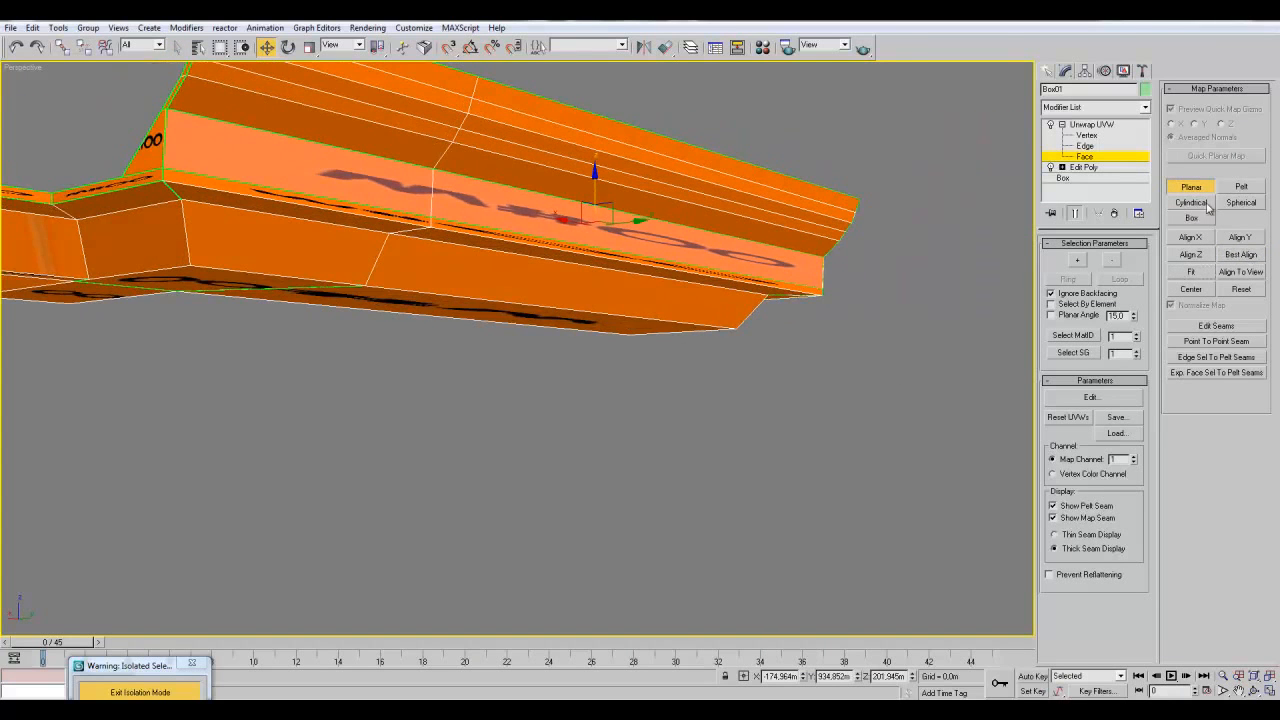
middle_click_drag(610, 310, 472, 360, "alt")
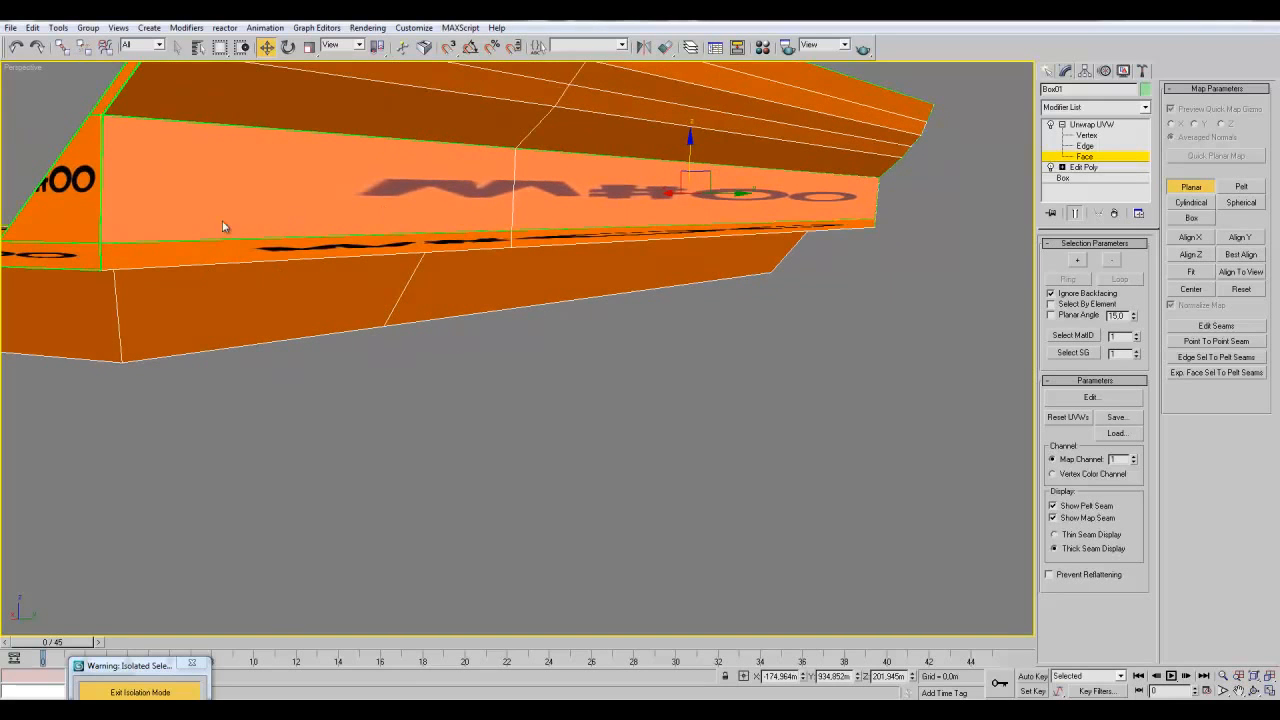
middle_click_drag(76, 264, 82, 256, "alt")
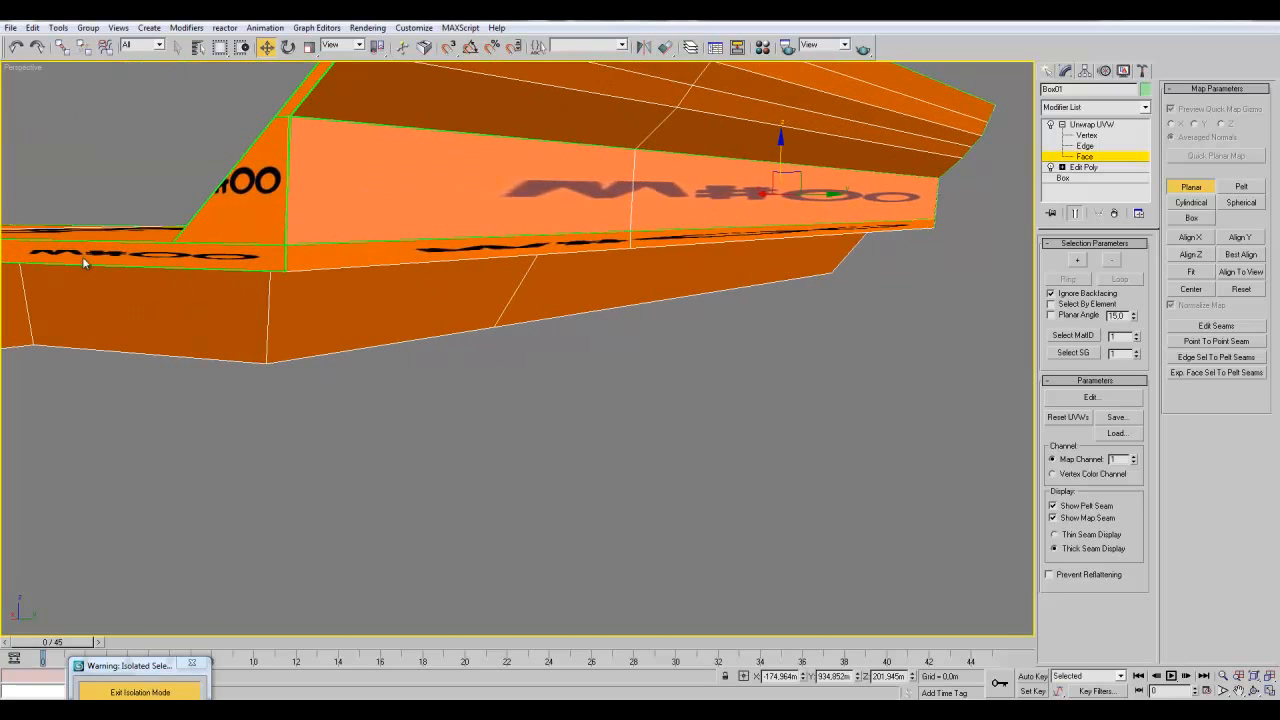
left_click(1190, 188)
- Planar-map the two thin strip faces along the lower rear edge of the seat using Best Align
left_click(586, 257)
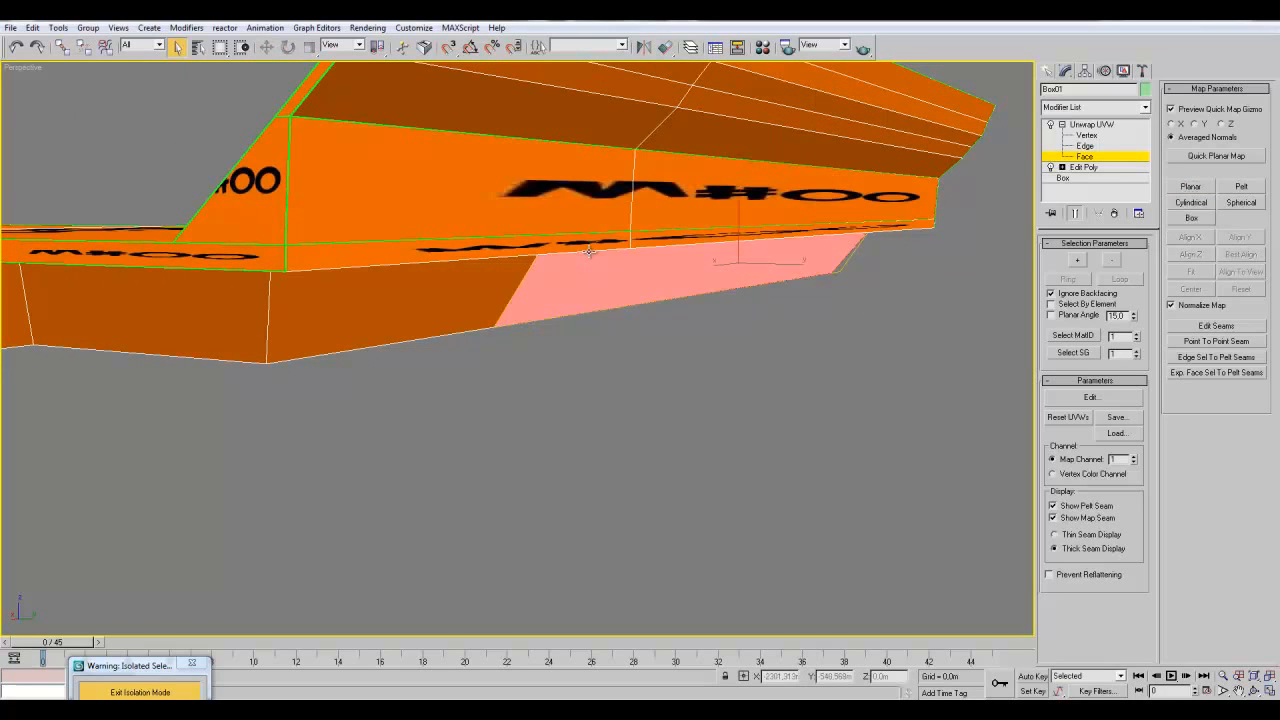
left_click(599, 239)
left_click(647, 236, "ctrl")
left_click(1190, 187)
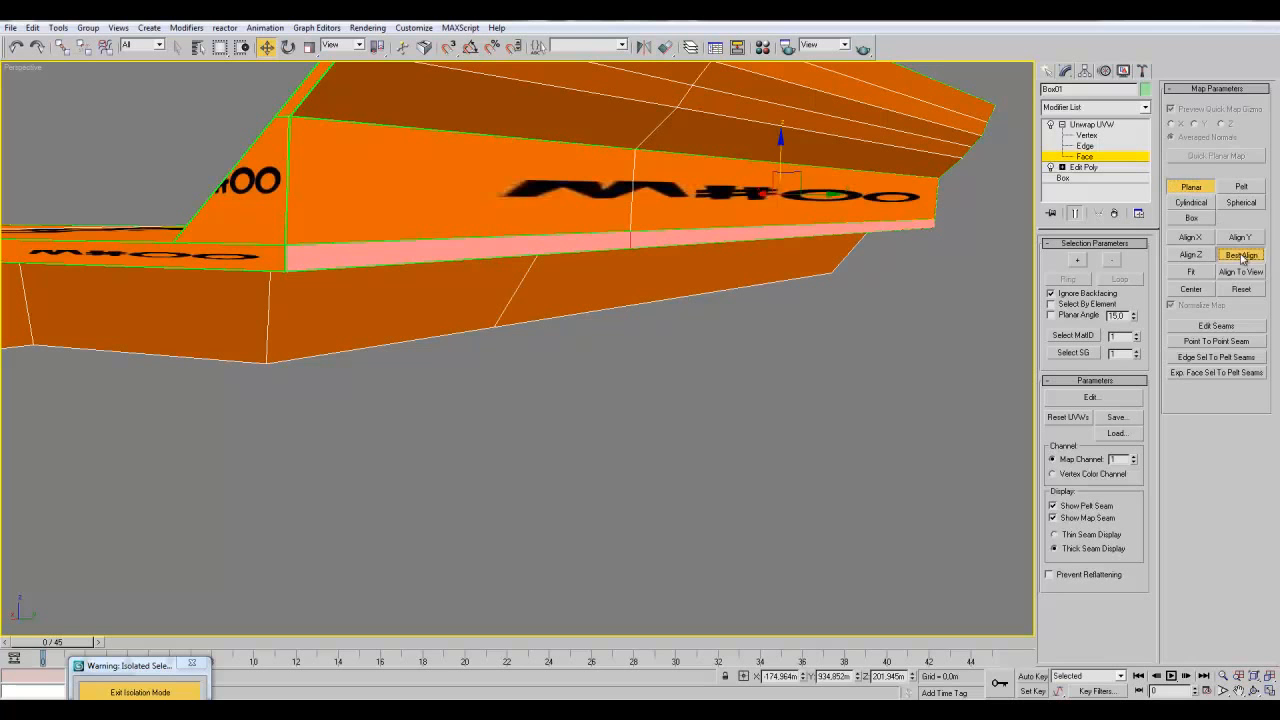
- Select all the rear faces of the backrest and planar-map them together using Best Align
middle_click_drag(1018, 280, 560, 452, "alt")
left_click(320, 302)
left_click(328, 298, "ctrl")
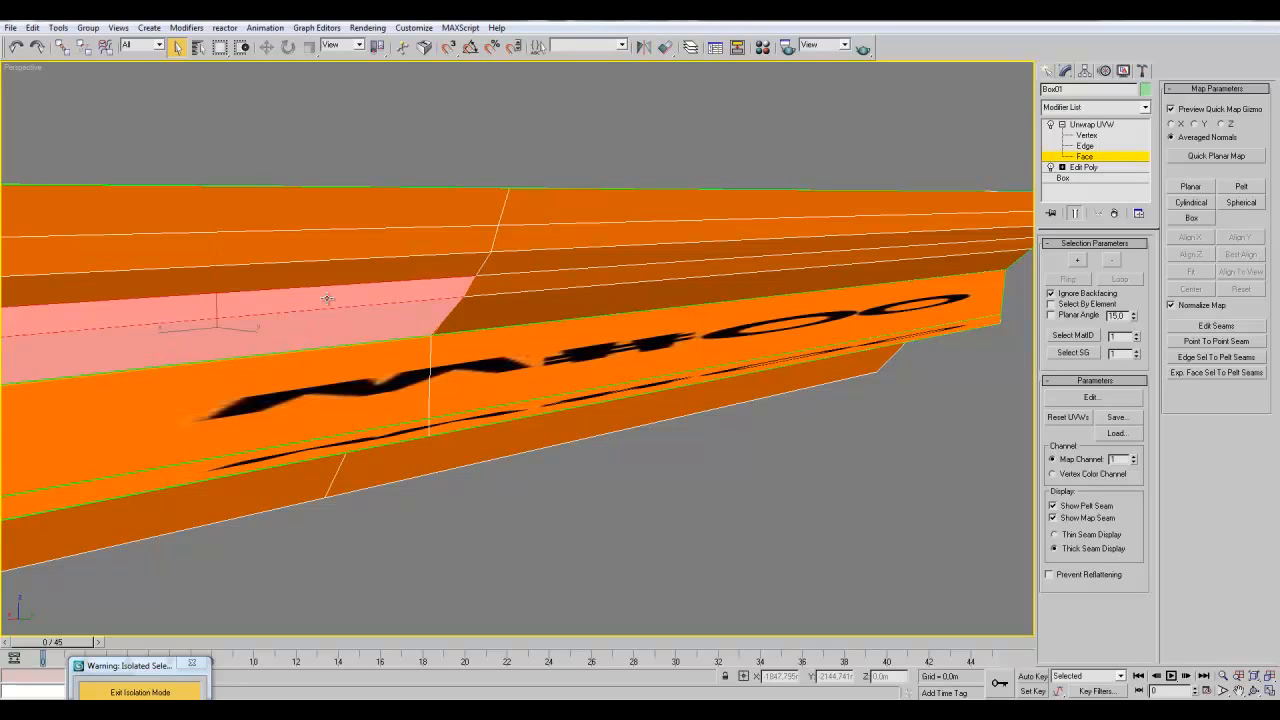
left_click(336, 274, "ctrl")
left_click(348, 244, "ctrl")
left_click(380, 210, "ctrl")
left_click(511, 214, "ctrl")
left_click(514, 238, "ctrl")
left_click(520, 263, "ctrl")
left_click(519, 282, "ctrl")
left_click(516, 303, "ctrl")
left_click(1205, 188)
left_click(1236, 256)
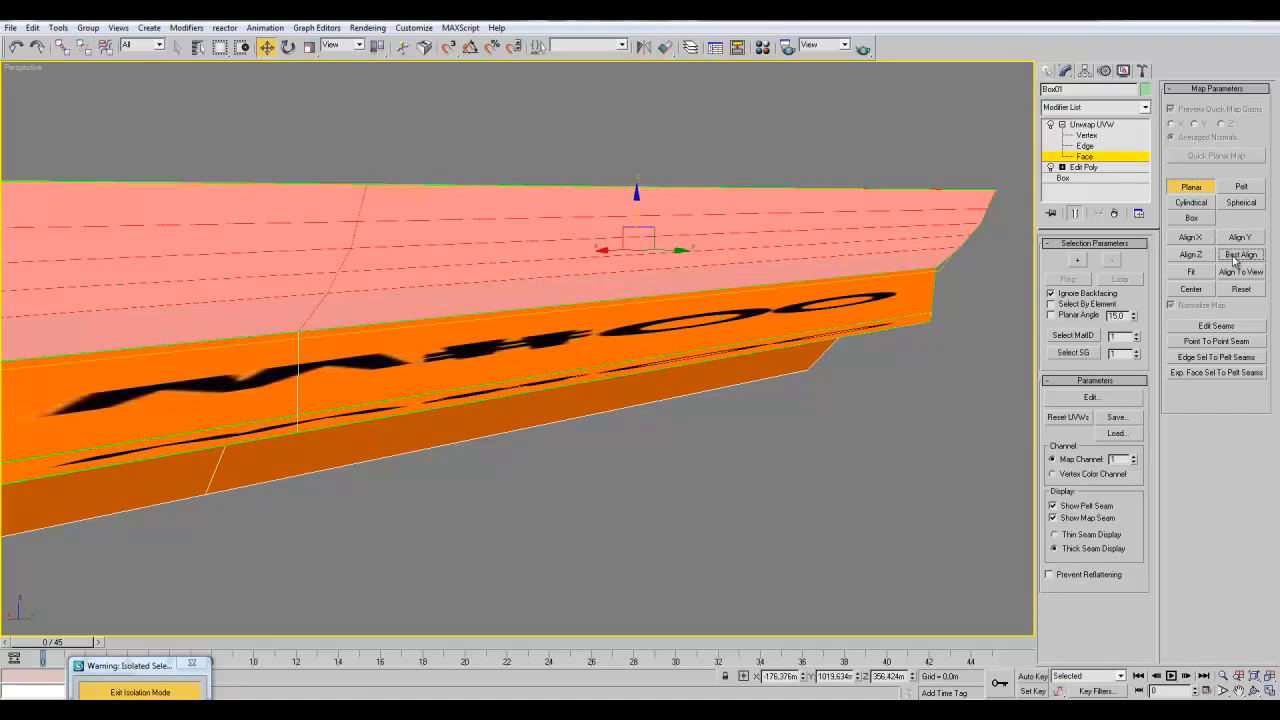
middle_click_drag(690, 375, 927, 372, "alt")
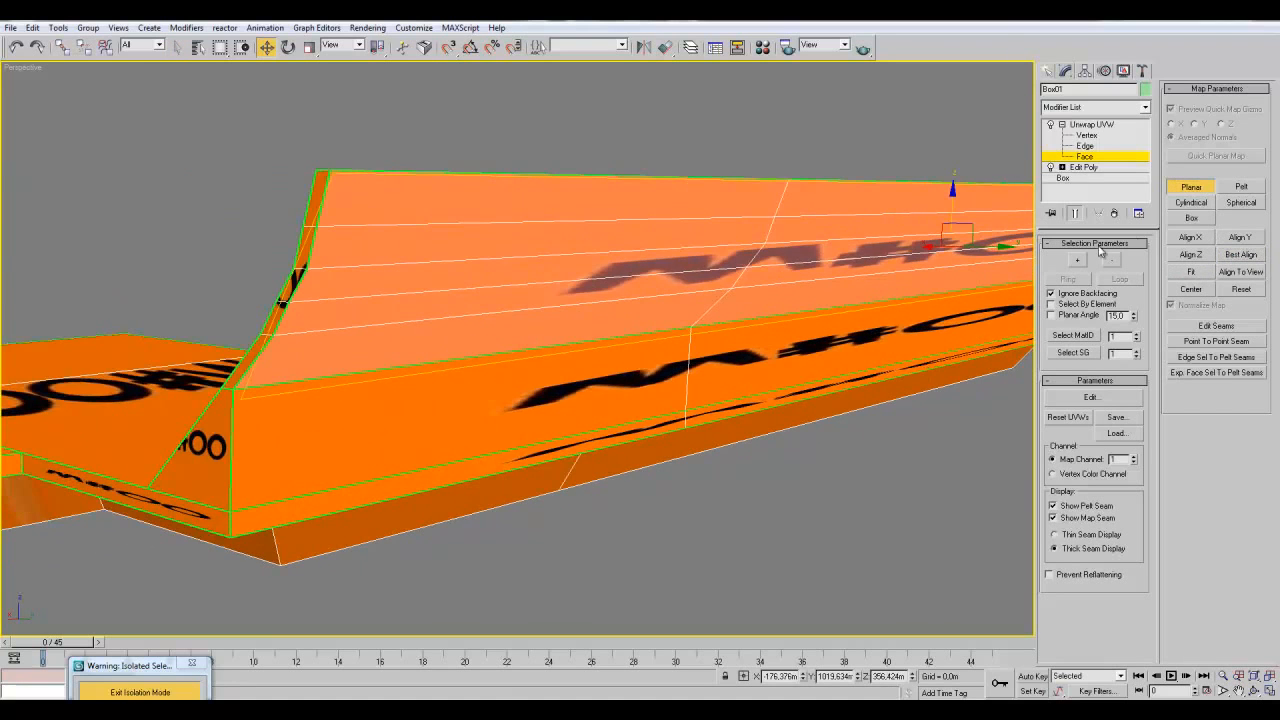
left_click(1195, 188)
- Planar-map a slanted end face of the couch's lower base using Align X and Fit
middle_click_drag(760, 400, 843, 366, "alt")
left_click(843, 366)
left_click(1198, 191)
left_click(1240, 255)
left_click(1194, 239)
scroll(808, 305, "up", 3)
left_click(1199, 240)
left_click(1206, 272)
middle_click_drag(956, 373, 896, 386)
left_click(1194, 189)
- Planar-map the adjacent slanted face of the lower base using Align Y and Fit
middle_click_drag(946, 349, 782, 348, "alt")
left_click(899, 368)
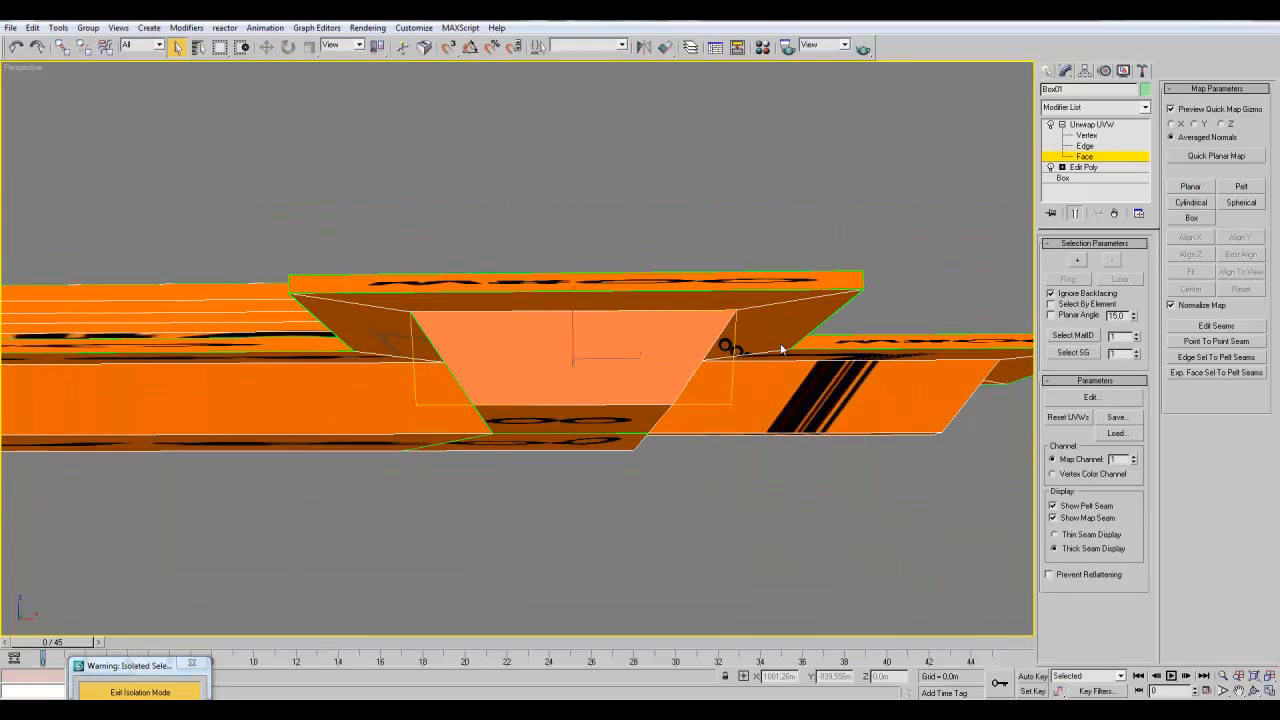
left_click(1203, 186)
left_click(1247, 240)
left_click(1202, 275)
left_click(1197, 190)
middle_click_drag(872, 309, 605, 415)
left_click(1191, 186)
middle_click_drag(1010, 322, 970, 327, "alt")
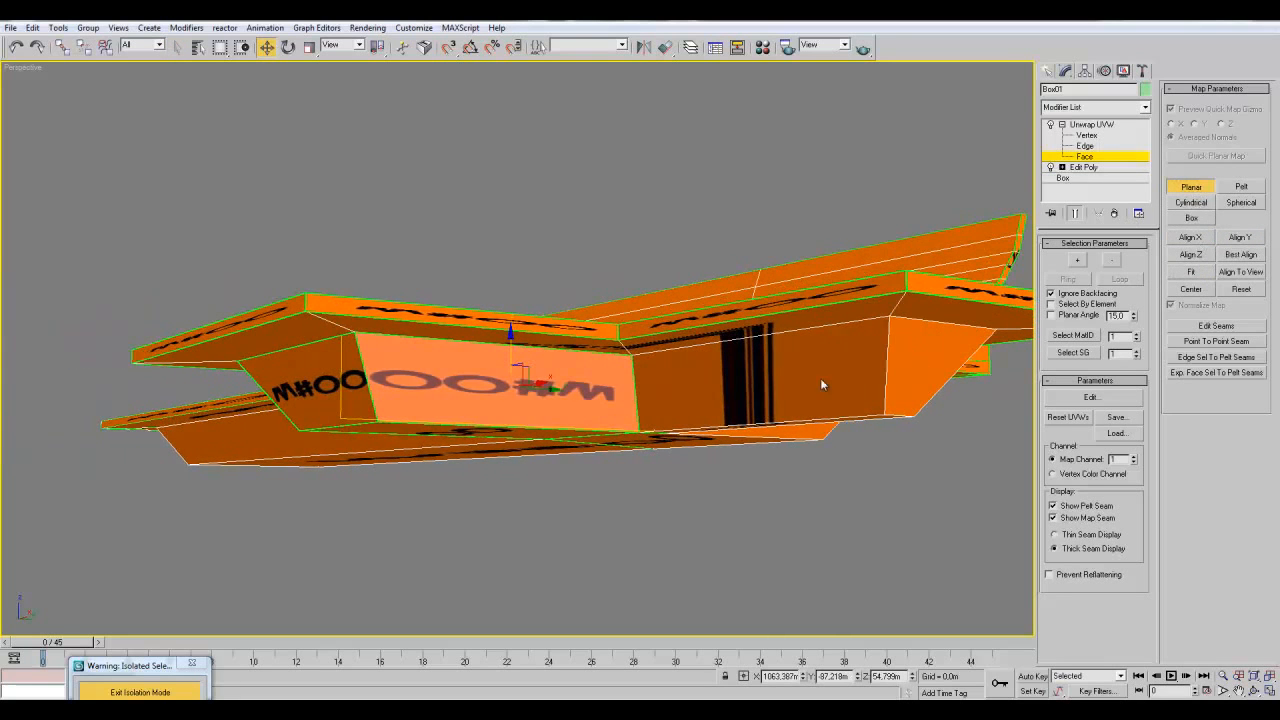
- Open the UVW editor, flip the selected base face's UVs horizontally, and finish its planar mapping
left_click(1091, 397)
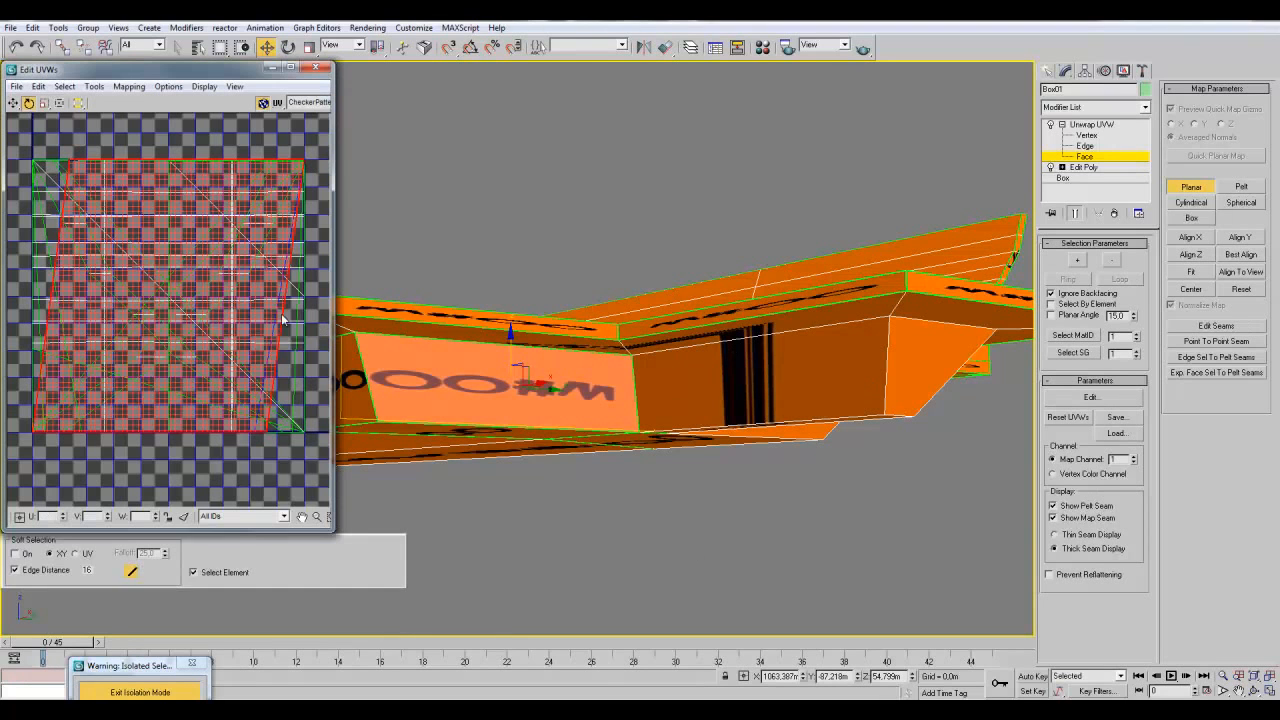
right_click(122, 213)
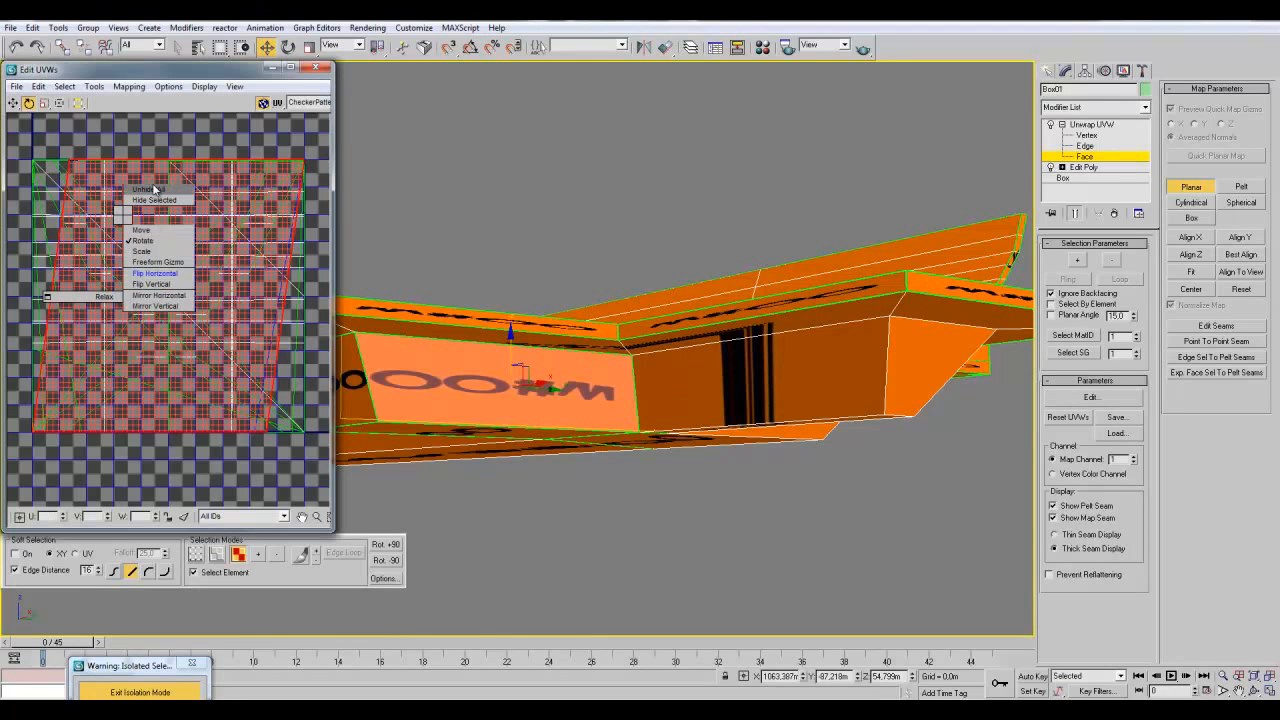
left_click(157, 274)
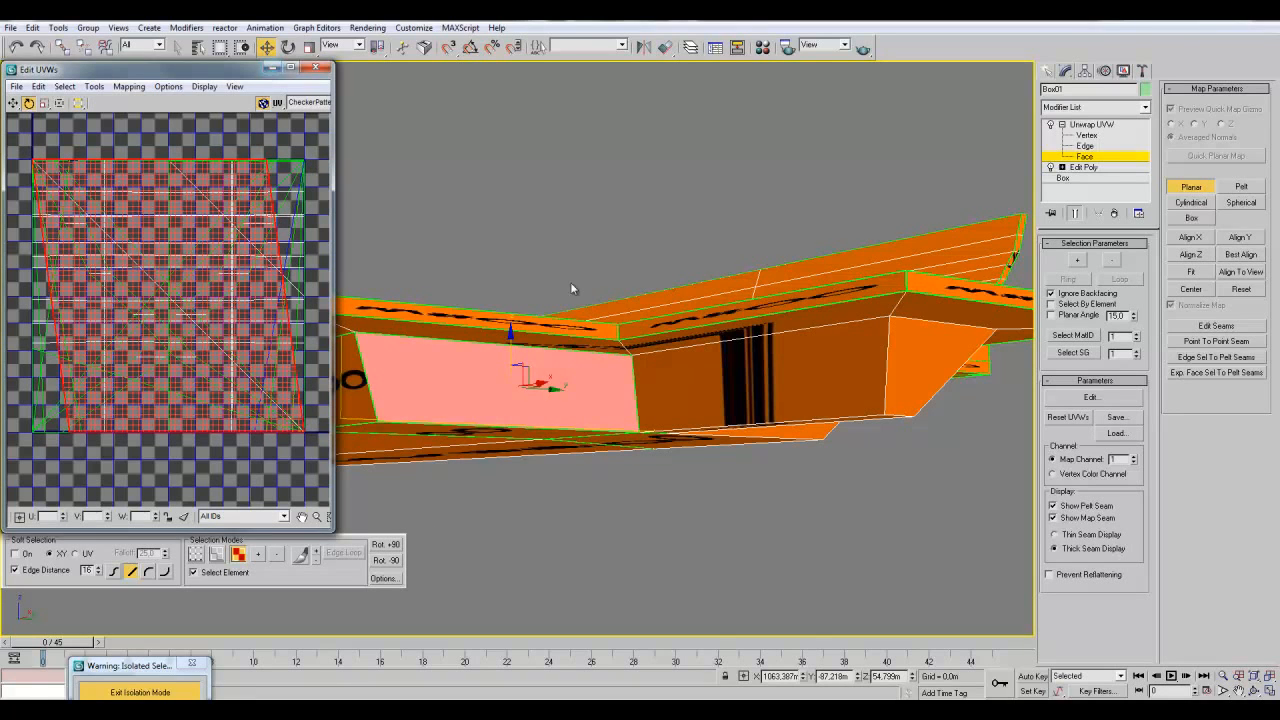
middle_click_drag(573, 289, 632, 281)
left_click(1178, 187)
- Planar-map the striped base face beside the flipped one using Align Y and Fit
left_click(834, 394)
left_click(1192, 187)
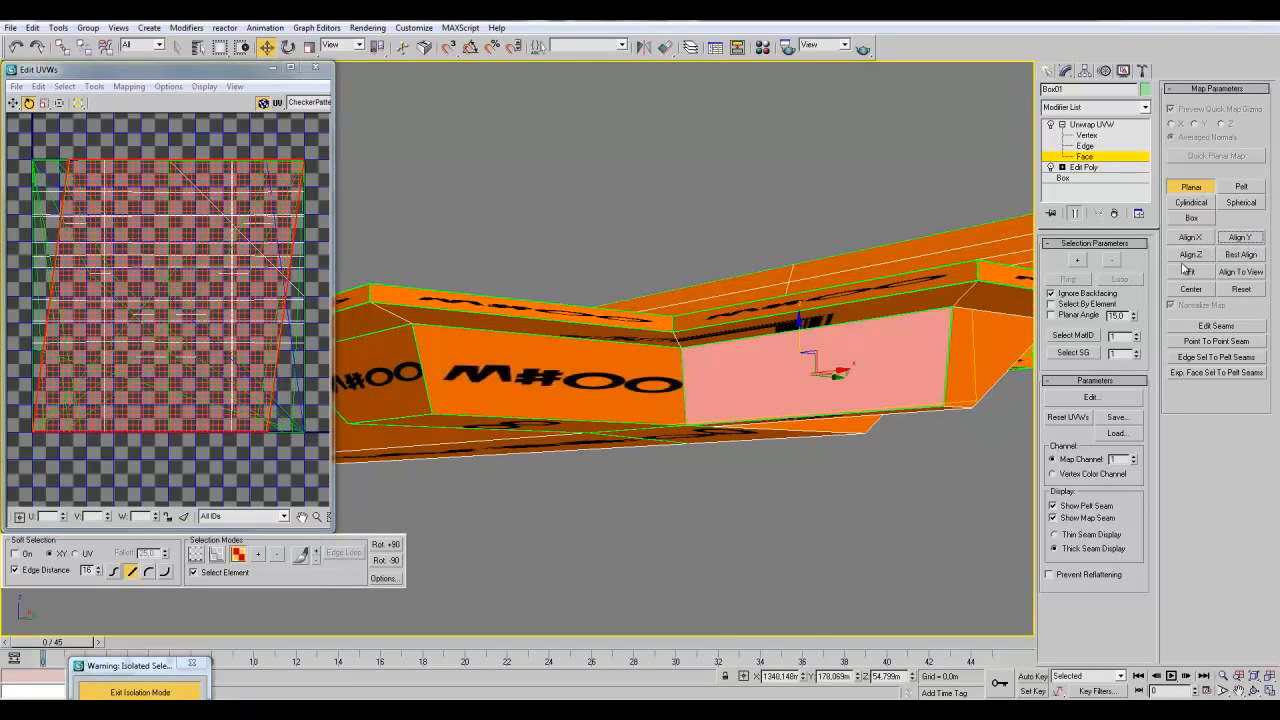
left_click(1191, 272)
middle_click_drag(845, 432, 755, 432, "alt")
left_click(1191, 188)
- Planar-map the narrow trapezoidal end face of the lower base using Align X and Fit
left_click(584, 387)
left_click(1189, 187)
left_click(1190, 237)
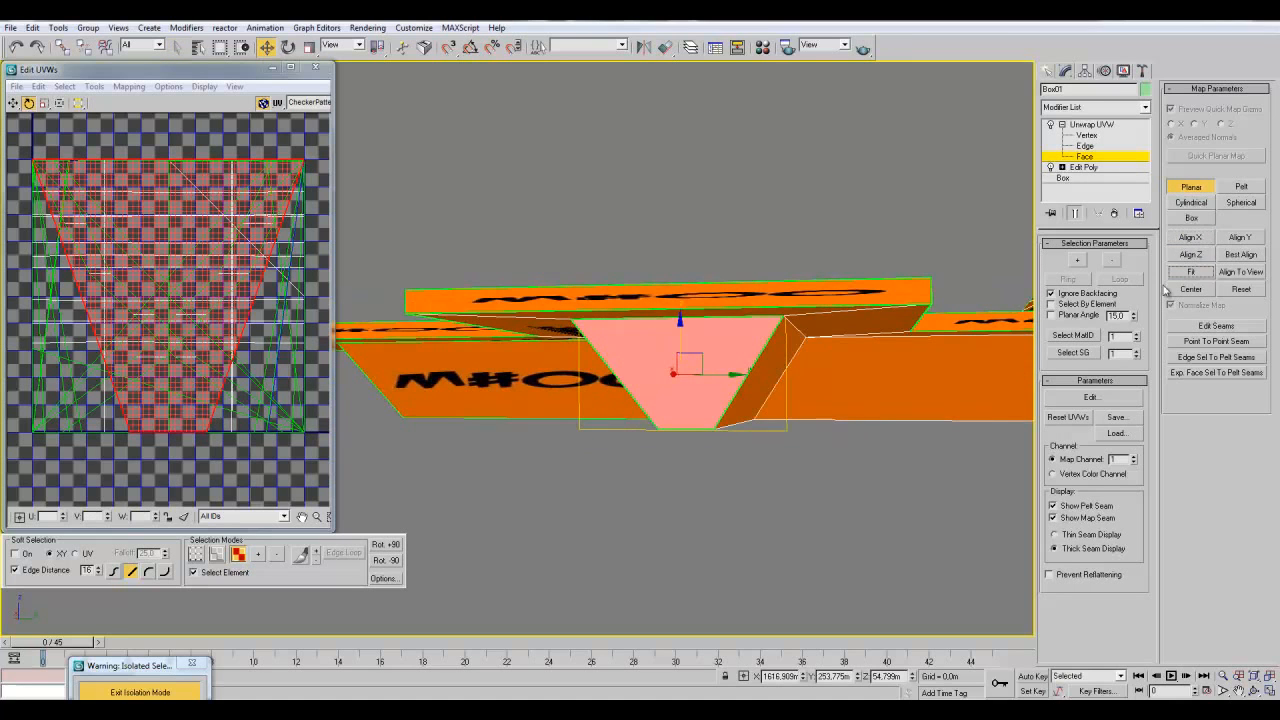
middle_click_drag(842, 440, 928, 416)
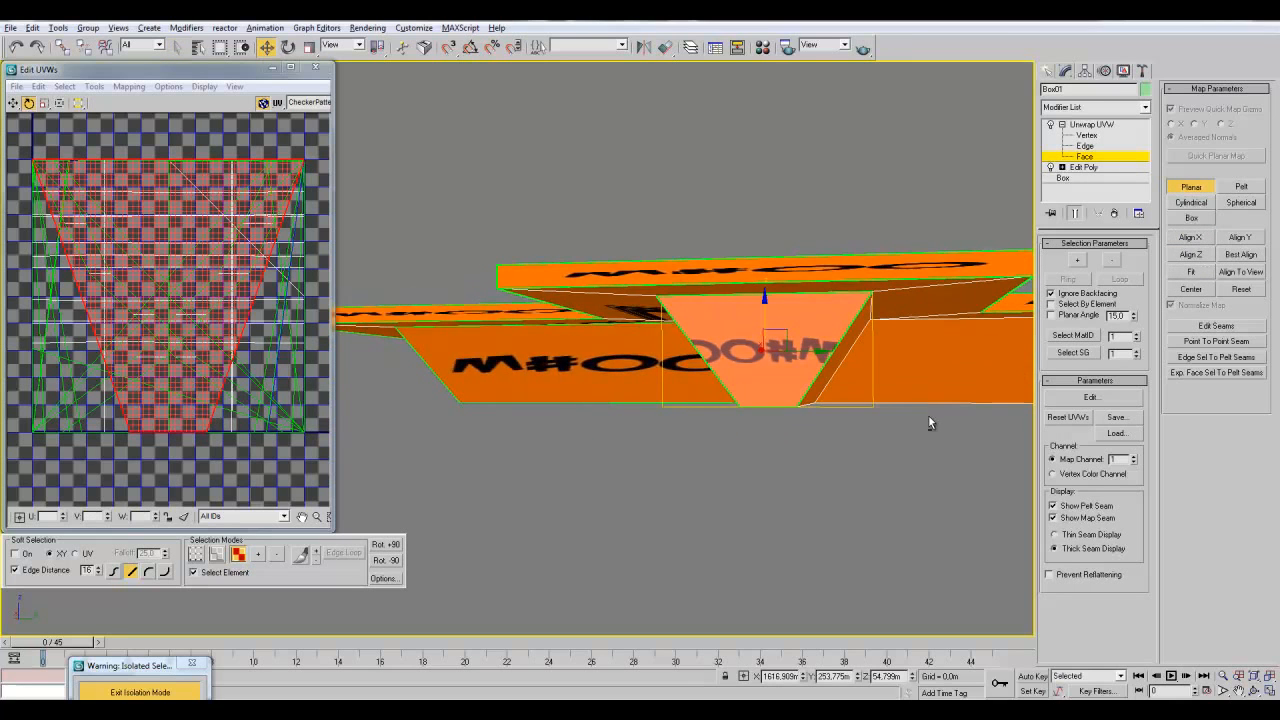
- Flip the trapezoidal end face's UVs horizontally, check the lettering on it, and finish its planar mapping
right_click(205, 303)
left_click(240, 357)
middle_click_drag(676, 405, 796, 411)
middle_click_drag(889, 433, 808, 440, "alt")
middle_click_drag(560, 444, 716, 446)
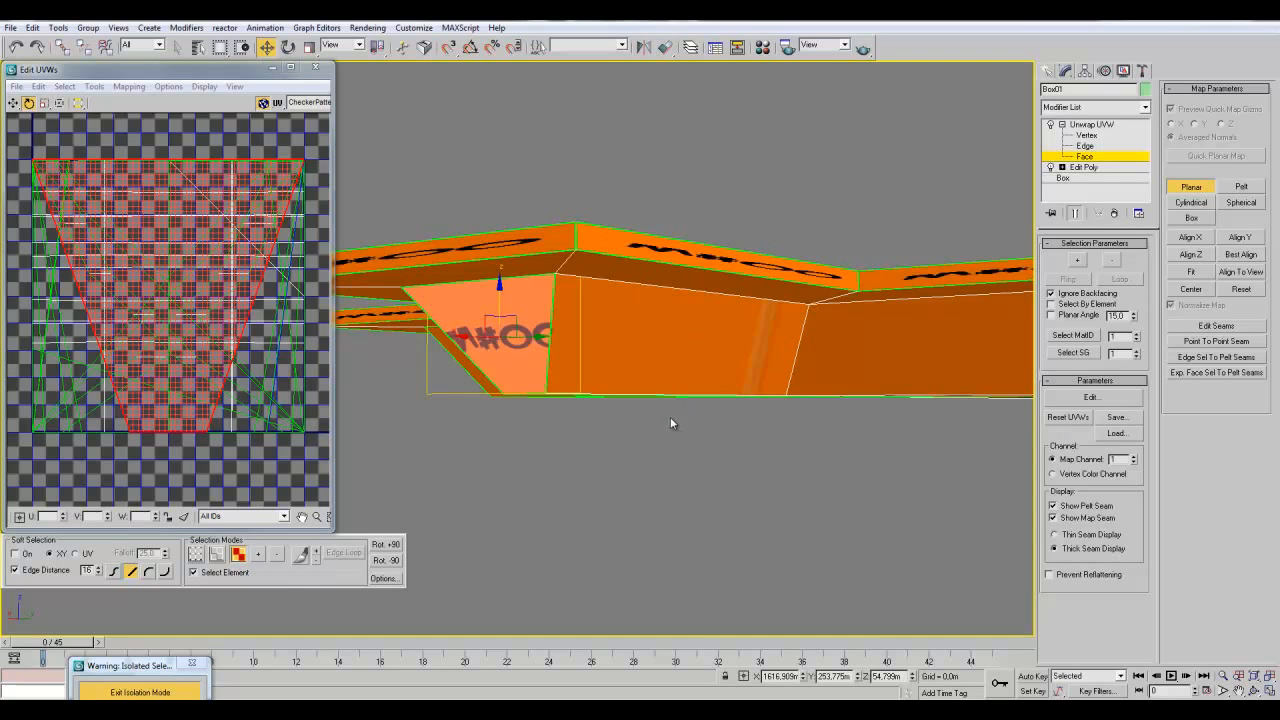
middle_click_drag(678, 427, 797, 438, "alt")
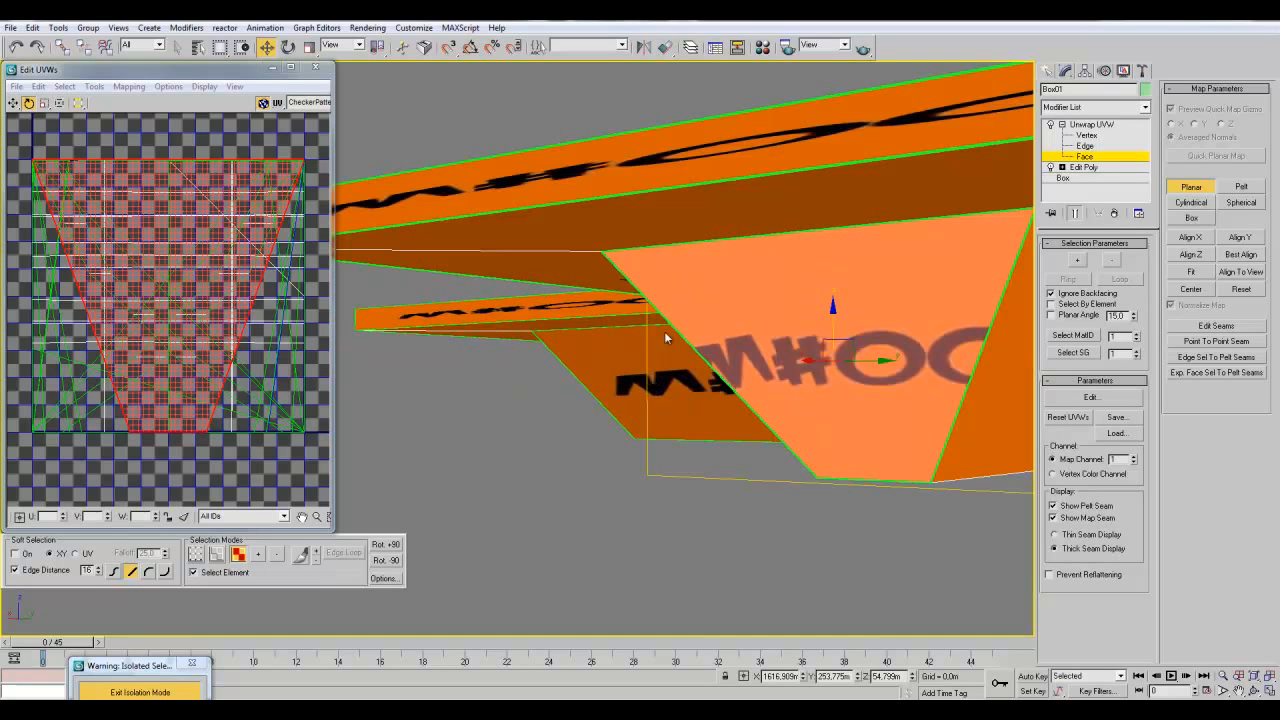
middle_click_drag(684, 440, 697, 420, "alt")
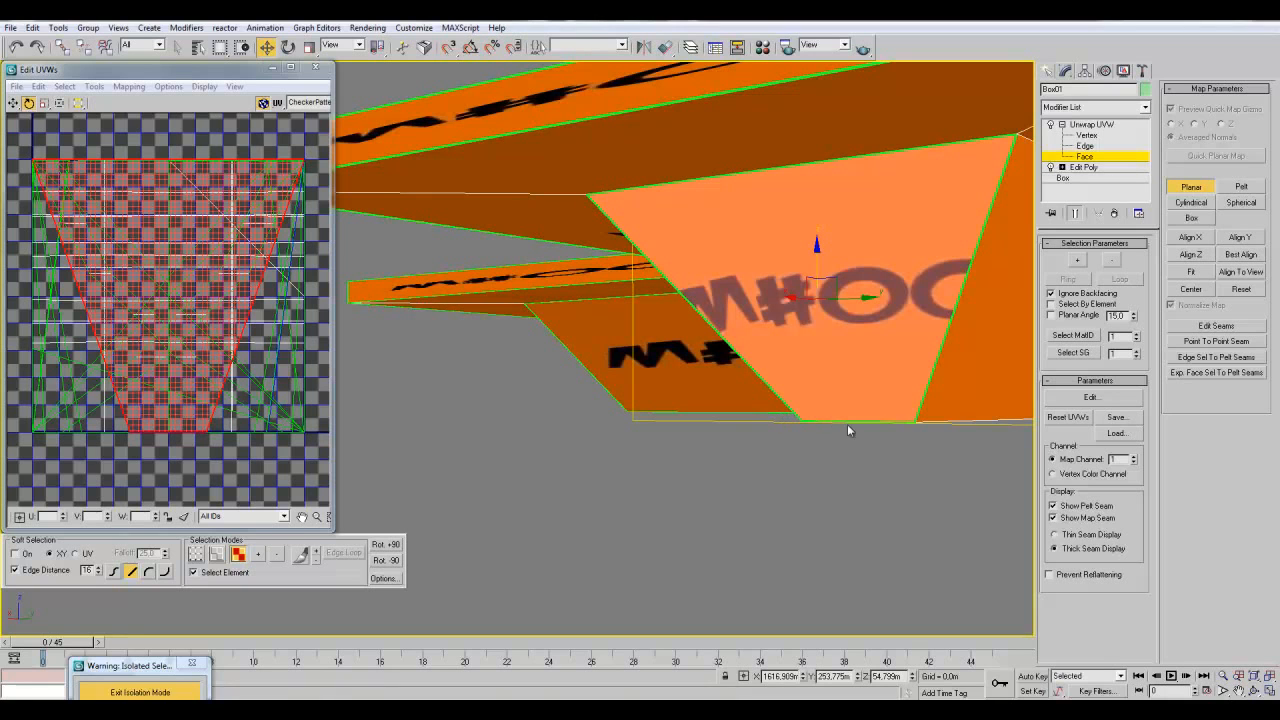
middle_click_drag(868, 352, 682, 358)
scroll(771, 417, "down", 3)
left_click(1199, 187)
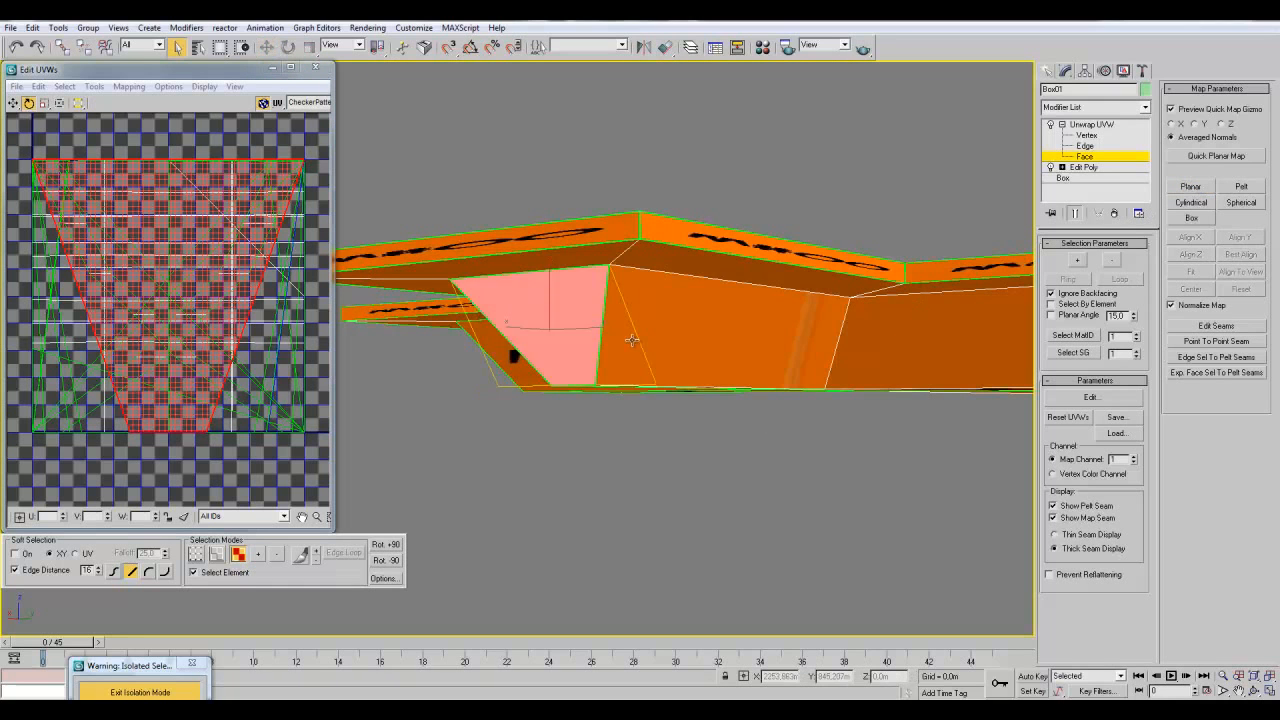
- Planar-map the base side face next to the trapezoidal end using Align Y, and flip its UVs horizontally
left_click(634, 335)
left_click(1194, 188)
left_click(1240, 237)
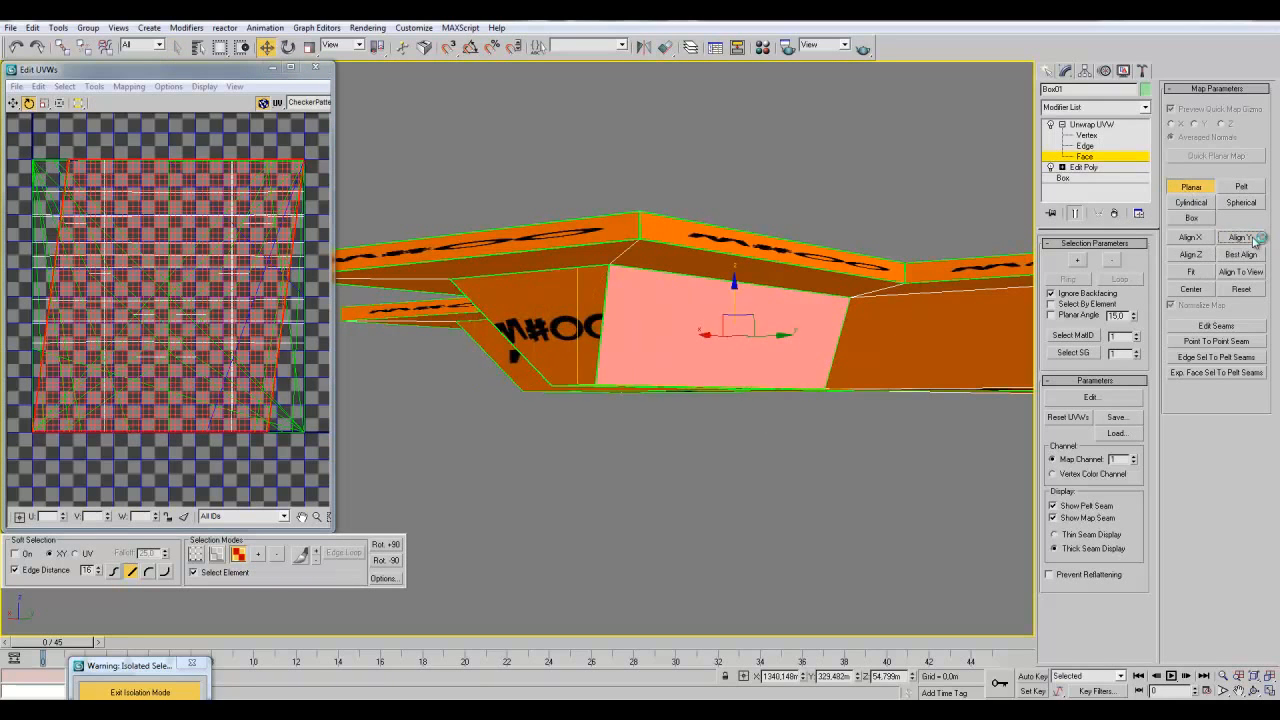
middle_click_drag(868, 396, 628, 416)
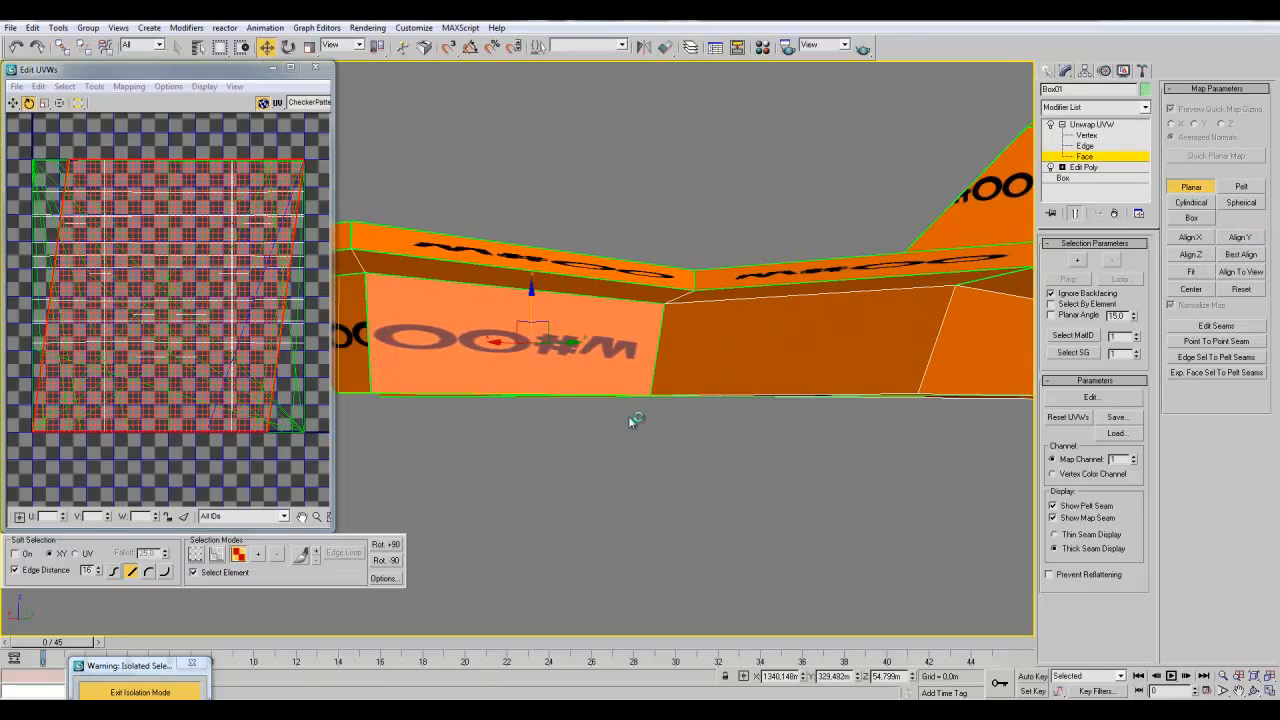
right_click(179, 323)
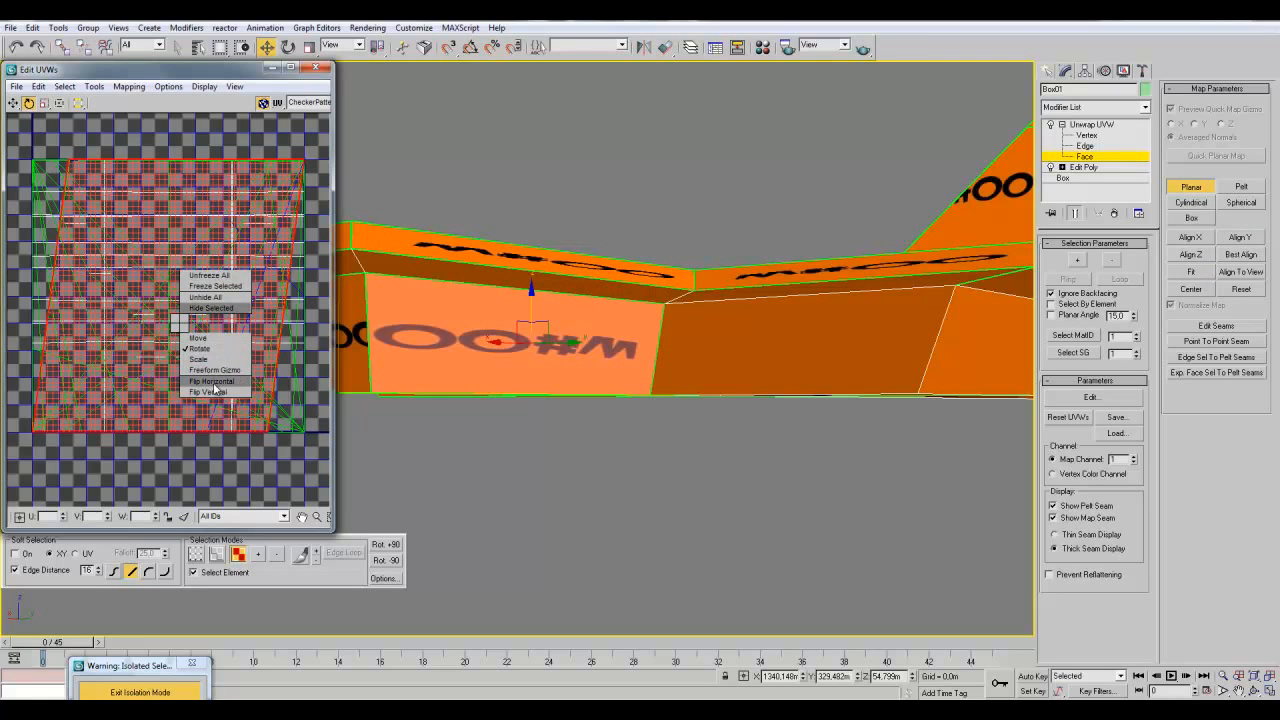
left_click(211, 381)
mouse_move(514, 426)
middle_mouse_down()
mouse_move(627, 450)
mouse_move(502, 433)
middle_mouse_up()
left_click(1198, 188)
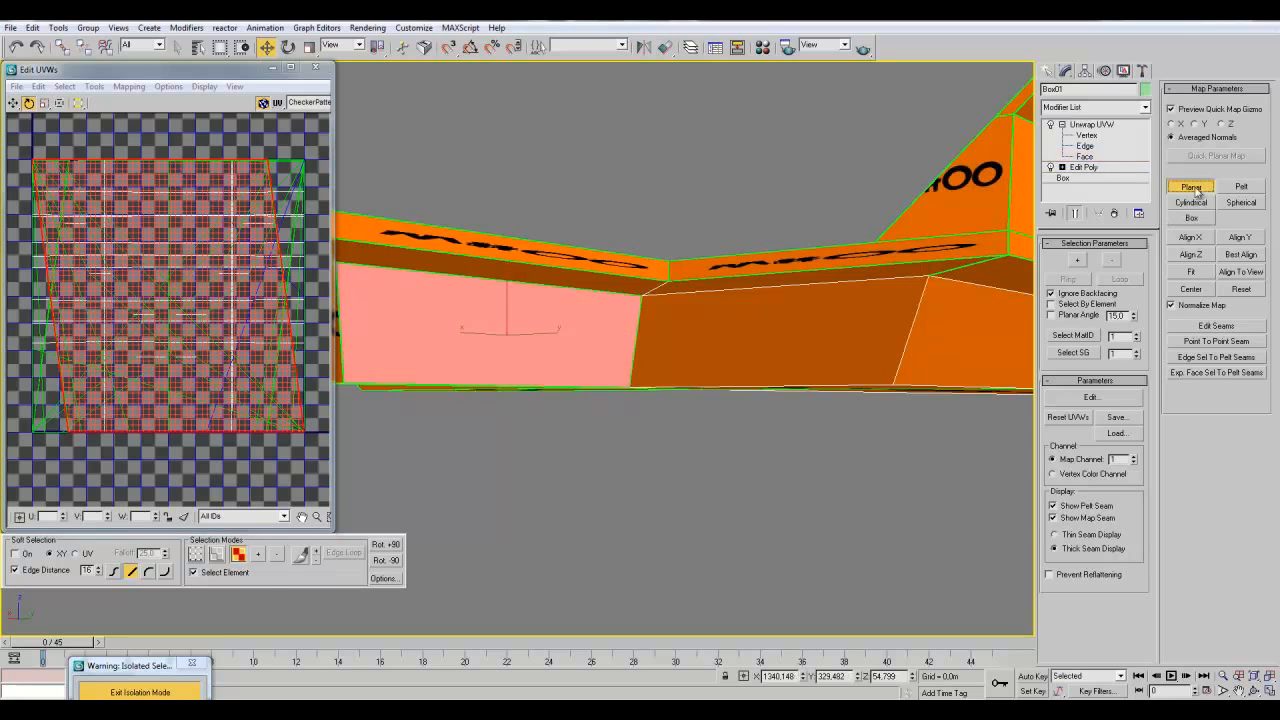
- Planar-map the dark base side face around the corner using Align X and Fit, and flip its UVs horizontally
left_click(851, 307)
left_click(1194, 189)
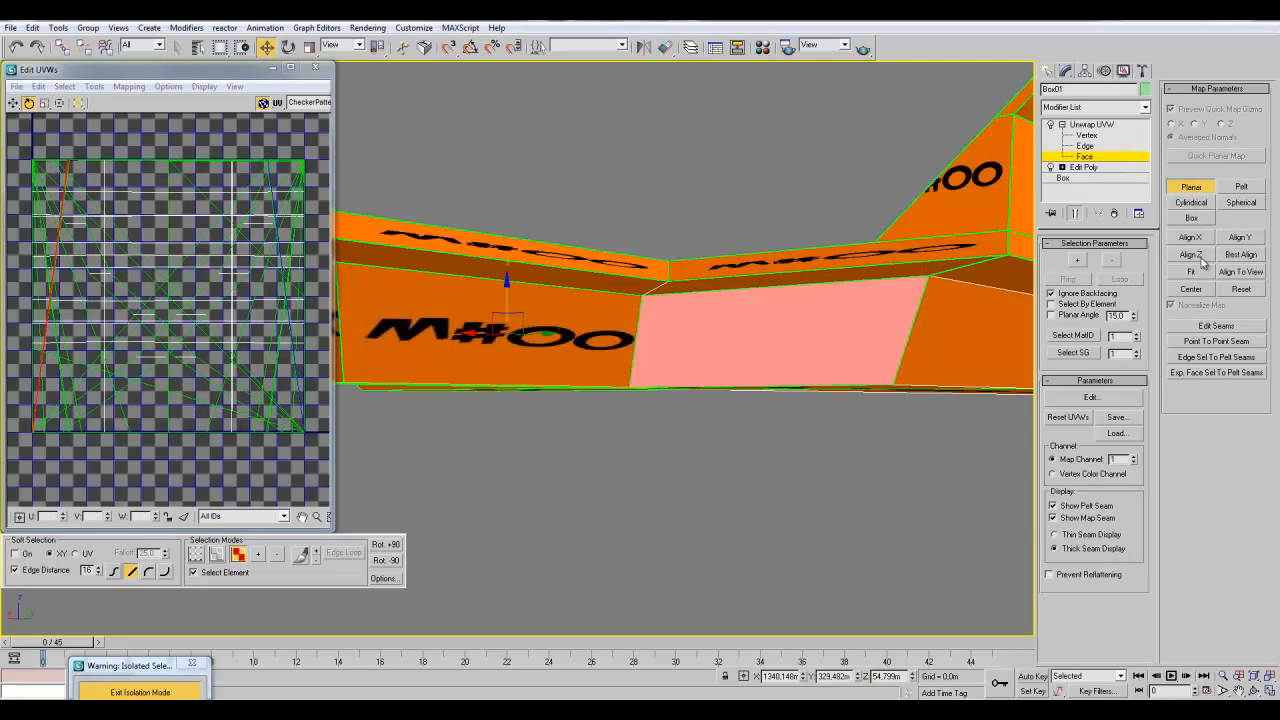
left_click(1240, 254)
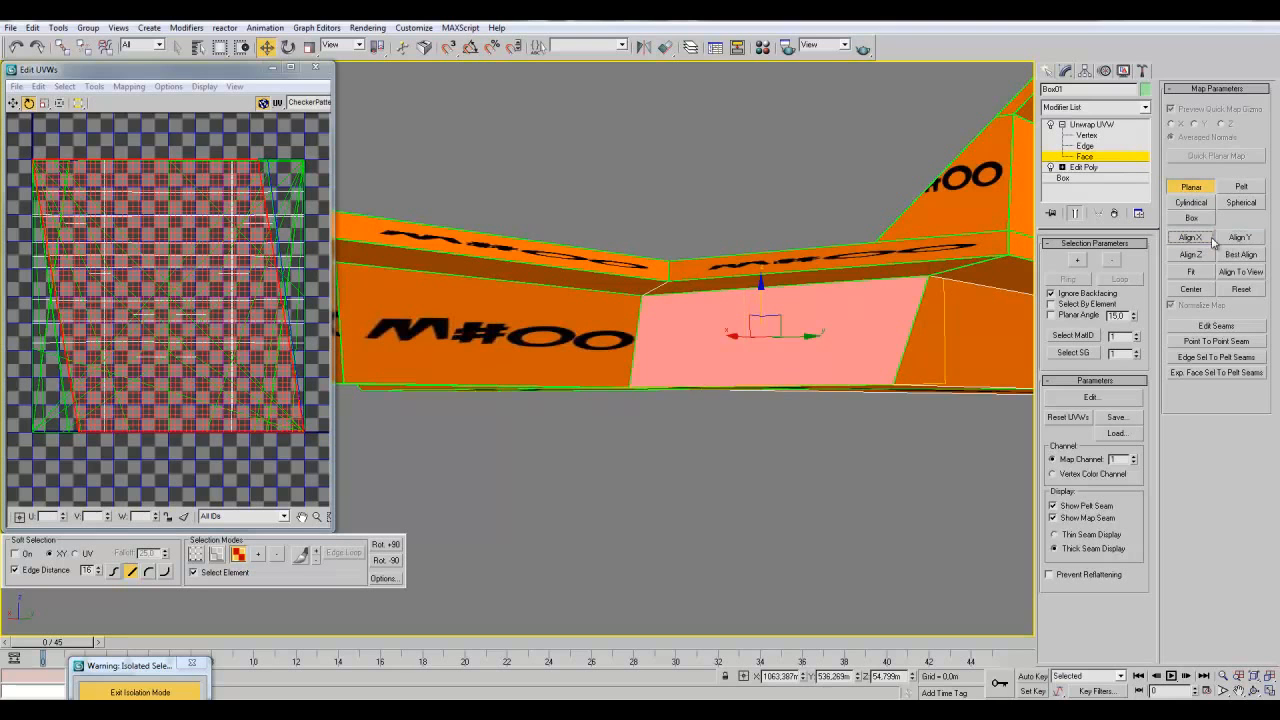
left_click(1203, 279)
right_click(218, 305)
left_click(262, 369)
middle_click_drag(716, 409, 826, 413)
middle_click_drag(722, 452, 885, 508)
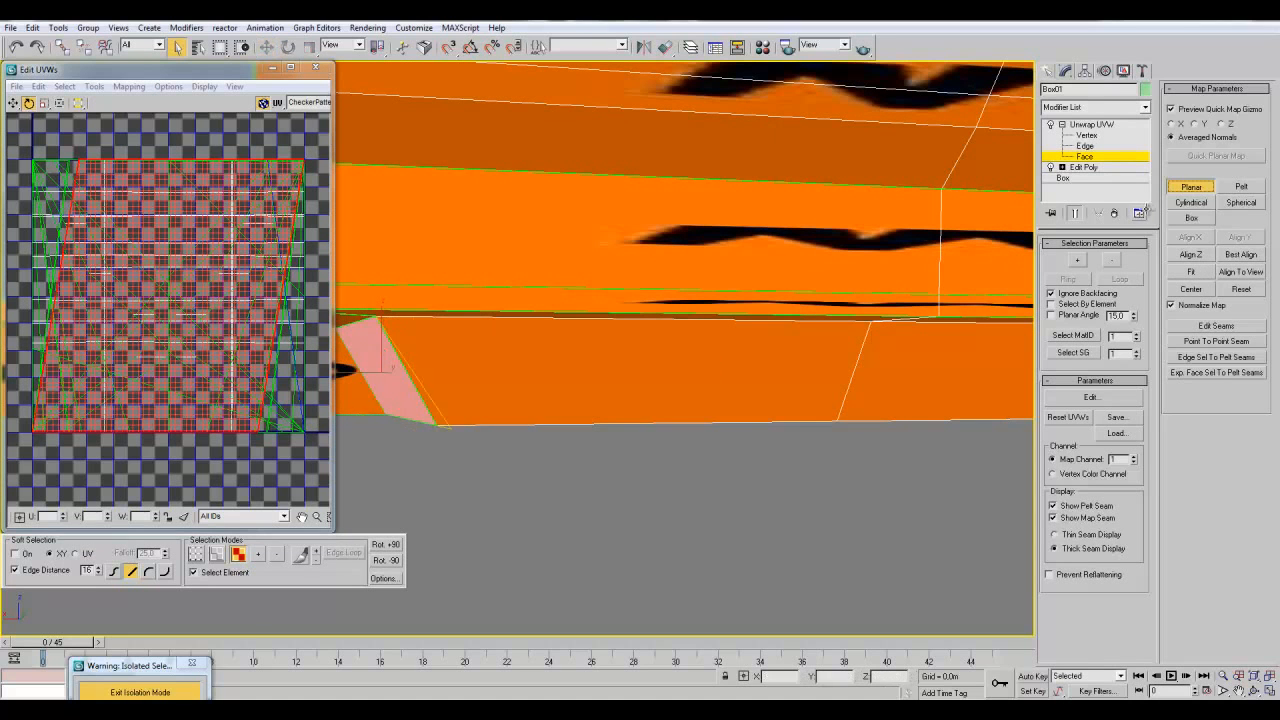
left_click(1190, 187)
- Planar-map the wider lower base face beside that corner face using Align Y and Fit, and flip its UVs horizontally
left_click(858, 377)
left_click(1191, 187)
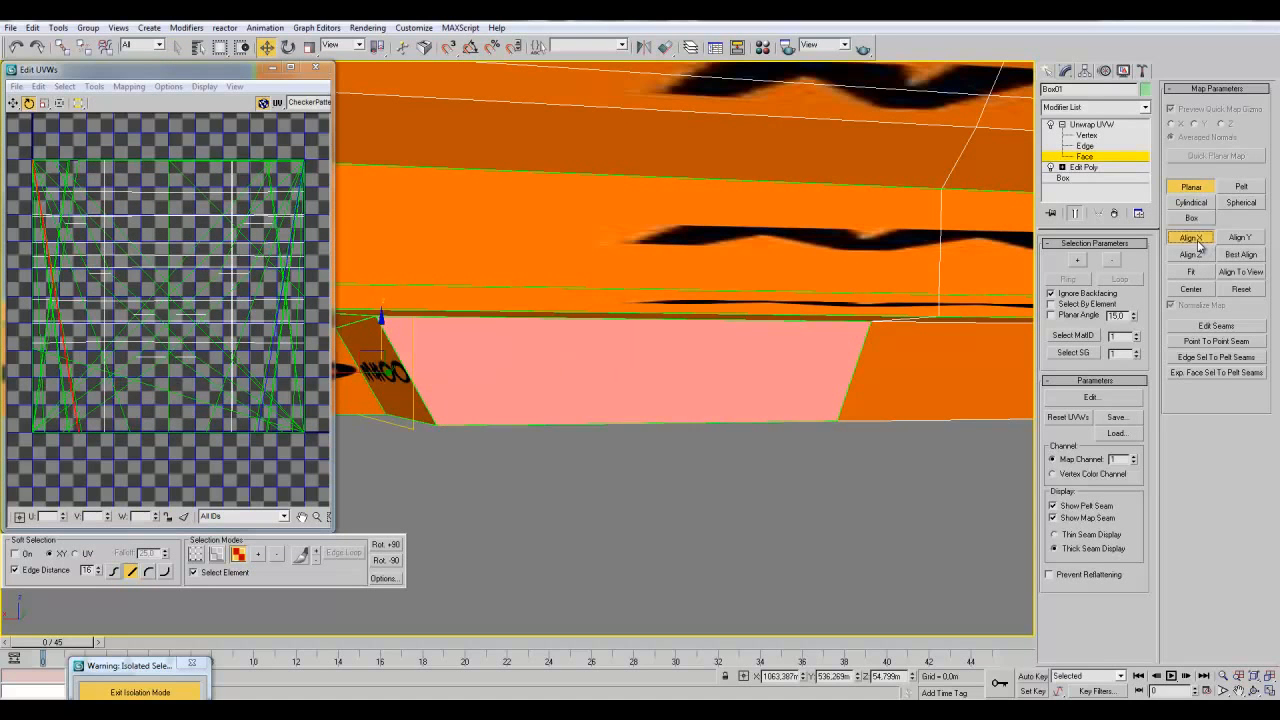
left_click(1236, 240)
left_click(1205, 273)
middle_click_drag(720, 524, 777, 486)
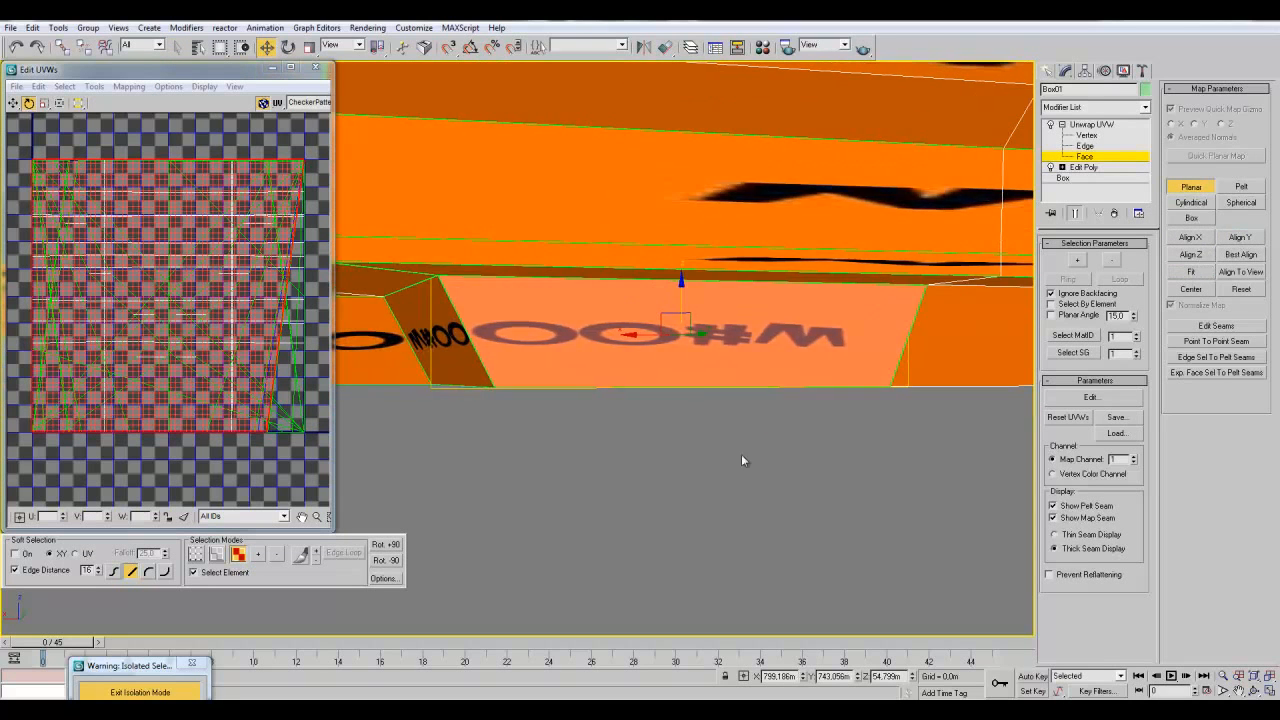
right_click(136, 260)
left_click(170, 314)
middle_click_drag(900, 474, 575, 470)
left_click(1192, 187)
- Planar-map the long striped base face using Align Y and Fit, and flip its UVs horizontally
left_click(1192, 187)
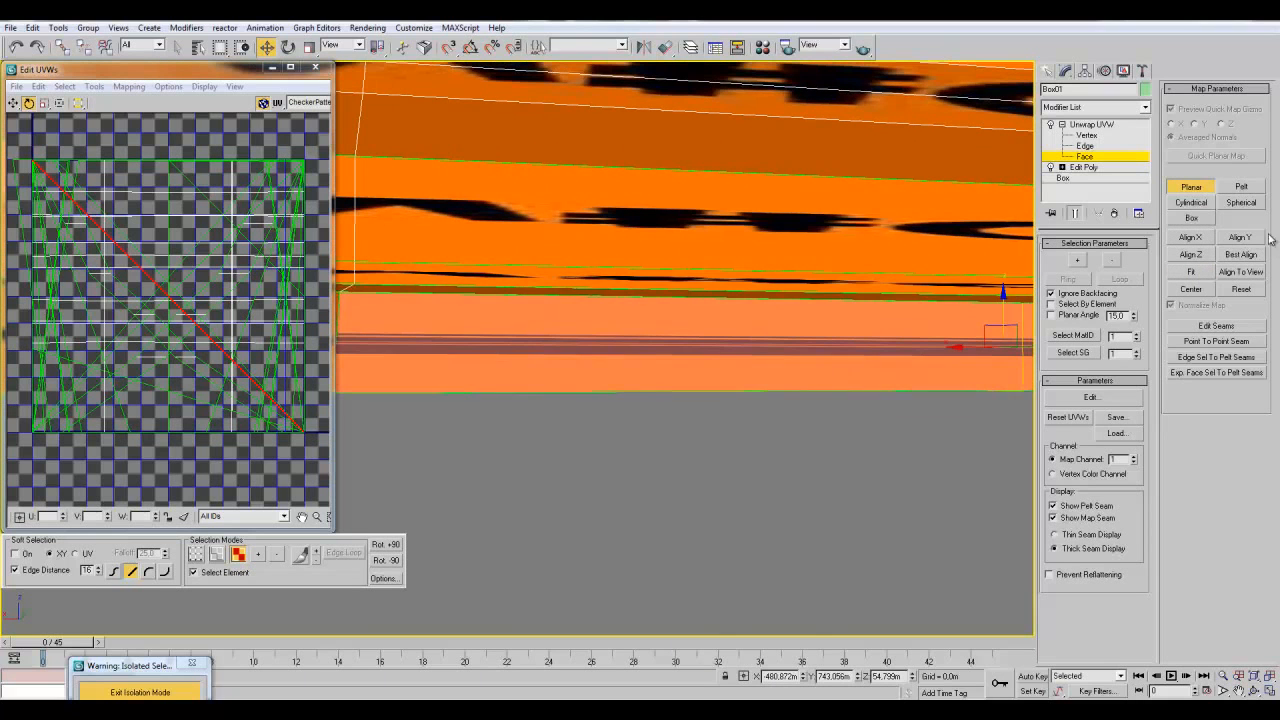
left_click(1261, 235)
scroll(792, 384, "down", 3)
left_click(1257, 238)
left_click(1197, 272)
middle_click_drag(842, 509, 876, 496)
left_click(183, 296)
right_click(183, 296)
left_click(213, 346)
- Planar-map the tapered, unlettered side face at the end of the lower base
middle_click_drag(876, 424, 720, 423, "alt")
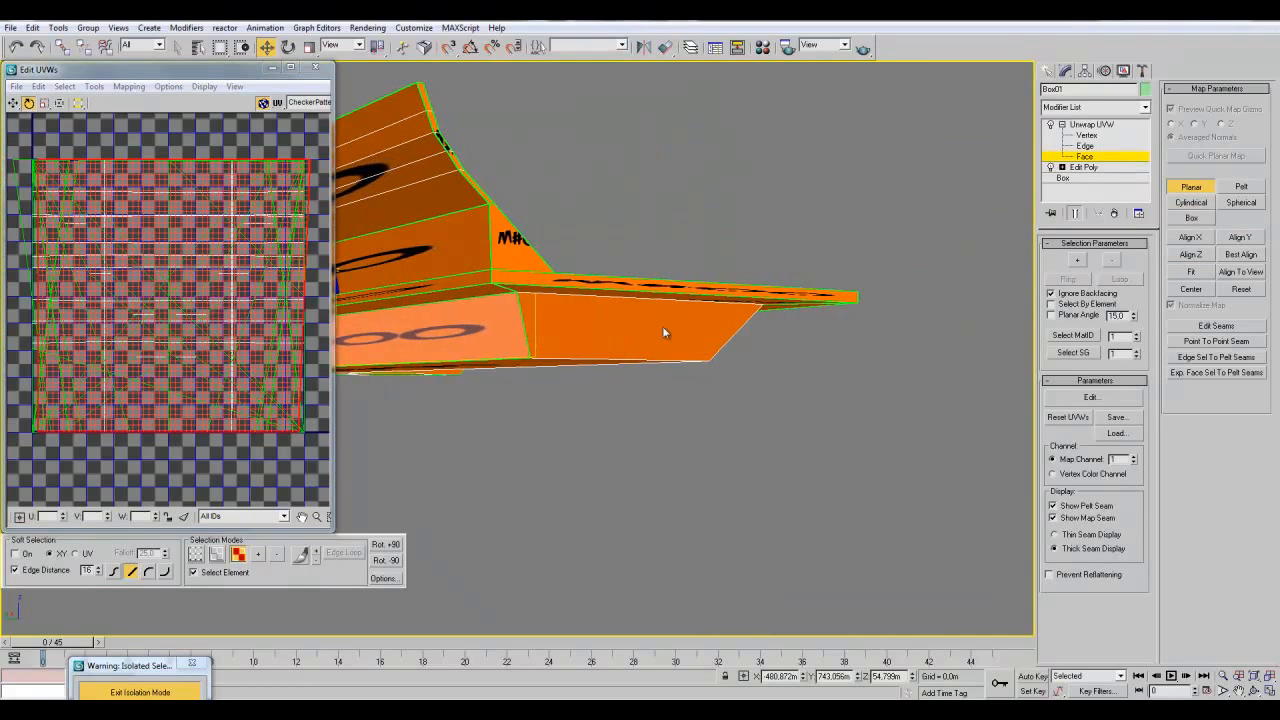
left_click(1189, 188)
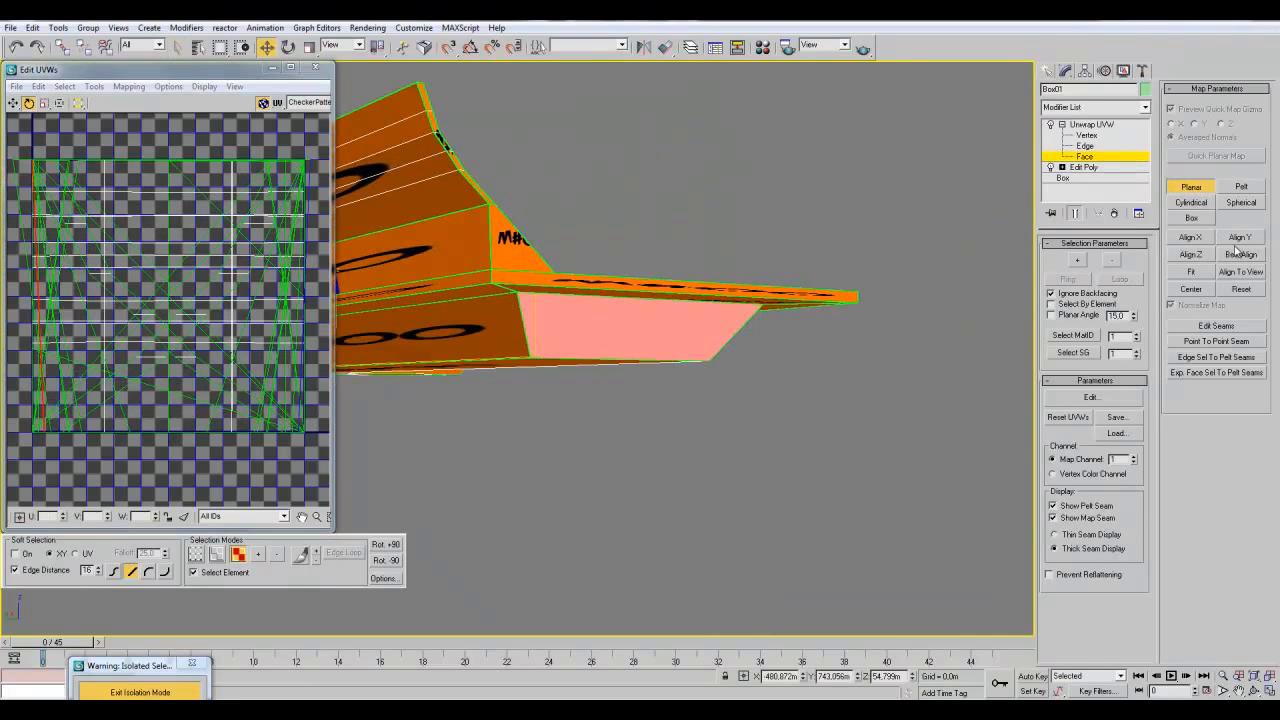
middle_click_drag(921, 317, 880, 352, "alt")
left_click(1191, 188)
- Planar-map the adjoining long, narrow side face of the base and fit the mapping to it
left_click(637, 278)
left_click(1191, 188)
left_click(1187, 278)
middle_click_drag(985, 299, 935, 303, "alt")
left_click(1190, 188)
- Select all the flat bottom faces of the base together and planar-map them as one group using Fit
middle_click_drag(900, 440, 713, 425, "alt")
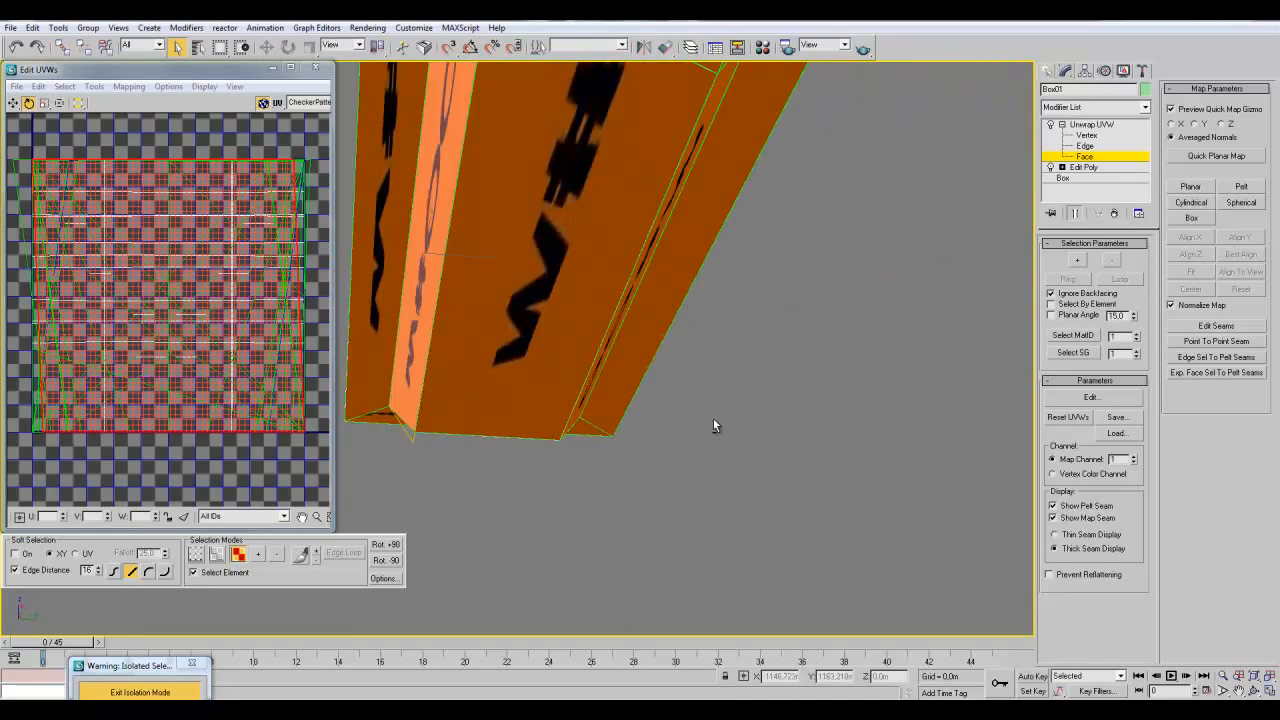
left_click(544, 313)
middle_click_drag(544, 313, 518, 352, "alt")
scroll(772, 348, "down", 2)
left_click(518, 352)
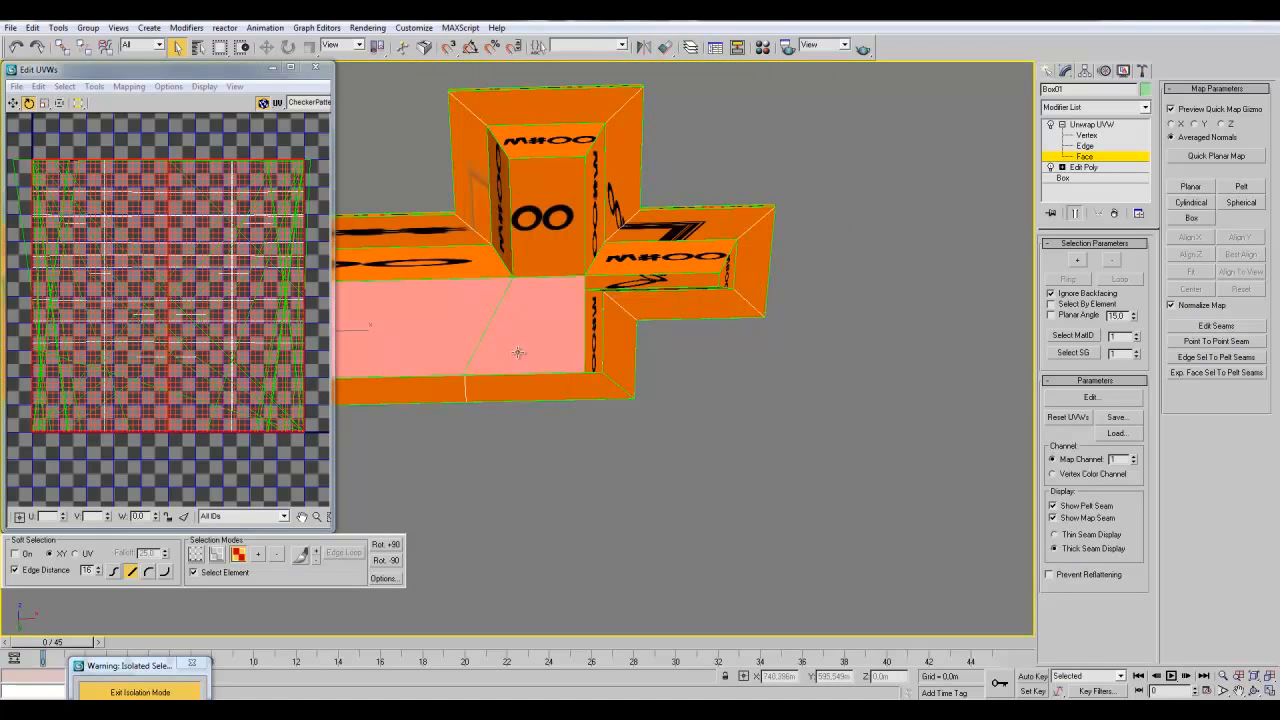
left_click(558, 246, "ctrl")
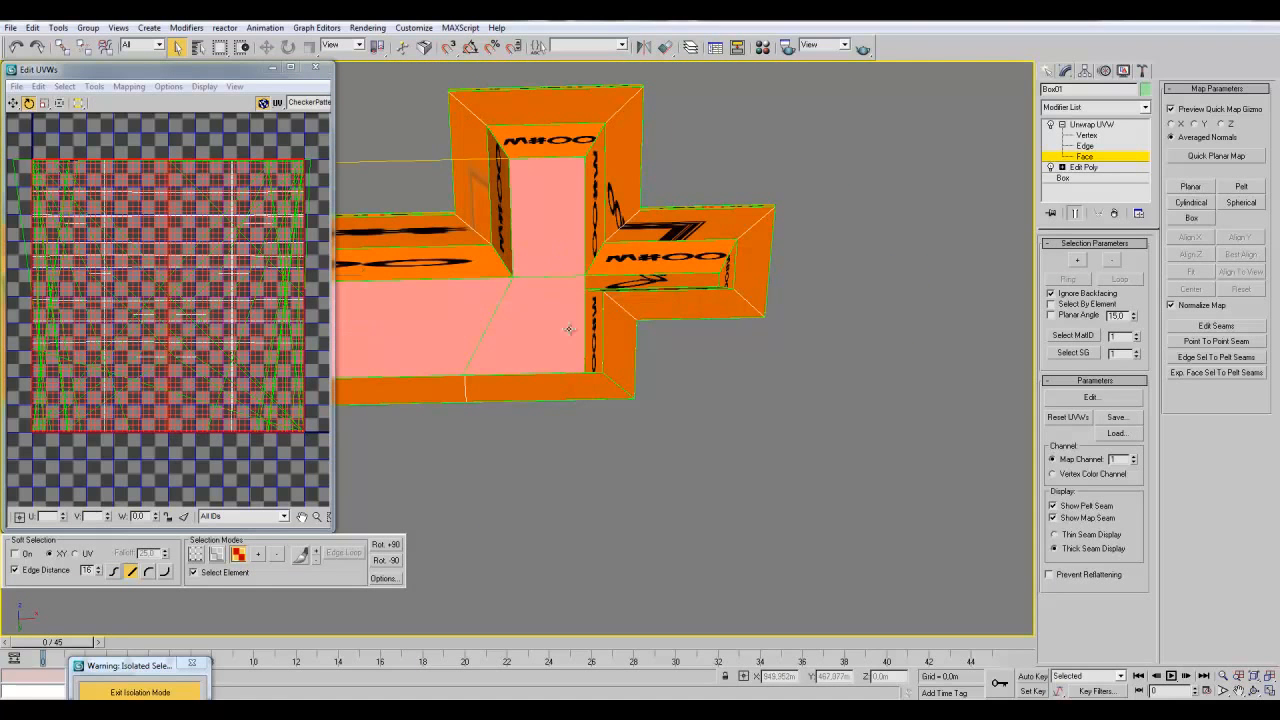
middle_click_drag(610, 287, 984, 318, "alt")
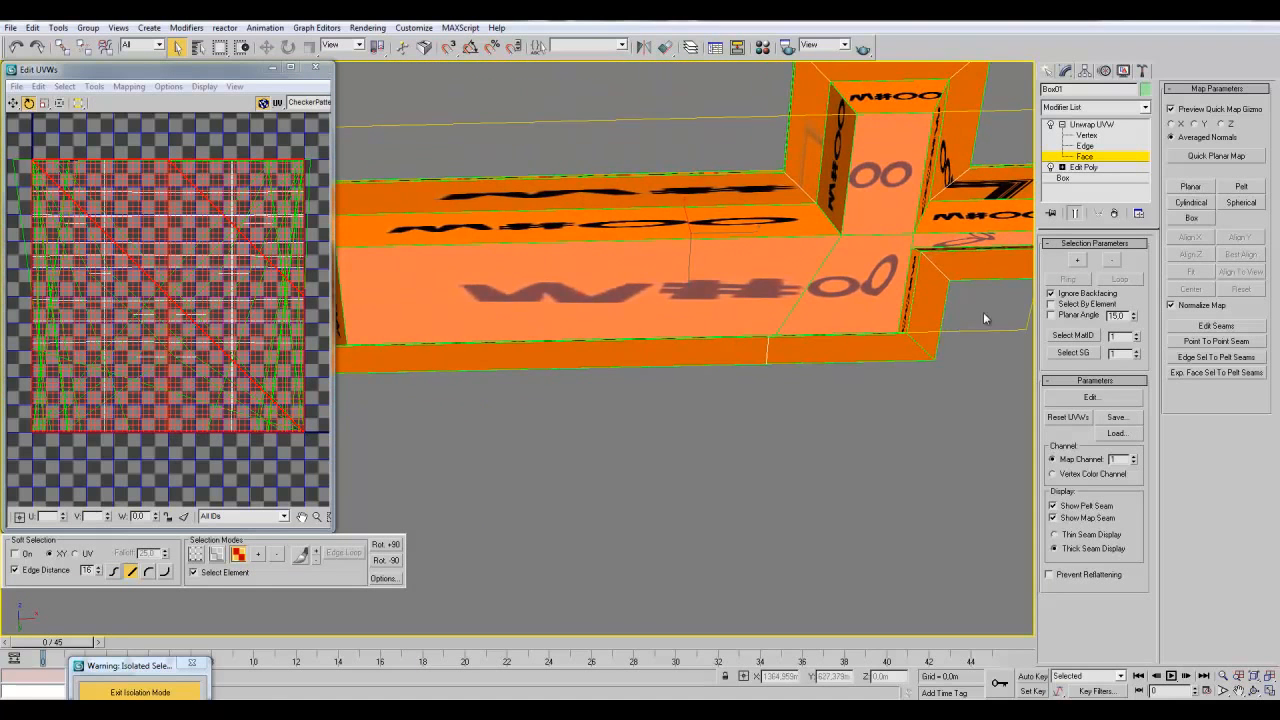
left_click(1189, 187)
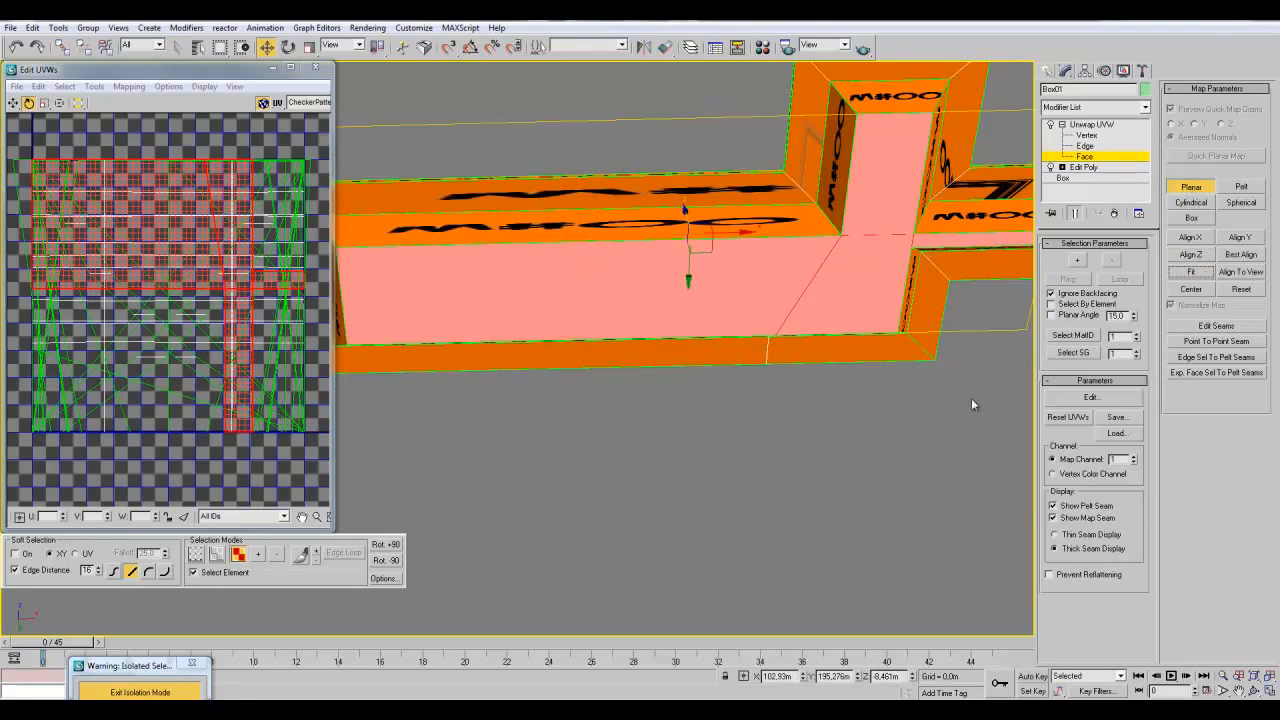
left_click(1189, 190)
- Planar-map the underside overhang face on the projecting section's side using Align Z and Fit
middle_click_drag(908, 363, 431, 398, "alt")
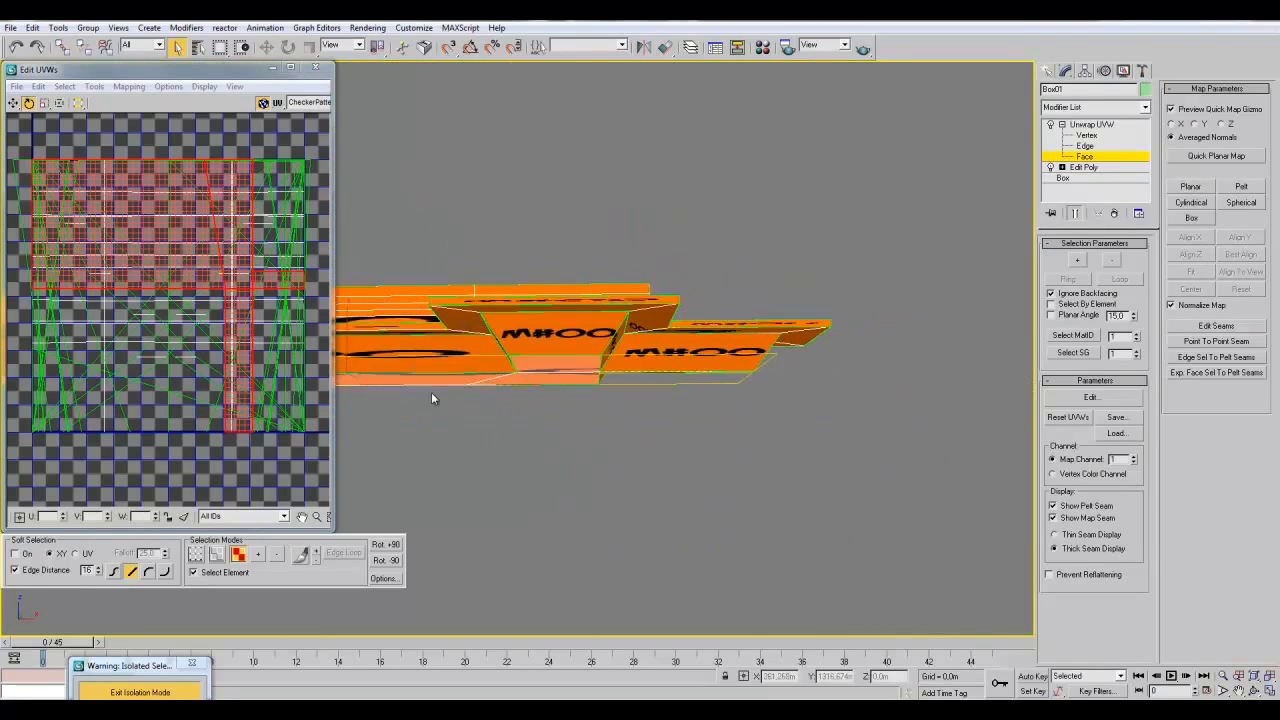
middle_click_drag(475, 453, 760, 429, "alt")
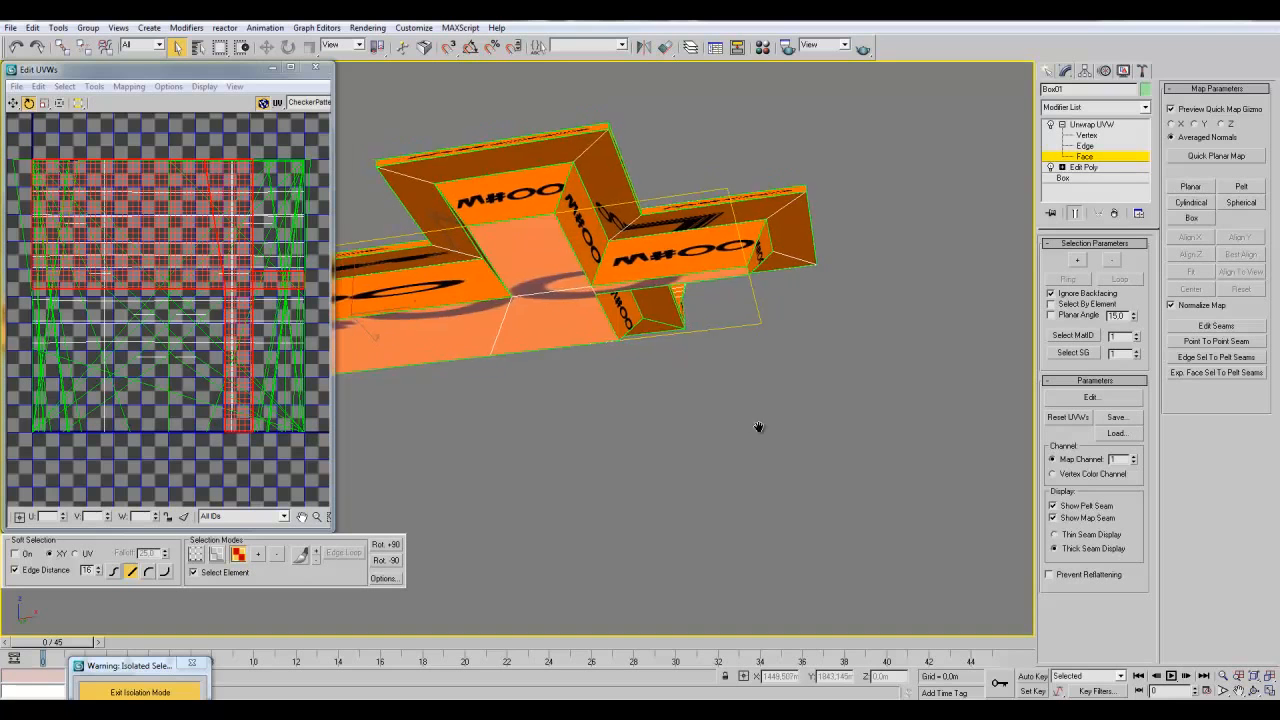
left_click(631, 210)
left_click(1191, 186)
middle_click_drag(930, 400, 790, 300, "alt")
middle_click_drag(850, 330, 800, 350, "alt")
left_click(1193, 254)
left_click(1194, 271)
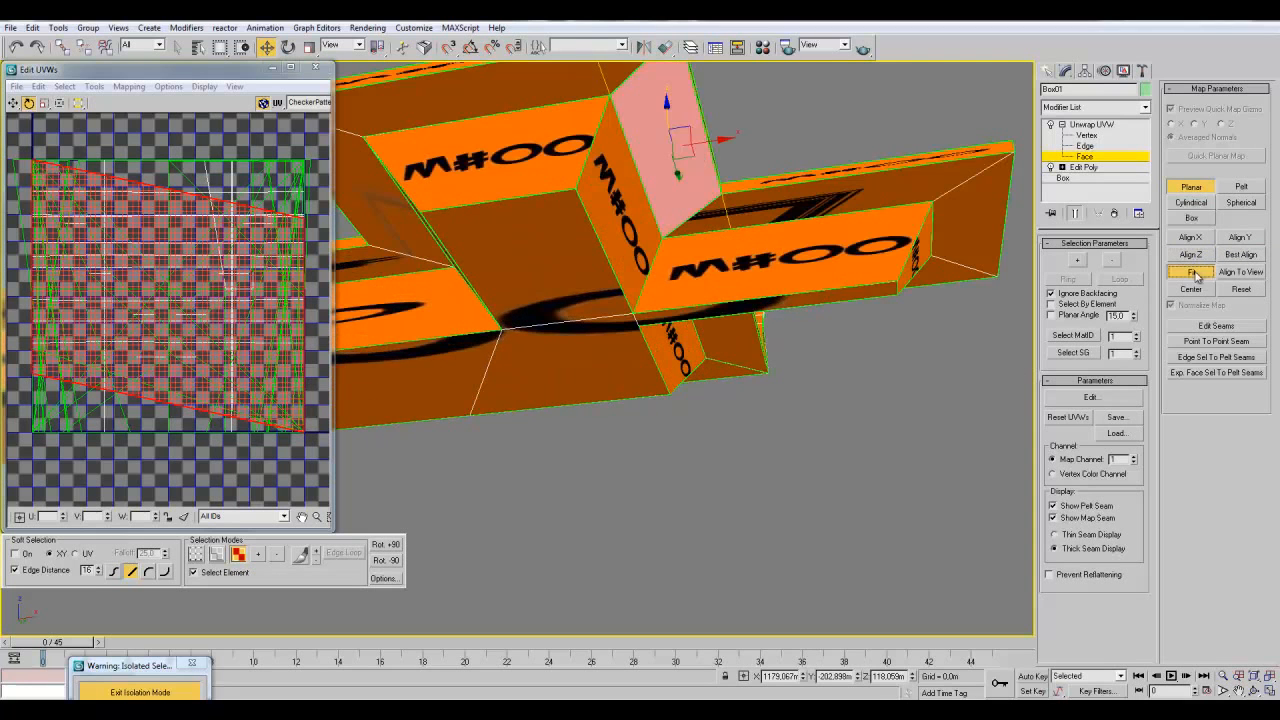
middle_click_drag(900, 350, 866, 402, "alt")
left_click(1205, 186)
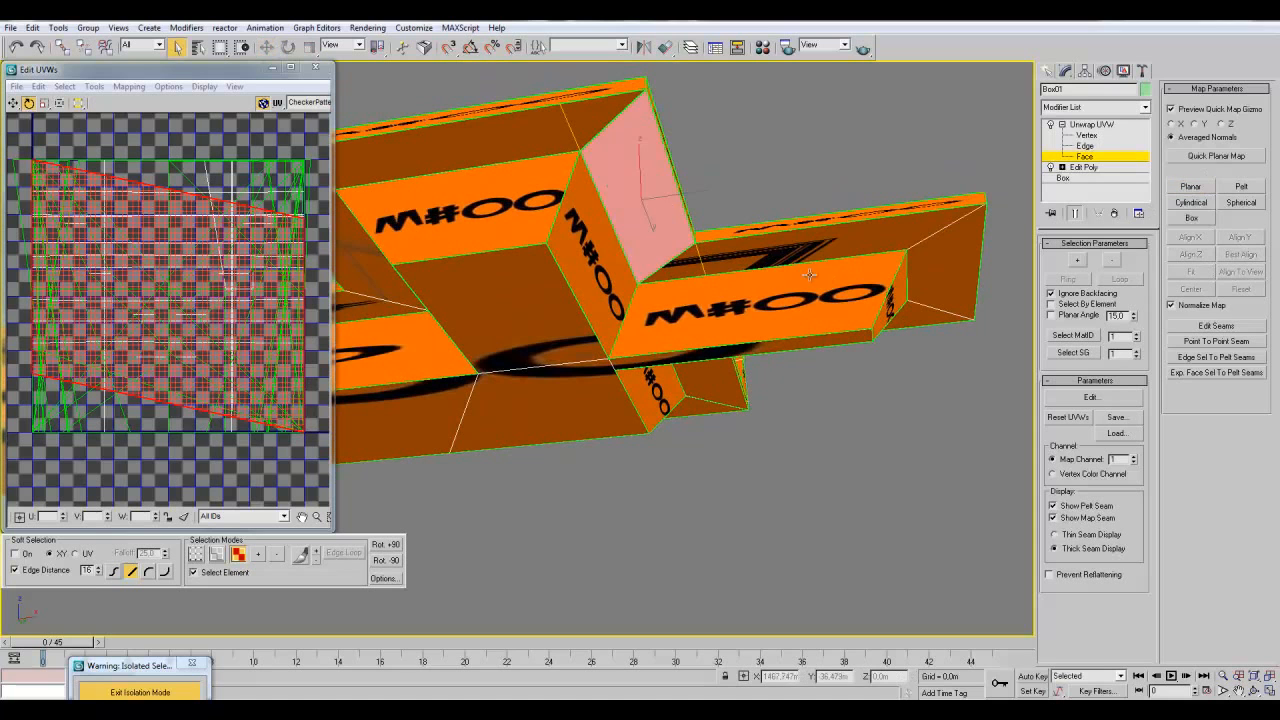
- Planar-map the short arm's long underside overhang strip and its end overhang face using Align Z and Fit
left_click(697, 268)
left_click(1191, 186)
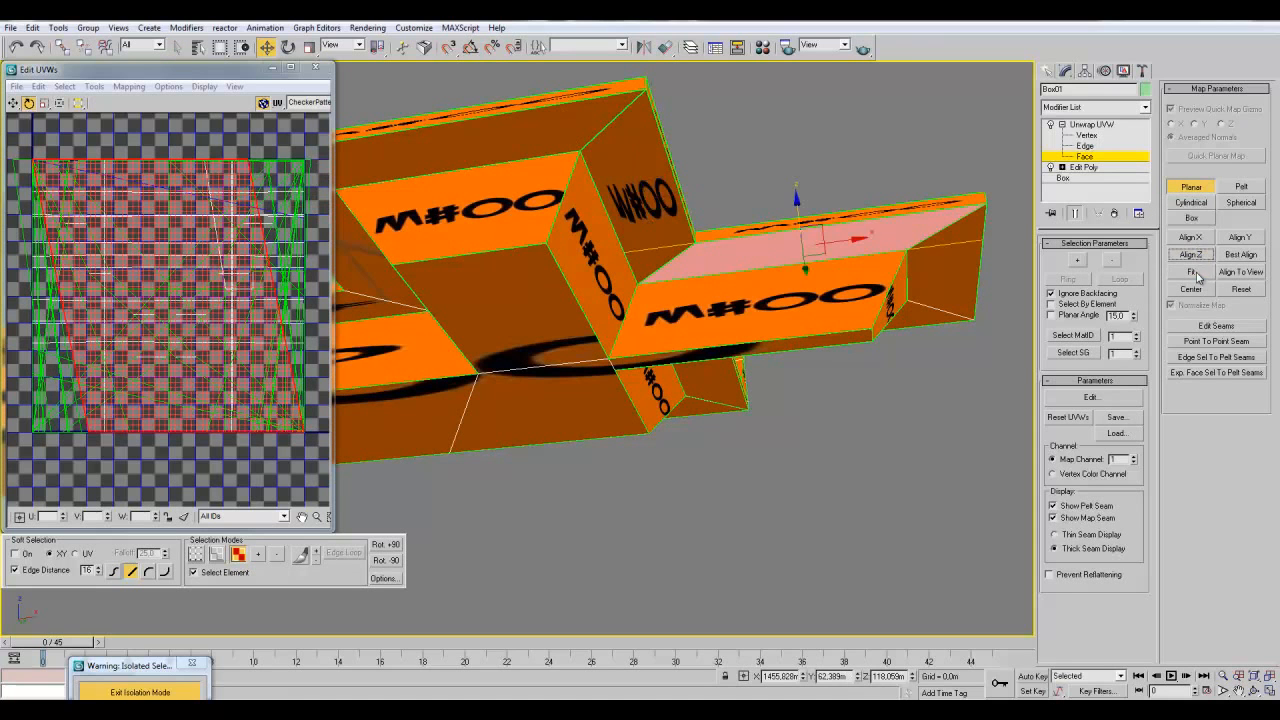
middle_click_drag(920, 340, 852, 341, "alt")
right_click(852, 341)
left_click(870, 249)
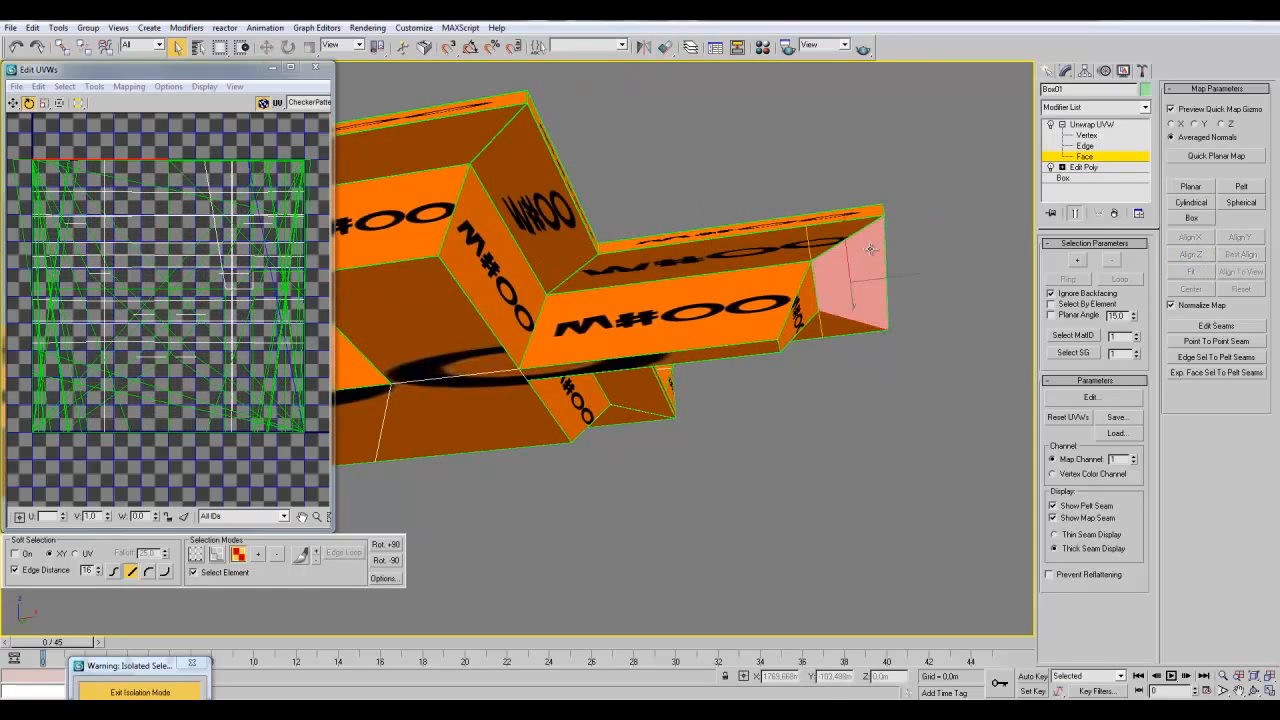
left_click(1190, 185)
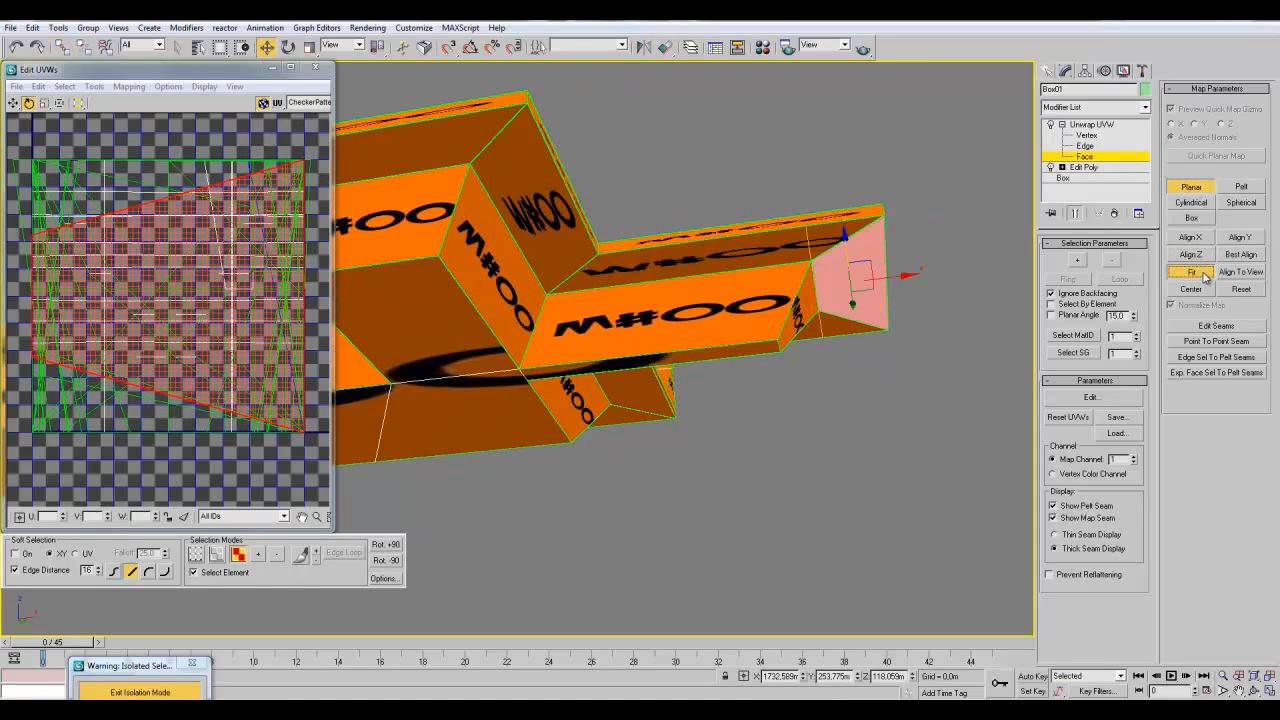
left_click(1197, 189)
- Planar-map the next underside overhang face around the short arm using Align Z and Fit
middle_click_drag(932, 364, 960, 367, "alt")
left_click(555, 325)
left_click(1191, 187)
left_click(1190, 257)
left_click(1191, 272)
left_click(1196, 188)
- Planar-map the unlettered overhang face adjoining the short arm's corner using Align Z and Fit
left_click(677, 231)
left_click(590, 360)
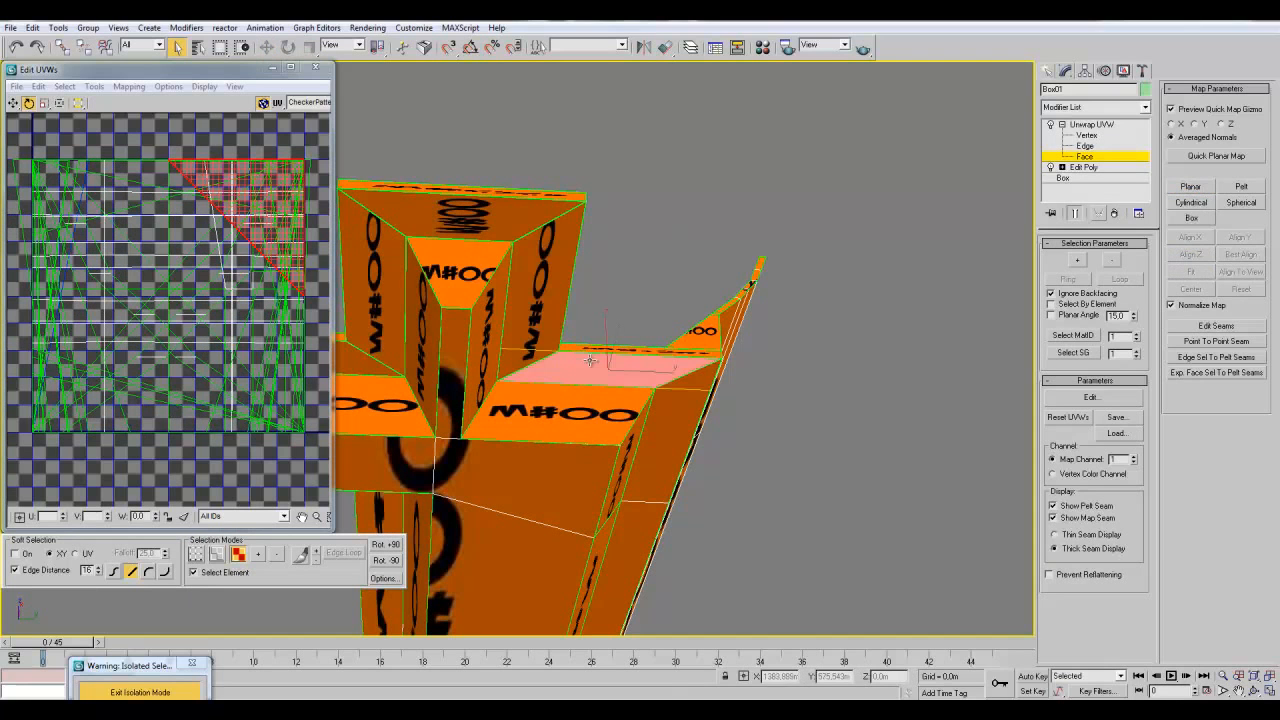
left_click(1197, 189)
left_click(1199, 256)
left_click(1194, 271)
left_click(1200, 188)
- Planar-map the shorter segment of the back overhang strip using Align Z and Fit
middle_click_drag(955, 262, 500, 345, "alt")
left_click(455, 345)
left_click(1191, 187)
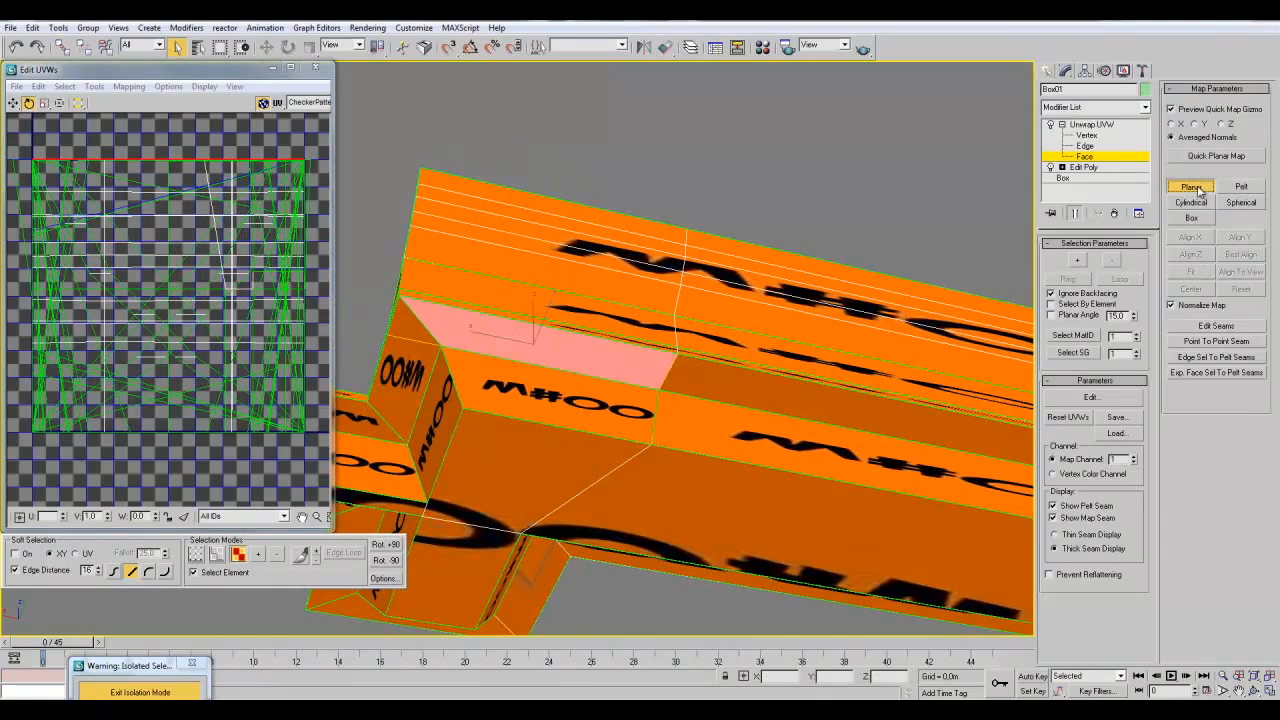
left_click(1190, 254)
left_click(1191, 272)
left_click(1195, 189)
- Planar-map the remaining long segment of the back overhang strip using Align Z
middle_click_drag(743, 325, 604, 325)
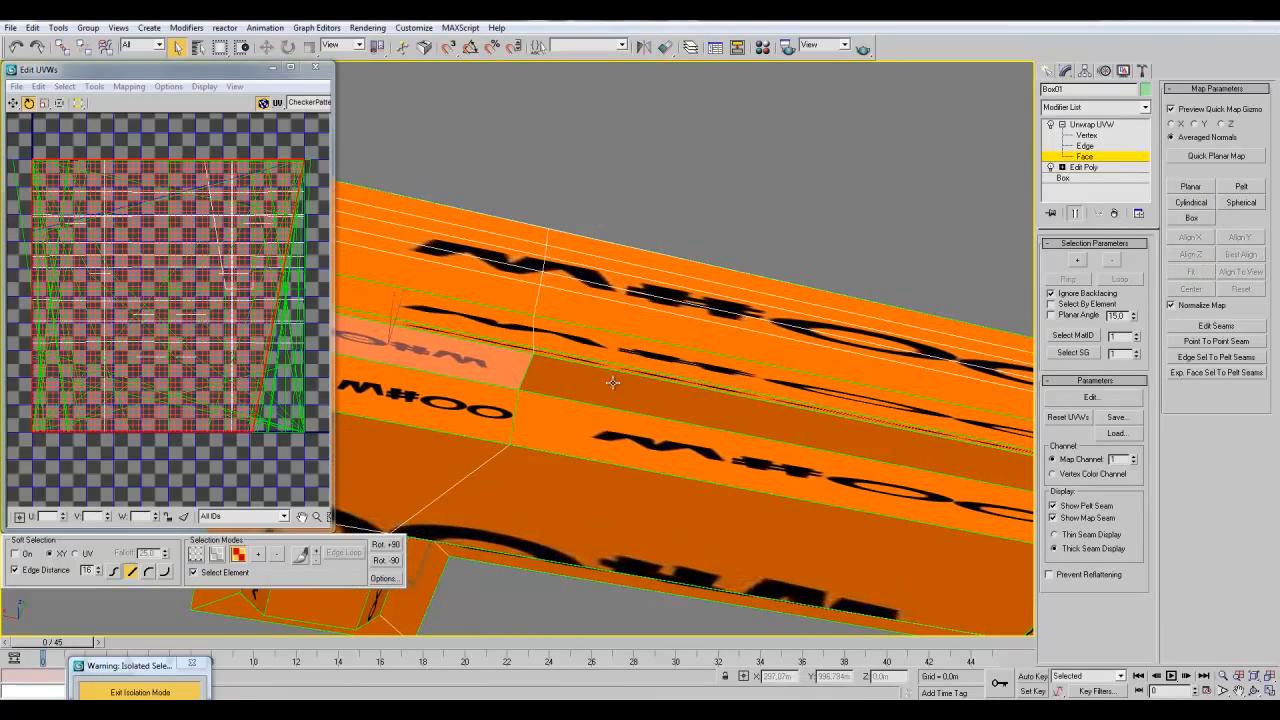
left_click(611, 380)
left_click(1191, 187)
left_click(1190, 254)
left_click(1195, 190)
- Planar-map the overhang face at the couch's far end using Align Z
middle_click_drag(917, 262, 600, 285, "alt")
left_click(781, 101)
left_click(1191, 187)
left_click(1205, 254)
middle_click_drag(1010, 226, 597, 245, "alt")
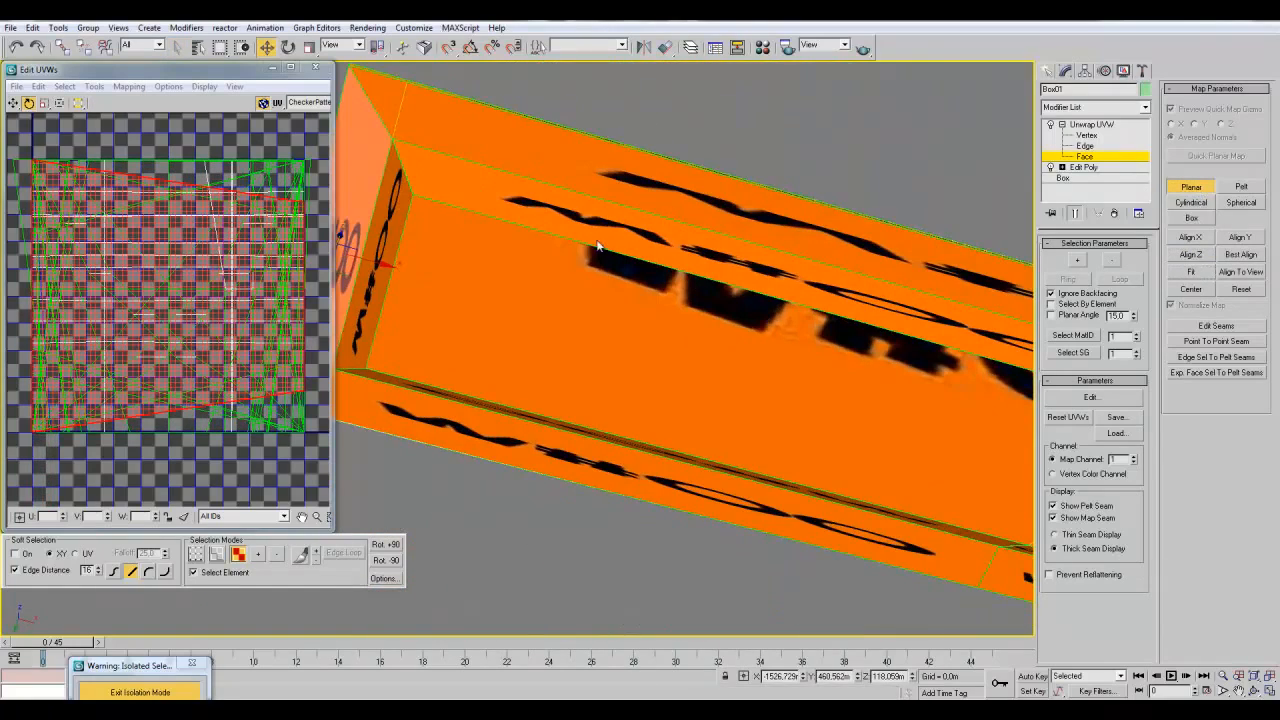
left_click(1202, 190)
- Planar-map the long front overhang strip using Align Z and Fit
left_click(929, 247)
left_click(1187, 190)
left_click(1193, 254)
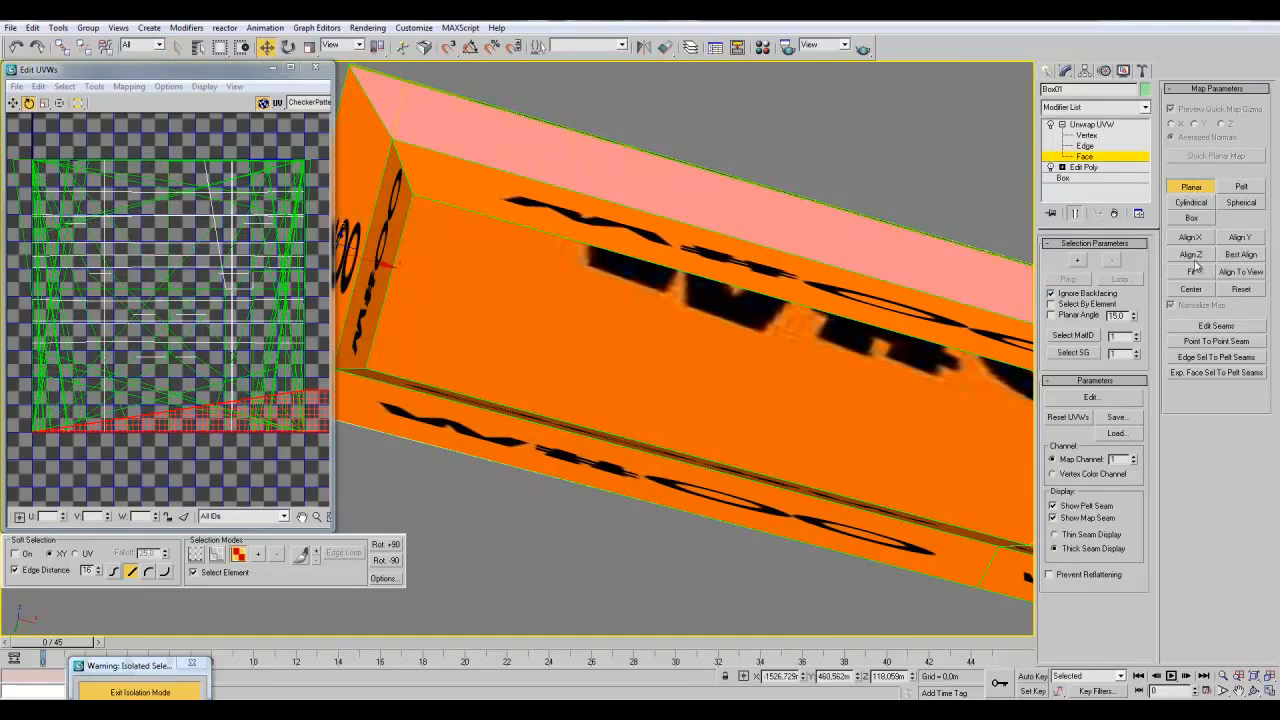
left_click(1195, 271)
middle_click_drag(1008, 257, 858, 231)
left_click(1191, 187)
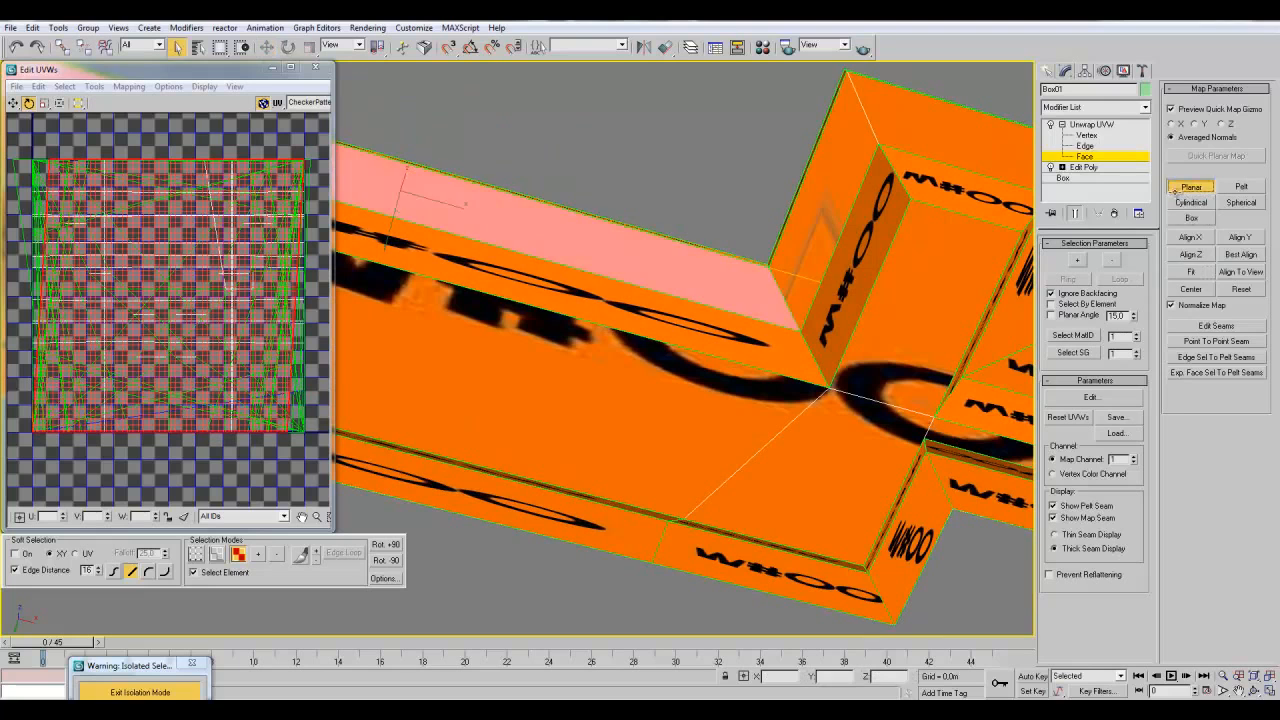
- Planar-map the slanted overhang face where the front strip meets the projecting section, using Align Z
left_click(832, 232)
left_click(1191, 187)
left_click(1191, 254)
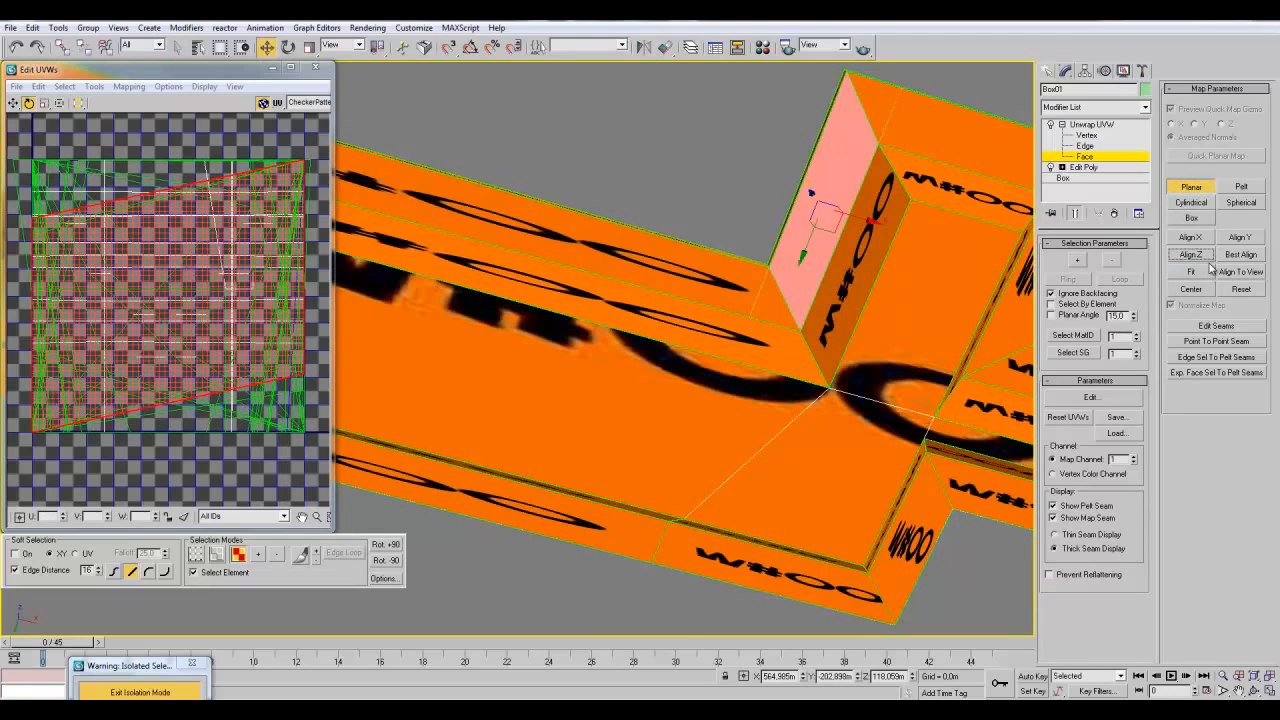
left_click(1207, 191)
- Planar-map the outer end overhang face of the projecting section using Align Z, and leave face selection
middle_click_drag(884, 192, 649, 204)
left_click(765, 160)
left_click(1202, 190)
left_click(1203, 256)
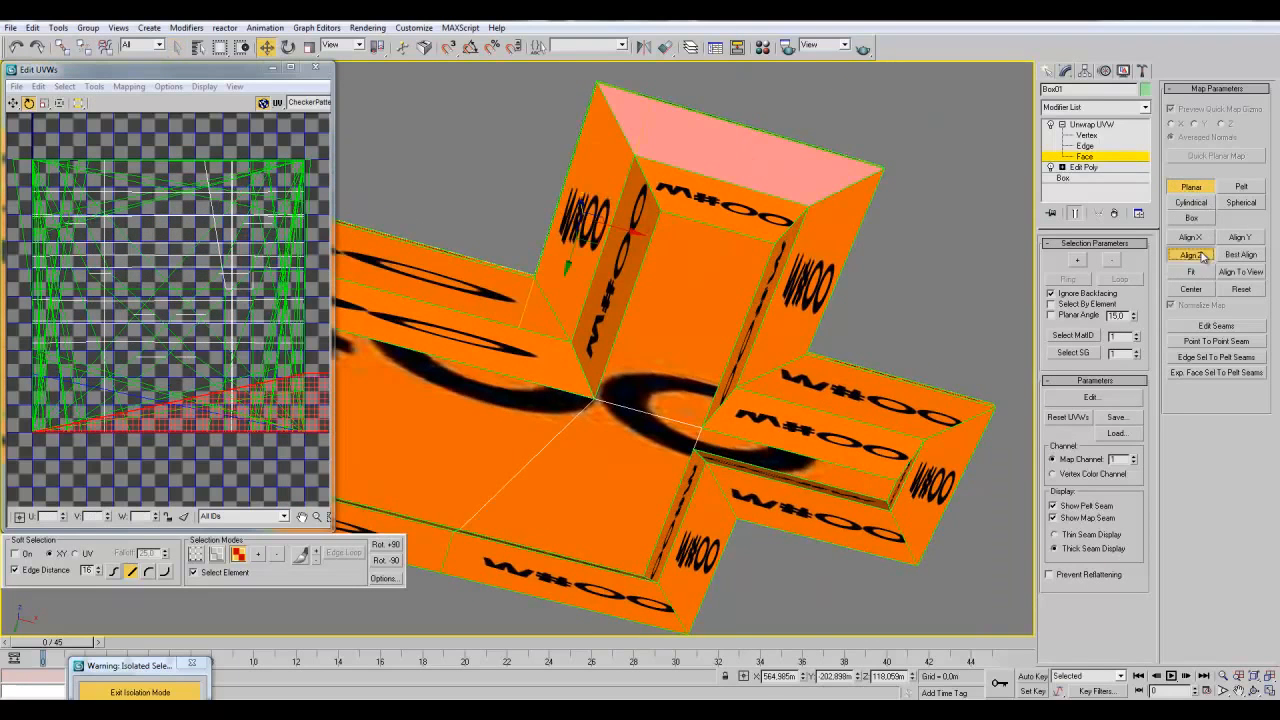
middle_click_drag(850, 232, 472, 250, "alt")
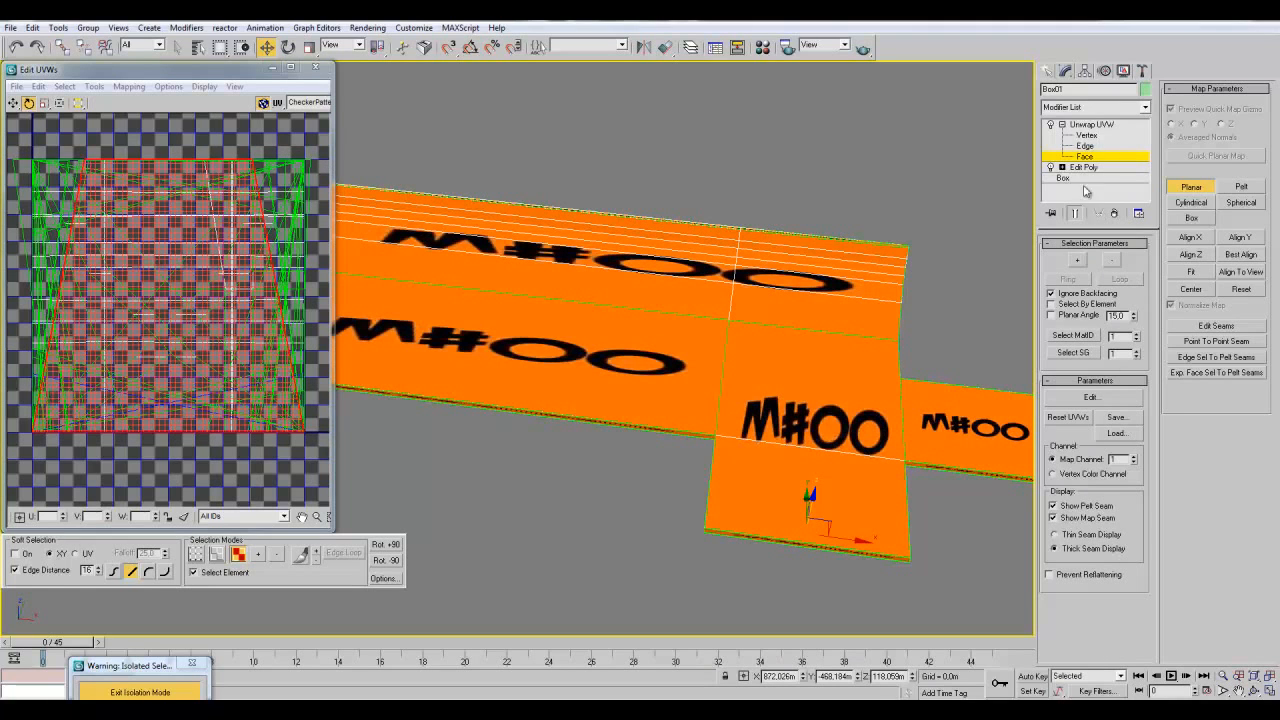
left_click(1066, 126)
middle_click_drag(700, 320, 646, 286, "alt")
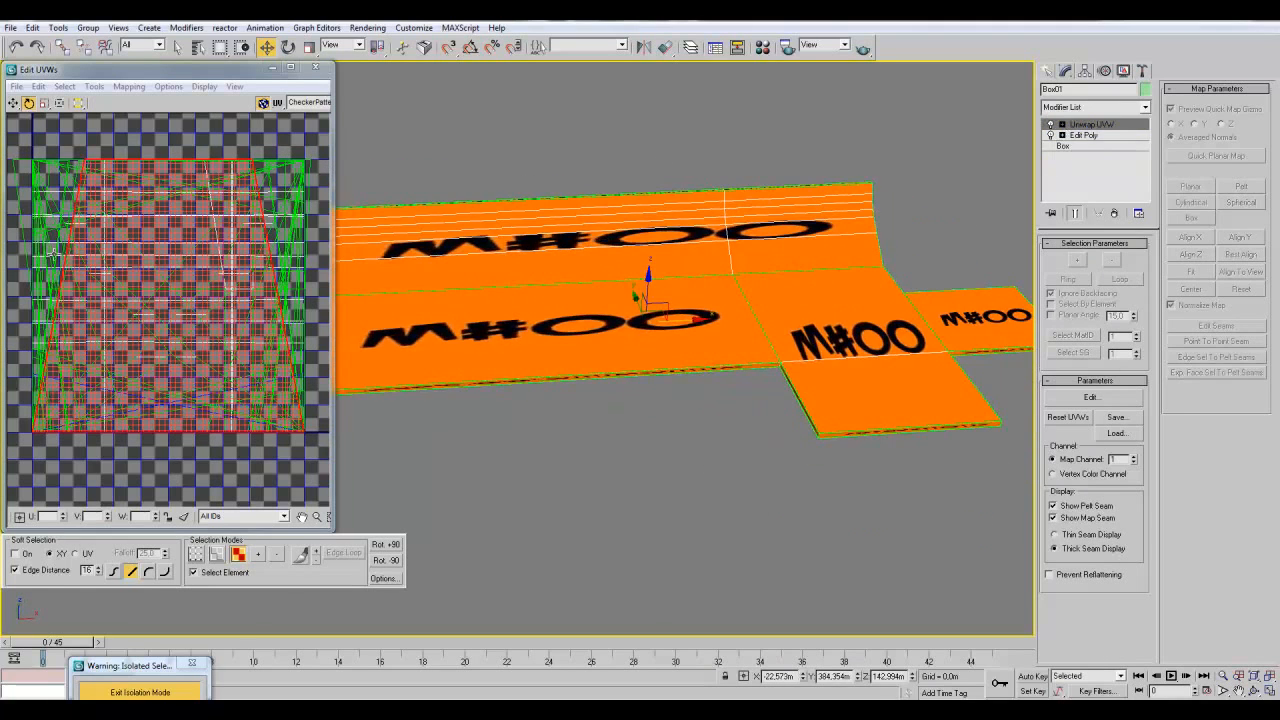
- Render the UV template at 256 × 256 pixels with seam edges turned off
right_click(107, 258)
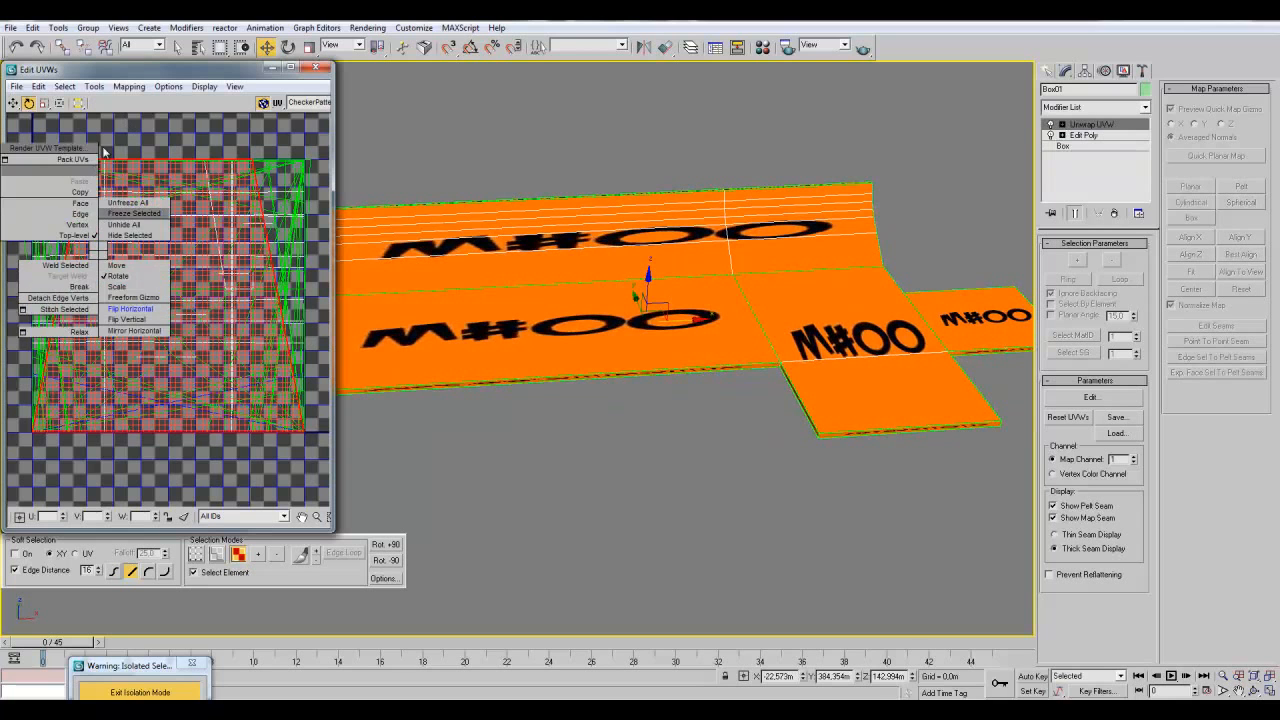
left_click(58, 150)
left_click(66, 122)
type("2")
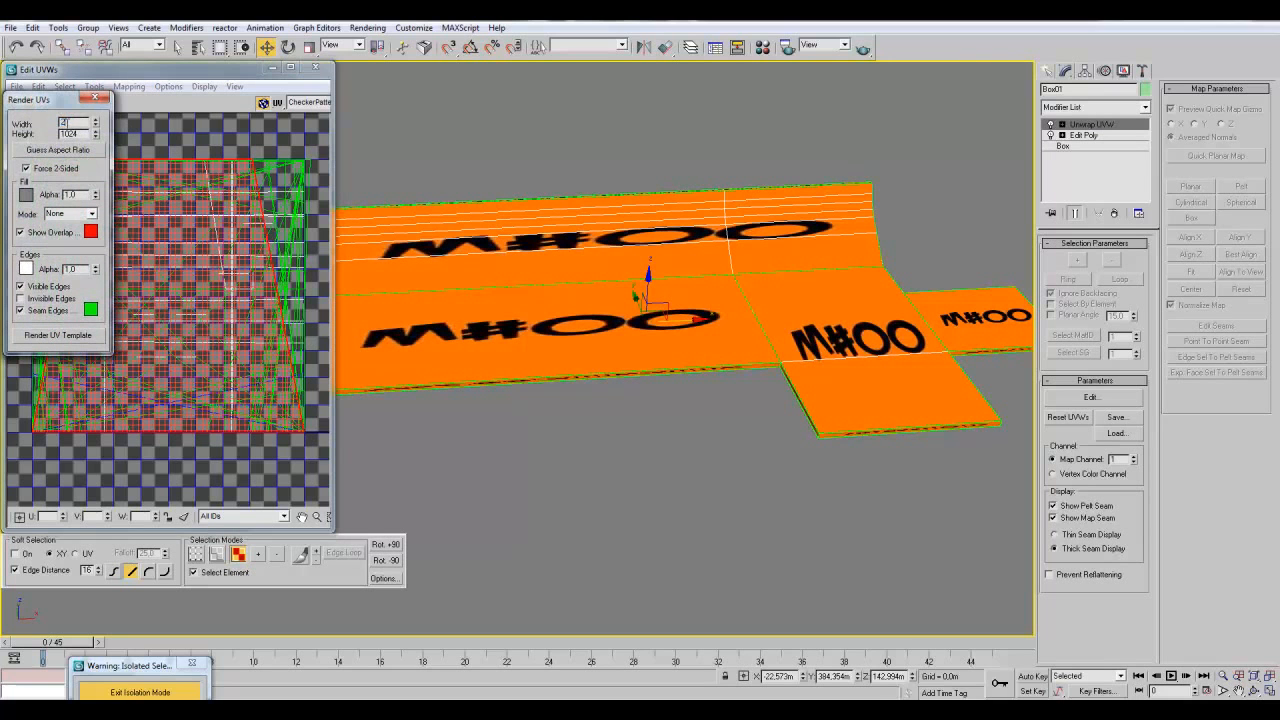
type("048")
key("Return")
double_click(64, 122)
left_click(50, 336)
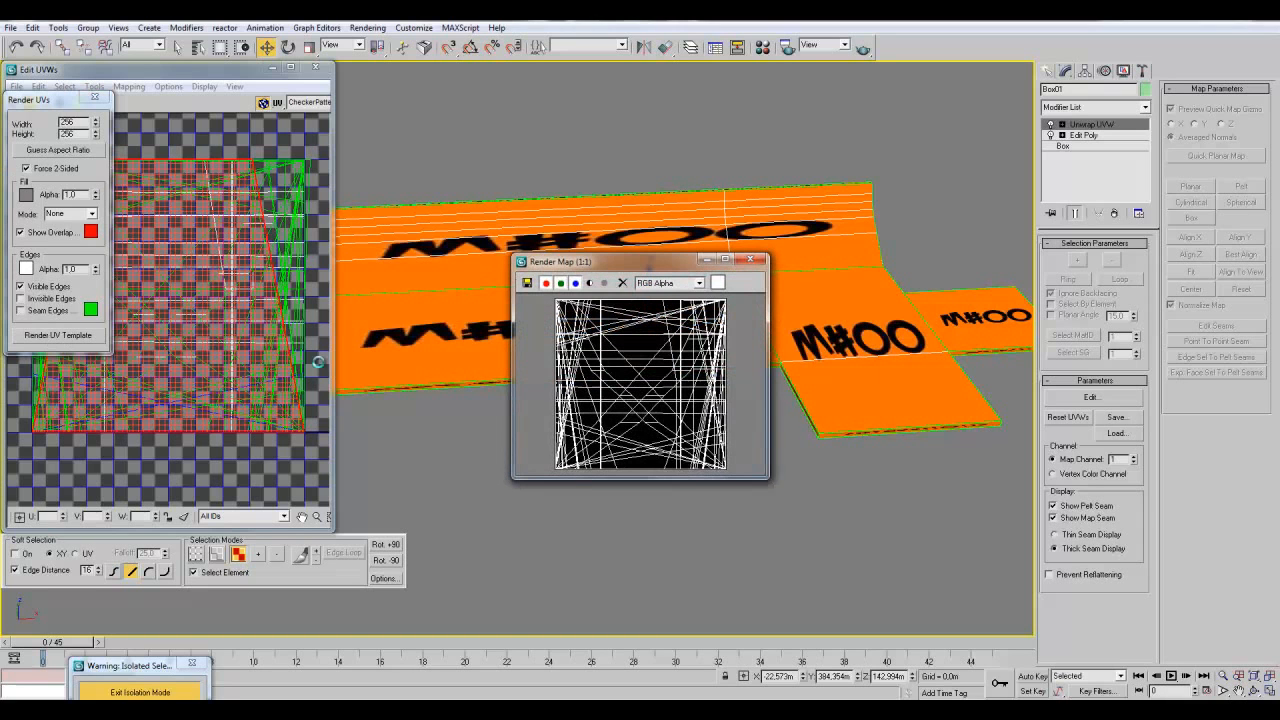
- Save the rendered UV template as JPEG file 5 in the Maps folder at quality 100, and close the render windows
left_click(527, 284)
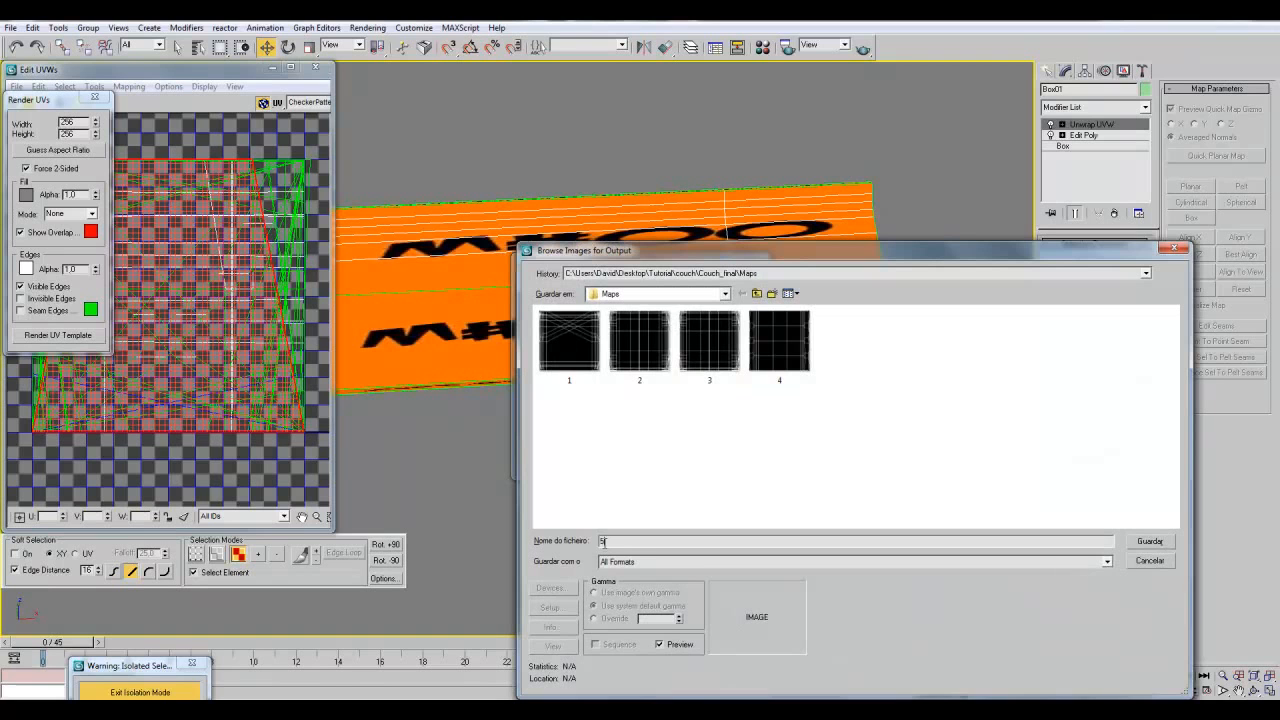
left_click(609, 563)
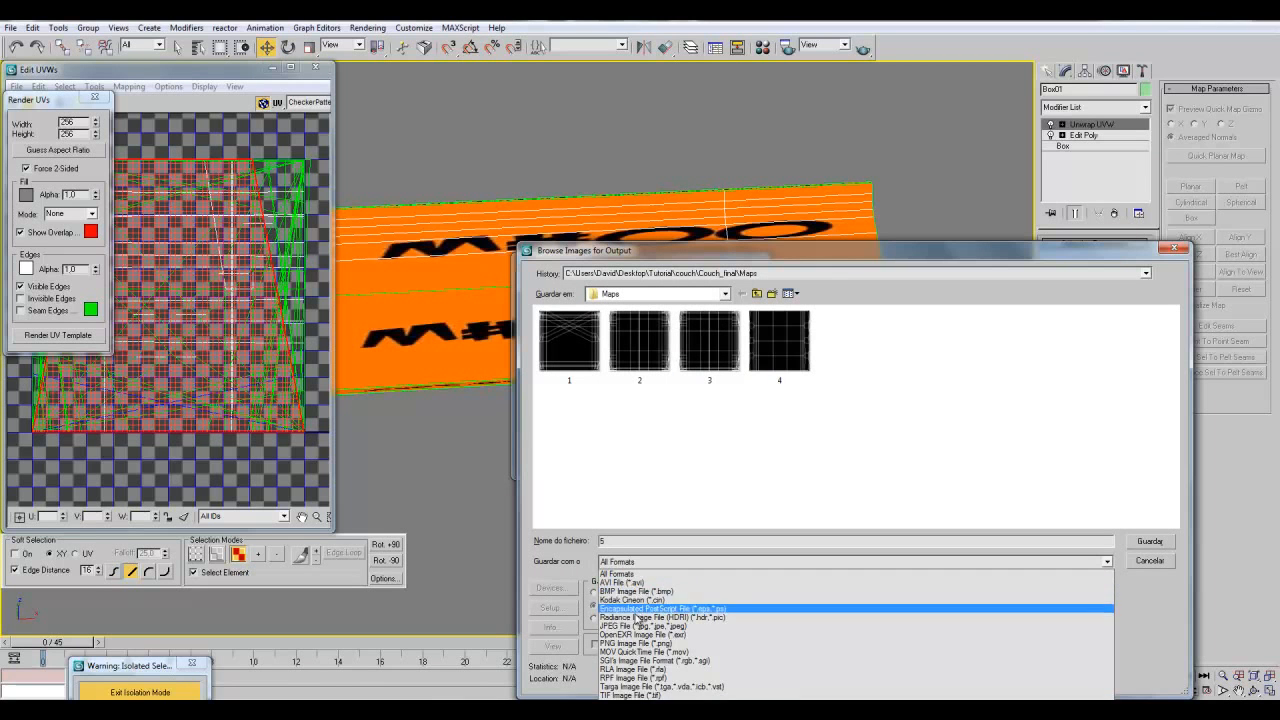
left_click(655, 631)
left_click(1149, 541)
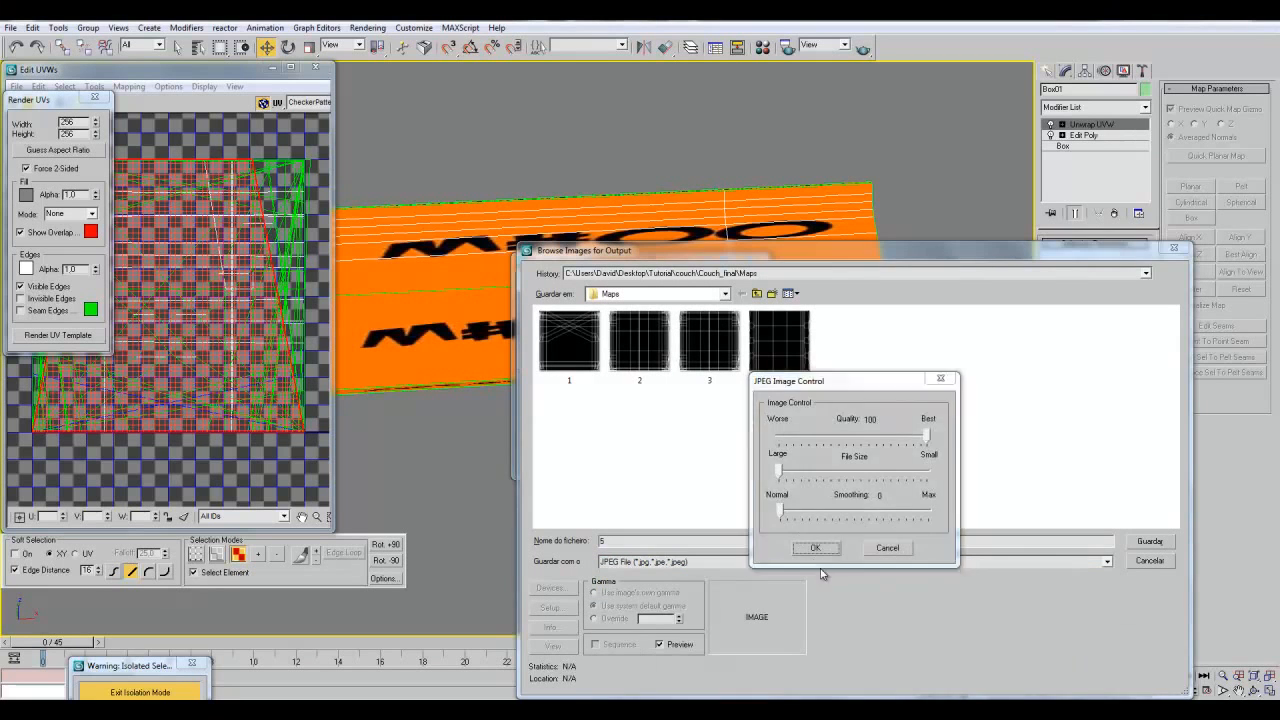
left_click(805, 542)
left_click(752, 261)
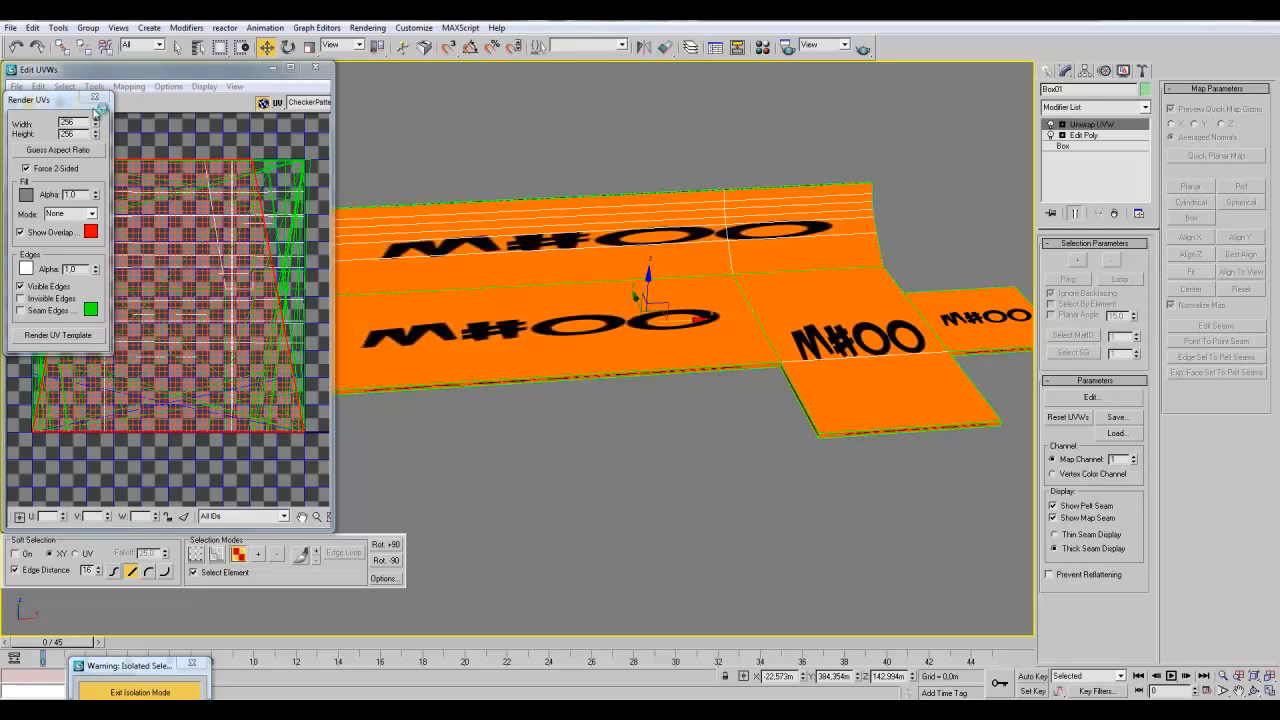
left_click(98, 99)
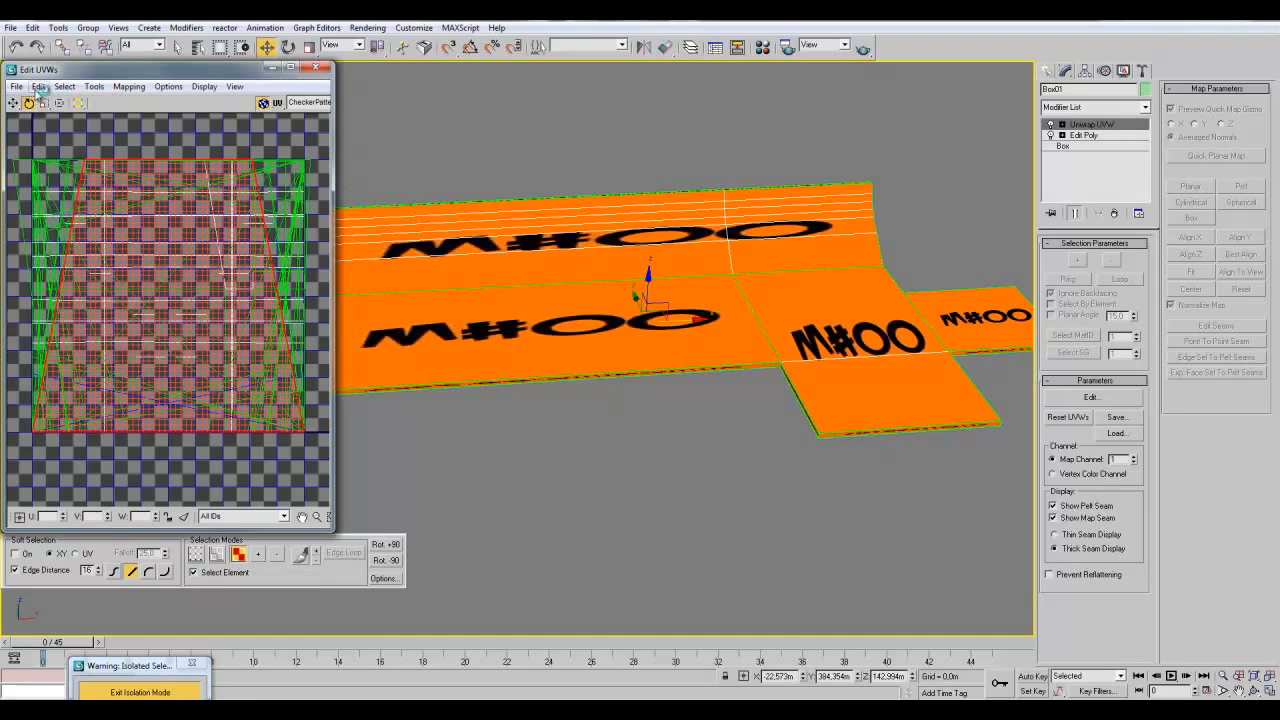
- Save the base's UVW coordinates as 4uvw in the Maps folder
left_click(17, 86)
left_click(41, 117)
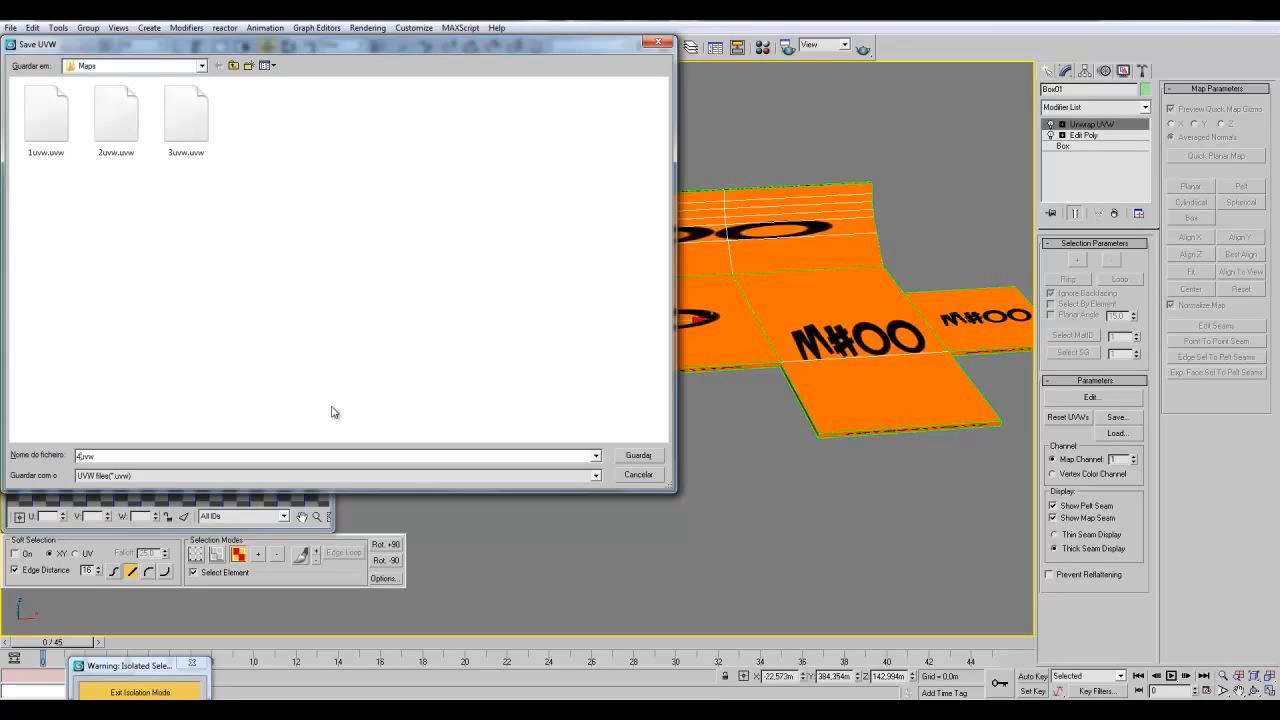
left_click(640, 456)
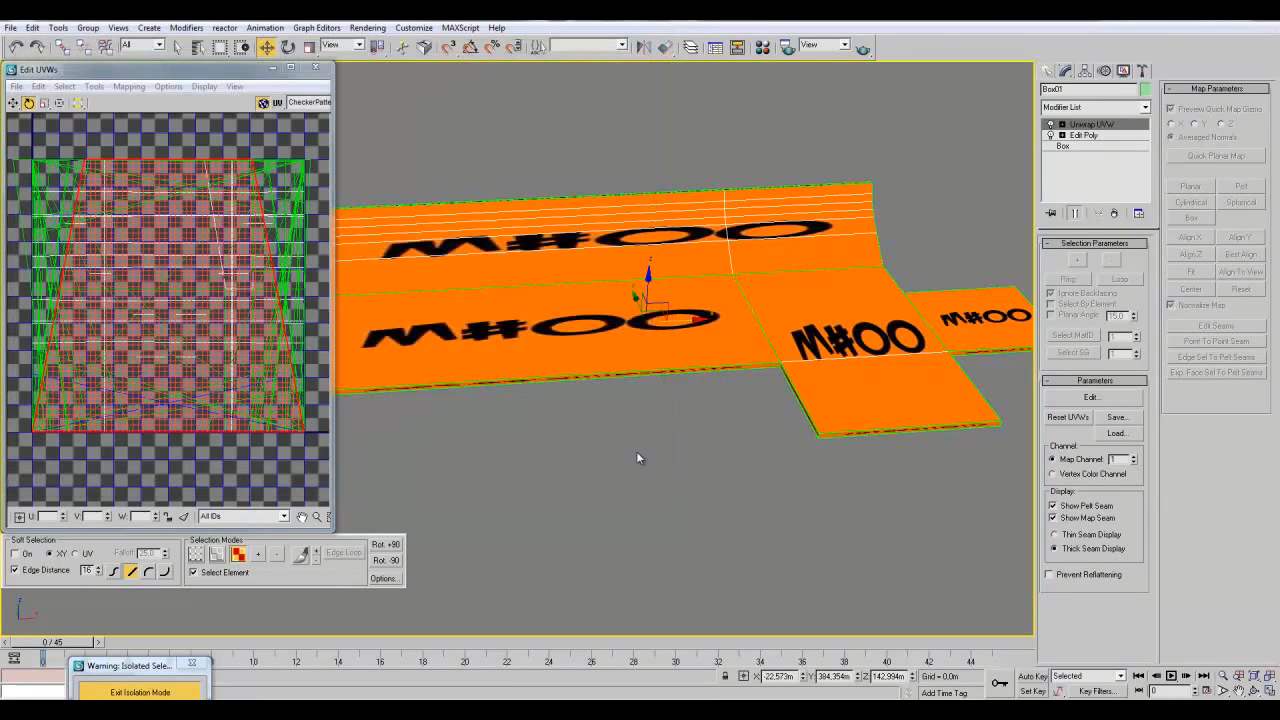
- Close the UV editor, save the scene with nothing selected, and exit isolation mode
left_click(317, 68)
left_click(701, 425)
left_click(10, 27)
left_click(40, 117)
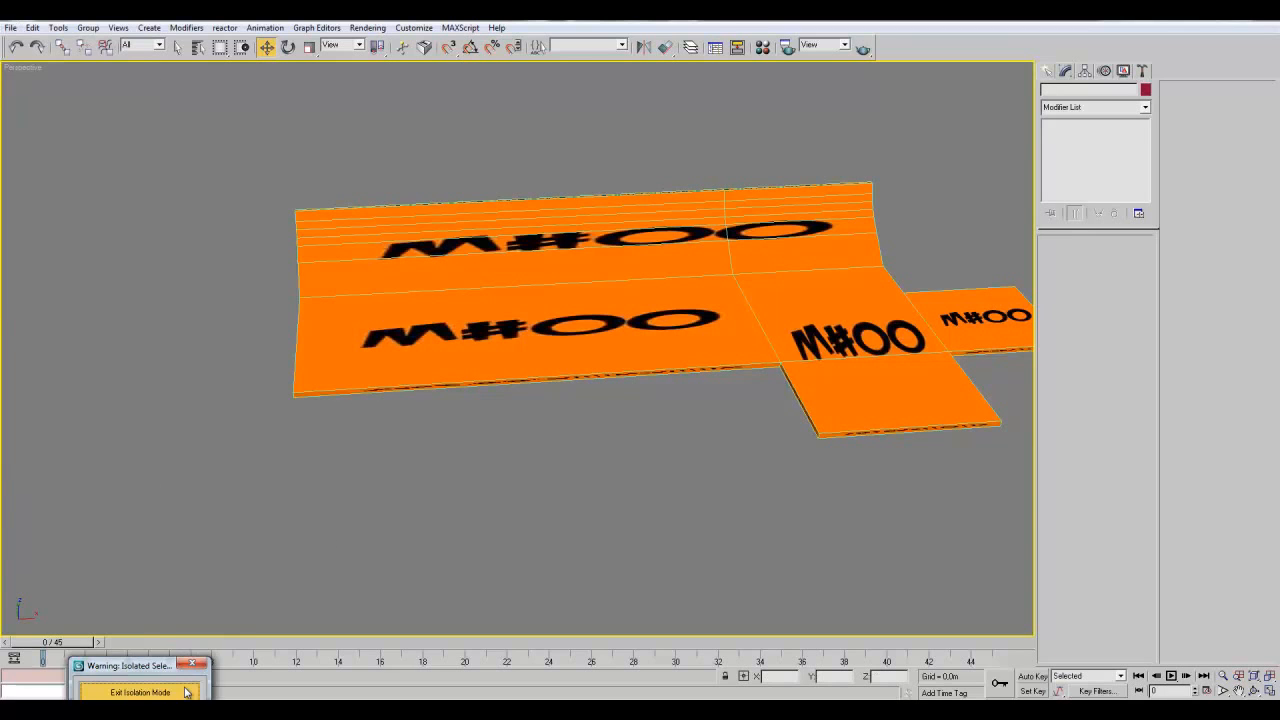
left_click(184, 690)
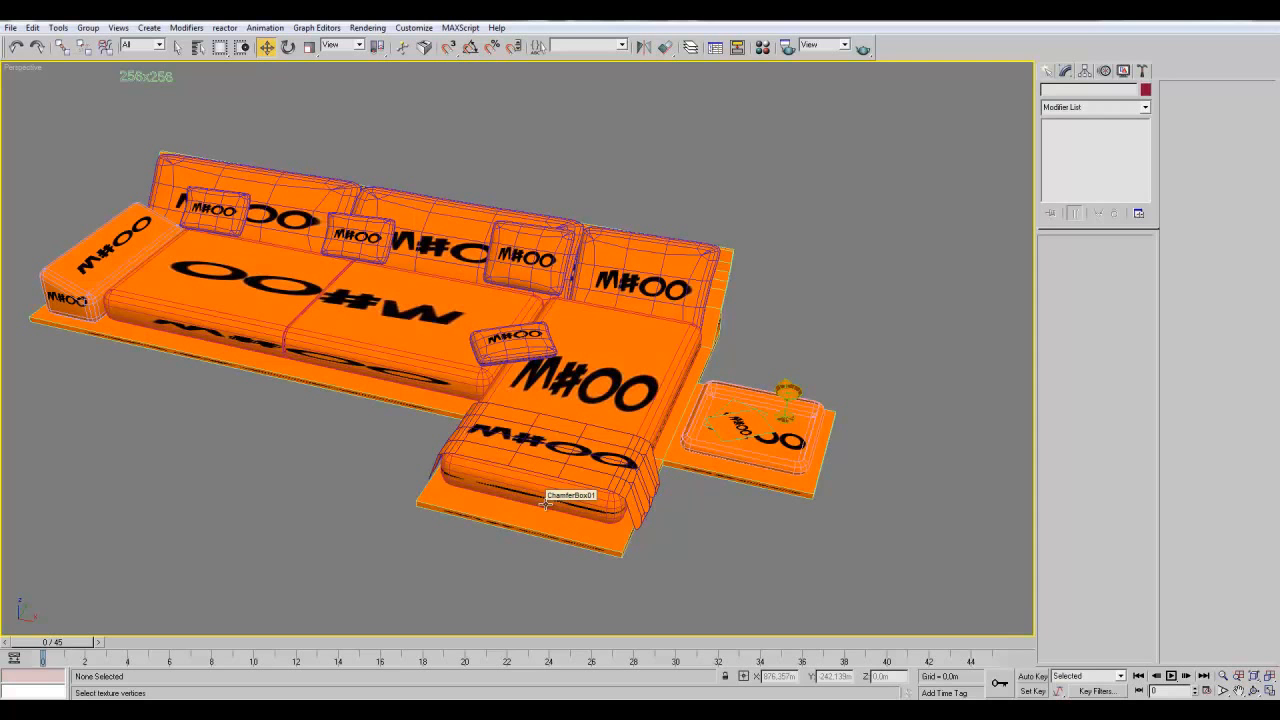
- Isolate the square rimmed tray ChamferBox02 beside the couch and orient the view to show its inside
middle_click_drag(526, 606, 638, 584)
left_click(1252, 684)
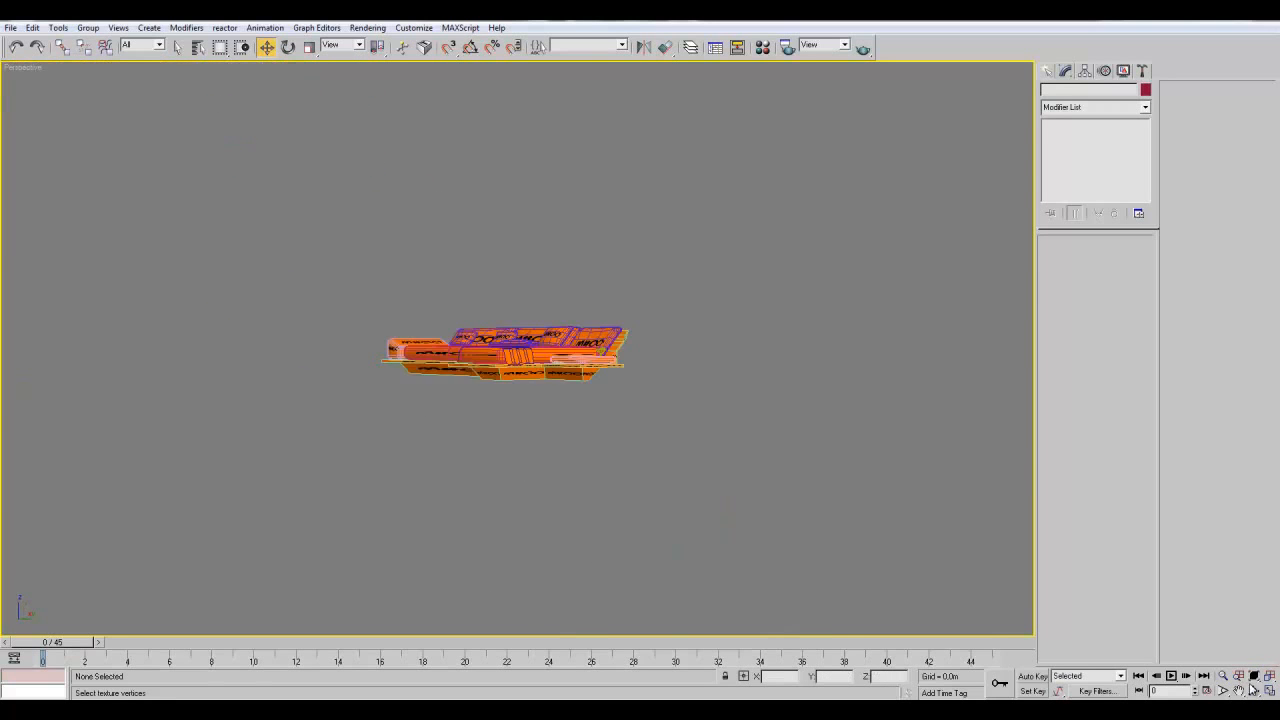
scroll(701, 516, "up", 8)
scroll(671, 497, "down", 4)
middle_click_drag(671, 497, 549, 580, "alt")
left_click(655, 558)
key("alt+q")
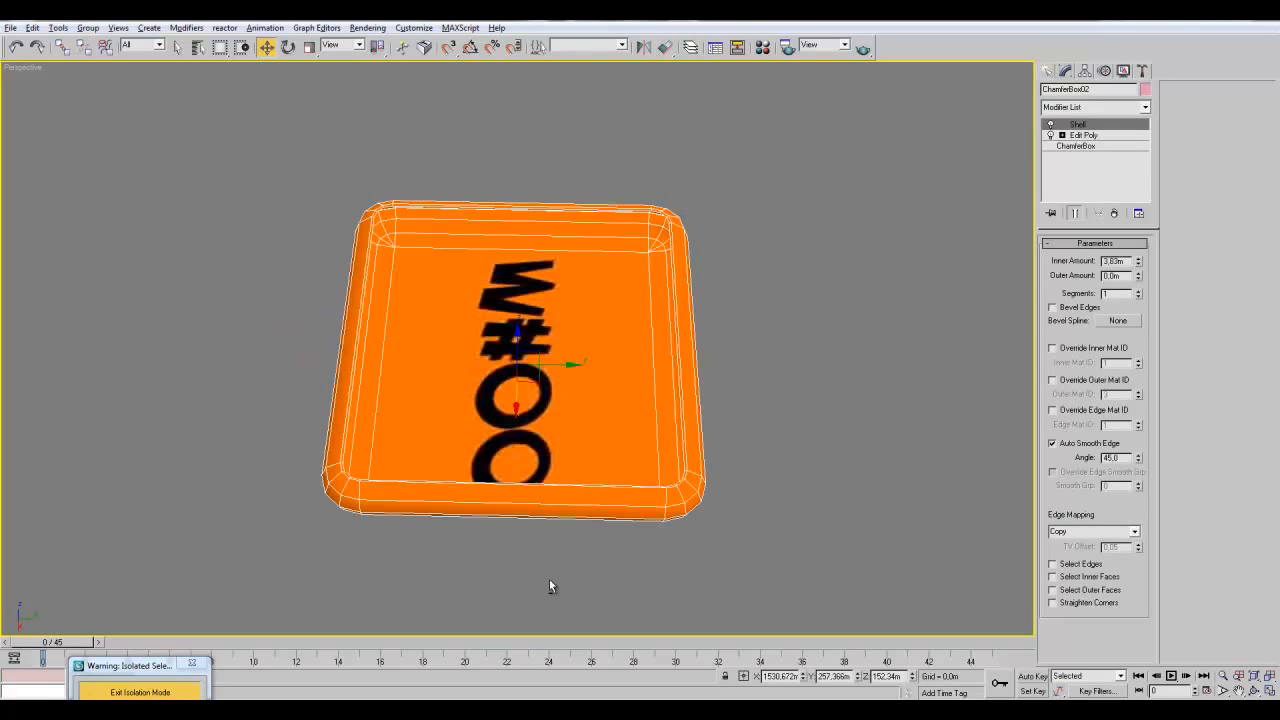
- Add an Edit Poly modifier above the tray's Shell and assign material ID 9 to the whole element
left_click(1100, 107)
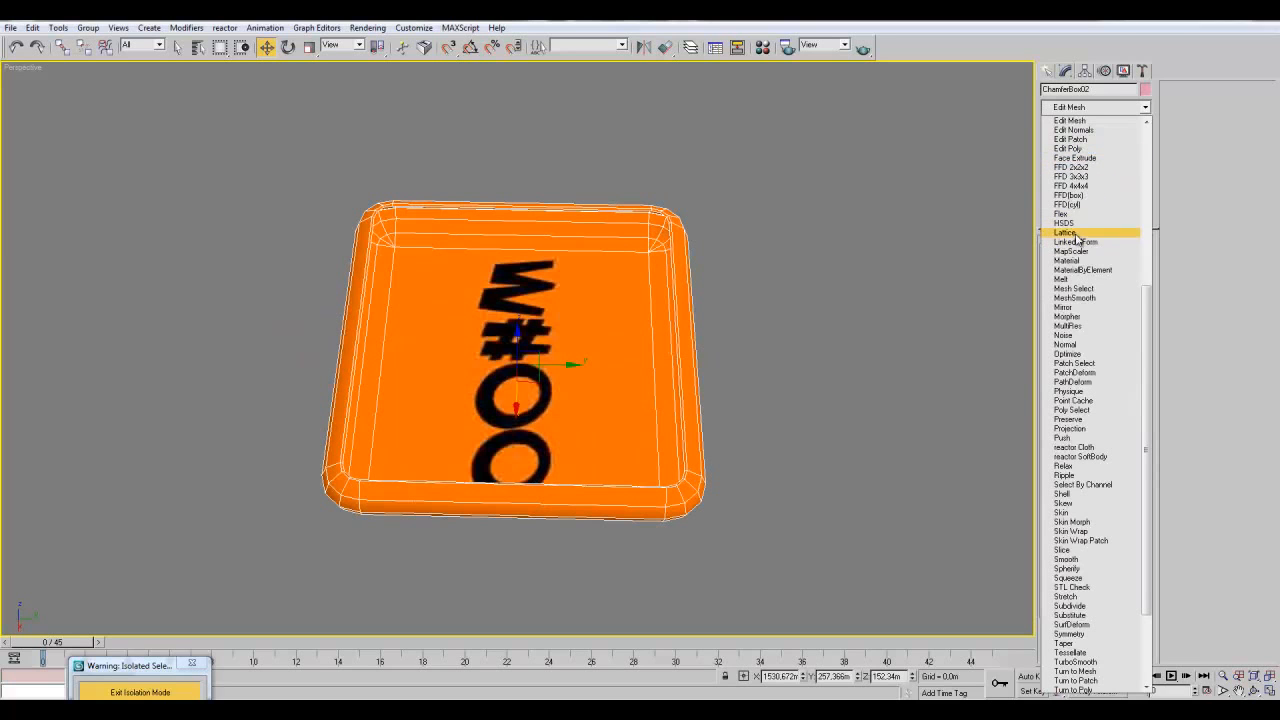
left_click(1068, 148)
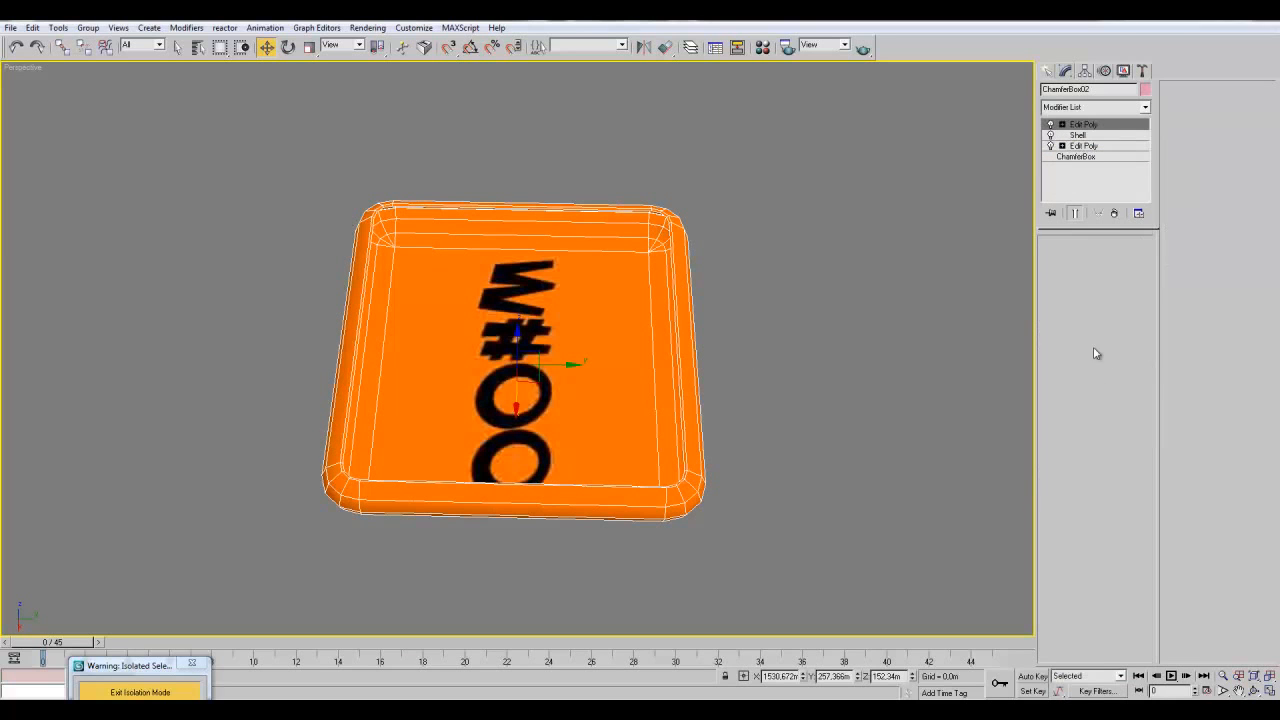
left_click(1125, 347)
left_click(487, 366)
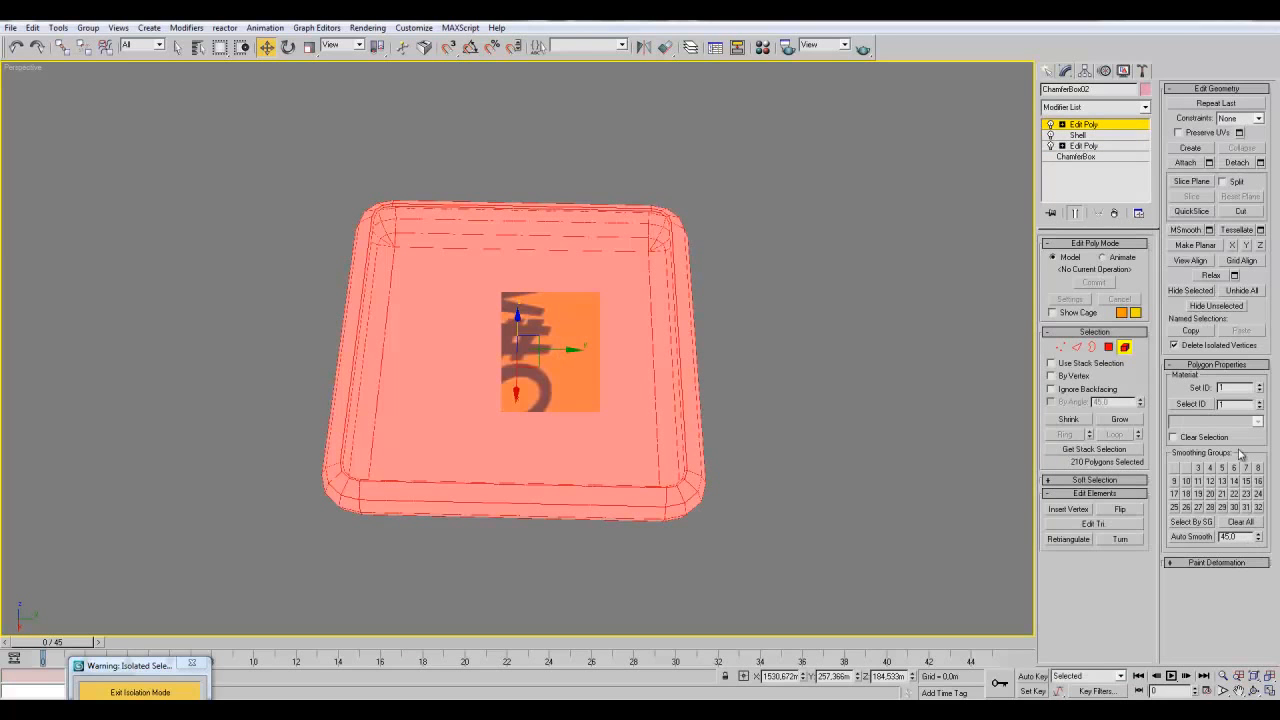
type("9")
key("Return")
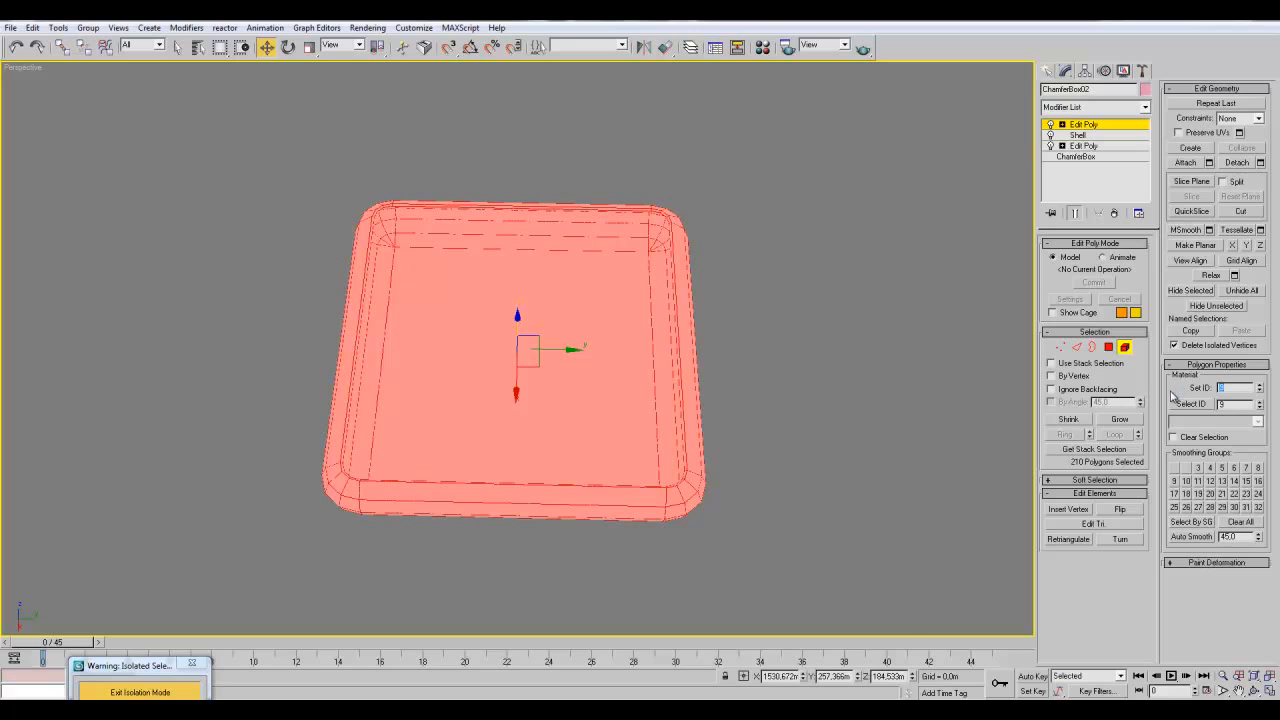
- Add an Unwrap UVW modifier to the tray and planar-map its inner floor face
left_click(1078, 125)
left_click(1095, 107)
scroll(1095, 400, "down", 5)
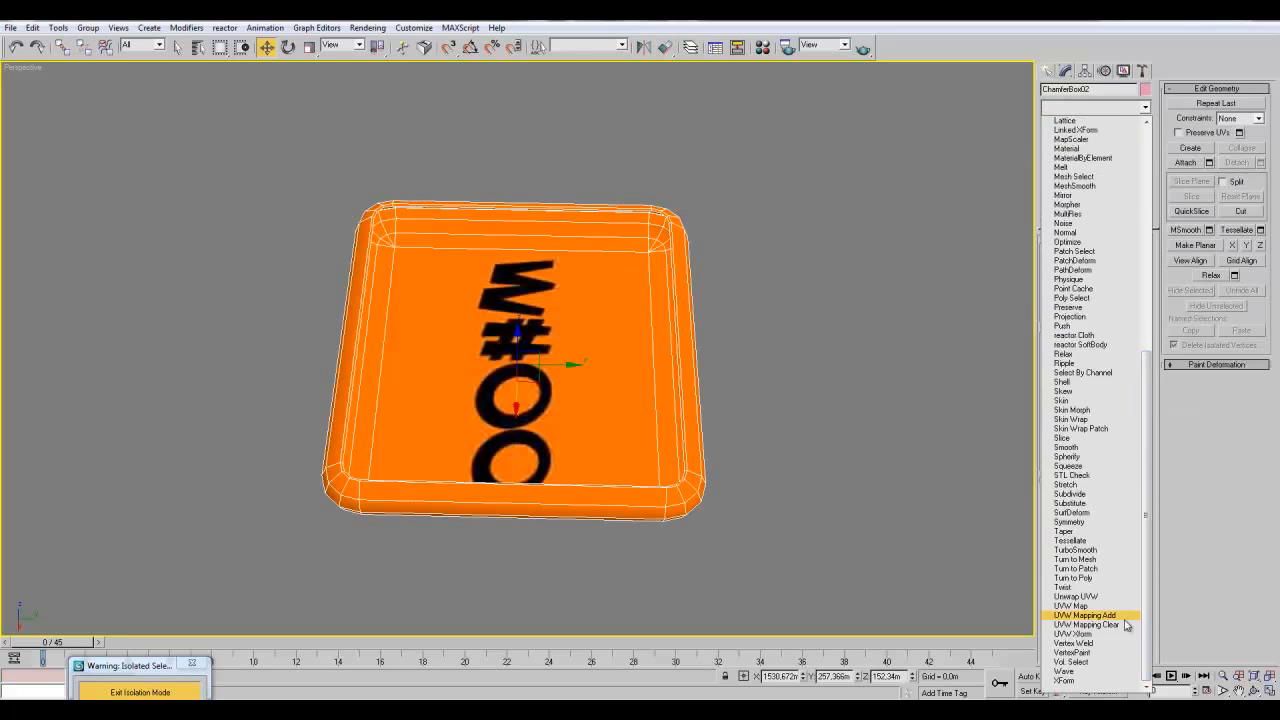
left_click(1095, 597)
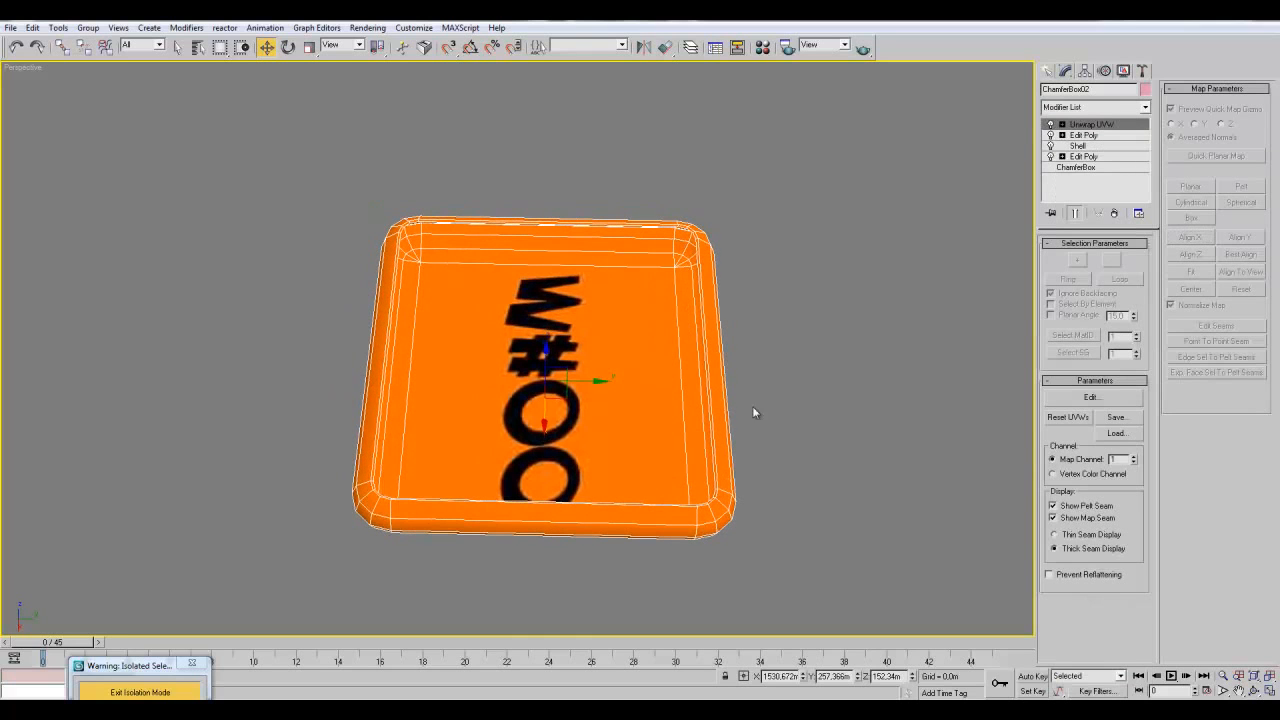
left_click(1062, 125)
left_click(1084, 156)
left_click(645, 385)
middle_click_drag(748, 400, 955, 430, "alt")
middle_click_drag(833, 388, 885, 322, "alt")
left_click(1191, 187)
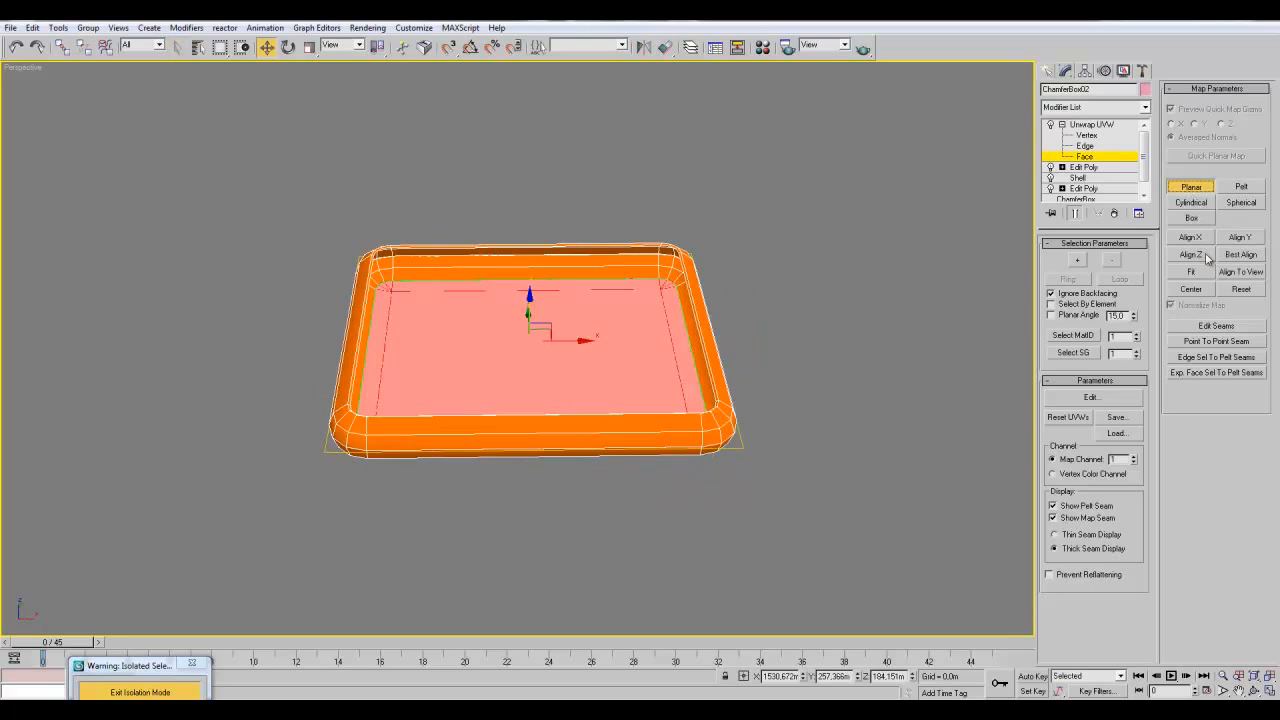
left_click(1191, 187)
- Check the mapped inner floor and remove the Unwrap UVW modifier from the tray
middle_click_drag(791, 357, 705, 312, "alt")
scroll(690, 350, "up", 3)
middle_click_drag(489, 364, 673, 468, "alt")
middle_click_drag(617, 424, 545, 560, "alt")
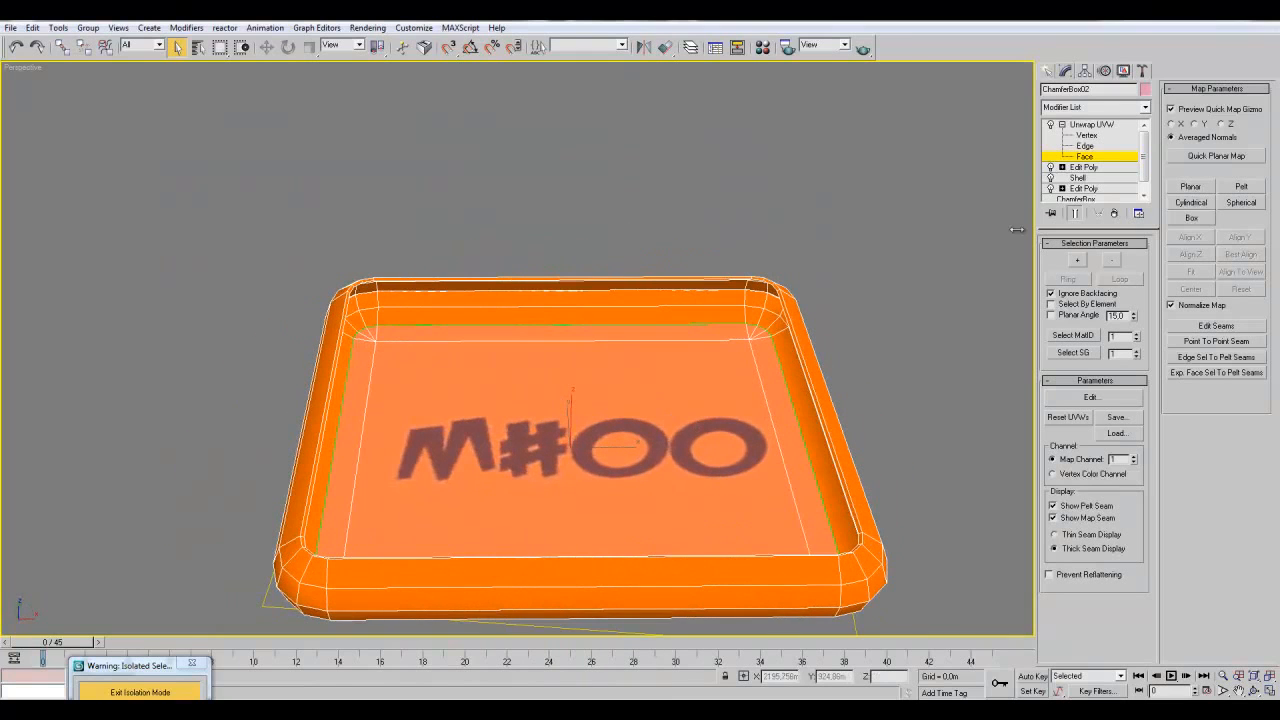
left_click(1072, 124)
left_click(1114, 213)
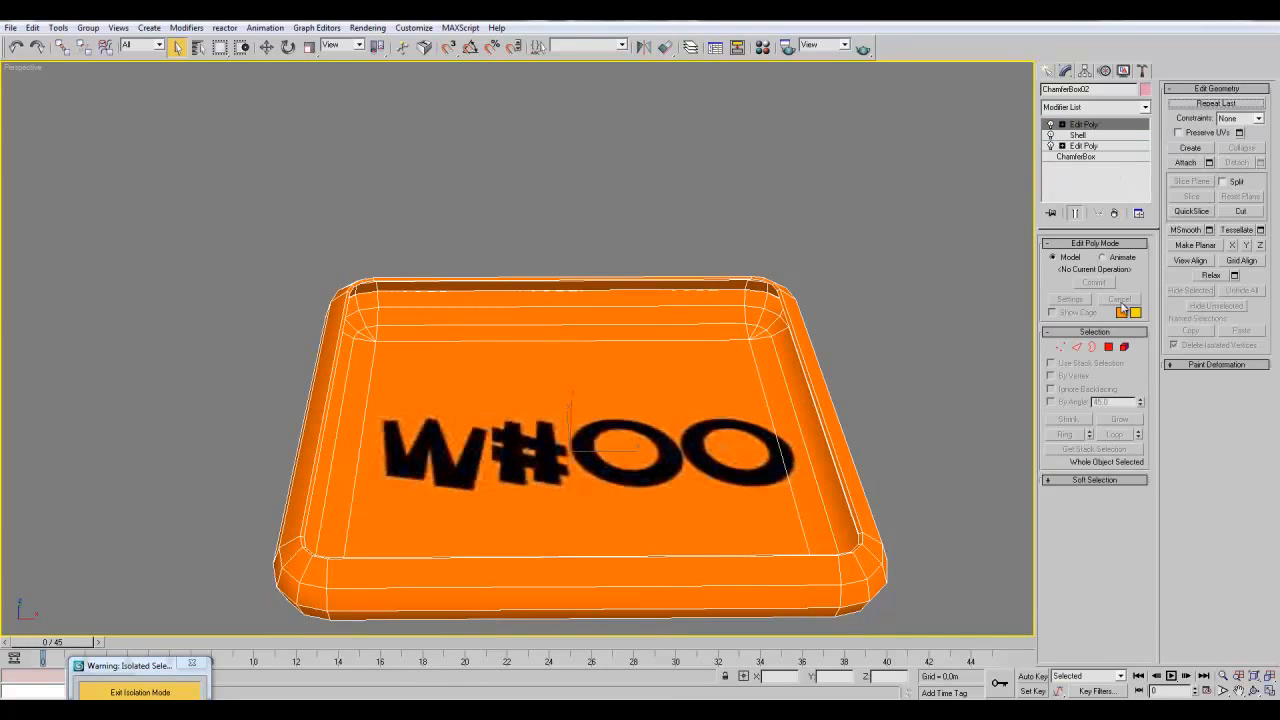
- Examine the tray's inner floor, outer sides and rim at polygon level from several angles
left_click(938, 312)
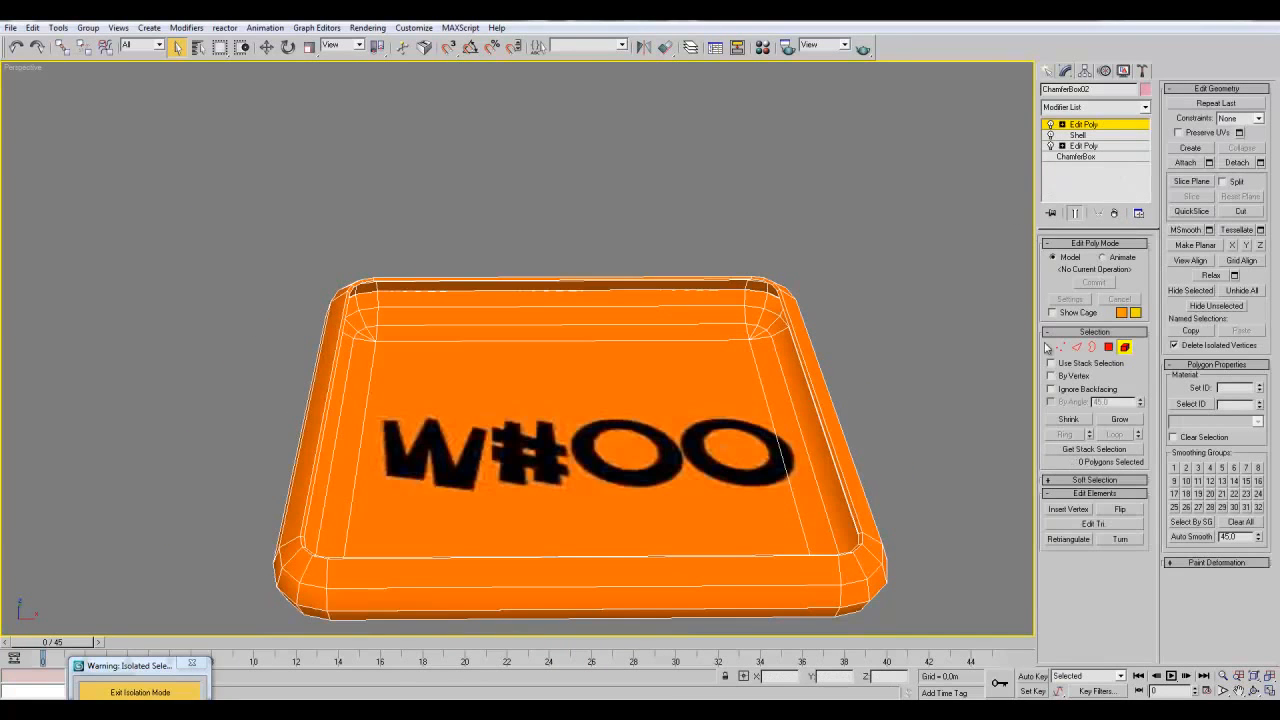
left_click(1108, 347)
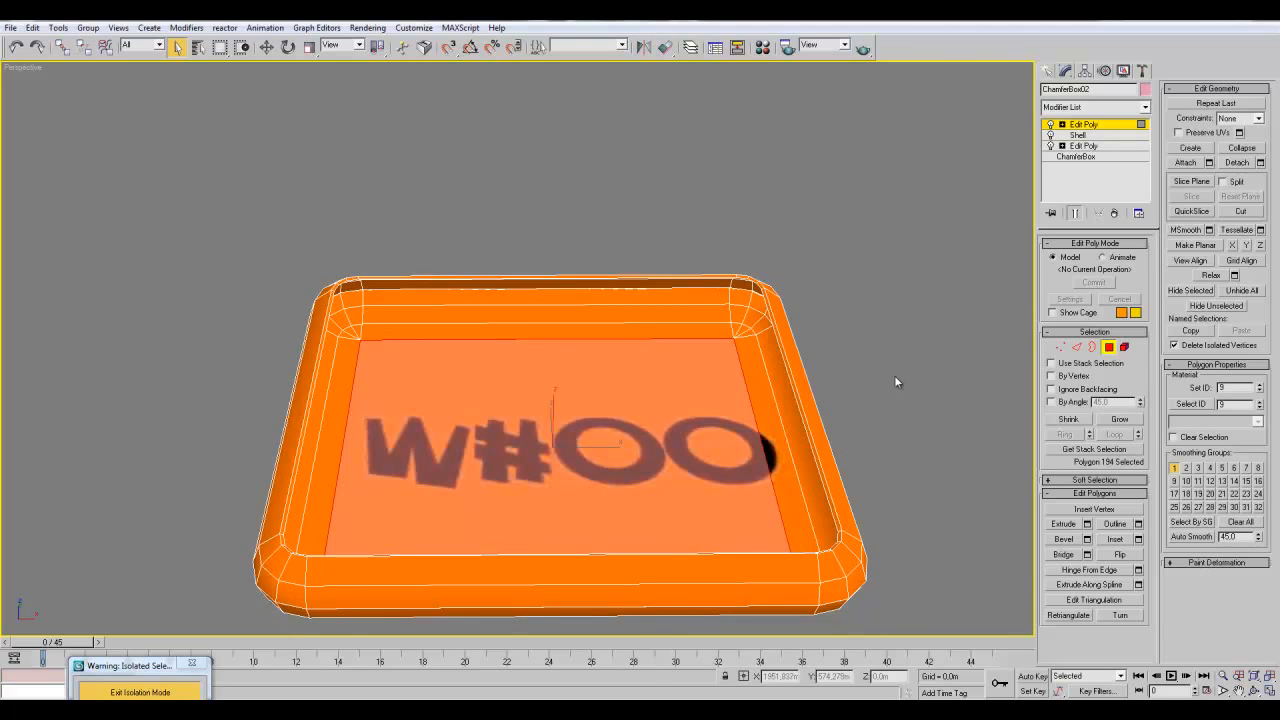
middle_click_drag(890, 380, 455, 360, "alt")
left_click(1086, 128)
left_click(814, 231)
middle_click_drag(814, 231, 762, 362, "alt")
left_click(612, 337)
left_click(1107, 348)
mouse_move(670, 397)
middle_mouse_down("alt")
mouse_move(677, 387)
mouse_move(666, 393)
middle_mouse_up("alt")
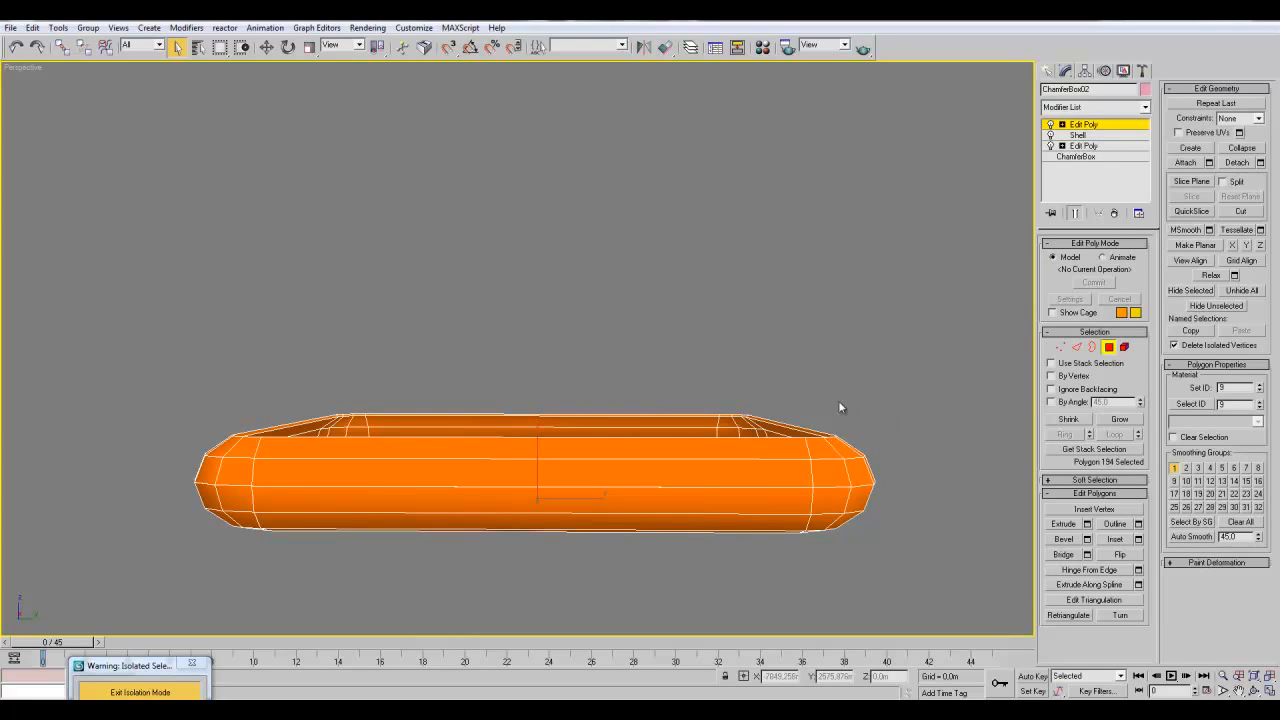
left_click_drag(273, 420, 223, 450)
middle_click_drag(658, 450, 813, 481, "alt")
left_click(780, 439)
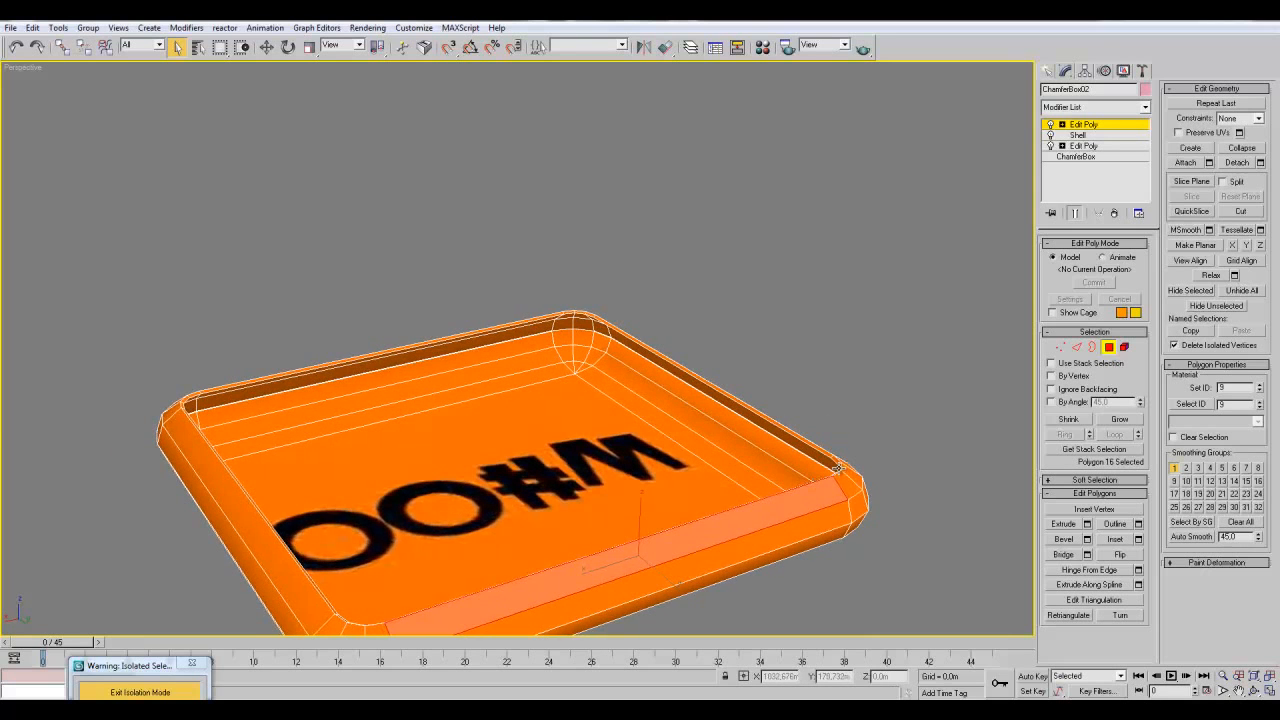
left_click(838, 465)
middle_click_drag(844, 375, 384, 291, "alt")
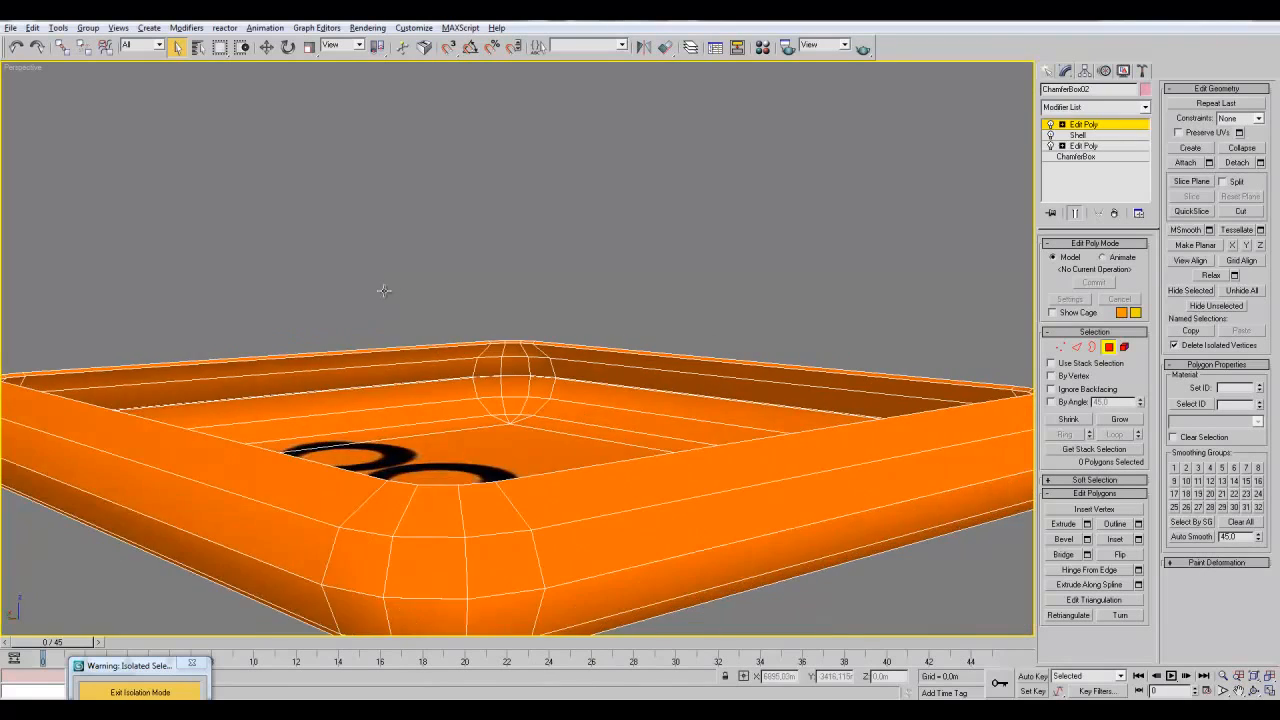
- Try flipping the normal of a polygon in the tray's inner corner
scroll(384, 291, "up", 5)
left_click(536, 427)
middle_click_drag(536, 427, 530, 424, "alt")
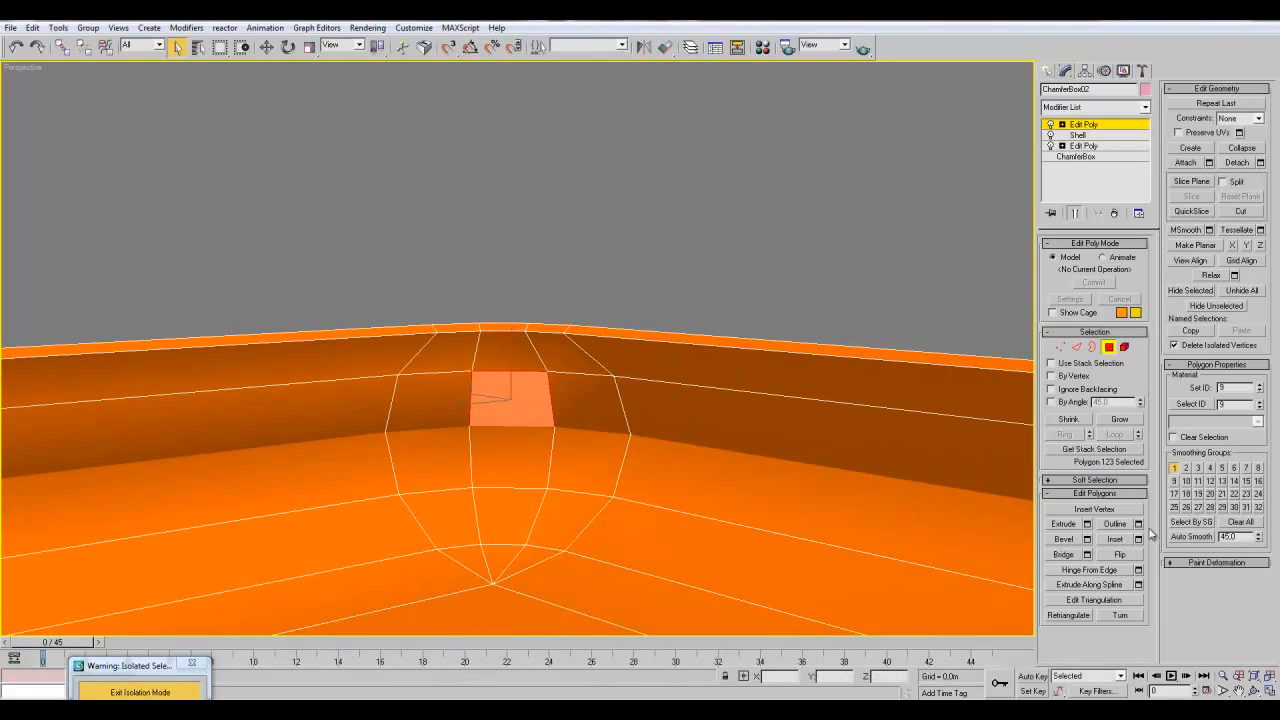
left_click(1128, 555)
left_click(676, 244)
left_click(502, 417)
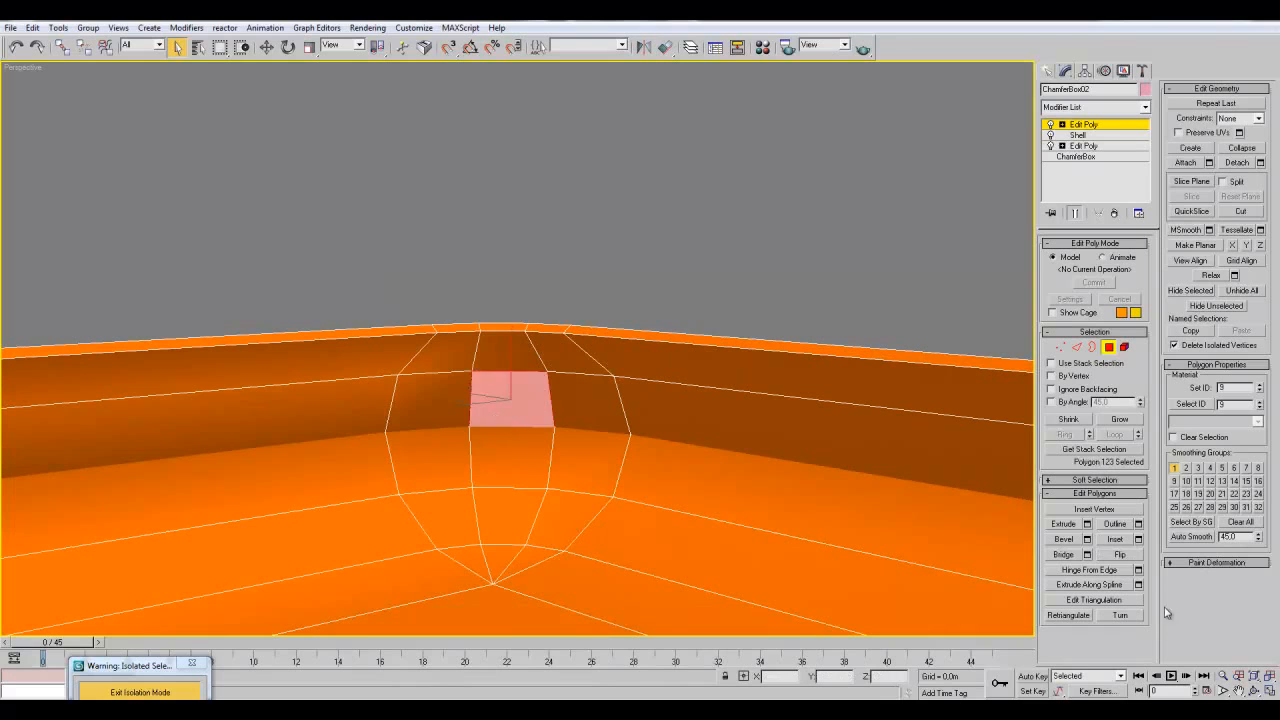
left_click(1127, 557)
left_click(775, 298)
- Try moving polygons of the tray's rim away from their neighbours to test the shell's geometry
scroll(588, 384, "down", 2)
middle_click_drag(588, 384, 700, 404, "alt")
scroll(700, 404, "down", 5)
middle_click_drag(610, 429, 702, 426, "alt")
left_click(662, 322)
left_click(266, 48)
left_click_drag(549, 339, 560, 276)
right_click(565, 278)
middle_click_drag(625, 276, 525, 295, "alt")
left_click_drag(782, 428, 648, 476)
right_click(605, 445)
- Undo the trial polygon moves on the tray
scroll(829, 389, "up", 5)
middle_click_drag(648, 476, 823, 354, "alt")
left_click(762, 327)
key("ctrl+z")
key("ctrl+z")
key("ctrl+z")
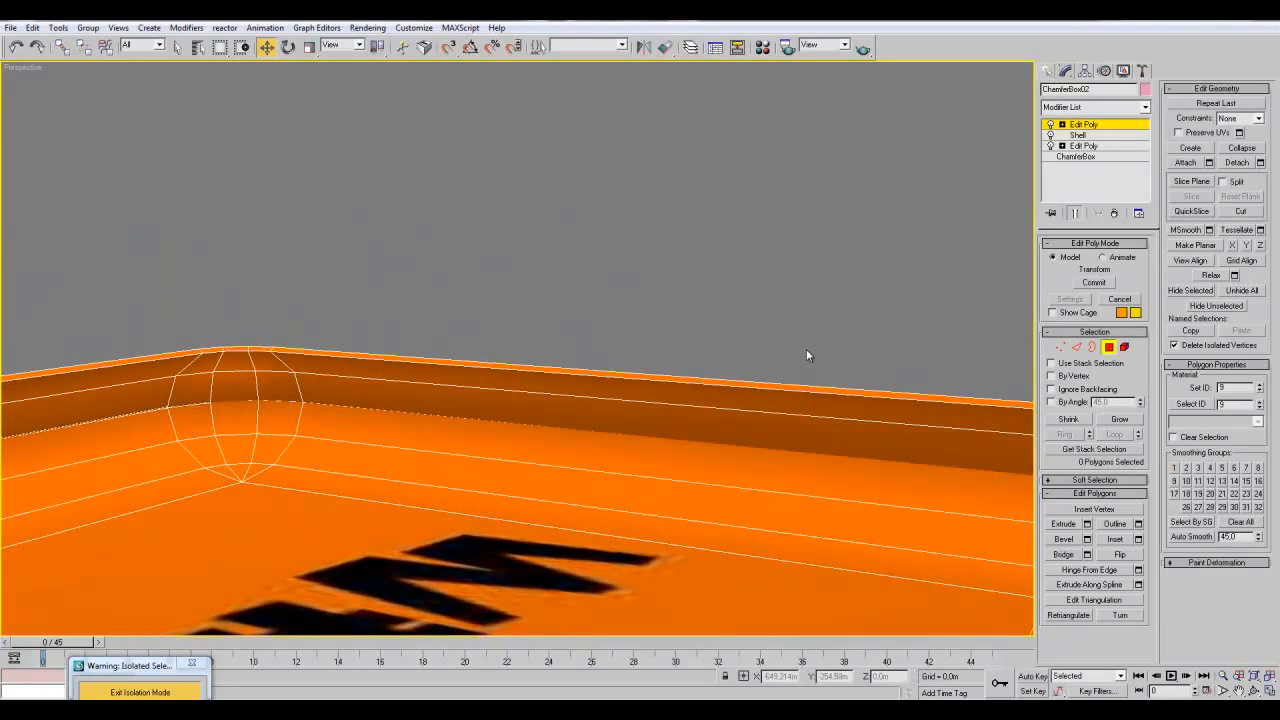
- Try raising the long polygon on the tray's inner wall slightly
left_click(502, 421)
left_click_drag(618, 378, 618, 364)
scroll(708, 346, "down", 5)
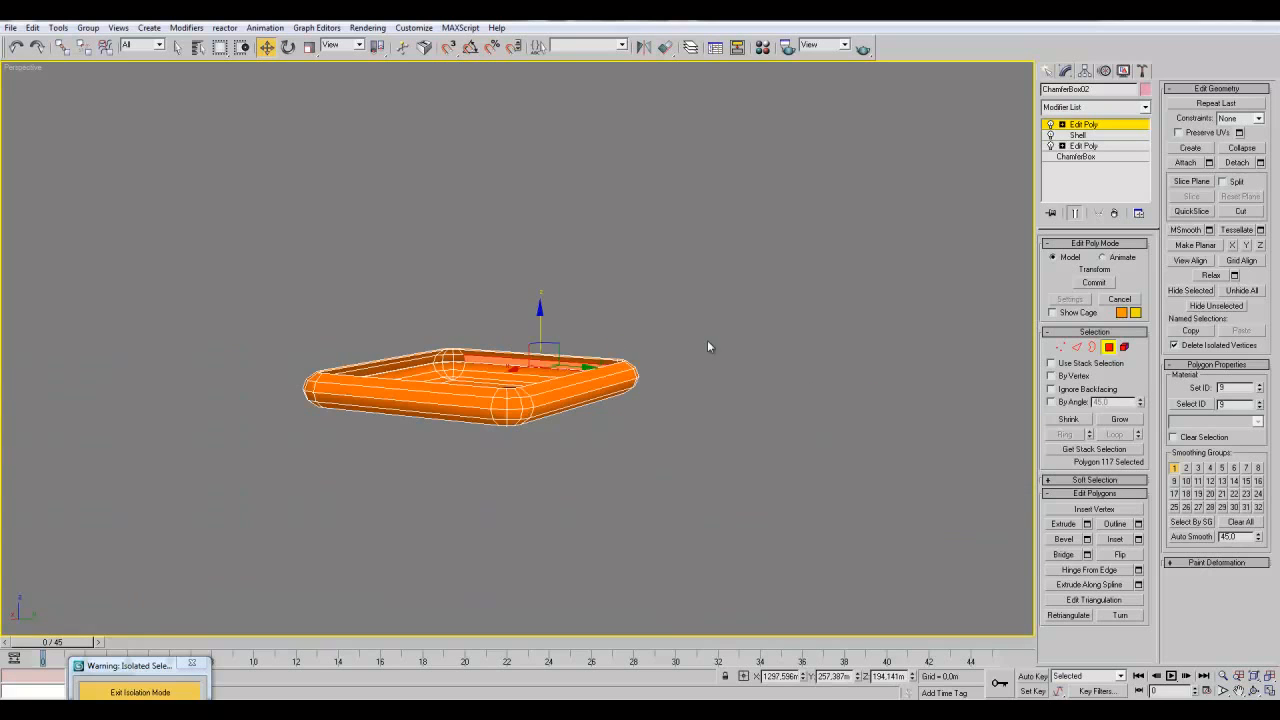
- Try to weld the tray's vertices and inspect the inner rim
left_click(1059, 347)
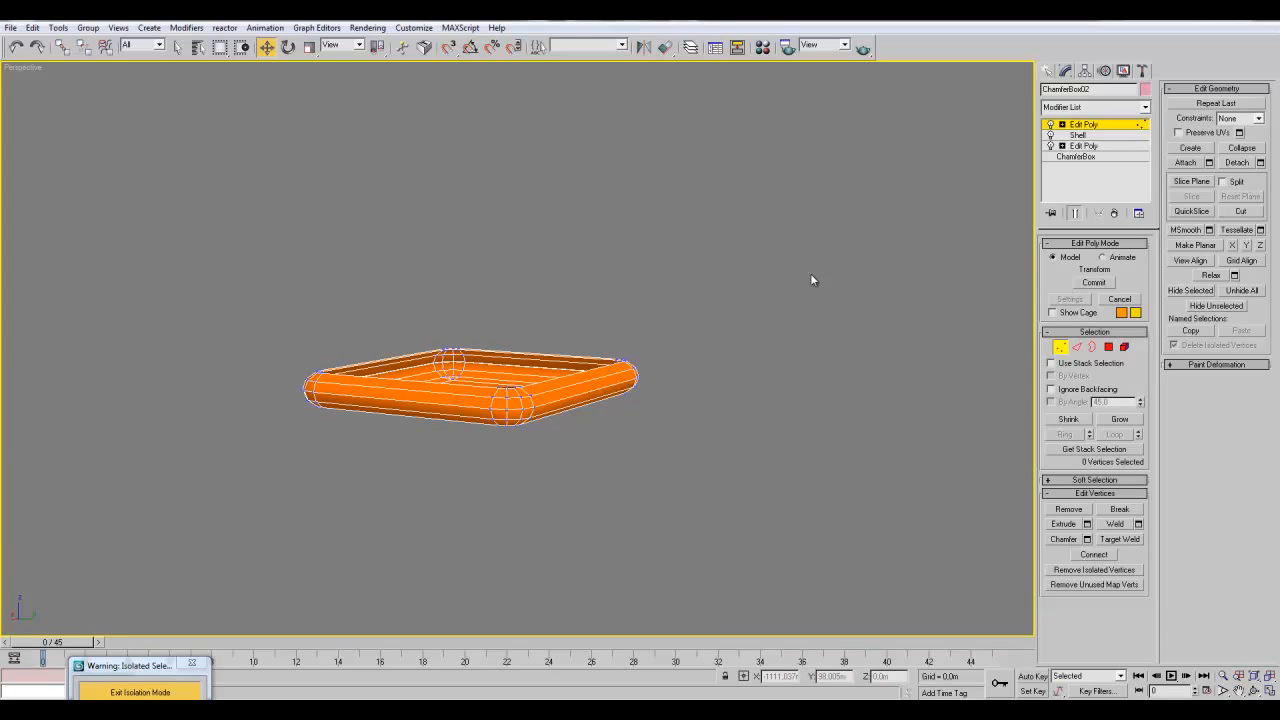
left_click(1115, 524)
left_click(785, 484)
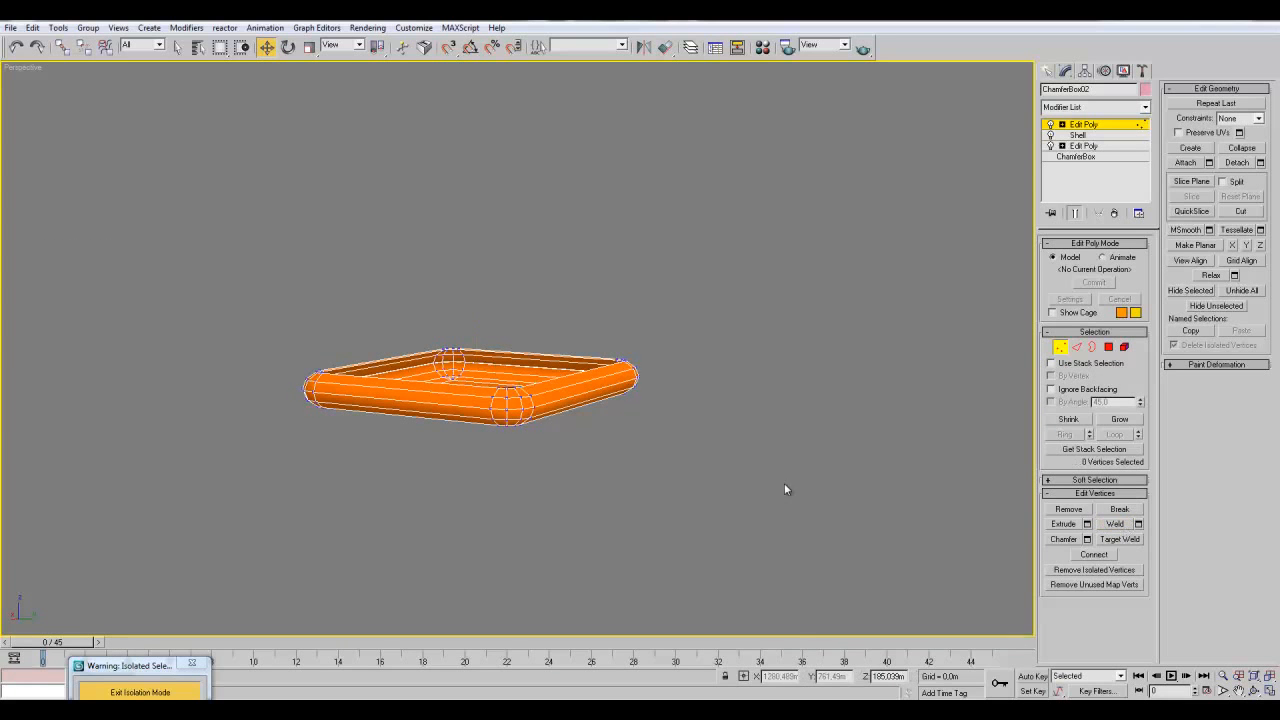
scroll(752, 443, "up", 5)
middle_click_drag(751, 444, 505, 460, "alt")
scroll(503, 460, "down", 6)
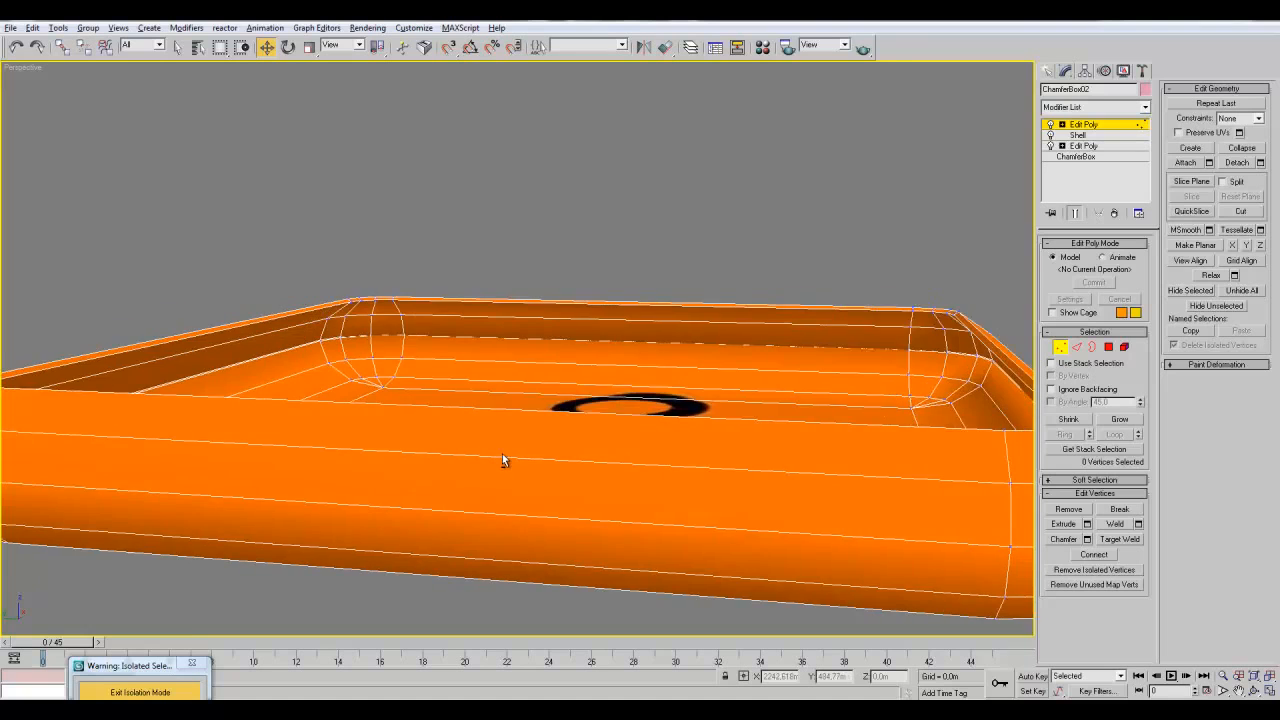
- Delete the tray's top Edit Poly modifier, and set the Shell's Inner Amount to 0 and Outer Amount to 6.97 m
left_click(1114, 214)
key("shift+z")
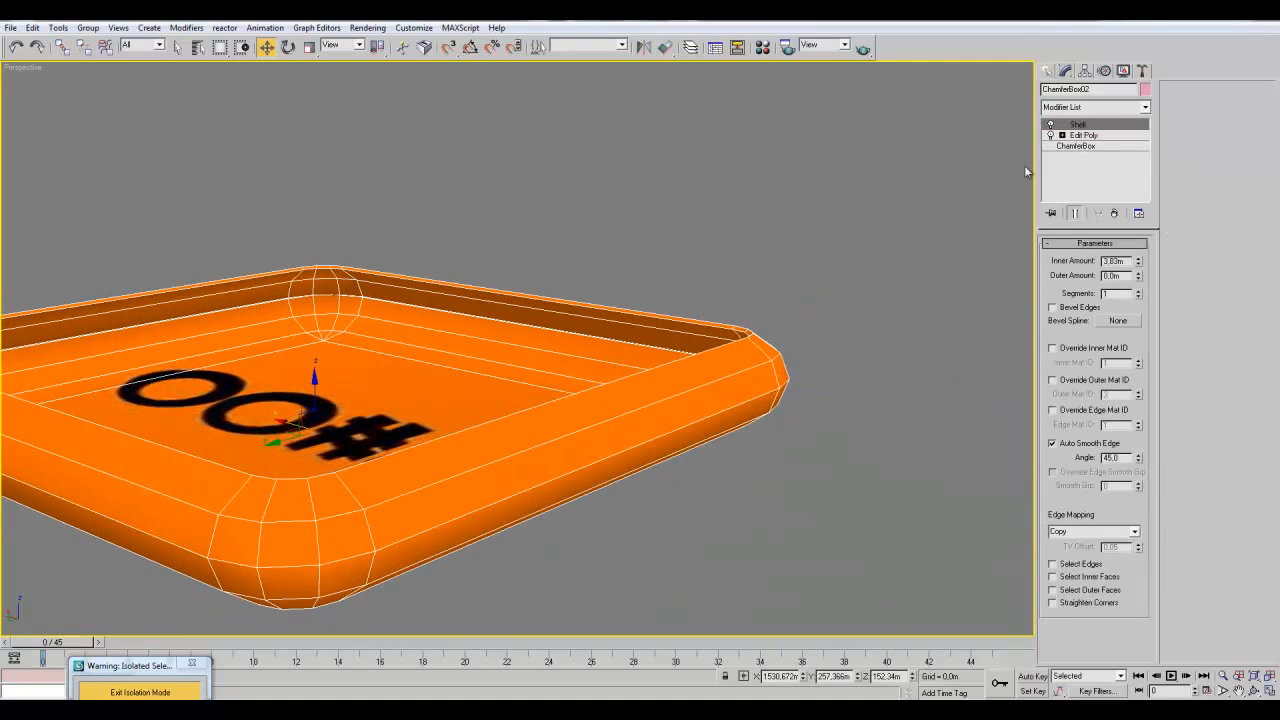
mouse_move(1139, 263)
left_mouse_down()
mouse_move(1137, 370)
mouse_move(1034, 55)
left_mouse_up()
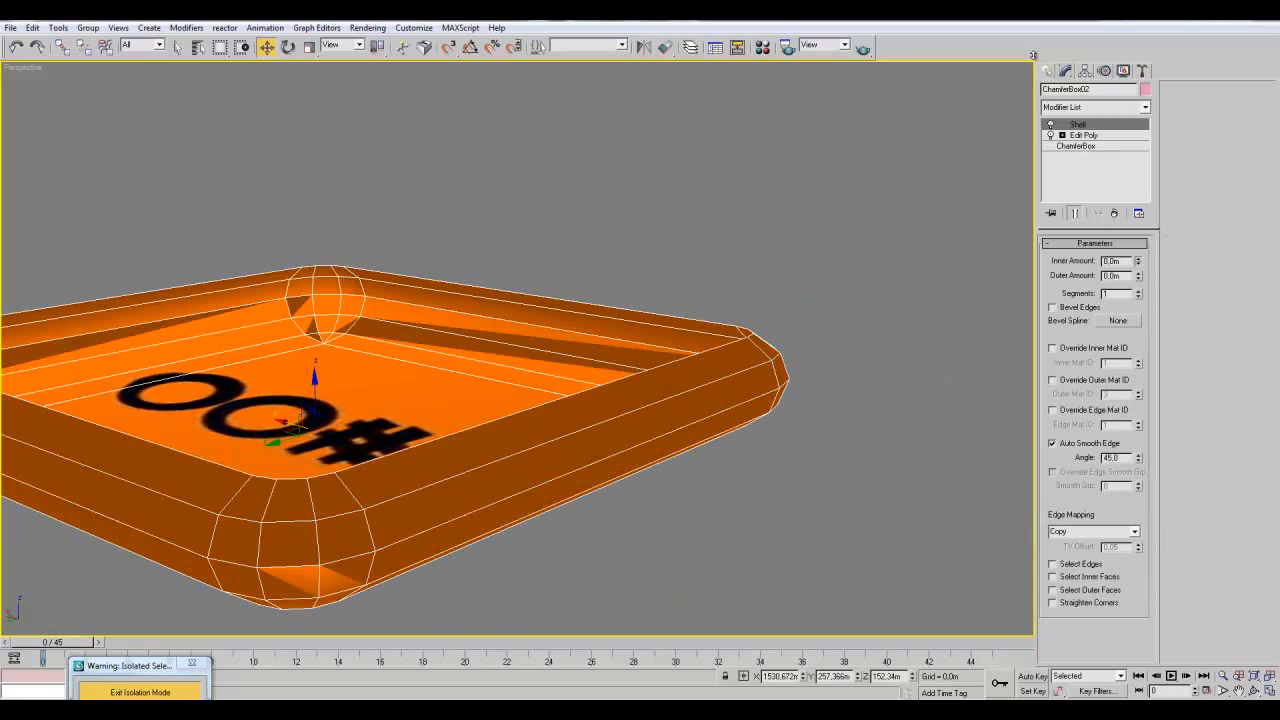
left_click_drag(1139, 281, 1042, 527)
- Switch the viewport to wireframe and examine the shell's thickness at the tray's inner corner
mouse_move(590, 490)
middle_mouse_down("alt")
mouse_move(726, 531)
mouse_move(810, 494)
mouse_move(807, 462)
middle_mouse_up("alt")
key("F3")
scroll(783, 473, "up", 5)
mouse_move(583, 506)
middle_mouse_down("alt")
mouse_move(503, 560)
mouse_move(640, 408)
middle_mouse_up("alt")
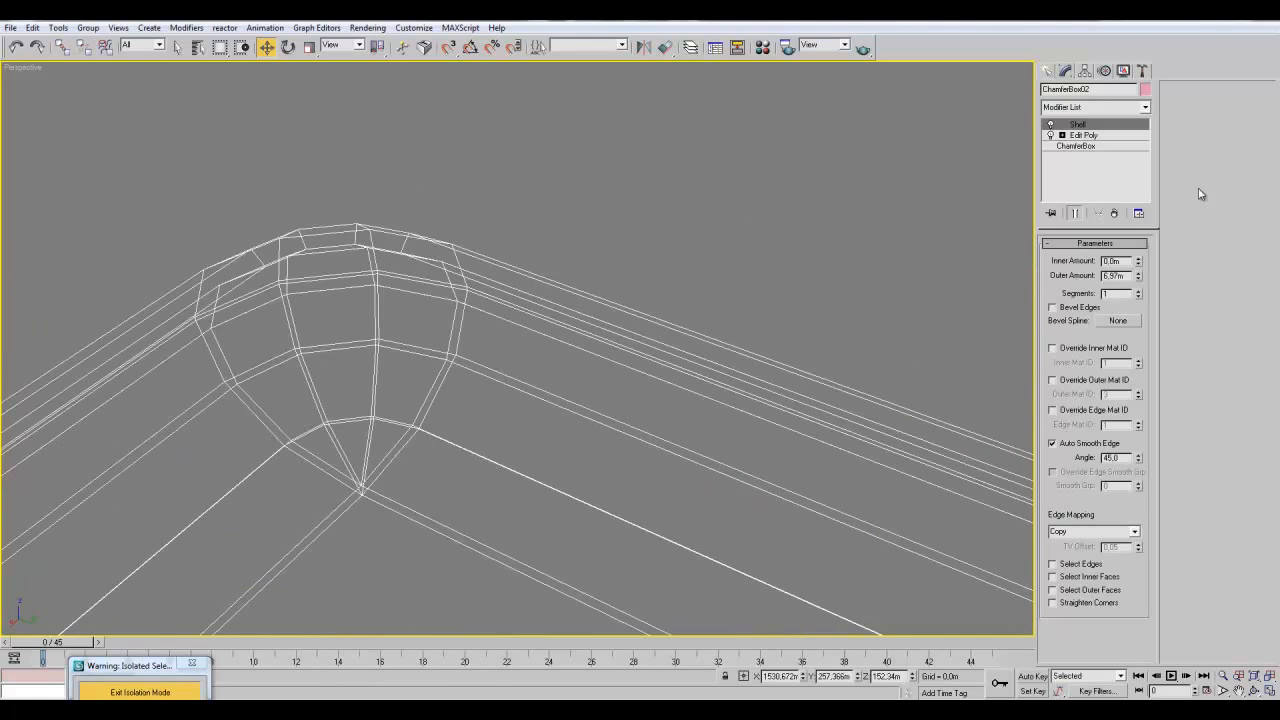
- Set the Shell's Outer Amount to 2.32 m and check the tray's wall thickness in shaded and wireframe display
left_click_drag(1137, 275, 819, 576)
mouse_move(721, 415)
middle_mouse_down("alt")
mouse_move(543, 400)
mouse_move(673, 396)
middle_mouse_up("alt")
scroll(543, 400, "down", 5)
key("F3")
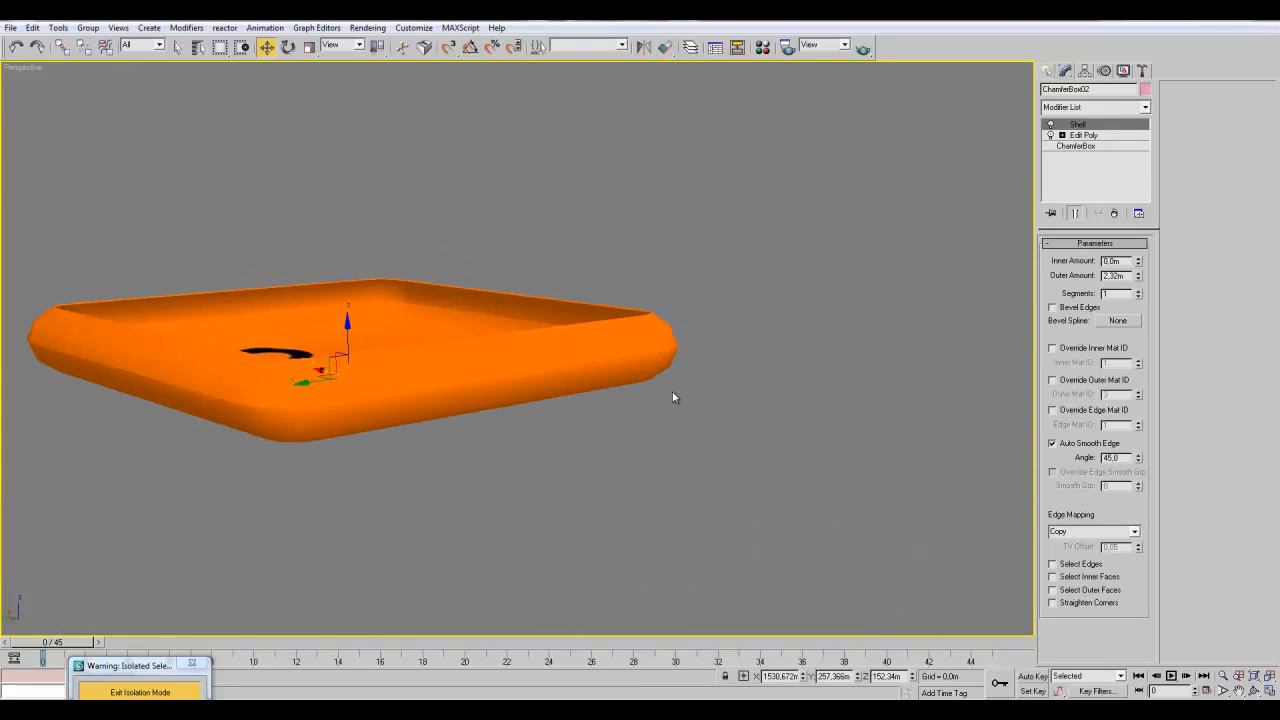
key("F3")
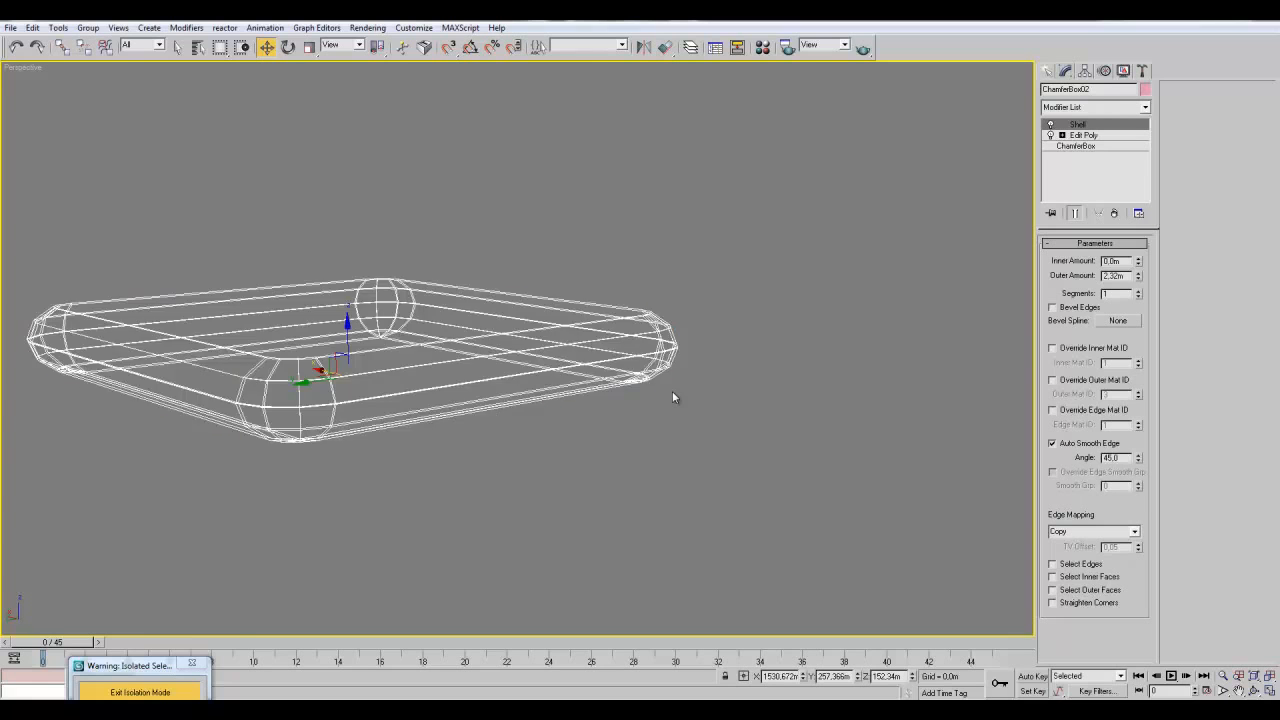
scroll(672, 397, "up", 4)
- Set the Shell's Outer Amount to 2.89 m and display the tray shaded with its edges
left_click_drag(1139, 275, 1086, 350)
right_click(1086, 350)
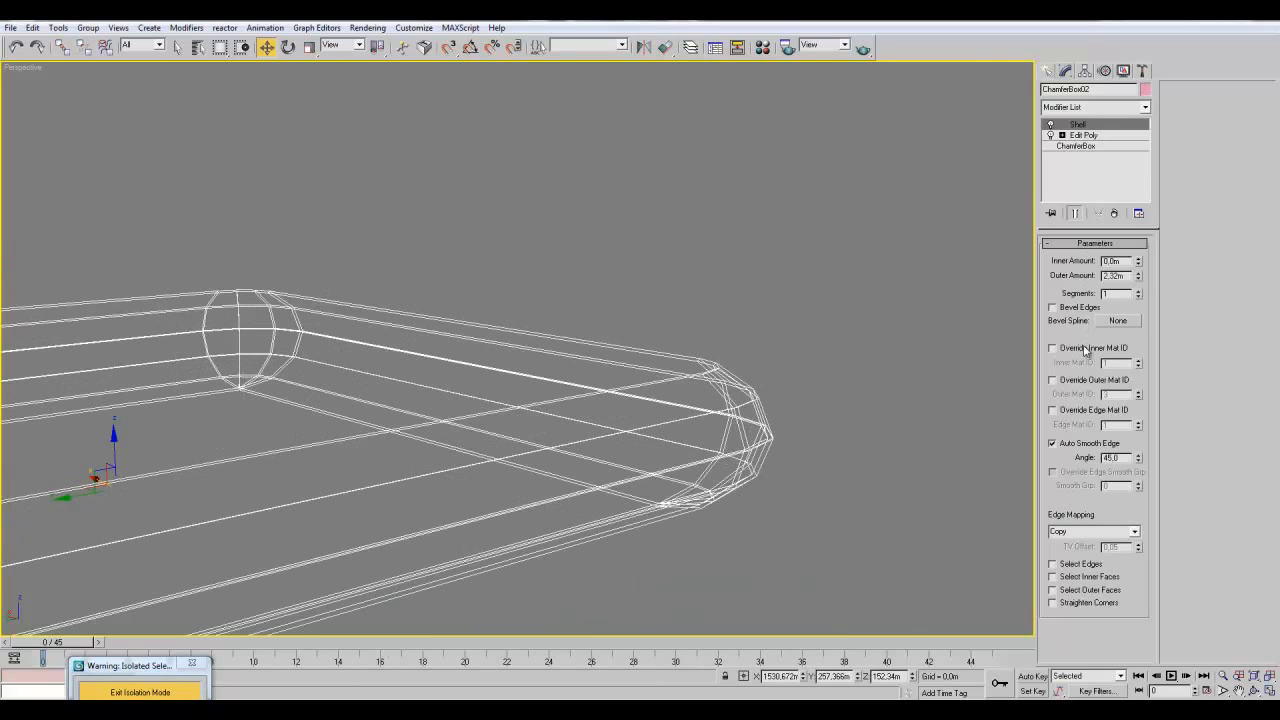
left_click_drag(1141, 279, 1139, 244)
key("F3")
middle_click_drag(697, 367, 455, 357, "alt")
scroll(455, 357, "down", 4)
middle_click_drag(563, 388, 725, 303, "alt")
key("F4")
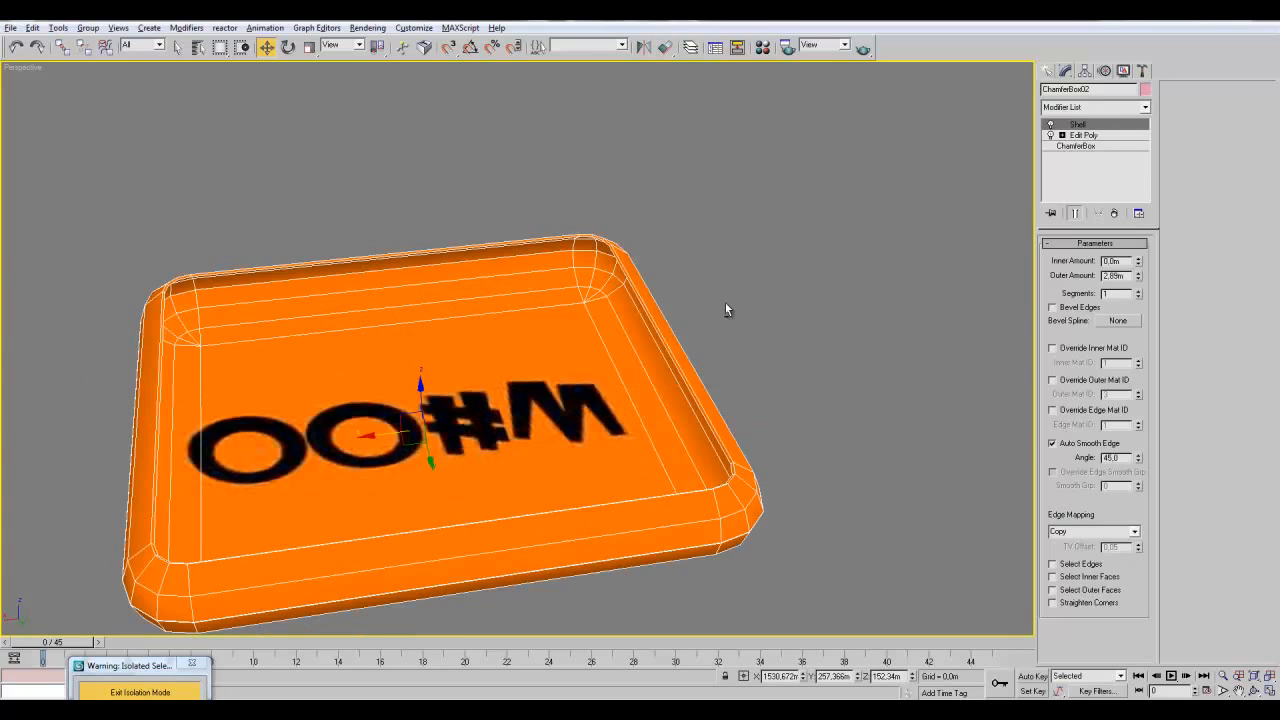
left_click(1094, 108)
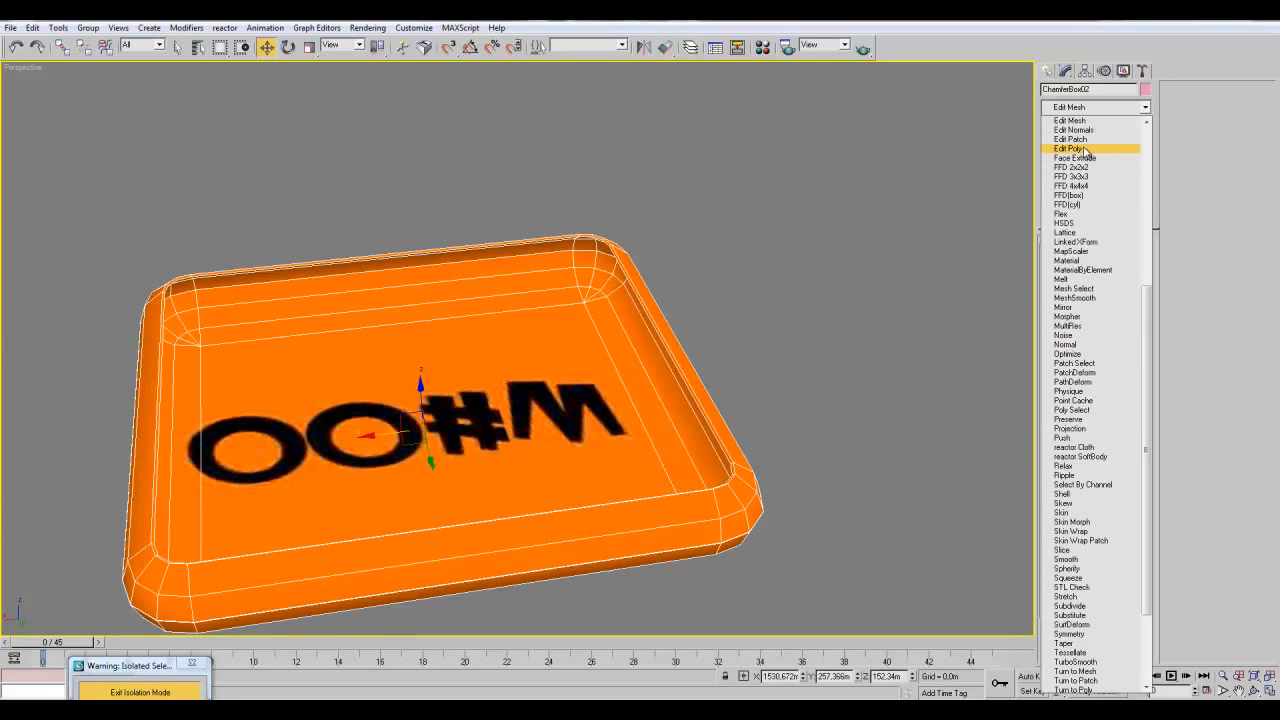
left_click(1085, 150)
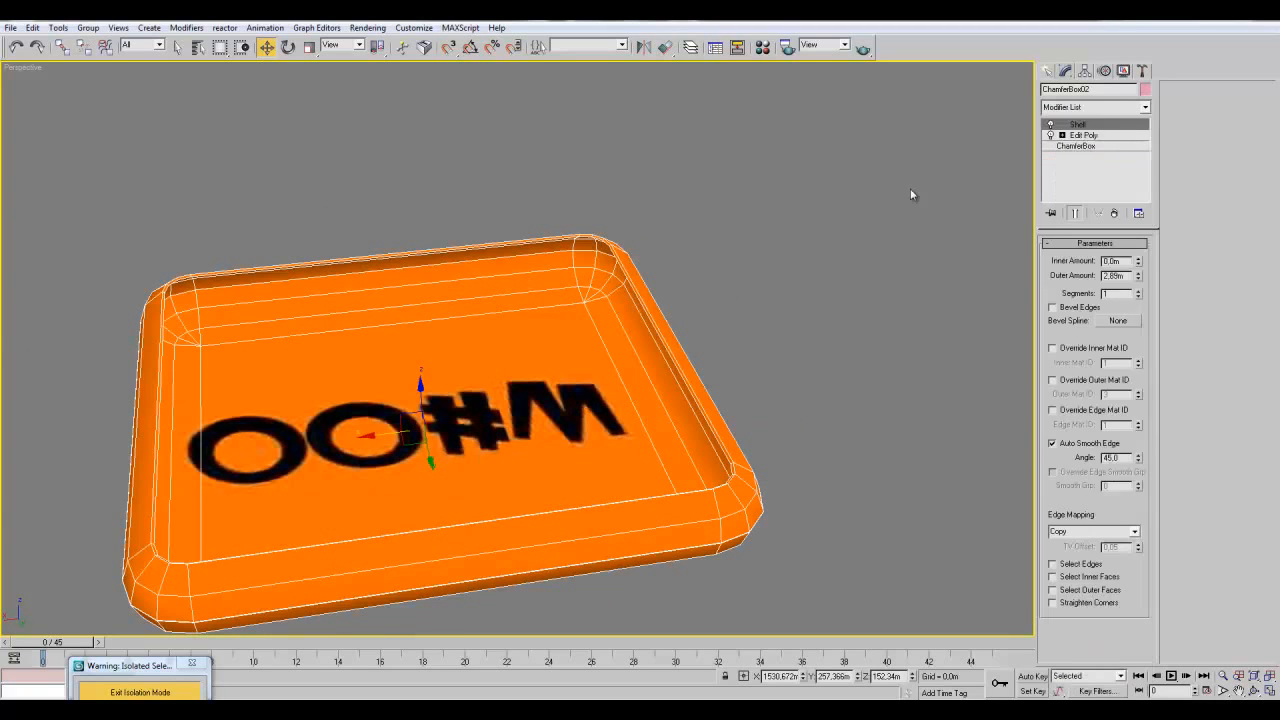
left_click(918, 271)
left_click(709, 347)
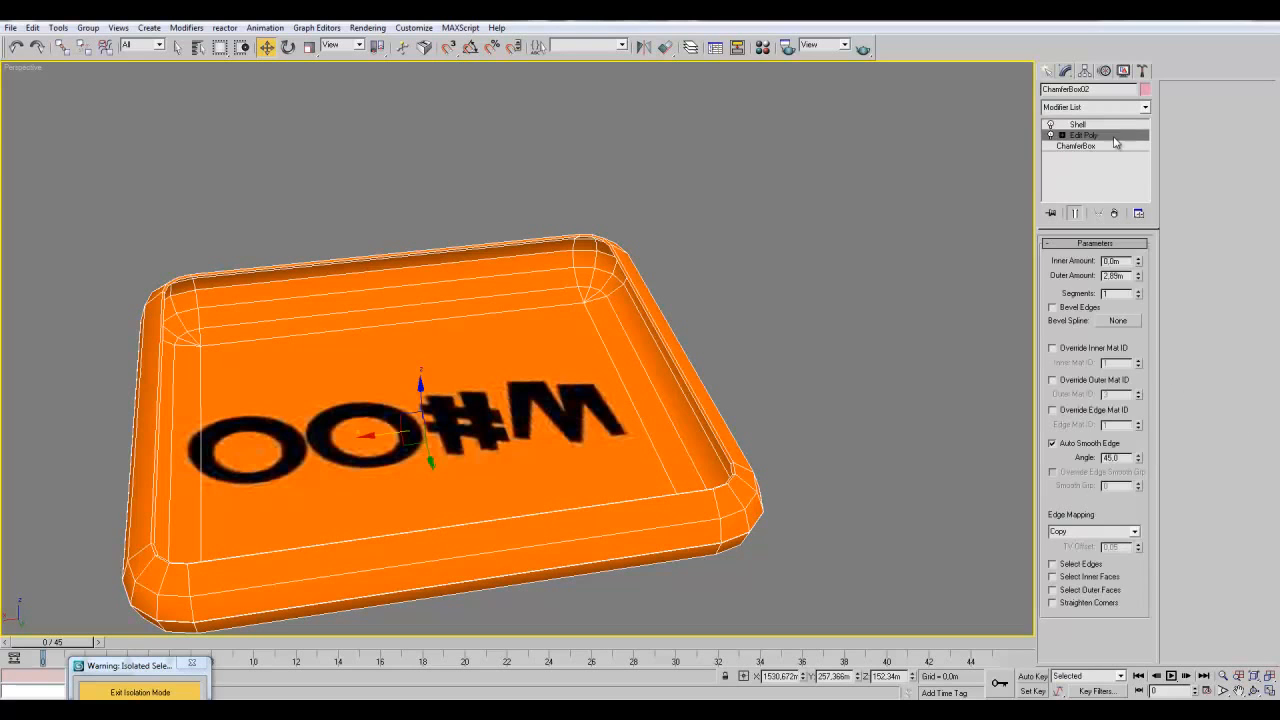
key("4")
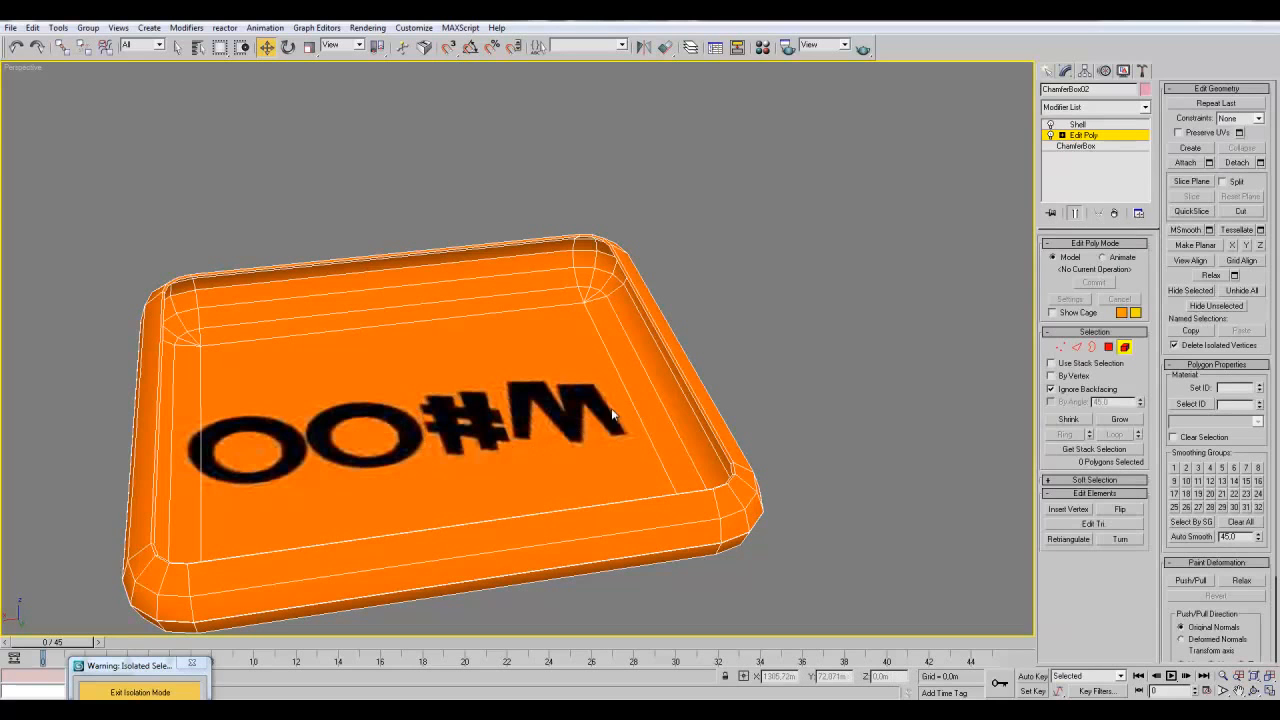
scroll(791, 204, "down", 3)
left_click_drag(749, 187, 296, 565)
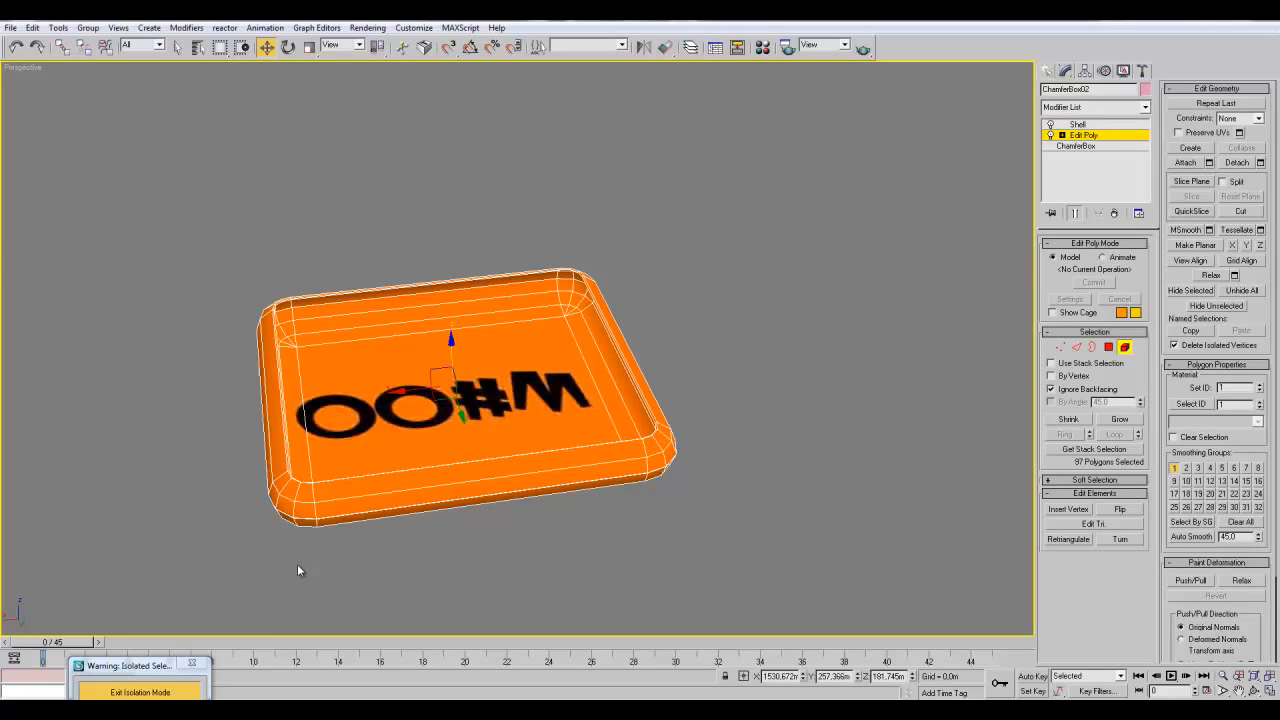
left_click(1083, 134)
- Add an Edit Poly modifier above the Shell and assign material ID 9 to the entire tray
left_click(1138, 107)
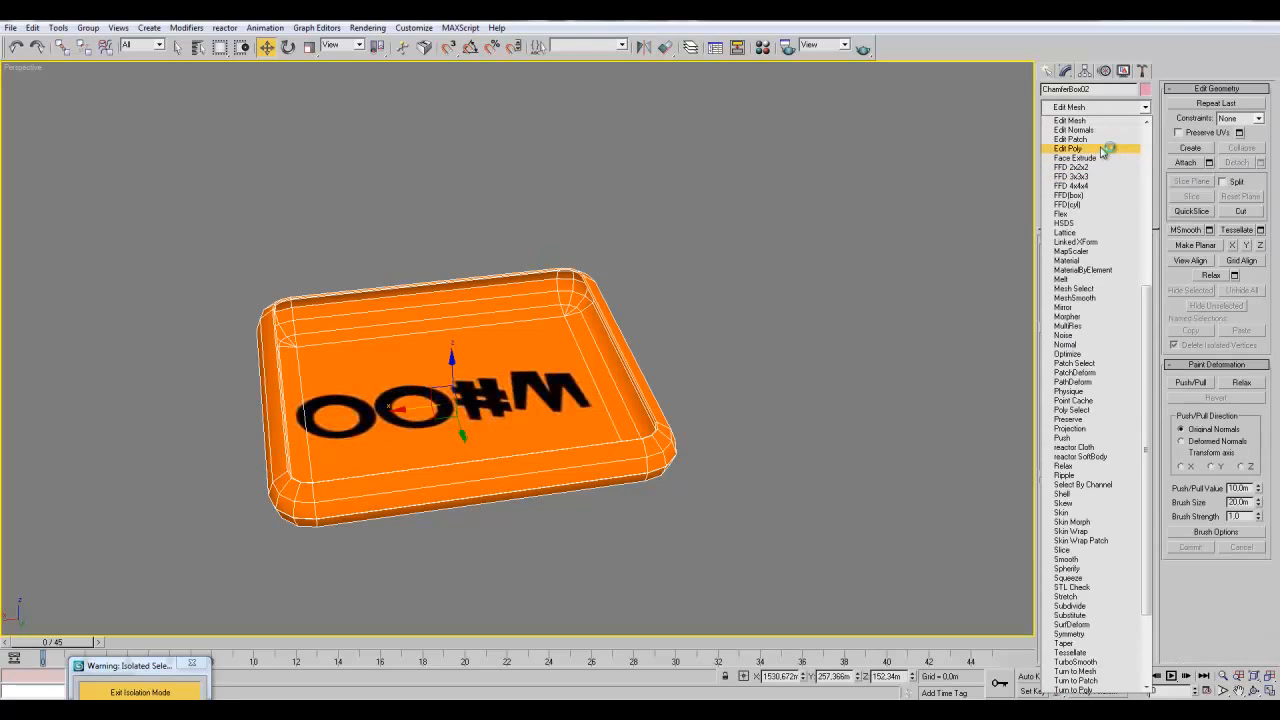
left_click(1090, 151)
left_click_drag(1093, 135, 1099, 125)
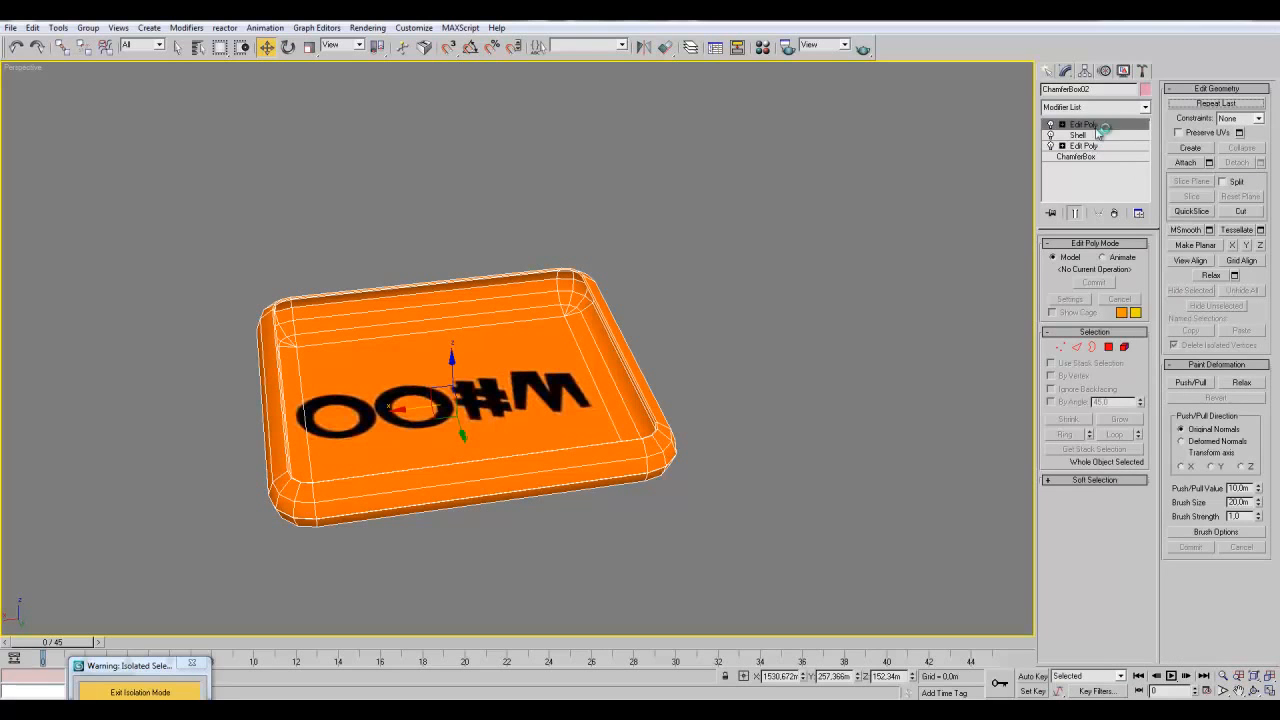
left_click(1124, 346)
left_click_drag(770, 190, 190, 640)
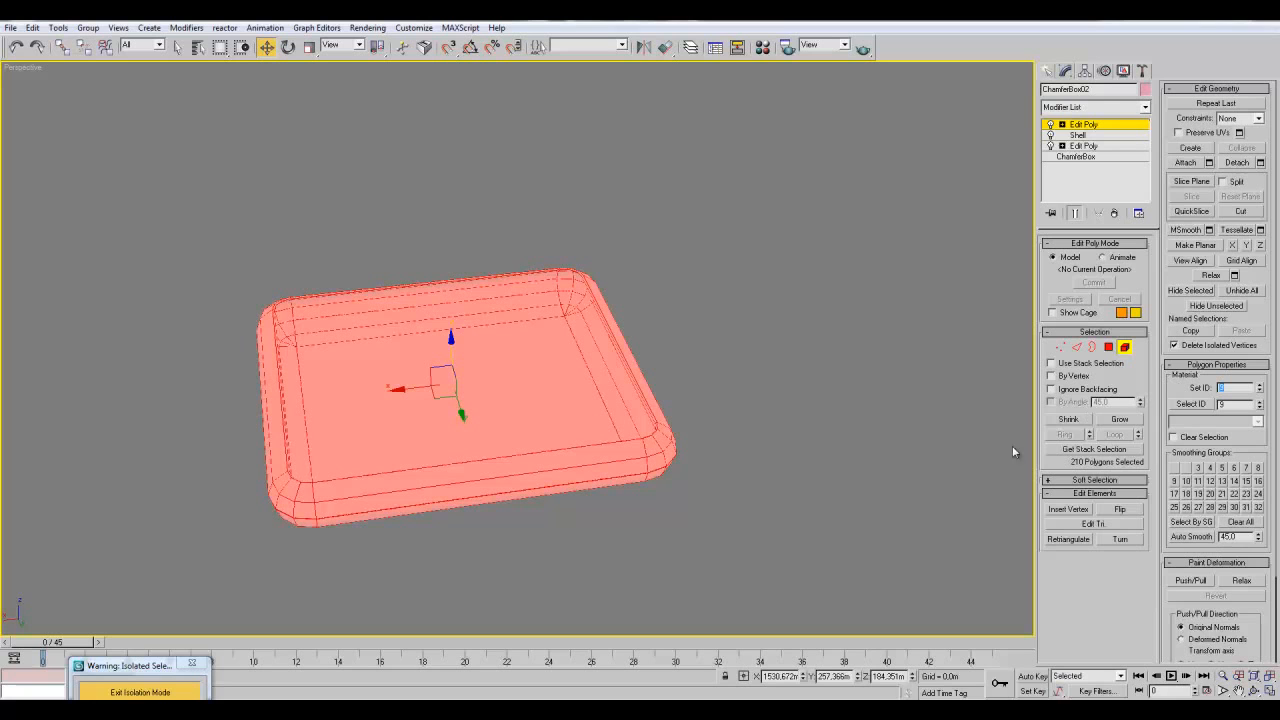
left_click(1085, 124)
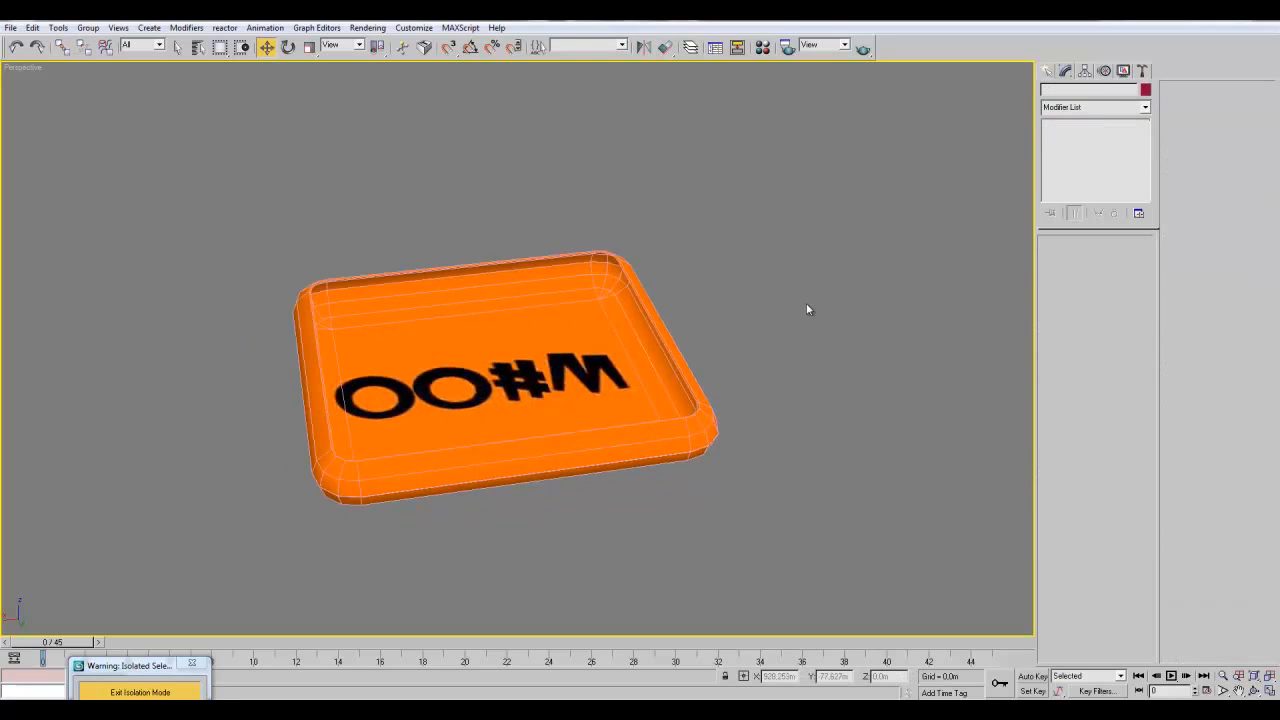
- Select only the large polygon on the tray's inner floor
scroll(808, 309, "up", 5)
mouse_move(563, 369)
middle_mouse_down("alt")
mouse_move(440, 340)
mouse_move(446, 301)
mouse_move(600, 262)
mouse_move(540, 377)
middle_mouse_up("alt")
scroll(481, 298, "up", 4)
scroll(606, 345, "down", 3)
left_click(1107, 347)
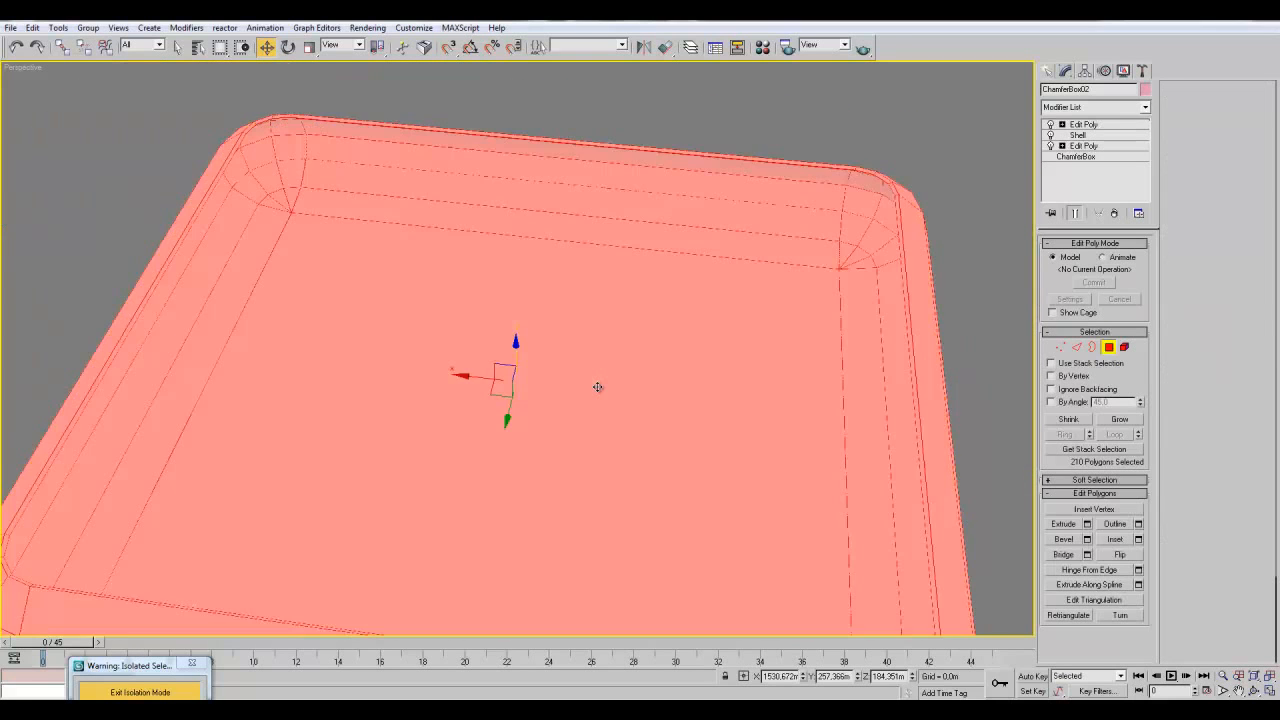
left_click(597, 387)
middle_click_drag(808, 368, 872, 360)
scroll(737, 346, "down", 4)
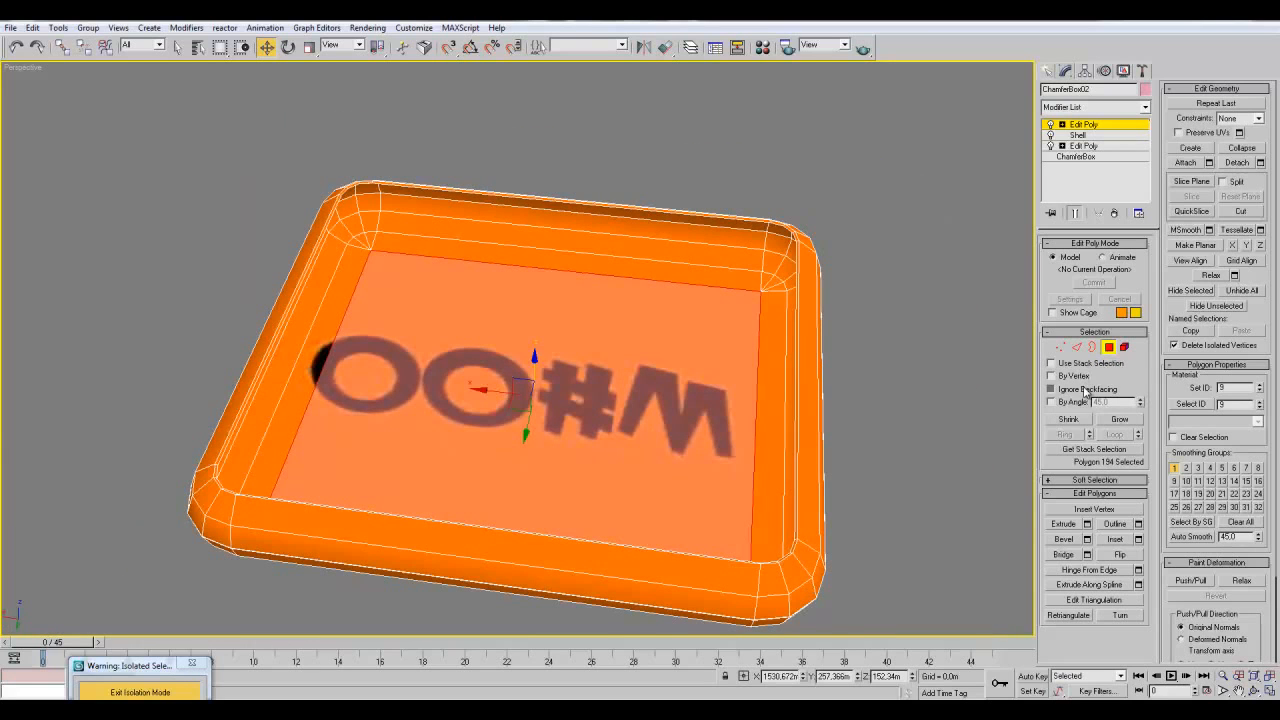
- Enable Ignore Backfacing, grow the inner floor selection once, and assign it material ID 10
left_click(1085, 390)
left_click(1110, 421)
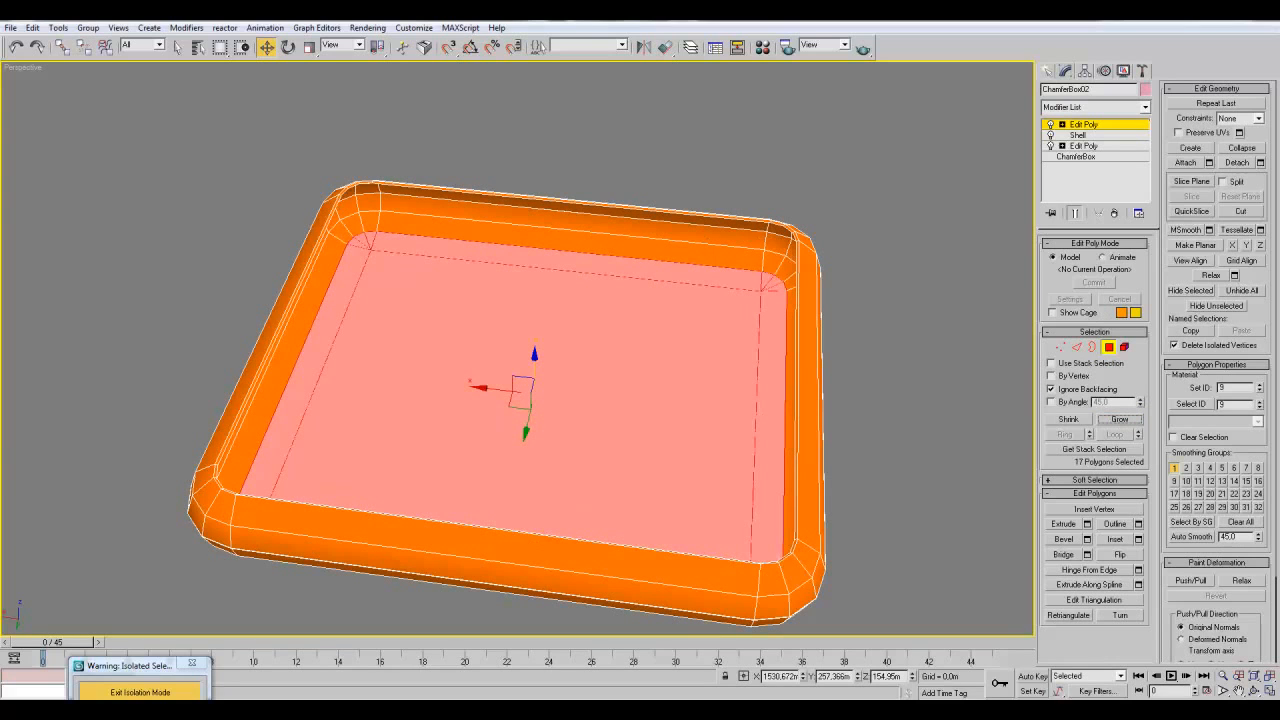
middle_click_drag(808, 364, 777, 362, "alt")
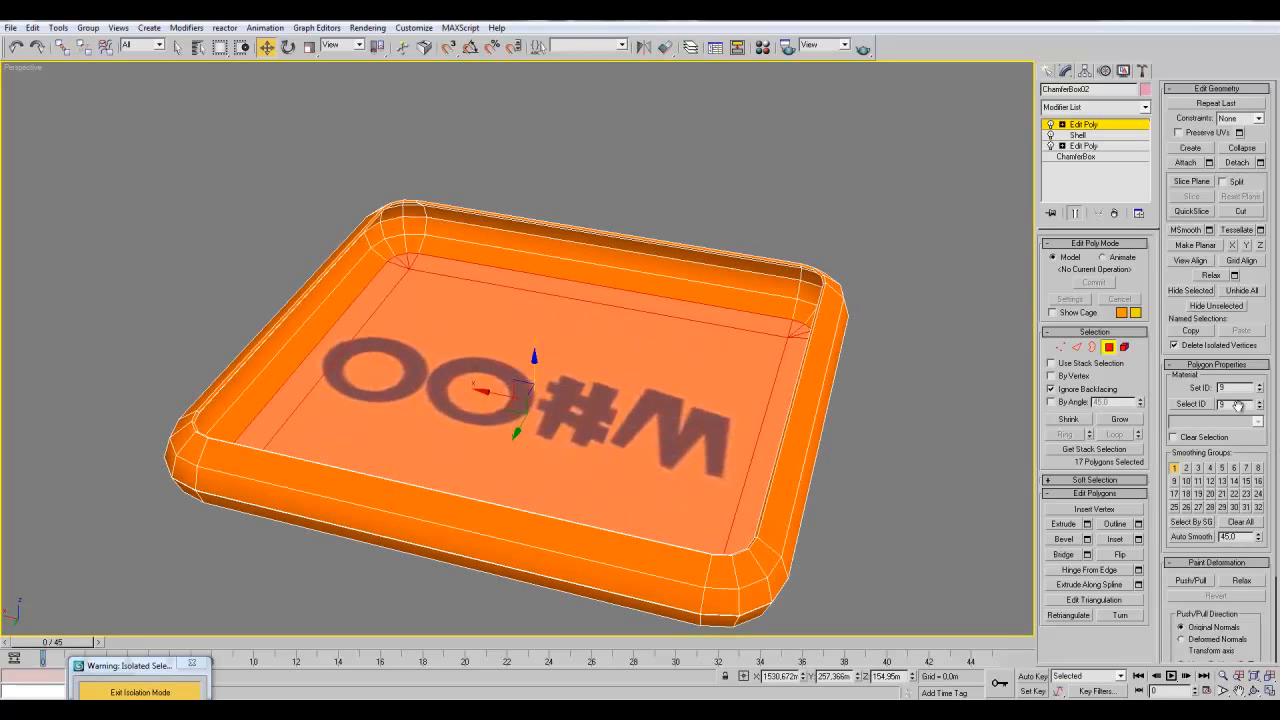
type("10")
key("Return")
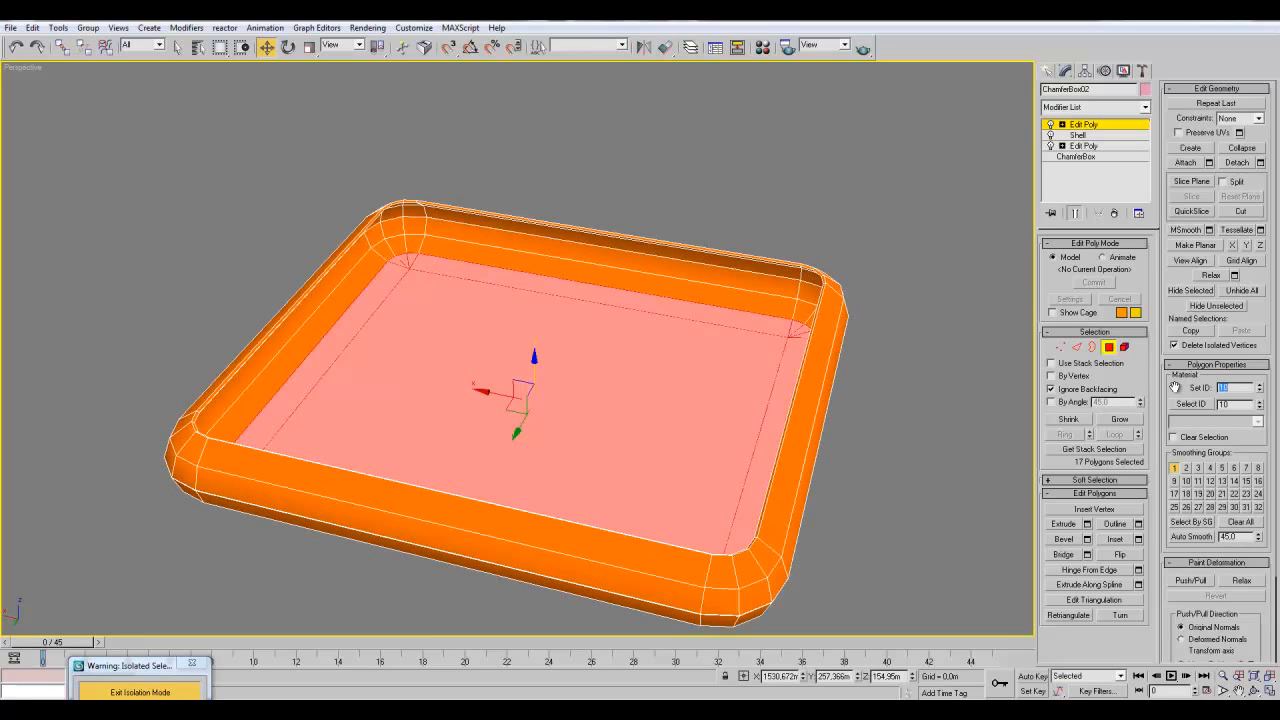
- Check the tray's underside polygon, reselect the inner floor polygon, and grow the selection twice
left_click(932, 305)
middle_click_drag(795, 440, 640, 350, "alt")
left_click(621, 361)
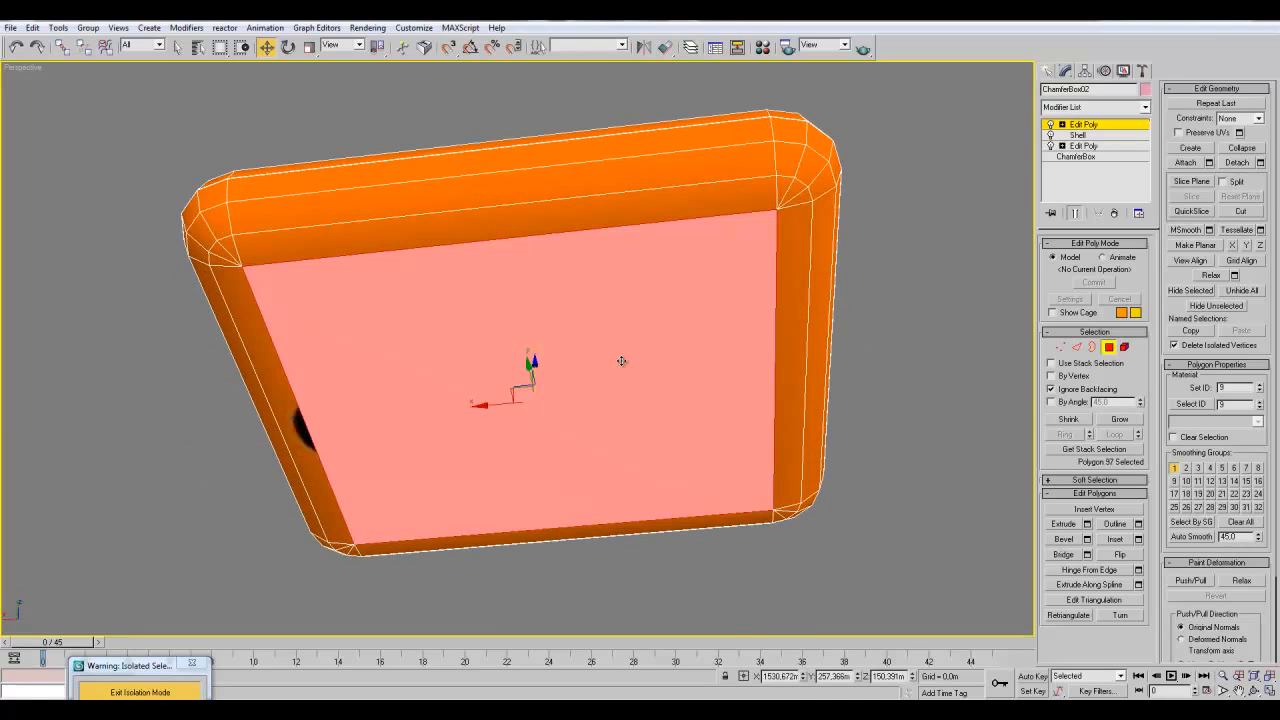
middle_click_drag(842, 343, 573, 445, "alt")
left_click(573, 445)
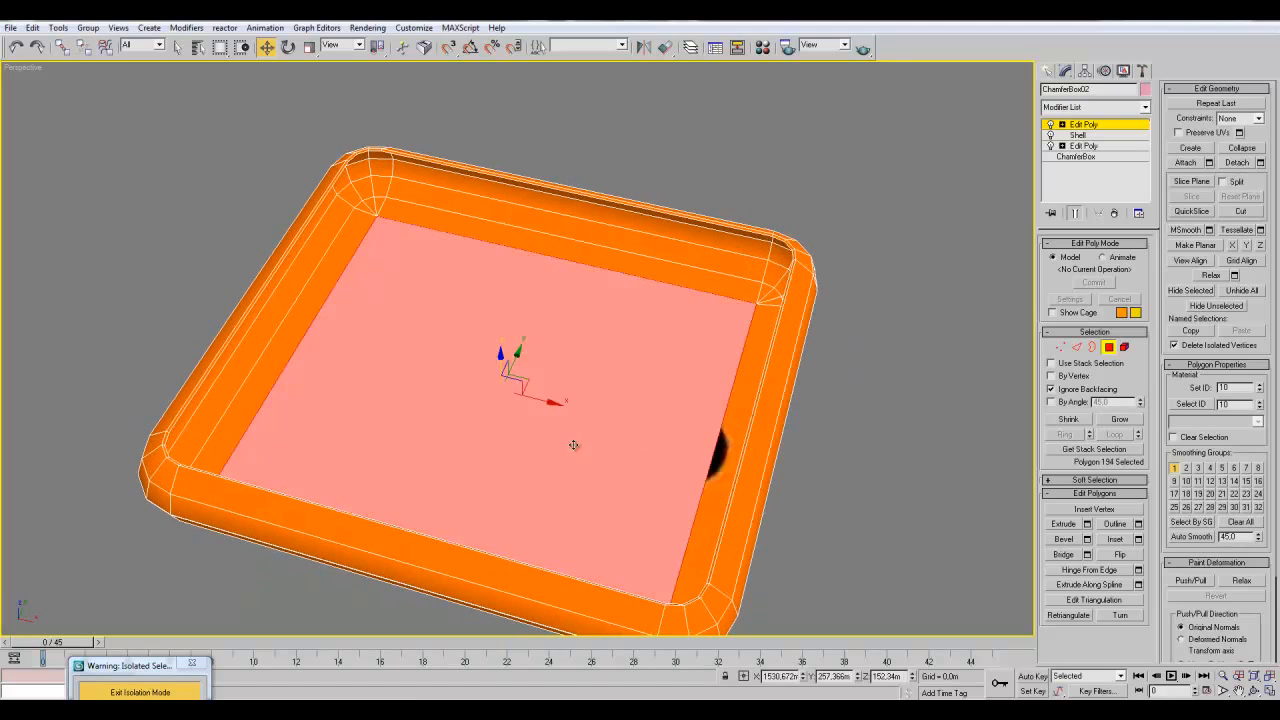
left_click(1120, 421)
mouse_move(798, 360)
middle_mouse_down("alt")
mouse_move(877, 349)
mouse_move(836, 336)
mouse_move(808, 337)
mouse_move(957, 373)
middle_mouse_up("alt")
key("F2")
left_click(1120, 420)
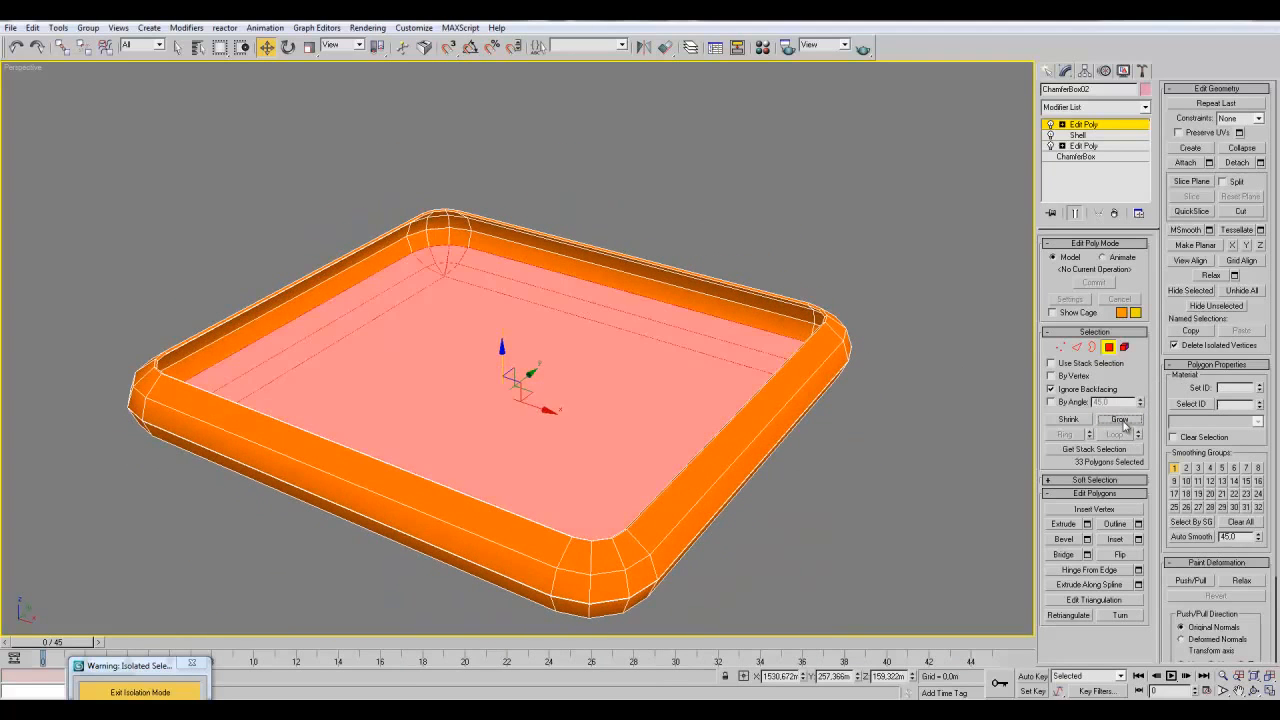
- Assign material ID 10 to the grown inner floor selection and leave polygon editing
middle_click_drag(720, 341, 901, 341, "alt")
left_click(1232, 388)
type("10")
key("Return")
middle_click_drag(884, 207, 790, 217, "alt")
left_click(1113, 125)
- Add an Unwrap UVW modifier to the tray and enter its Face sub-object level
left_click(936, 168)
left_click(726, 298)
left_click(1144, 107)
scroll(1090, 400, "down", 10)
left_click(1086, 594)
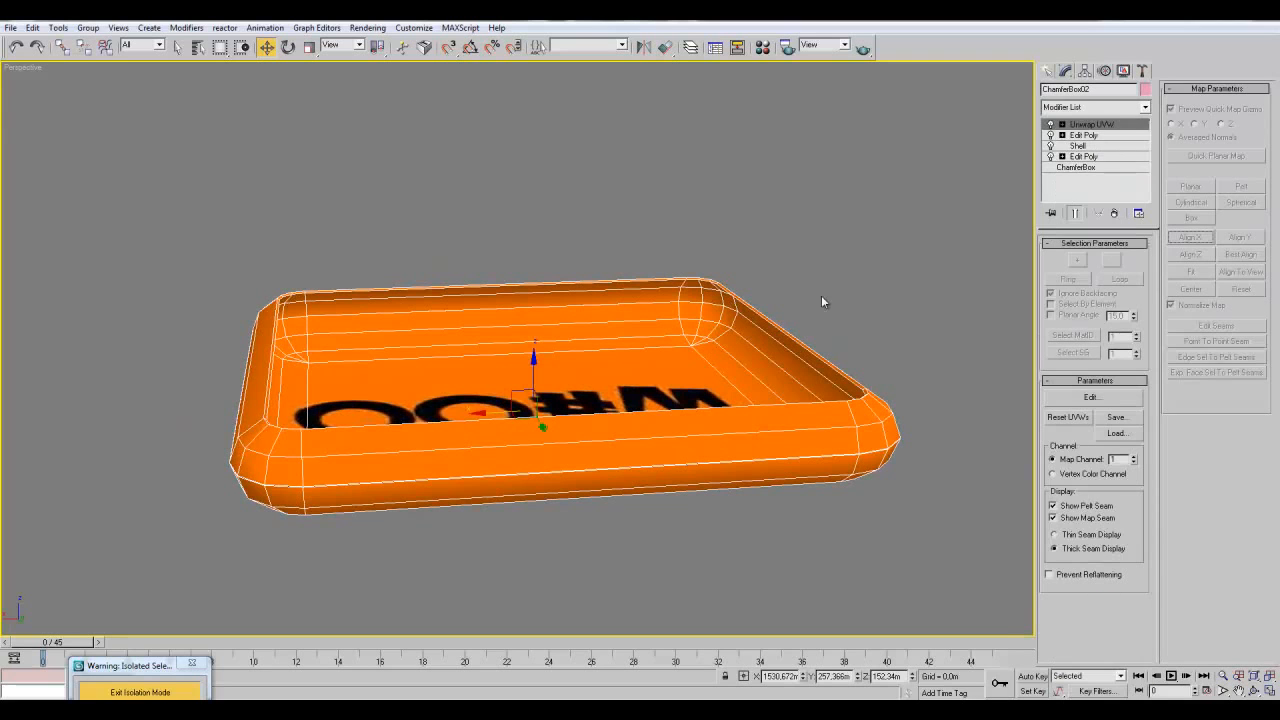
left_click(1062, 124)
left_click(1090, 157)
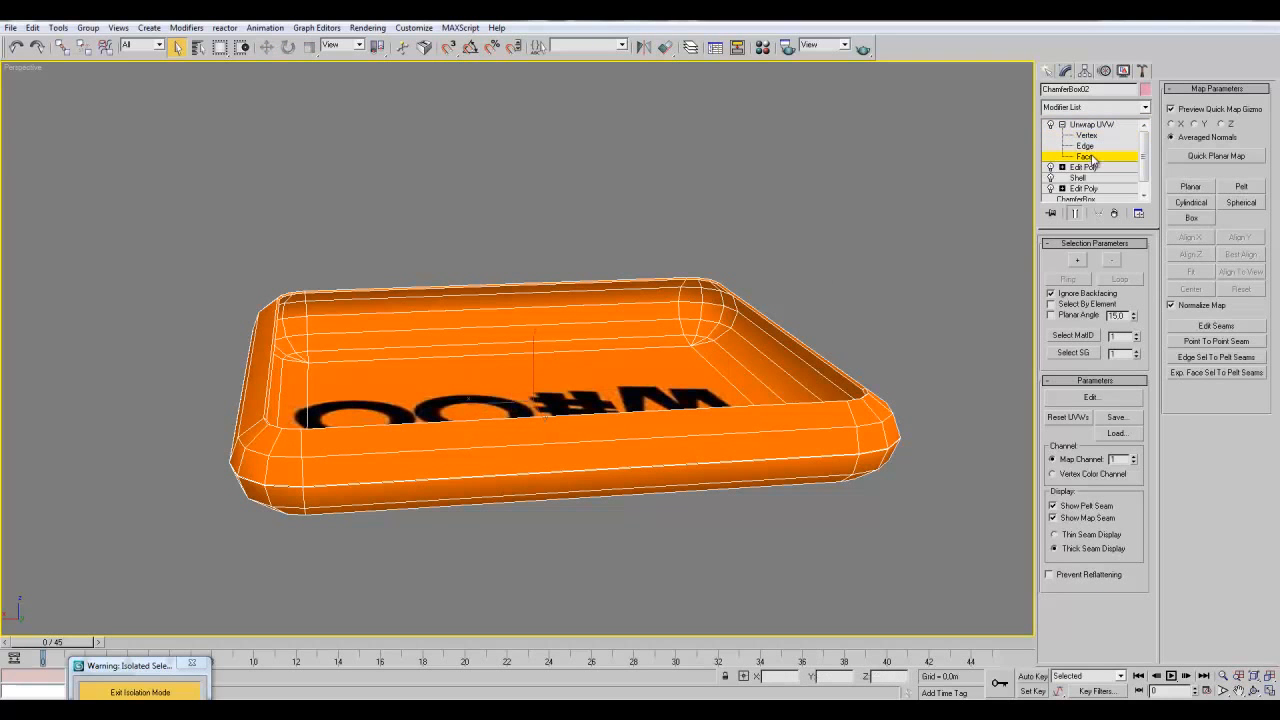
- Select the faces with material ID 10 and apply planar mapping to the tray's inner floor area
left_click(641, 422)
left_click(648, 375)
middle_click_drag(826, 262, 844, 325, "alt")
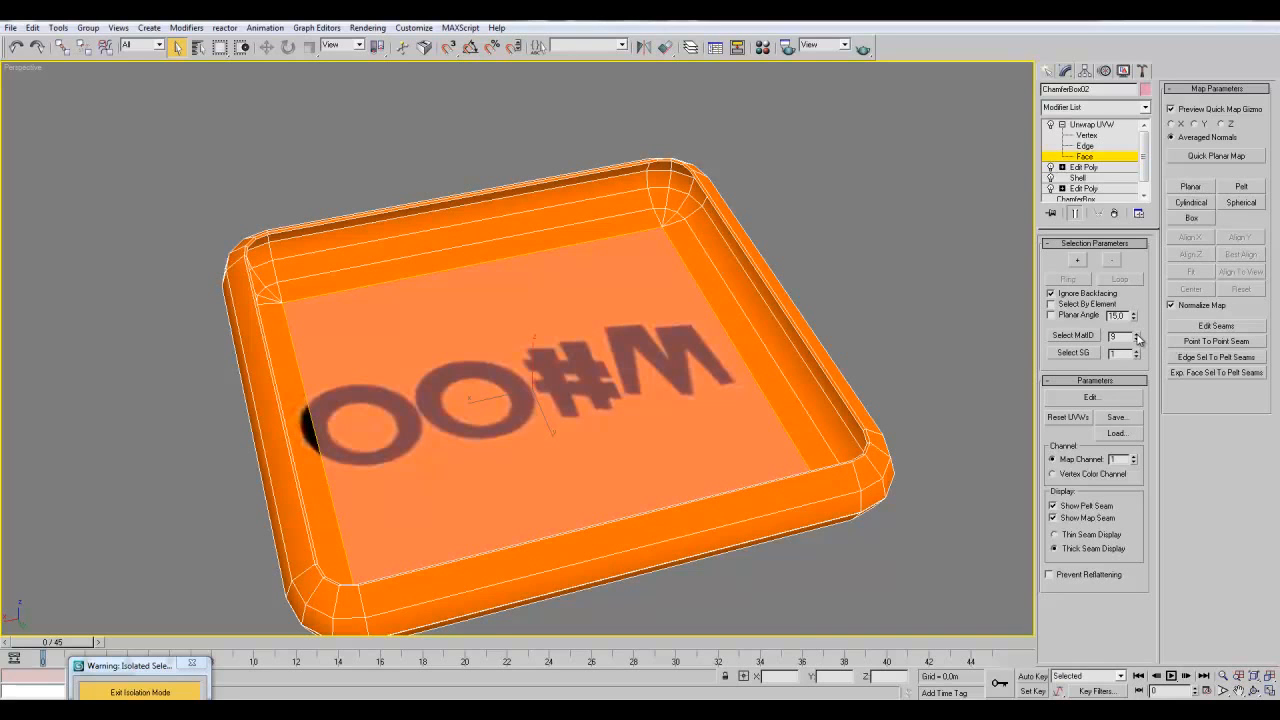
left_click(1068, 335)
left_click(1191, 187)
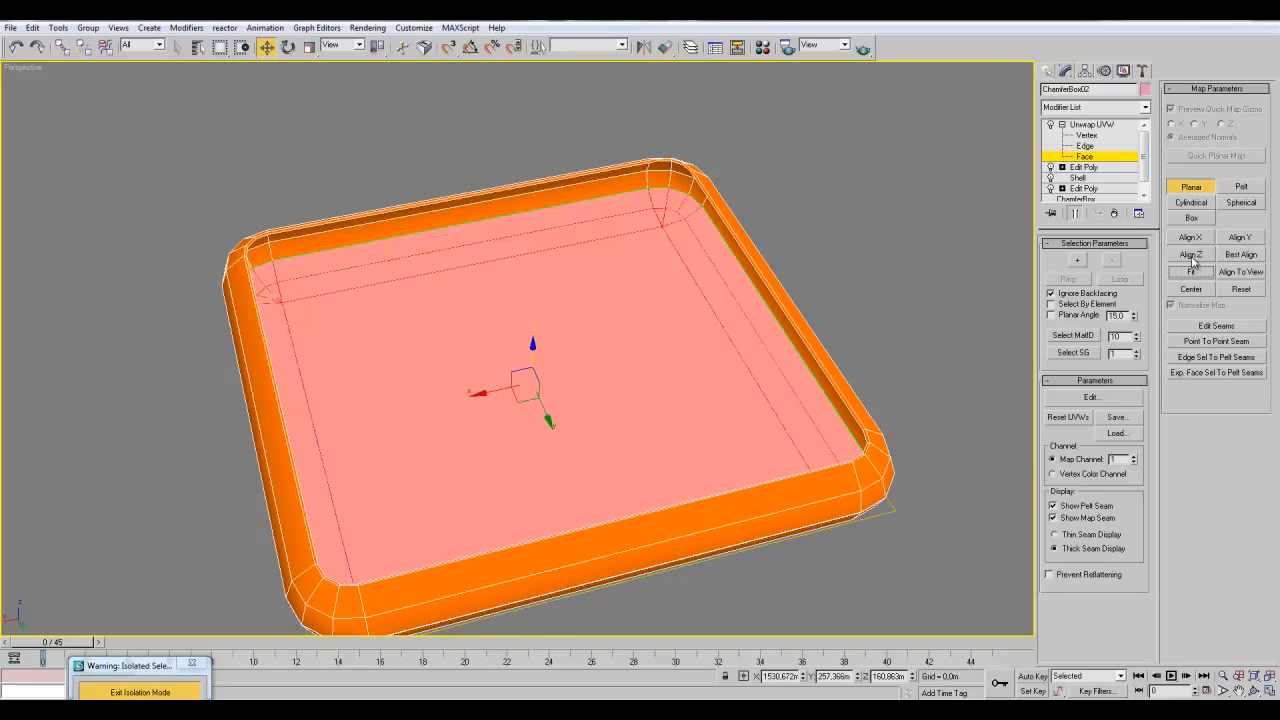
left_click(1195, 189)
middle_click_drag(864, 264, 975, 333, "alt")
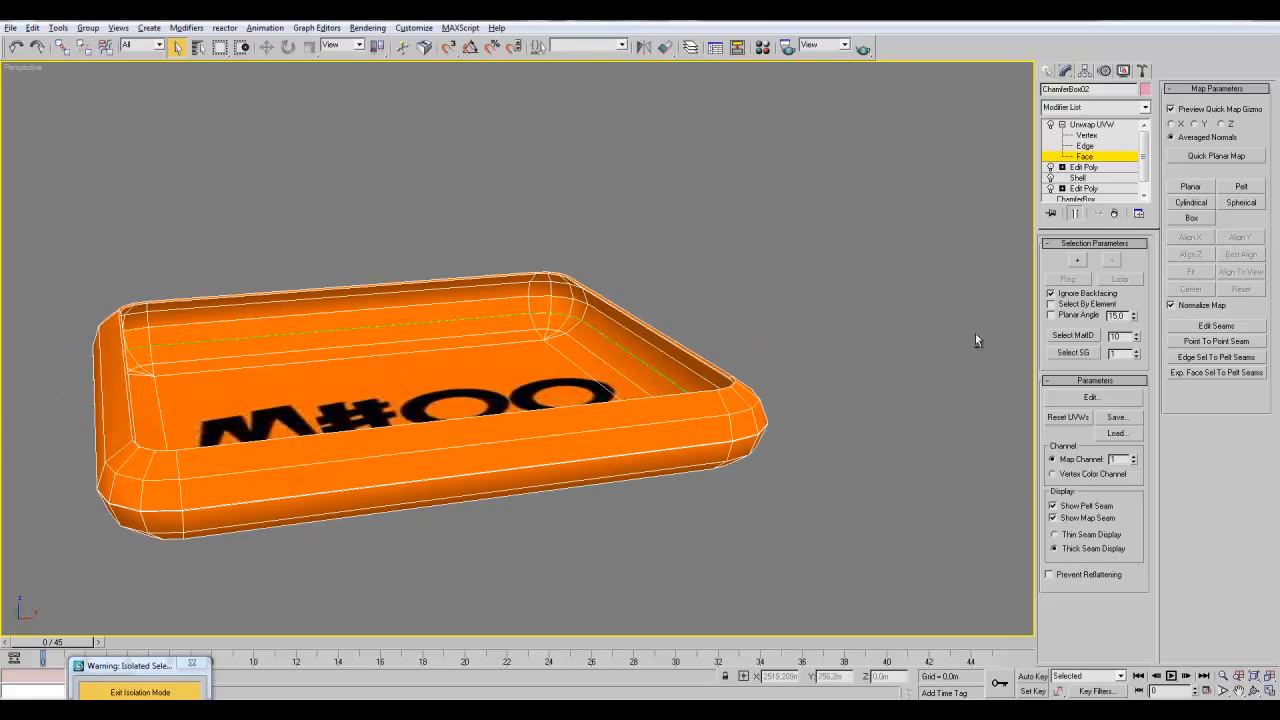
- Select the lower row of faces along the tray's long inner wall, including that row's adjoining corner faces
scroll(776, 391, "up", 5)
left_click(778, 336)
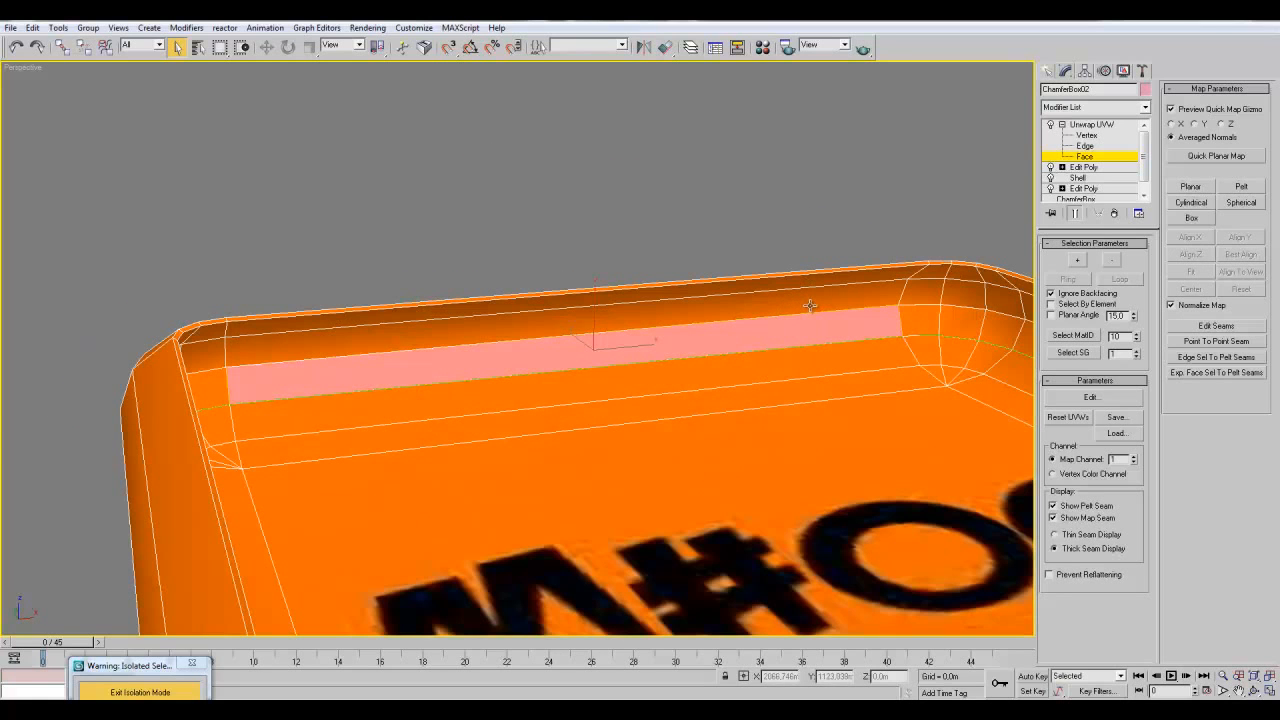
middle_click_drag(810, 305, 617, 291)
left_click(743, 309, "ctrl")
left_click(776, 309, "ctrl")
left_click(807, 311, "ctrl")
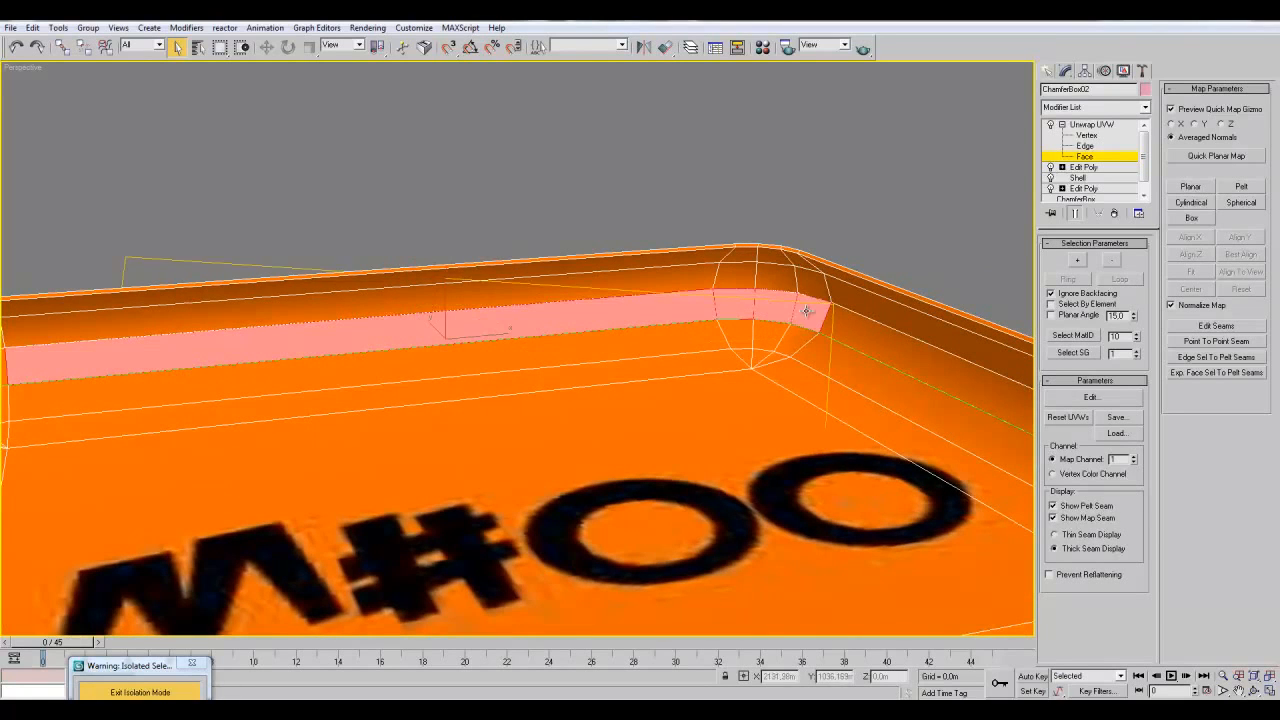
- Add the upper corner faces and the remaining upper strips of the long inner wall to the selection
left_click(810, 286, "ctrl")
left_click(768, 280, "ctrl")
left_click(734, 279, "ctrl")
left_click(744, 257, "ctrl")
left_click(772, 258, "ctrl")
left_click(794, 260, "ctrl")
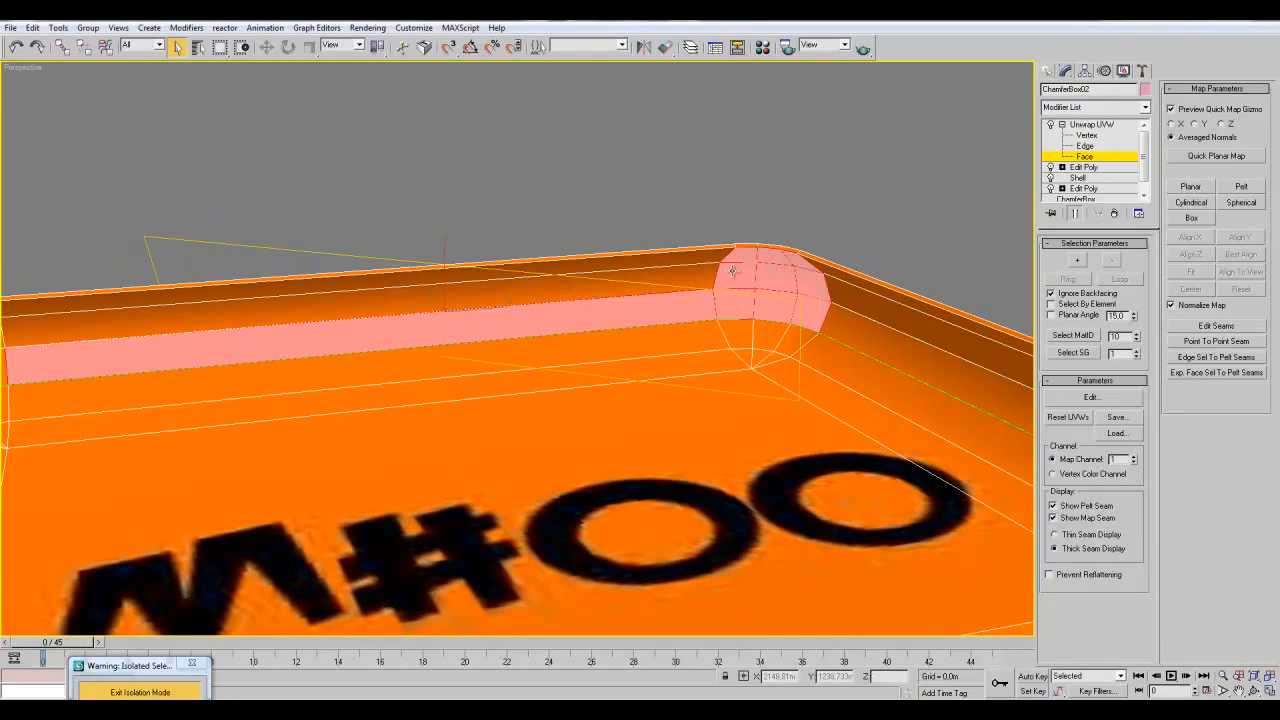
left_click(704, 257, "ctrl")
middle_click_drag(501, 351, 414, 343, "alt")
middle_click_drag(424, 344, 504, 346)
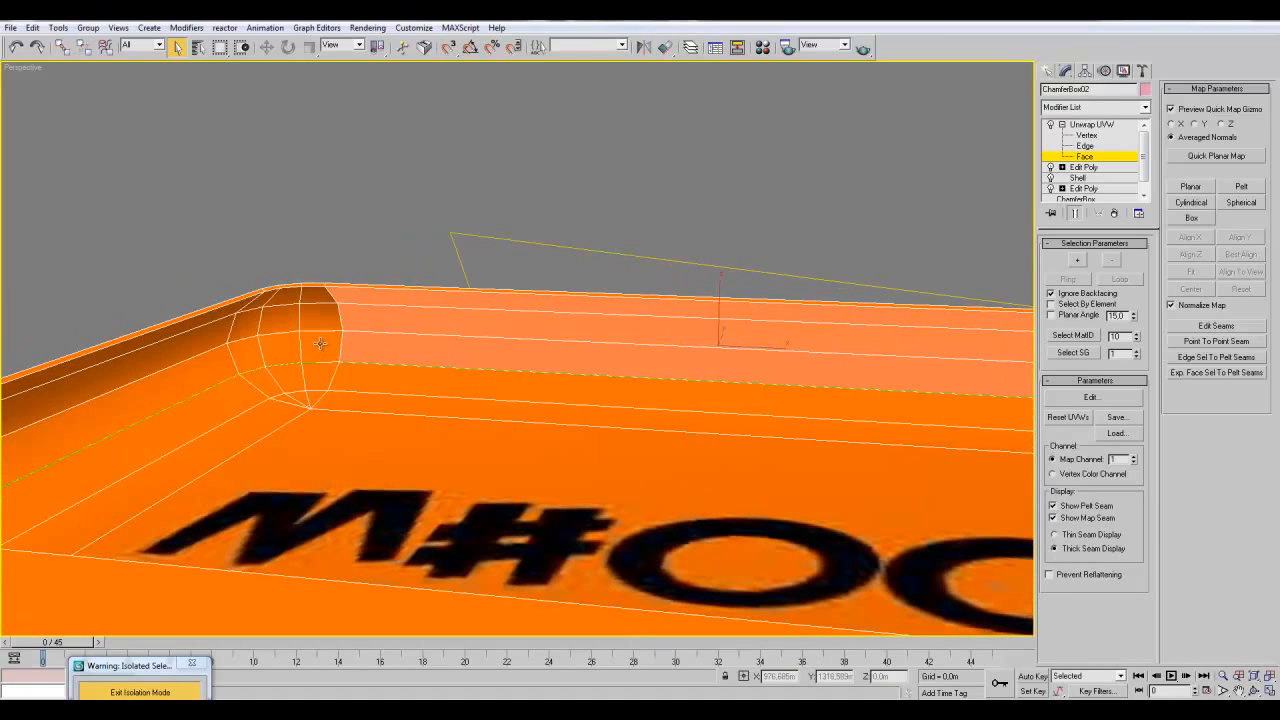
- Extend the long inner wall selection into the opposite corner and planar-map it using Best Align
left_click(360, 353)
middle_click_drag(277, 355, 441, 340, "alt")
middle_click_drag(566, 346, 748, 364, "alt")
middle_click_drag(765, 302, 420, 400, "alt")
left_click(1190, 186)
left_click(1241, 255)
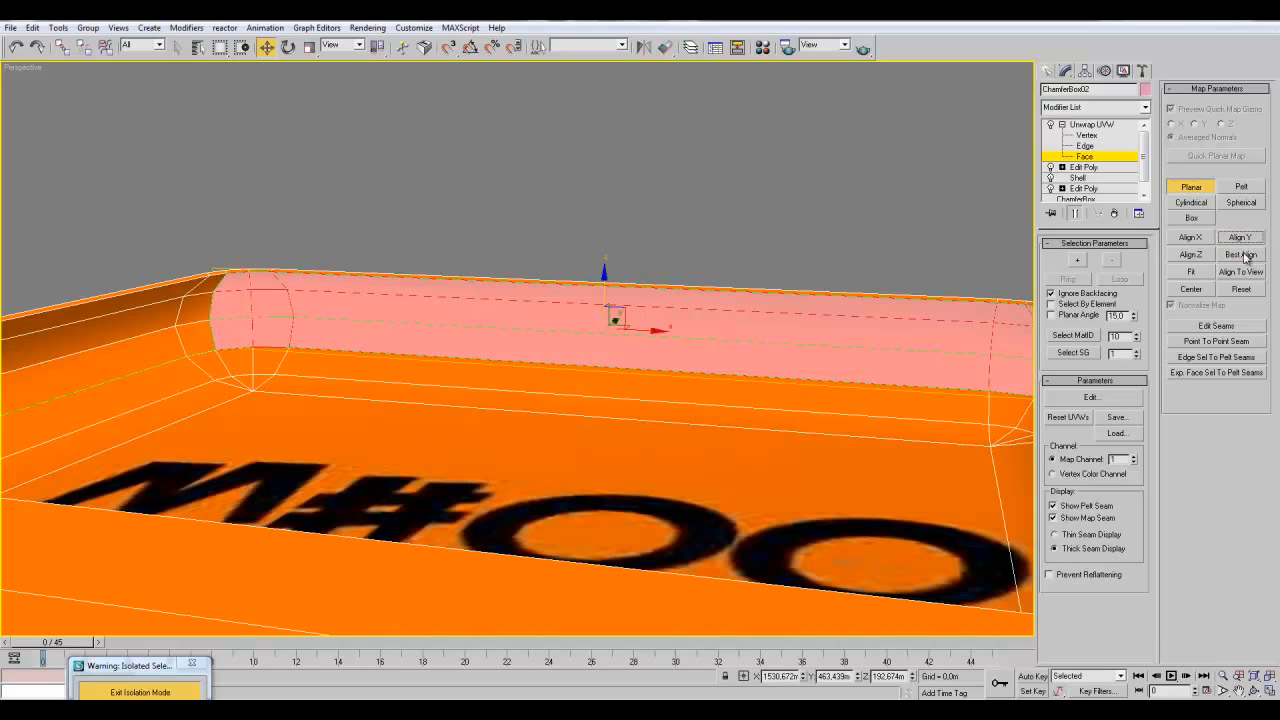
middle_click_drag(891, 347, 806, 374, "alt")
scroll(918, 352, "down", 2)
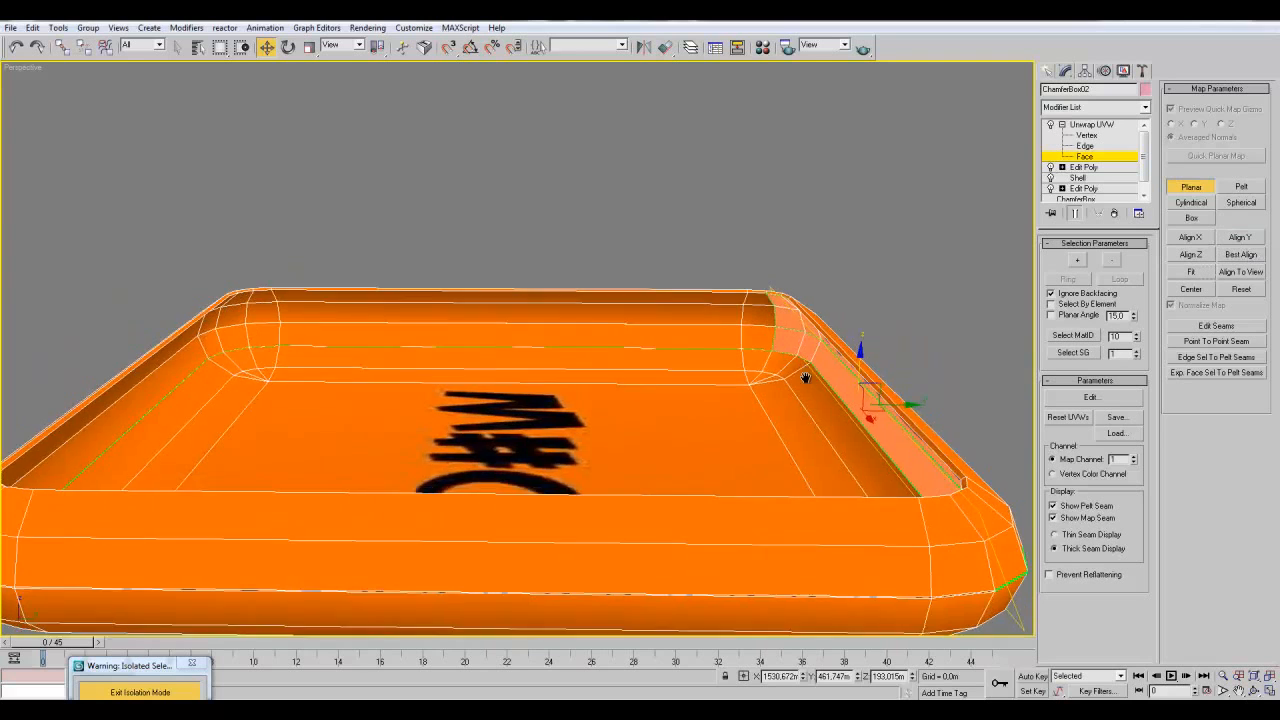
scroll(806, 374, "up", 3)
left_click(1190, 186)
- Select the adjoining inner wall's upper strips with the neighbouring faces of both corners and planar-map them using Best Align
left_click(851, 338)
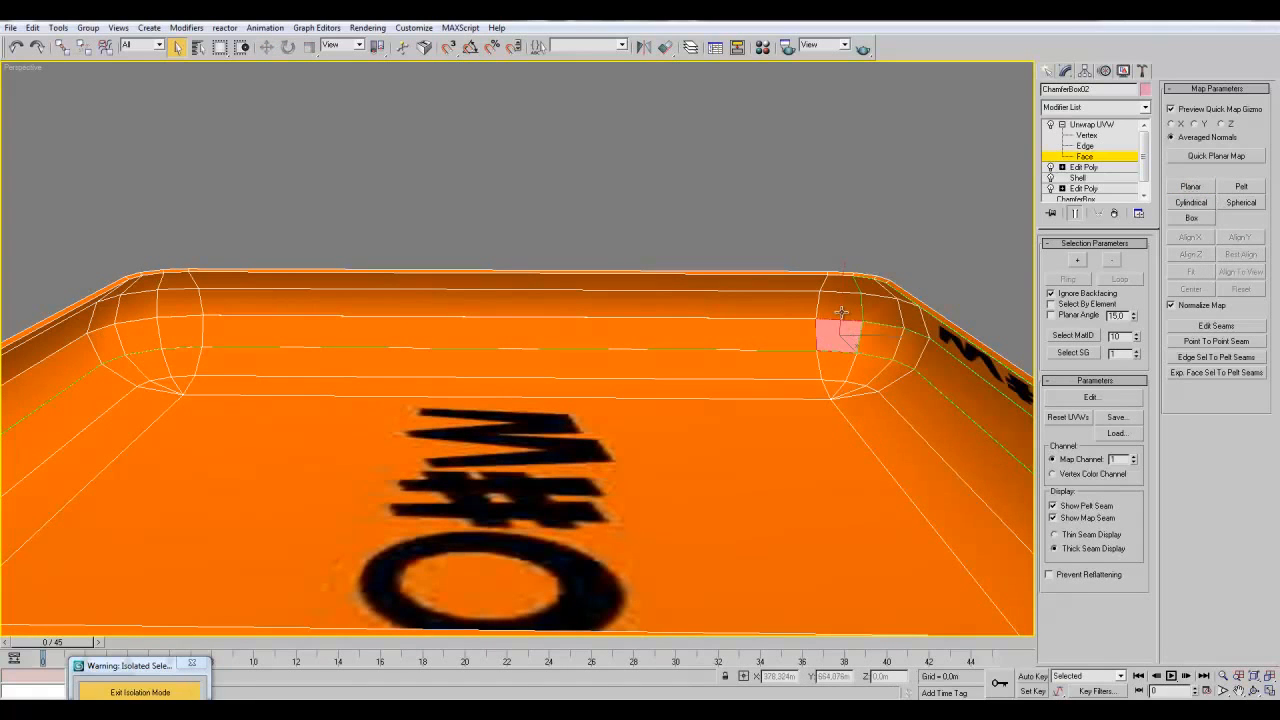
left_click(782, 326, "ctrl")
left_click(777, 306, "ctrl")
left_click(768, 282, "ctrl")
middle_click_drag(245, 370, 435, 378)
left_click(374, 344, "ctrl")
left_click(369, 288, "ctrl")
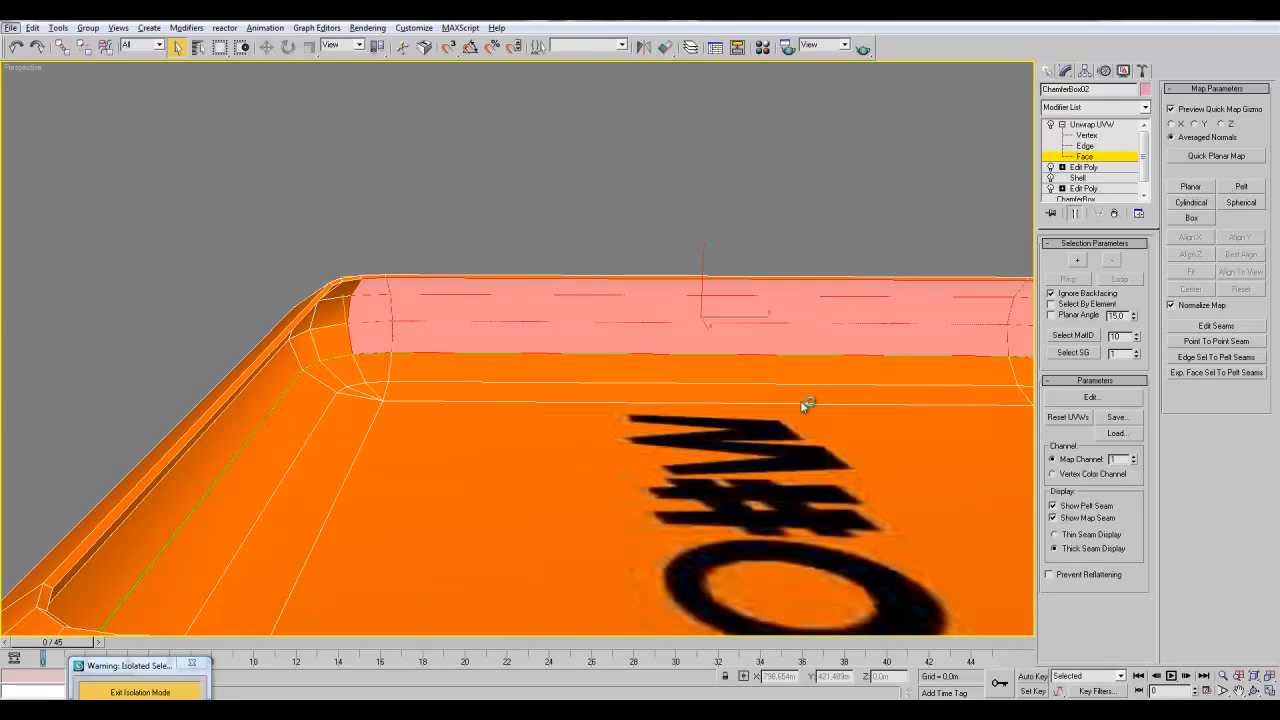
middle_click_drag(877, 394, 739, 396)
left_click(1191, 187)
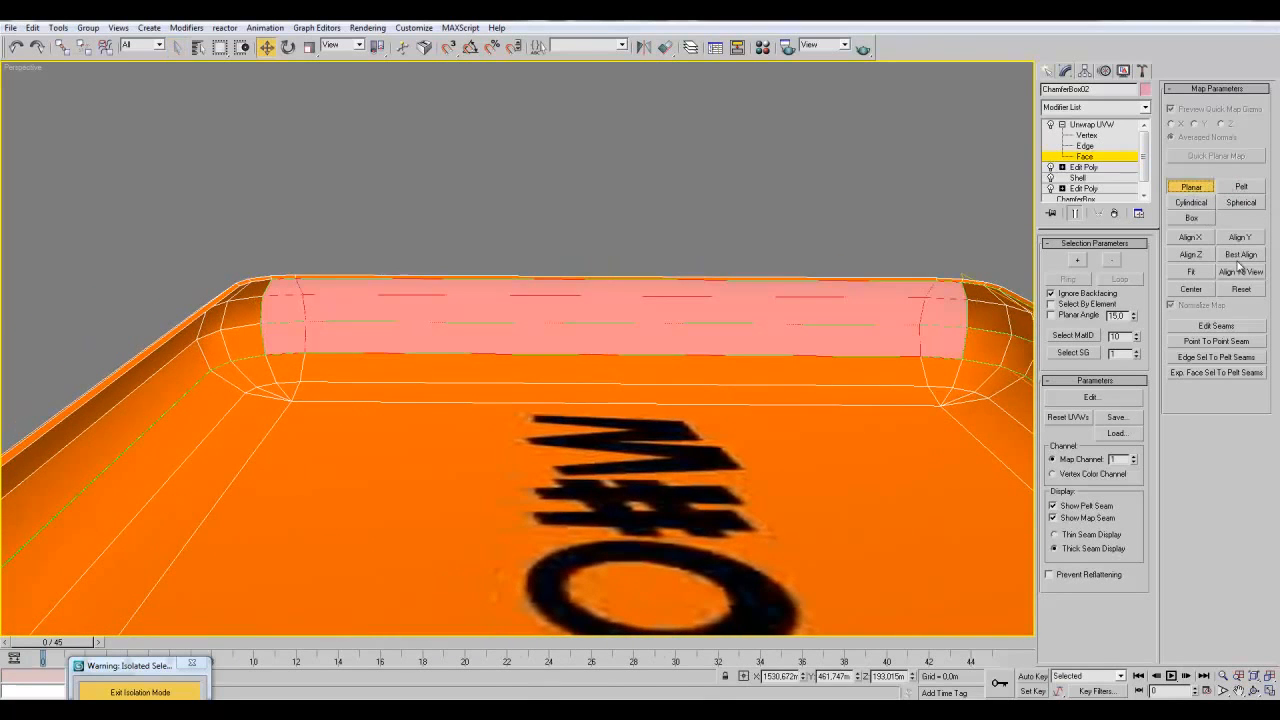
middle_click_drag(950, 329, 736, 360, "alt")
left_click(1172, 190)
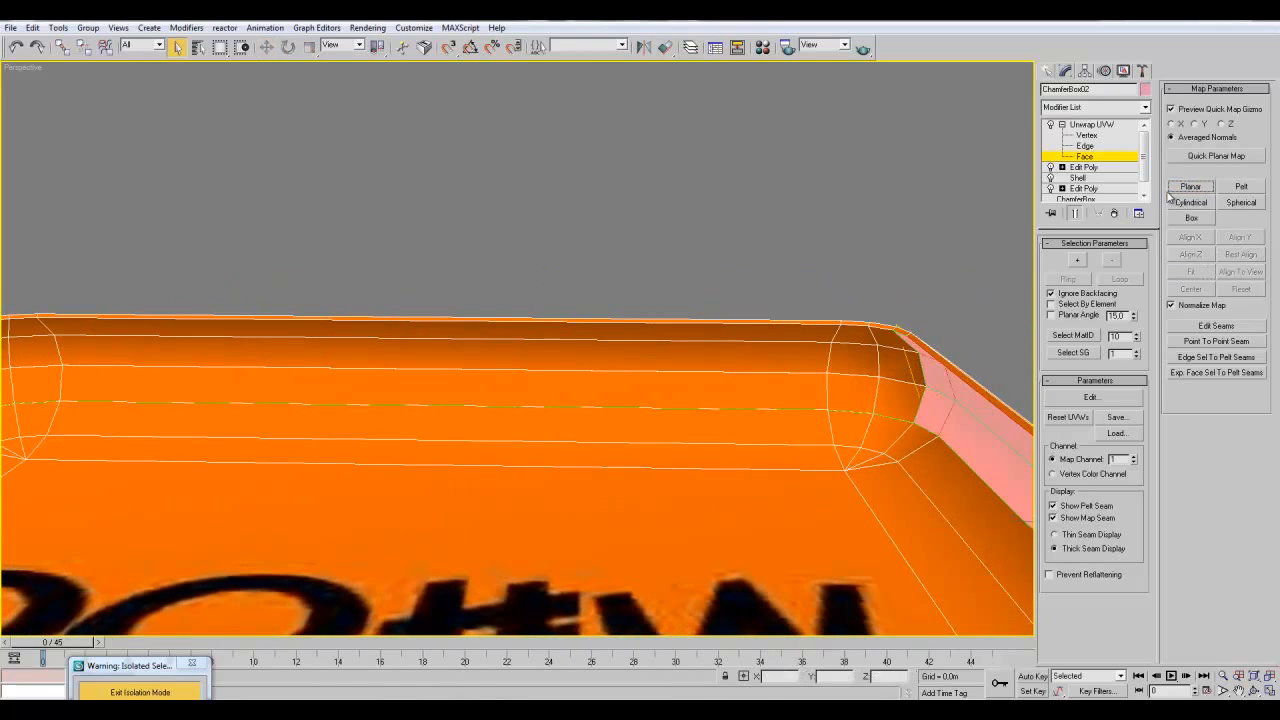
- Select the corner faces and the three upper strips of the third inner wall
left_click(894, 400)
left_click(899, 369, "ctrl")
left_click(881, 360, "ctrl")
left_click(894, 364, "ctrl")
left_click(886, 345, "ctrl")
left_click(857, 389, "ctrl")
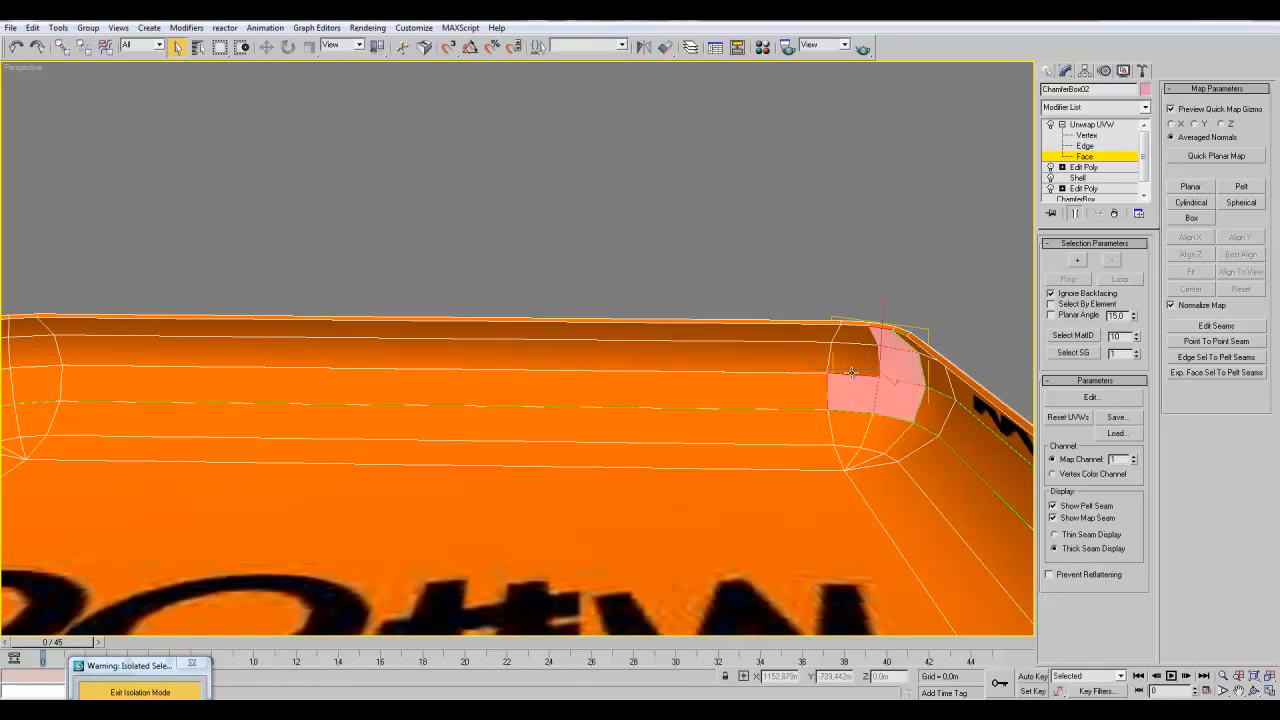
left_click(852, 363, "ctrl")
left_click(855, 337, "ctrl")
left_click(788, 388, "ctrl")
left_click(788, 356, "ctrl")
left_click(788, 334, "ctrl")
middle_click_drag(680, 410, 942, 418)
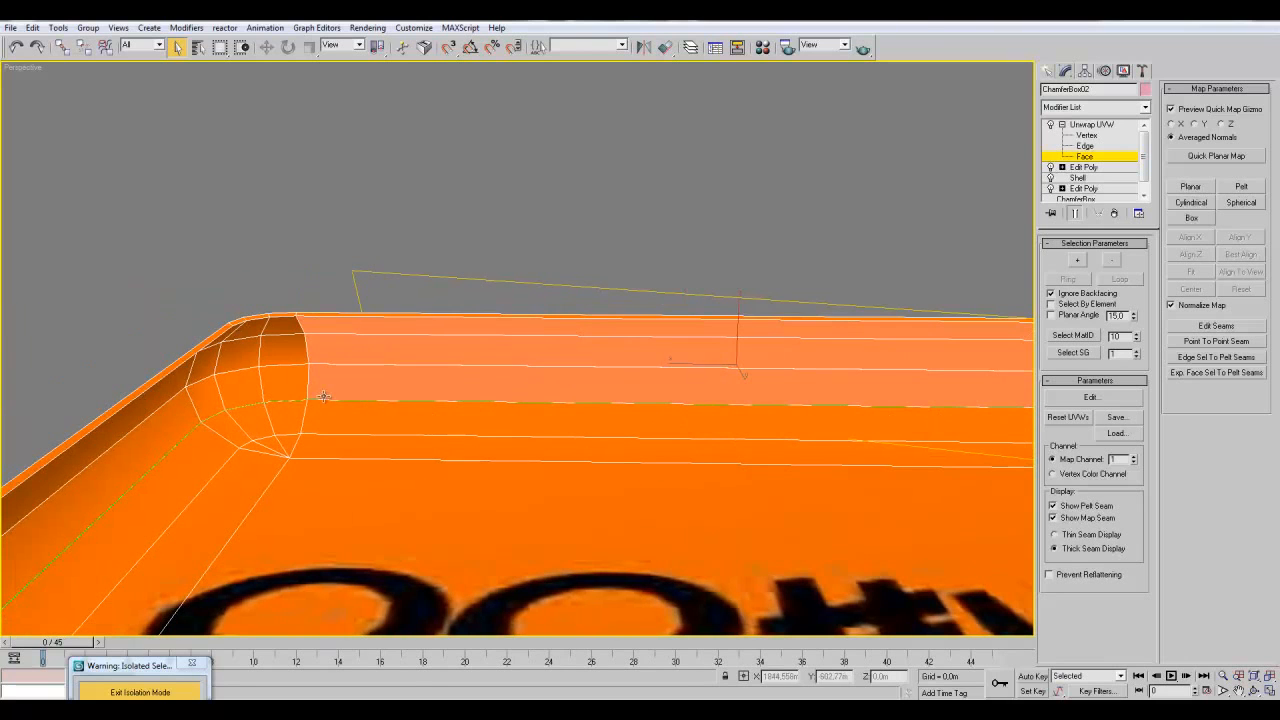
- Extend the third inner wall's selection into its opposite corner and planar-map it using Best Align
left_click(288, 386, "ctrl")
left_click(290, 356, "ctrl")
left_click(278, 327, "ctrl")
left_click(243, 391, "ctrl")
left_click(243, 356, "ctrl")
left_click(250, 350, "ctrl")
left_click(226, 358, "ctrl")
left_click(1191, 186)
left_click(1236, 258)
left_click(1191, 186)
- Select the fourth inner wall's upper strips together with the adjoining faces of both corners
middle_click_drag(766, 411, 742, 431, "alt")
left_click(722, 366)
left_click(724, 339, "ctrl")
left_click(729, 311, "ctrl")
left_click(669, 356, "ctrl")
left_click(664, 328, "ctrl")
middle_click_drag(277, 411, 343, 381, "alt")
left_click(350, 330, "ctrl")
- Apply planar mapping to the fourth inner wall's selected faces and fit the projection to them
left_click(1191, 186)
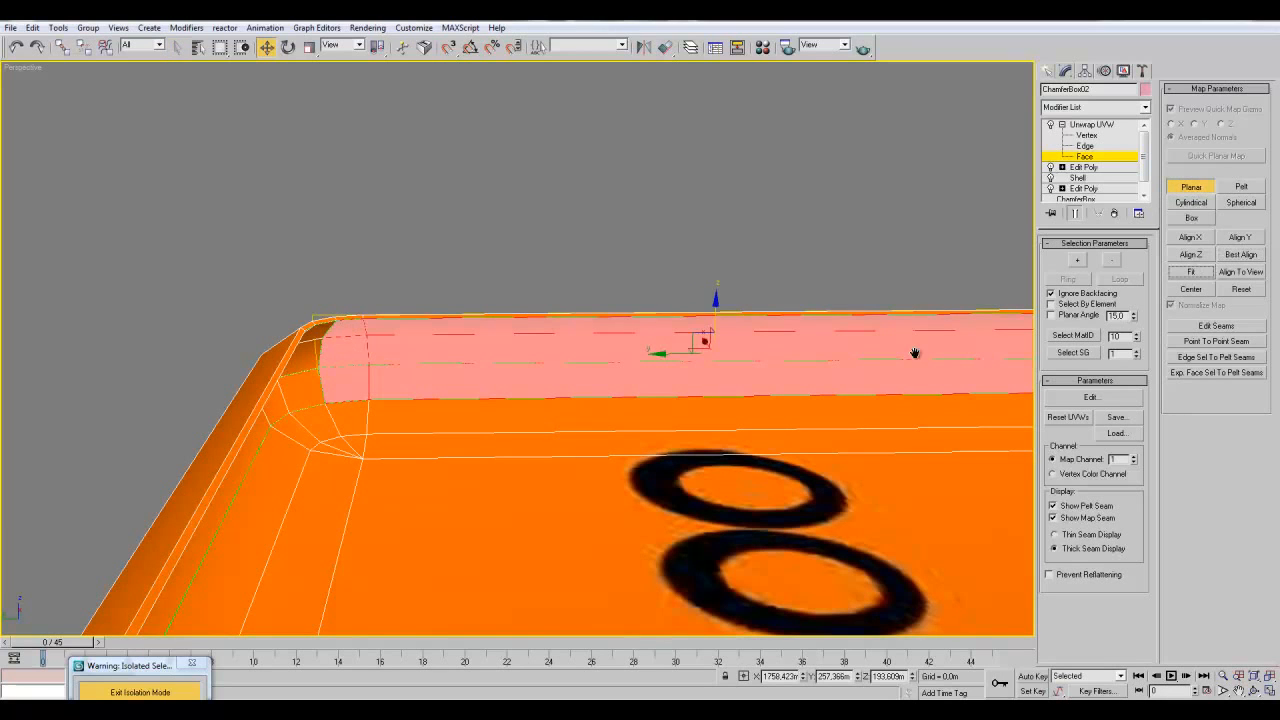
middle_click_drag(915, 353, 816, 358)
middle_click_drag(850, 427, 754, 429)
scroll(754, 429, "down", 2)
left_click(1204, 190)
middle_click_drag(820, 376, 628, 396)
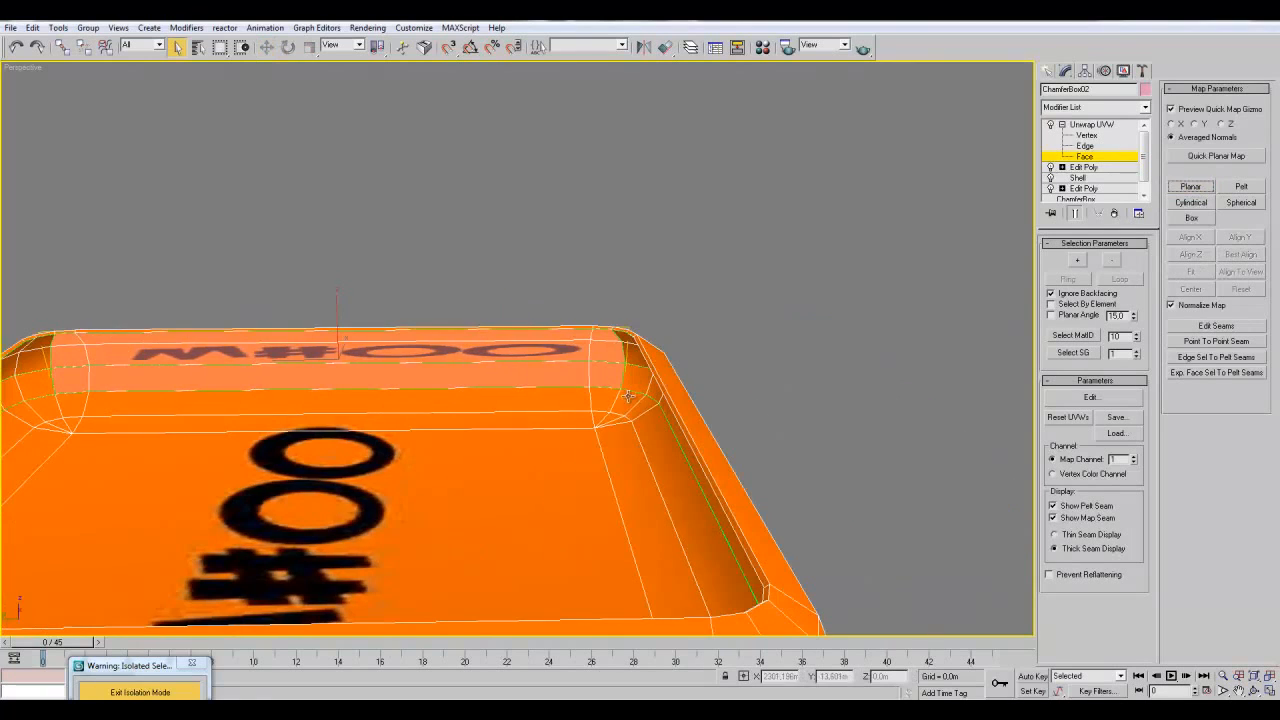
- Try to planar-map the thin rim faces around one tray corner together as a single projection
middle_click_drag(793, 467, 476, 392, "alt")
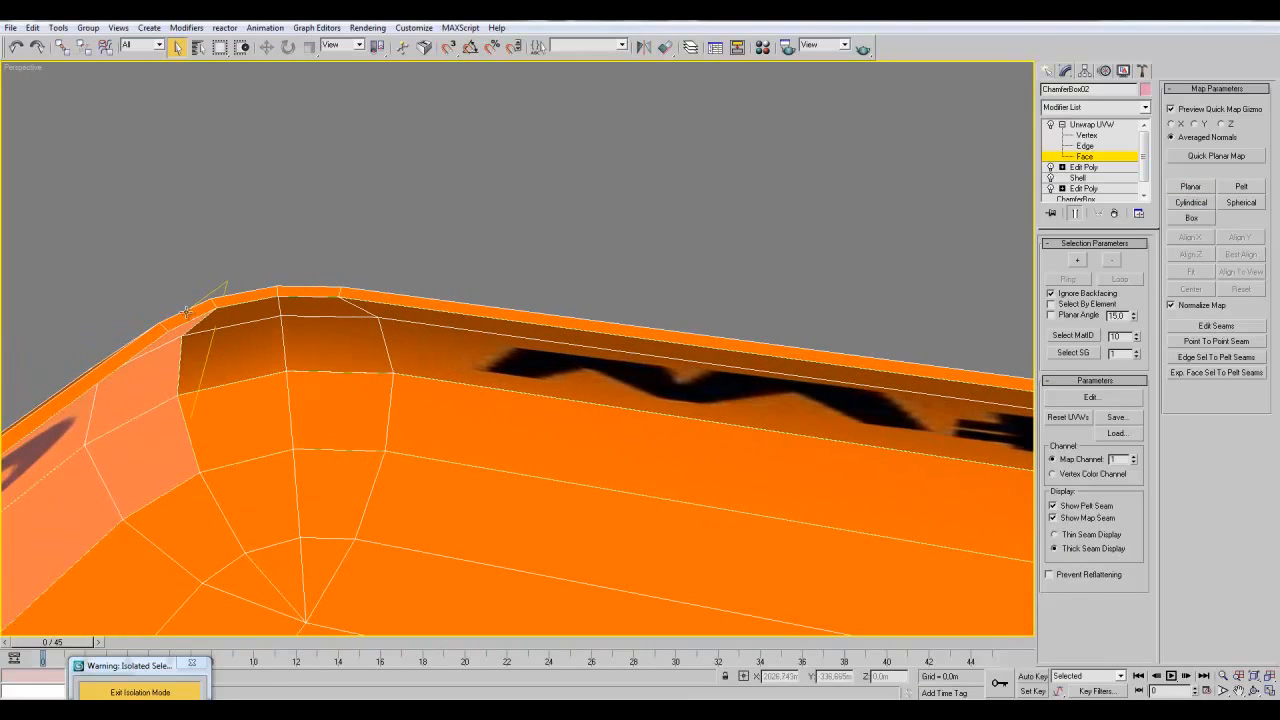
left_click(188, 317)
left_click(285, 293, "ctrl")
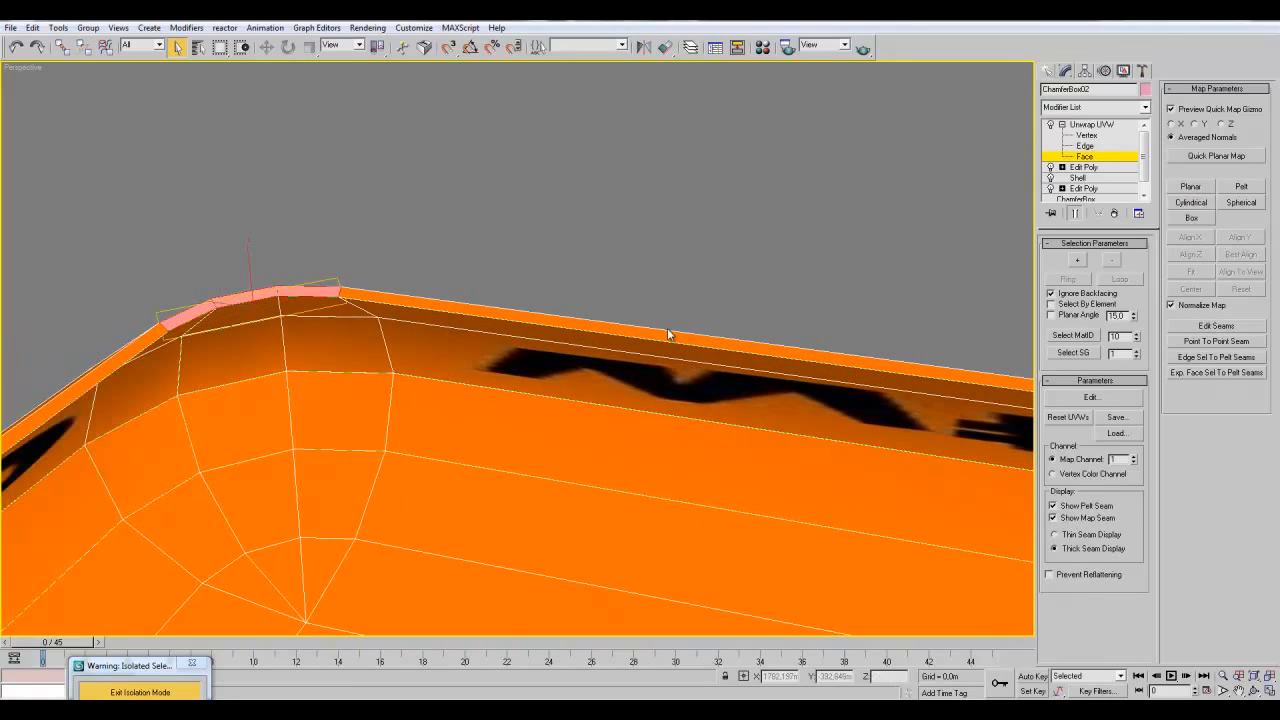
left_click(1192, 187)
left_click(1184, 190)
left_click(345, 241)
left_click(418, 302)
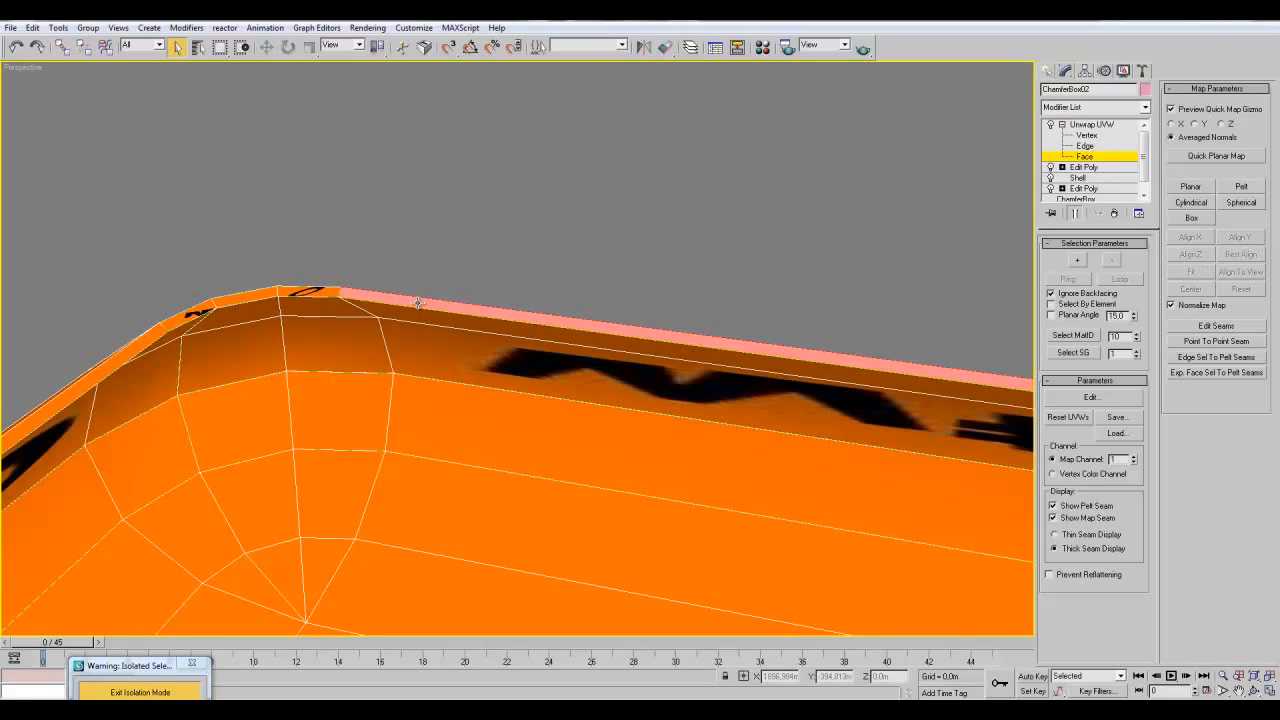
- Planar-map each of the three rim faces at this tray corner individually using Best Align
left_click(197, 313)
left_click(1191, 187)
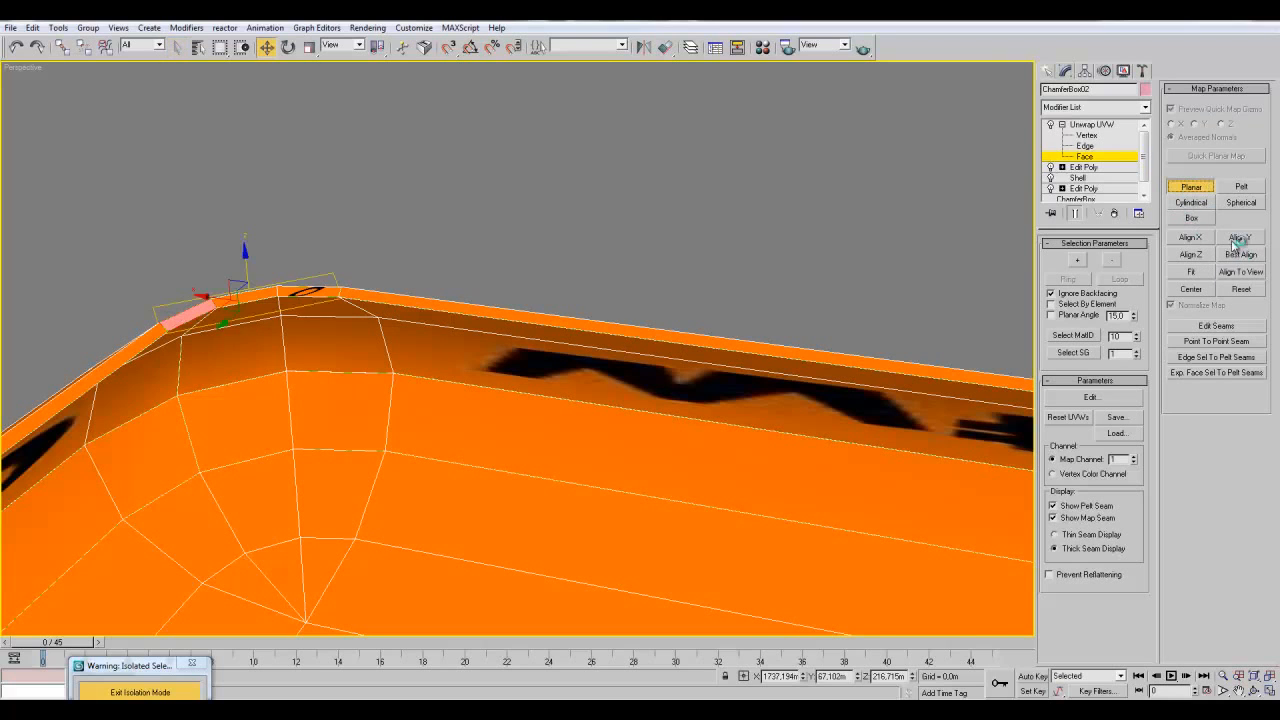
middle_click_drag(541, 220, 574, 231)
left_click(1187, 191)
left_click(275, 301)
left_click(1188, 193)
left_click(1243, 260)
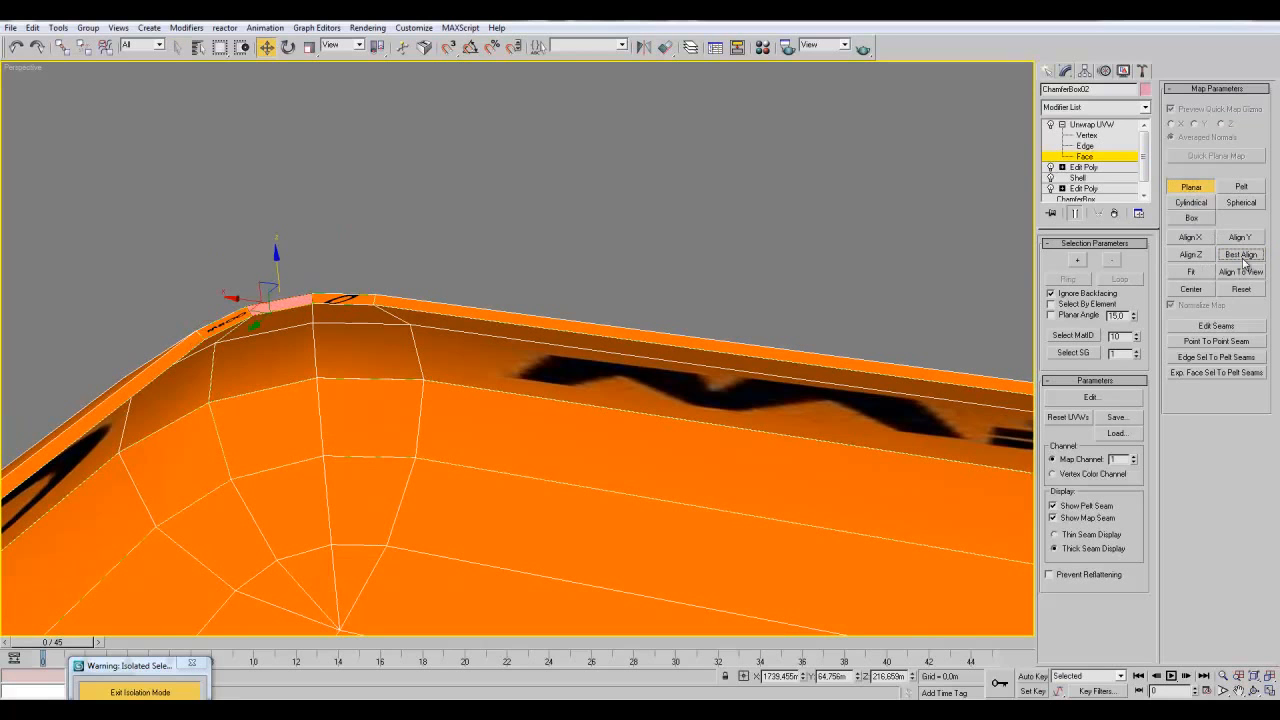
left_click(1191, 187)
middle_click_drag(403, 262, 432, 265)
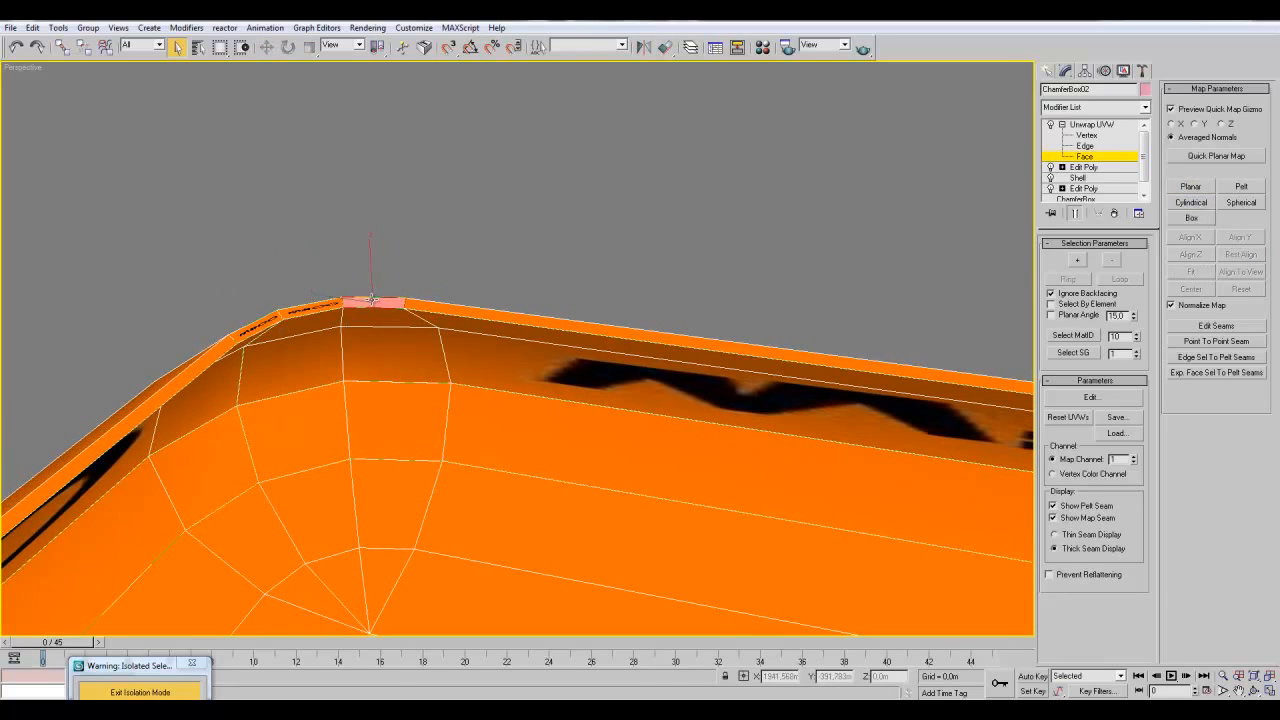
left_click(1191, 187)
left_click(1241, 254)
left_click(1192, 190)
- Select the long rim strip beside the first mapped corner and planar-map it using Best Align
middle_click_drag(877, 252, 856, 253)
left_click(930, 376)
scroll(930, 374, "down", 2)
middle_click_drag(930, 372, 329, 307)
left_click(1190, 187)
left_click(1240, 255)
left_click(1188, 189)
- Planar-map the three rim faces at the second tray corner one at a time
left_click(745, 312)
middle_click_drag(728, 328, 460, 274, "alt")
middle_click_drag(720, 400, 786, 447, "alt")
middle_click_drag(646, 364, 710, 441, "alt")
left_click(1191, 187)
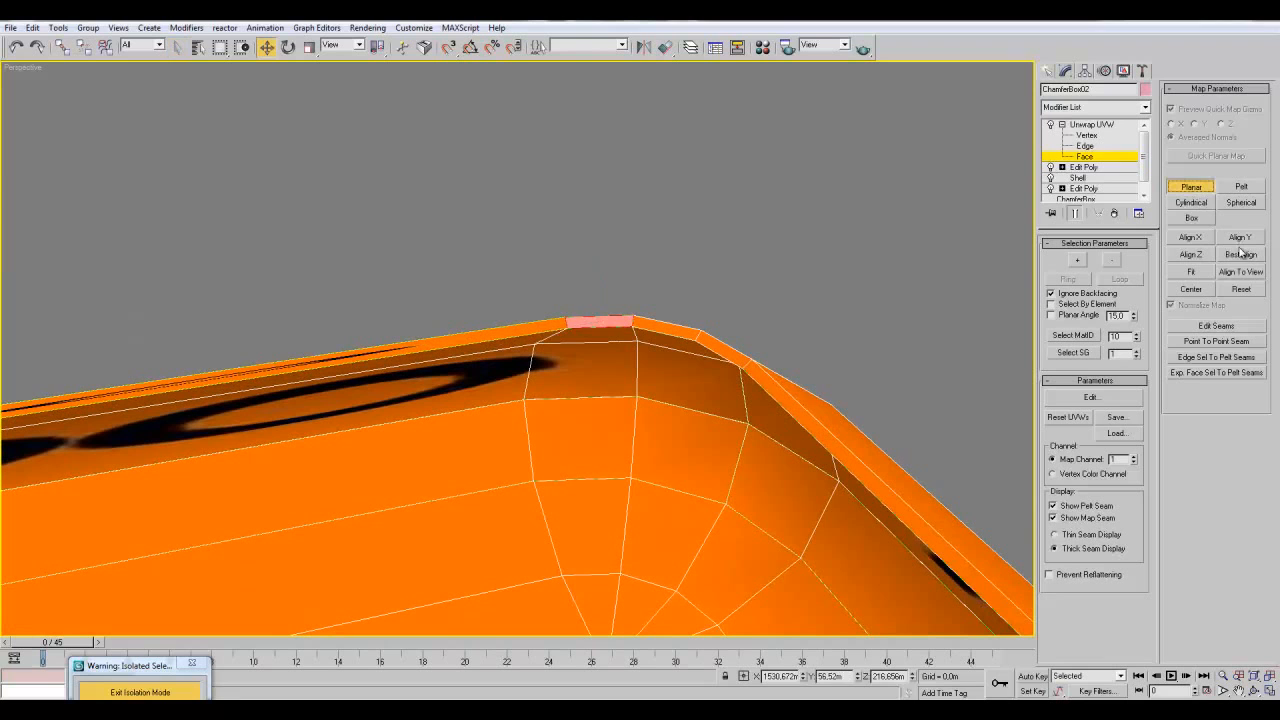
left_click(1184, 190)
left_click(675, 327)
left_click(1191, 187)
left_click(1204, 272)
left_click(726, 347)
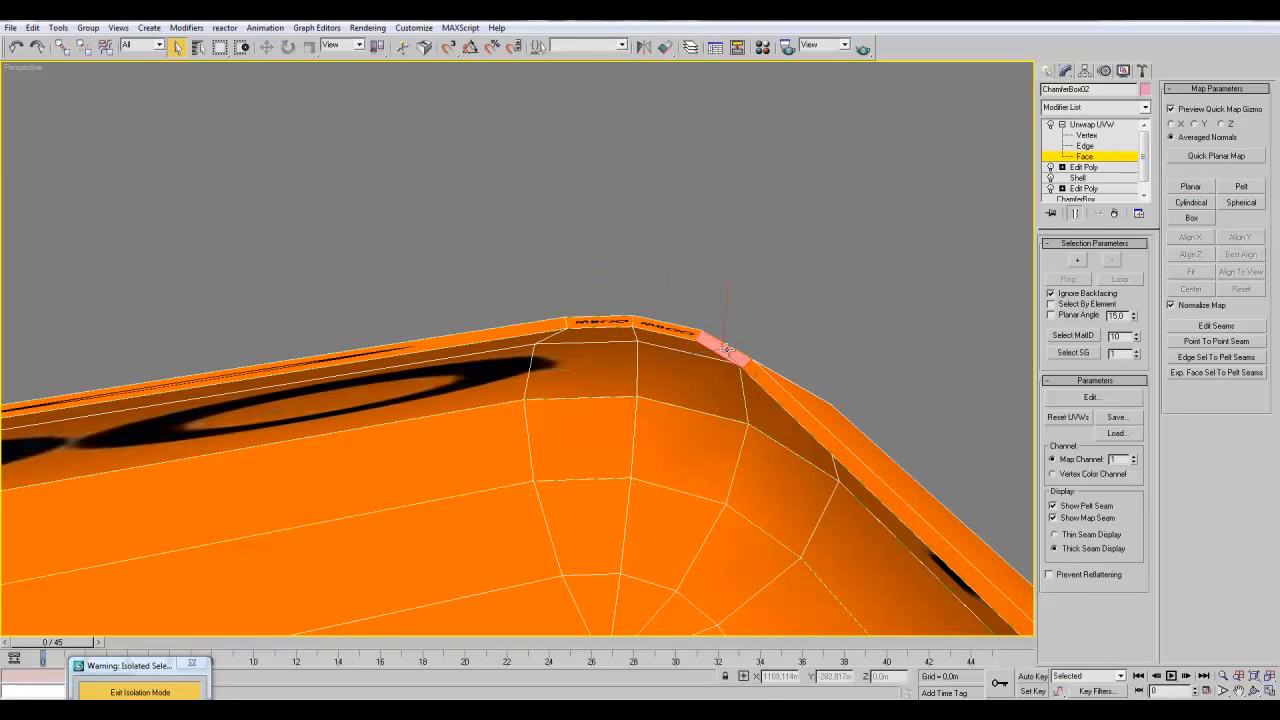
left_click(1192, 186)
left_click(1191, 190)
- Planar-map the straight rim strip beyond the second corner using Best Align
left_click(768, 392)
left_click(1206, 189)
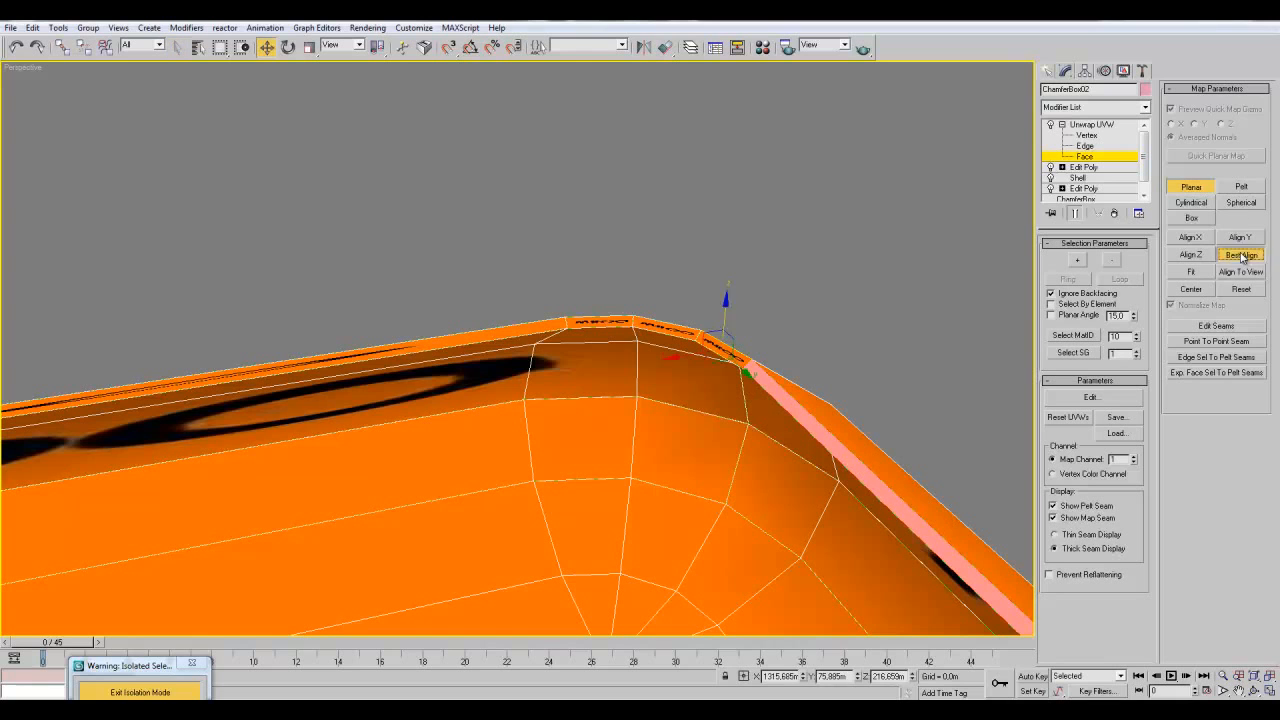
left_click(1183, 193)
- Planar-map the three rim faces at the third tray corner individually with Best Align
middle_click_drag(740, 266, 428, 318, "alt")
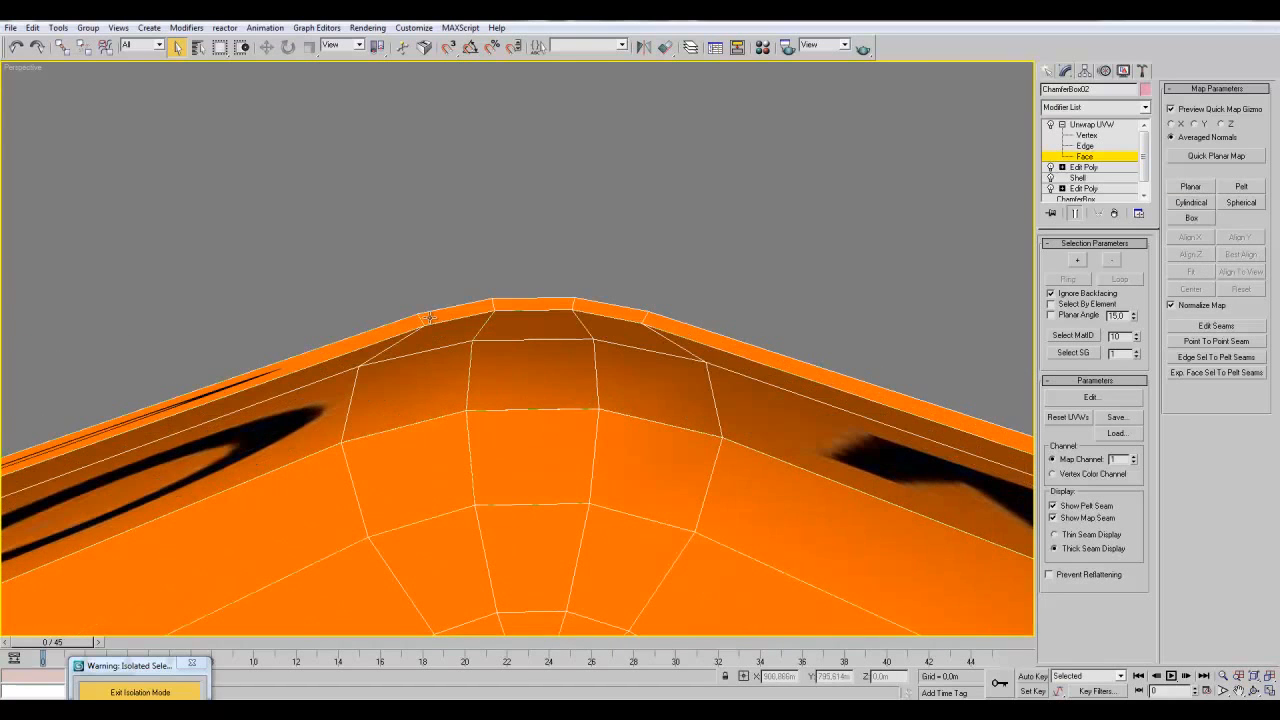
left_click(1191, 189)
left_click(1196, 189)
left_click(545, 300)
left_click(1191, 189)
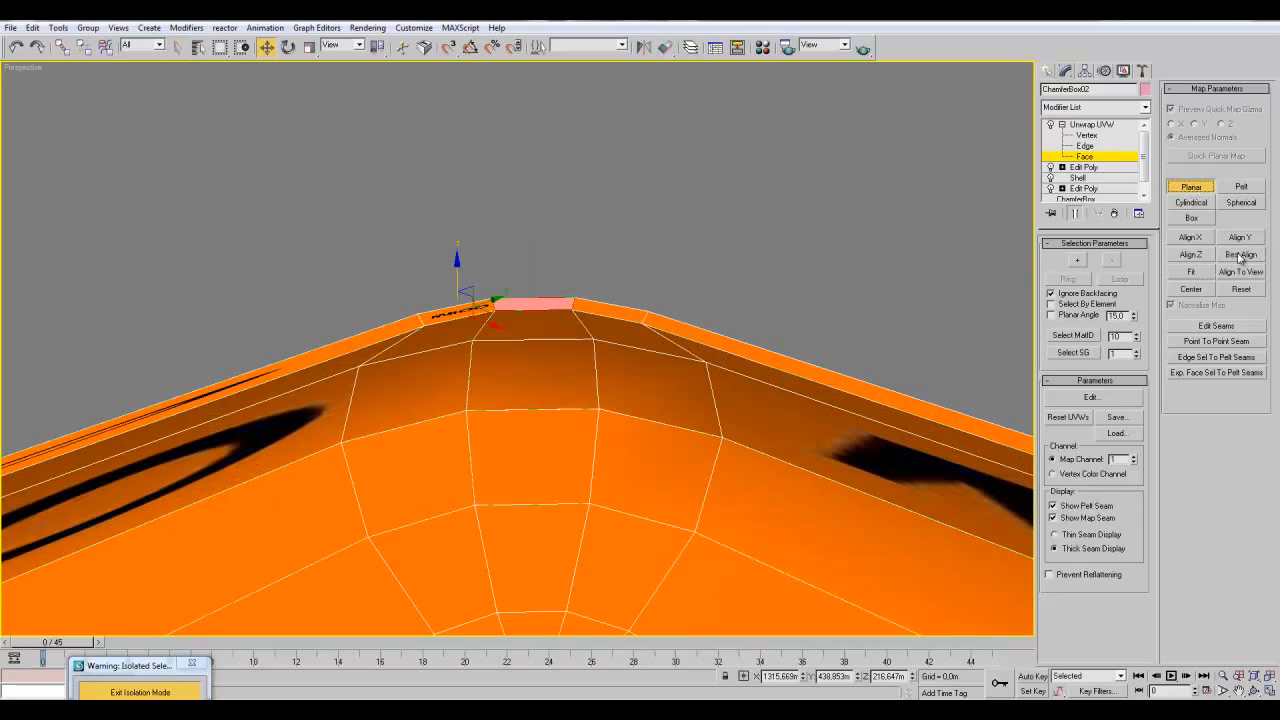
left_click(1191, 189)
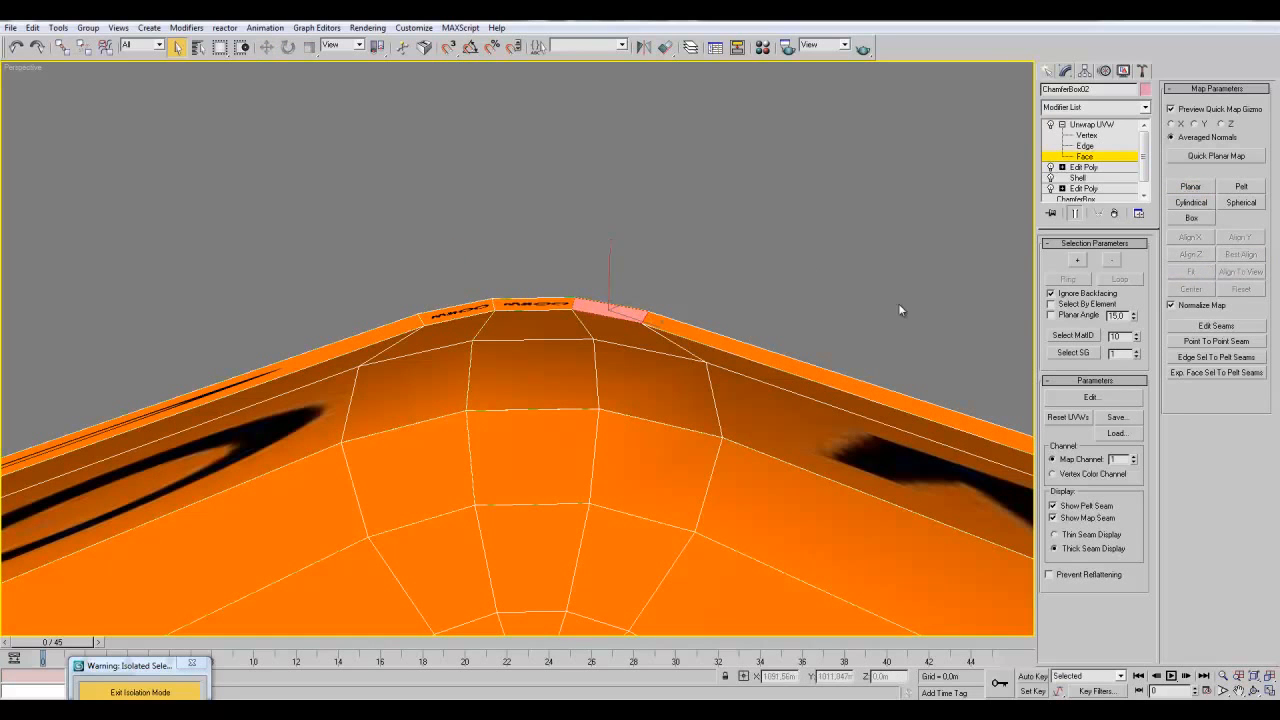
left_click(1191, 189)
left_click(1241, 254)
left_click(1191, 189)
- Select the straight rim strip beyond the third corner and planar-map it with the projection fitted
left_click(693, 337)
left_click(1191, 189)
left_click(1190, 271)
left_click(1191, 189)
middle_click_drag(871, 302, 660, 347, "alt")
left_click(1190, 189)
left_click(1190, 188)
- Planar-map the first rim face at the fourth tray corner and fit the projection to it
middle_click_drag(829, 374, 507, 300, "alt")
middle_click_drag(706, 410, 667, 406, "alt")
scroll(667, 406, "up", 3)
left_click(543, 223)
left_click(1190, 187)
left_click(1198, 272)
left_click(1195, 190)
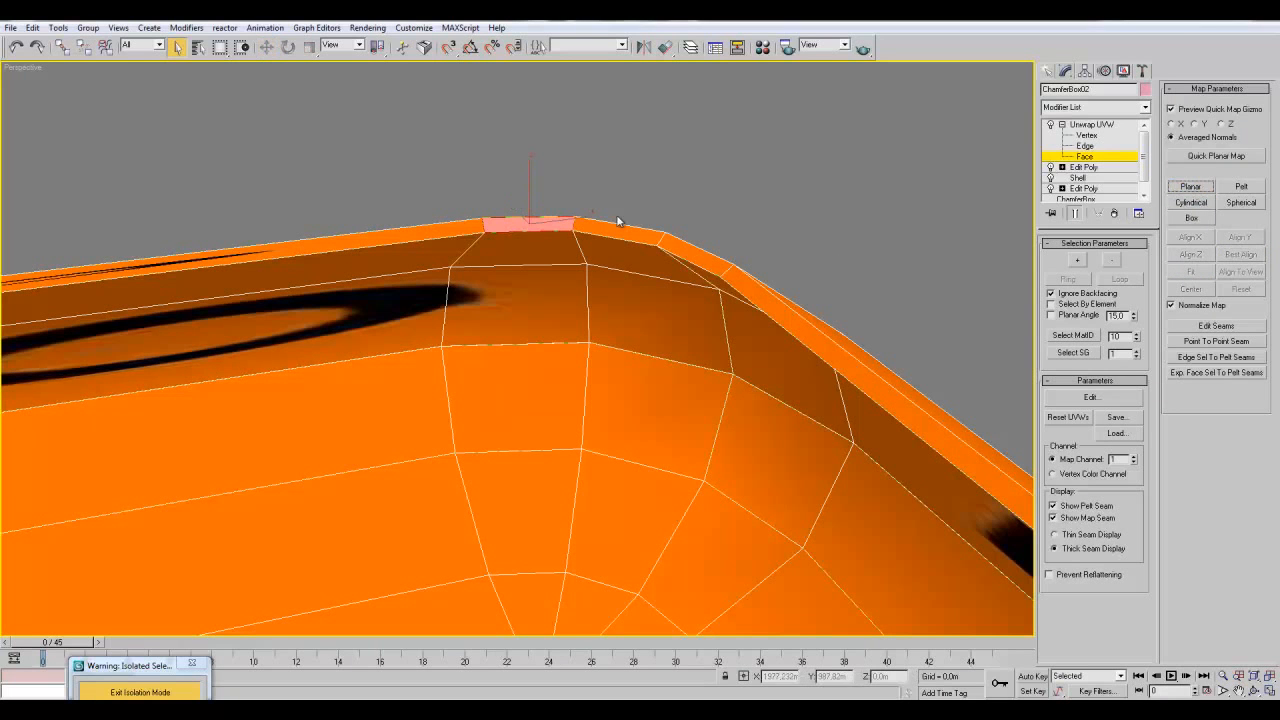
- Planar-map the fourth corner's remaining two rim faces one at a time
left_click(618, 228)
left_click(1190, 187)
left_click(1190, 272)
left_click(1190, 187)
left_click(706, 254)
left_click(1185, 188)
left_click(1238, 256)
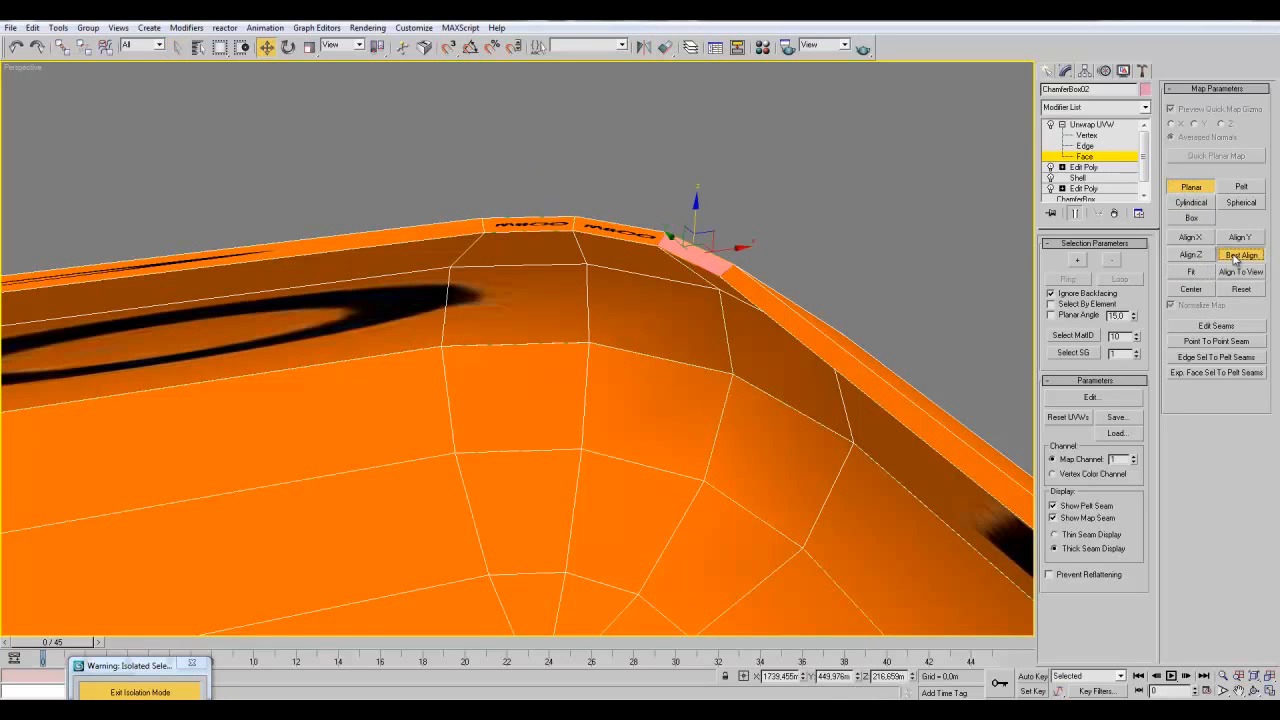
left_click(1192, 188)
- Select the last straight rim strip beside the fourth corner and apply planar mapping to it
left_click(788, 308)
left_click(1191, 187)
left_click(1191, 187)
left_click(670, 221)
- Select the horizontal face strips along one outer wall of the tray
scroll(670, 221, "down", 3)
middle_click_drag(670, 222, 557, 356, "alt")
middle_click_drag(778, 348, 665, 418)
scroll(665, 419, "up", 3)
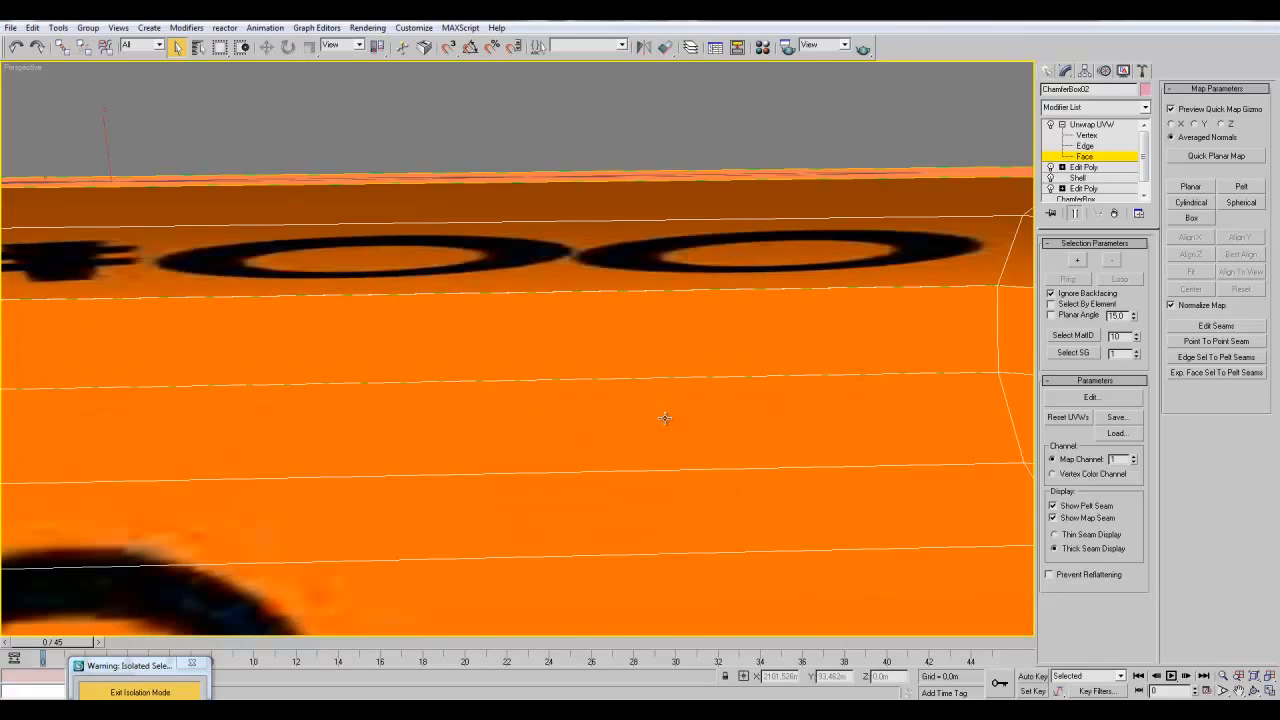
scroll(663, 418, "down", 4)
middle_click_drag(660, 374, 778, 360, "alt")
scroll(778, 362, "down", 3)
mouse_move(615, 470)
middle_mouse_down("alt")
mouse_move(688, 464)
mouse_move(613, 470)
middle_mouse_up("alt")
left_click(545, 309)
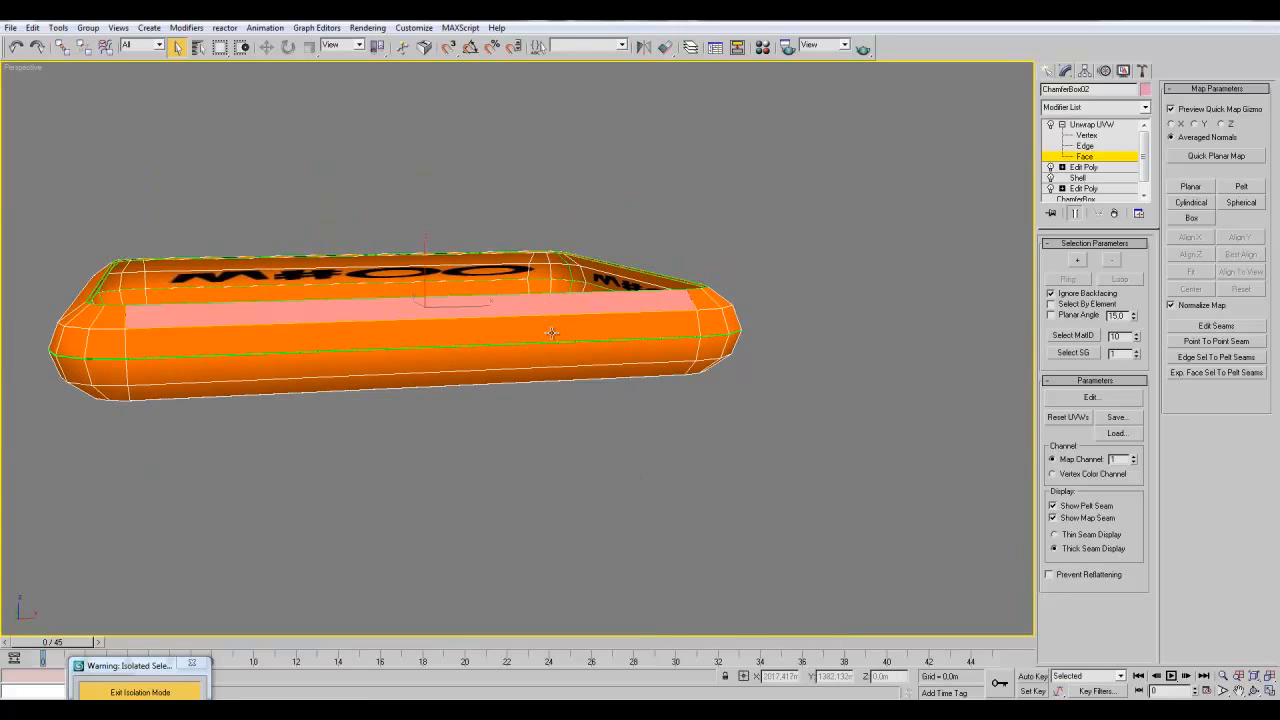
left_click(551, 333, "ctrl")
left_click(428, 366, "ctrl")
- Extend the outer wall selection with the adjoining column faces at one rounded corner
middle_click_drag(479, 396, 357, 344, "alt")
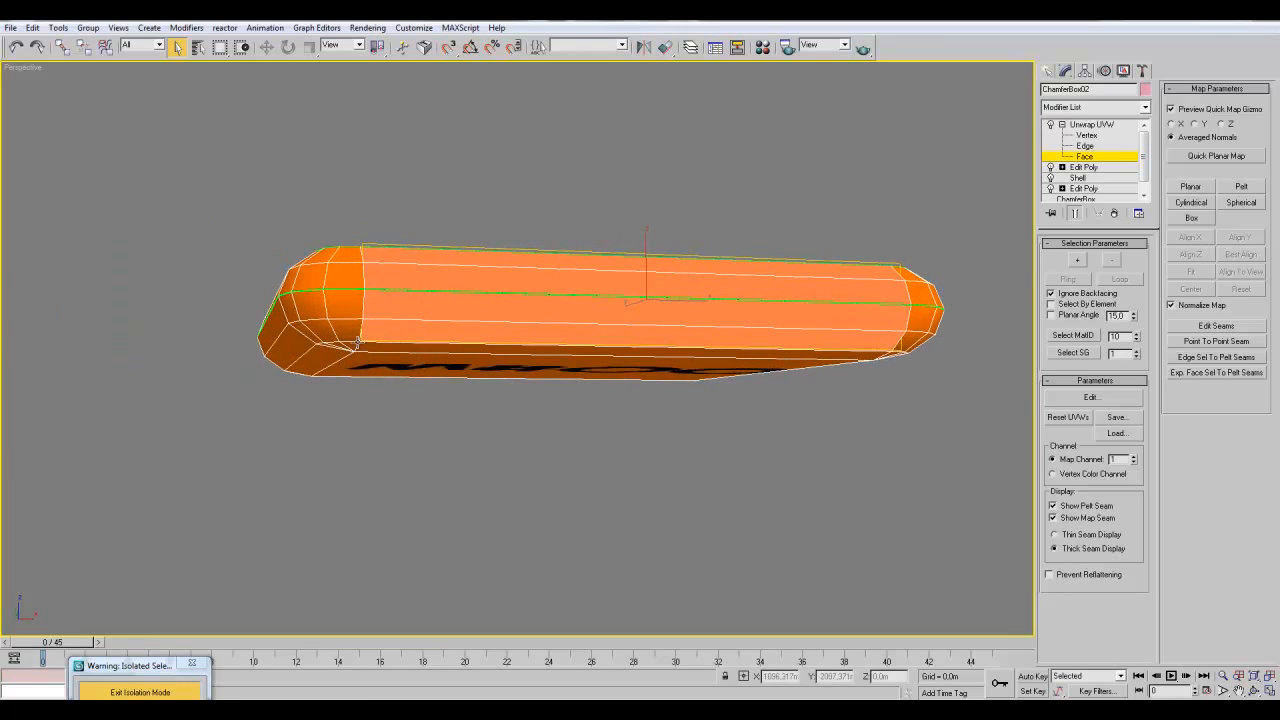
left_click(352, 337)
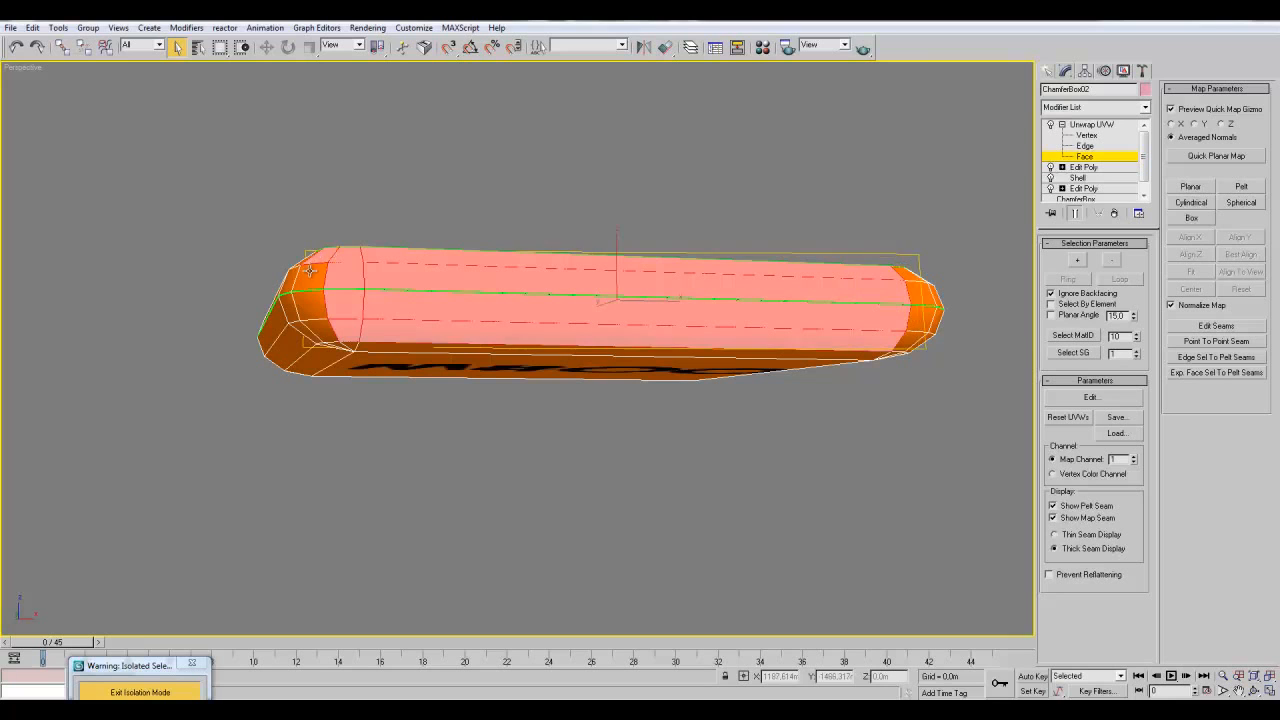
left_click(777, 383)
middle_click_drag(777, 383, 671, 328, "alt")
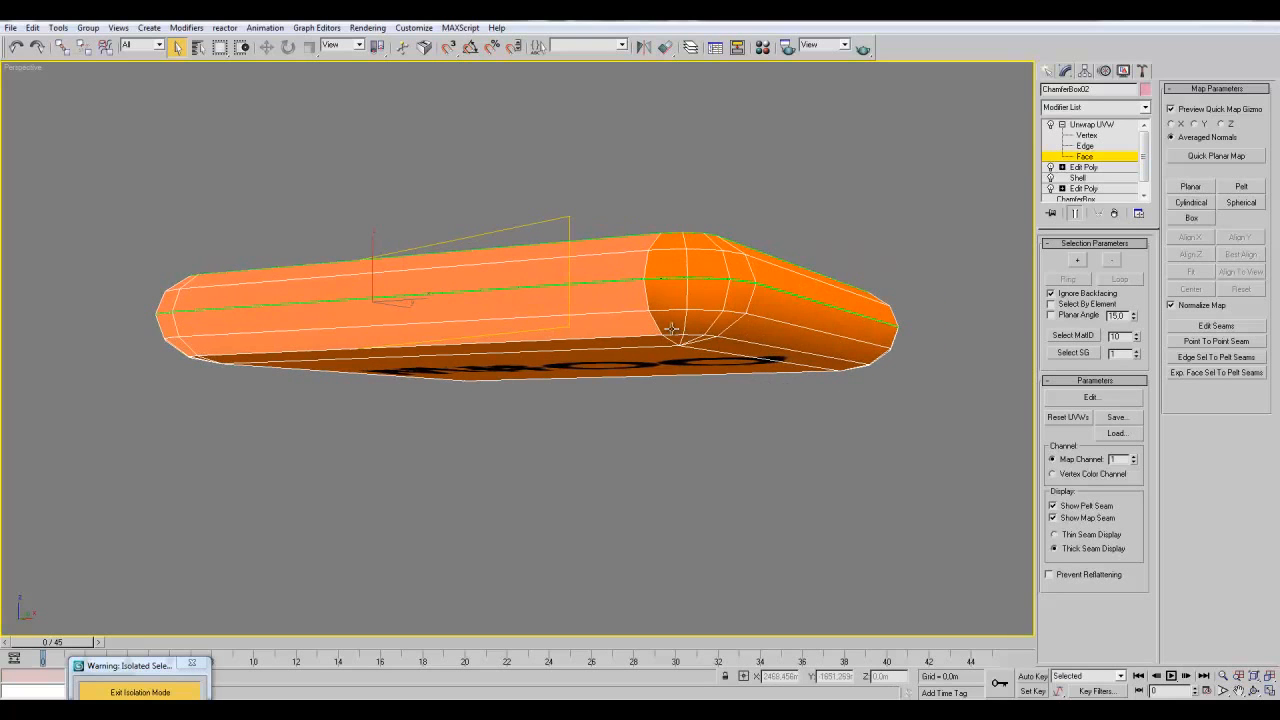
- Add the adjoining two columns of faces at the opposite outer corner and planar-map the whole outer wall
left_click(672, 329, "ctrl")
left_click(669, 298, "ctrl")
left_click(669, 265, "ctrl")
left_click(673, 243, "ctrl")
left_click(697, 243, "ctrl")
left_click(703, 265, "ctrl")
left_click(704, 295, "ctrl")
left_click(698, 324, "ctrl")
middle_click_drag(645, 345, 835, 380, "alt")
left_click(1206, 190)
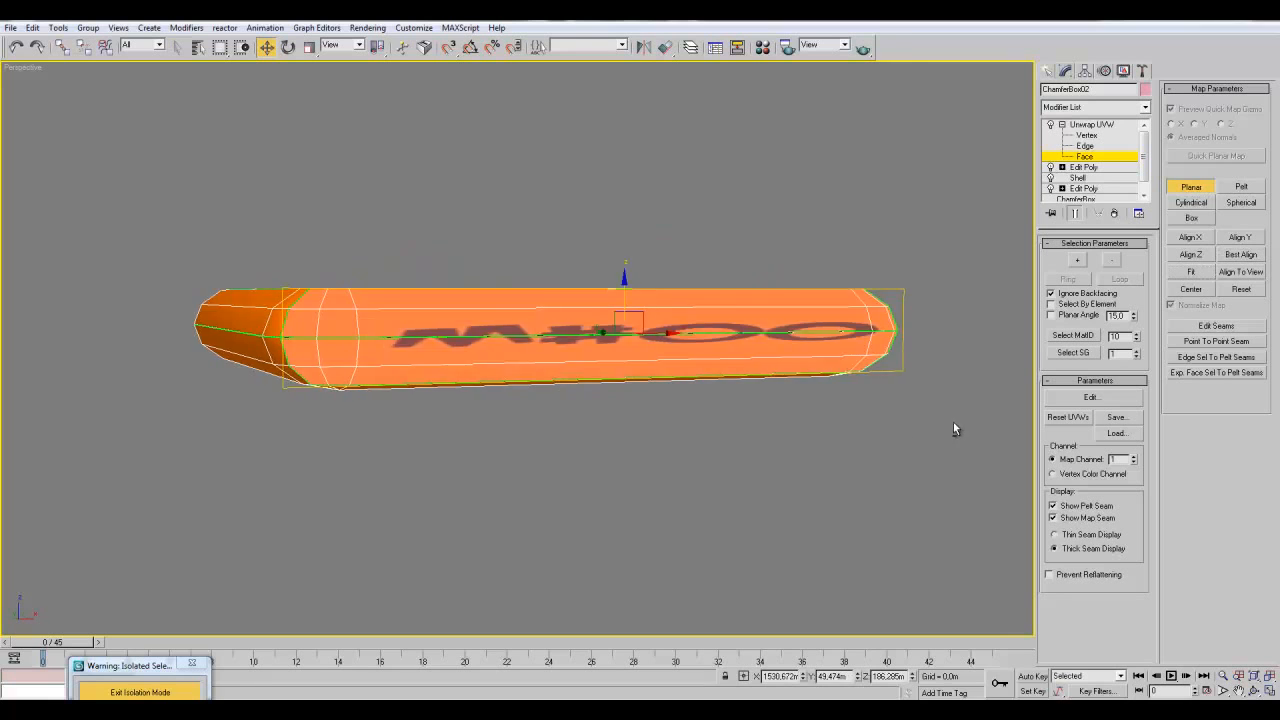
middle_click_drag(953, 421, 829, 433, "alt")
left_click(1190, 189)
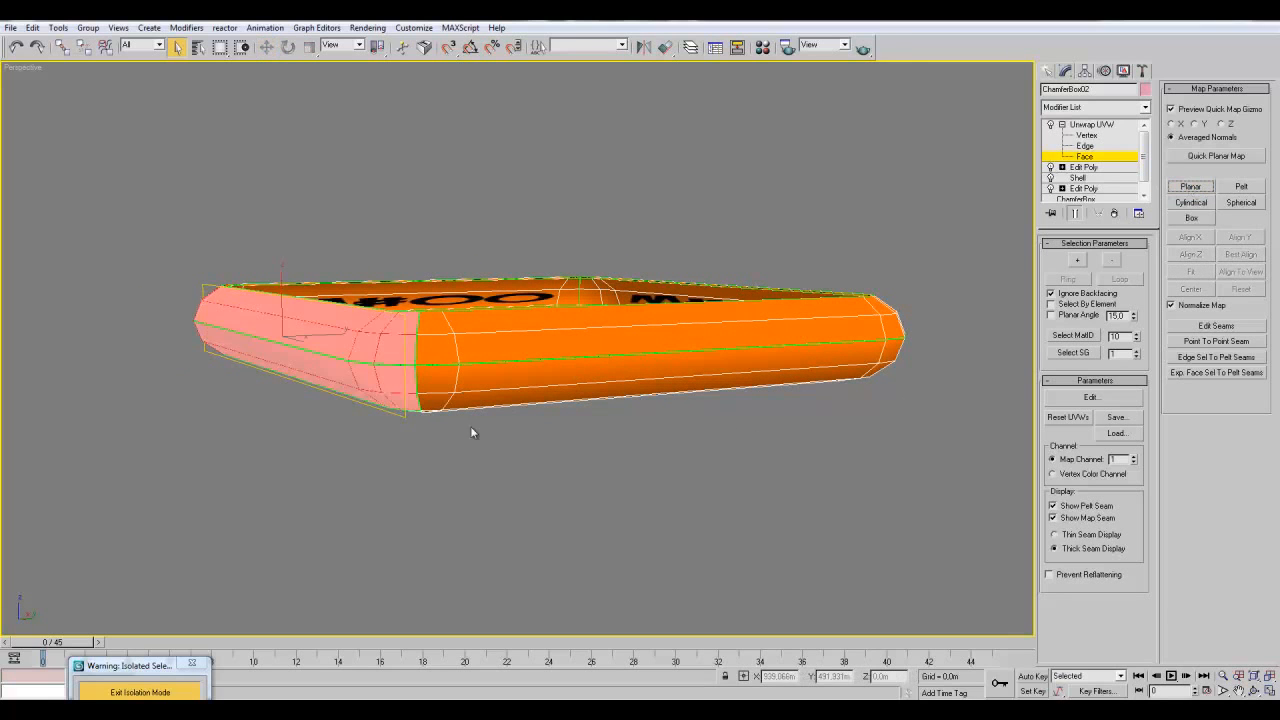
- Select the rounded-corner column faces and adjoining long horizontal strips of the next unmapped outer wall
left_click(433, 390)
left_click(435, 351, "ctrl")
left_click(437, 325, "ctrl")
left_click(470, 325, "ctrl")
left_click(476, 352, "ctrl")
left_click(540, 373, "ctrl")
left_click(643, 386, "ctrl")
- Add the faces at the wall's opposite rounded corner to the selection and apply planar mapping to the whole wall
middle_click_drag(643, 386, 577, 355, "alt")
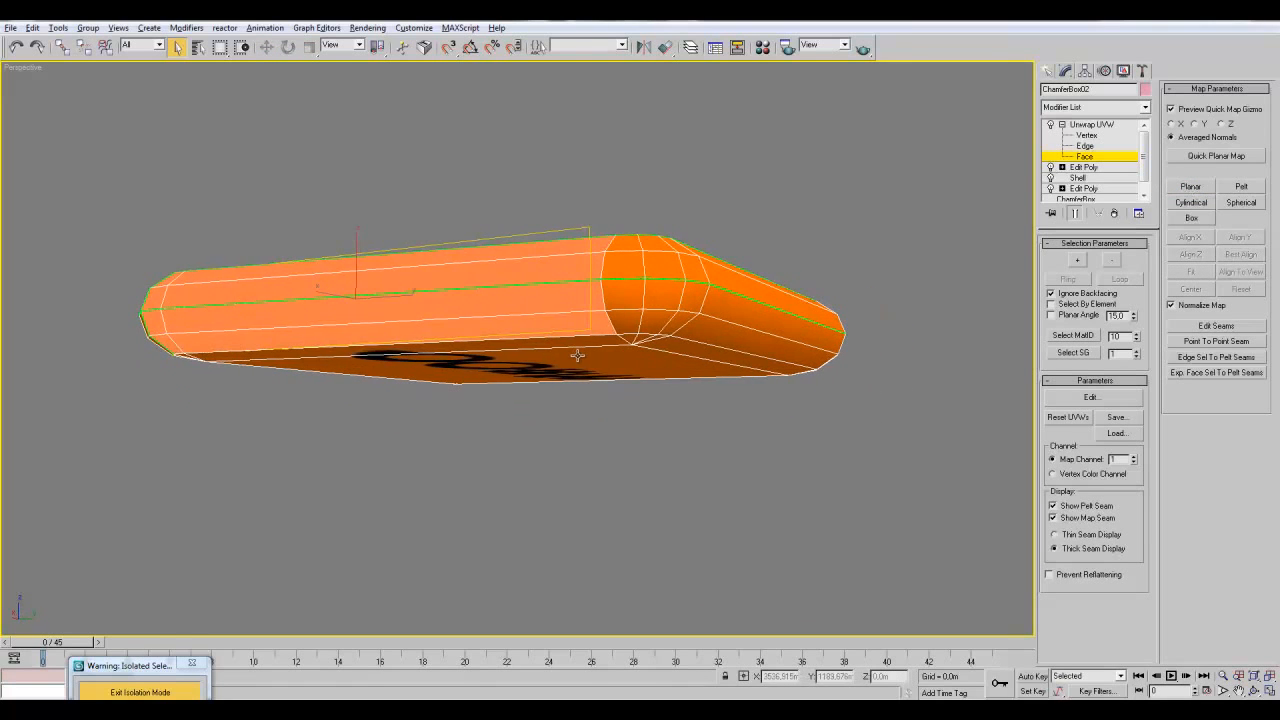
left_click(628, 319, "ctrl")
left_click(1190, 186)
left_click(1190, 186)
- Select the near corner's column faces and the four long horizontal strips of the third outer wall
middle_click_drag(630, 372, 422, 378, "alt")
left_click(421, 370)
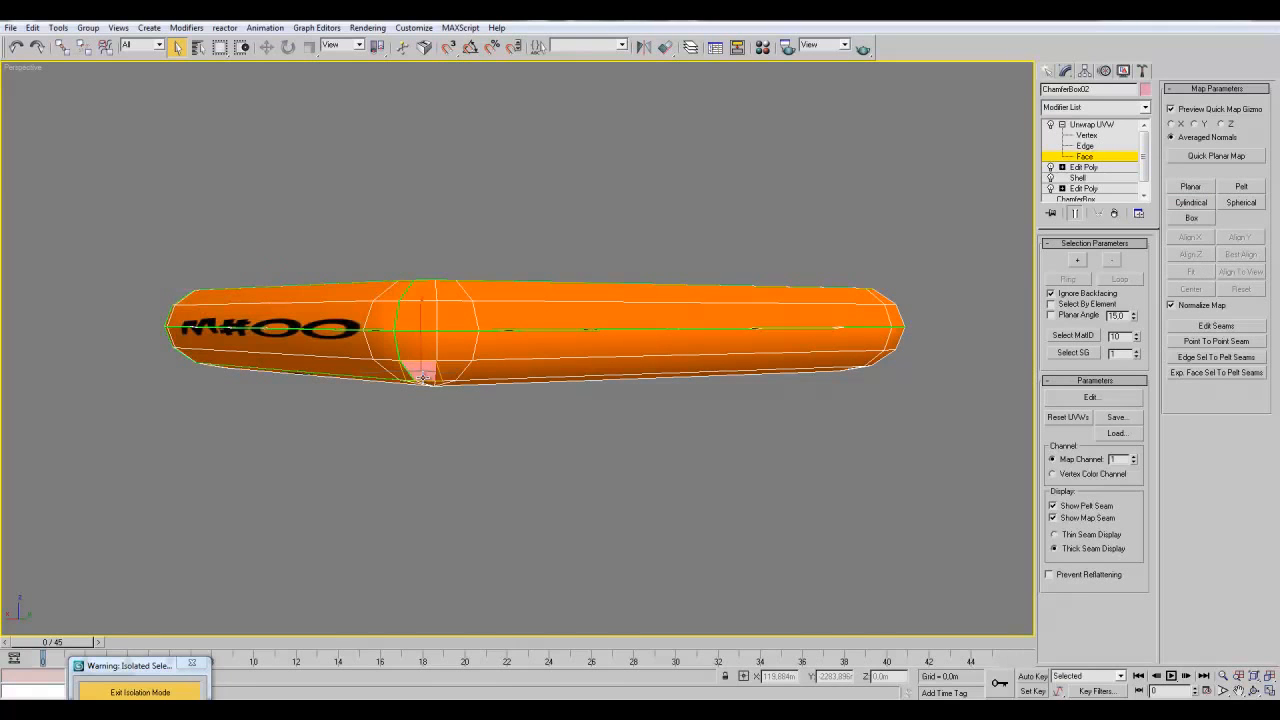
left_click(443, 295, "ctrl")
left_click(451, 318, "ctrl")
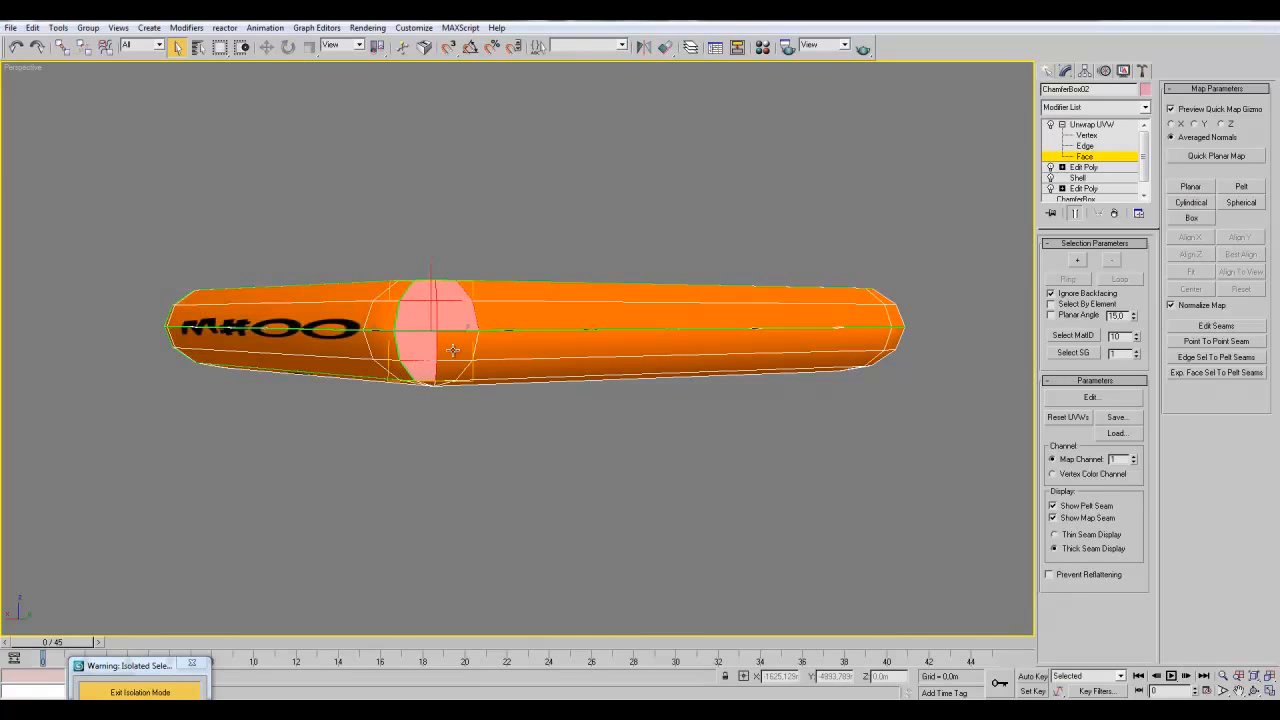
left_click(503, 372, "ctrl")
left_click(507, 346, "ctrl")
left_click(511, 318, "ctrl")
left_click(517, 295, "ctrl")
- Extend the third outer wall selection with the two adjoining columns of faces at its opposite rounded corner
middle_click_drag(530, 410, 748, 436, "alt")
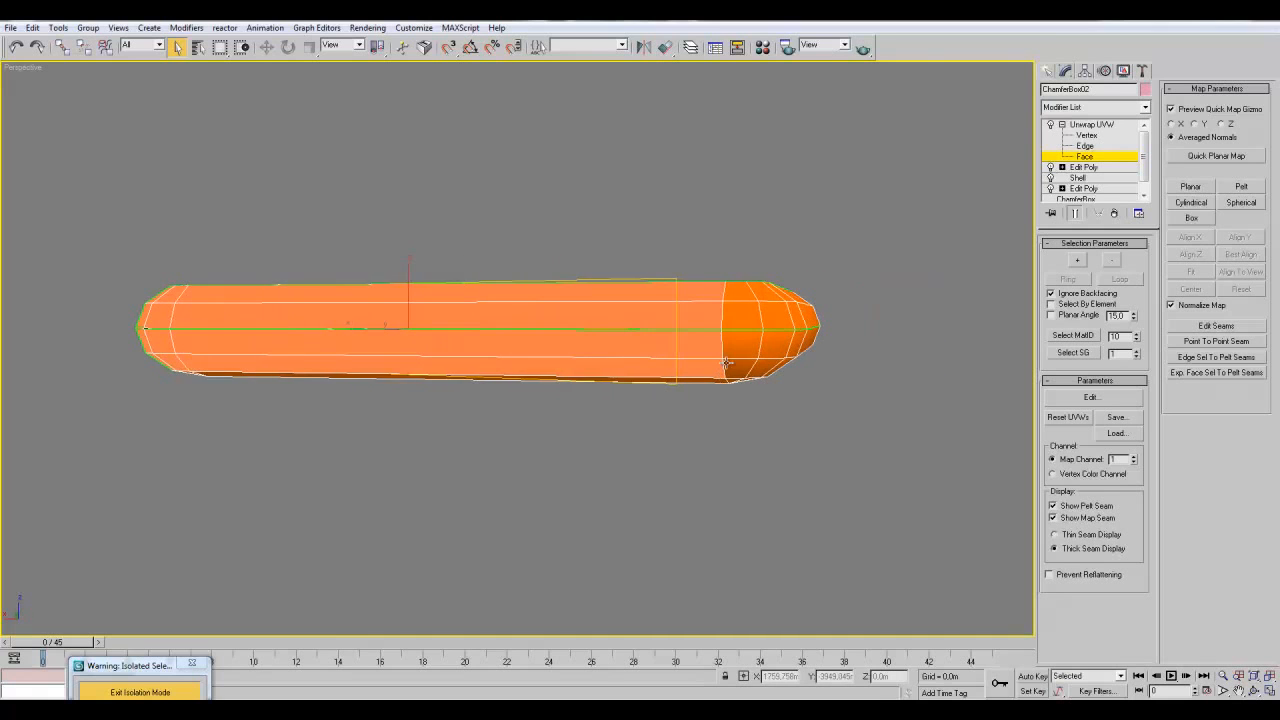
left_click(730, 364, "ctrl")
left_click(744, 344, "ctrl")
left_click(744, 319, "ctrl")
left_click(745, 295, "ctrl")
left_click(774, 299, "ctrl")
left_click(775, 316, "ctrl")
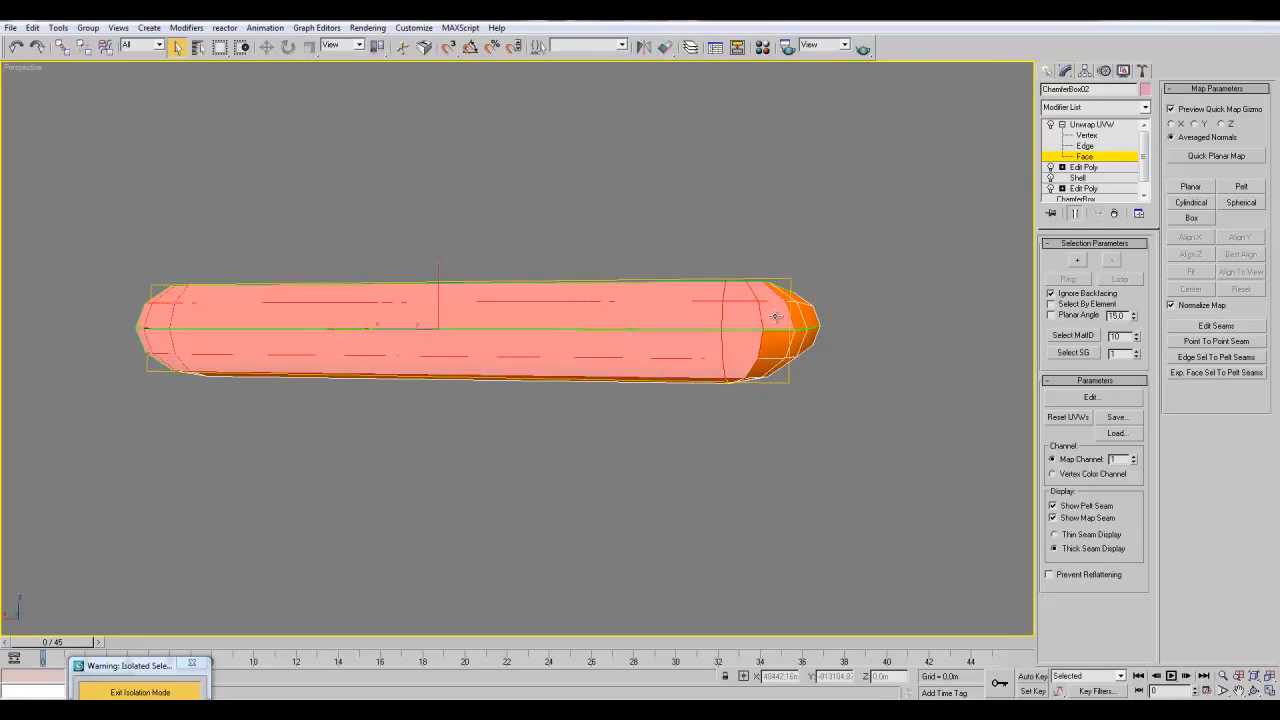
left_click(773, 344, "ctrl")
left_click(757, 371, "ctrl")
- Apply planar mapping with Best Align to the selected outer wall, then clear the face selection
left_click(1197, 188)
left_click(1242, 256)
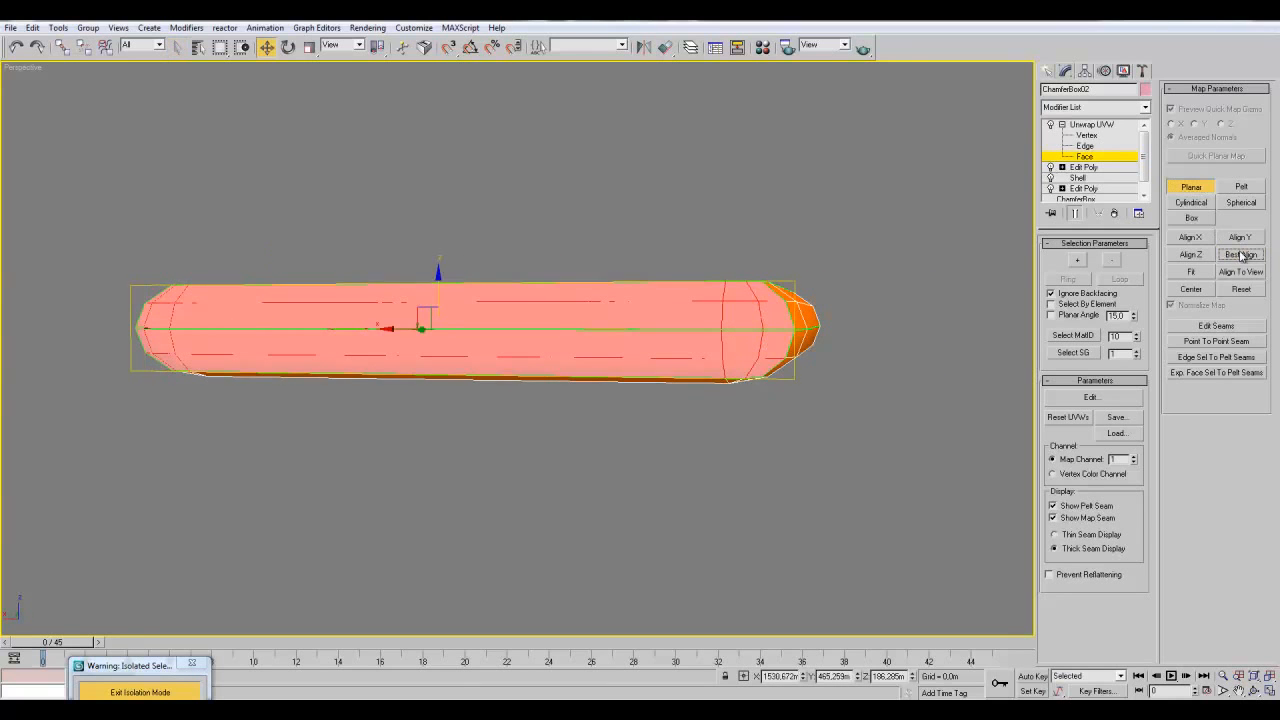
left_click(1194, 189)
left_click(880, 290)
- Start selecting the rounded-corner column faces of the last unmapped outer wall
middle_click_drag(600, 335, 436, 390, "alt")
left_click(436, 390)
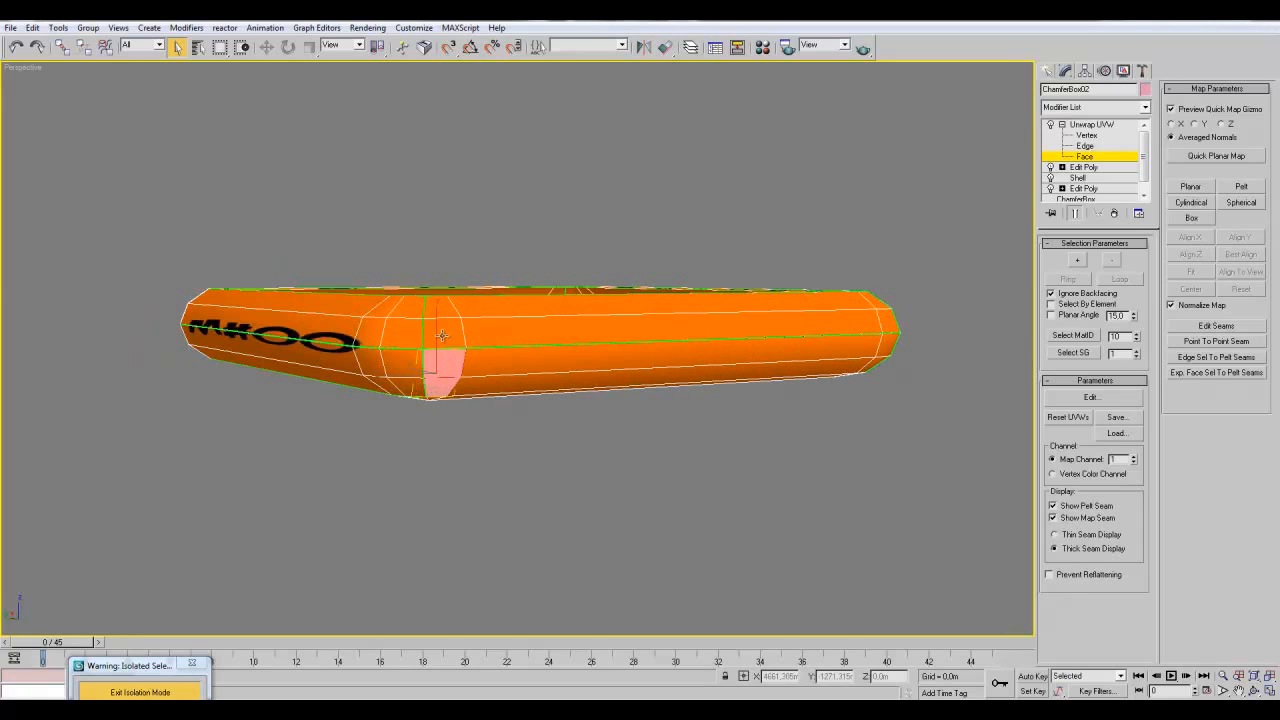
- Select all the outer faces along one side of the tray, including its corner strips, and apply a planar mapping to them
left_click(442, 335, "ctrl")
left_click(499, 310, "ctrl")
left_click(500, 329, "ctrl")
left_click(500, 359, "ctrl")
left_click(506, 384, "ctrl")
middle_click_drag(814, 414, 728, 408, "alt")
left_click(562, 375, "ctrl")
left_click(563, 350, "ctrl")
left_click(567, 320, "ctrl")
left_click(570, 296, "ctrl")
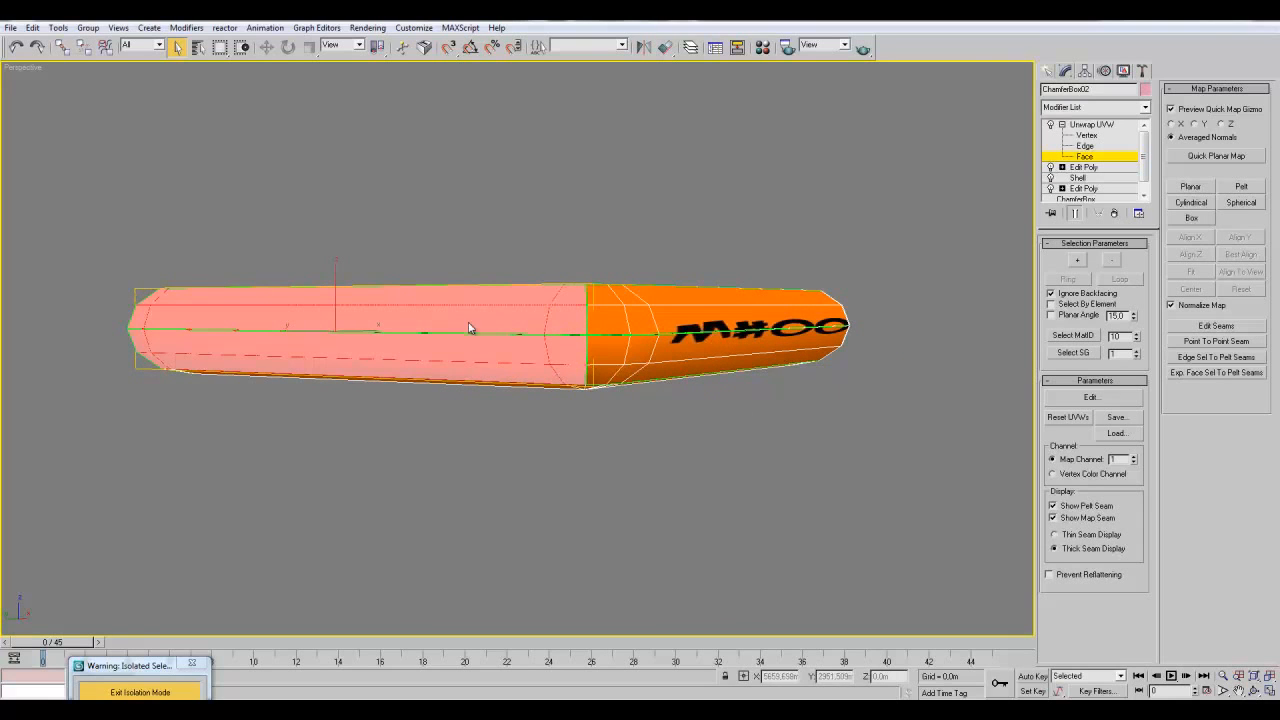
left_click(1190, 187)
left_click(1190, 188)
left_click(774, 446)
middle_click_drag(716, 490, 214, 509, "alt")
scroll(688, 536, "down", 5)
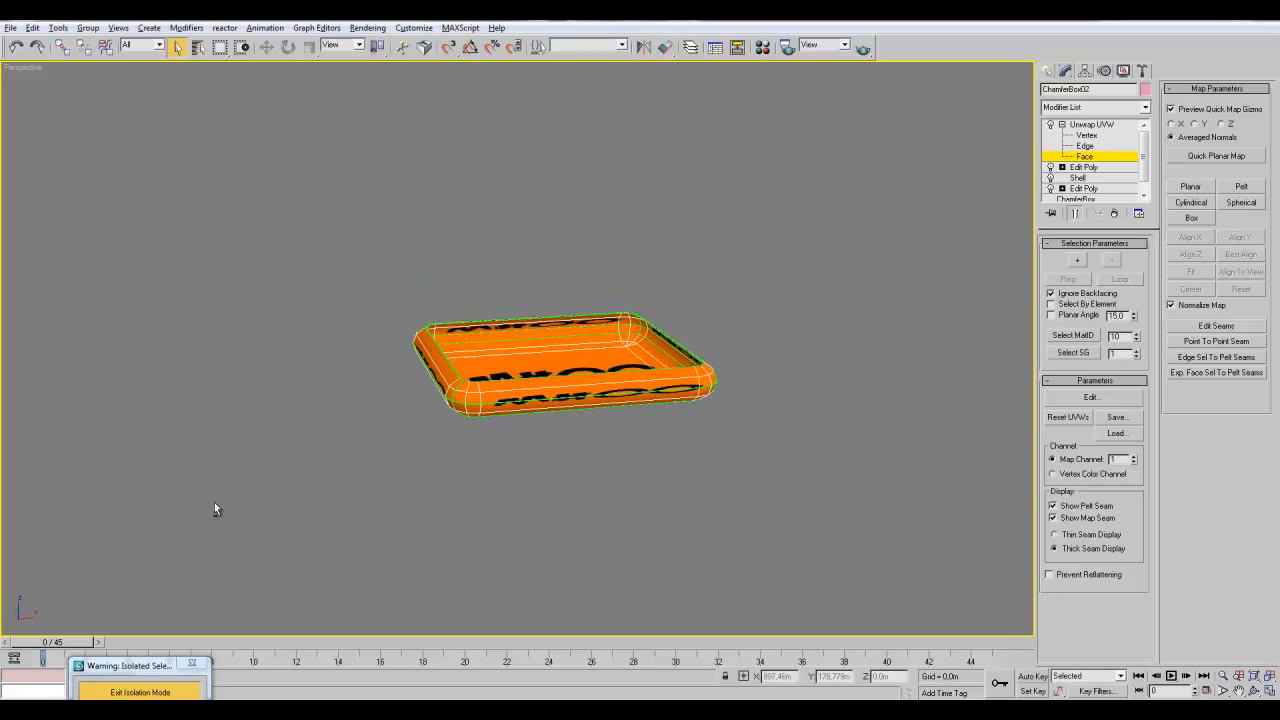
- Render the tray's UV template at 256 × 256 and save it as JPEG file 6 in the Maps folder at quality 100
left_click(1064, 125)
left_click(1083, 125)
left_click(1090, 397)
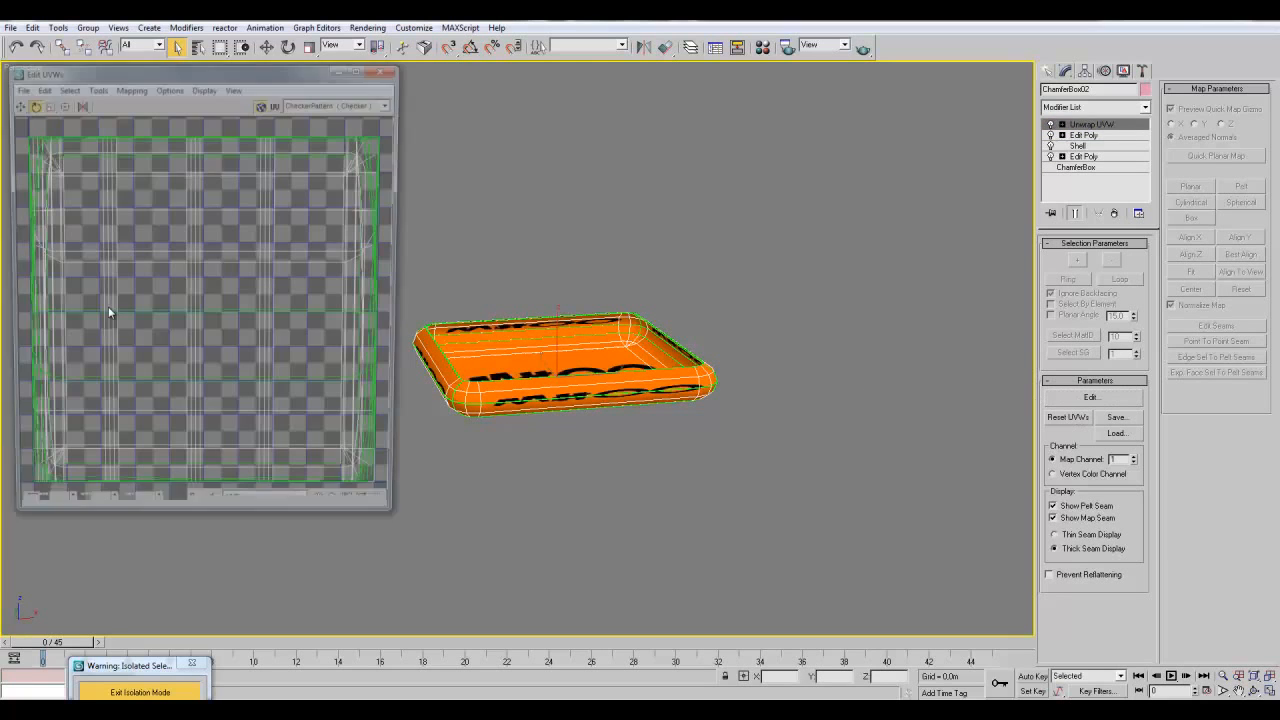
right_click(119, 194)
left_click(70, 91)
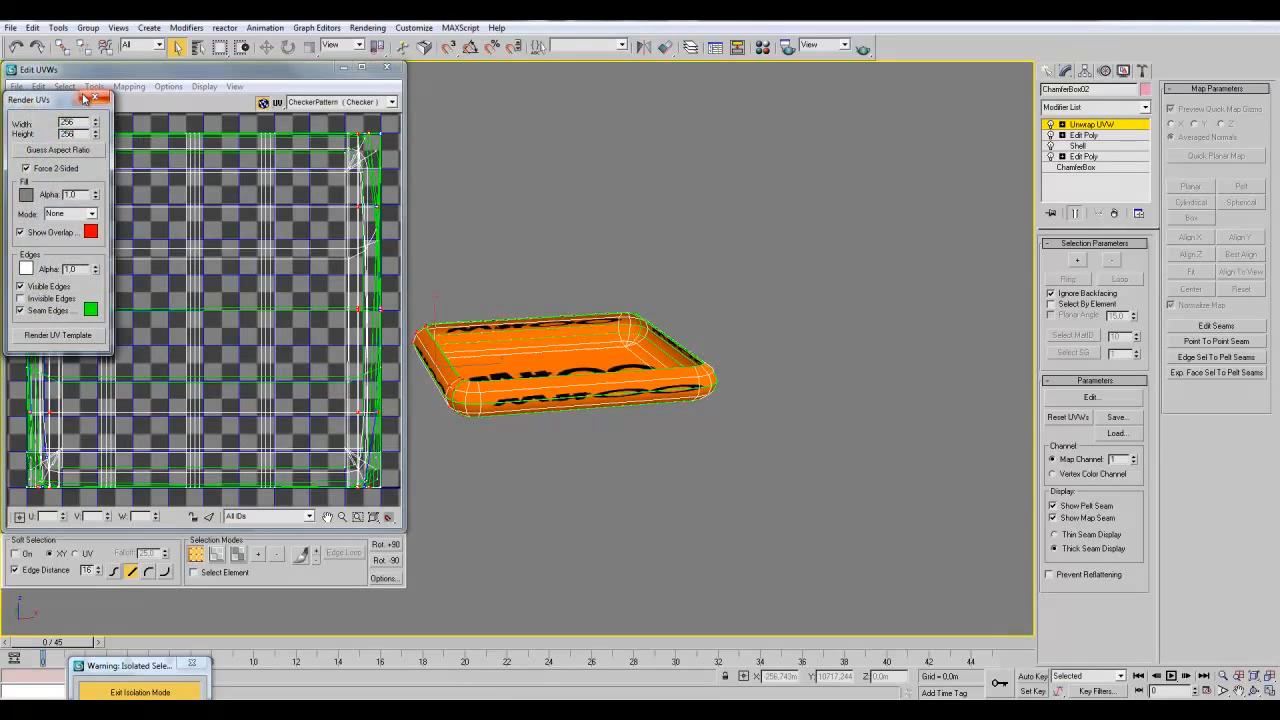
left_click(57, 335)
left_click(525, 285)
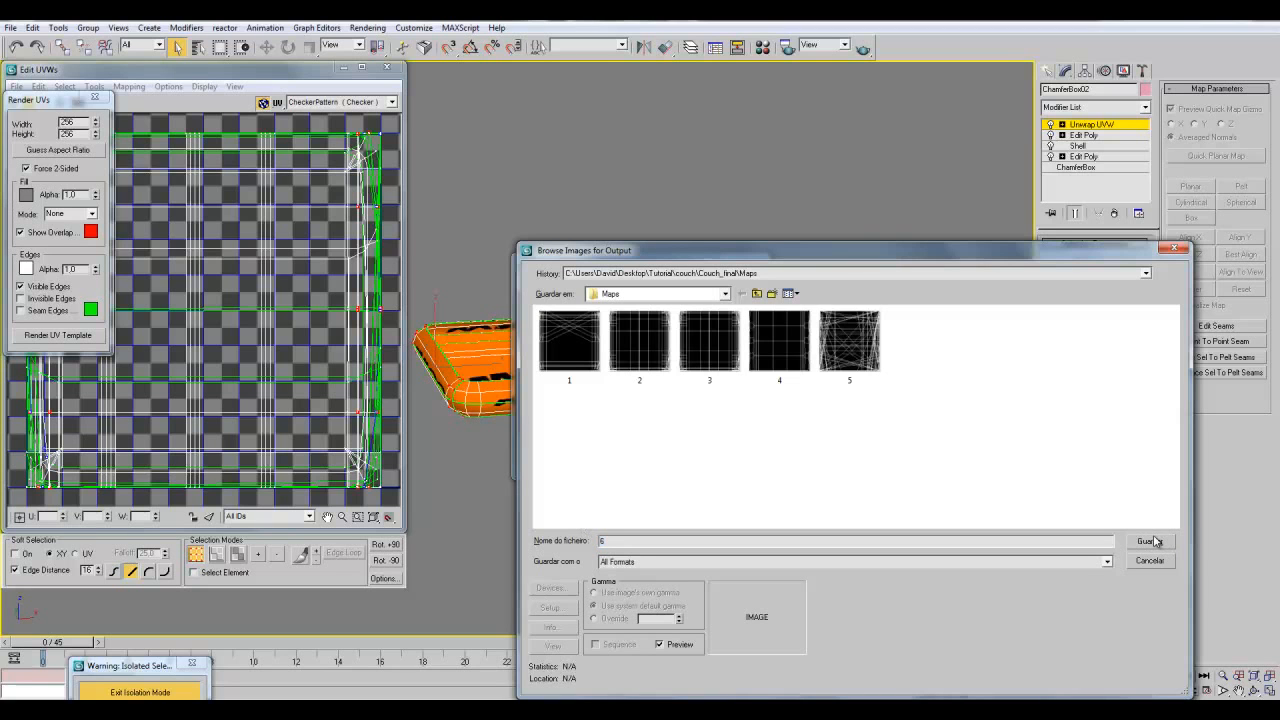
left_click(706, 562)
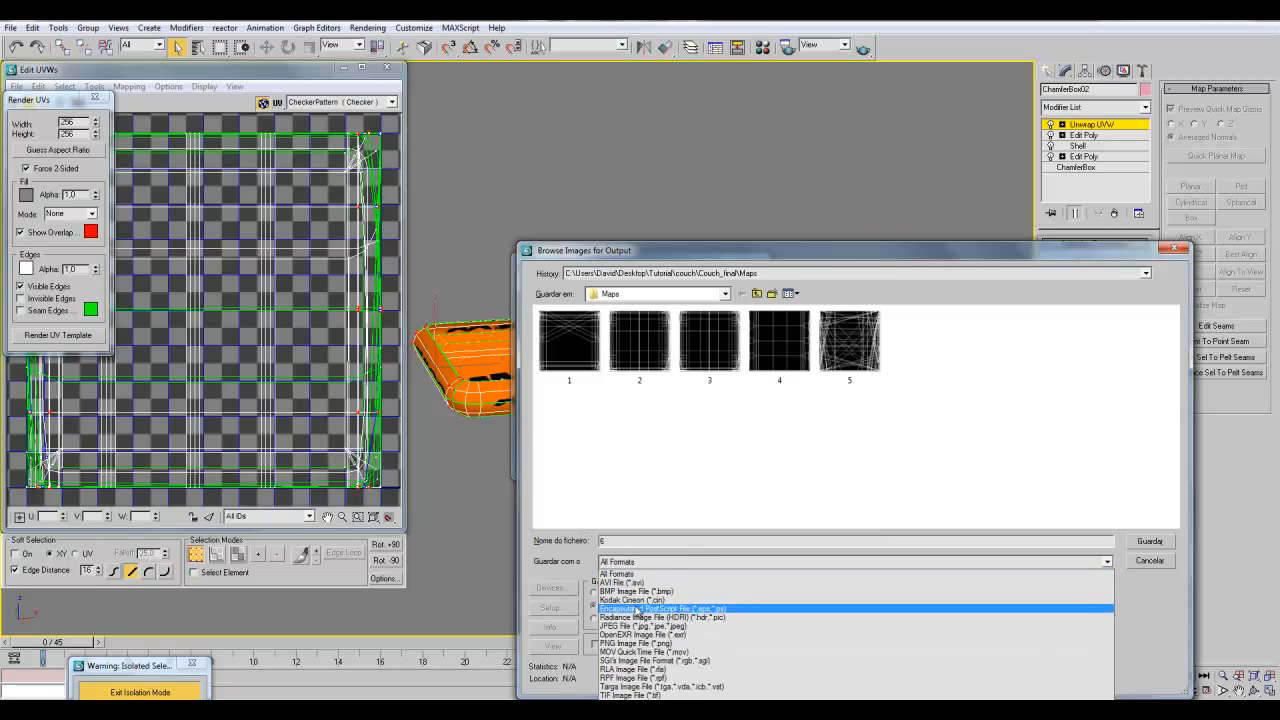
left_click(825, 624)
left_click(1146, 543)
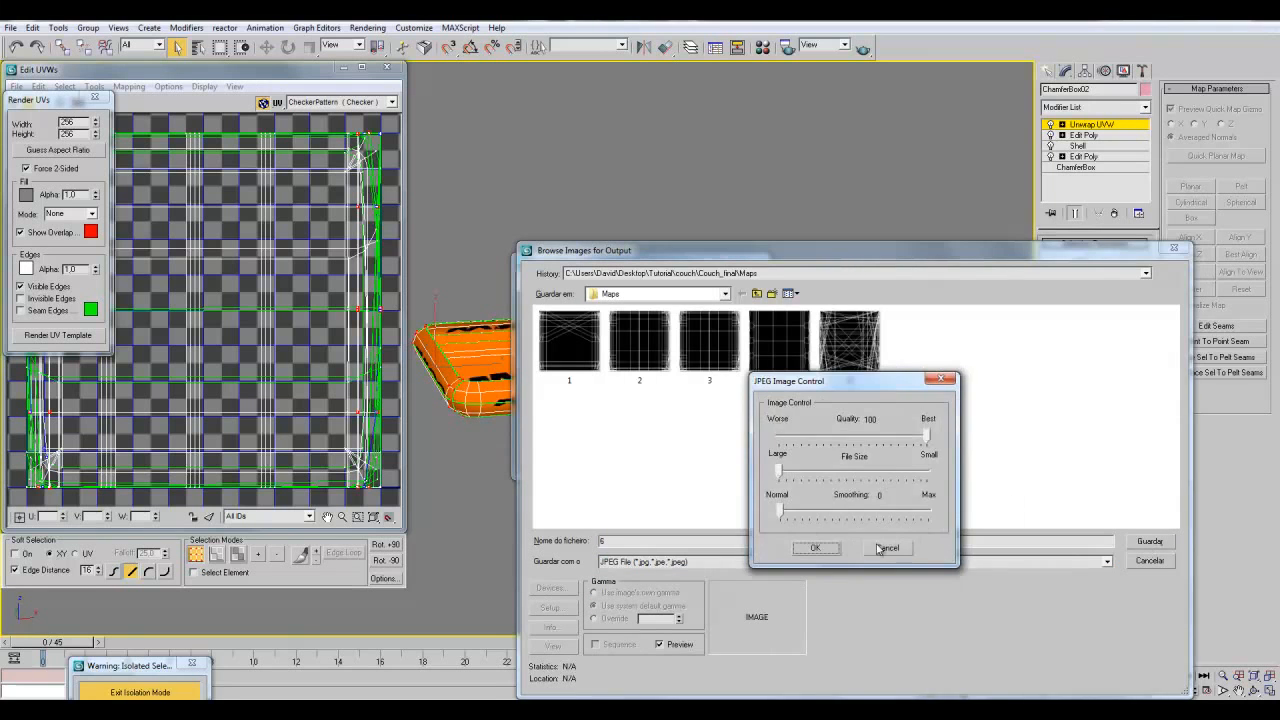
left_click(808, 548)
left_click(95, 97)
- Save the tray's UV layout as a UVW file in the Maps folder, and close the rendered template and UV editor
left_click(16, 86)
left_click(47, 117)
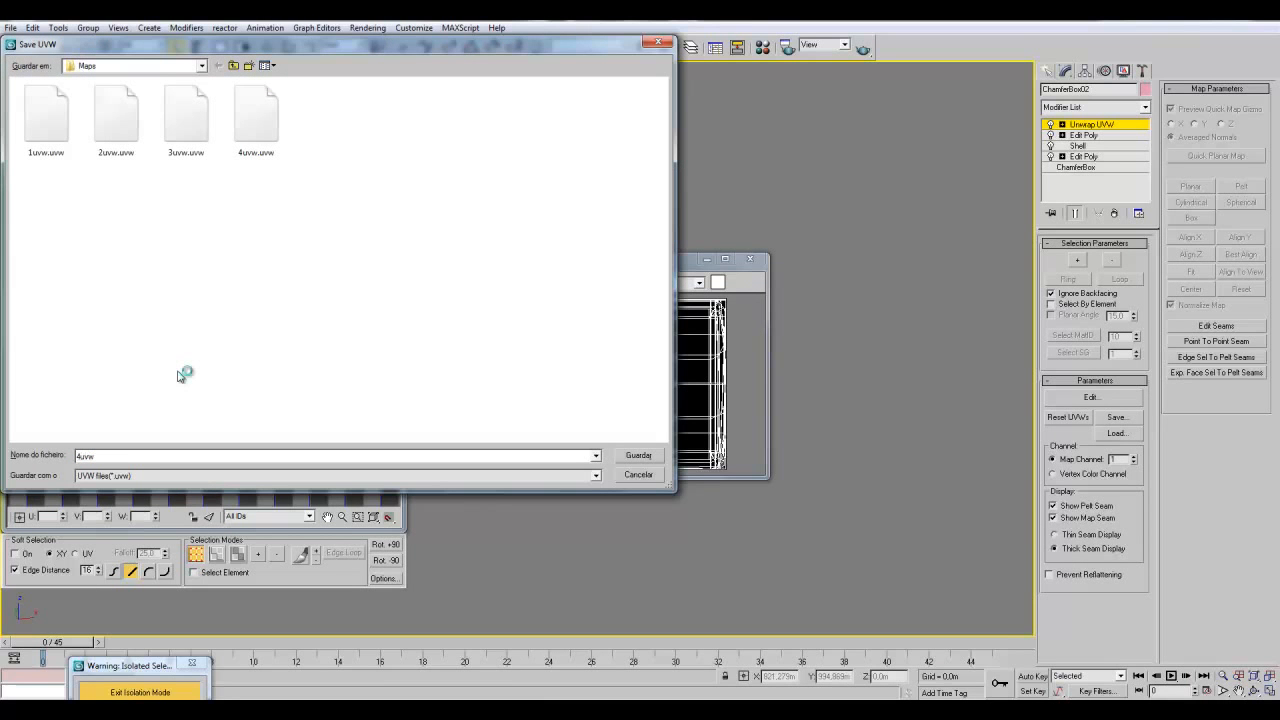
left_click(616, 455)
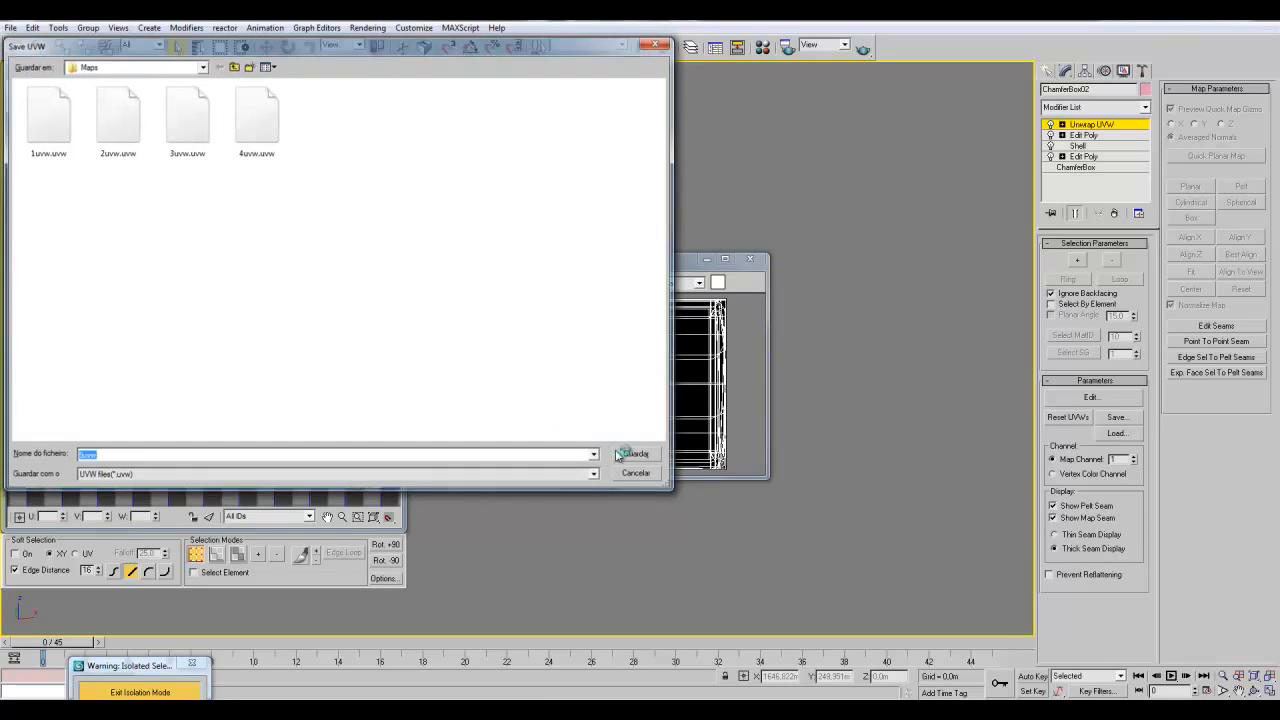
left_click(753, 260)
left_click(387, 67)
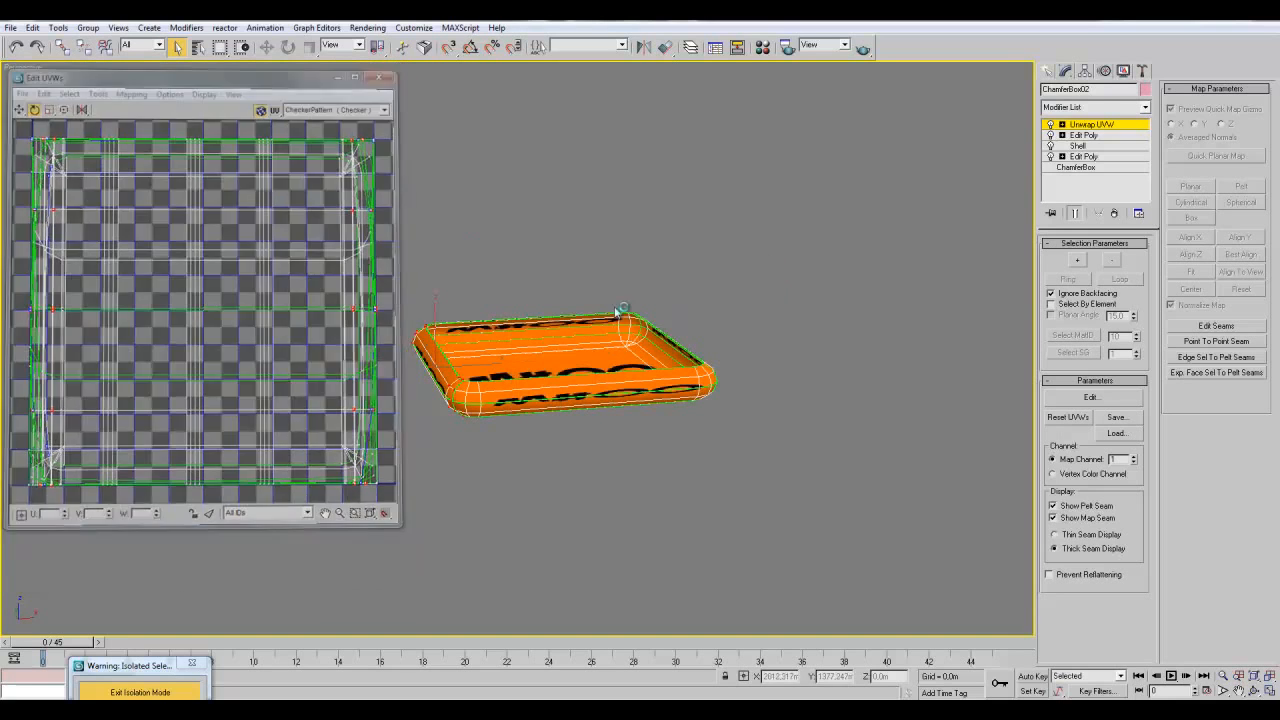
- Exit isolation mode and start face editing in the Unwrap UVW modifier of the couch frame Box01
left_click(772, 317)
scroll(772, 317, "down", 3)
left_click(140, 692)
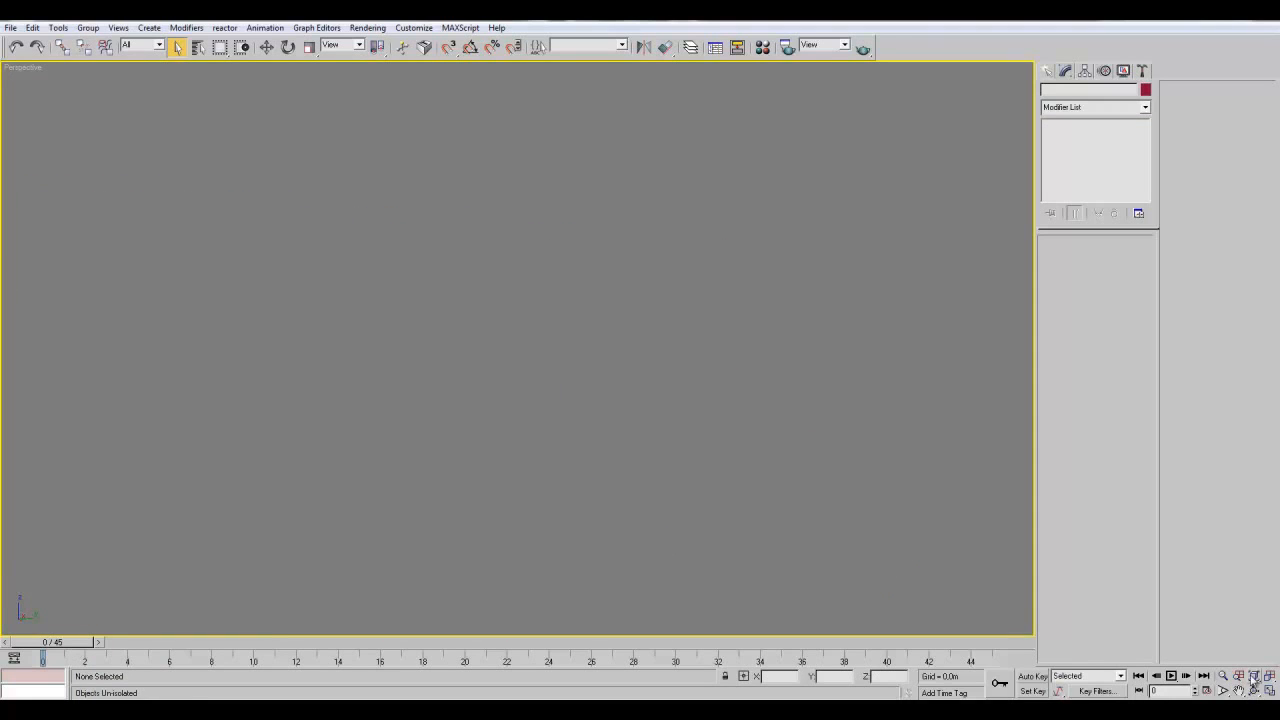
left_click(1254, 679)
scroll(620, 474, "up", 5)
scroll(567, 435, "up", 3)
middle_click_drag(545, 481, 523, 462, "alt")
left_click(505, 328)
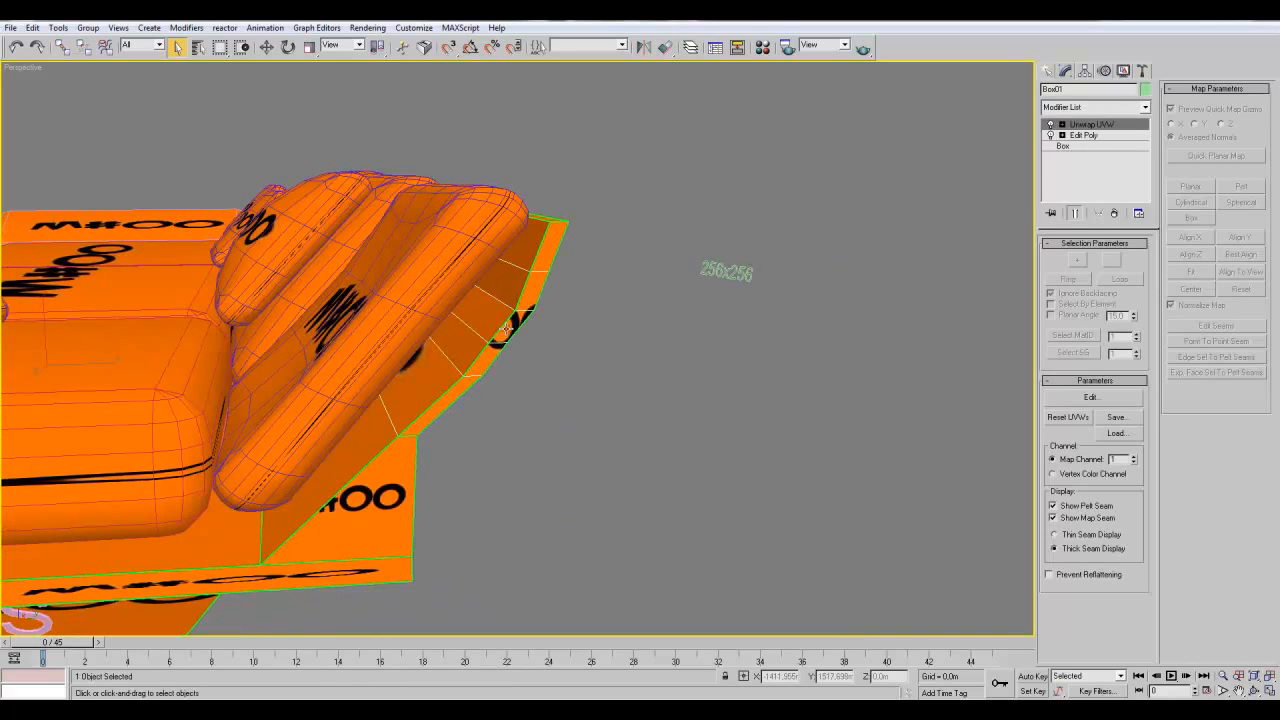
left_click(1063, 124)
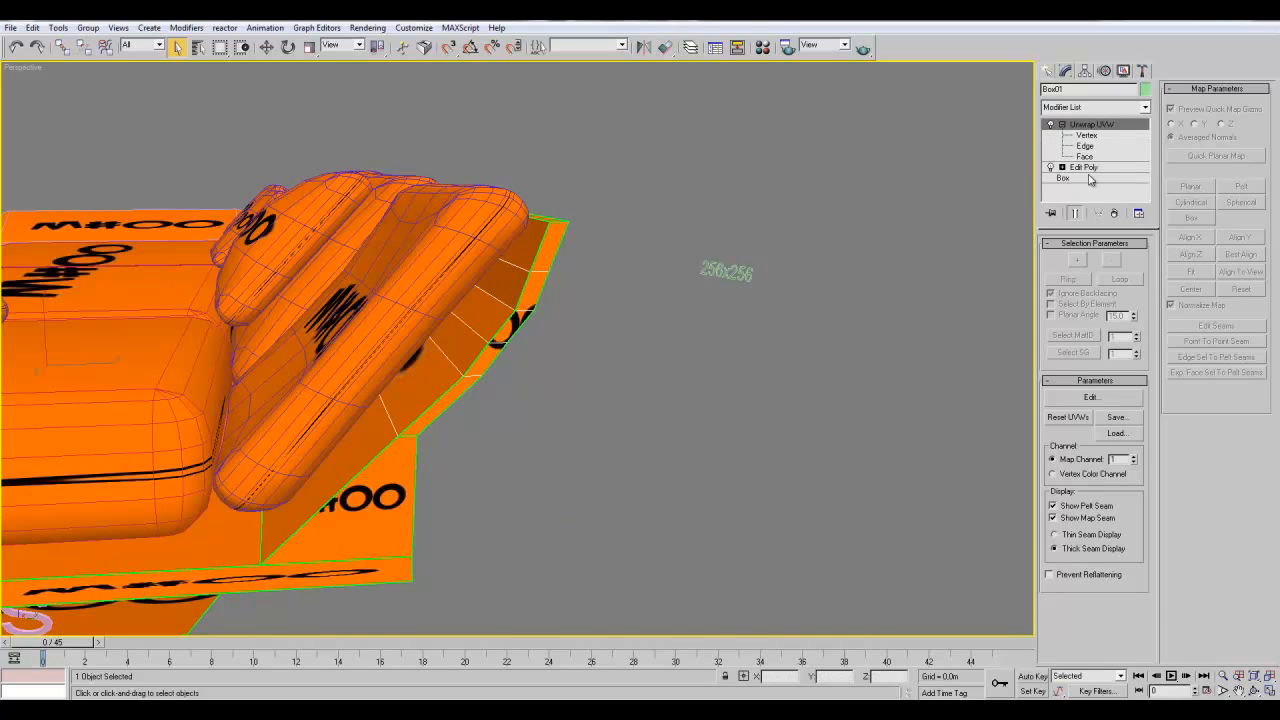
left_click(1084, 156)
- Apply a fitted planar mapping to the lowest sloped edge face of the couch frame's back
left_click(446, 404)
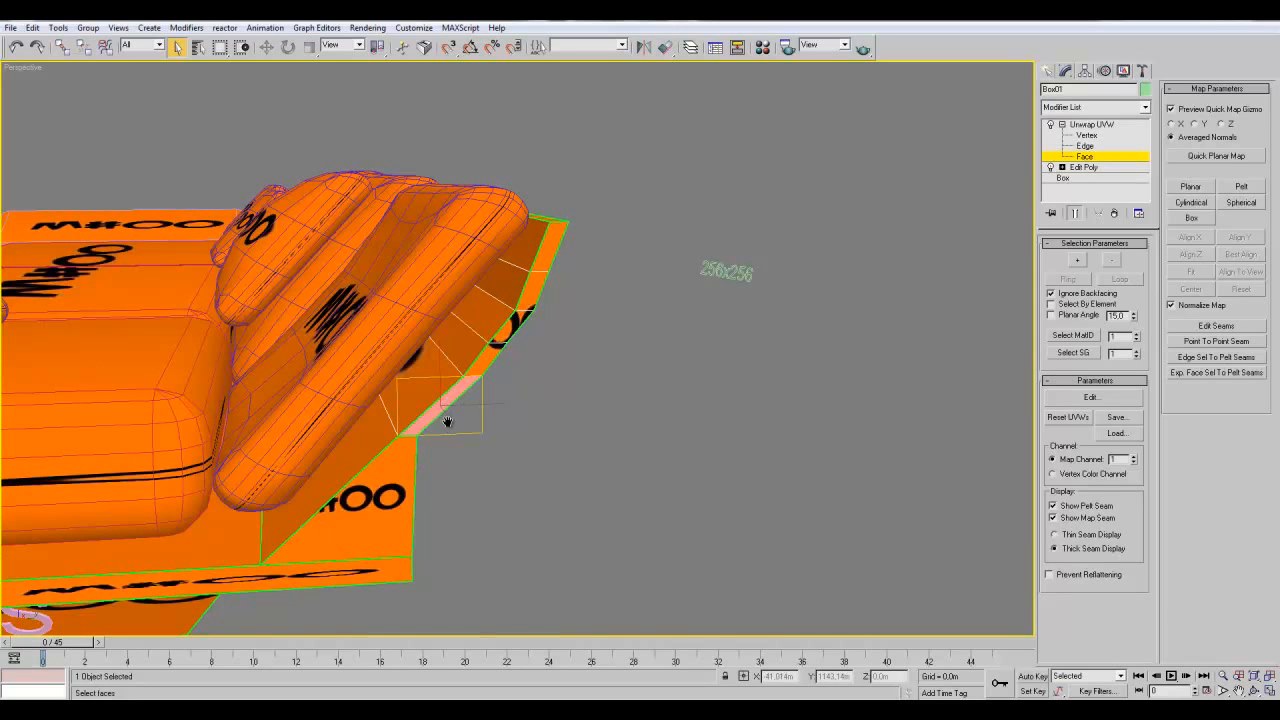
middle_click_drag(448, 422, 456, 408)
middle_click_drag(375, 472, 567, 472)
scroll(601, 420, "up", 4)
scroll(565, 472, "down", 4)
middle_click_drag(630, 380, 571, 412)
middle_click_drag(720, 450, 554, 420)
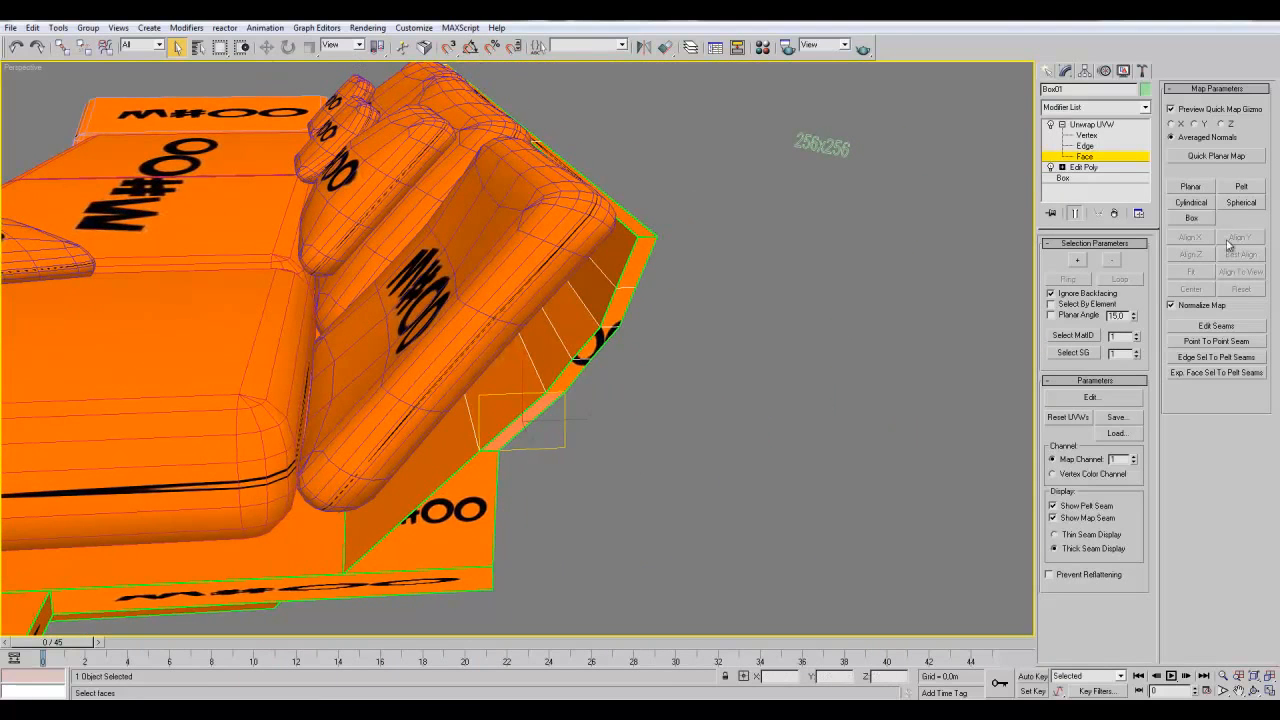
left_click(1190, 186)
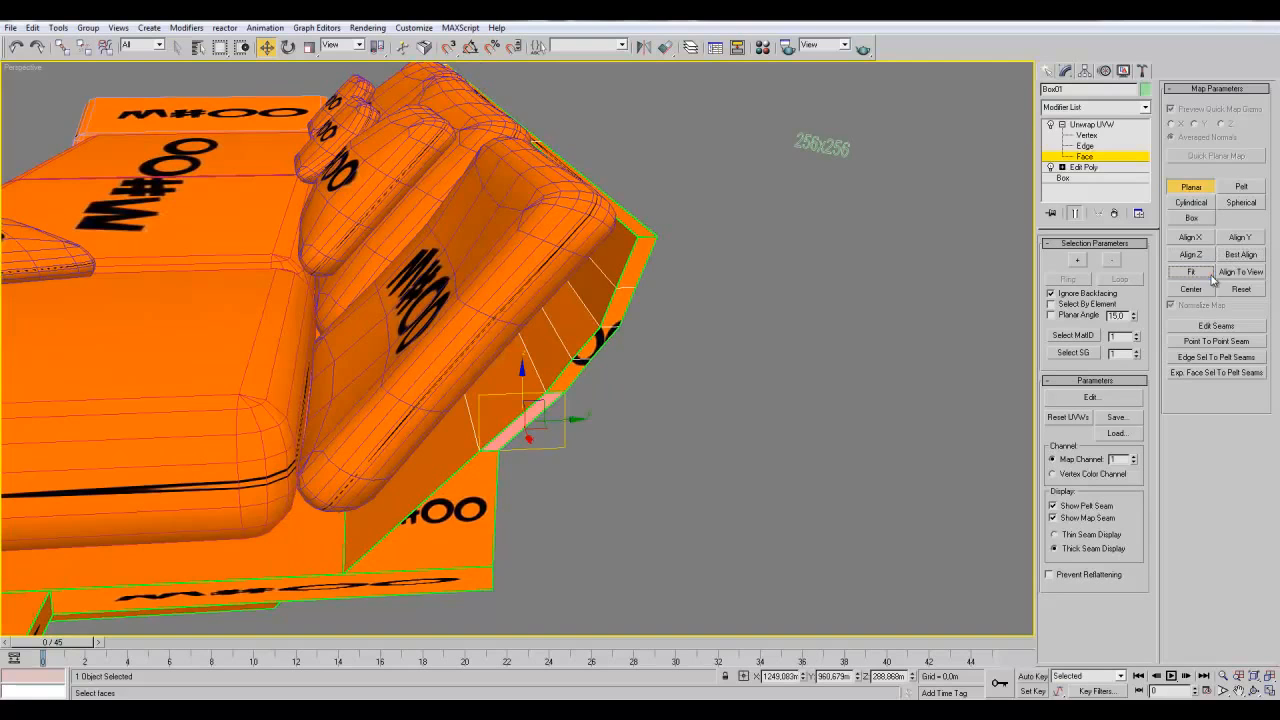
left_click(1211, 276)
- Rotate the planar gizmo to follow the lowest edge face's slope, refitting it after each turn, and finish the mapping
middle_click_drag(843, 389, 841, 348)
left_click(288, 47)
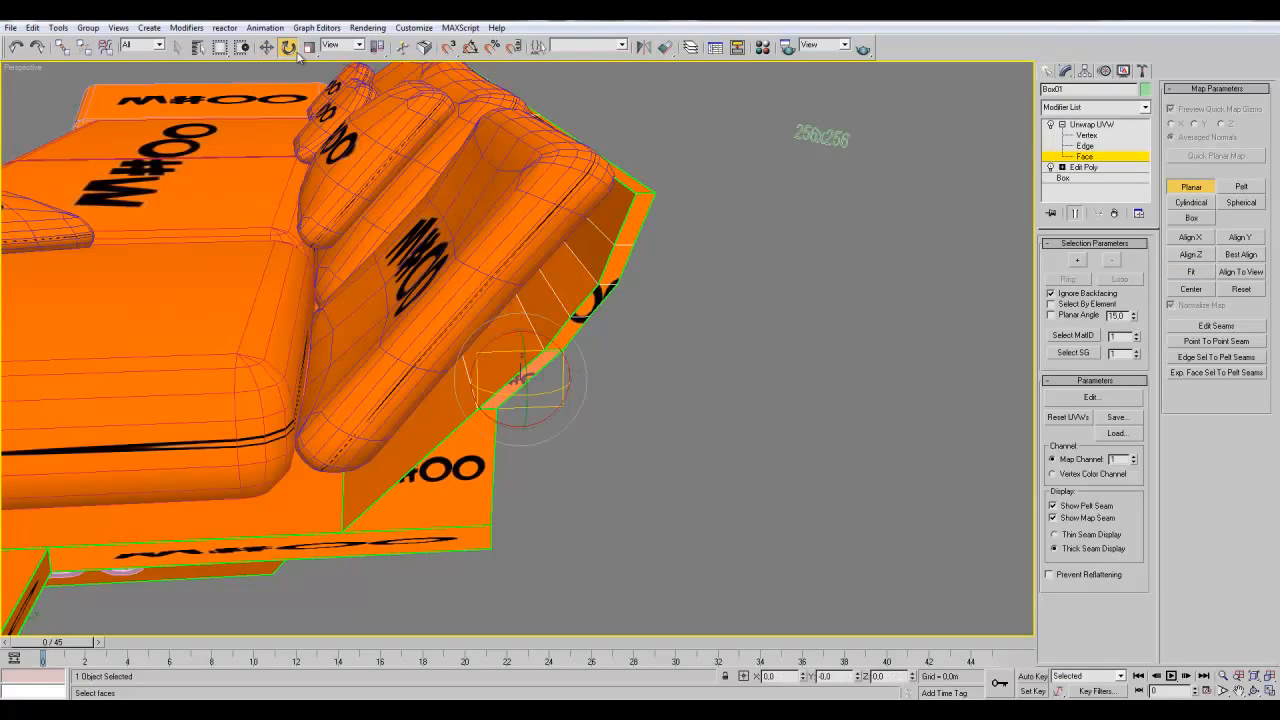
mouse_move(475, 373)
left_mouse_down()
mouse_move(474, 393)
mouse_move(486, 393)
left_mouse_up()
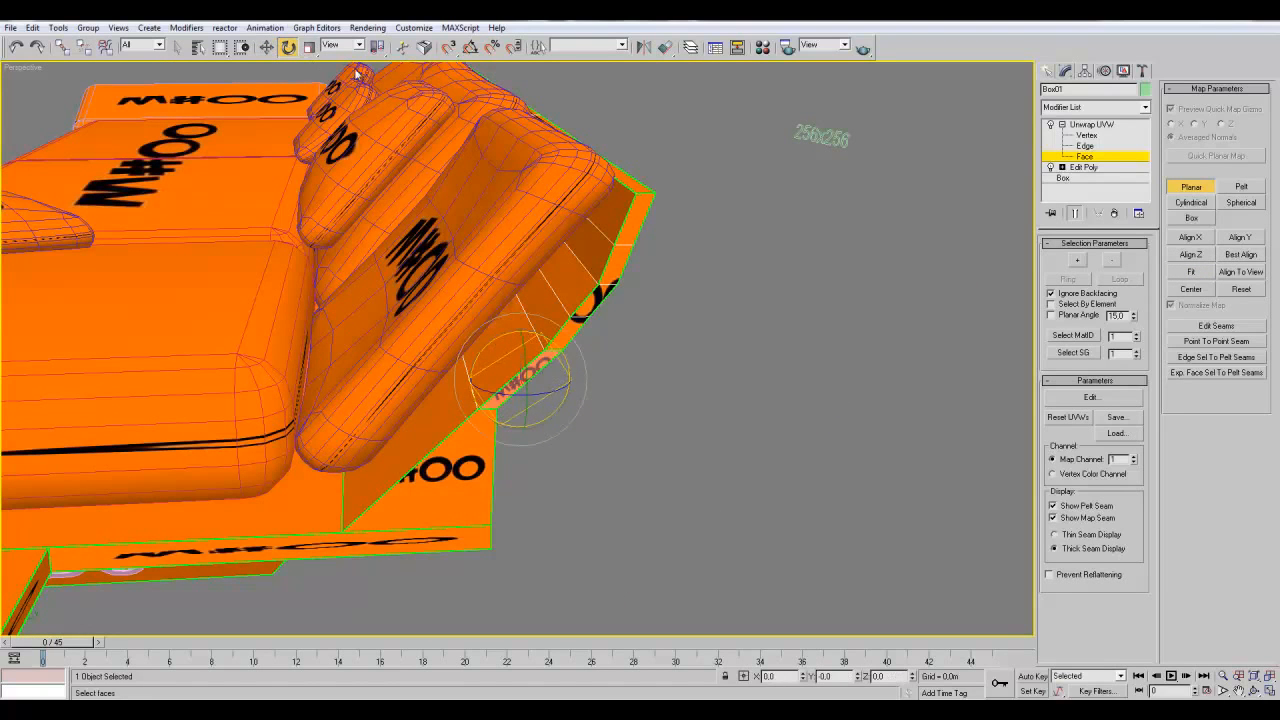
left_click(1196, 276)
middle_click_drag(803, 402, 746, 420, "alt")
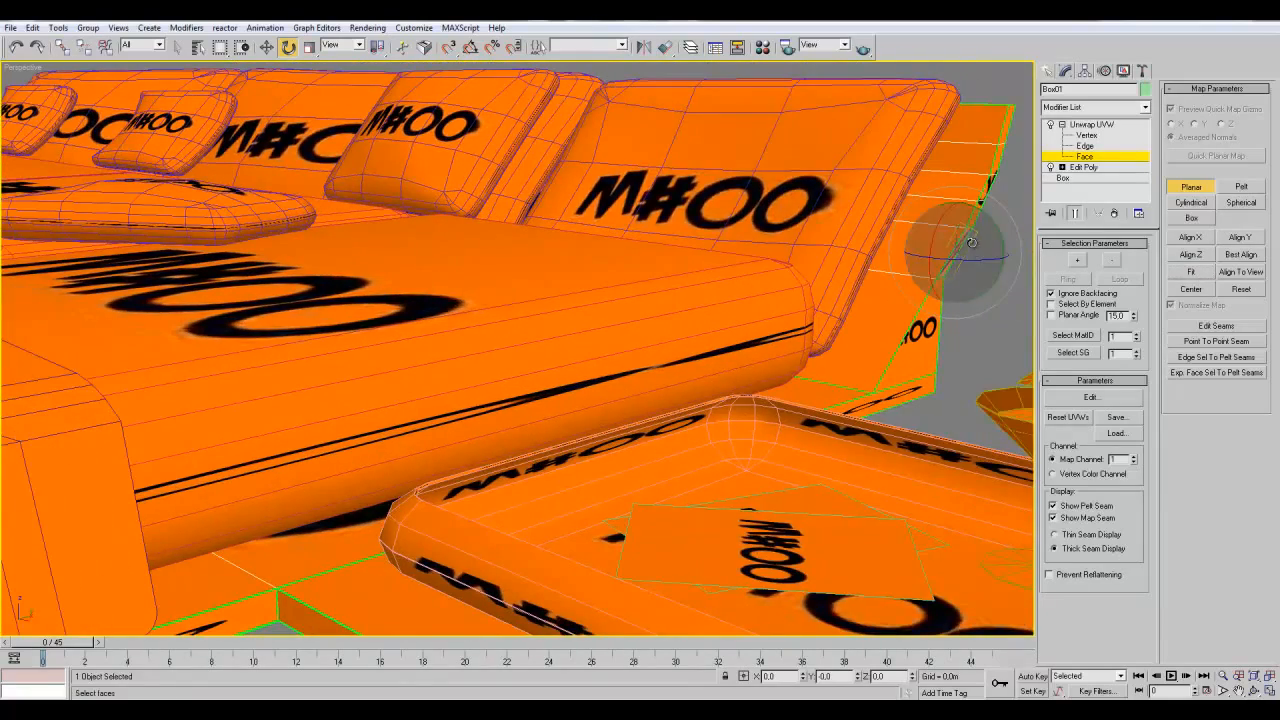
left_click_drag(988, 235, 1014, 222)
left_click(1182, 271)
middle_click_drag(1020, 307, 622, 350)
scroll(802, 331, "up", 4)
left_click_drag(424, 210, 433, 220)
left_click(1203, 275)
left_click(1199, 276)
middle_click_drag(728, 283, 686, 300, "alt")
left_click(1203, 189)
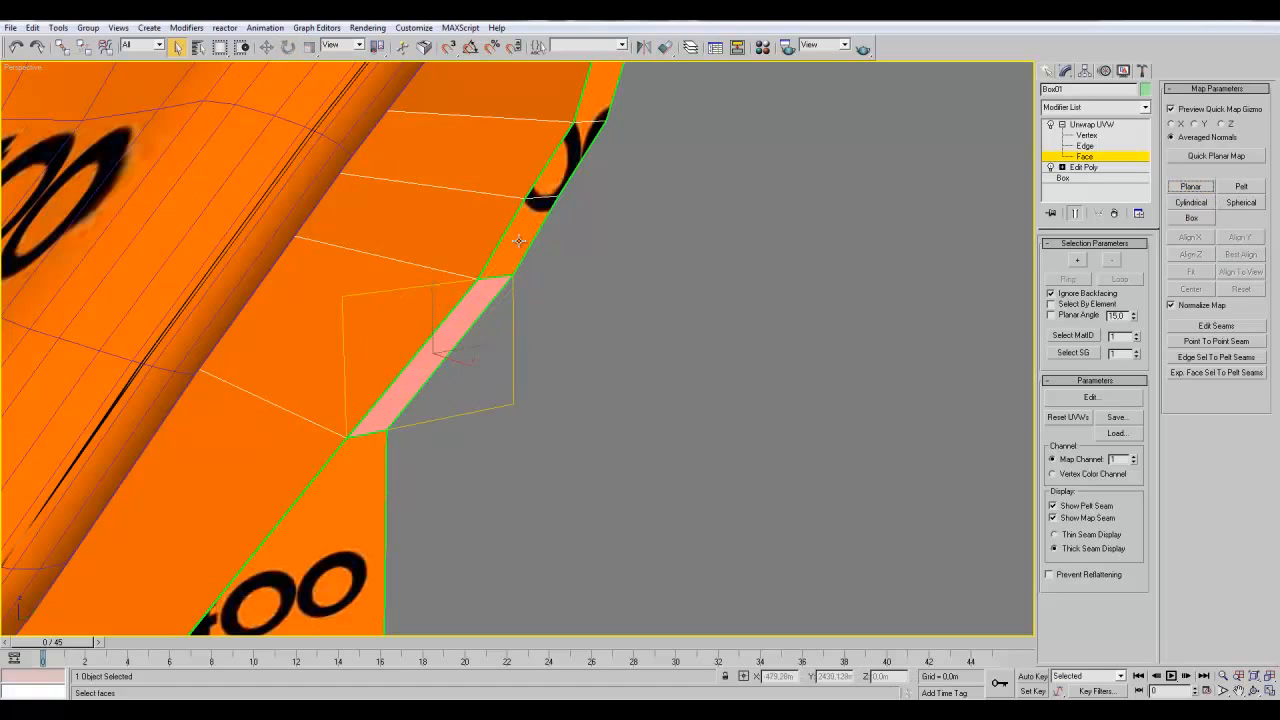
- Planar-map the next edge face up the frame's back, aligned to X and fitted to the face
left_click(493, 237)
left_click(514, 237)
left_click(1195, 190)
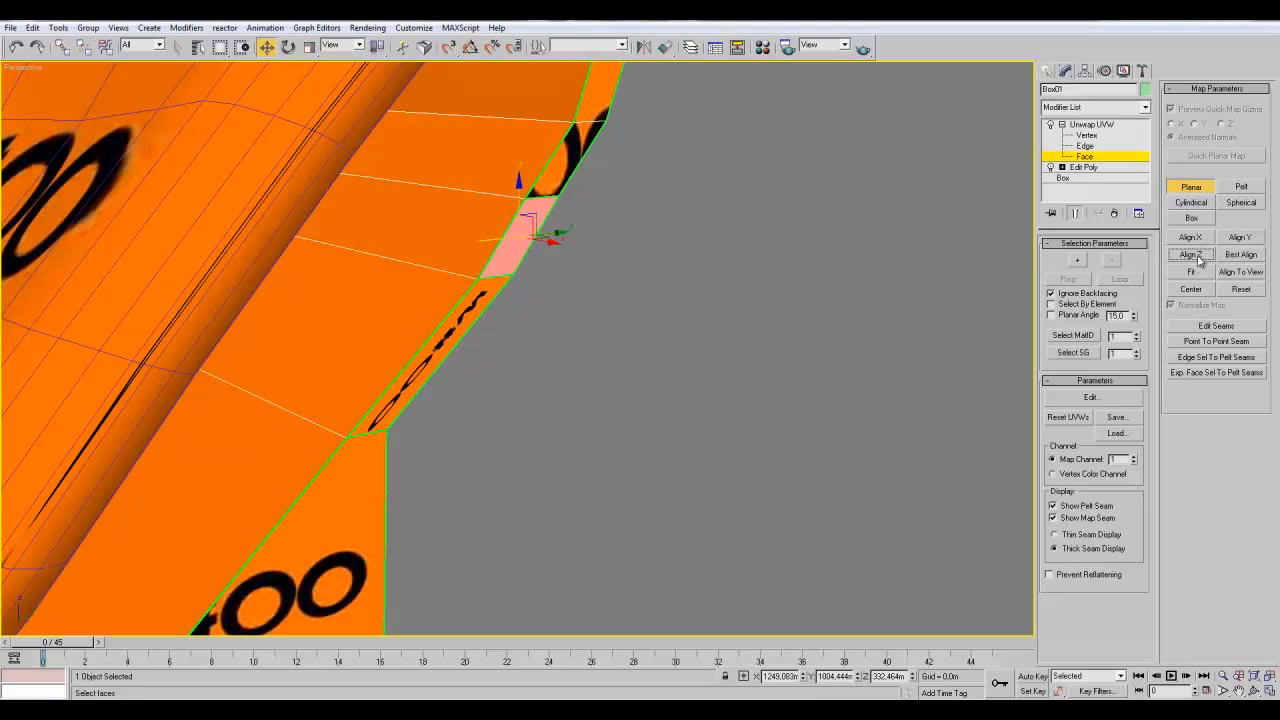
left_click(1194, 272)
middle_click_drag(845, 299, 812, 322, "alt")
left_click(1200, 237)
left_click(1199, 270)
- Rotate the second edge face's planar gizmo in several turns to follow its slope, refit it, and finish the mapping
left_click(288, 47)
left_click_drag(480, 277, 459, 335)
left_click(1202, 275)
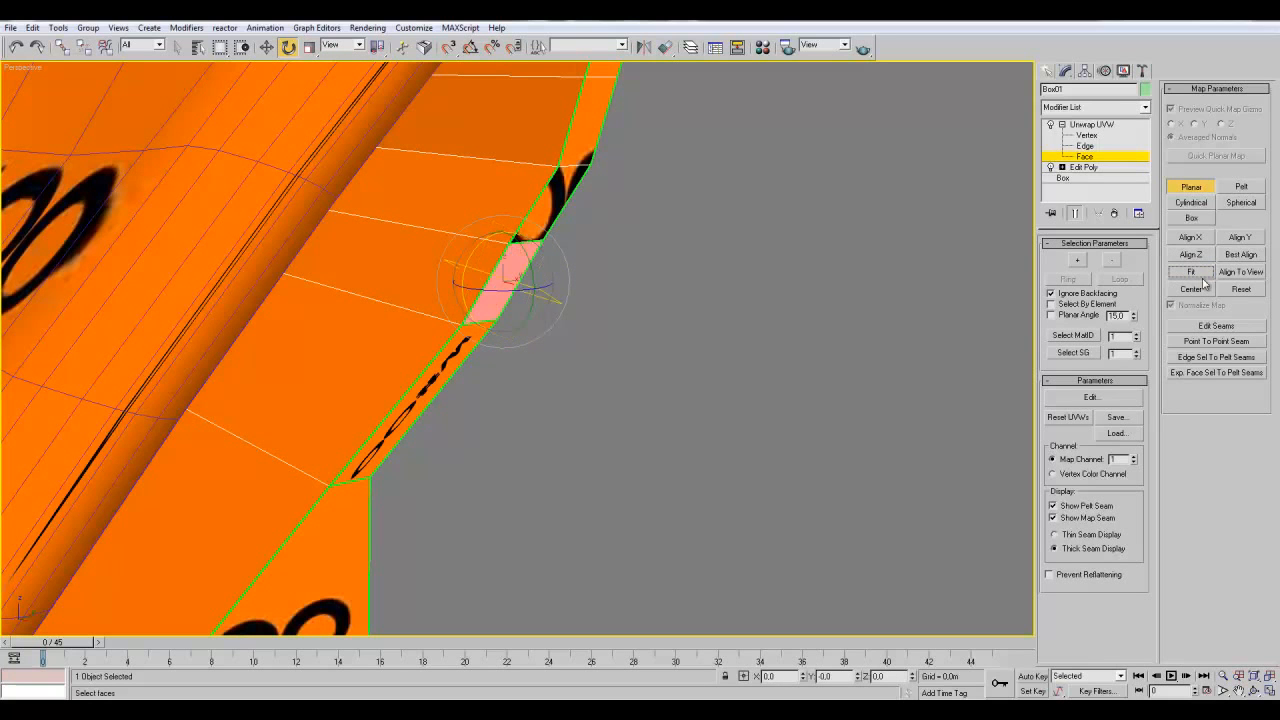
left_click_drag(479, 273, 536, 231)
left_click(1193, 274)
middle_click_drag(694, 210, 660, 245)
left_click_drag(490, 252, 580, 290)
left_click(1191, 274)
mouse_move(472, 292)
left_mouse_down()
mouse_move(493, 276)
mouse_move(481, 274)
left_mouse_up()
left_click(1191, 271)
middle_click_drag(478, 347, 631, 301)
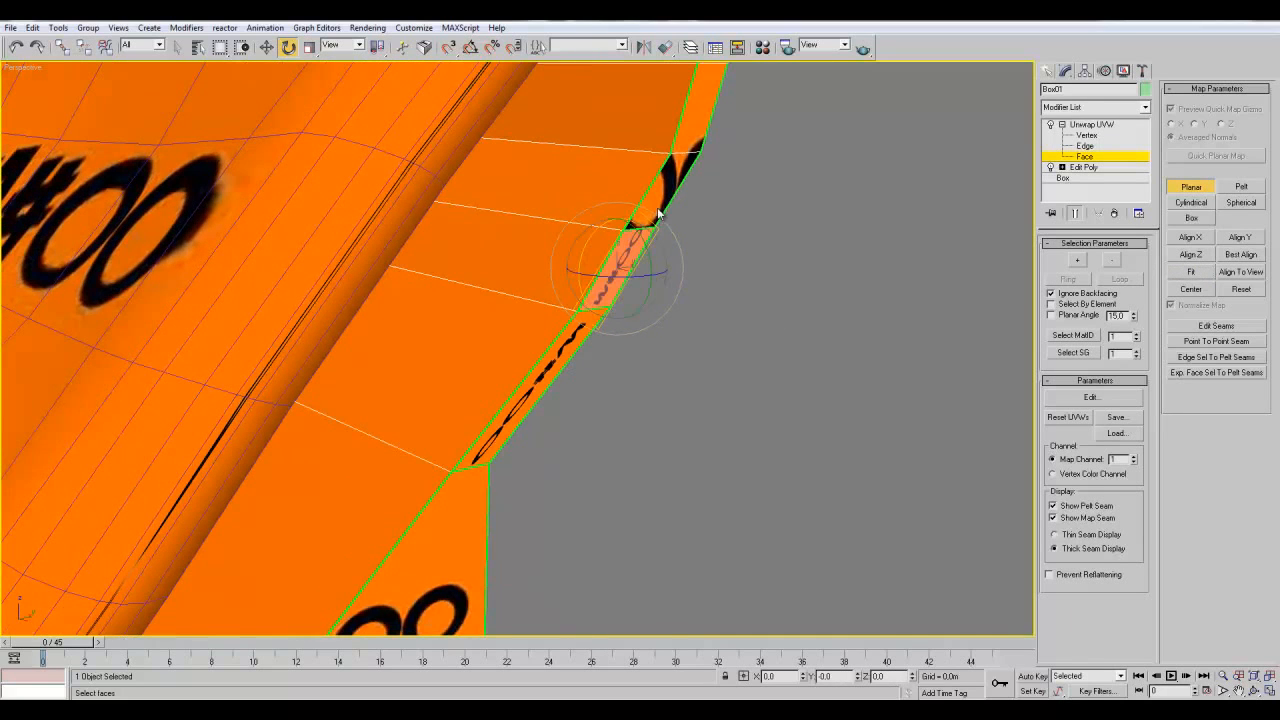
middle_click_drag(806, 246, 466, 272, "alt")
left_click(1178, 187)
- Select all five sloped edge faces of the frame's back and apply one fitted planar mapping to them together
left_click(432, 398)
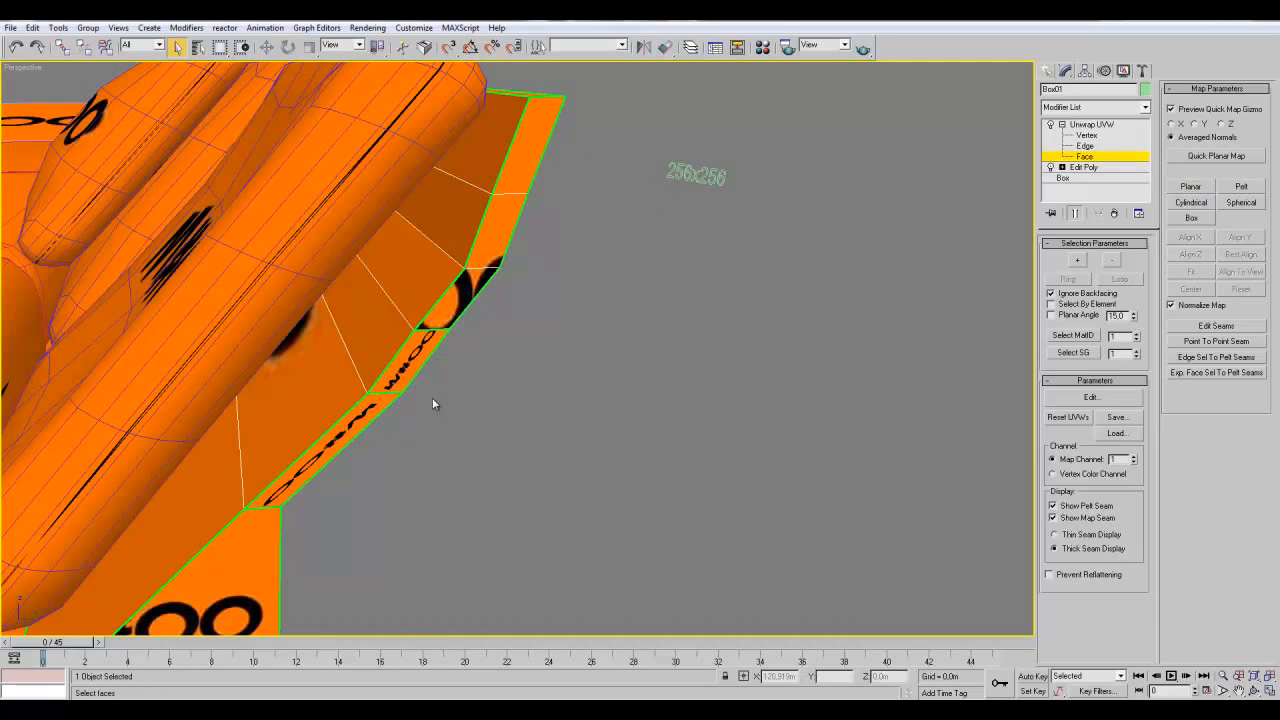
left_click(350, 418)
left_click(422, 361, "ctrl")
left_click(452, 306, "ctrl")
left_click(488, 242, "ctrl")
left_click(512, 158, "ctrl")
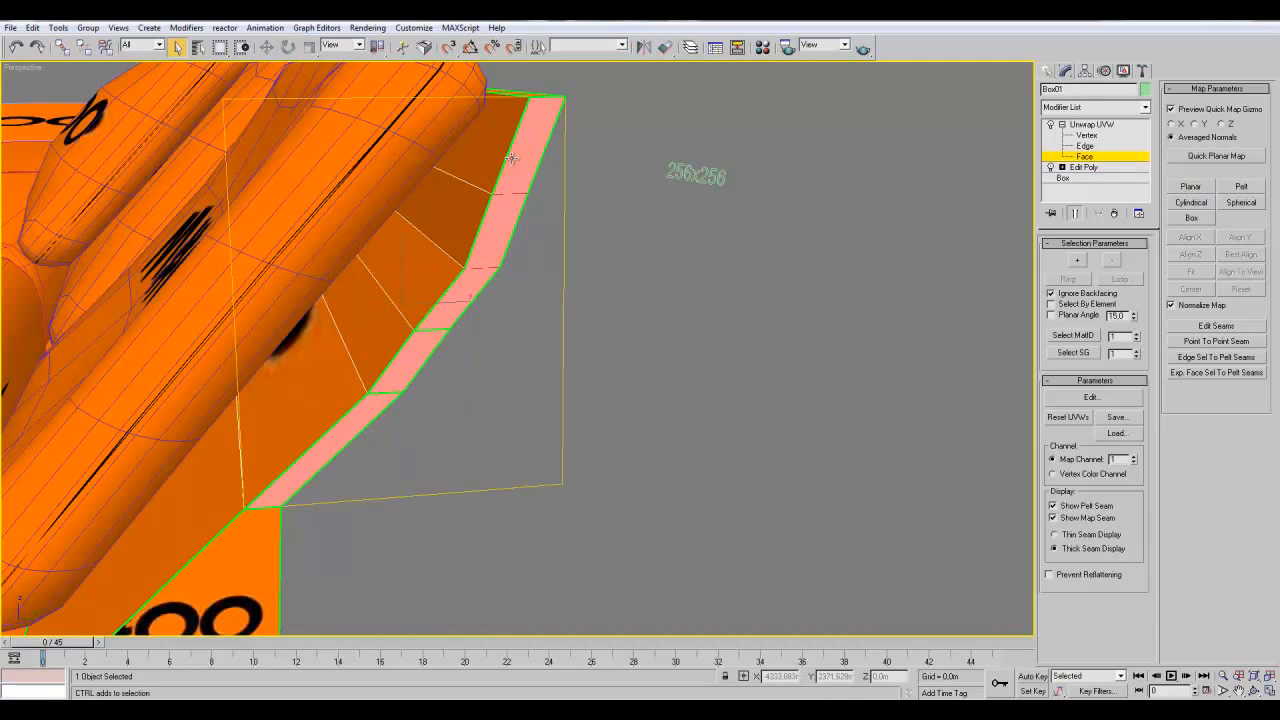
left_click(1210, 187)
left_click(1197, 271)
scroll(821, 324, "down", 5)
left_click(1191, 187)
- Examine the sloped edge faces of the frame's back one after another from another angle
middle_click_drag(750, 404, 315, 354, "alt")
left_click(266, 349)
middle_click_drag(405, 352, 486, 328, "alt")
left_click(282, 406)
left_click(357, 351)
left_click(394, 291)
left_click(429, 225)
left_click(462, 148)
- Leave face editing on the couch frame and select the cocktail glass standing on the tray
middle_click_drag(446, 237, 1010, 125)
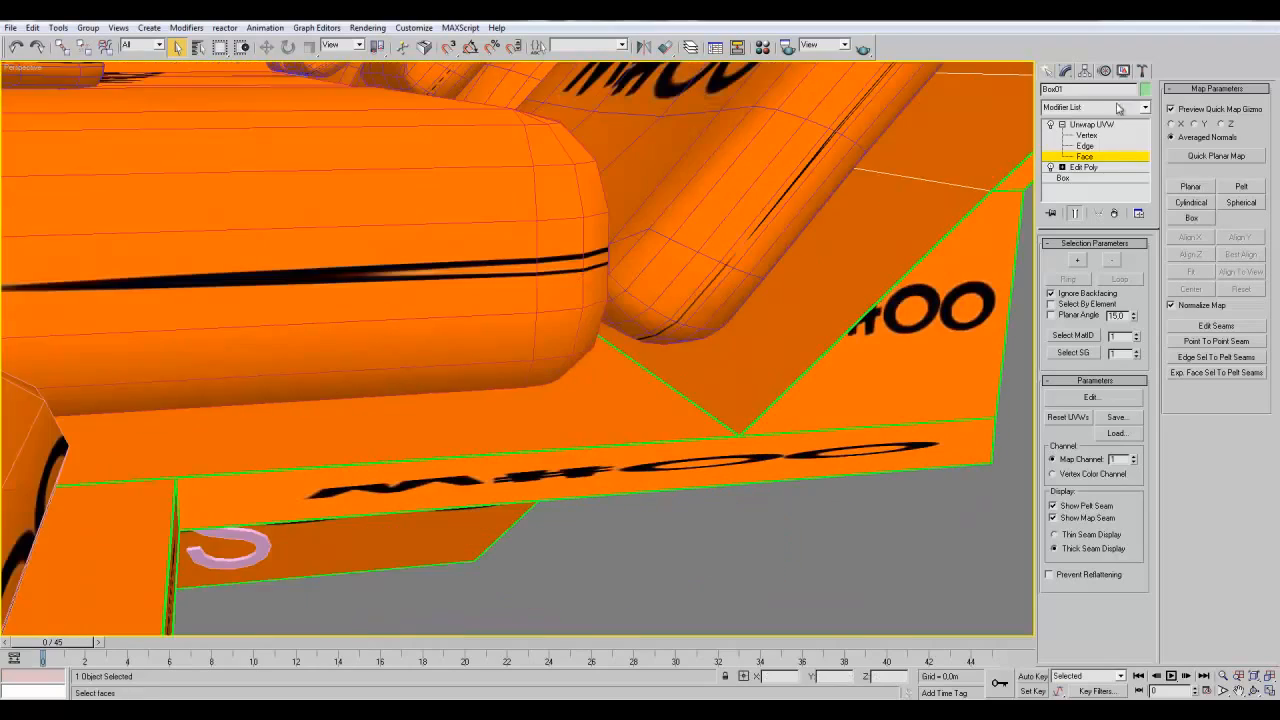
left_click(1066, 127)
key("z")
middle_click_drag(589, 500, 697, 474, "alt")
scroll(697, 474, "up", 5)
left_click(932, 360)
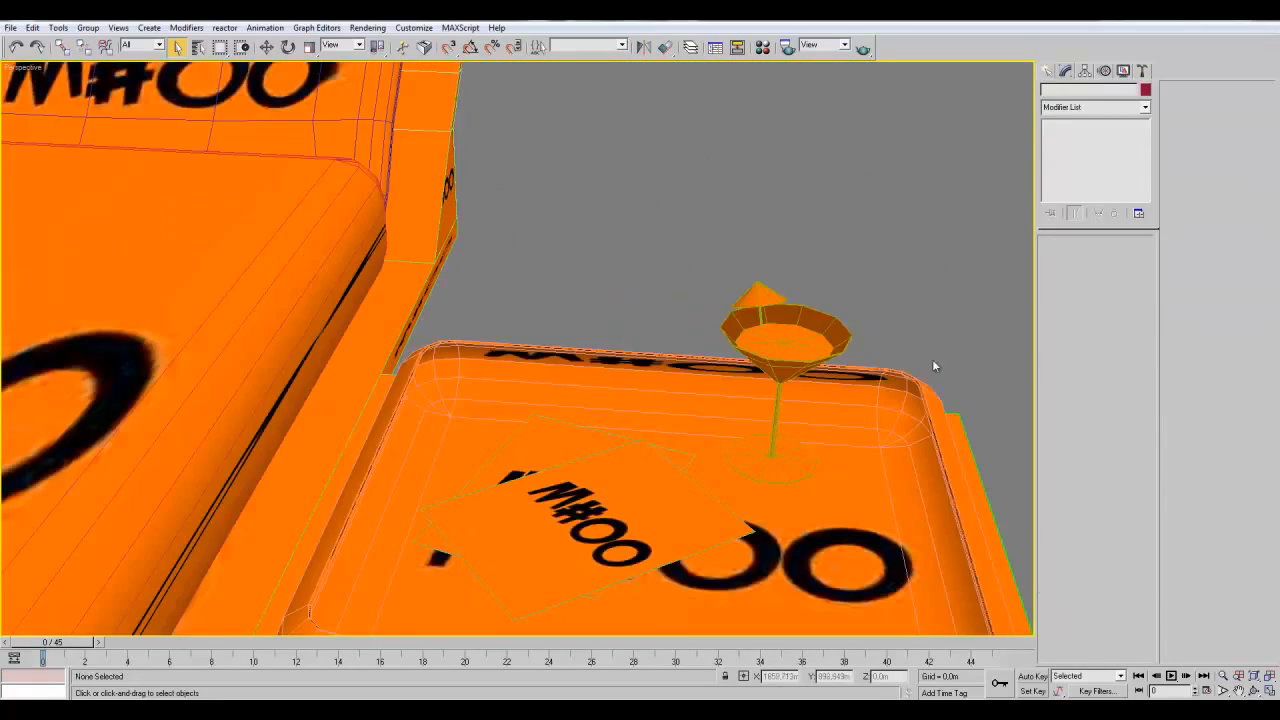
left_click(783, 342)
middle_click_drag(909, 320, 669, 316)
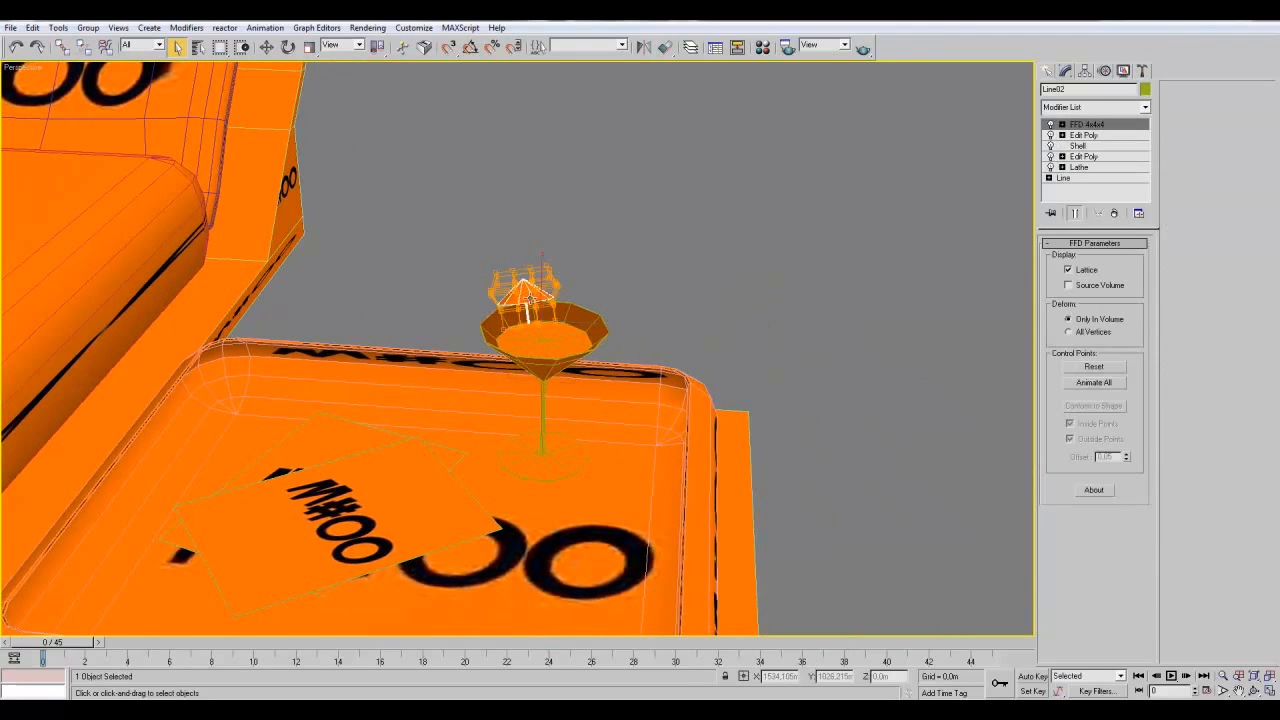
left_click(669, 279)
left_click(558, 340)
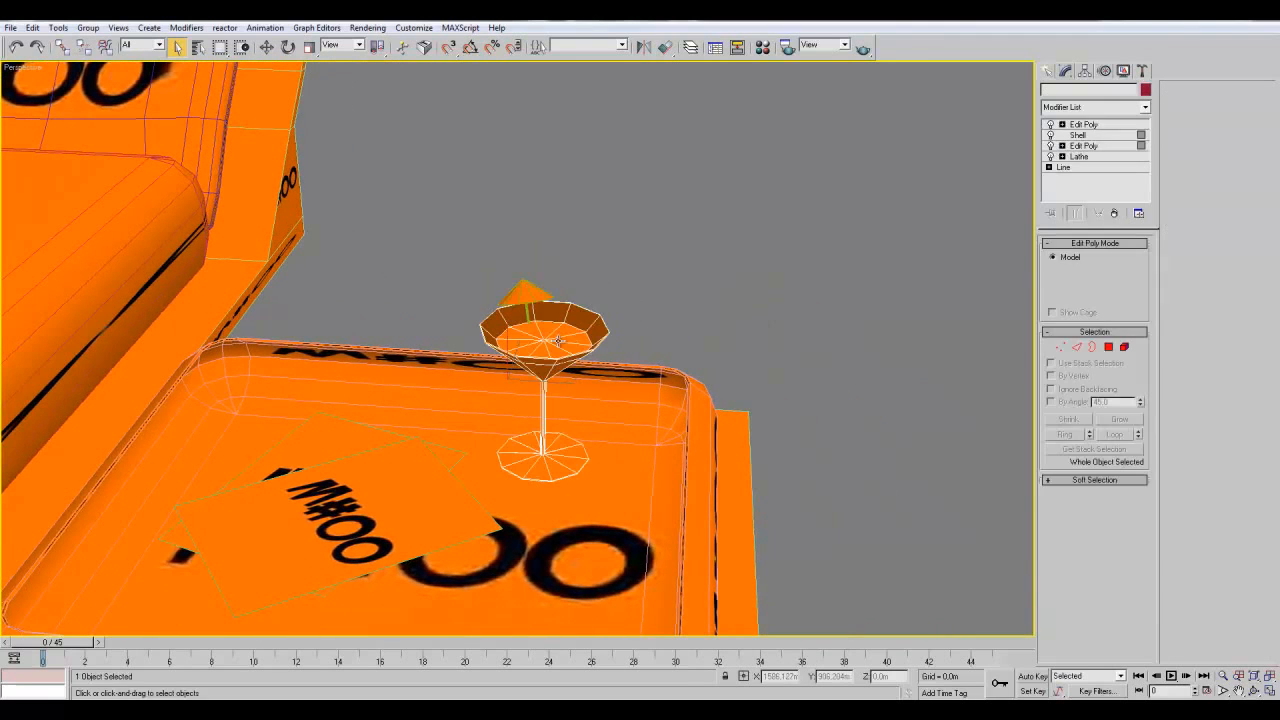
scroll(578, 342, "up", 8)
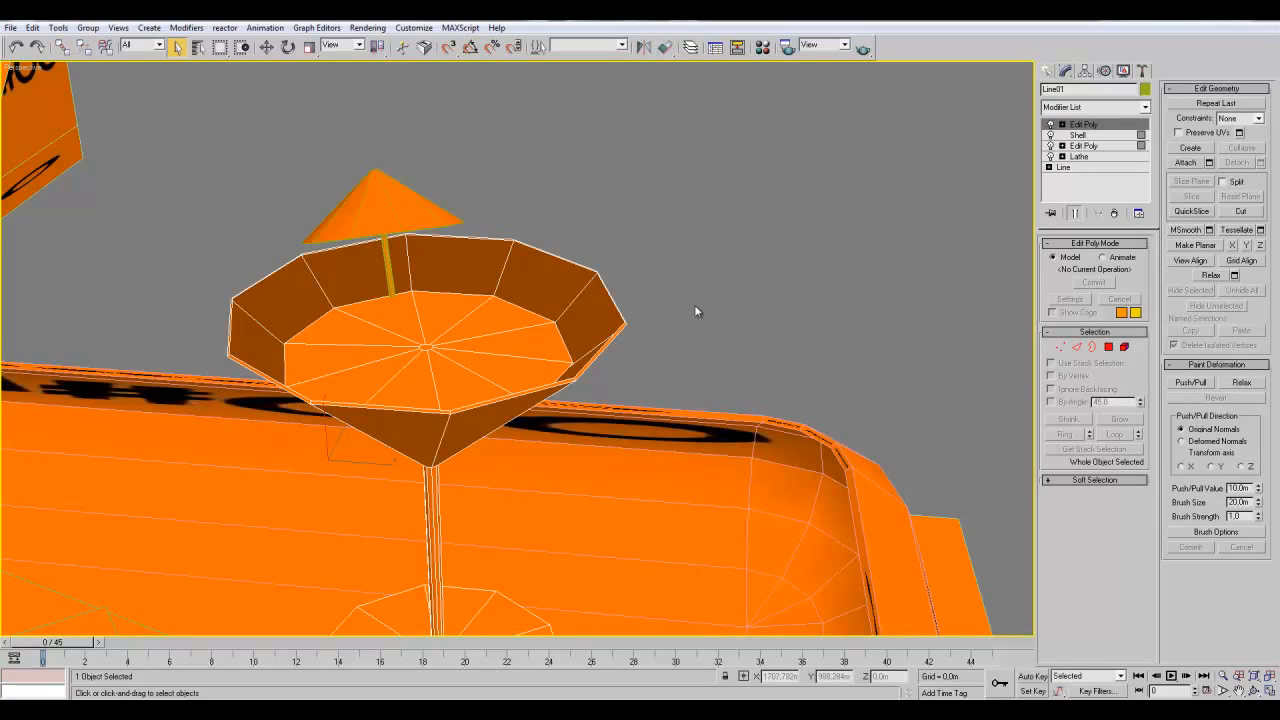
- Attach the drink umbrella to the cocktail glass in its topmost Edit Poly modifier
left_click(1124, 347)
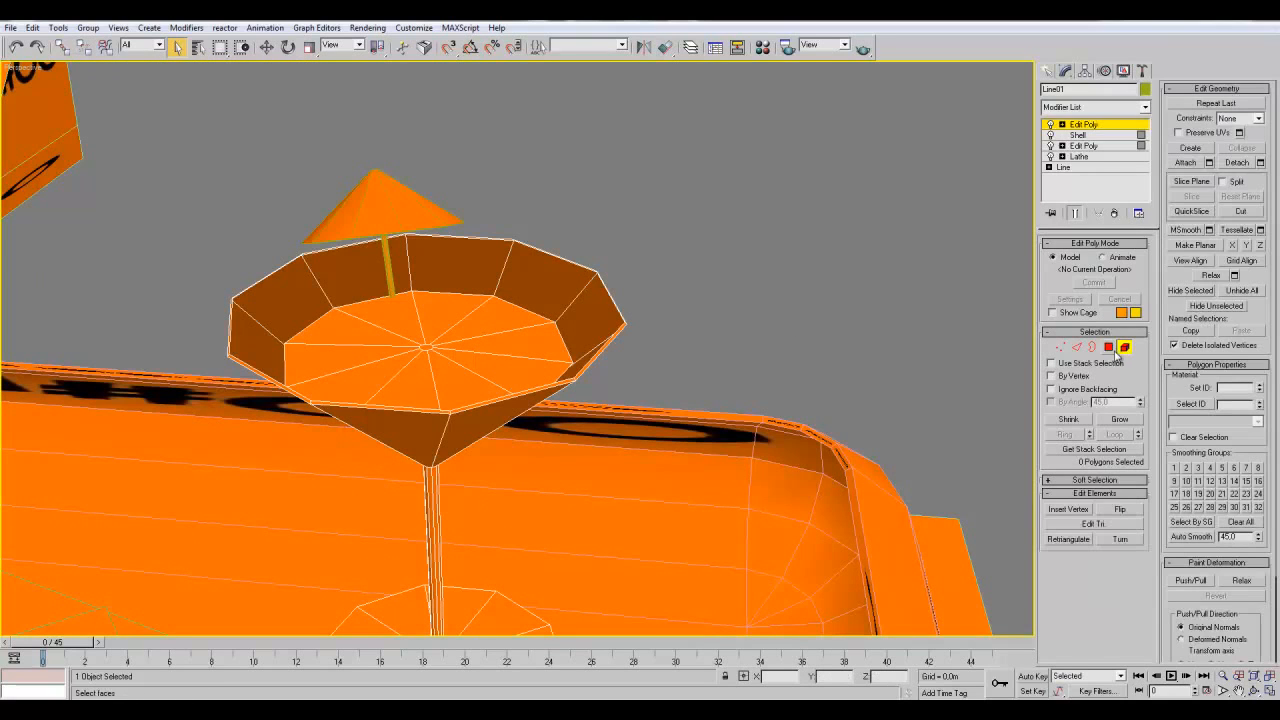
left_click(1110, 146)
left_click(1125, 148)
left_click(1122, 124)
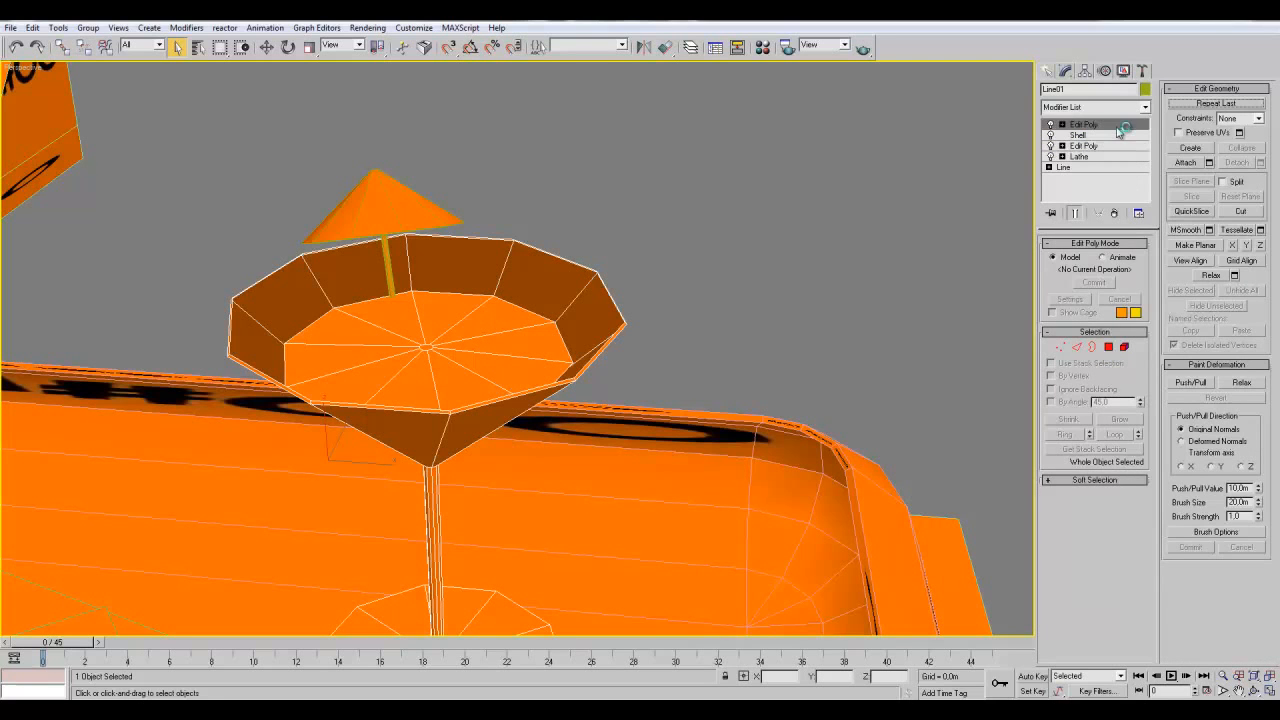
left_click(1125, 347)
left_click(1184, 163)
left_click(388, 218)
left_click(1124, 127)
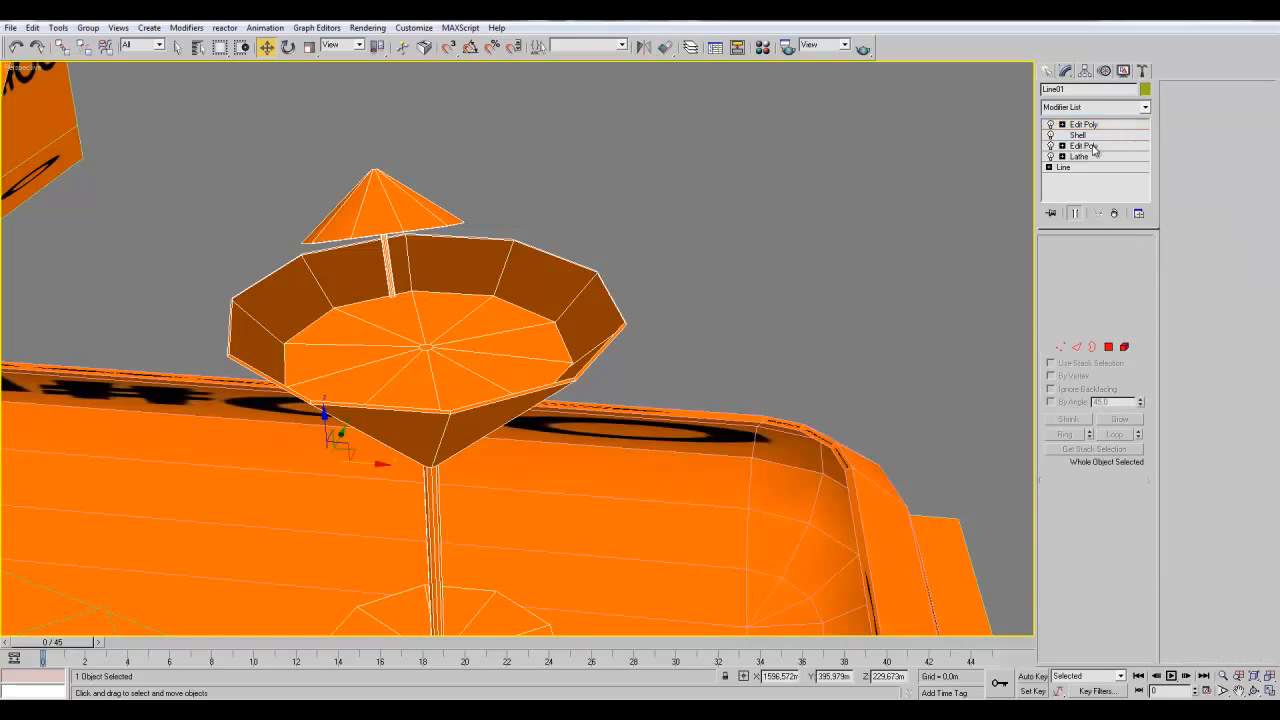
- Check the attached umbrella at element level of the glass's topmost Edit Poly modifier
middle_click_drag(748, 255, 850, 249)
middle_click_drag(980, 347, 775, 339)
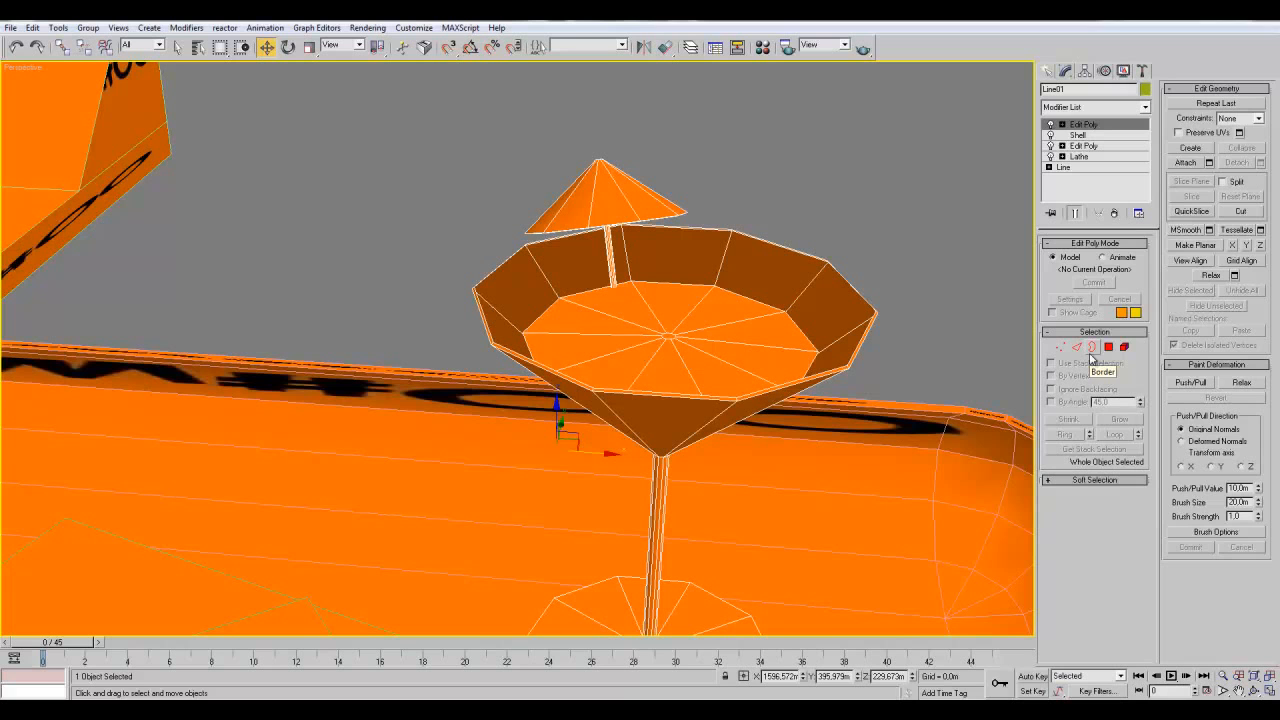
left_click(1124, 346)
left_click(1086, 126)
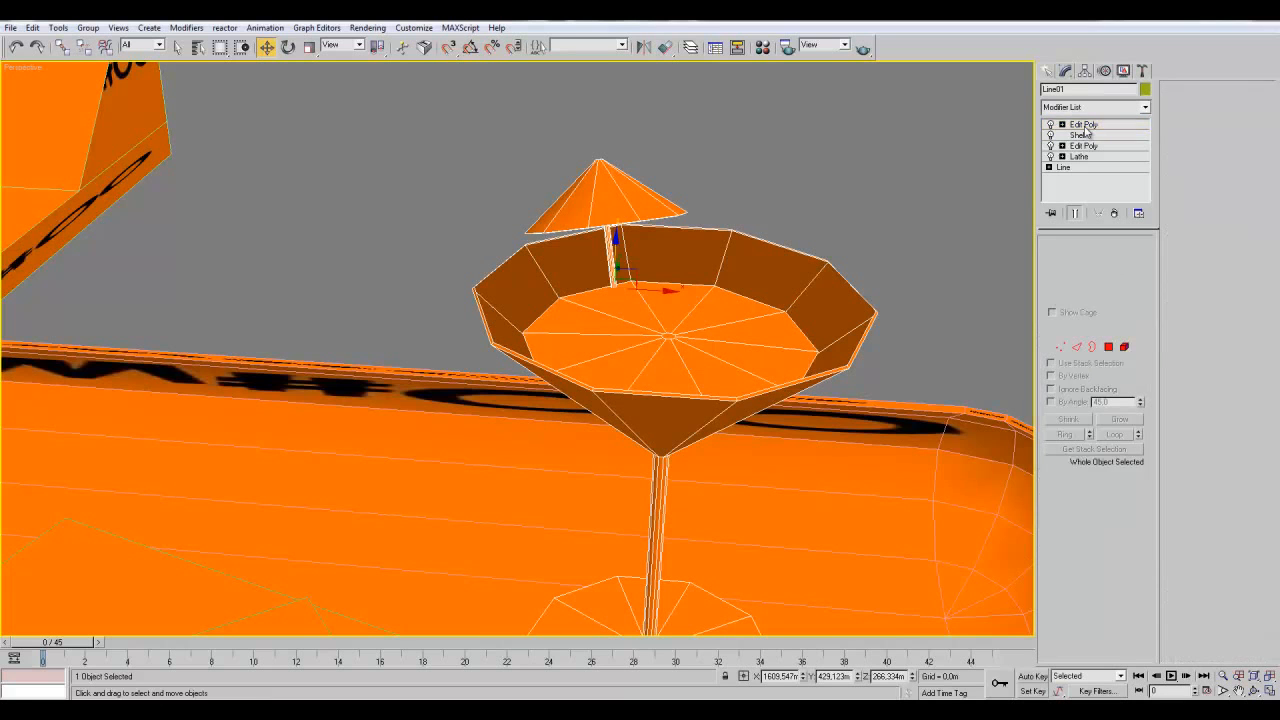
- Isolate the cocktail glass, select all of its elements and set their material ID to 11
key("alt+q")
scroll(708, 346, "down", 2)
middle_click_drag(686, 374, 593, 357)
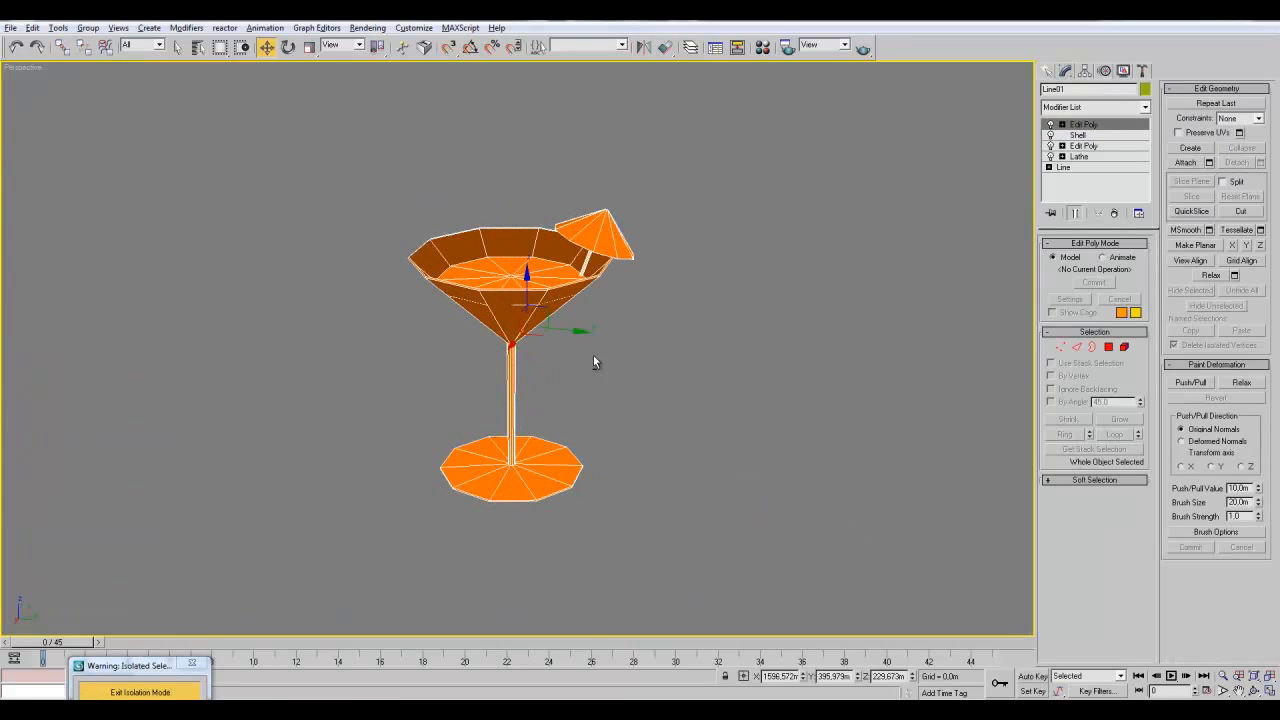
left_click(1125, 347)
left_click_drag(740, 112, 62, 636)
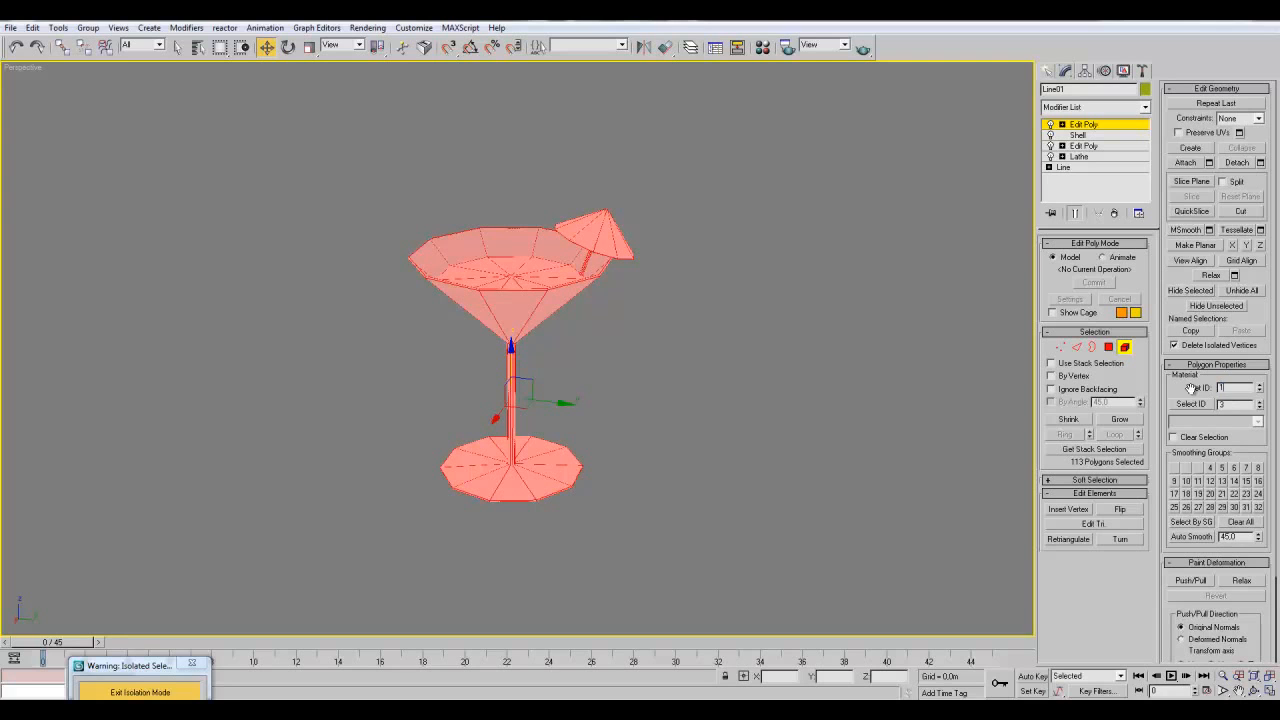
left_click(739, 327)
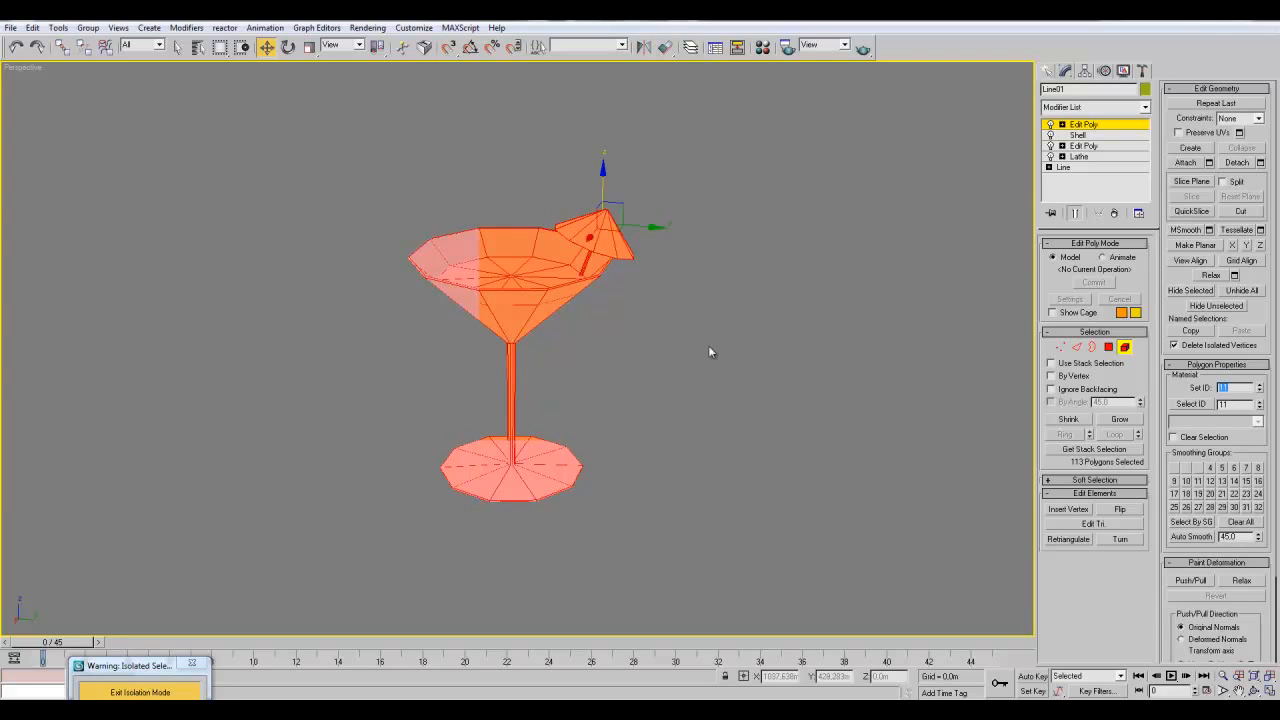
- Select only the umbrella's upper canopy element and give it its own material ID
left_click(708, 352)
left_click(598, 232)
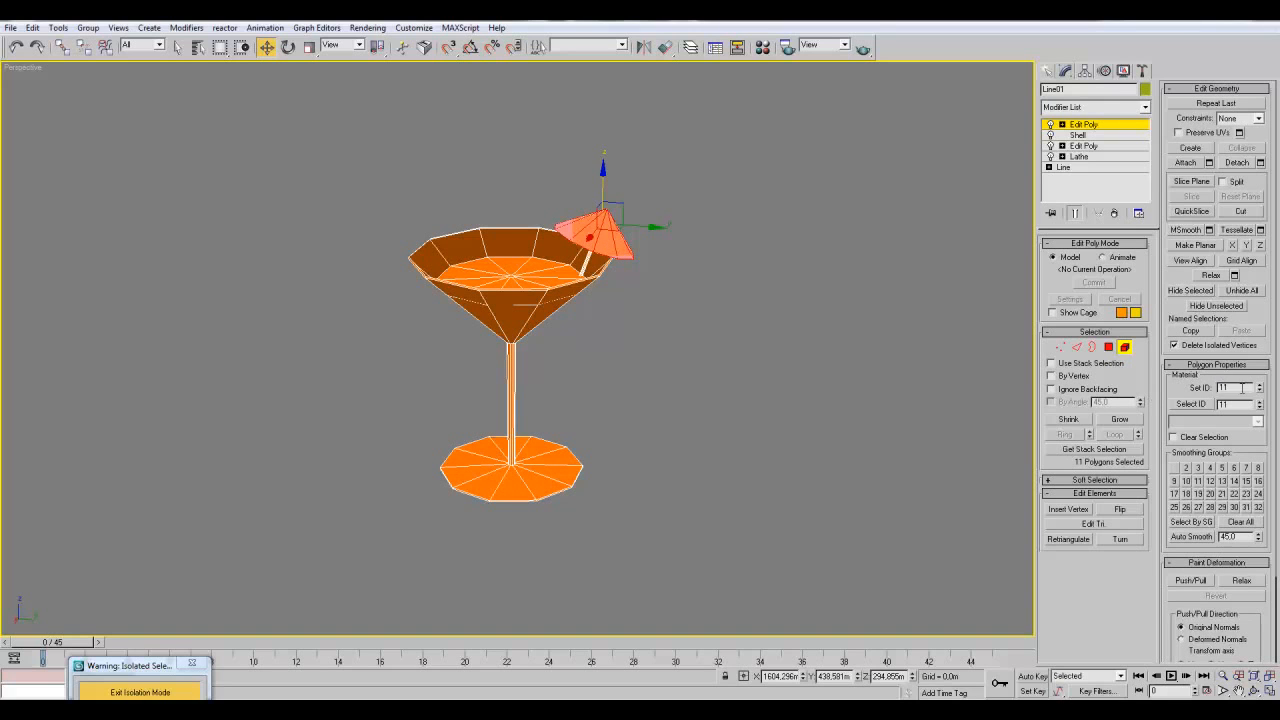
key("Return")
- Select the element formed by the umbrella's underside and stick and set its material ID to 13
middle_click_drag(722, 341, 752, 372)
scroll(587, 288, "up", 4)
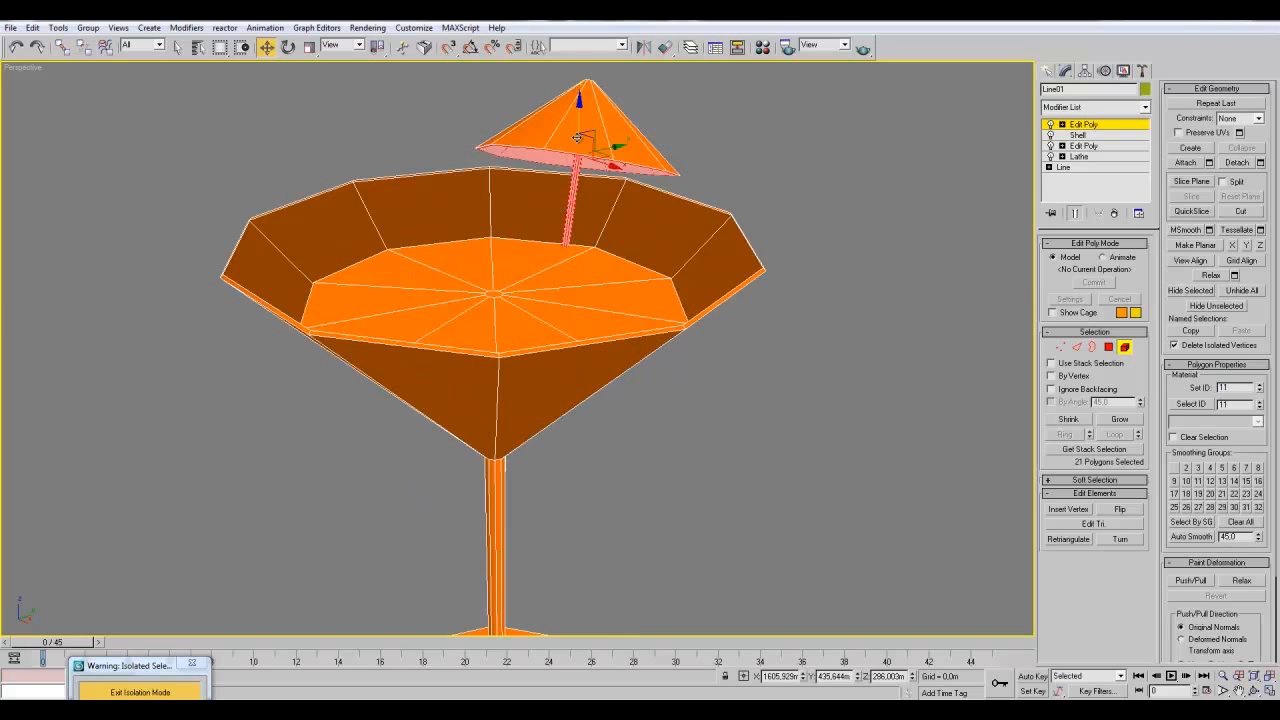
left_click(844, 175)
scroll(597, 200, "up", 3)
left_click(597, 200)
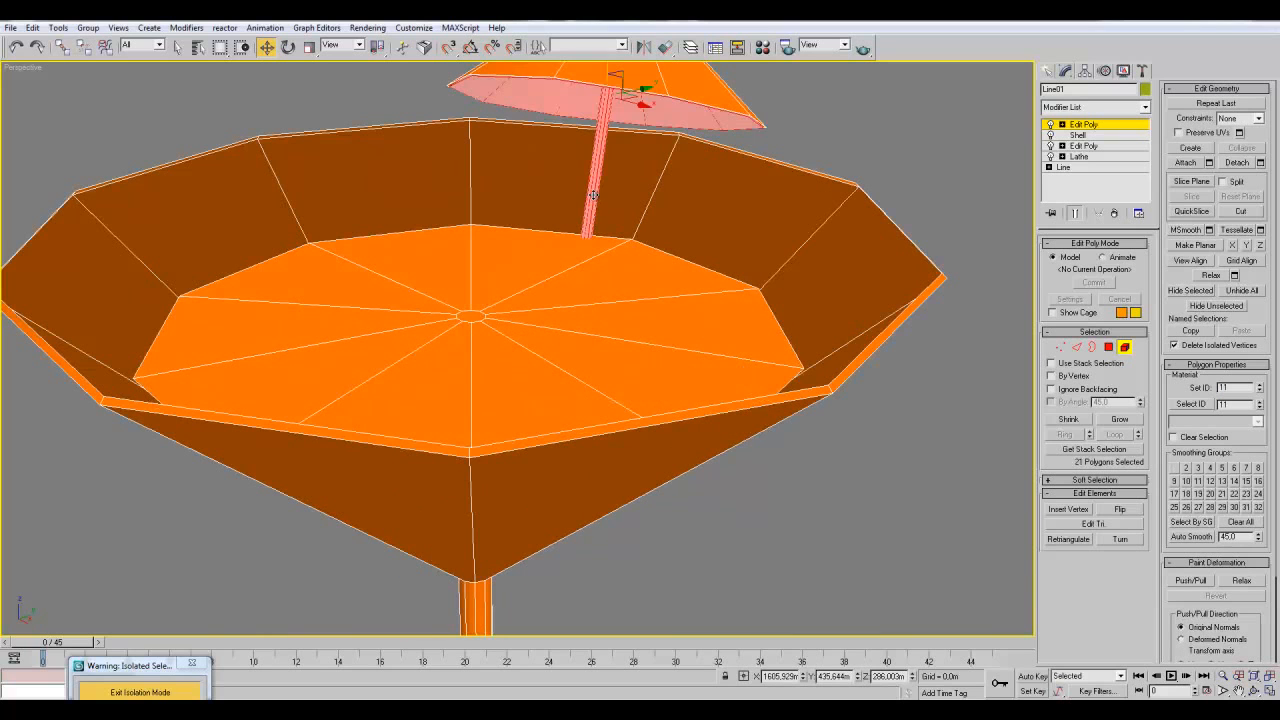
middle_click_drag(858, 135, 848, 180)
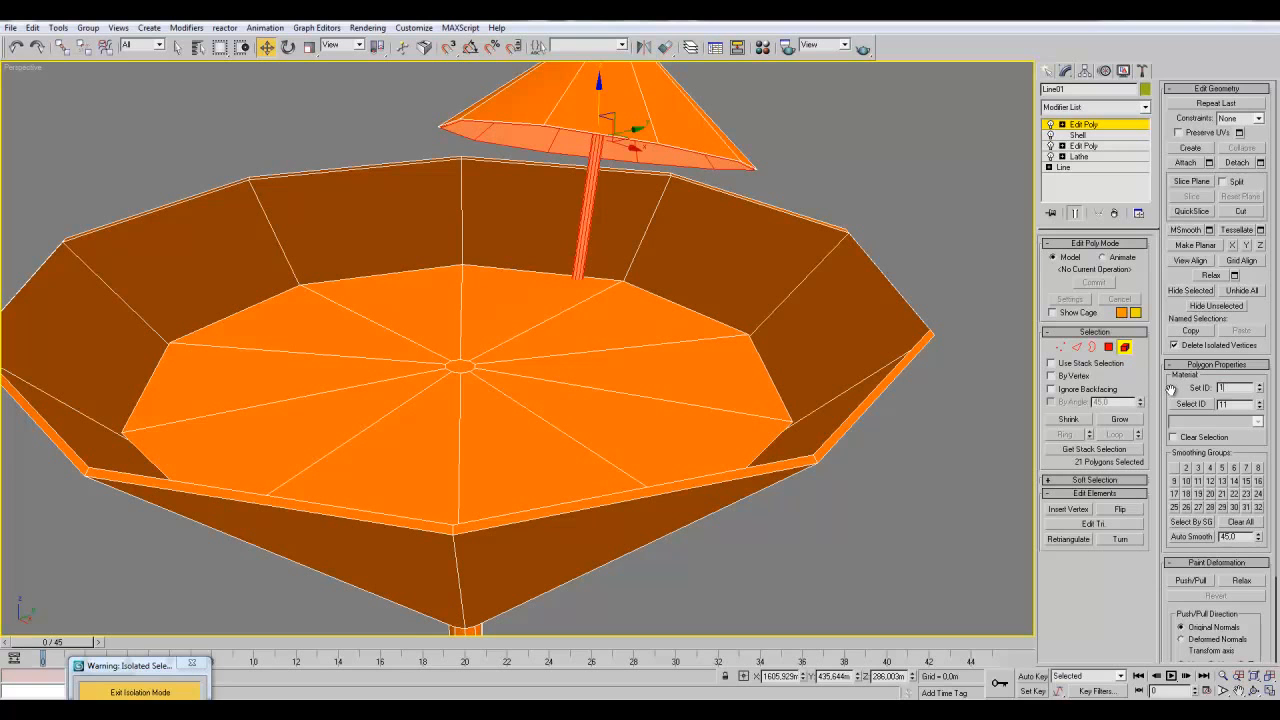
key("Return")
- Check the material IDs of the umbrella's underside and upper canopy by selecting each element in turn
middle_click_drag(948, 228, 901, 302)
left_click(793, 259)
mouse_move(793, 259)
middle_mouse_down("alt")
mouse_move(811, 266)
mouse_move(874, 237)
mouse_move(778, 265)
mouse_move(818, 254)
mouse_move(805, 250)
middle_mouse_up("alt")
left_click(634, 143)
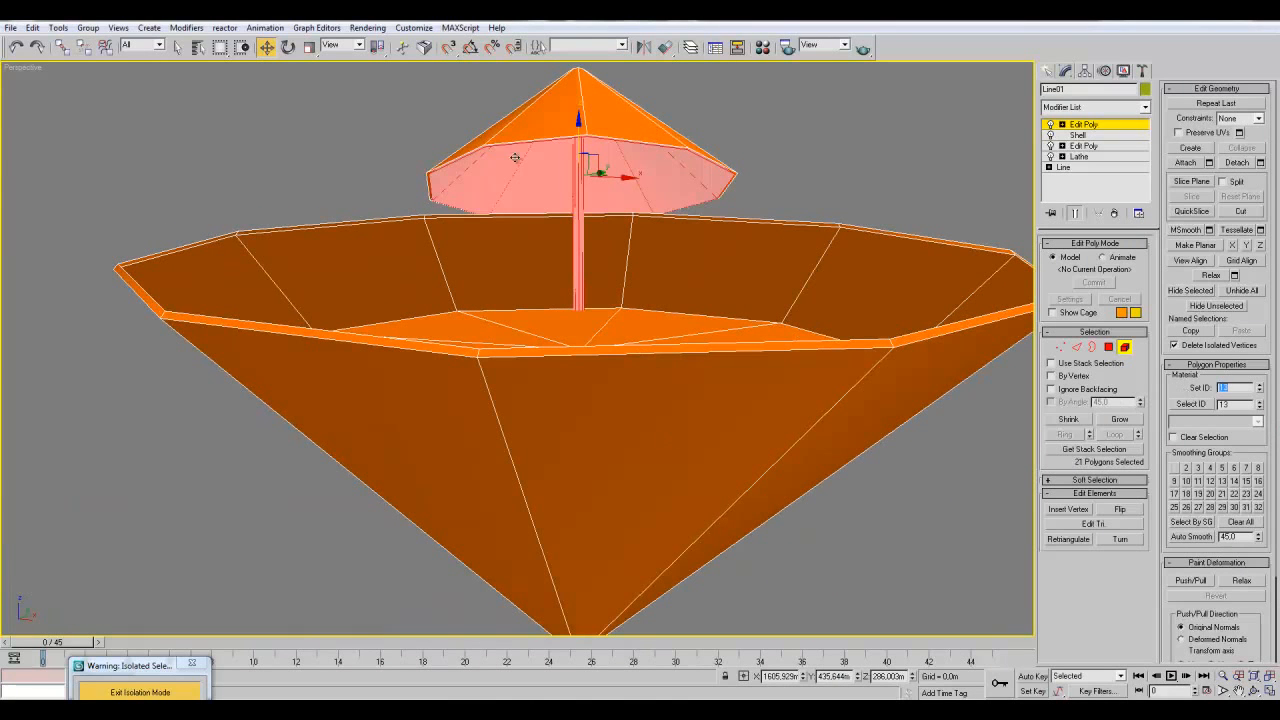
left_click(602, 107)
left_click(634, 173)
- Select the liquid surface element inside the glass and set its material ID to 14
middle_click_drag(634, 173, 713, 450, "alt")
left_click(812, 264)
left_click(426, 478)
middle_click_drag(426, 478, 481, 391)
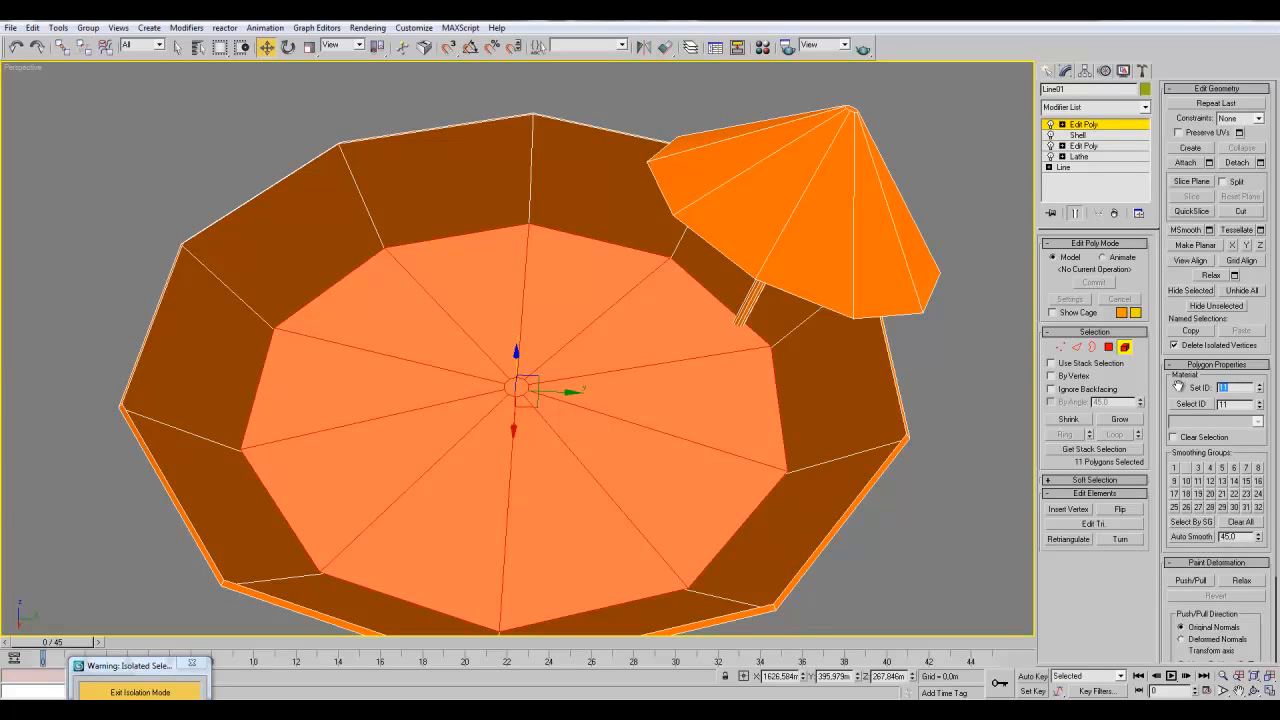
type("14")
key("Return")
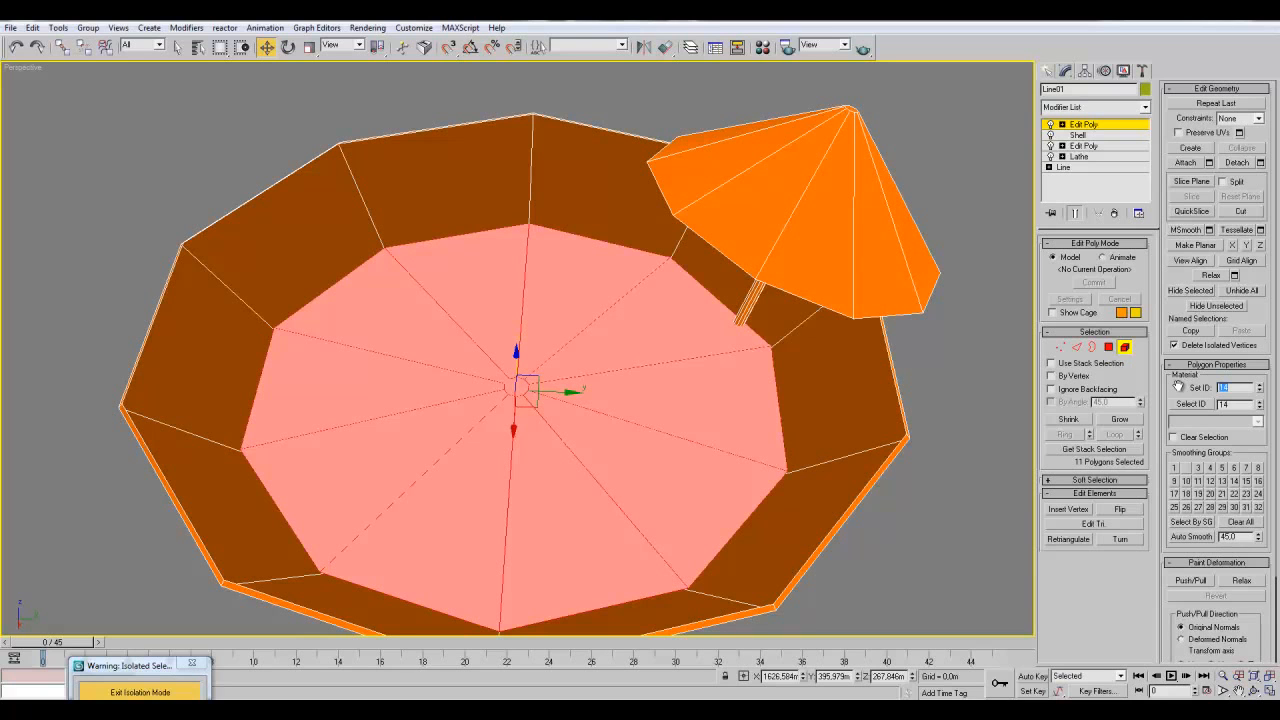
- At polygon level, select all polygons of the glass's foot and give them their own material ID
left_click(826, 441)
middle_click_drag(886, 490, 765, 451, "alt")
scroll(774, 445, "down", 3)
left_click(630, 536)
left_click(1000, 362)
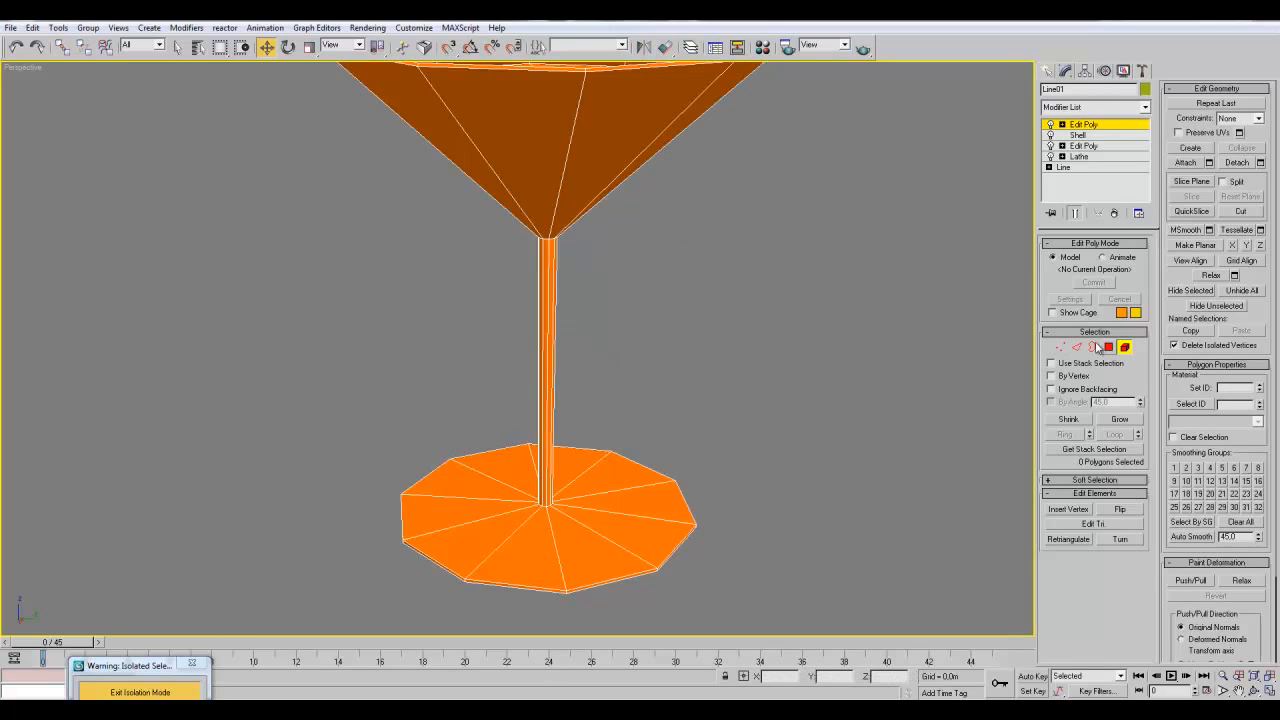
left_click(1109, 347)
middle_click_drag(634, 556, 779, 476, "alt")
left_click_drag(763, 449, 700, 625)
left_click_drag(467, 457, 527, 628, "ctrl")
middle_click_drag(788, 480, 715, 500, "alt")
left_click(723, 509, "ctrl")
left_click_drag(800, 386, 890, 596, "ctrl")
middle_click_drag(890, 596, 898, 570, "alt")
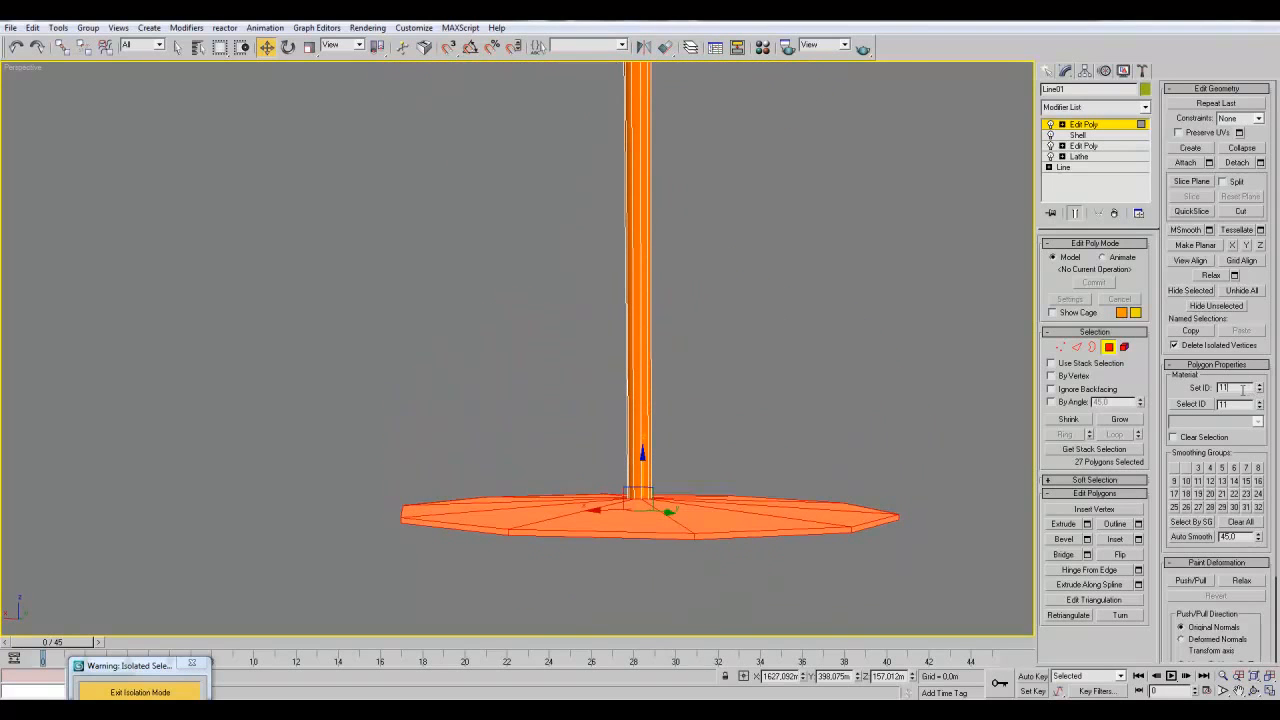
- Select all polygons of the glass's stem and set their material ID to 16
left_click(734, 359)
middle_click_drag(734, 359, 784, 392, "alt")
left_click_drag(784, 387, 253, 389)
middle_click_drag(540, 297, 498, 490)
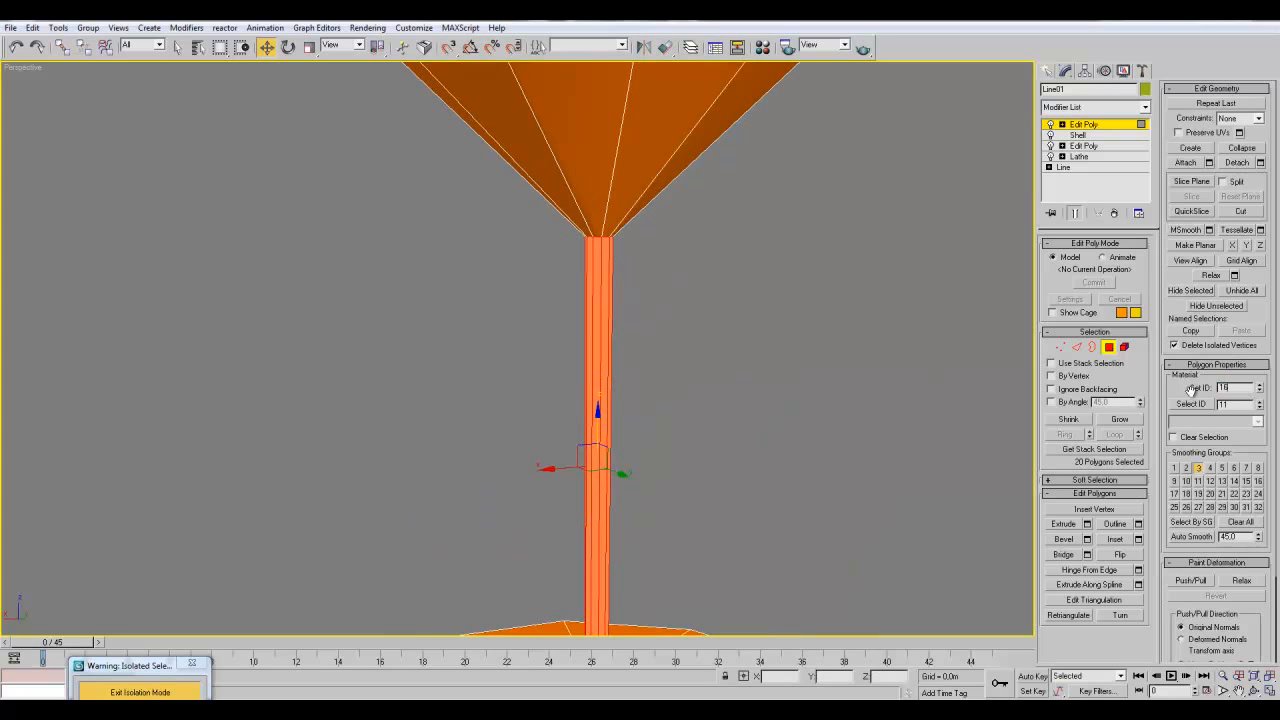
middle_click_drag(658, 401, 809, 501, "alt")
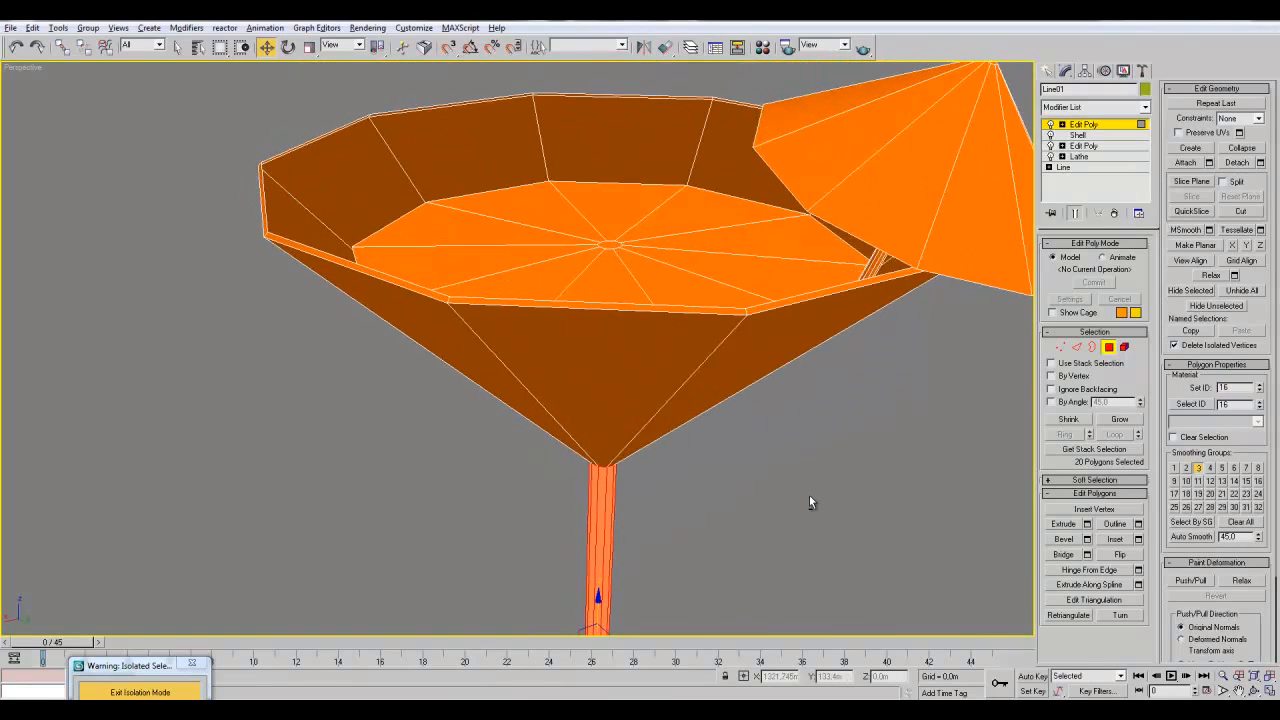
- Select all inner, outer and rim polygons of the glass's bowl, leaving out the liquid and the umbrella
key("shift+z")
key("shift+z")
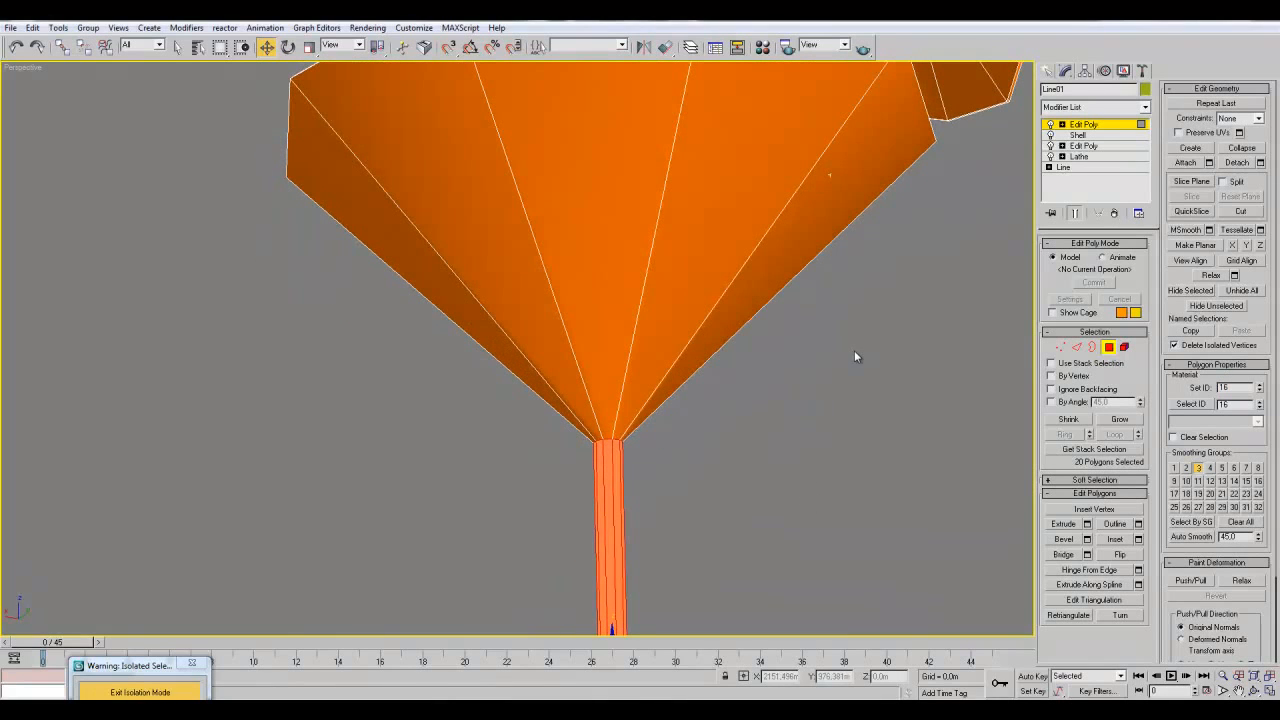
left_click_drag(855, 352, 291, 356)
middle_click_drag(284, 355, 590, 397, "alt")
left_click(573, 375, "alt")
mouse_move(757, 413)
middle_mouse_down("alt")
mouse_move(786, 411)
mouse_move(777, 417)
mouse_move(797, 228)
middle_mouse_up("alt")
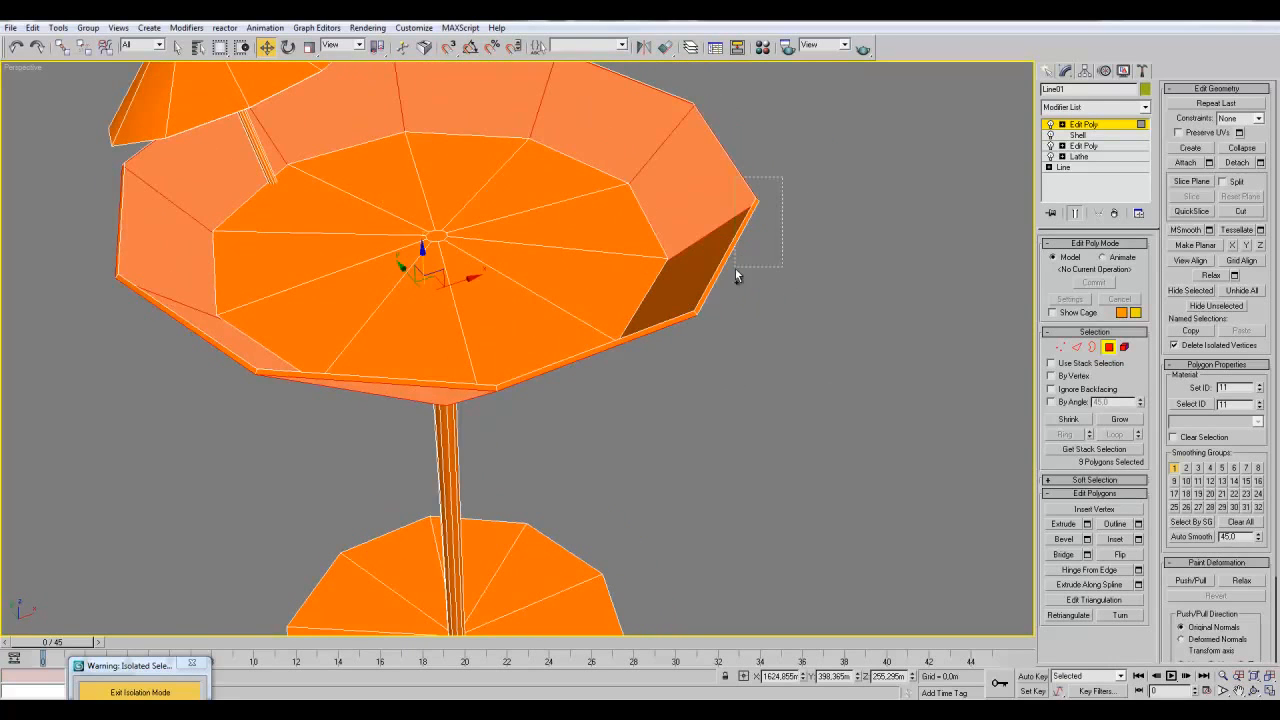
left_click_drag(735, 268, 734, 270, "ctrl")
middle_click_drag(790, 201, 800, 298, "alt")
middle_click_drag(671, 242, 728, 270, "alt")
left_click(705, 245, "ctrl")
middle_click_drag(704, 200, 840, 200, "alt")
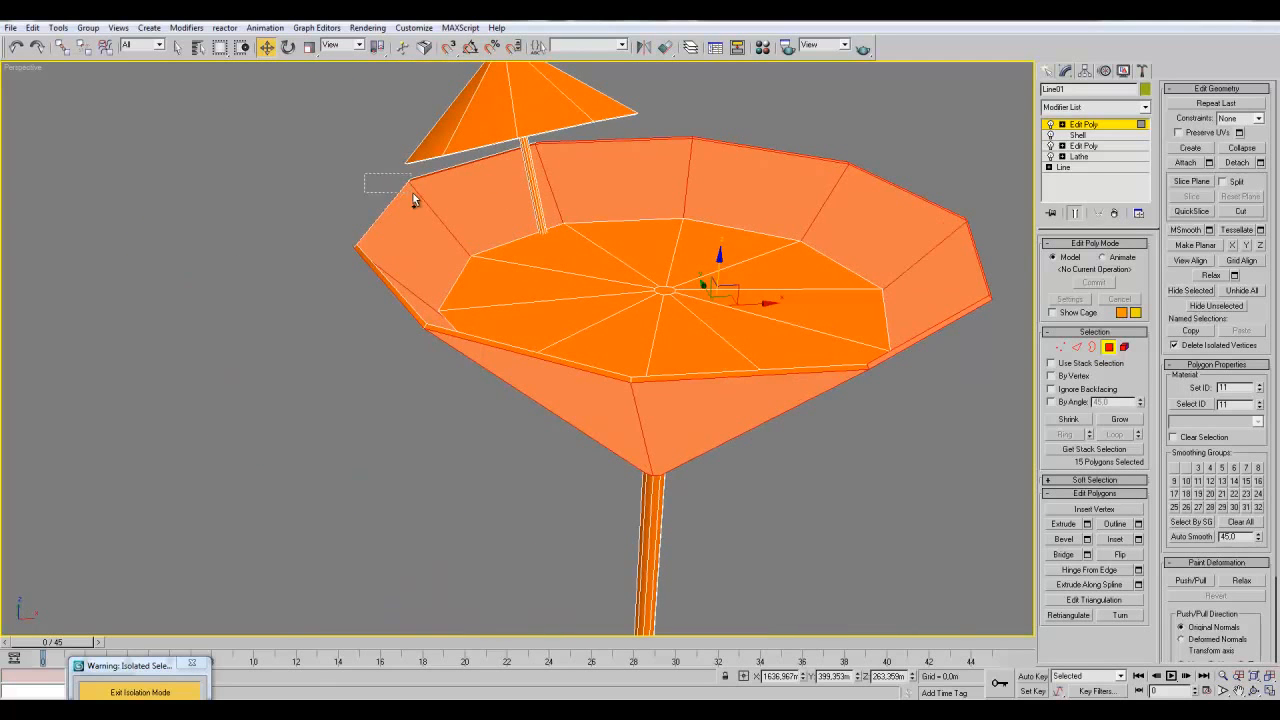
left_click_drag(412, 194, 421, 196, "ctrl")
left_click_drag(350, 284, 380, 306, "ctrl")
middle_click_drag(384, 406, 327, 404, "alt")
left_click_drag(353, 325, 355, 328, "ctrl")
middle_click_drag(330, 410, 245, 400, "alt")
middle_click_drag(191, 470, 167, 477, "alt")
- Check the bowl selection in wireframe and set its material ID to 16
key("F3")
scroll(354, 470, "down", 5)
mouse_move(354, 470)
middle_mouse_down()
mouse_move(344, 394)
mouse_move(558, 413)
mouse_move(424, 423)
mouse_move(423, 491)
mouse_move(579, 482)
mouse_move(603, 457)
middle_mouse_up()
key("F3")
scroll(603, 457, "up", 3)
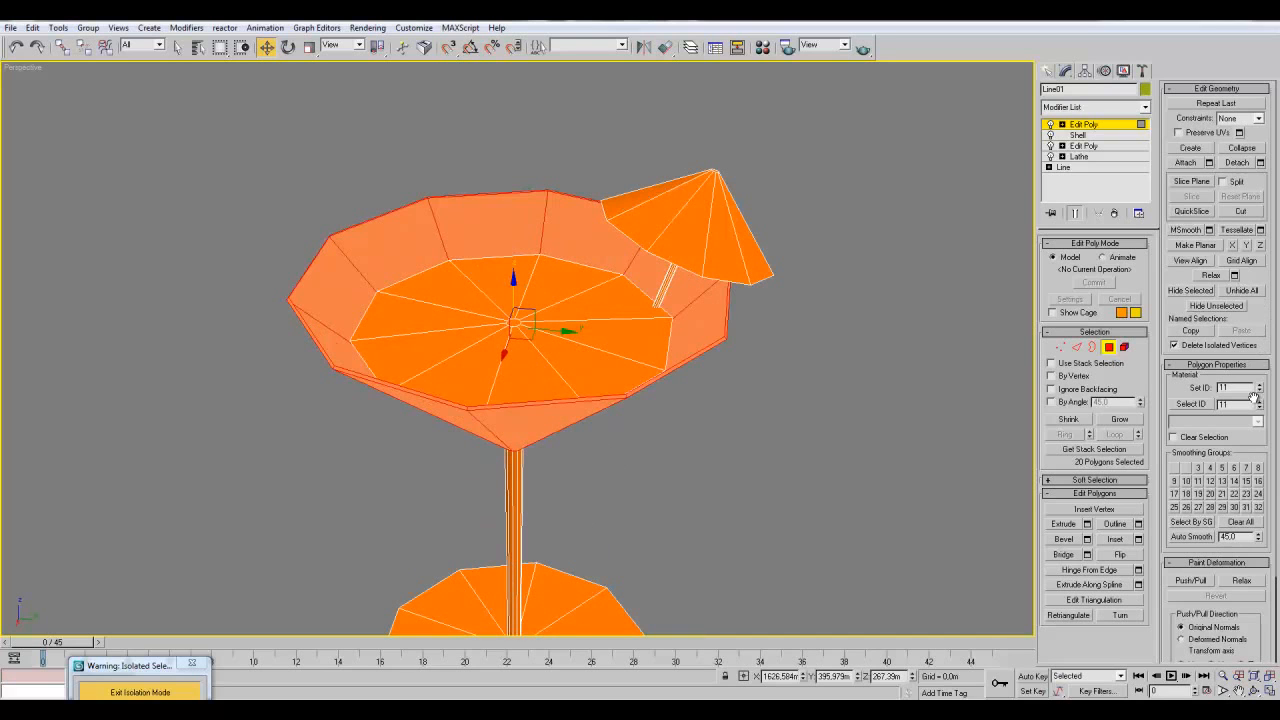
type("16")
key("Return")
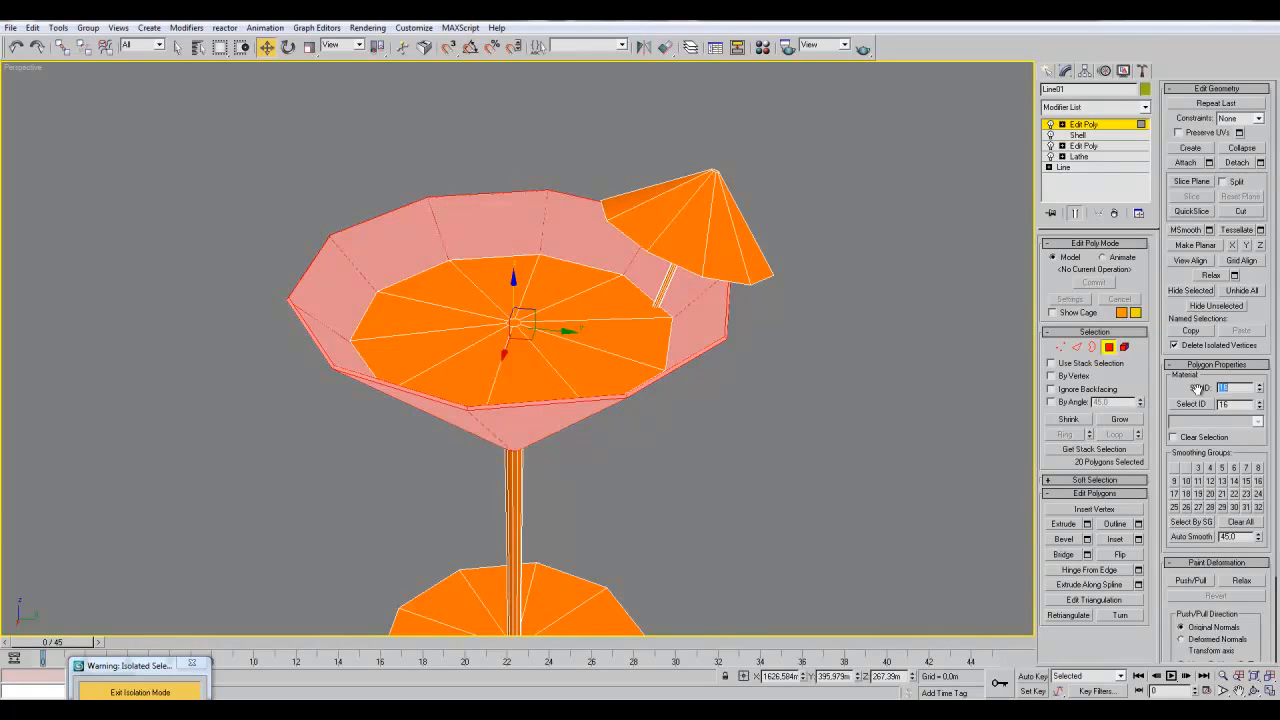
- Compare the material IDs of a stem polygon and a bowl polygon
left_click(772, 401)
left_click(602, 364)
middle_click_drag(765, 449, 782, 380)
left_click(531, 428)
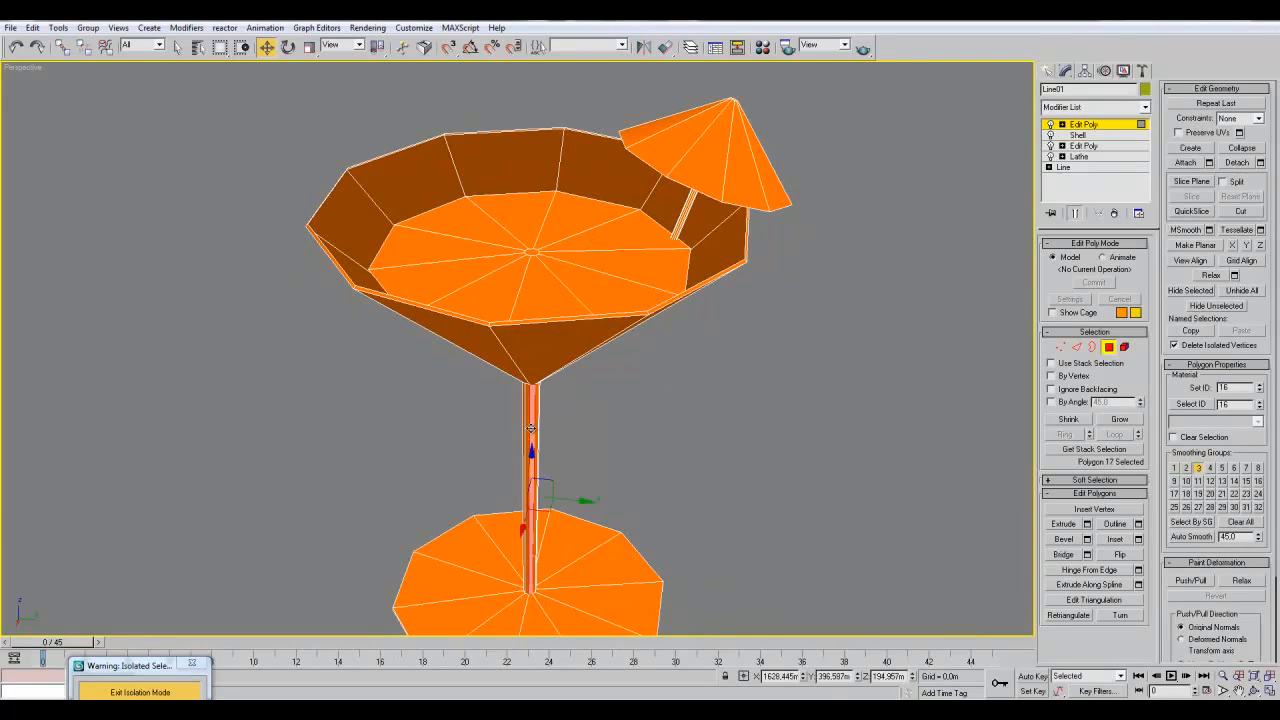
left_click(562, 345)
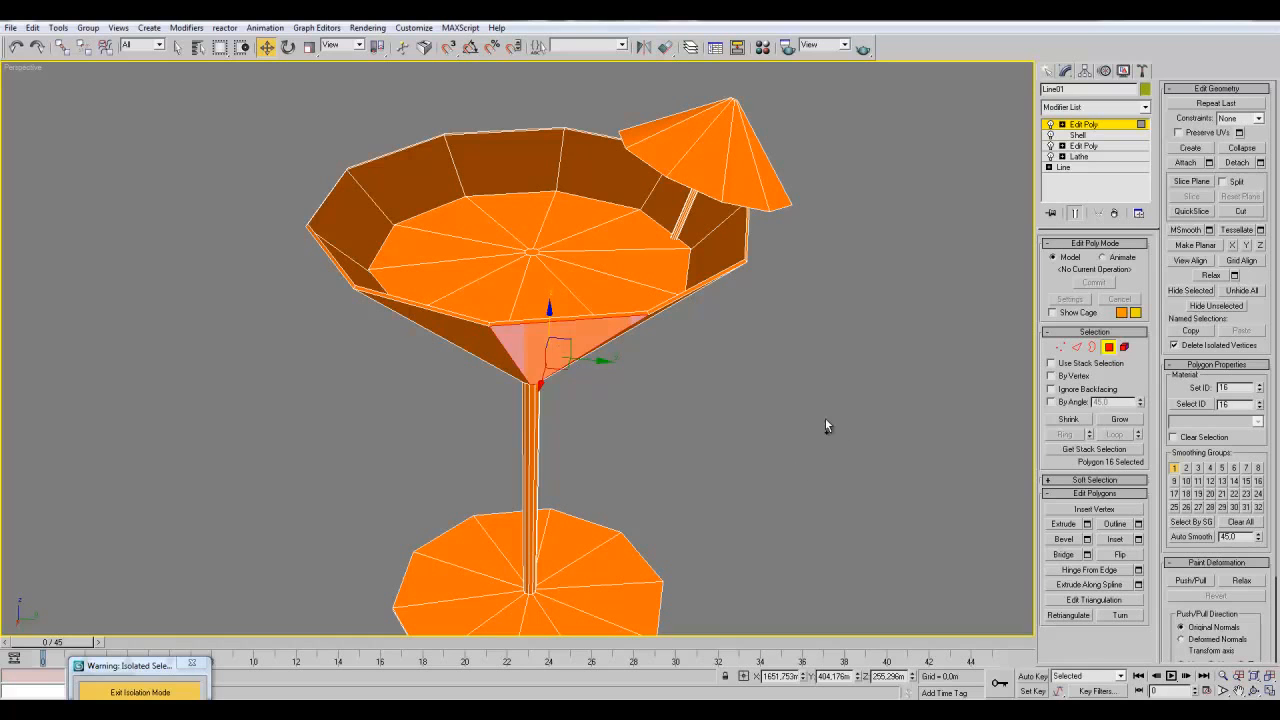
- Restore the bowl's polygon selection by undoing the last selection changes and set its material ID to 17
key("F2")
key("ctrl+z")
key("ctrl+z")
key("ctrl+z")
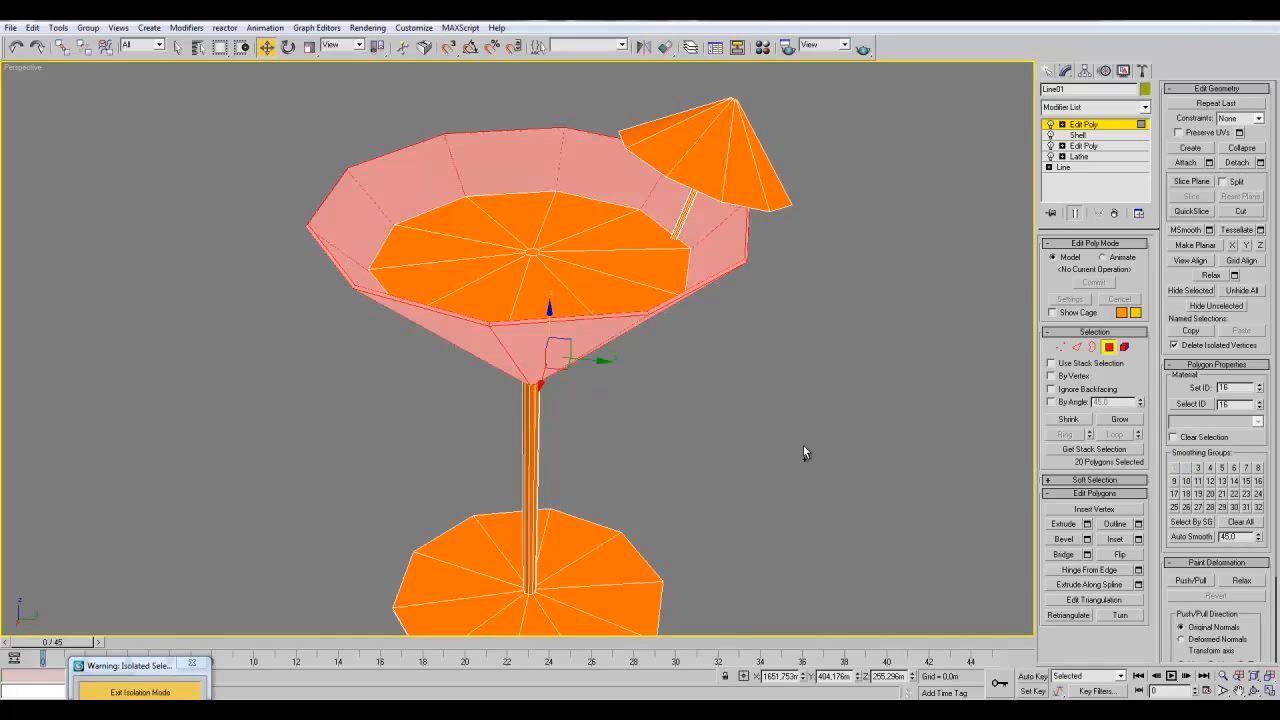
key("ctrl+z")
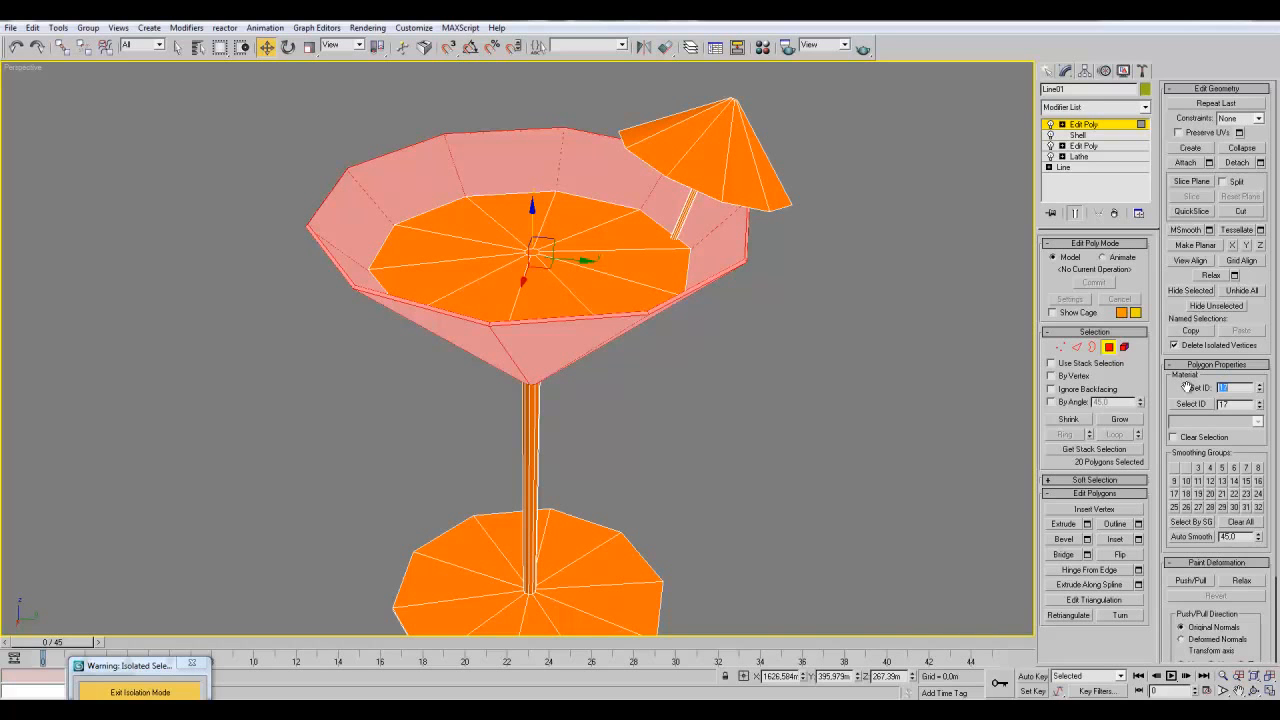
- Check the liquid surface's material ID at element level in the topmost Edit Poly modifier
left_click(1082, 126)
scroll(691, 377, "up", 4)
left_click(513, 303)
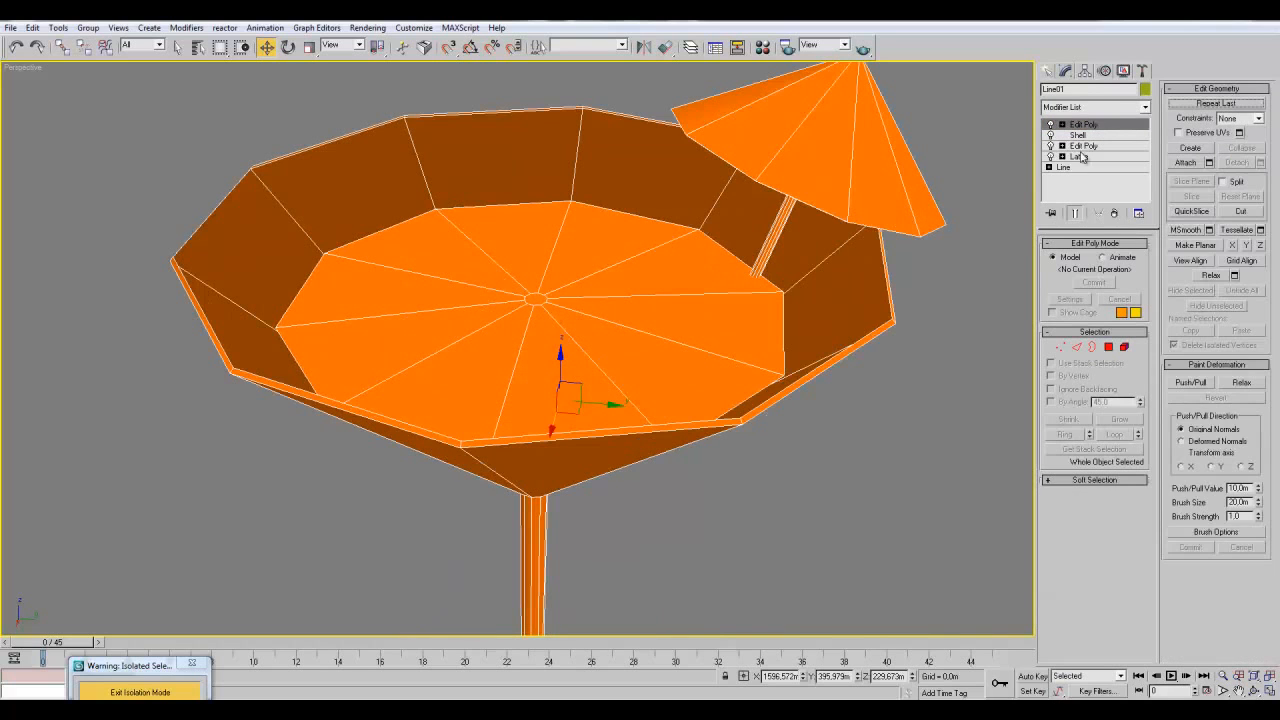
left_click(1124, 347)
left_click(667, 371)
middle_click_drag(705, 386, 751, 352, "alt")
scroll(751, 352, "up", 4)
scroll(751, 352, "down", 4)
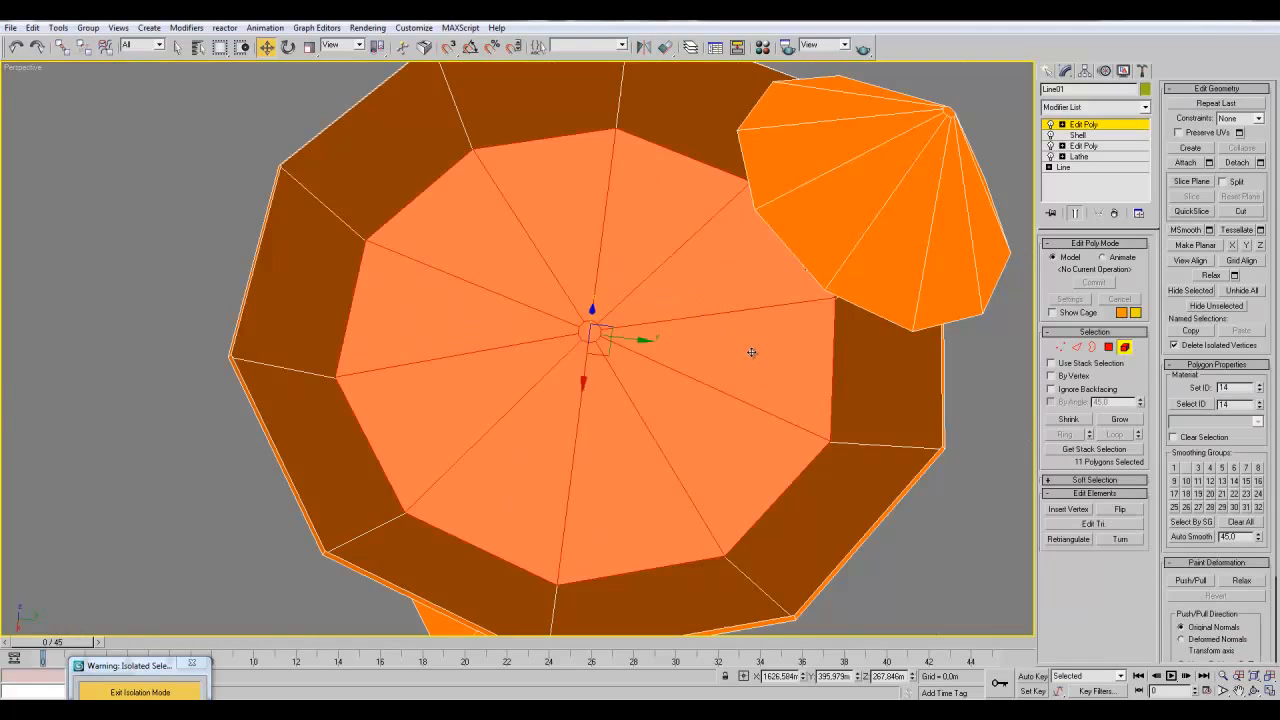
left_click(1085, 127)
- Add an Unwrap UVW modifier to the glass and switch it to face selection
scroll(840, 402, "down", 4)
middle_click_drag(840, 402, 853, 354, "alt")
scroll(769, 427, "up", 4)
middle_click_drag(786, 380, 768, 442)
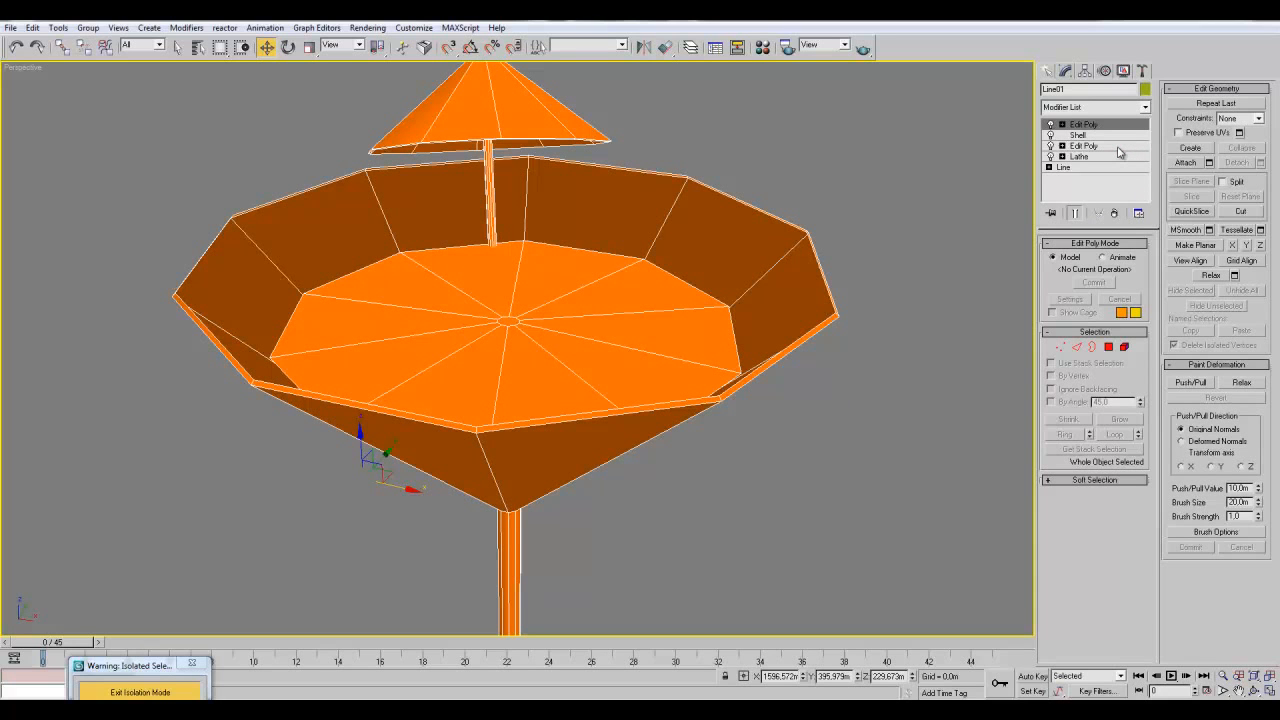
left_click(1095, 107)
scroll(1090, 400, "down", 5)
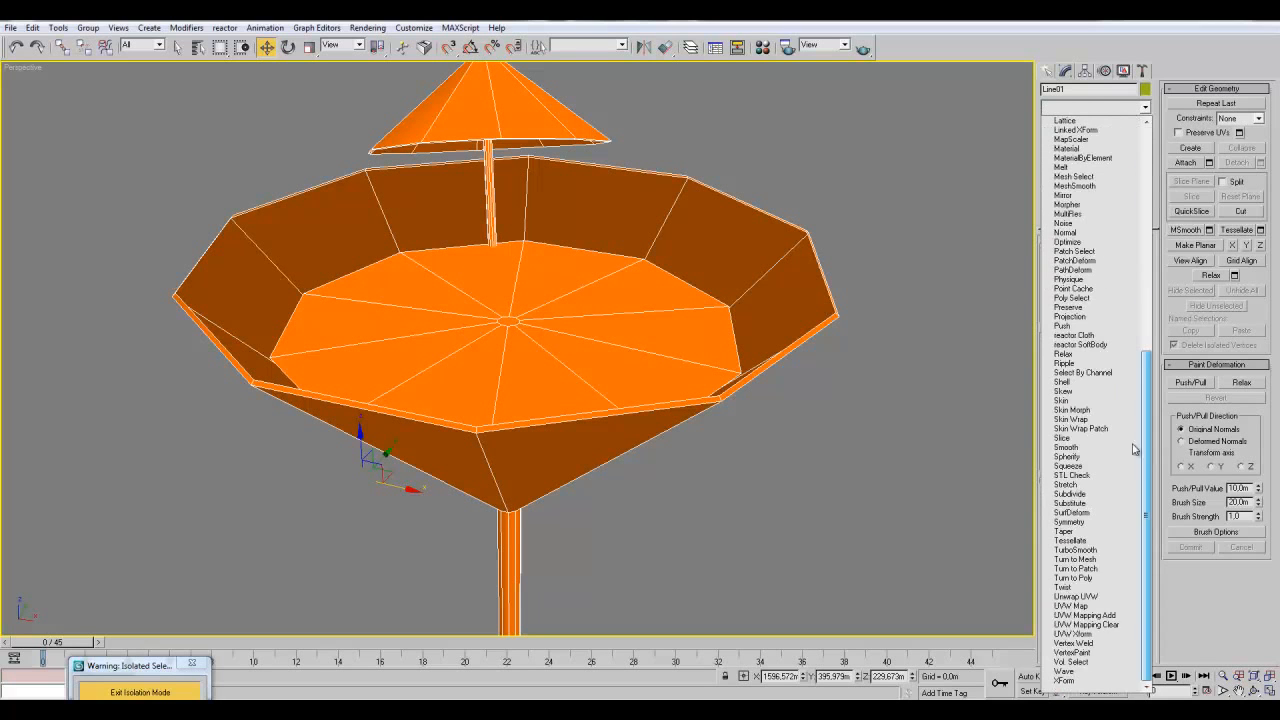
left_click(1079, 604)
middle_click_drag(830, 489, 686, 405)
scroll(843, 426, "down", 5)
left_click(1062, 124)
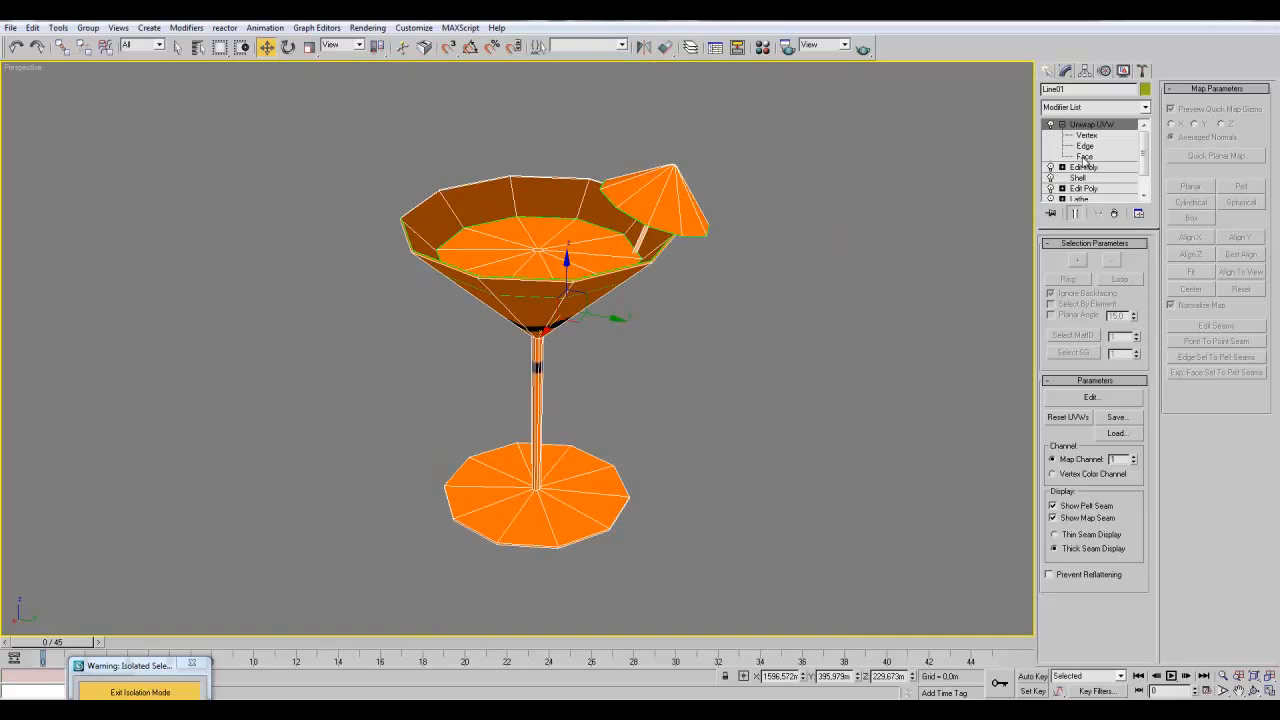
left_click(1084, 157)
- With Select By Element on, planar-map the umbrella's upper canopy, using Best Align and fitting the gizmo
middle_click_drag(723, 349, 845, 360, "alt")
left_click(1100, 304)
left_click(493, 549)
left_click(678, 345)
left_click(1190, 186)
middle_click_drag(845, 360, 670, 336)
left_click(1243, 254)
middle_click_drag(785, 302, 672, 350, "alt")
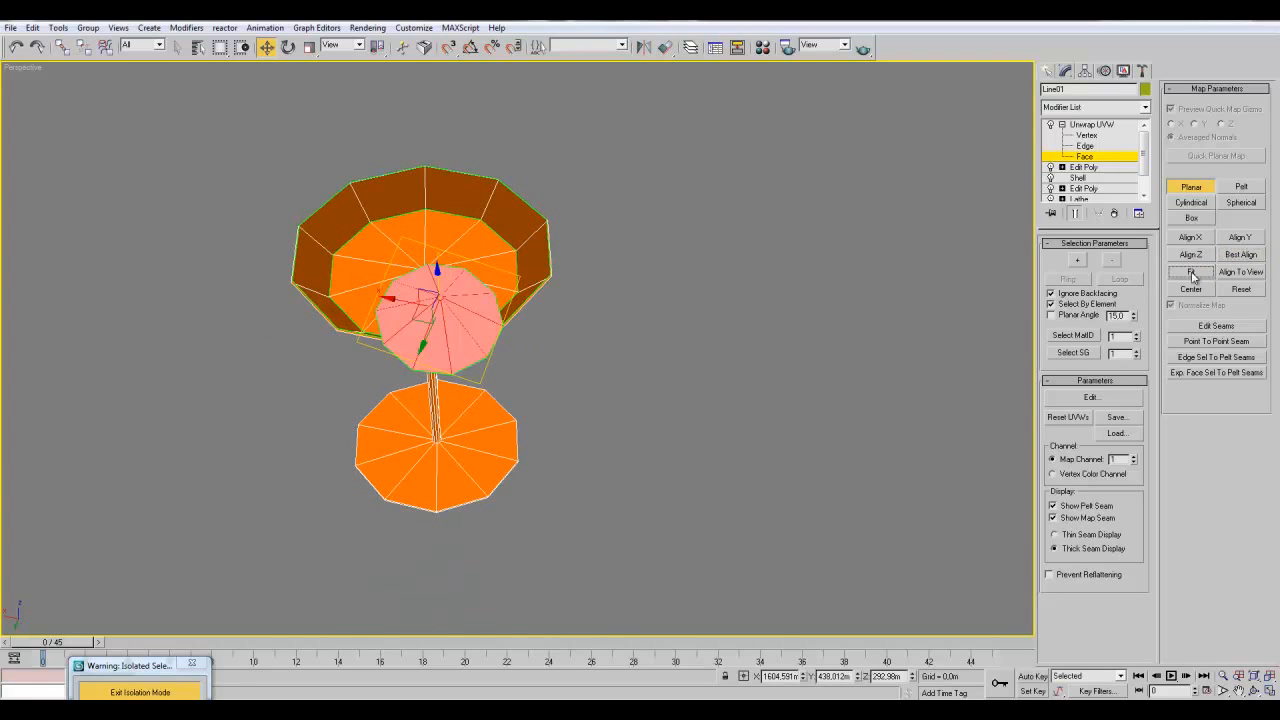
middle_click_drag(773, 333, 798, 333)
left_click(1190, 187)
middle_click_drag(700, 360, 804, 357, "alt")
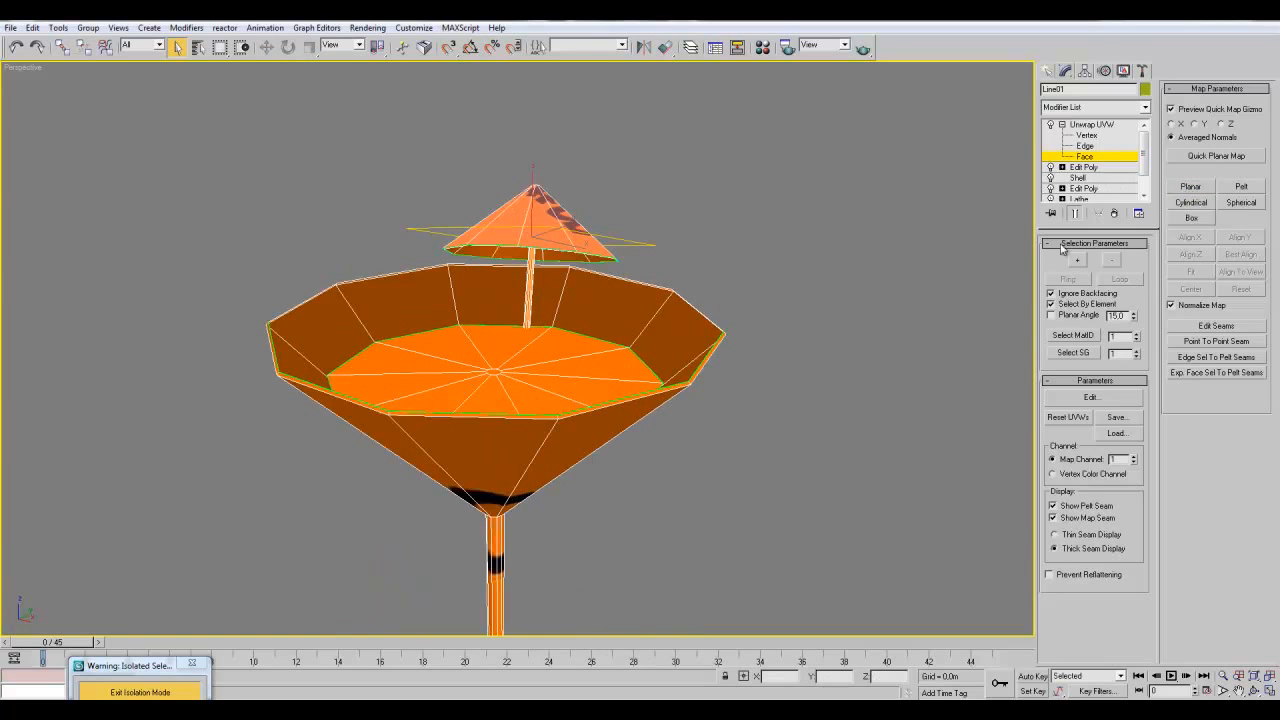
- Planar-map the umbrella's underside and stick element with the gizmo set by Best Align
scroll(760, 294, "up", 5)
left_click(562, 204)
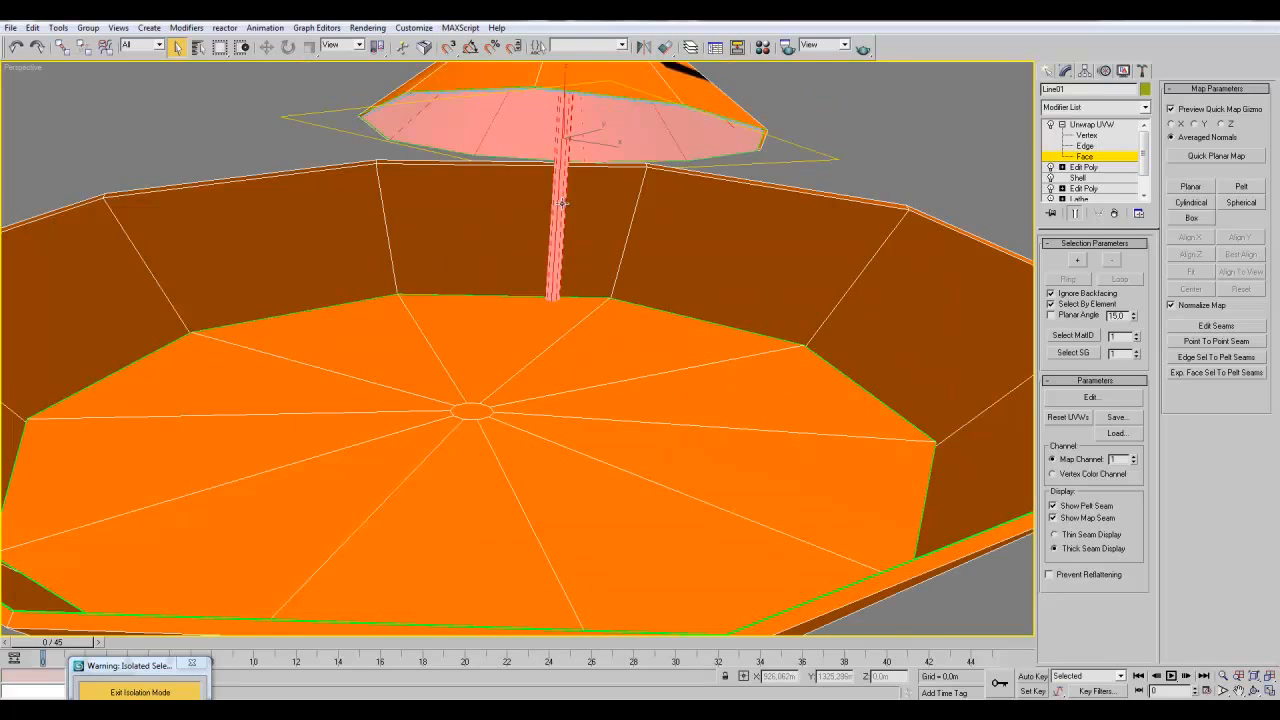
middle_click_drag(562, 204, 541, 237)
left_click(1184, 191)
left_click(1250, 257)
middle_click_drag(805, 177, 1123, 212, "alt")
left_click(1191, 193)
scroll(692, 265, "up", 3)
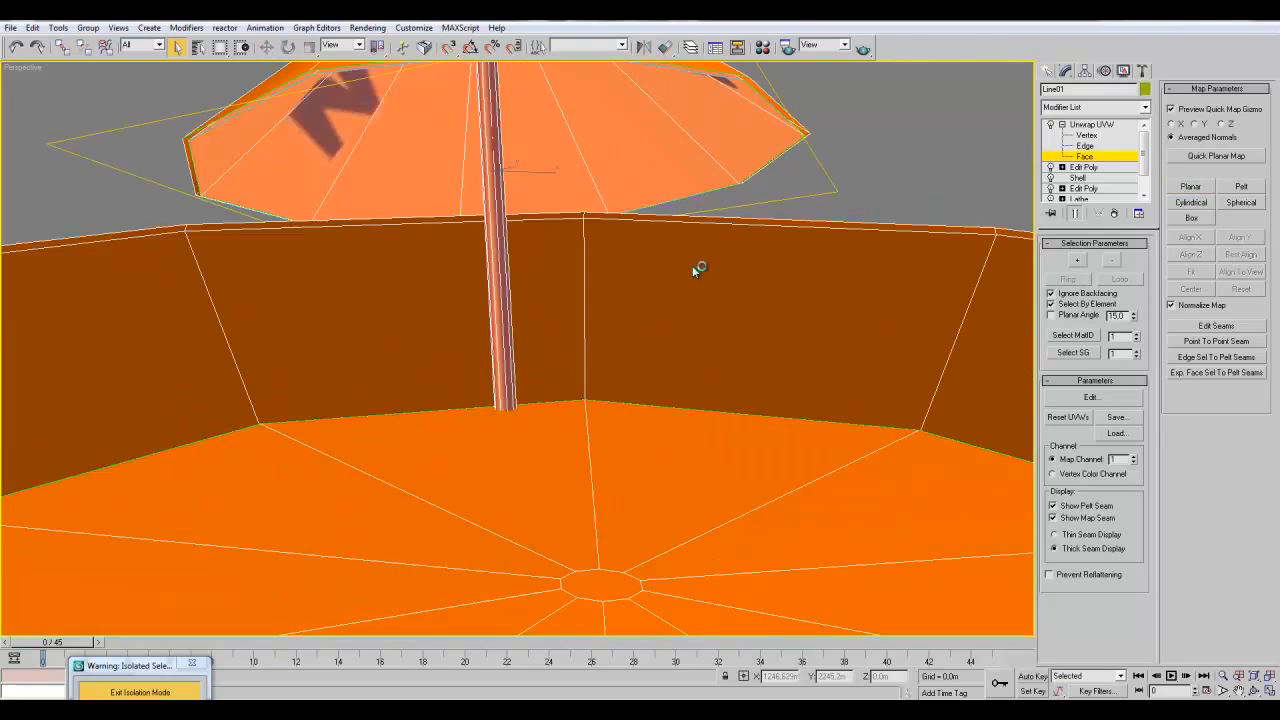
- Turn off Select By Element and Ignore Backfacing and select only the umbrella stick's faces
left_click(860, 176)
scroll(852, 181, "down", 5)
middle_click_drag(852, 181, 912, 223, "alt")
left_click(1086, 304)
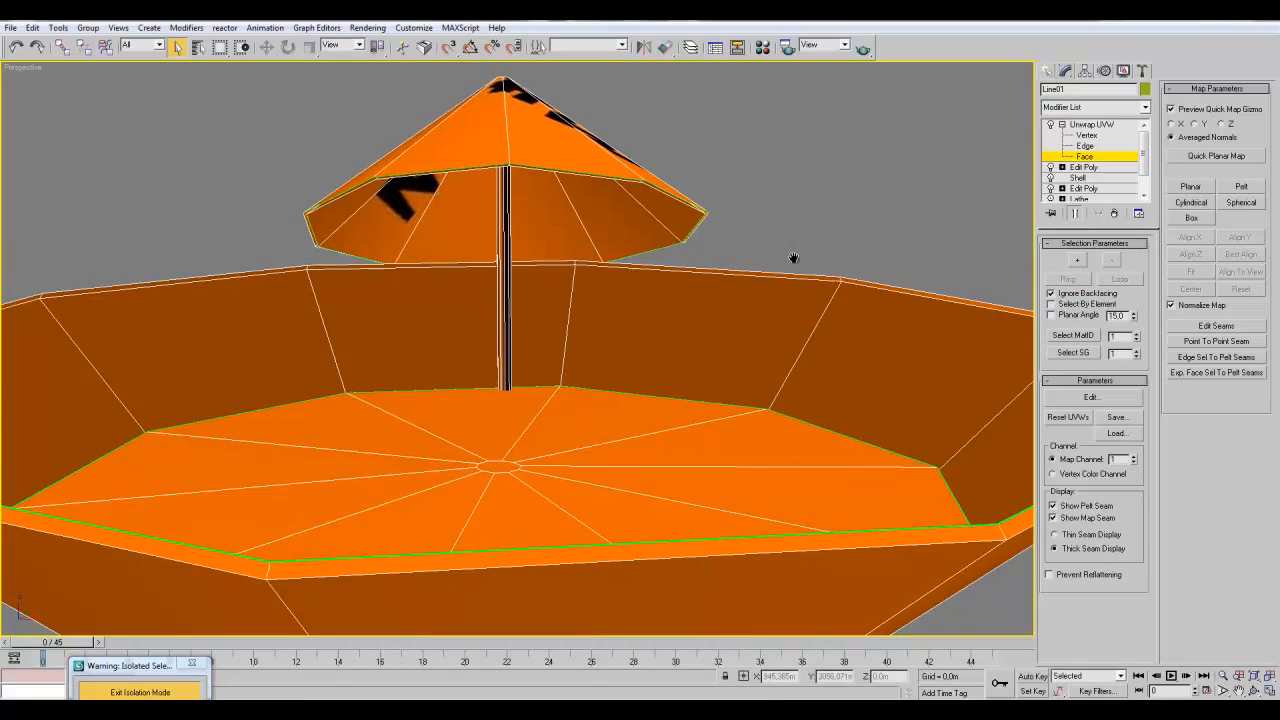
scroll(736, 272, "up", 4)
middle_click_drag(677, 284, 545, 200, "alt")
left_click(440, 212)
left_click(1072, 296)
- Cylindrically map the selected umbrella stick faces, orienting the gizmo with Best Align
middle_click_drag(560, 245, 563, 268, "alt")
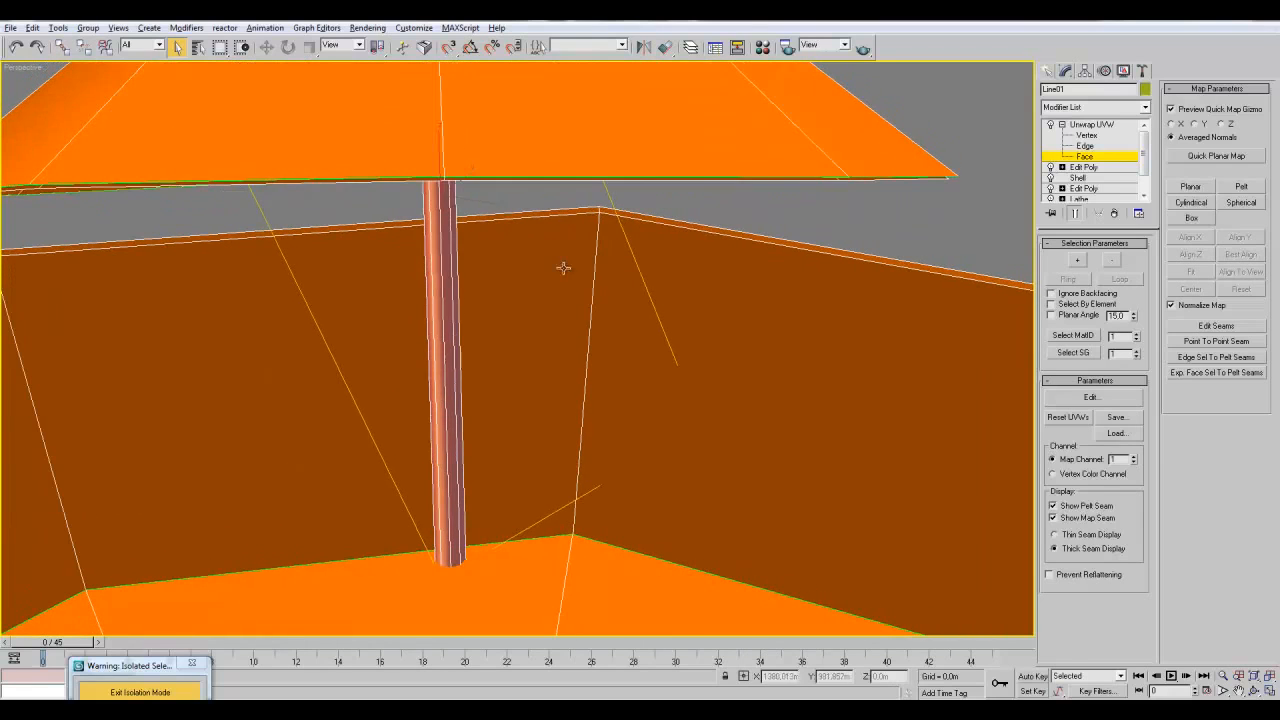
middle_click_drag(441, 207, 470, 266, "alt")
left_click(1191, 202)
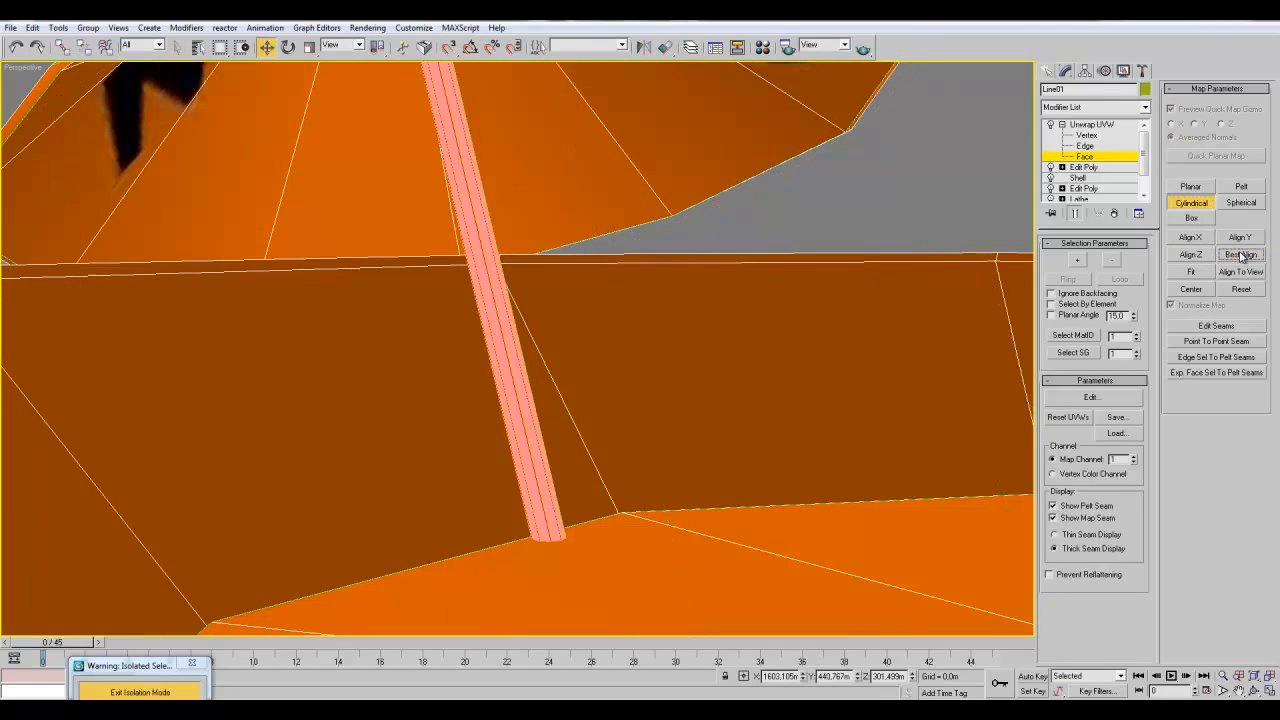
middle_click_drag(797, 268, 759, 299, "alt")
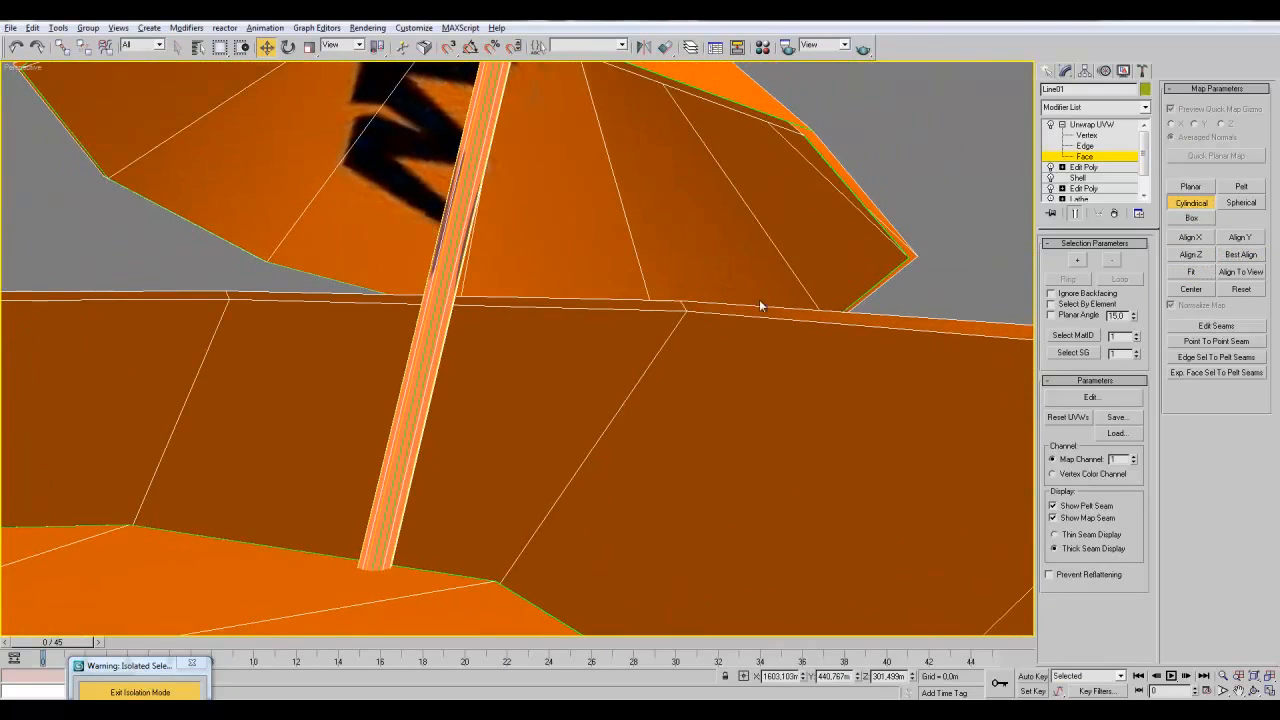
left_click(1199, 206)
- Planar-map the drink's surface inside the glass, using Best Align and fitting the gizmo
scroll(802, 340, "down", 5)
middle_click_drag(802, 340, 270, 389, "alt")
middle_click_drag(353, 361, 430, 348, "alt")
middle_click_drag(672, 313, 800, 286)
left_click(640, 406)
left_click(1188, 189)
left_click(1244, 256)
left_click(1192, 273)
middle_click_drag(663, 325, 706, 285)
left_click(1182, 187)
- Select the glass's foot faces by material ID 15 and apply a planar map to them
middle_click_drag(646, 250, 635, 245, "alt")
left_click(614, 210)
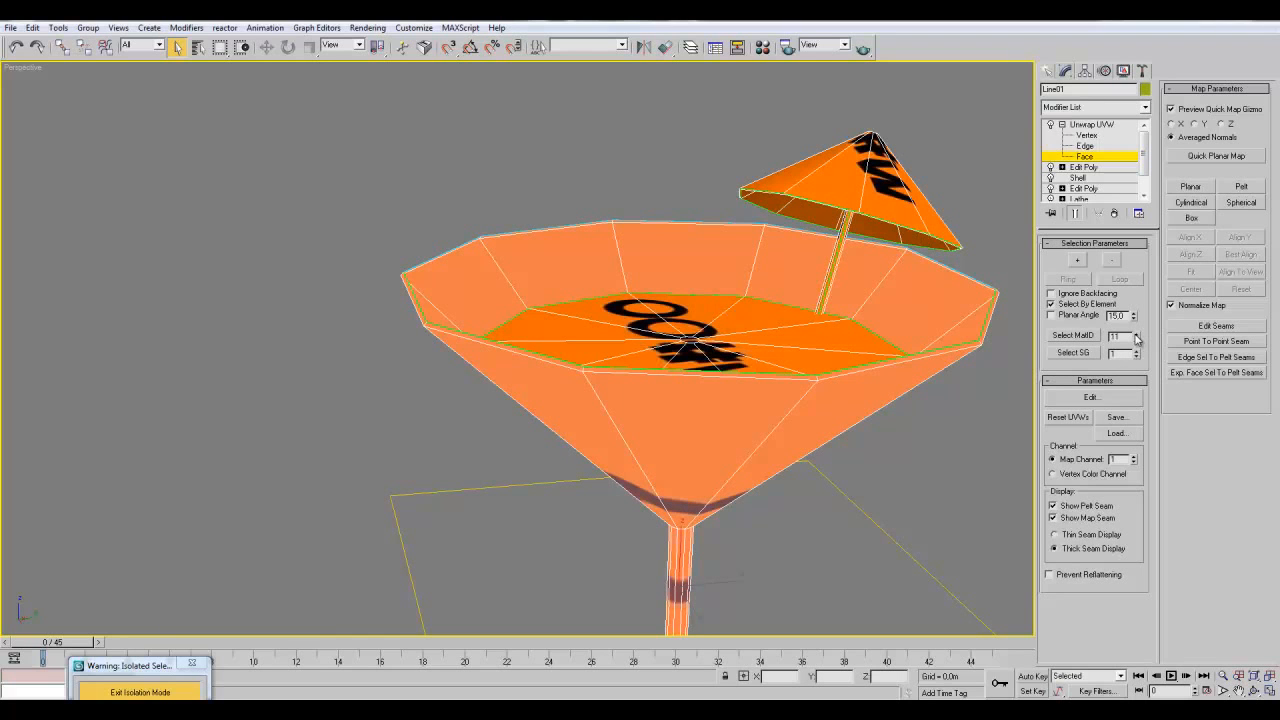
left_click(1073, 336)
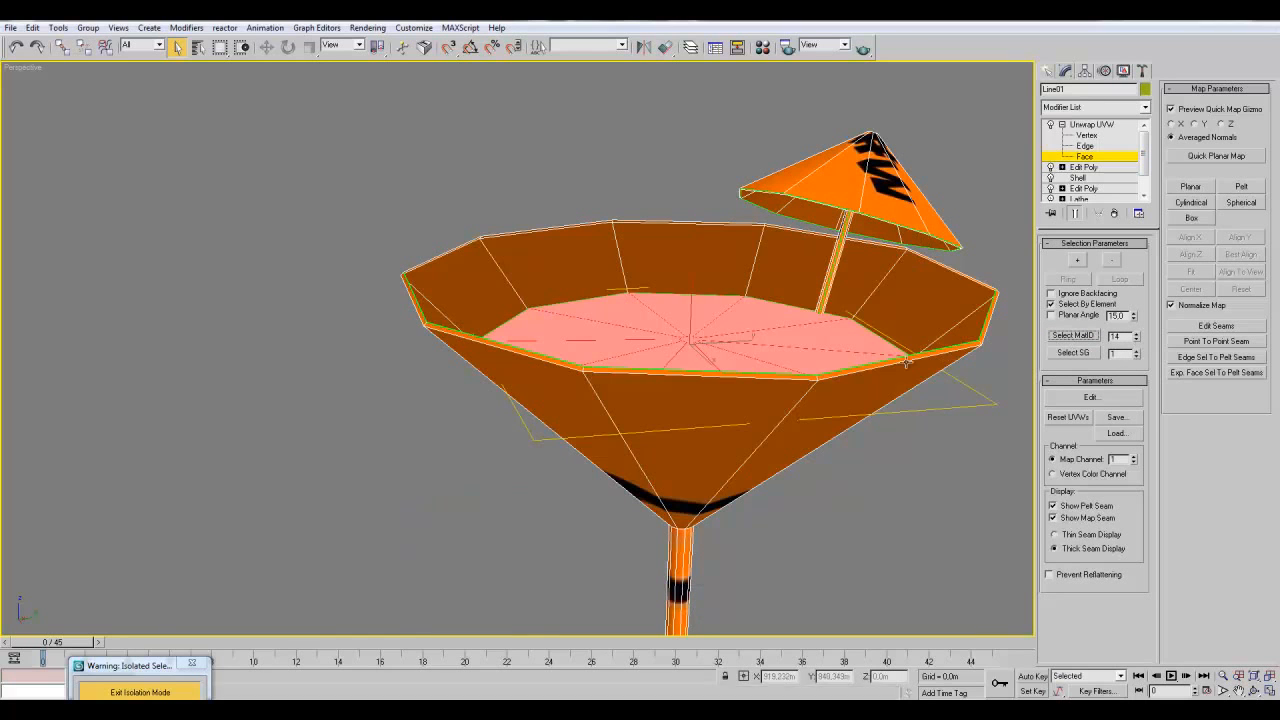
middle_click_drag(977, 405, 951, 469)
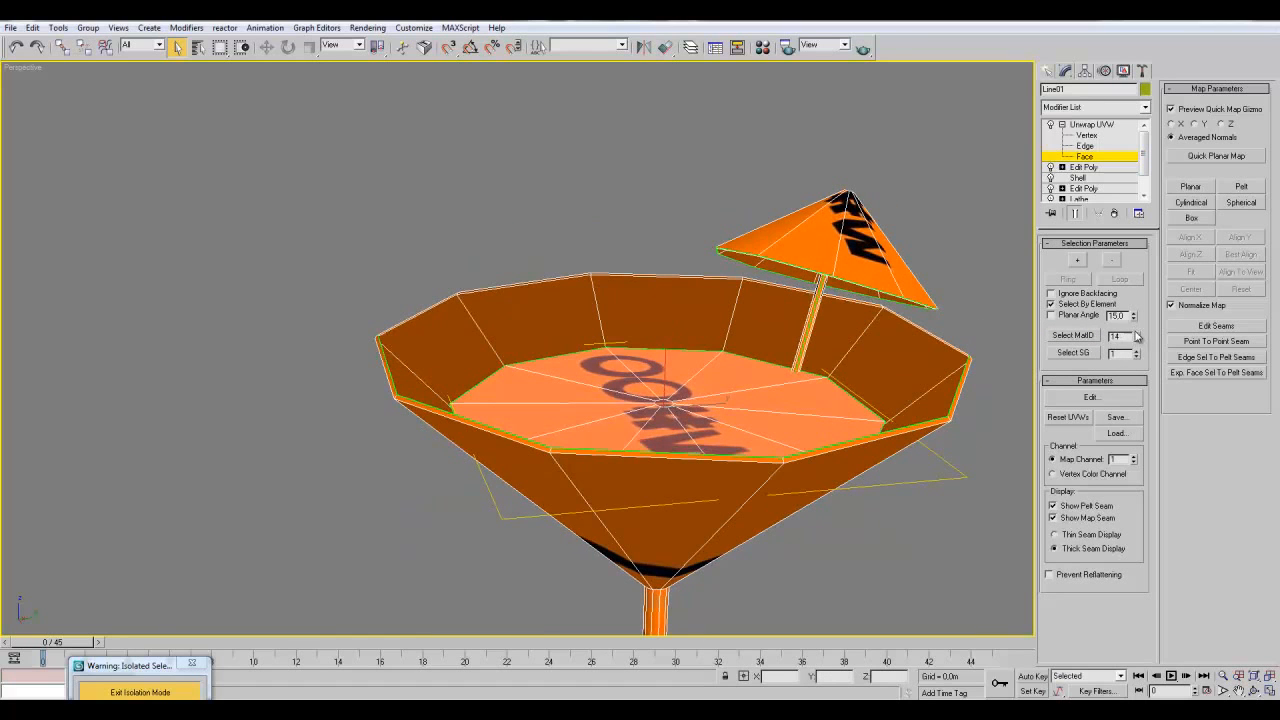
middle_click_drag(780, 600, 815, 300)
left_click(1191, 187)
middle_click_drag(909, 383, 1092, 338)
middle_click_drag(773, 571, 950, 291, "alt")
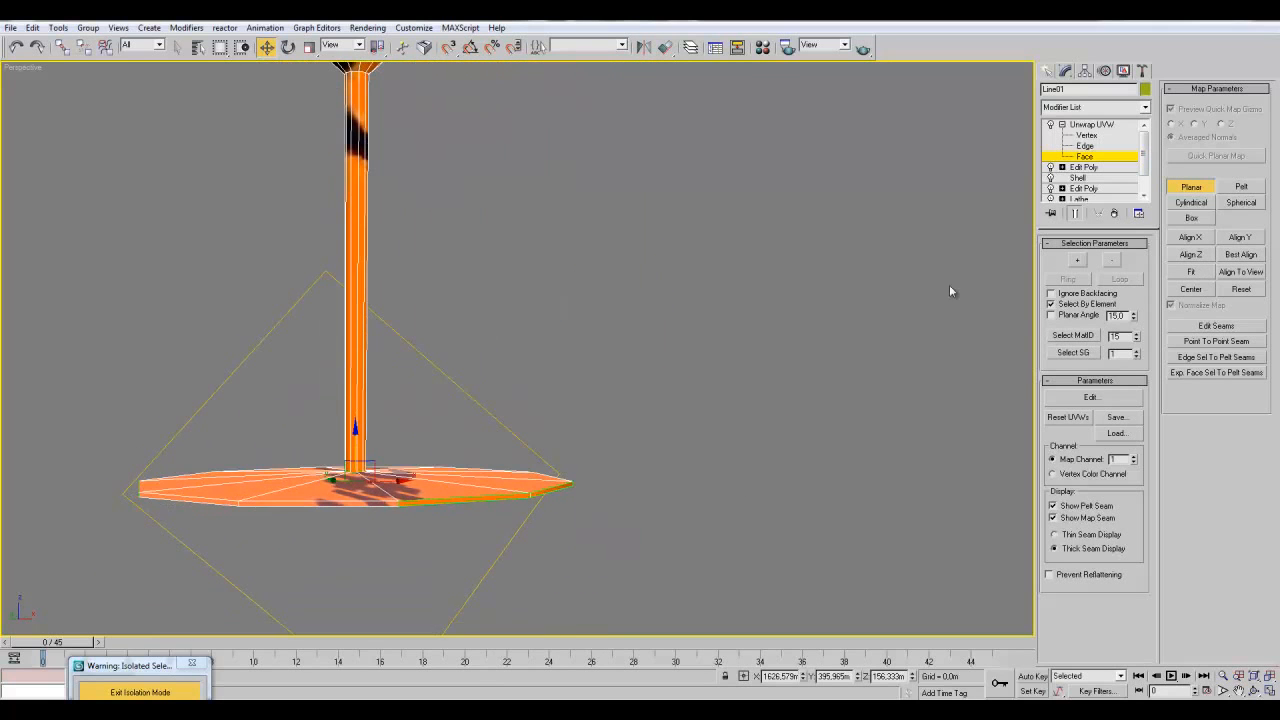
- In the Edit Poly modifier beneath the unwrap, select one half of the glass's foot polygons and set their material ID to 15
left_click(1062, 125)
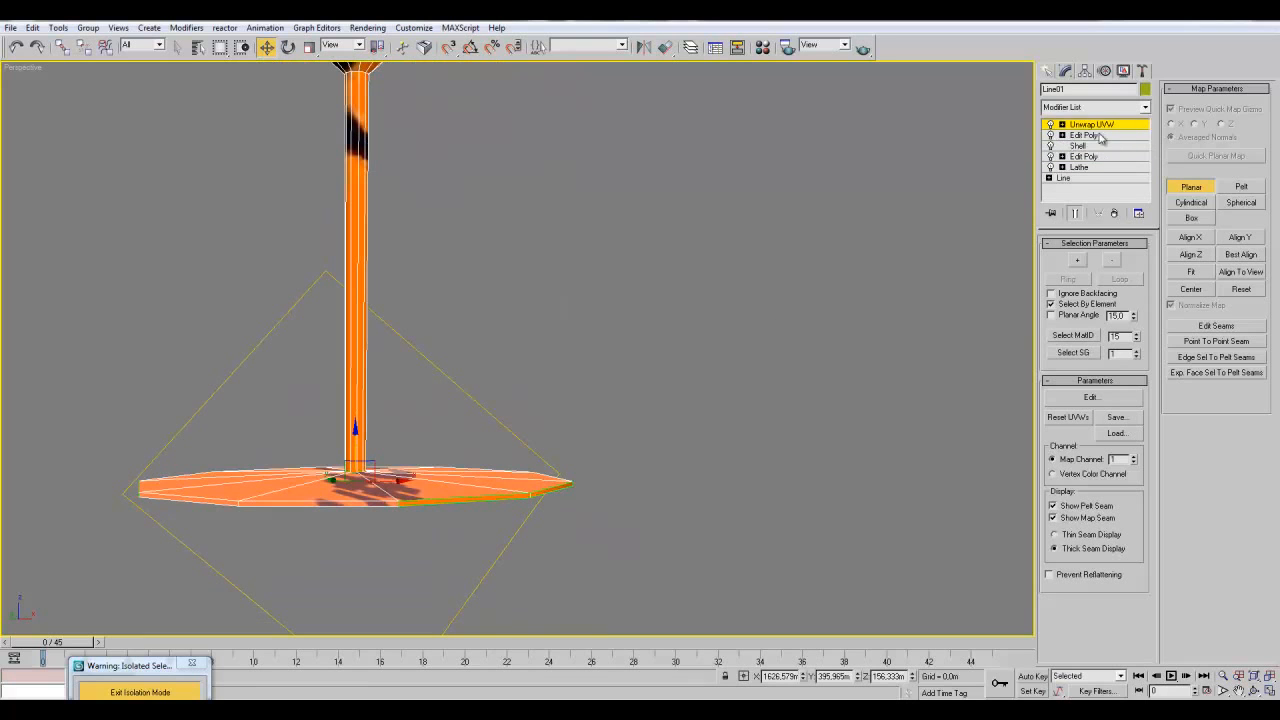
left_click(1098, 126)
middle_click_drag(701, 282, 710, 340, "alt")
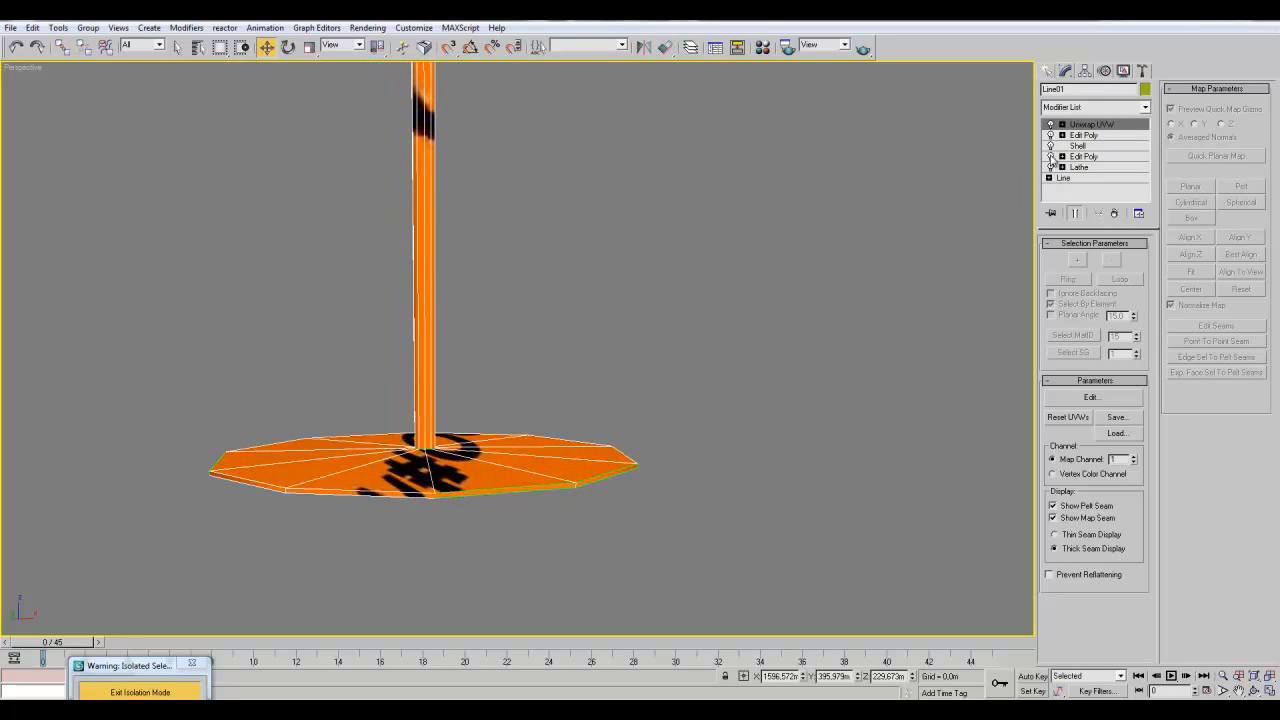
left_click(1084, 135)
left_click(1108, 346)
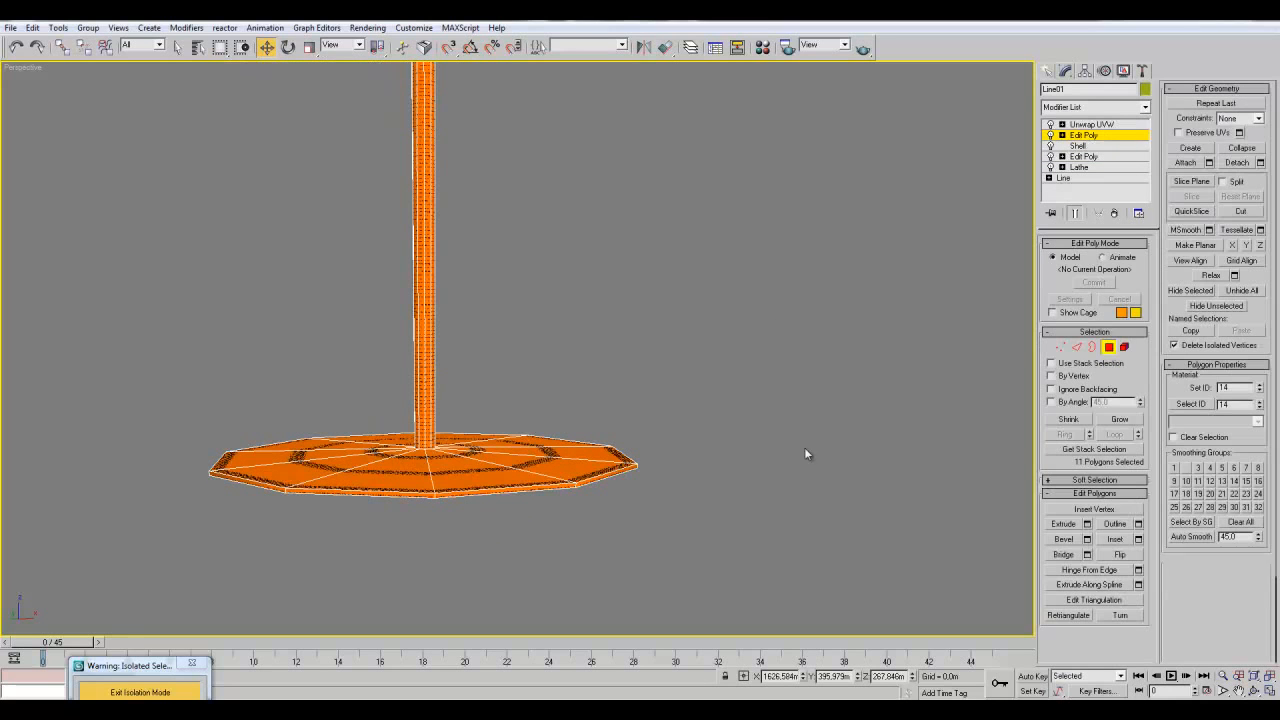
left_click_drag(658, 417, 508, 540)
left_click(355, 482)
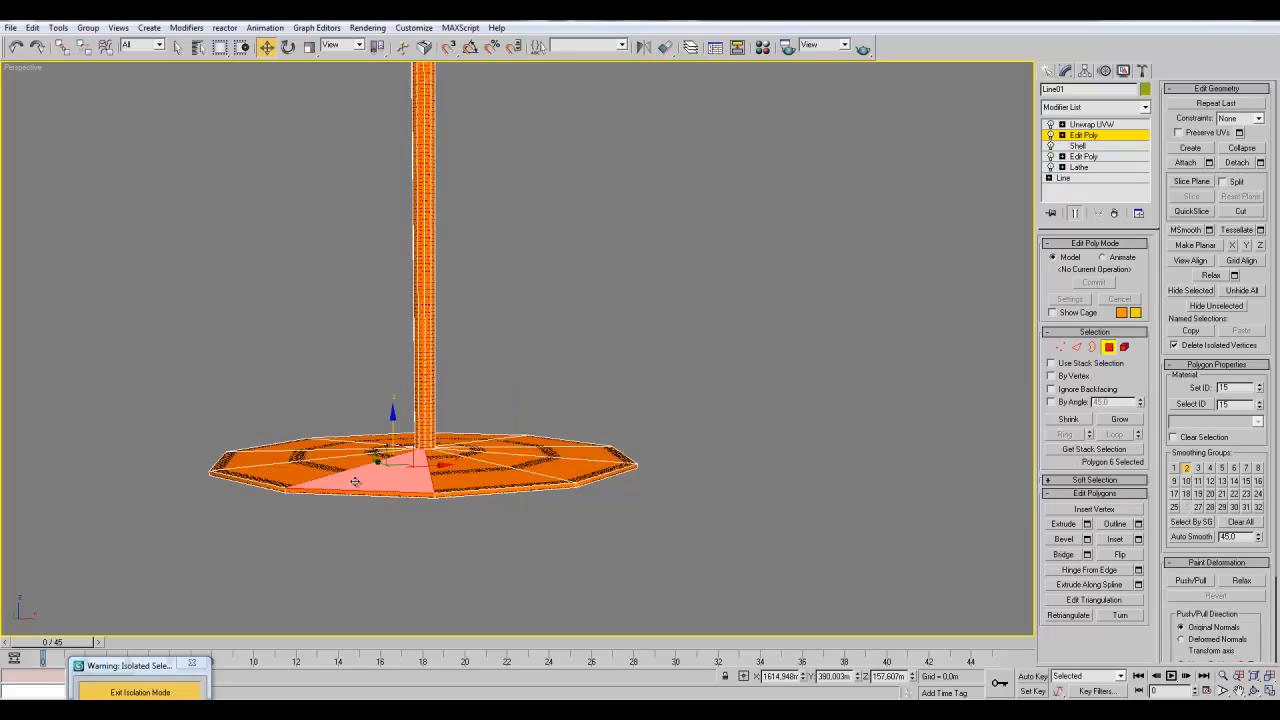
left_click(495, 591)
left_click_drag(652, 417, 517, 550)
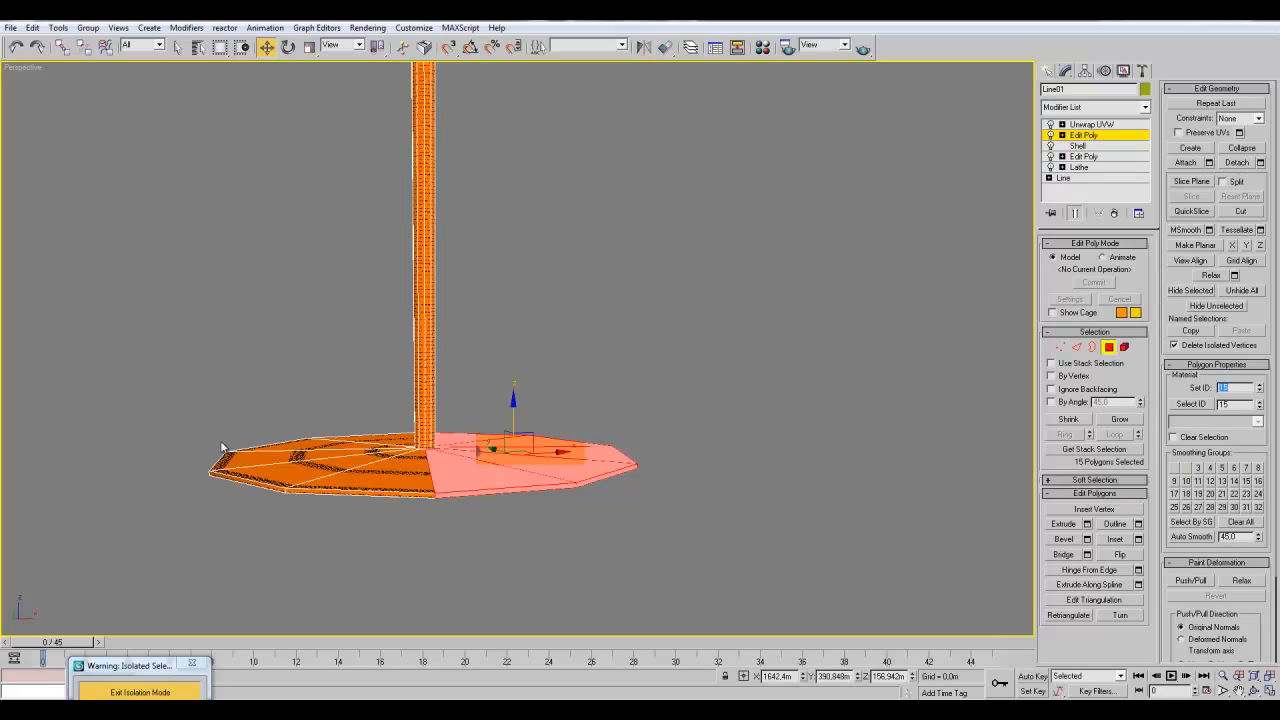
- Select the remaining sections of the foot's polygons and set their material ID to 15
left_click_drag(221, 441, 302, 573)
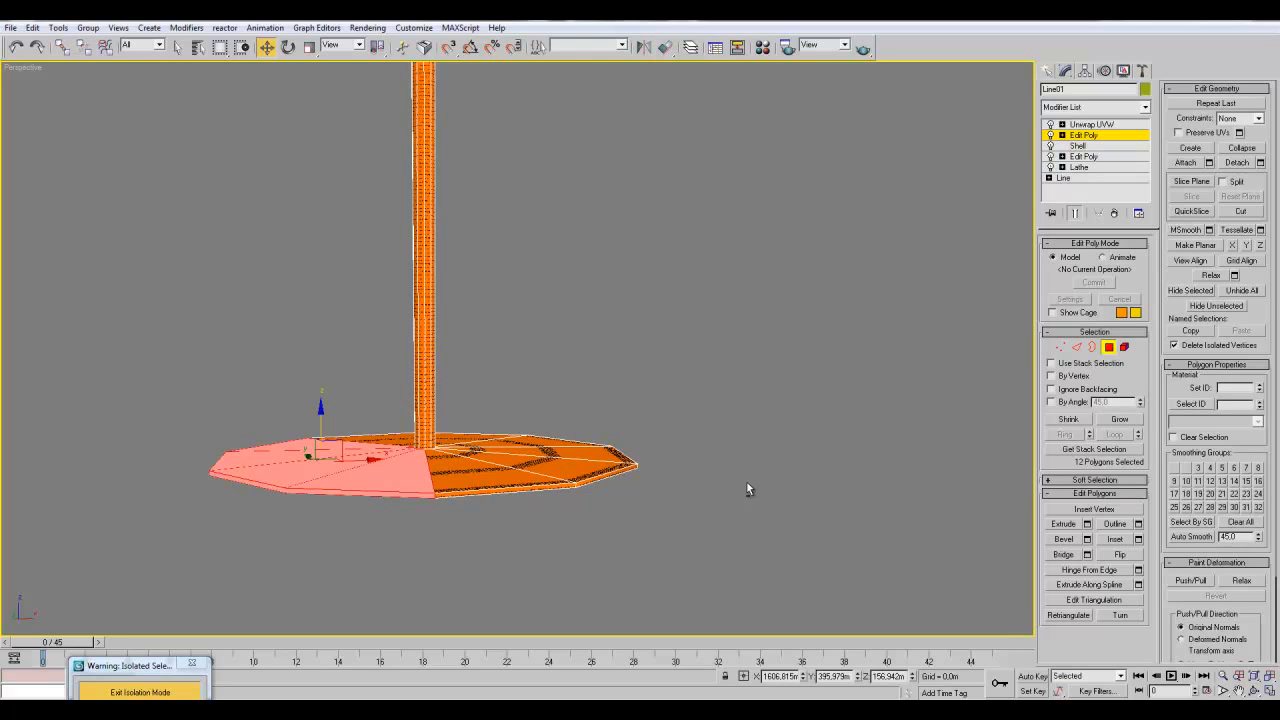
middle_click_drag(706, 412, 686, 487, "alt")
left_click_drag(288, 466, 753, 504)
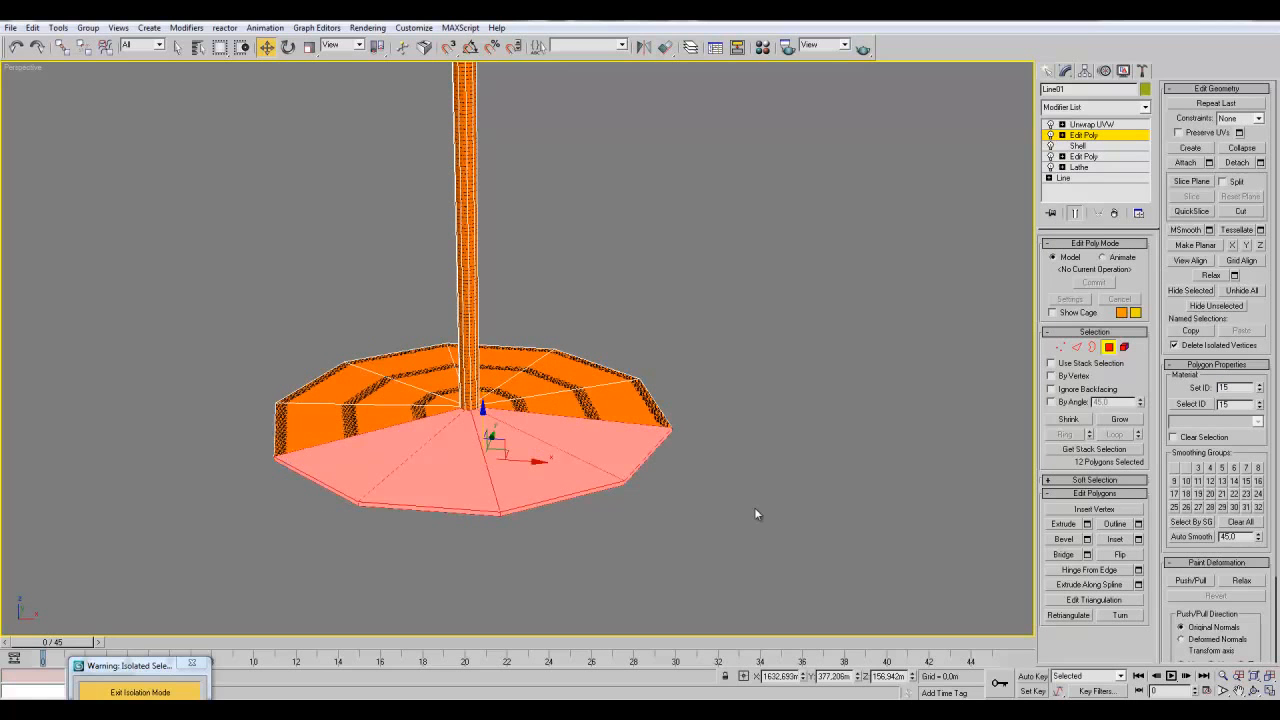
left_click_drag(690, 357, 622, 503)
middle_click_drag(417, 348, 122, 677, "alt")
left_click_drag(655, 436, 786, 444)
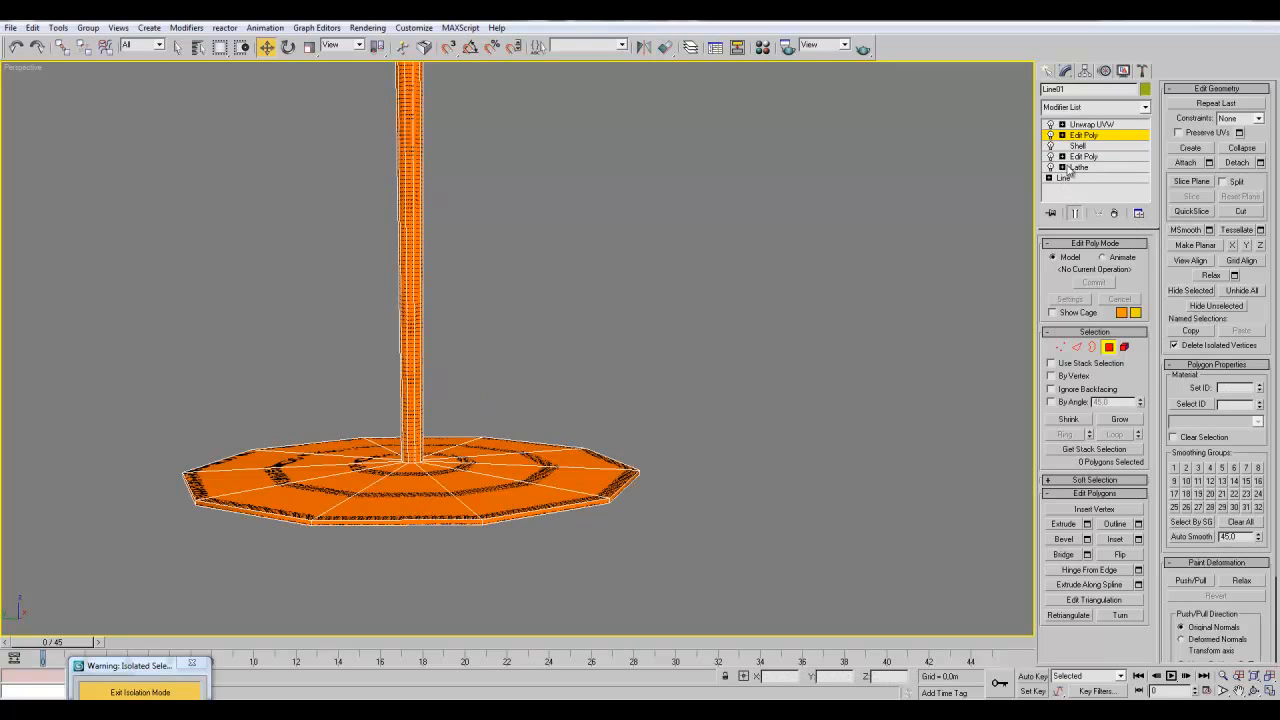
- Return to Unwrap UVW face selection and select faces by material IDs 14 and 15 to check the foot's assignment
left_click(1091, 124)
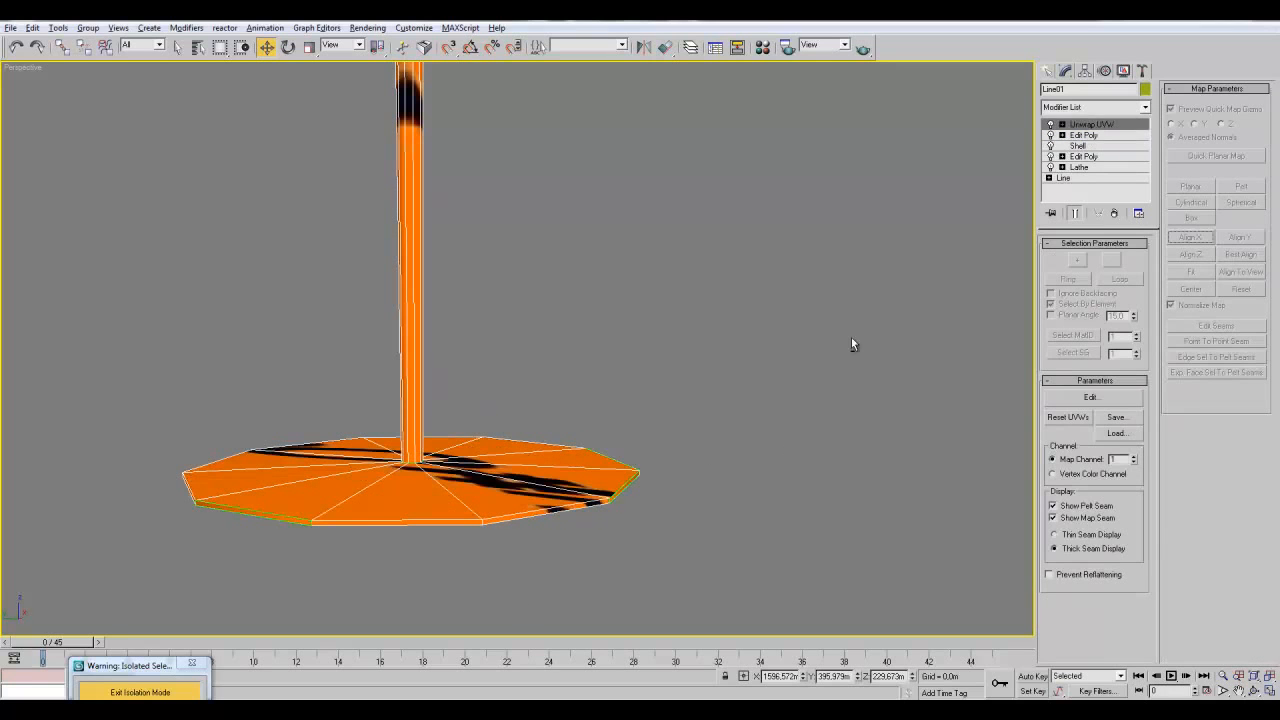
left_click(1062, 124)
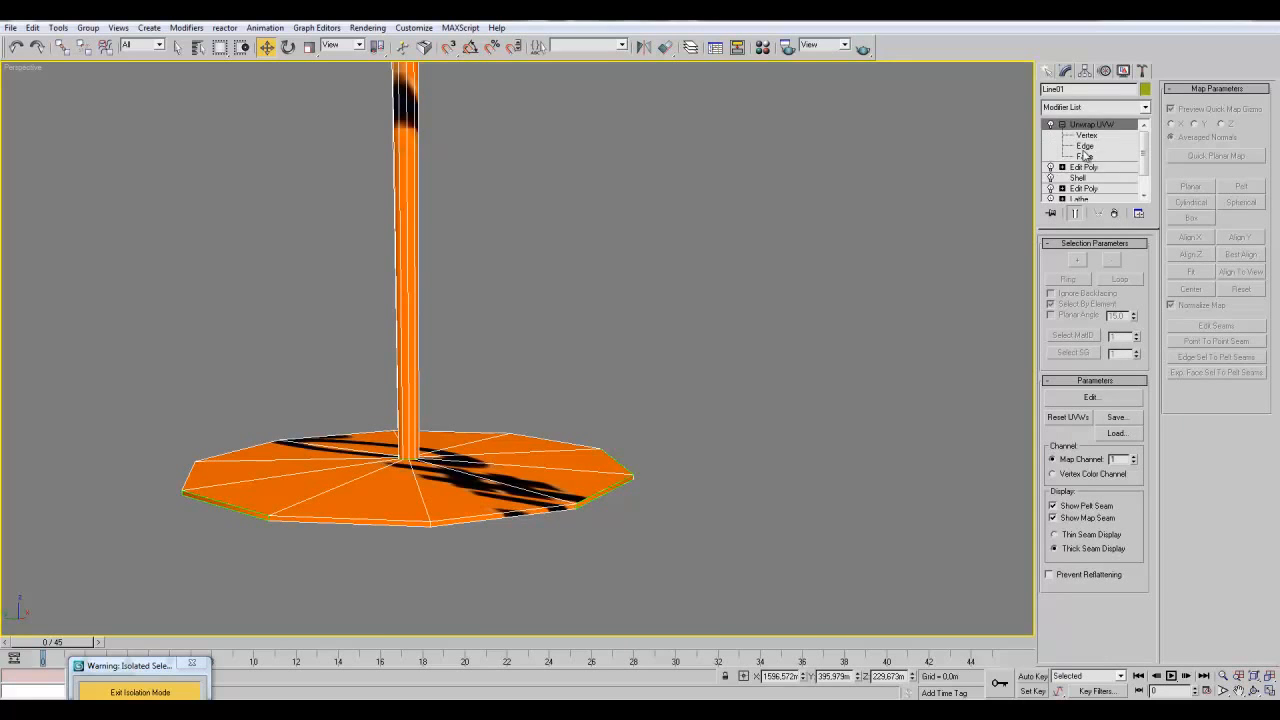
left_click(1088, 157)
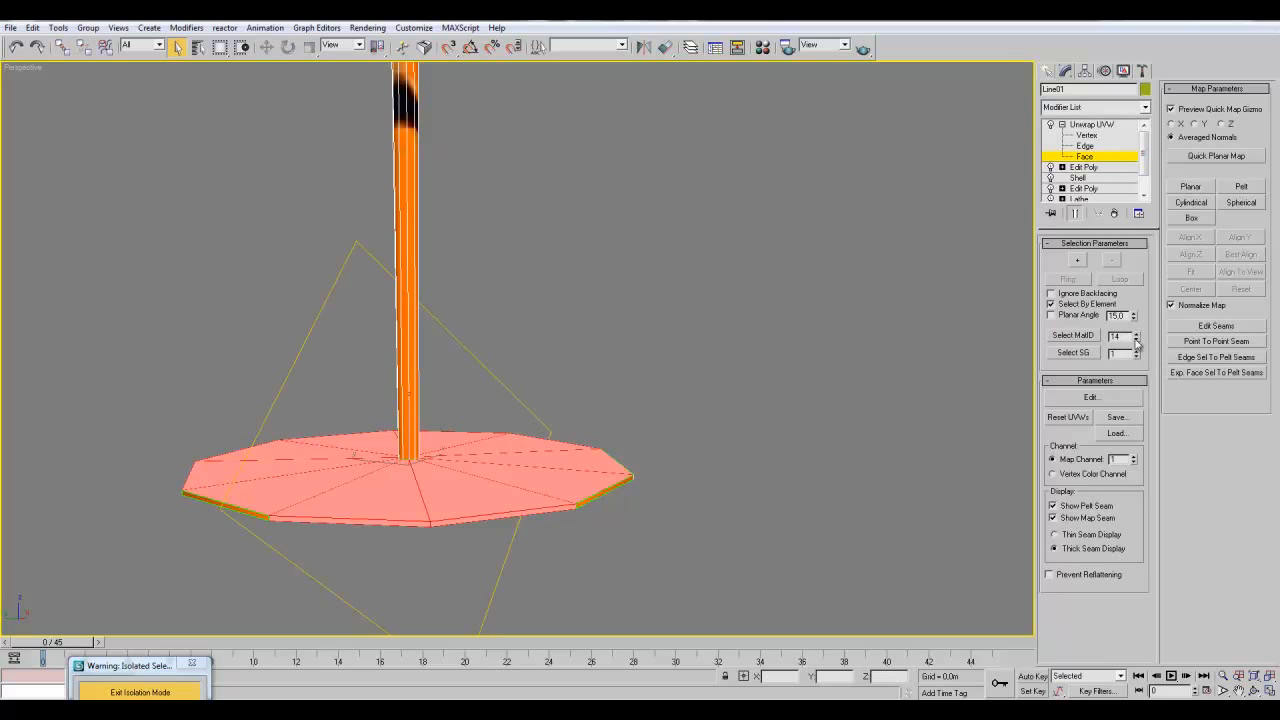
left_click(1081, 341)
left_click(580, 501)
left_click(587, 503)
left_click(580, 505)
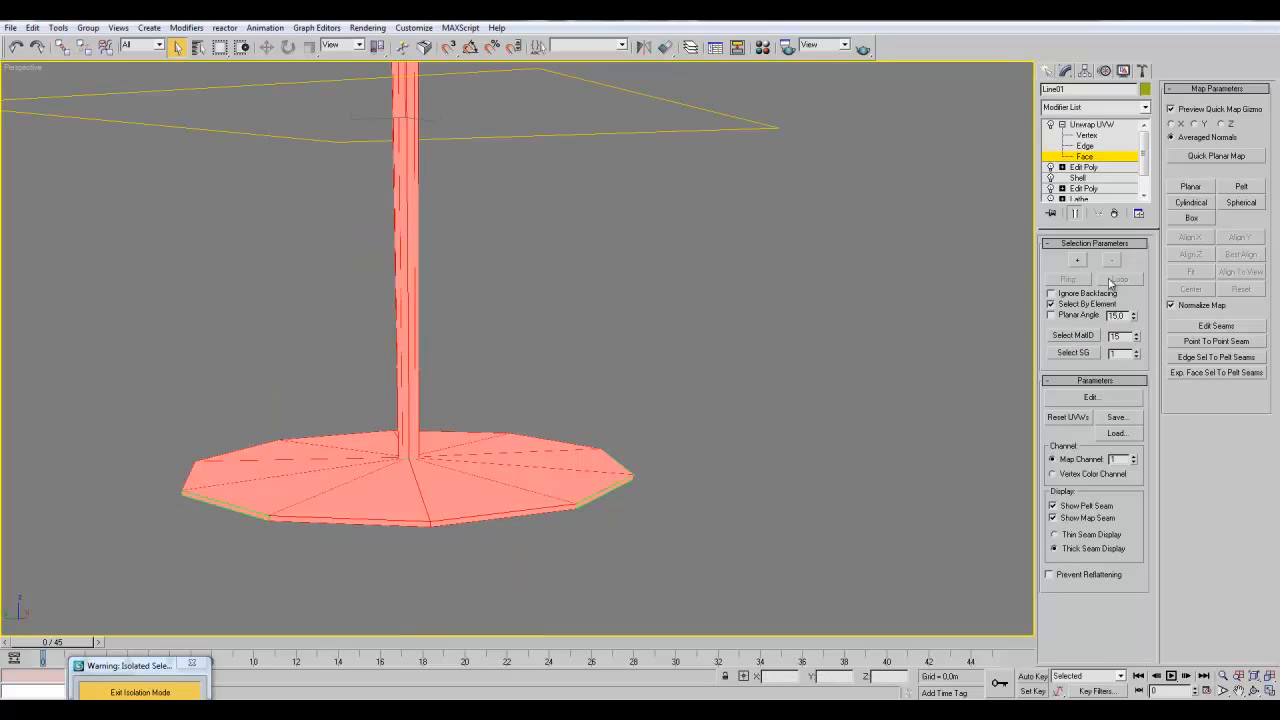
- Delete the Unwrap UVW modifier and recheck the foot polygons' material IDs in Edit Poly
left_click(1000, 235)
left_click(1112, 124)
left_click(1114, 213)
middle_click_drag(950, 280, 871, 250, "alt")
left_click(1108, 346)
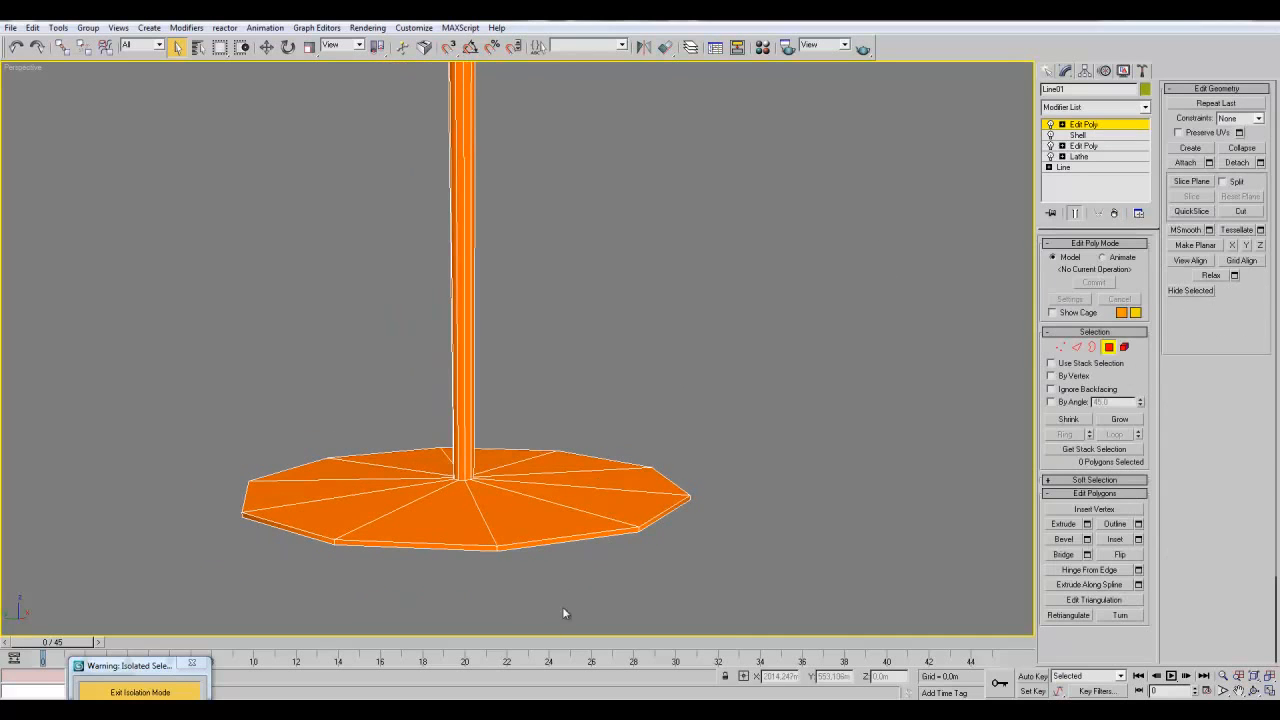
left_click_drag(562, 606, 670, 505)
left_click_drag(275, 484, 375, 572)
left_click(690, 380)
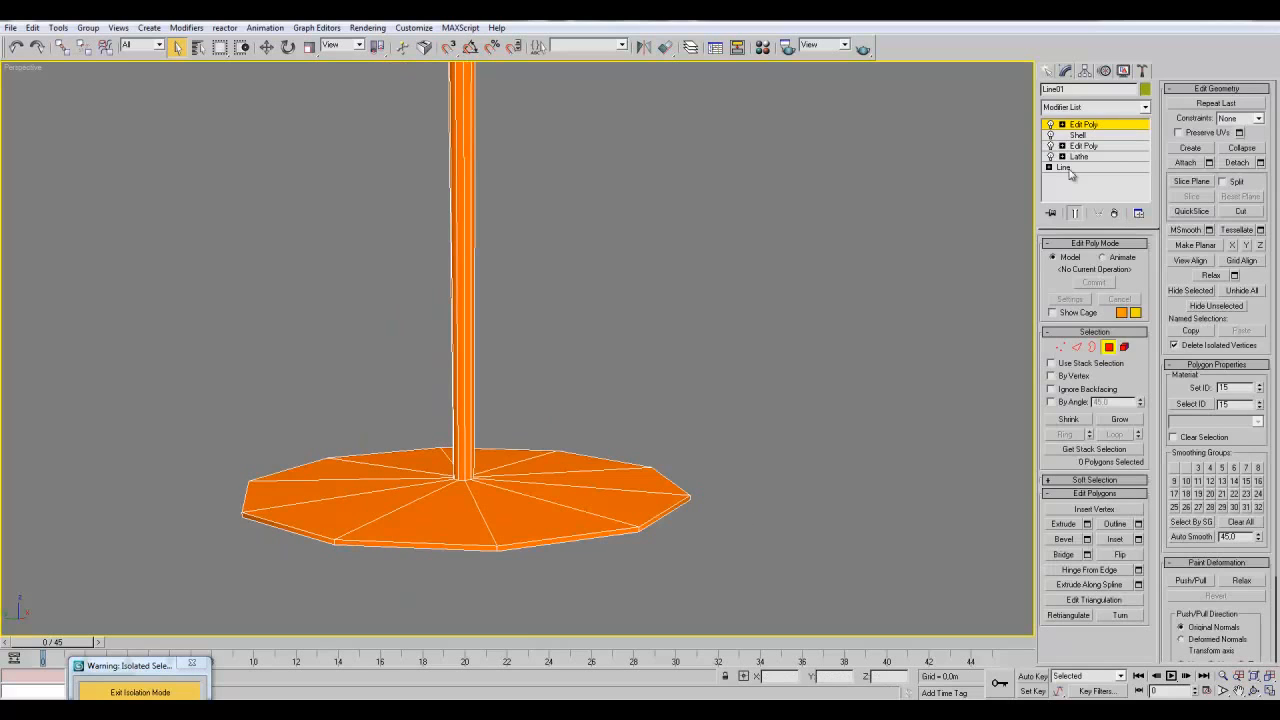
- Add a fresh Unwrap UVW modifier above the glass's Edit Poly and switch it to face selection
left_click(1118, 125)
left_click(1145, 107)
left_click_drag(1147, 225, 1148, 467)
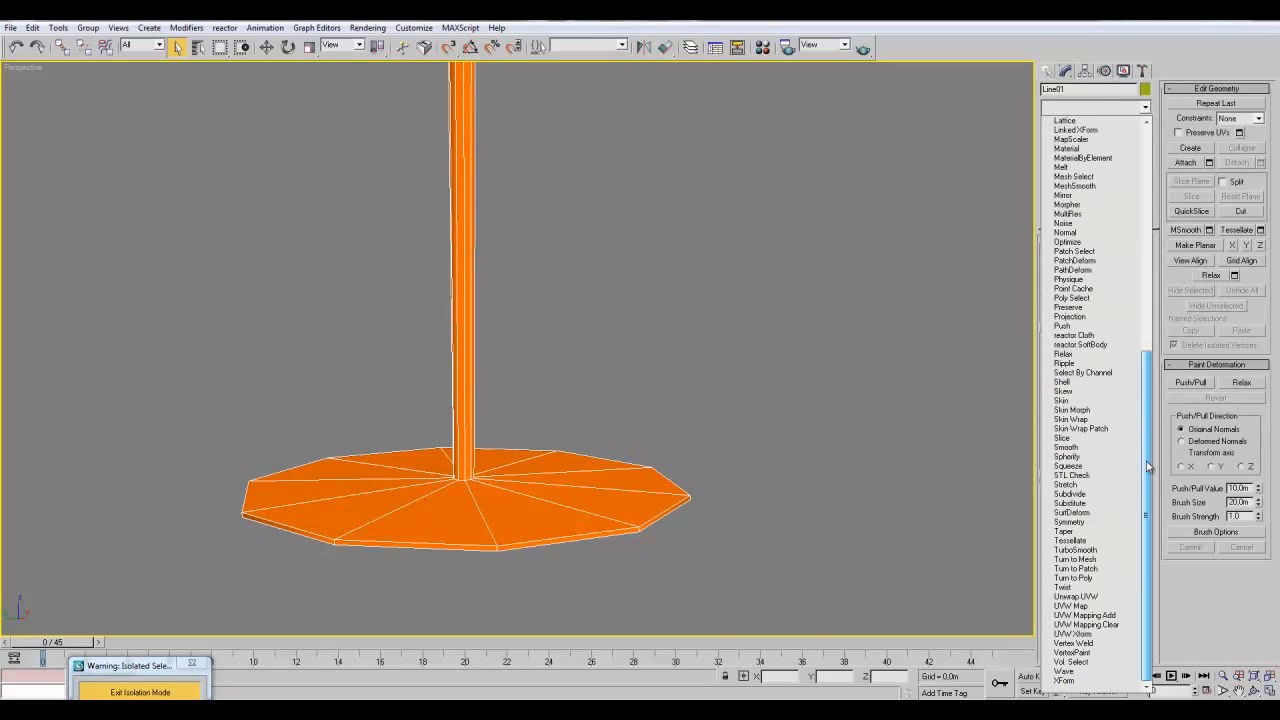
left_click(1076, 596)
key("1")
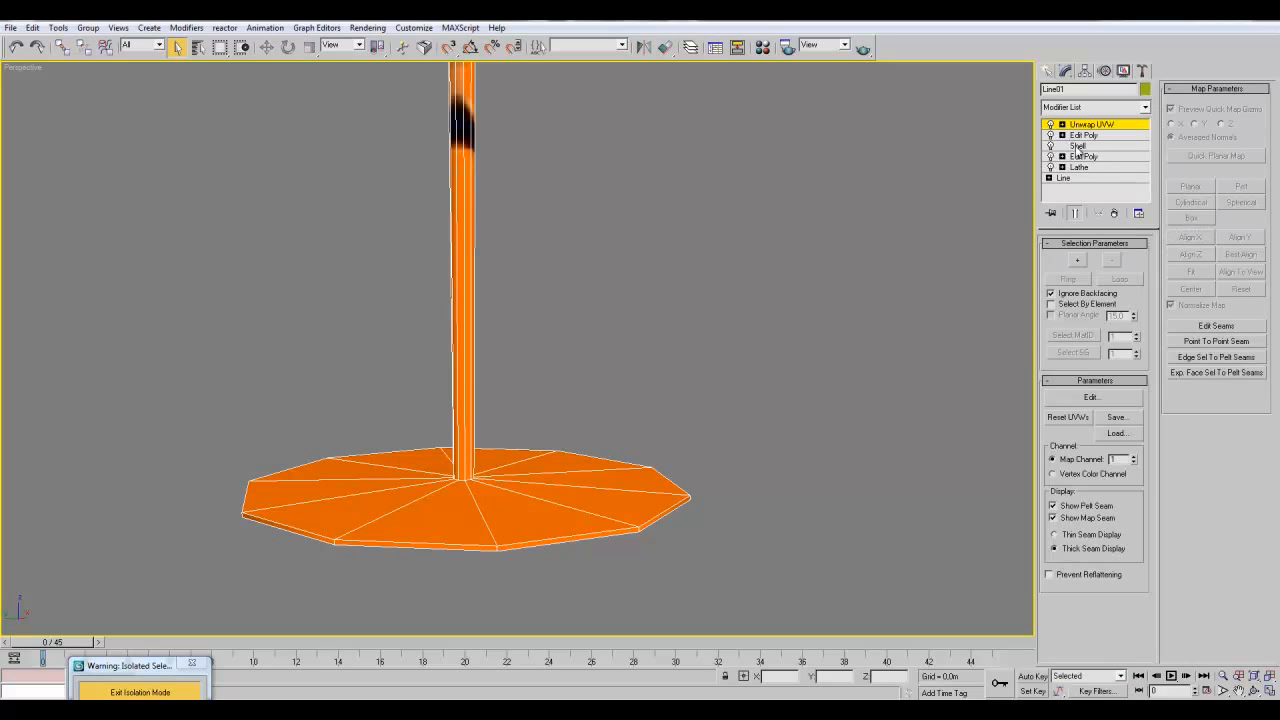
left_click(1084, 157)
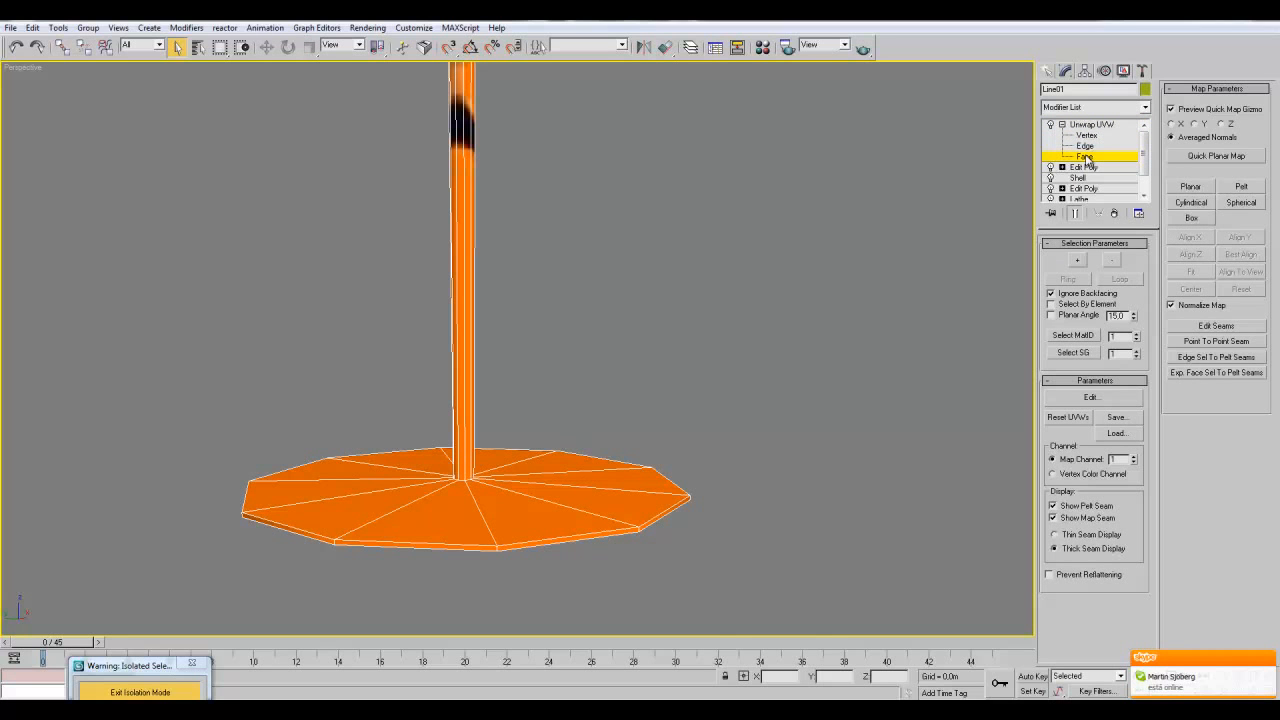
left_click(1063, 125)
middle_click_drag(900, 206, 676, 397, "alt")
scroll(676, 397, "up", 3)
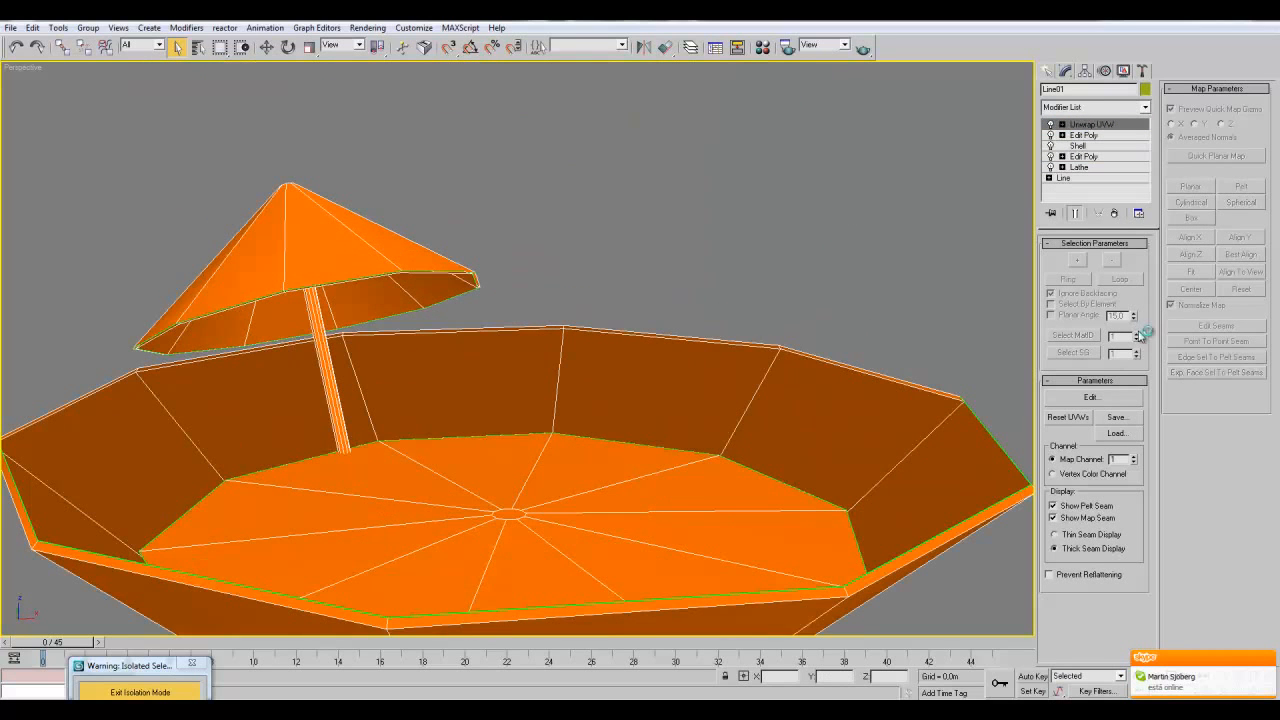
left_click(1063, 125)
left_click(1086, 157)
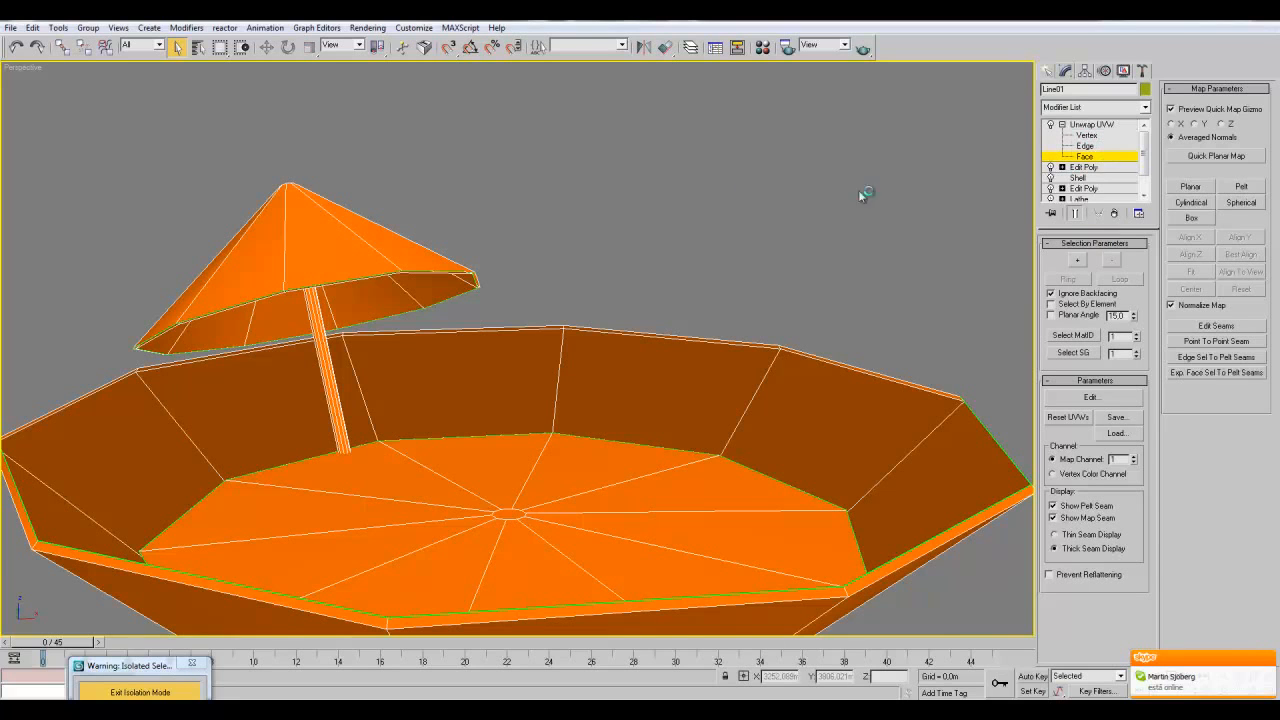
- With Select By Element on, planar-map the umbrella's upper canopy and fit the gizmo to it
middle_click_drag(862, 196, 972, 203)
scroll(972, 203, "up", 3)
left_click(1080, 305)
left_click(524, 209)
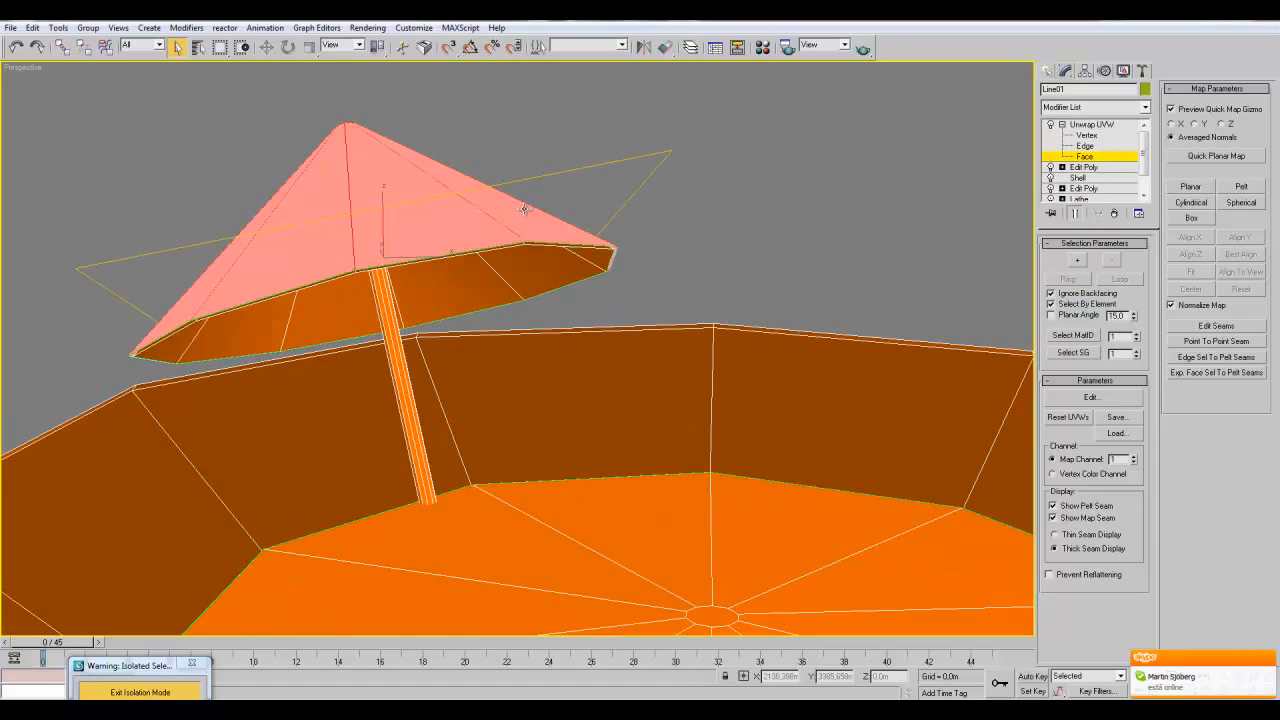
left_click(1197, 275)
middle_click_drag(805, 298, 653, 321, "alt")
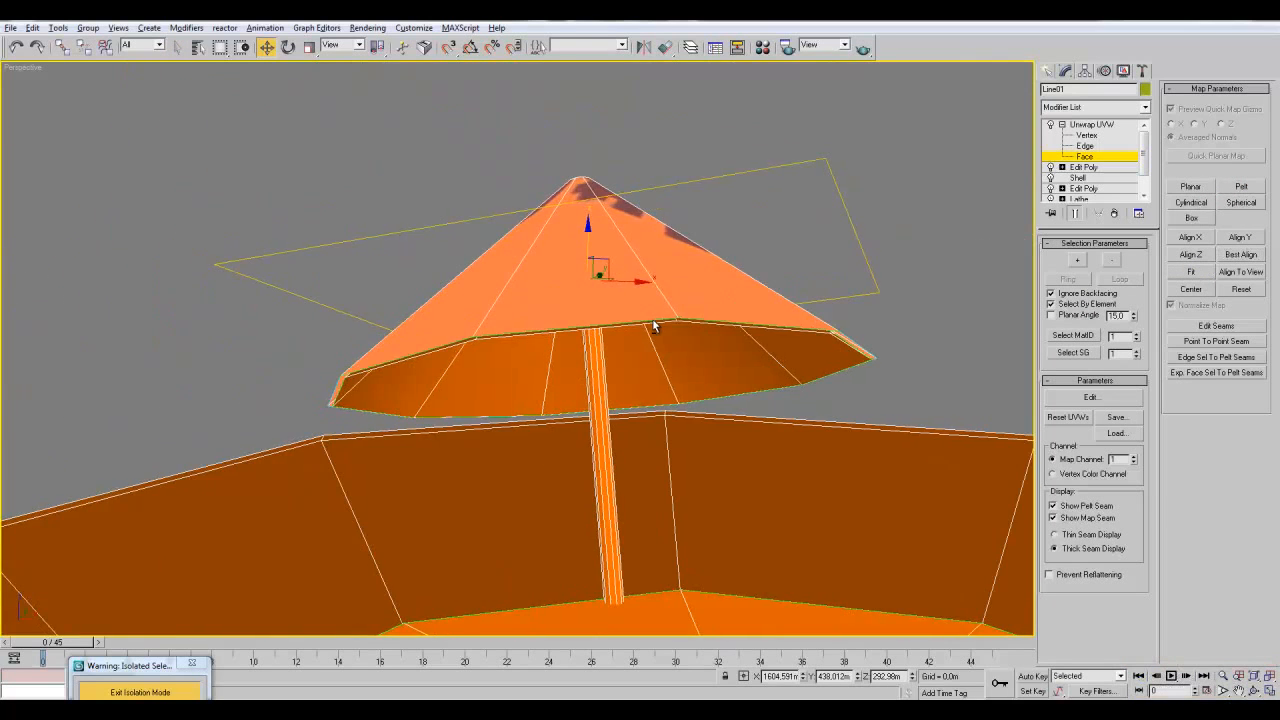
middle_click_drag(843, 388, 716, 341, "alt")
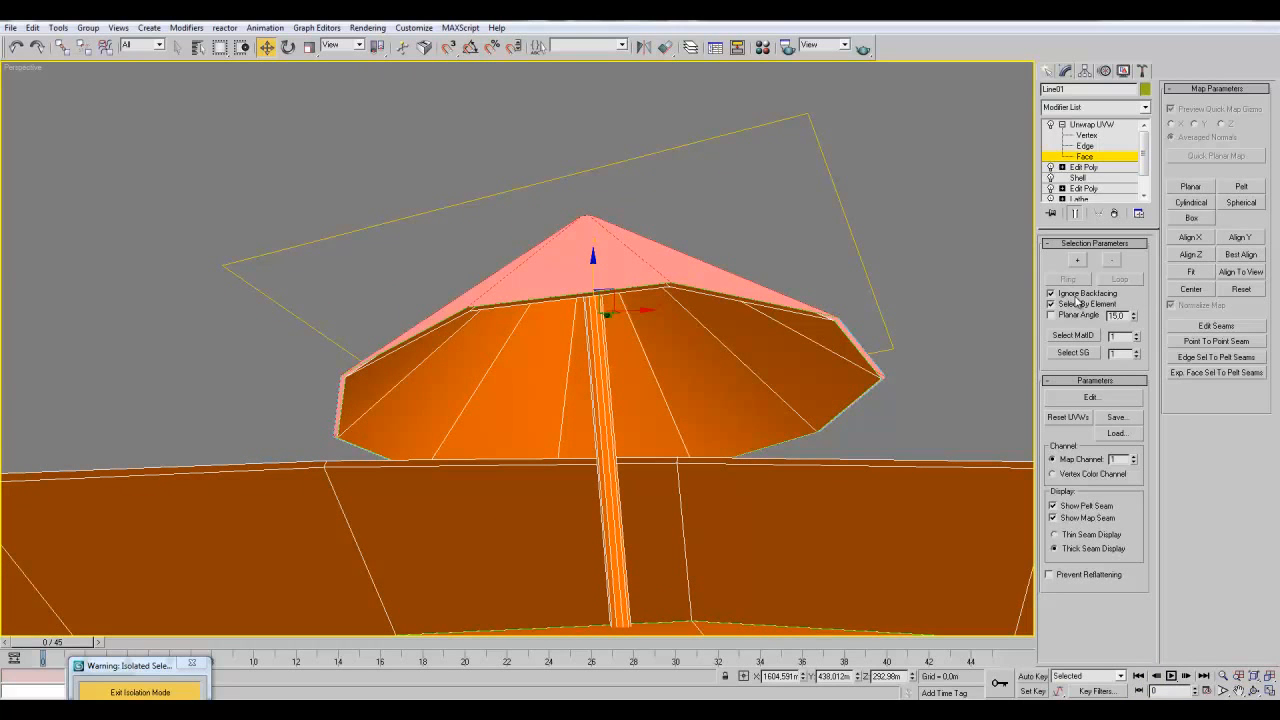
middle_click_drag(742, 372, 700, 340, "alt")
left_click(1106, 158)
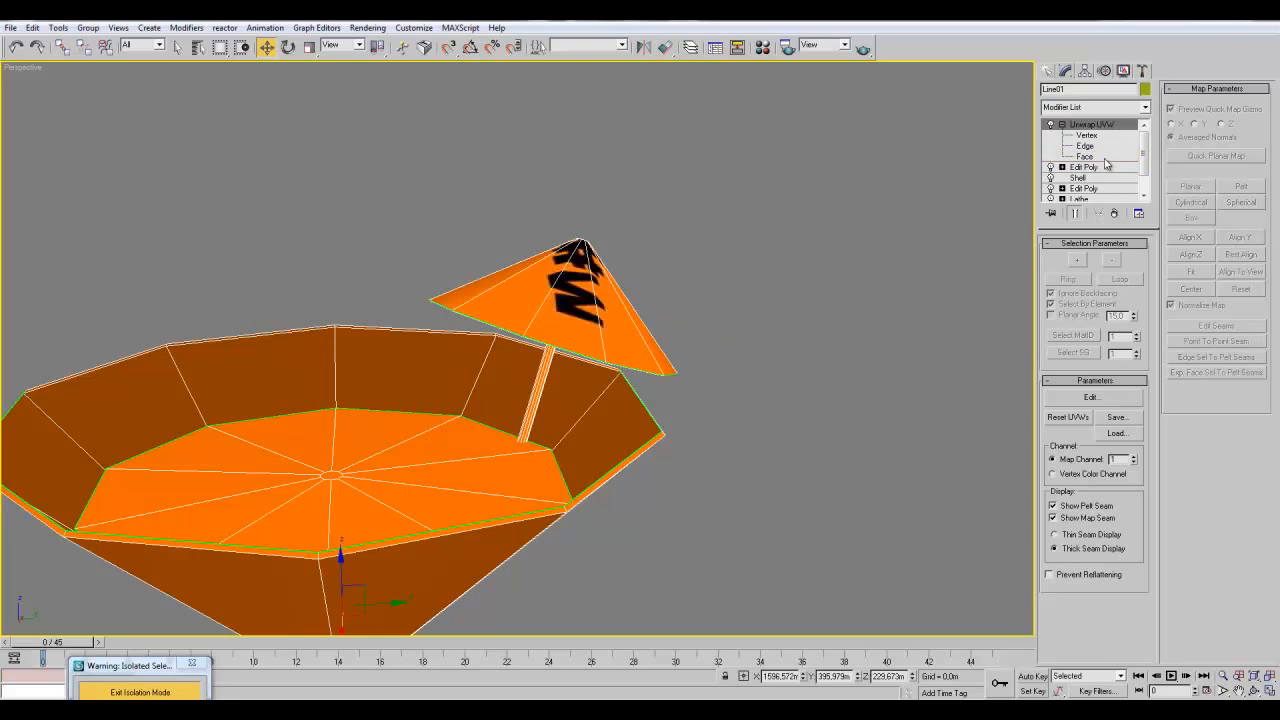
- Planar-map the umbrella's underside and stick element, using Best Align and fitting the gizmo
left_click(1088, 157)
middle_click_drag(860, 365, 876, 334, "alt")
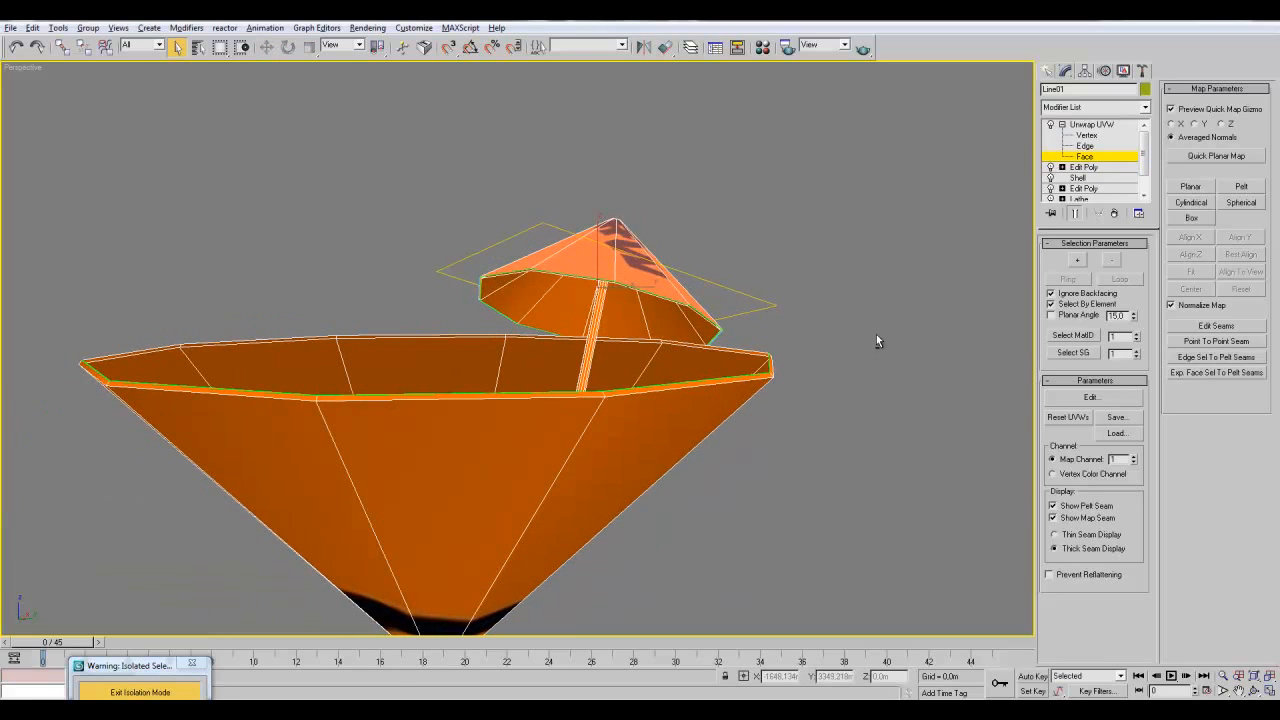
left_click(646, 320)
left_click(1190, 186)
left_click(1191, 271)
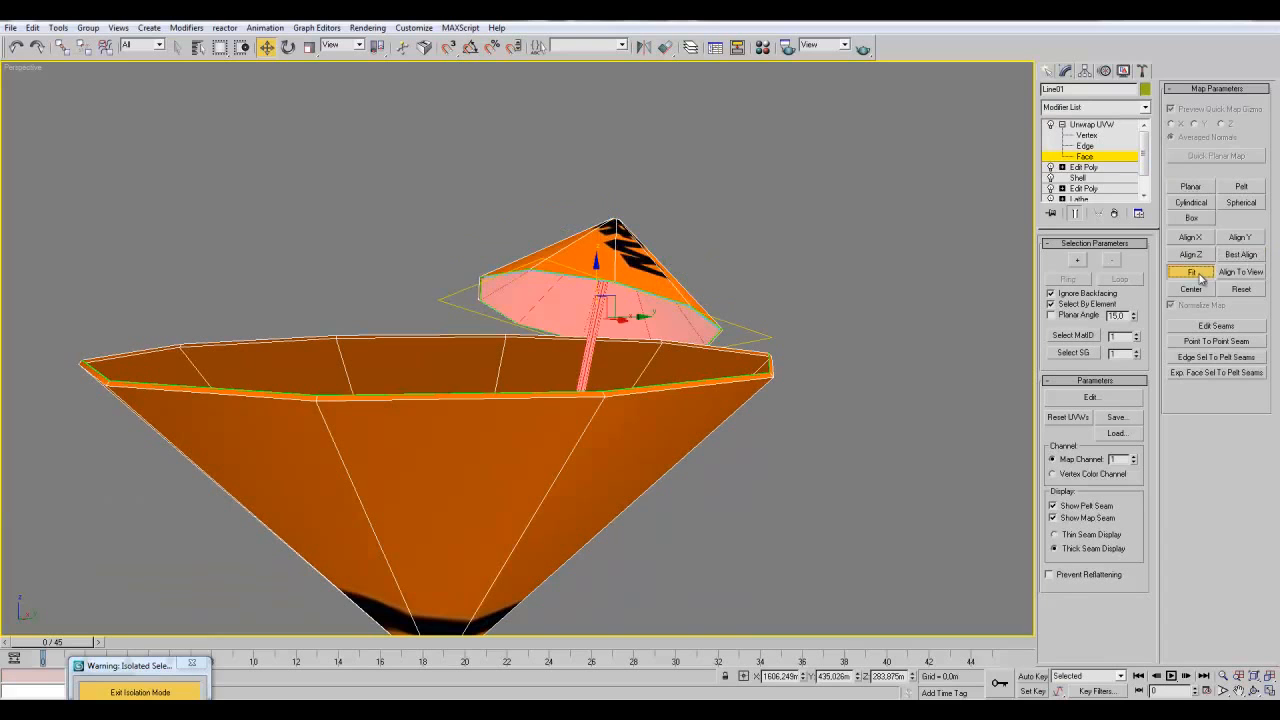
left_click(1190, 187)
left_click(1234, 258)
left_click(1198, 274)
middle_click_drag(874, 227, 879, 241)
scroll(879, 241, "up", 3)
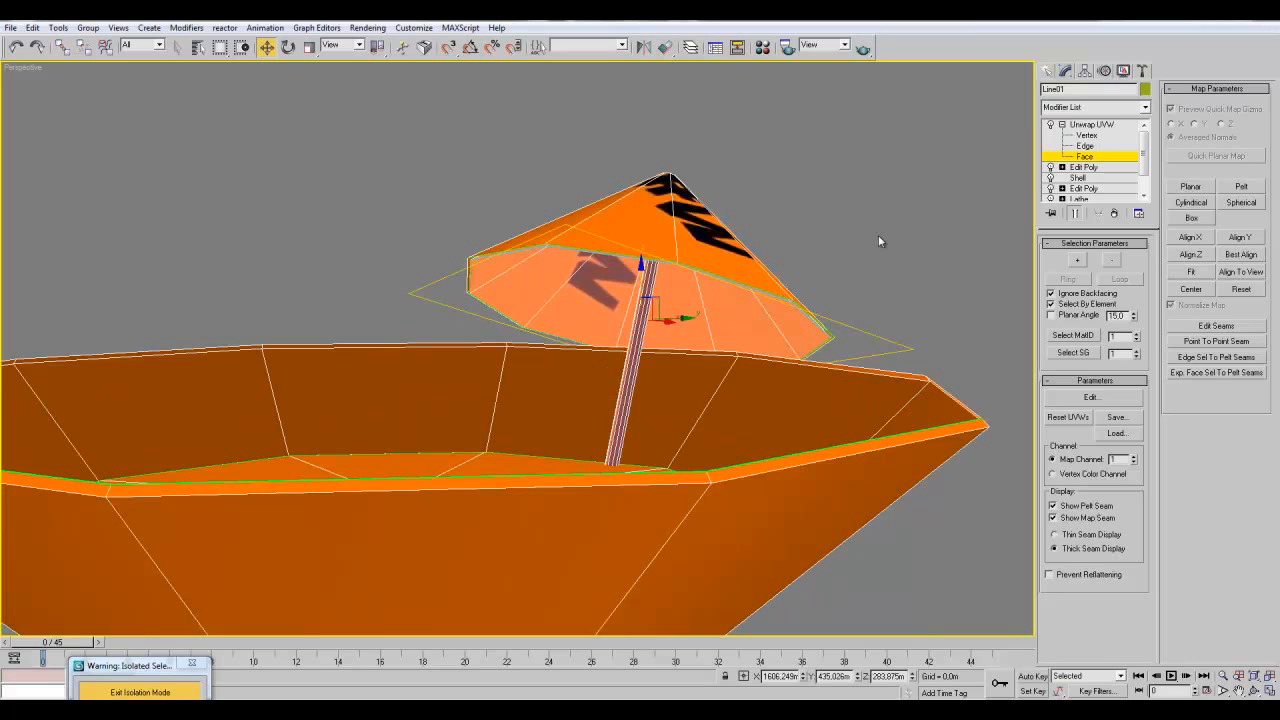
- Re-enter face selection and turn off Select By Element and Ignore Backfacing for selecting the umbrella stick
left_click(1094, 160)
scroll(869, 346, "up", 6)
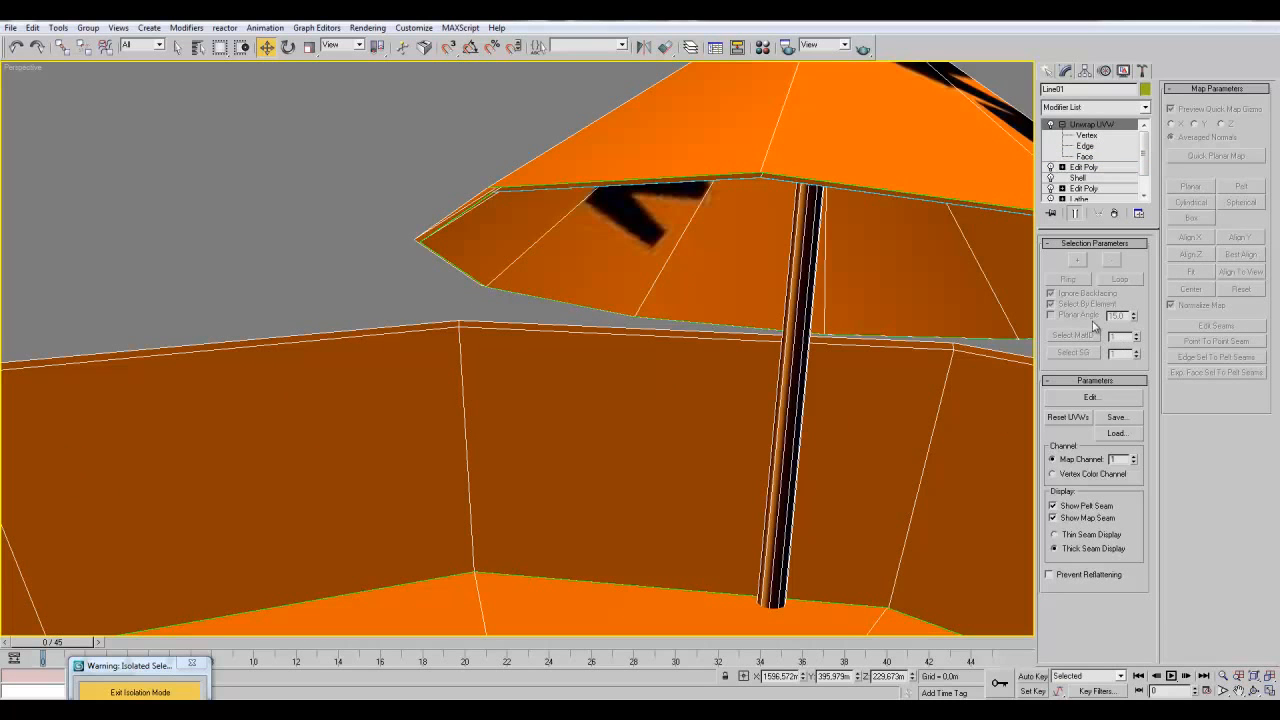
left_click(1095, 160)
left_click(1058, 304)
middle_click_drag(745, 345, 668, 226, "alt")
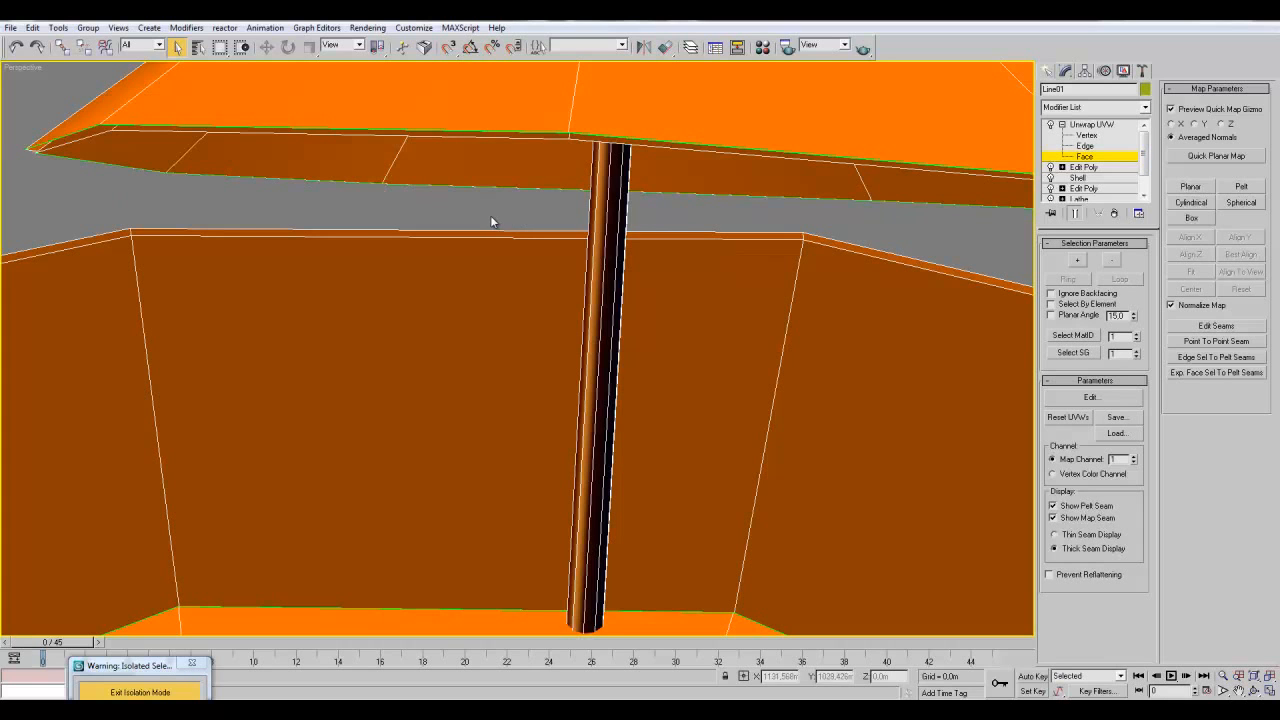
- Select the umbrella stick's faces and apply a cylindrical map with the gizmo fitted to them
left_click_drag(544, 221, 677, 223)
middle_click_drag(679, 225, 760, 222, "alt")
left_click(1191, 203)
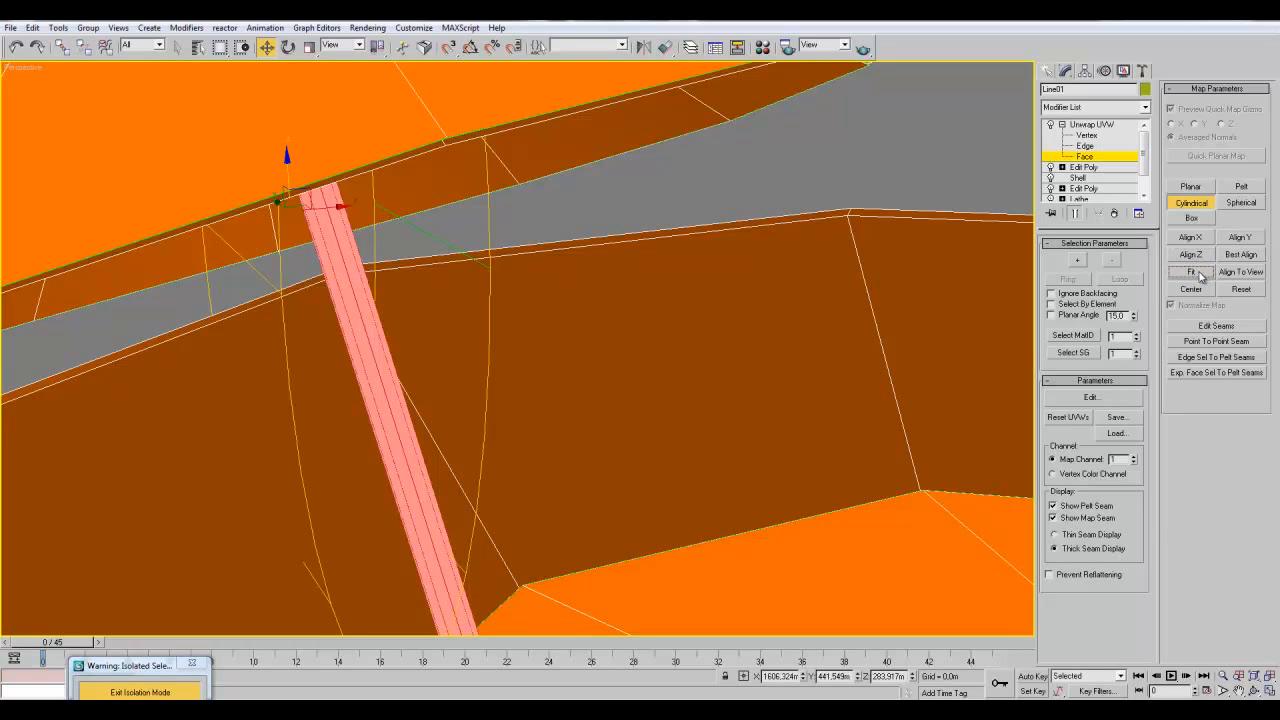
left_click(1192, 209)
scroll(706, 310, "down", 5)
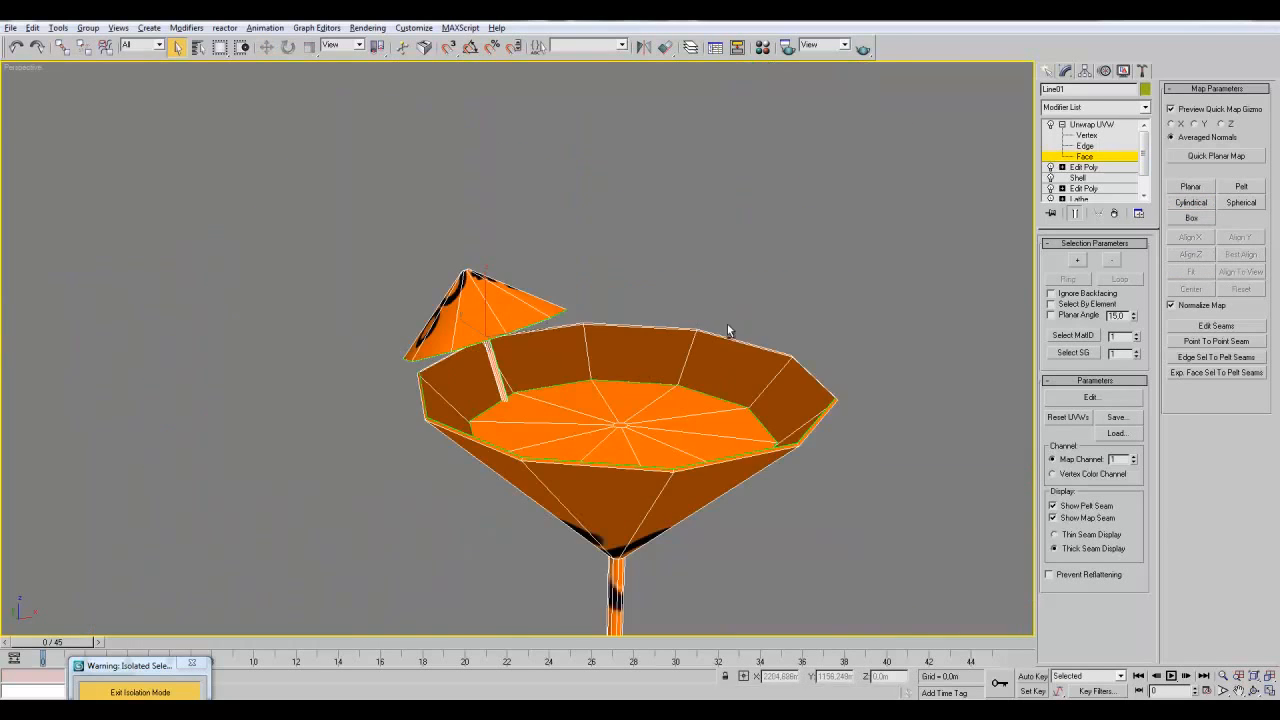
middle_click_drag(729, 326, 640, 318, "alt")
left_click(1091, 157)
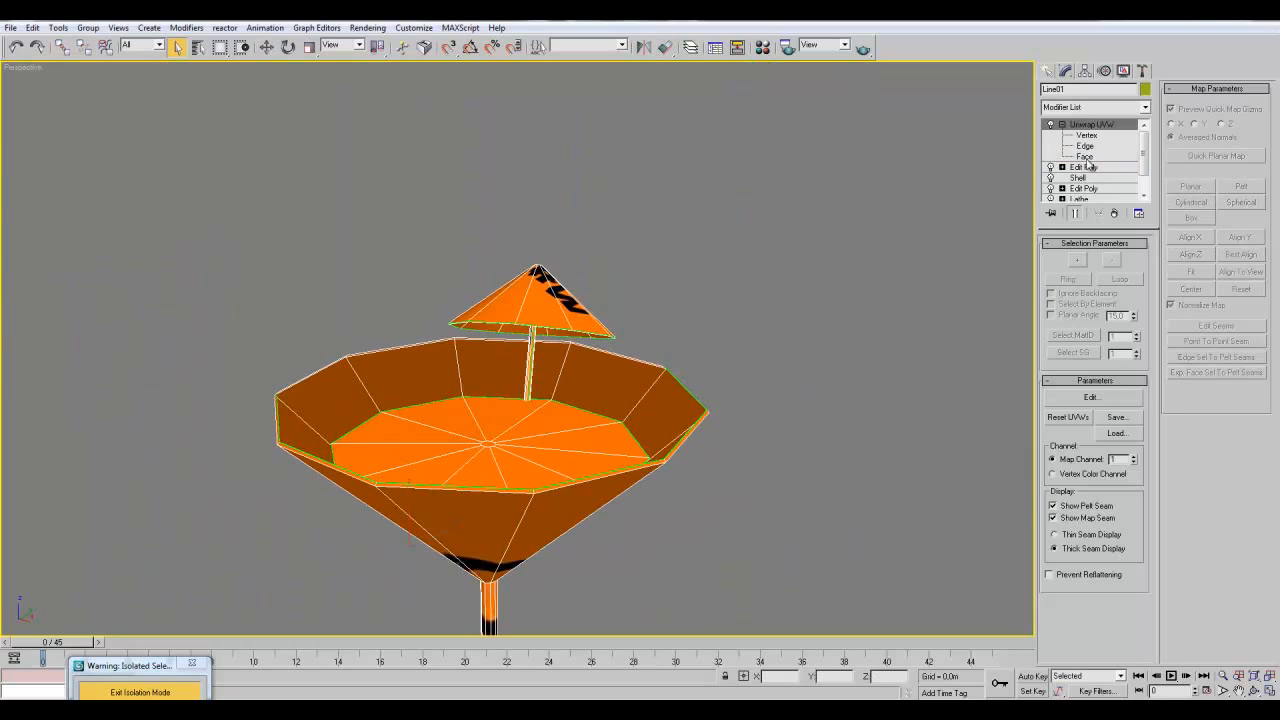
- With Select By Element on, planar-map the drink surface inside the glass using Best Align and Fit
left_click(1087, 158)
left_click(1081, 306)
middle_click_drag(830, 194, 765, 245, "alt")
left_click(542, 413)
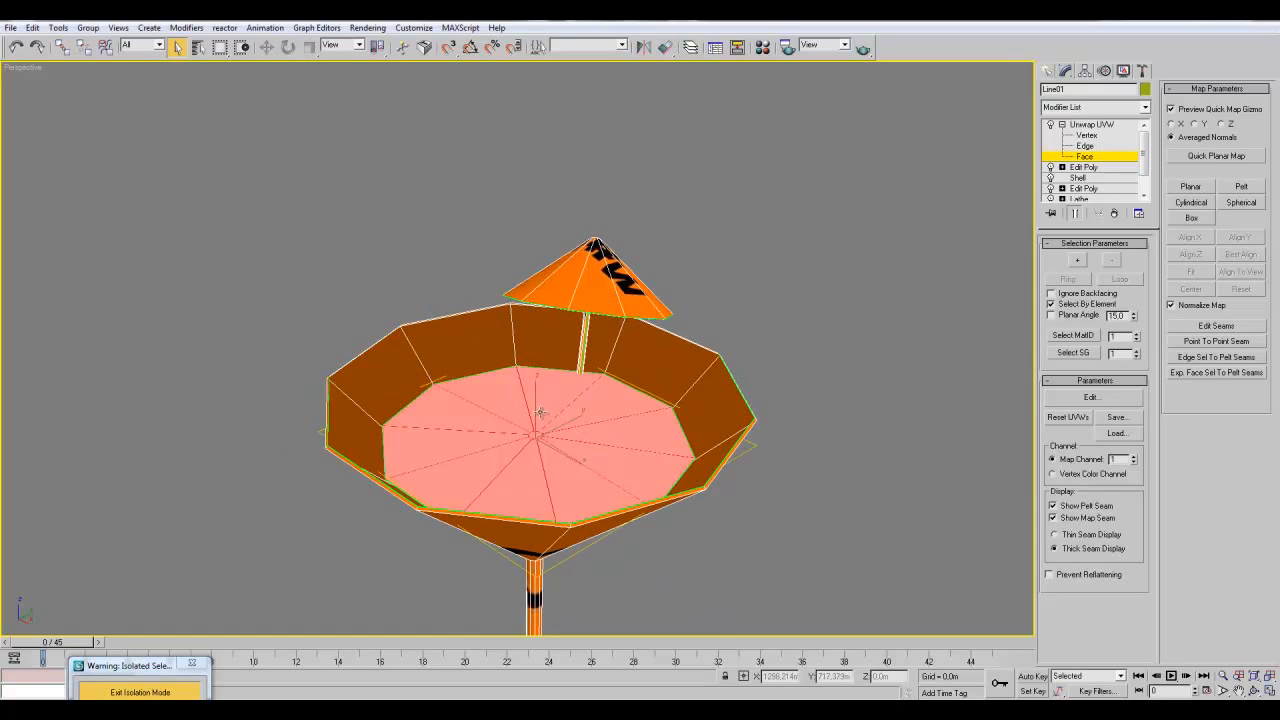
left_click(1178, 190)
left_click(1237, 255)
left_click(1207, 271)
left_click(1190, 187)
- Select the glass foot by material ID 15 and planar-map it using Best Align and Fit
middle_click_drag(880, 325, 756, 346, "alt")
middle_click_drag(667, 413, 824, 390, "alt")
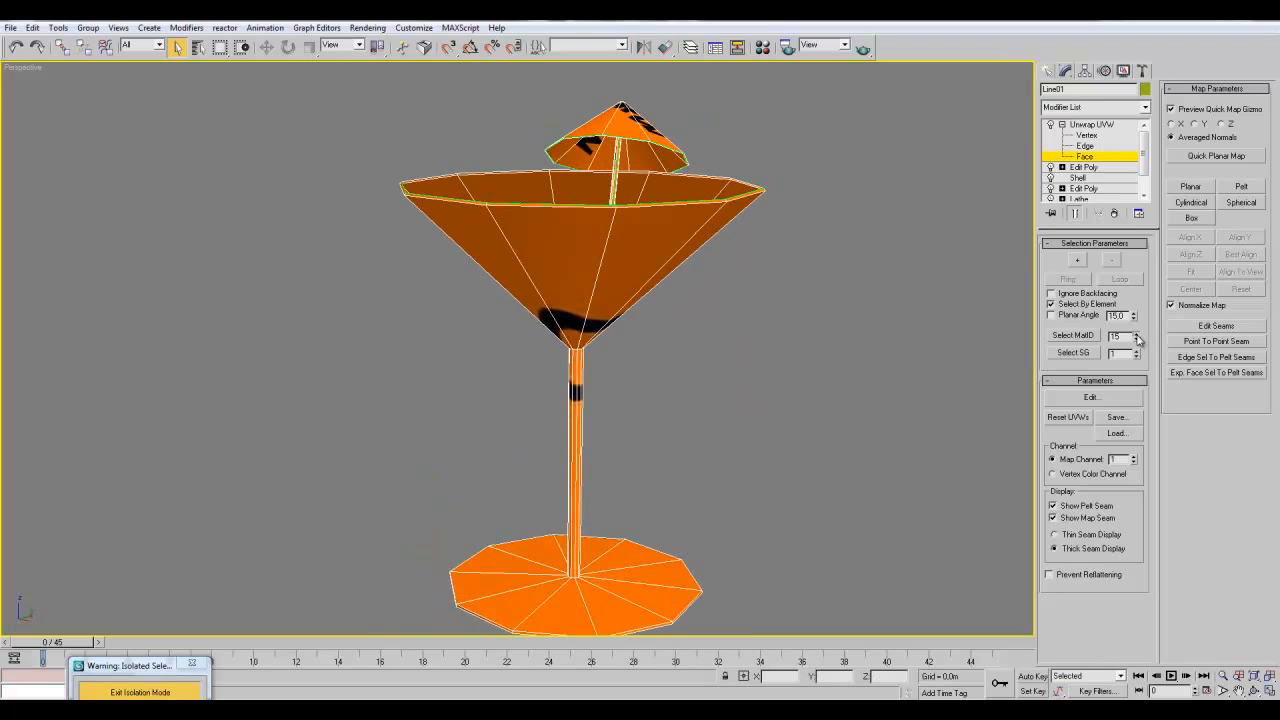
left_click(1072, 338)
middle_click_drag(875, 415, 839, 290)
scroll(839, 290, "up", 3)
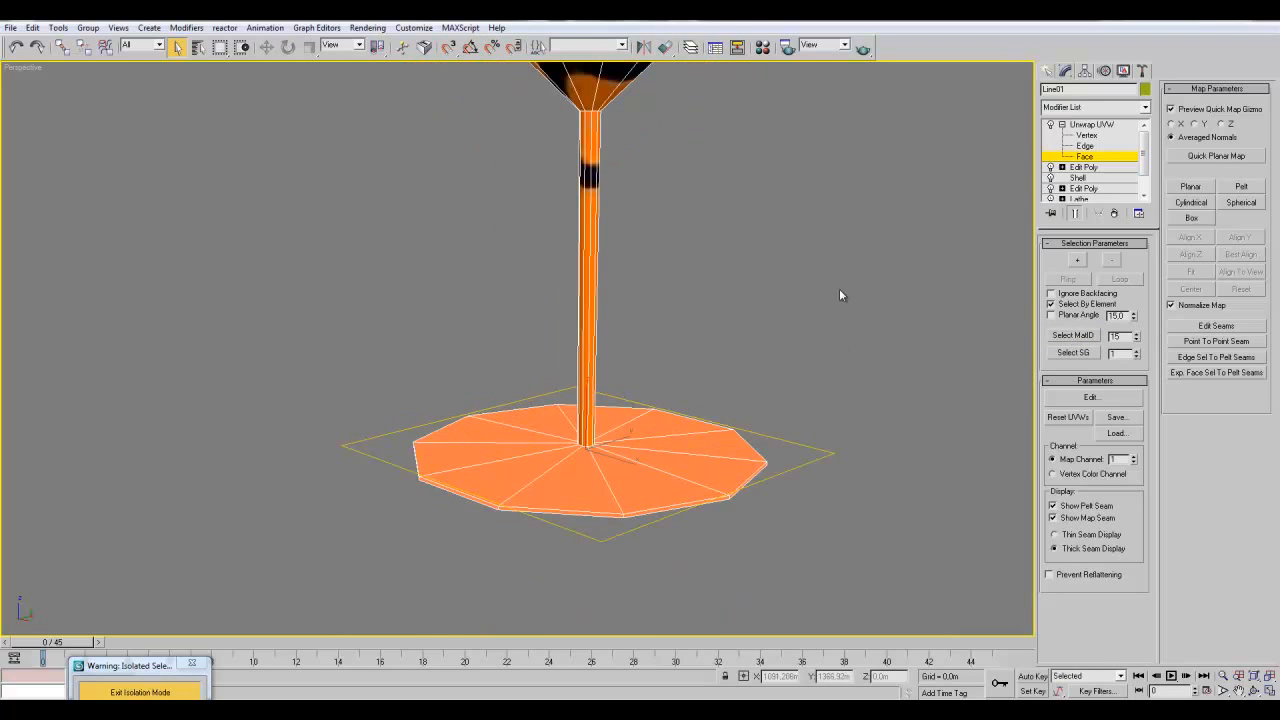
left_click(1204, 190)
left_click(1240, 255)
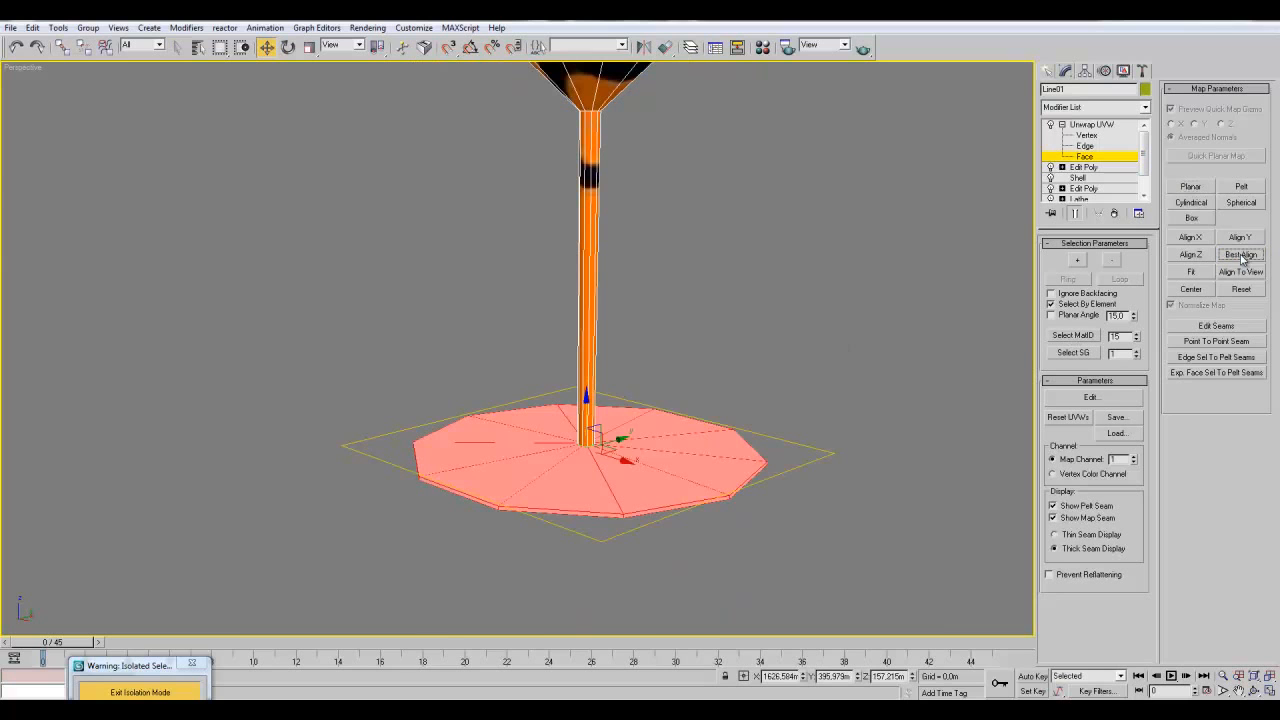
left_click(1195, 272)
middle_click_drag(1005, 320, 897, 168, "alt")
left_click(1095, 157)
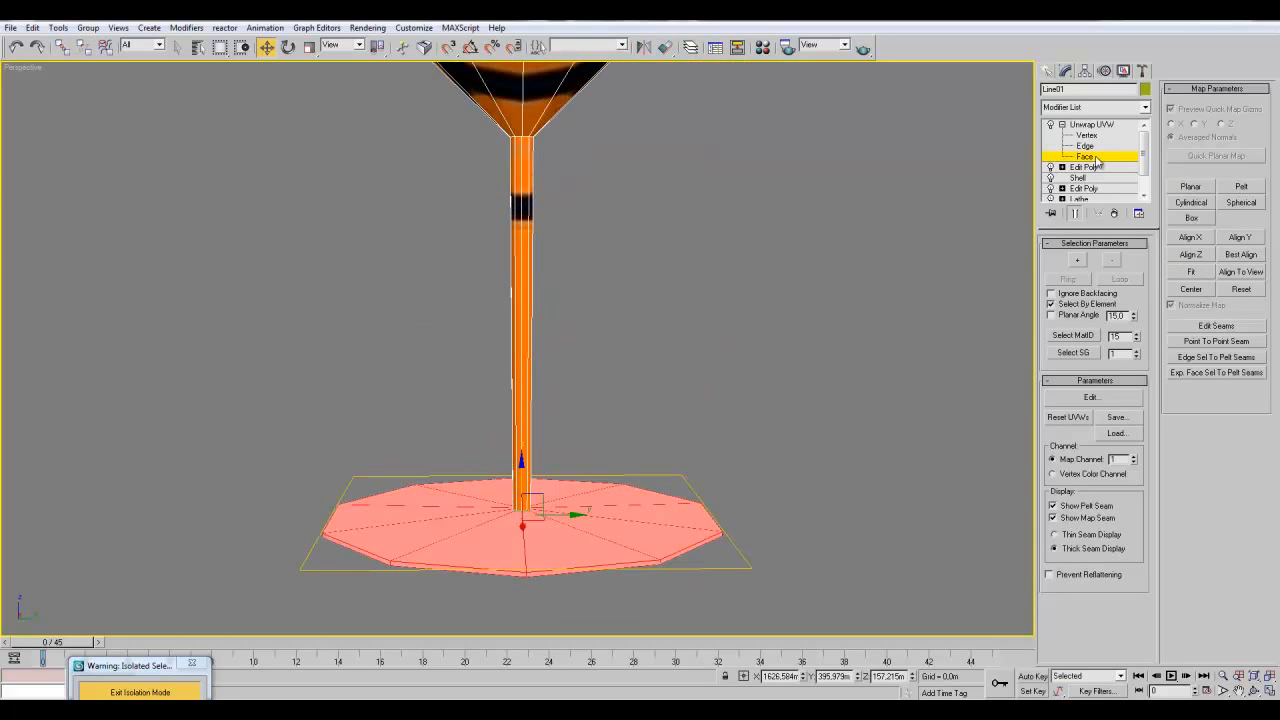
left_click(1097, 160)
middle_click_drag(717, 257, 719, 271)
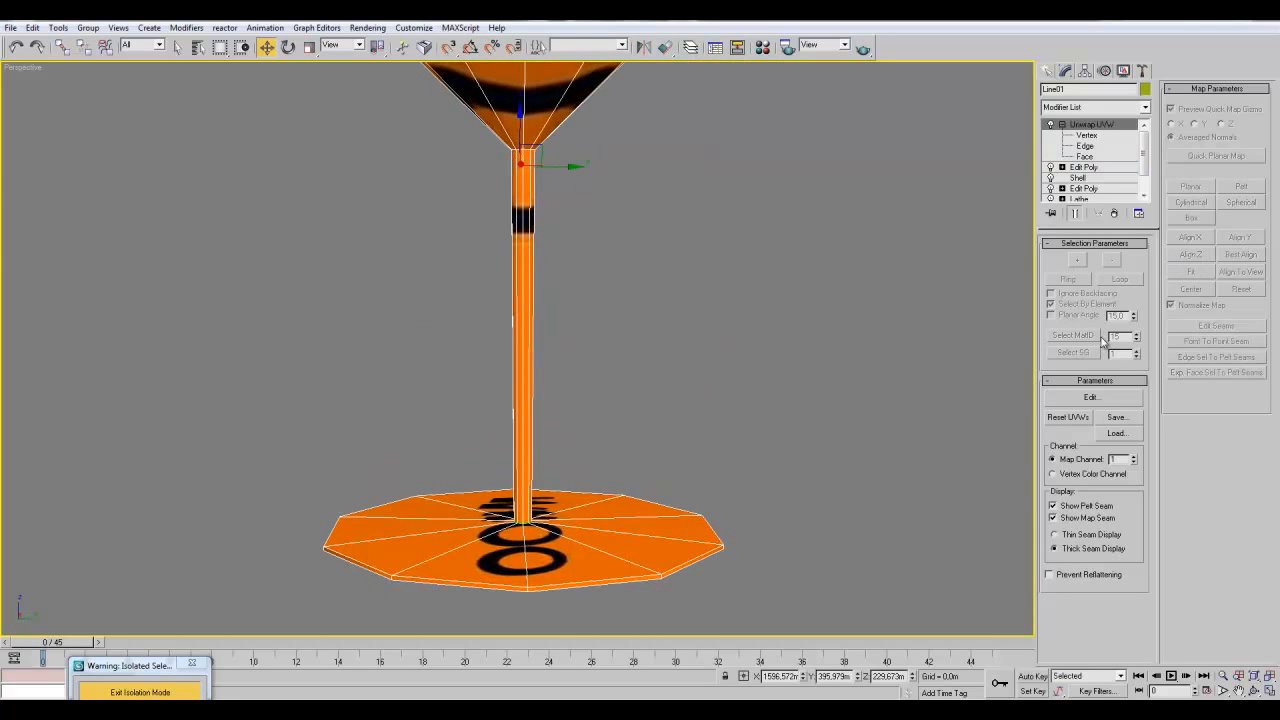
- Select the glass stem by material ID 16 and apply a cylindrical map to it
left_click(1088, 157)
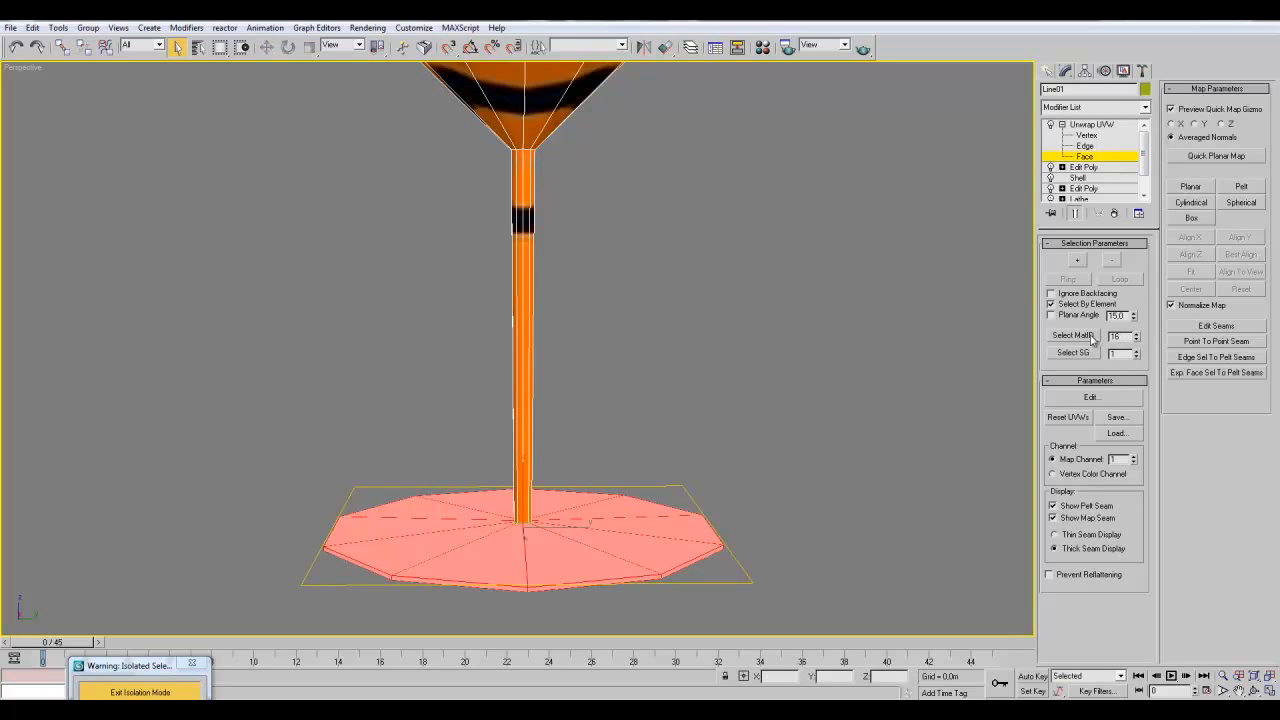
left_click(1091, 337)
left_click(1192, 202)
middle_click_drag(806, 310, 740, 391)
- Select the glass bowl by material ID 17 and planar-map it using Best Align and Fit
left_click(1137, 334)
left_click(1087, 341)
left_click(1191, 189)
left_click(1243, 254)
left_click(1192, 273)
middle_click_drag(774, 300, 760, 330)
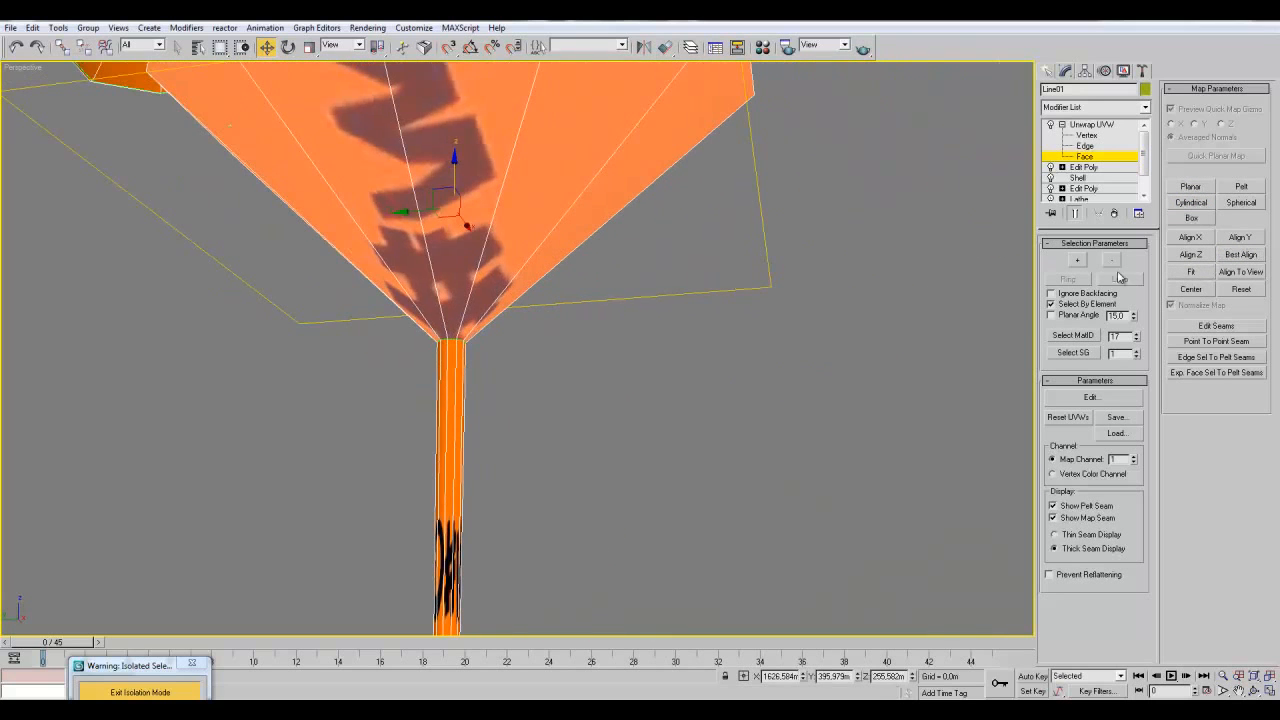
- Switch the bowl's mapping to cylindrical, using Best Align and fitting the gizmo
left_click(1191, 202)
middle_click_drag(700, 300, 671, 330, "alt")
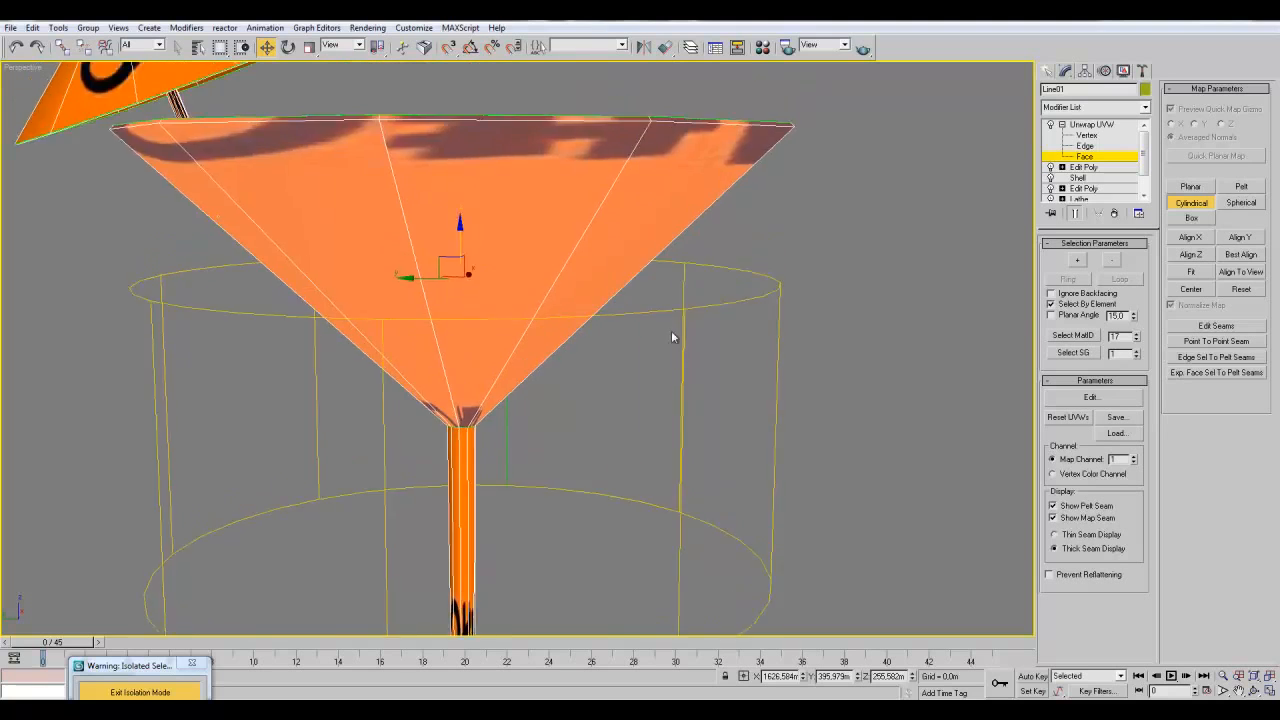
scroll(671, 330, "down", 3)
left_click(1241, 256)
left_click(1194, 273)
mouse_move(899, 296)
middle_mouse_down("alt")
mouse_move(140, 309)
mouse_move(172, 374)
middle_mouse_up("alt")
left_click(1191, 202)
- Leave the glass's Unwrap UVW face selection, deselect the glass and exit isolation mode
left_click(805, 307)
middle_click_drag(821, 345, 866, 368, "alt")
scroll(805, 393, "up", 3)
scroll(866, 368, "down", 4)
left_click(1083, 126)
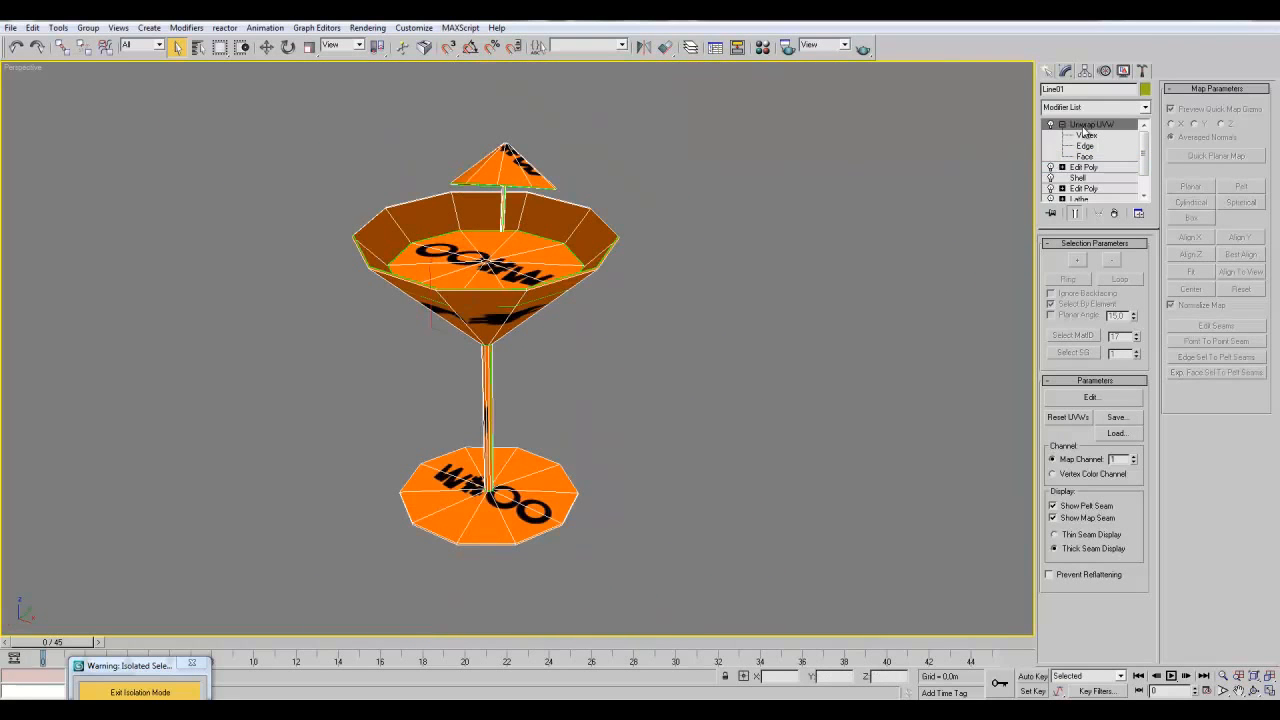
left_click(1062, 124)
left_click(700, 318)
mouse_move(700, 318)
middle_mouse_down("alt")
mouse_move(791, 277)
mouse_move(677, 291)
mouse_move(495, 284)
mouse_move(609, 280)
mouse_move(680, 314)
middle_mouse_up("alt")
scroll(490, 283, "up", 4)
scroll(537, 387, "down", 5)
left_click(153, 692)
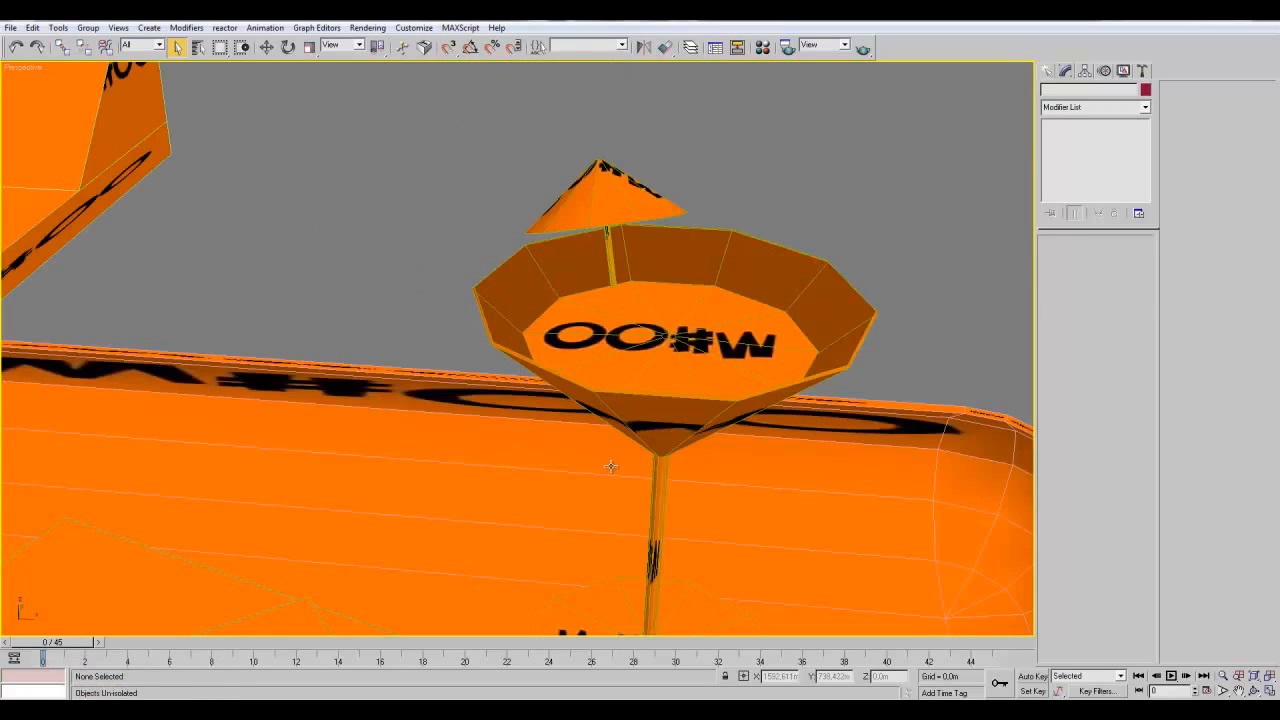
- Examine the test texture across the whole couch scene, checking the long seat cushion and the armrest
scroll(692, 451, "down", 8)
scroll(598, 461, "up", 5)
middle_click_drag(598, 461, 688, 456)
scroll(688, 456, "up", 5)
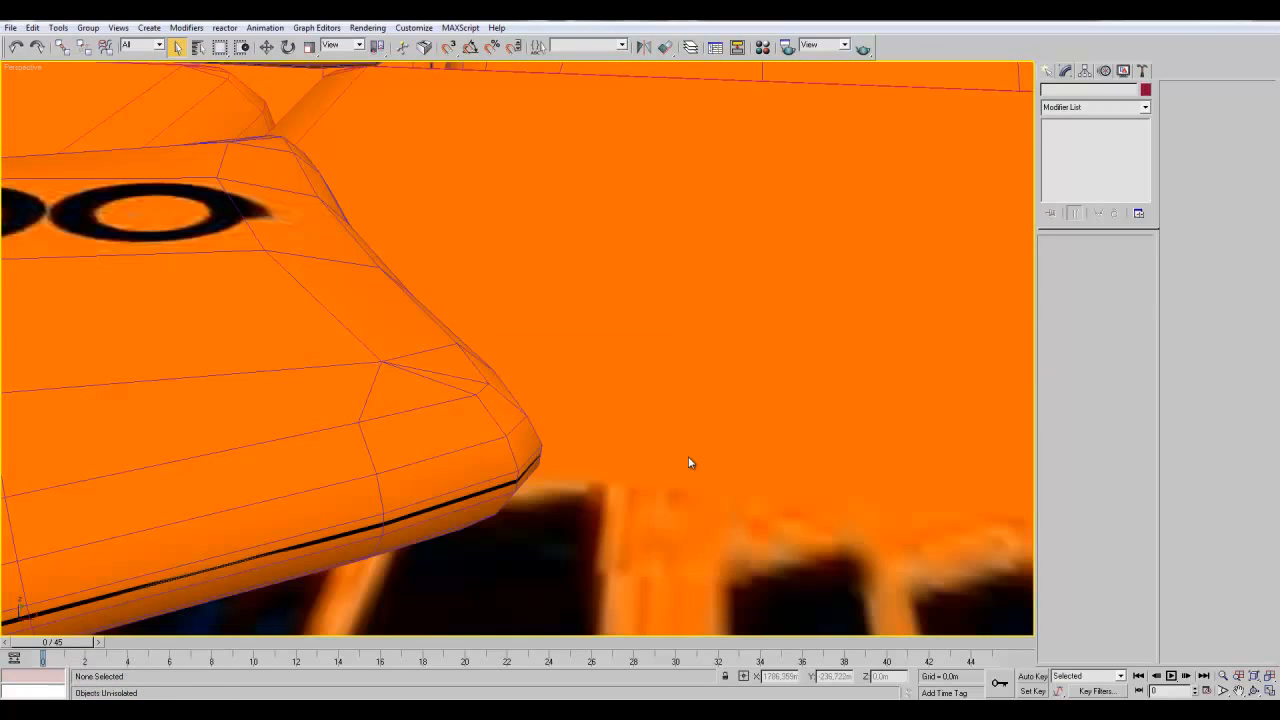
left_click(1256, 677)
scroll(804, 543, "up", 3)
middle_click_drag(858, 543, 697, 554)
scroll(840, 543, "up", 3)
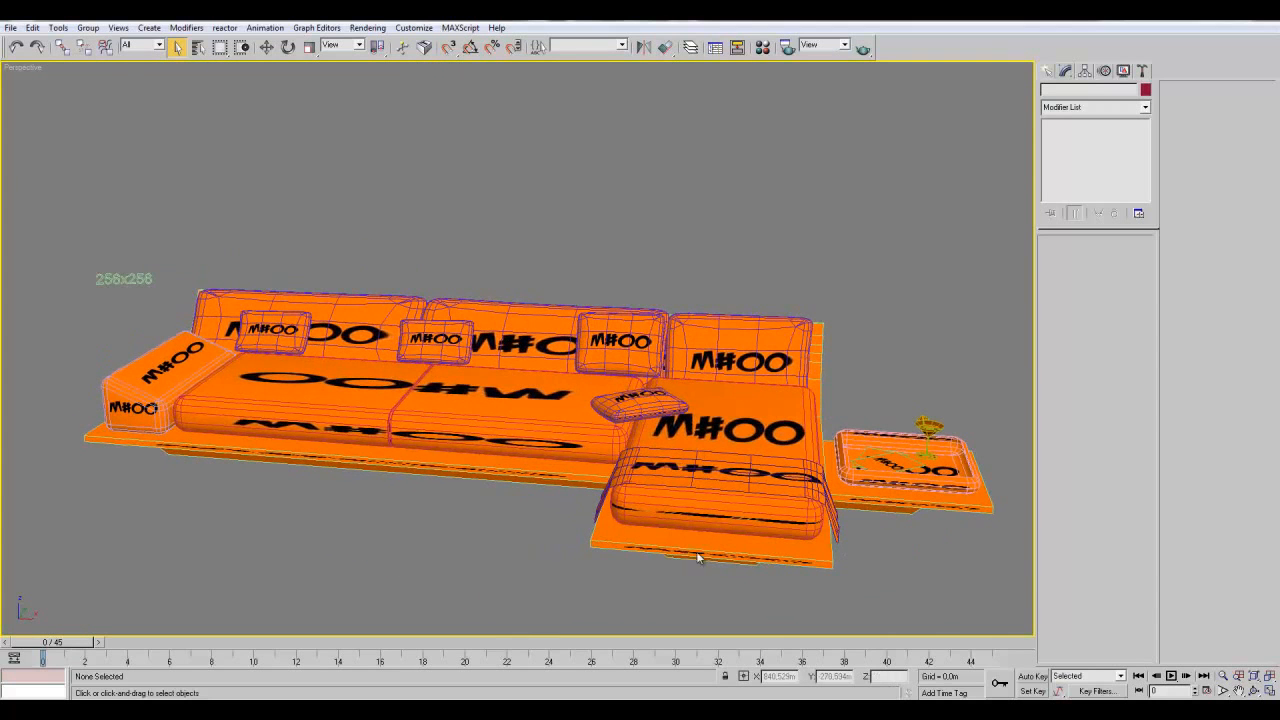
left_click(350, 428)
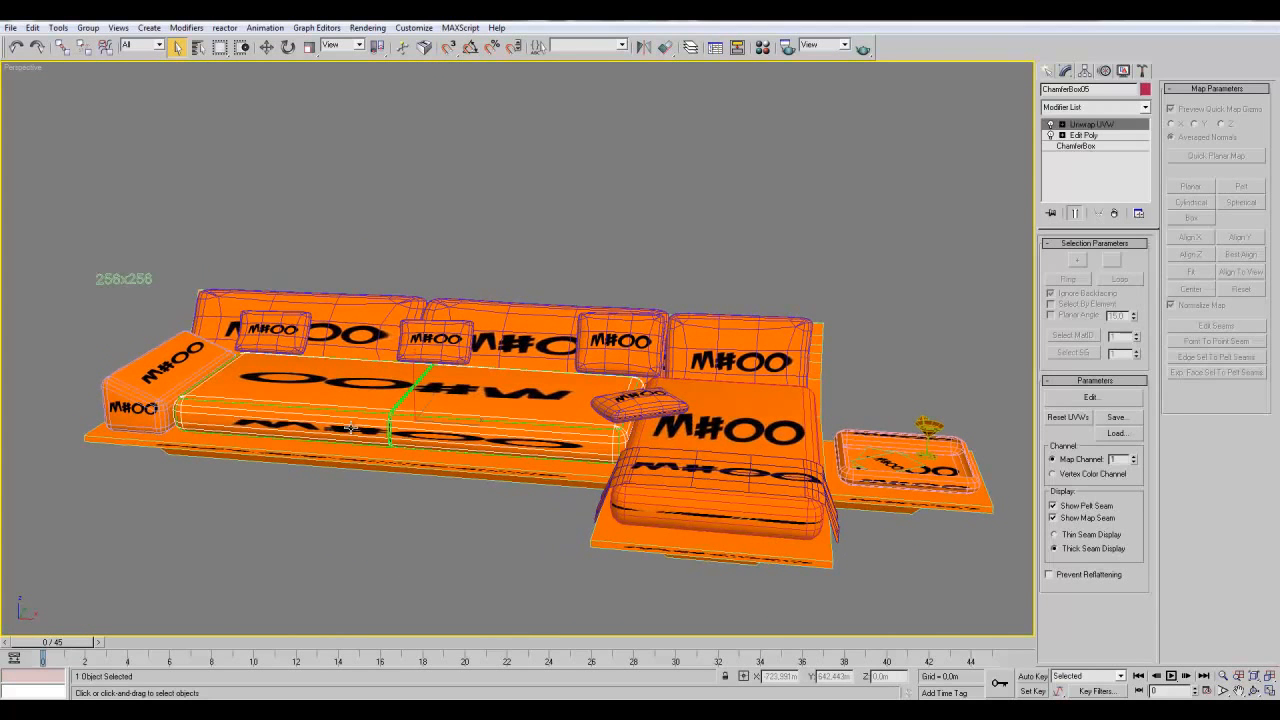
left_click(201, 365)
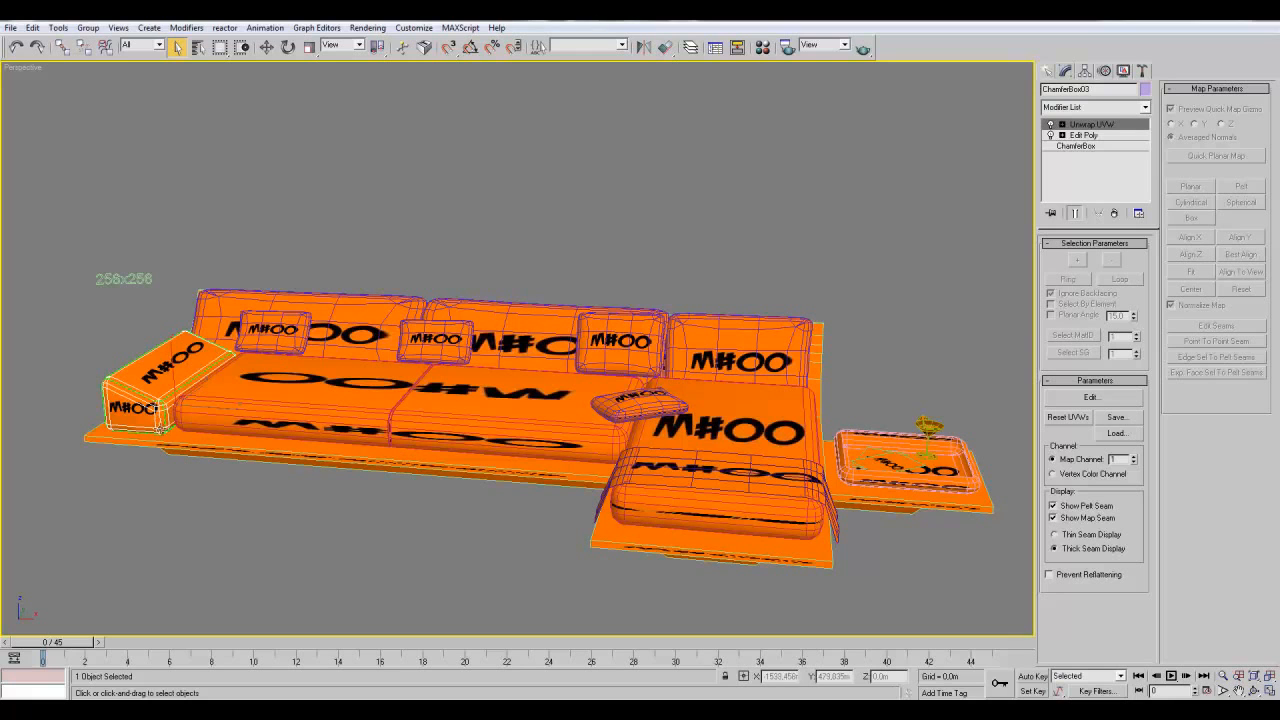
left_click(790, 227)
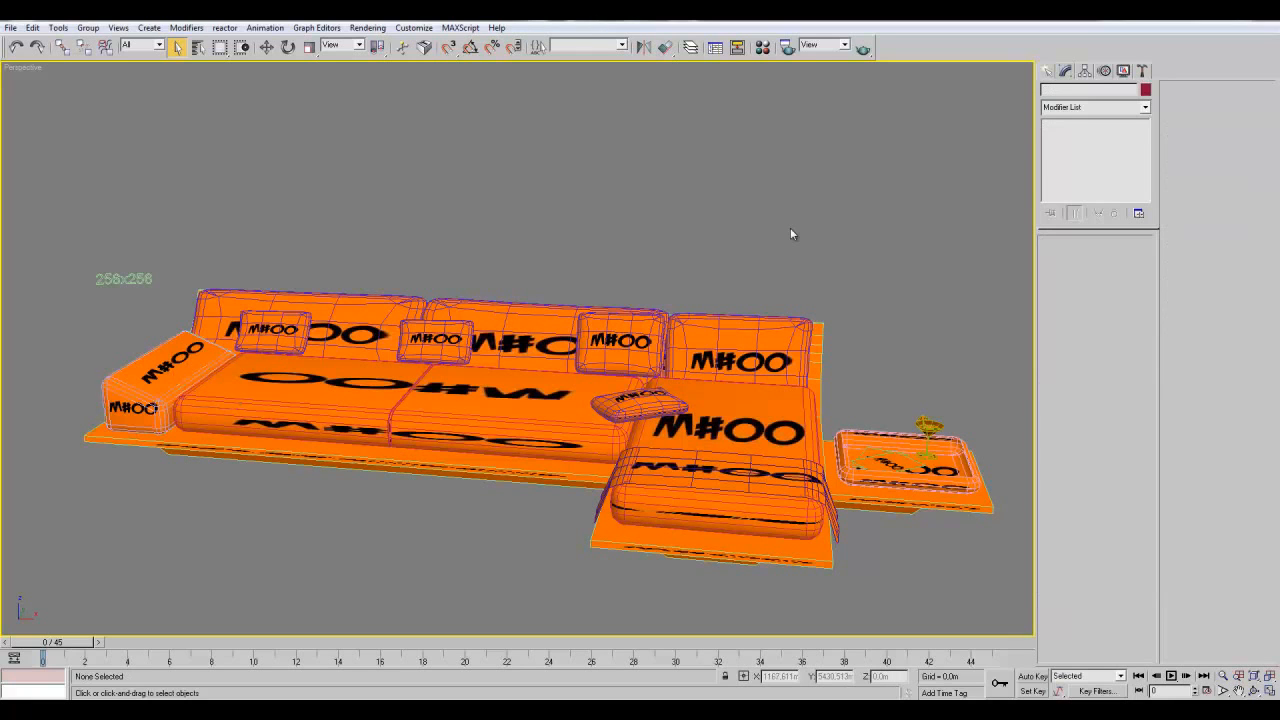
- Open the Material Editor and apply the white "sd" material to the long seat and the first back cushion
key("m")
left_click_drag(190, 152, 565, 418)
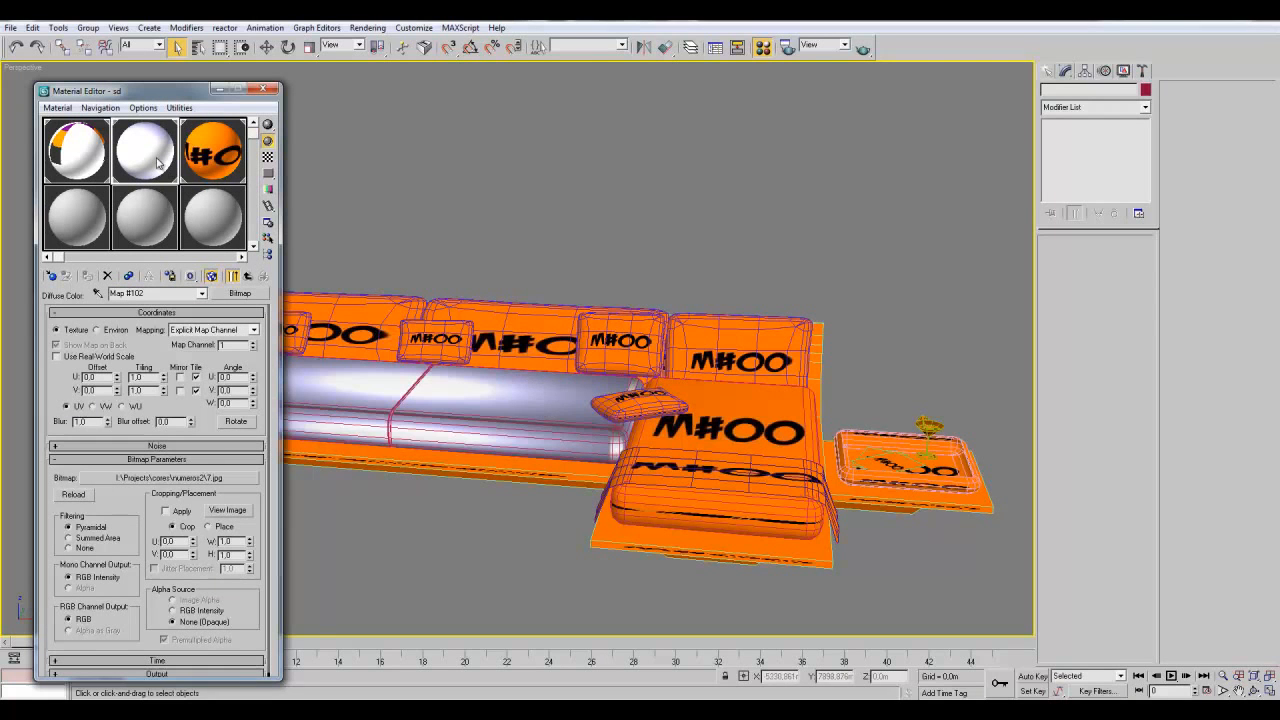
middle_click_drag(395, 172, 545, 175)
left_click_drag(165, 153, 375, 345)
middle_click_drag(480, 206, 542, 211)
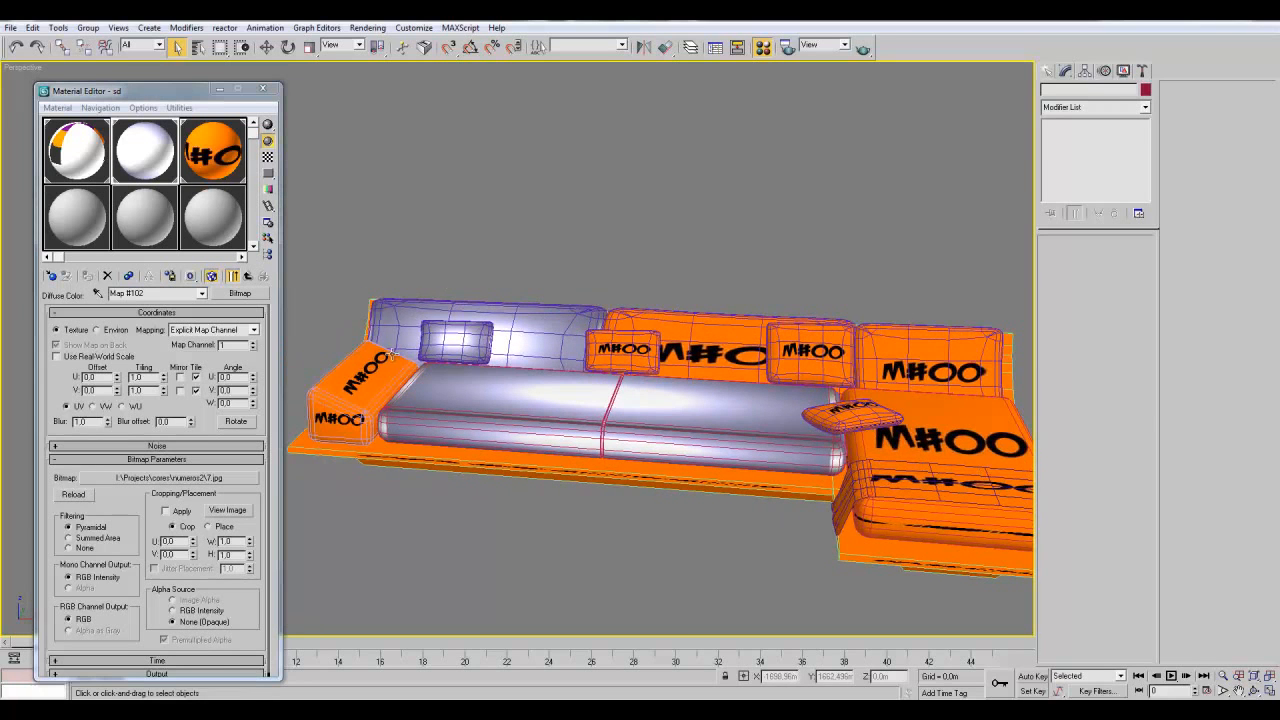
- Assign the "sd" material to the armrest, the couch base and the middle back cushion
left_click(328, 358)
left_click(87, 279)
left_click(392, 456)
left_click(87, 278)
left_click(690, 350)
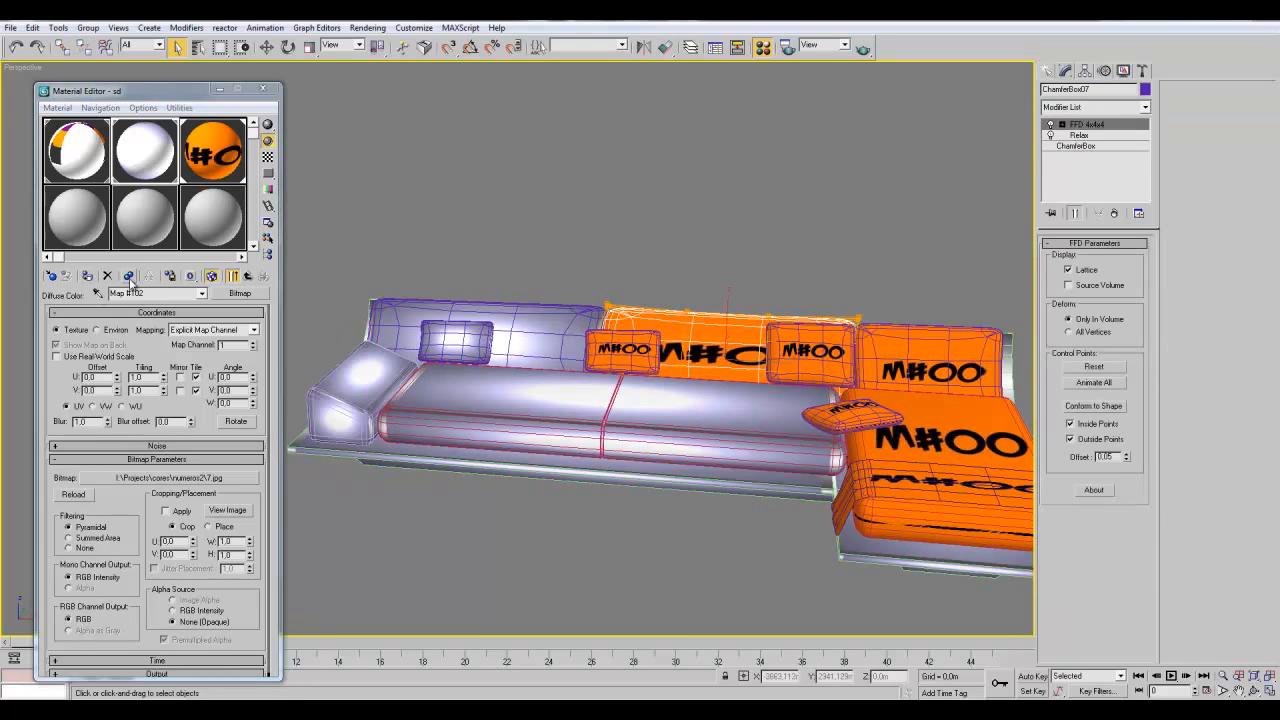
left_click(87, 278)
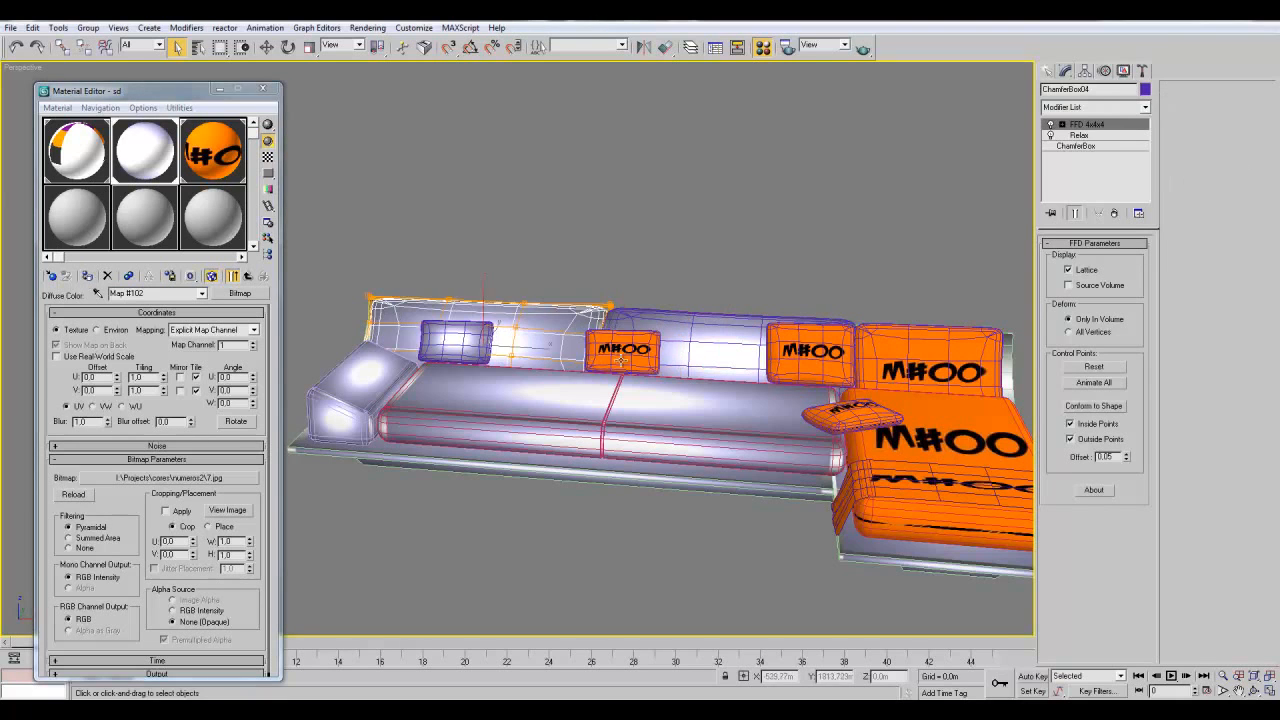
- Assign the "sd" material to the two remaining upright pillows and the chaise's back cushion
left_click(625, 349)
left_click(87, 279)
left_click(810, 350)
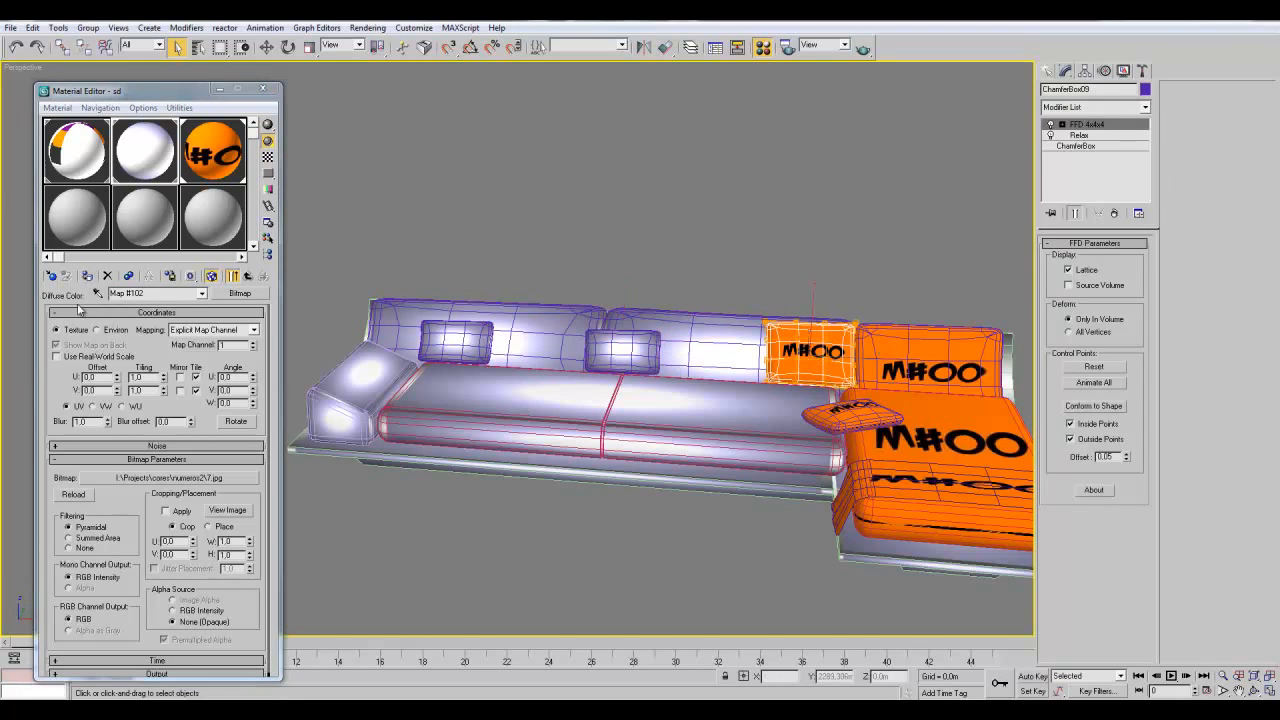
left_click(87, 277)
left_click(930, 345)
left_click(87, 277)
- Assign the "sd" material to the loose pillow, the chaise seat cushion and the throw draped over it
middle_click_drag(680, 368, 560, 372)
left_click(648, 391)
left_click(88, 278)
left_click(702, 417)
left_click(87, 277)
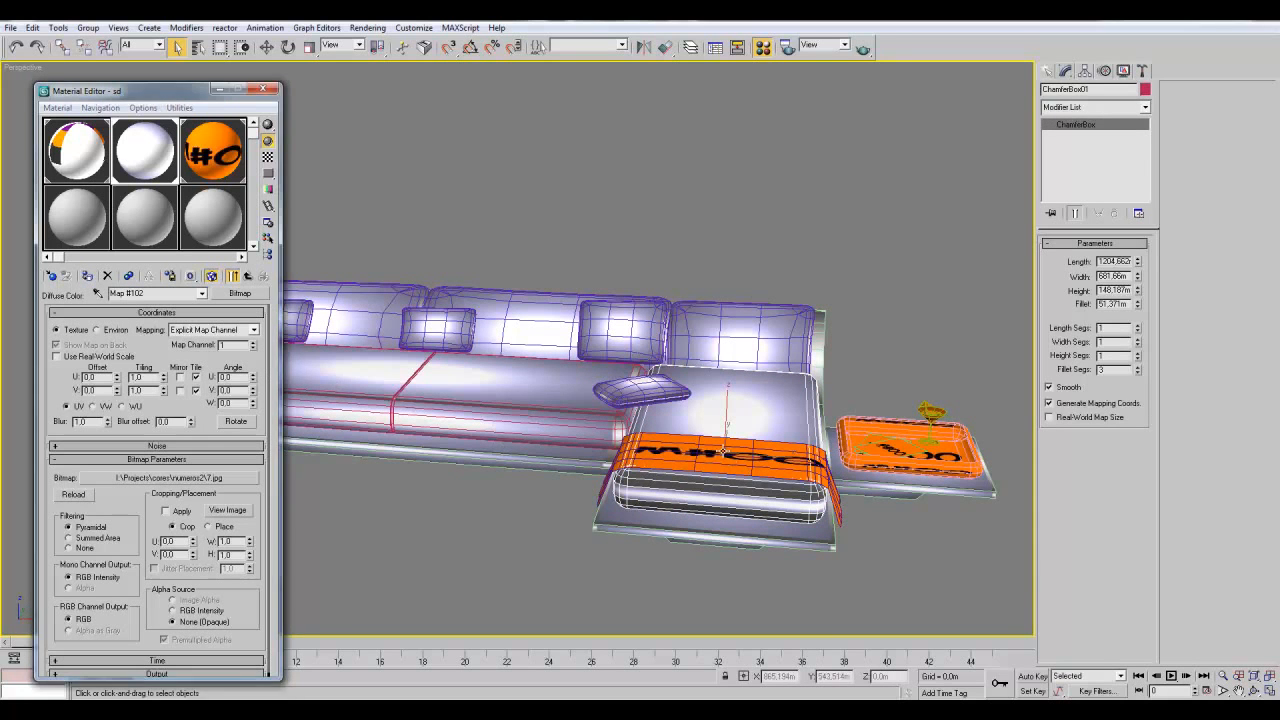
left_click(724, 449)
left_click(87, 279)
- Select the tray on the side table and assign the "sd" material to it
middle_click_drag(779, 501, 518, 479)
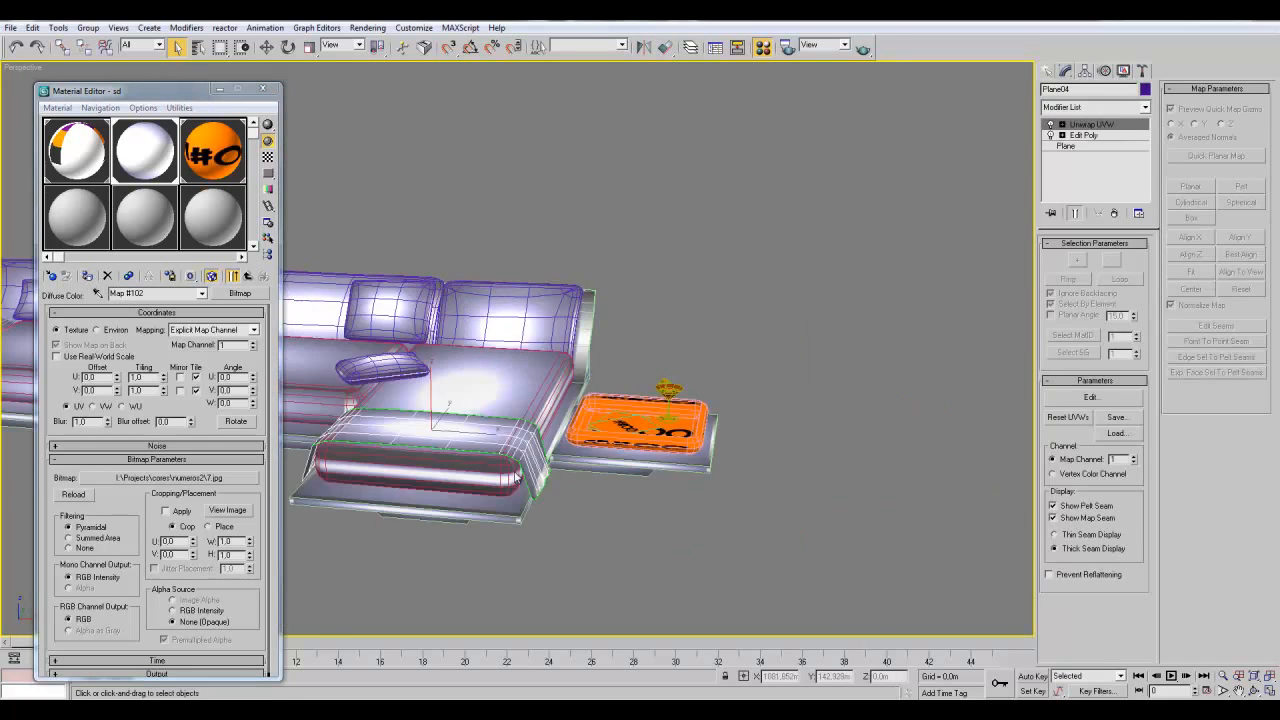
scroll(664, 517, "up", 3)
left_click(695, 489)
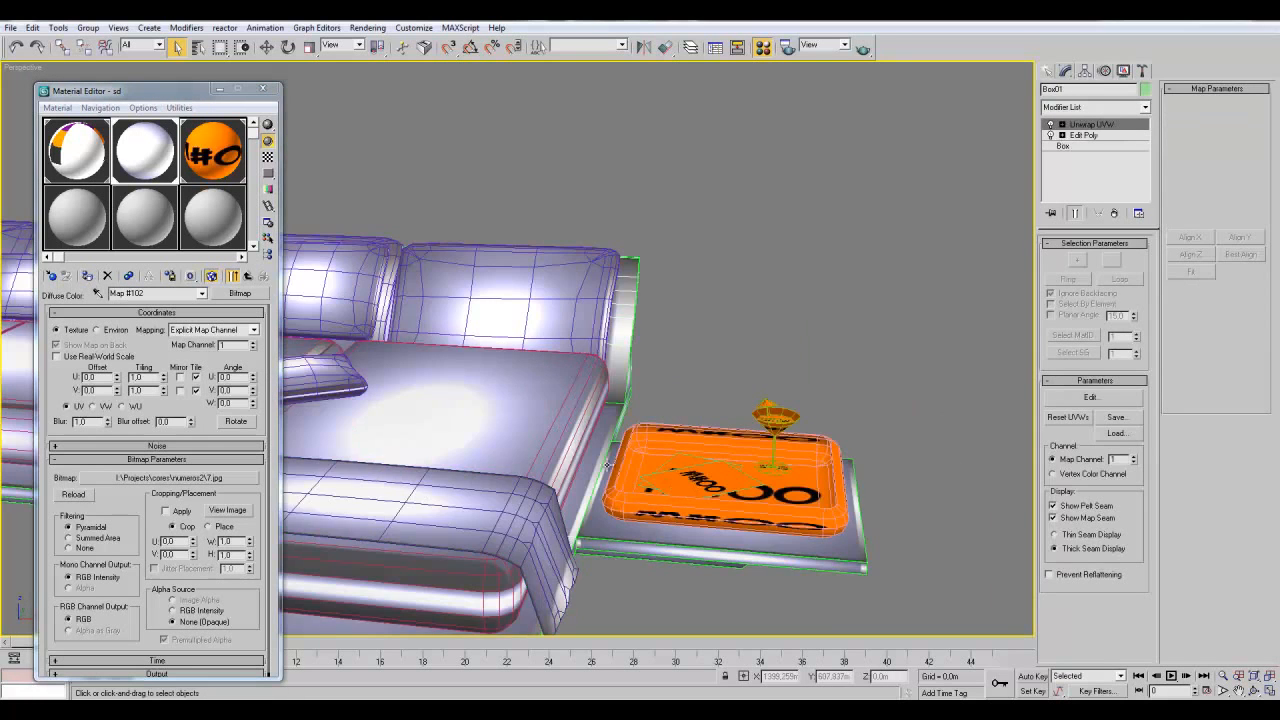
left_click(815, 521)
left_click(815, 521)
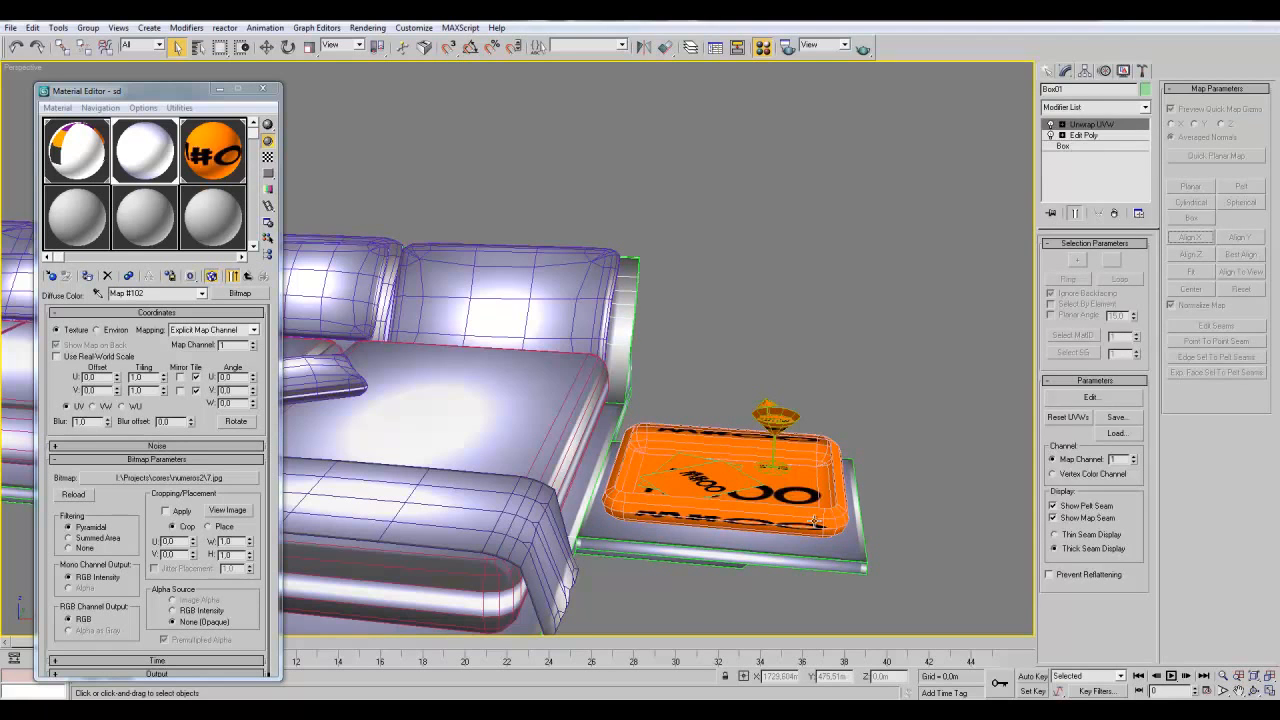
double_click(725, 525)
left_click(88, 277)
left_click(817, 362)
- Select all the scene's objects and assign the "sd" material to them together
scroll(741, 306, "down", 8)
left_click_drag(349, 400, 333, 426)
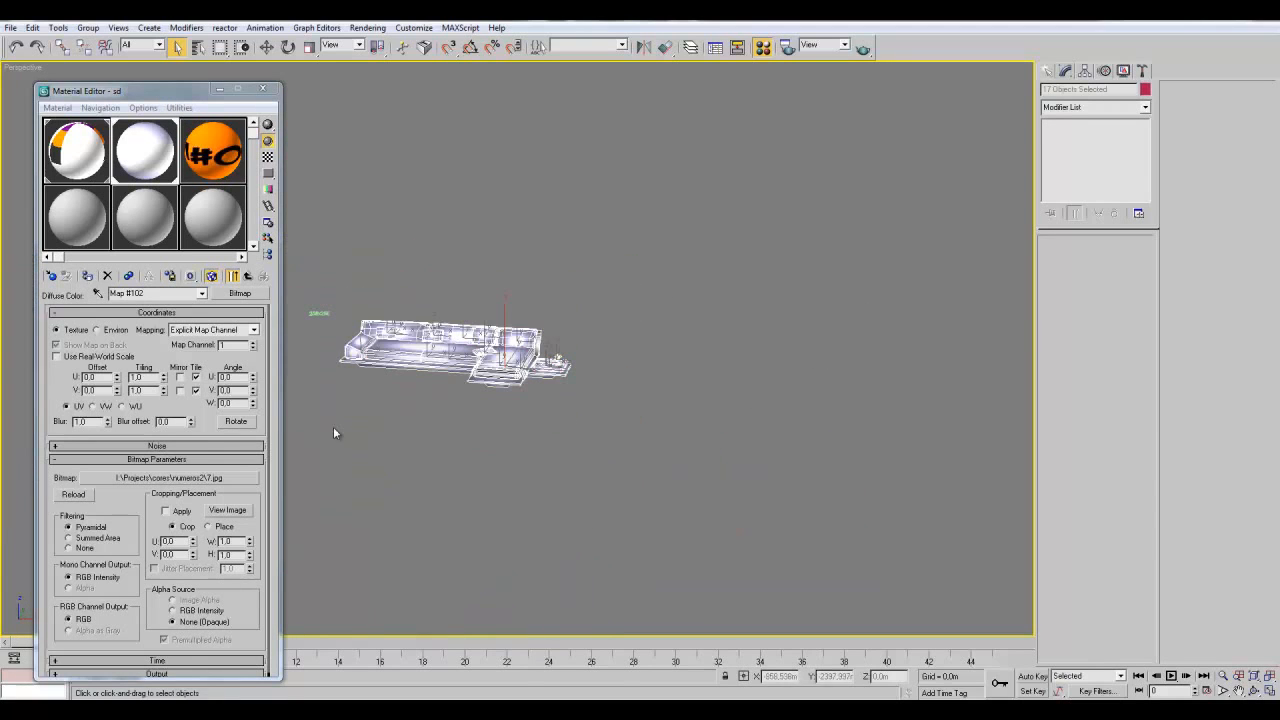
left_click(89, 277)
left_click(493, 461)
- Examine the white-shaded couch from the side and from low angles, checking its cushions and base
scroll(799, 486, "up", 6)
middle_click_drag(796, 462, 667, 491, "alt")
scroll(704, 490, "up", 4)
scroll(667, 491, "up", 3)
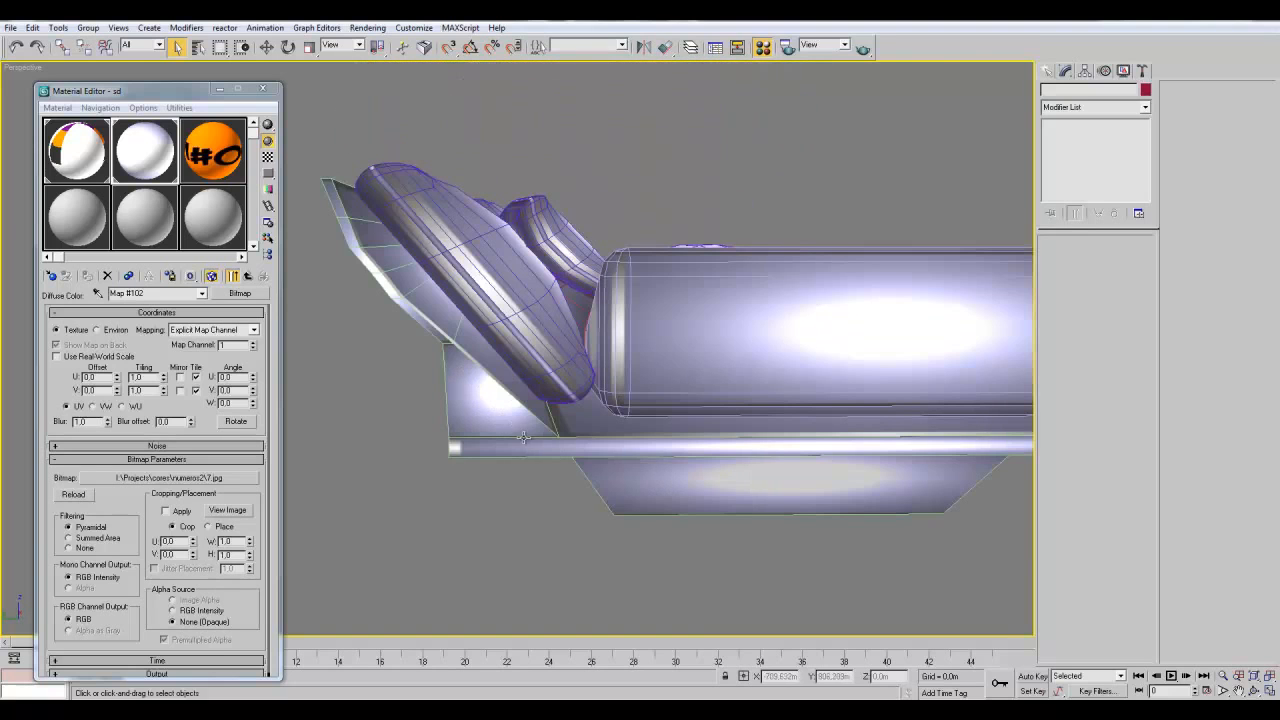
middle_click_drag(674, 484, 615, 471, "alt")
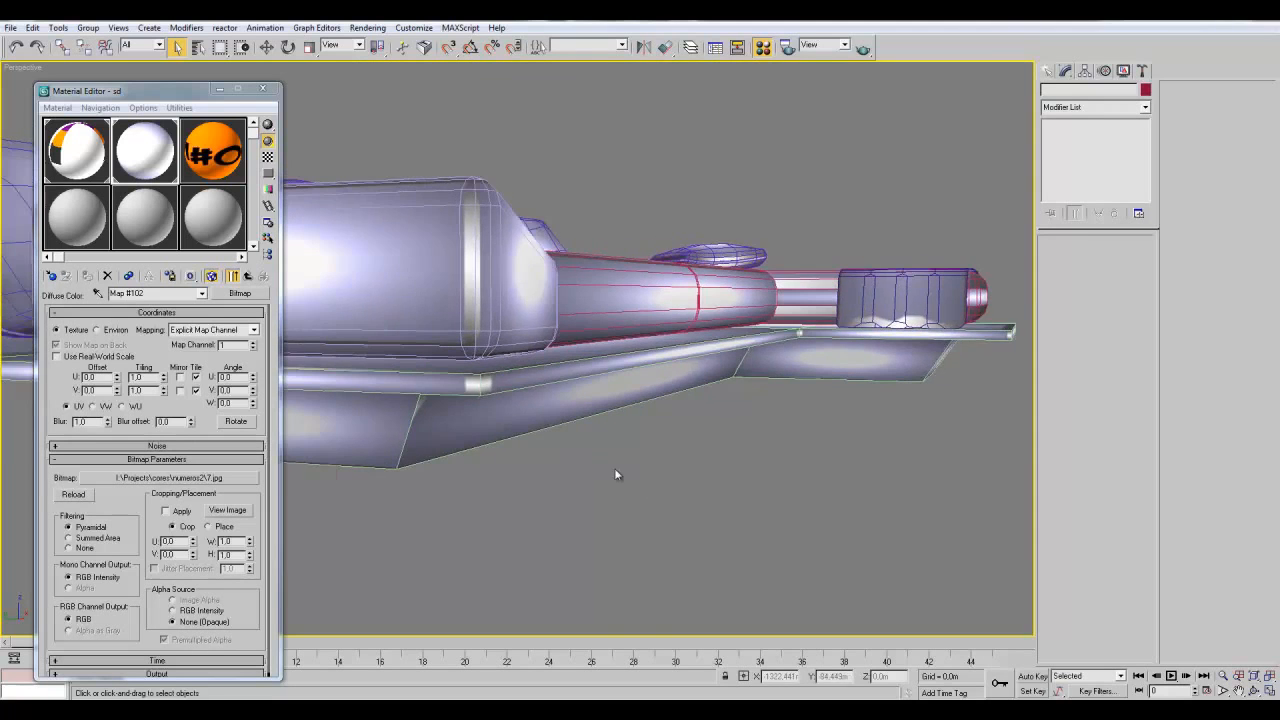
middle_click_drag(519, 392, 537, 368, "alt")
left_click(605, 357)
- Assign the orange test-texture material "03 - Default" to all the couch scene's objects
left_click(222, 172)
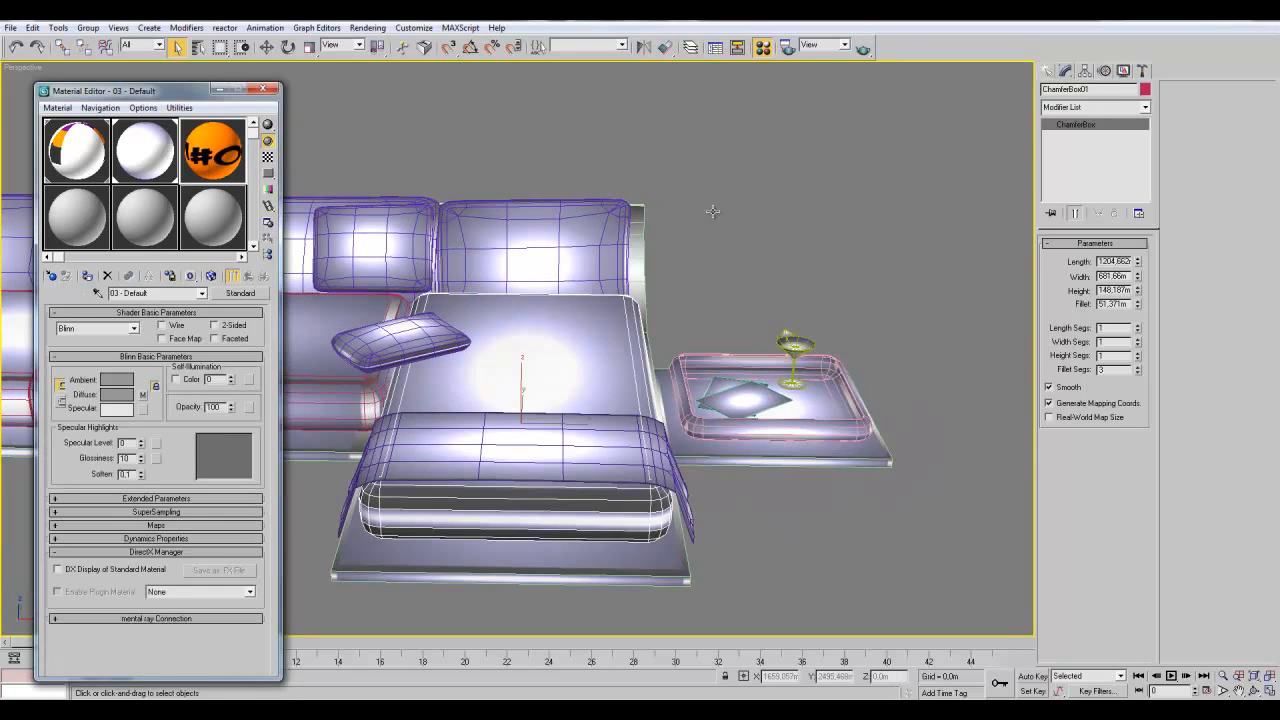
scroll(684, 258, "down", 6)
left_click_drag(766, 236, 300, 447)
left_click_drag(694, 237, 308, 467)
left_click(87, 276)
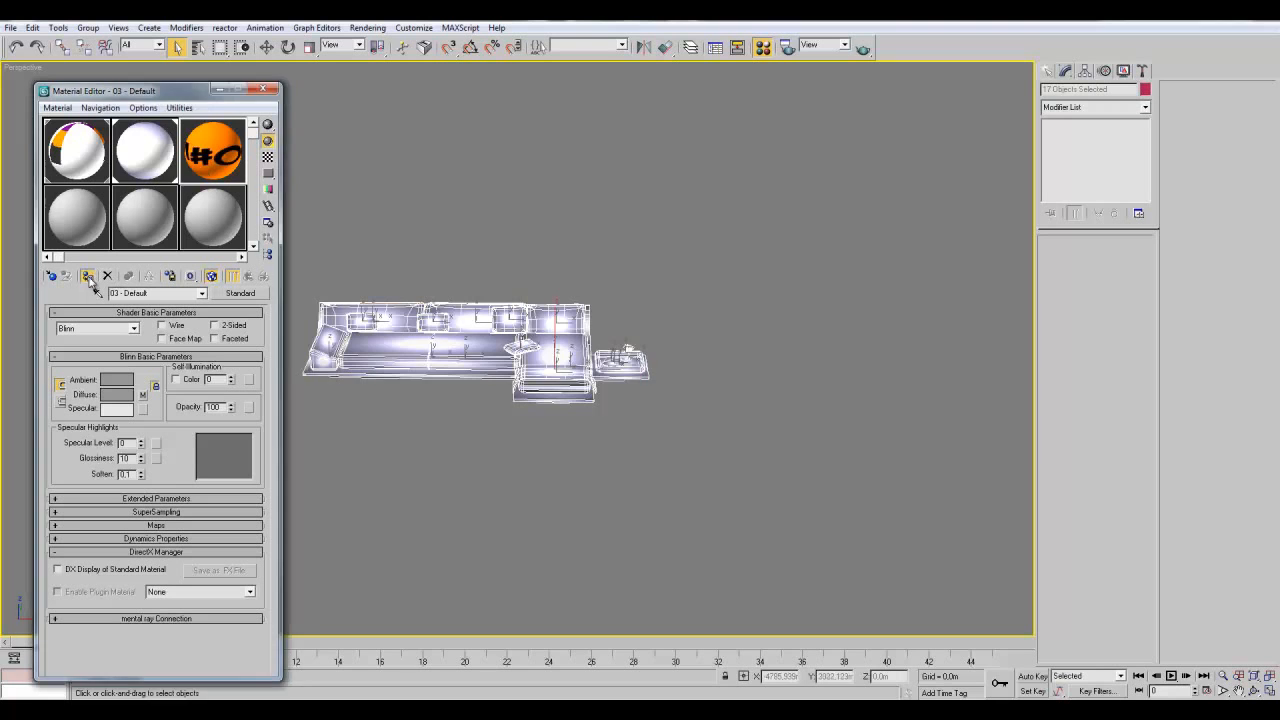
scroll(560, 360, "up", 4)
- Isolate the chaise's seat cushion, view its corner up close and minimize the Material Editor
left_click(590, 347)
key("alt+q")
middle_click_drag(590, 350, 755, 409, "alt")
left_click(219, 90)
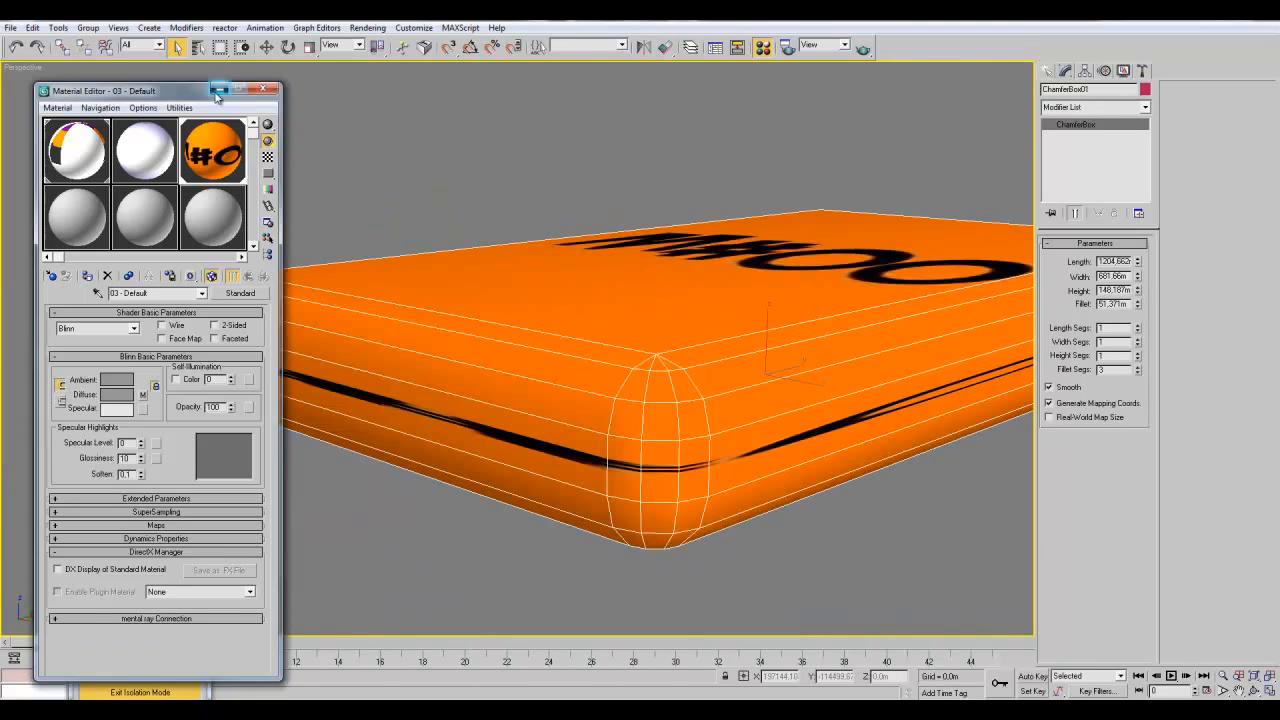
- Add an Edit Poly modifier to the chaise's seat cushion and select all its polygons at Element level
left_click(1145, 107)
key("e")
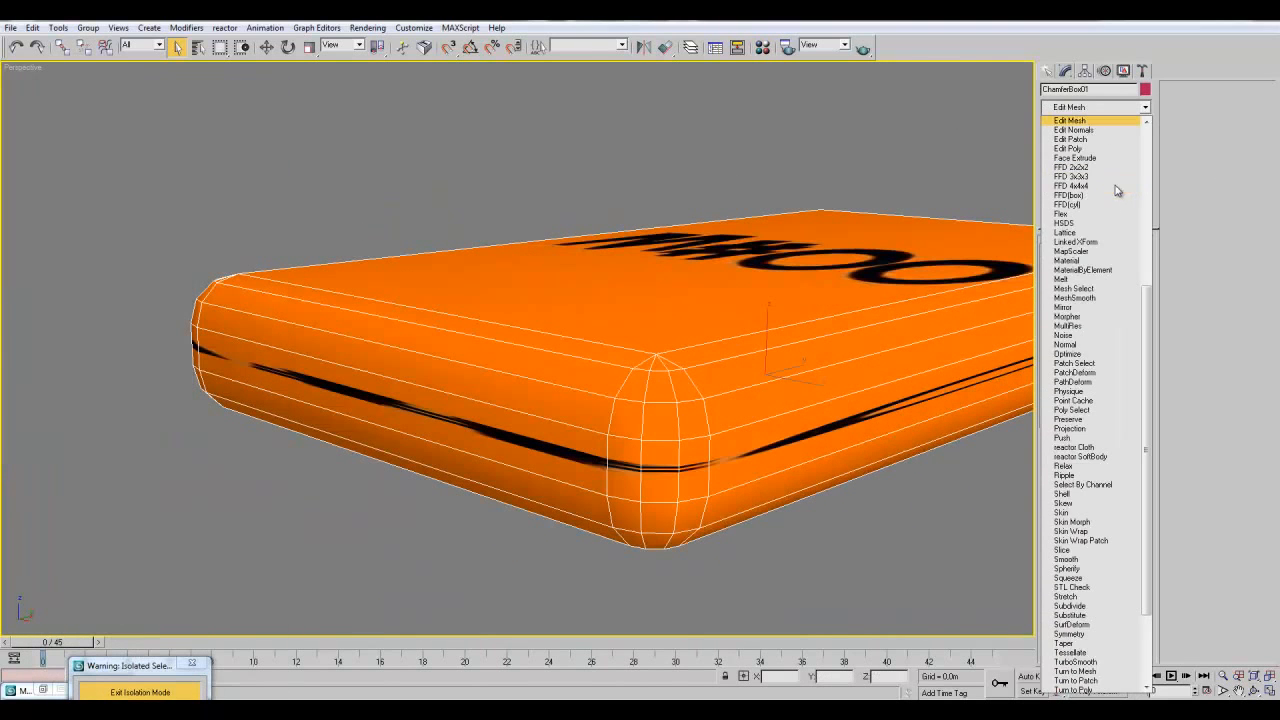
left_click(1090, 148)
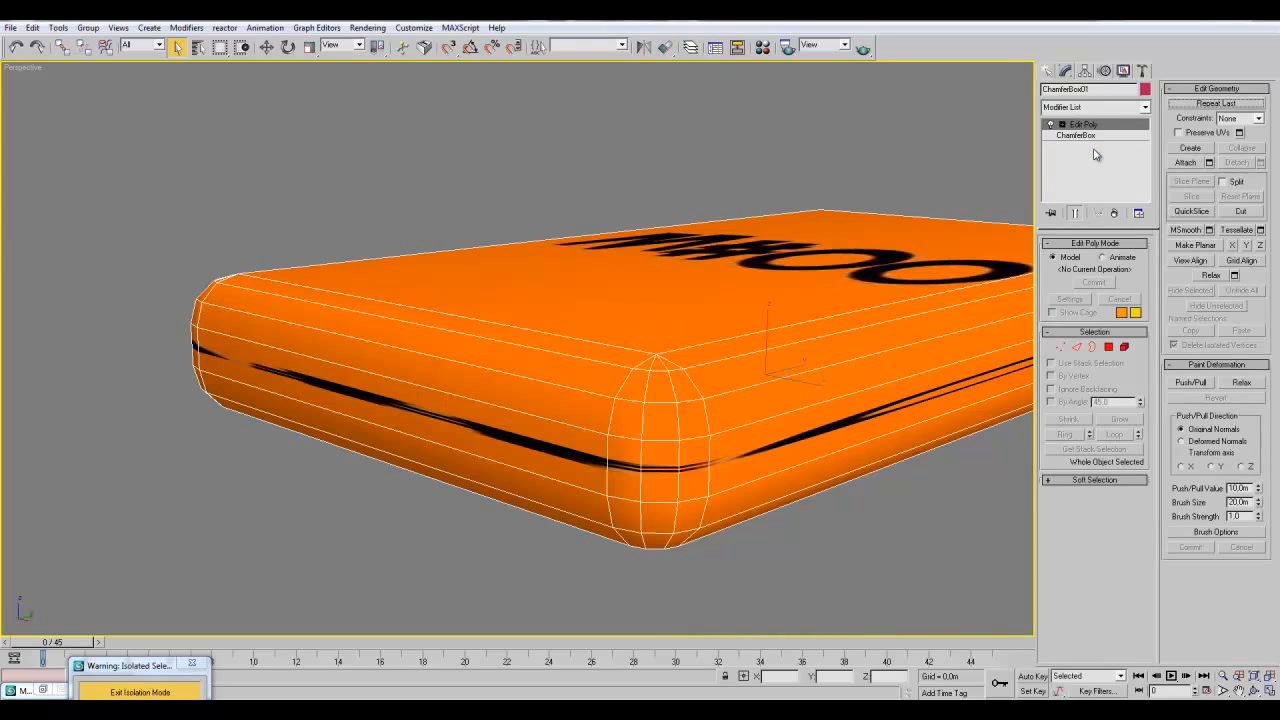
left_click(1124, 346)
key("ctrl+a")
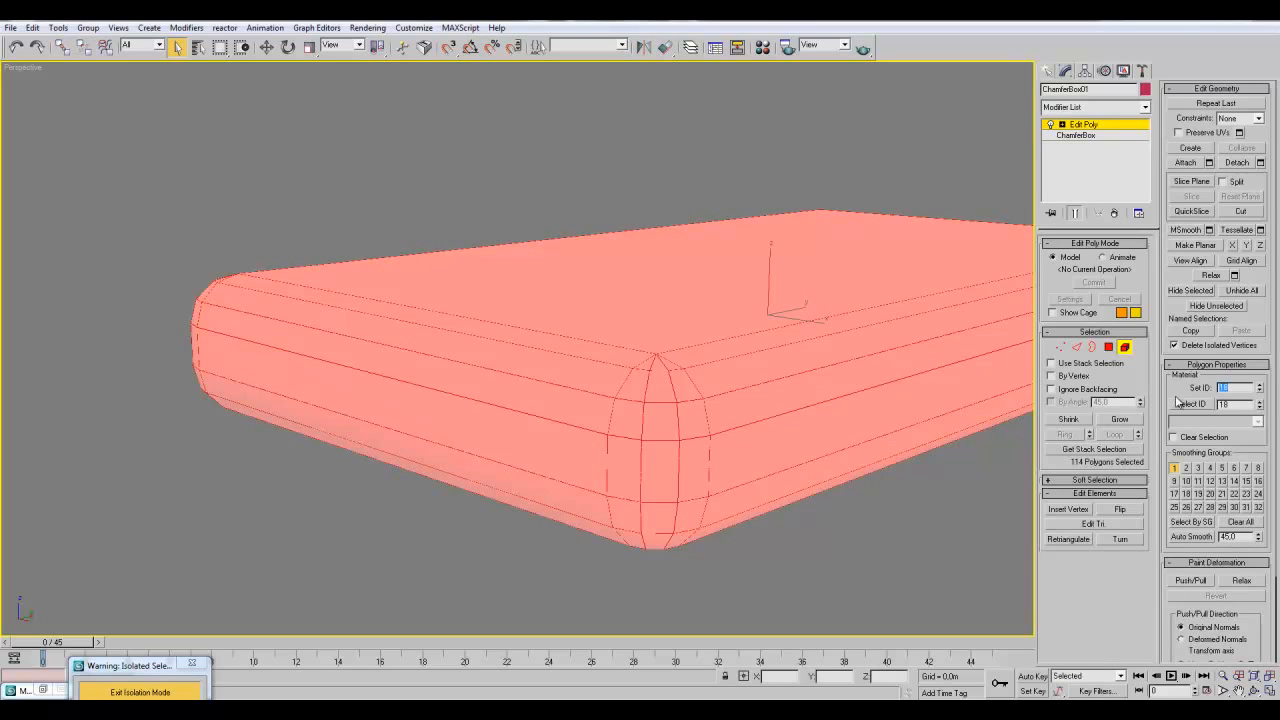
- Deselect the cushion, exit isolation mode and look over the whole textured couch scene
left_click(77, 528)
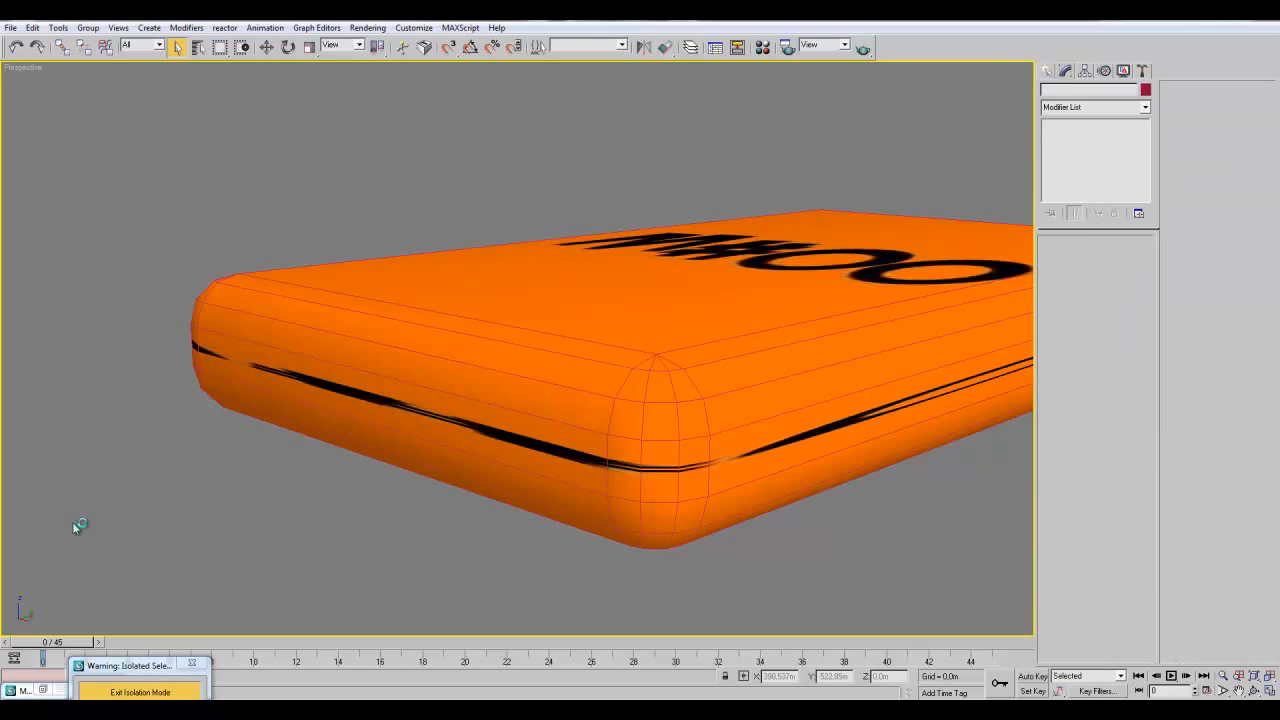
left_click(140, 691)
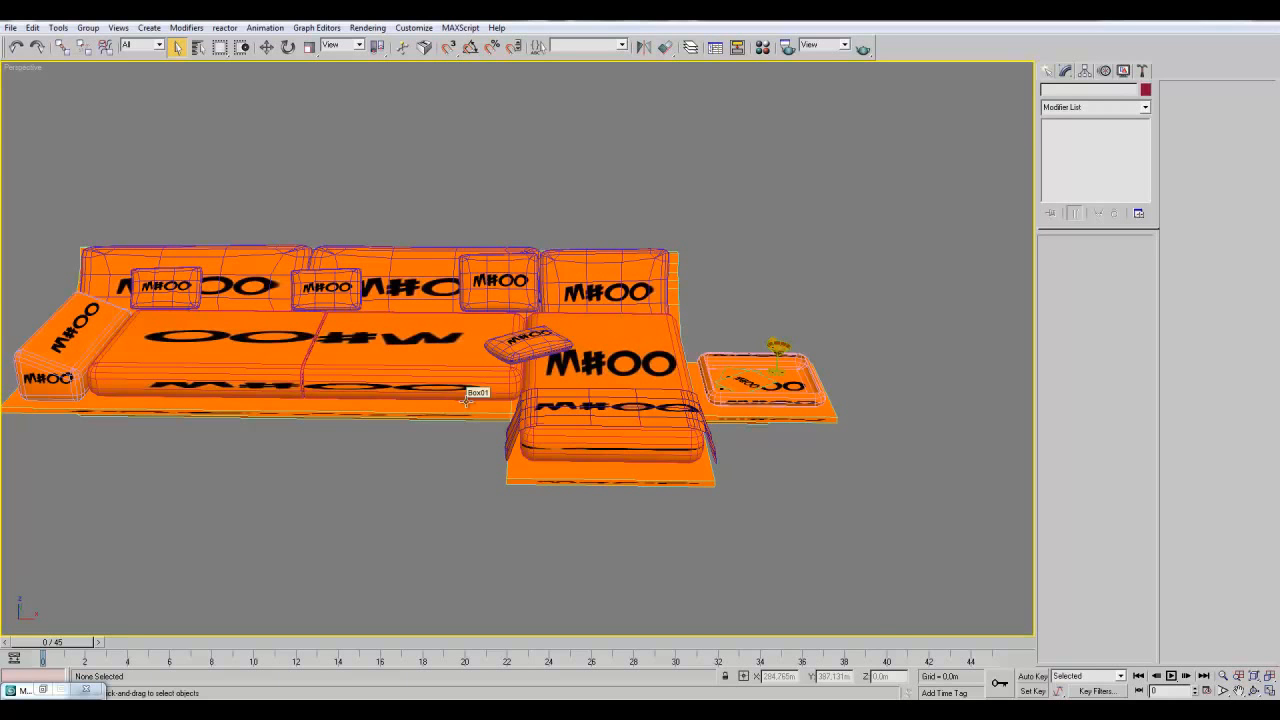
scroll(590, 360, "up", 5)
scroll(591, 363, "down", 10)
scroll(588, 365, "up", 5)
scroll(586, 365, "up", 5)
scroll(585, 366, "down", 8)
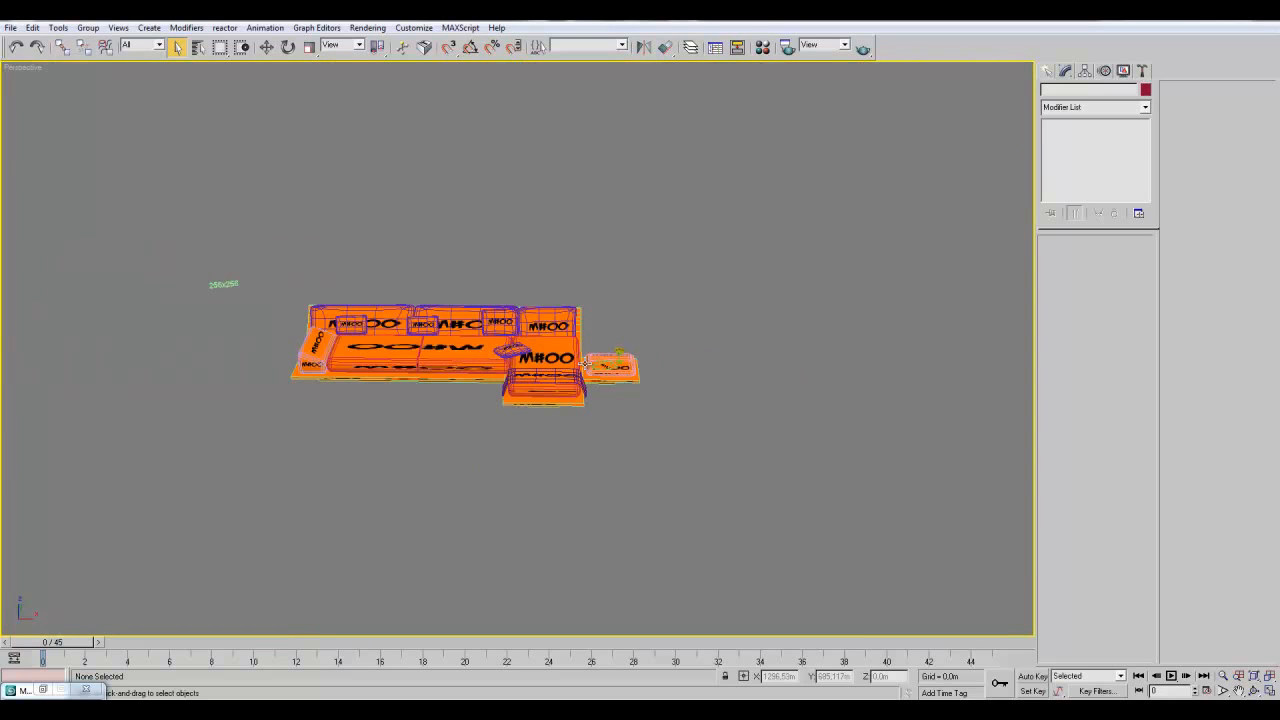
scroll(583, 362, "up", 3)
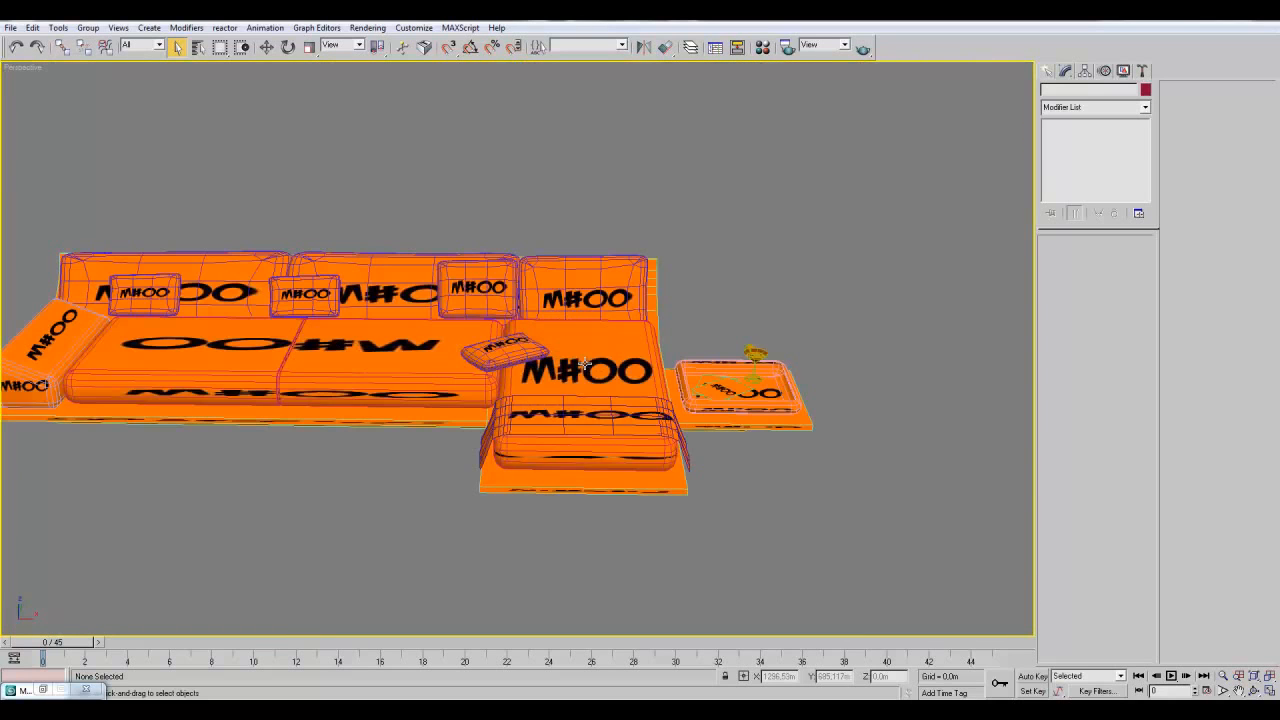
- Select the chaise's seat cushion in the scene and isolate it
left_click(583, 362)
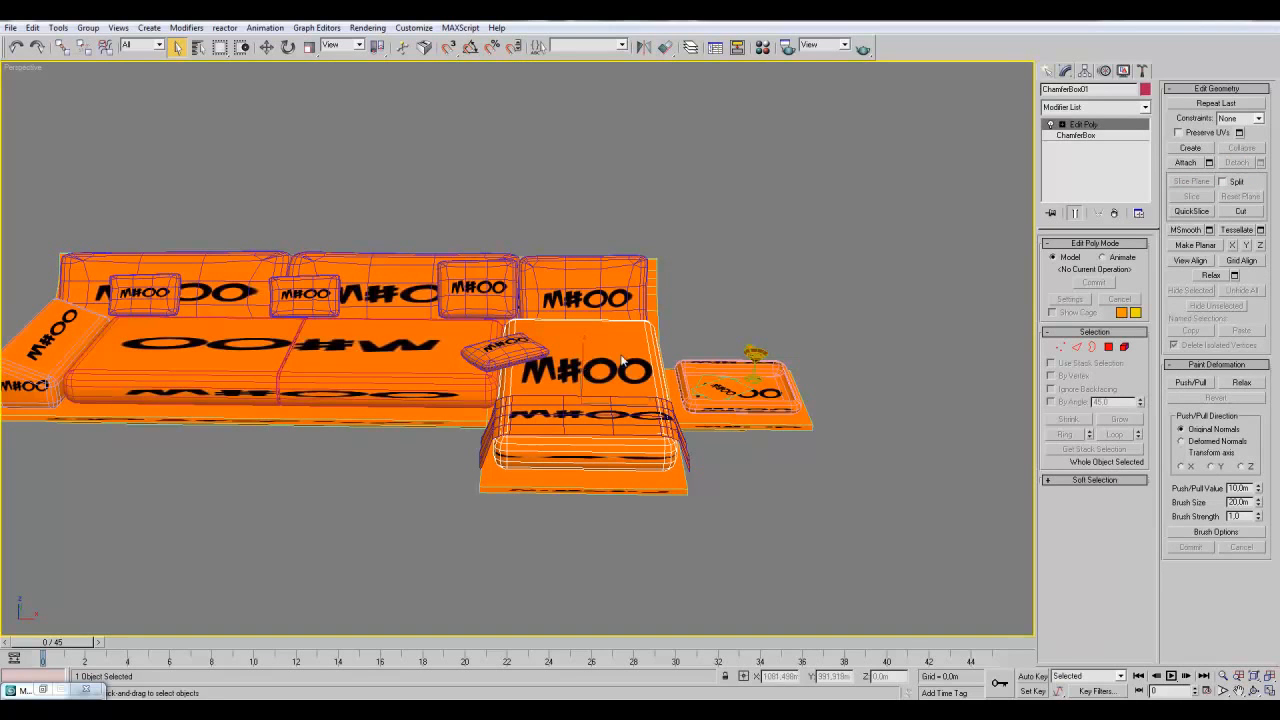
left_click(1145, 107)
scroll(1150, 374, "down", 10)
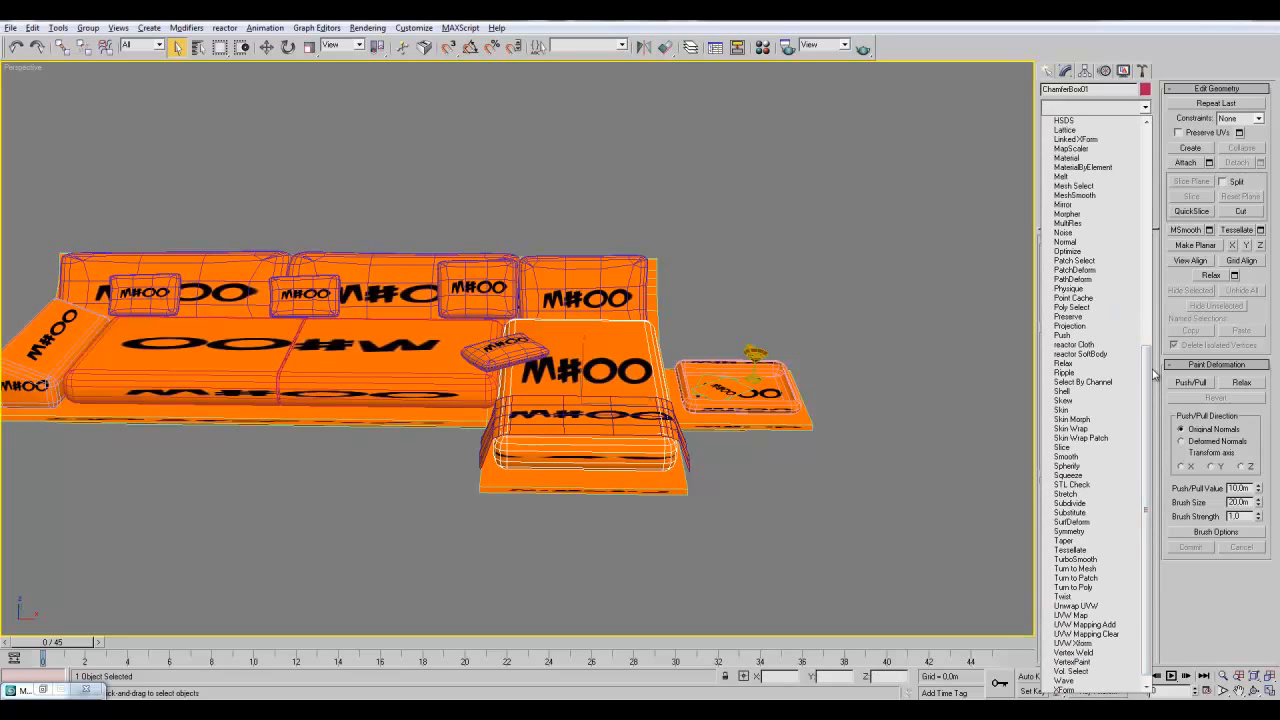
left_click(883, 418)
key("alt+q")
- Add an Unwrap UVW modifier to the cushion and switch it to Face level
left_click(1145, 109)
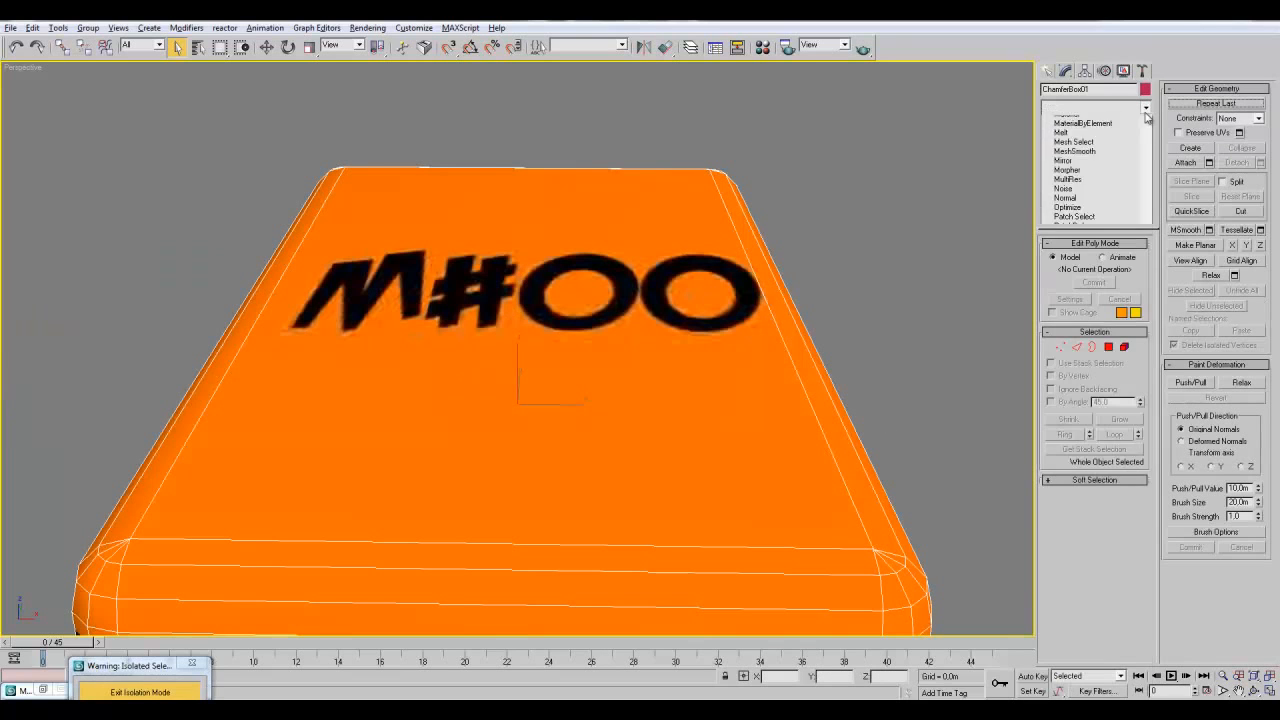
scroll(1100, 450, "down", 15)
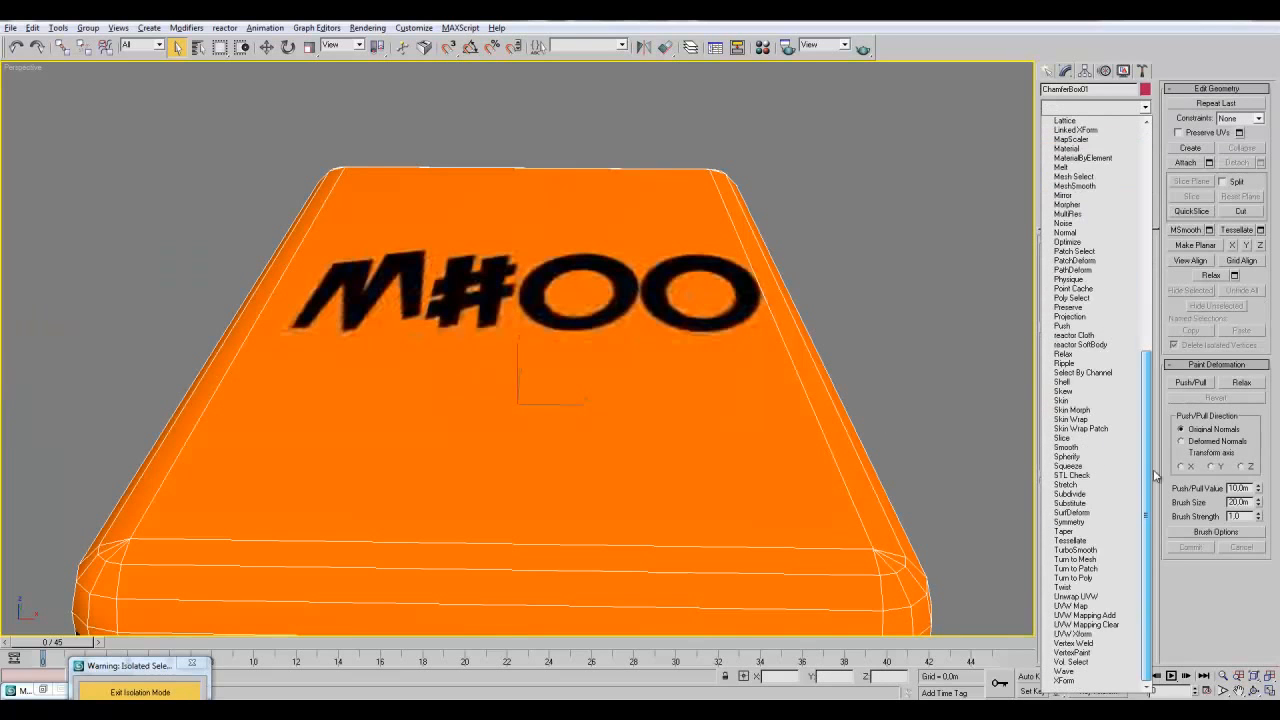
left_click(1108, 598)
left_click(1062, 124)
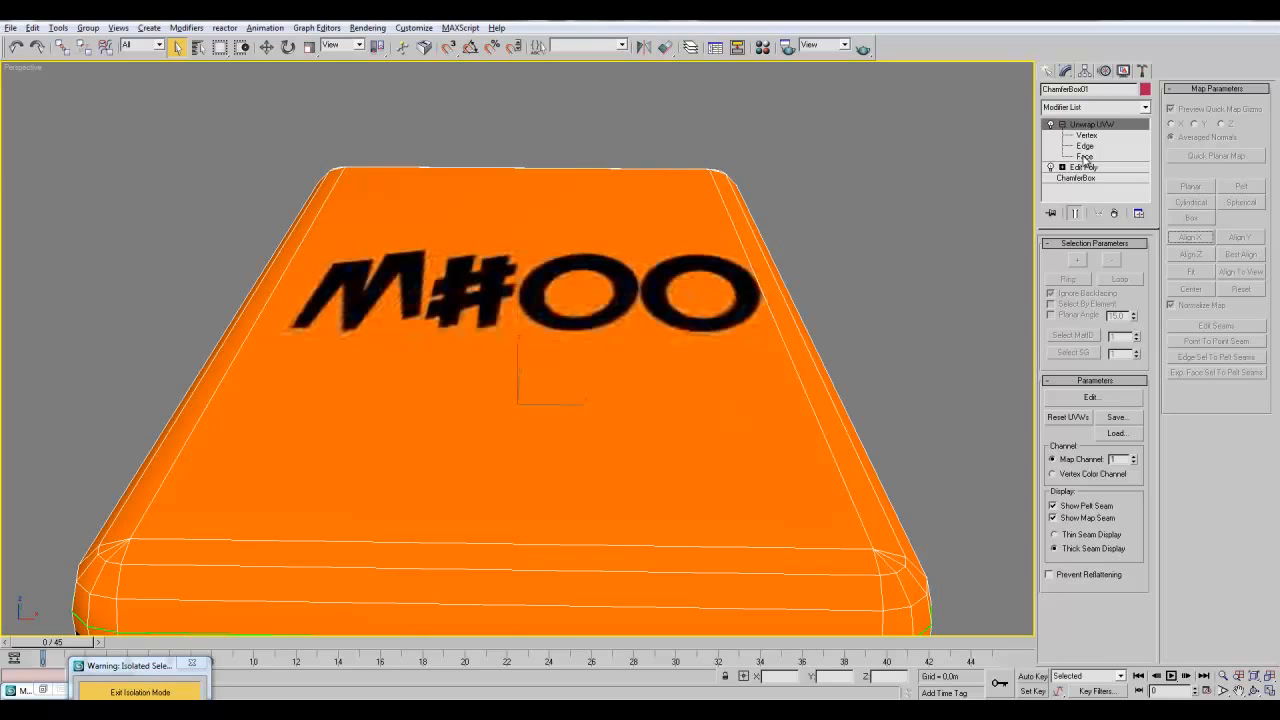
left_click(1084, 157)
- Select the cushion's large top face and grow the selection by one ring into the bevel
left_click(737, 366)
scroll(510, 240, "down", 5)
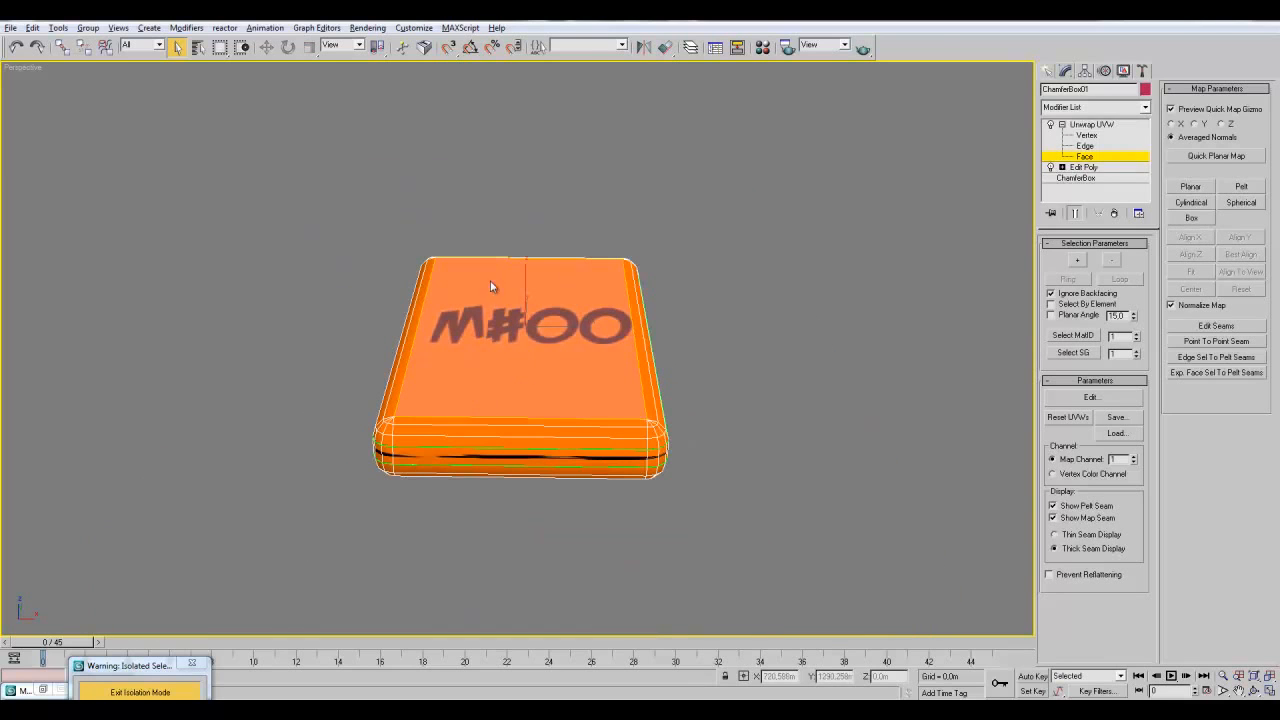
left_click(1079, 261)
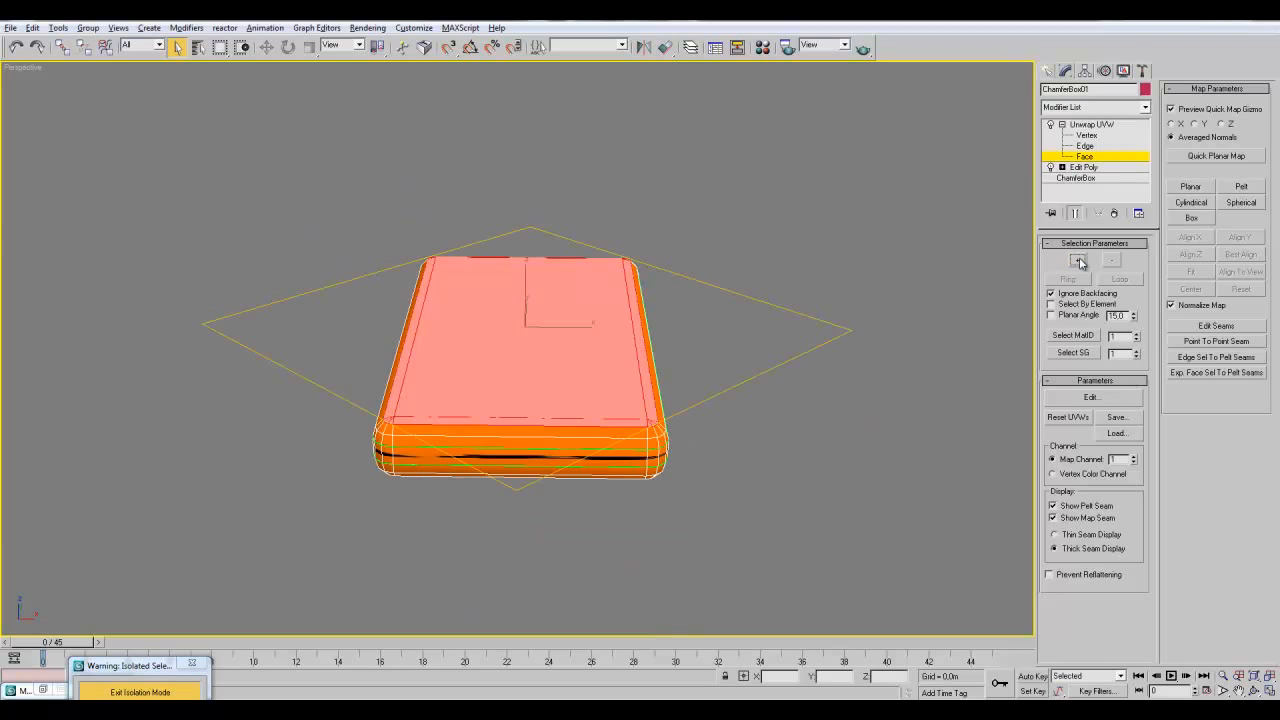
left_click(785, 398)
scroll(790, 401, "up", 2)
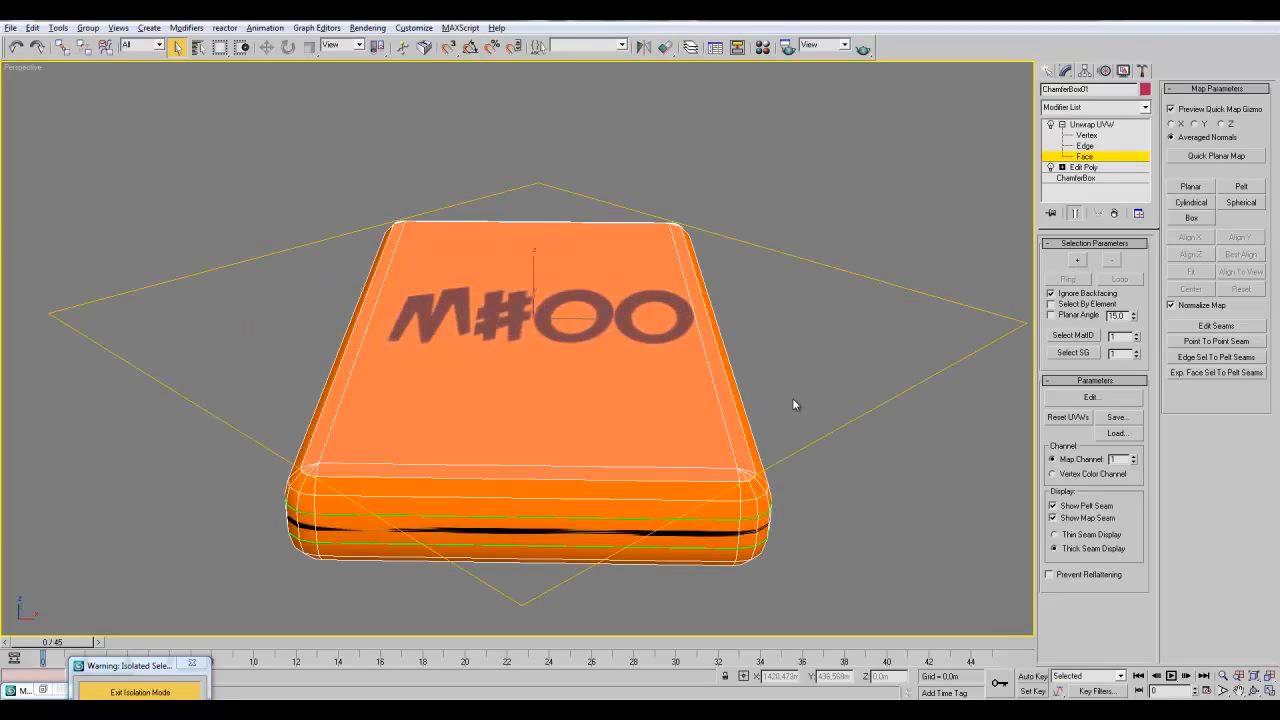
- Apply Planar mapping to the selected top faces, using Best Align and Fit on the projection
left_click(1190, 187)
middle_click_drag(822, 372, 845, 402, "alt")
left_click(1244, 273)
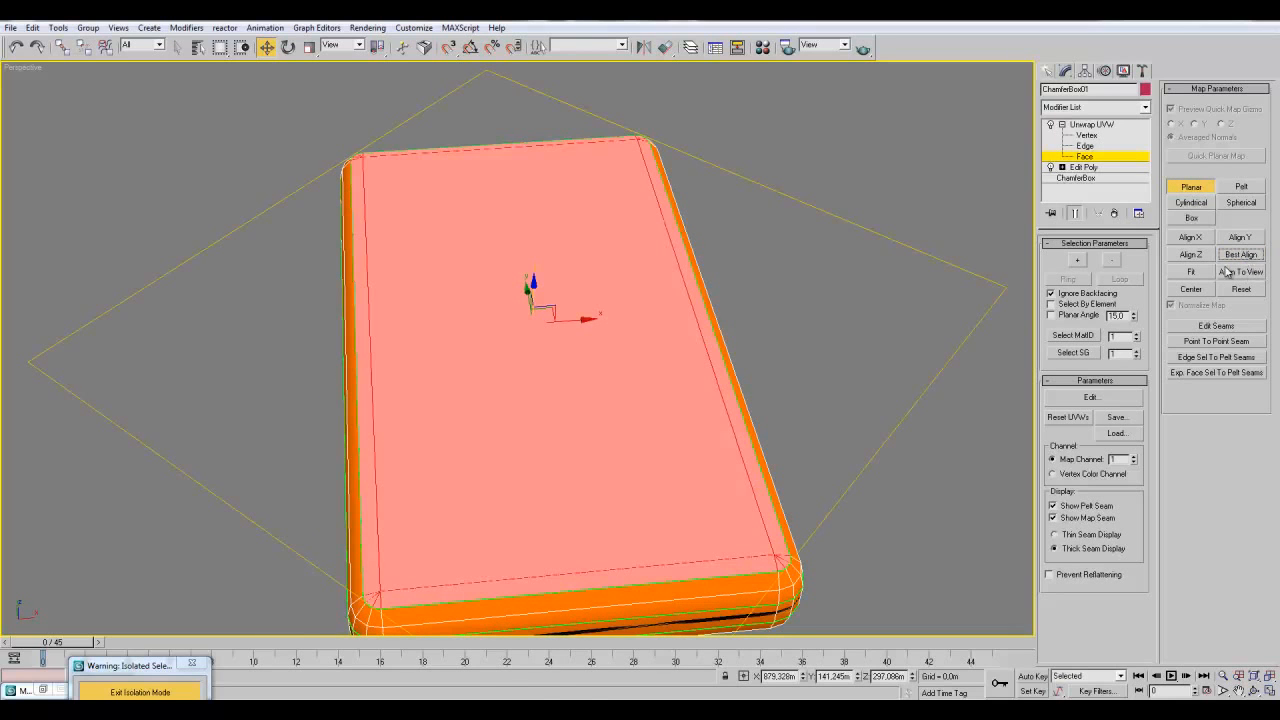
left_click(1201, 256)
left_click(1200, 273)
middle_click_drag(917, 355, 546, 311)
left_click(1190, 187)
- Select the horizontal face strips along one long side of the cushion, including its bevel strips
left_click(403, 517)
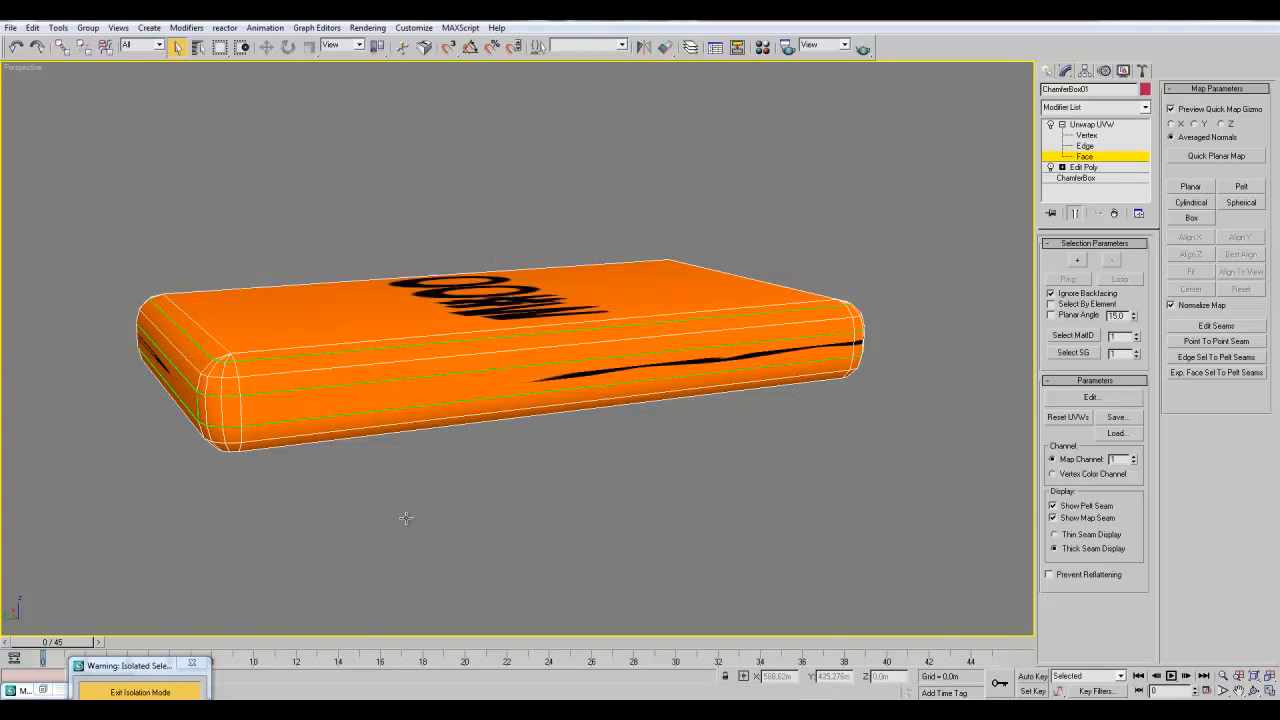
left_click(363, 396)
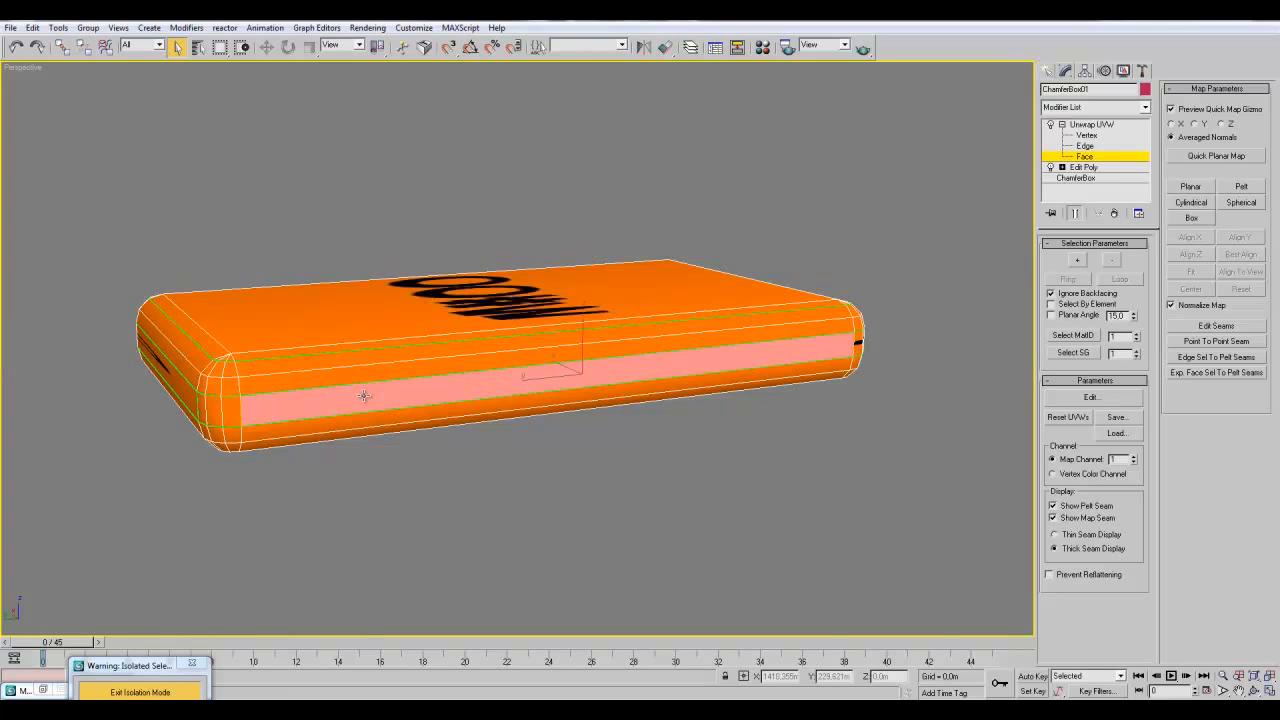
left_click(300, 367, "ctrl")
left_click(297, 383, "ctrl")
left_click(289, 430, "ctrl")
left_click(293, 442, "ctrl")
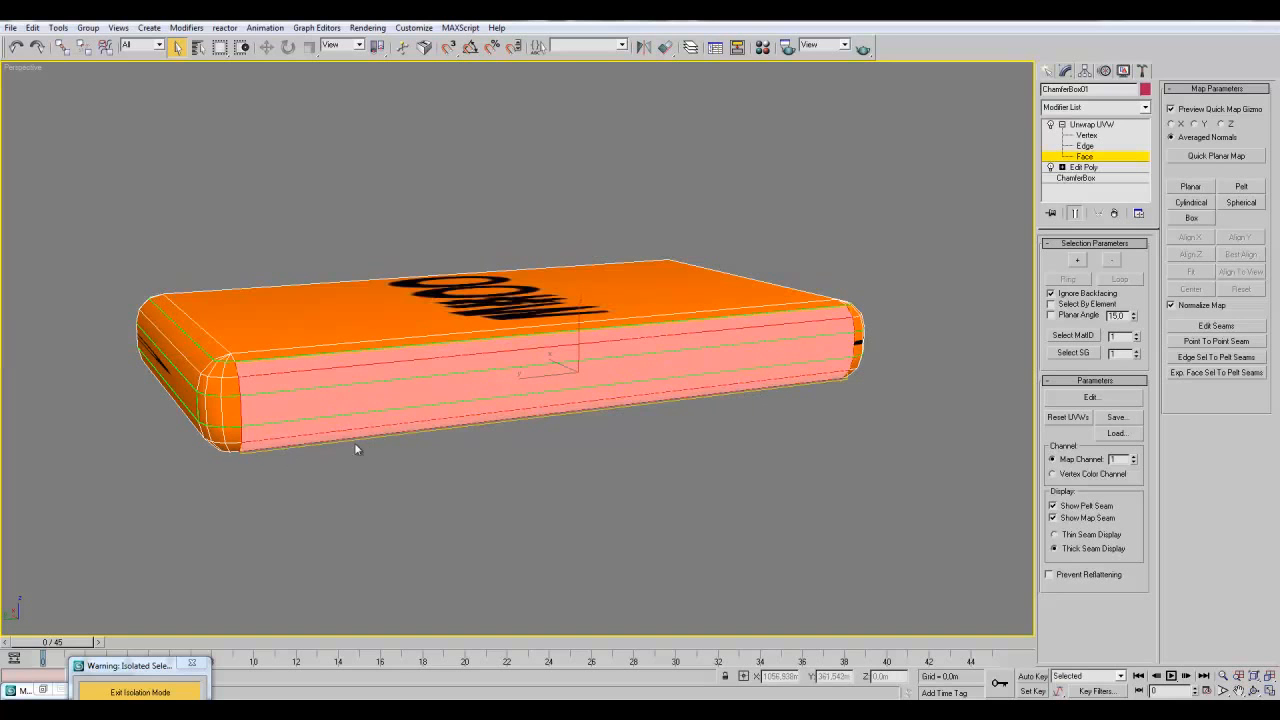
- Add the adjoining rounded-corner faces at both ends of the long side to the selection
left_click(236, 447, "ctrl")
left_click(233, 438, "ctrl")
left_click(228, 420, "ctrl")
left_click(231, 391, "ctrl")
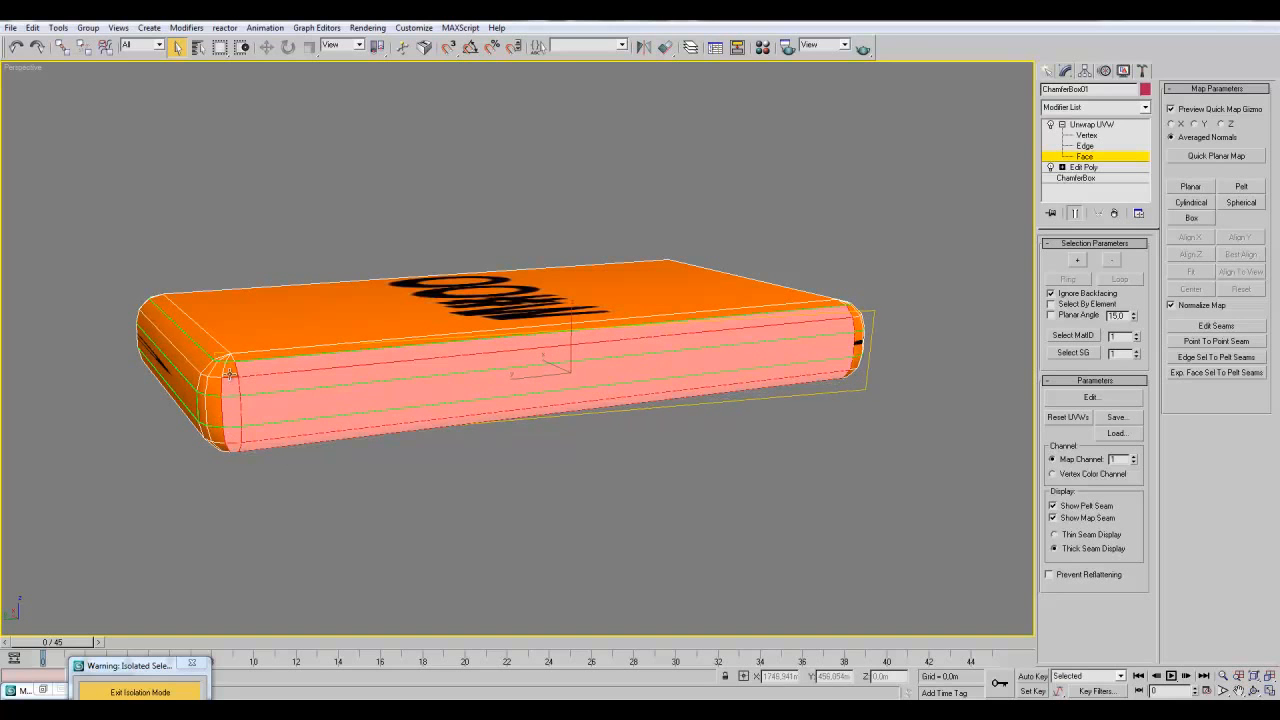
middle_click_drag(515, 487, 426, 467, "alt")
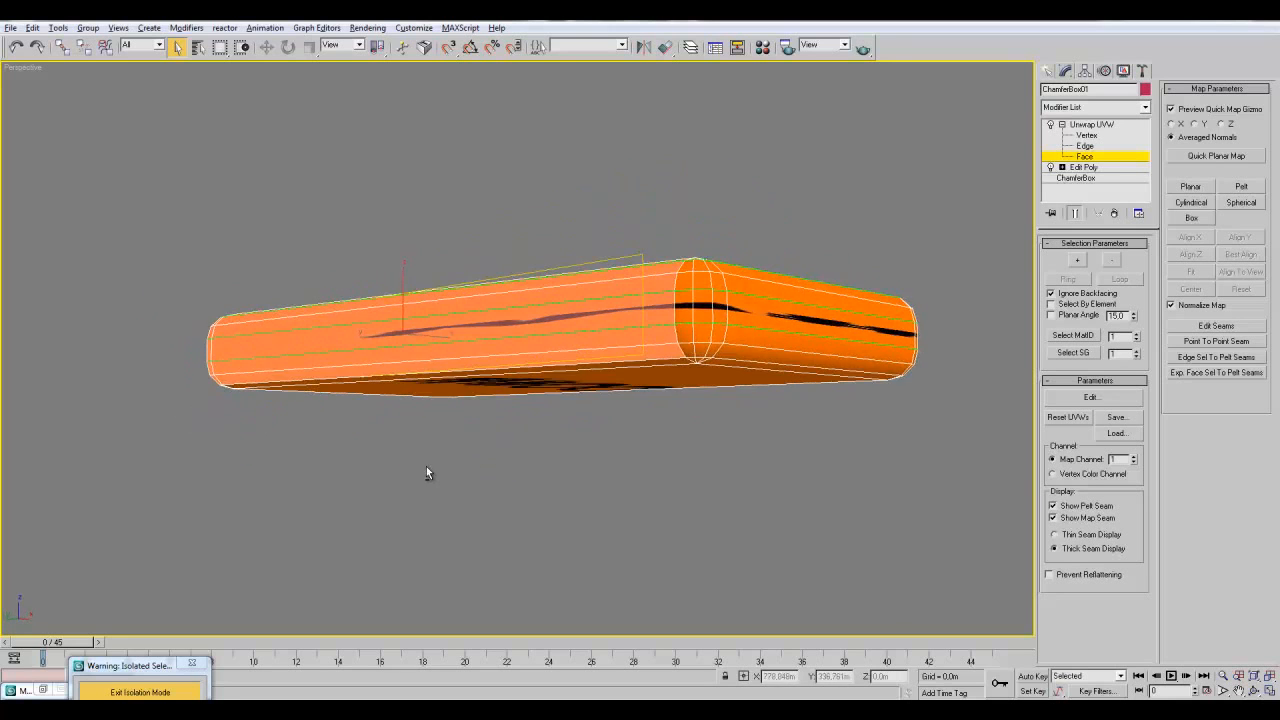
left_click(684, 357, "ctrl")
left_click(688, 284, "ctrl")
middle_click_drag(695, 366, 667, 369, "alt")
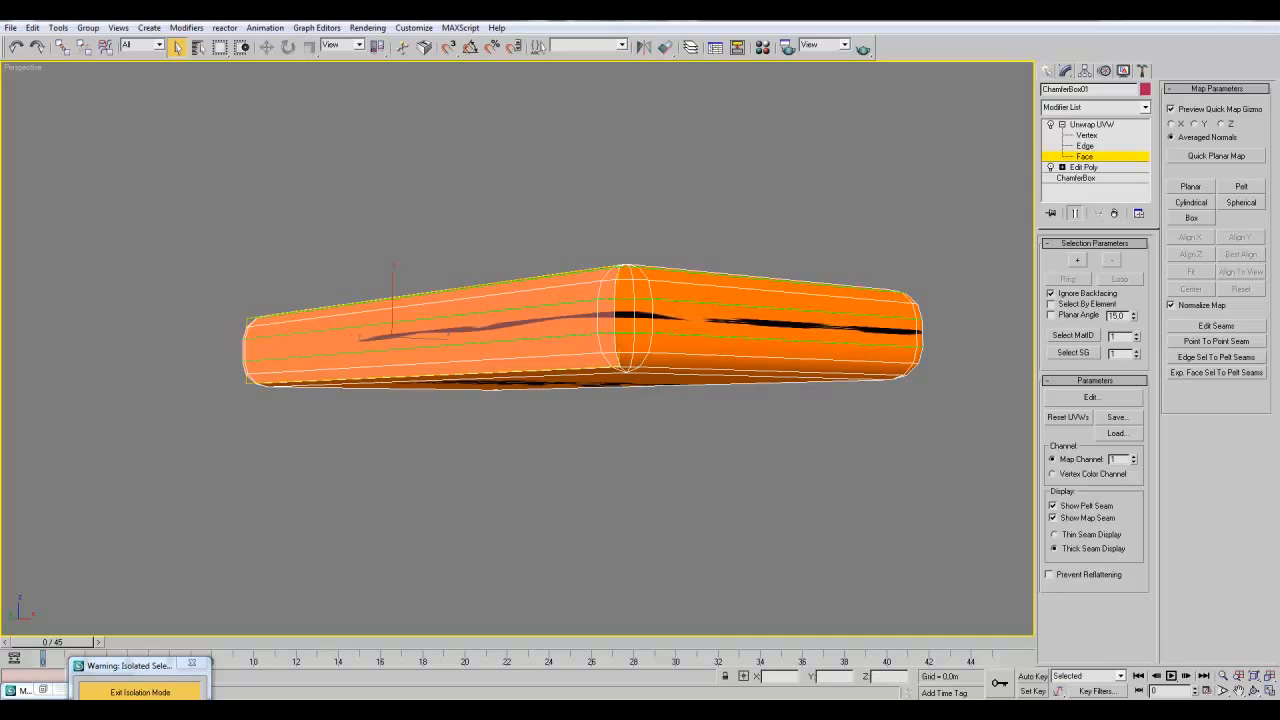
- Apply fitted Planar mapping to the selected long side and its corner faces
left_click(1190, 186)
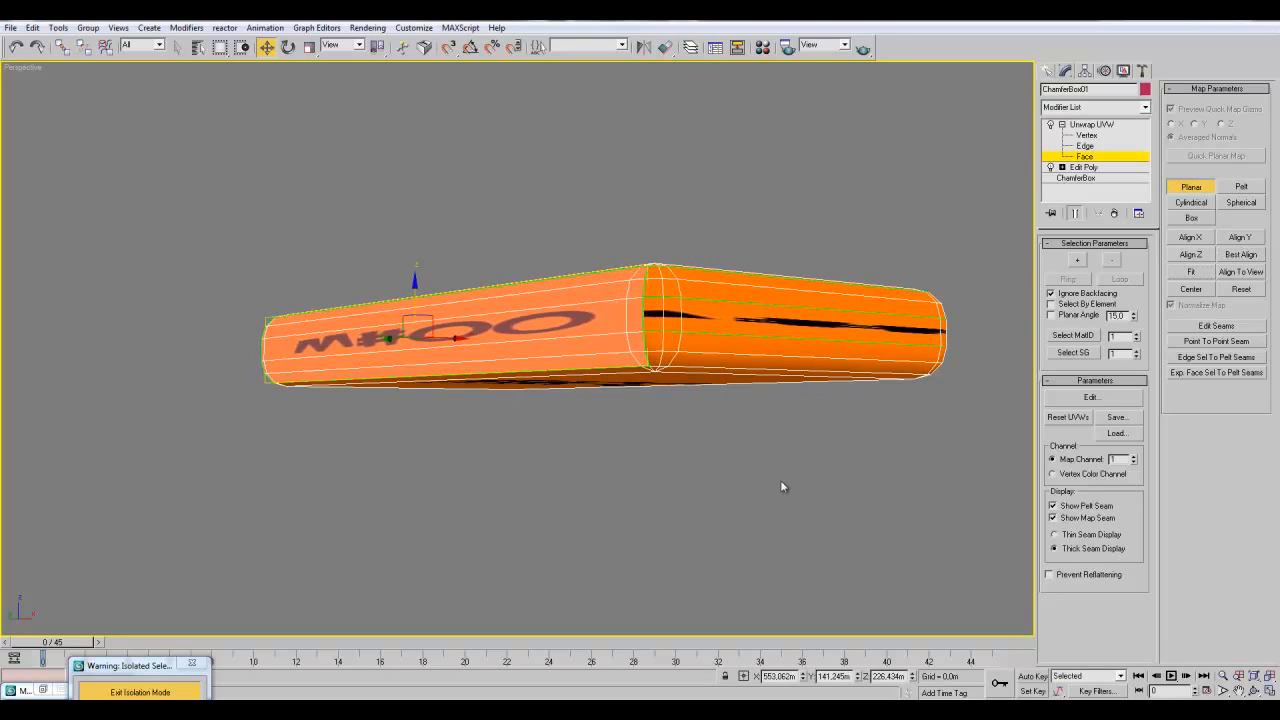
middle_click_drag(783, 487, 704, 496)
left_click(1190, 188)
- Select the adjoining short end's face strips together with the remaining faces of the corner next to the mapped long side
left_click(566, 367)
left_click(580, 370, "ctrl")
left_click(582, 356, "ctrl")
left_click(565, 355, "ctrl")
left_click(565, 332, "ctrl")
left_click(581, 328, "ctrl")
left_click(583, 302, "ctrl")
left_click(568, 285, "ctrl")
left_click(582, 285, "ctrl")
left_click(602, 287, "ctrl")
left_click(605, 303, "ctrl")
left_click(607, 328, "ctrl")
left_click(607, 355, "ctrl")
left_click(607, 372, "ctrl")
- Add the rounded-corner faces at the short end's opposite corner to the selection
middle_click_drag(845, 413, 630, 457, "alt")
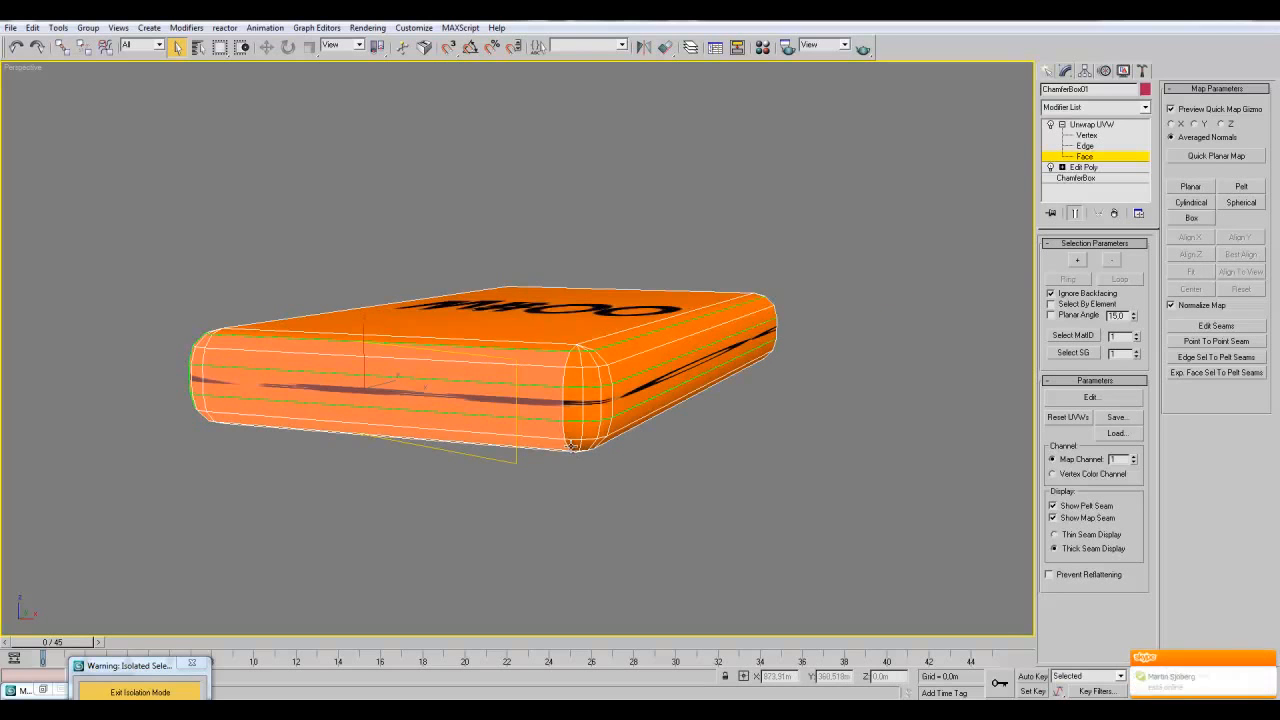
left_click(571, 446, "ctrl")
left_click(588, 446, "ctrl")
left_click(592, 432, "ctrl")
left_click(575, 431, "ctrl")
left_click(575, 405, "ctrl")
left_click(593, 399, "ctrl")
left_click(591, 377, "ctrl")
left_click(585, 362, "ctrl")
- Apply Planar mapping to the selected short end, aligned and fitted to its faces
left_click(1190, 187)
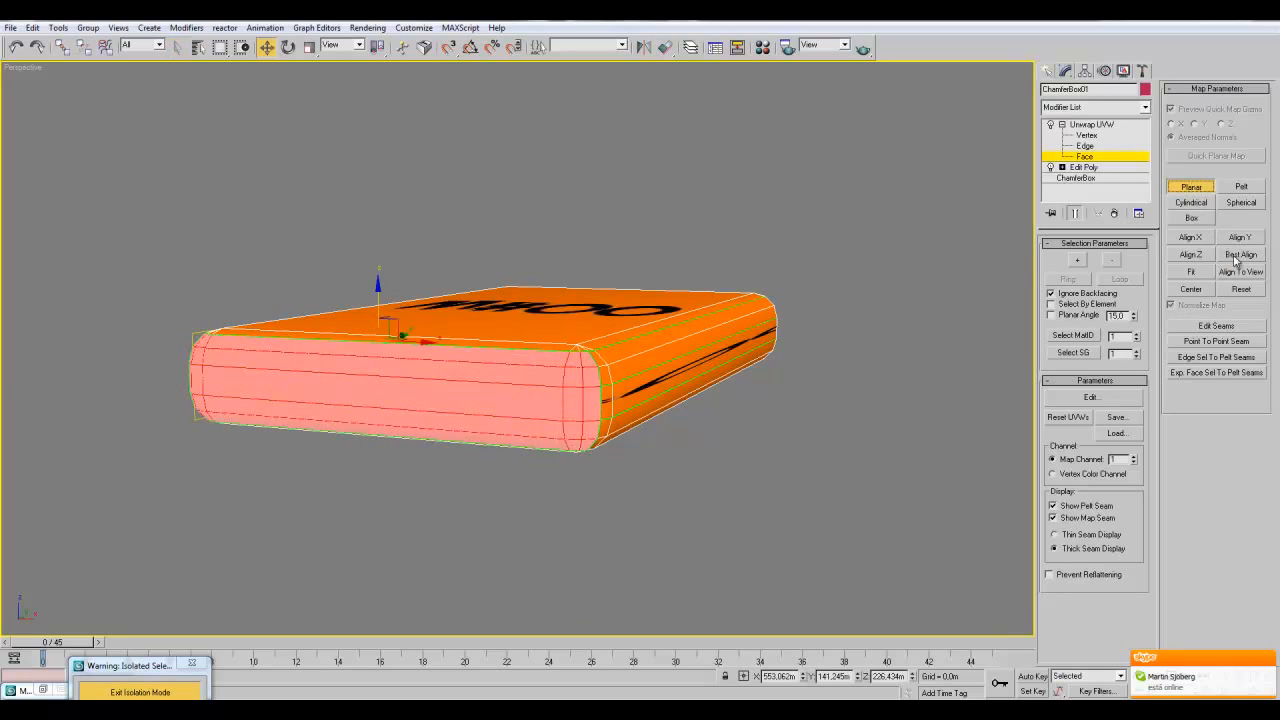
left_click(814, 391)
middle_click_drag(814, 391, 752, 405, "alt")
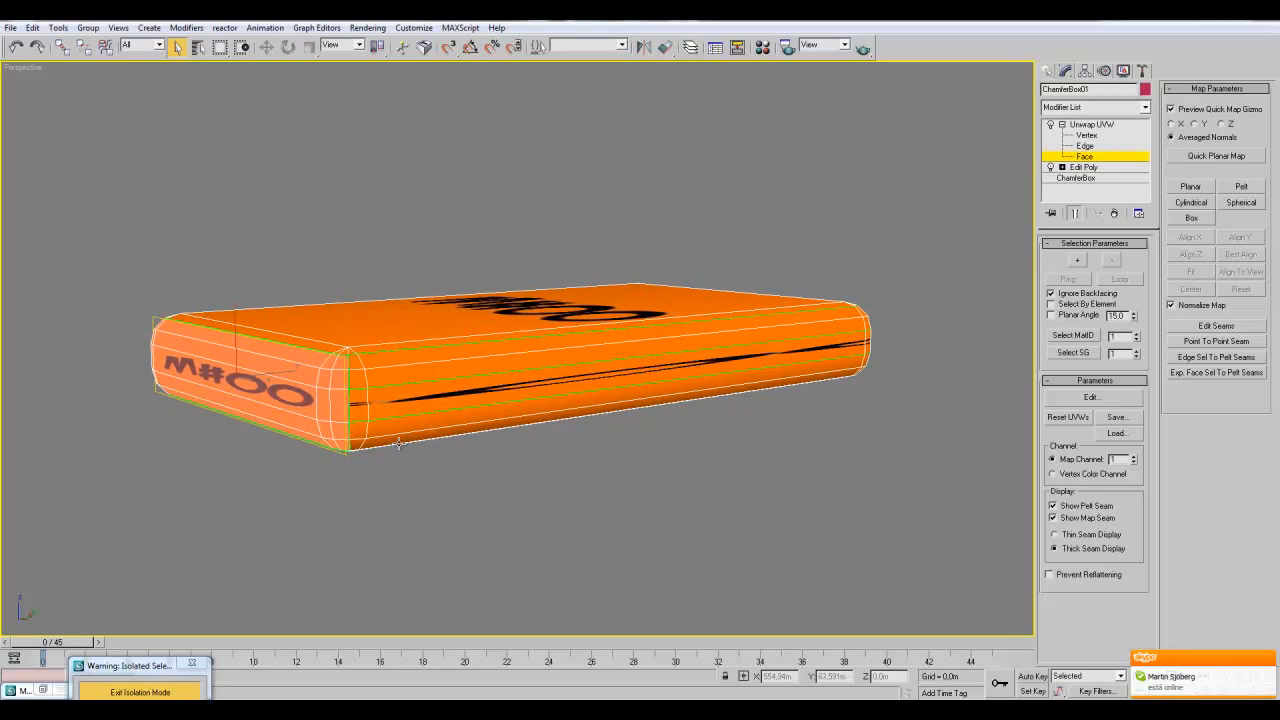
- Select the second long side's face strips and the unmapped faces of the corner beside the finished short end
left_click(393, 441)
left_click(360, 443, "ctrl")
left_click(359, 430, "ctrl")
left_click(380, 421, "ctrl")
left_click(380, 411, "ctrl")
left_click(360, 405, "ctrl")
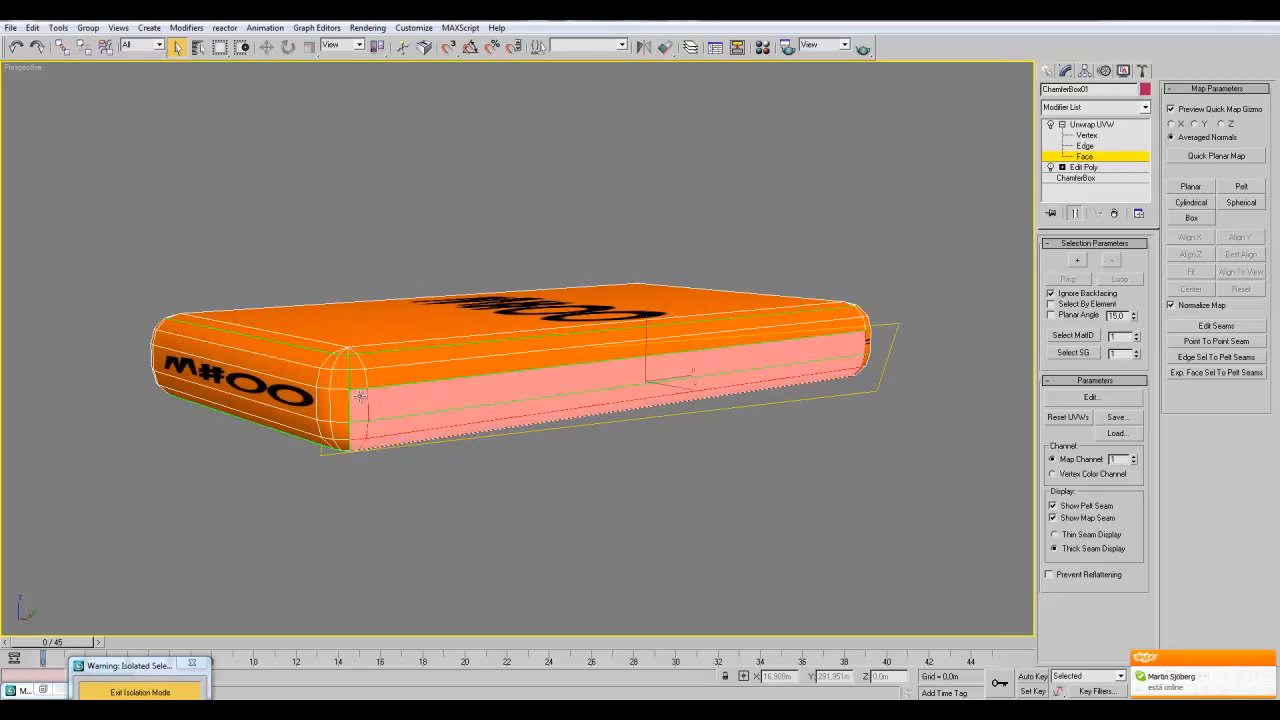
left_click(360, 381, "ctrl")
left_click(374, 376, "ctrl")
left_click(370, 362, "ctrl")
left_click(363, 363, "ctrl")
left_click(350, 359, "ctrl")
left_click(377, 360, "ctrl")
- Add the column of rounded faces at the second long side's far corner to the selection
middle_click_drag(935, 423, 827, 450, "alt")
left_click(741, 441, "ctrl")
left_click(741, 427, "ctrl")
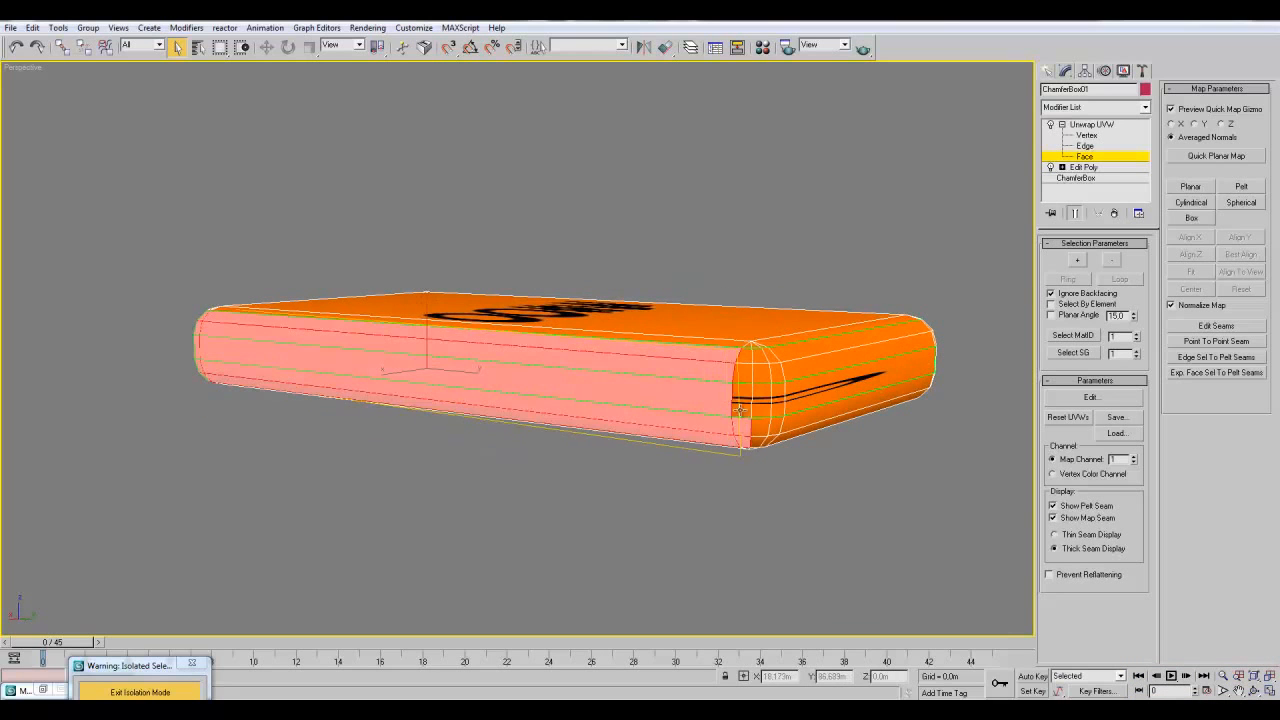
left_click(741, 400, "ctrl")
left_click(743, 373, "ctrl")
left_click(744, 357, "ctrl")
- Apply Planar mapping to the second long side with Best Align and Fit
left_click(1196, 190)
left_click(1241, 255)
left_click(1190, 271)
left_click(1191, 187)
- Select the remaining short end's face strips and the unmapped faces of its corner beside the second long side
left_click(822, 446)
middle_click_drag(822, 446, 531, 446, "alt")
left_click(535, 447)
left_click(537, 434, "ctrl")
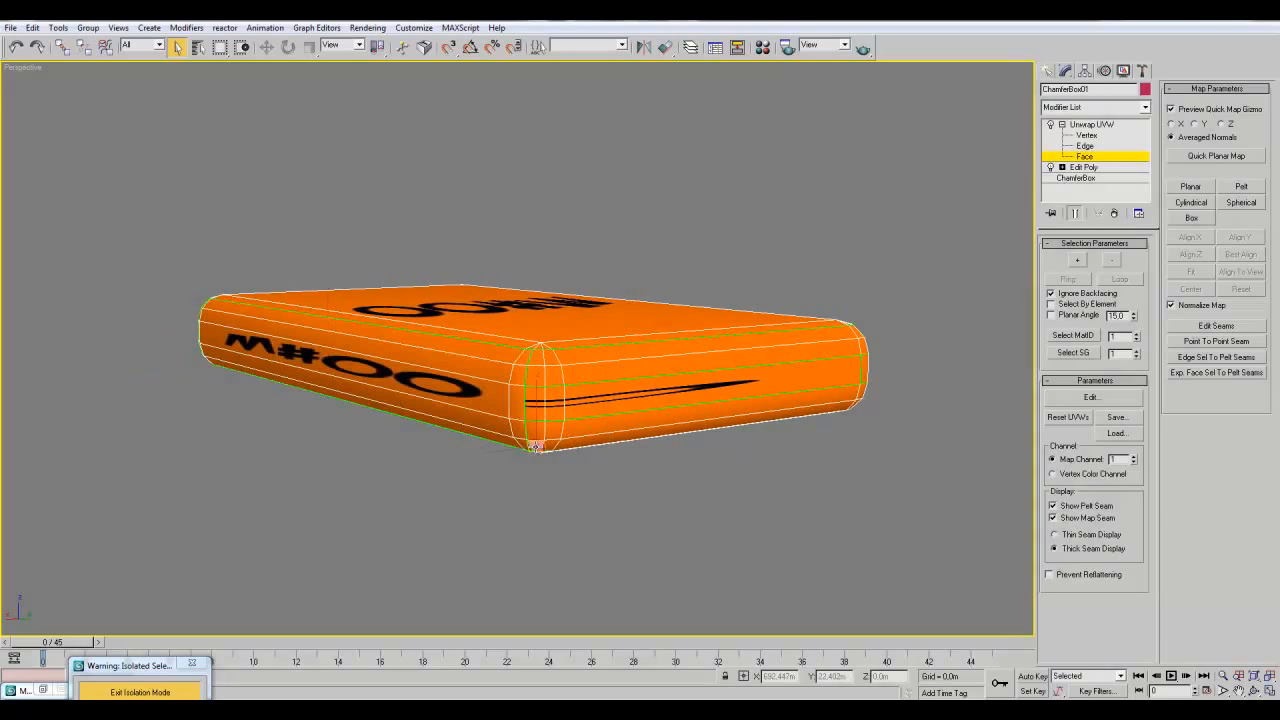
left_click(538, 405, "ctrl")
left_click(539, 377, "ctrl")
left_click(539, 359, "ctrl")
left_click(550, 359, "ctrl")
left_click(551, 376, "ctrl")
left_click(549, 403, "ctrl")
left_click(551, 431, "ctrl")
left_click(549, 446, "ctrl")
left_click(571, 444, "ctrl")
left_click(572, 430, "ctrl")
left_click(571, 402, "ctrl")
left_click(570, 373, "ctrl")
left_click(572, 354, "ctrl")
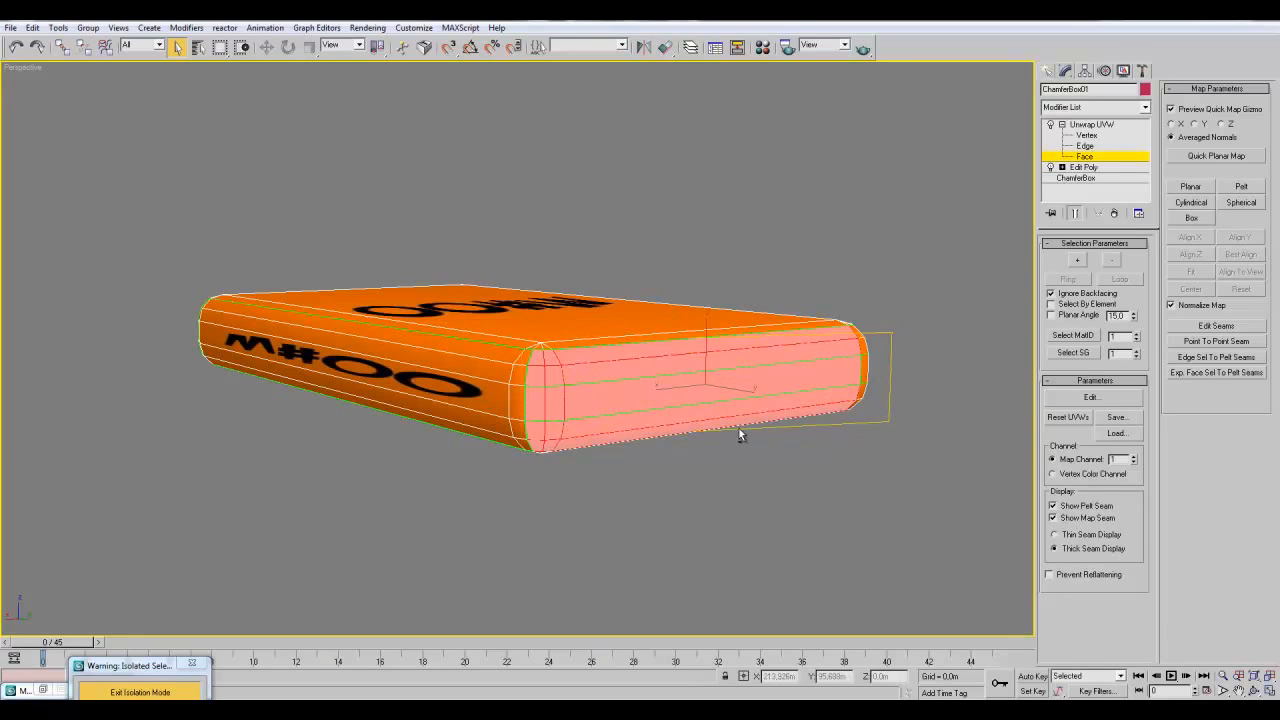
- Add the leftover corner faces at the other edge of the remaining short end to the selection
middle_click_drag(670, 419, 645, 434, "alt")
left_click(513, 453, "ctrl")
left_click(514, 438, "ctrl")
left_click(514, 412, "ctrl")
left_click(514, 385, "ctrl")
left_click(515, 367, "ctrl")
- Apply Planar mapping to the remaining short end with Best Align and Fit
left_click(1198, 189)
left_click(1240, 258)
left_click(1200, 273)
left_click(1190, 190)
- Select the cushion's underside, grow the selection and planar-map it with Best Align and Fit
middle_click_drag(584, 507, 815, 301)
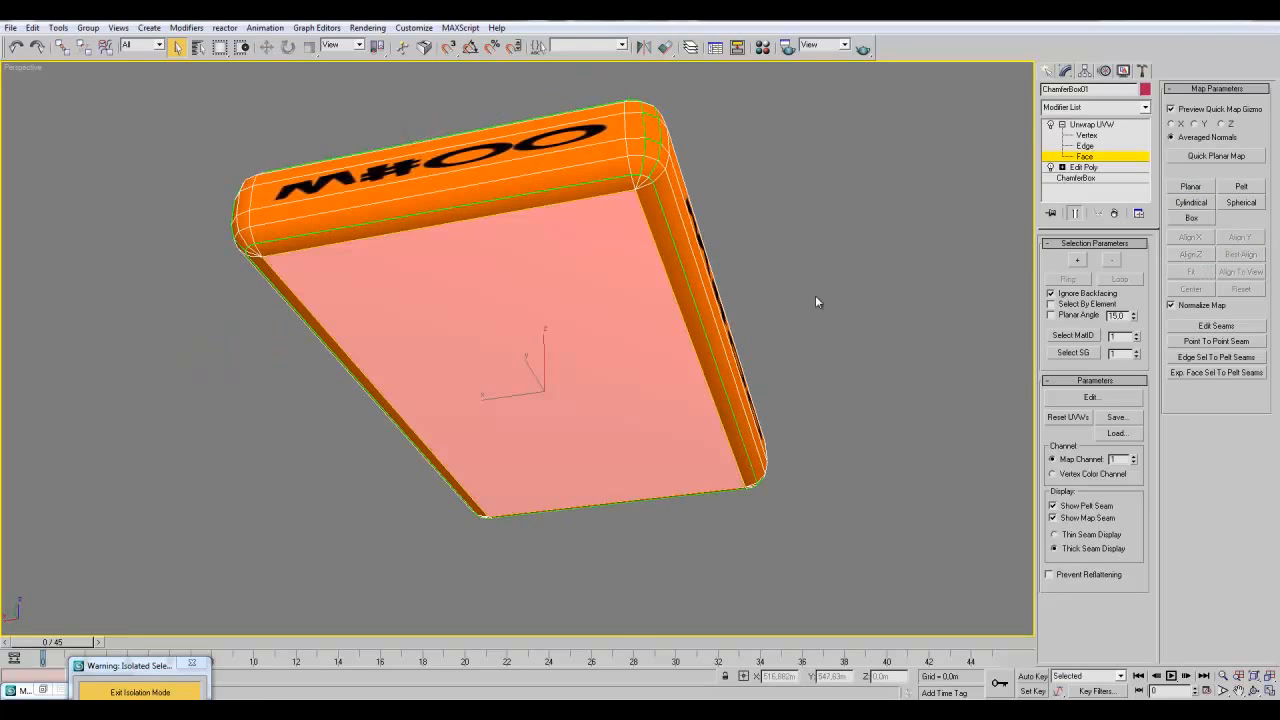
left_click(1077, 261)
left_click(1191, 187)
left_click(1240, 254)
left_click(1192, 271)
left_click(1198, 192)
- Leave face level on the cushion, open its UVs for editing and bring up the UV template rendering settings
middle_click_drag(900, 325, 620, 395, "alt")
left_click(1062, 125)
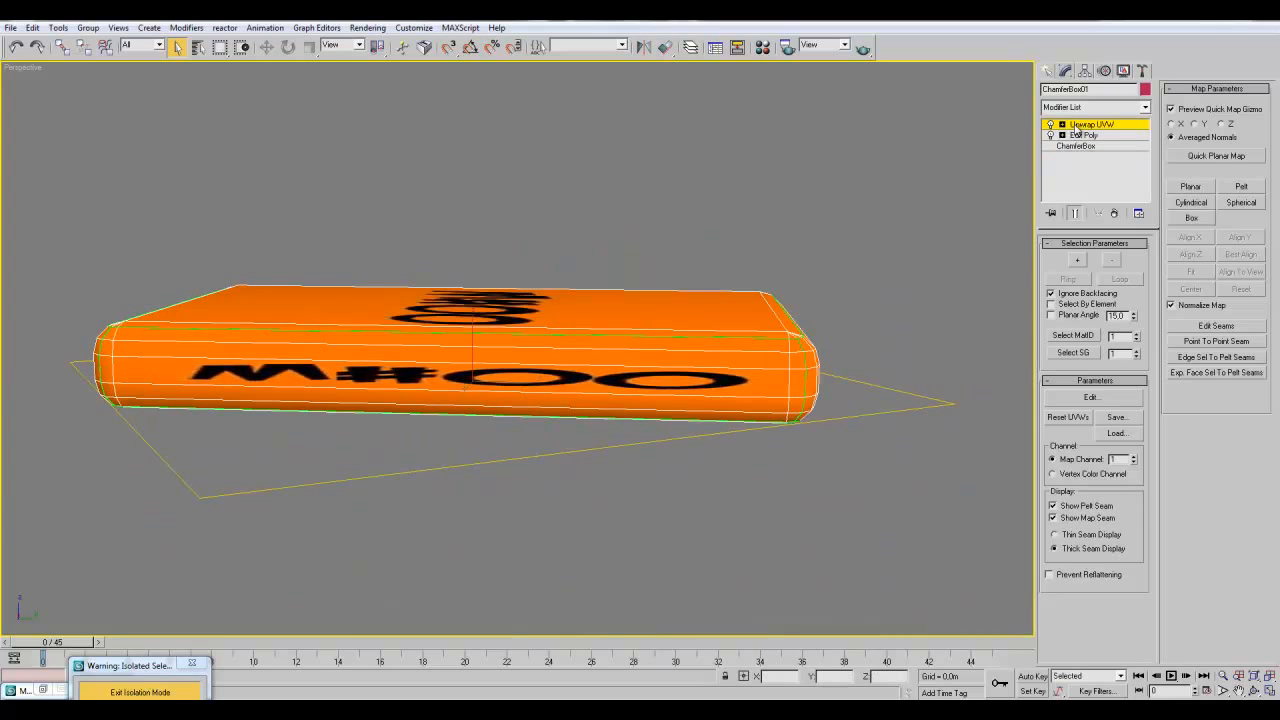
left_click(1094, 397)
left_click(17, 86)
right_click(97, 198)
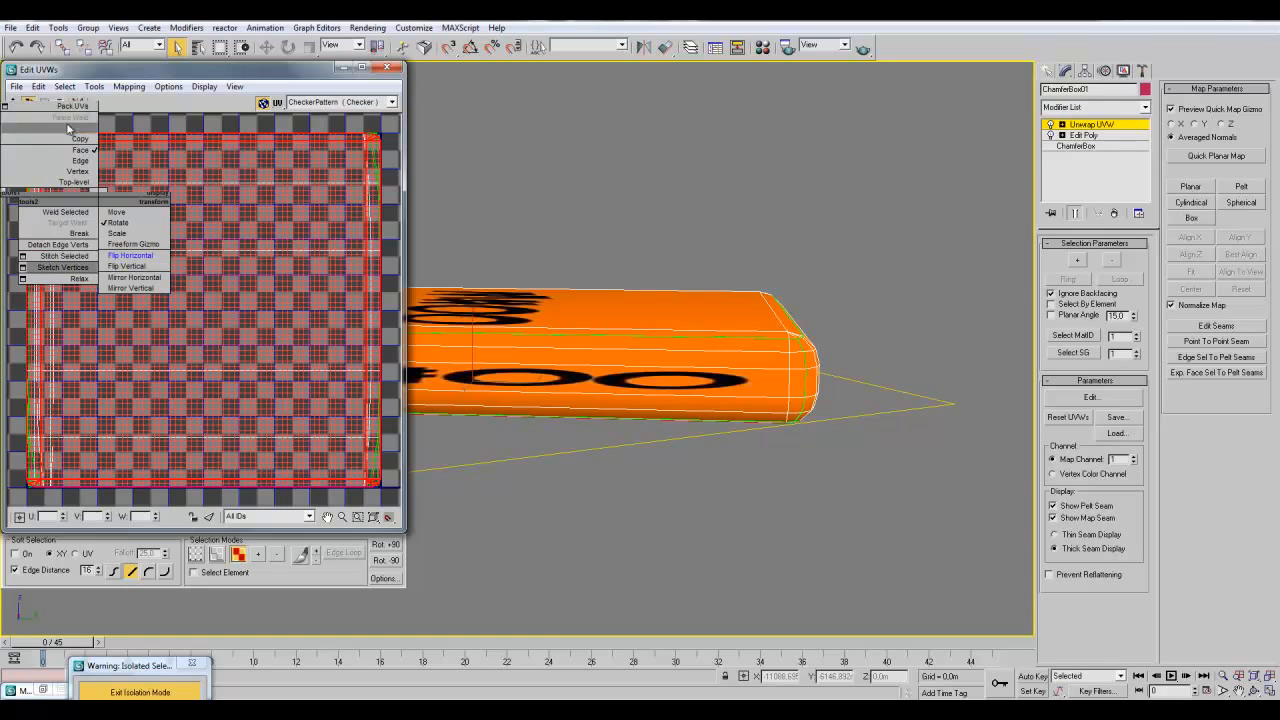
left_click(63, 95)
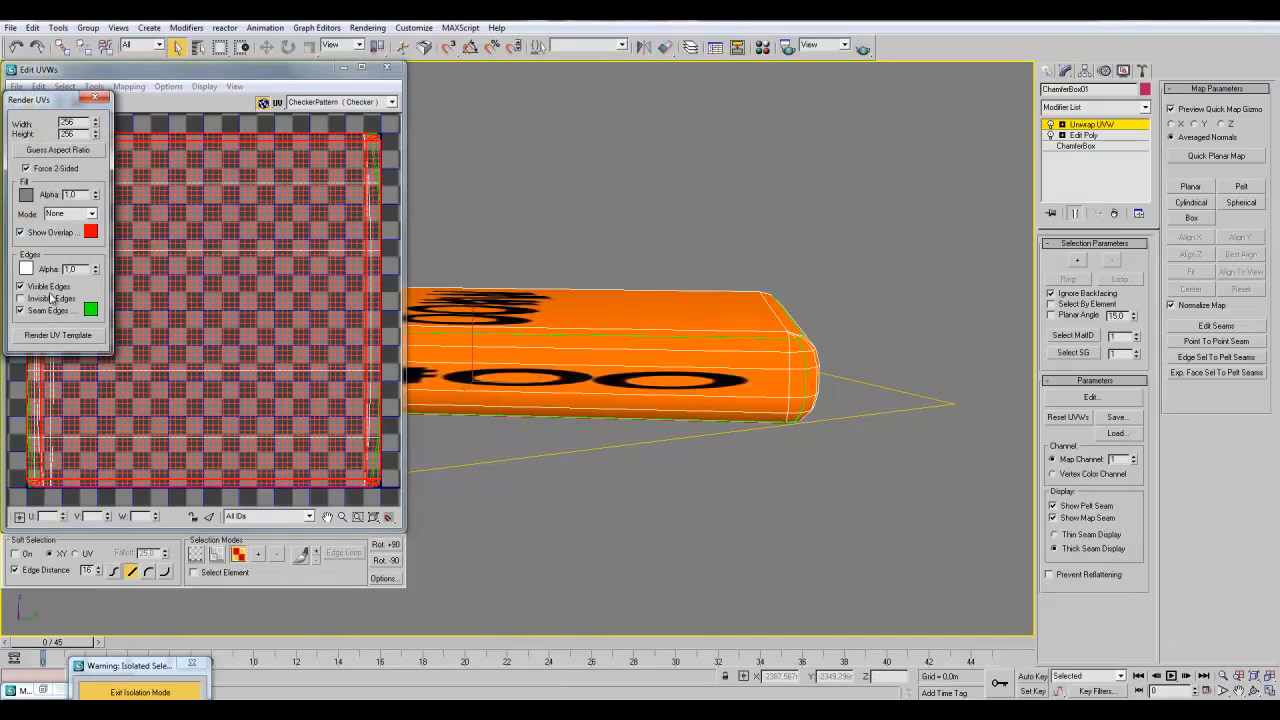
- Render the cushion's UV template, save the image as 7 in the Maps folder, and close the rendering settings
left_click(58, 335)
left_click(527, 283)
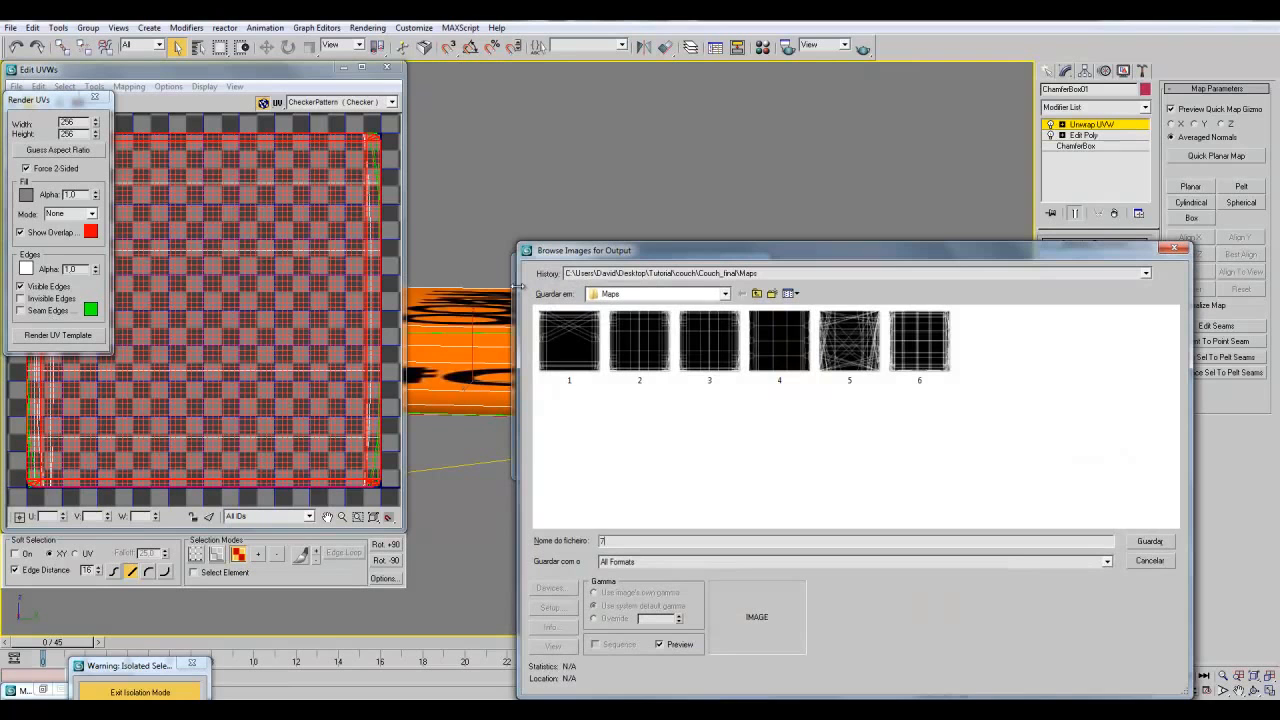
key("Tab")
key("j")
left_click(1150, 541)
left_click(842, 551)
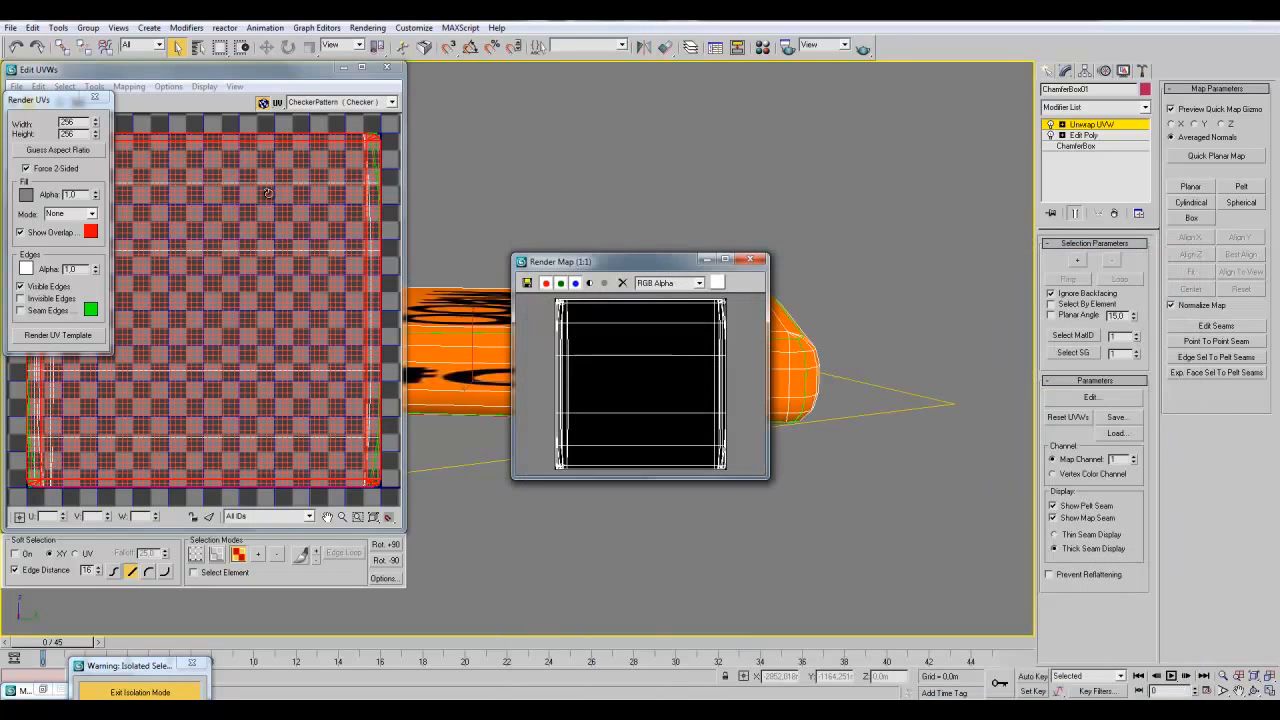
left_click(95, 97)
- Save the cushion's UVs as a UVW file in the Maps folder and close the rendered map and UV editor
left_click(16, 87)
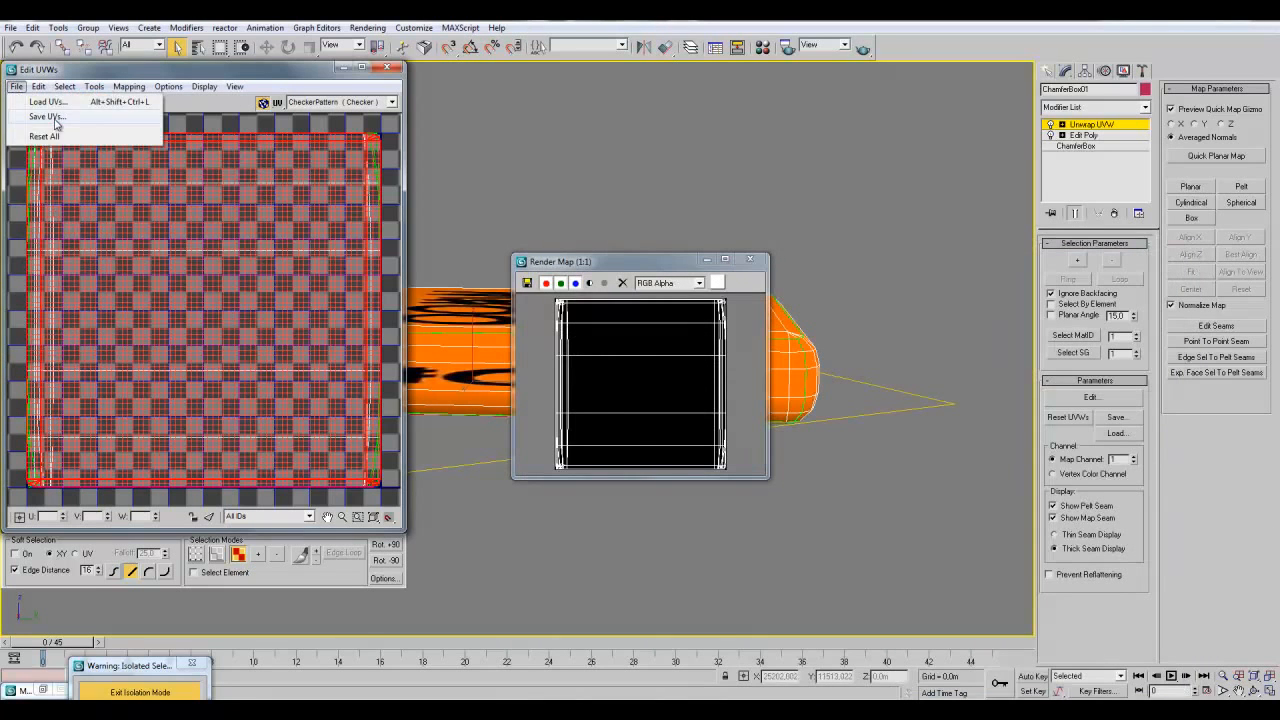
left_click(47, 116)
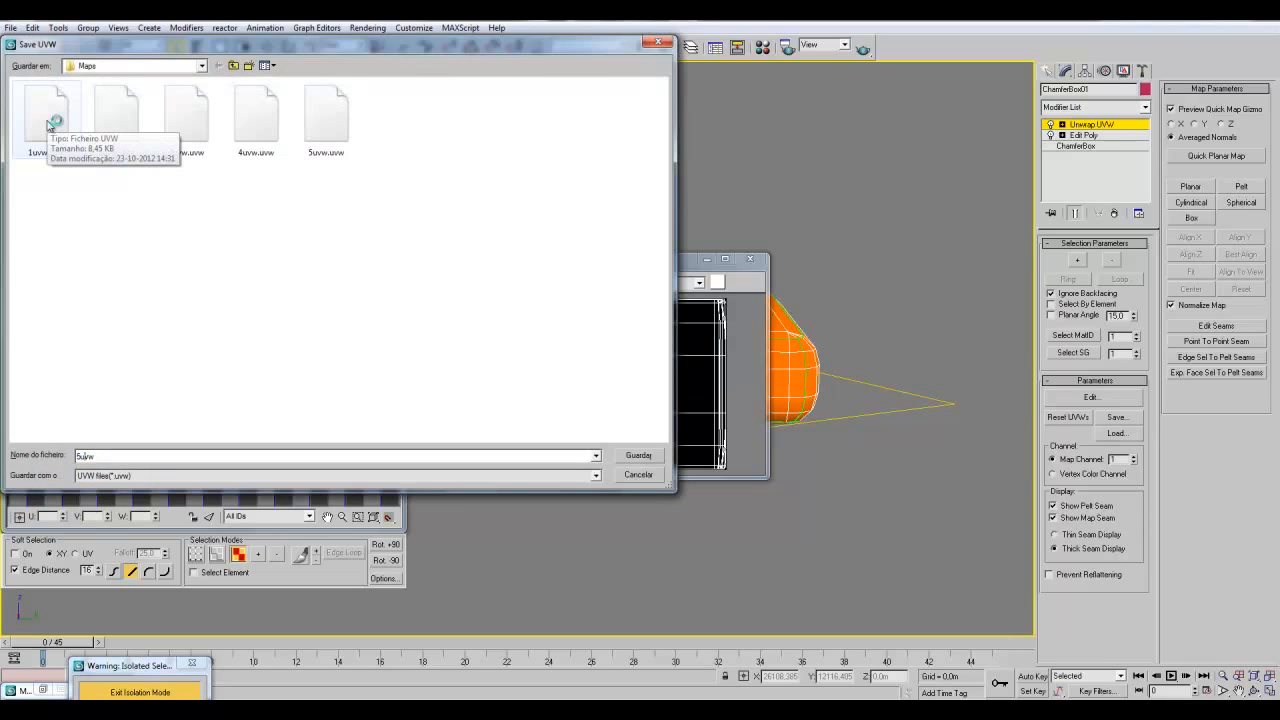
left_click(638, 456)
left_click(750, 259)
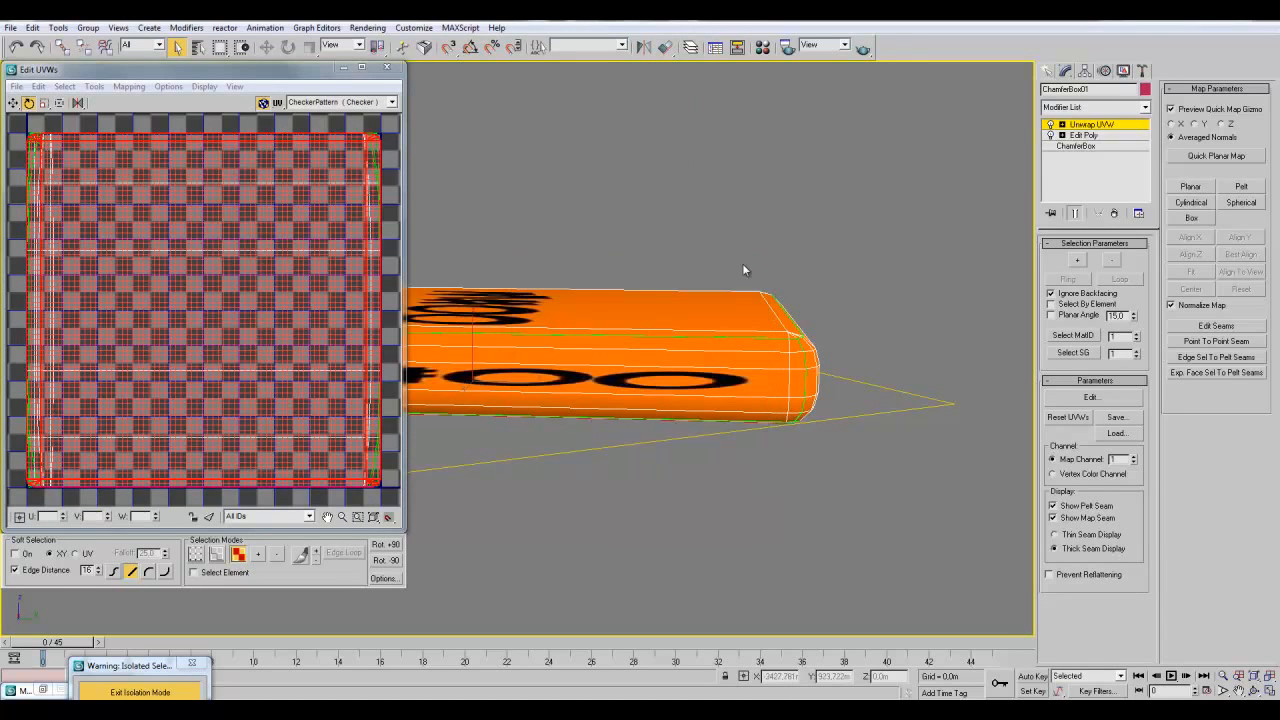
left_click(388, 68)
- Deselect the unwrapped cushion and exit isolation mode
left_click(1088, 125)
left_click(833, 306)
scroll(833, 306, "down", 5)
scroll(833, 306, "up", 3)
left_click(140, 692)
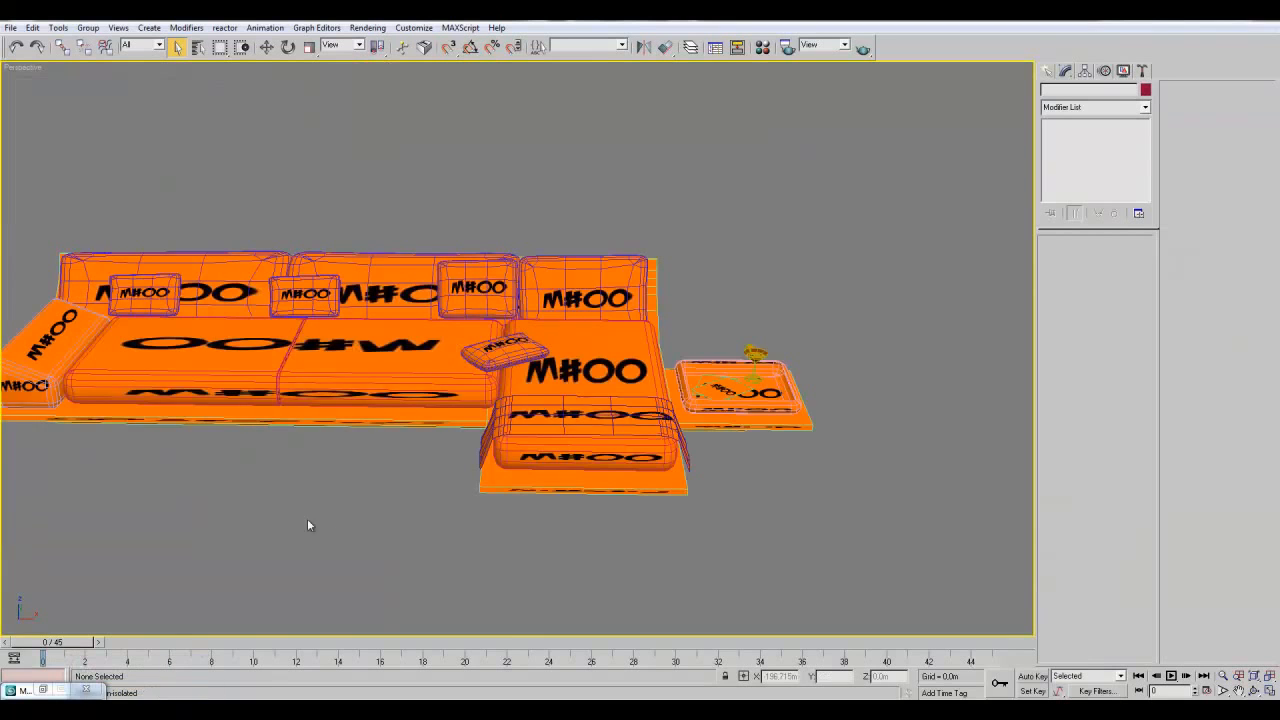
- Delete the 256x256 text shape floating beside the couch
scroll(378, 549, "up", 2)
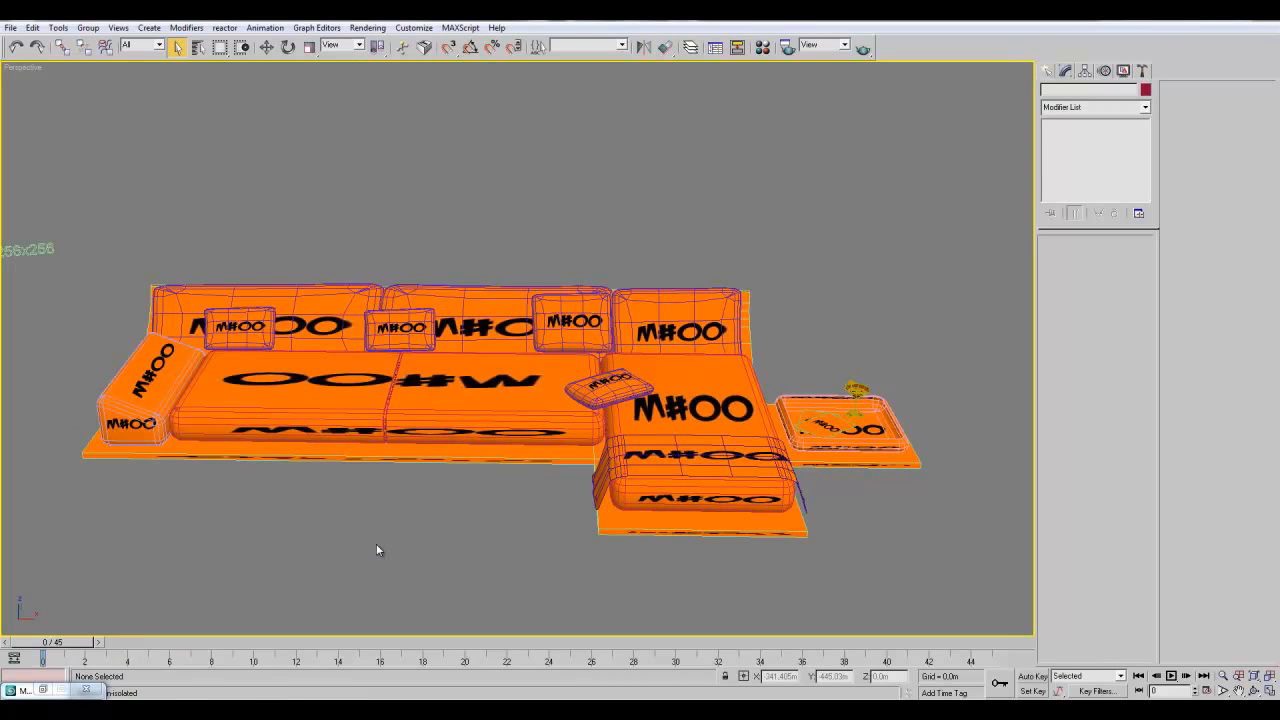
scroll(376, 543, "down", 5)
left_click_drag(794, 306, 331, 380)
left_click(320, 315)
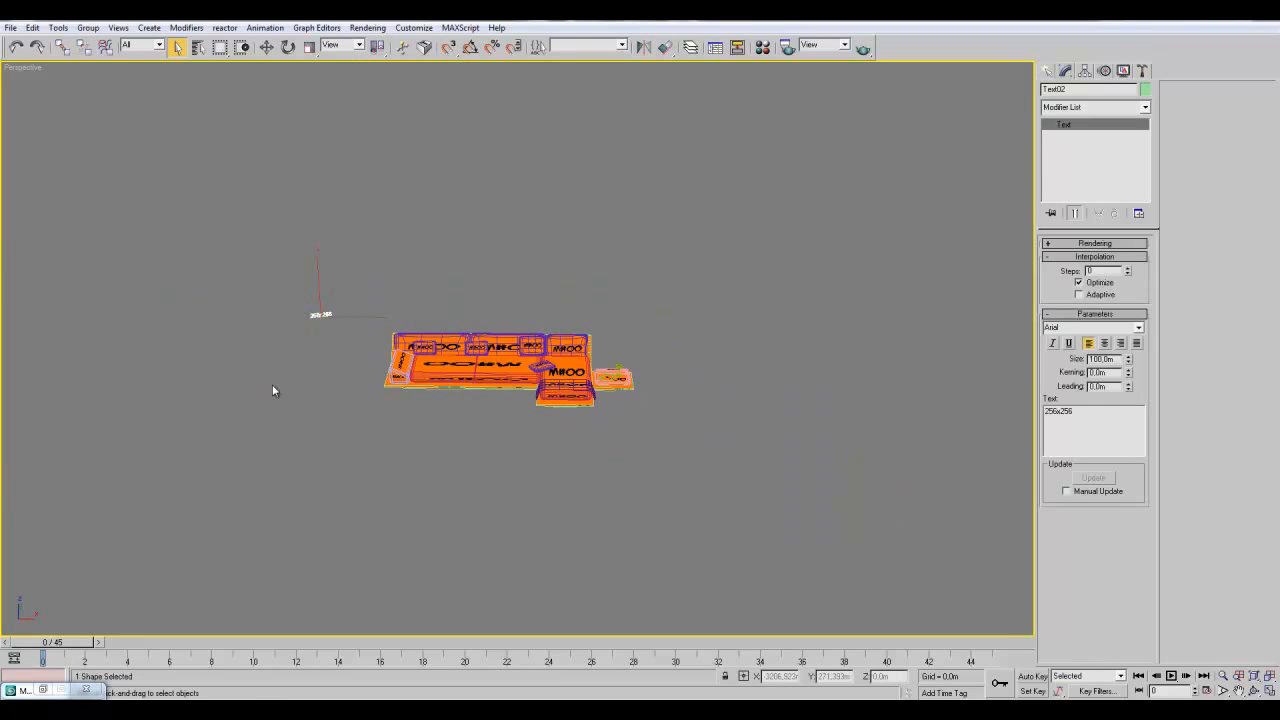
key("Delete")
- Select the couch base Box01 from behind and enter the face level of its Unwrap UVW modifier
key("ctrl+a")
middle_click_drag(350, 522, 411, 486, "alt")
scroll(537, 486, "up", 5)
scroll(541, 508, "up", 5)
key("alt")
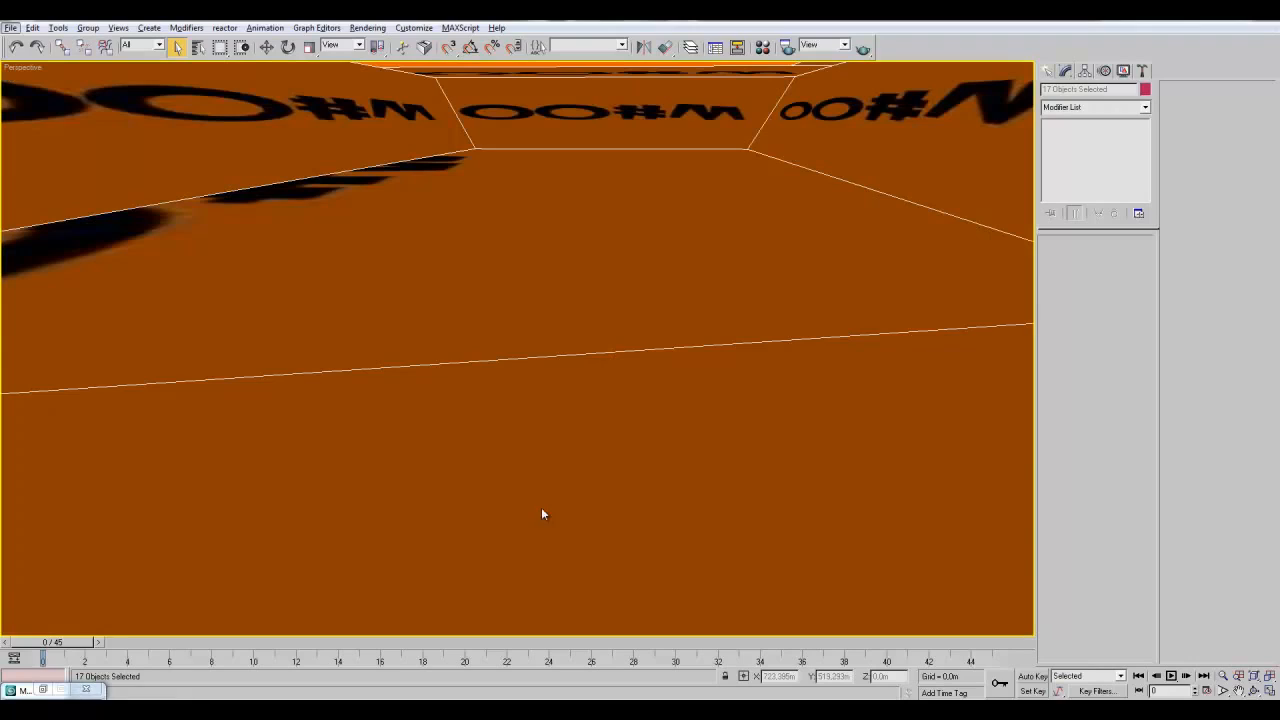
left_click(1265, 682)
middle_click_drag(925, 548, 668, 477, "alt")
left_click(628, 393)
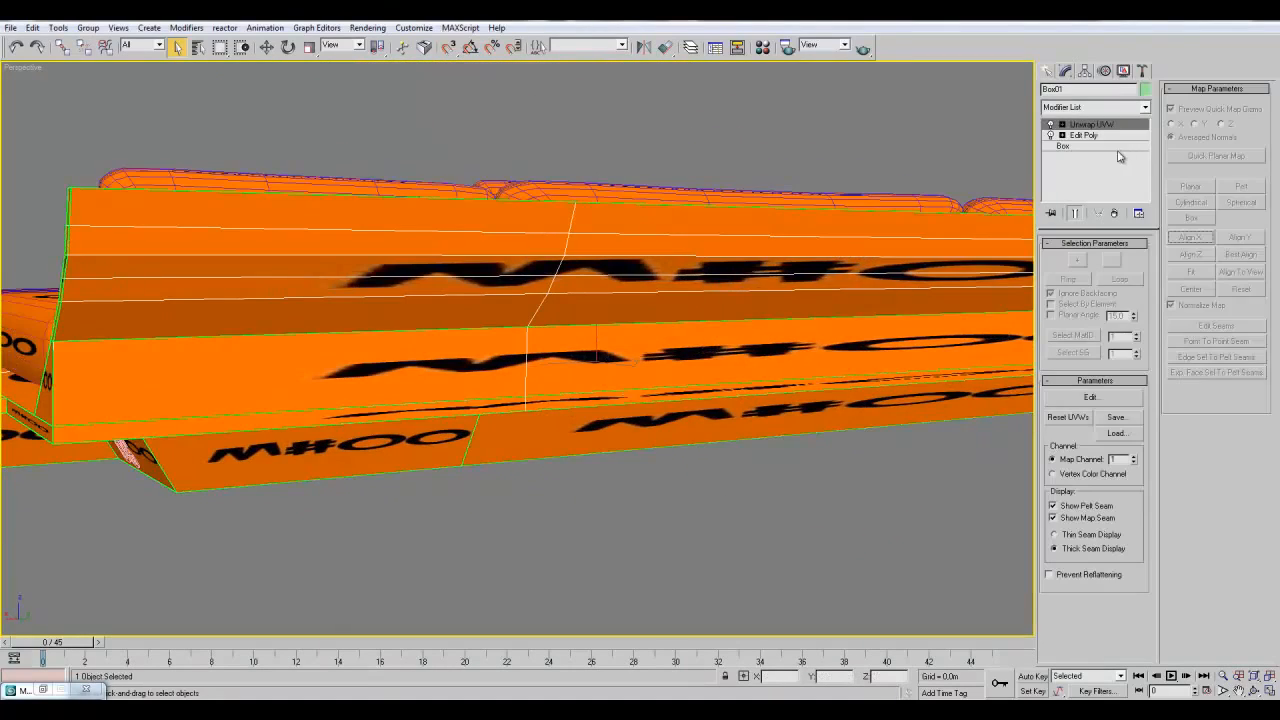
left_click(1062, 125)
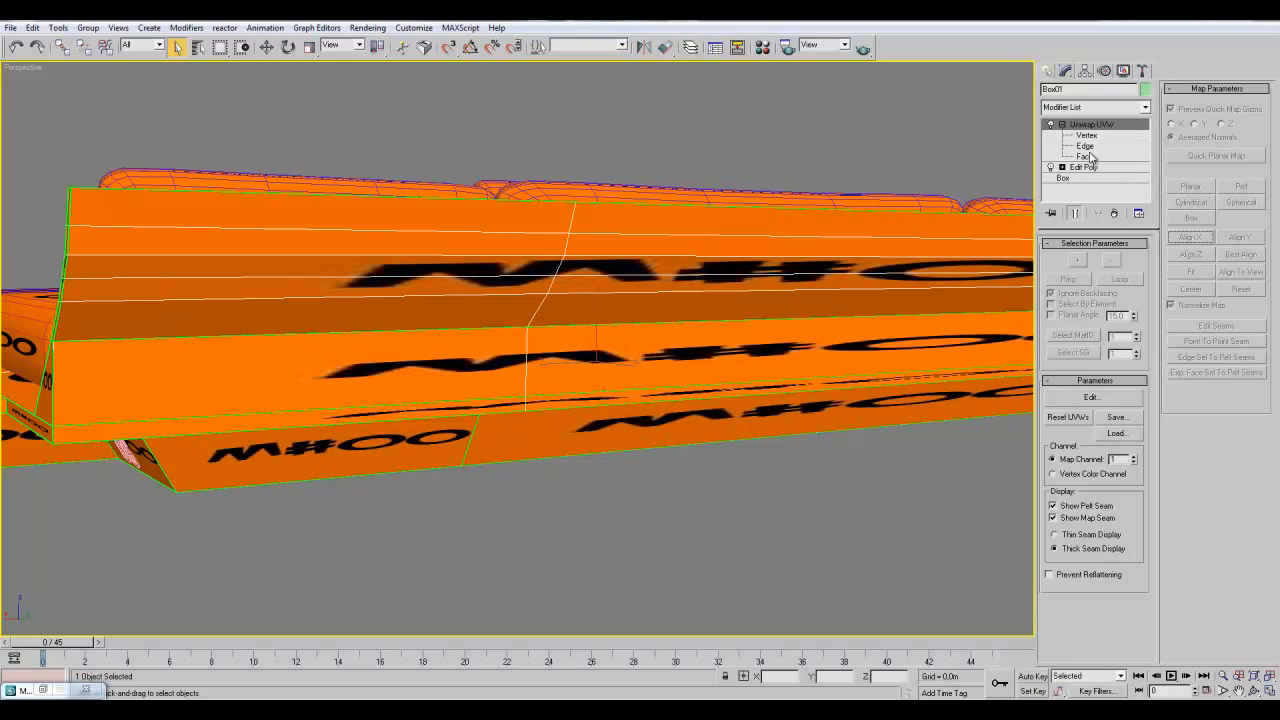
left_click(1085, 157)
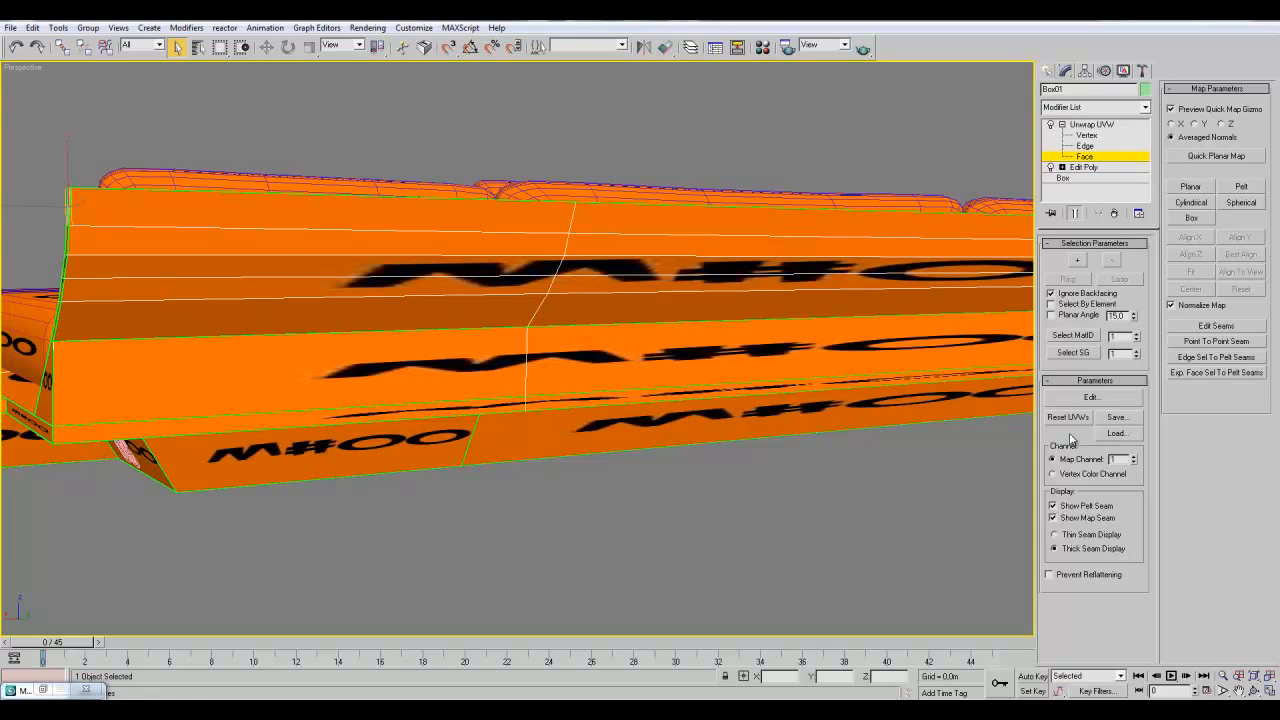
- Select both lower back panel faces of the base and the narrow faces along their lower edge
left_click(846, 352)
left_click(571, 400, "ctrl")
left_click(503, 405, "ctrl")
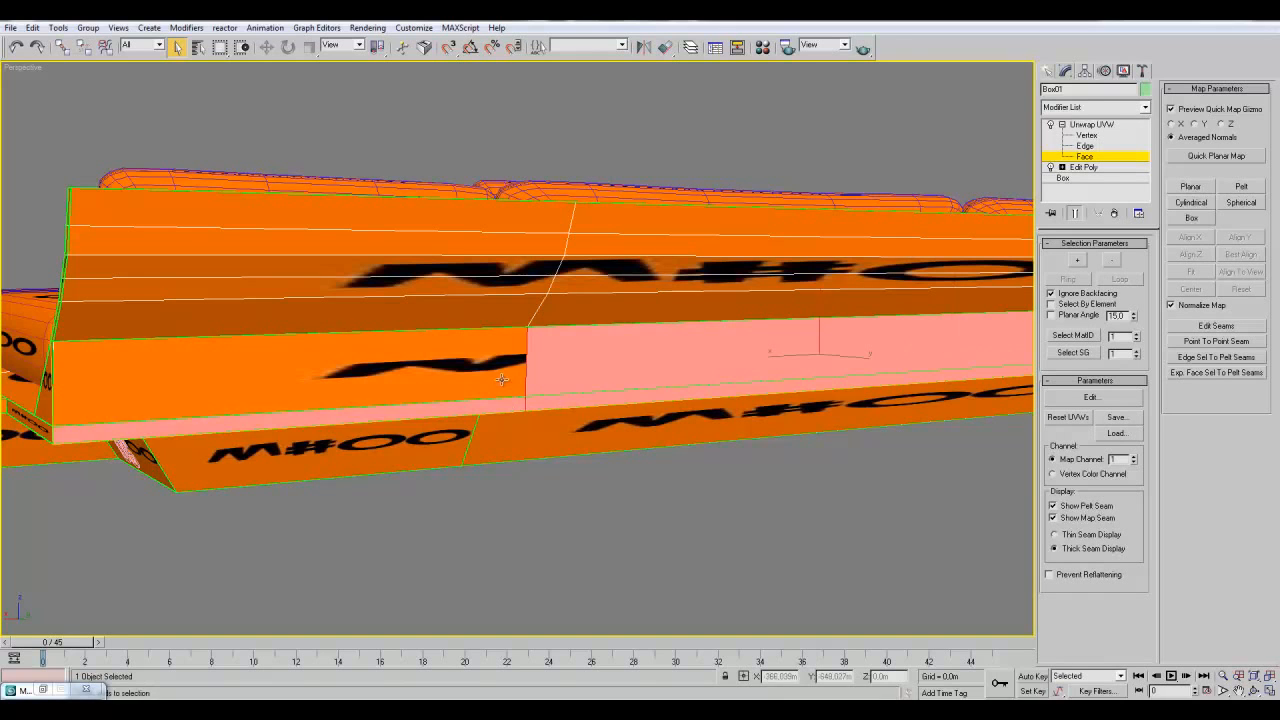
left_click(494, 378, "ctrl")
middle_click_drag(900, 387, 551, 381)
middle_click_drag(769, 396, 957, 398)
- Apply Planar mapping to the selected base faces with Best Align and Fit, and leave face level
left_click(1201, 187)
left_click(1237, 257)
left_click(1195, 274)
middle_click_drag(688, 460, 802, 464)
left_click(1203, 190)
middle_click_drag(446, 452, 660, 452)
left_click(1099, 157)
- Add an Edit Poly modifier to the extruded DS text on the couch base
middle_click_drag(511, 471, 735, 490, "alt")
middle_click_drag(585, 496, 605, 496)
scroll(605, 496, "up", 3)
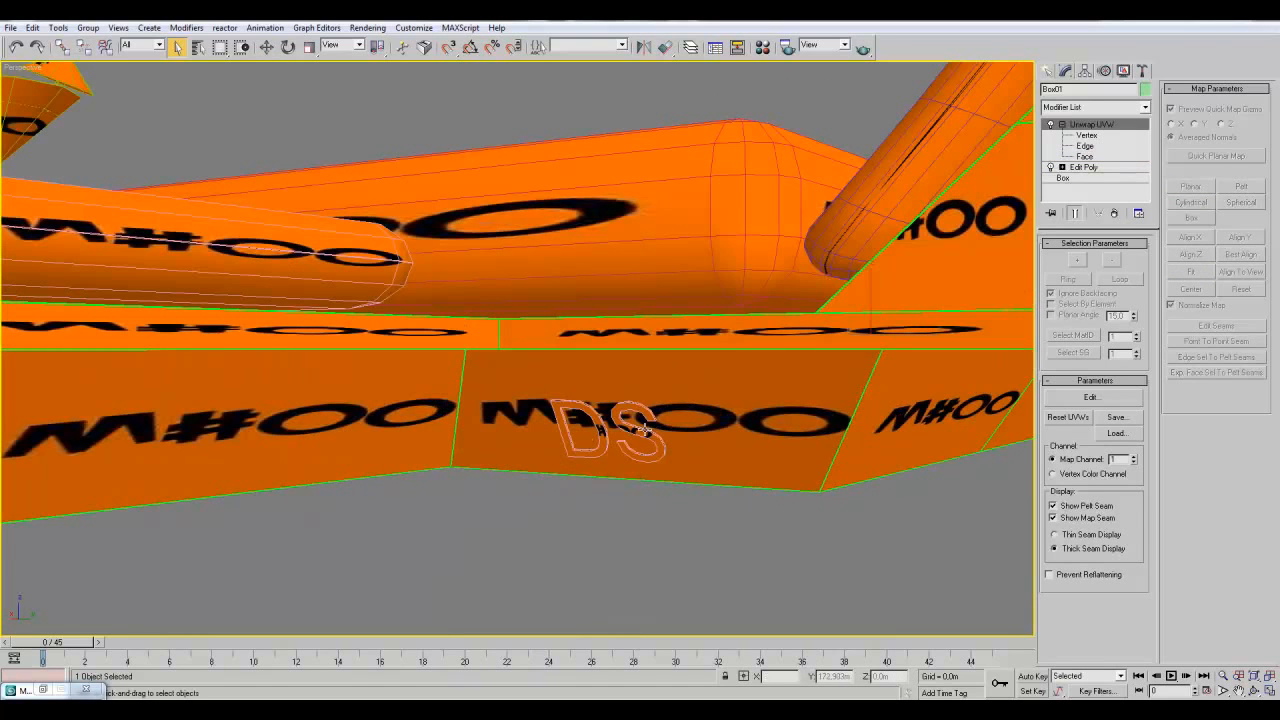
left_click(1062, 124)
left_click(720, 575)
left_click(636, 481)
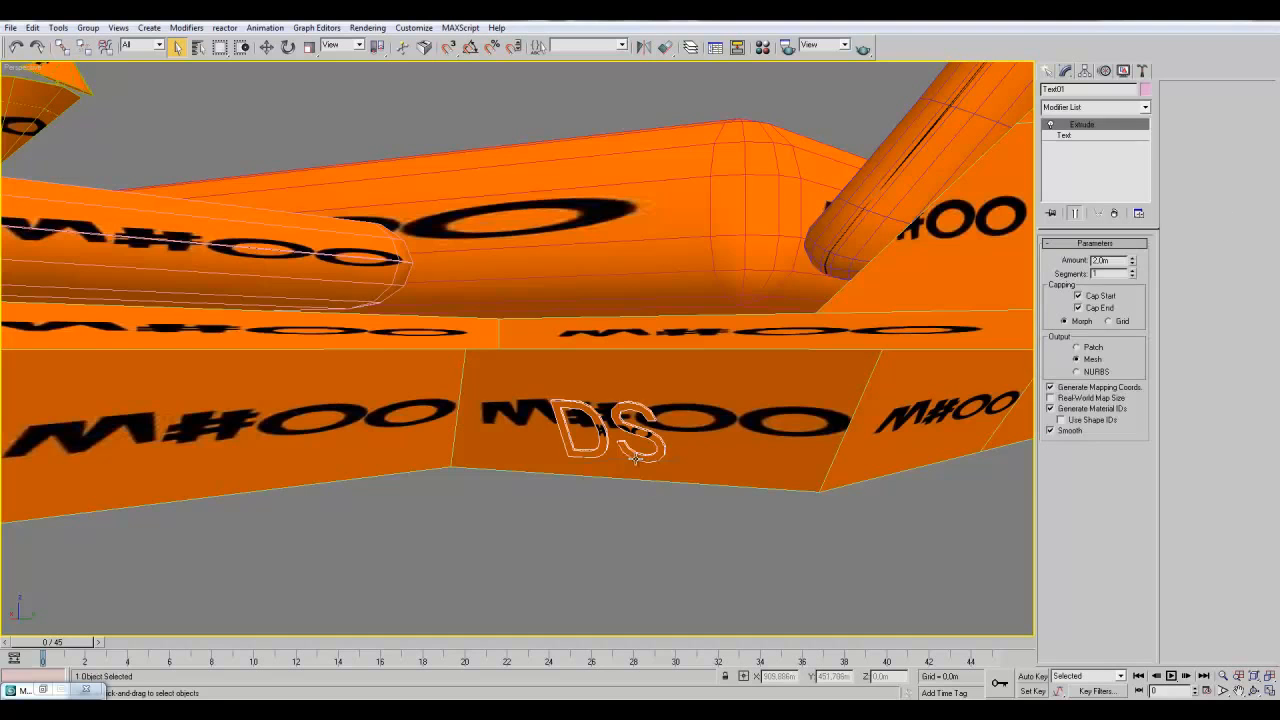
scroll(657, 517, "up", 5)
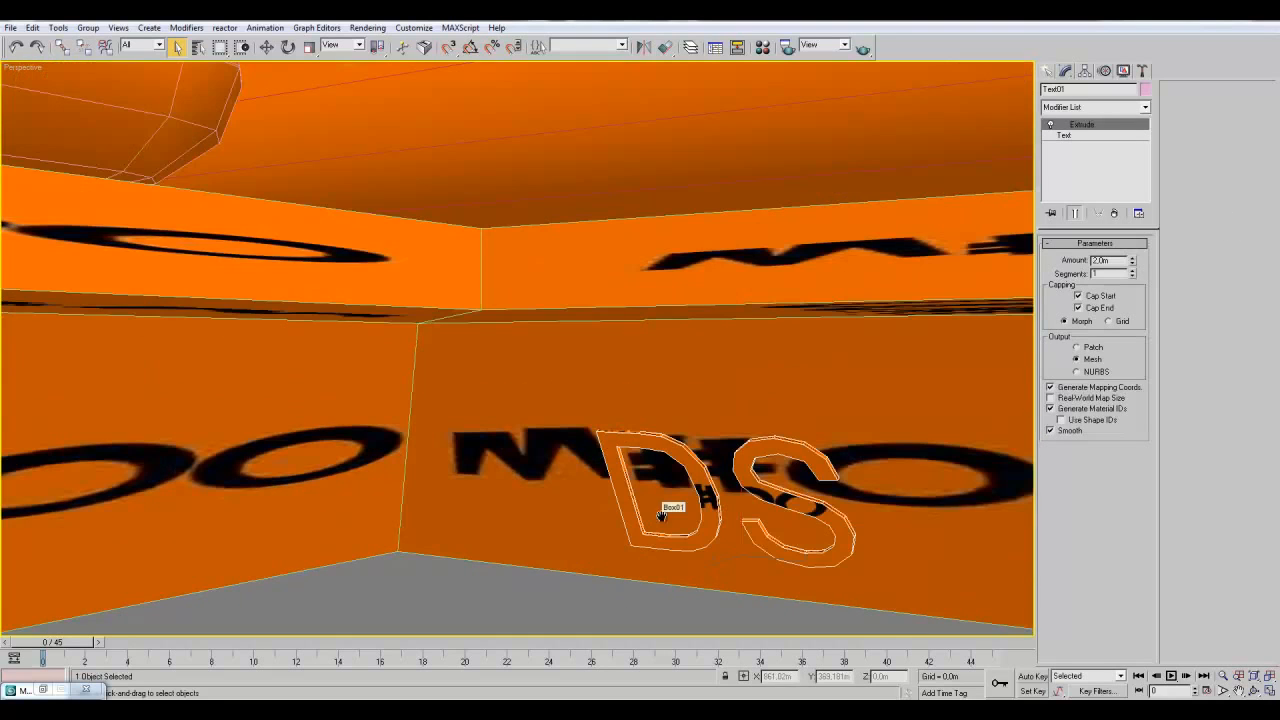
middle_click_drag(662, 515, 648, 487)
left_click(1090, 107)
scroll(1088, 150, "down", 5)
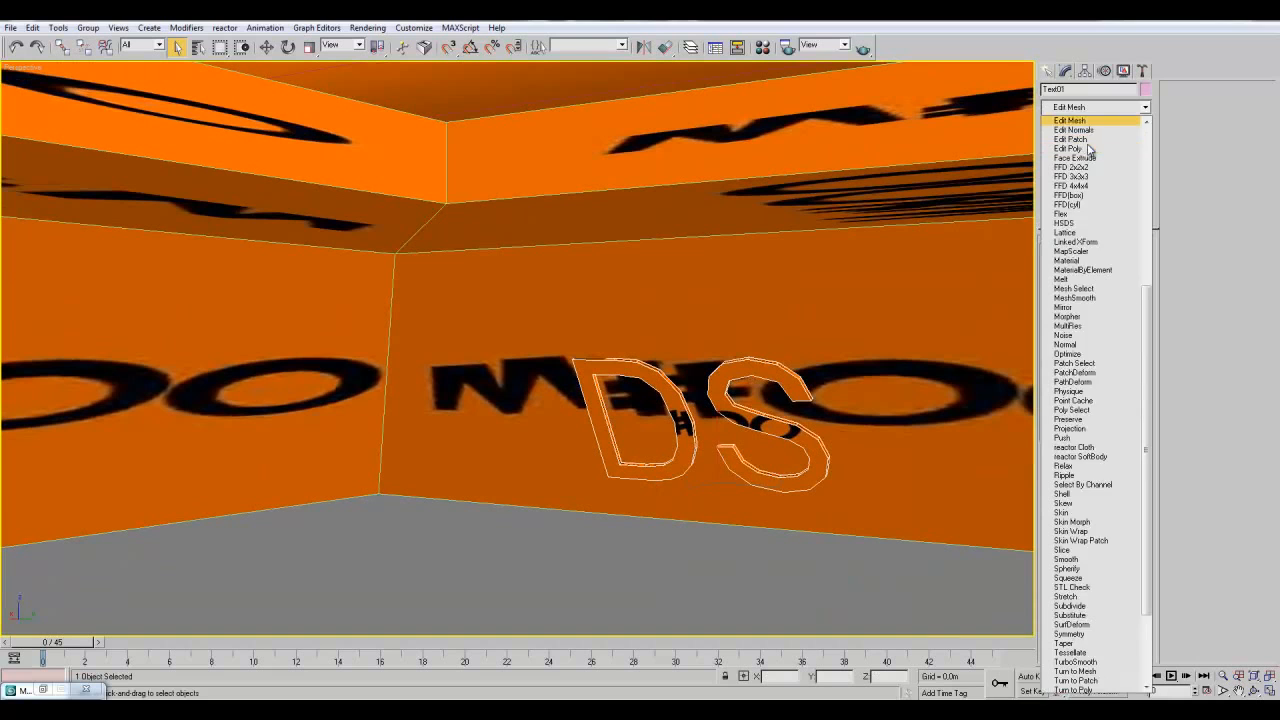
left_click(1085, 145)
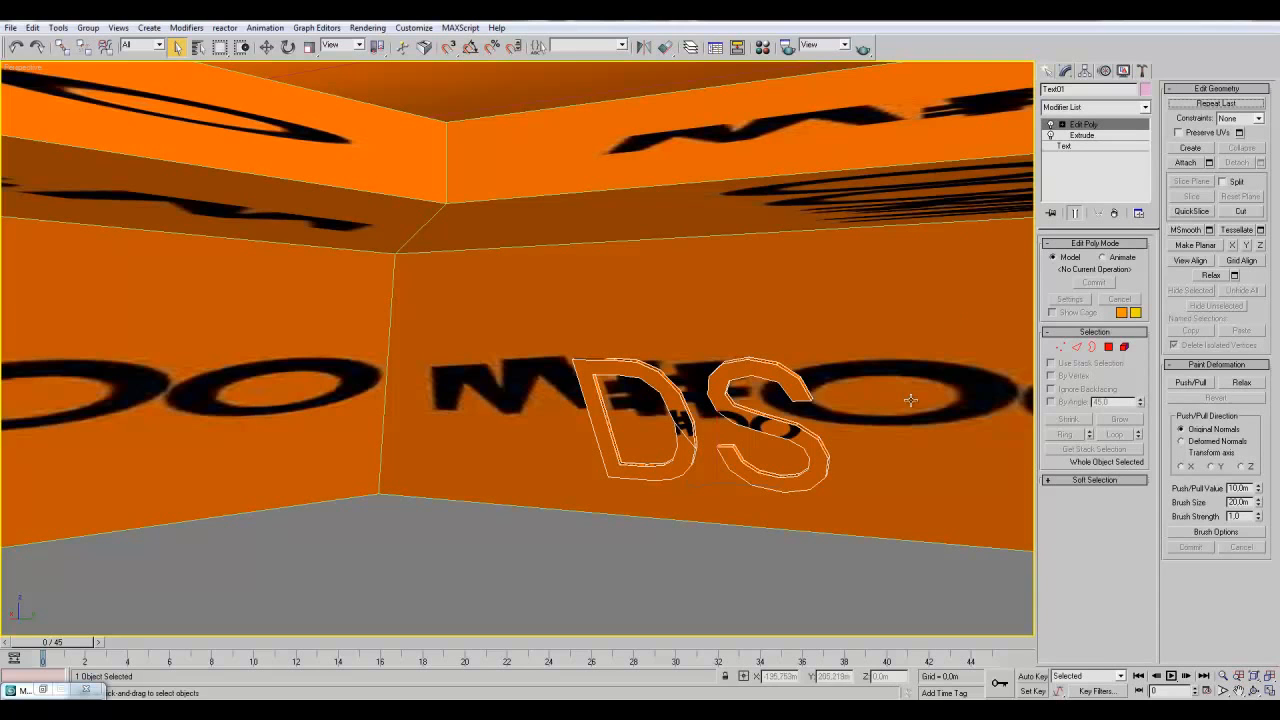
- Select the two-part long seat cushion of the couch
scroll(904, 399, "down", 4)
middle_click_drag(844, 451, 740, 500, "alt")
scroll(762, 496, "down", 4)
left_click(410, 302)
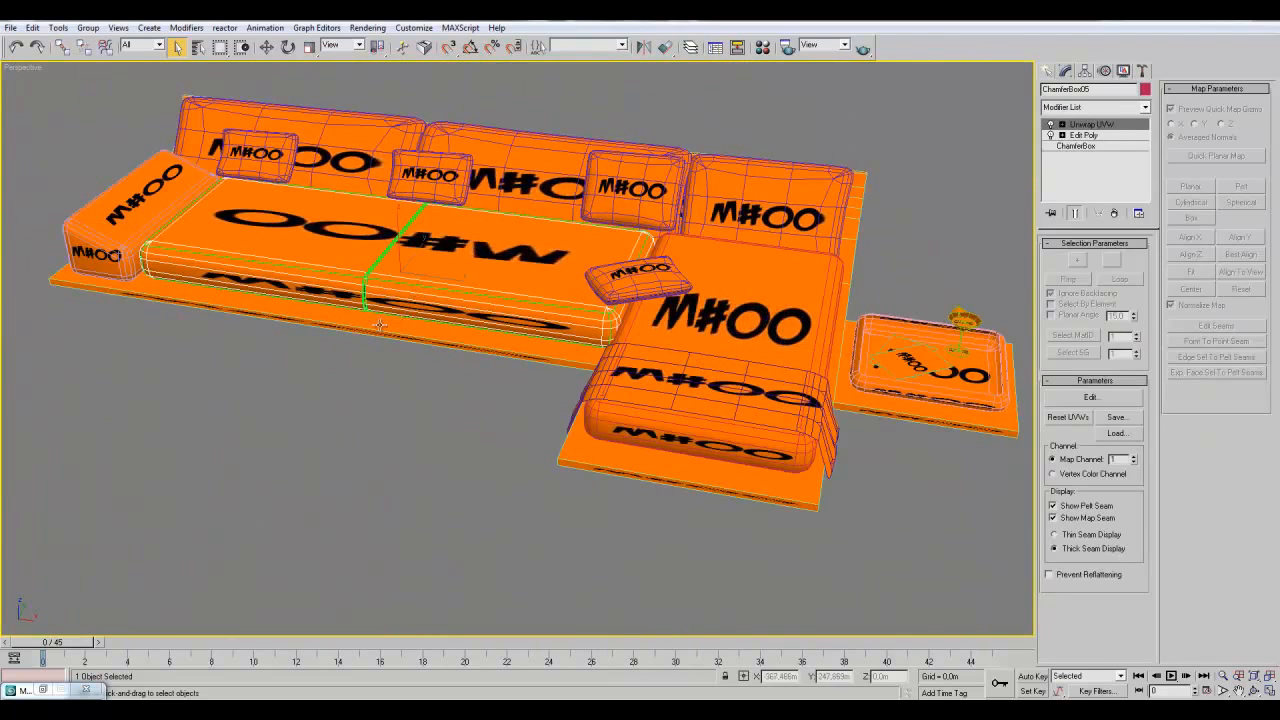
middle_click_drag(424, 425, 520, 425, "alt")
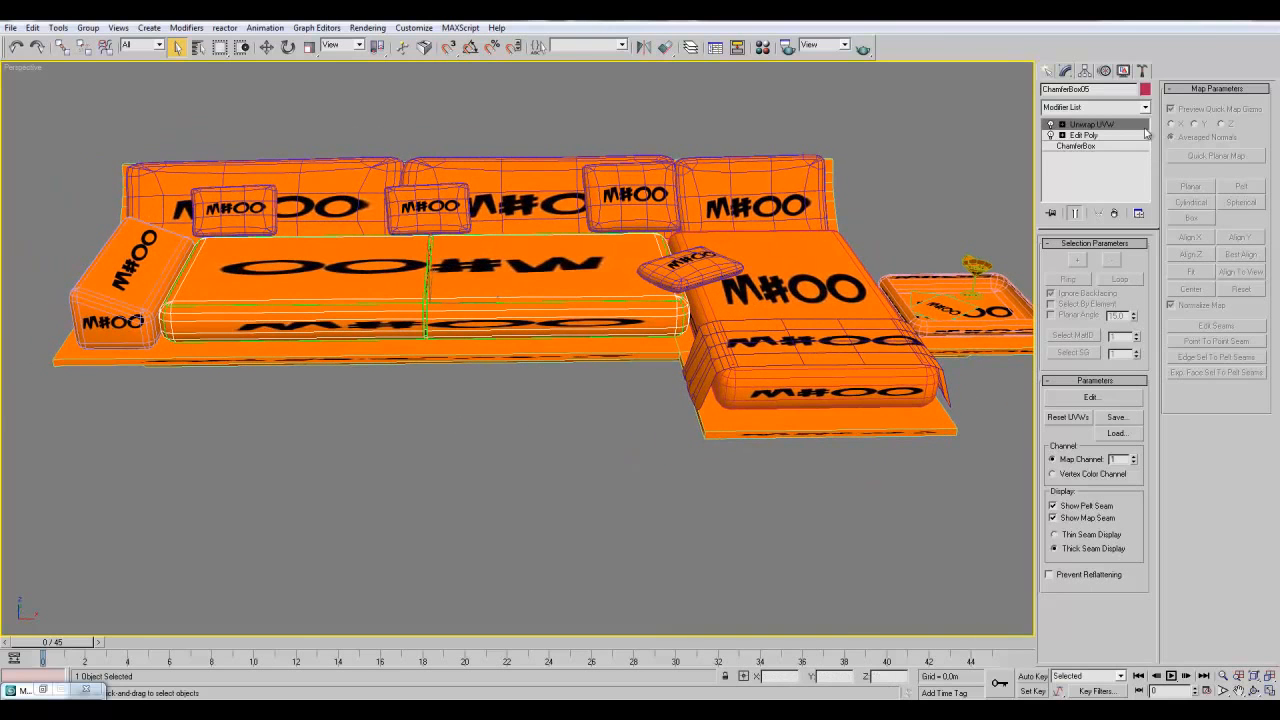
left_click(1080, 135)
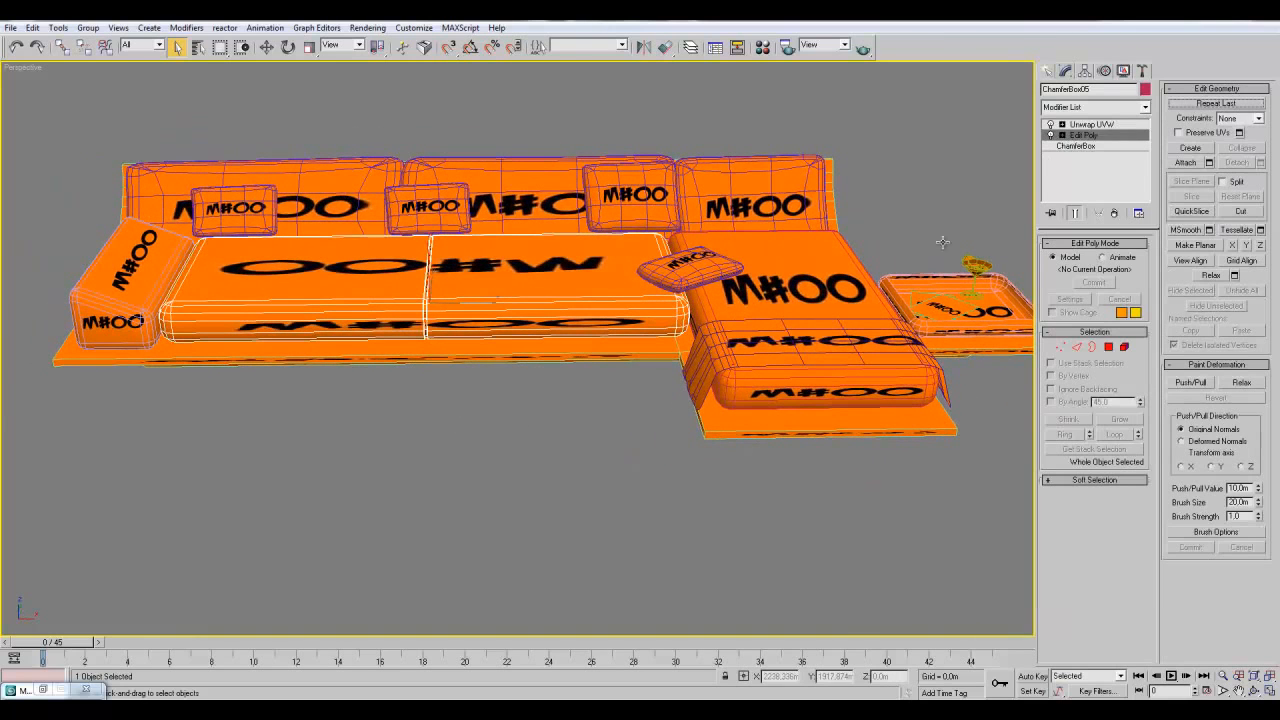
middle_click_drag(576, 522, 620, 547)
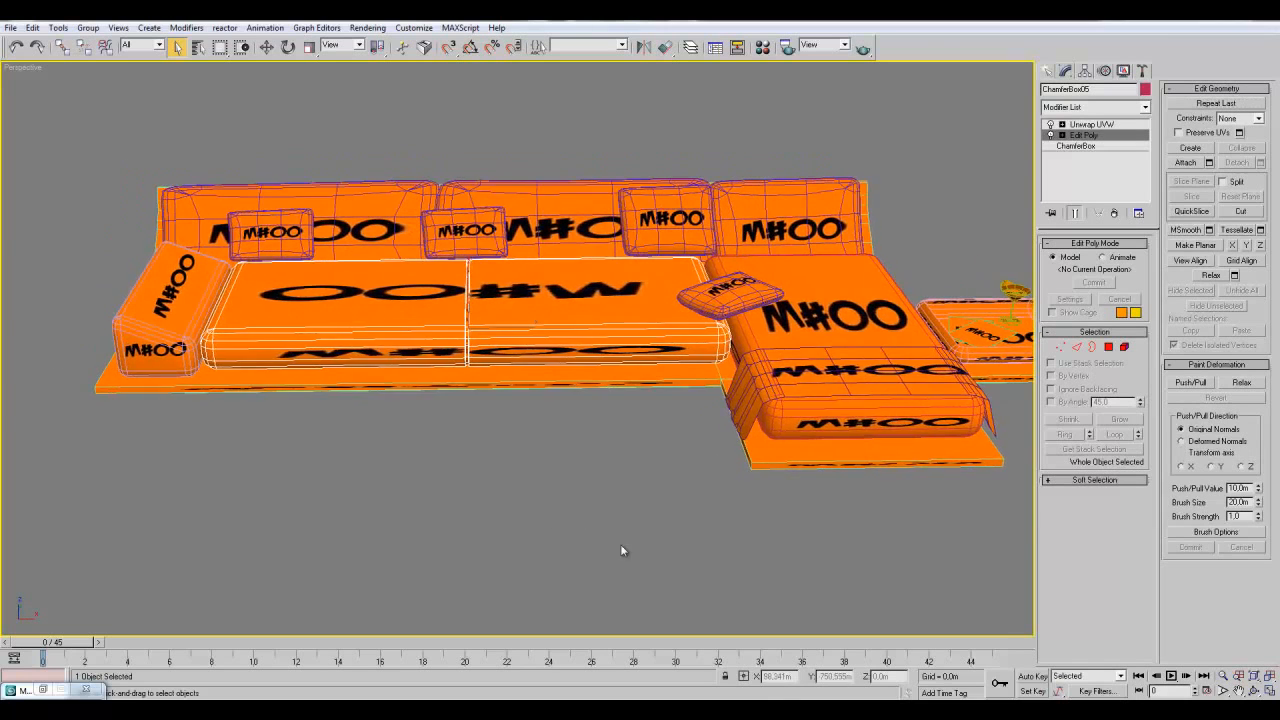
scroll(622, 548, "up", 3)
left_click(1124, 348)
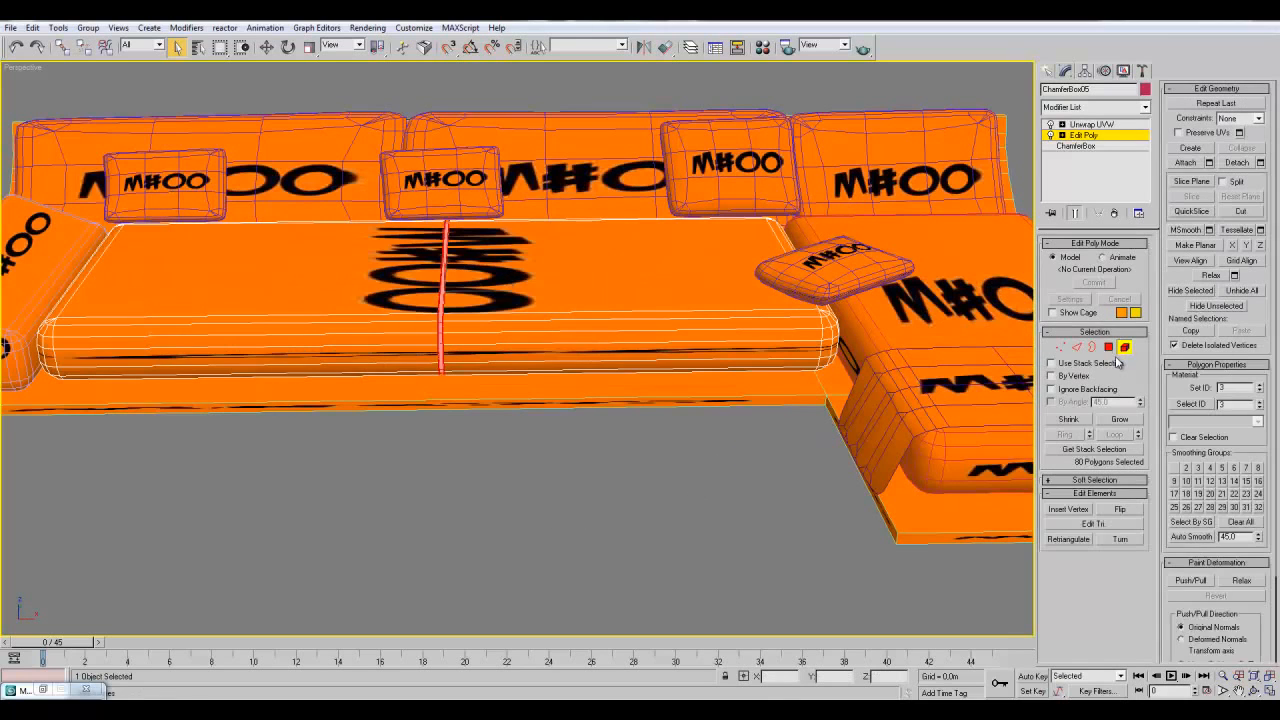
left_click(1092, 125)
left_click(1094, 135)
left_click(1103, 134)
- Add a second Edit Poly modifier above Unwrap UVW on the long seat cushion
left_click(1100, 107)
scroll(1095, 145, "down", 5)
left_click(1092, 147)
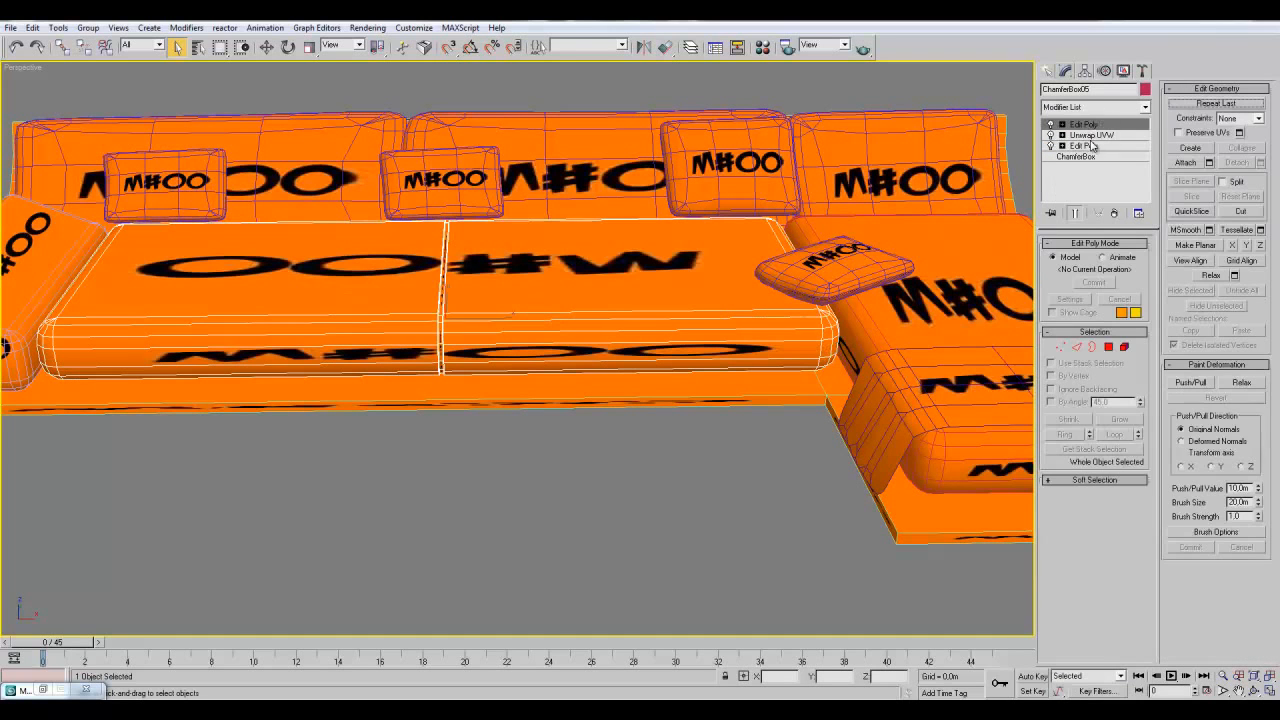
- Attach the other ChamferBox, Line and Plane objects to the long seat cushion using the Attach List
left_click(1124, 346)
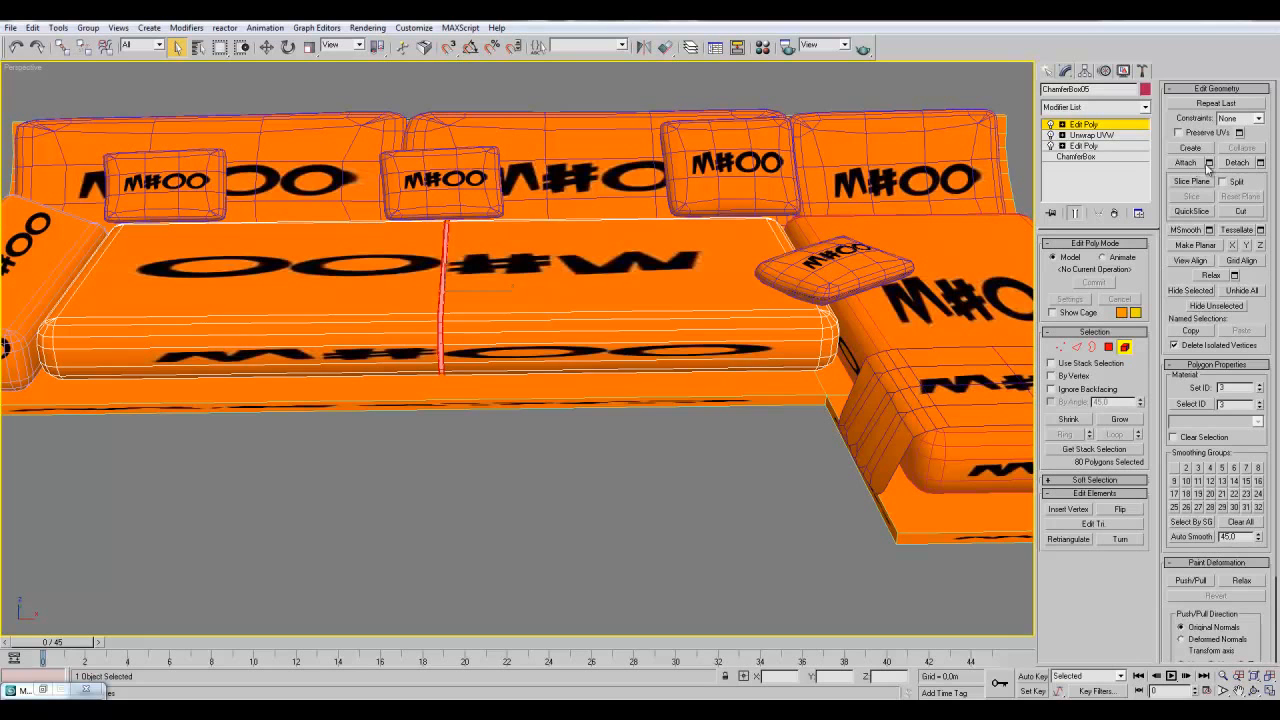
left_click(1209, 162)
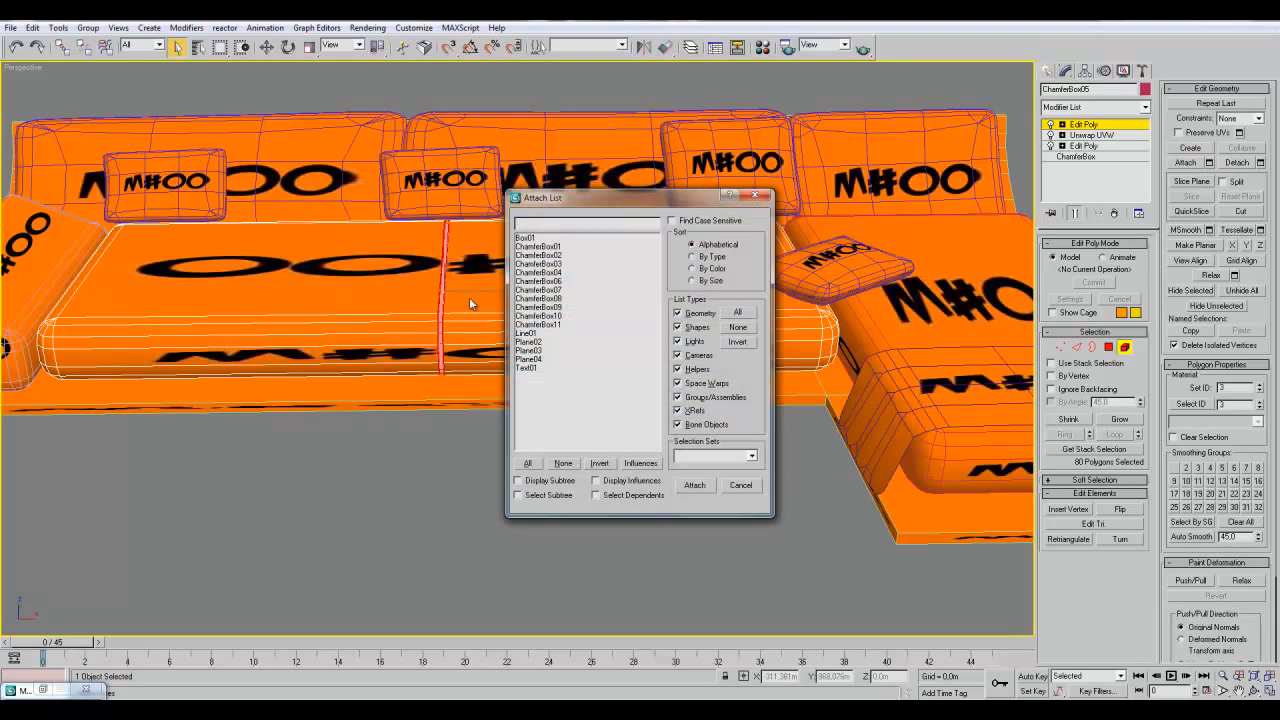
left_click(533, 359)
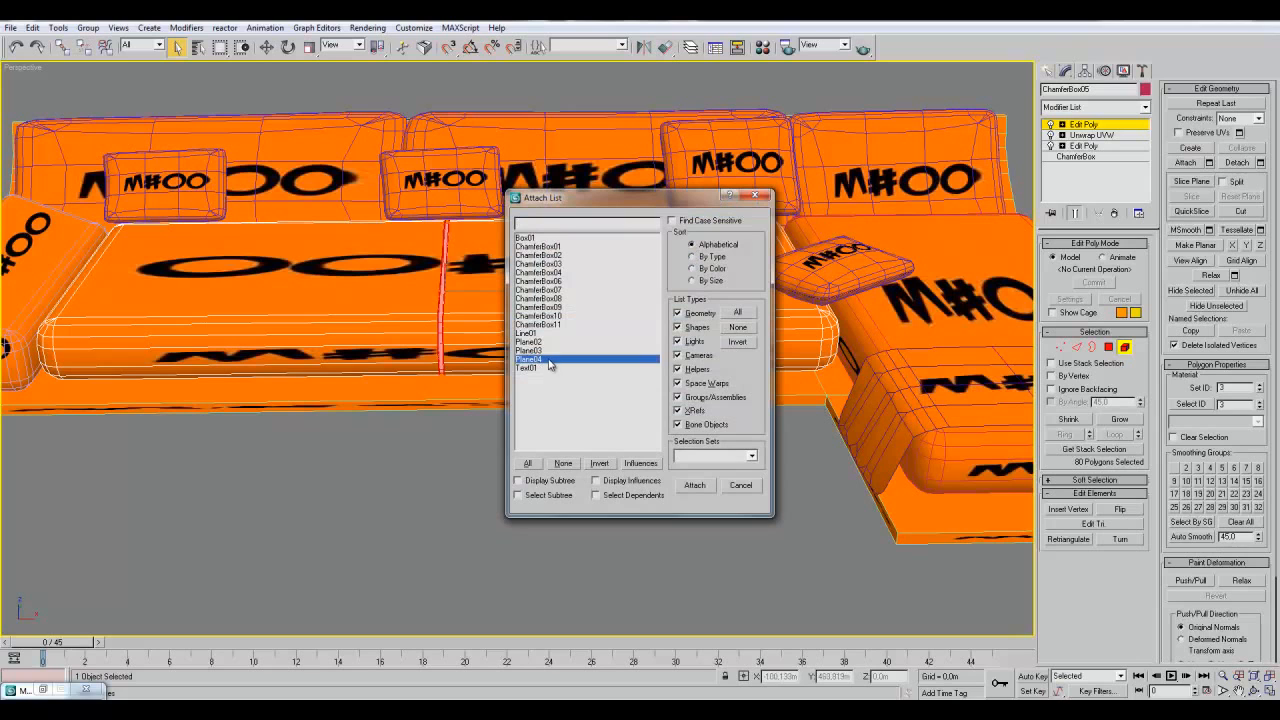
left_click_drag(541, 357, 541, 333)
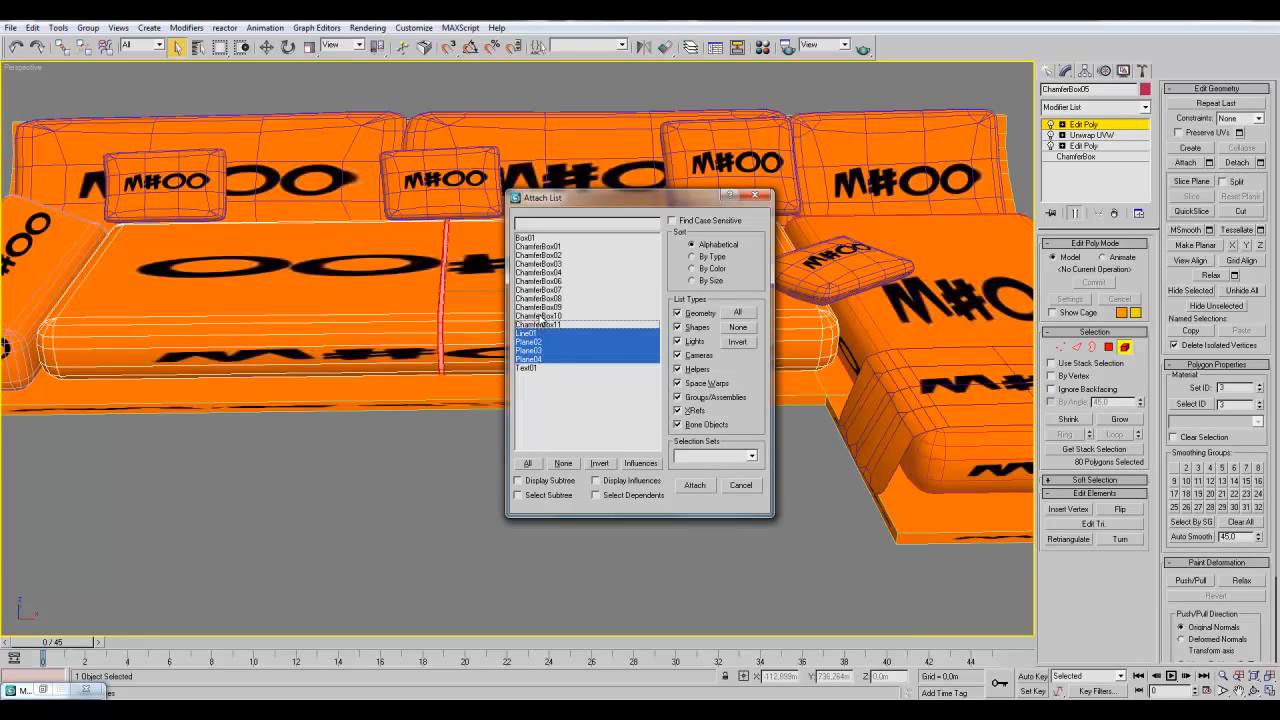
left_click(541, 316, "ctrl")
left_click_drag(549, 250, 557, 350, "ctrl")
left_click(704, 485)
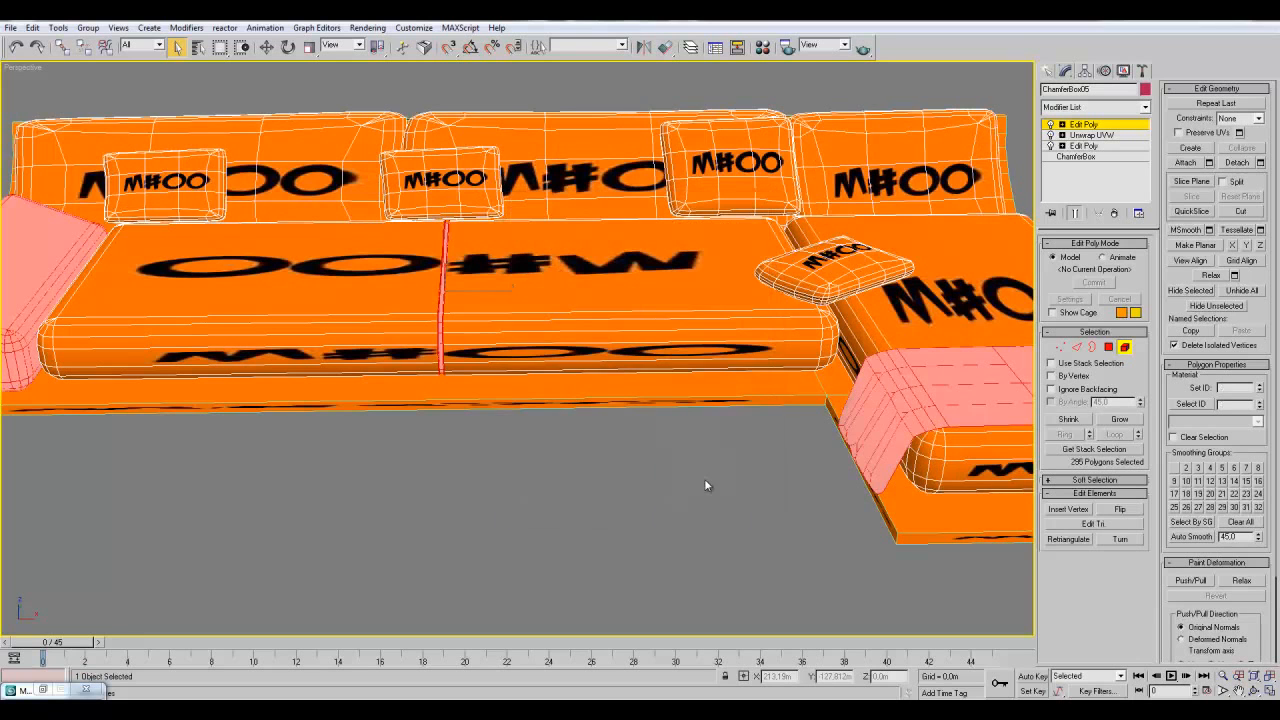
- Try moving the combined couch mesh away from its base
scroll(557, 523, "down", 3)
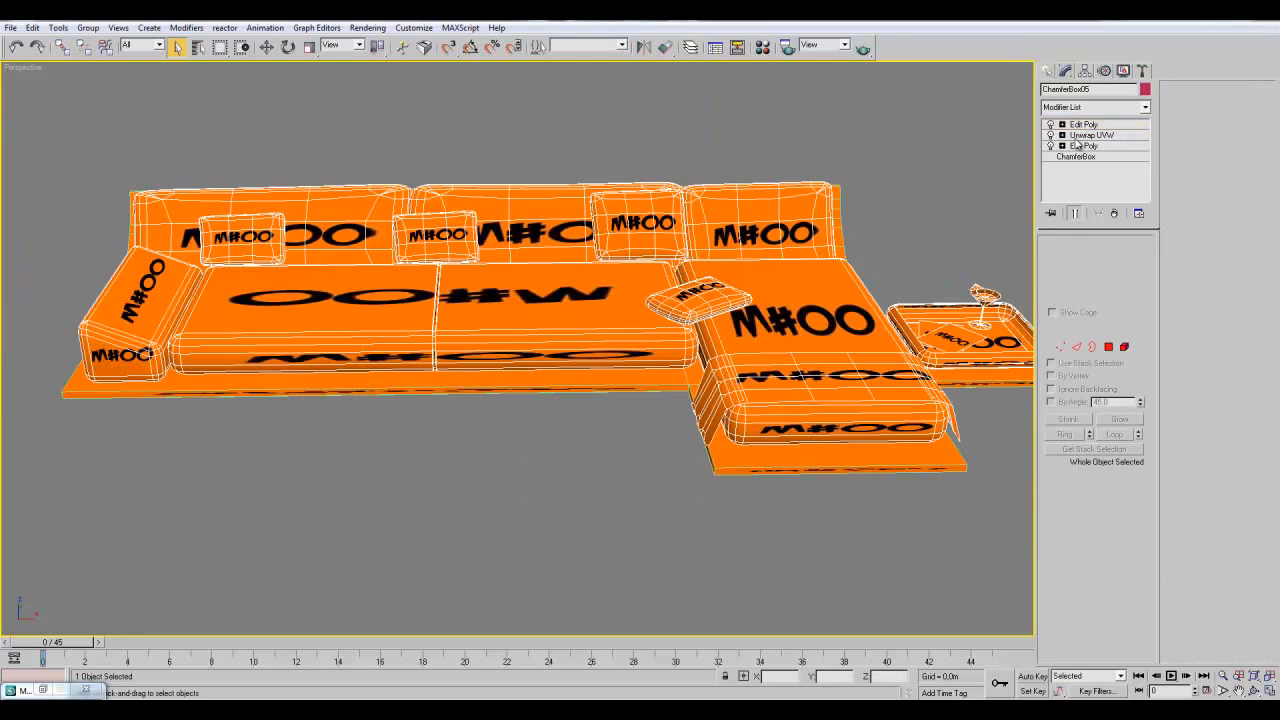
scroll(519, 489, "down", 5)
scroll(495, 467, "up", 4)
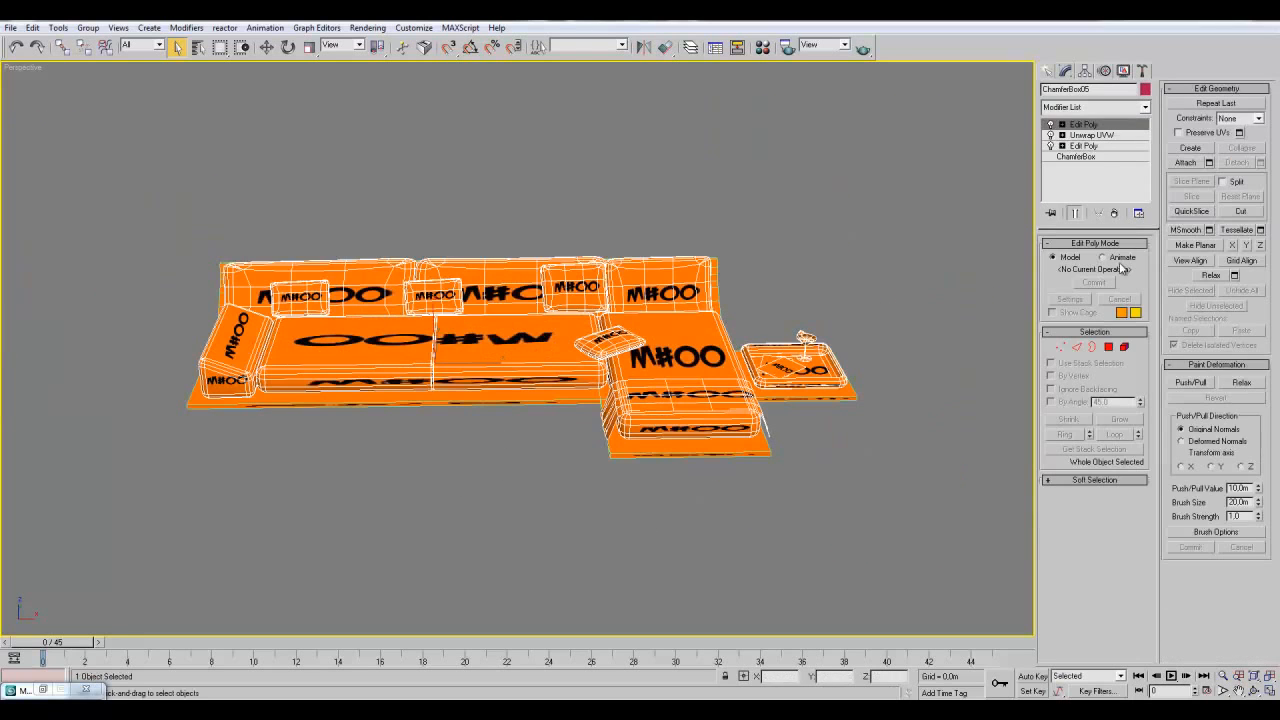
left_click(470, 358)
left_click(470, 358)
left_click(266, 47)
left_click_drag(478, 362, 352, 346)
right_click(352, 346)
- Deselect the combined mesh and select the couch base Box01
left_click(517, 493)
left_click(555, 370)
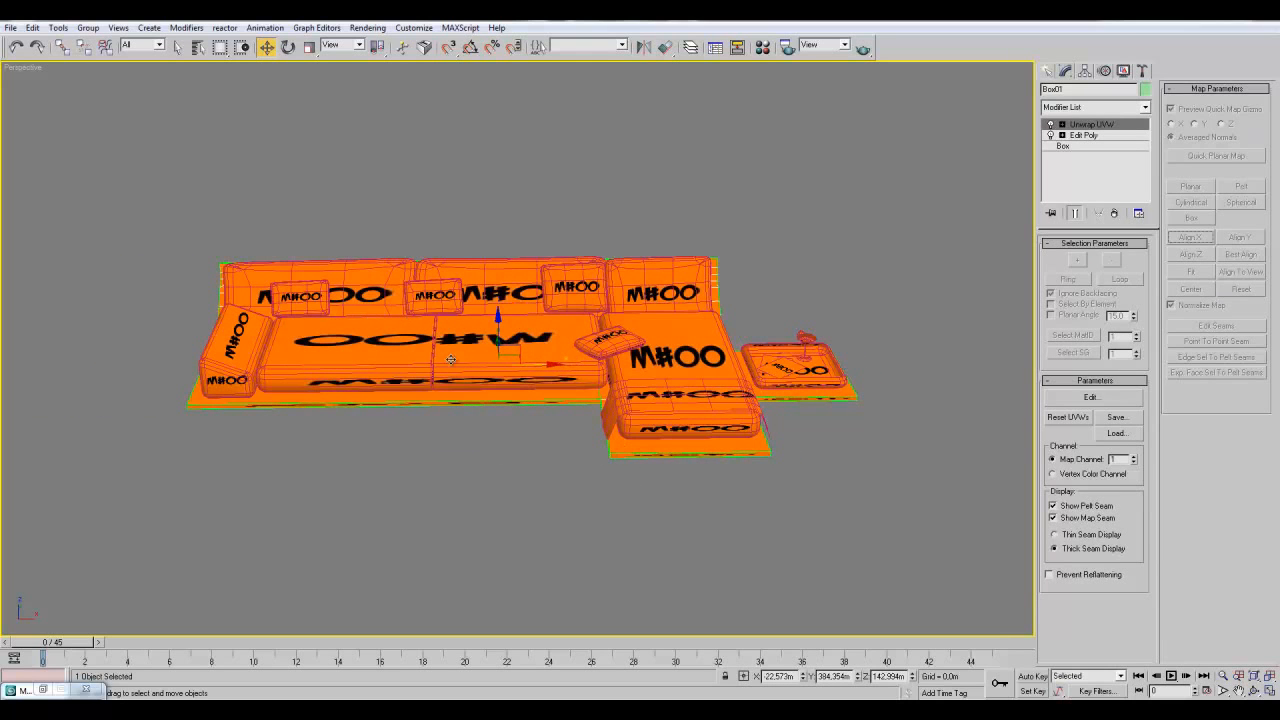
- Attach the couch base Box01 to the combined couch mesh and collapse its modifier stack to an Editable Poly
left_click(497, 307)
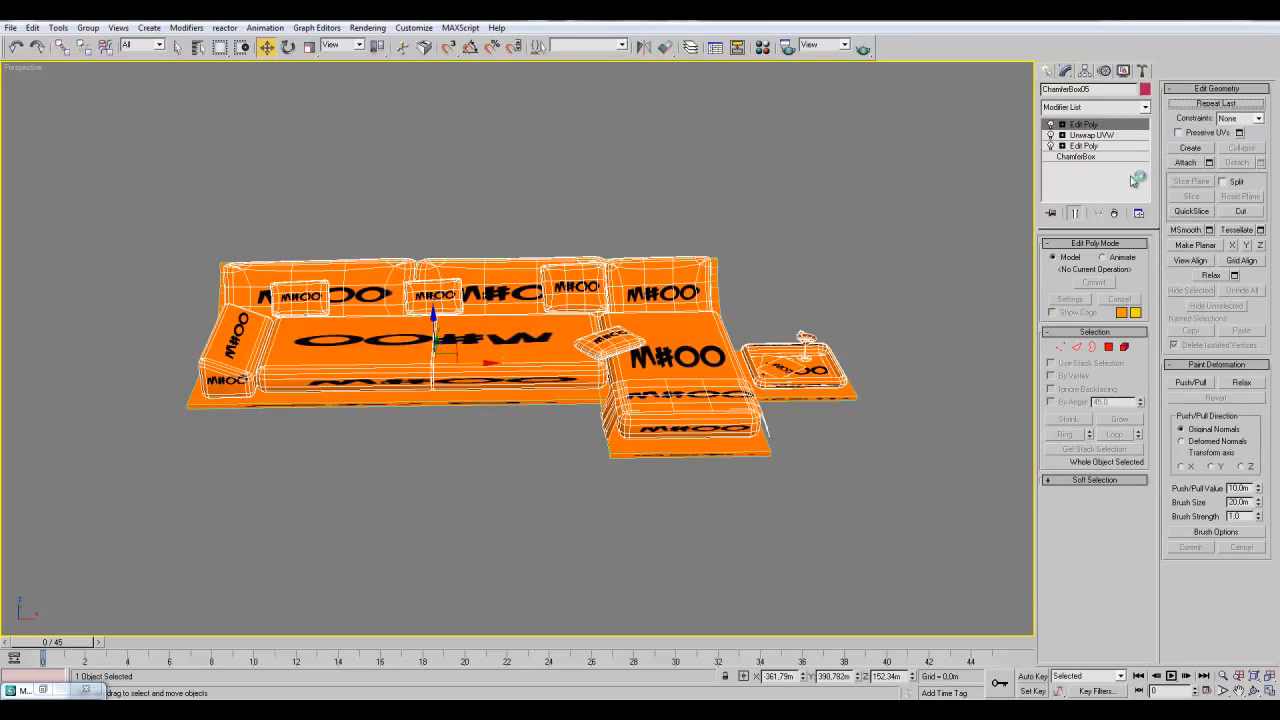
left_click(1186, 162)
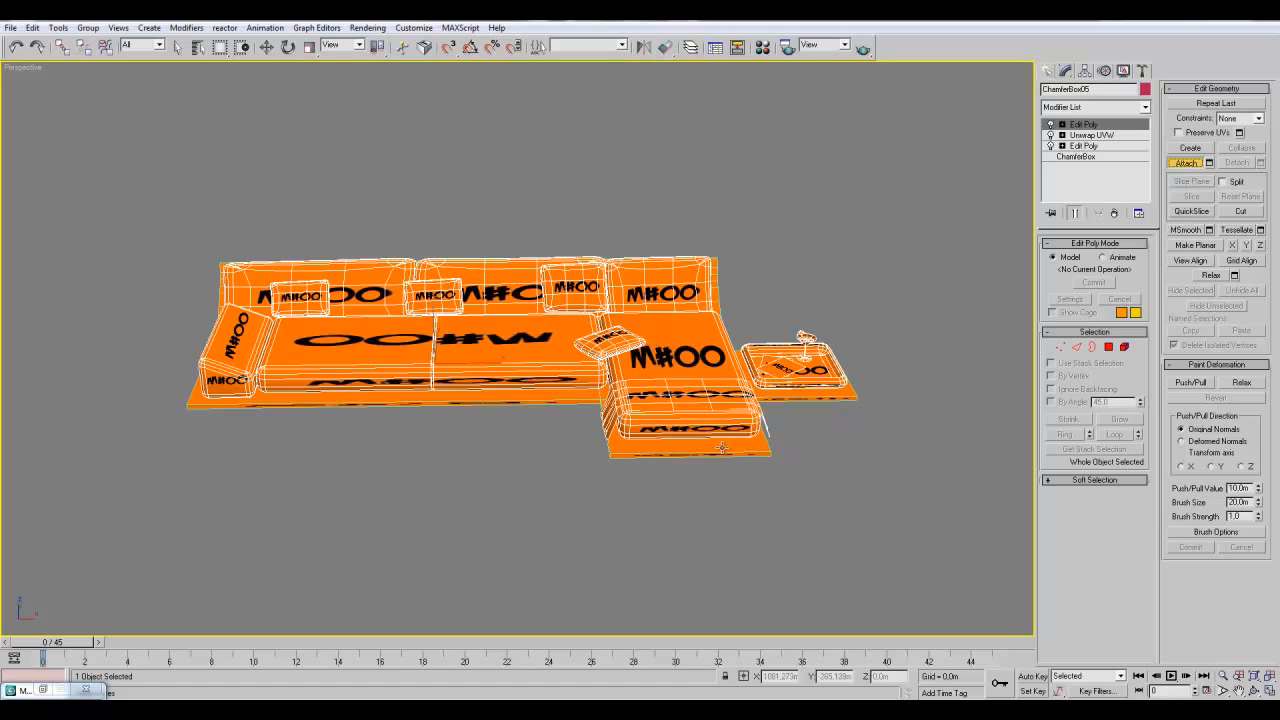
key("w")
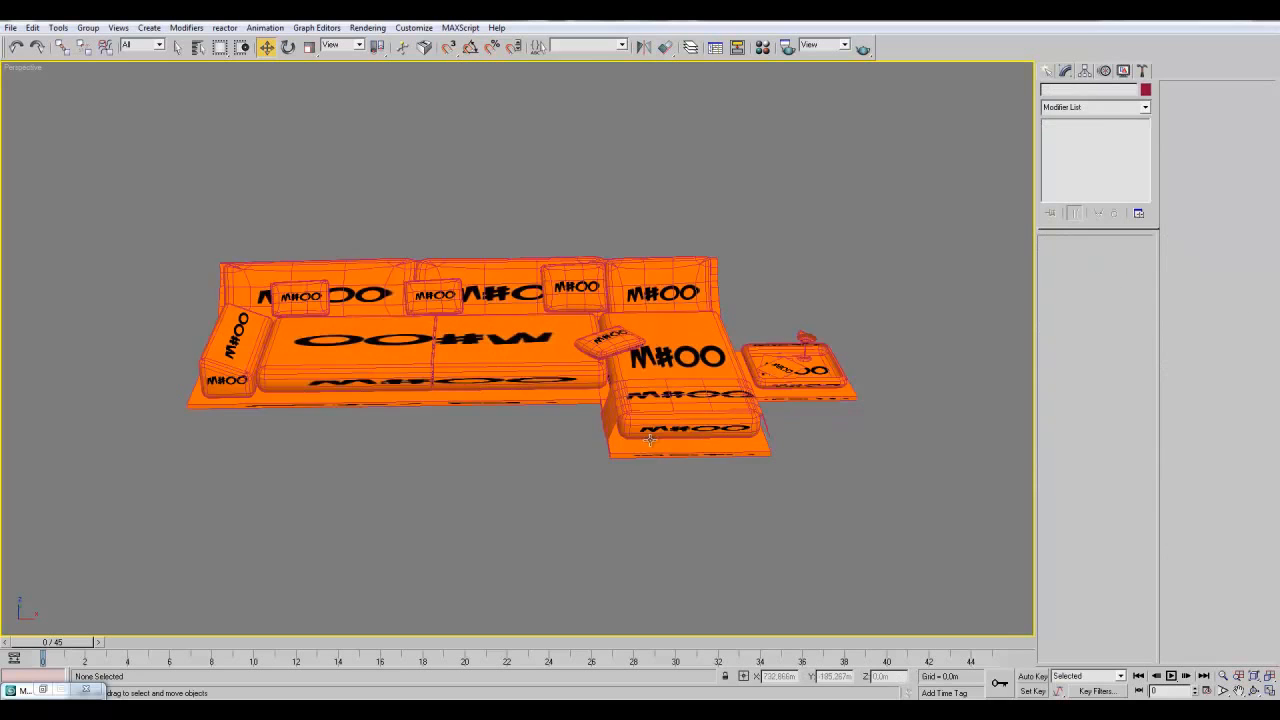
left_click(641, 451)
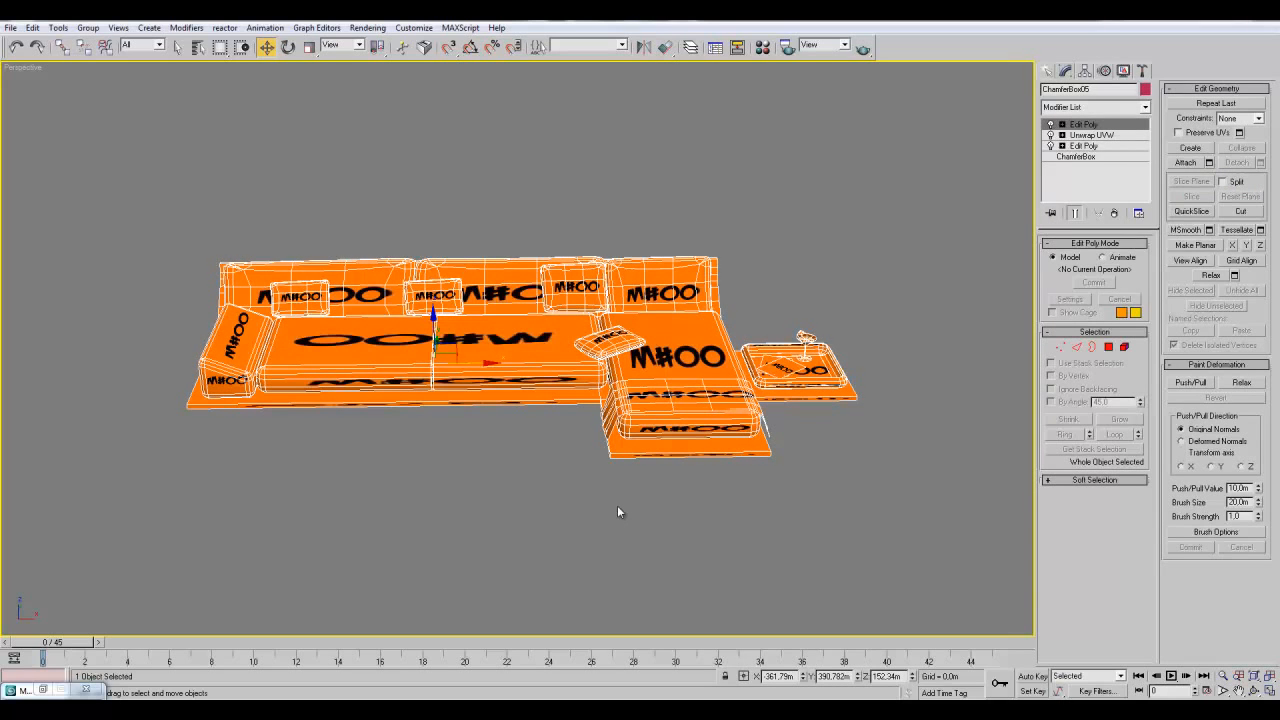
right_click(1103, 146)
left_click(1134, 272)
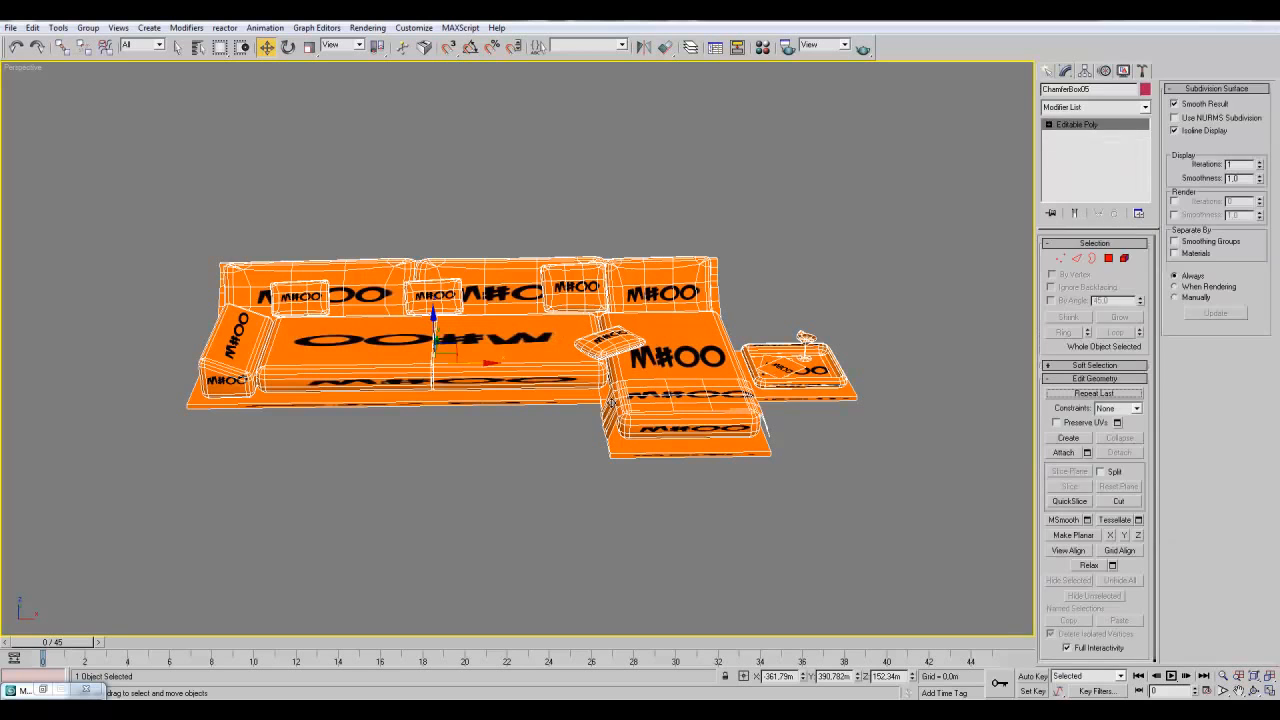
- Add an Unwrap UVW modifier to the collapsed couch mesh
left_click(1125, 107)
scroll(1090, 400, "down", 15)
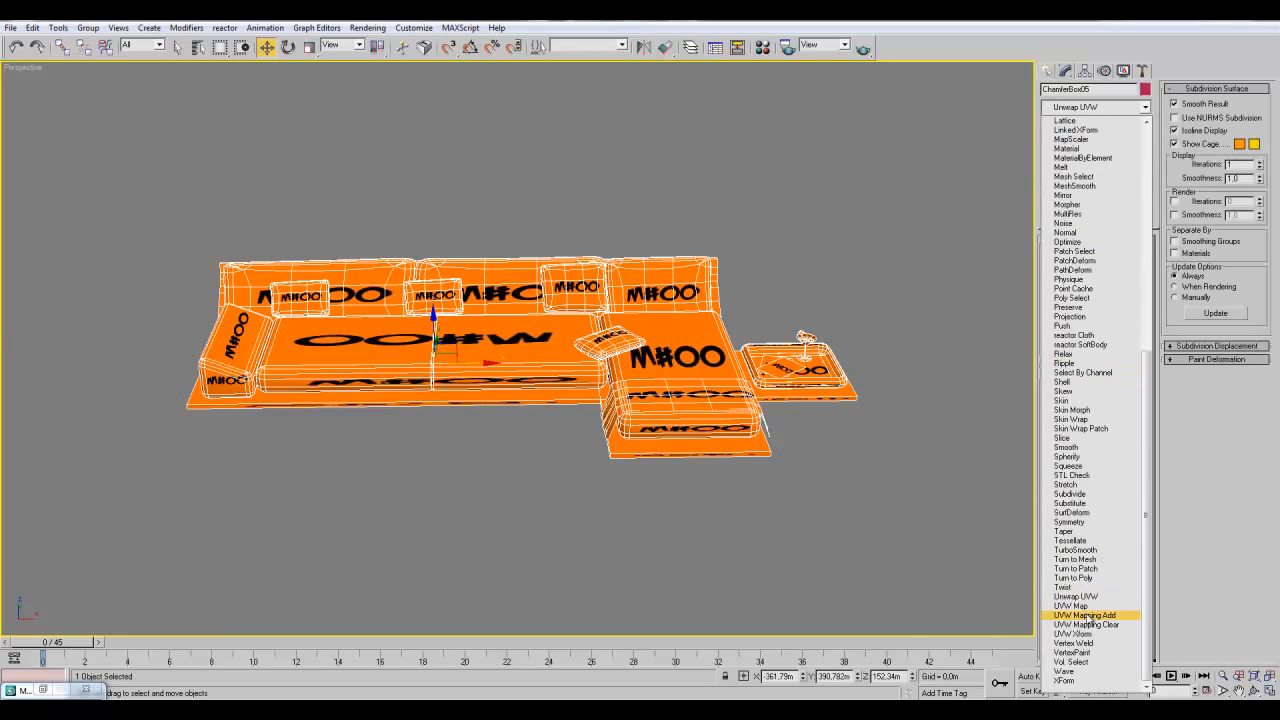
left_click(1078, 597)
- Inspect the combined couch mesh from several sides and check the separate text object underneath the couch
middle_click_drag(593, 428, 708, 426)
scroll(708, 426, "up", 3)
middle_click_drag(434, 411, 738, 424)
scroll(741, 424, "up", 5)
middle_click_drag(710, 484, 530, 468)
scroll(532, 466, "down", 3)
middle_click_drag(1002, 386, 655, 390)
scroll(660, 390, "down", 5)
middle_click_drag(926, 400, 780, 385, "alt")
left_click(763, 403)
scroll(575, 447, "up", 6)
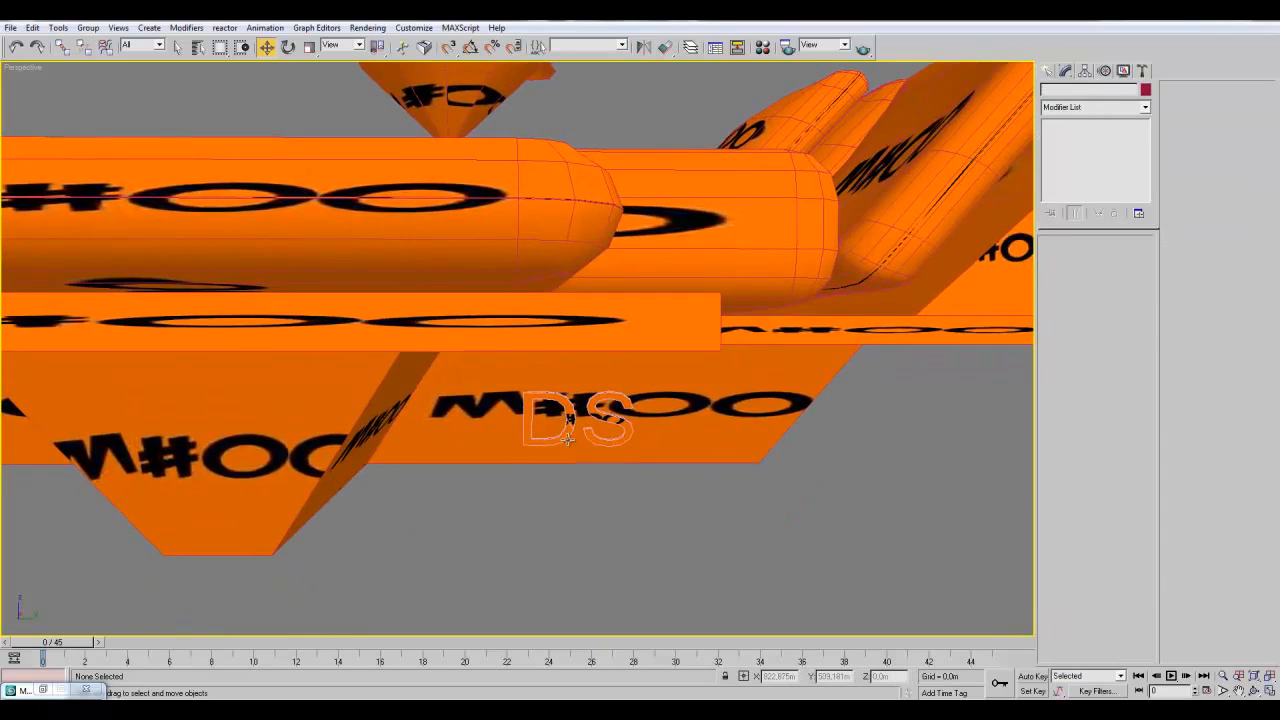
left_click(575, 447)
middle_click_drag(610, 450, 661, 455, "alt")
scroll(753, 445, "down", 8)
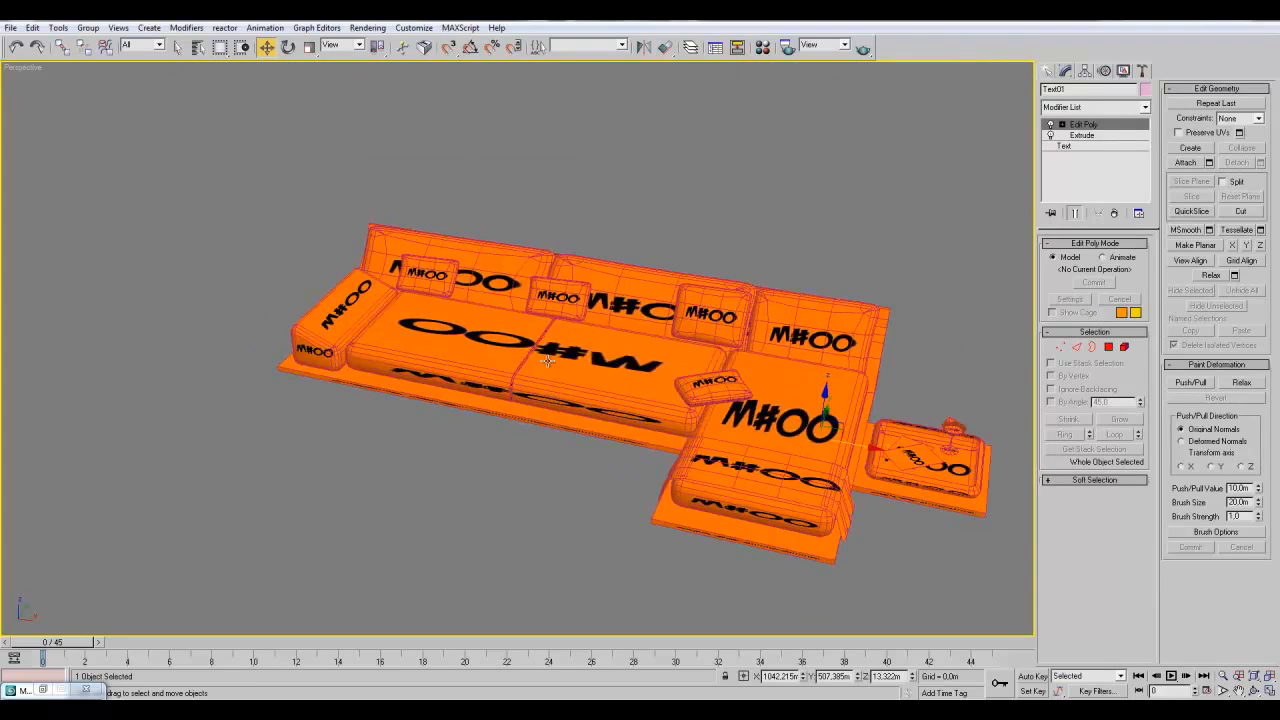
left_click(846, 399)
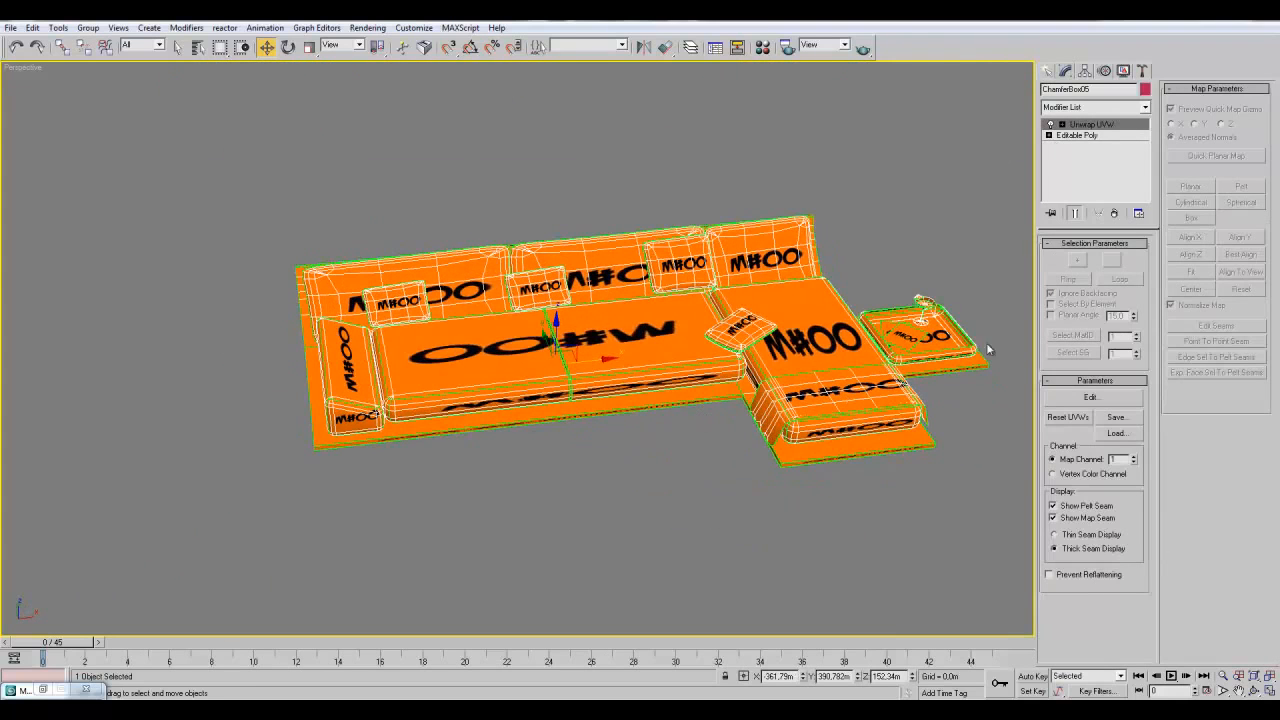
- Compare the stack's Editable Poly and Unwrap UVW levels, and remove the Unwrap UVW modifier from the combined mesh
left_click(1071, 136)
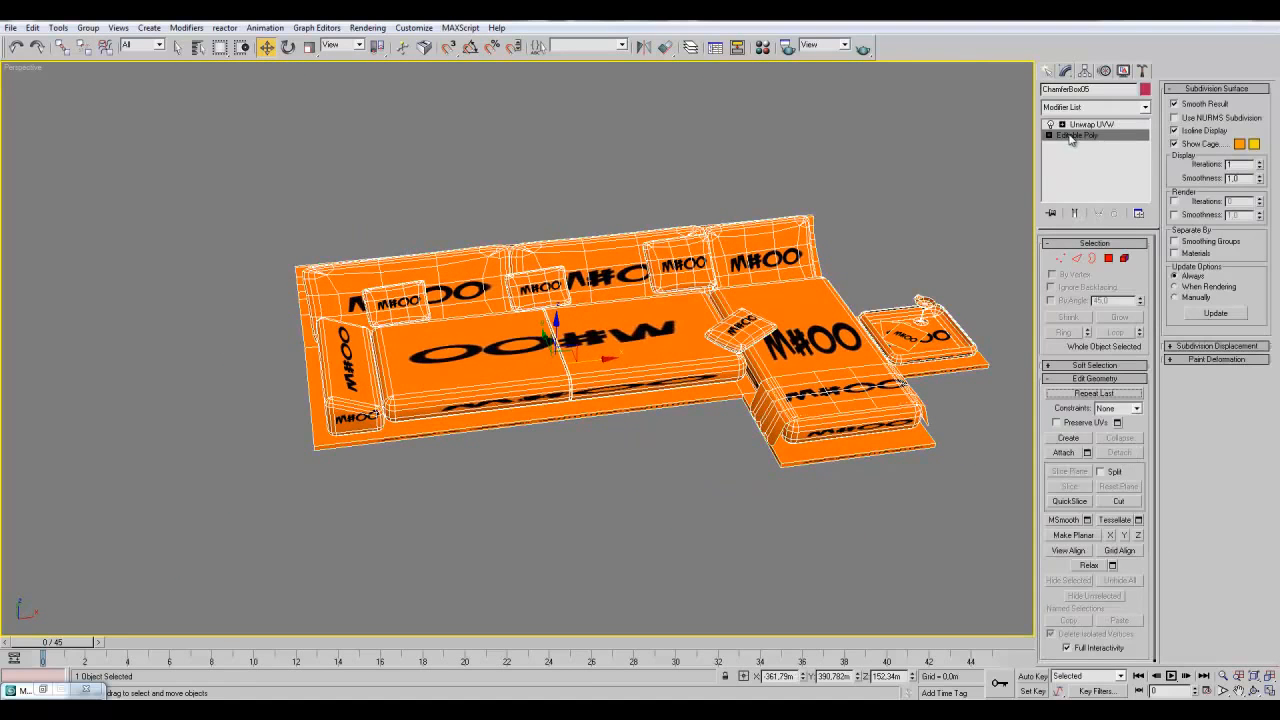
left_click(1091, 124)
left_click(1086, 136)
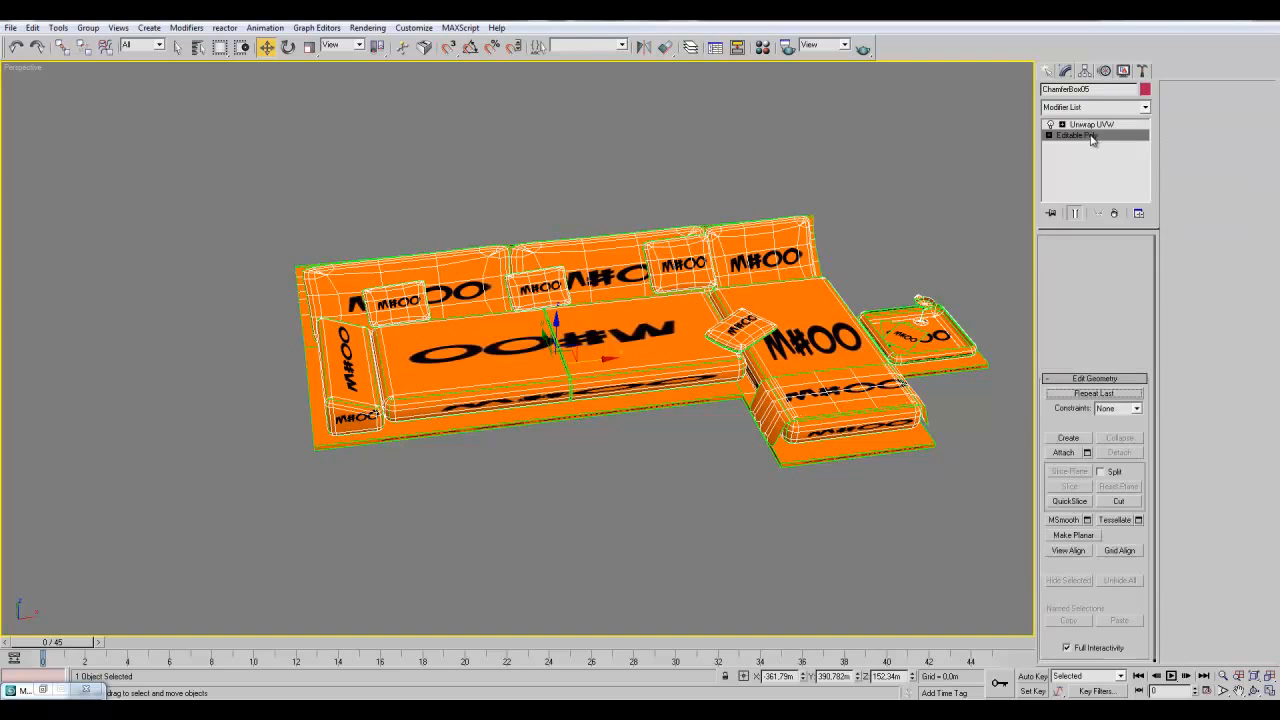
left_click(1124, 259)
left_click(1090, 124)
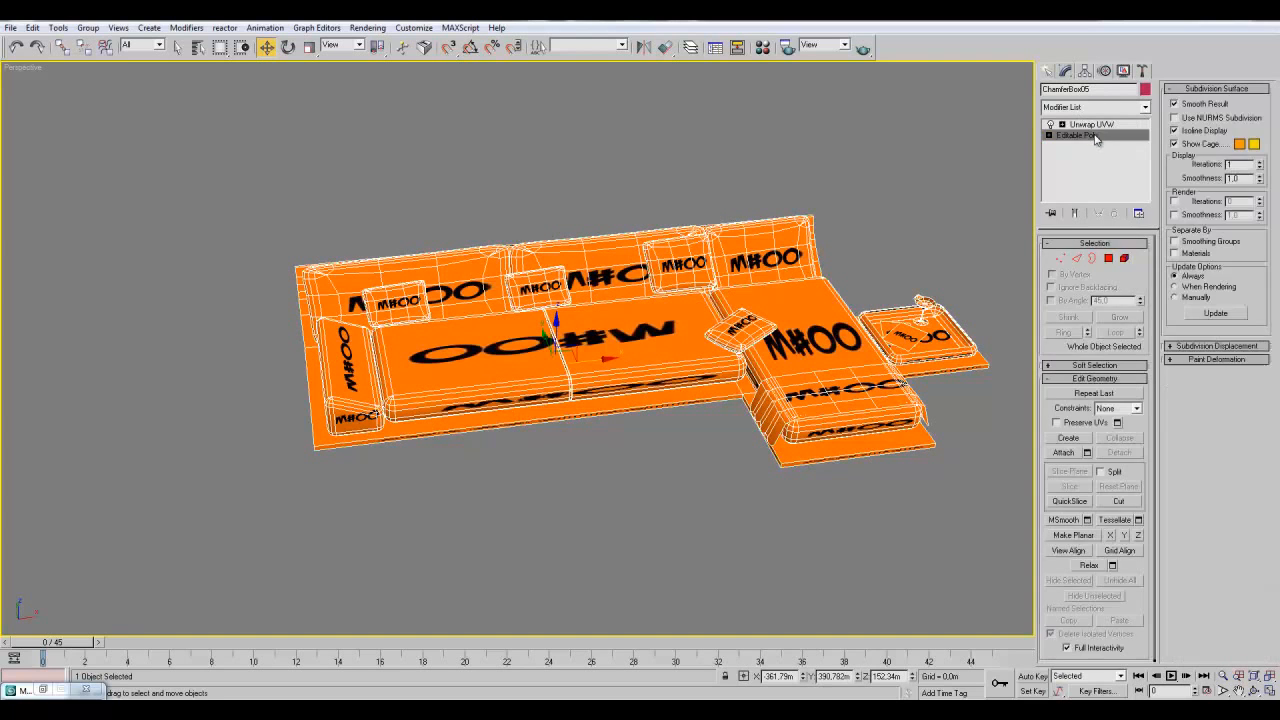
left_click(1114, 213)
- Enter Element selection on the Editable Poly and check which couch parts form separate elements
left_click(1124, 259)
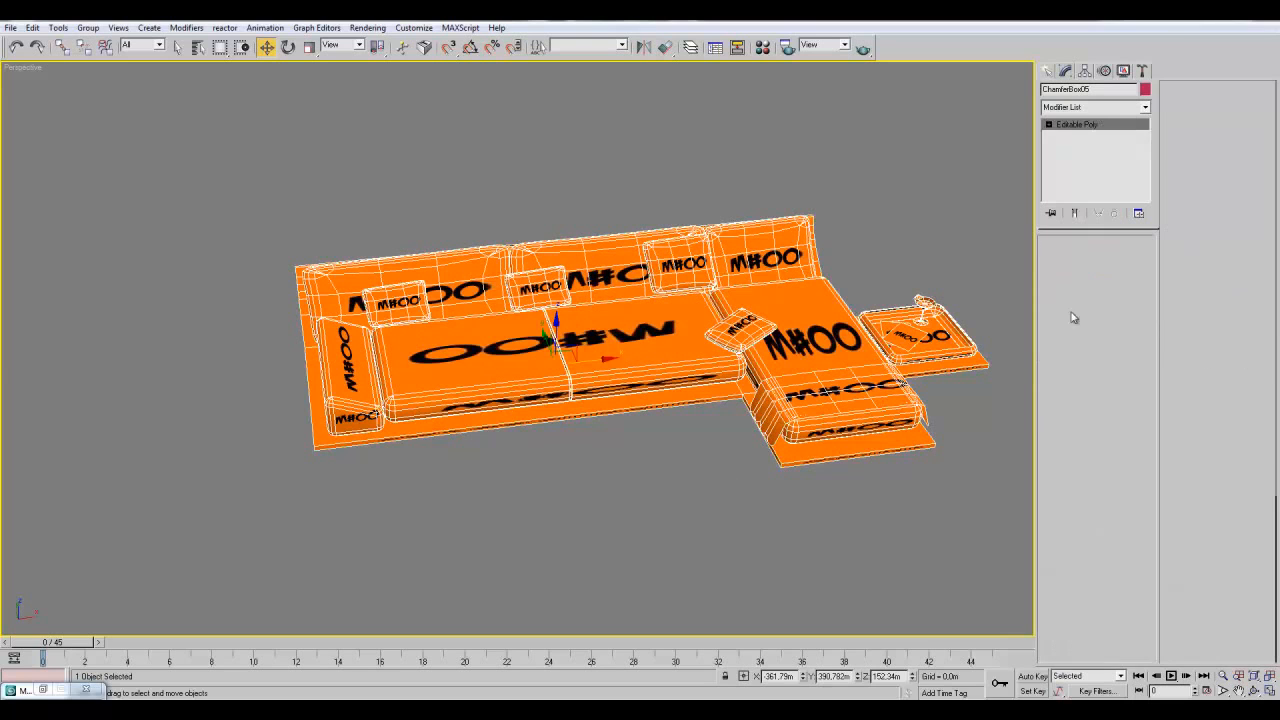
middle_click_drag(566, 523, 496, 483, "alt")
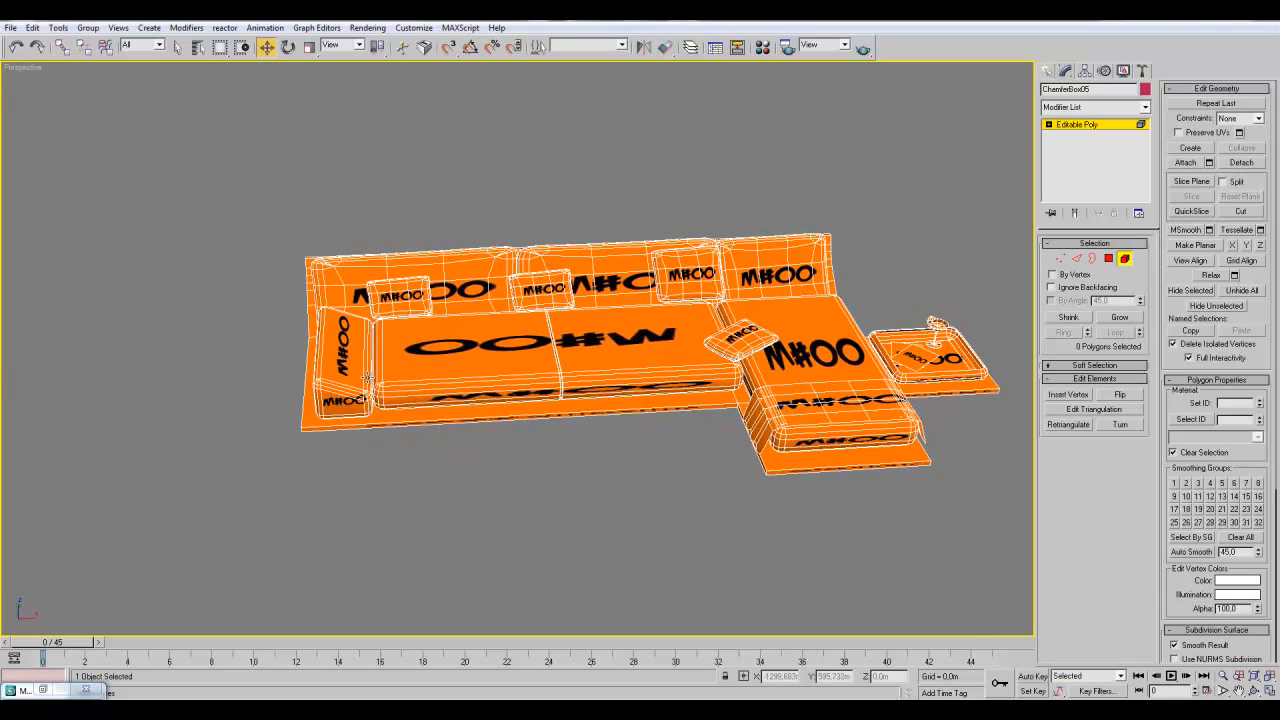
left_click(470, 375)
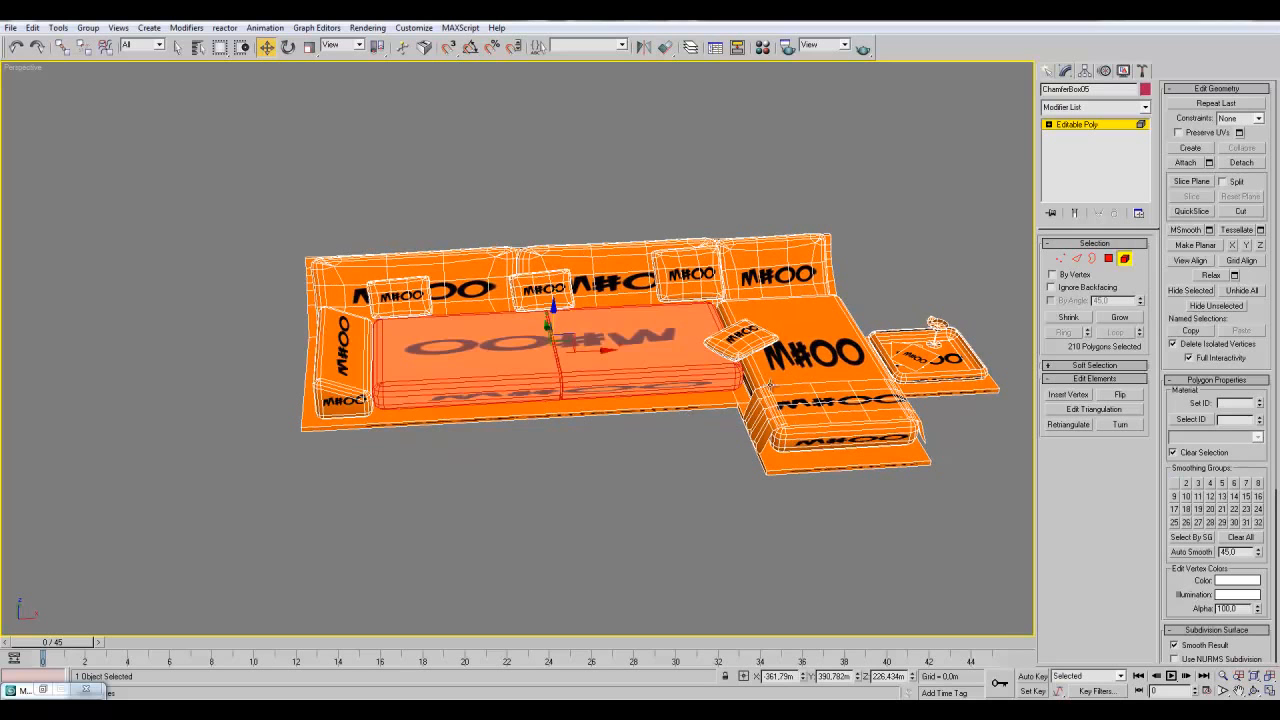
left_click(772, 384)
left_click(777, 421)
left_click(753, 436)
left_click(619, 363)
left_click(697, 490)
scroll(435, 500, "up", 3)
middle_click_drag(566, 480, 565, 510)
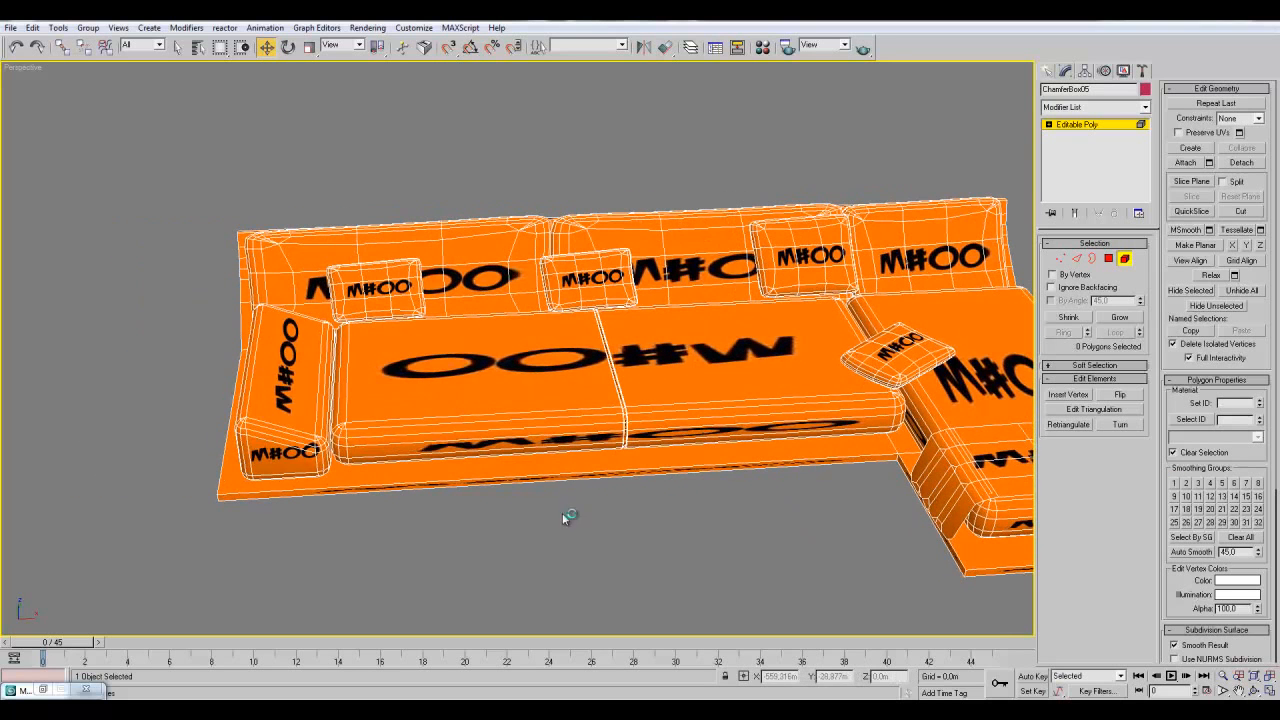
- Select the couch base element and set its material ID to 1
left_click(269, 432)
middle_click_drag(485, 423, 482, 398)
scroll(482, 398, "down", 3)
left_click(474, 420)
middle_click_drag(533, 482, 505, 474, "alt")
key("Return")
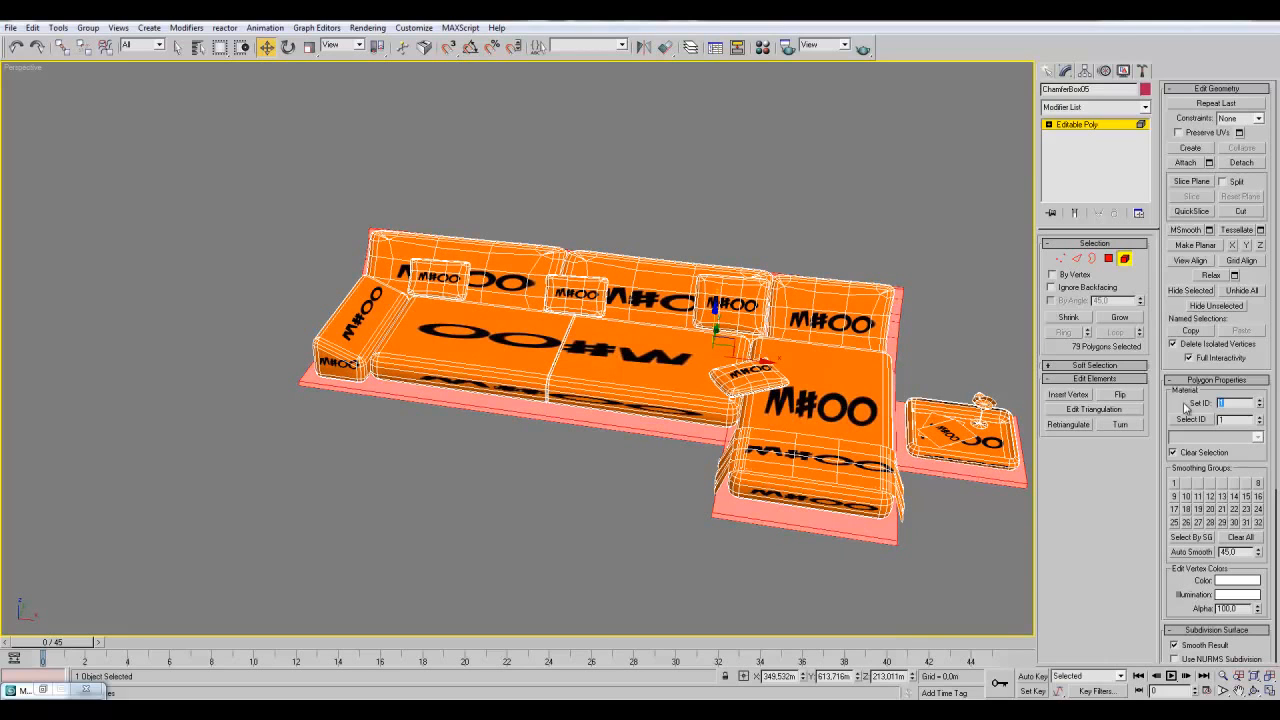
- Switch to Polygon selection and assign material ID 2 to the top polygon of the small side-table base
left_click(1109, 259)
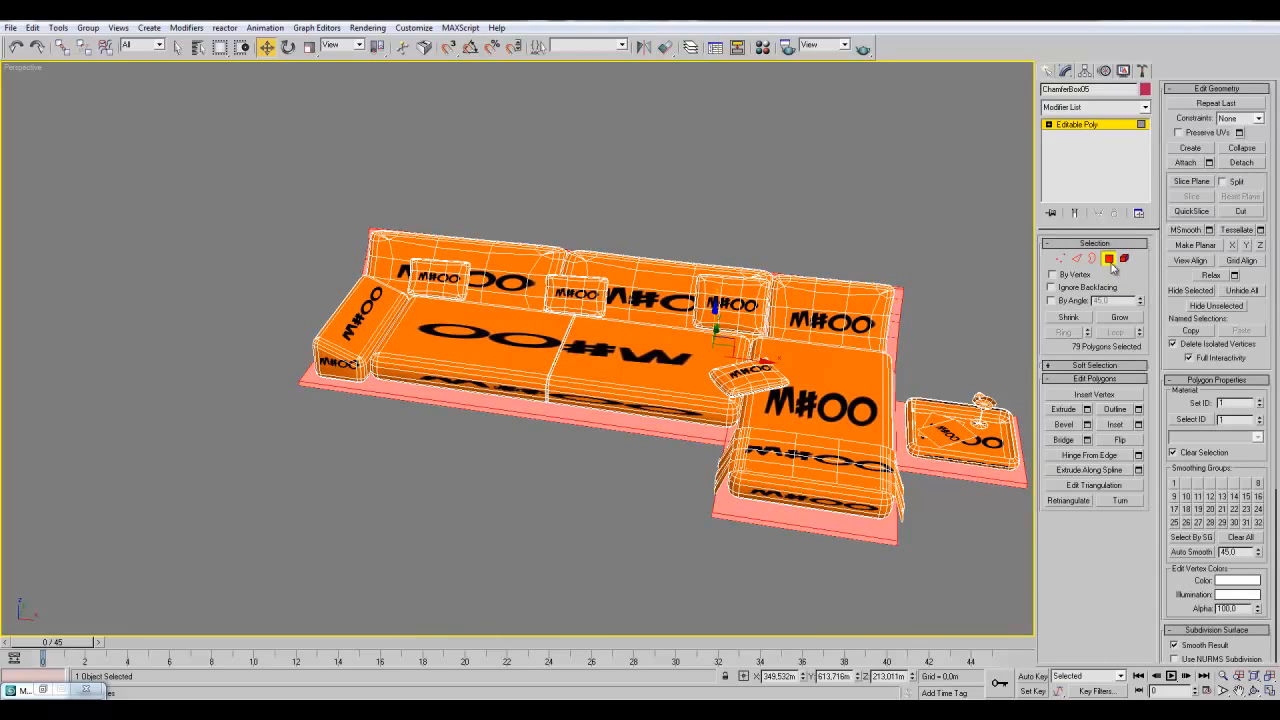
left_click(761, 512)
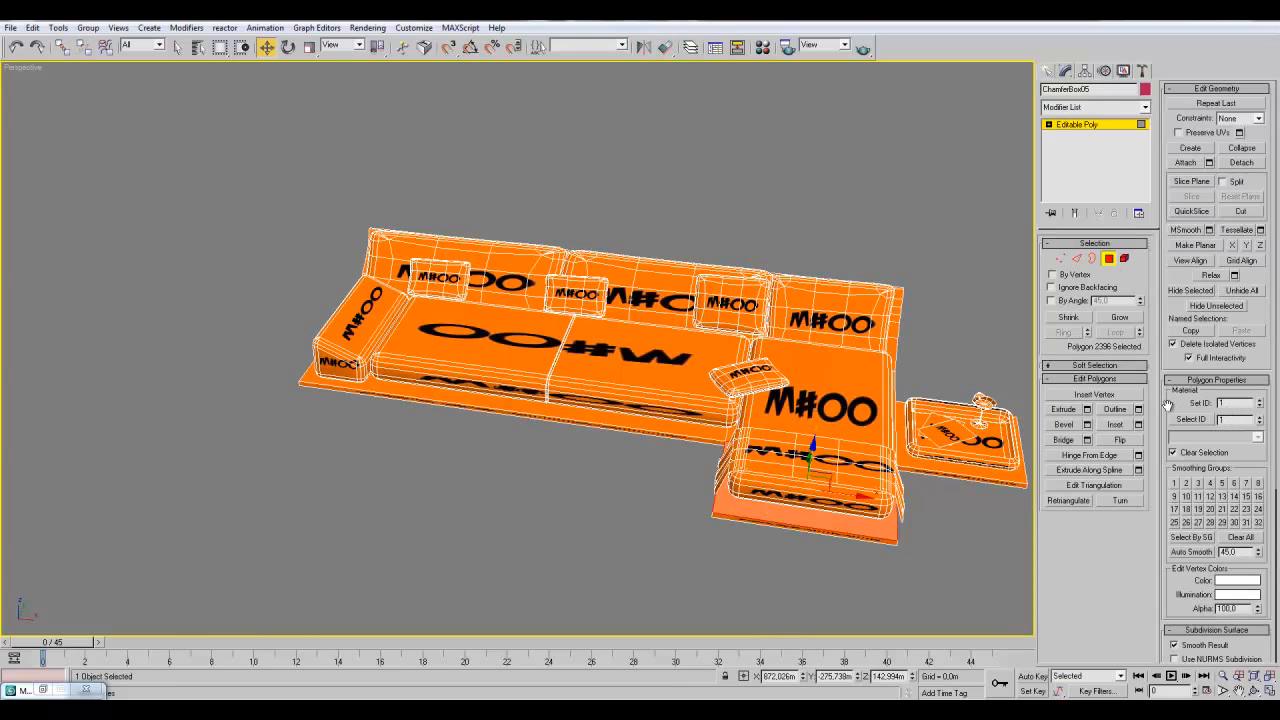
left_click(906, 466)
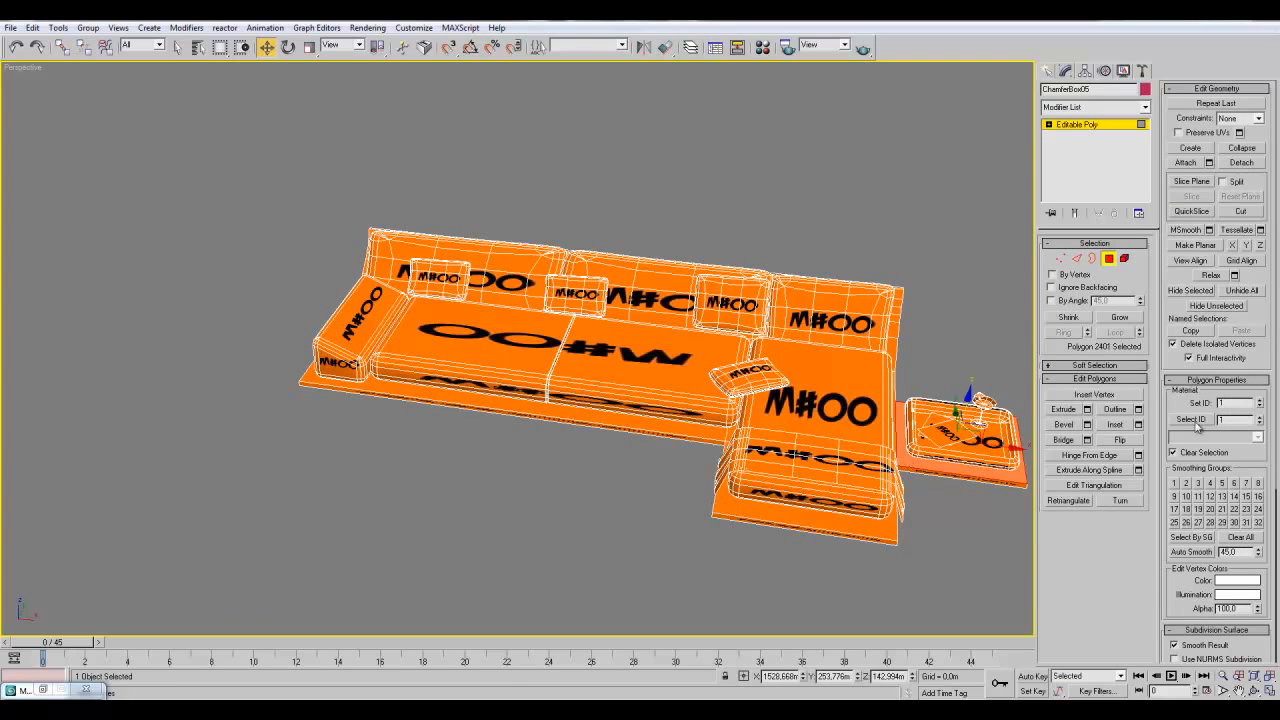
type("2")
key("Return")
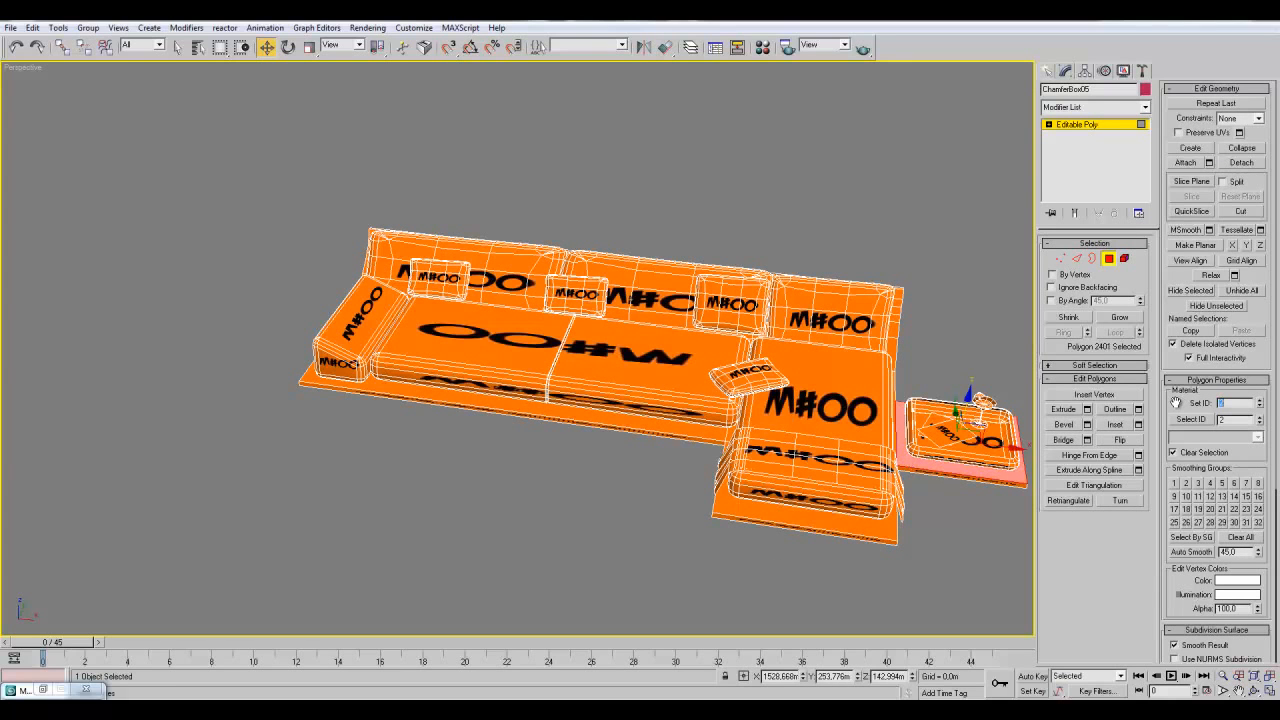
- Set a material ID for two polygons of the chaise base, and assign ID 4 to the long couch base's top polygon
left_click(826, 528)
middle_click_drag(1008, 477, 740, 498, "alt")
left_click(706, 515, "ctrl")
left_click(1228, 402)
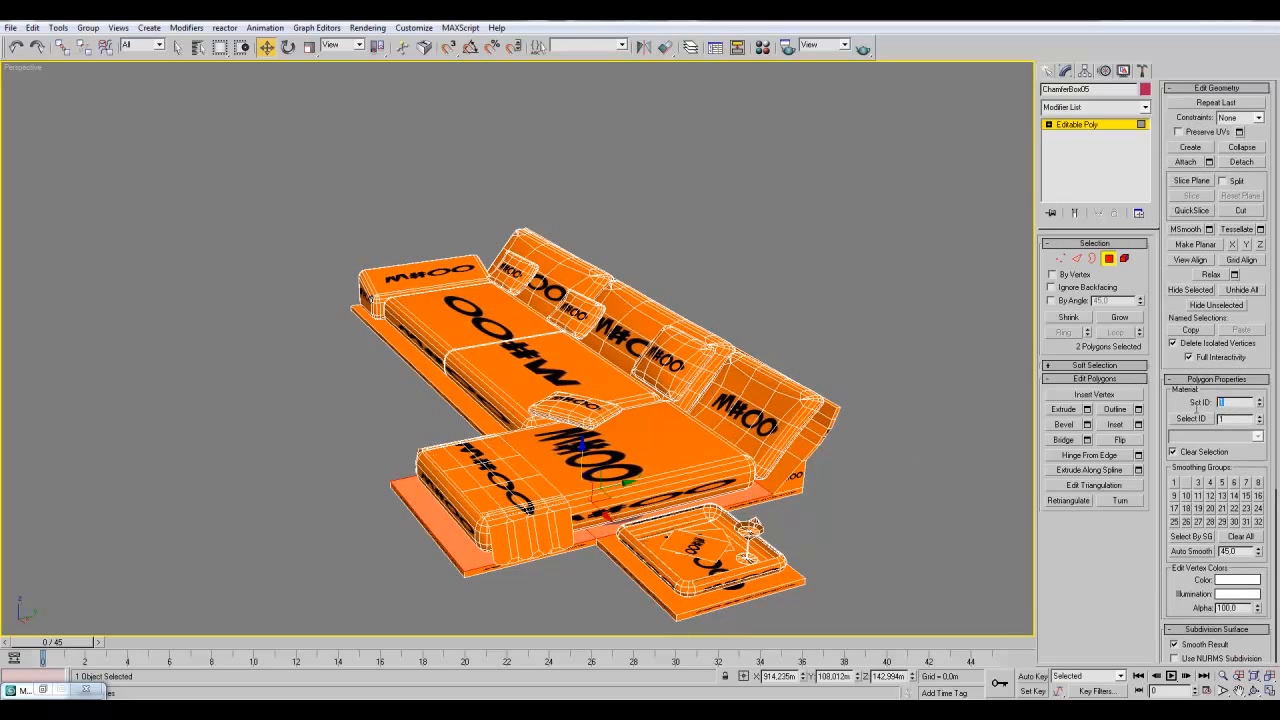
type("2")
key("Return")
middle_click_drag(600, 466, 695, 446, "alt")
left_click(671, 400)
type("2")
key("Return")
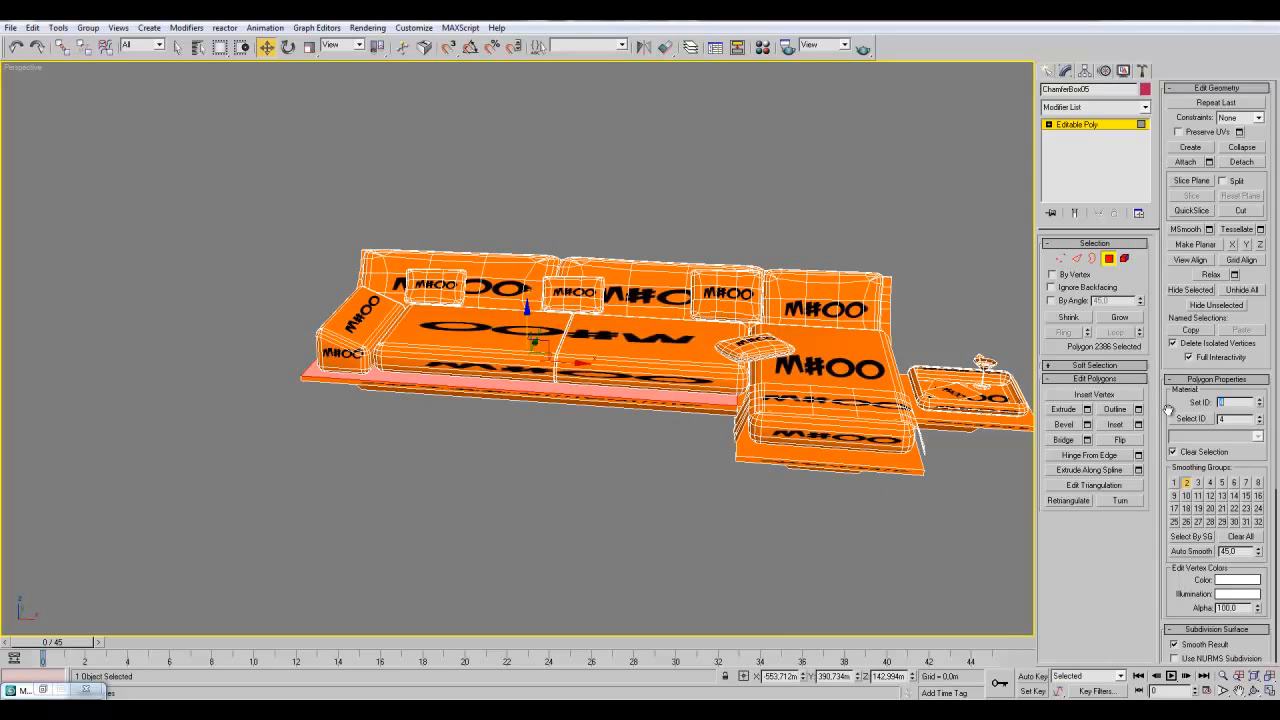
- Assign material ID 5 to the throw draped over the chaise, and select the chaise seat cushion element for its material ID
middle_click_drag(815, 514, 625, 520, "alt")
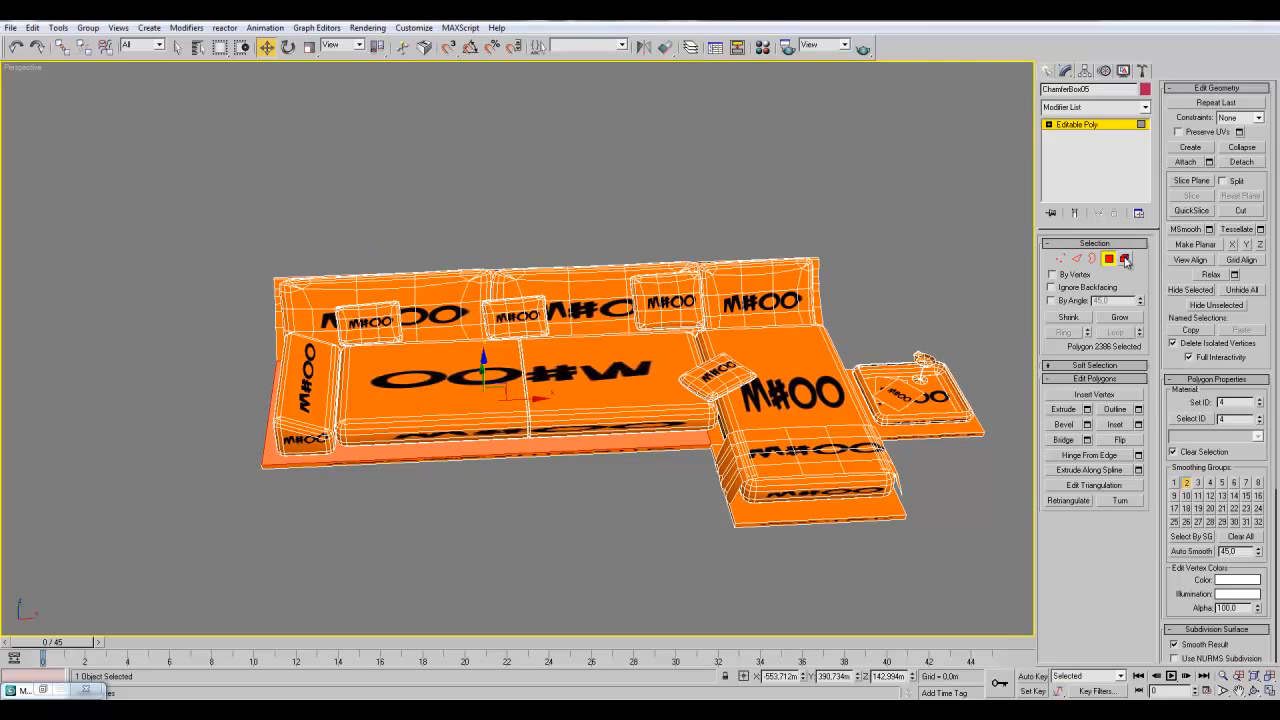
left_click(1125, 259)
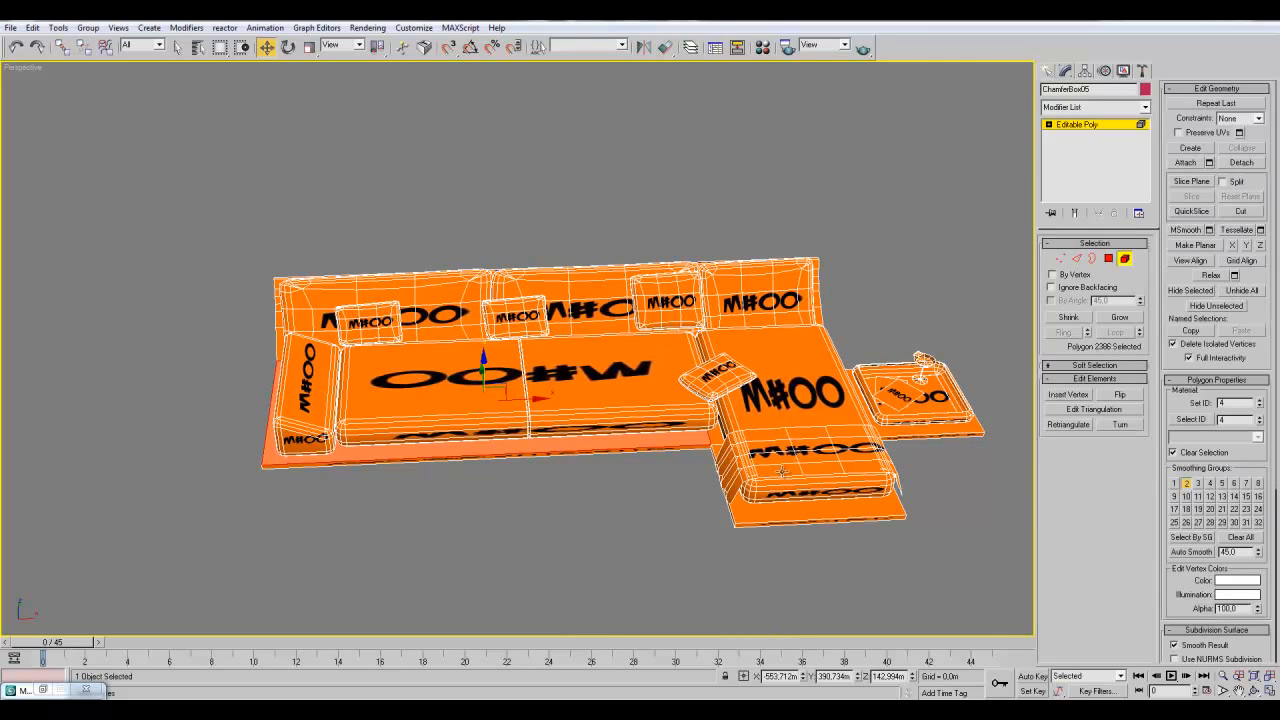
left_click(782, 453)
key("Return")
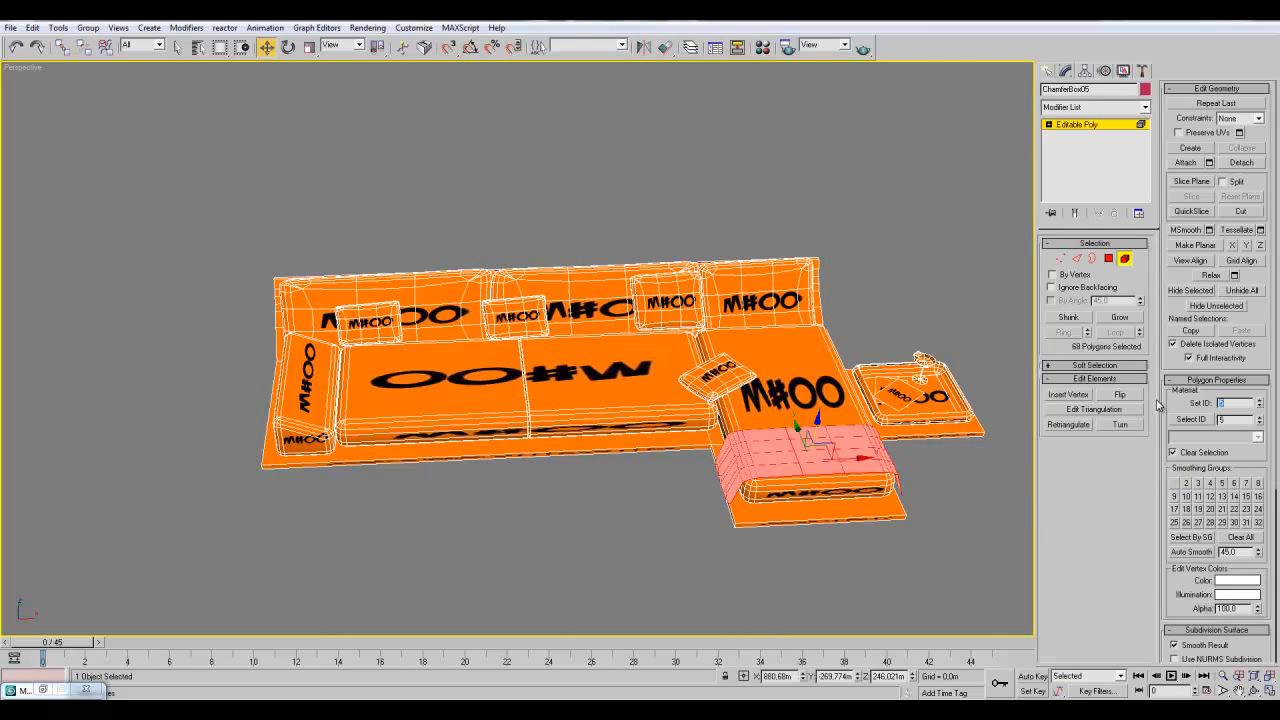
left_click(797, 380)
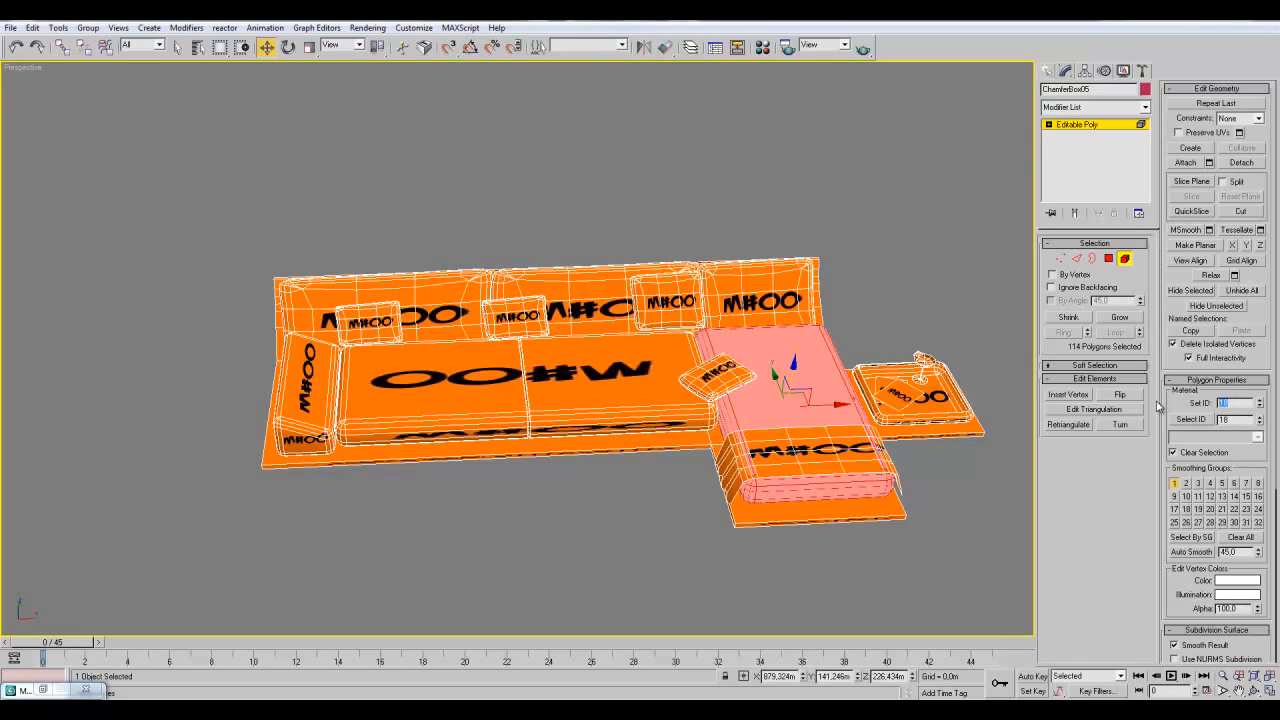
- Select the long seat cushion element and set its material ID to 7
left_click(660, 388)
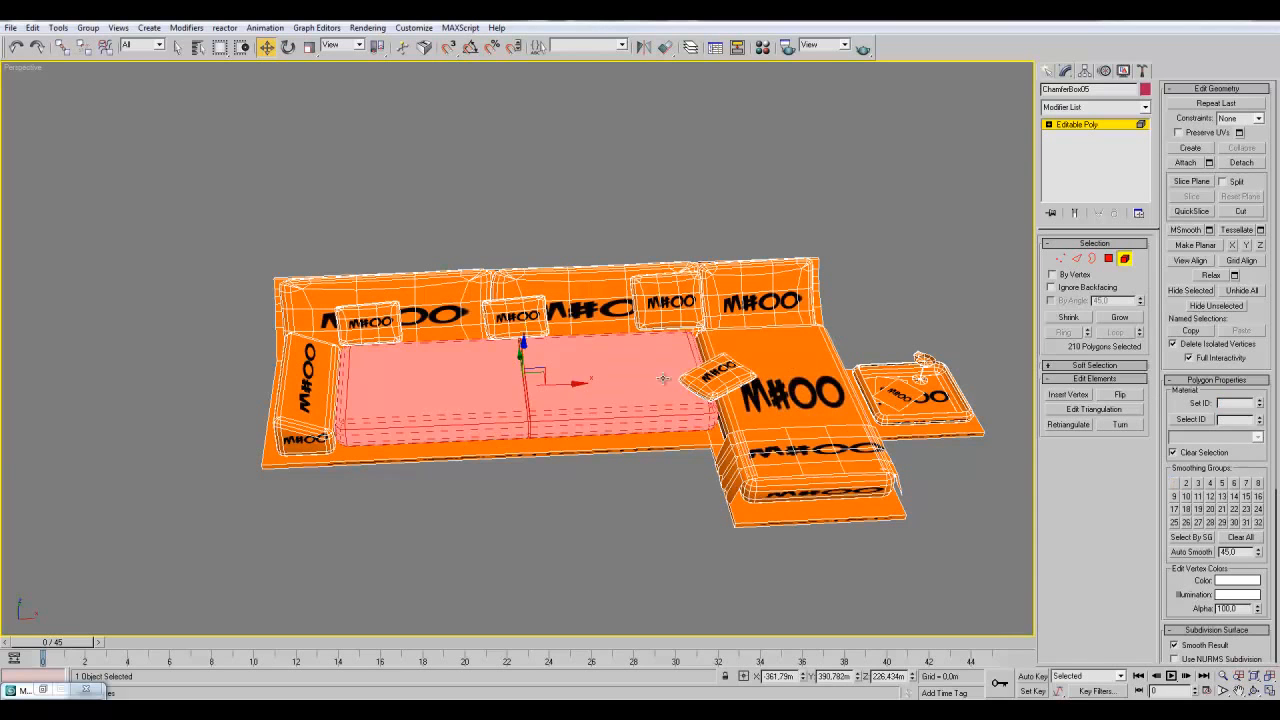
scroll(611, 444, "up", 6)
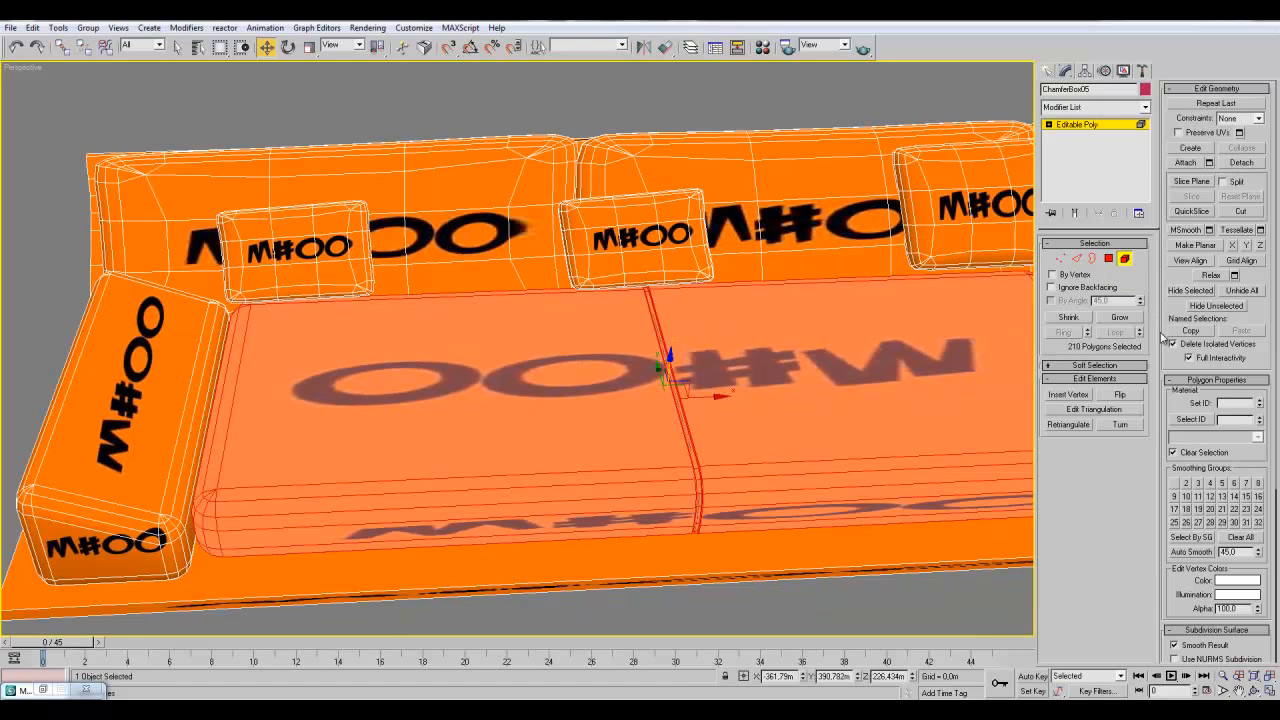
key("Return")
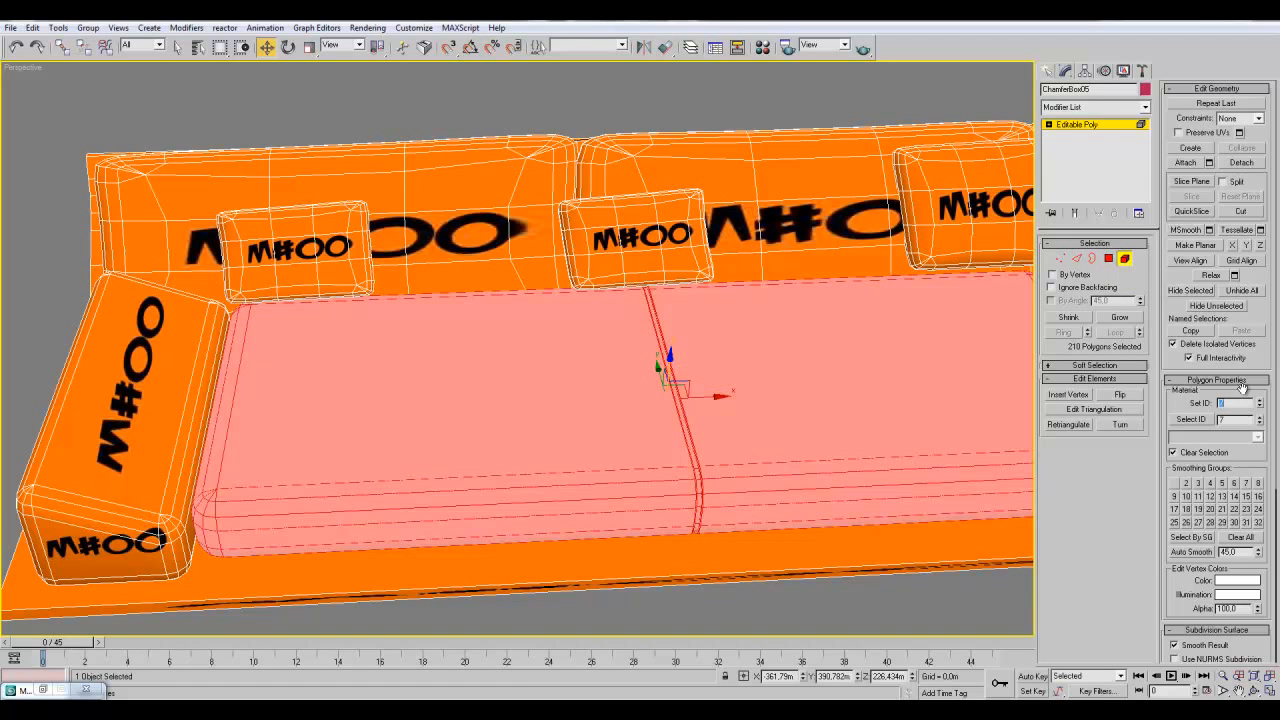
- Try to select the seam strip across the long seat cushion by growing the selection from one of its polygons
left_click(1109, 259)
middle_click_drag(788, 448, 744, 450)
scroll(770, 447, "up", 3)
left_click(727, 476)
middle_click_drag(804, 480, 712, 449)
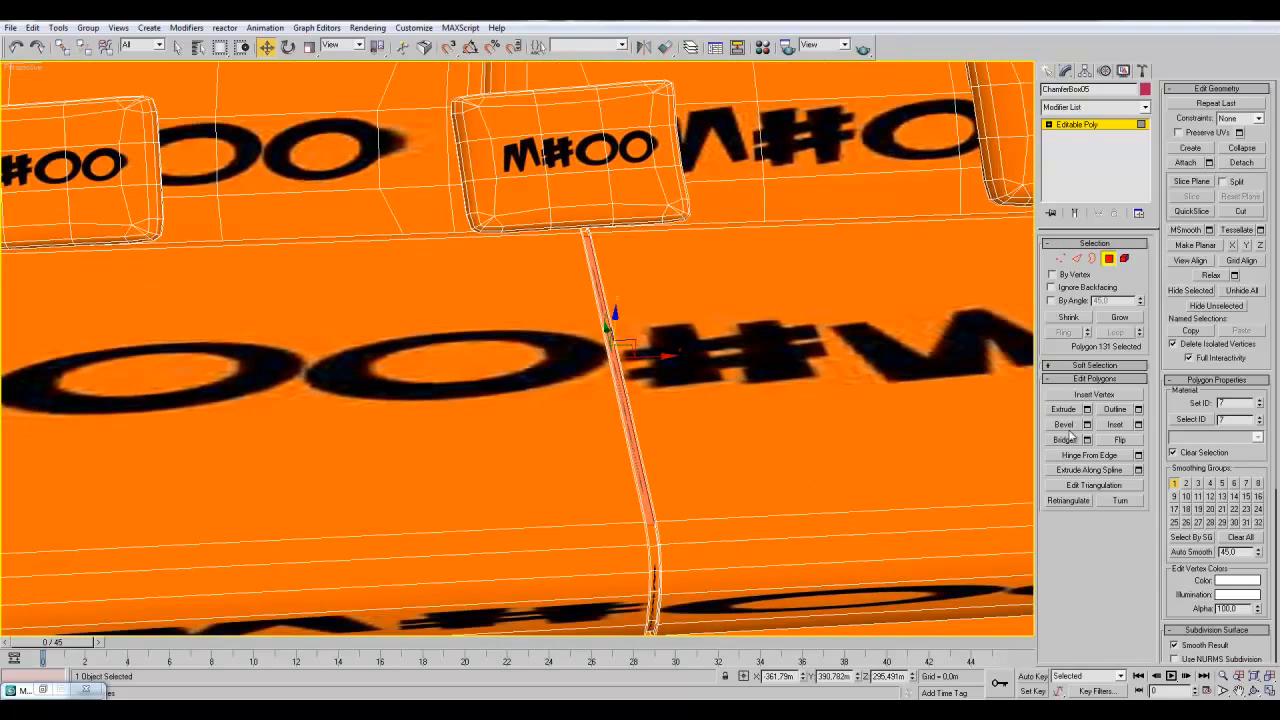
left_click(1120, 317)
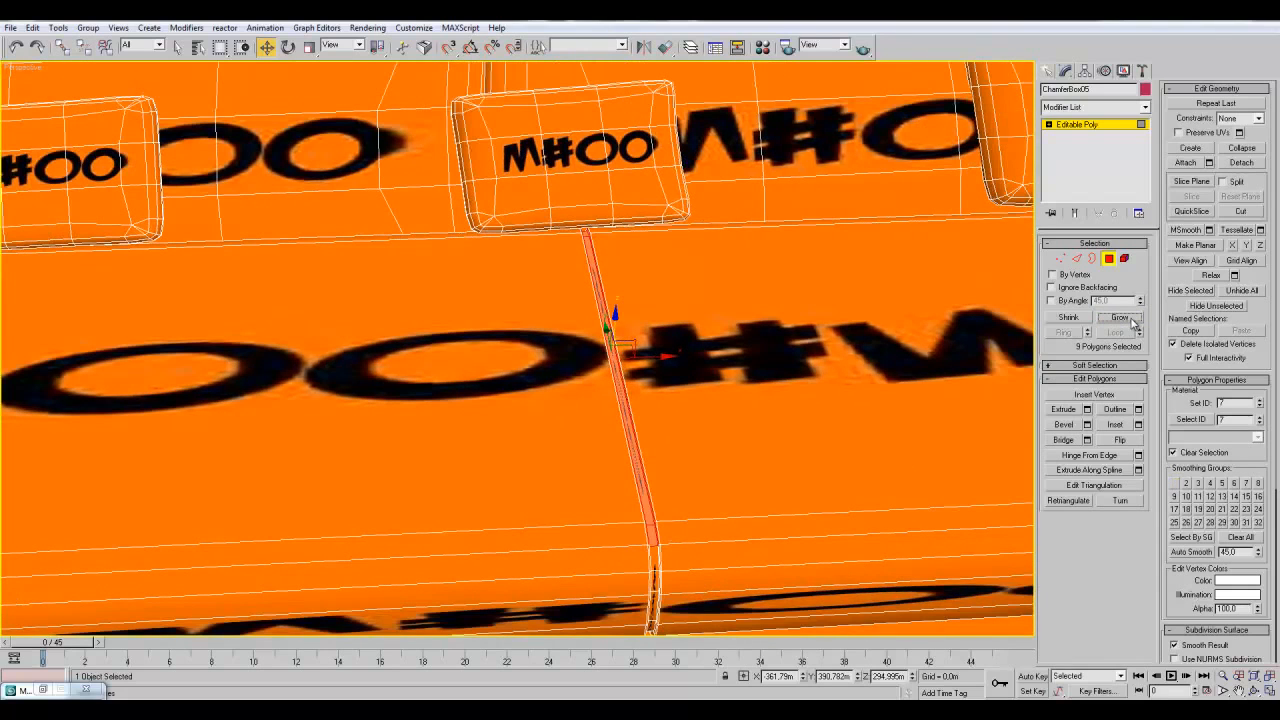
key("ctrl+z")
- Select the ring of short edges running along the long seat cushion's centre seam strip
left_click(1077, 258)
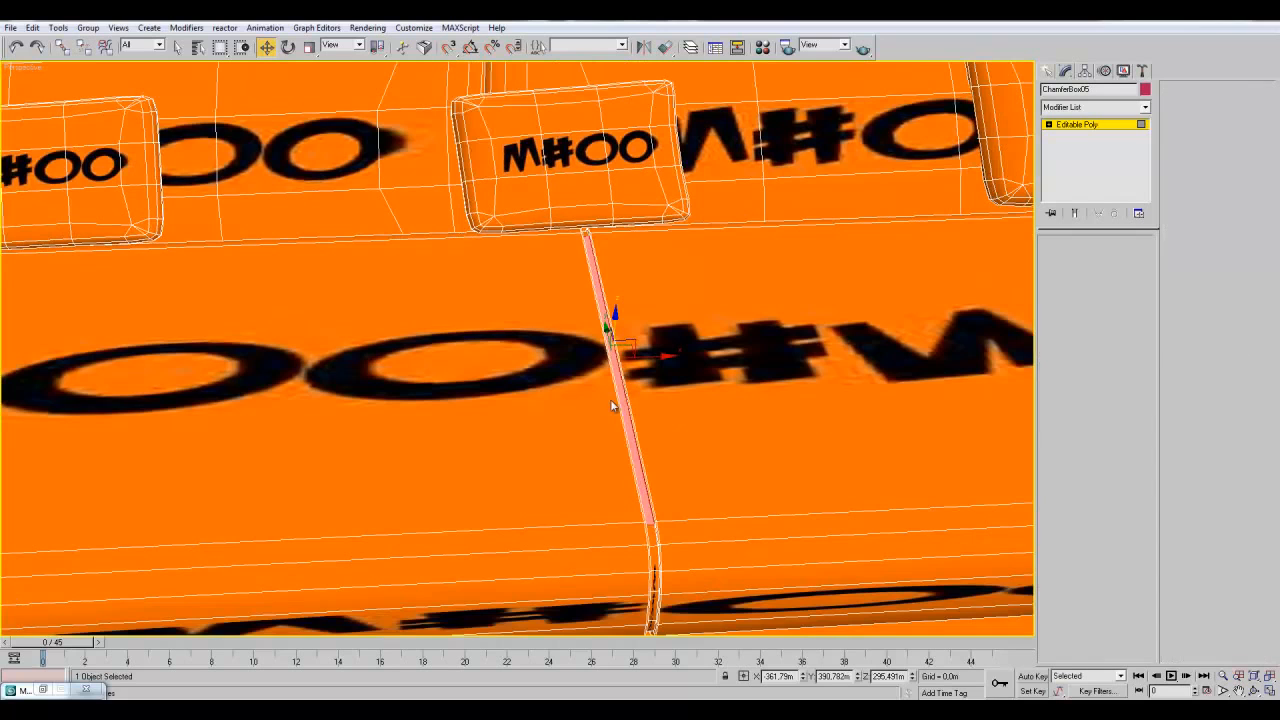
scroll(679, 455, "up", 5)
left_click(602, 460)
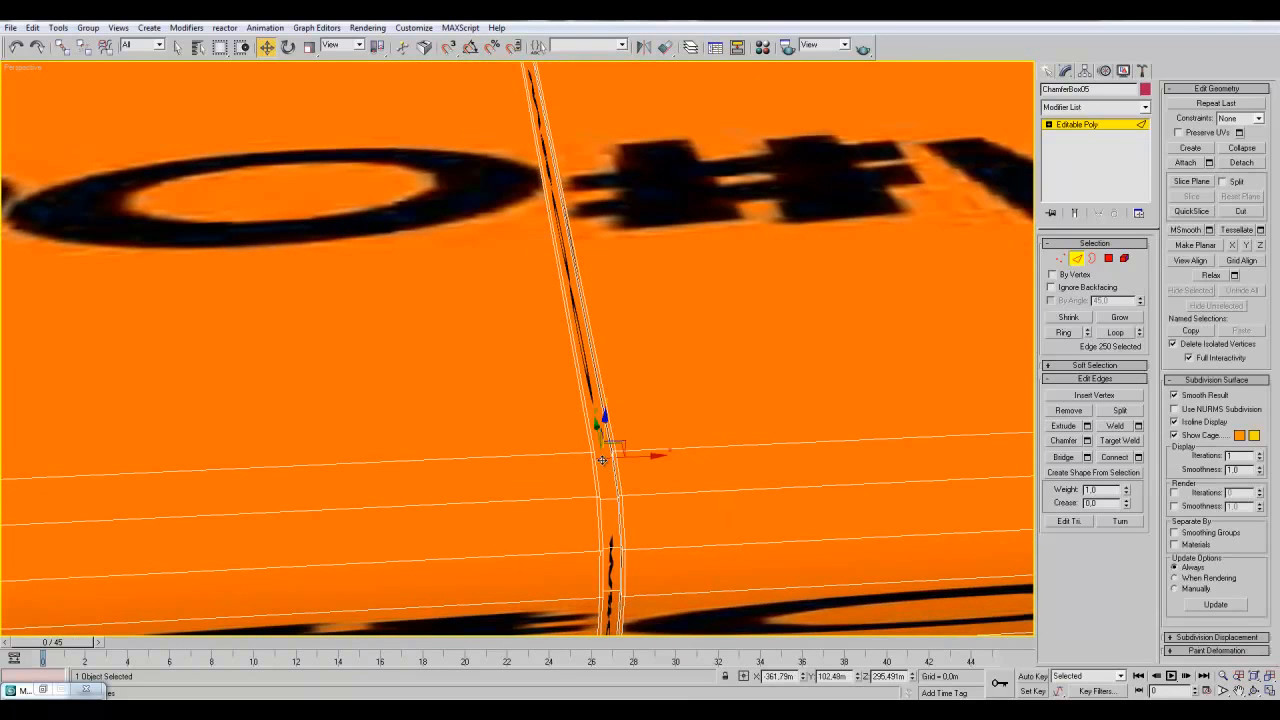
left_click(1064, 332)
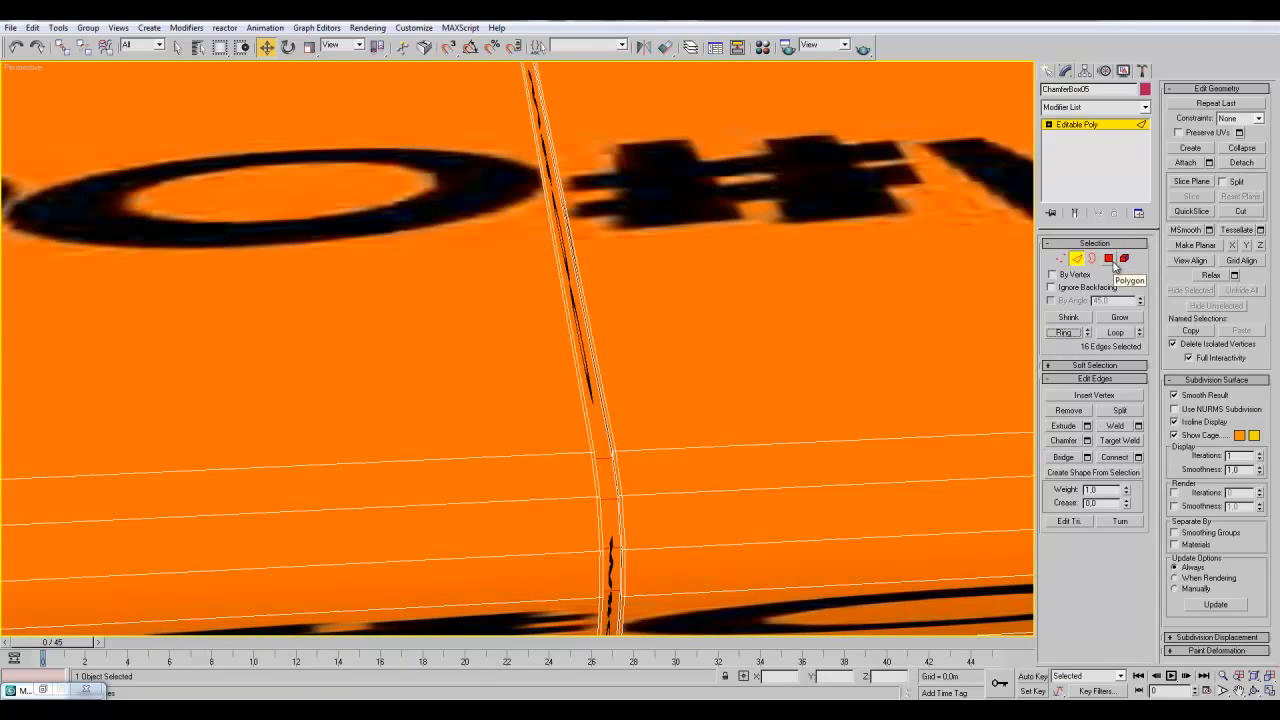
- Convert the centre seam's edge ring to polygons, grow the selection around the whole seam strip, and assign its material ID
left_click(1108, 258)
scroll(706, 430, "down", 5)
key("F3")
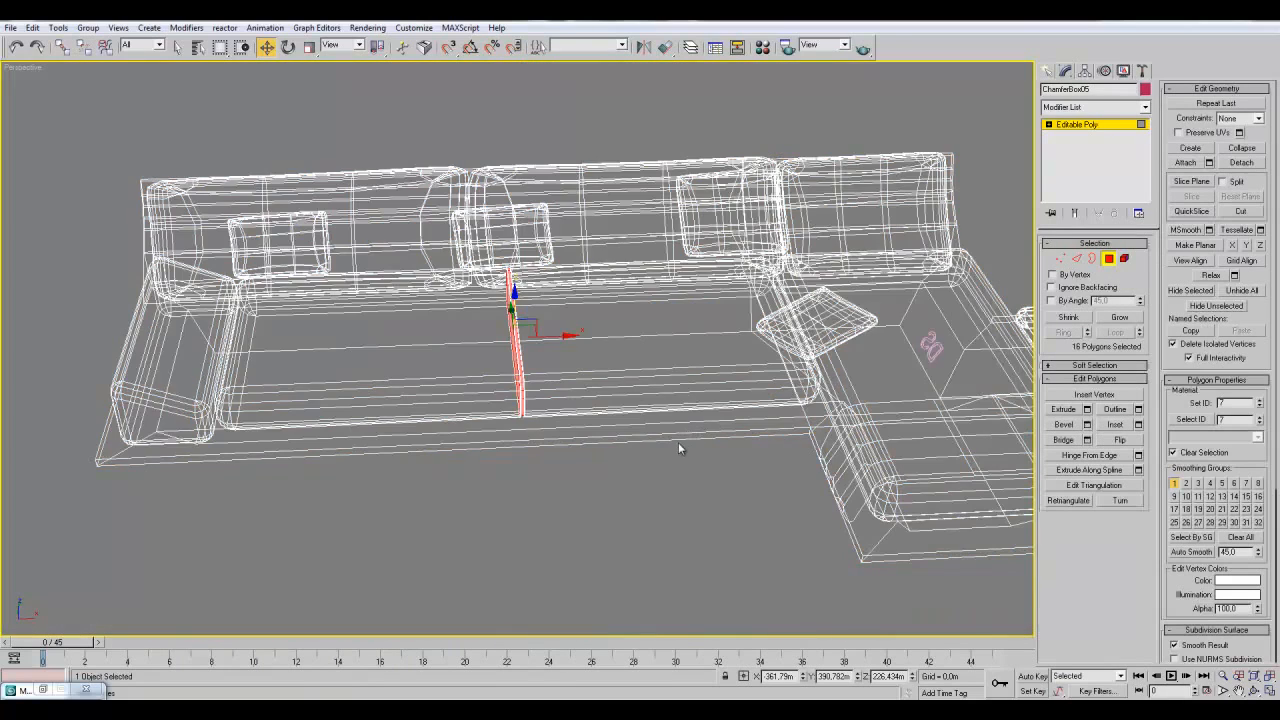
mouse_move(702, 492)
middle_mouse_down("alt")
mouse_move(686, 401)
mouse_move(701, 455)
mouse_move(676, 444)
mouse_move(662, 478)
mouse_move(604, 482)
middle_mouse_up("alt")
scroll(661, 478, "up", 5)
left_click(1120, 317)
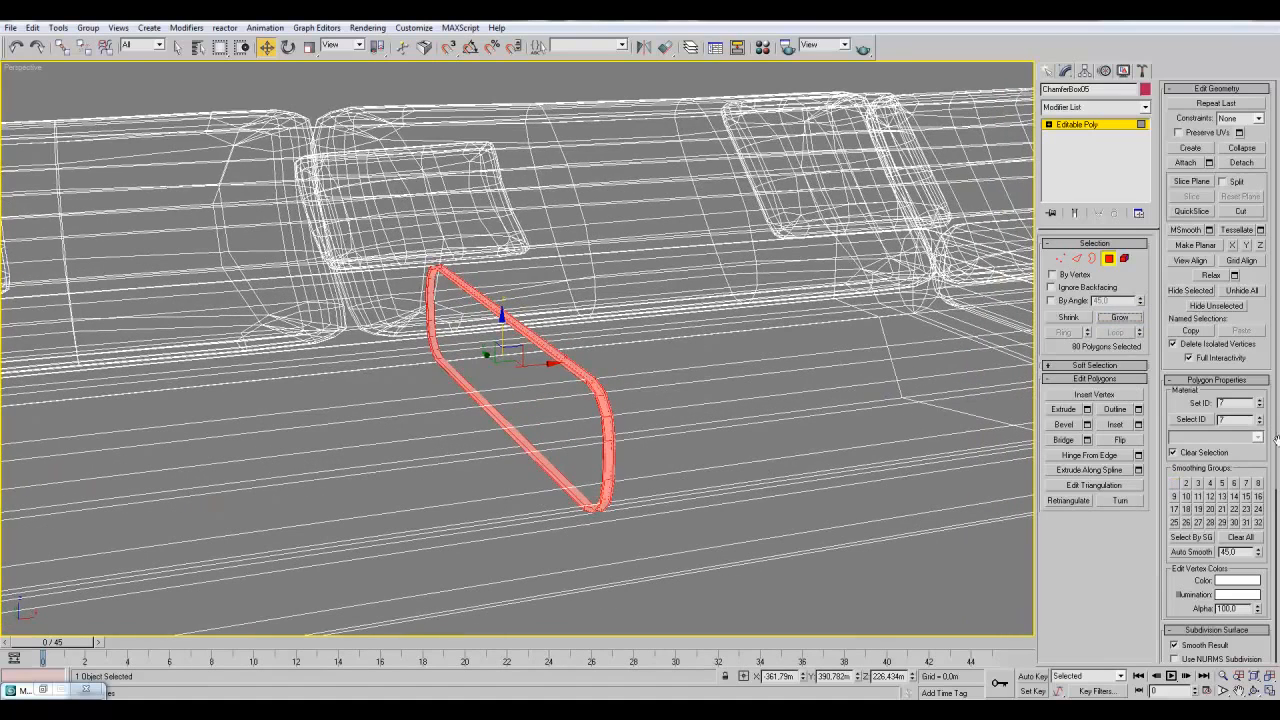
left_click(1231, 402)
left_click(1089, 128)
- Select the small pillow lying on the corner of the chaise as an element and set its material ID to 9
key("F3")
scroll(672, 415, "down", 5)
middle_click_drag(695, 419, 640, 411)
middle_click_drag(710, 437, 644, 521, "alt")
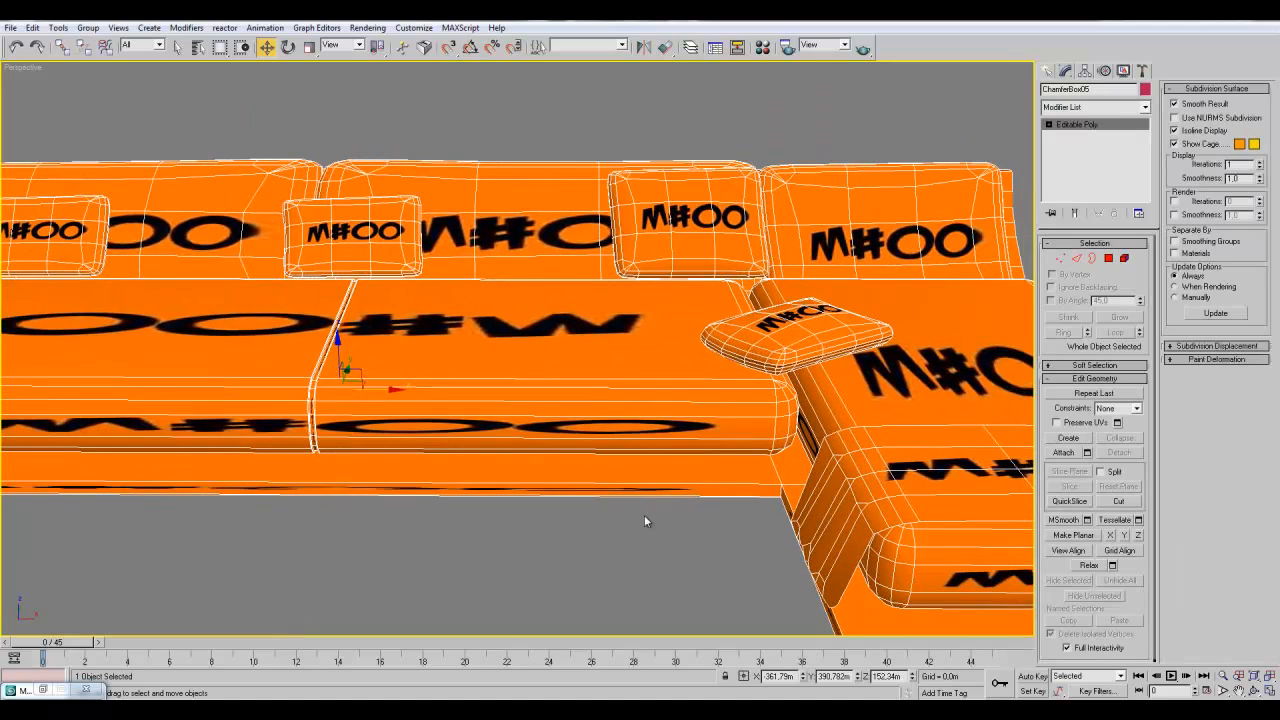
left_click(1124, 259)
scroll(683, 367, "down", 5)
left_click(683, 366)
left_click(1221, 402)
type("5")
key("Return")
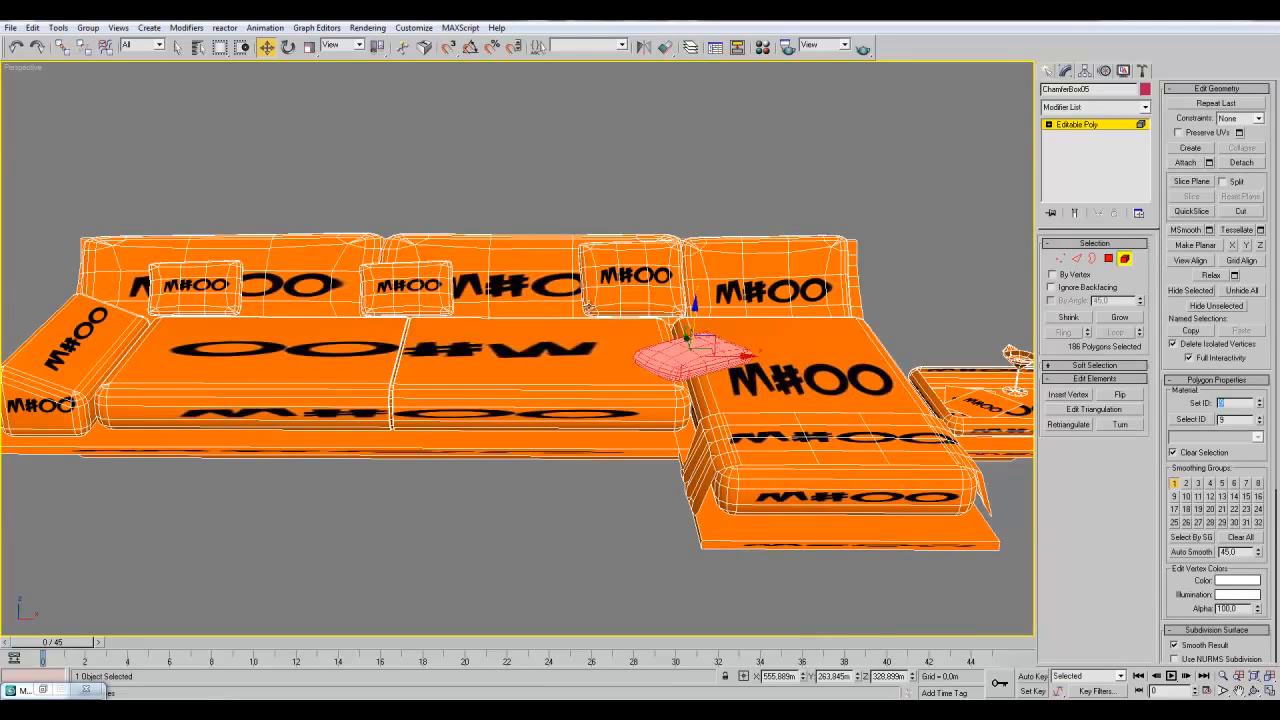
- Set material ID 10 on the larger pillow beside the chaise and material ID 11 on the middle small pillow
left_click(617, 298)
left_click_drag(1240, 404, 1194, 420)
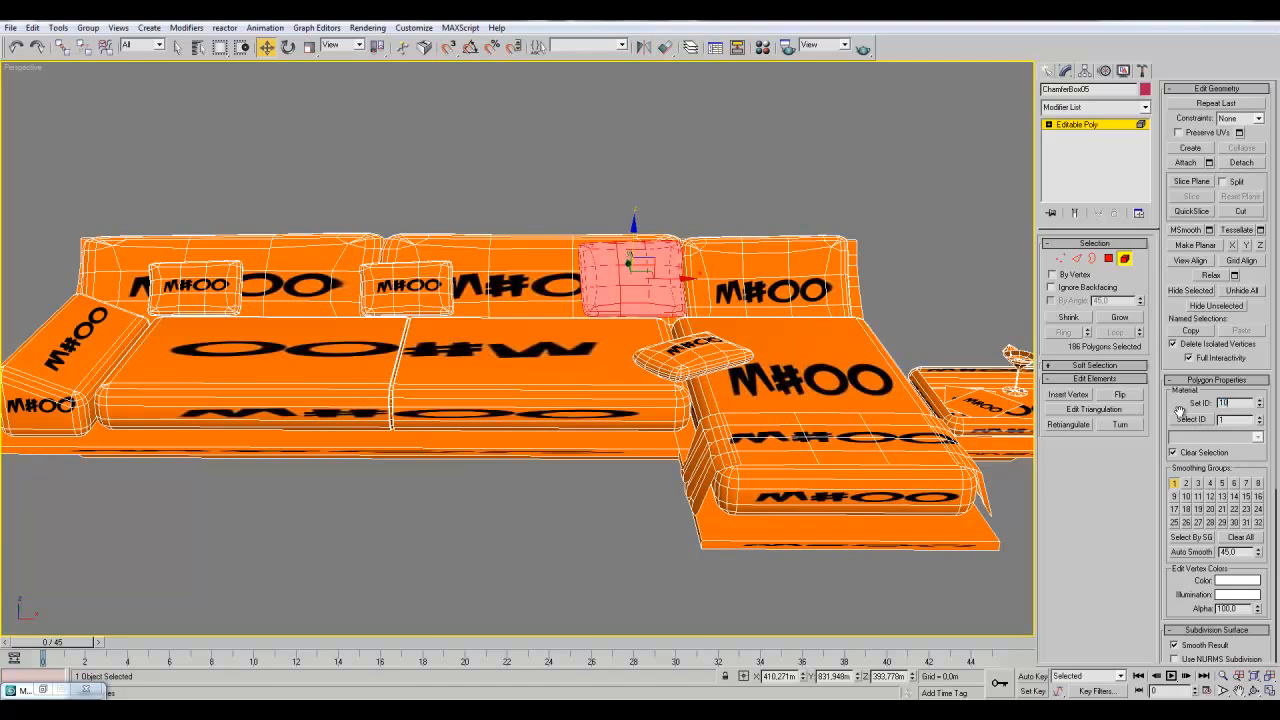
left_click(444, 289)
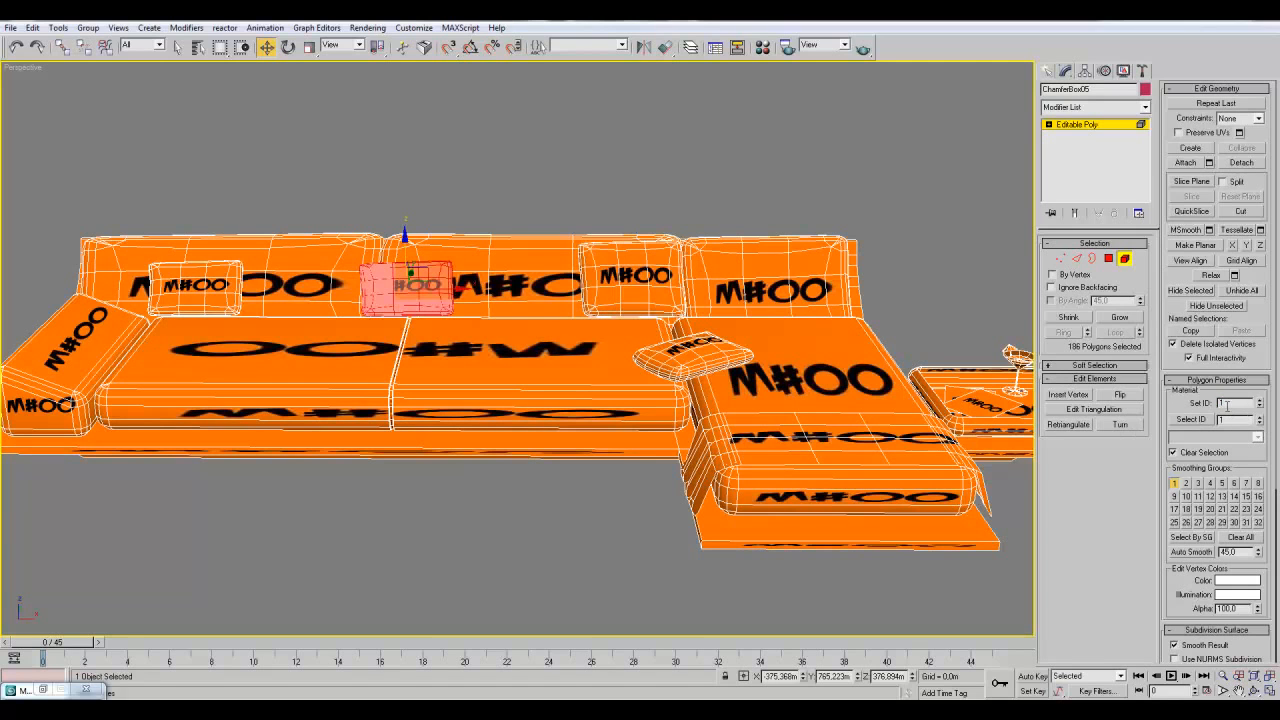
type("11")
key("Return")
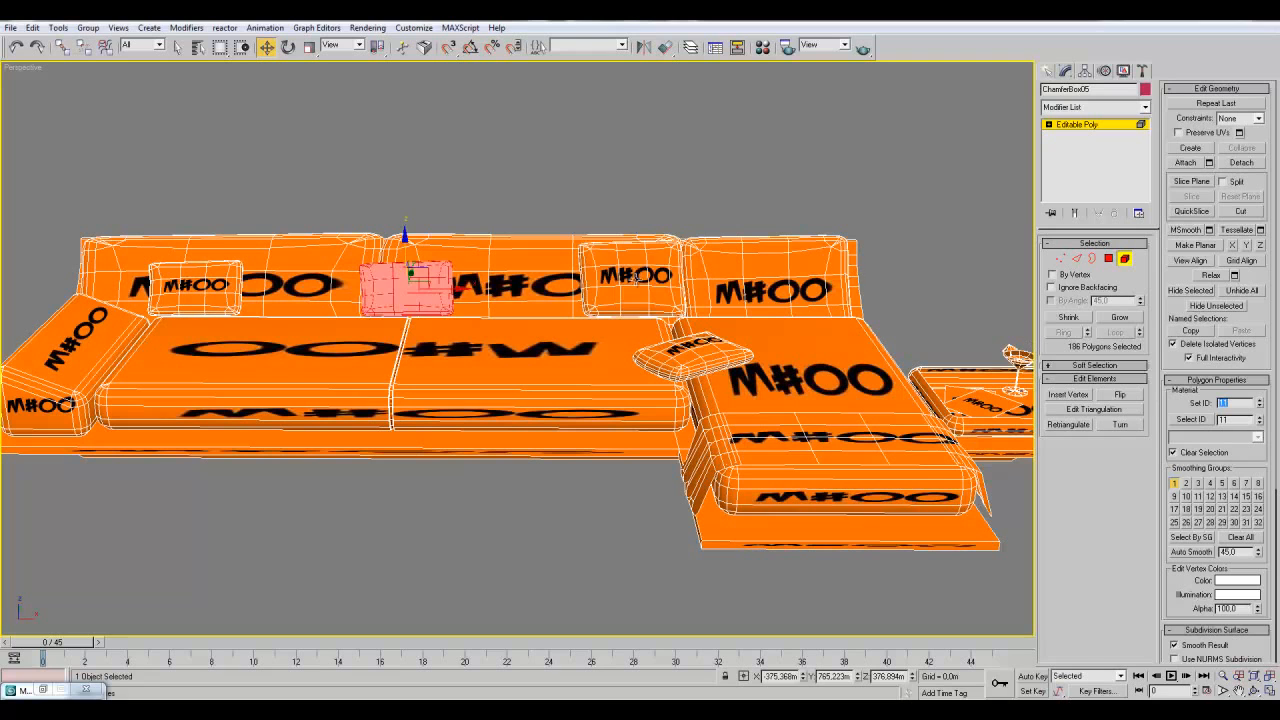
- Recheck the IDs of the two numbered upright pillows, and set the leftmost pillow's material ID to 12
left_click(630, 279)
left_click(439, 307)
left_click(604, 307)
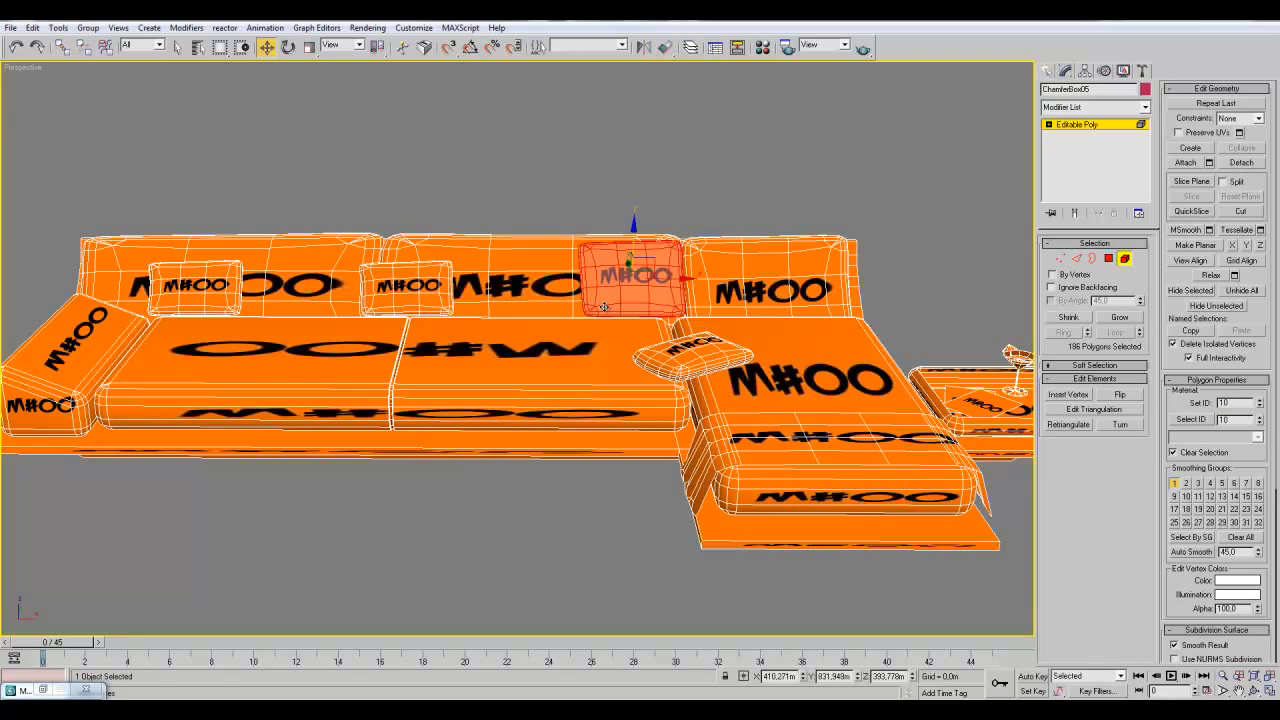
left_click(182, 287)
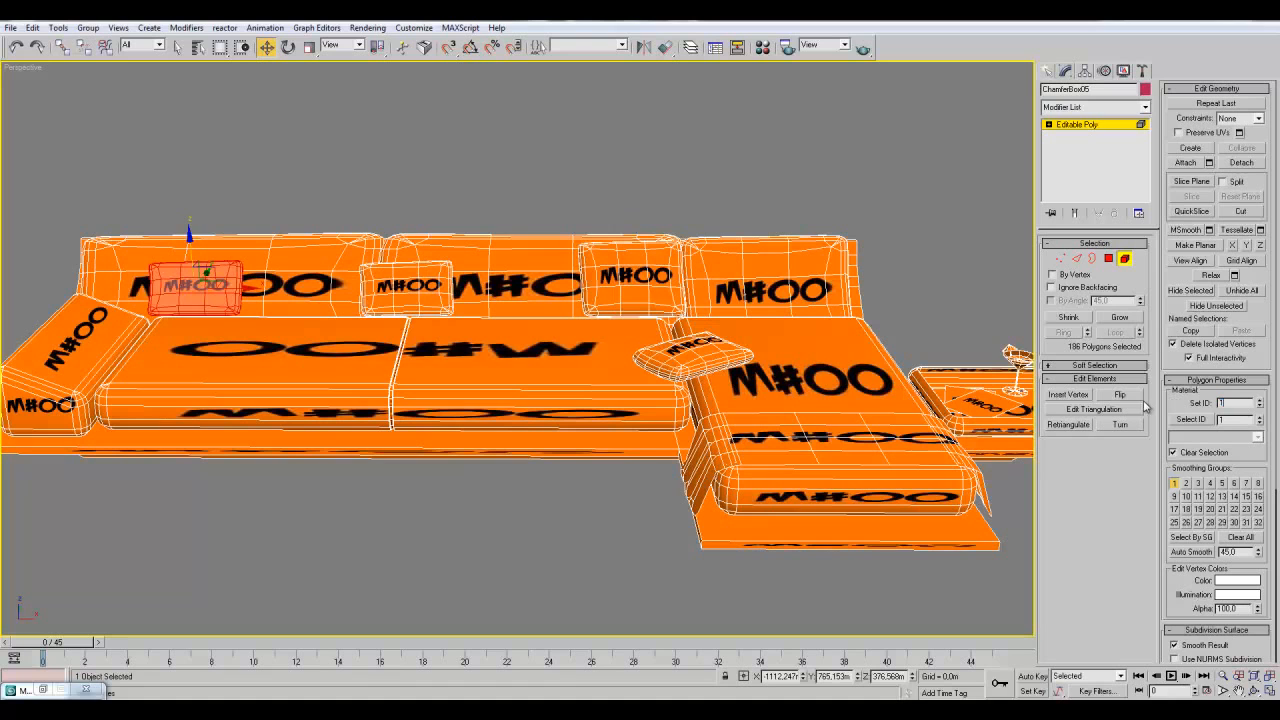
type("12")
key("Return")
- Scale the throw over the chaise to about 104% along X so it sits wider than the cushion, and deselect it
mouse_move(569, 497)
middle_mouse_down("alt")
mouse_move(563, 451)
mouse_move(570, 500)
middle_mouse_up("alt")
left_click(732, 446)
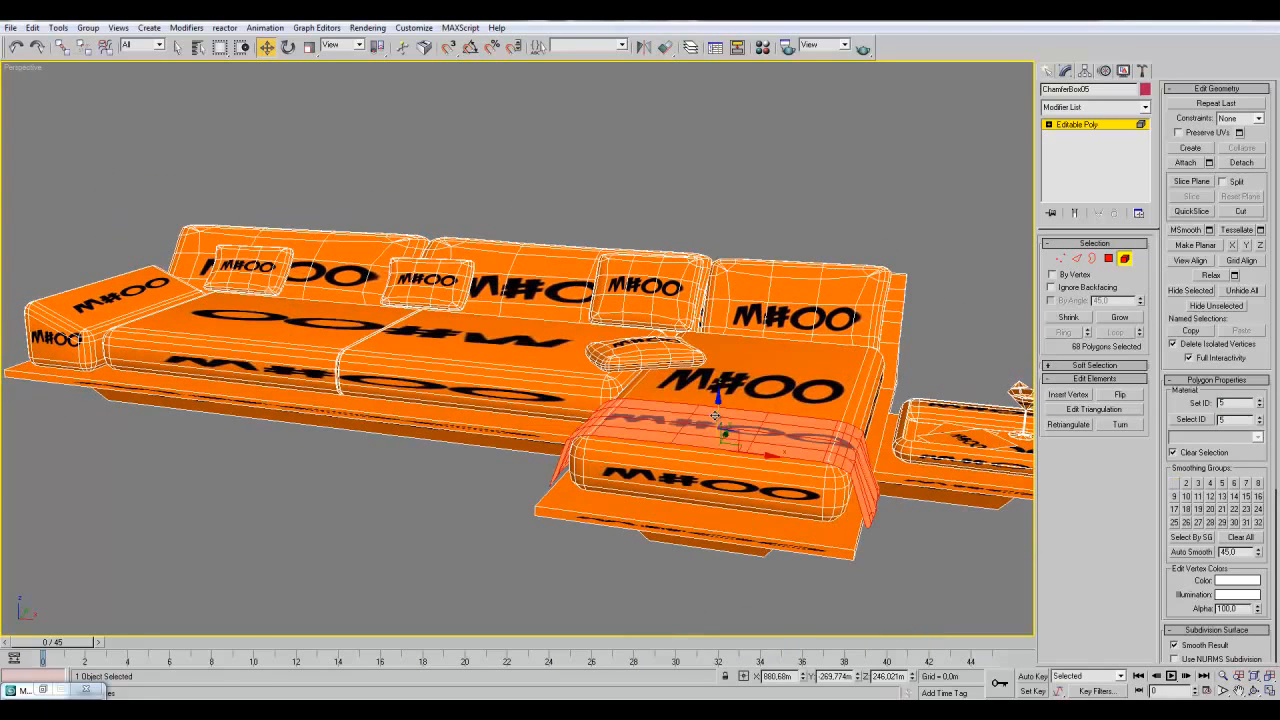
left_click_drag(714, 414, 699, 413)
middle_click_drag(568, 468, 582, 490, "alt")
left_click(309, 47)
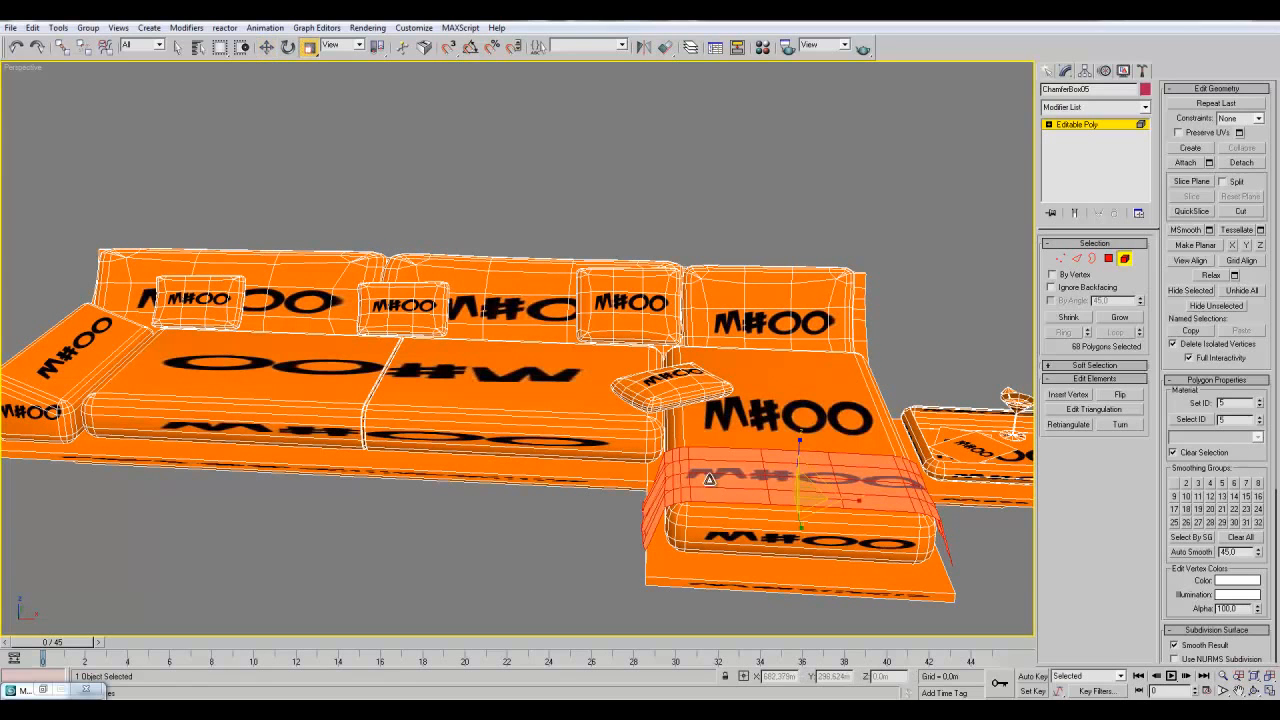
left_click_drag(853, 501, 855, 501)
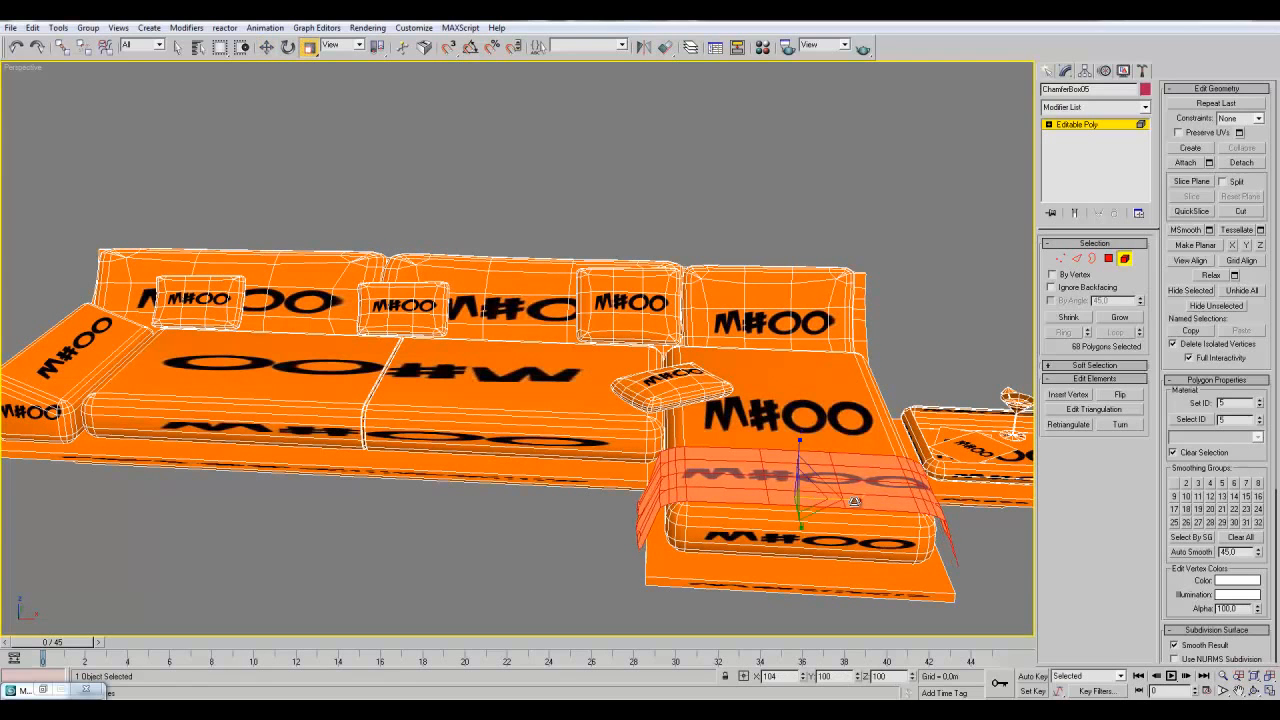
left_click(516, 546)
middle_click_drag(516, 546, 490, 550)
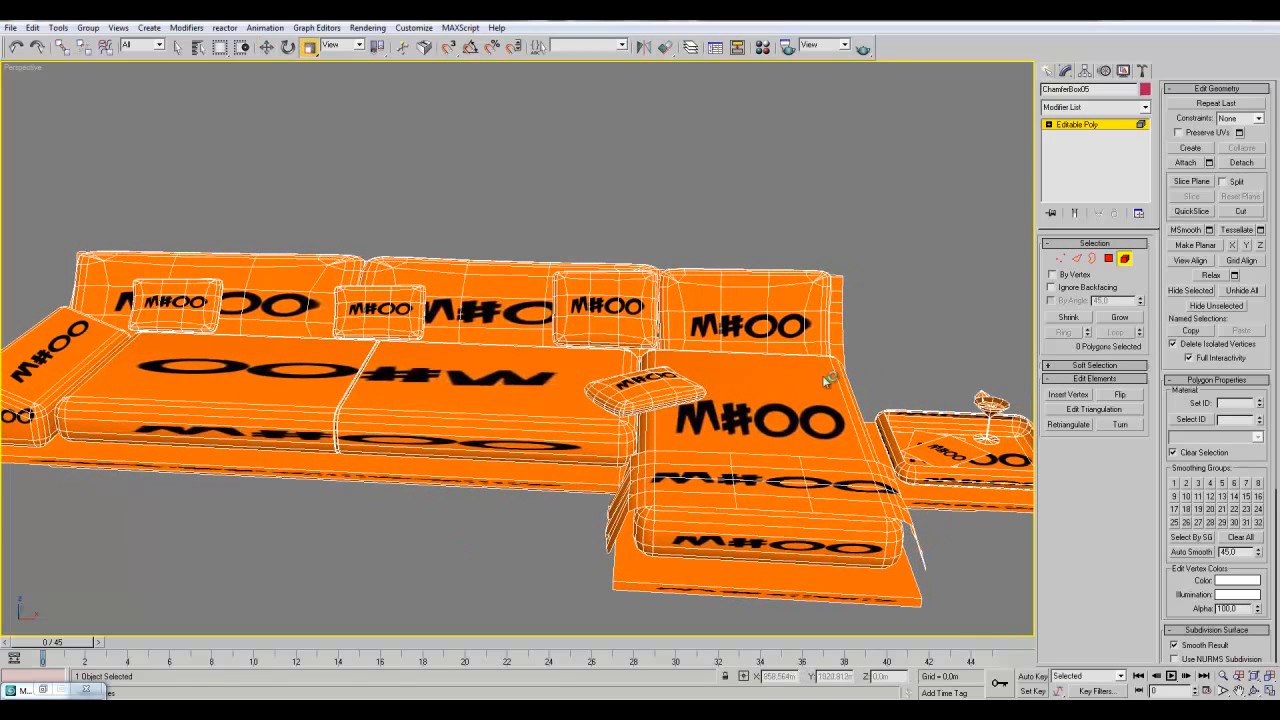
- Check the material IDs of the four loose pillows by selecting each element in turn
left_click(177, 47)
left_click(172, 311)
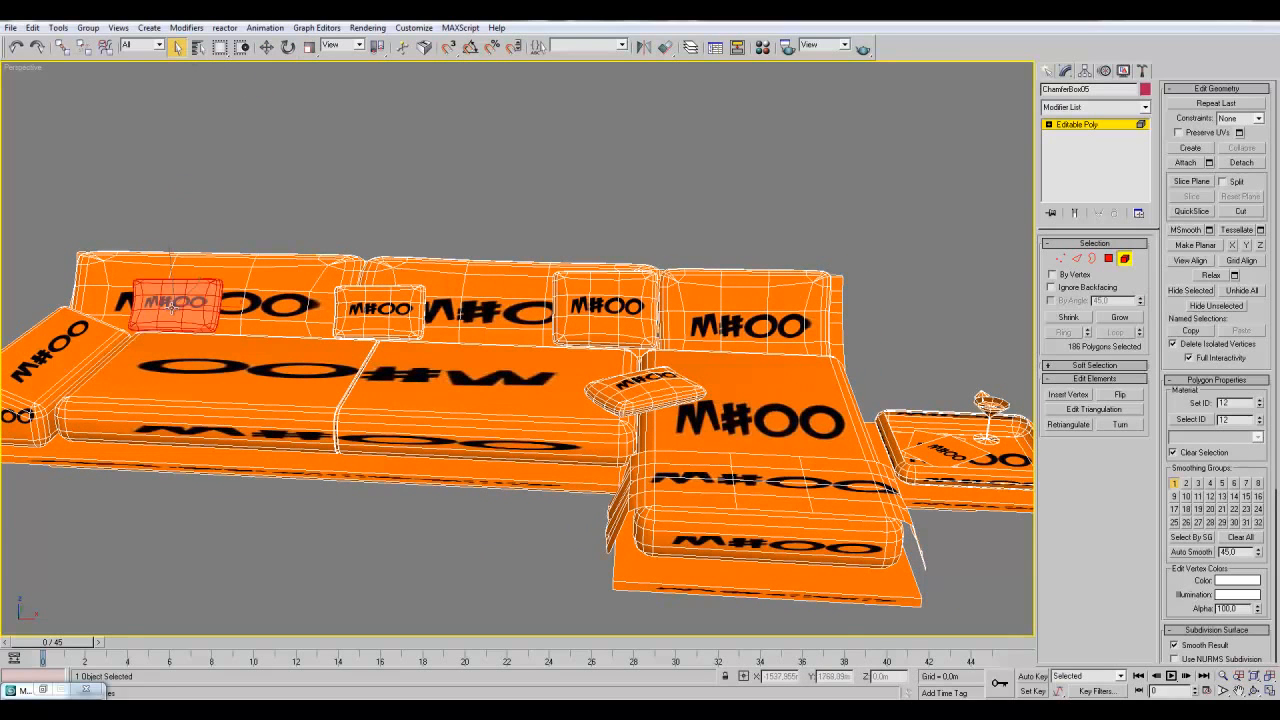
left_click(380, 308)
left_click(607, 316)
left_click(645, 390)
left_click(609, 322)
left_click(380, 308)
left_click(172, 306)
- Number the three backrest cushions' material IDs consecutively, from 13 on the leftmost to 15 on the rightmost
left_click(250, 275)
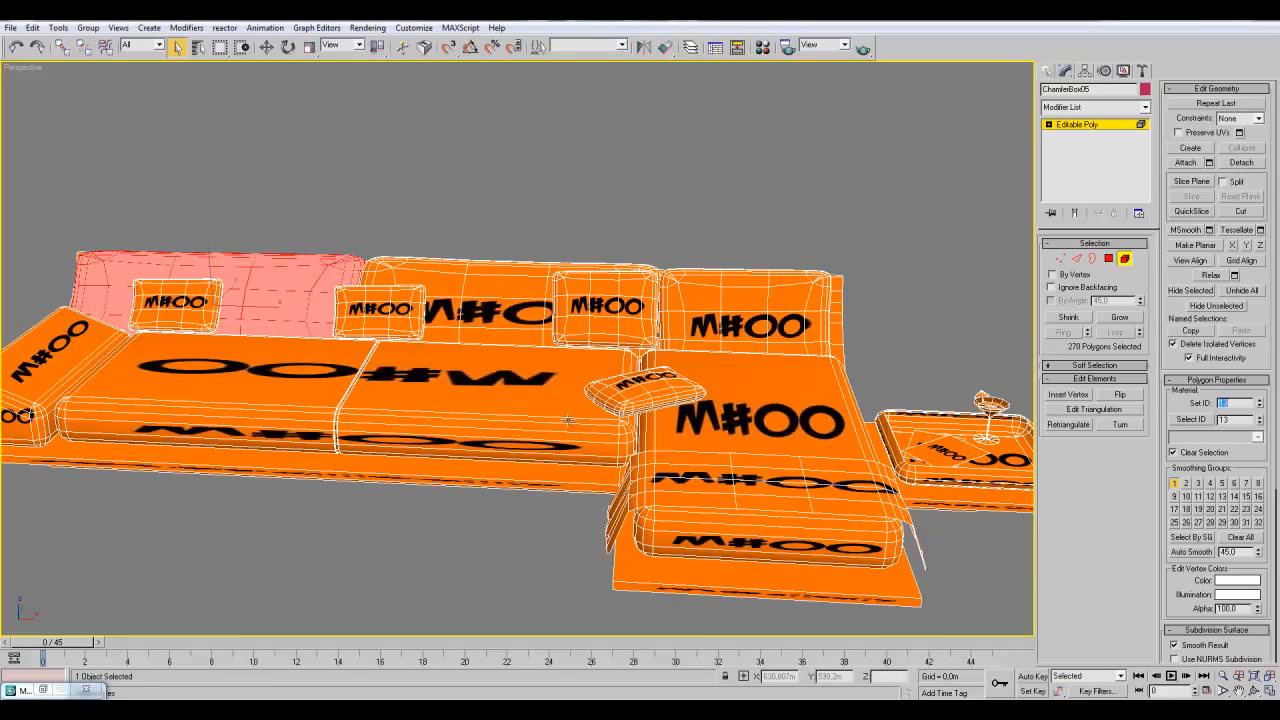
left_click(468, 281)
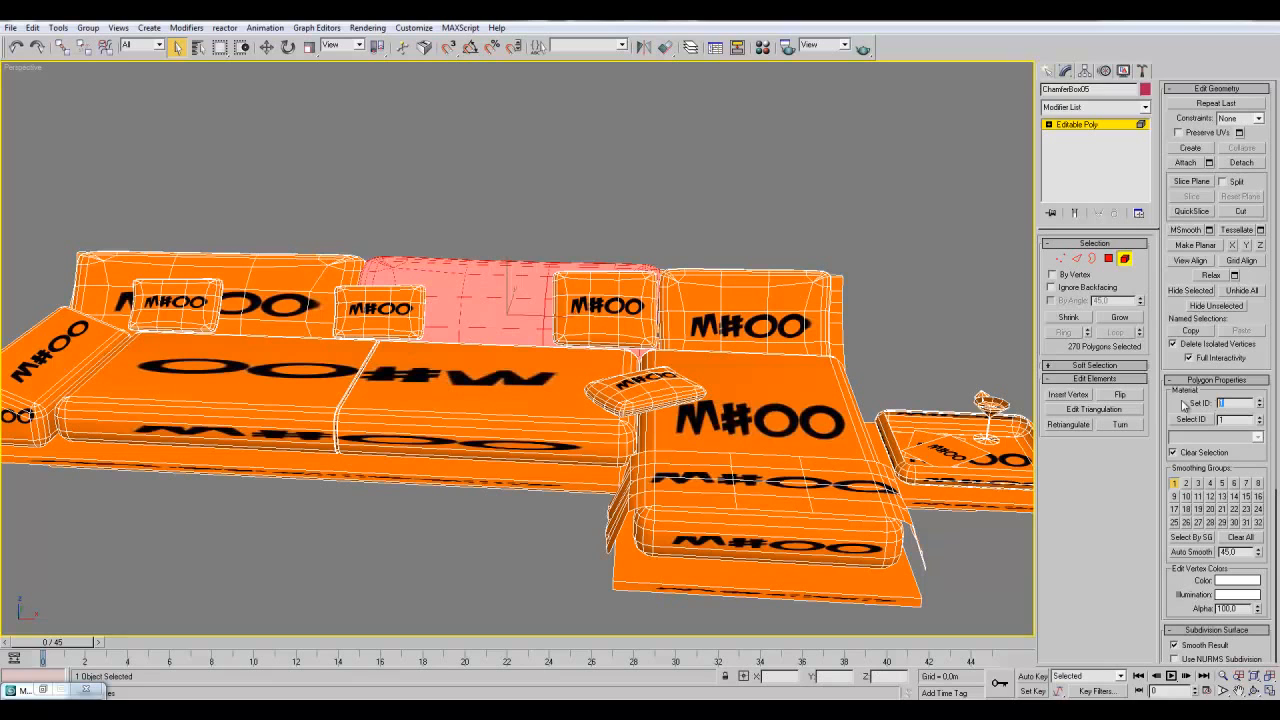
left_click(743, 322)
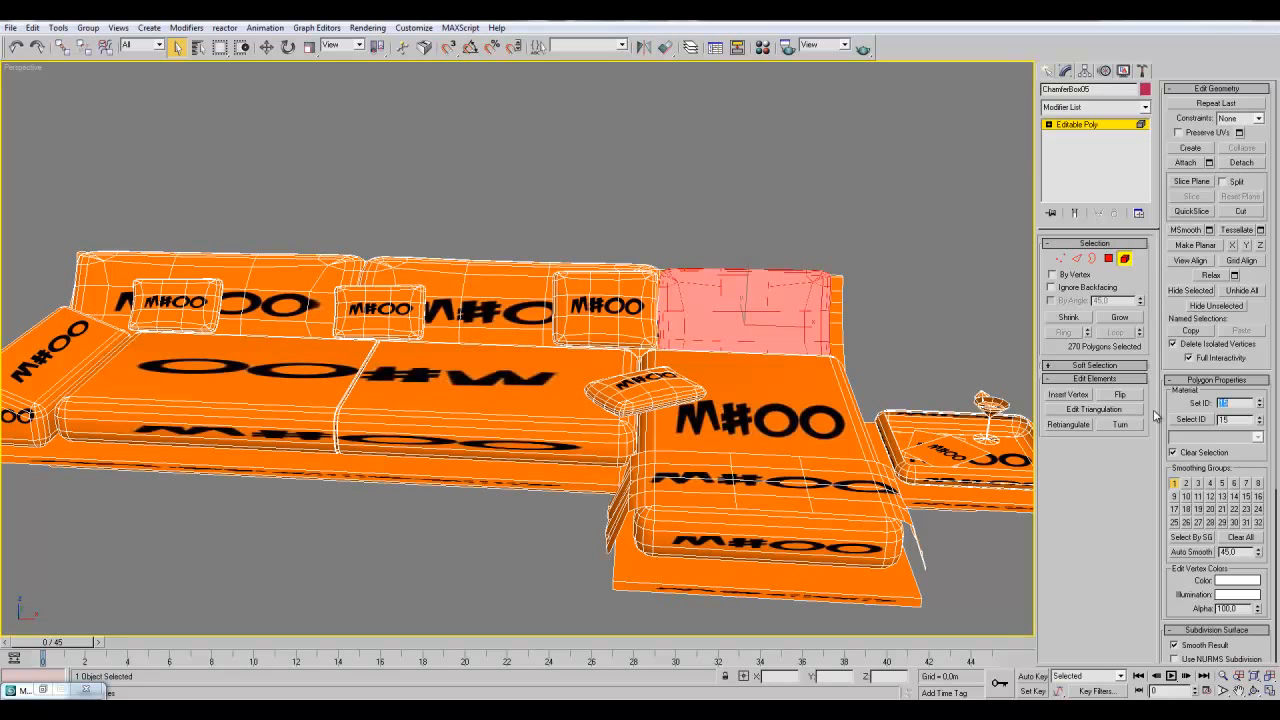
- Select the tray element on the side platform and set its material ID to 16
middle_click_drag(885, 382, 575, 304)
scroll(757, 414, "up", 2)
left_click(757, 416)
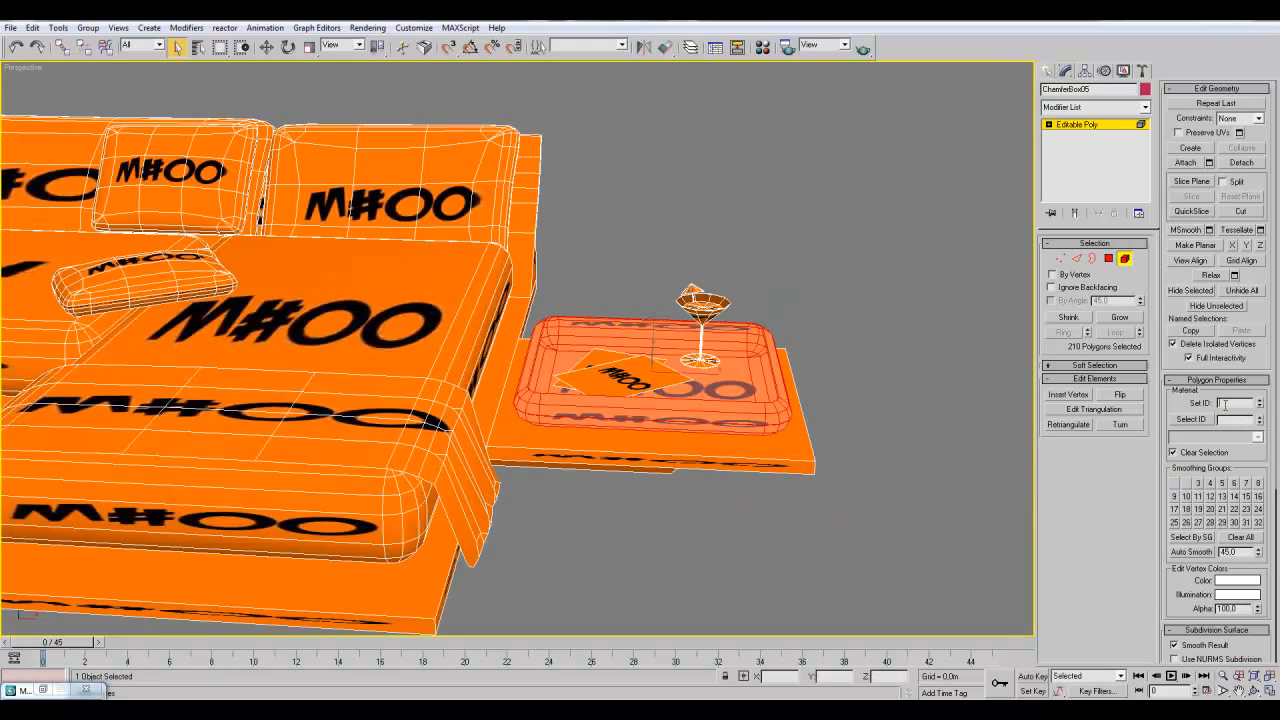
key("Return")
- Set material ID 17 on the upper sheet lying in the tray and material ID 18 on the sheet beneath it
scroll(628, 396, "up", 3)
left_click(626, 399)
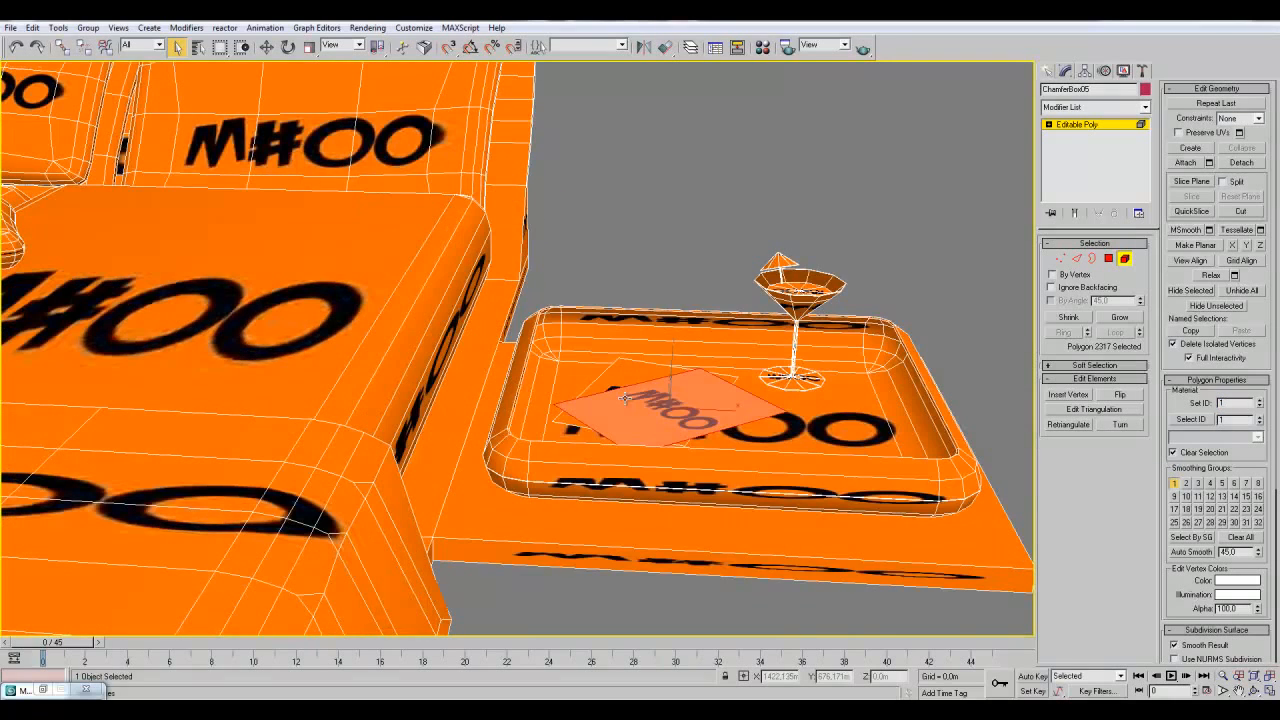
key("Return")
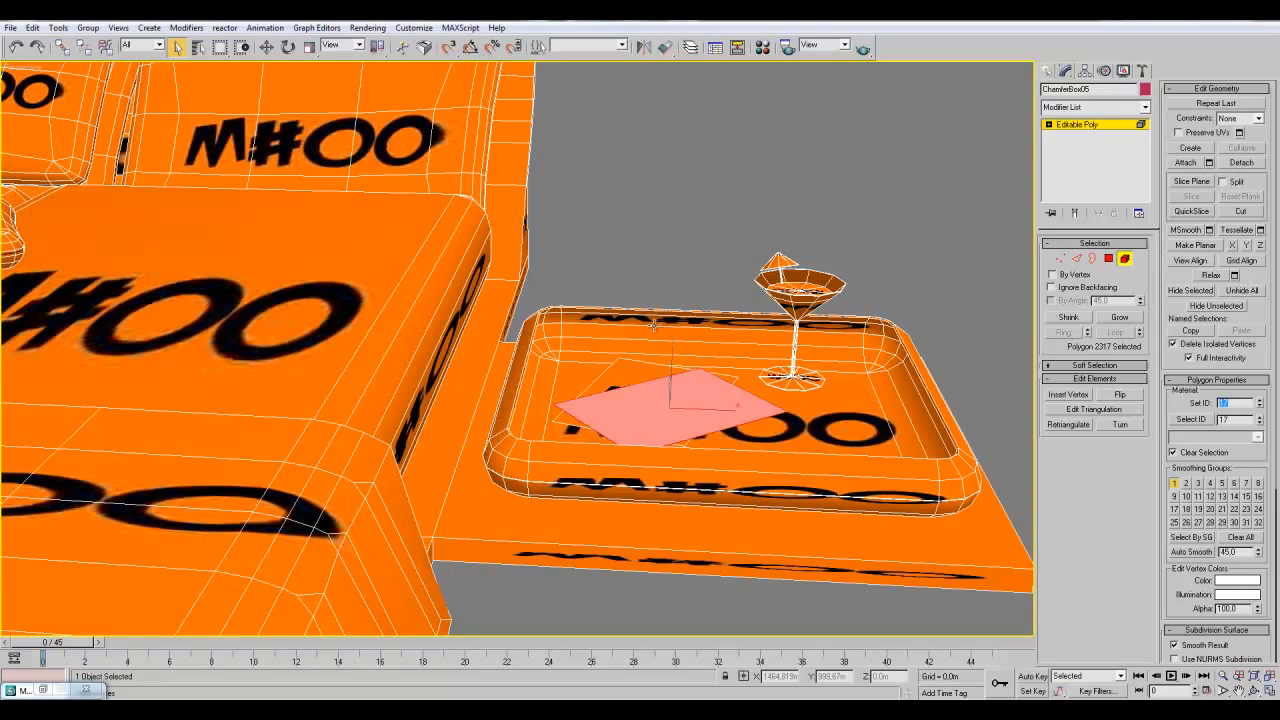
left_click(605, 387)
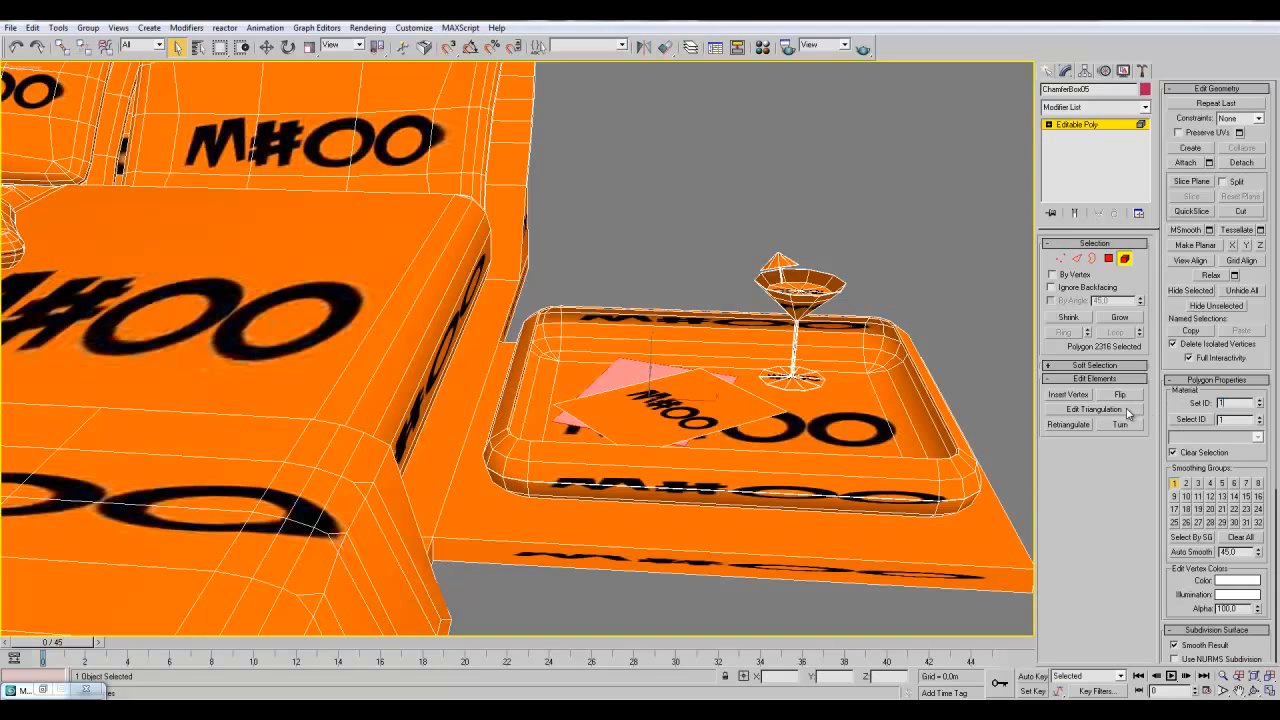
middle_click_drag(788, 364, 633, 384)
middle_click_drag(719, 480, 650, 481)
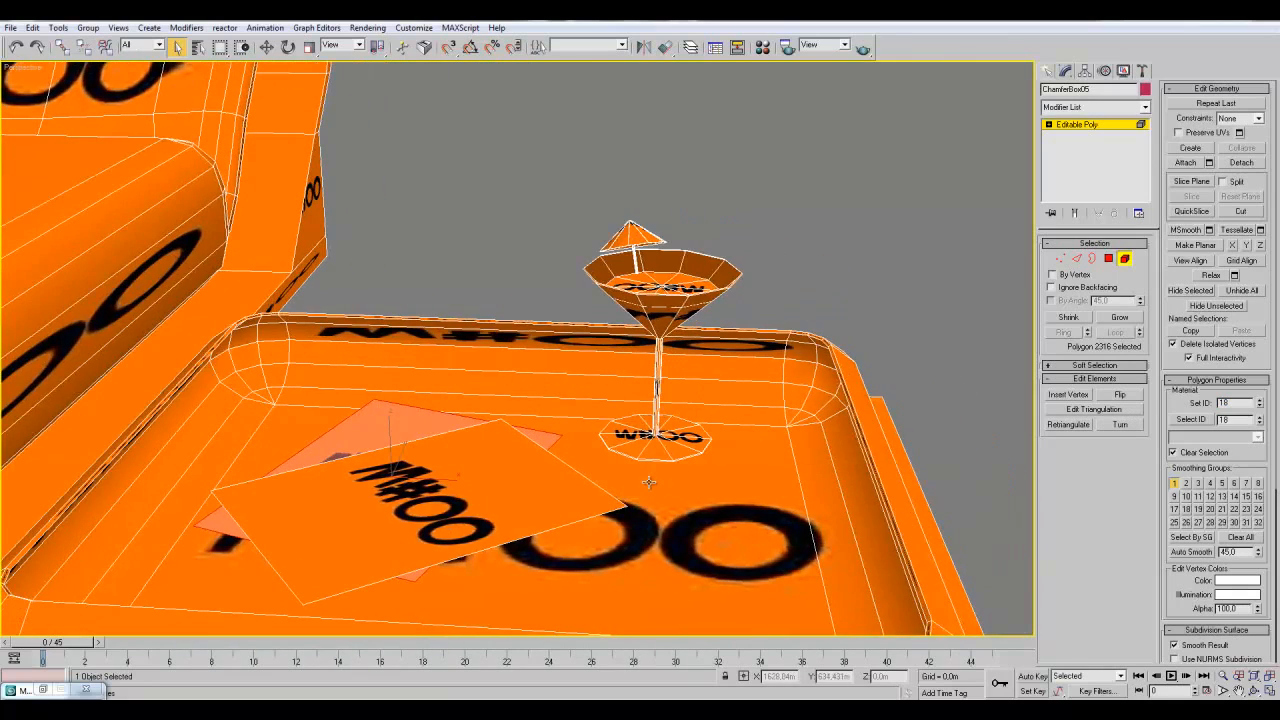
- Select the cocktail glass element and set its material ID to 17
scroll(649, 482, "up", 3)
left_click(802, 549)
middle_click_drag(804, 550, 737, 545)
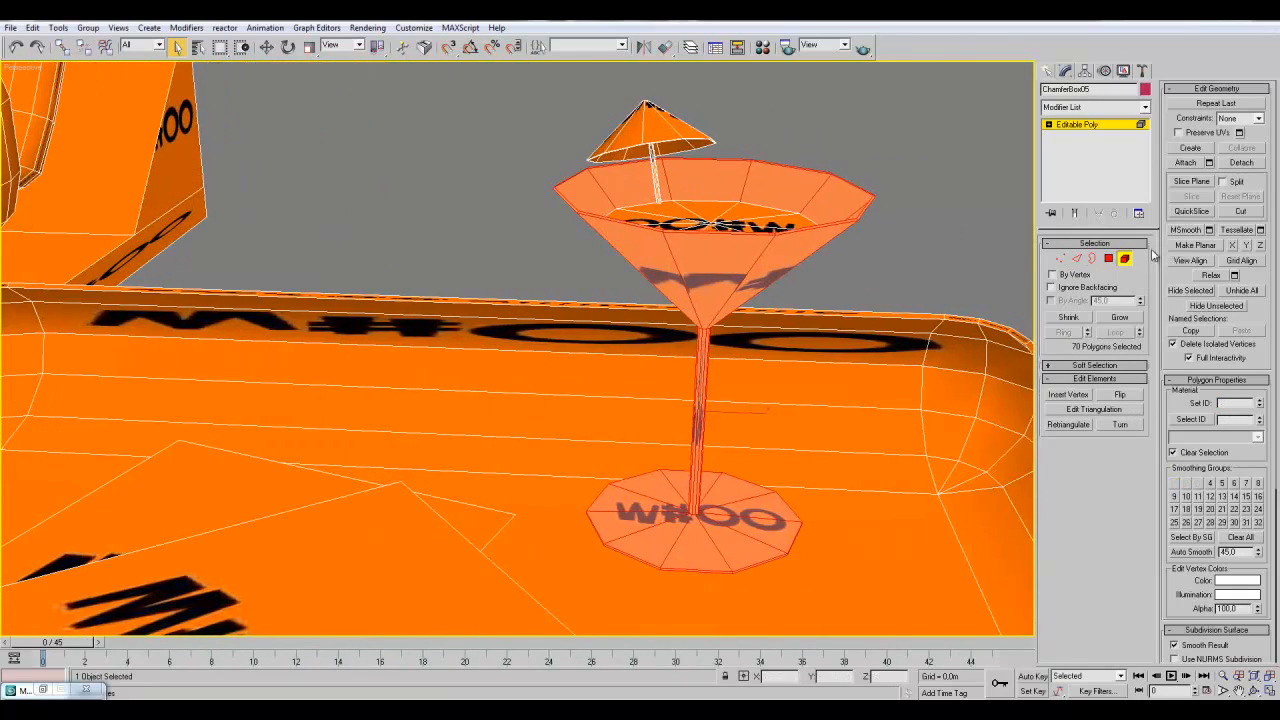
left_click(1108, 259)
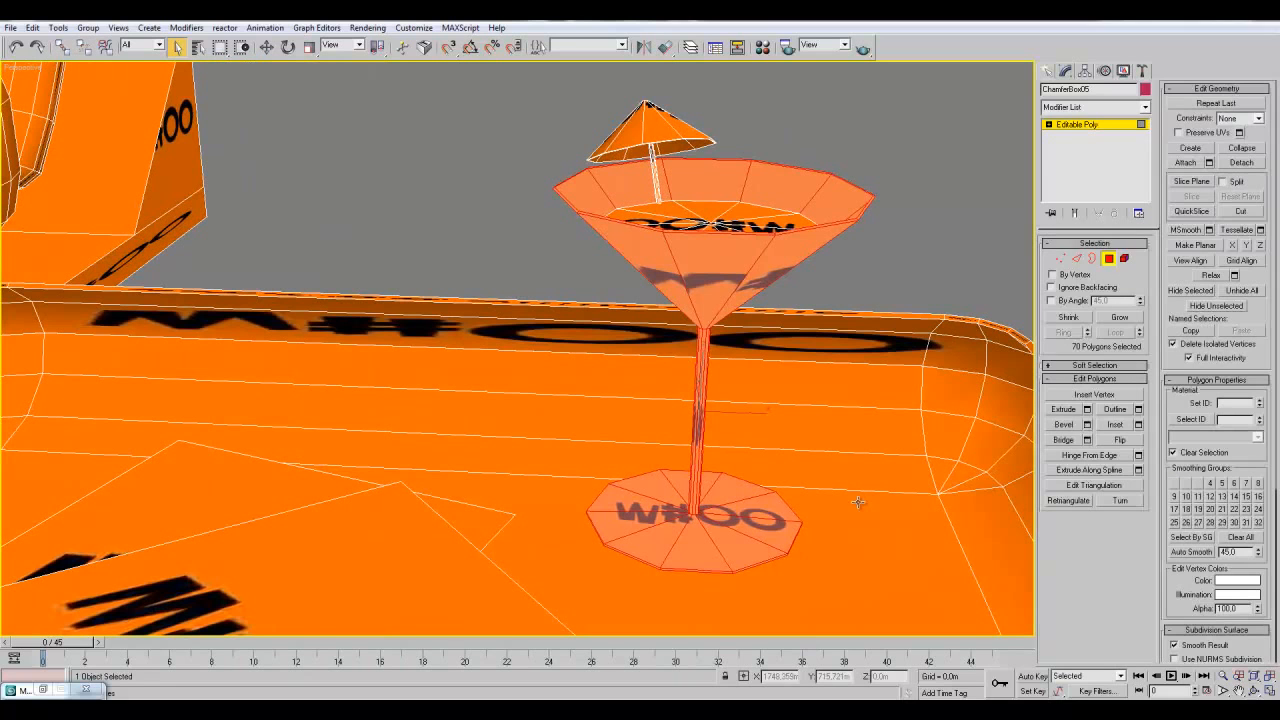
middle_click_drag(858, 502, 816, 498, "alt")
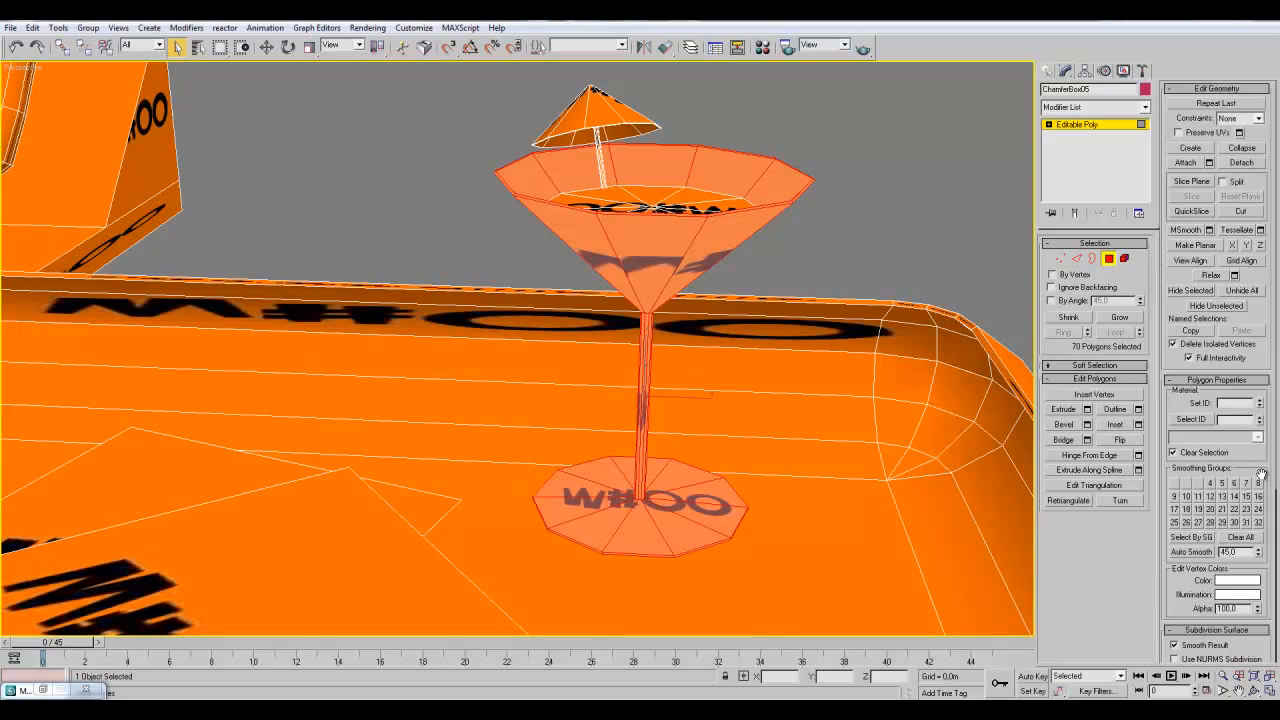
left_click(1124, 258)
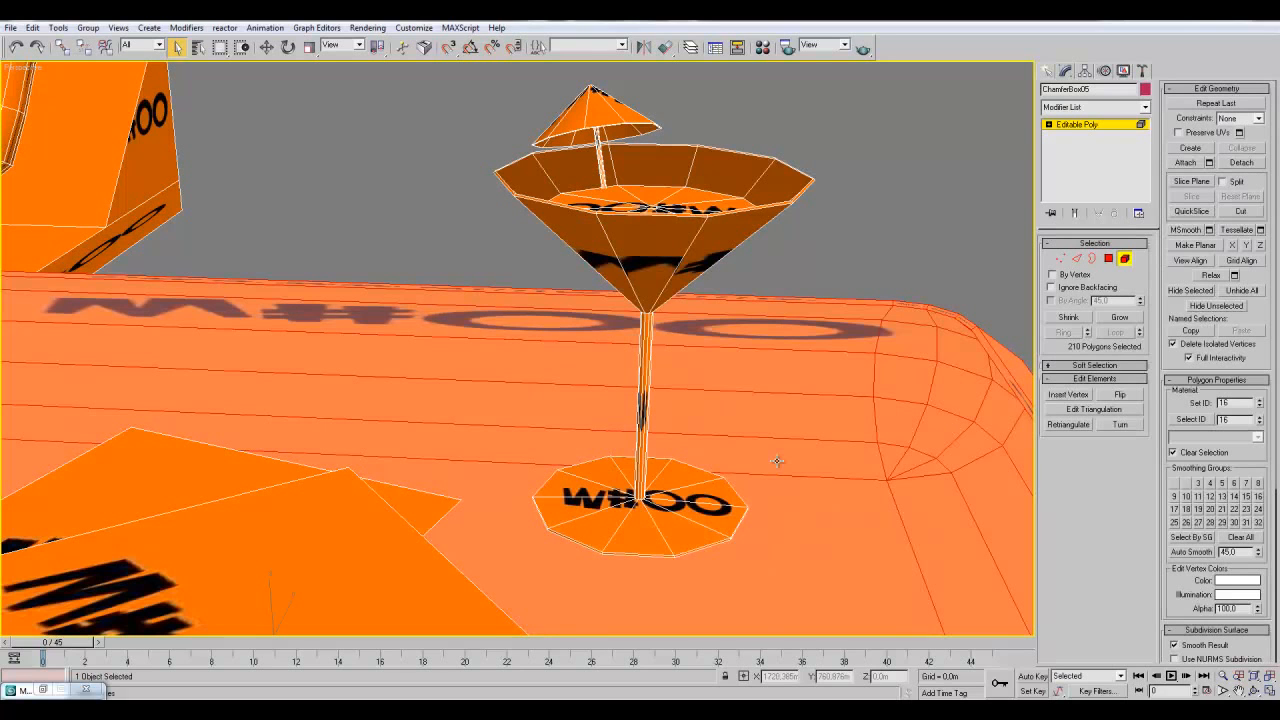
left_click(642, 408)
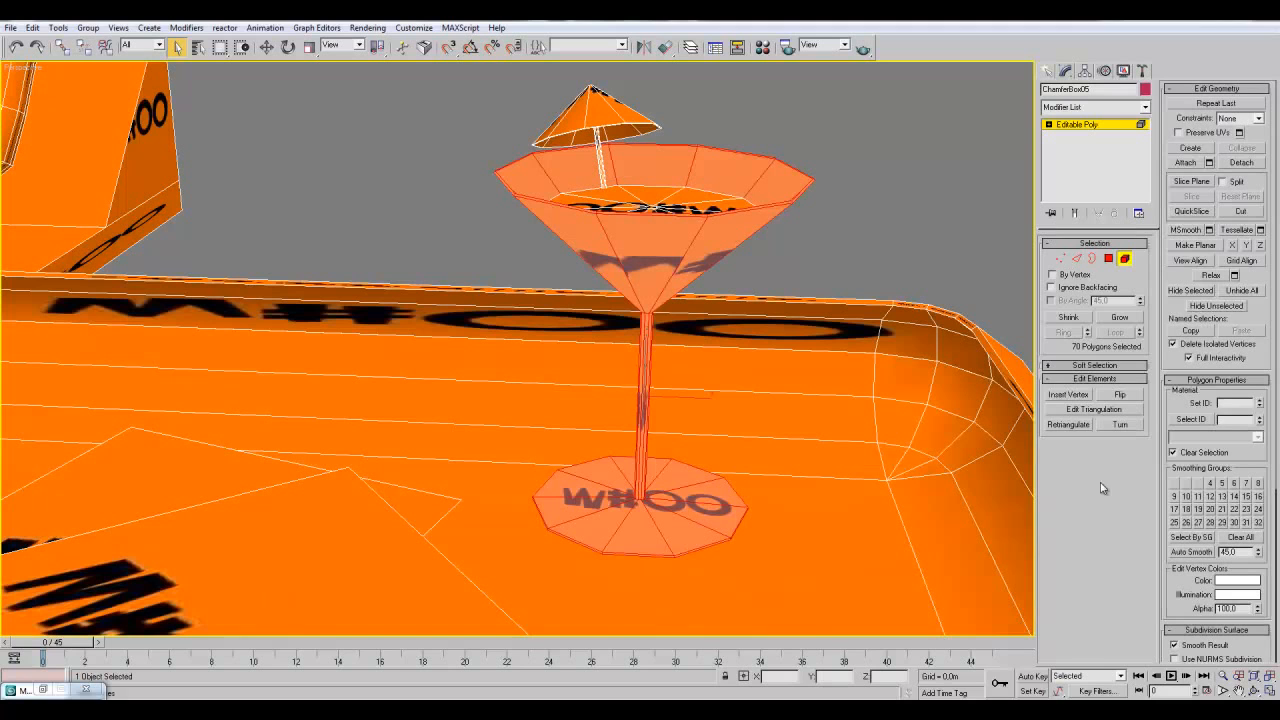
left_click(1222, 408)
type("15")
key("Return")
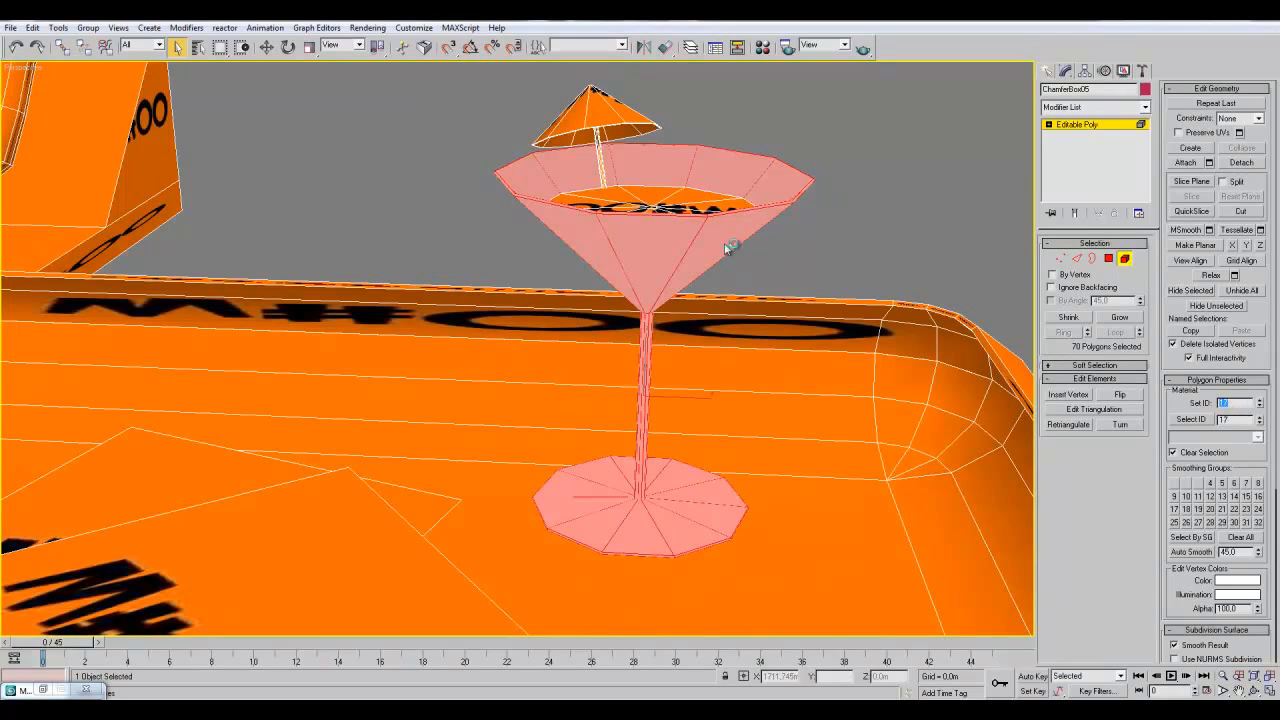
- Select the drink surface inside the cocktail glass and set its material ID to 18
middle_click_drag(720, 230, 691, 301)
left_click(676, 288)
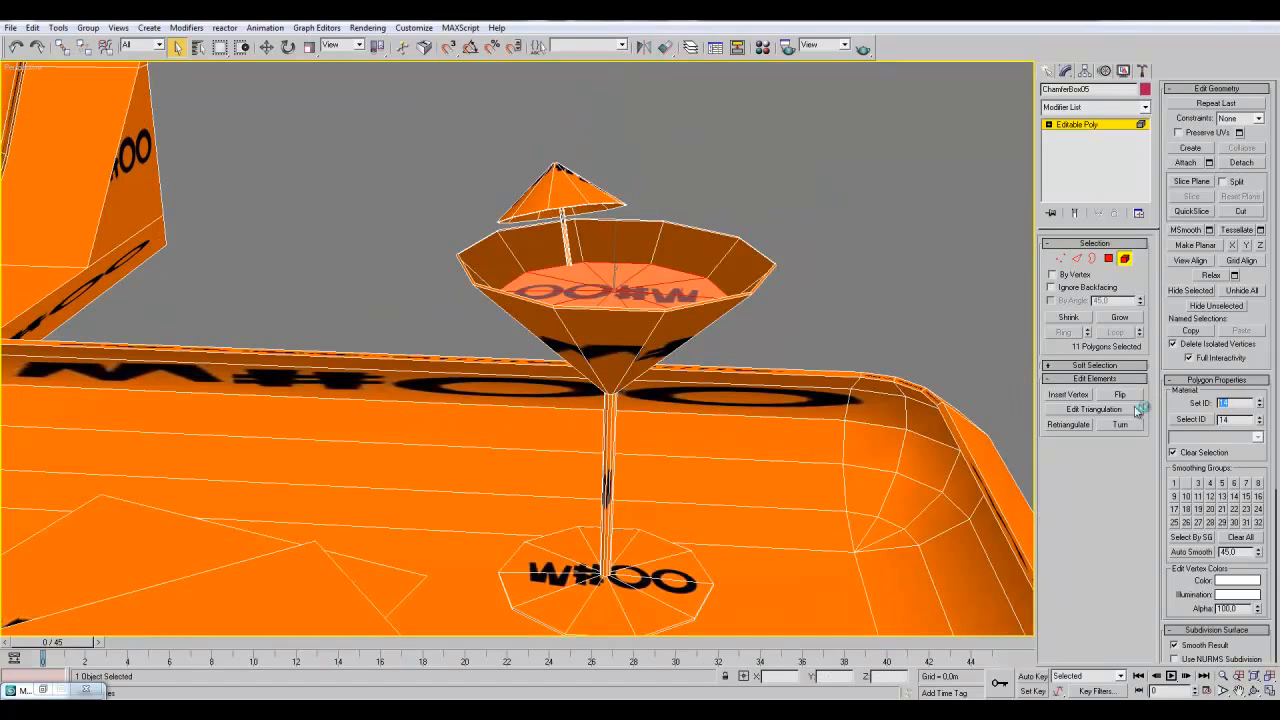
key("Return")
scroll(870, 380, "down", 5)
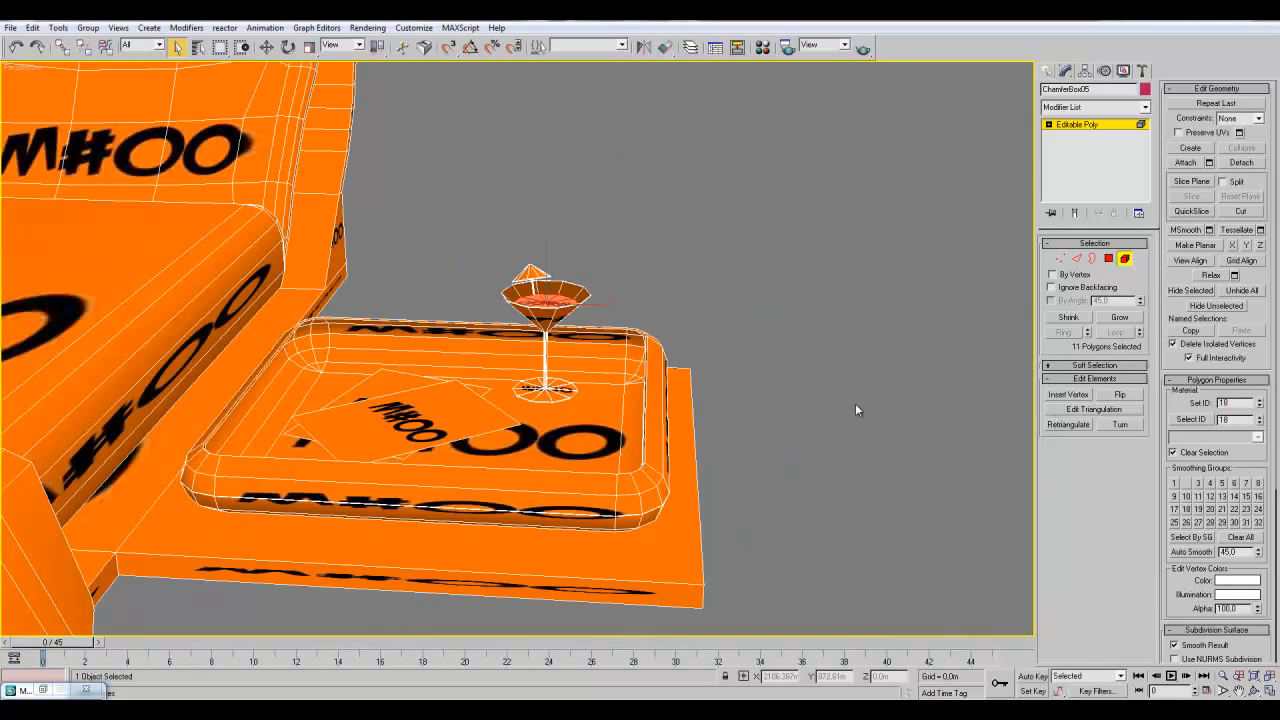
- Recheck the IDs of the tray and its two sheets, and set the cocktail glass's material ID to 19
left_click(612, 496)
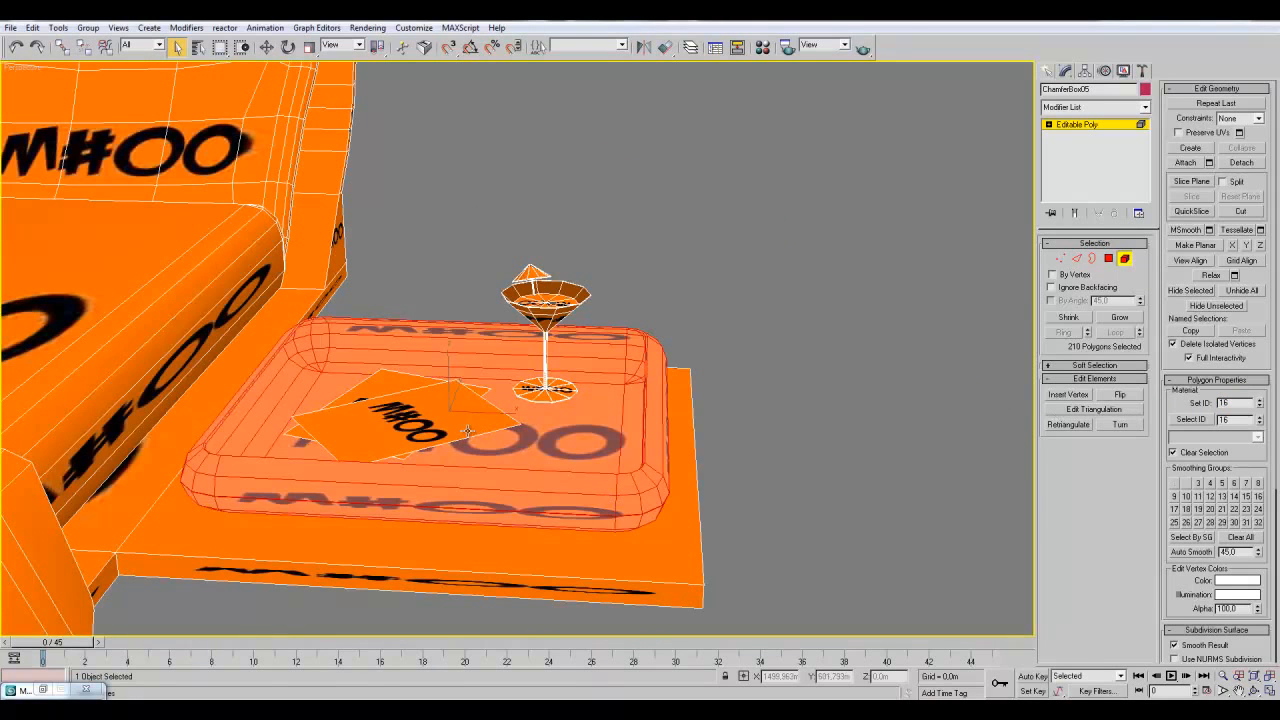
left_click(467, 431)
left_click(400, 386)
left_click(535, 398)
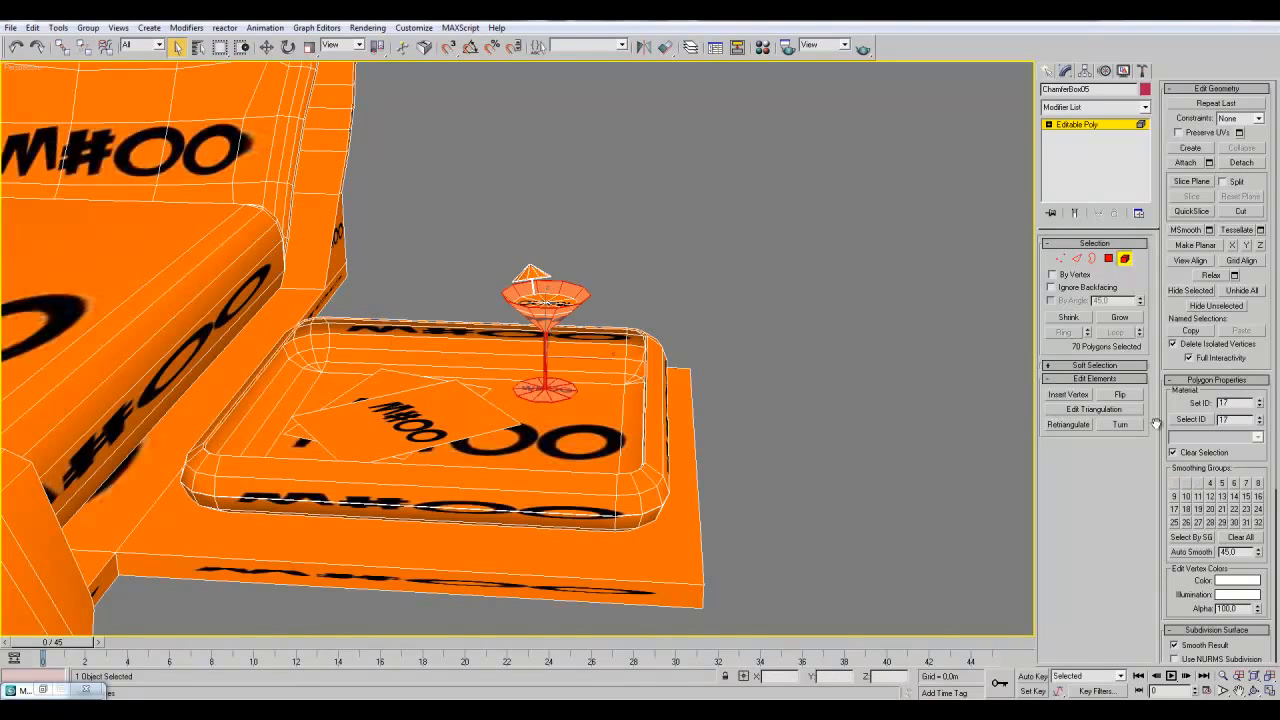
key("Return")
- Select the tray's inner floor polygon, grow the selection around it and set its material ID to 17
middle_click_drag(742, 385, 744, 410)
scroll(744, 410, "up", 4)
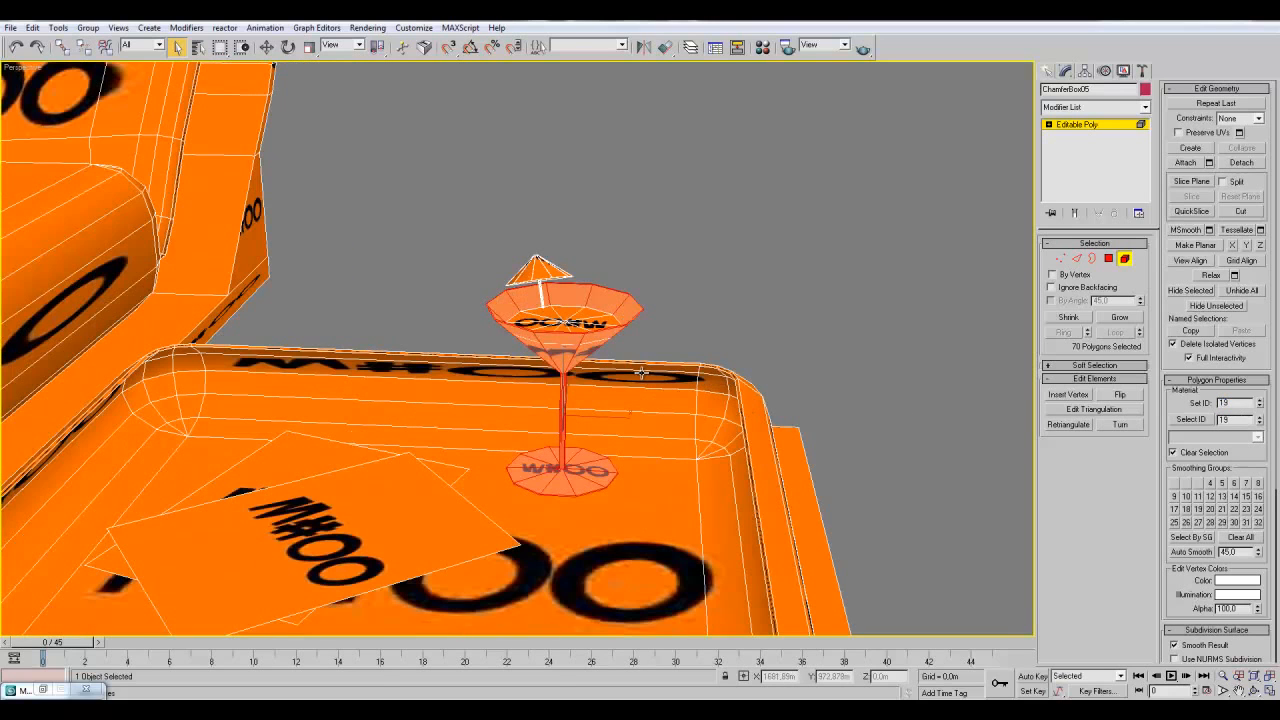
scroll(641, 372, "down", 4)
left_click(631, 492)
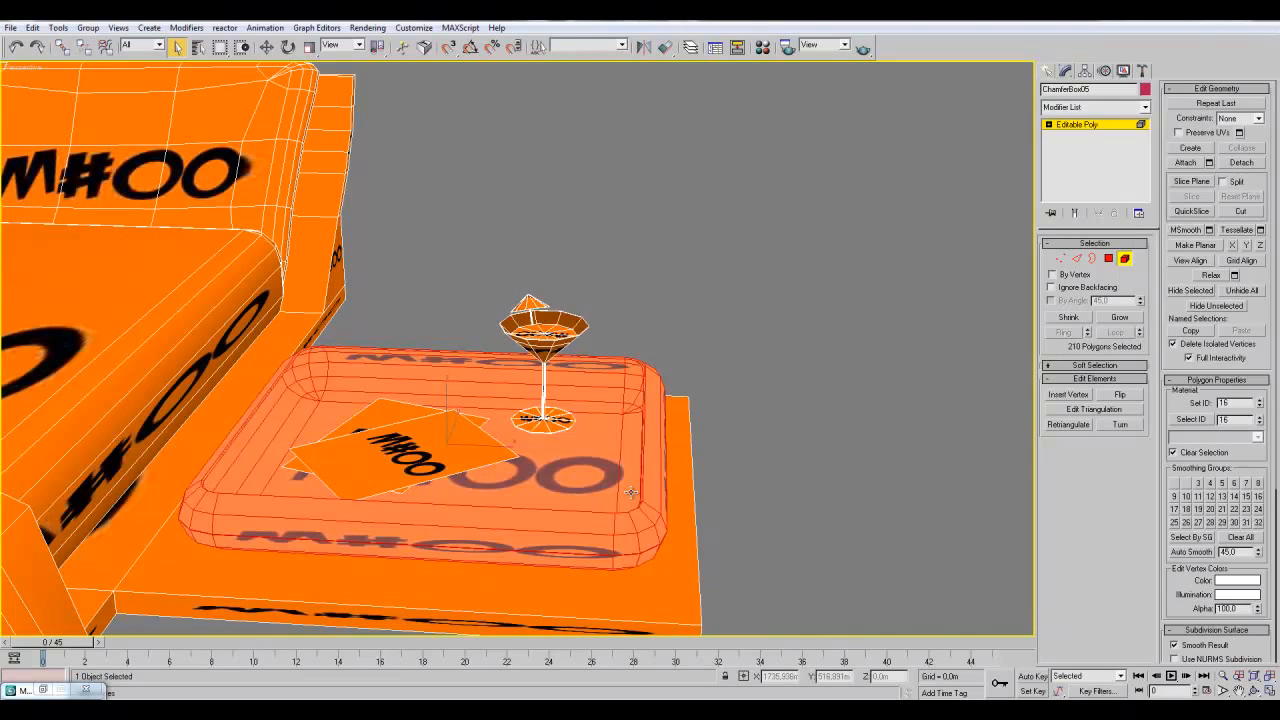
middle_click_drag(600, 477, 569, 510, "alt")
middle_click_drag(569, 510, 659, 467)
left_click(1108, 260)
left_click(650, 470)
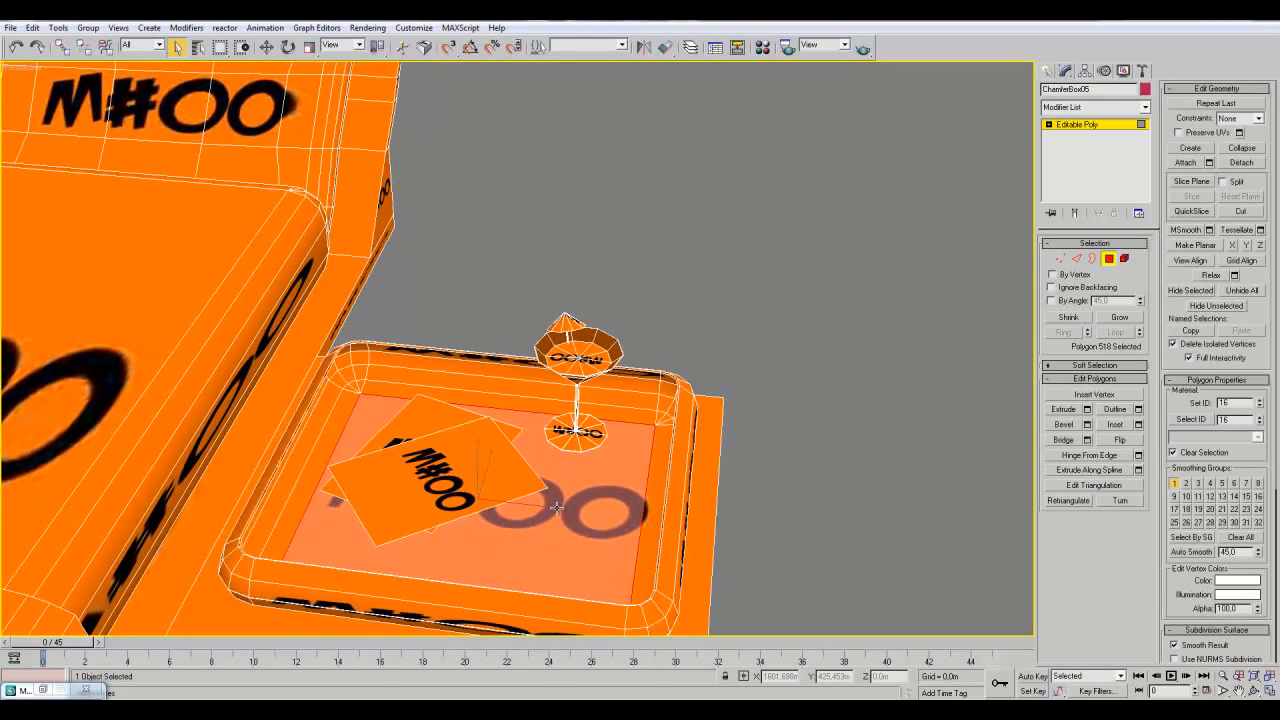
left_click(1115, 318)
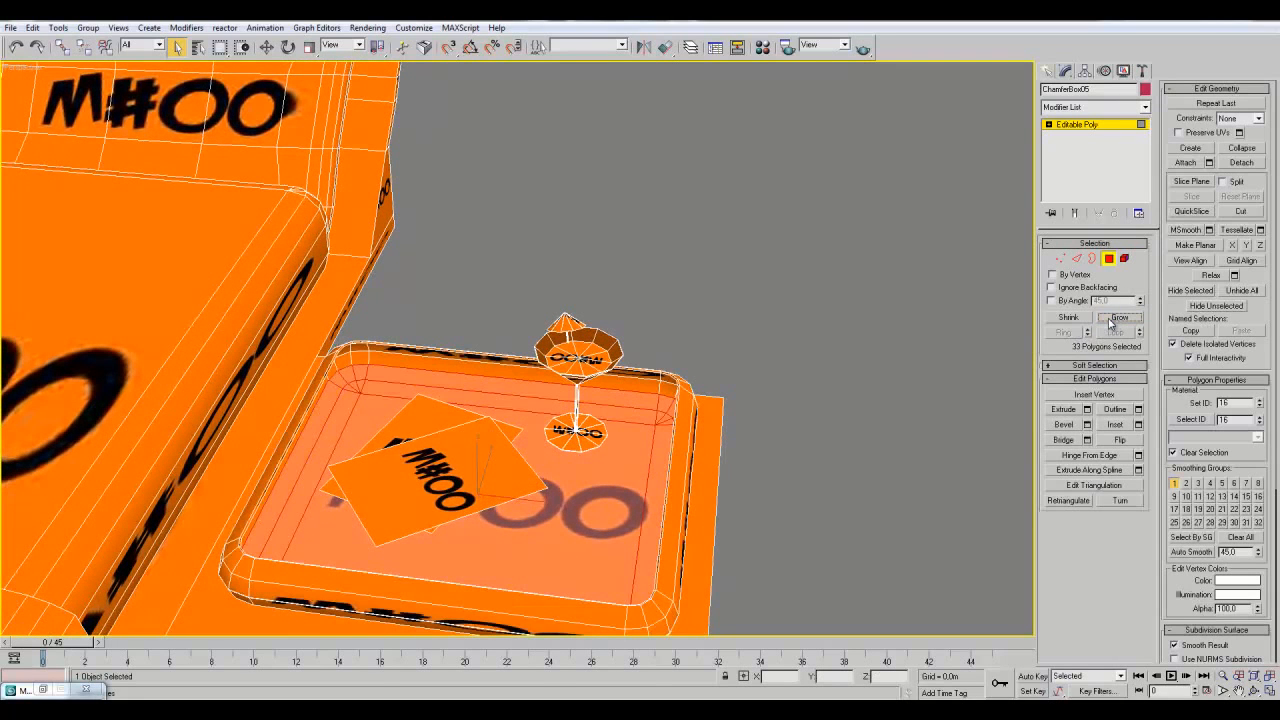
left_click_drag(1247, 403, 1183, 412)
type("17")
key("Return")
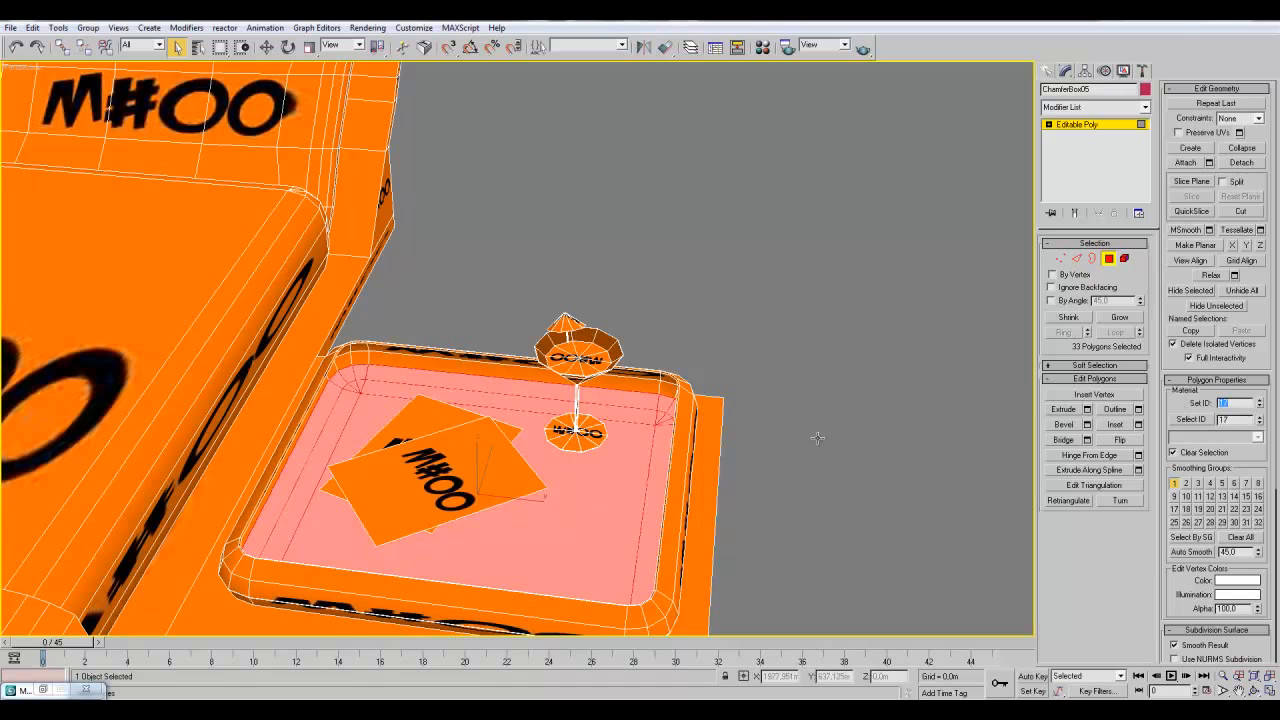
- In element mode, set material ID 18 on the upper sheet in the tray and 19 on the sheet beneath it
left_click(796, 355)
left_click(1125, 259)
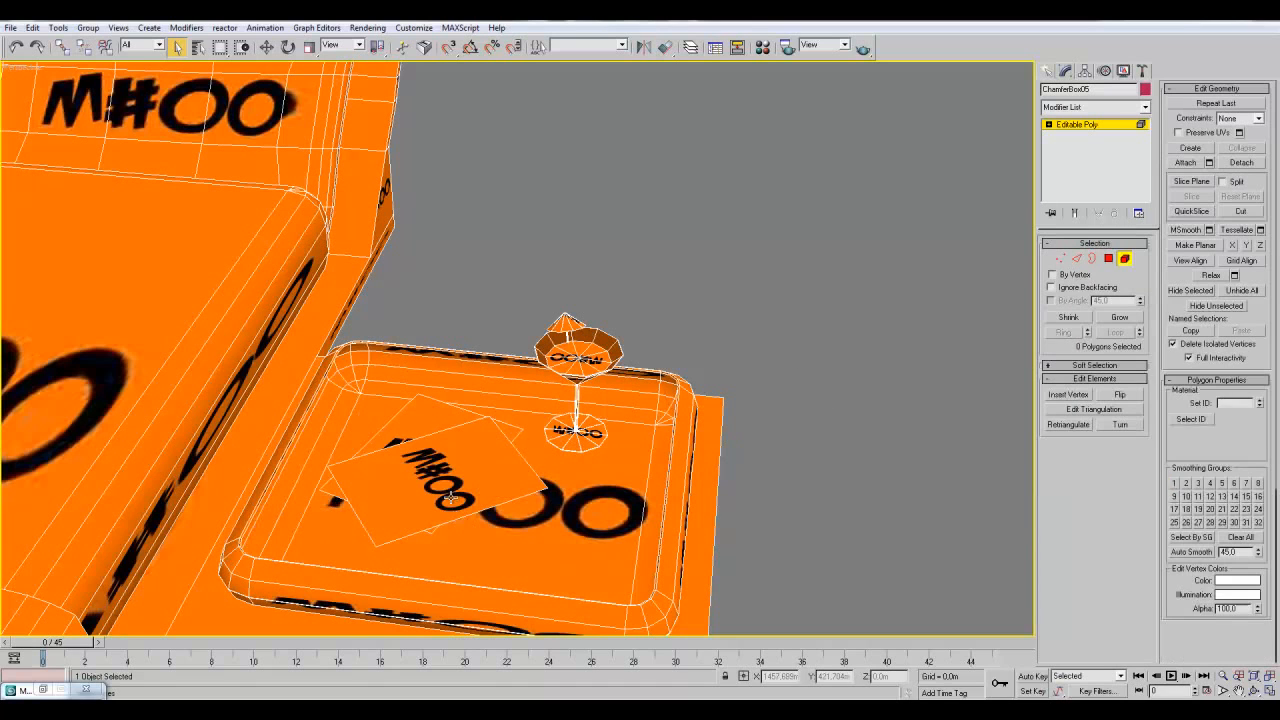
left_click(440, 475)
type("18")
key("Return")
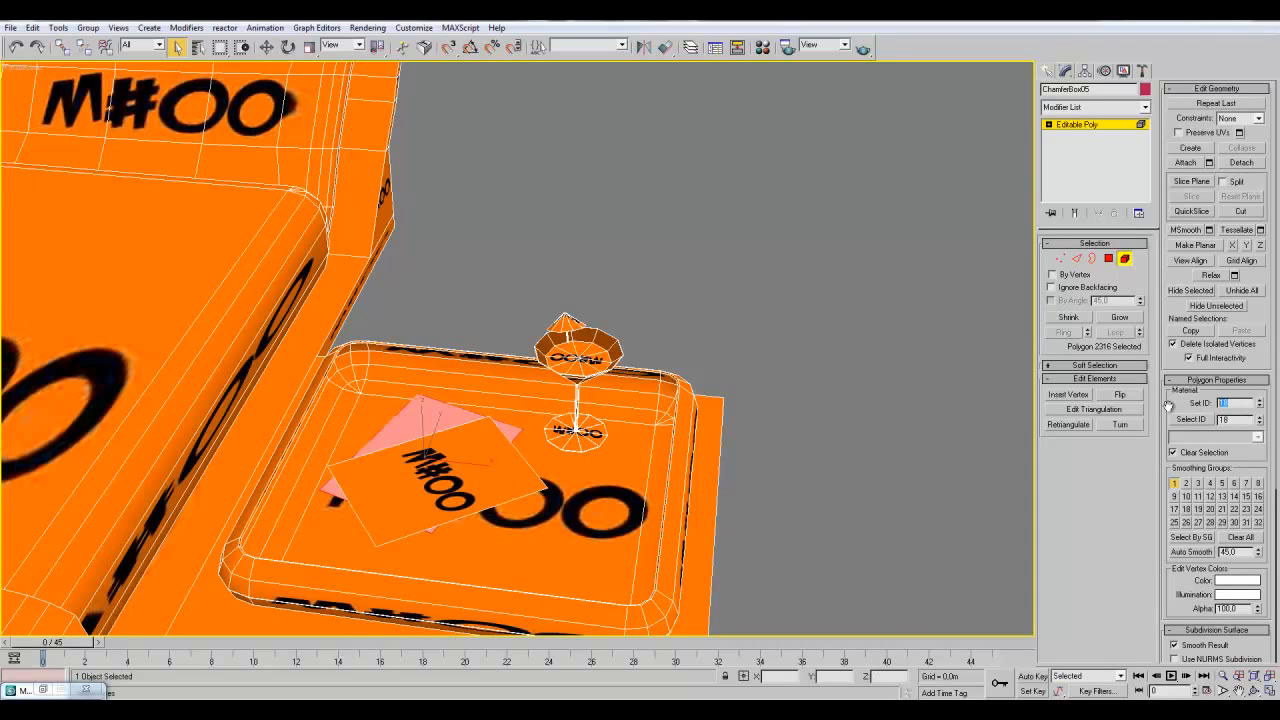
scroll(720, 444, "up", 5)
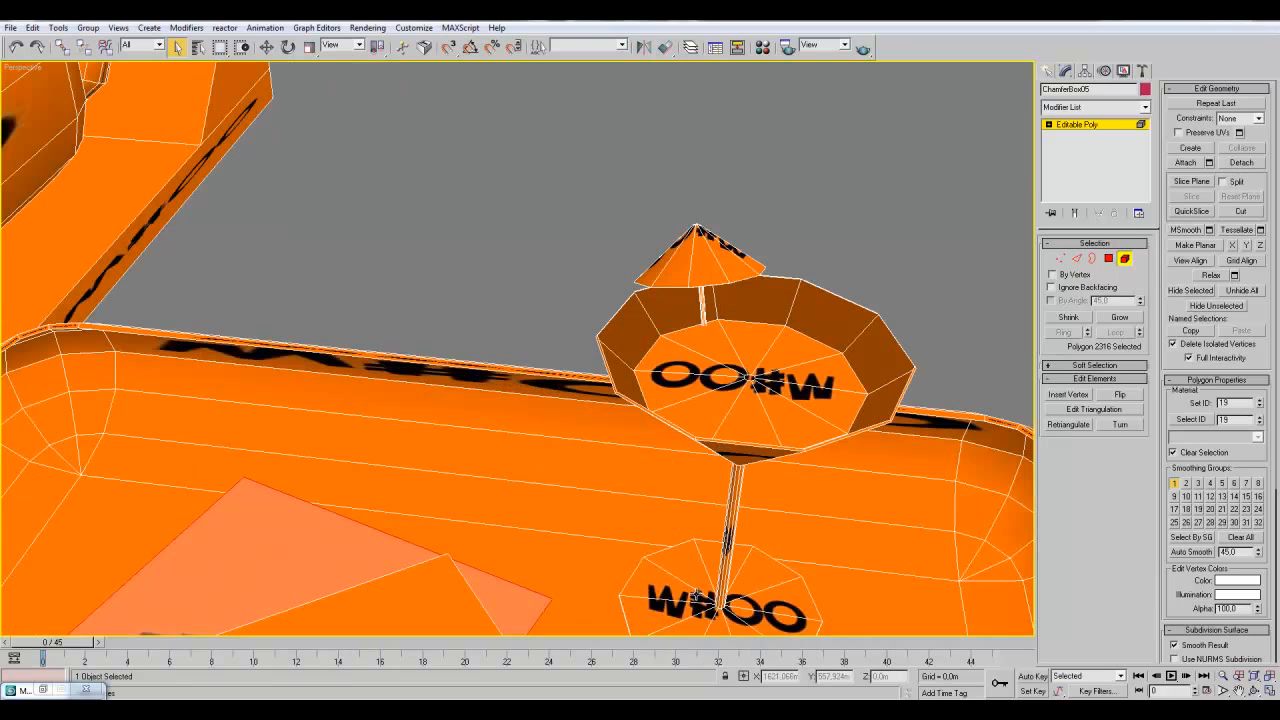
- Set the cocktail glass's material ID to 20, and select the drink surface inside it for its own ID
left_click(690, 588)
type("20")
key("Return")
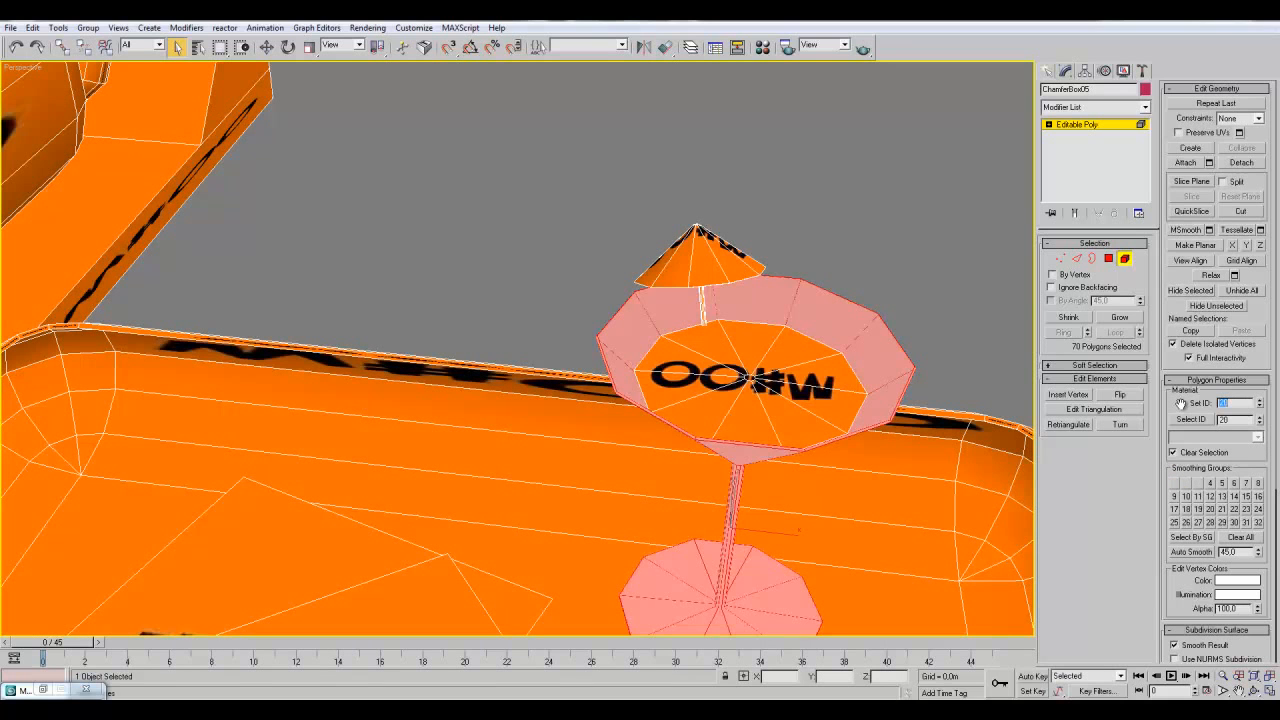
left_click(818, 396)
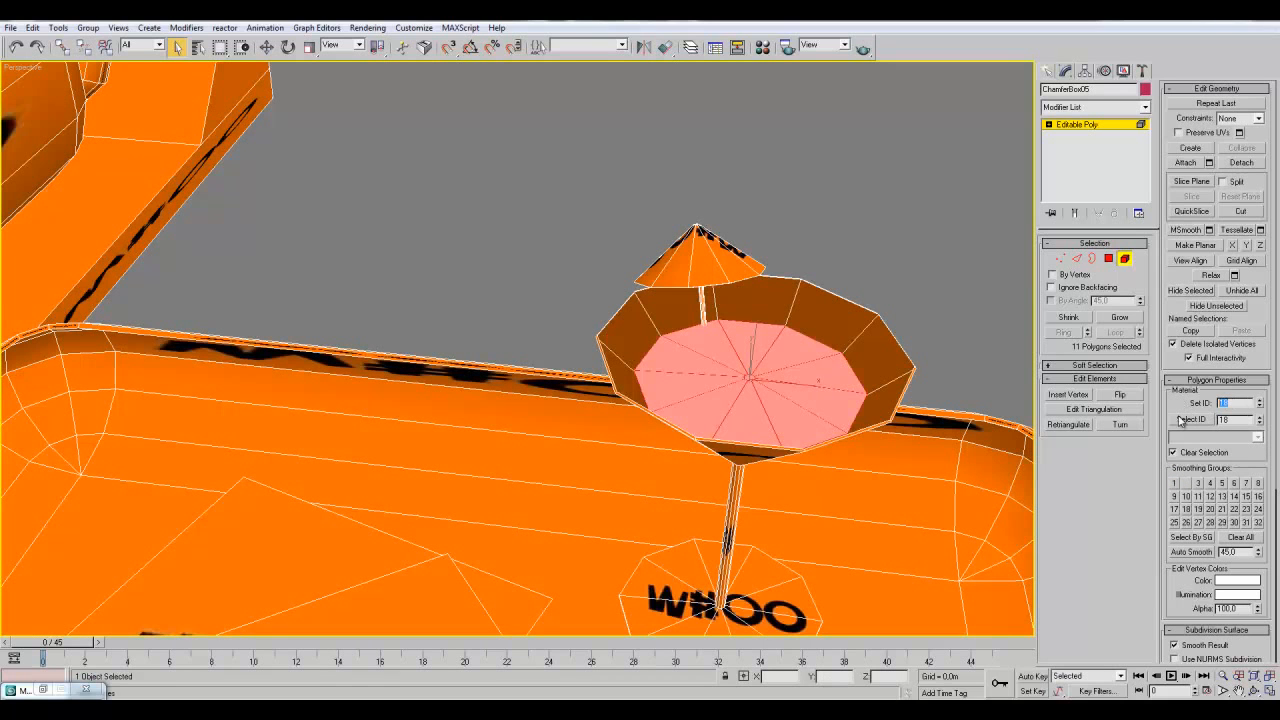
- Set material ID 22 on the cocktail umbrella's canopy and its stick
left_click(724, 261)
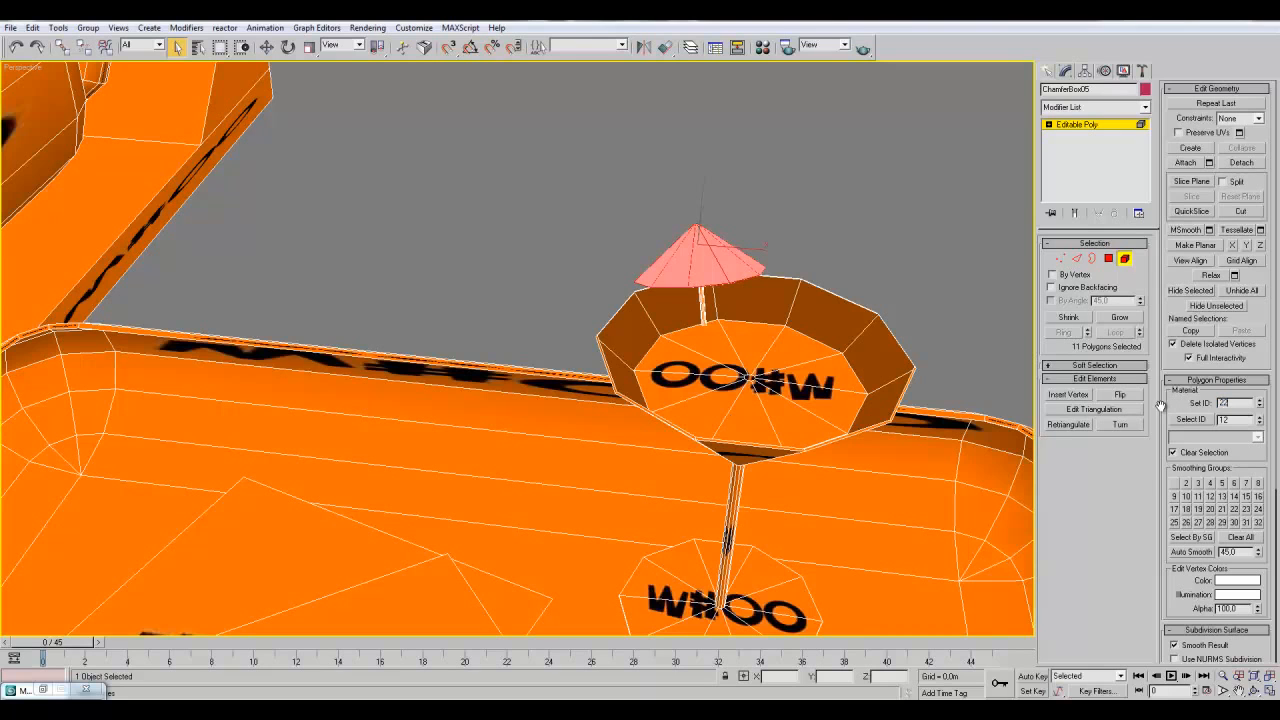
middle_click_drag(888, 410, 823, 523, "alt")
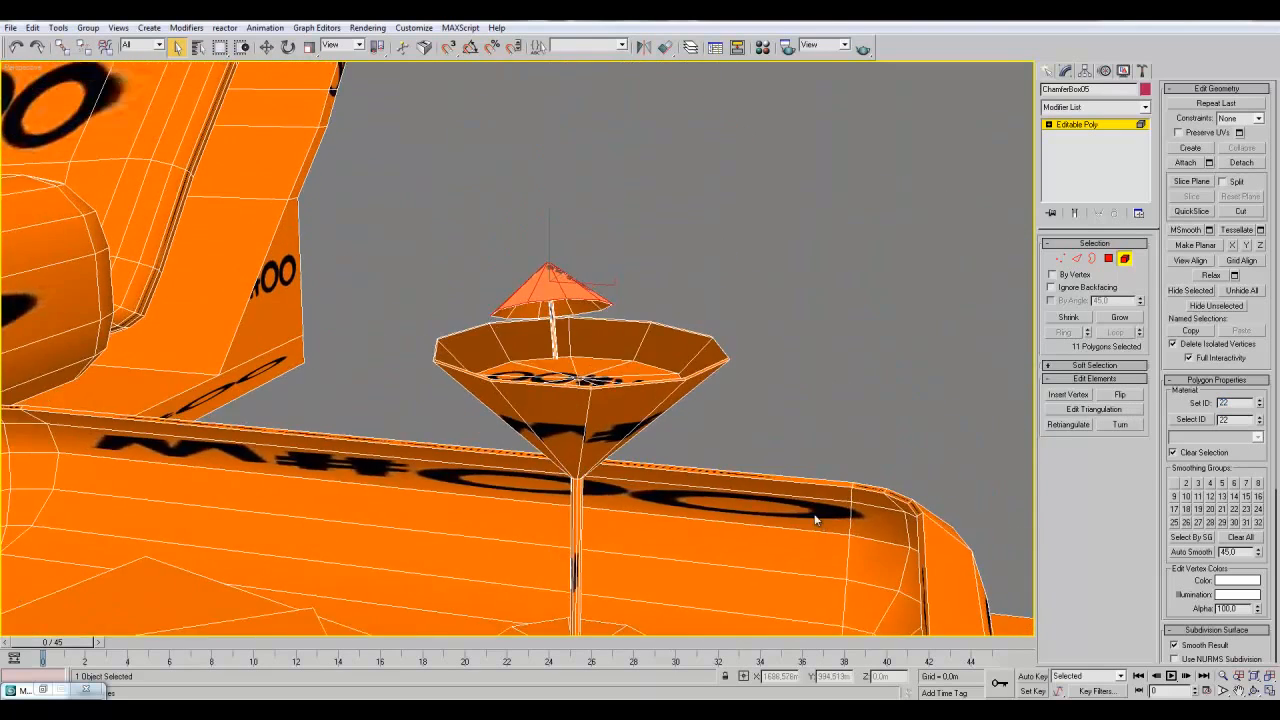
scroll(752, 437, "up", 5)
left_click(625, 248)
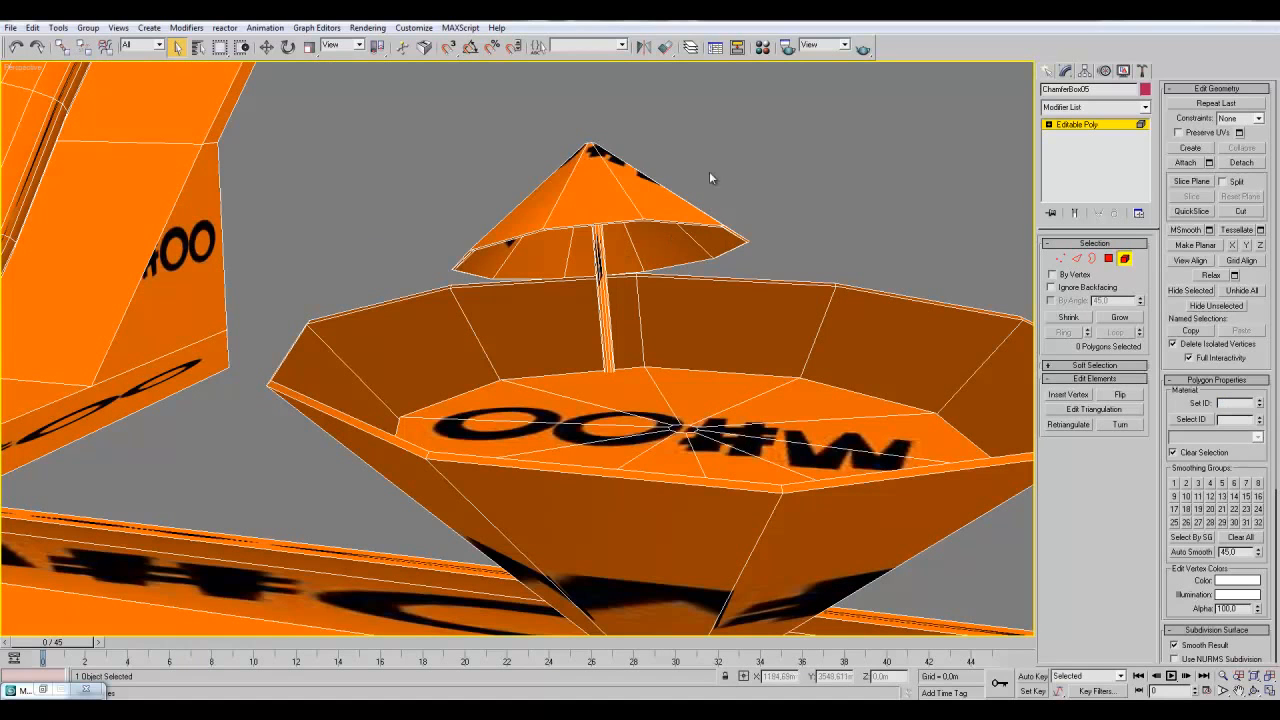
left_click(542, 252)
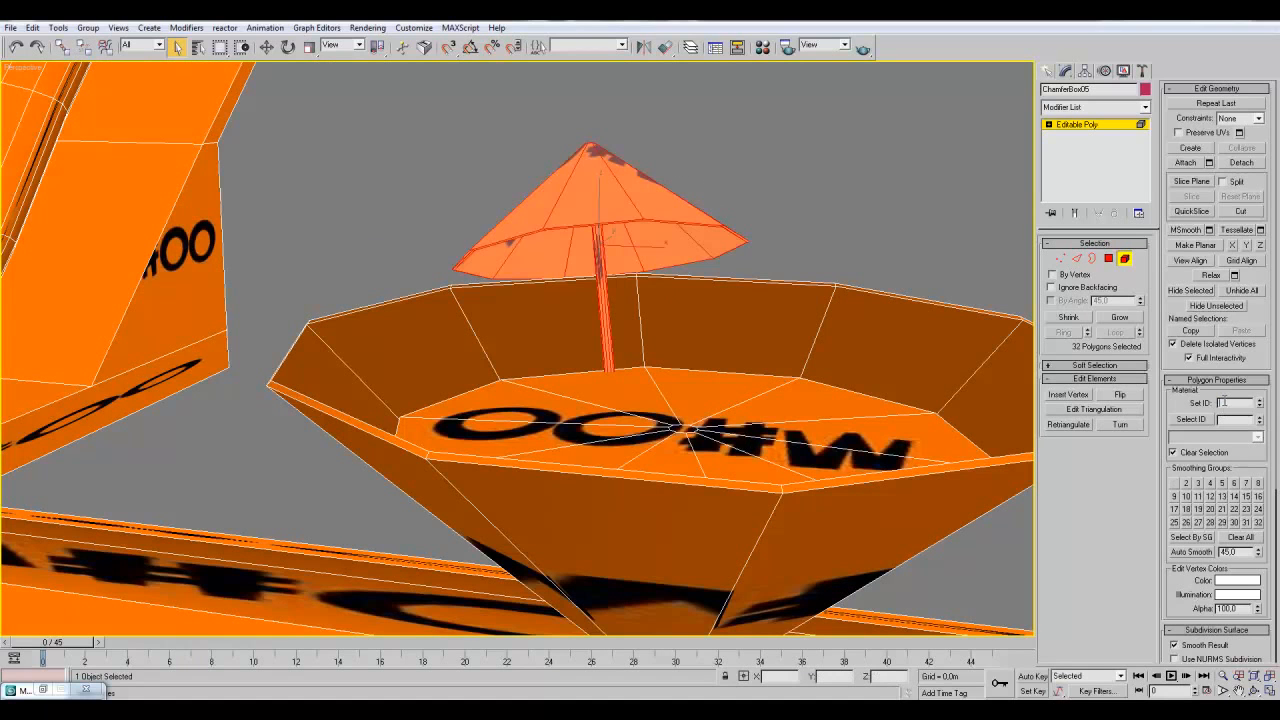
key("Return")
- Attach the extruded DS text on the couch base to the couch Editable Poly
left_click(1081, 129)
middle_click_drag(850, 268, 646, 309, "alt")
scroll(708, 418, "down", 5)
scroll(507, 362, "up", 5)
left_click(482, 346)
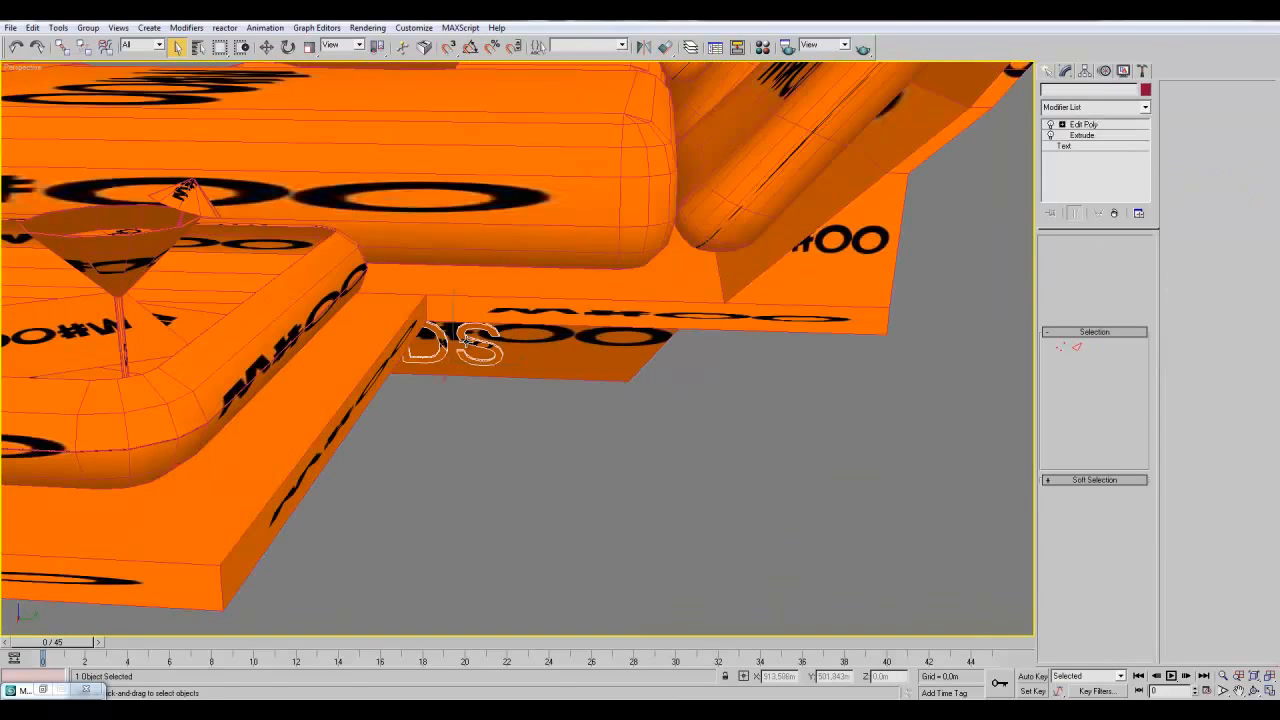
scroll(514, 350, "up", 2)
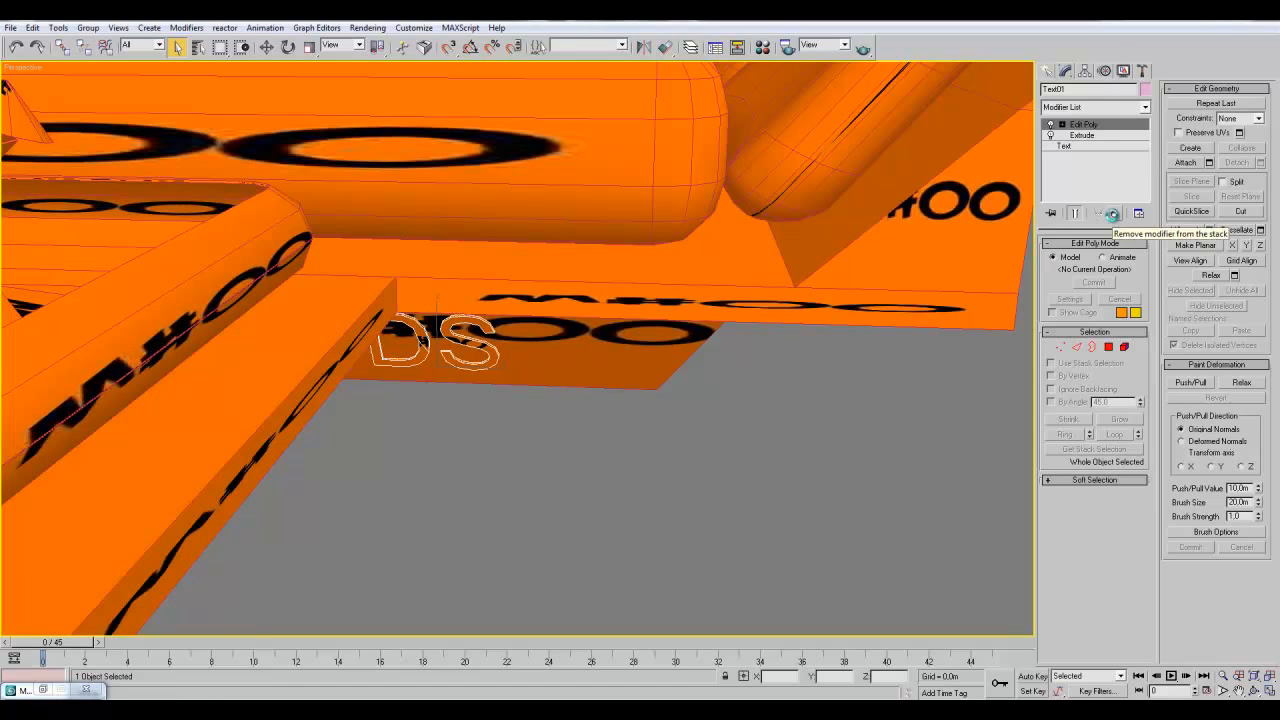
key("ctrl+e")
left_click(618, 266)
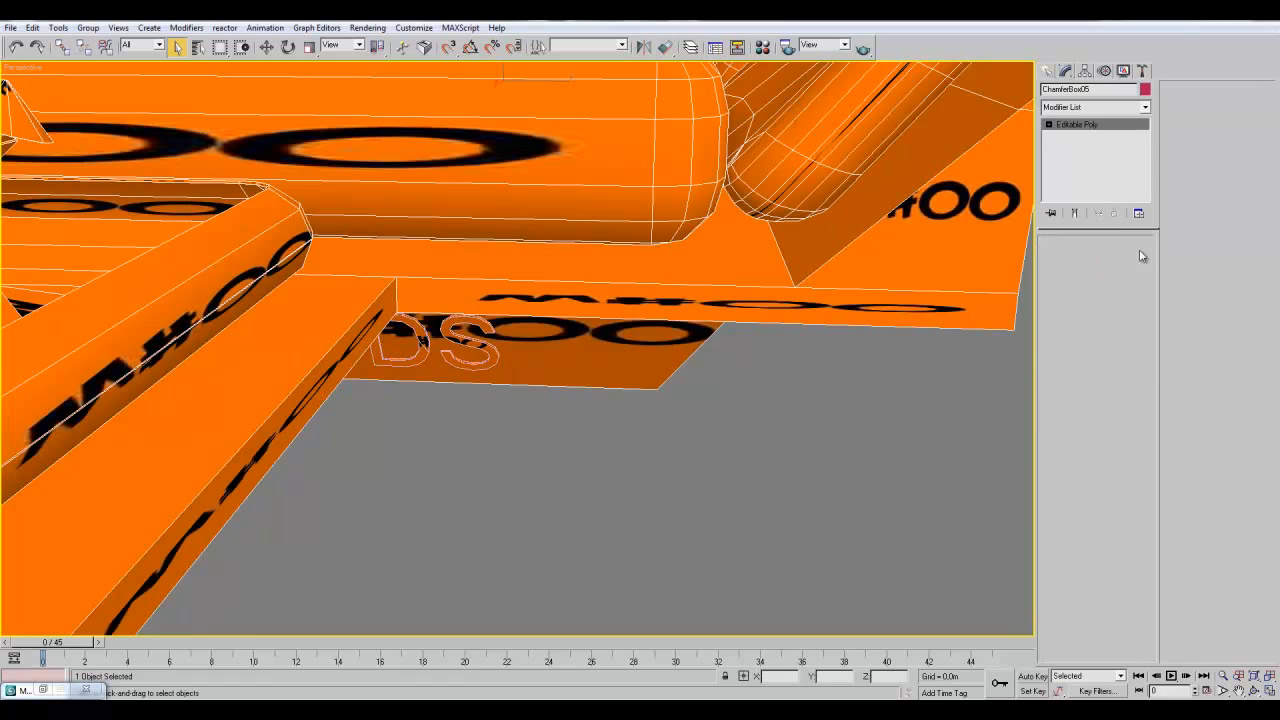
left_click(1187, 163)
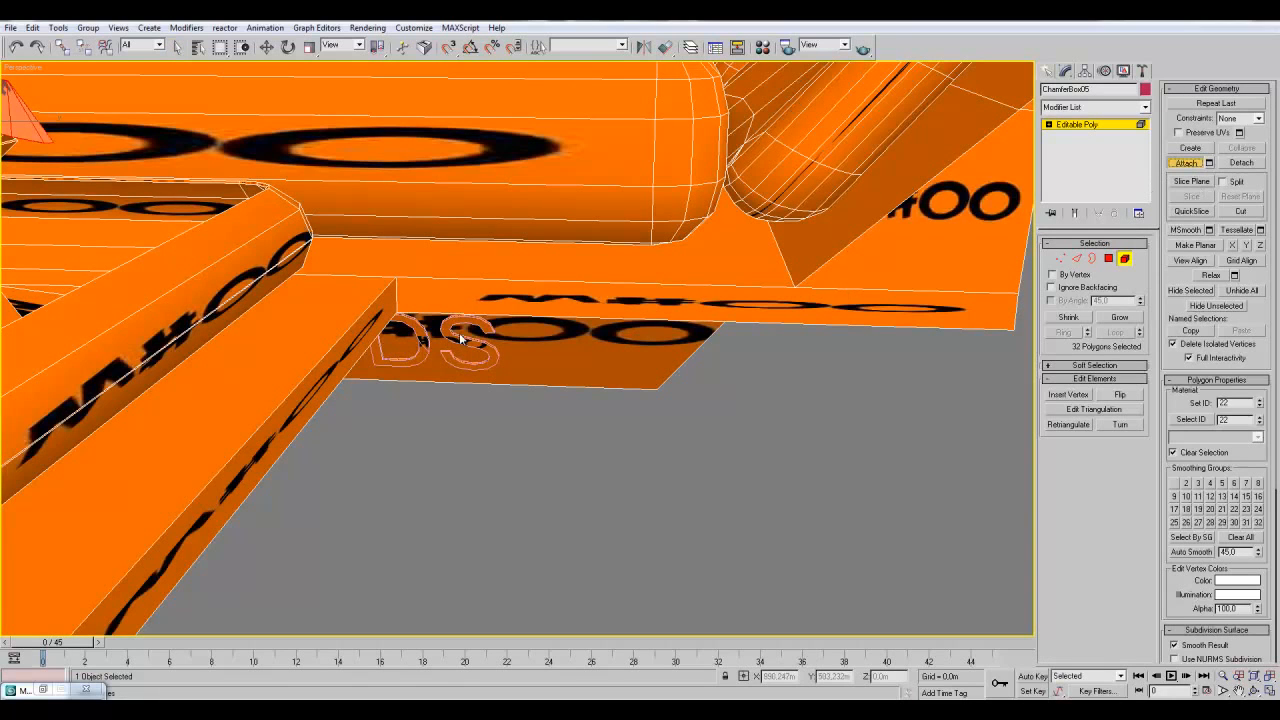
middle_click_drag(566, 371, 811, 488, "alt")
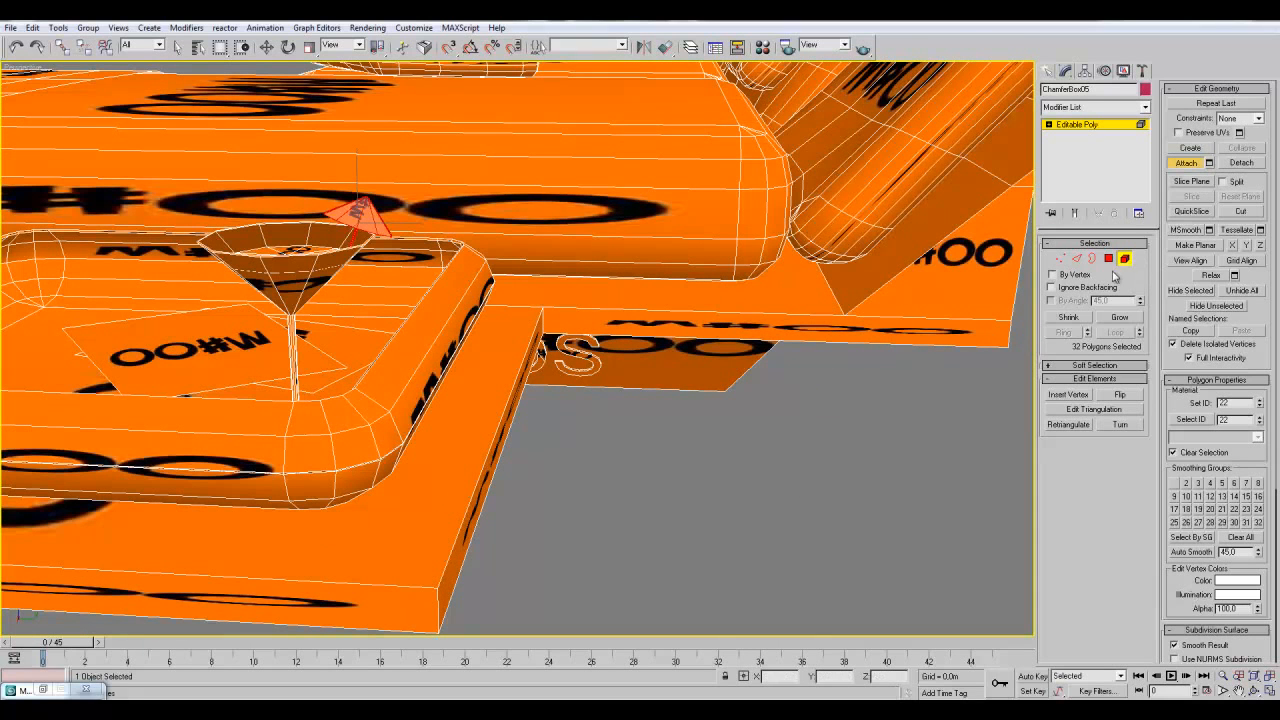
left_click(1068, 127)
- Select the D and S letter elements on the couch base and set their material ID to 23
scroll(760, 526, "up", 2)
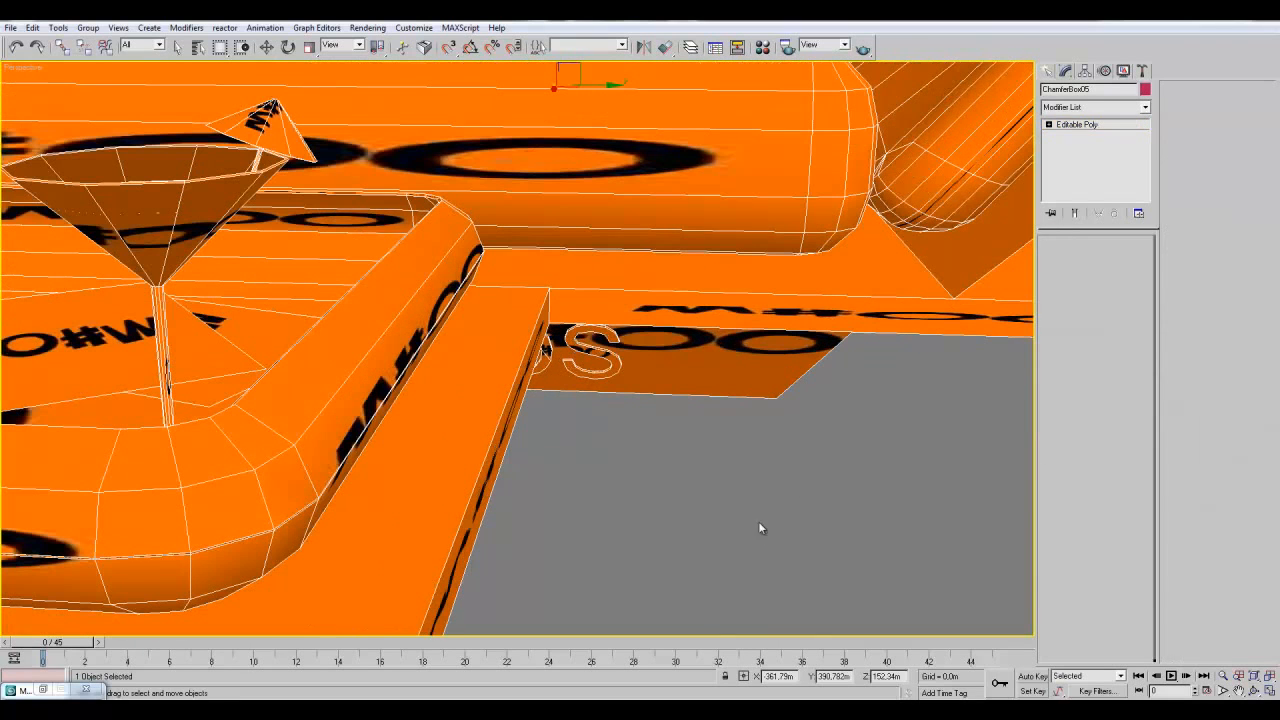
left_click(609, 358)
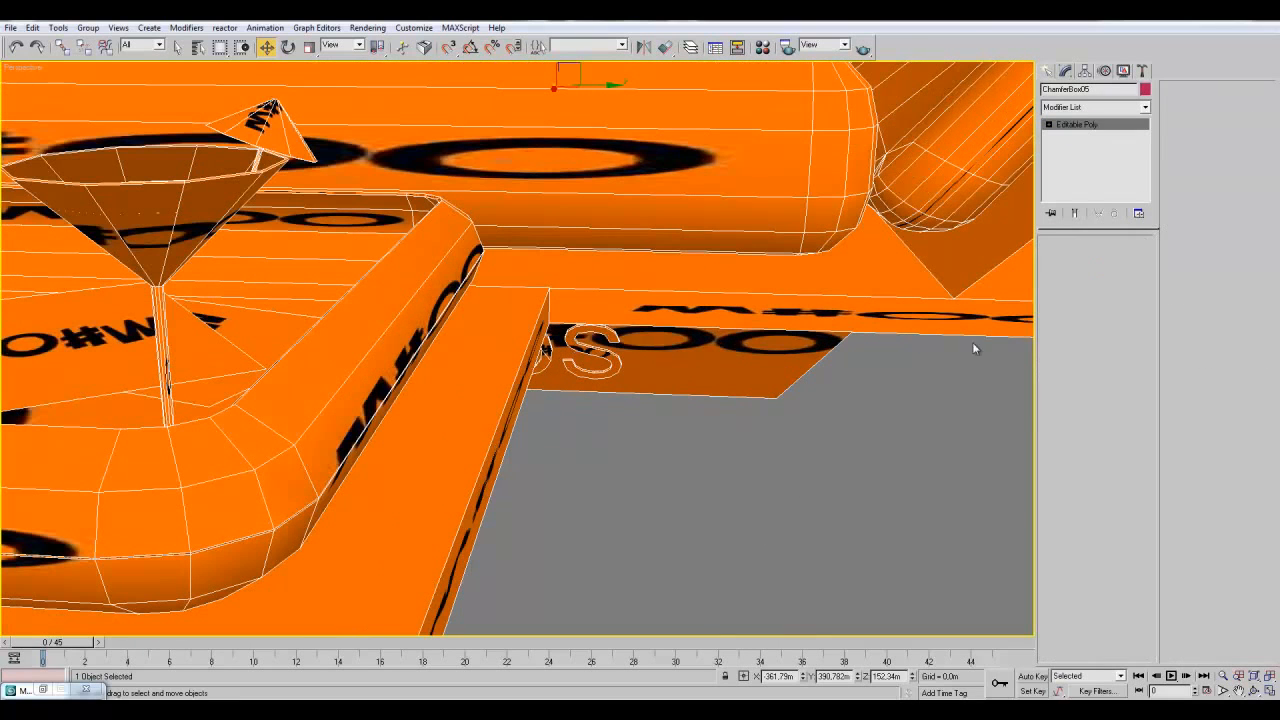
left_click(1124, 258)
left_click(609, 358)
scroll(590, 416, "up", 1)
left_click(543, 335, "ctrl")
middle_click_drag(543, 335, 540, 405, "alt")
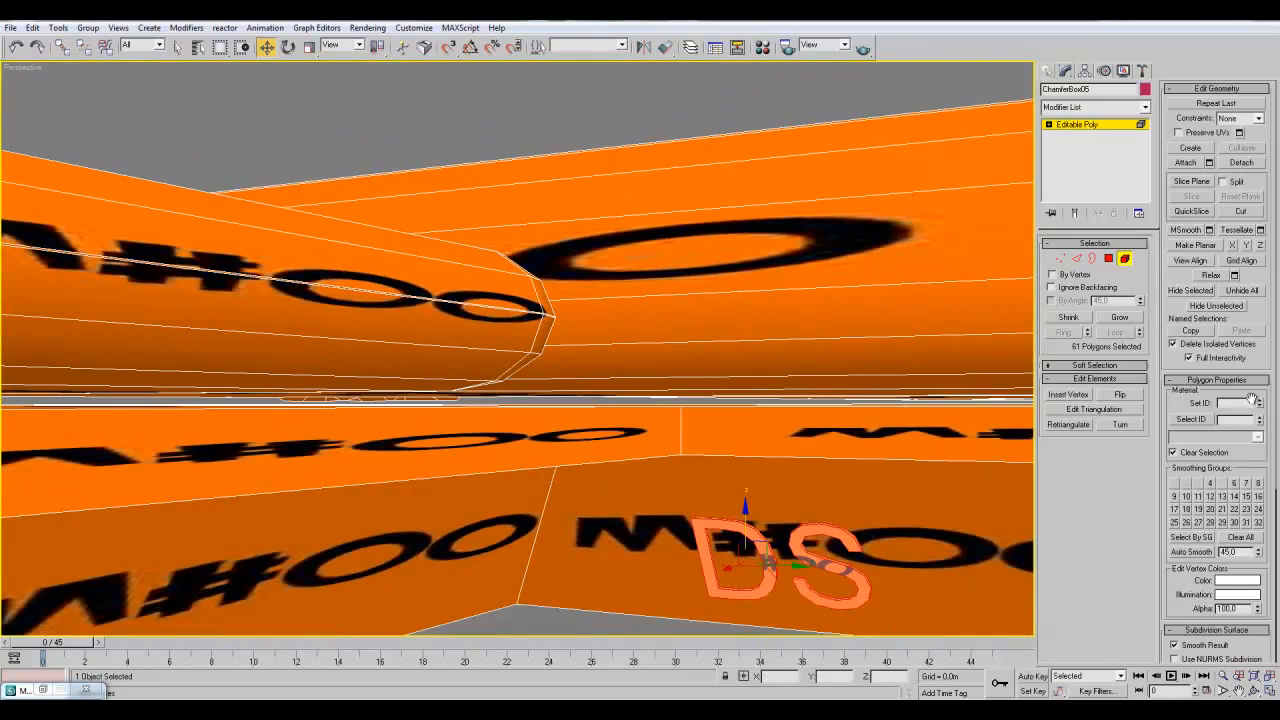
type("2")
key("Return")
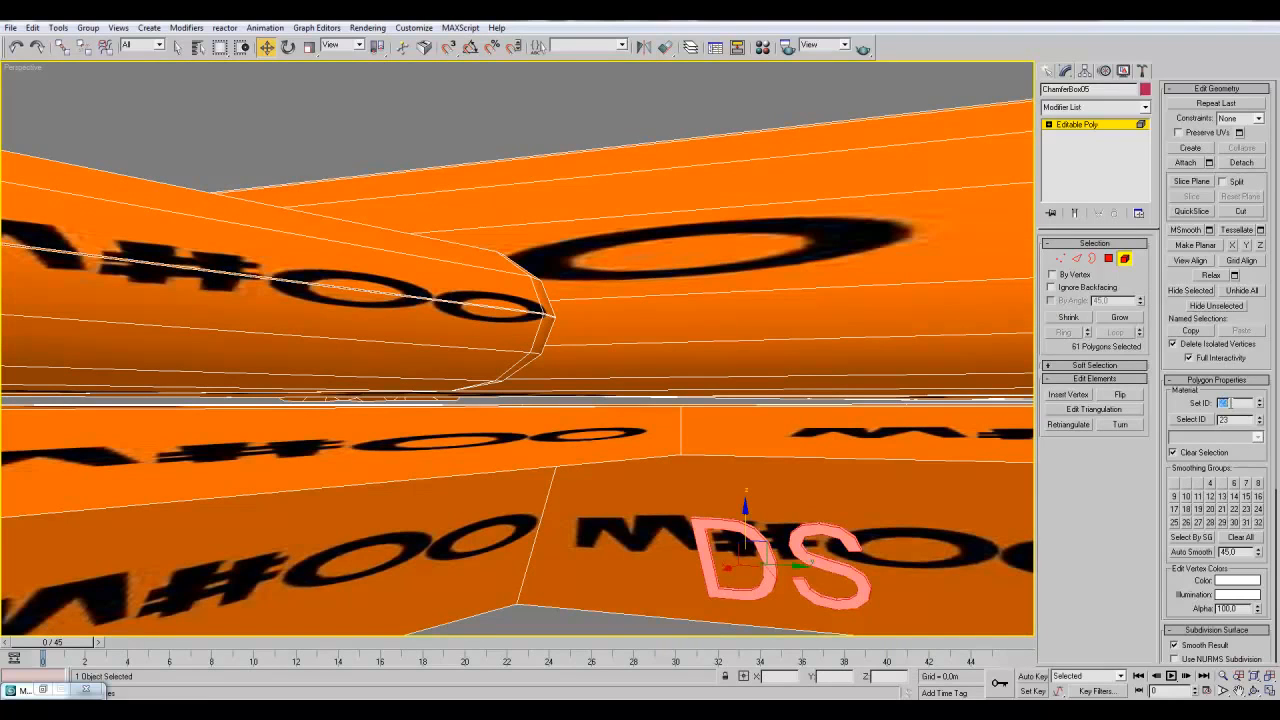
- Recheck the material ID of the D and S letter elements on the couch base
left_click(1084, 126)
scroll(682, 537, "down", 6)
middle_click_drag(560, 523, 720, 491, "alt")
scroll(634, 491, "up", 3)
scroll(677, 463, "down", 1)
left_click(561, 376)
left_click(553, 377)
left_click(1134, 258)
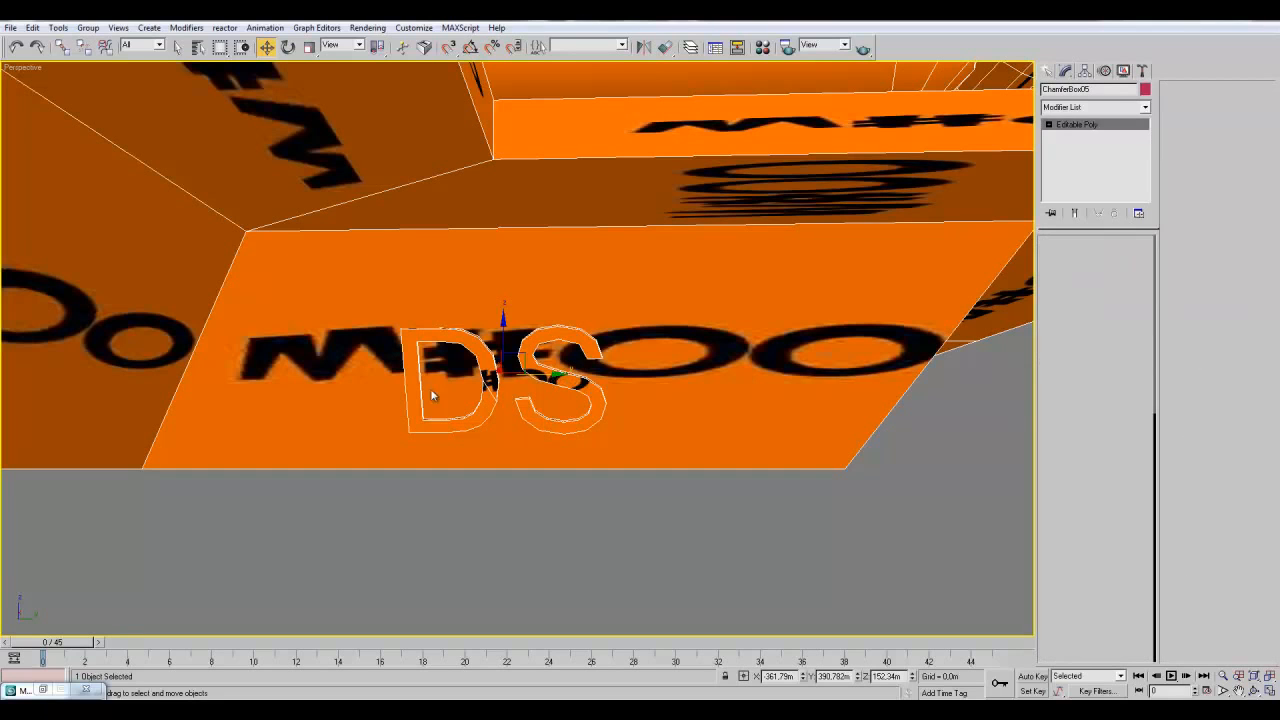
left_click(463, 336)
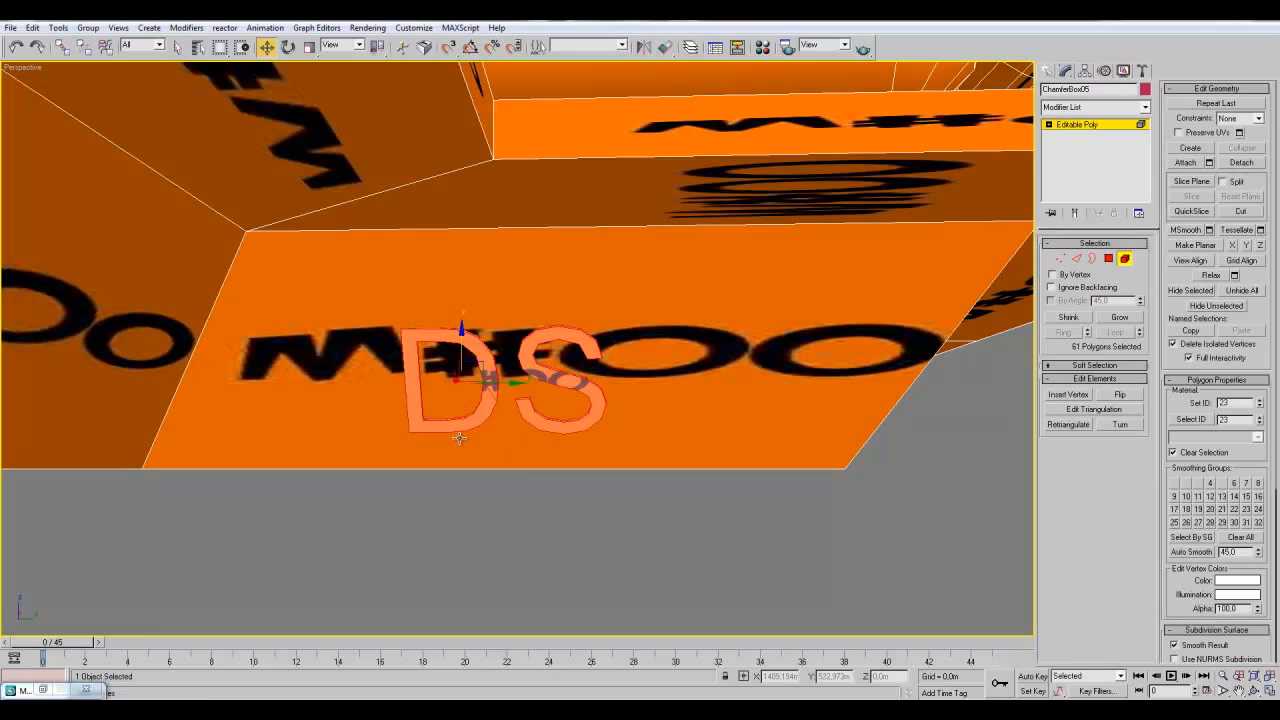
left_click(1080, 127)
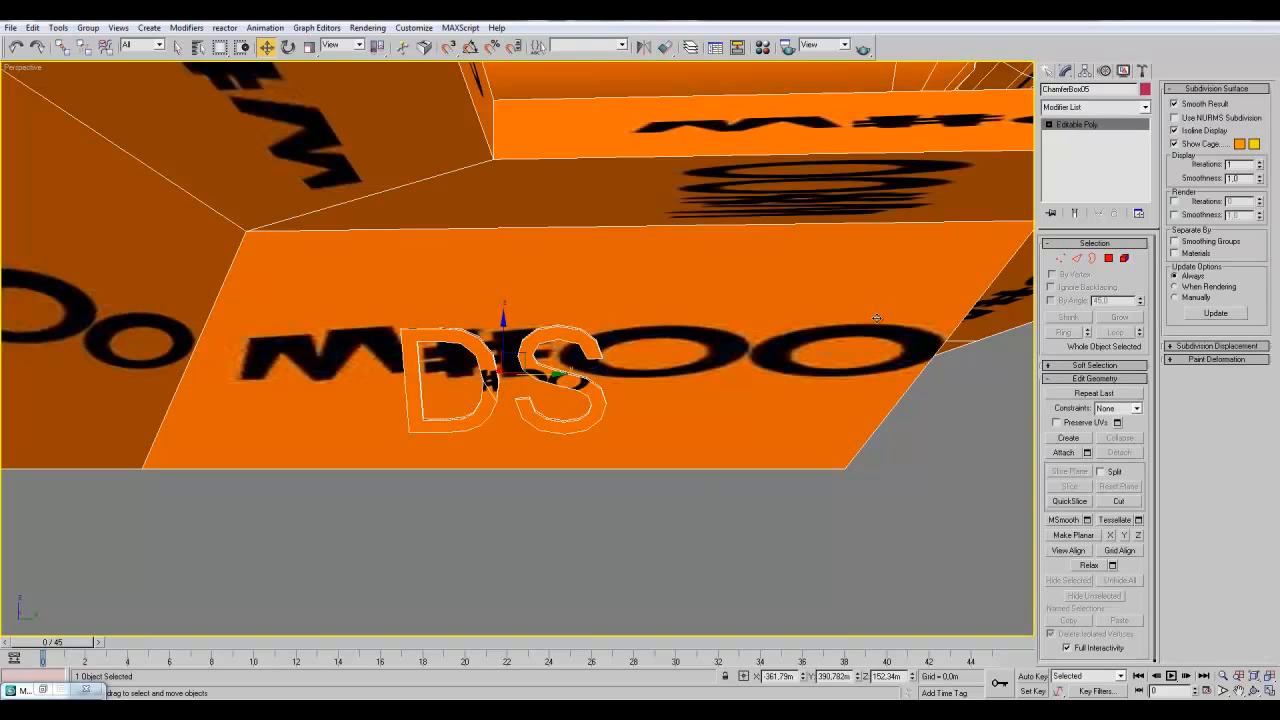
- Add an Unwrap UVW modifier to the whole couch object
middle_click_drag(571, 394, 918, 472, "alt")
scroll(597, 449, "down", 6)
scroll(918, 472, "down", 3)
middle_click_drag(725, 487, 681, 481, "alt")
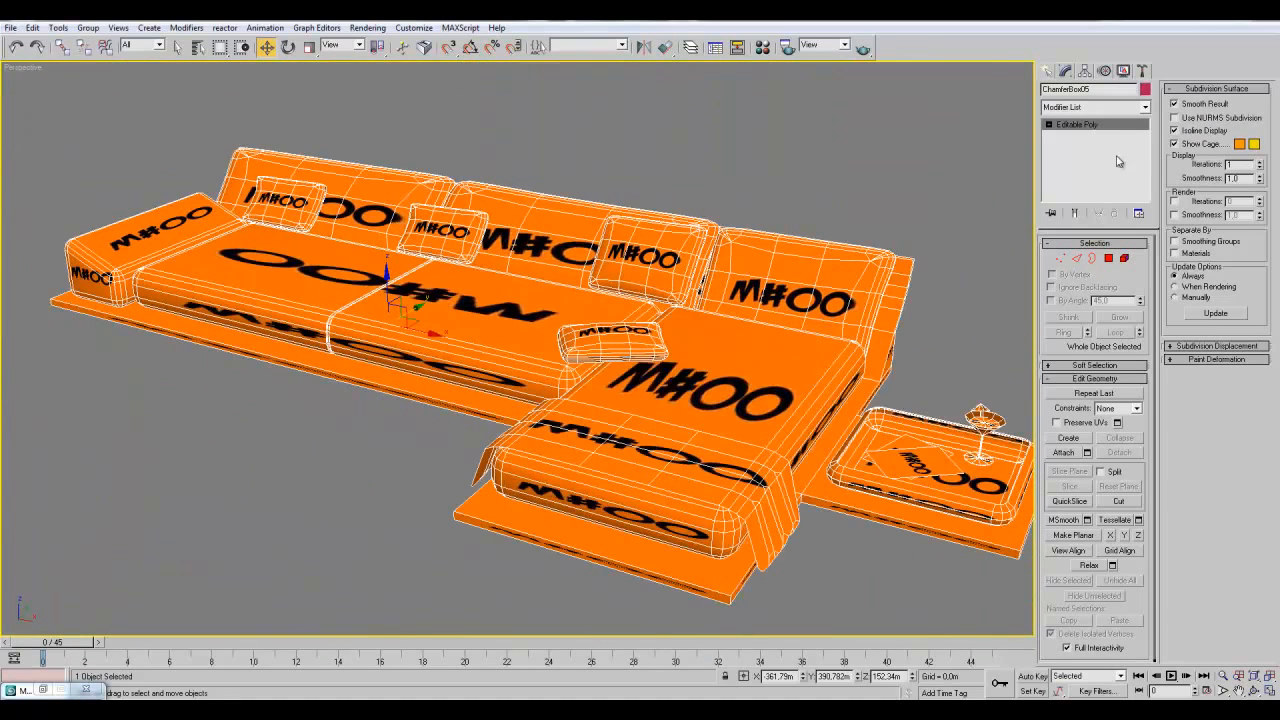
left_click(1128, 107)
scroll(1094, 450, "down", 10)
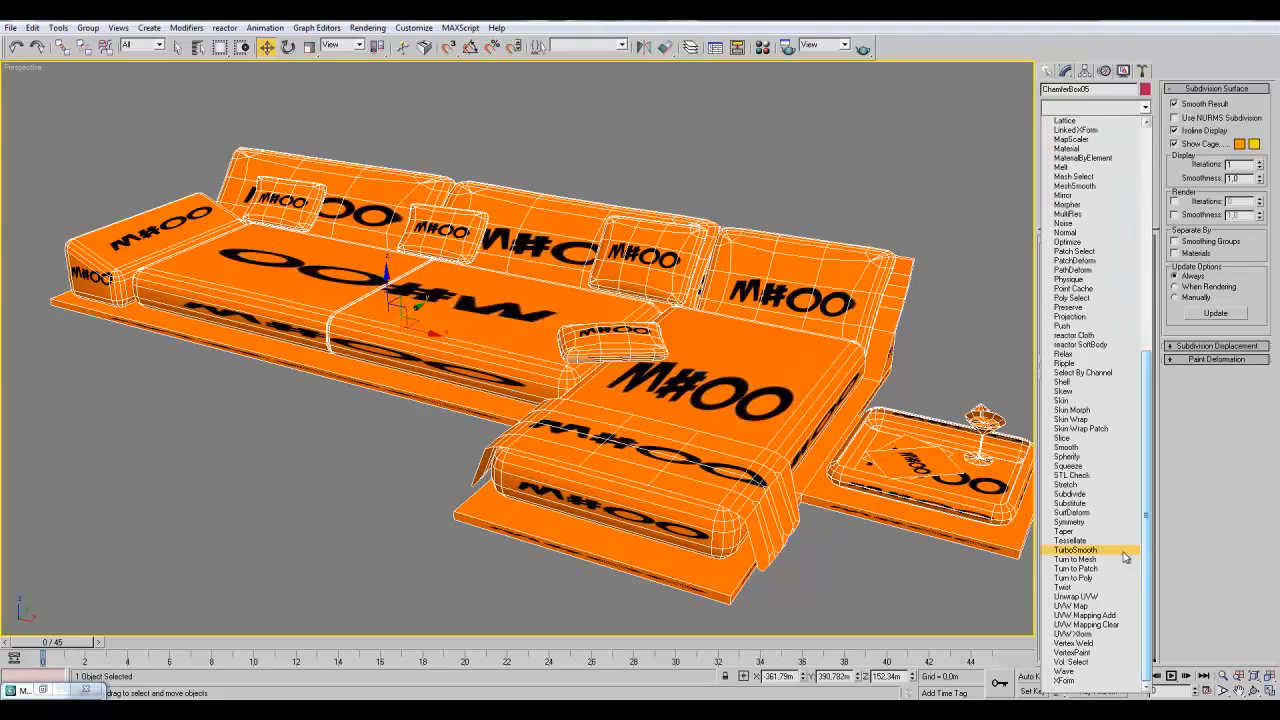
left_click(1088, 598)
- Expand the Unwrap UVW sub-object levels and open the UV editor for the couch
middle_click_drag(870, 386, 724, 453, "alt")
scroll(753, 377, "up", 5)
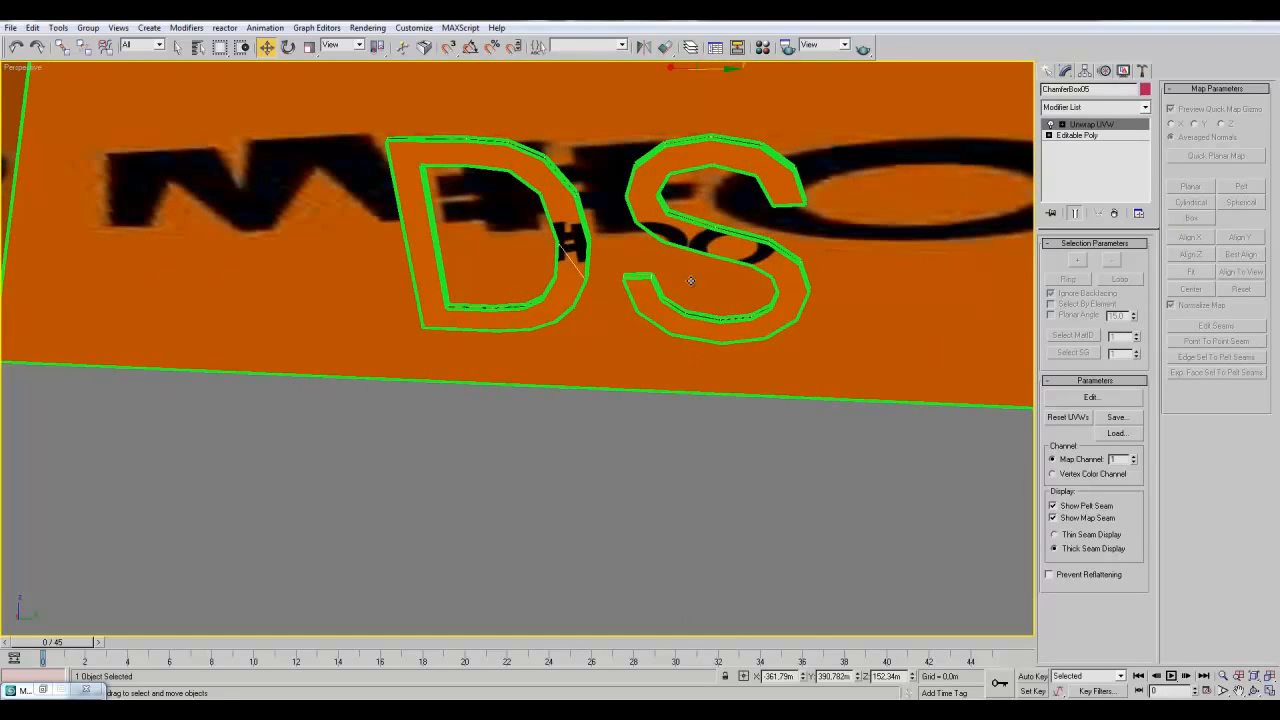
scroll(614, 457, "down", 5)
middle_click_drag(595, 464, 557, 411, "alt")
scroll(588, 417, "down", 3)
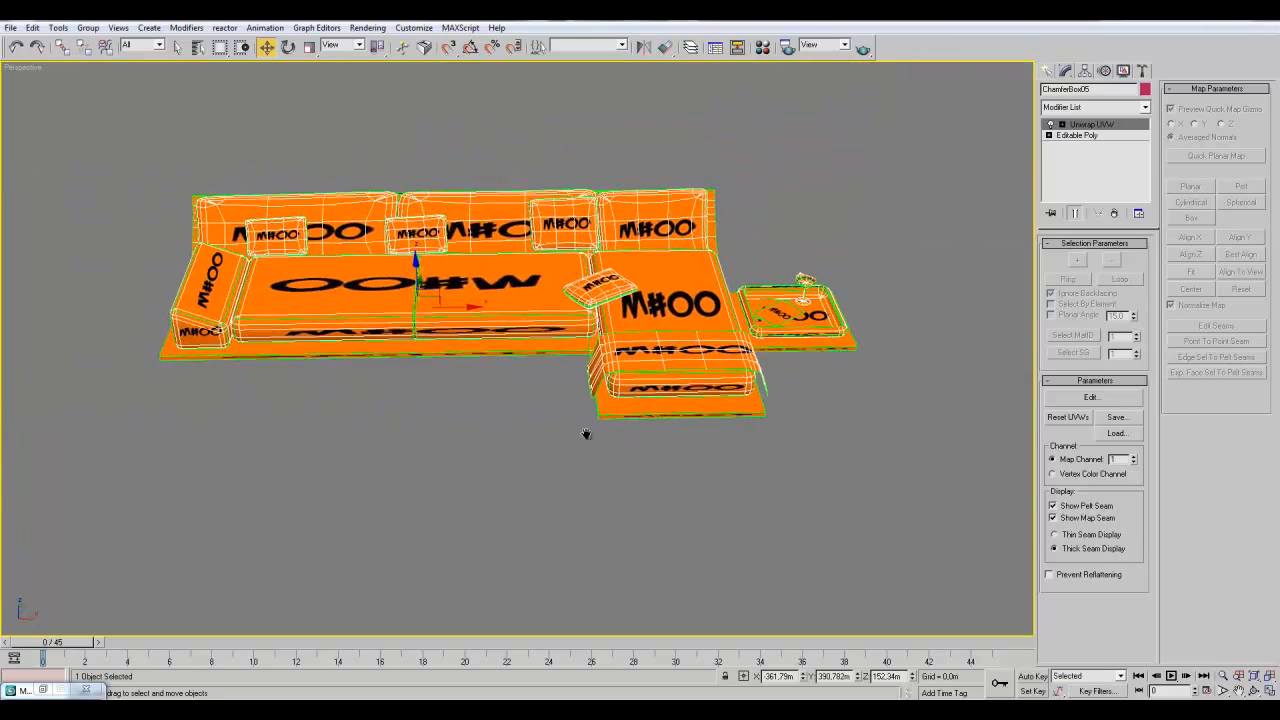
scroll(450, 400, "up", 3)
middle_click_drag(450, 400, 348, 389, "alt")
left_click(1062, 124)
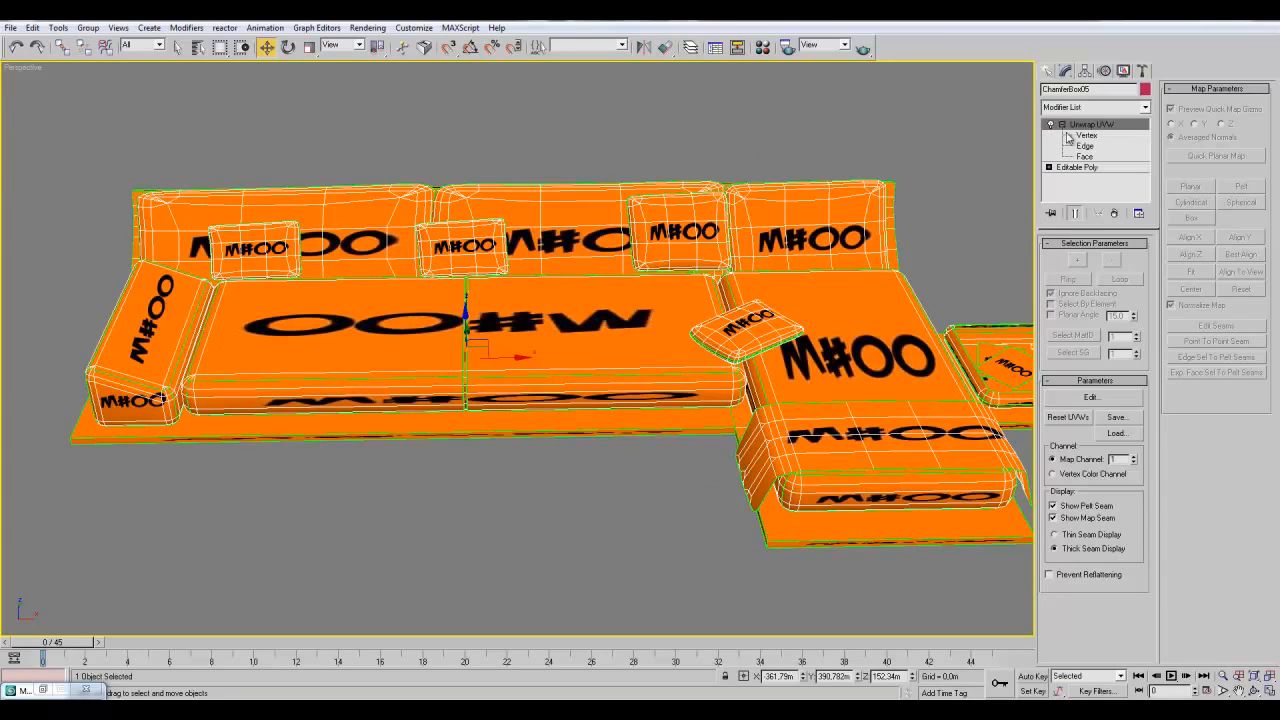
left_click(1092, 397)
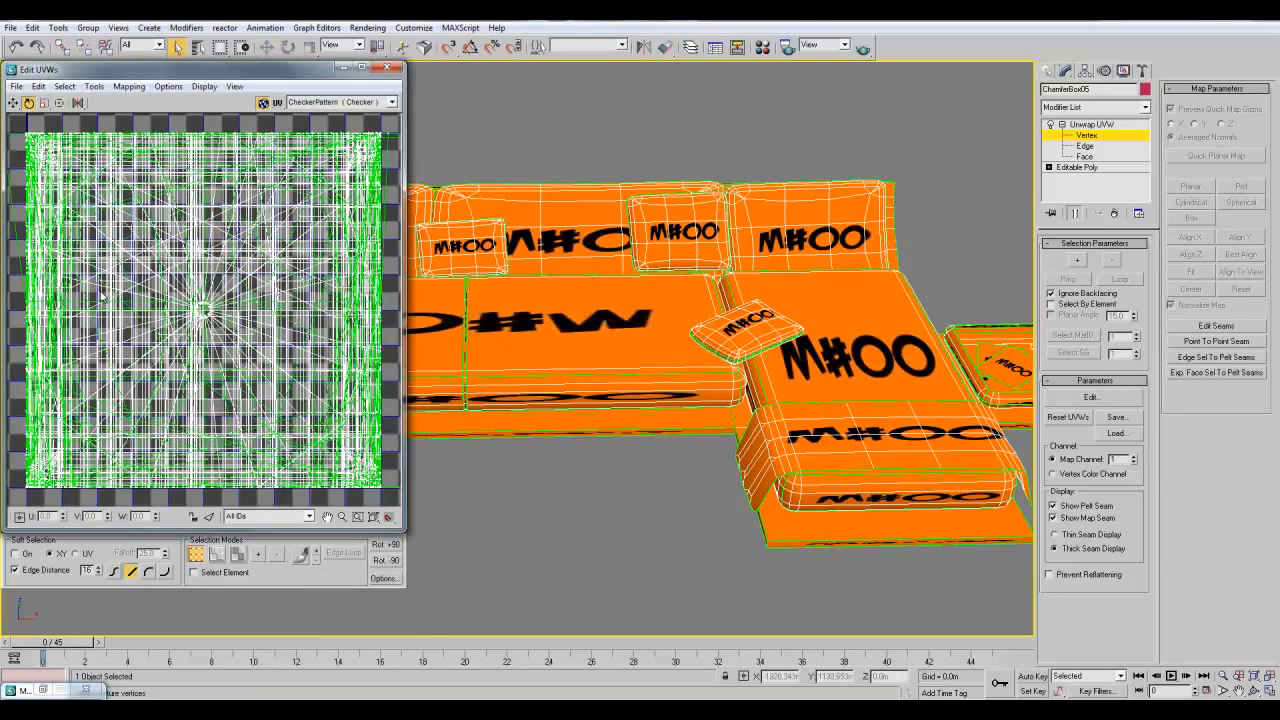
scroll(128, 312, "down", 2)
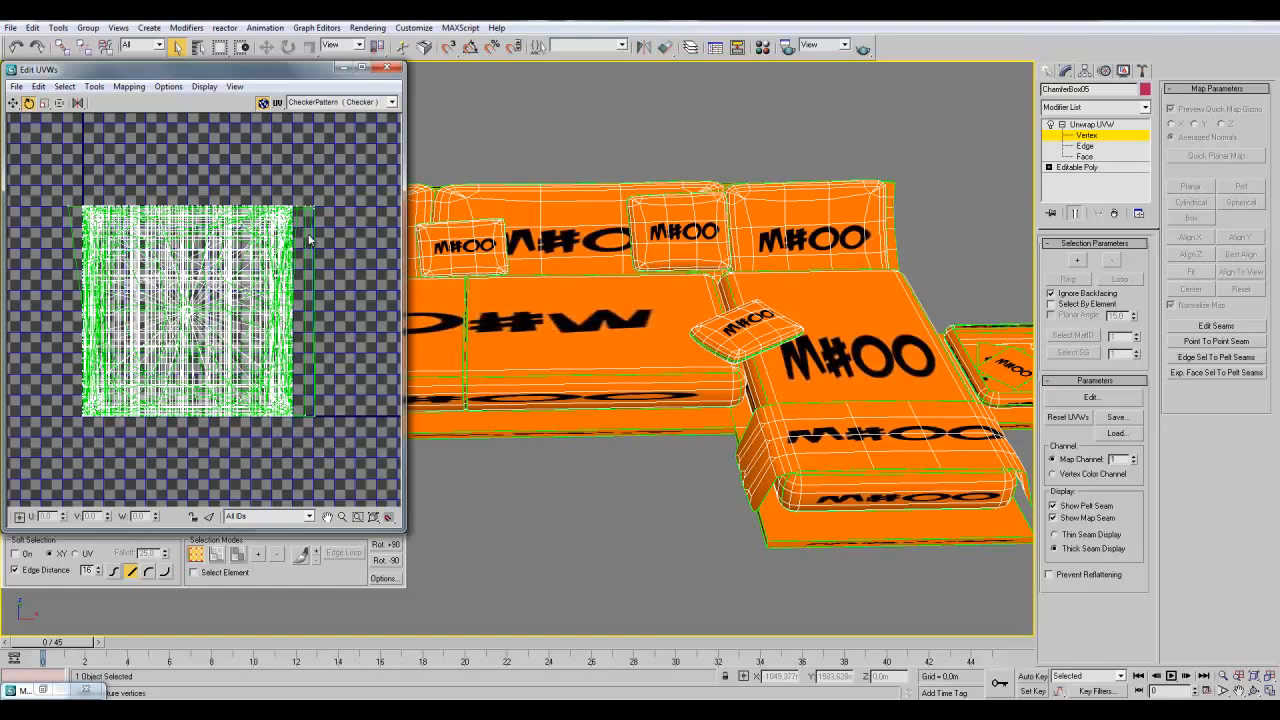
- Enable whole-element selection in face mode and select the letter D on the couch base
left_click(224, 573)
left_click(308, 243)
left_click(237, 554)
middle_click_drag(793, 411, 668, 359, "alt")
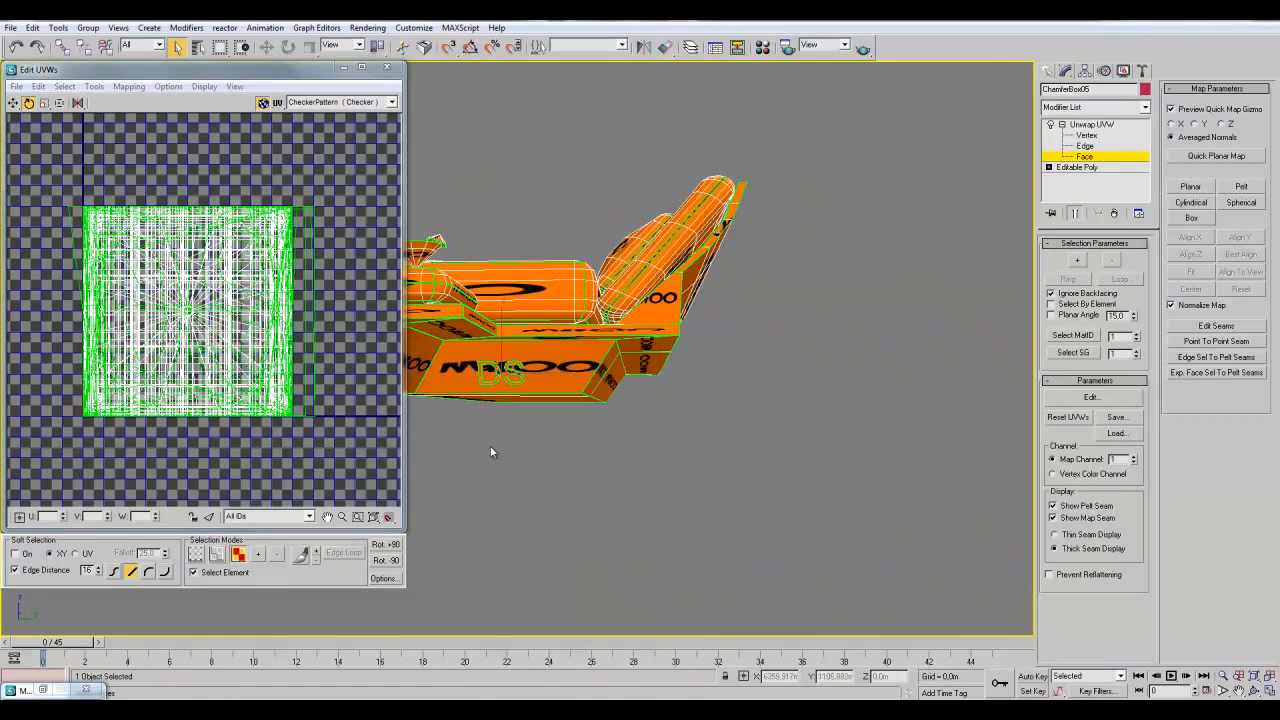
middle_click_drag(488, 447, 571, 443, "alt")
scroll(571, 443, "up", 4)
left_click(586, 428)
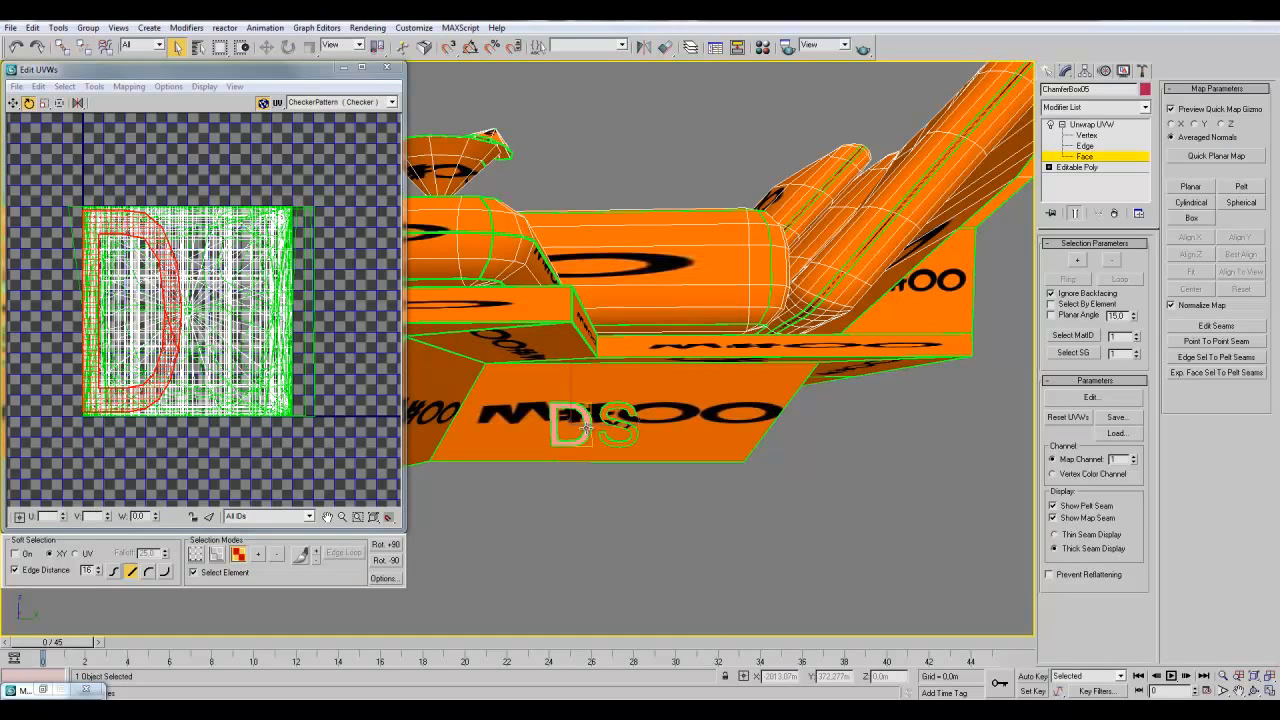
- Add the letter S to the selected D and apply a planar map to both letters, fitted and aligned to the Y axis
left_click(610, 425, "ctrl")
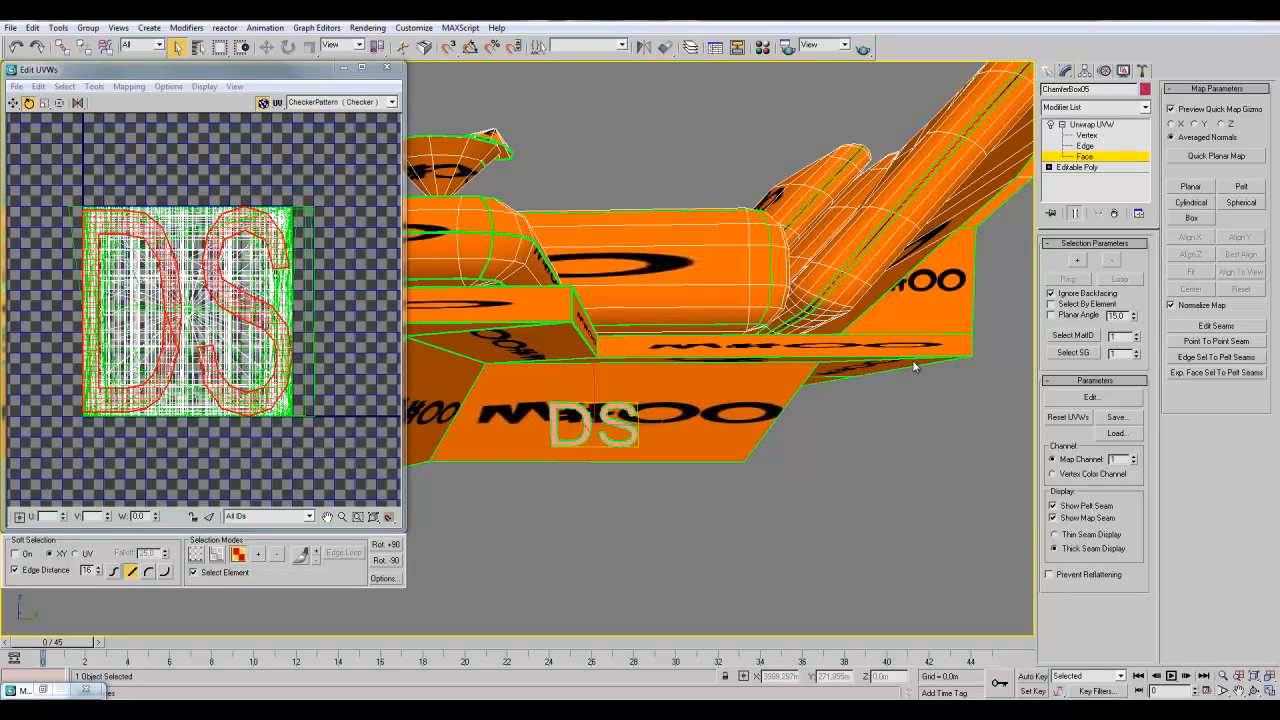
left_click(1191, 187)
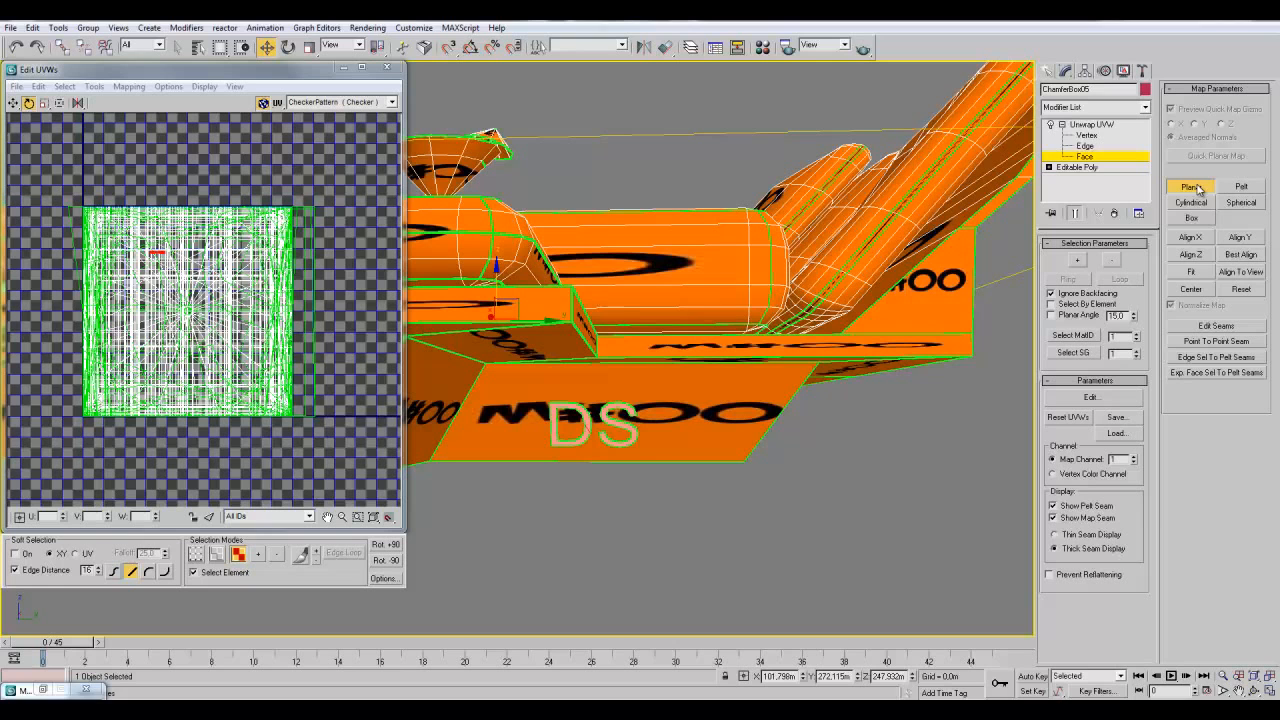
left_click(1204, 273)
left_click(1195, 239)
left_click(1245, 238)
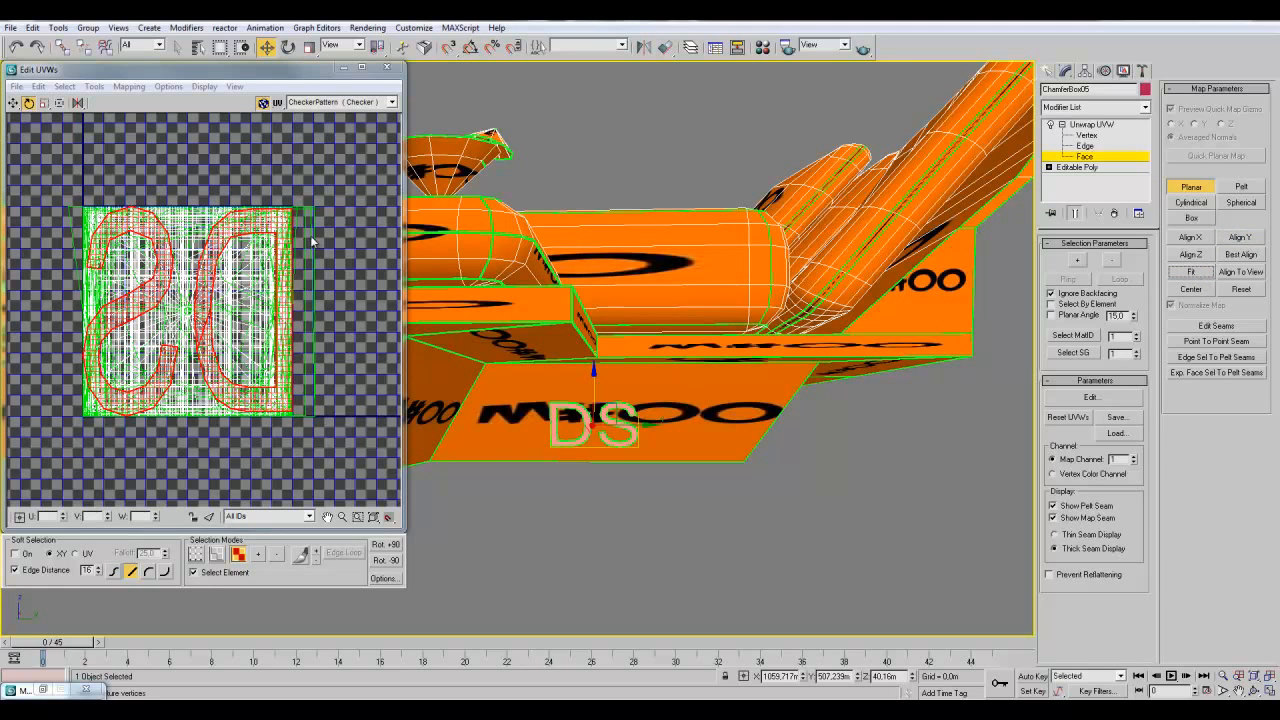
scroll(666, 437, "up", 5)
middle_click_drag(651, 443, 600, 432, "alt")
scroll(600, 432, "down", 4)
left_click(1200, 185)
- Select the UV element that extends past the left edge of the texture square
left_click(334, 280)
left_click(299, 222)
middle_click_drag(614, 272, 660, 352, "alt")
middle_click_drag(565, 328, 591, 345, "alt")
left_click(37, 198)
left_click(74, 230)
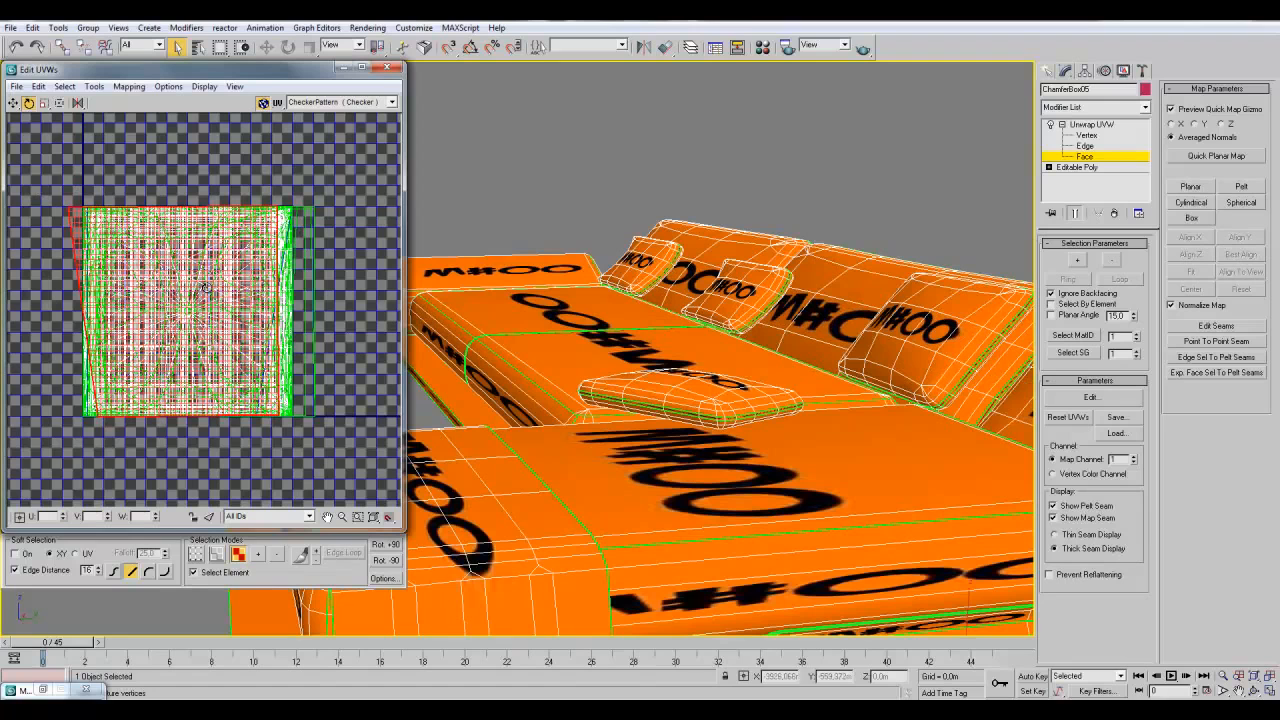
- Try to move the selected UV element sideways into the texture square, and undo the move
left_click(14, 103)
left_click_drag(172, 256, 189, 256)
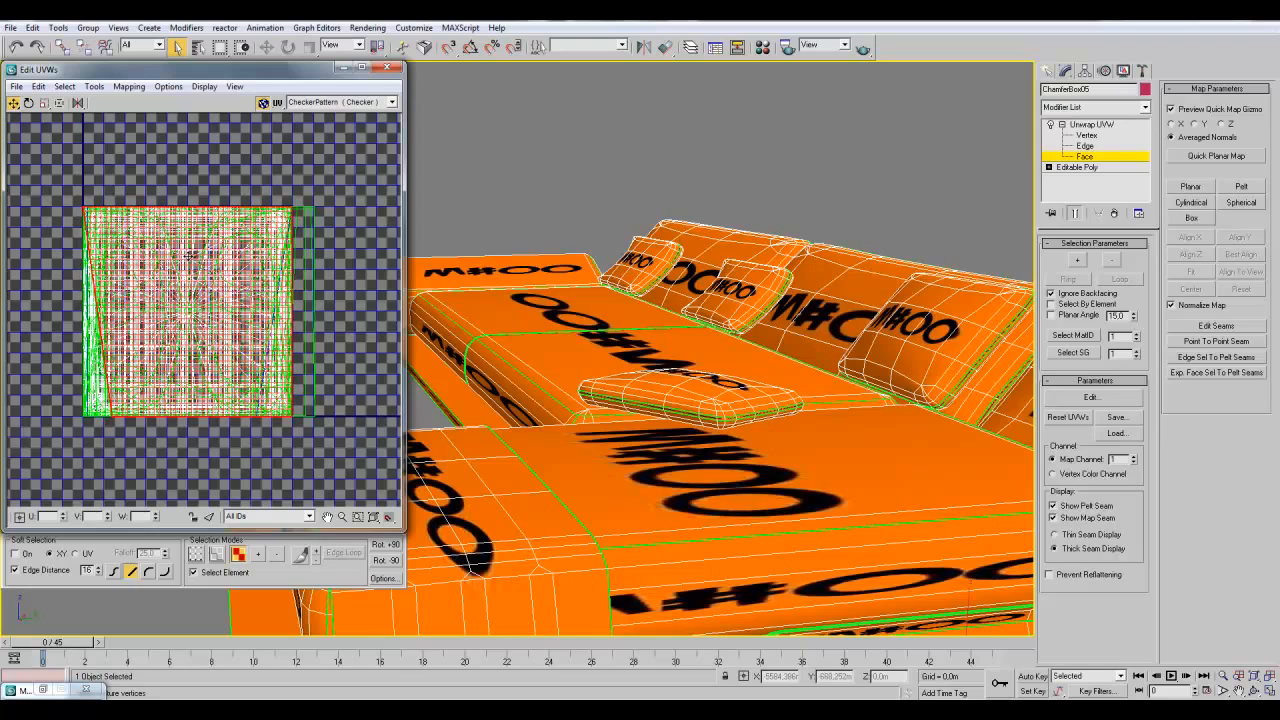
key("ctrl+z")
- Locate the selected element on the back of the couch base and apply a planar map to it with Best Align and Fit
middle_click_drag(600, 275, 439, 198, "alt")
middle_click_drag(533, 290, 824, 370, "alt")
left_click(140, 305)
middle_click_drag(640, 366, 300, 373)
key("F3")
middle_click_drag(775, 375, 873, 403, "alt")
middle_click_drag(734, 427, 592, 404, "alt")
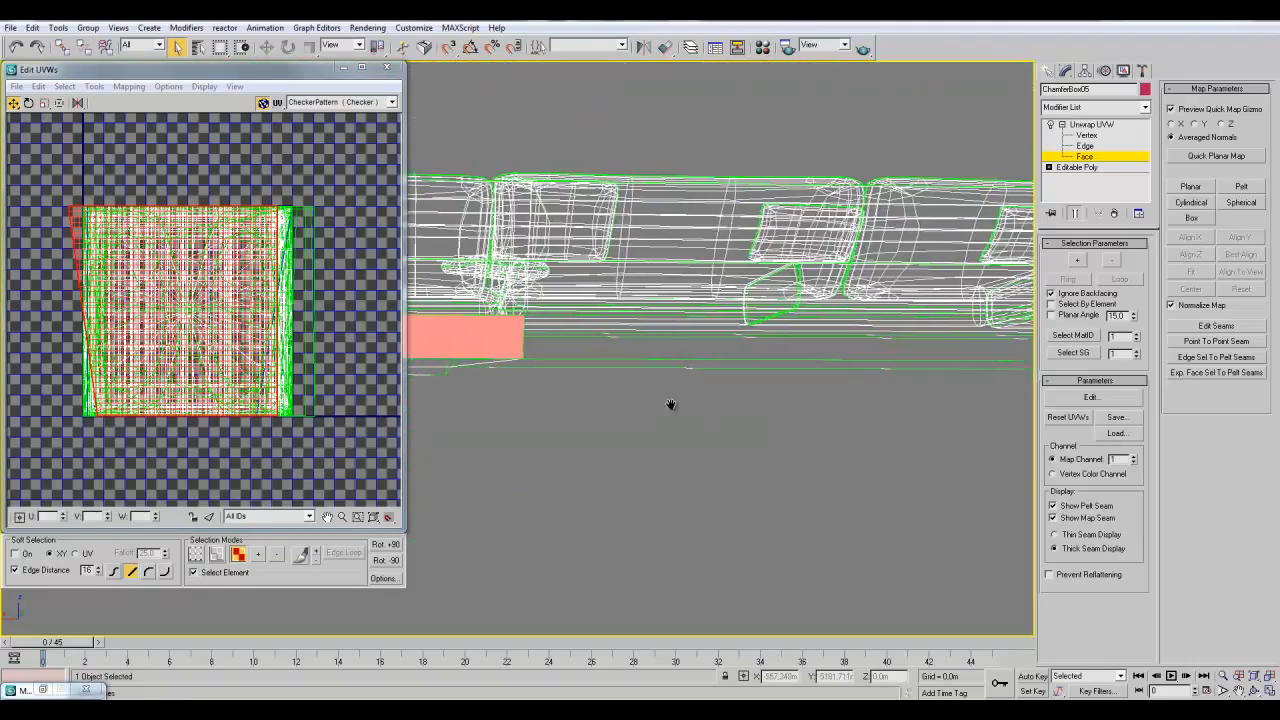
key("F3")
key("F3")
key("F3")
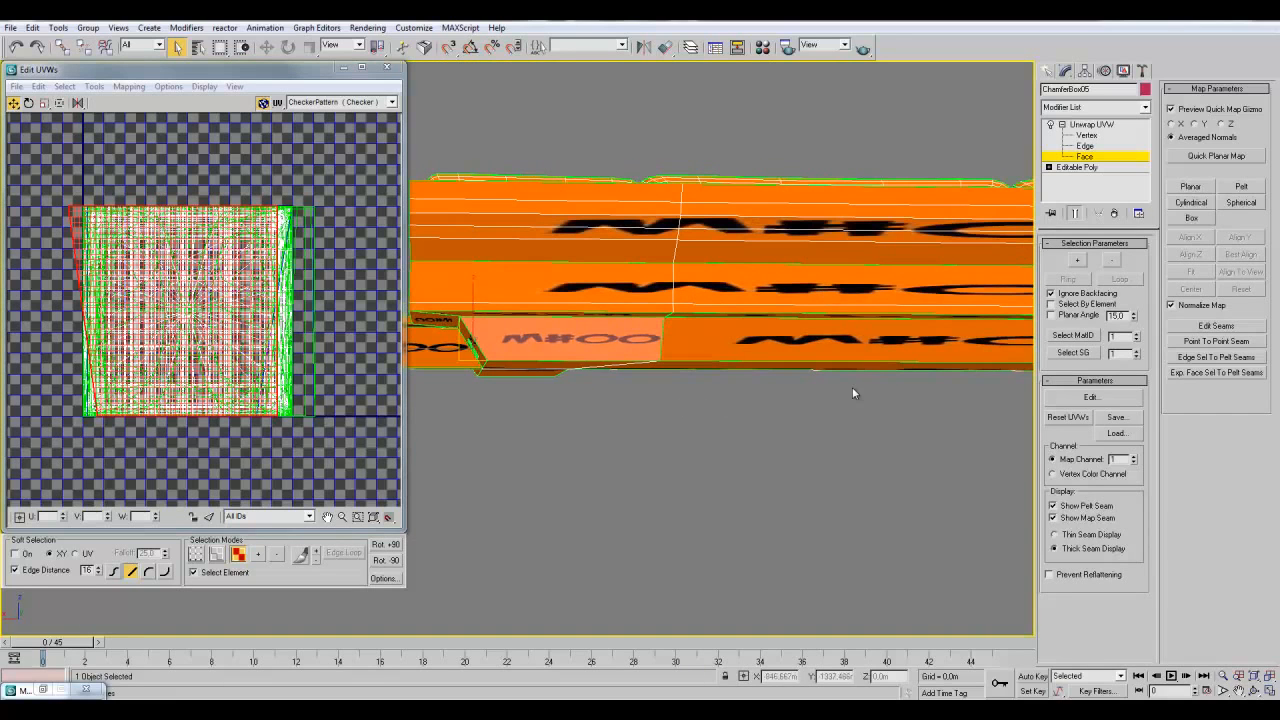
left_click(1190, 186)
left_click(1240, 254)
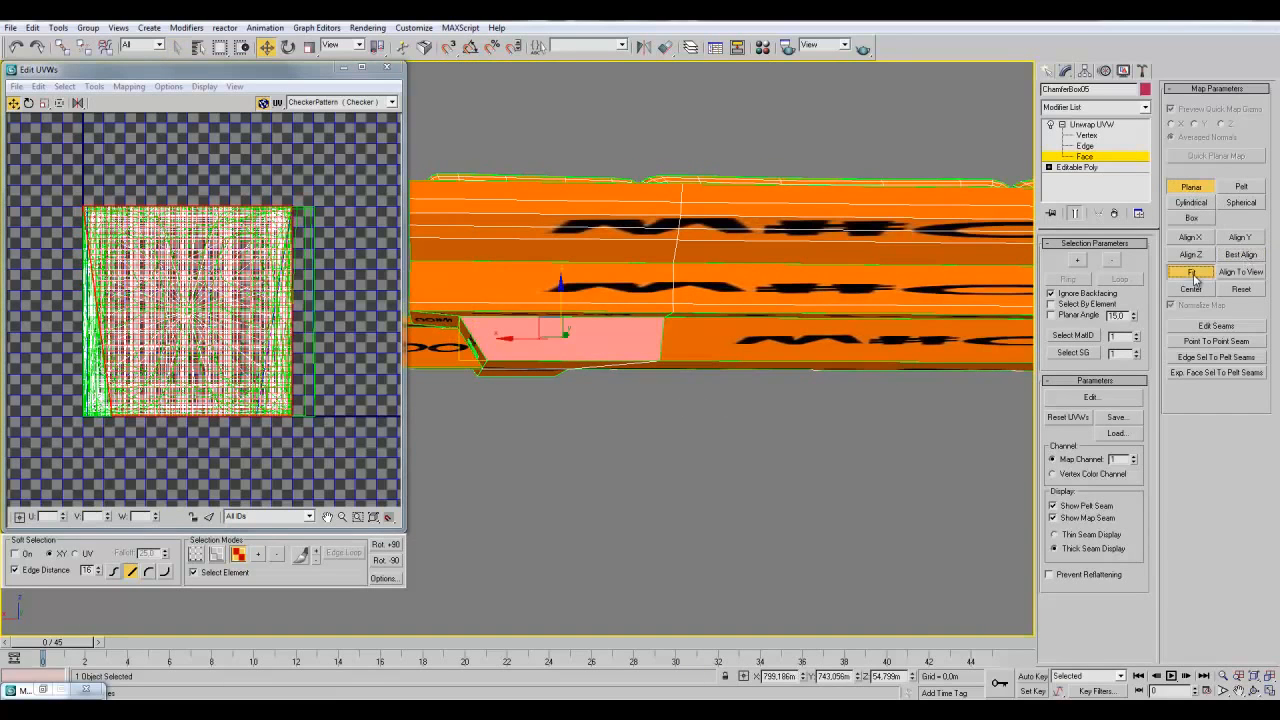
left_click(336, 193)
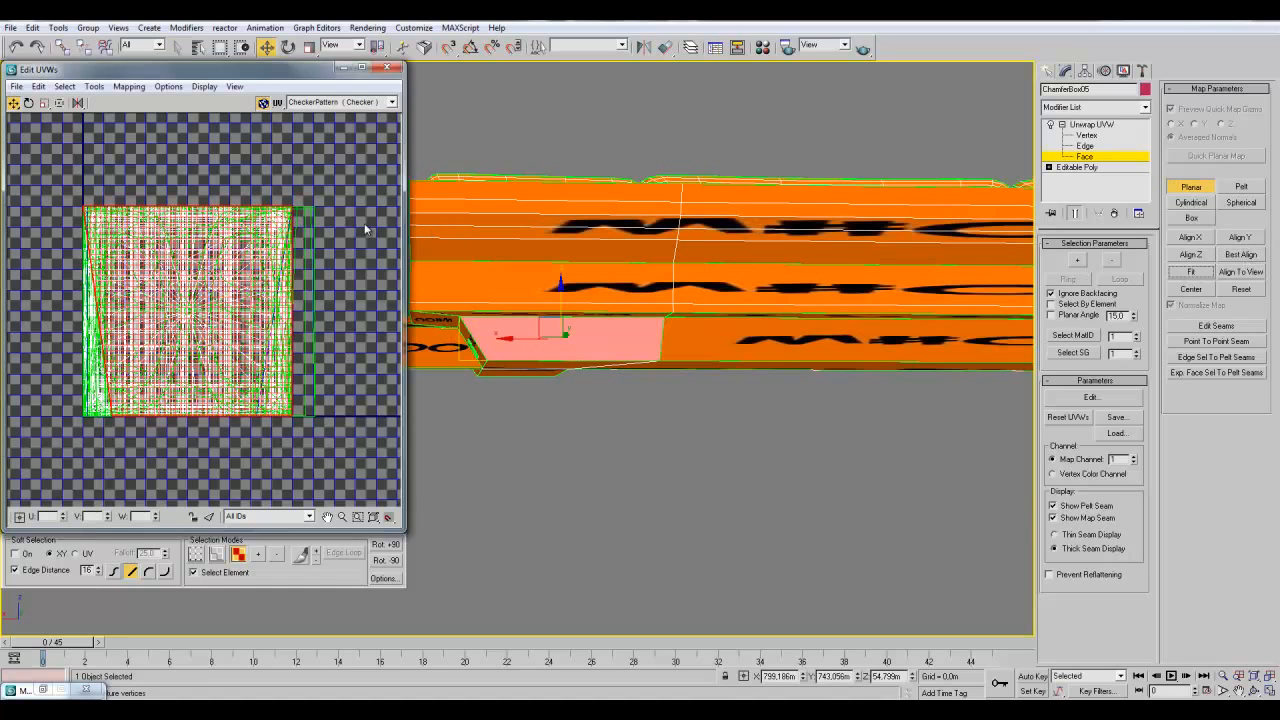
left_click(1190, 187)
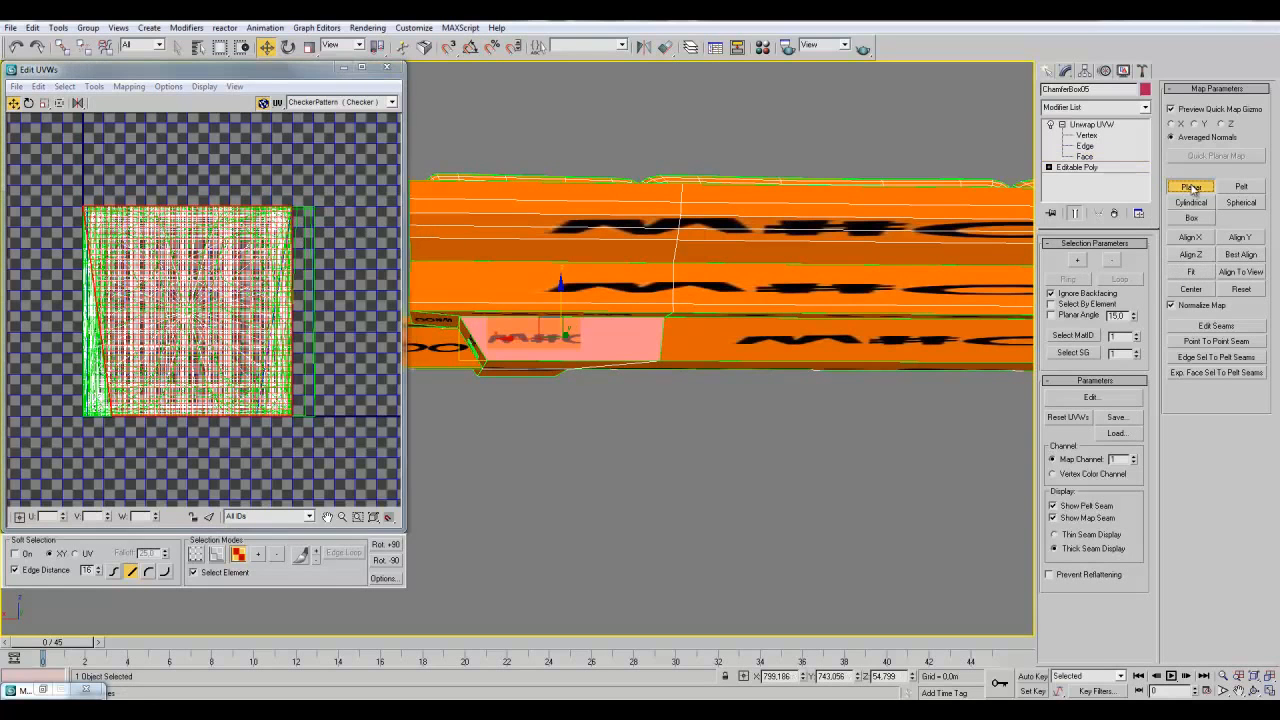
- Select the UV element that extends past the right edge of the texture square and locate it on the cocktail glass
left_click(341, 198)
left_click(307, 213)
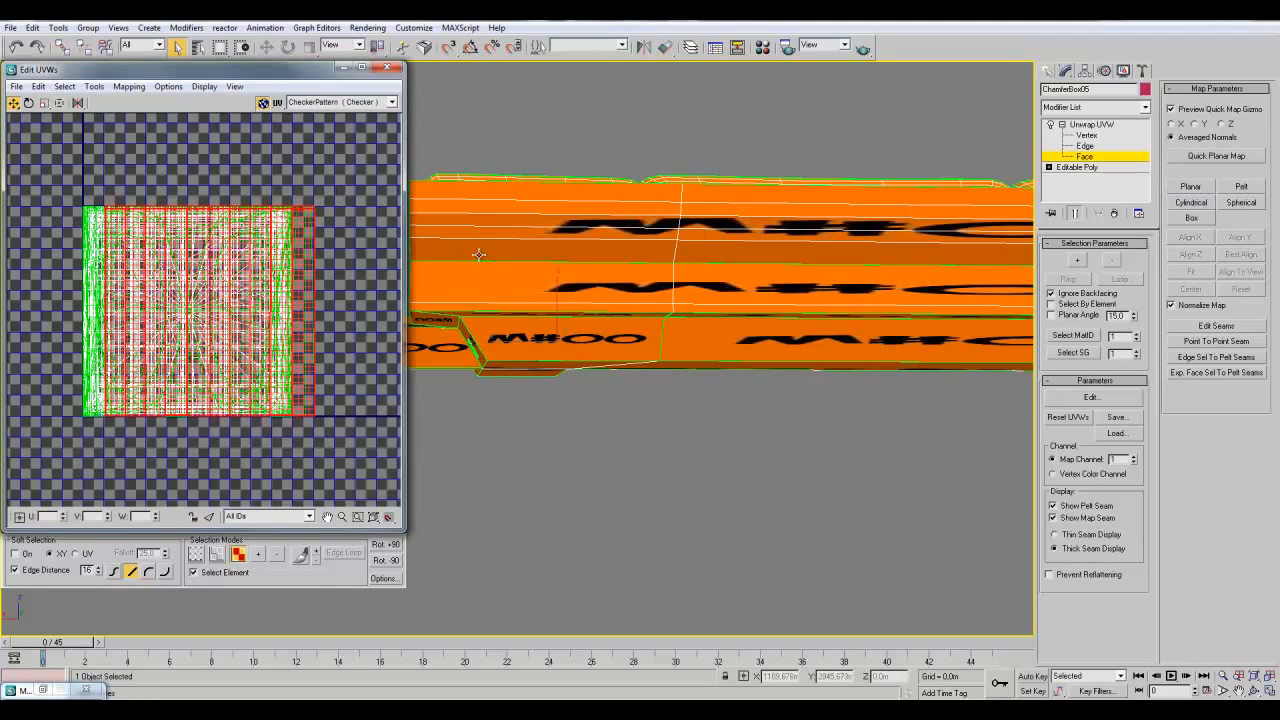
key("F3")
middle_click_drag(335, 356, 606, 384, "alt")
scroll(794, 437, "up", 3)
key("F3")
scroll(658, 397, "up", 3)
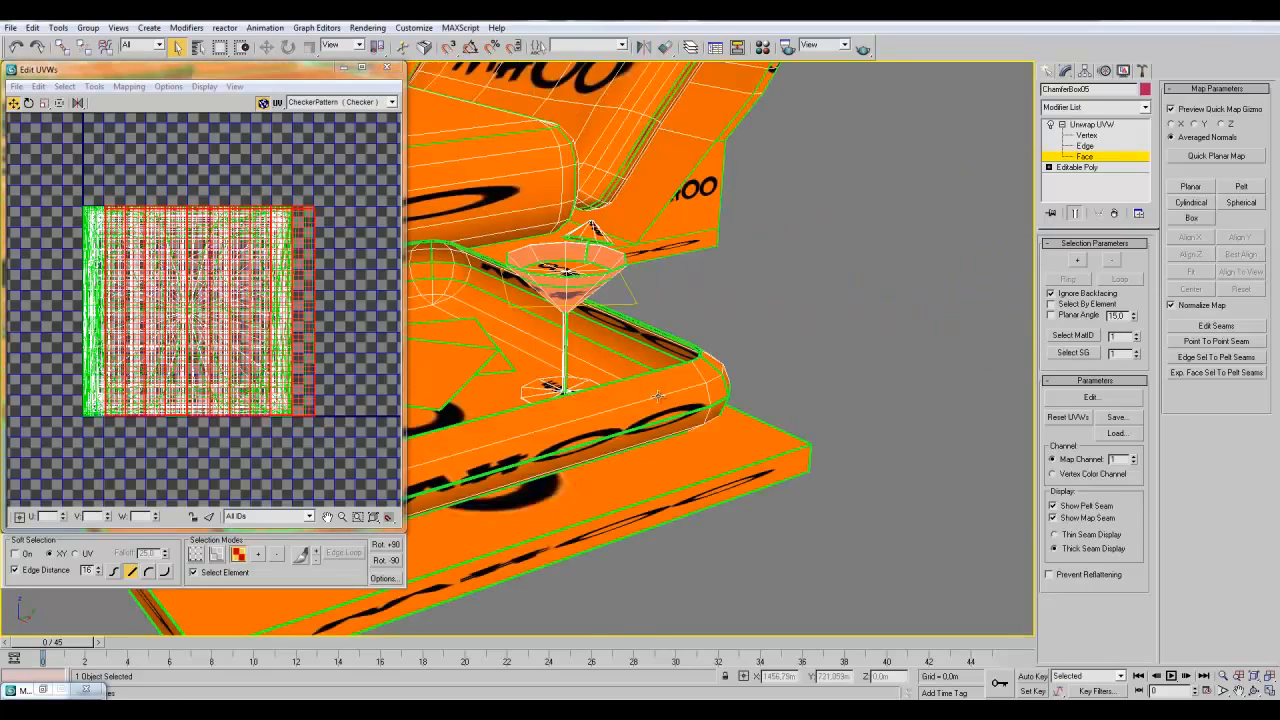
scroll(685, 404, "up", 3)
key("F3")
key("F3")
left_click(331, 199)
left_click(302, 233)
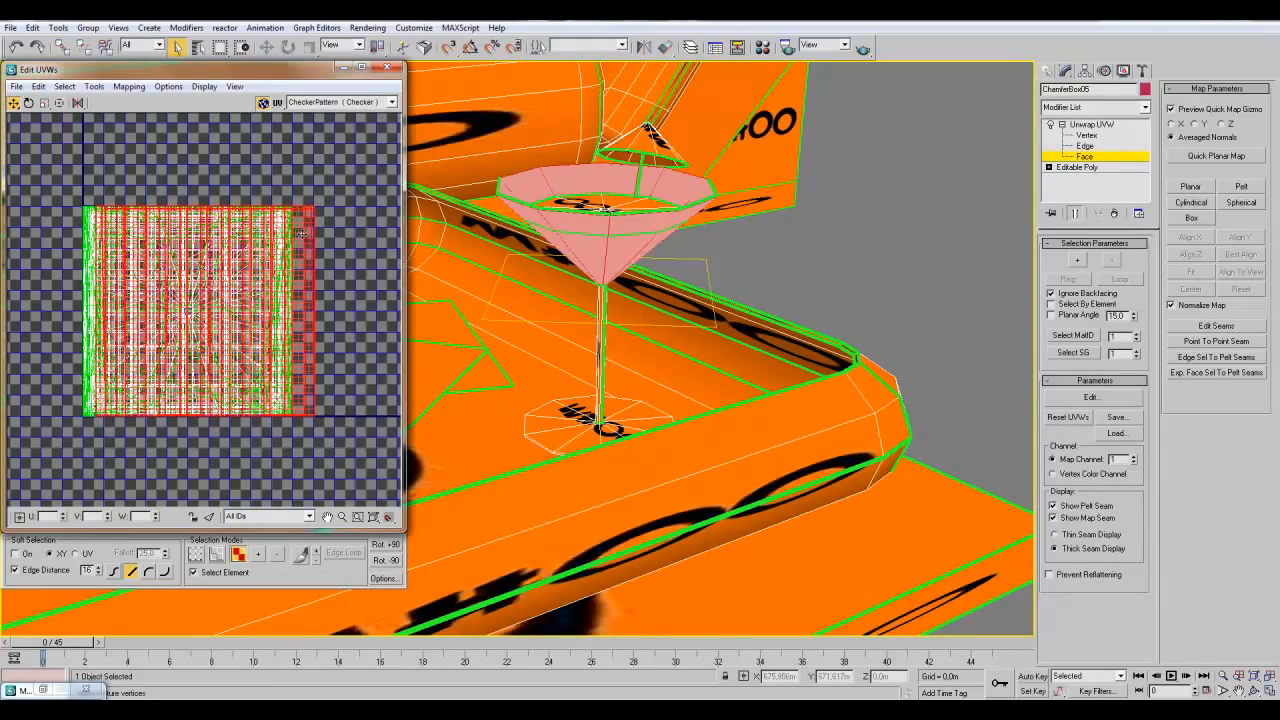
scroll(777, 350, "down", 5)
- Apply a cylindrical map to the cocktail glass bowl with Best Align and Fit
left_click(1187, 204)
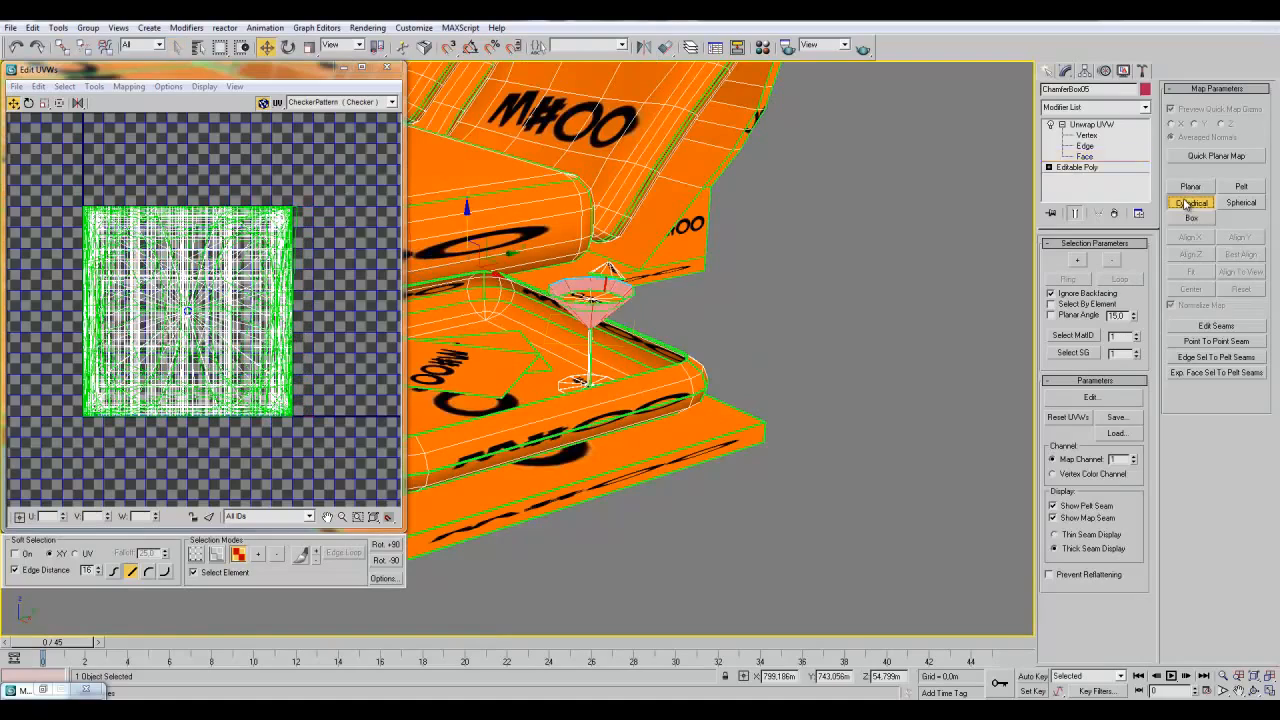
middle_click_drag(825, 267, 980, 306)
middle_click_drag(921, 325, 888, 390, "alt")
scroll(862, 405, "up", 4)
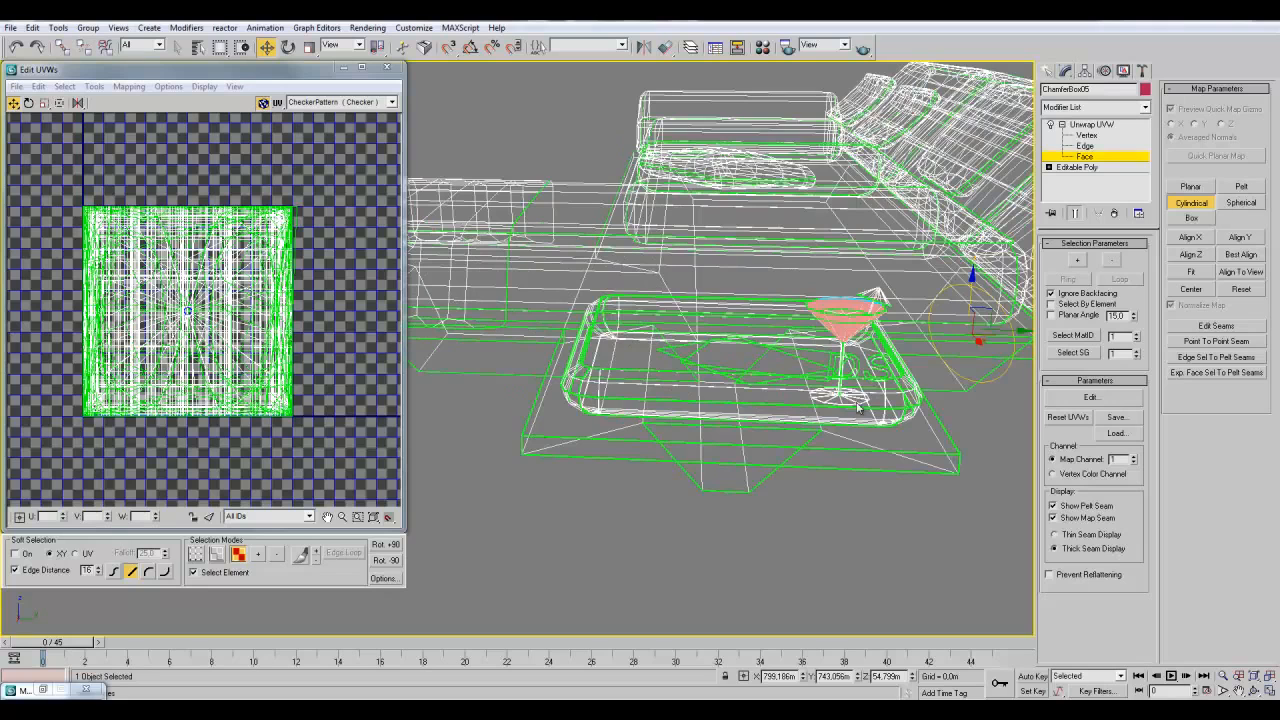
left_click(1230, 256)
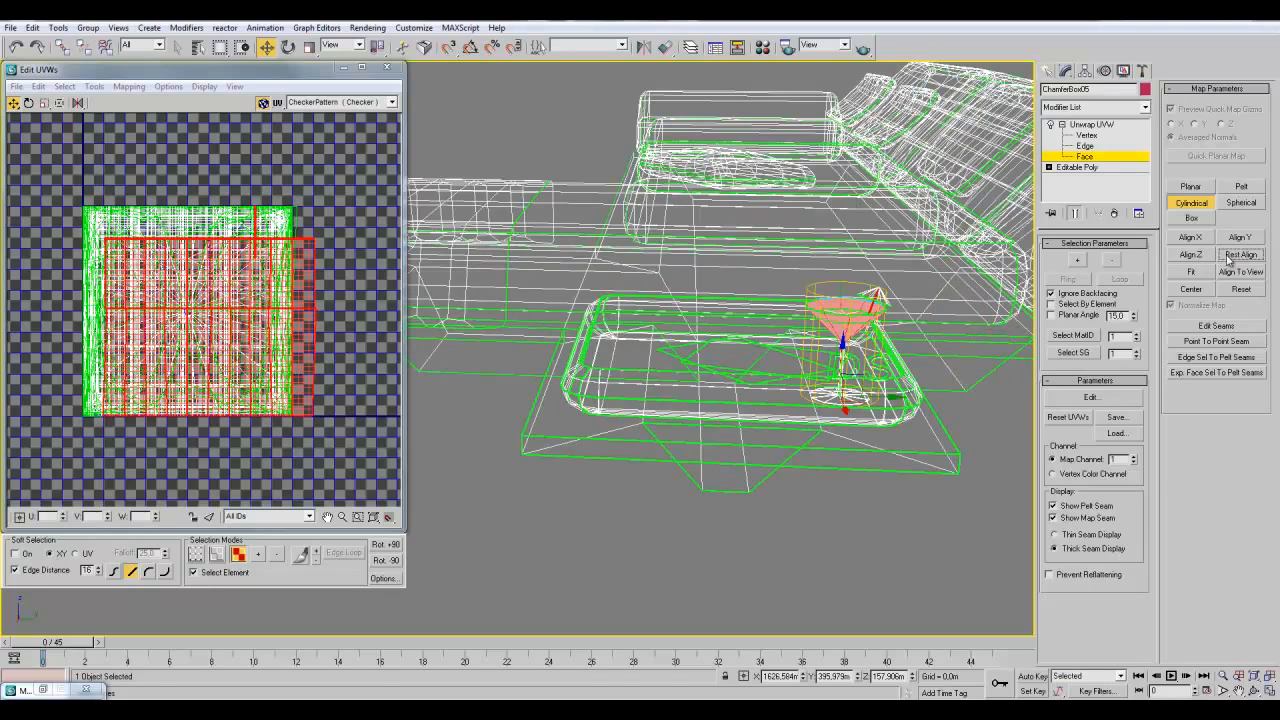
left_click(1201, 275)
scroll(945, 302, "up", 1)
middle_click_drag(945, 302, 803, 306)
left_click(1187, 203)
- Select a face of the drink surface inside the glass, leave face mode and close the UV editor
scroll(895, 314, "up", 3)
middle_click_drag(895, 314, 683, 336)
scroll(857, 333, "up", 3)
scroll(774, 417, "up", 4)
left_click(603, 523)
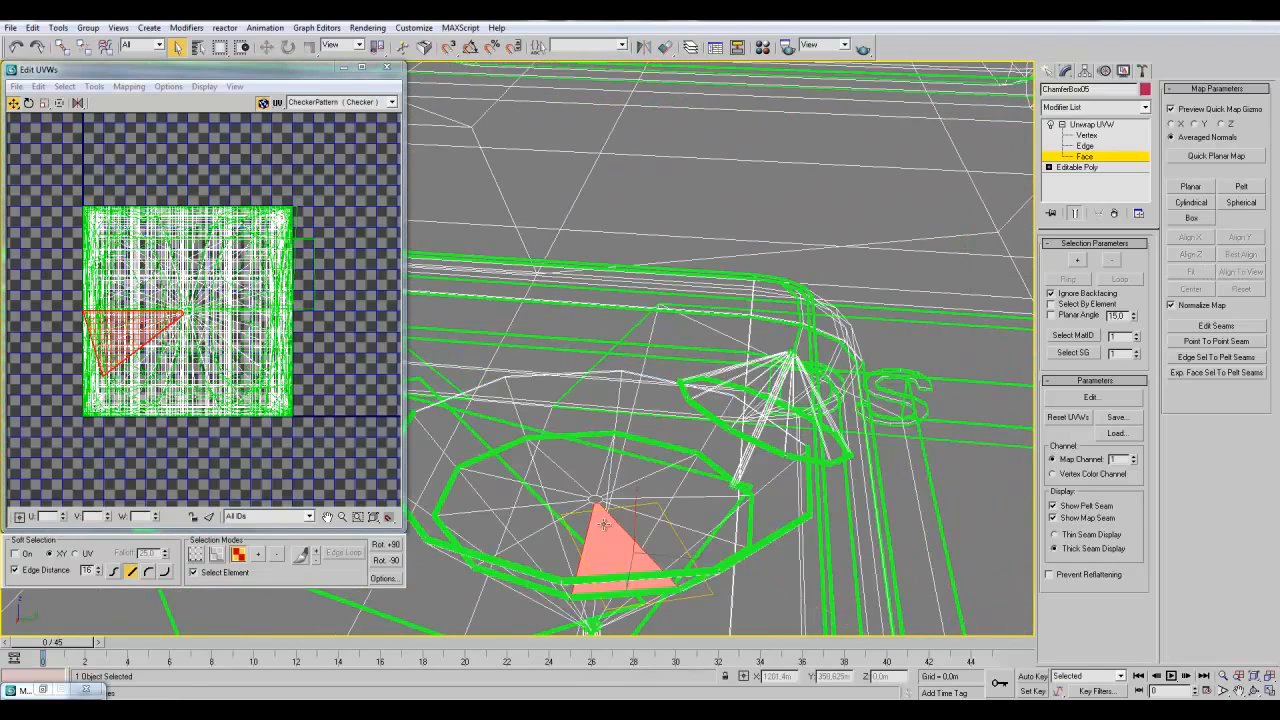
left_click(1100, 157)
middle_click_drag(656, 466, 706, 419)
key("F3")
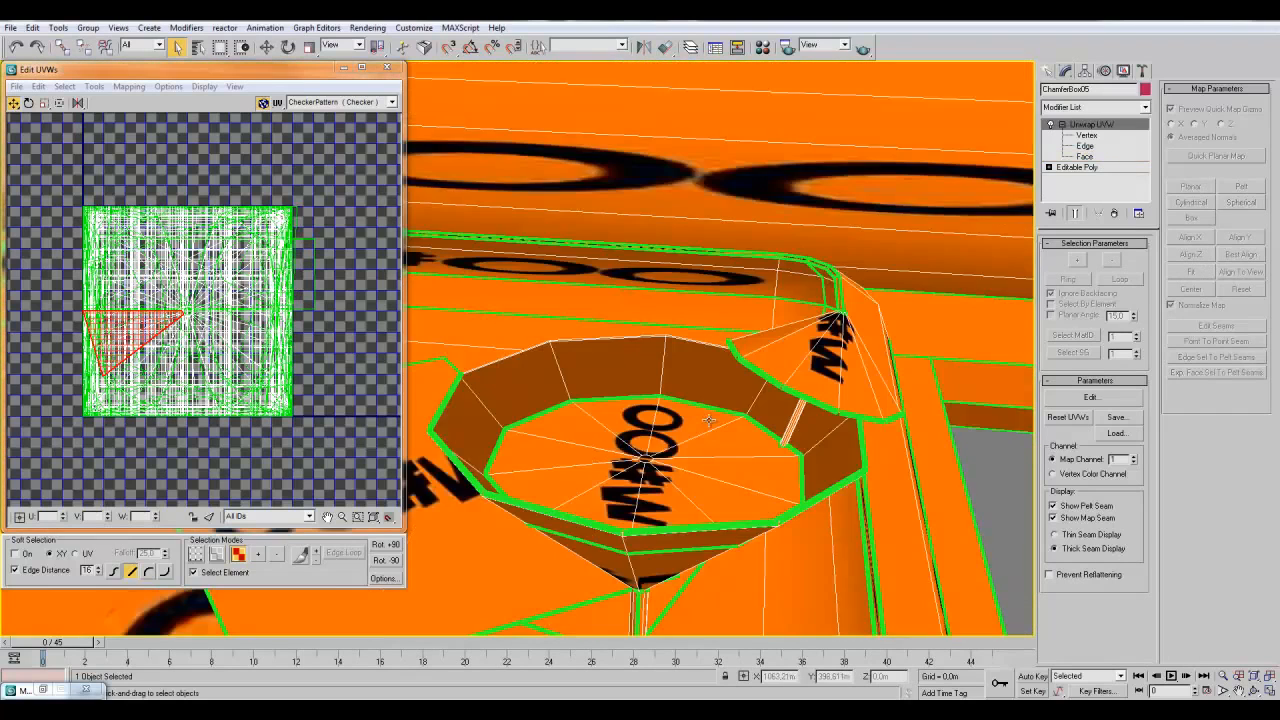
scroll(709, 421, "down", 4)
scroll(632, 425, "up", 2)
left_click(387, 67)
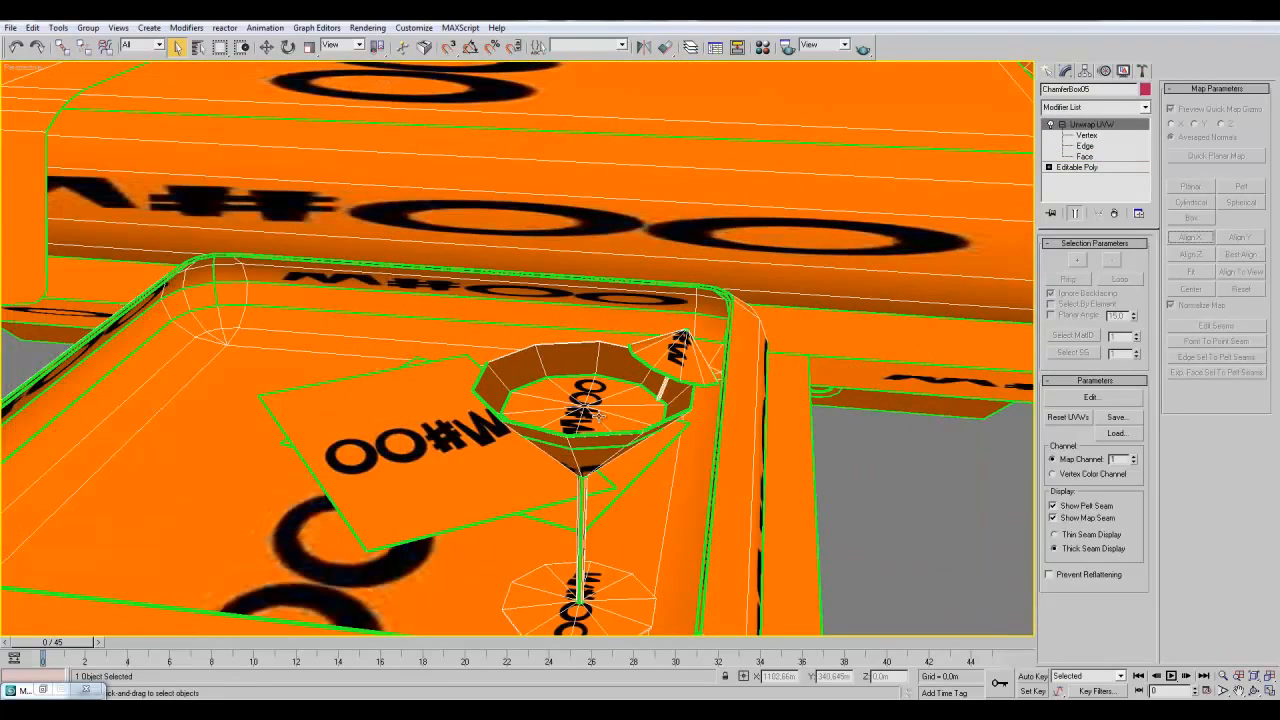
- Select the drink surface as a whole element and apply a planar map to it with Best Align and Fit
left_click(1086, 158)
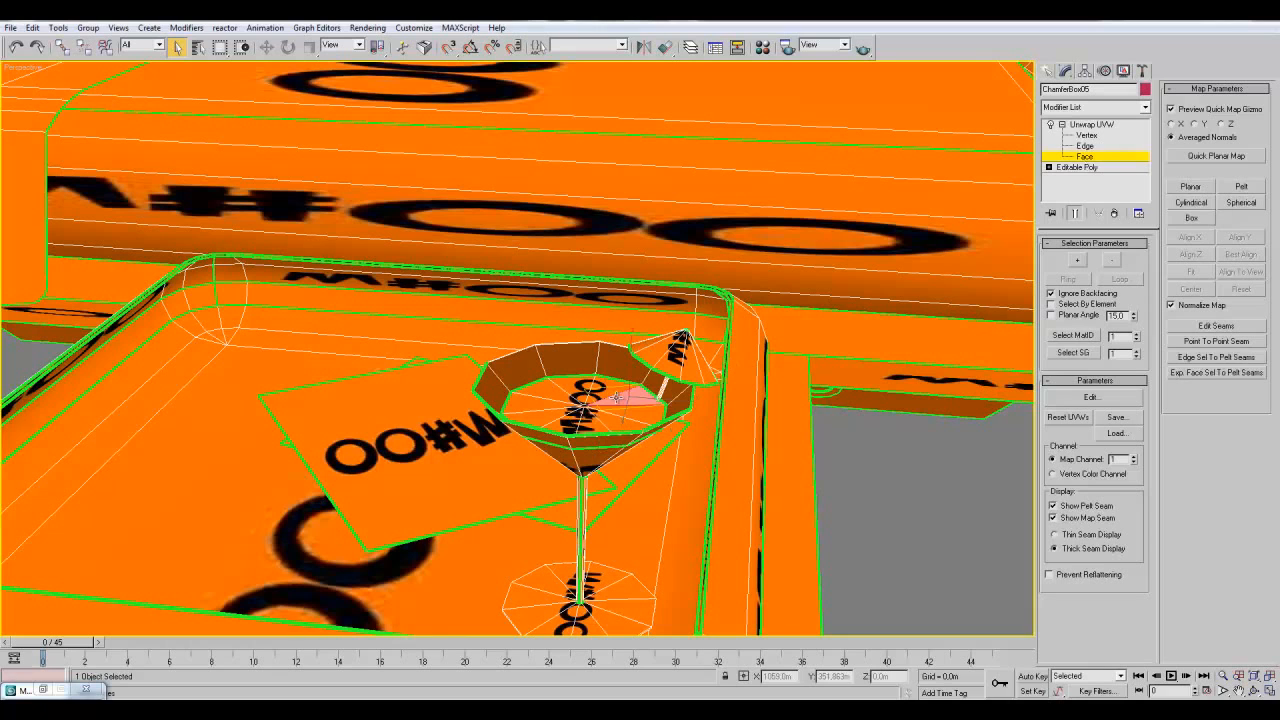
left_click(1052, 304)
left_click(595, 405)
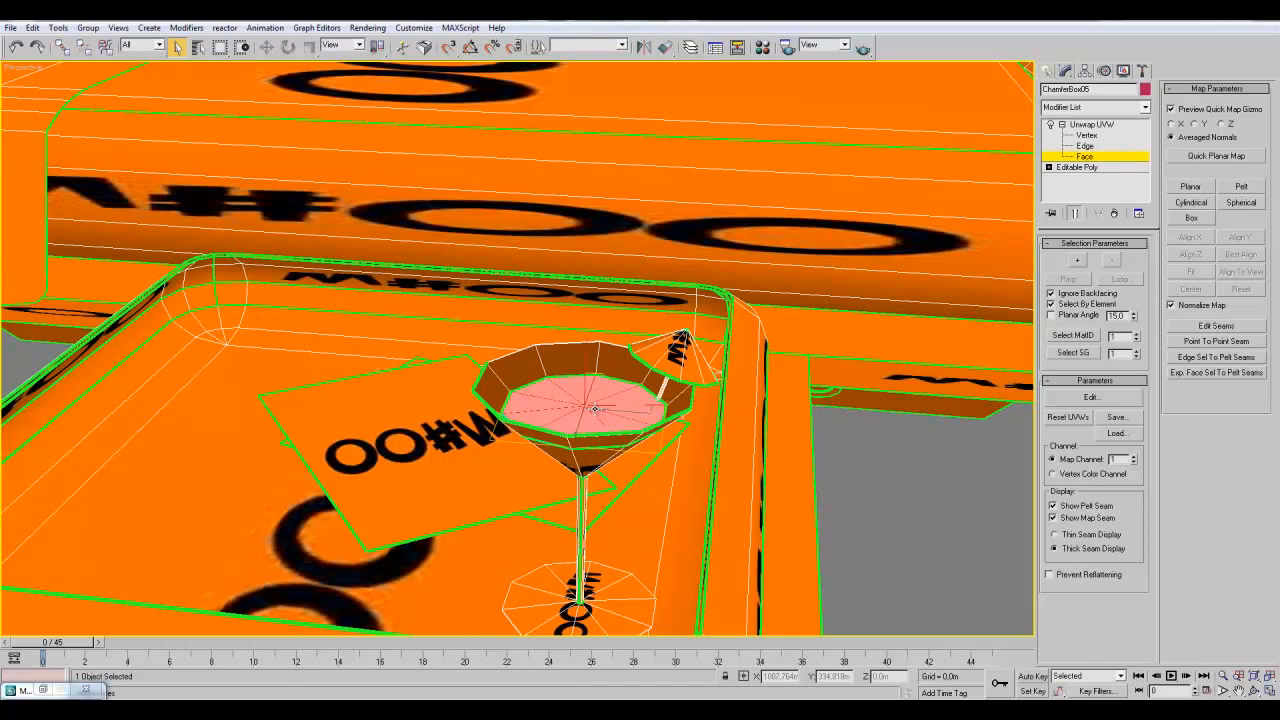
left_click(1190, 187)
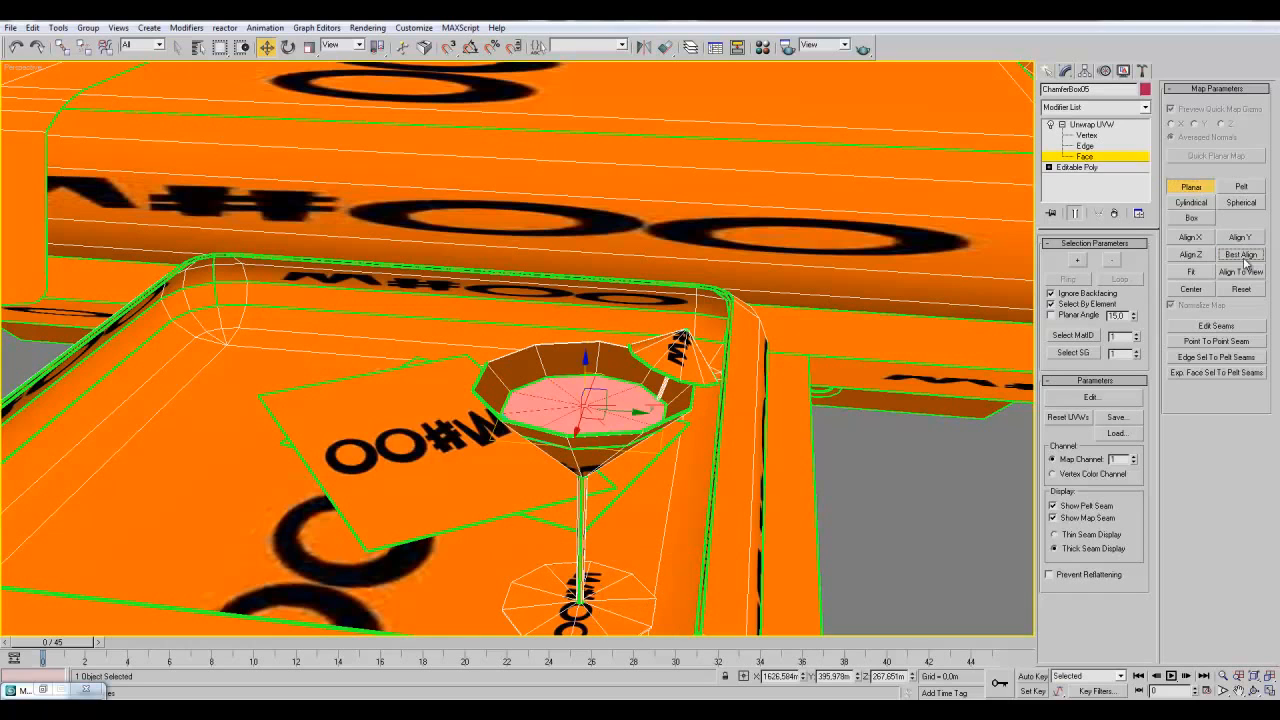
left_click(1191, 272)
left_click(1191, 187)
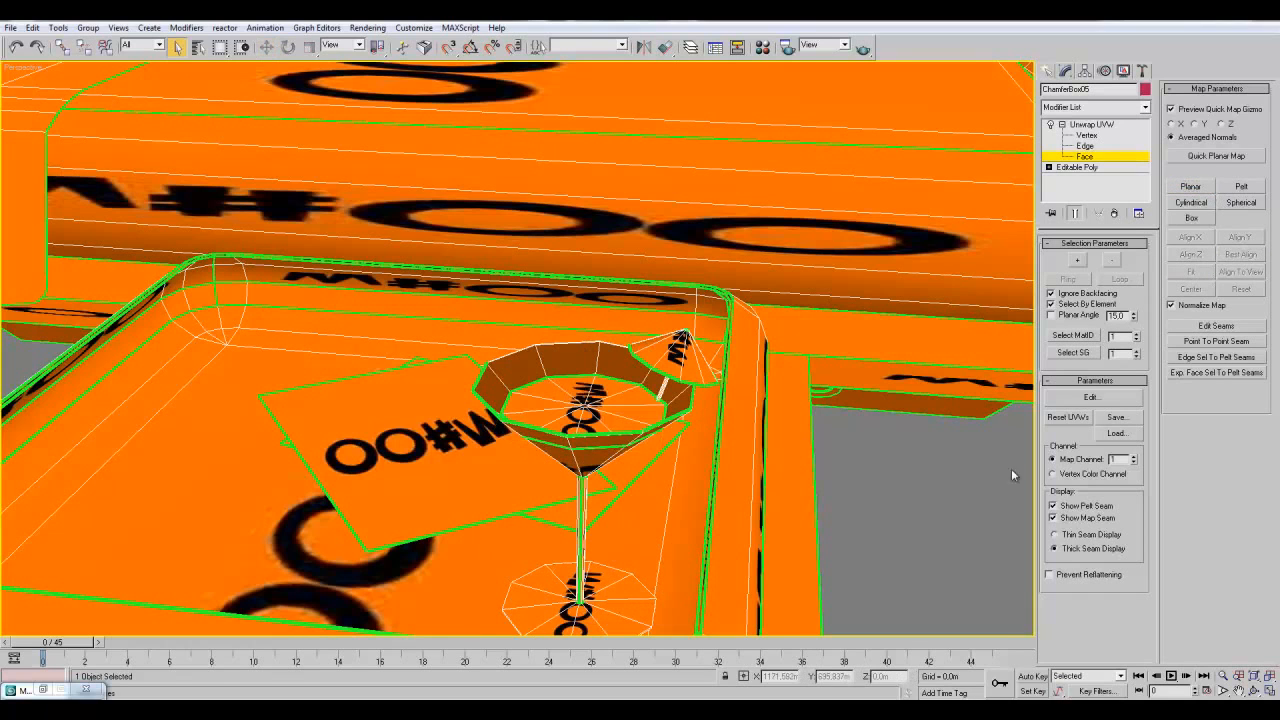
- Reopen the UV editor in face mode and shift the glass bowl's UV element left into the texture square
left_click(1075, 126)
left_click(1091, 397)
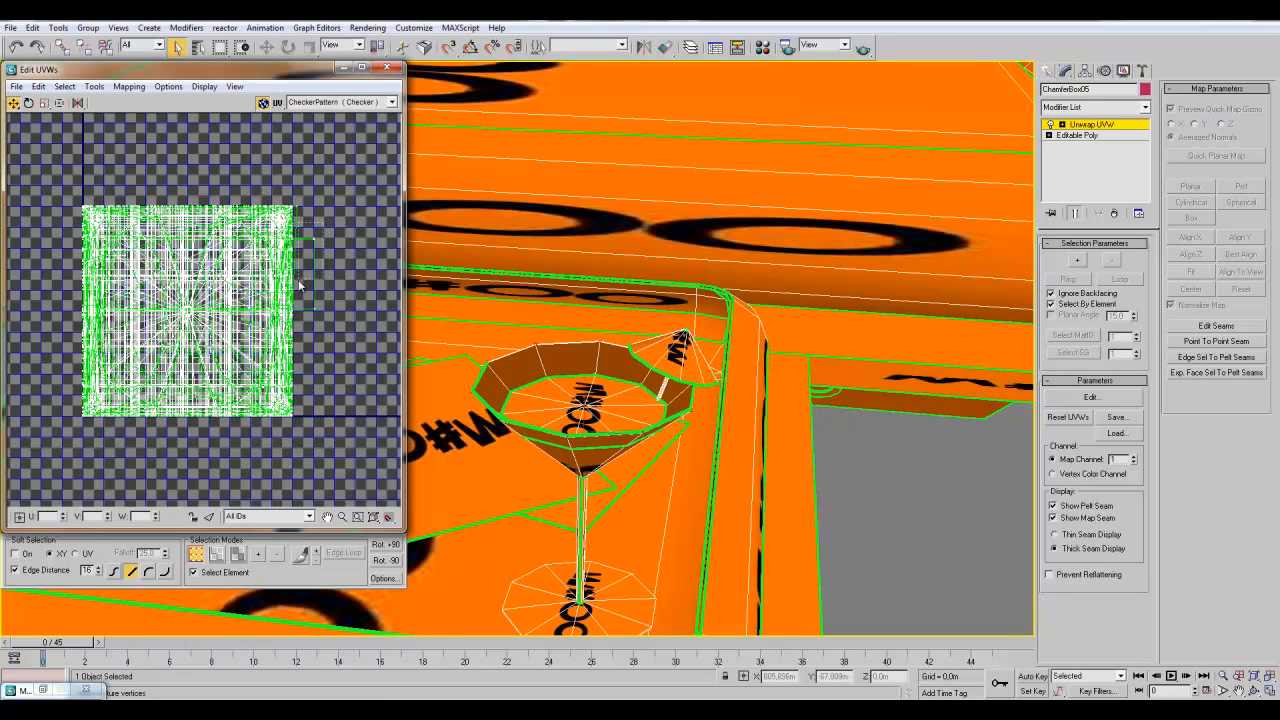
left_click(222, 576)
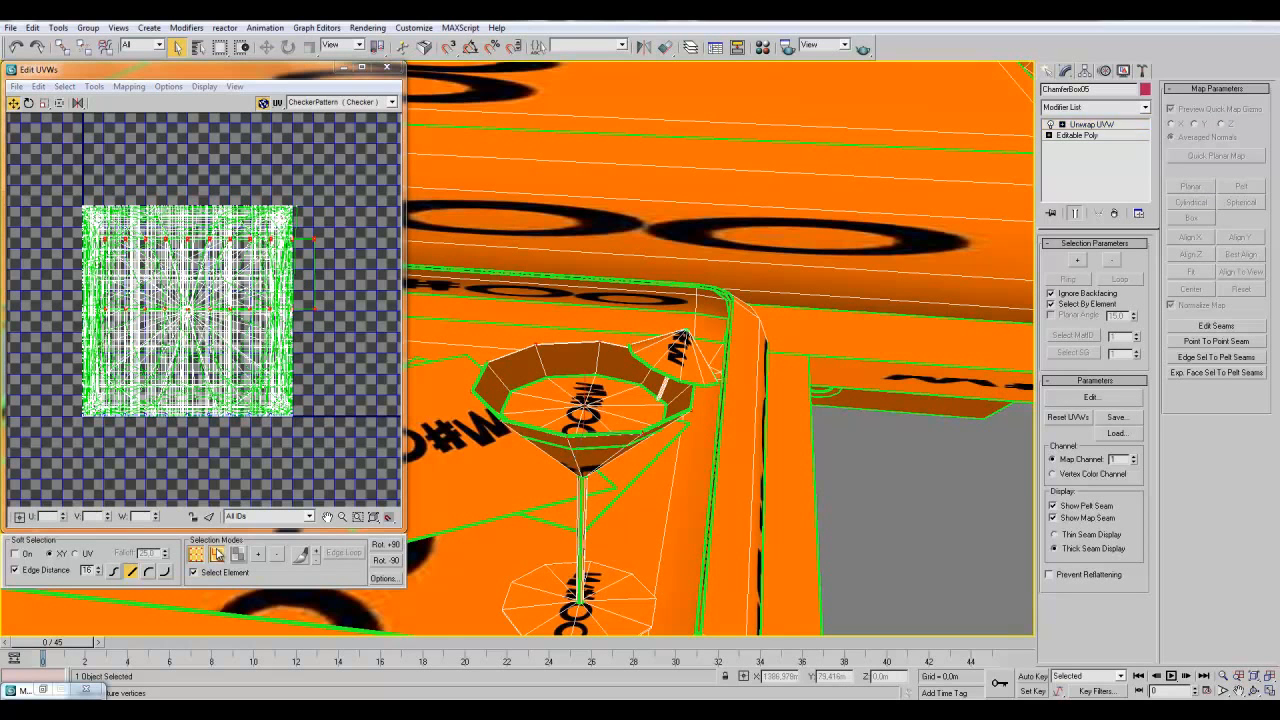
left_click(237, 554)
left_click(300, 253)
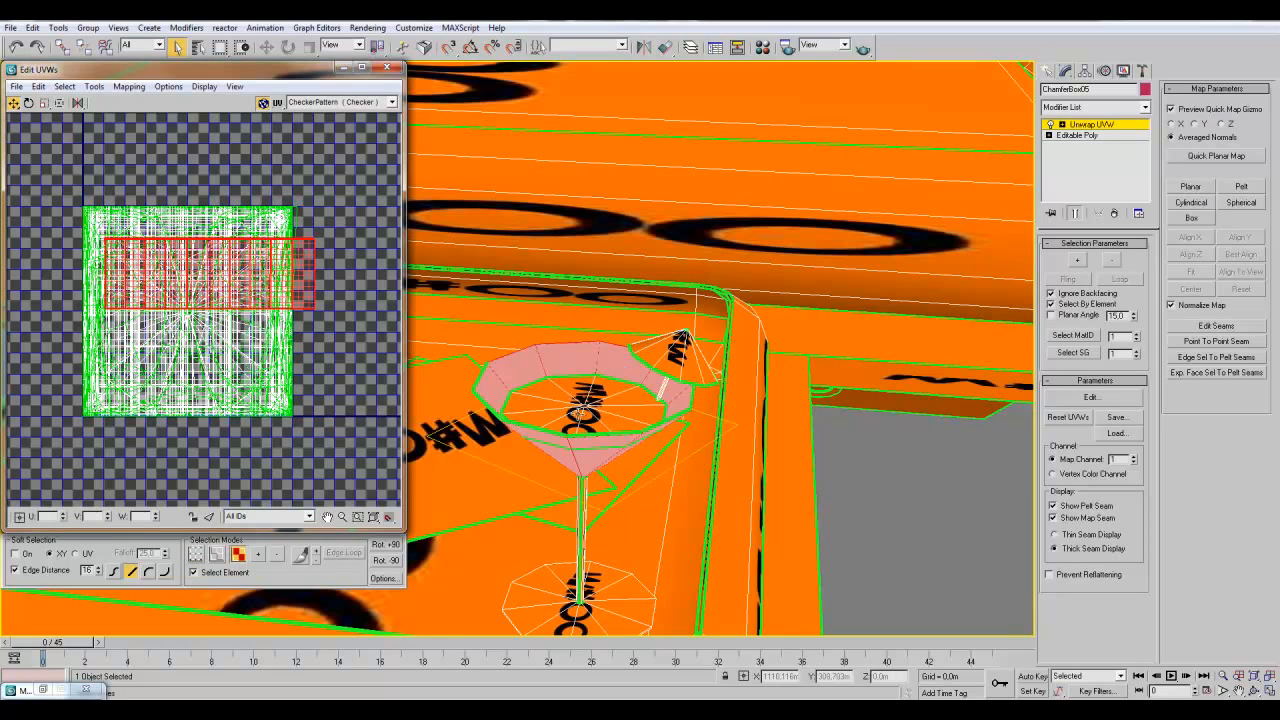
left_click_drag(222, 275, 200, 274)
left_click(388, 295)
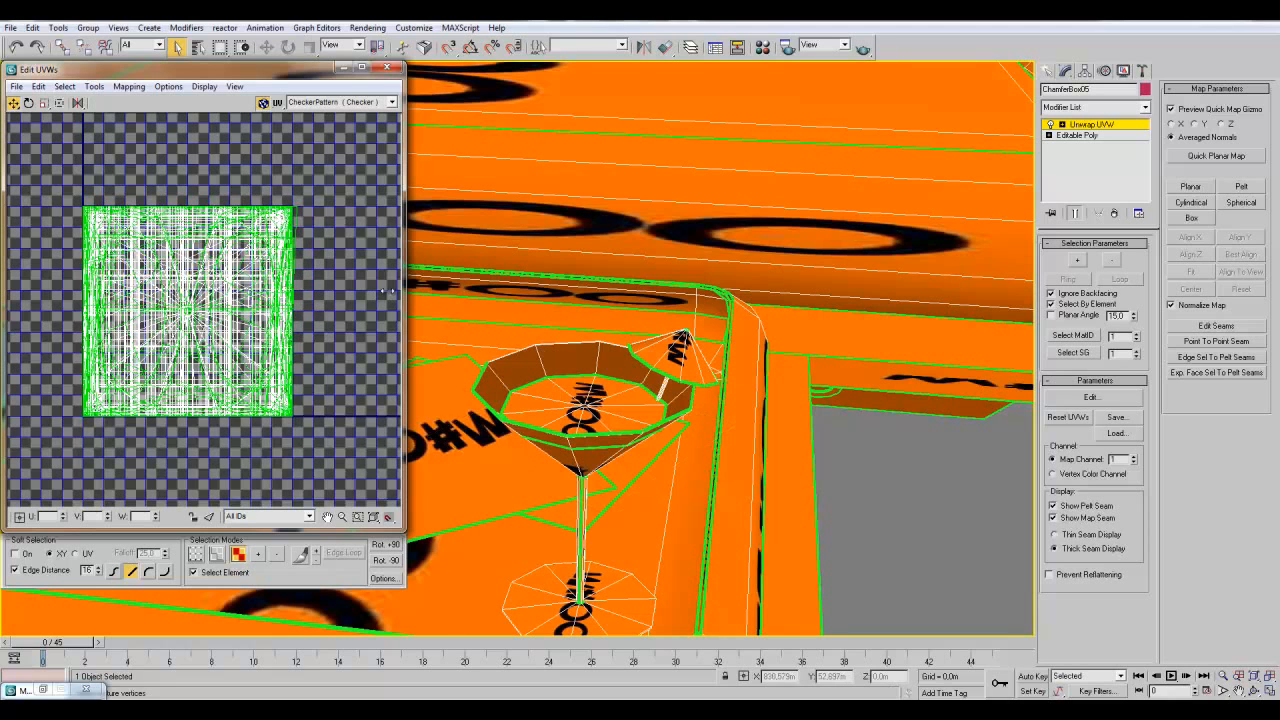
- Render a UV template of the couch at 256 by 256 pixels
scroll(280, 320, "down", 3)
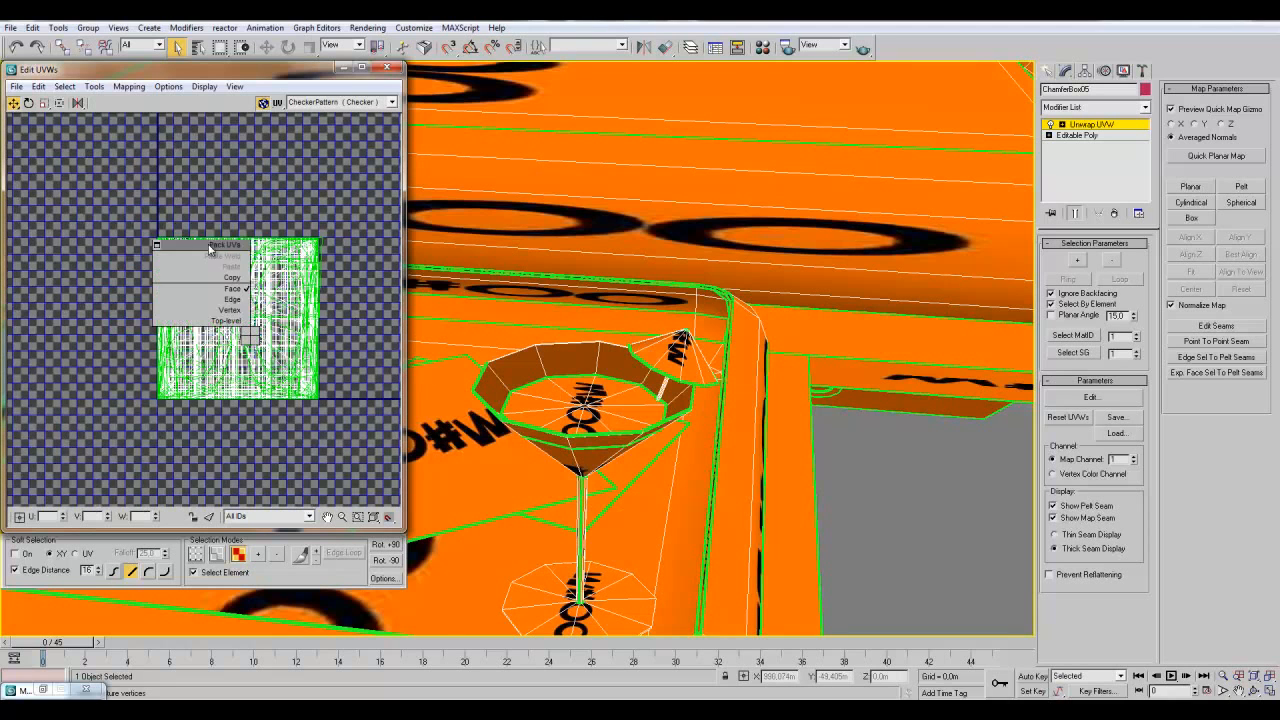
left_click(191, 236)
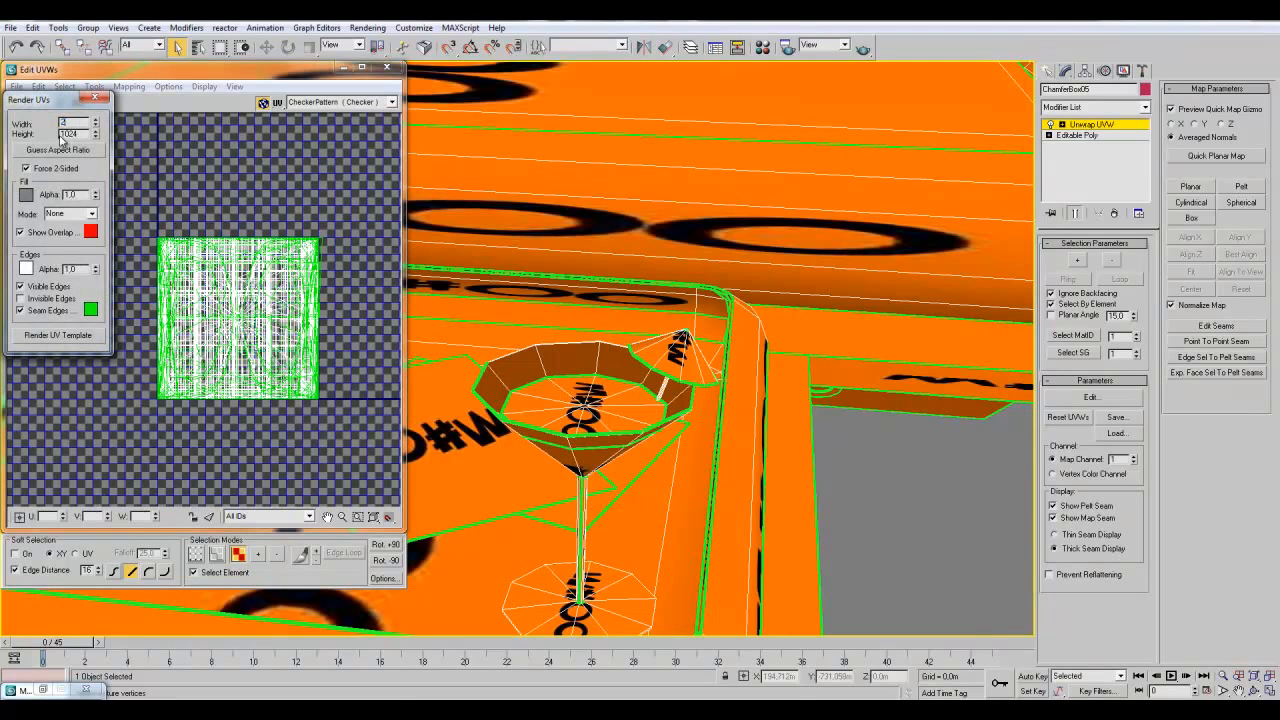
left_click(57, 335)
- Save the rendered template as a JPEG named final in the Maps folder, and close the render windows and UV editor
left_click(527, 282)
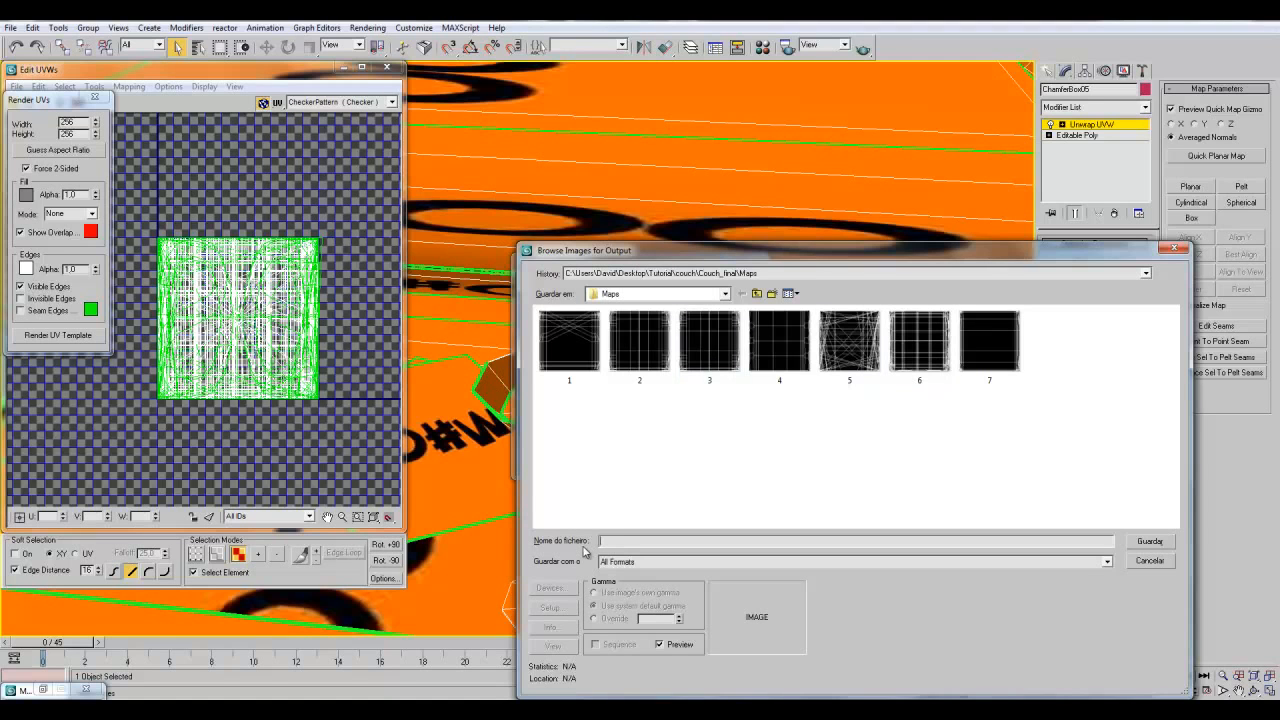
left_click(796, 561)
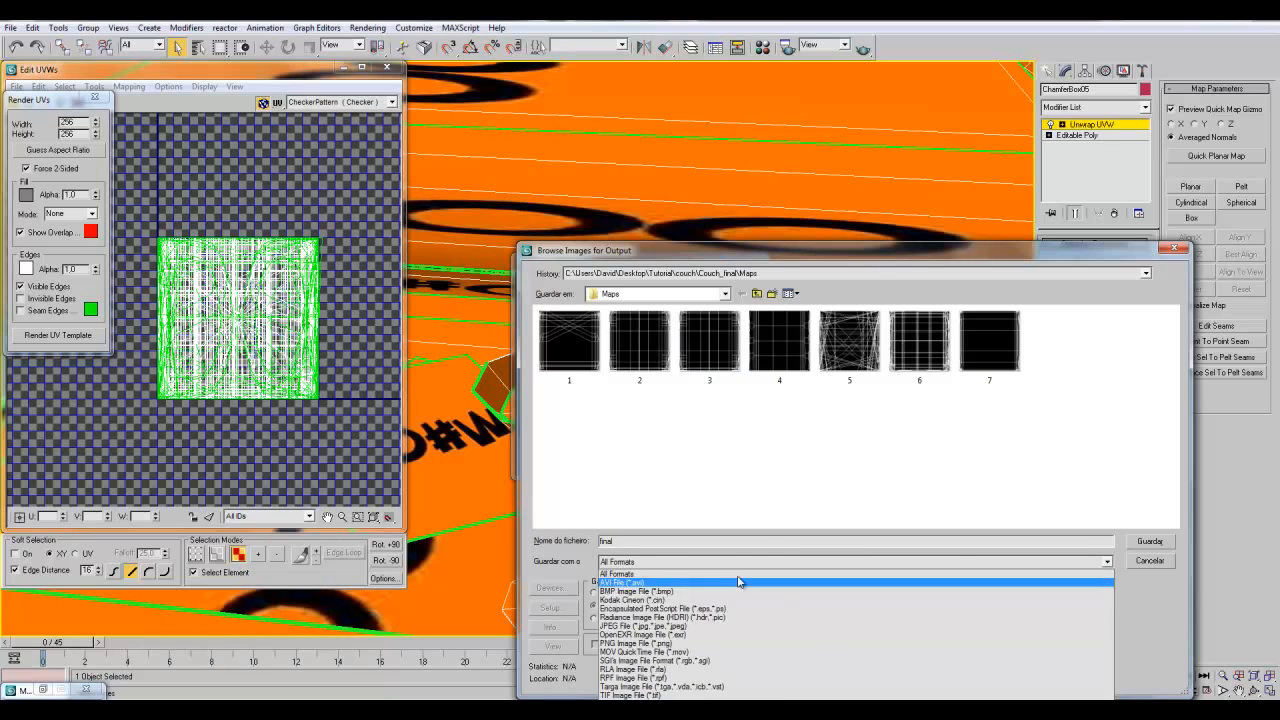
left_click(624, 627)
left_click(1149, 543)
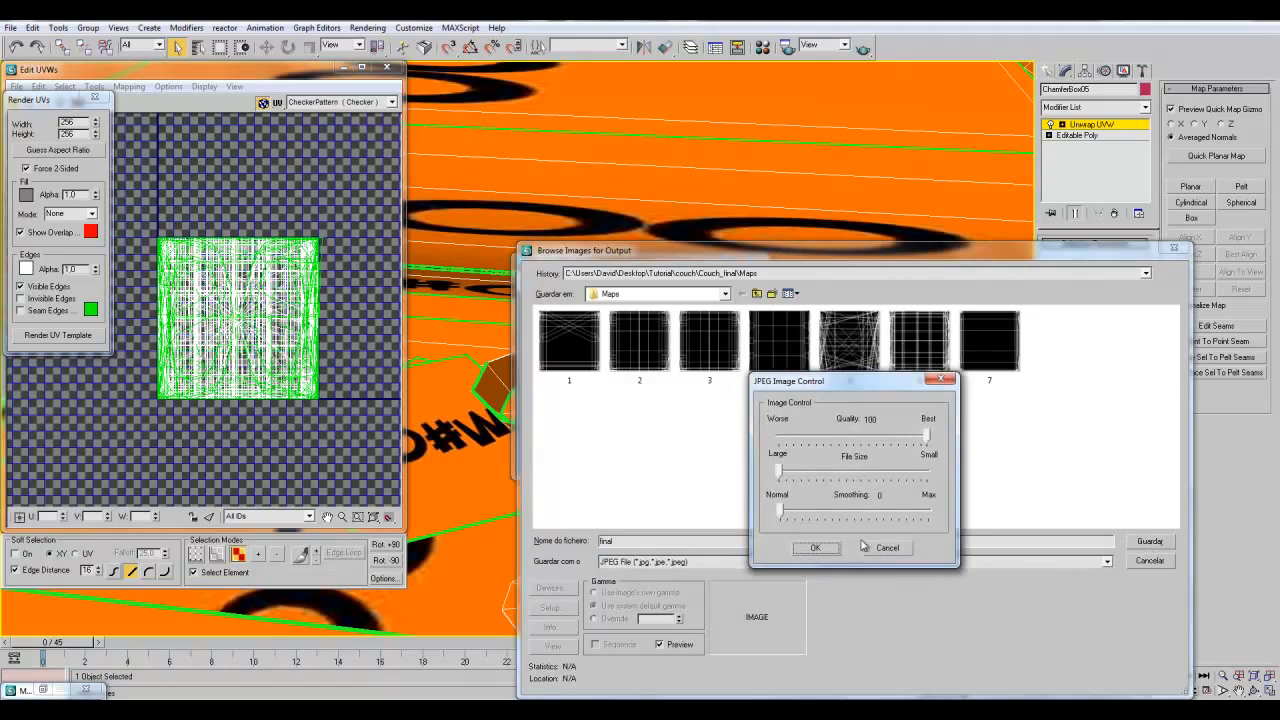
left_click(816, 548)
left_click(749, 260)
left_click(95, 97)
left_click(387, 67)
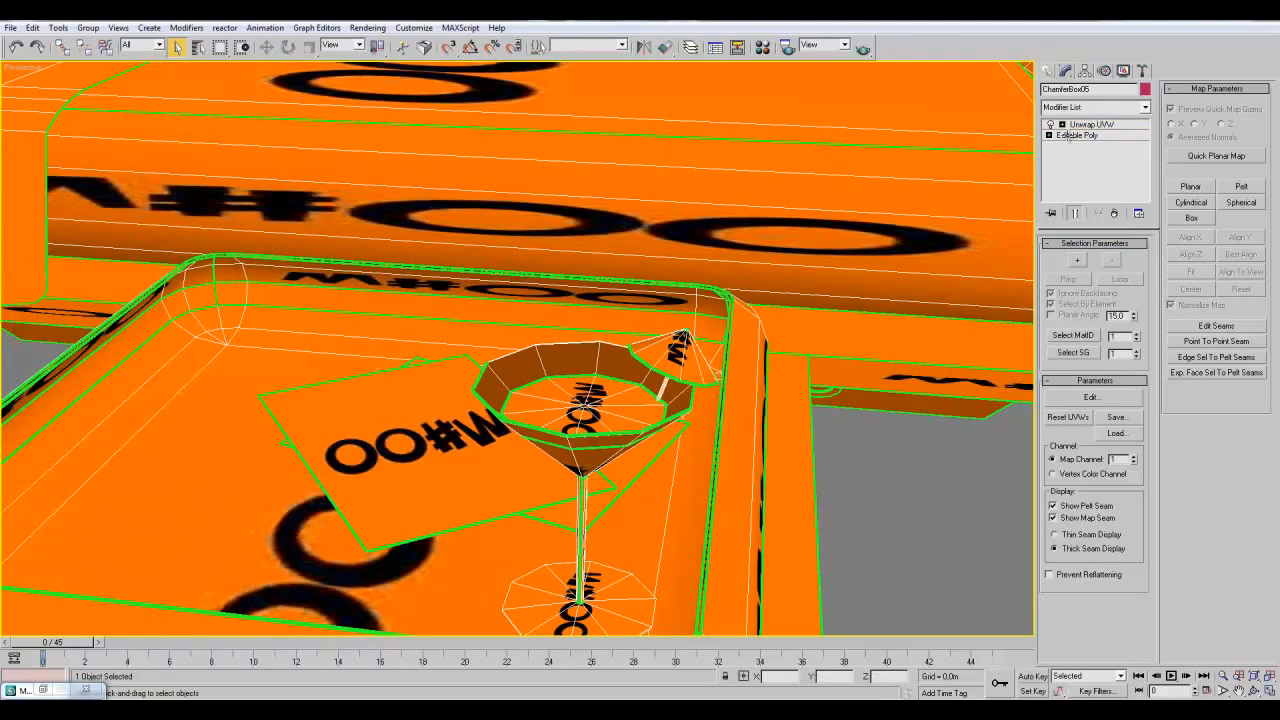
- Deactivate the Unwrap UVW modifier in the stack and open the Material Editor
left_click(1088, 125)
scroll(716, 396, "down", 5)
middle_click_drag(727, 441, 893, 446, "alt")
scroll(823, 434, "down", 5)
scroll(740, 472, "down", 3)
middle_click_drag(740, 472, 687, 484, "alt")
scroll(691, 484, "up", 5)
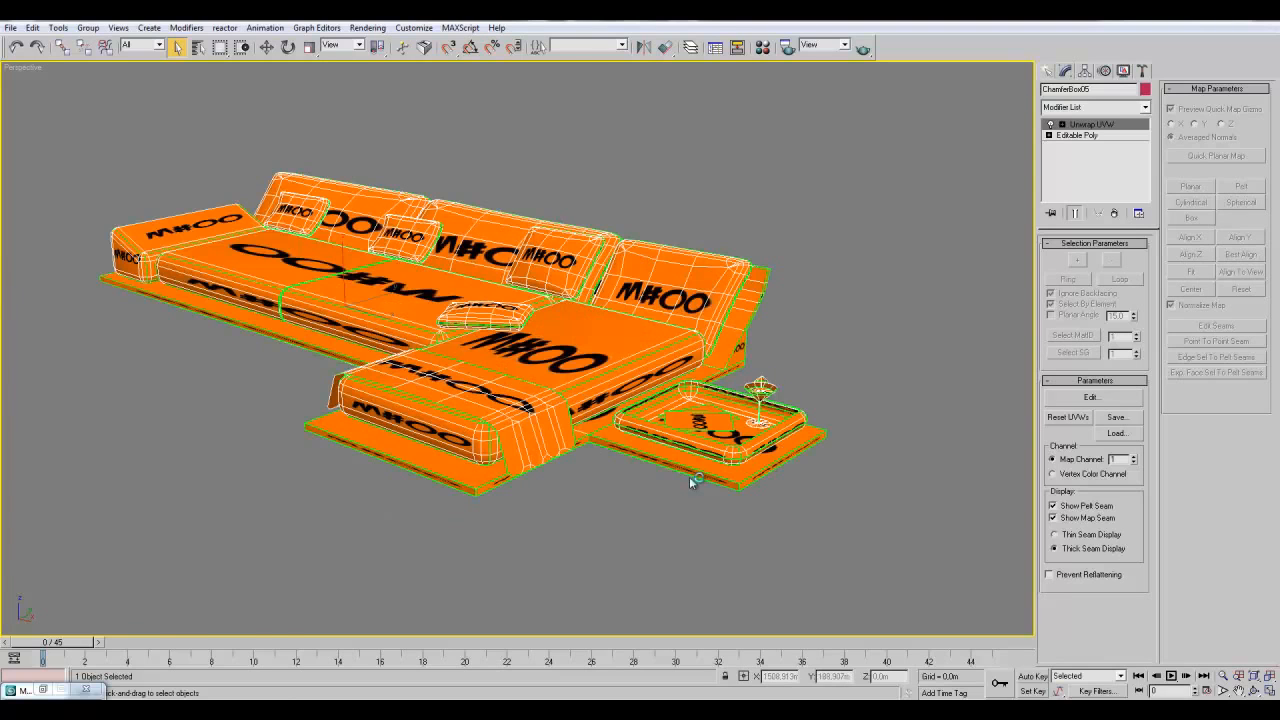
key("m")
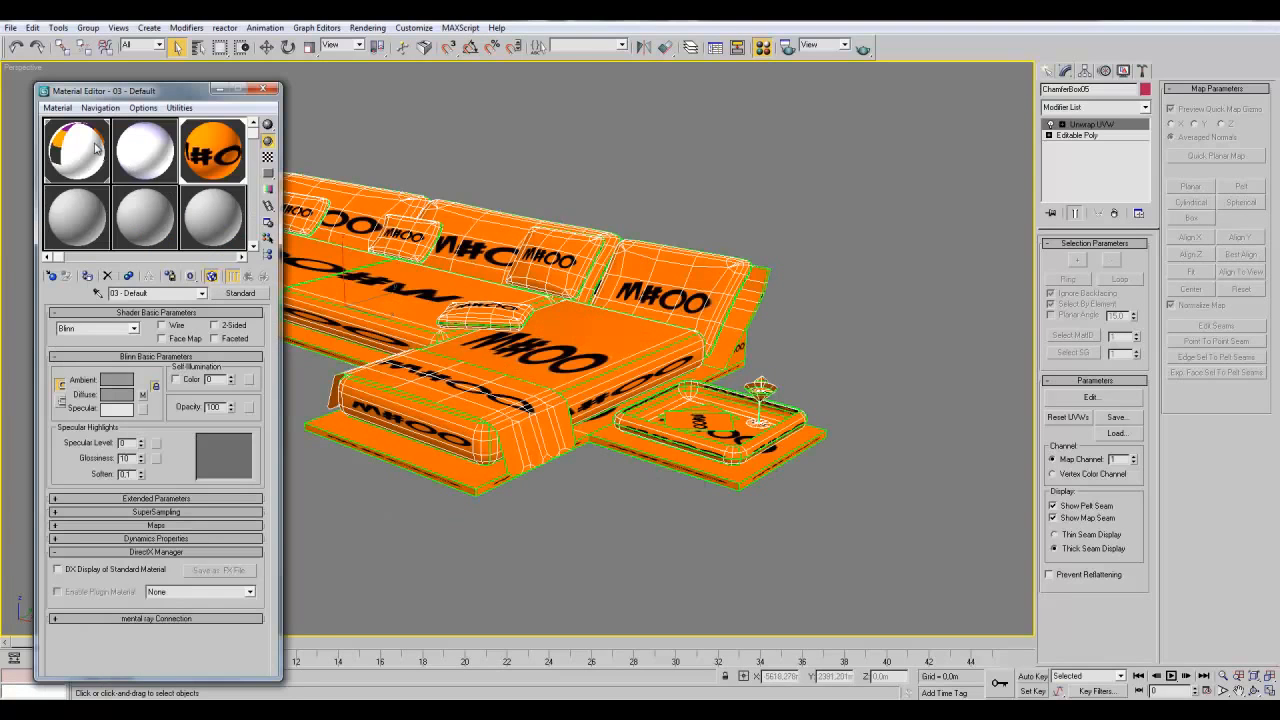
- Try the sd material on the couch and inspect it around the side table
left_click(98, 148)
left_click(145, 152)
left_click_drag(145, 152, 690, 442)
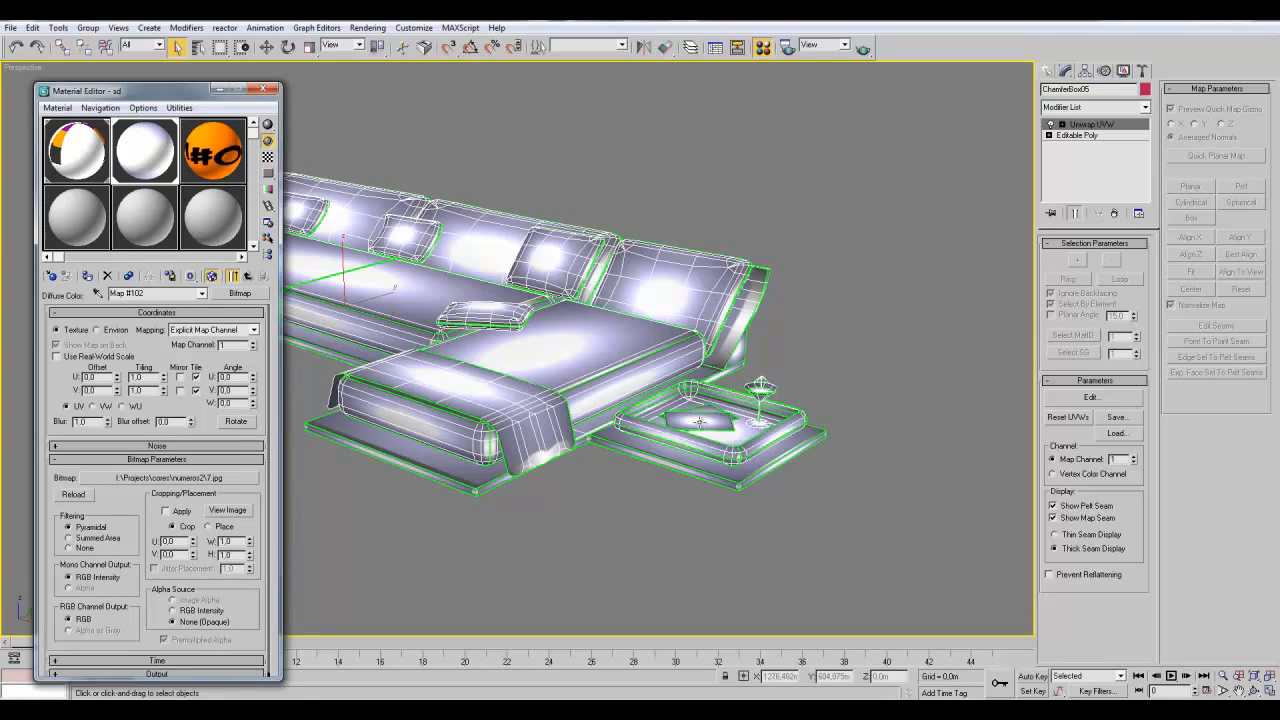
scroll(689, 441, "up", 5)
scroll(636, 384, "down", 10)
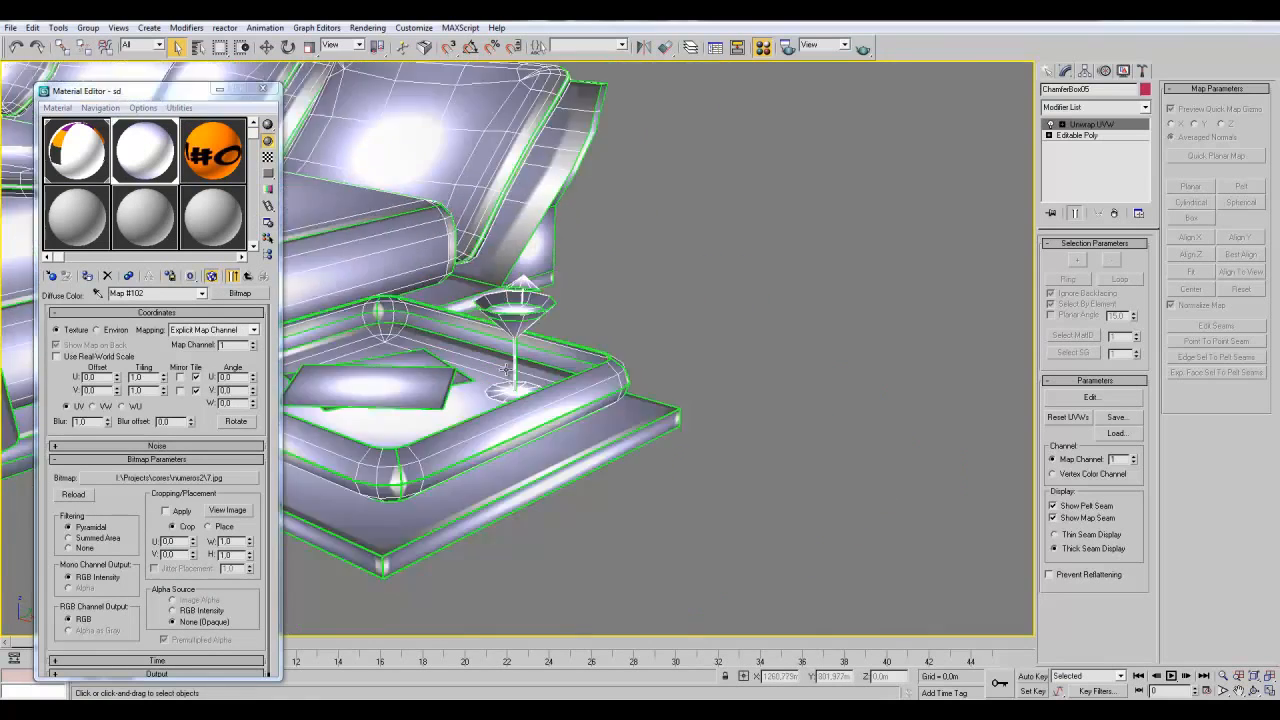
mouse_move(597, 391)
middle_mouse_down()
mouse_move(991, 406)
mouse_move(785, 391)
mouse_move(457, 300)
mouse_move(281, 290)
mouse_move(293, 316)
middle_mouse_up()
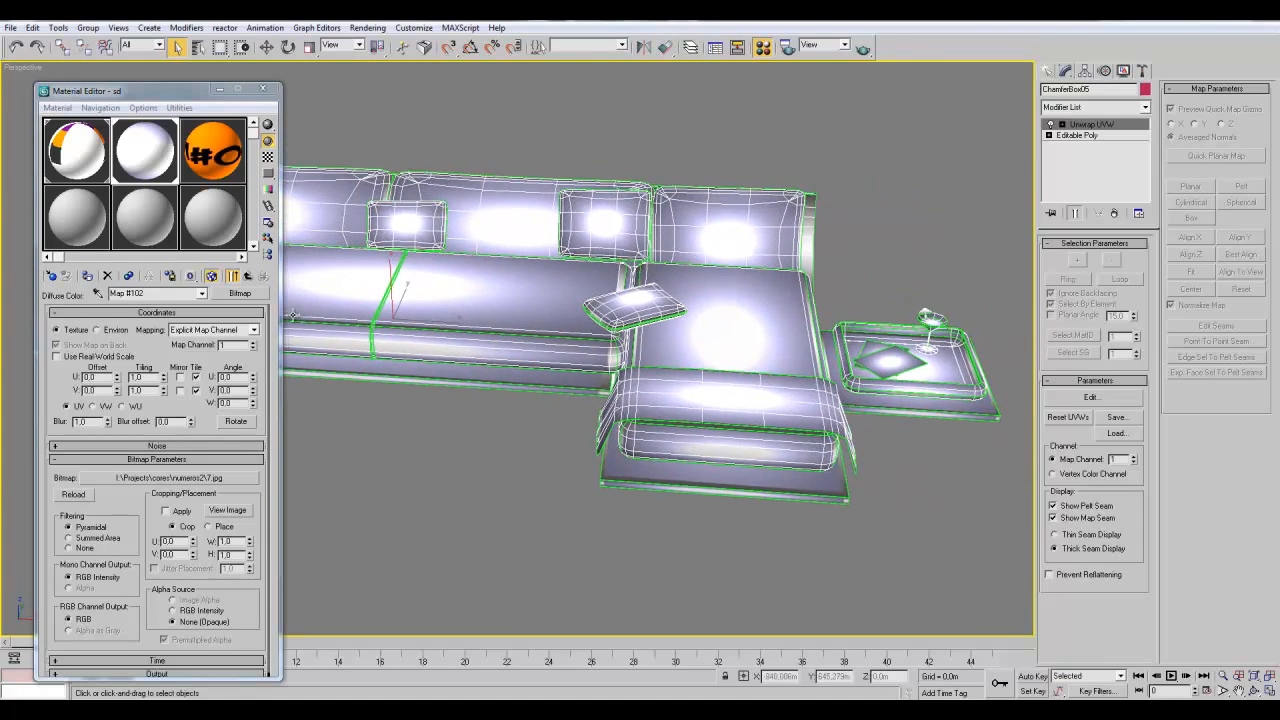
- Apply the Chair02 multi/sub-object material to the couch and look through its list of sub-materials
middle_click_drag(652, 458, 690, 494)
left_click(83, 166)
left_click_drag(84, 160, 529, 338)
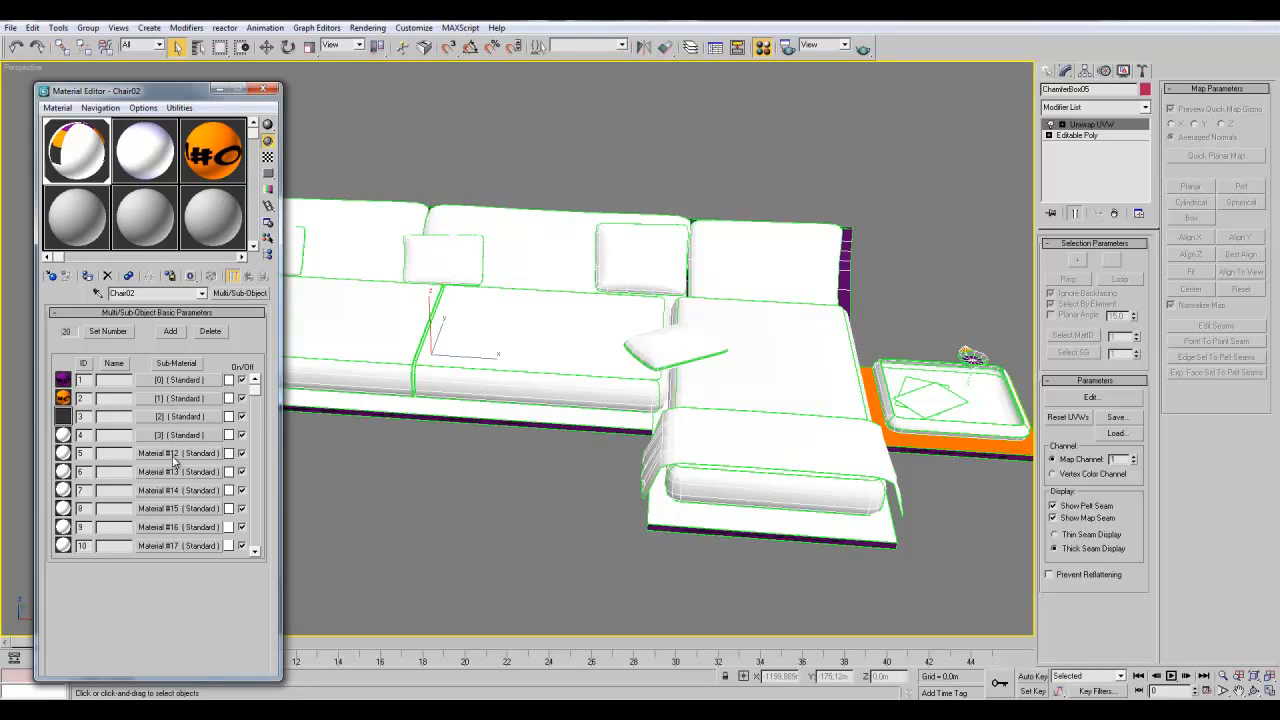
left_click_drag(257, 390, 266, 503)
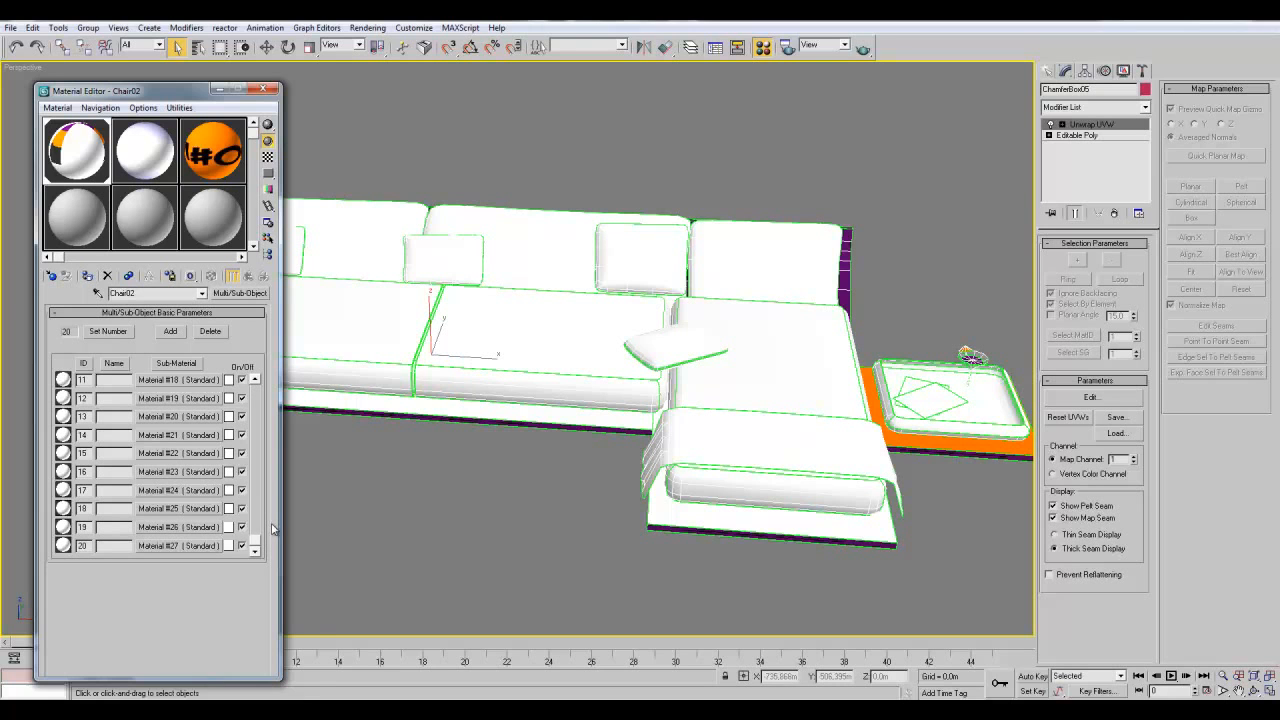
- Check the material IDs of the couch base and the DS letters by selecting them as elements of the Editable Poly
left_click(1077, 135)
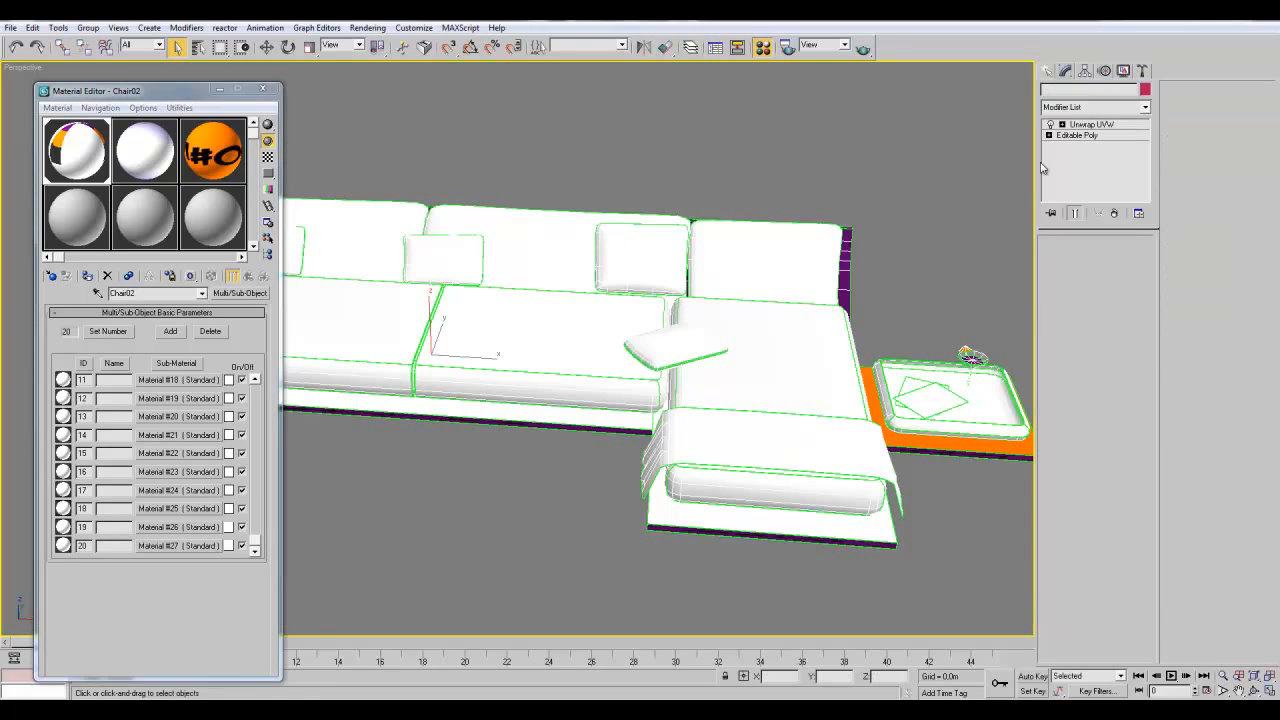
left_click(1125, 259)
middle_click_drag(859, 284, 766, 328)
scroll(660, 490, "up", 3)
middle_click_drag(657, 508, 659, 480, "alt")
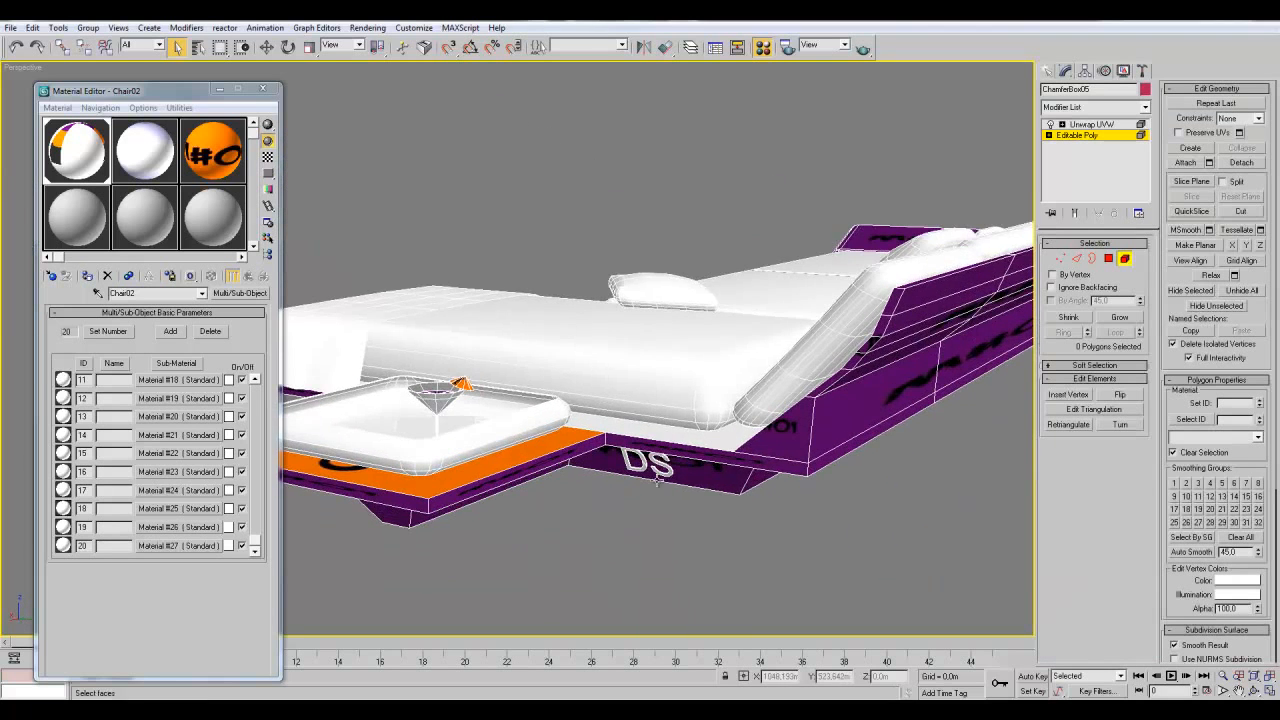
left_click(648, 463)
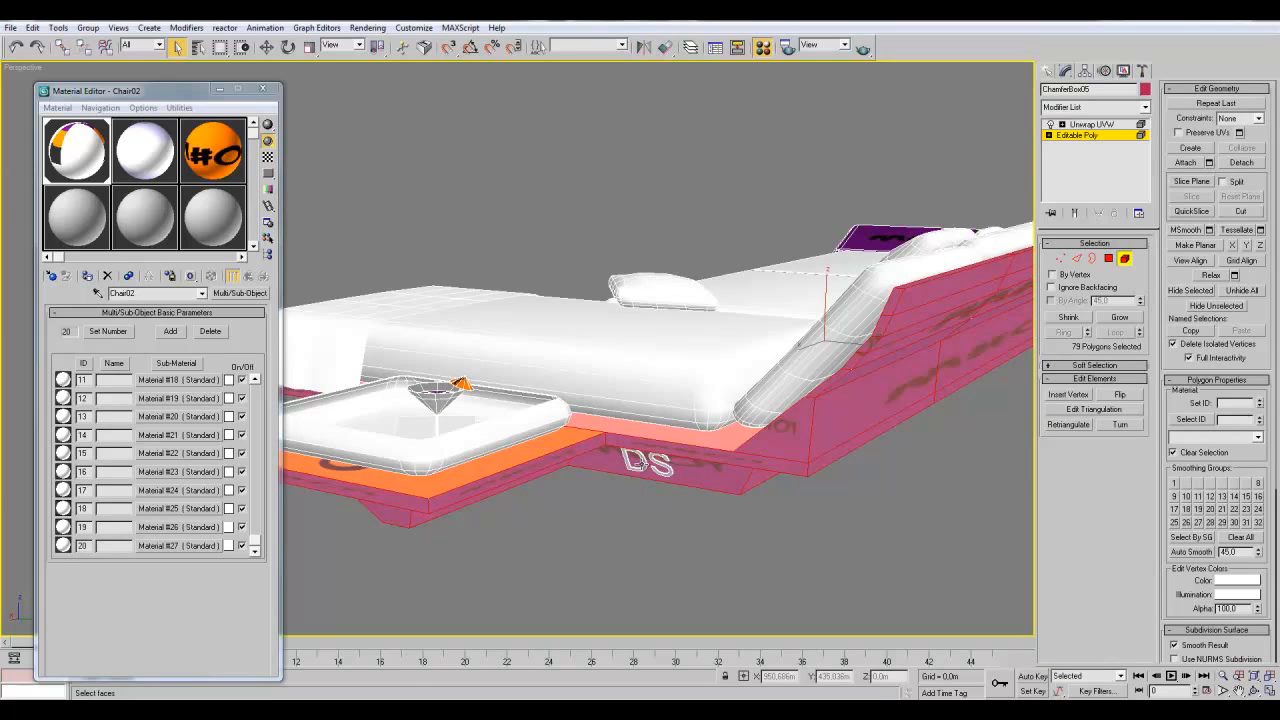
scroll(642, 440, "up", 6)
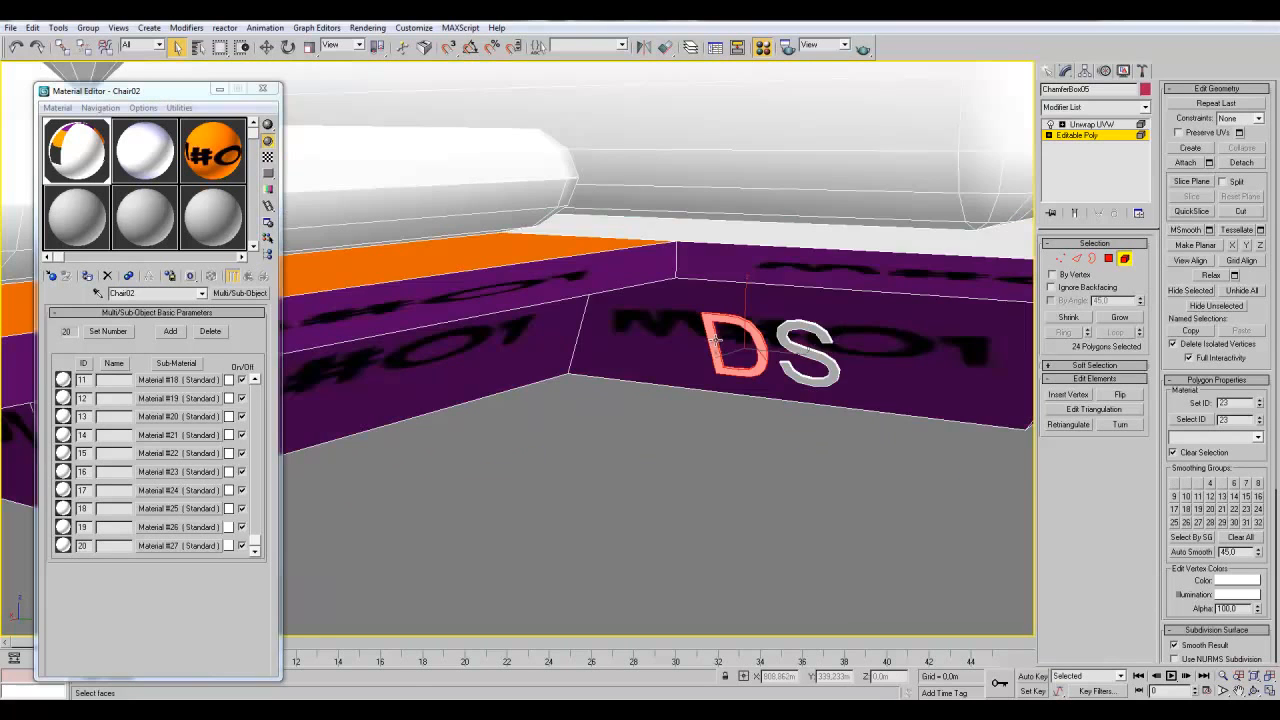
left_click(812, 380)
scroll(766, 408, "down", 5)
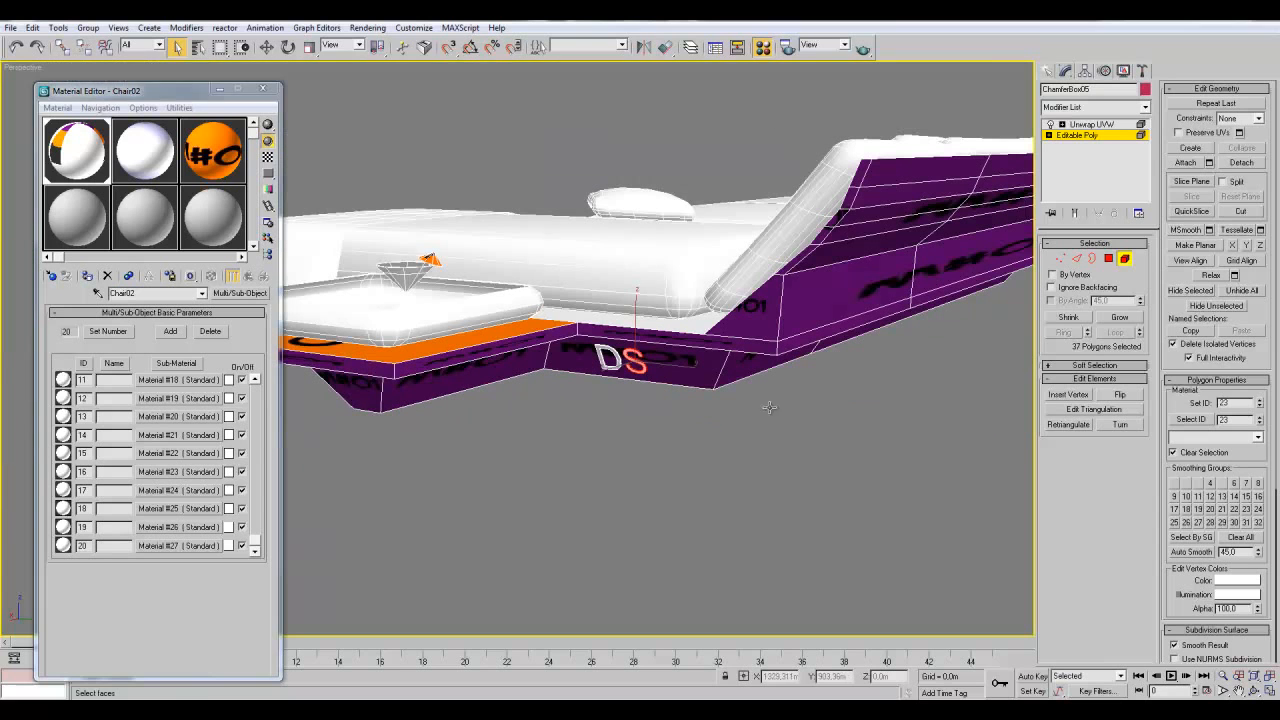
left_click(1073, 137)
- Set the number of sub-materials in Chair02 to 23
left_click(108, 331)
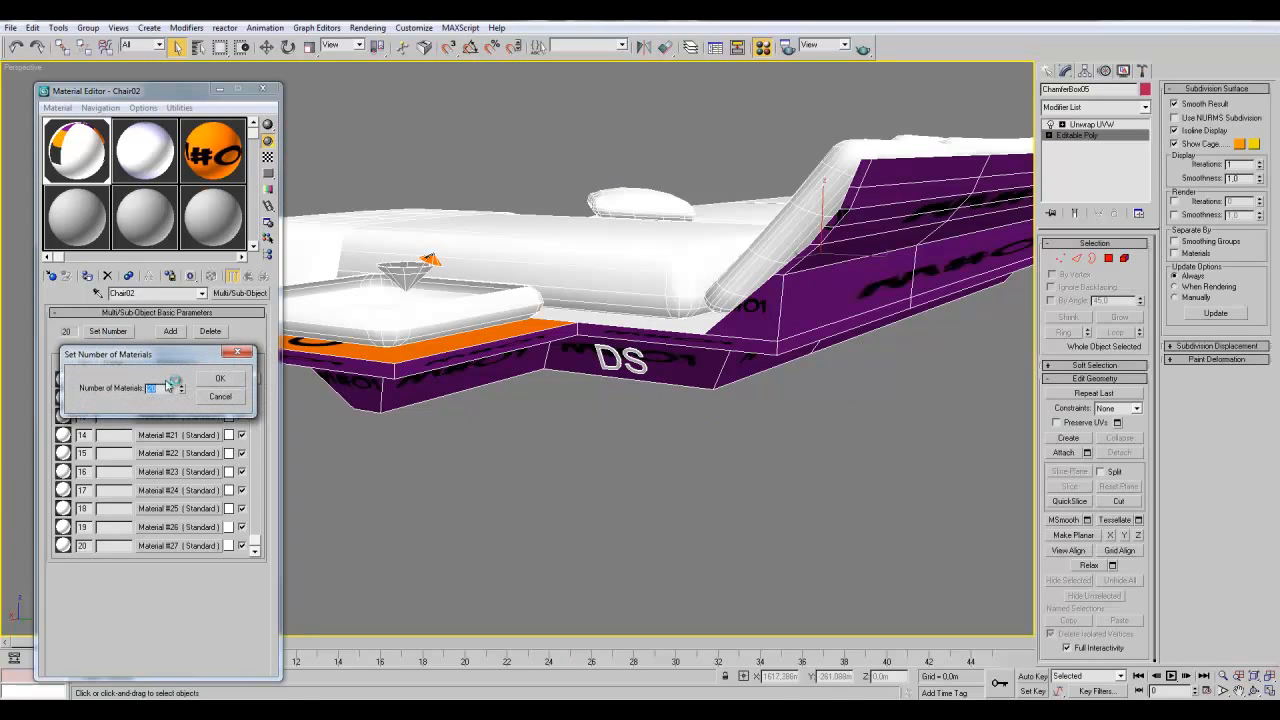
type("23")
left_click(222, 378)
middle_click_drag(406, 494, 526, 400, "alt")
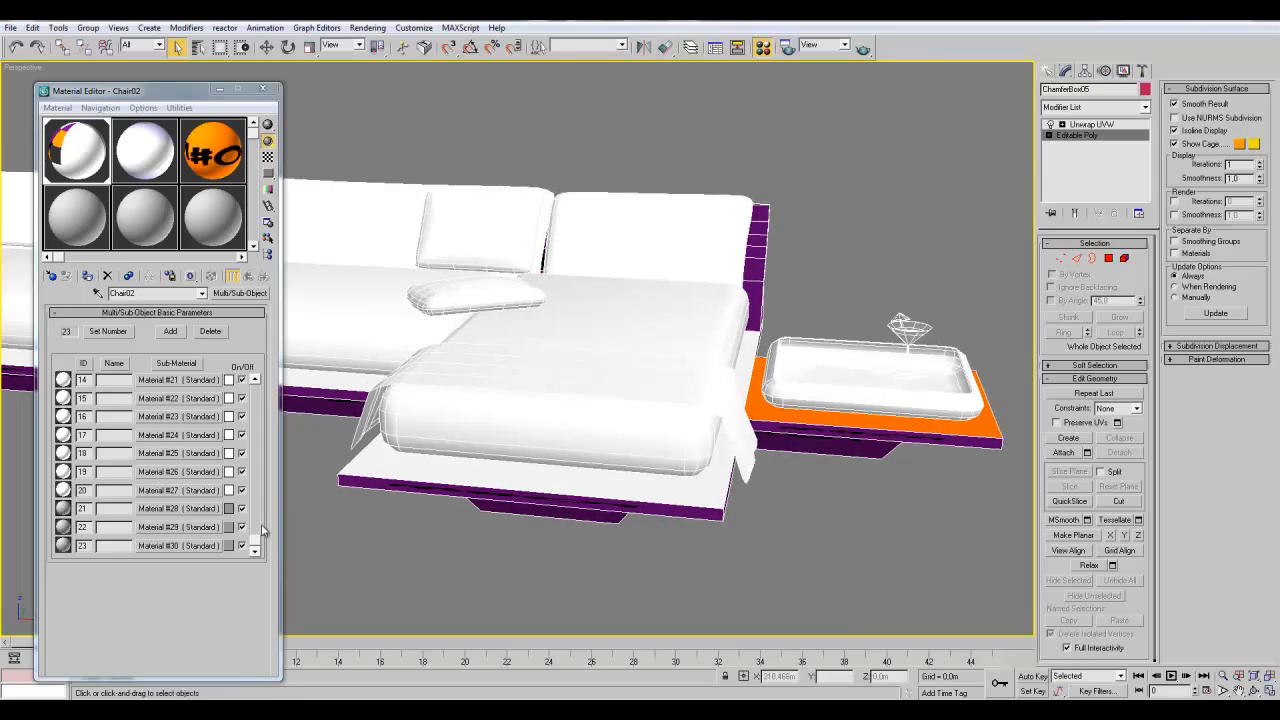
- Copy the white colour of sub-material 20 onto sub-materials 21, 22 and 23
right_click(230, 492)
left_click(252, 501)
right_click(229, 510)
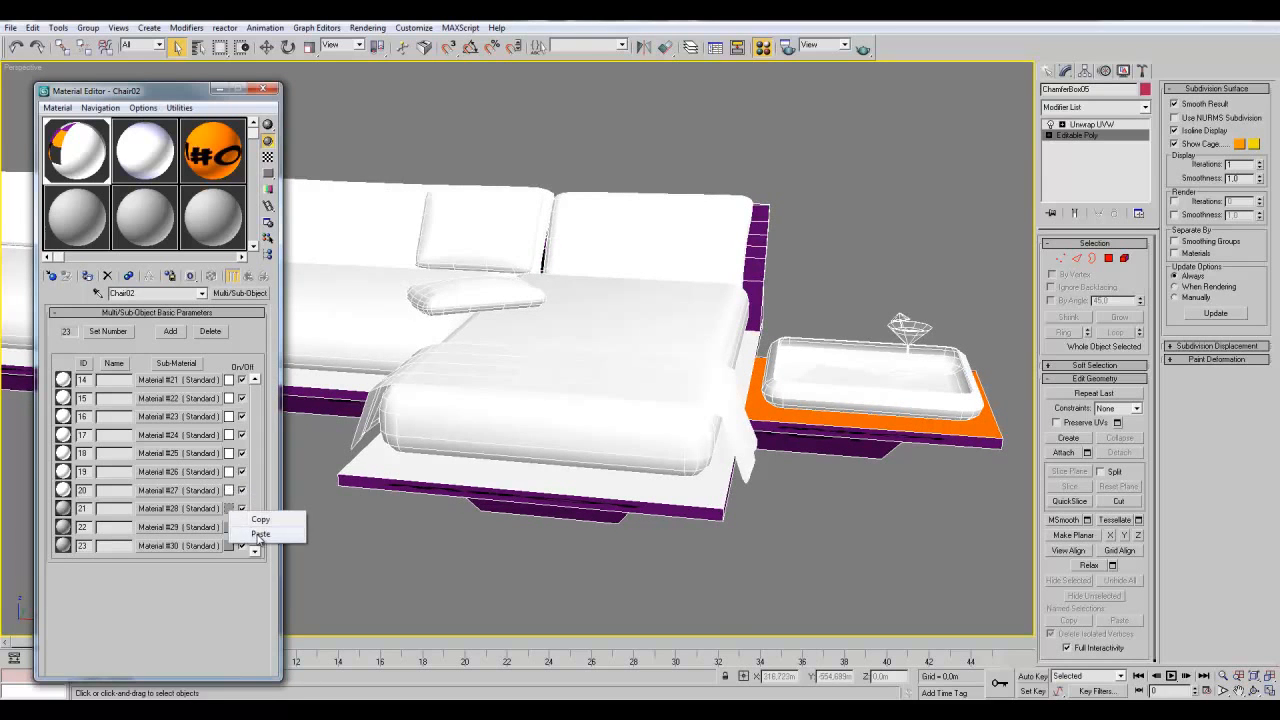
left_click(252, 532)
right_click(228, 526)
left_click(252, 548)
right_click(229, 545)
left_click(256, 566)
- Rename the sub-material with ID 5 to [4] and return to the Chair02 sub-material list
left_click_drag(262, 545, 258, 396)
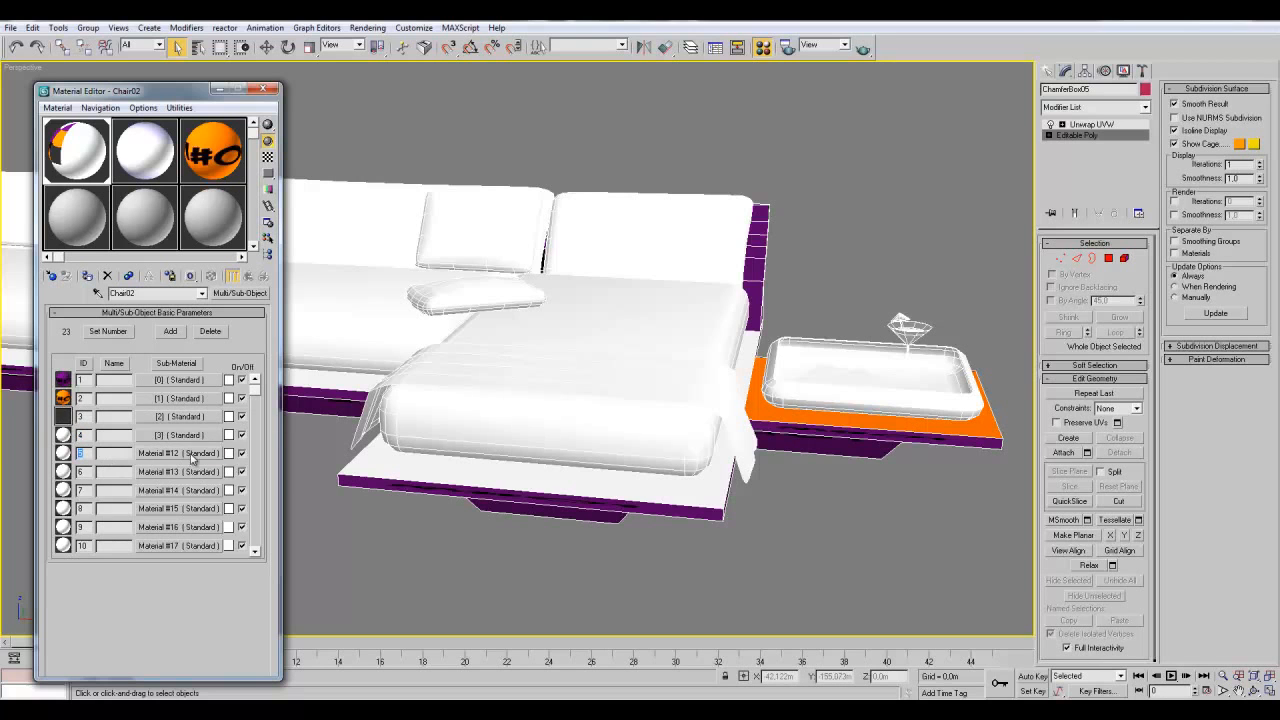
left_click(188, 454)
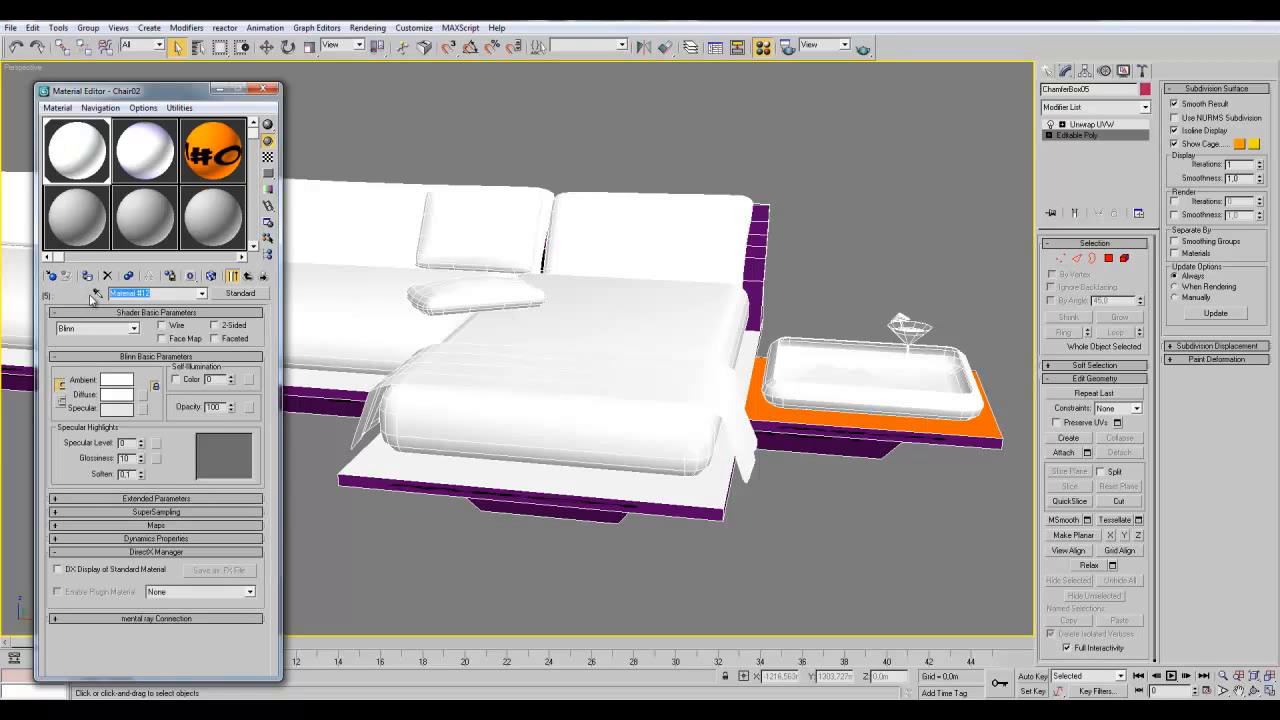
type("3")
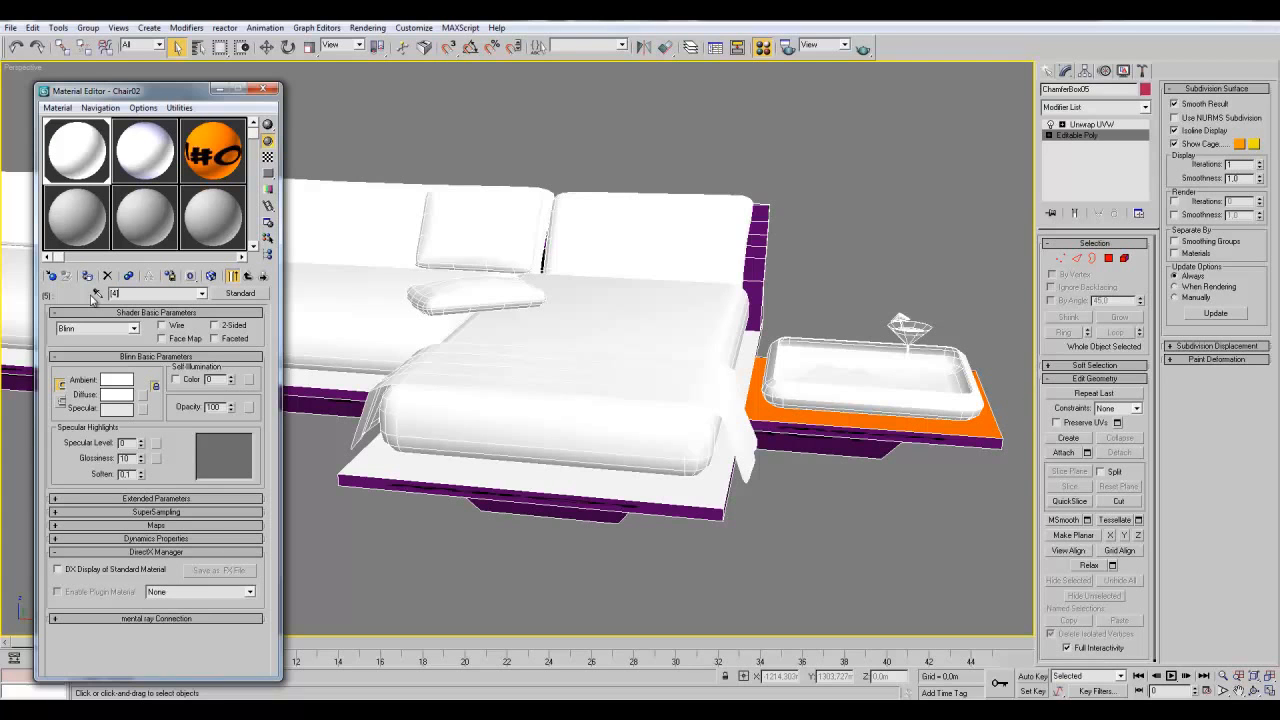
left_click(249, 276)
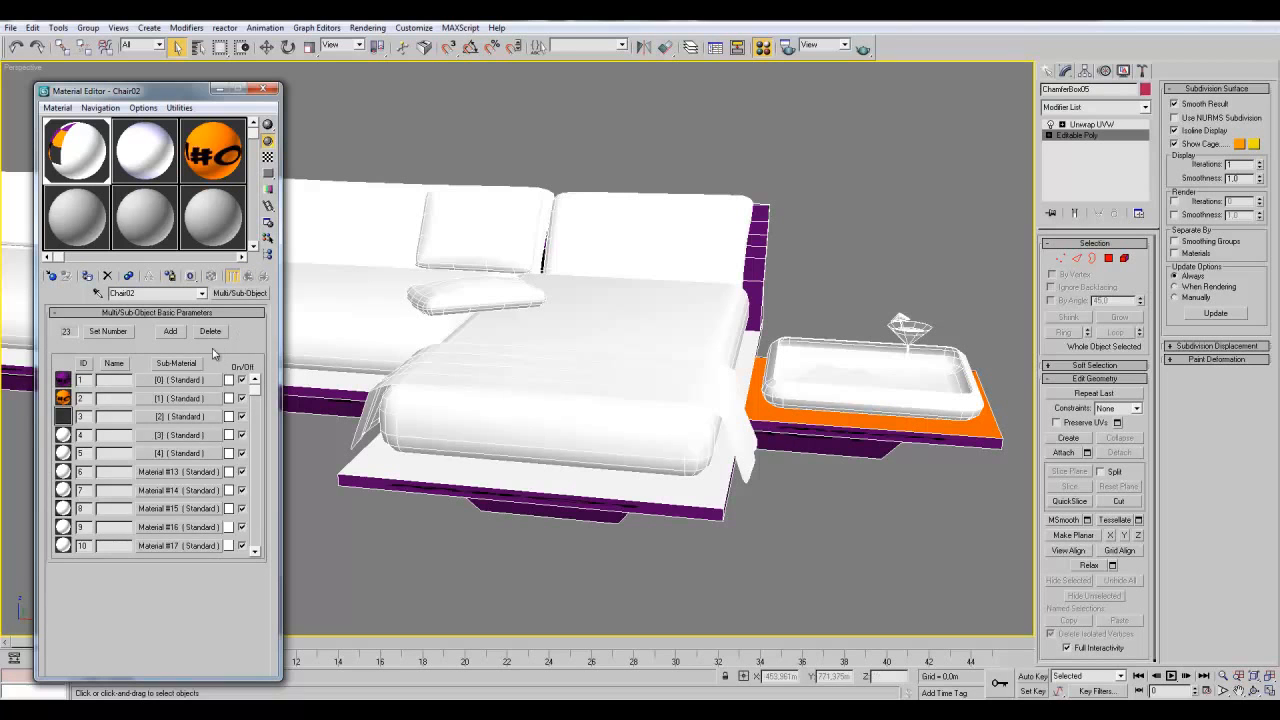
- Clear the diffuse and opacity shadow maps from sub-material [2] with ID 3, and return to the sub-material list
left_click(212, 416)
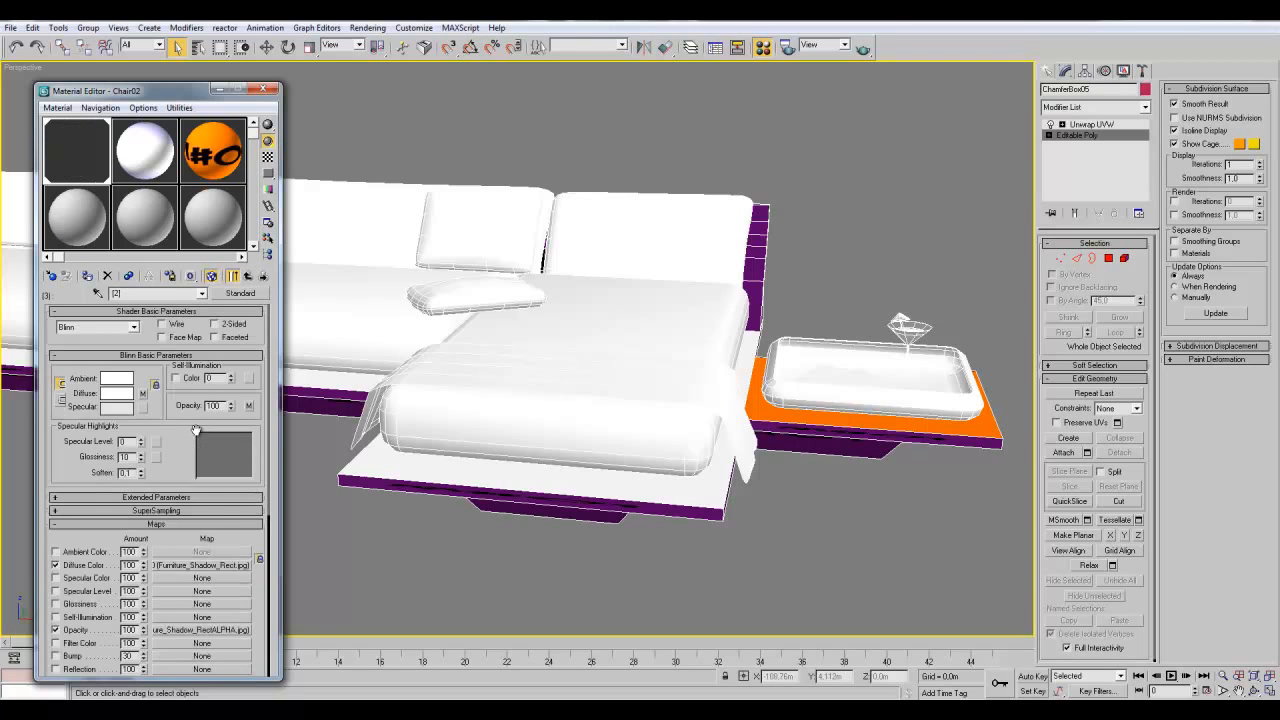
right_click(185, 566)
left_click(215, 589)
left_click(225, 589)
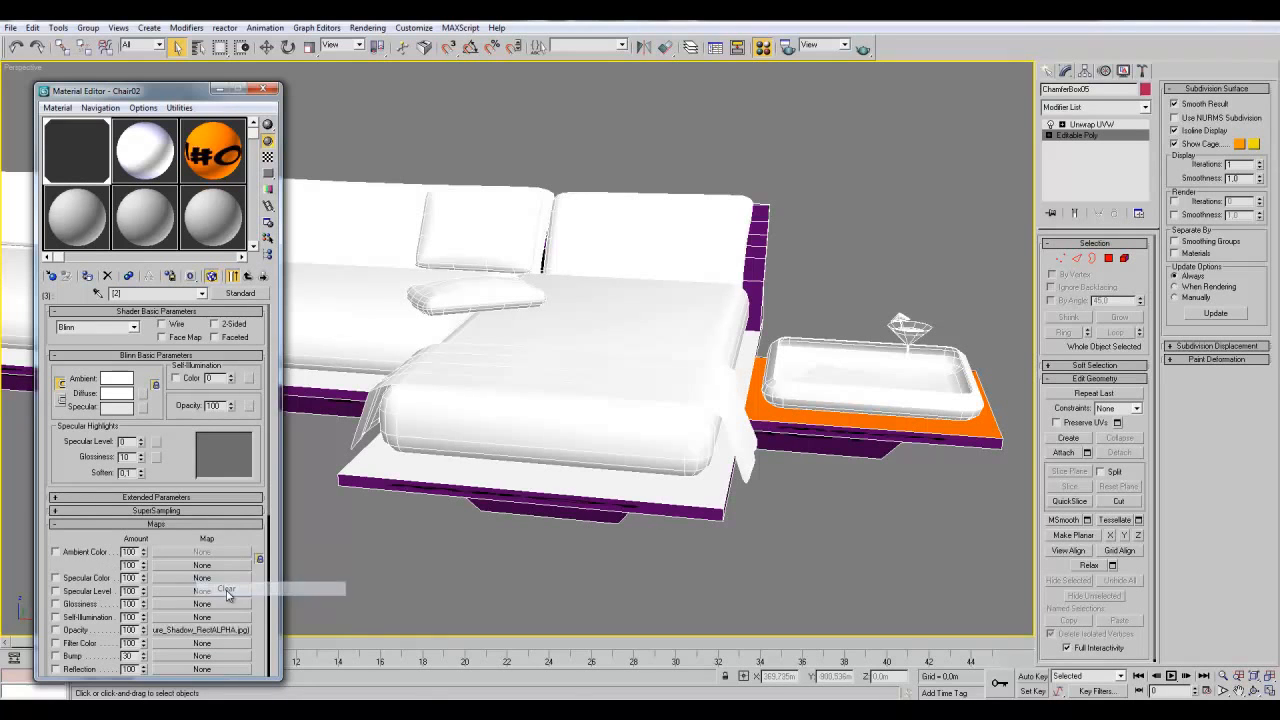
left_click(249, 276)
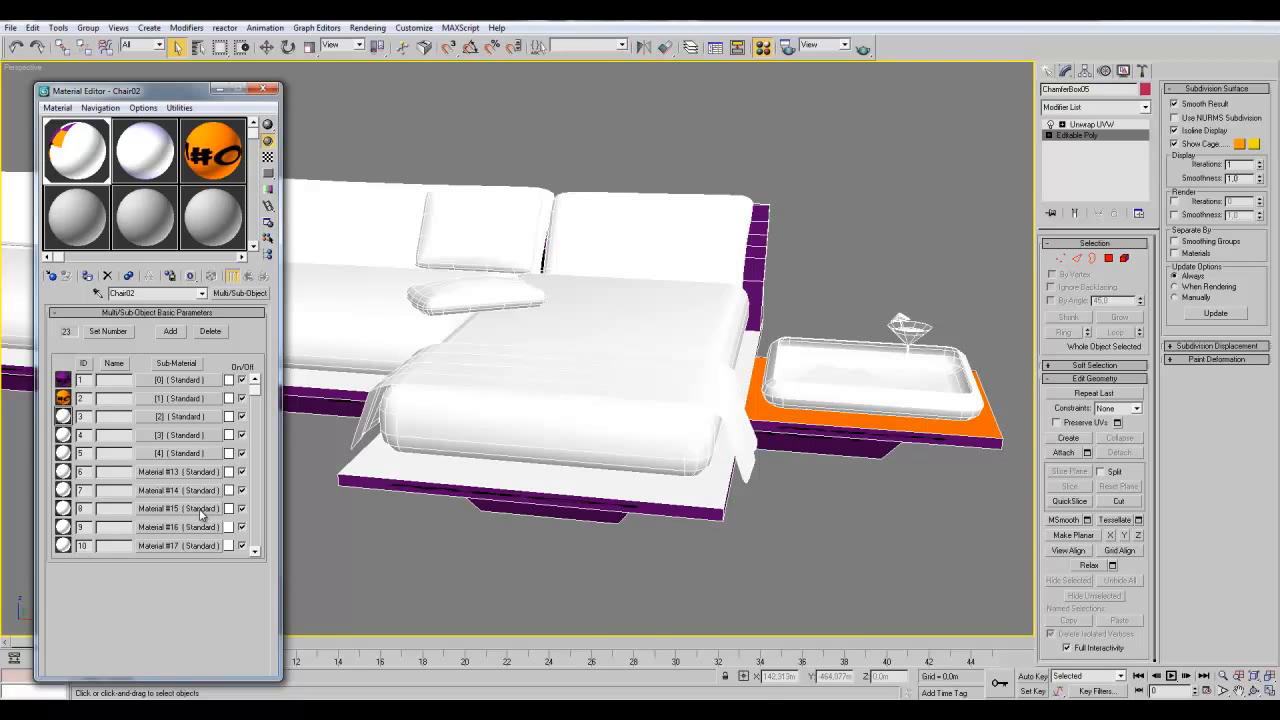
- Add a Bitmap map to the diffuse colour of sub-material [2] and browse the numbered images in the Numeros folder
left_click(179, 416)
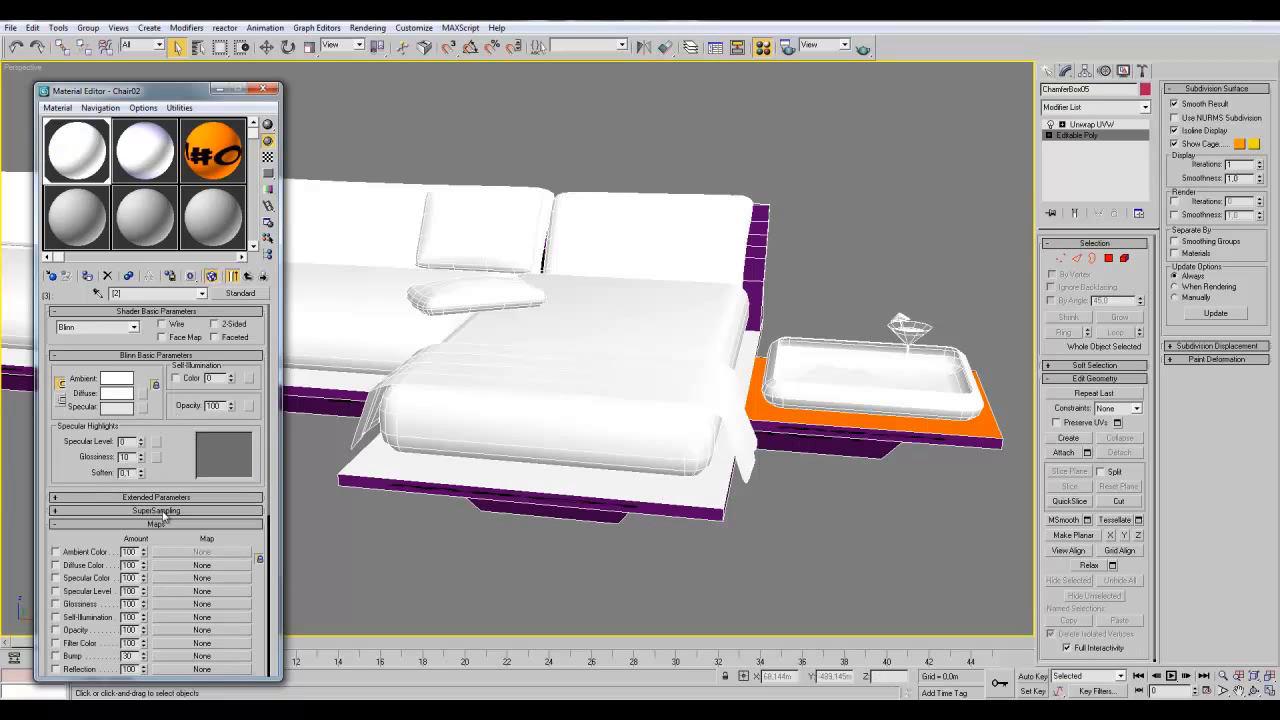
left_click(140, 394)
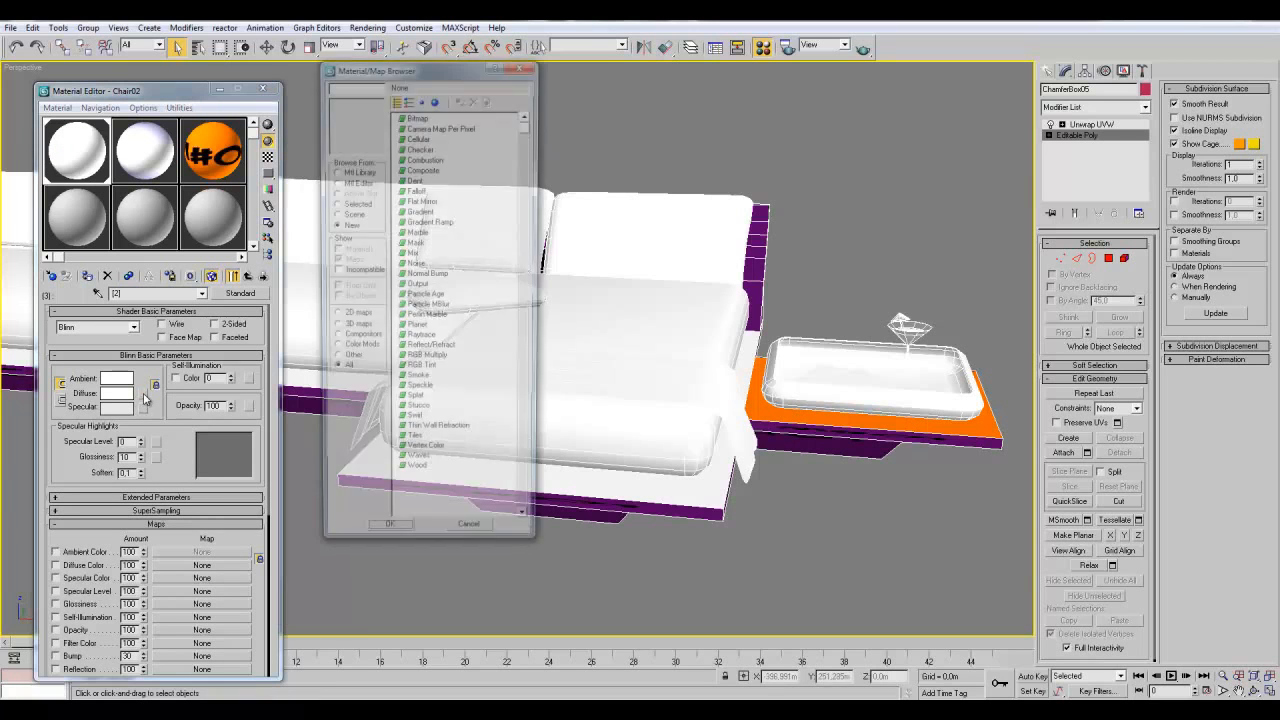
left_click(417, 117)
double_click(417, 117)
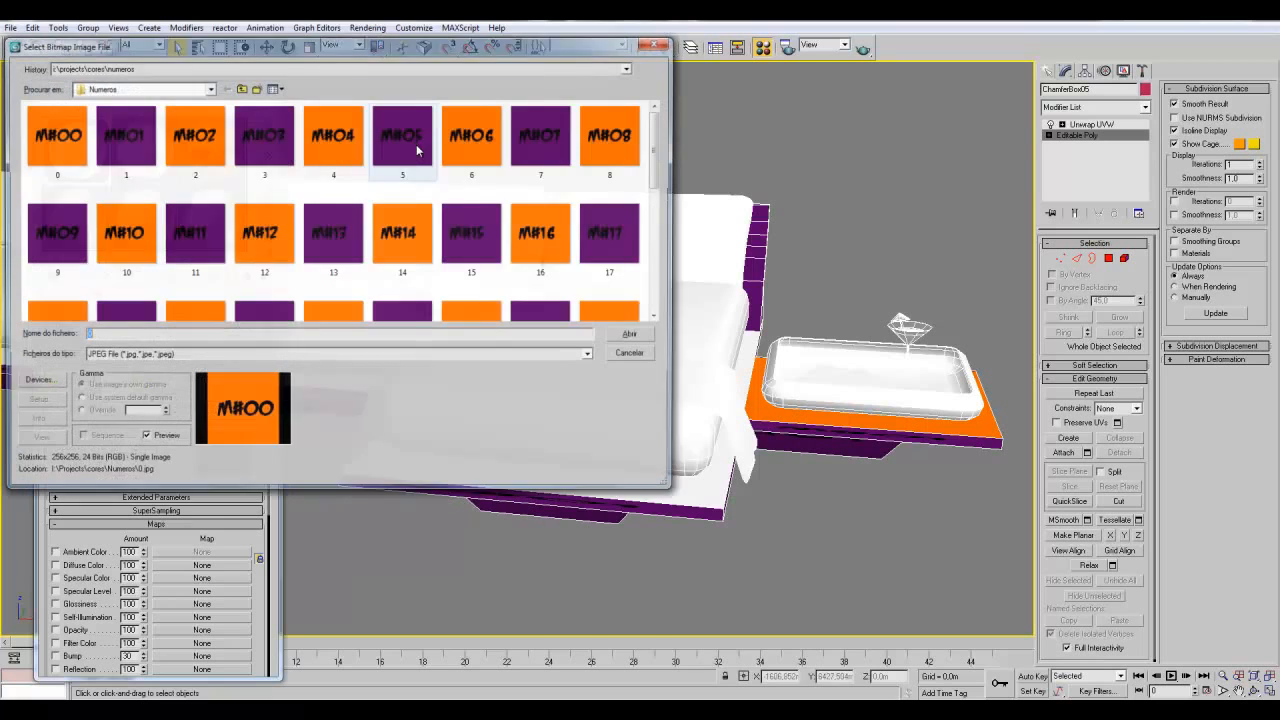
scroll(653, 194, "down", 2)
scroll(655, 338, "down", 2)
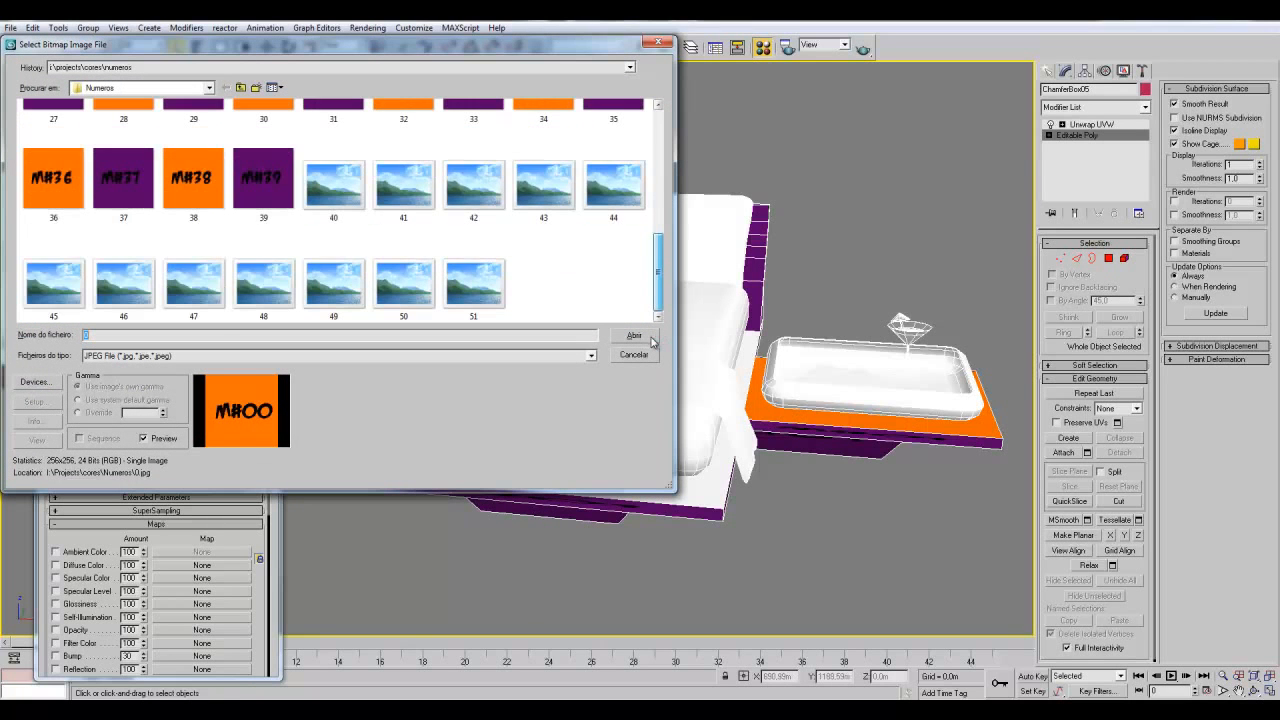
scroll(651, 341, "up", 3)
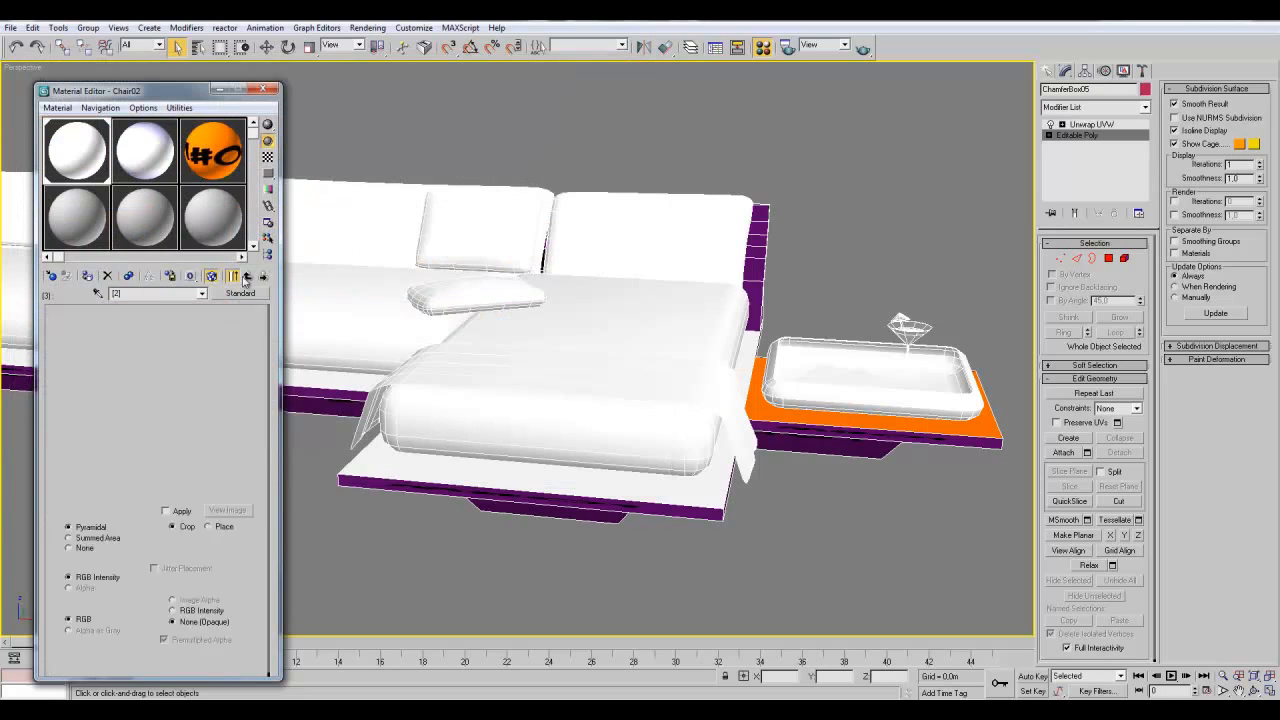
left_click(246, 277)
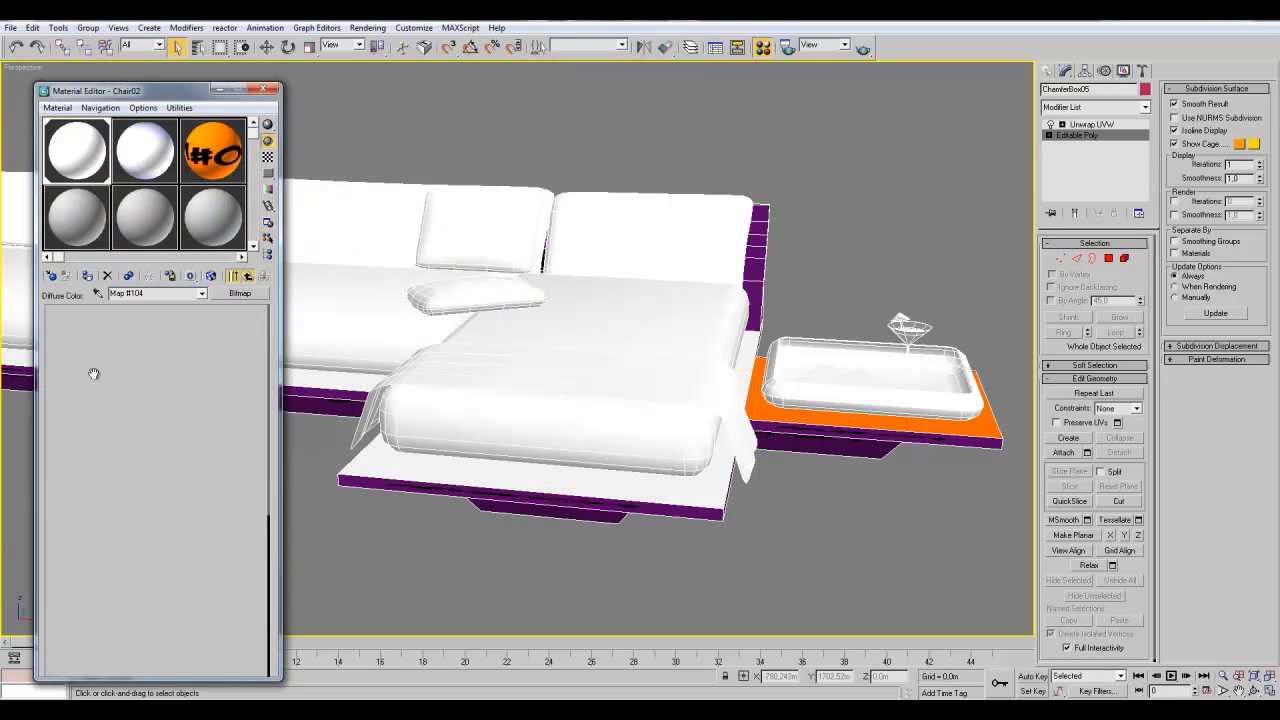
left_click(246, 277)
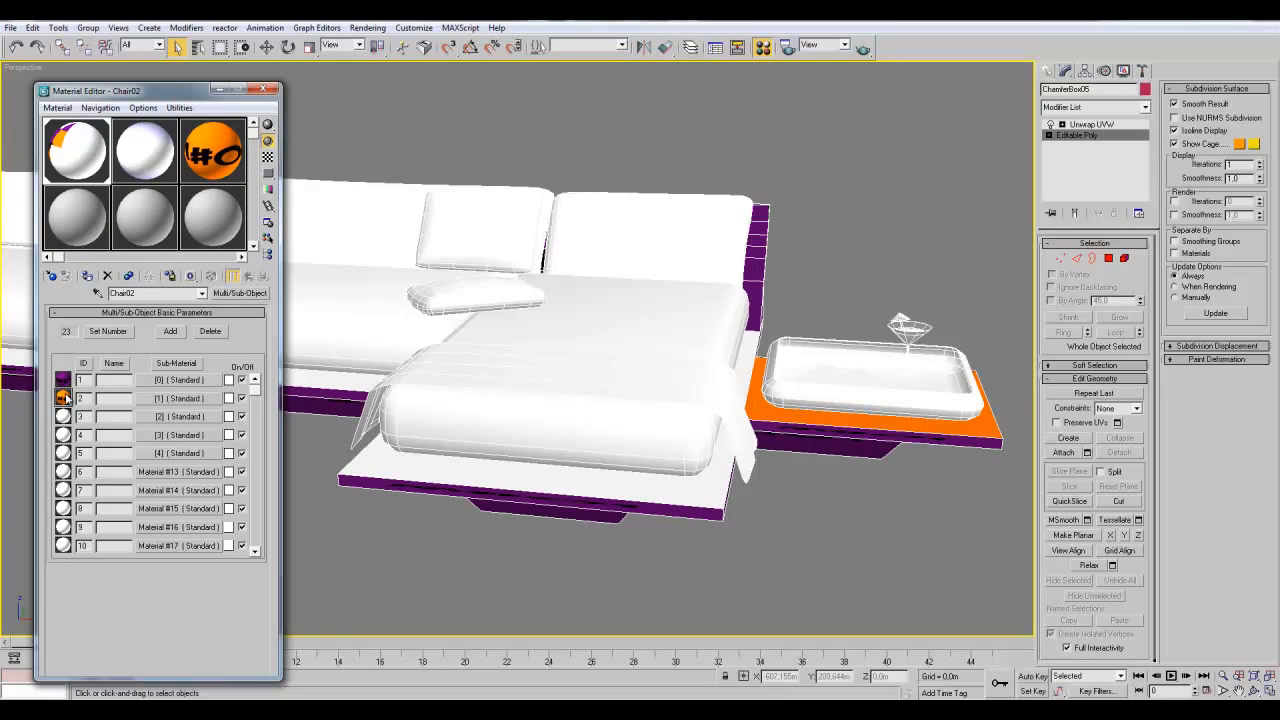
- Close the Material Editor and select the whole couch to show its modifier stack
mouse_move(257, 392)
left_mouse_down()
mouse_move(254, 566)
mouse_move(252, 381)
left_mouse_up()
left_click(263, 89)
middle_click_drag(322, 278, 446, 335)
scroll(446, 335, "down", 5)
left_click(444, 432)
left_click(450, 363)
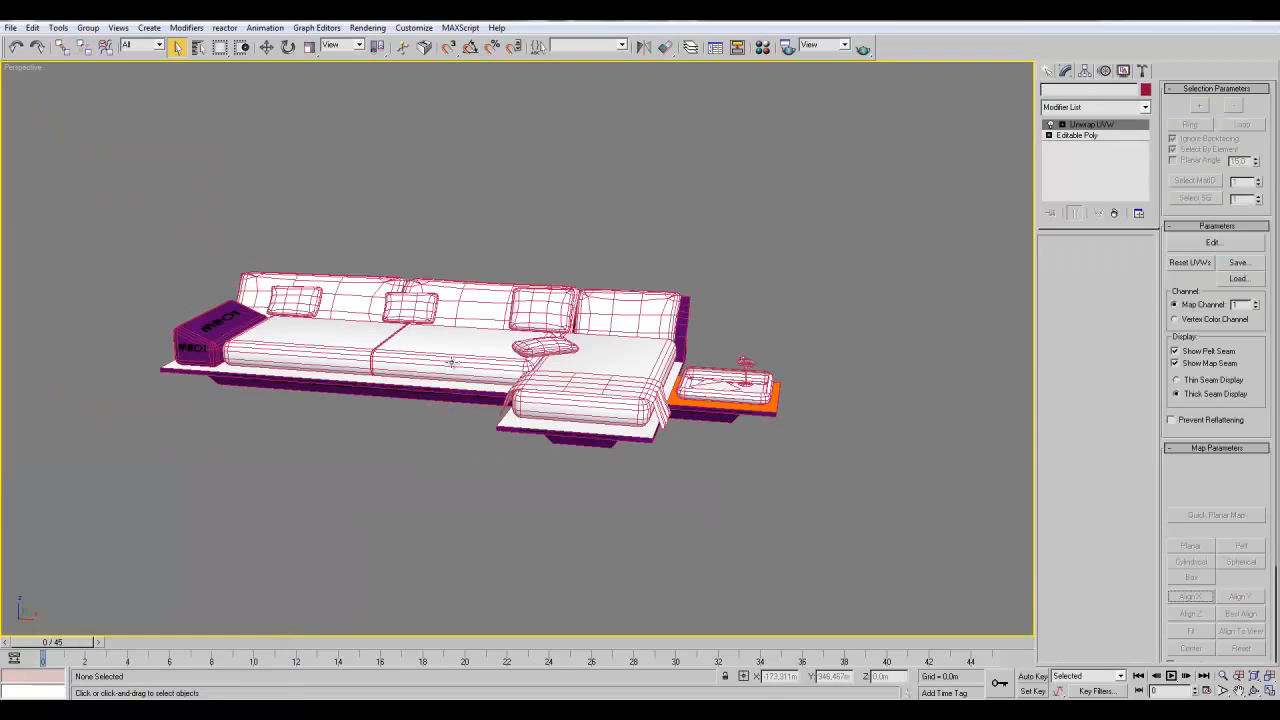
left_click(426, 470)
left_click(614, 392)
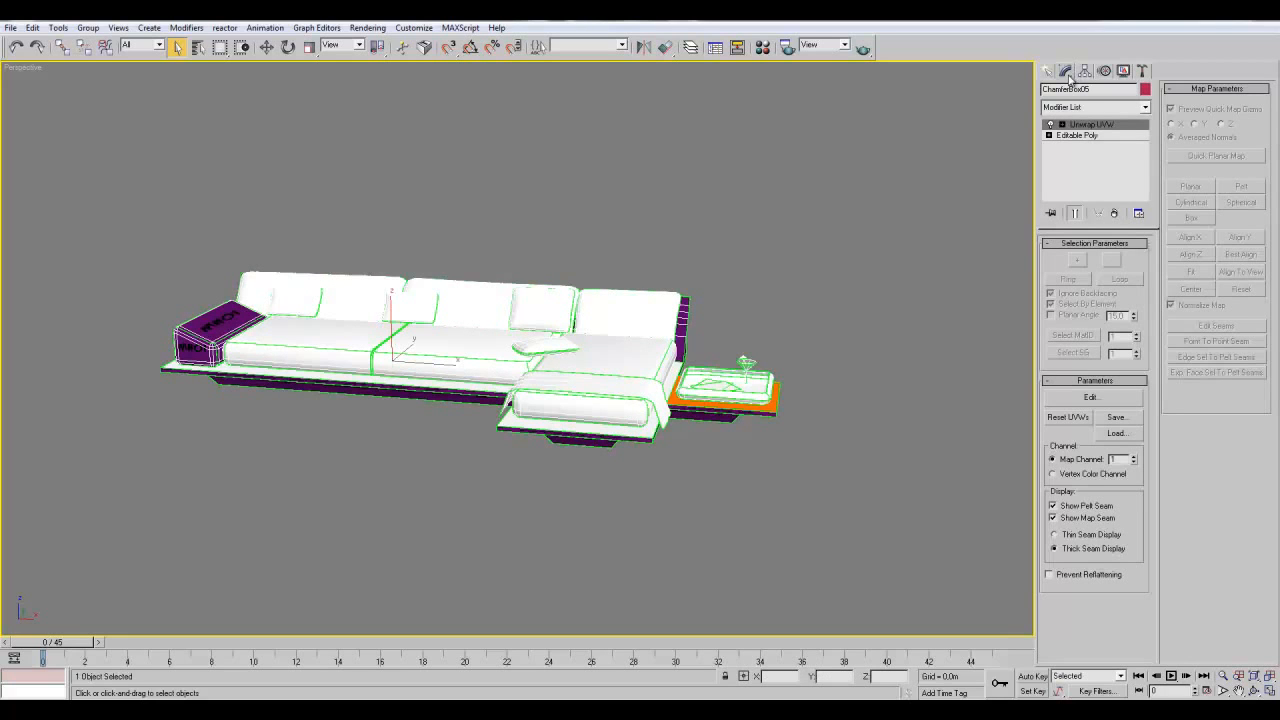
- Deselect the couch and save the scene
left_click(815, 171)
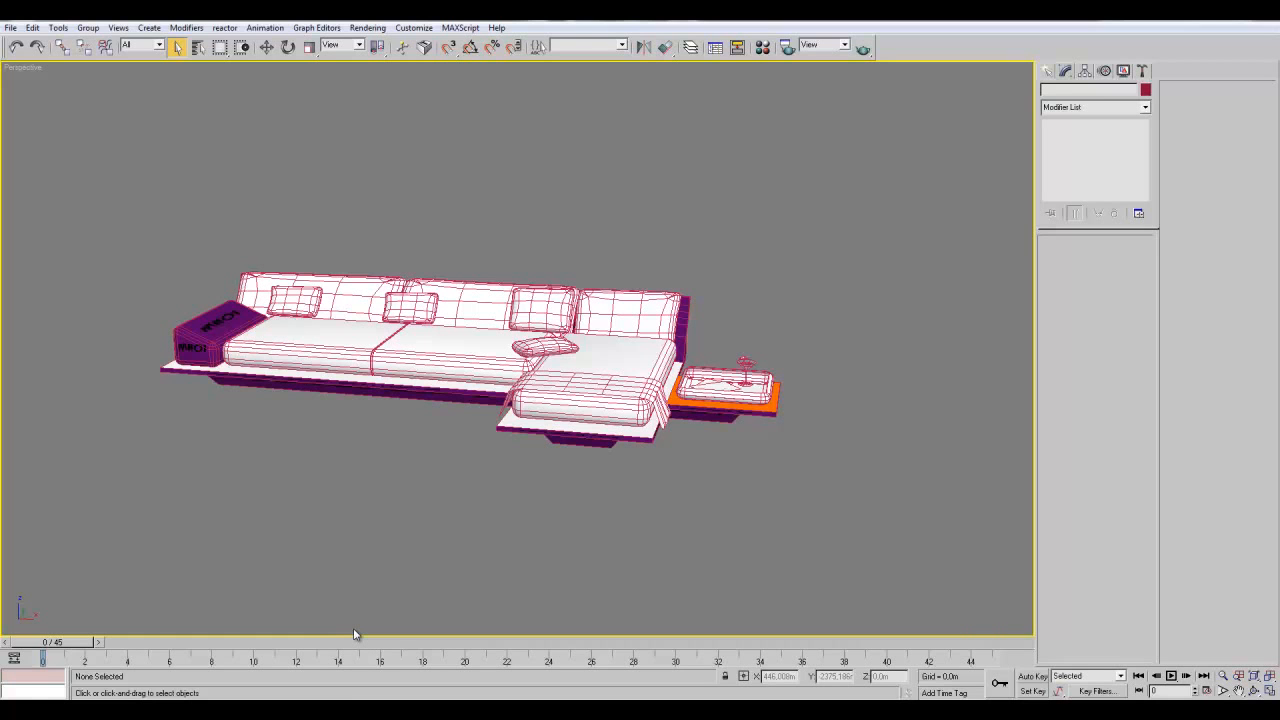
middle_click_drag(446, 540, 366, 567, "alt")
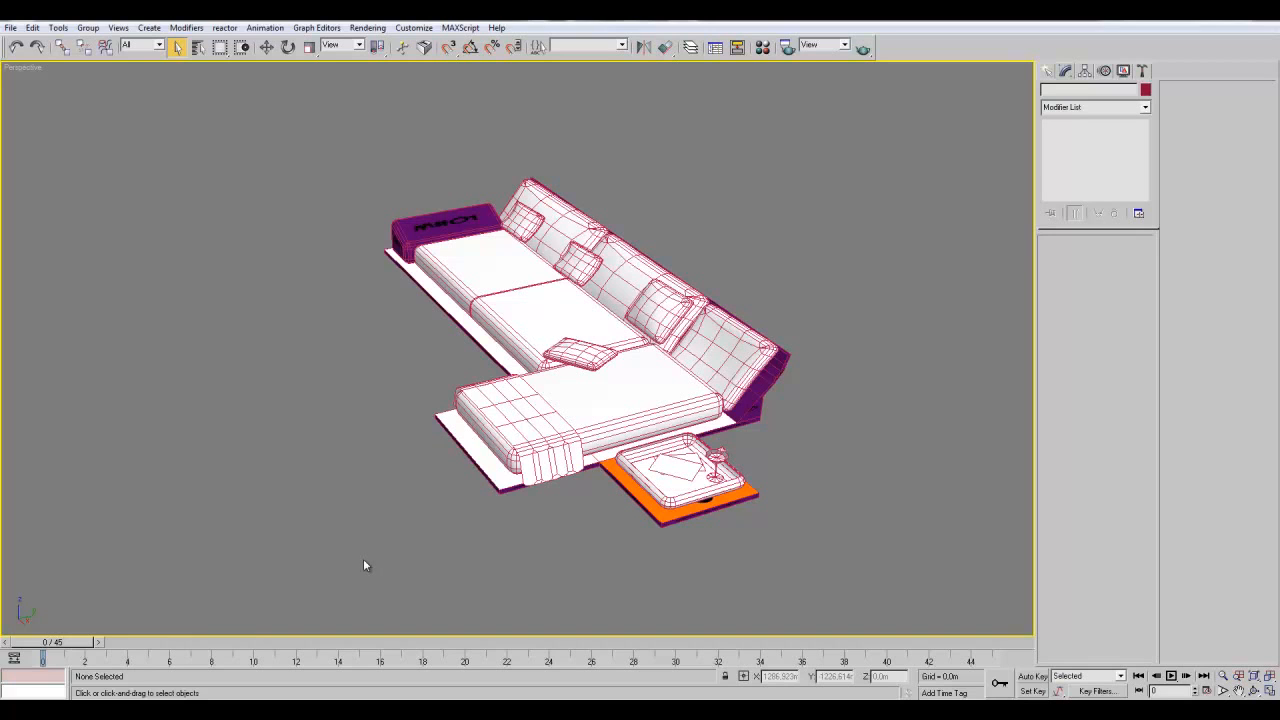
key("ctrl+s")
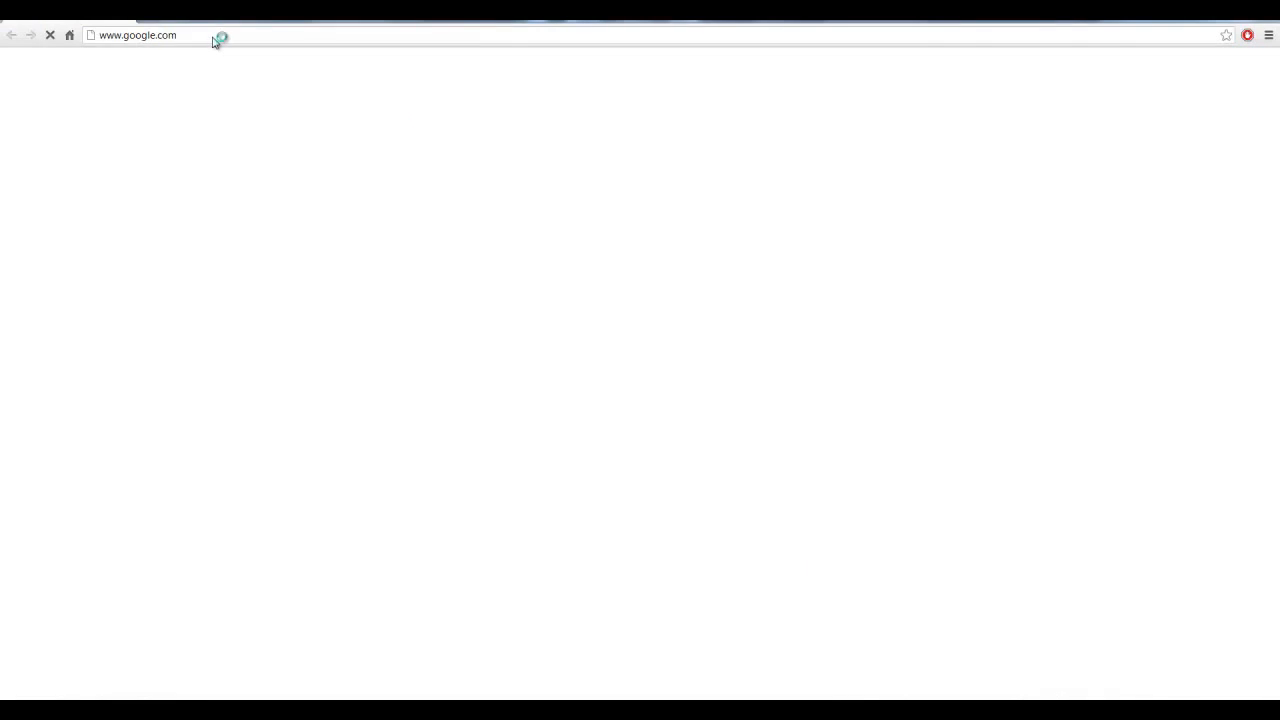
- Switch to the web browser and open the site deadlysintut.weebly.com
left_click(213, 37)
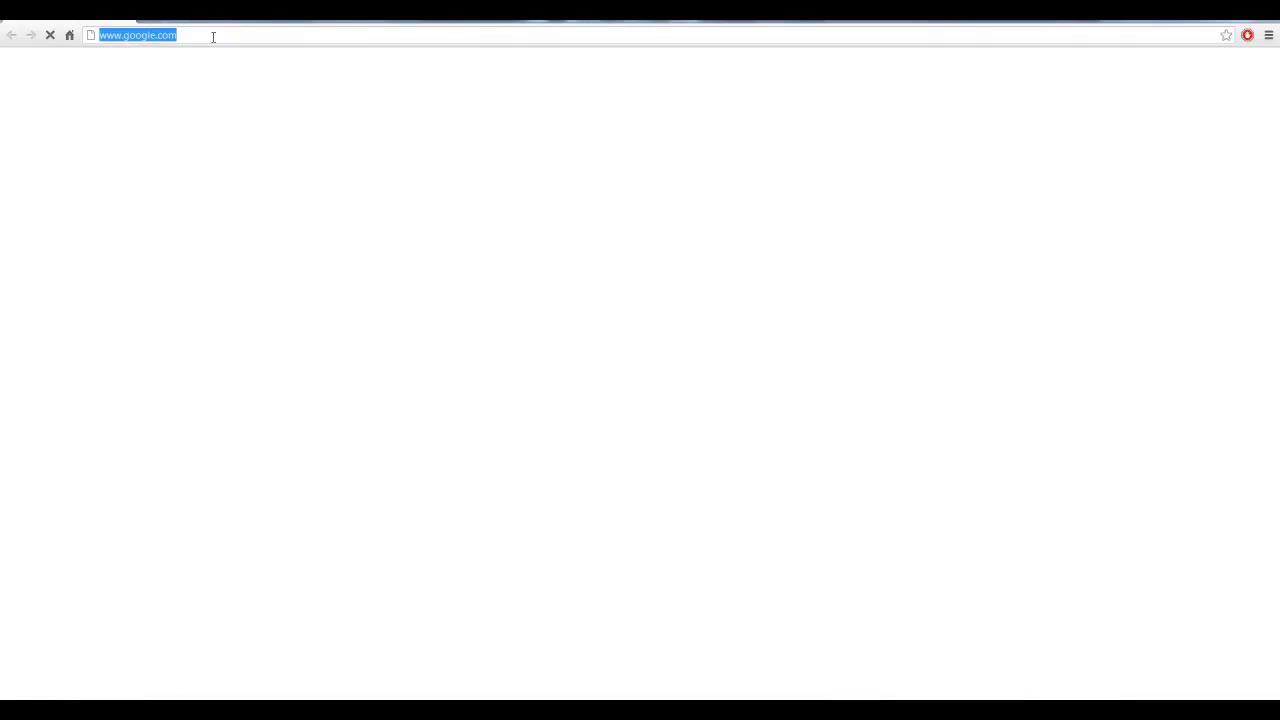
type("dea")
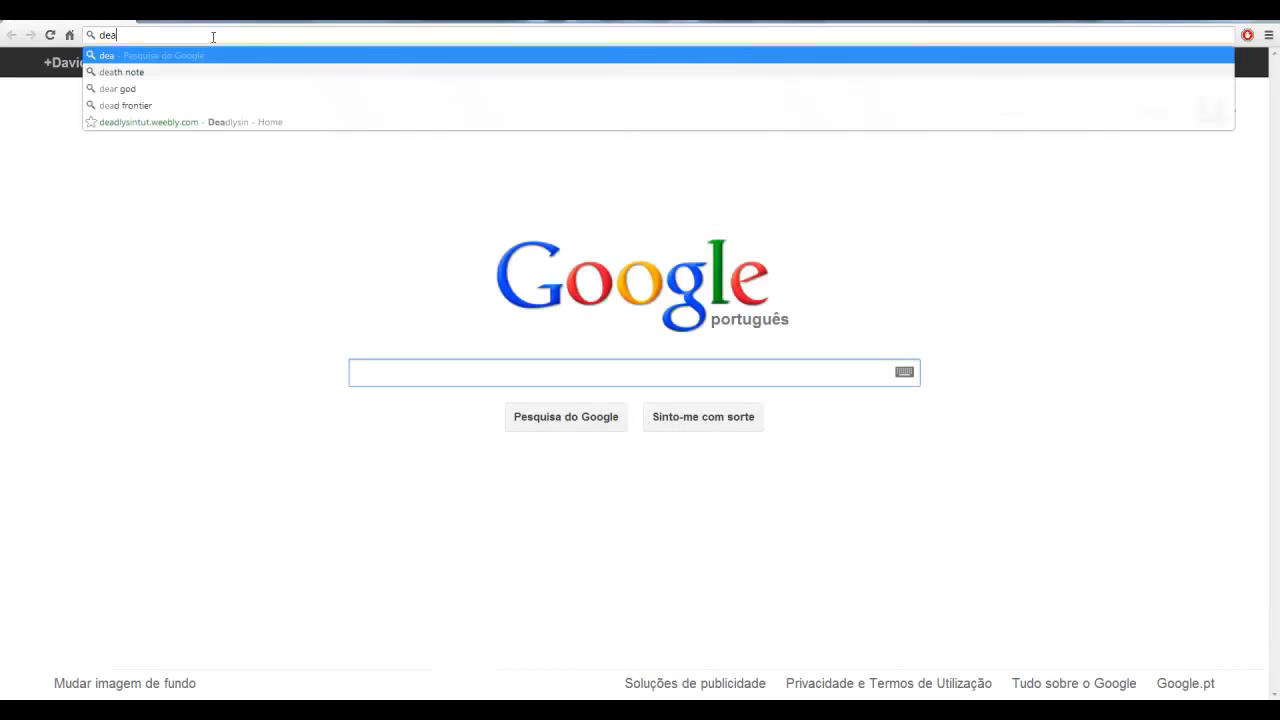
left_click(218, 121)
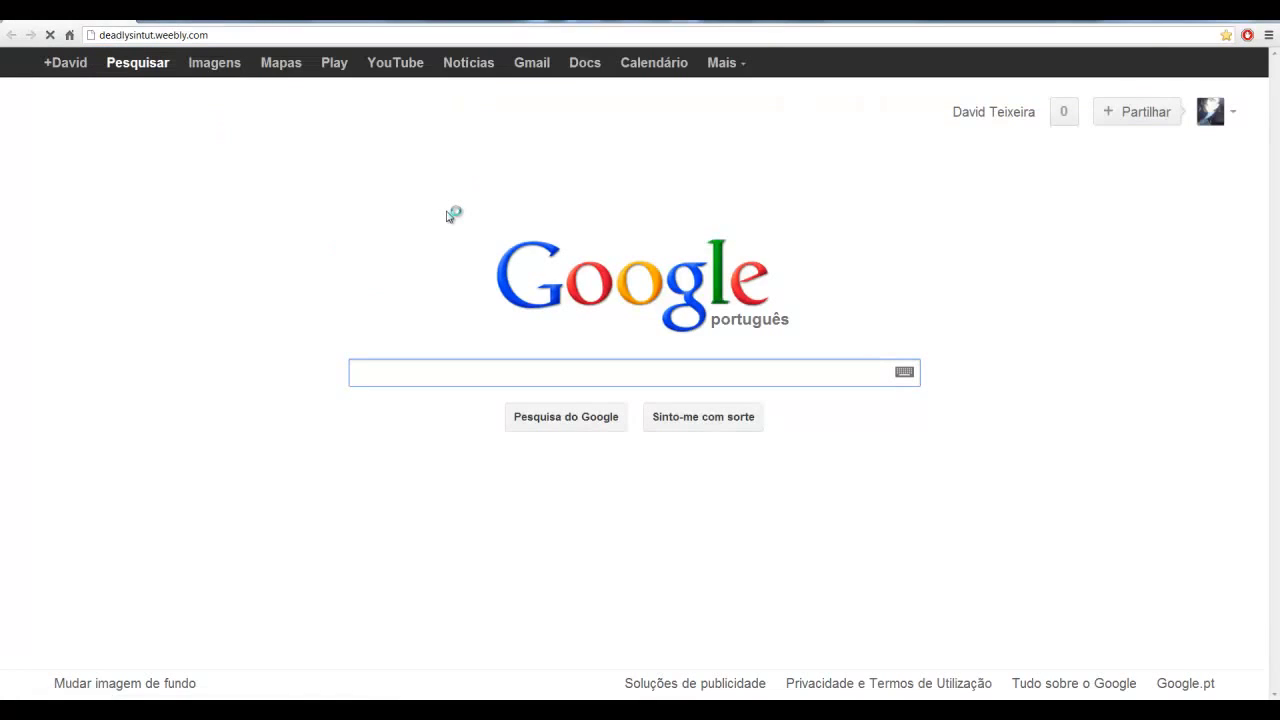